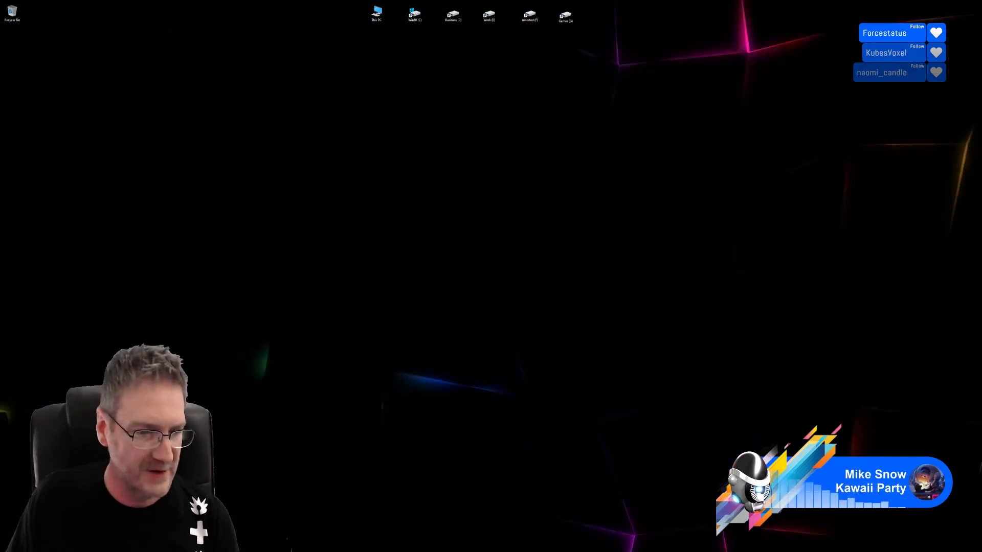
Switch to 3ds Max and examine the separate pieces of the front corner bedpost, from the lower block up to the top spire.
{"action": "key", "text": "alt+Tab"}
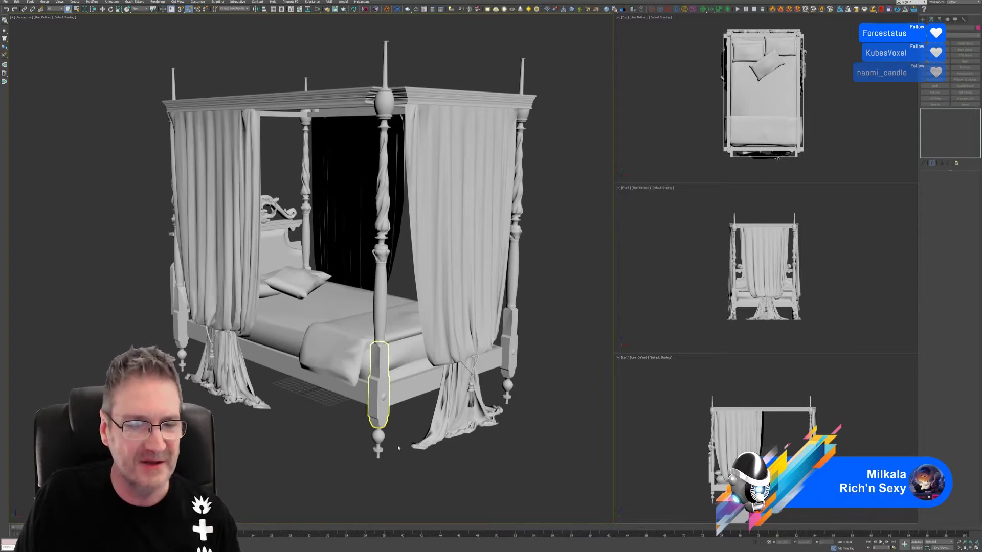
{"action": "left_click", "coordinate": [379, 409]}
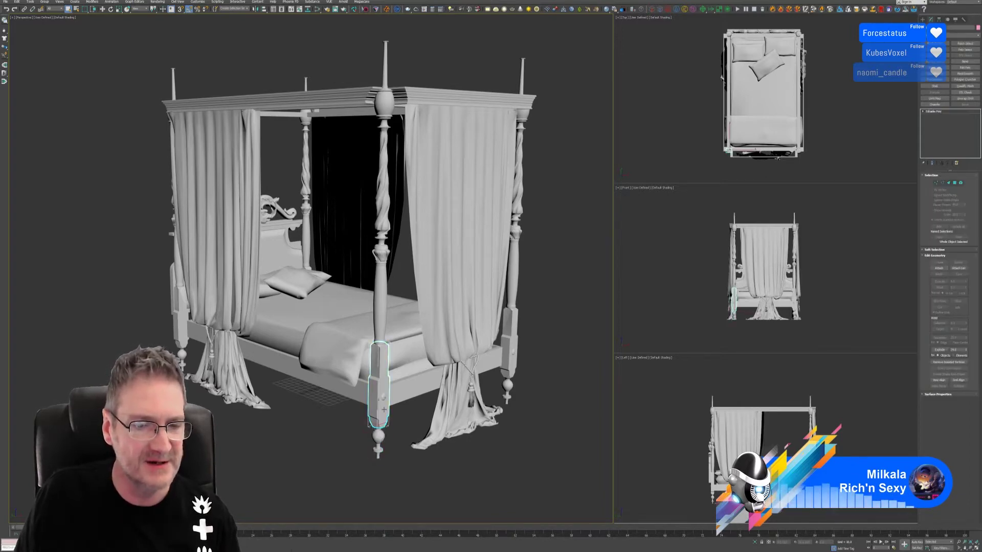
{"action": "left_click", "coordinate": [380, 322]}
{"action": "left_click", "coordinate": [382, 251]}
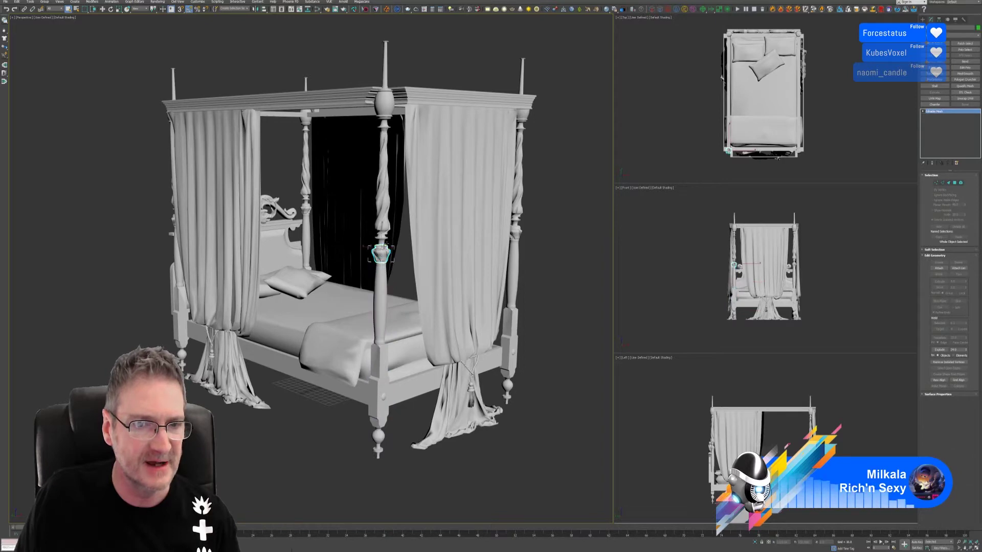
{"action": "left_click", "coordinate": [381, 164]}
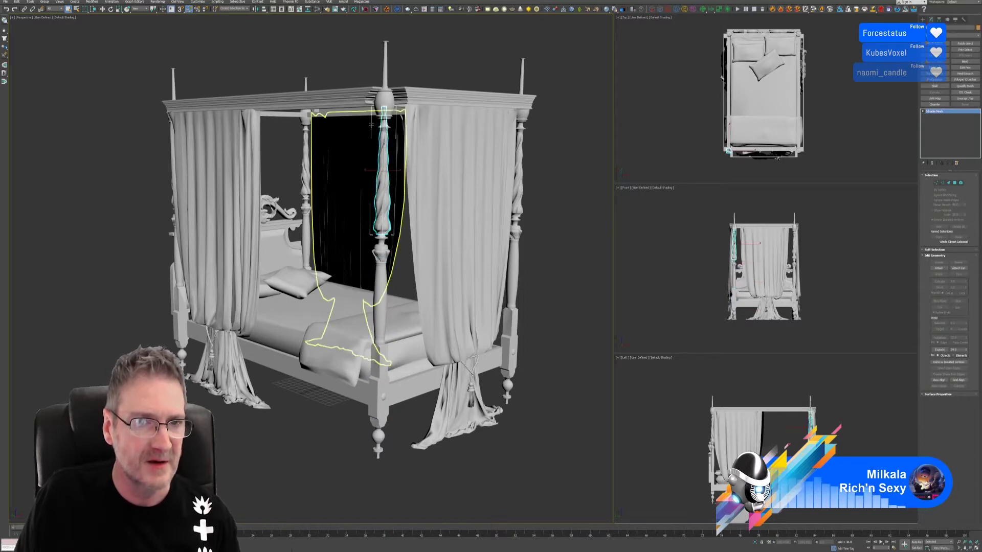
{"action": "left_click", "coordinate": [381, 124]}
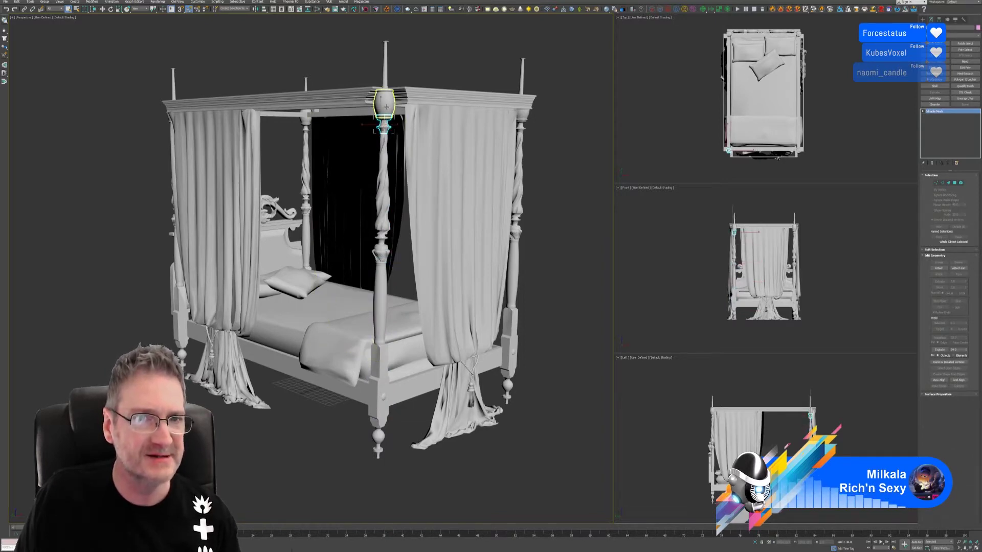
{"action": "left_click", "coordinate": [386, 81]}
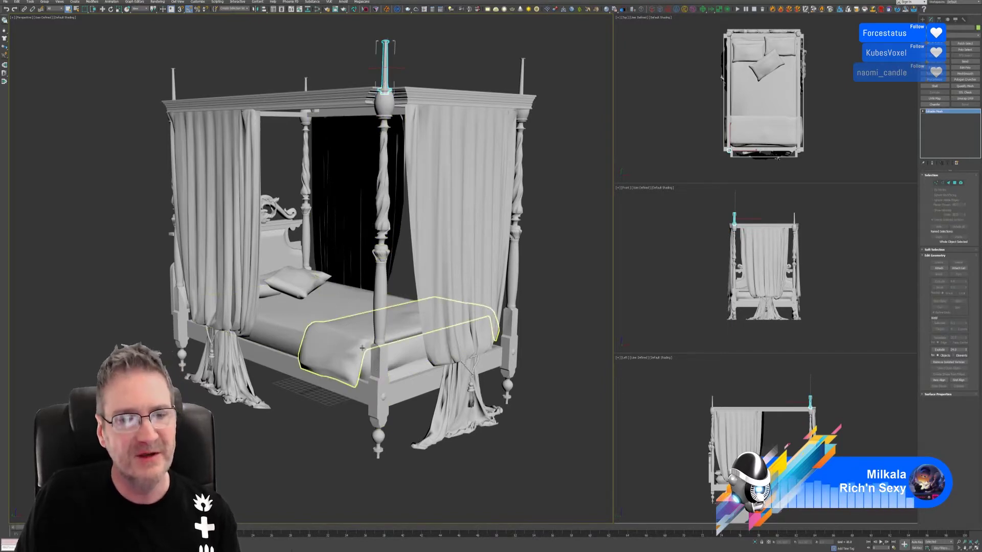
Examine the folded blanket, mattress, pillow and curtains as individual objects, leaving nothing selected.
{"action": "left_click", "coordinate": [341, 346]}
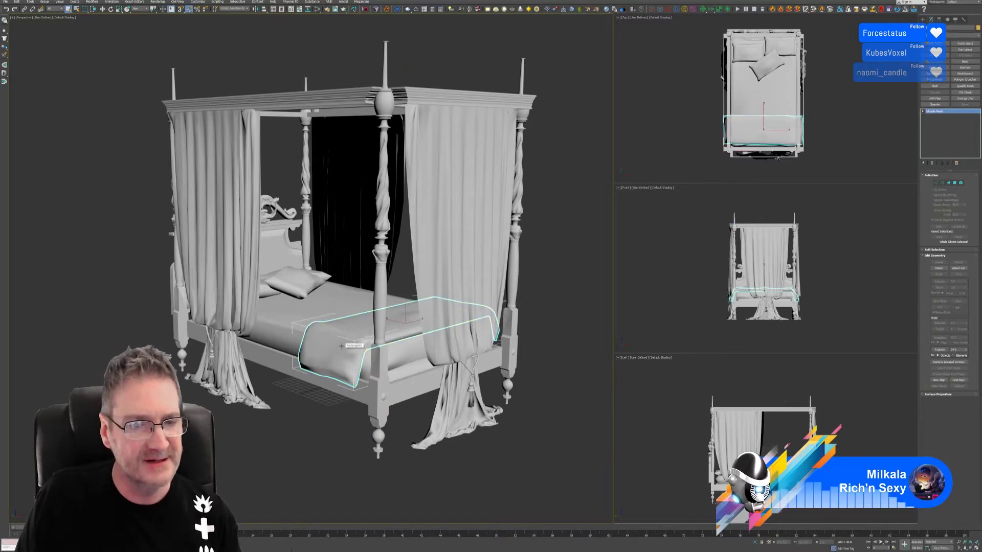
{"action": "left_click", "coordinate": [311, 313]}
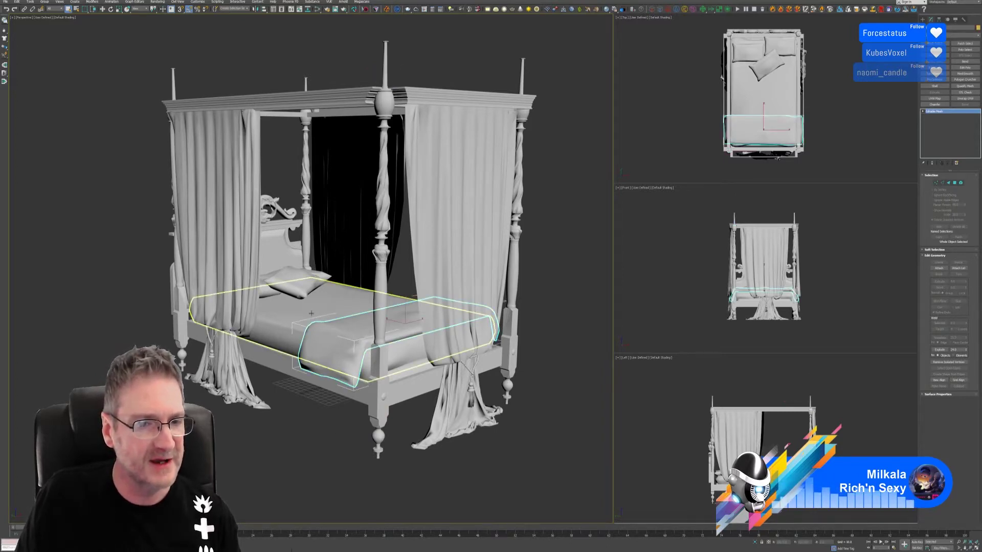
{"action": "left_click", "coordinate": [303, 290]}
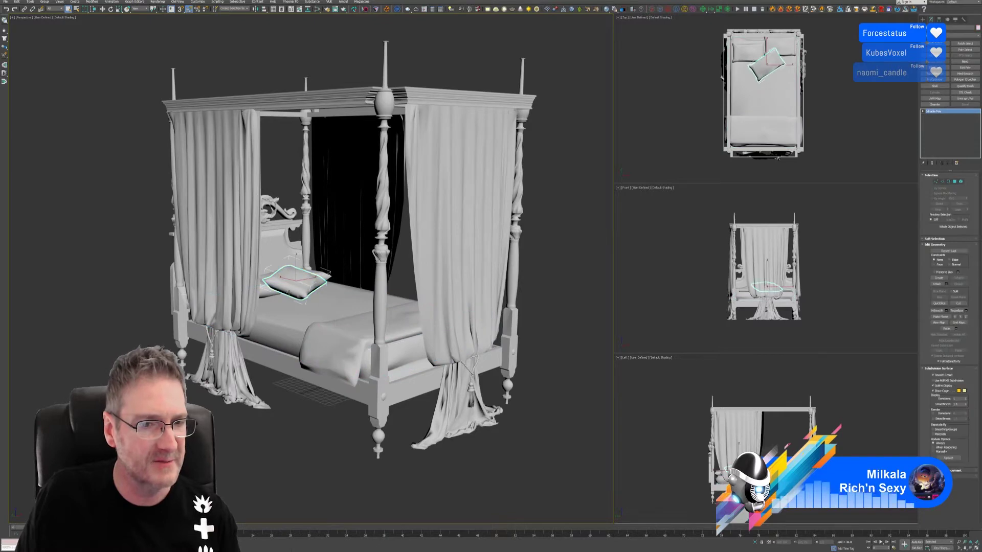
{"action": "left_click", "coordinate": [220, 192]}
{"action": "left_click", "coordinate": [449, 201]}
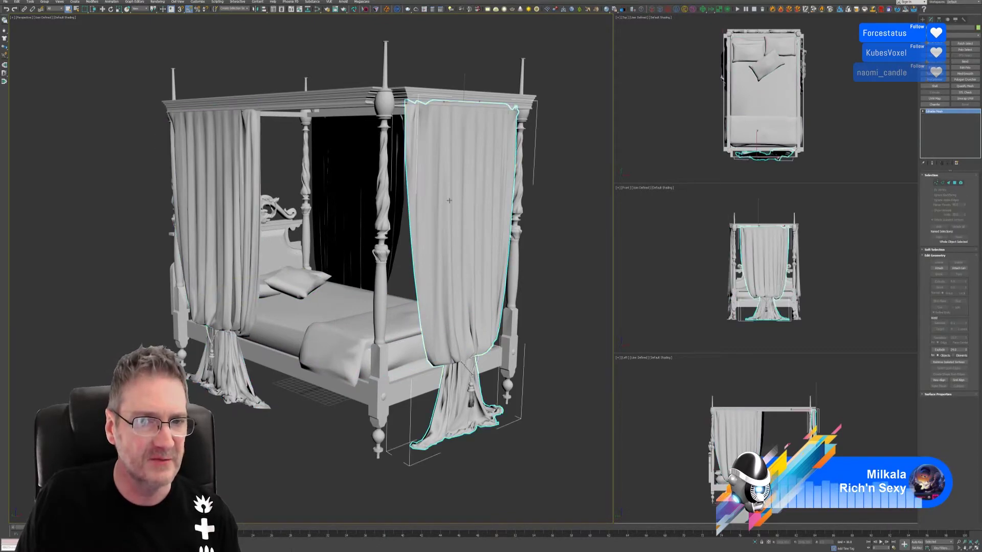
{"action": "left_click", "coordinate": [246, 208]}
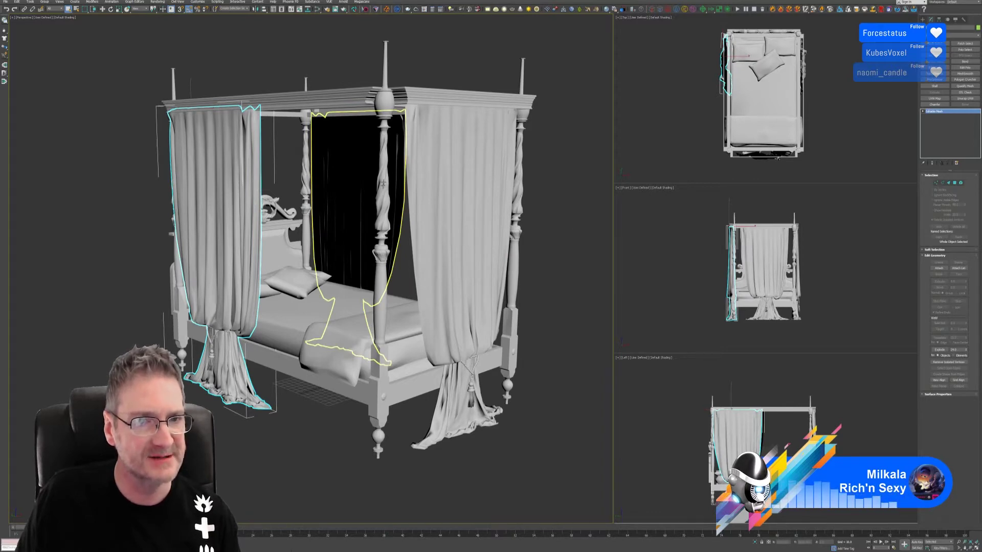
{"action": "left_click", "coordinate": [294, 285]}
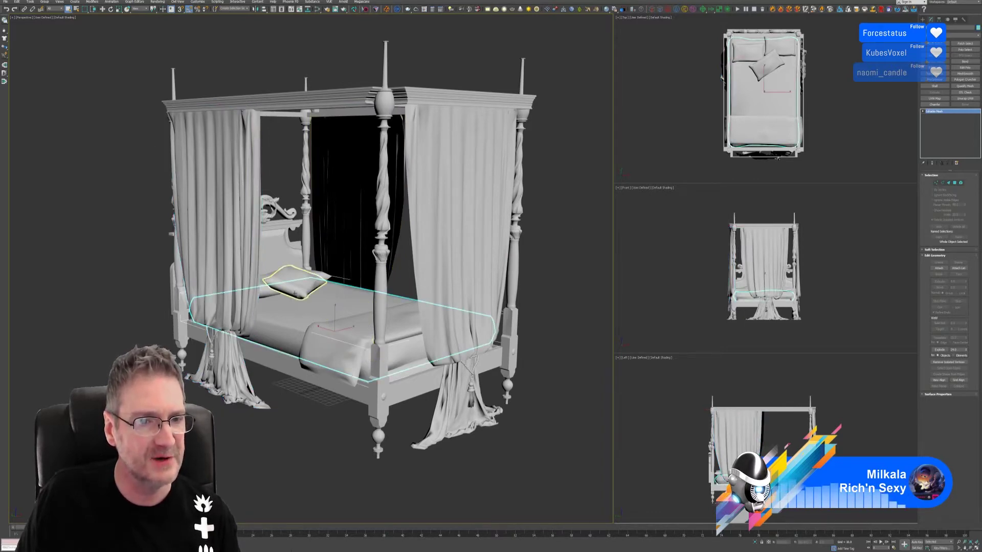
{"action": "left_click", "coordinate": [335, 342]}
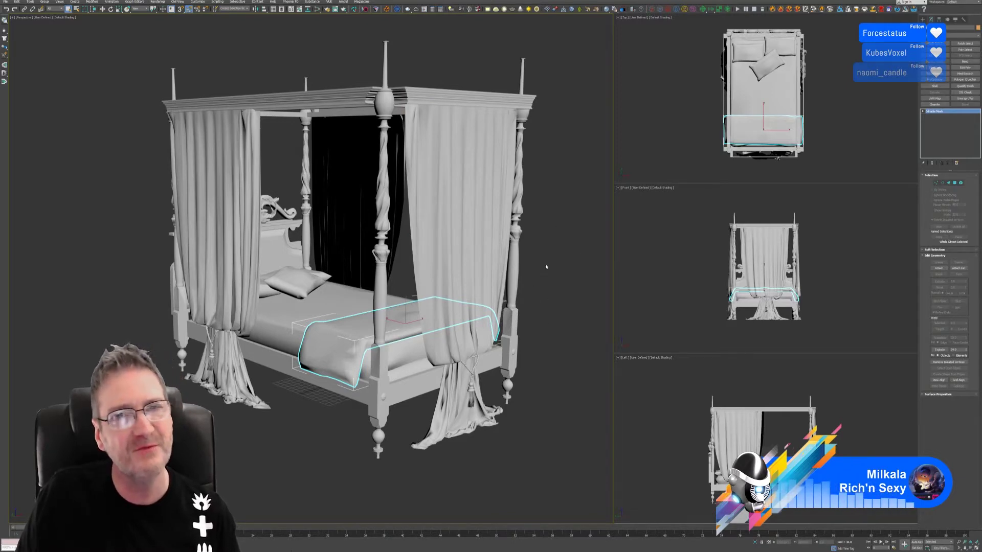
{"action": "left_click", "coordinate": [574, 224]}
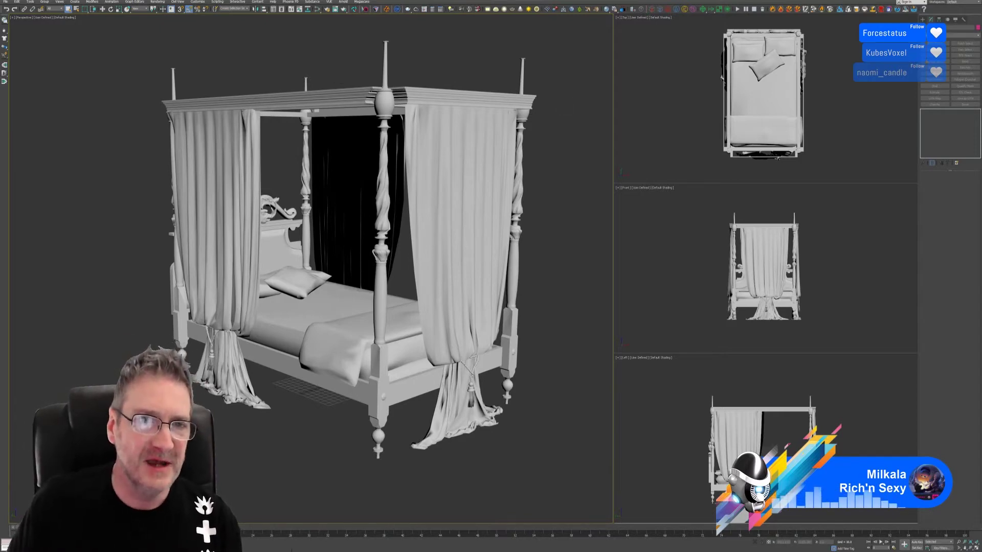
Check again how the front corner bedpost is split into separate turned pieces.
{"action": "left_click", "coordinate": [379, 389]}
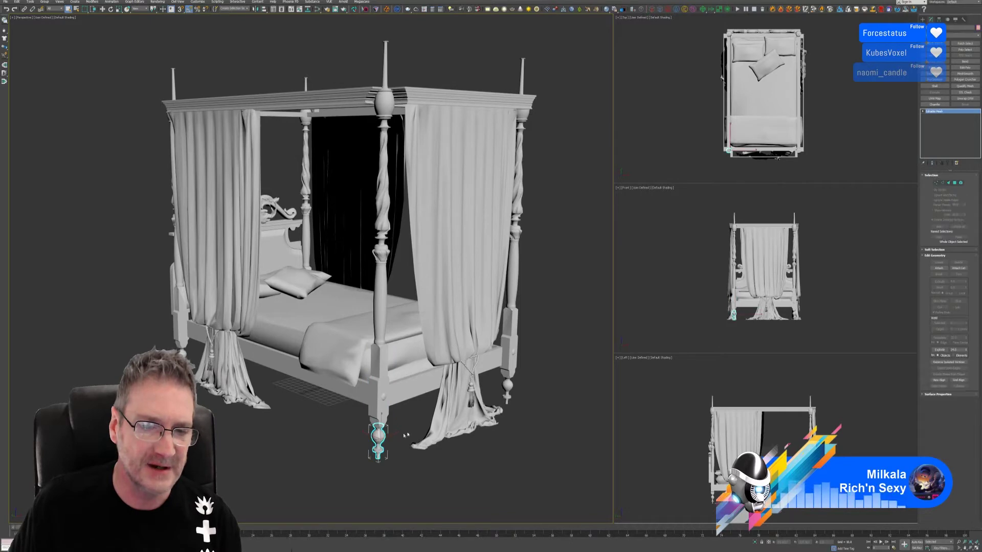
{"action": "left_click", "coordinate": [382, 353]}
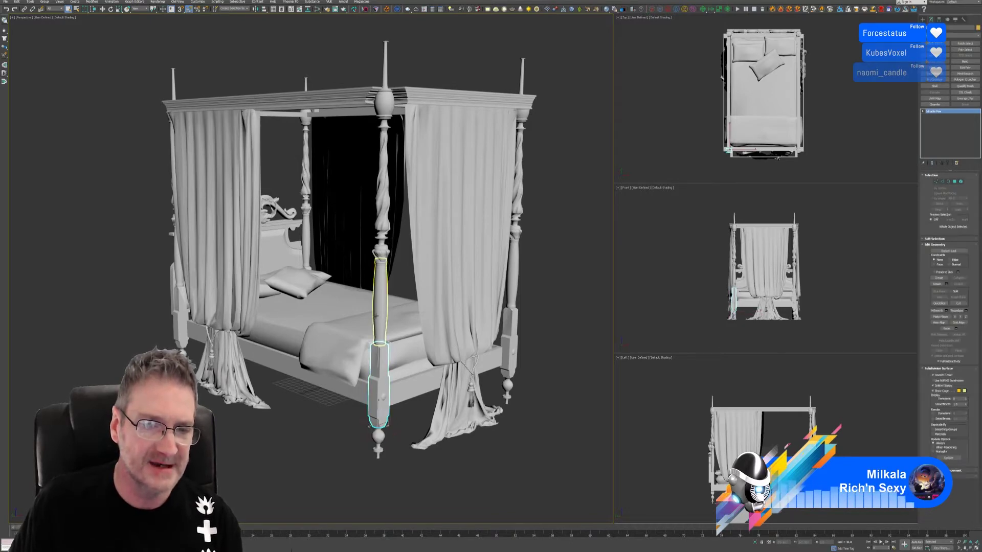
{"action": "left_click", "coordinate": [381, 248]}
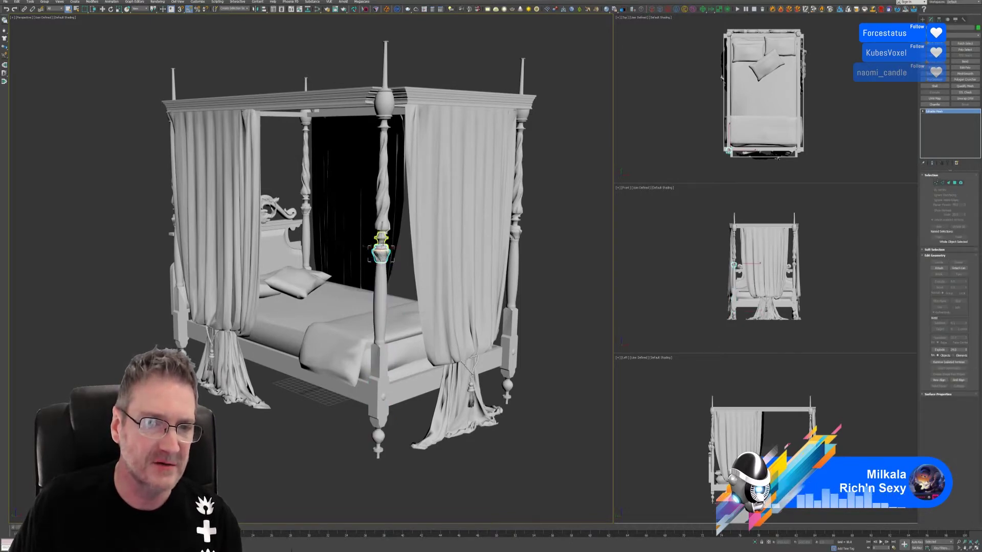
{"action": "left_click", "coordinate": [382, 220]}
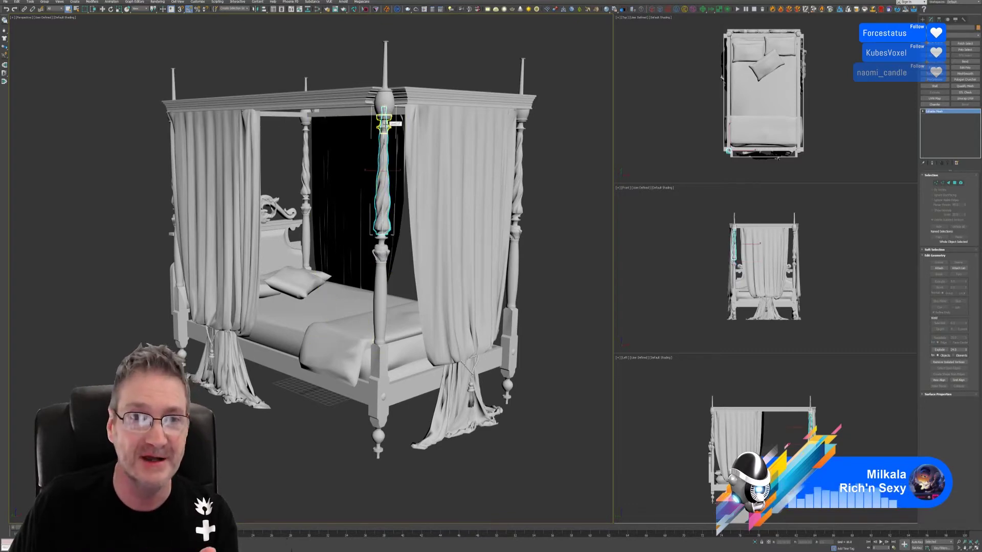
{"action": "left_click", "coordinate": [384, 118]}
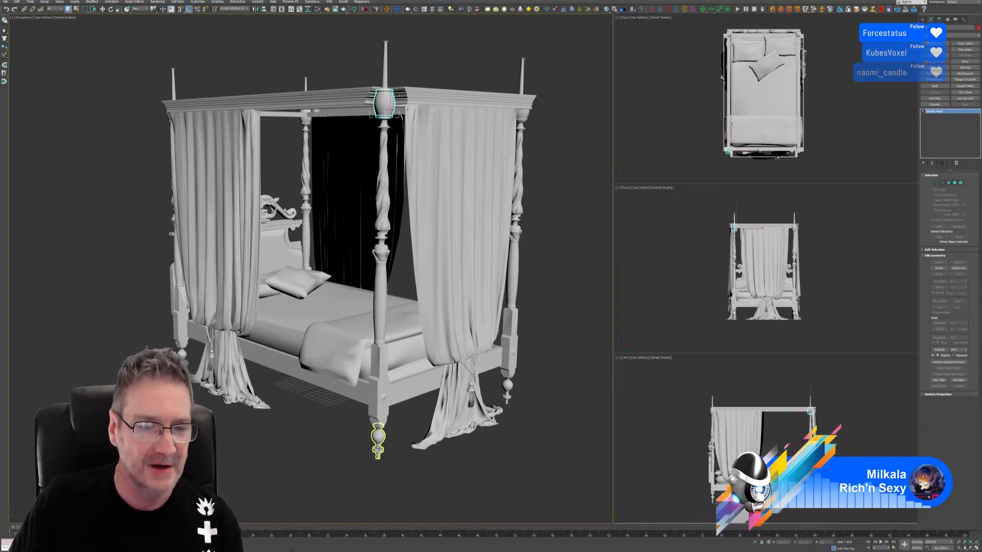
Select the turned foot below the front bedpost and try sending it to RizomUV through the RizomUV Bridge.
{"action": "left_click", "coordinate": [379, 444]}
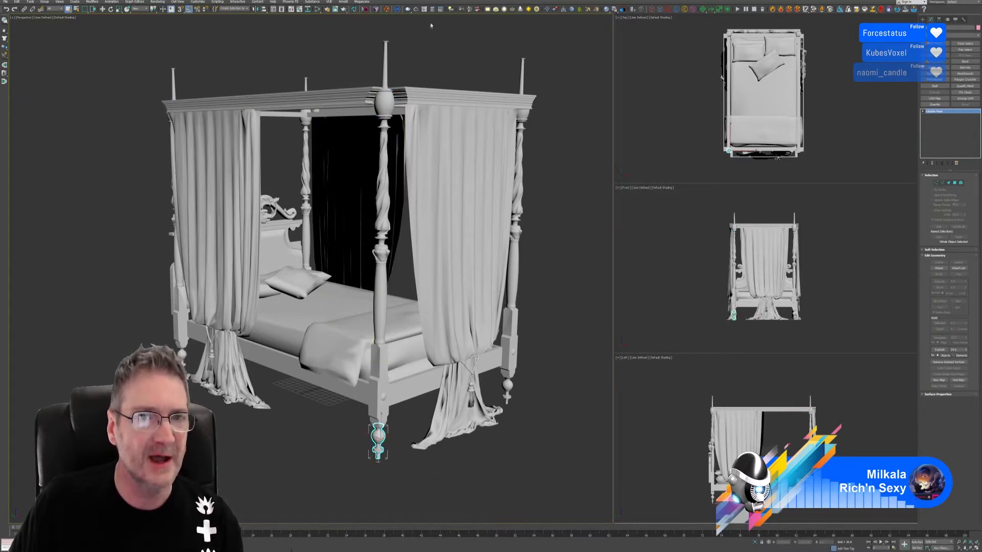
{"action": "left_click", "coordinate": [355, 10]}
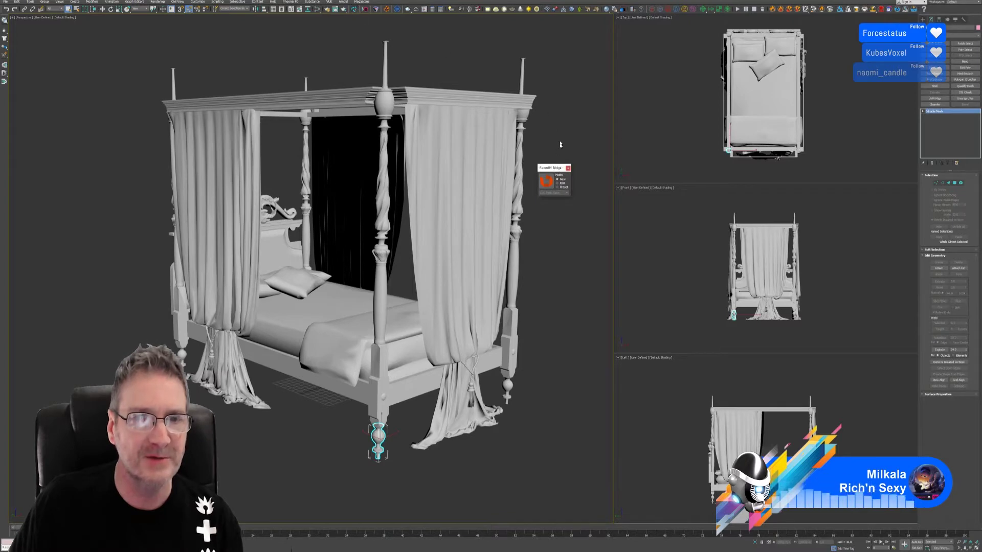
{"action": "left_click", "coordinate": [549, 180]}
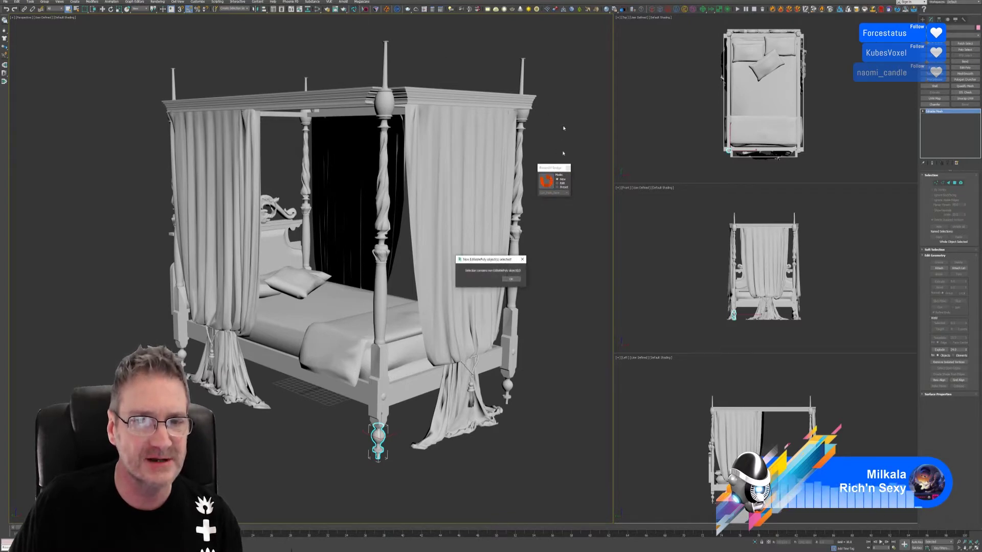
{"action": "left_click", "coordinate": [511, 279]}
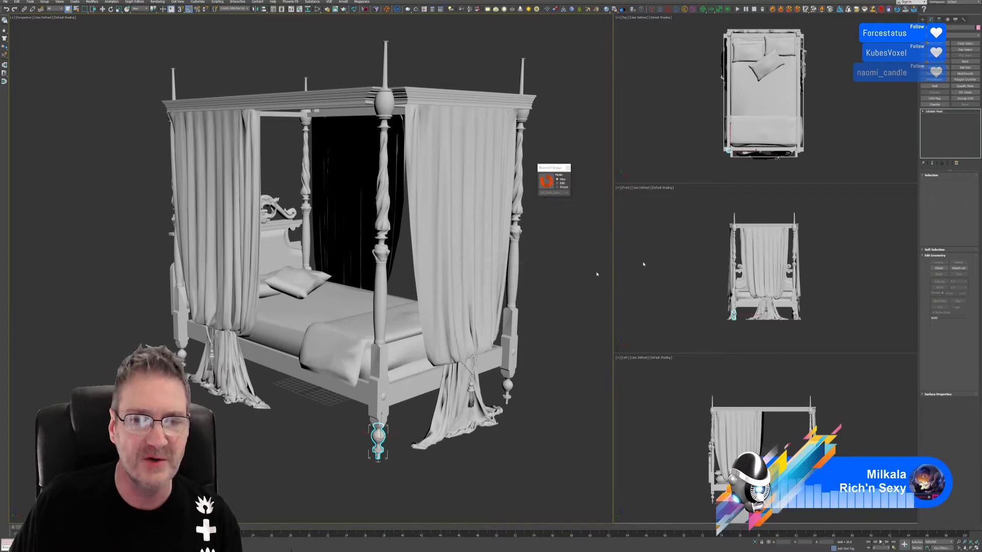
Convert the selected bedpost foot to an Editable Poly.
{"action": "left_click", "coordinate": [935, 112]}
{"action": "right_click", "coordinate": [940, 113]}
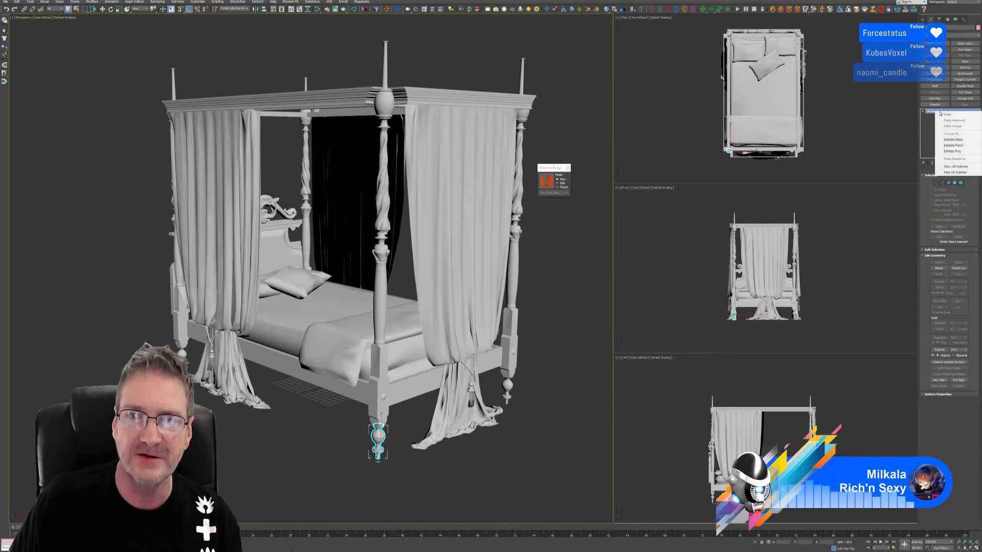
{"action": "left_click", "coordinate": [959, 151]}
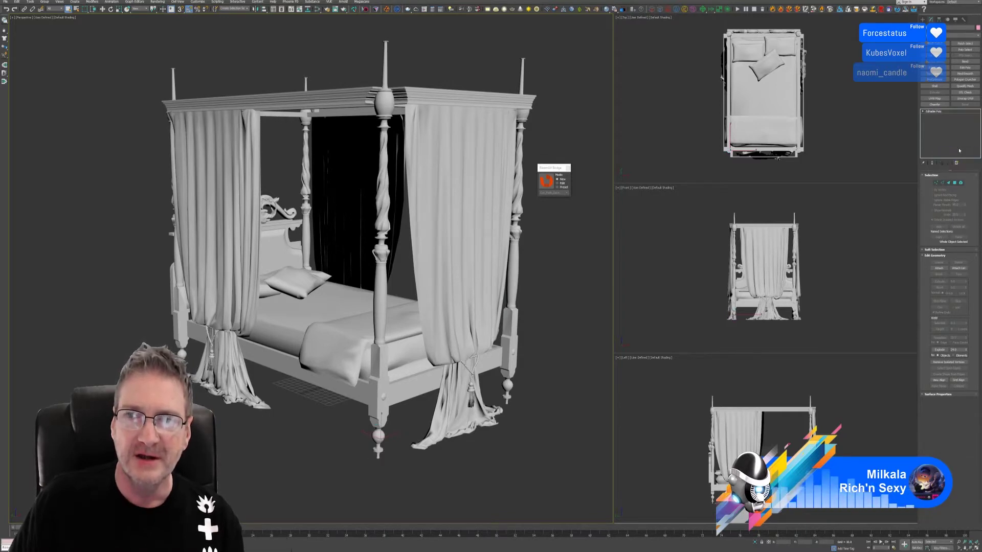
Send the bedpost foot to RizomUV and display it in the 3D view as flat shading without the wireframe.
{"action": "left_click", "coordinate": [545, 182]}
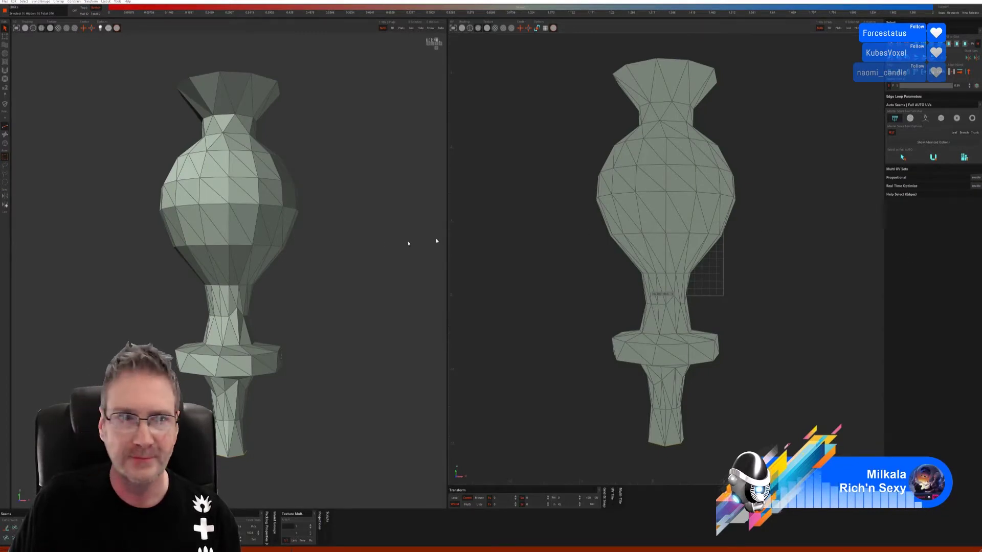
{"action": "left_click", "coordinate": [25, 30]}
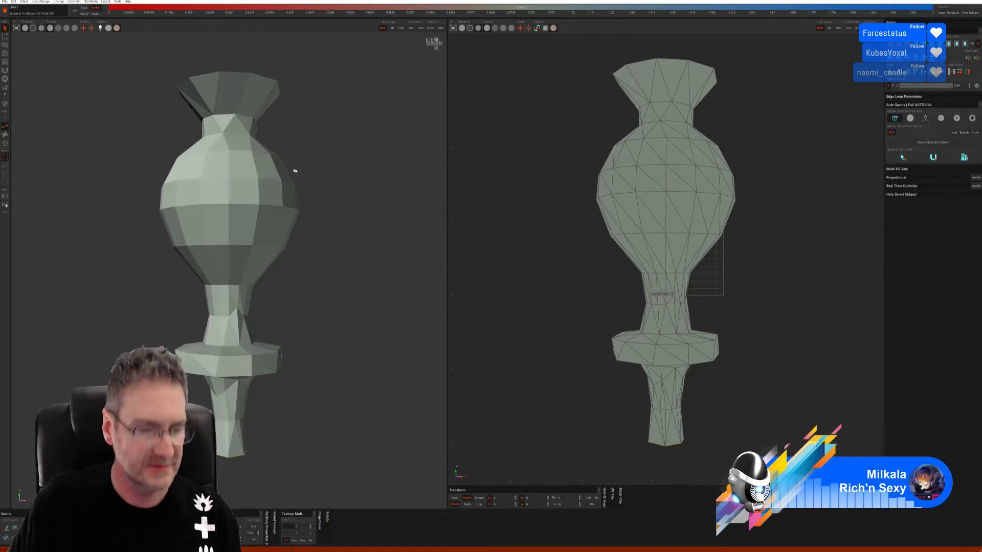
{"action": "middle_click_drag", "start_coordinate": [305, 271], "coordinate": [300, 268]}
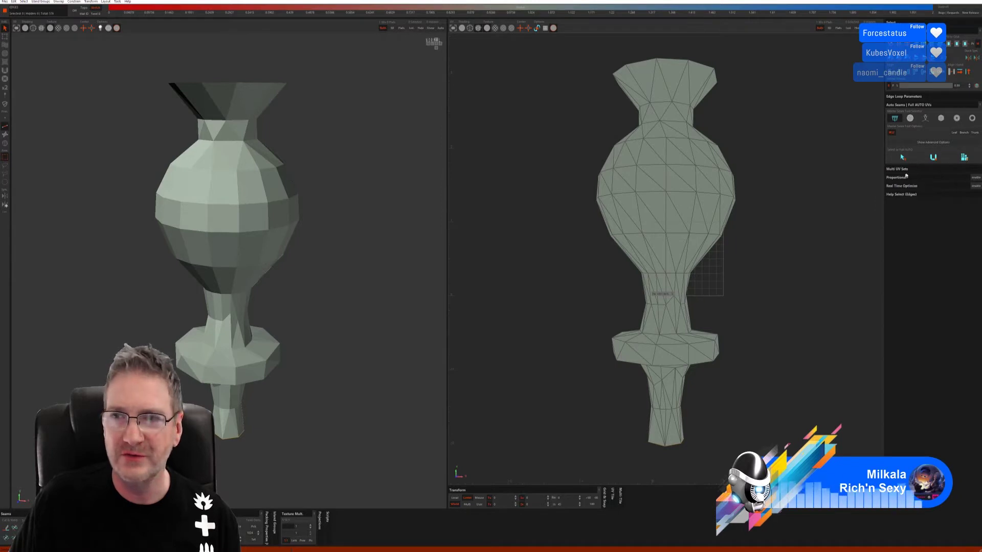
Try auto-selecting seam edges on the bedpost foot with the second Auto Seams method, and undo the selection.
{"action": "left_click", "coordinate": [910, 118]}
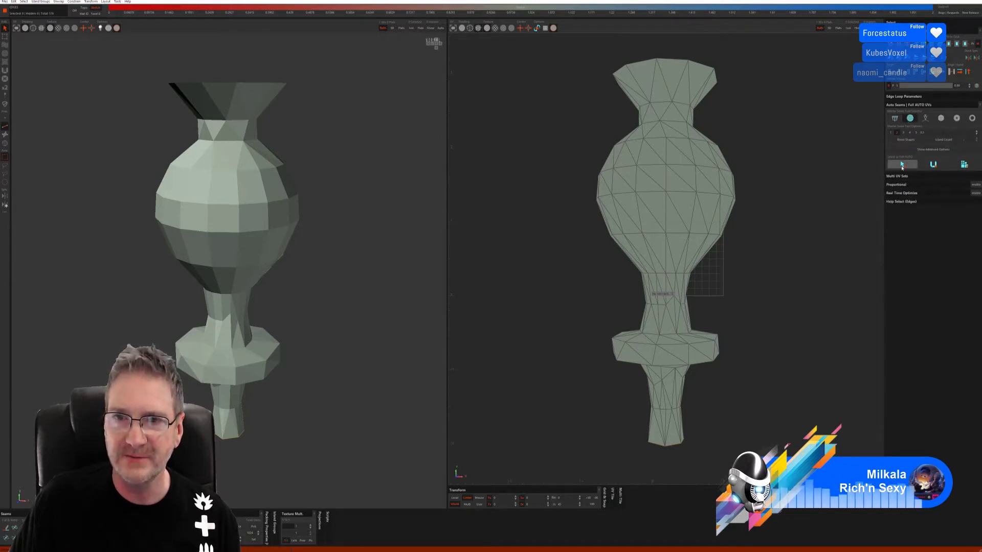
{"action": "left_click", "coordinate": [902, 164]}
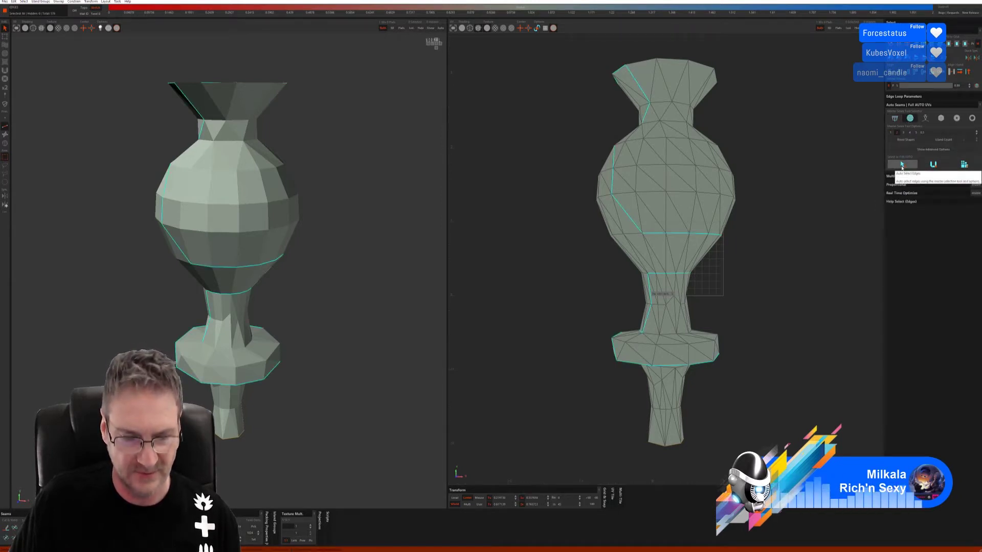
{"action": "key", "text": "ctrl+z"}
Try the third Auto Seams method on the bedpost foot with automatic unwrapping and packing, and undo the result.
{"action": "left_click", "coordinate": [925, 118]}
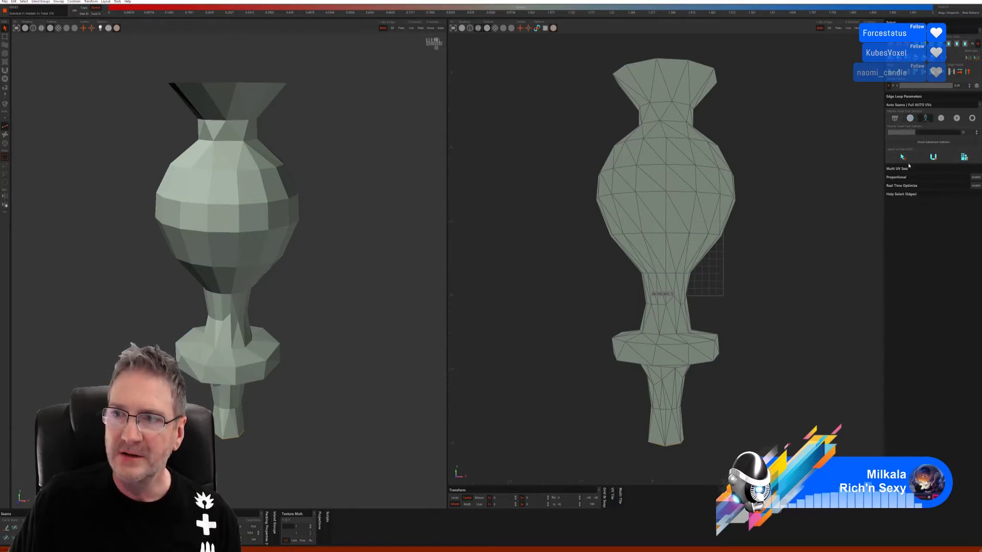
{"action": "left_click", "coordinate": [902, 158]}
{"action": "left_click", "coordinate": [964, 157]}
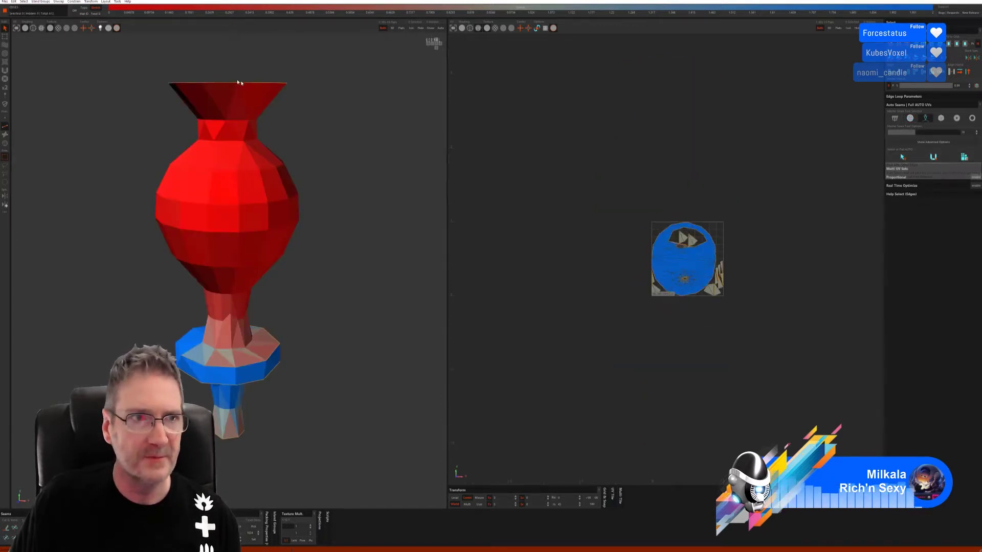
{"action": "left_click", "coordinate": [59, 29]}
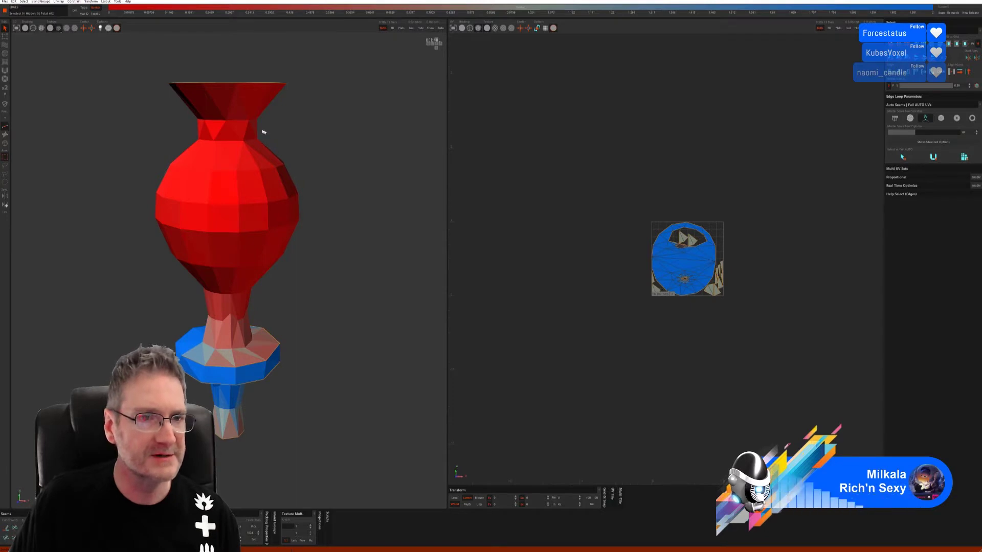
{"action": "left_click", "coordinate": [401, 198]}
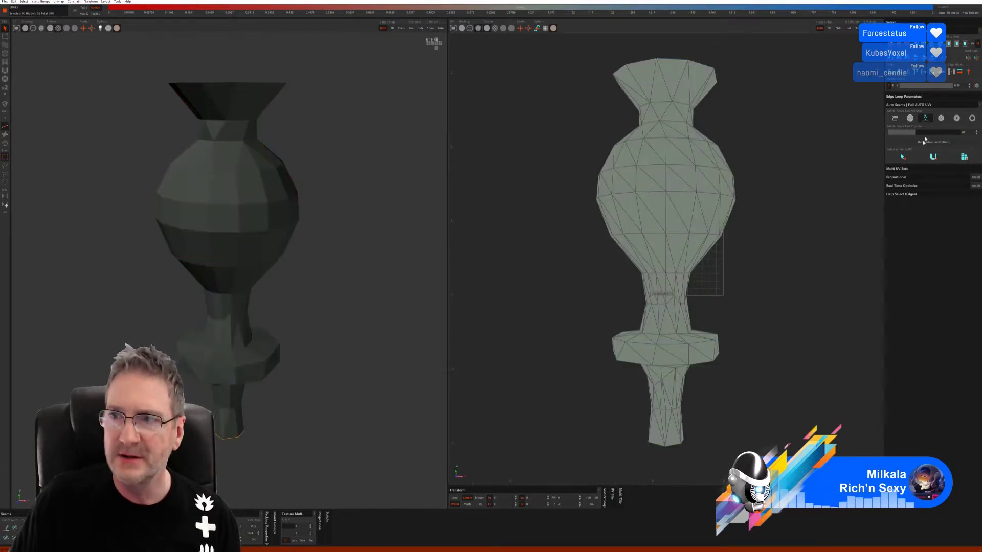
Try the fifth Auto Seams method on the bedpost foot with automatic unwrapping, and undo the result.
{"action": "left_click", "coordinate": [956, 118]}
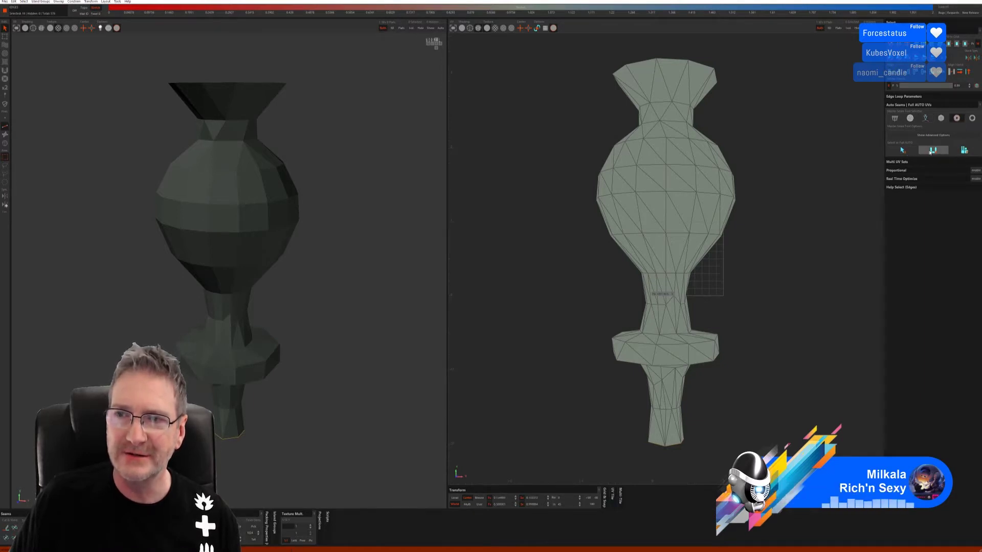
{"action": "left_click", "coordinate": [932, 150]}
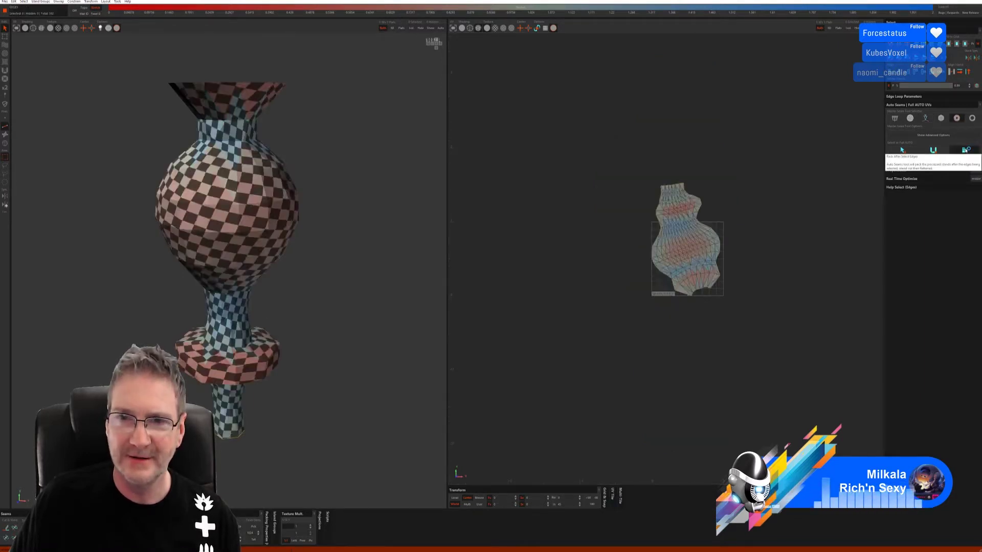
{"action": "mouse_move", "coordinate": [355, 303]}
{"action": "middle_mouse_down"}
{"action": "mouse_move", "coordinate": [257, 290]}
{"action": "mouse_move", "coordinate": [154, 296]}
{"action": "mouse_move", "coordinate": [258, 289]}
{"action": "mouse_move", "coordinate": [373, 298]}
{"action": "mouse_move", "coordinate": [380, 275]}
{"action": "mouse_move", "coordinate": [364, 248]}
{"action": "mouse_move", "coordinate": [388, 285]}
{"action": "mouse_move", "coordinate": [365, 320]}
{"action": "mouse_move", "coordinate": [347, 298]}
{"action": "middle_mouse_up"}
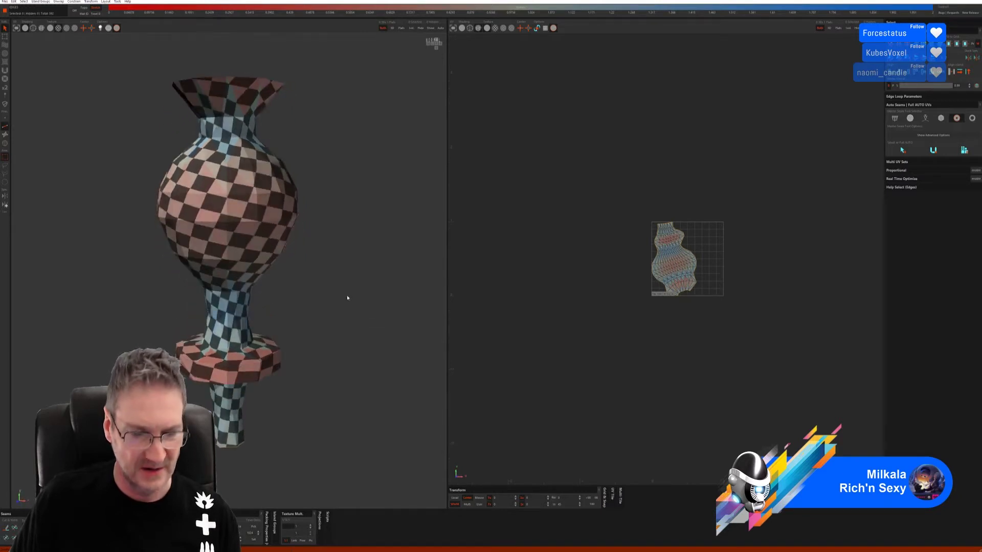
{"action": "key", "text": "u"}
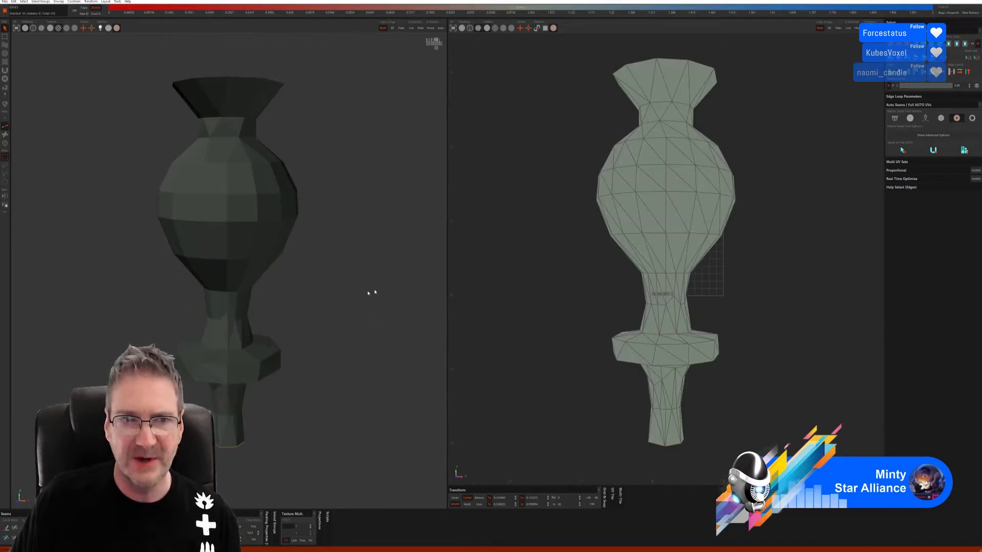
{"action": "left_click", "coordinate": [386, 290]}
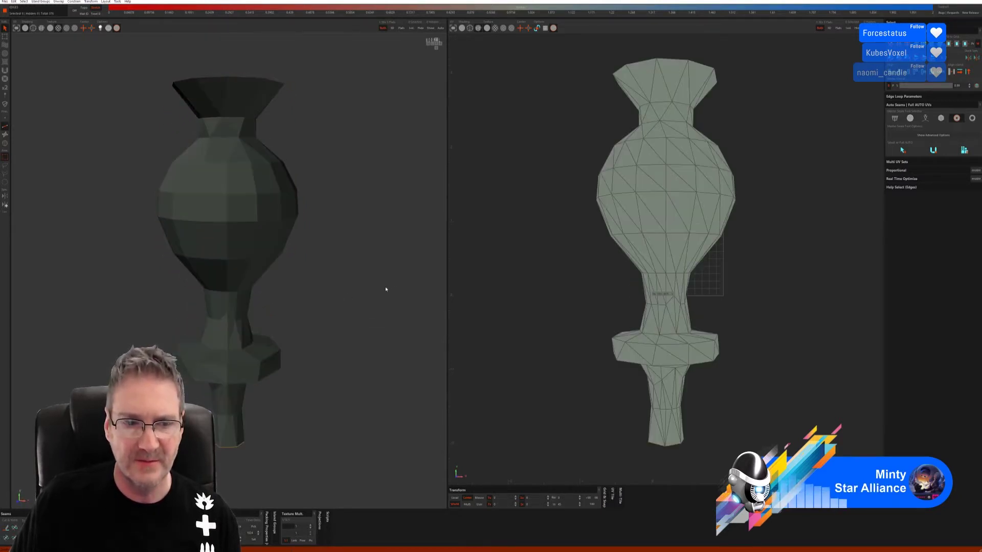
Try the sixth Auto Seams method with automatic unwrapping and the third method's seam selection on the bedpost foot, undoing both.
{"action": "left_click", "coordinate": [902, 151]}
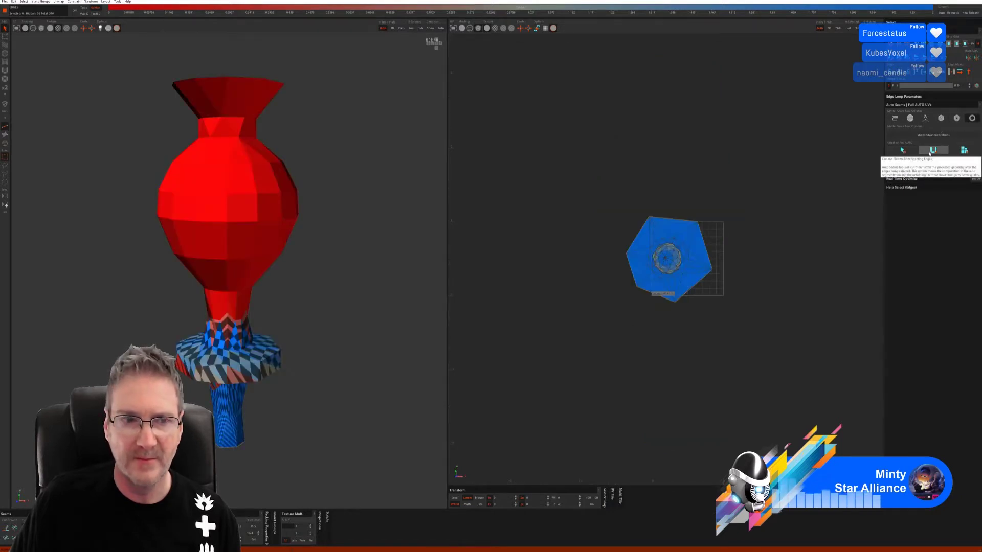
{"action": "key", "text": "ctrl+z"}
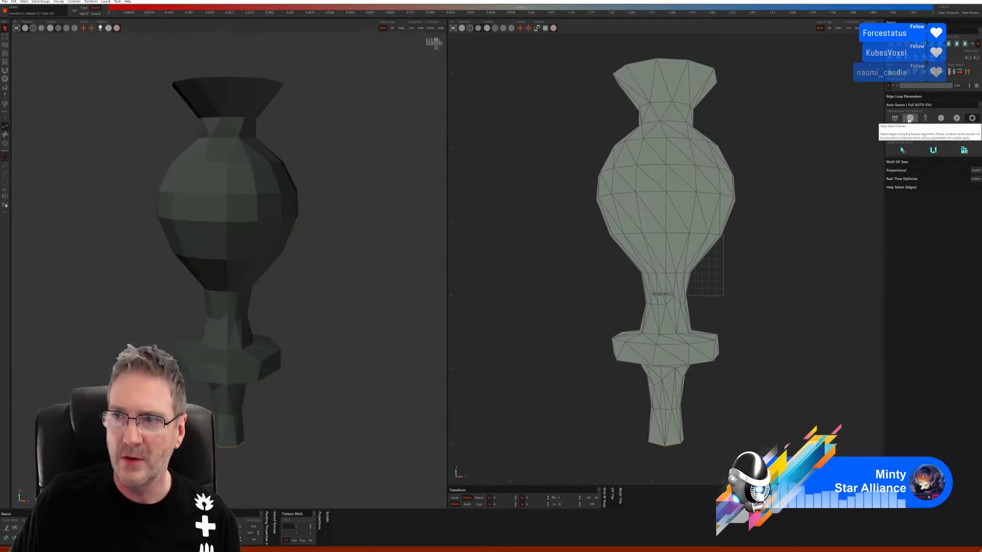
{"action": "left_click", "coordinate": [925, 118]}
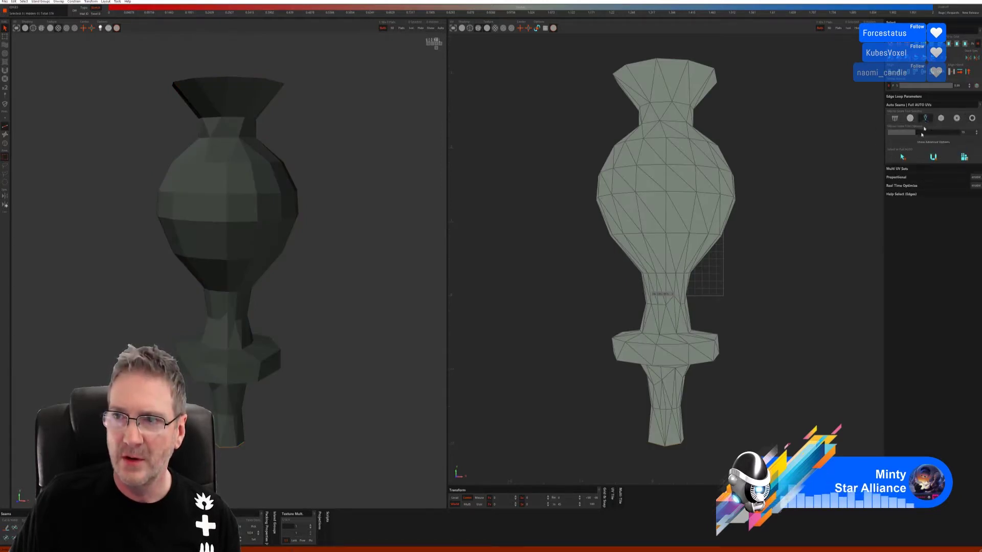
{"action": "left_click", "coordinate": [901, 157]}
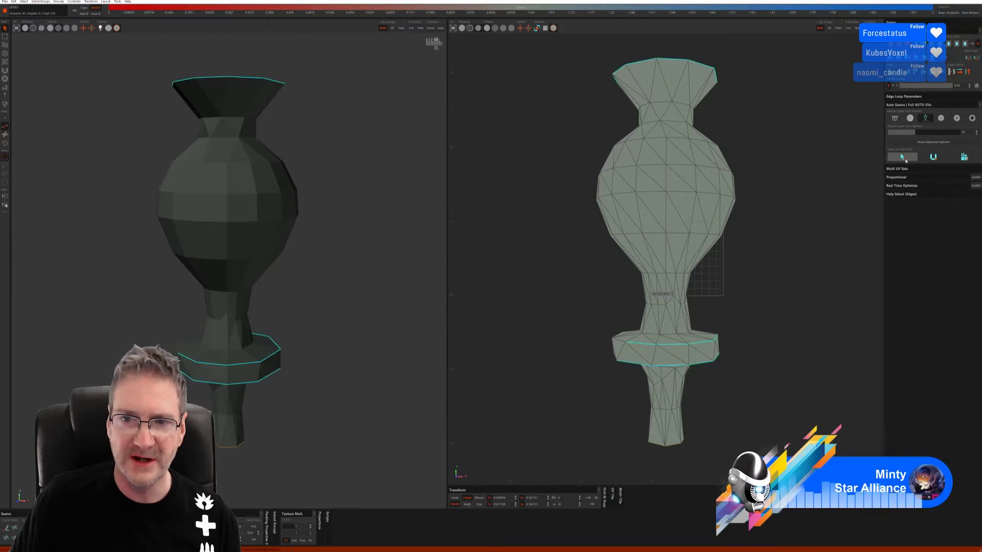
{"action": "left_click", "coordinate": [931, 158]}
{"action": "key", "text": "ctrl+z"}
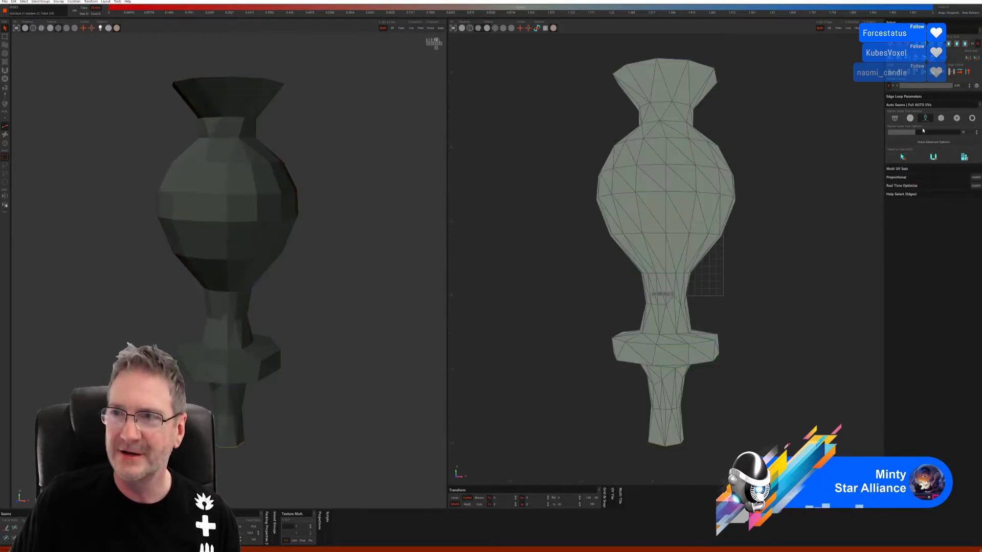
Try auto-selecting seam edges on the bedpost foot with the fourth Auto Seams method, and undo the selection.
{"action": "left_click", "coordinate": [940, 119]}
{"action": "left_click", "coordinate": [896, 171]}
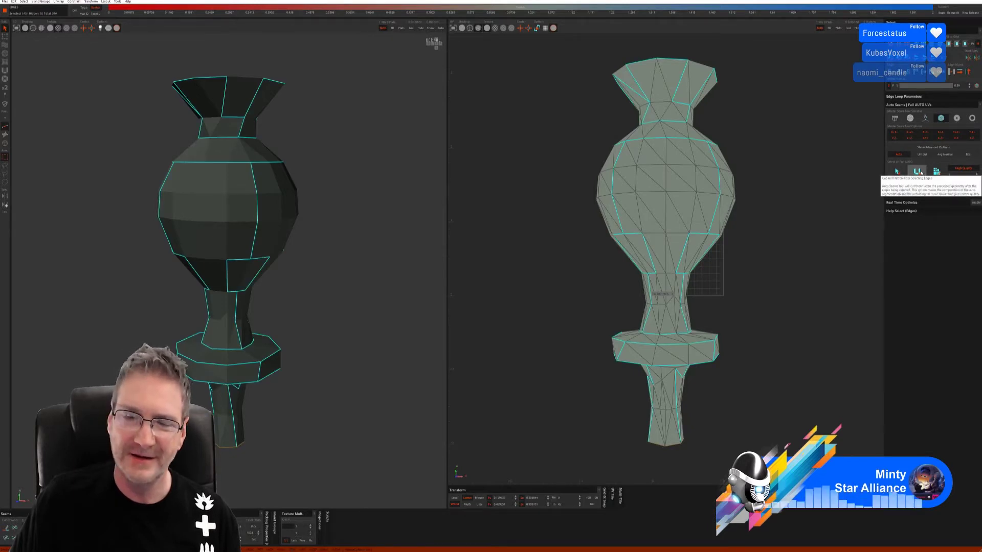
{"action": "left_click", "coordinate": [919, 172]}
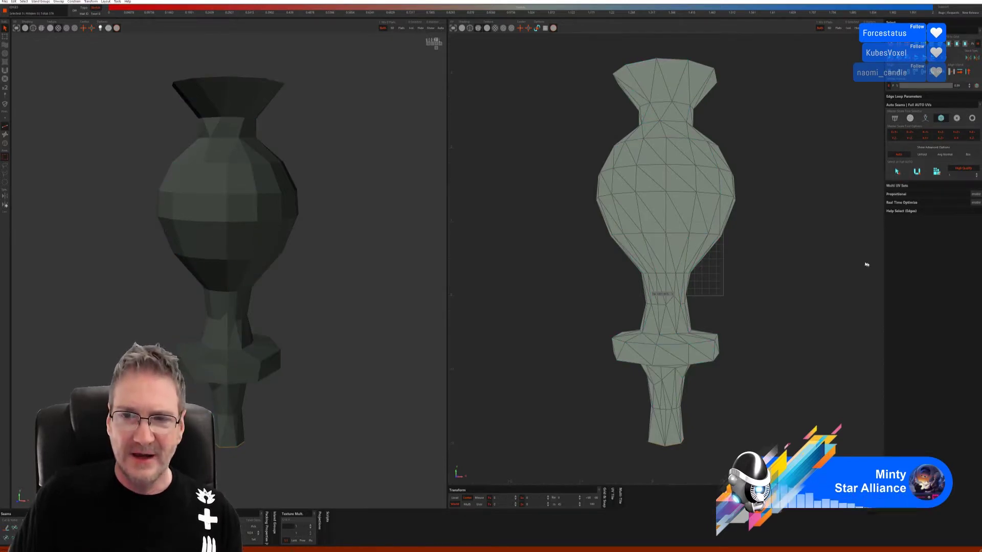
Select the entire bedpost foot as an island and return to edge selection mode.
{"action": "left_click", "coordinate": [5, 143]}
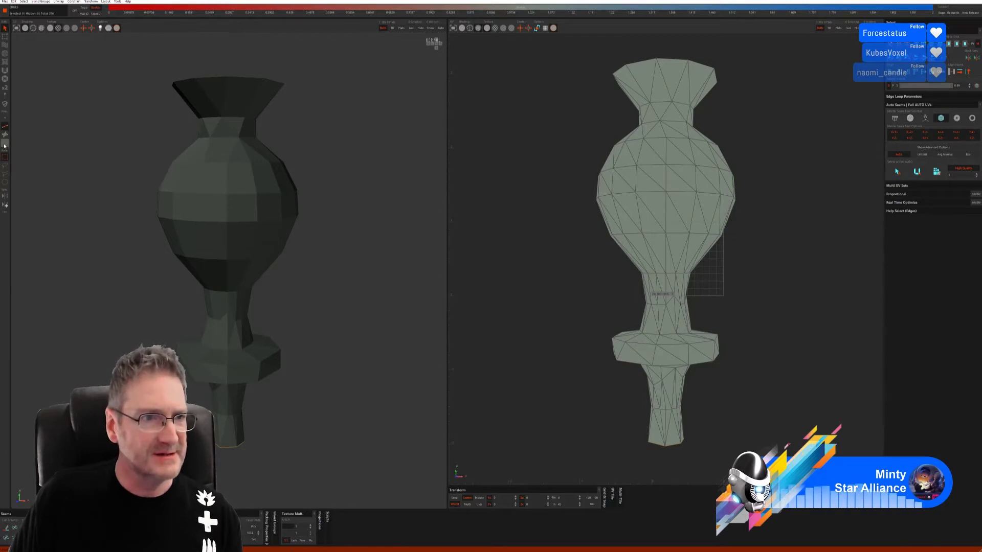
{"action": "left_click", "coordinate": [259, 368]}
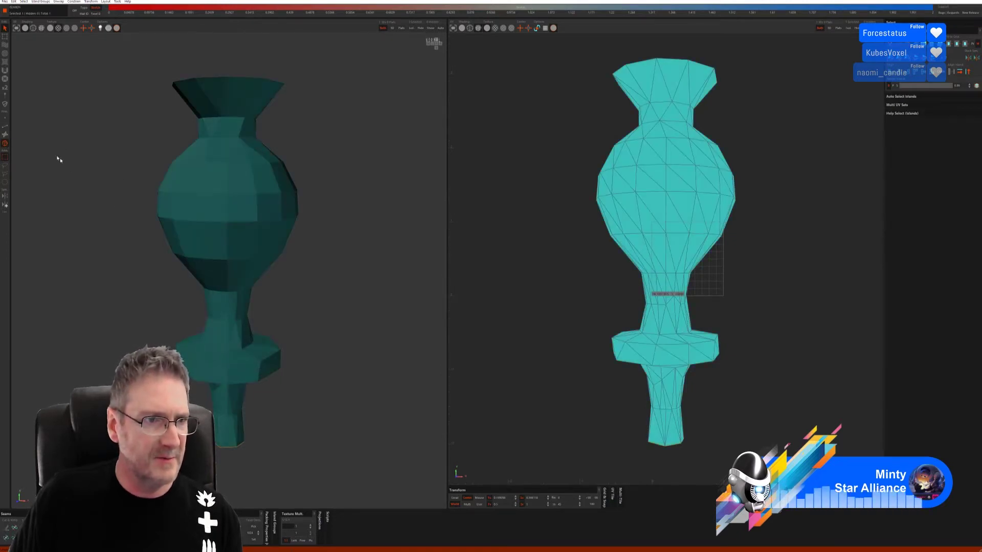
{"action": "left_click", "coordinate": [5, 126]}
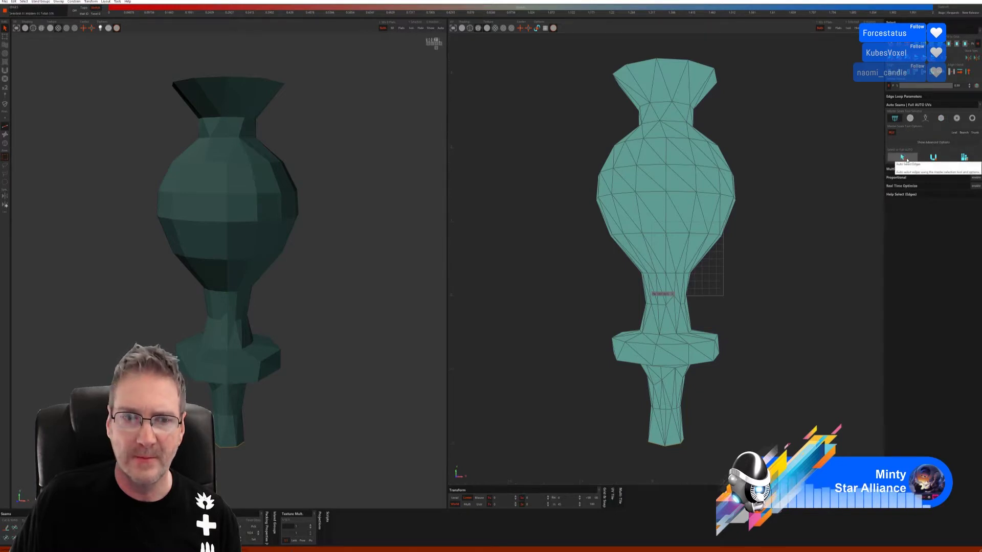
Try the first Auto Seams method with unwrapping on the selected island, followed by the third method's seam selection.
{"action": "left_click", "coordinate": [933, 158]}
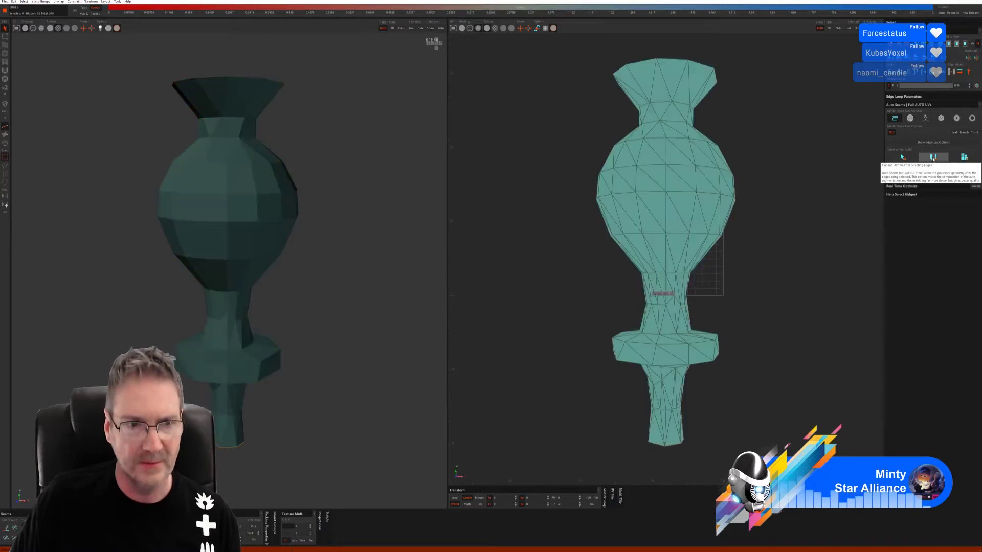
{"action": "left_click", "coordinate": [910, 118]}
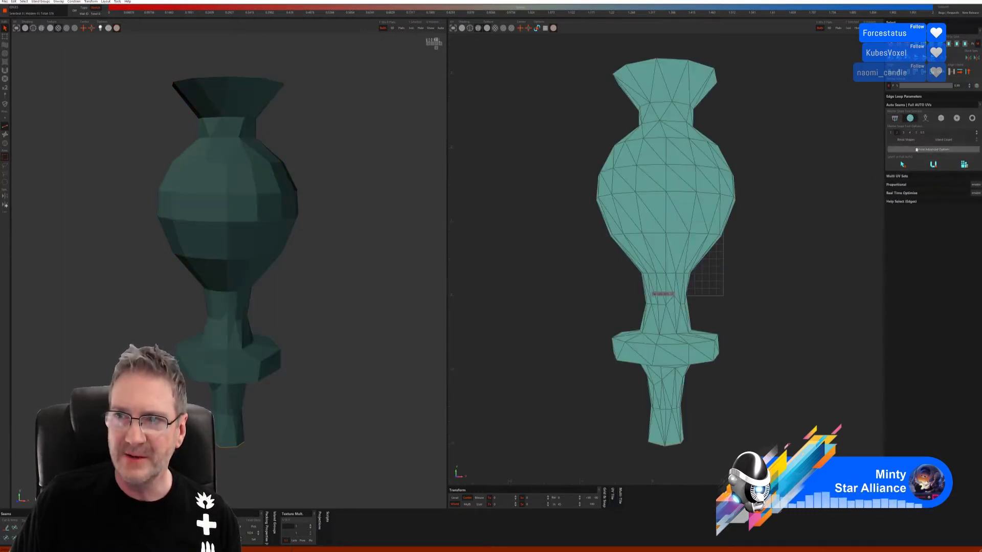
{"action": "left_click", "coordinate": [926, 119]}
{"action": "left_click", "coordinate": [908, 155]}
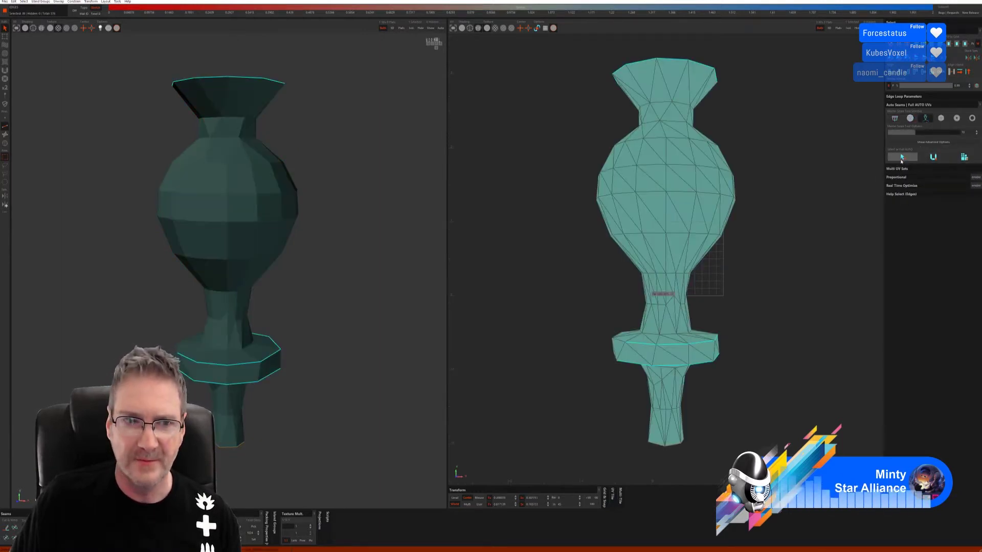
Try the Mosaic Auto Seams method on the selected island with automatic unwrapping and packing, and undo the result.
{"action": "left_click", "coordinate": [910, 118]}
{"action": "left_click", "coordinate": [904, 163]}
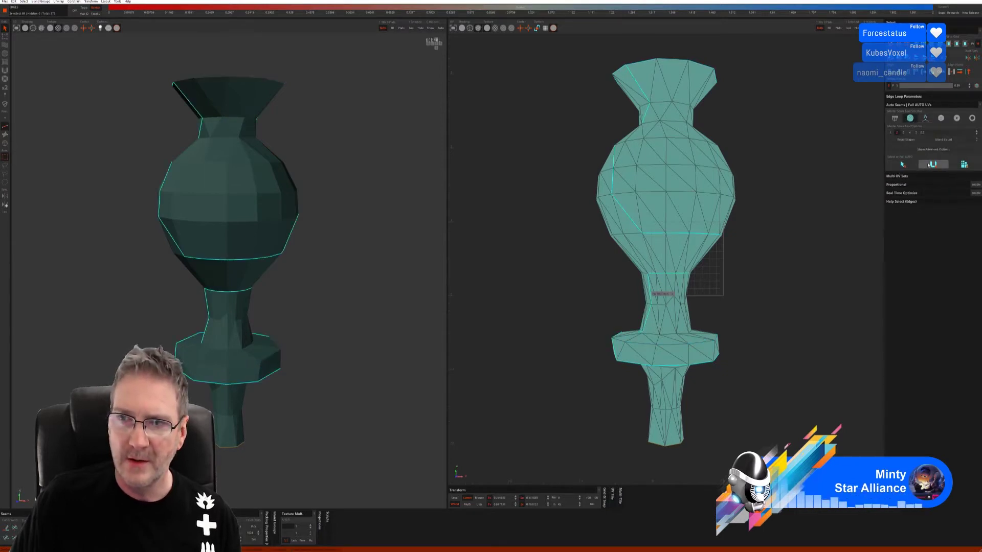
{"action": "left_click", "coordinate": [933, 165]}
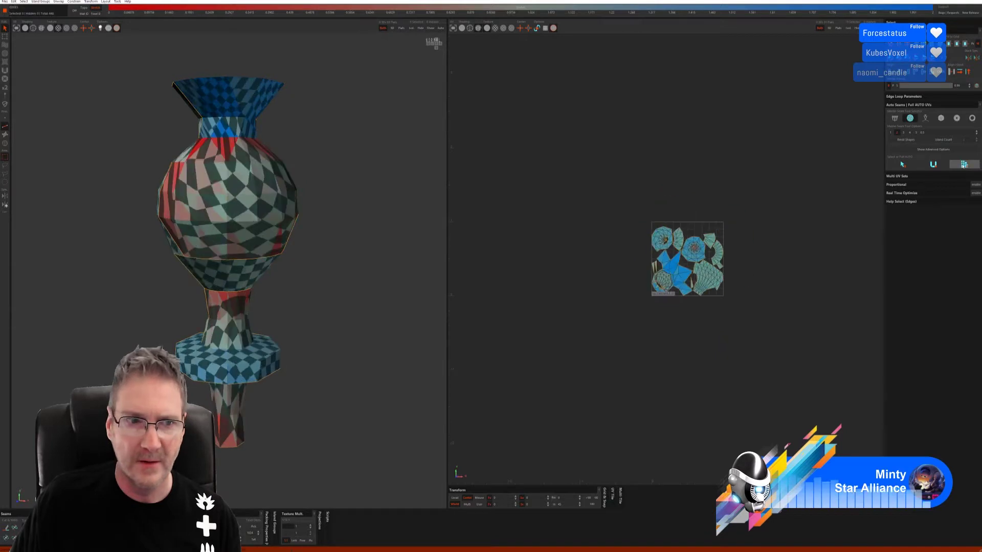
{"action": "key", "text": "ctrl+z"}
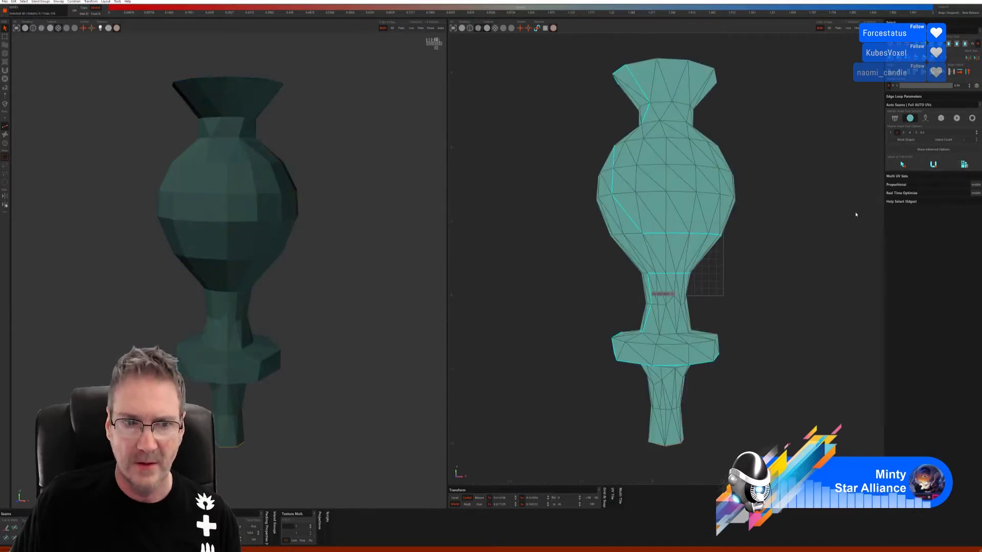
Try the fourth Auto Seams method with unwrapping and packing on the selected island, inspect the checker pattern, and undo it.
{"action": "left_click", "coordinate": [941, 118]}
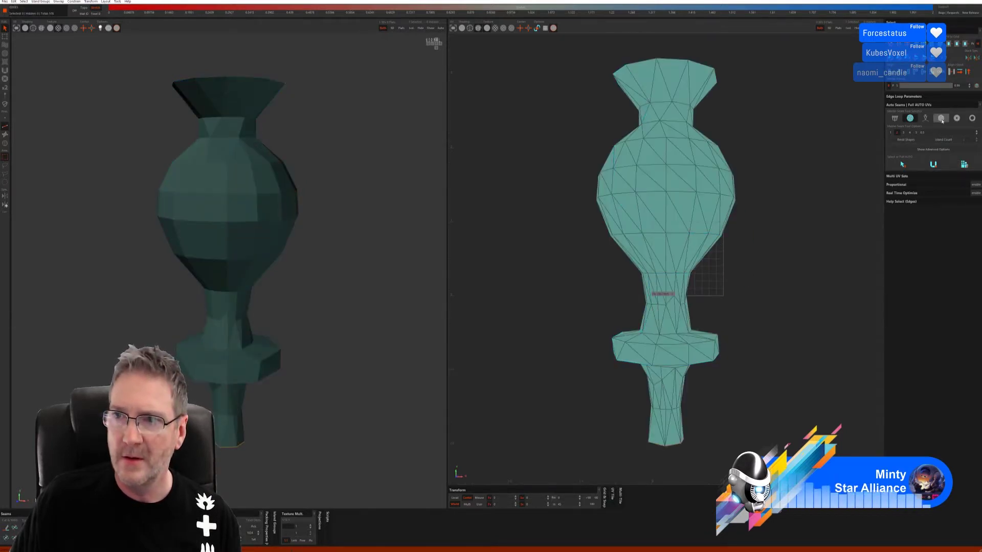
{"action": "left_click", "coordinate": [935, 171]}
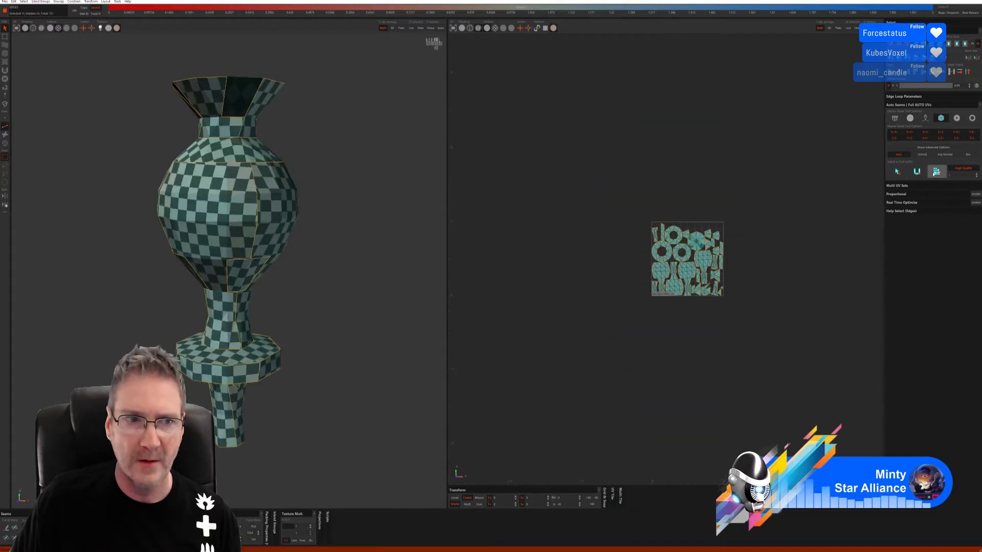
{"action": "middle_click_drag", "start_coordinate": [292, 220], "coordinate": [338, 268]}
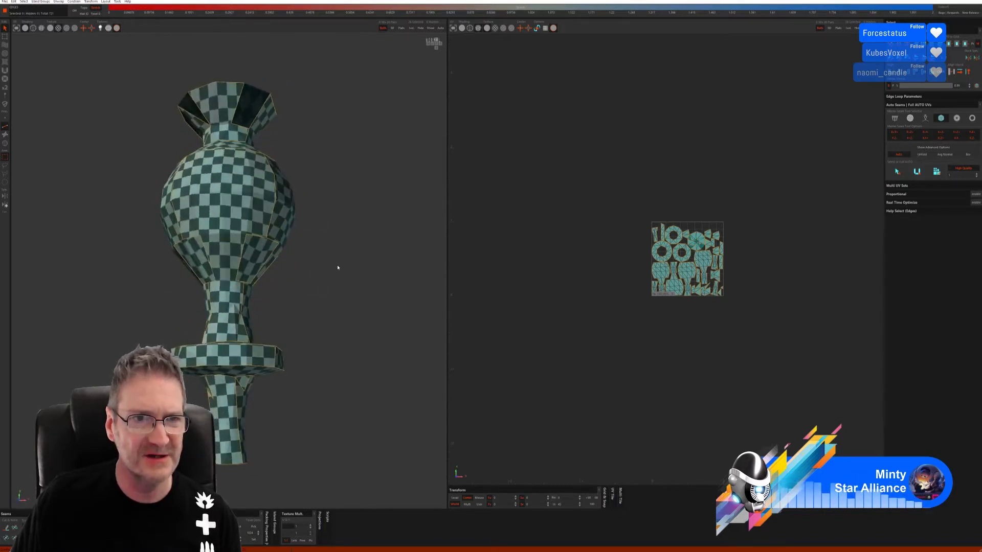
{"action": "middle_click_drag", "start_coordinate": [323, 158], "coordinate": [329, 180]}
{"action": "key", "text": "ctrl+z"}
{"action": "key", "text": "ctrl+z"}
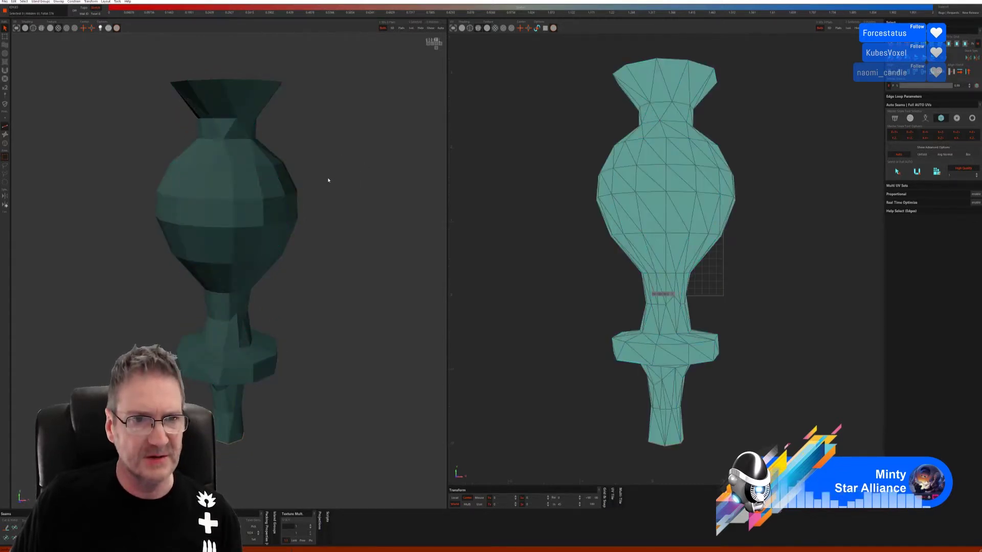
Unwrap the selected bedpost foot with the fifth Auto Seams method and inspect its checker pattern and UV island.
{"action": "left_click", "coordinate": [956, 119]}
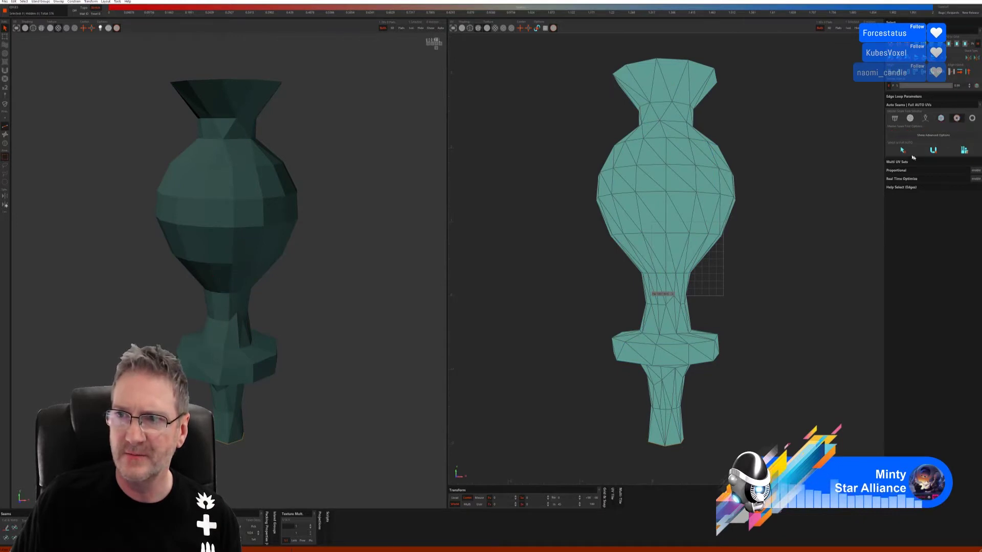
{"action": "left_click", "coordinate": [933, 152]}
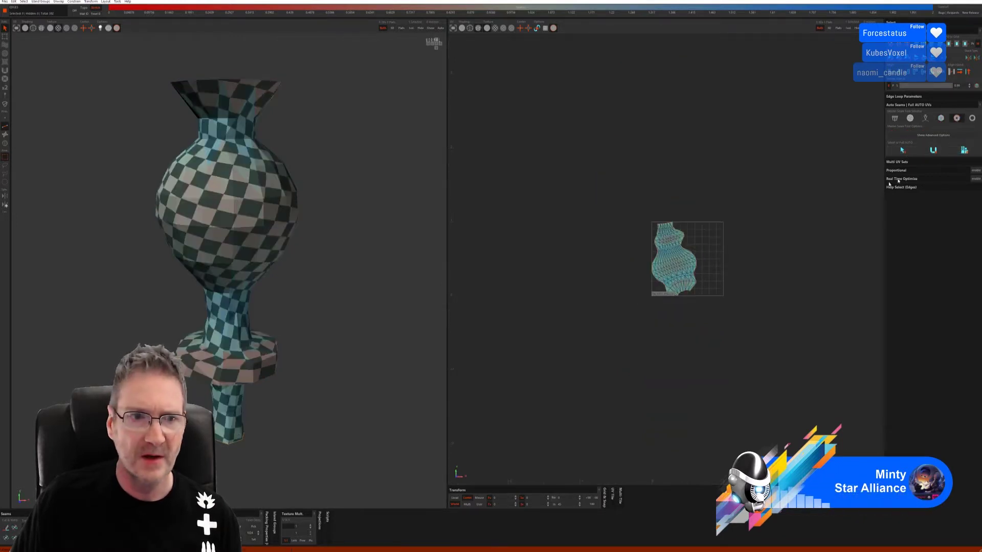
{"action": "middle_click_drag", "start_coordinate": [300, 301], "coordinate": [276, 213]}
{"action": "scroll", "coordinate": [279, 217], "scroll_direction": "up", "scroll_amount": 6}
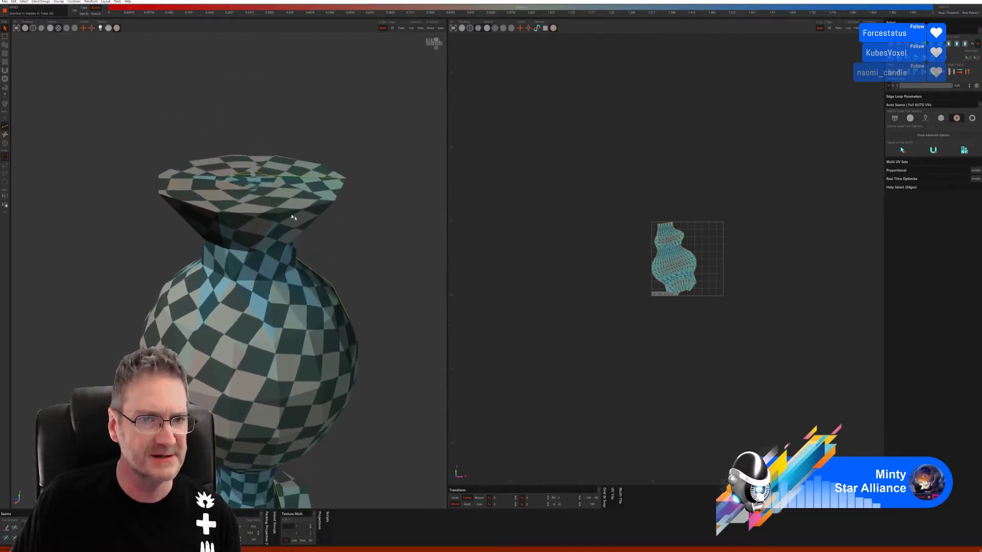
{"action": "scroll", "coordinate": [284, 225], "scroll_direction": "down", "scroll_amount": 4}
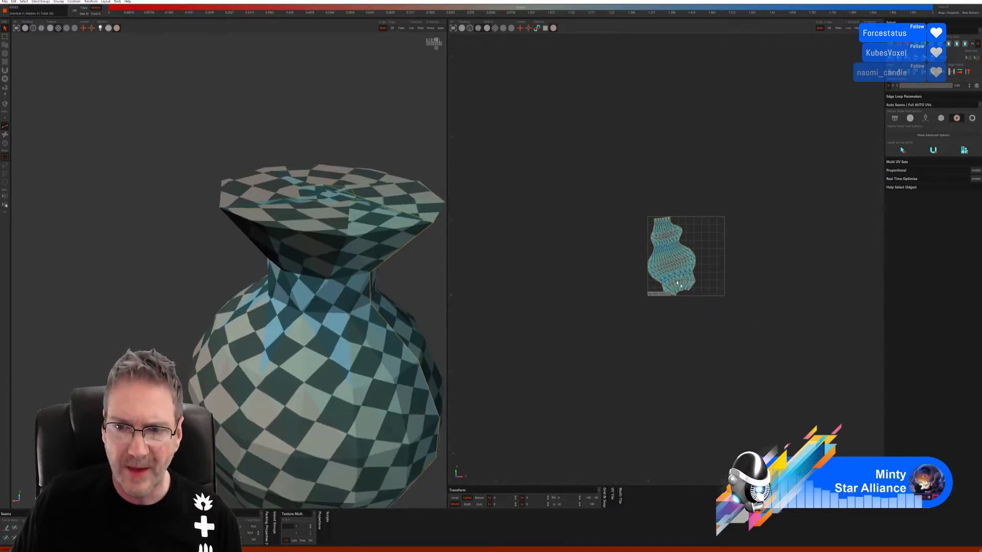
{"action": "scroll", "coordinate": [676, 281], "scroll_direction": "up", "scroll_amount": 3}
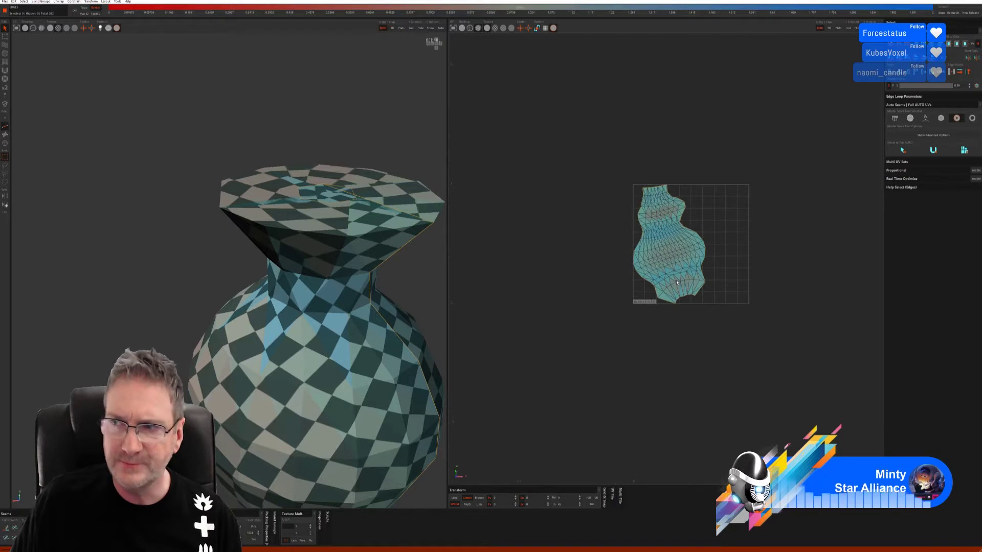
Select the edges all around the flared top rim of the bedpost foot and cut them as a seam.
{"action": "left_click", "coordinate": [305, 235]}
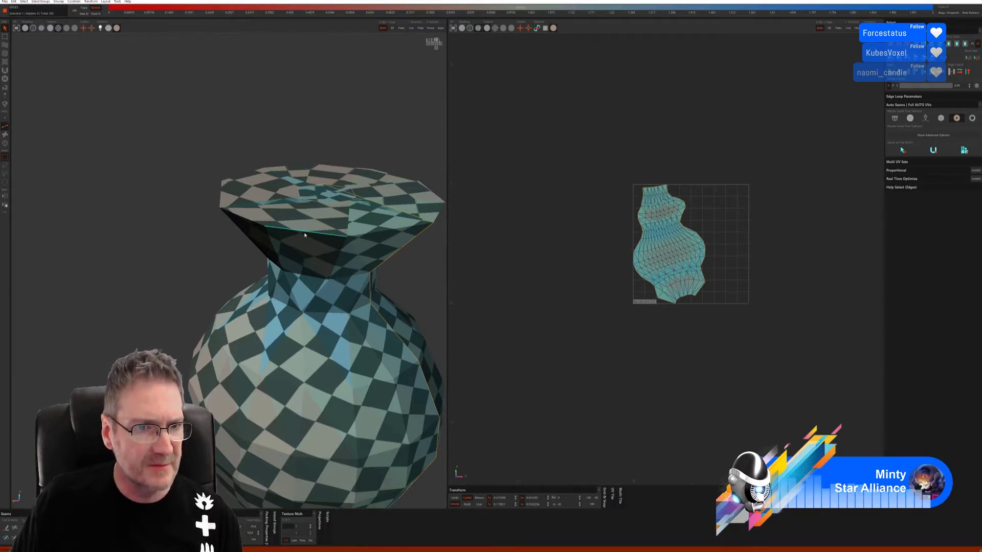
{"action": "left_click", "coordinate": [400, 231], "text": "shift"}
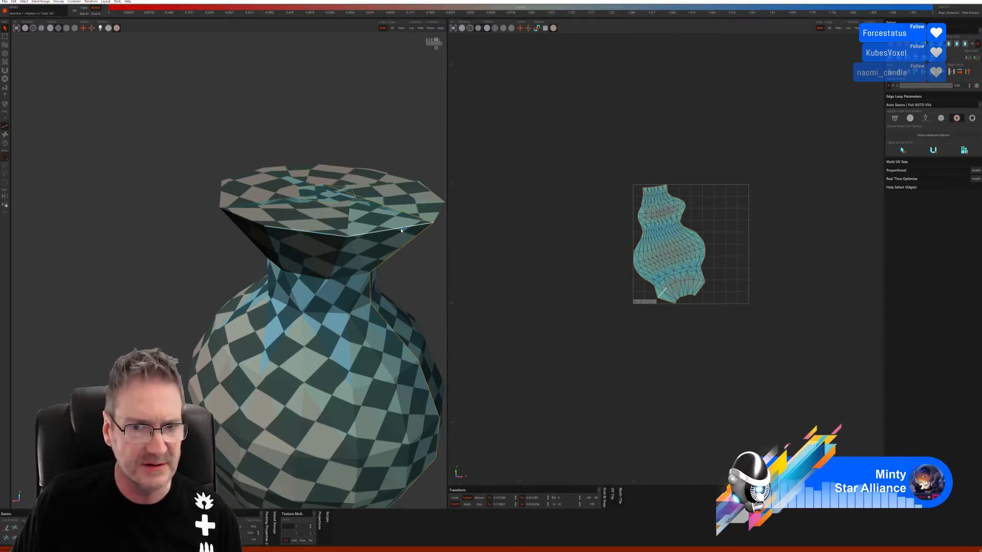
{"action": "left_click", "coordinate": [401, 231], "text": "shift"}
{"action": "middle_click_drag", "start_coordinate": [403, 254], "coordinate": [407, 262]}
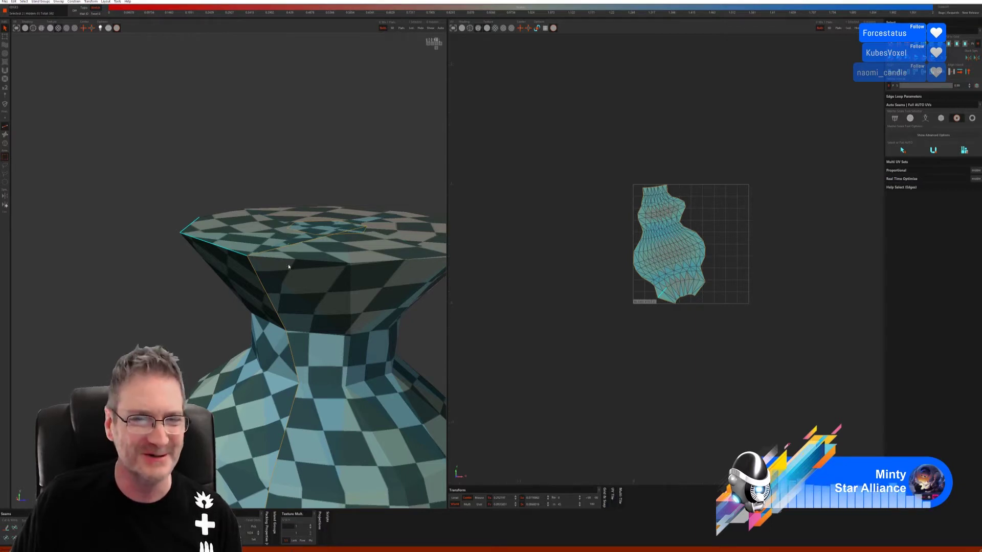
{"action": "left_click", "coordinate": [277, 261]}
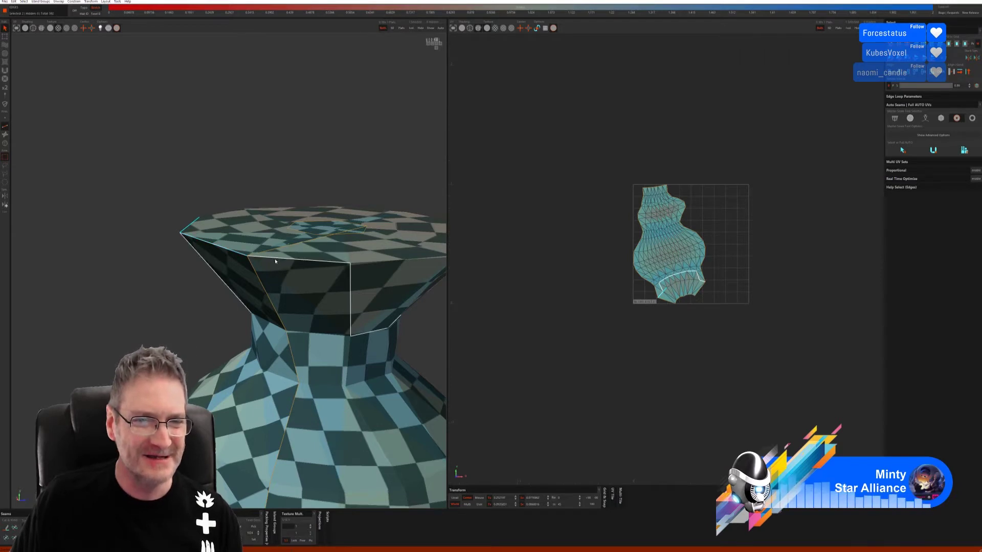
{"action": "scroll", "coordinate": [296, 286], "scroll_direction": "down", "scroll_amount": 5}
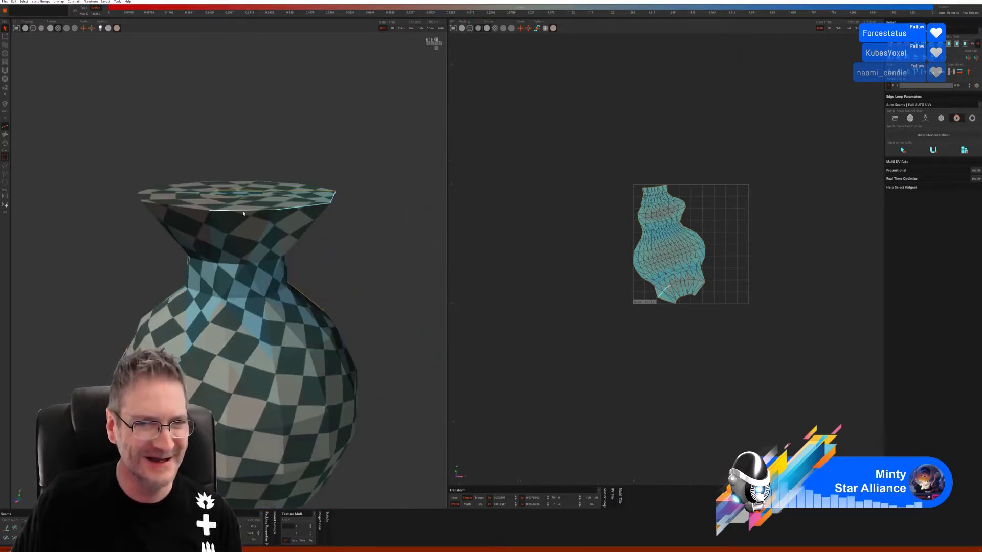
{"action": "left_click", "coordinate": [243, 212]}
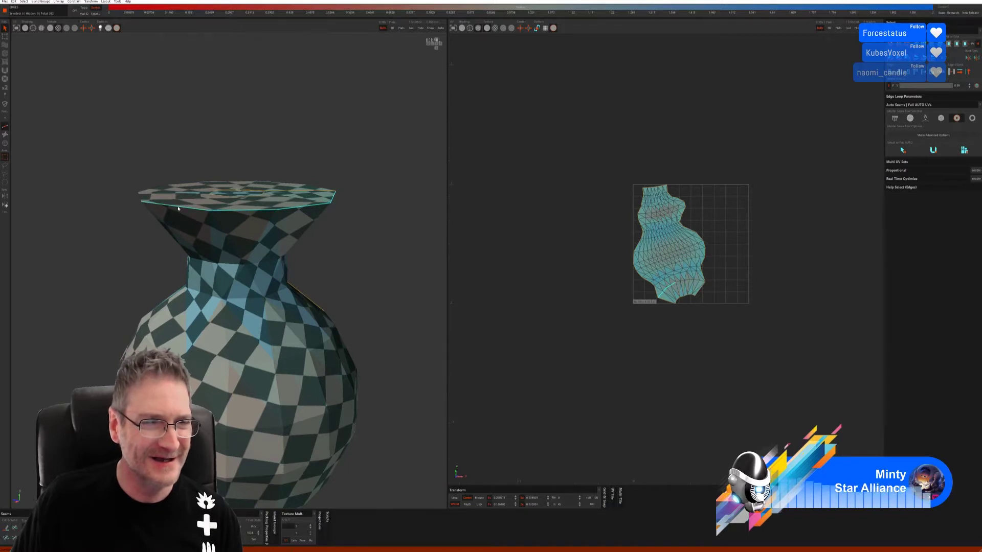
{"action": "middle_click_drag", "start_coordinate": [180, 212], "coordinate": [260, 270]}
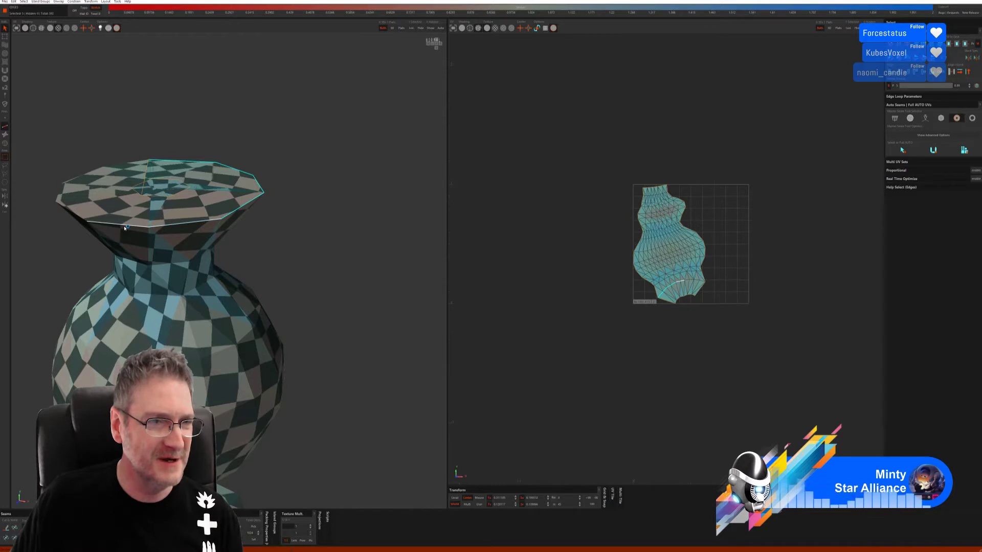
{"action": "middle_click_drag", "start_coordinate": [276, 279], "coordinate": [337, 277]}
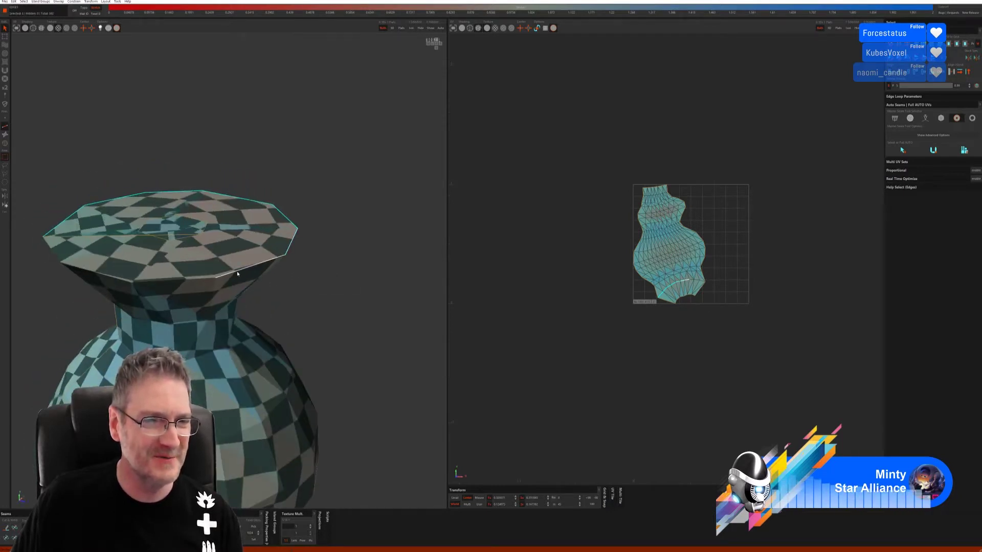
{"action": "left_click", "coordinate": [183, 280]}
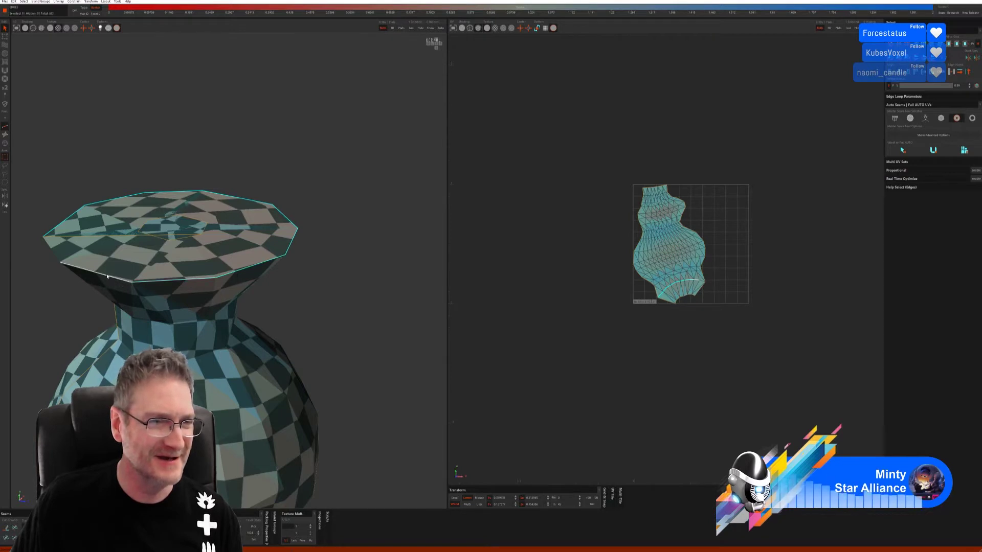
{"action": "middle_click_drag", "start_coordinate": [108, 277], "coordinate": [149, 316]}
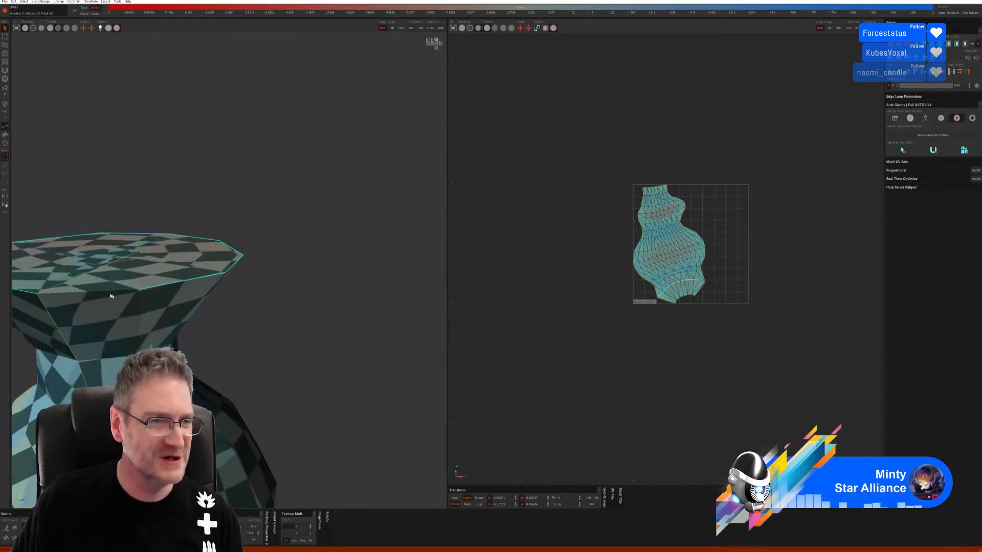
{"action": "left_click", "coordinate": [220, 286]}
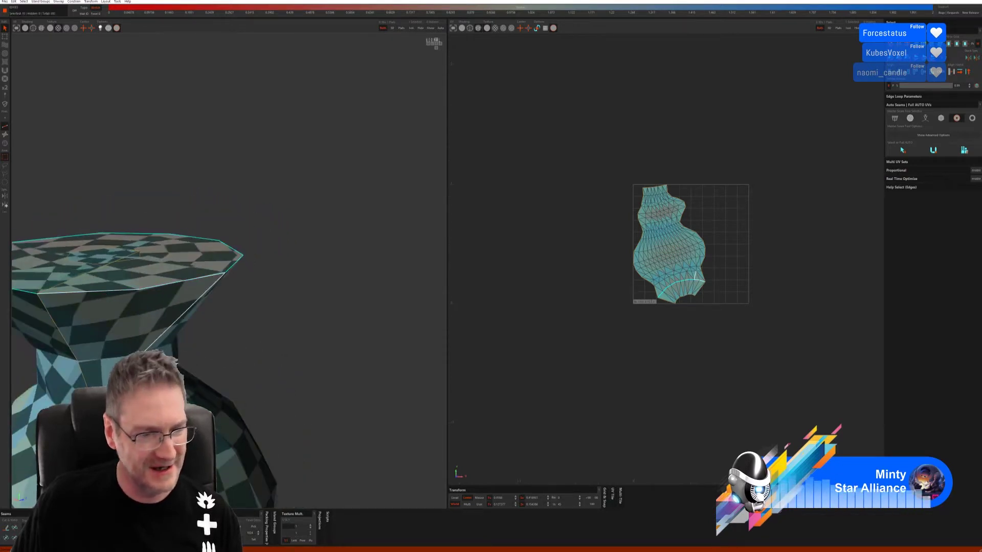
{"action": "left_click", "coordinate": [7, 528]}
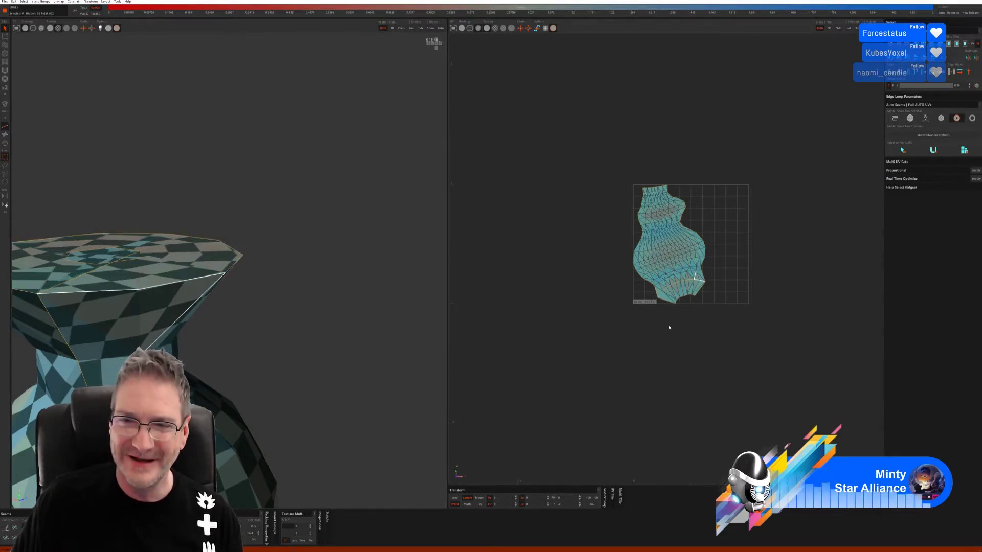
Unfold the bedpost foot with the new rim cut and inspect its checker pattern from the collar down to the base.
{"action": "left_click_drag", "start_coordinate": [248, 341], "coordinate": [213, 360], "text": "alt"}
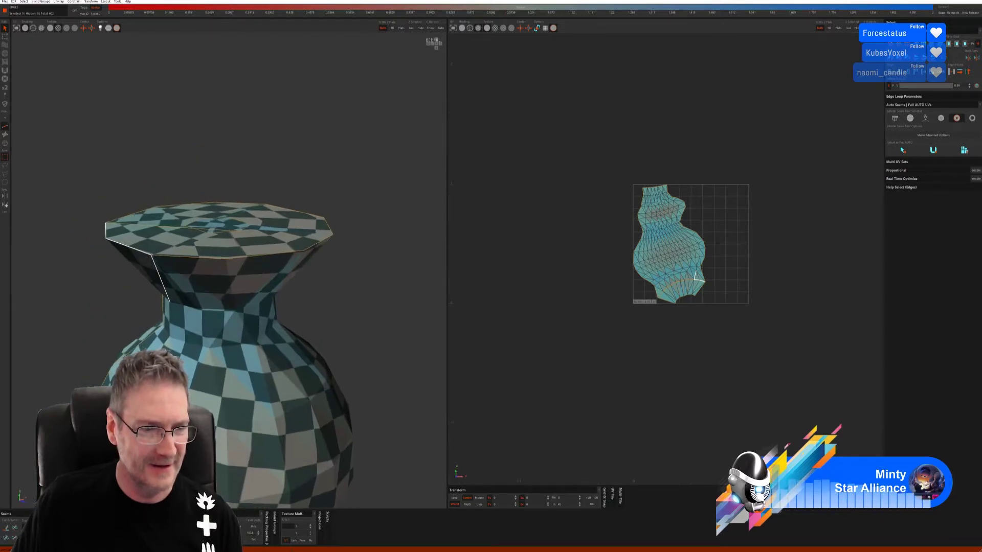
{"action": "key", "text": "u"}
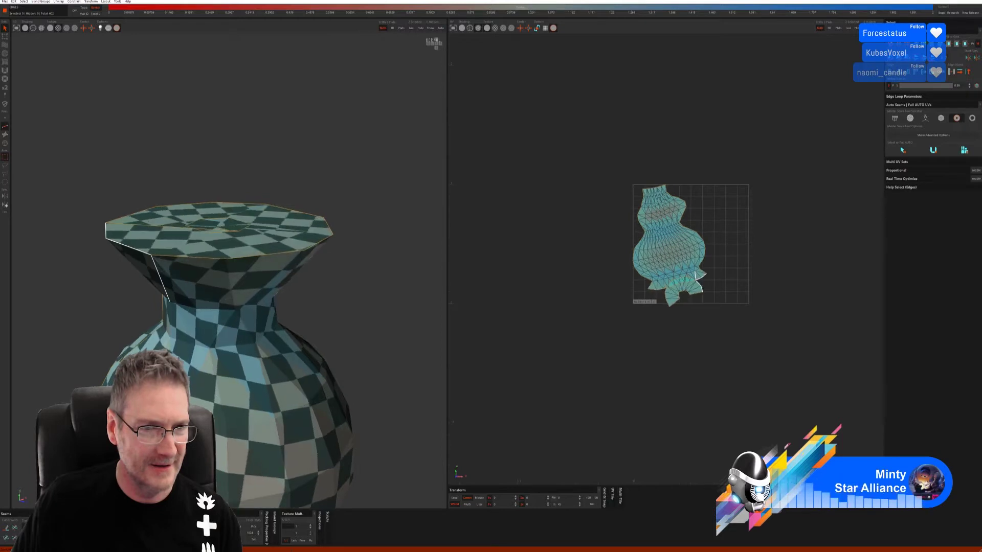
{"action": "middle_click_drag", "start_coordinate": [242, 384], "coordinate": [276, 404], "text": "alt"}
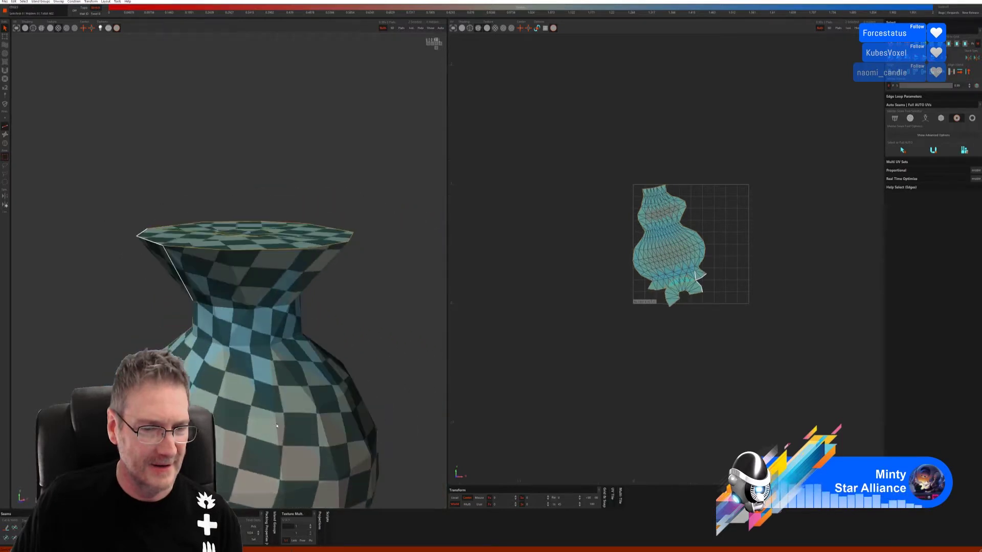
{"action": "scroll", "coordinate": [276, 404], "scroll_direction": "down", "scroll_amount": 3}
{"action": "scroll", "coordinate": [204, 486], "scroll_direction": "up", "scroll_amount": 3}
{"action": "middle_click_drag", "start_coordinate": [205, 486], "coordinate": [199, 354], "text": "alt"}
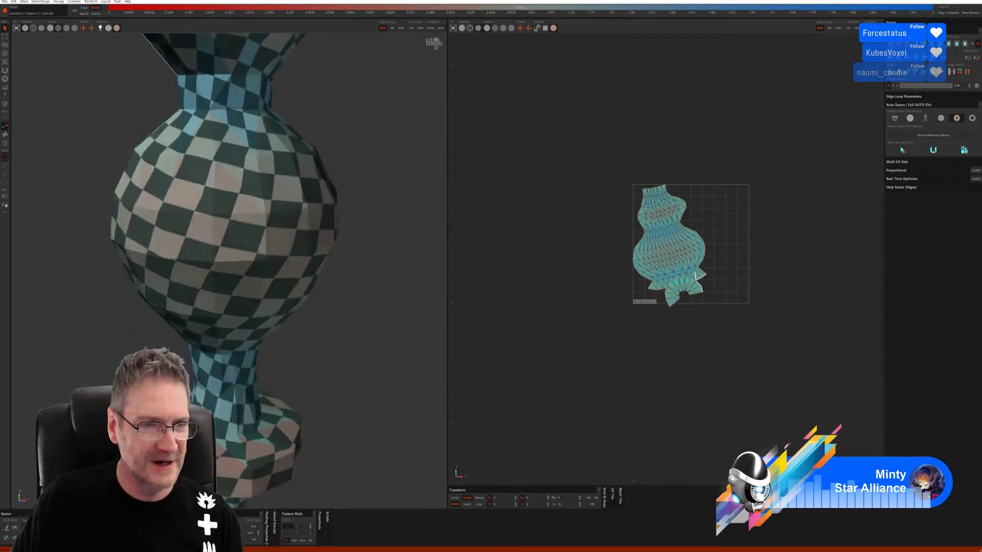
{"action": "scroll", "coordinate": [199, 354], "scroll_direction": "down", "scroll_amount": 3}
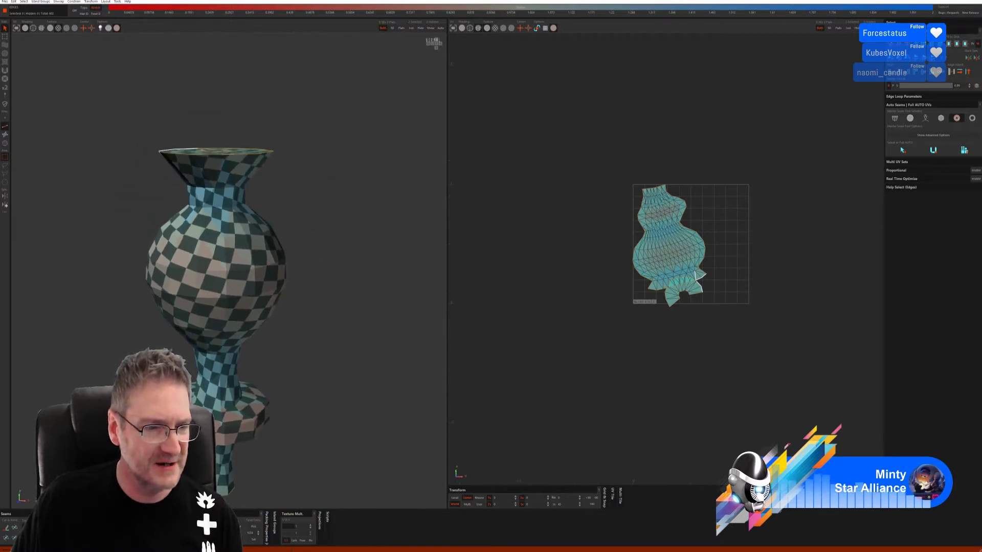
{"action": "middle_click_drag", "start_coordinate": [281, 386], "coordinate": [188, 384], "text": "alt"}
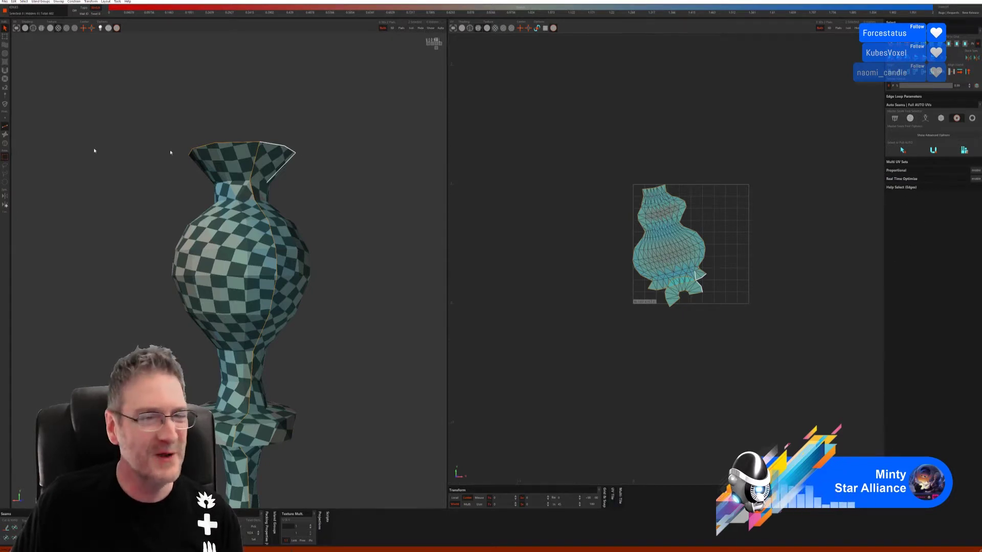
Pack the two islands in the UV tile, select all their edges, unfold them again, and clear the selection.
{"action": "left_click", "coordinate": [964, 151]}
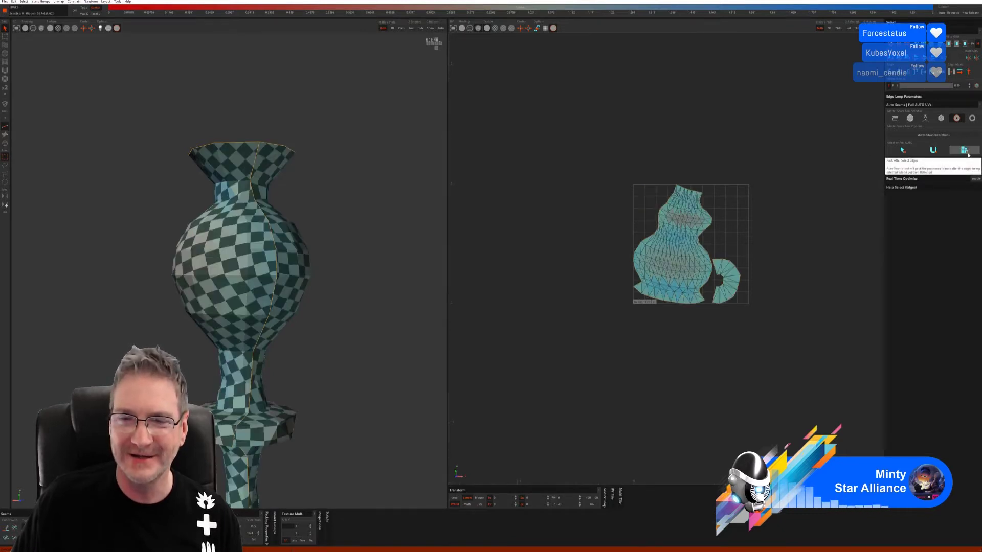
{"action": "left_click_drag", "start_coordinate": [279, 306], "coordinate": [150, 304], "text": "alt"}
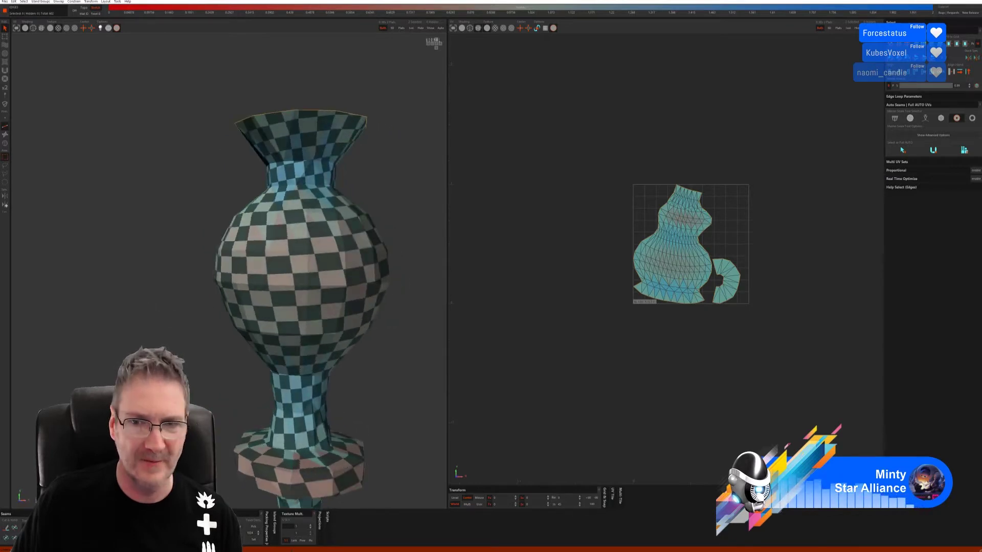
{"action": "left_click_drag", "start_coordinate": [583, 163], "coordinate": [829, 331]}
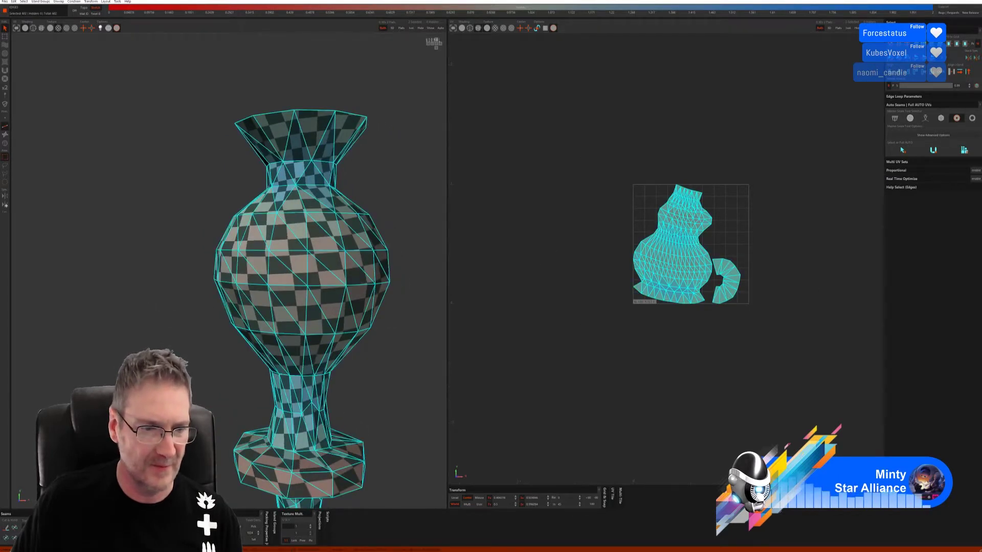
{"action": "key", "text": "u"}
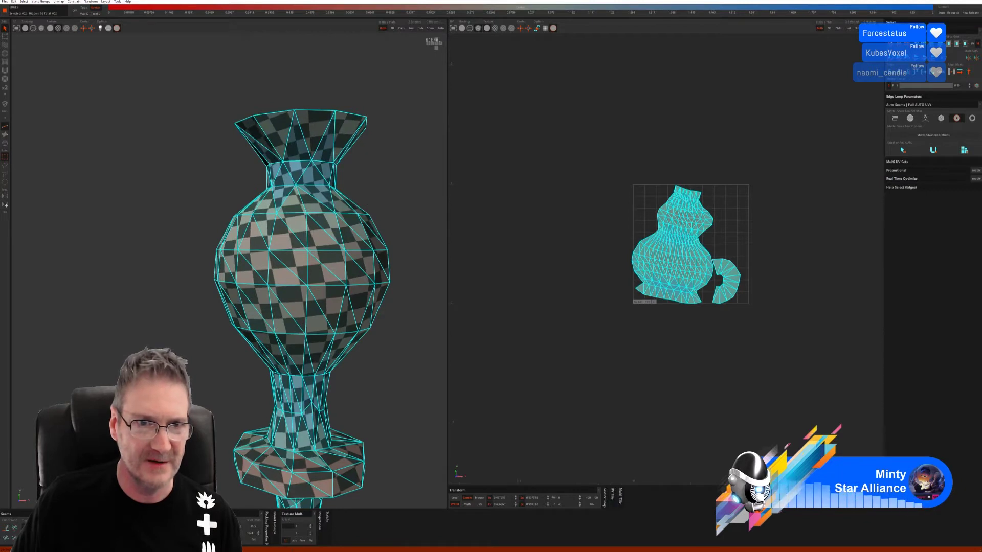
{"action": "left_click", "coordinate": [399, 373]}
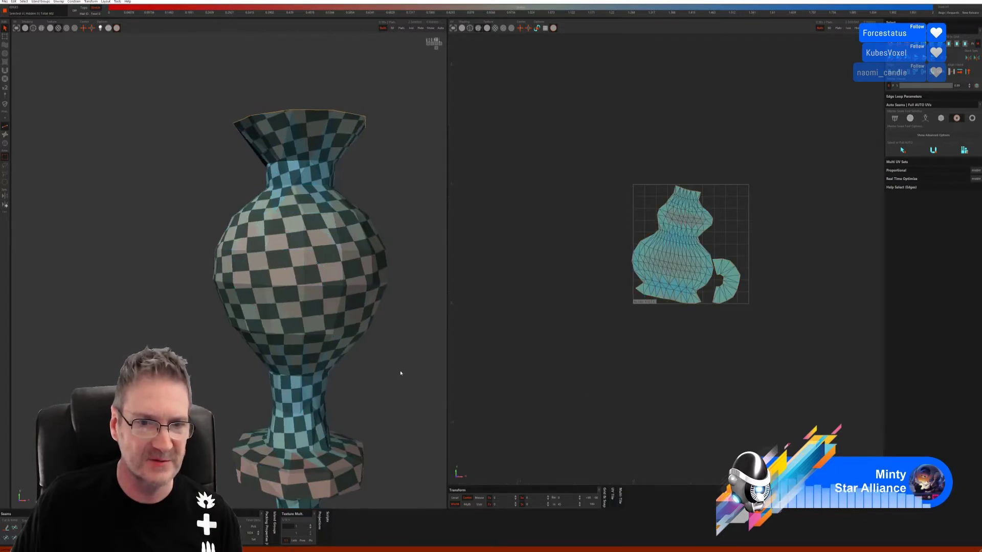
Examine the checker pattern and the vertical seam all around the bedpost foot for stretching.
{"action": "middle_click_drag", "start_coordinate": [399, 373], "coordinate": [368, 365]}
{"action": "scroll", "coordinate": [368, 365], "scroll_direction": "down", "scroll_amount": 3}
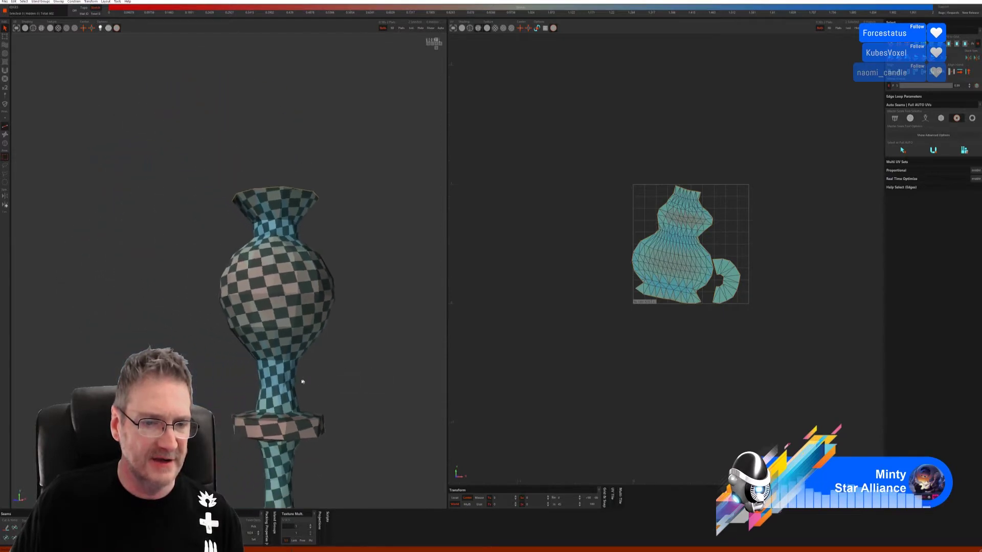
{"action": "middle_click_drag", "start_coordinate": [307, 376], "coordinate": [315, 372]}
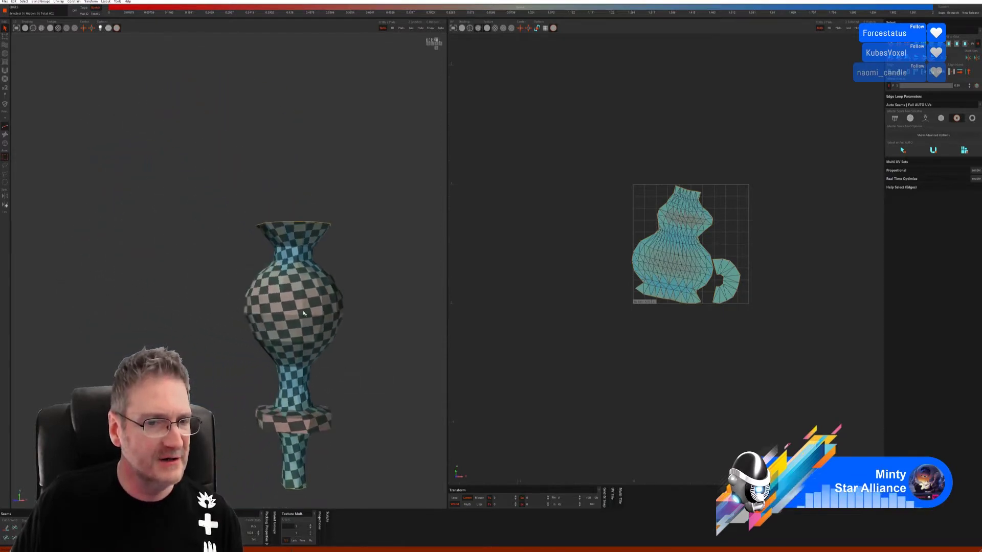
{"action": "scroll", "coordinate": [337, 392], "scroll_direction": "up", "scroll_amount": 4}
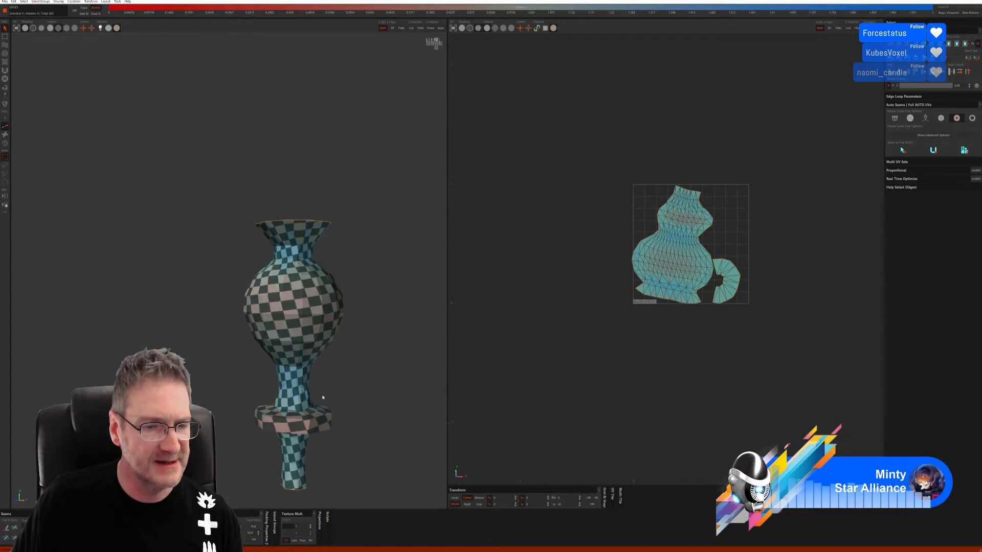
{"action": "middle_click_drag", "start_coordinate": [342, 385], "coordinate": [339, 409]}
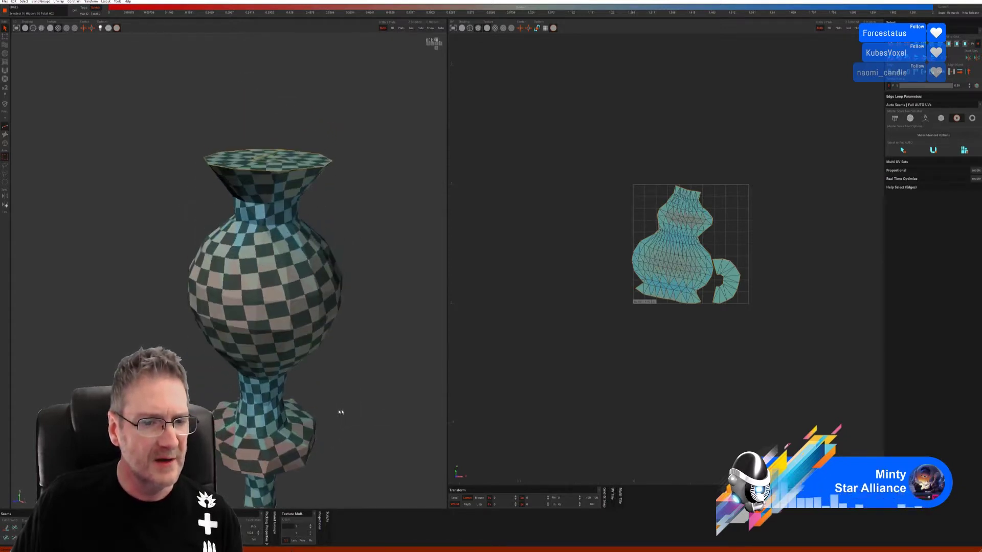
{"action": "scroll", "coordinate": [241, 400], "scroll_direction": "down", "scroll_amount": 3}
{"action": "middle_click_drag", "start_coordinate": [241, 401], "coordinate": [230, 401]}
{"action": "left_click", "coordinate": [170, 182]}
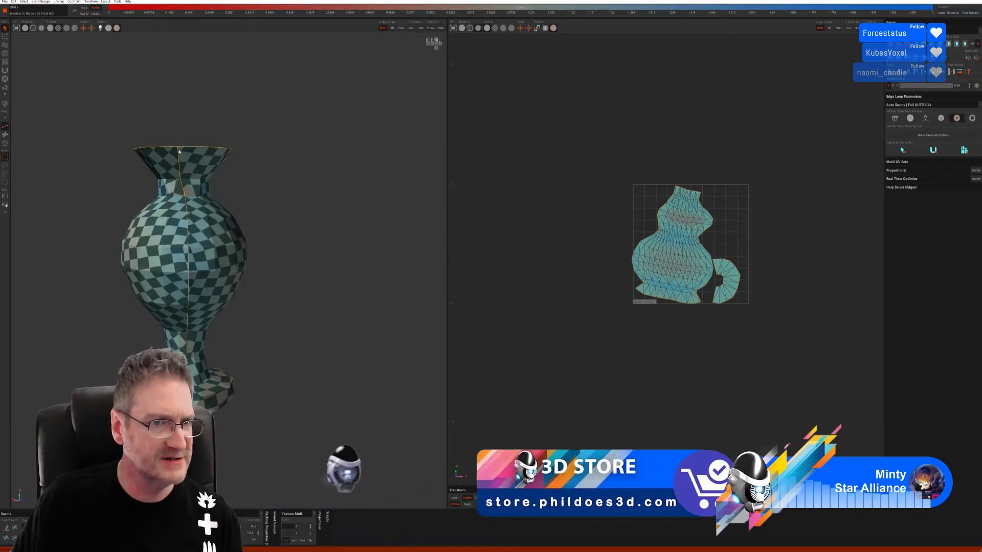
{"action": "middle_click_drag", "start_coordinate": [241, 296], "coordinate": [328, 290]}
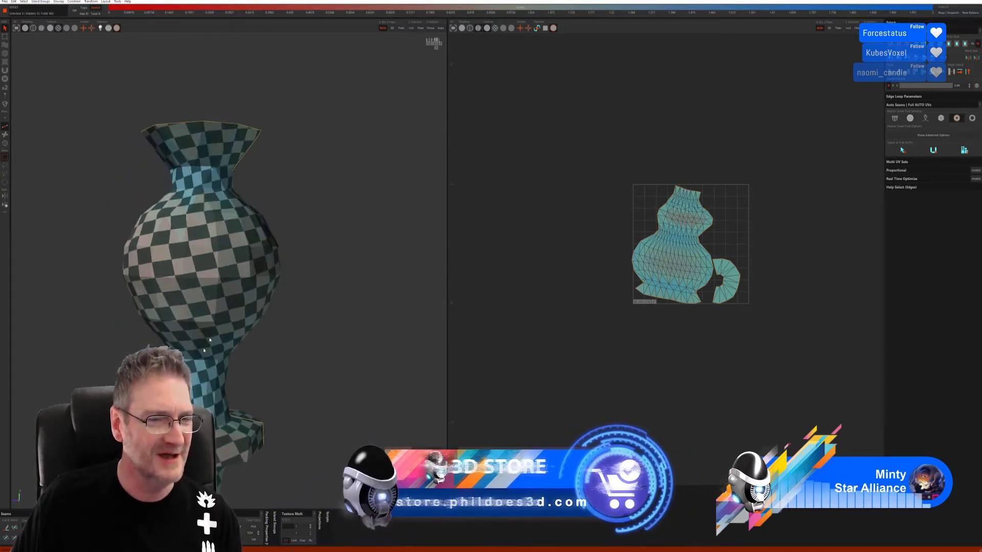
{"action": "scroll", "coordinate": [295, 394], "scroll_direction": "down", "scroll_amount": 3}
{"action": "middle_click_drag", "start_coordinate": [209, 409], "coordinate": [330, 149]}
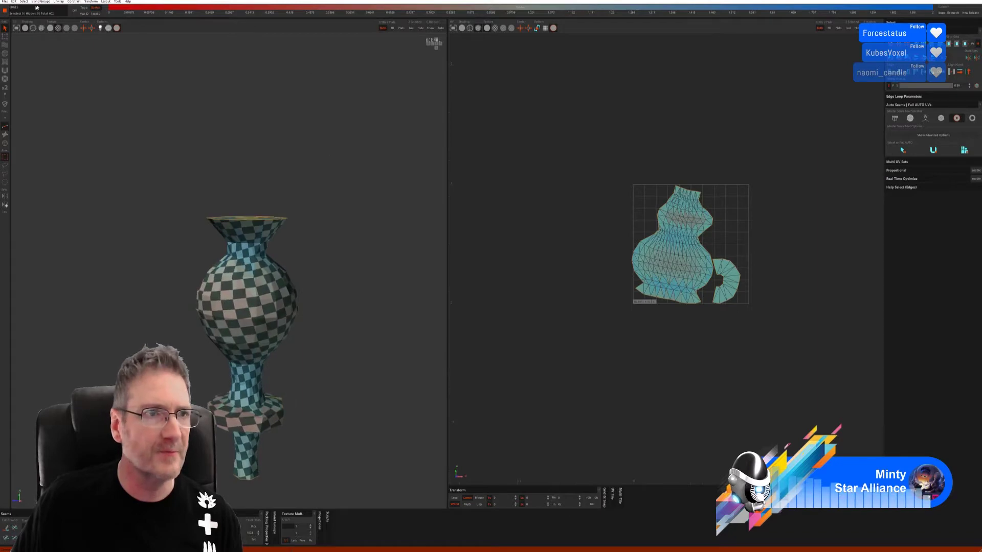
Save the unwrapped foot, switch to 3ds Max, close the small UV bridge dialog, and bring the bed into view.
{"action": "left_click", "coordinate": [4, 2]}
{"action": "left_click", "coordinate": [31, 20]}
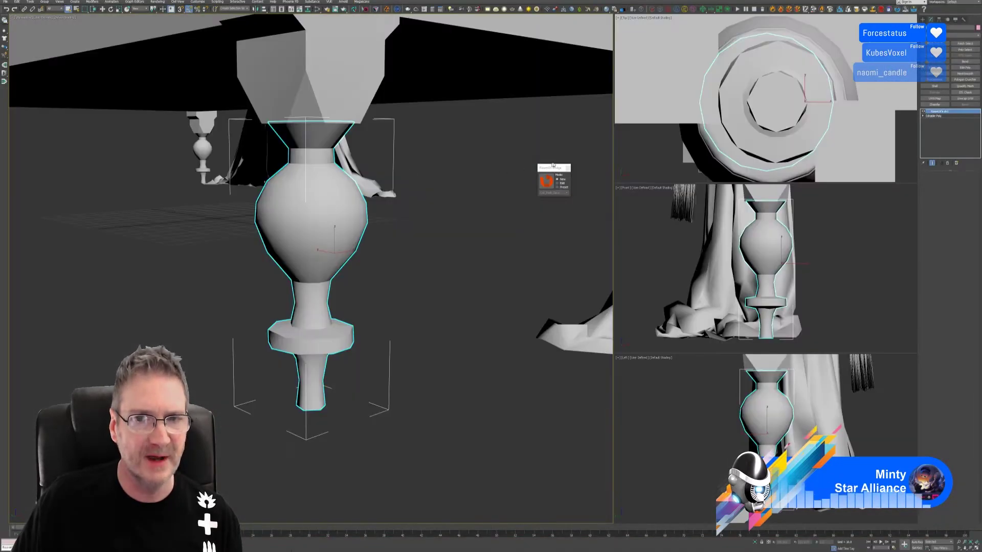
{"action": "left_click", "coordinate": [568, 168]}
{"action": "scroll", "coordinate": [435, 267], "scroll_direction": "down", "scroll_amount": 10}
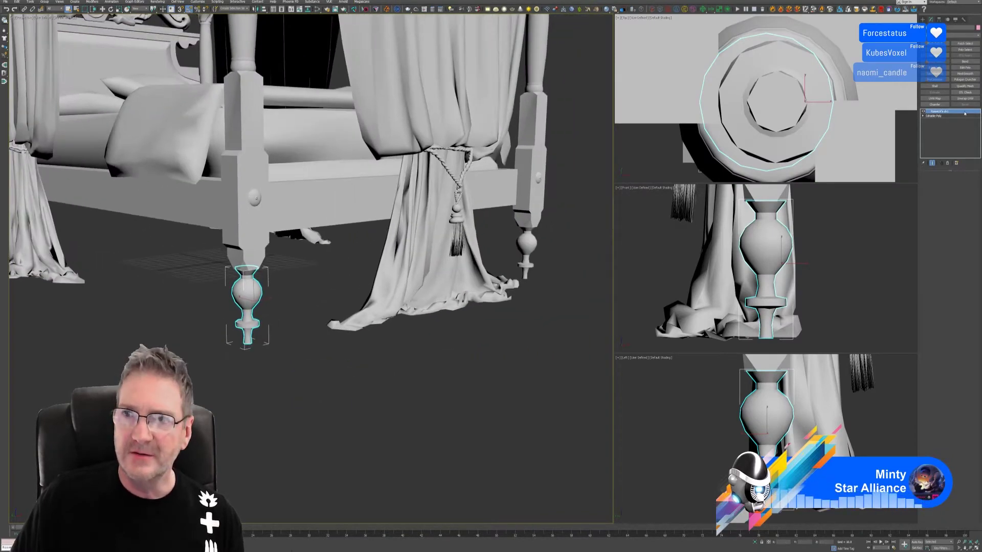
Add an Unwrap UVW modifier to the selected foot and open its UV layout in the UV editor.
{"action": "right_click", "coordinate": [940, 113]}
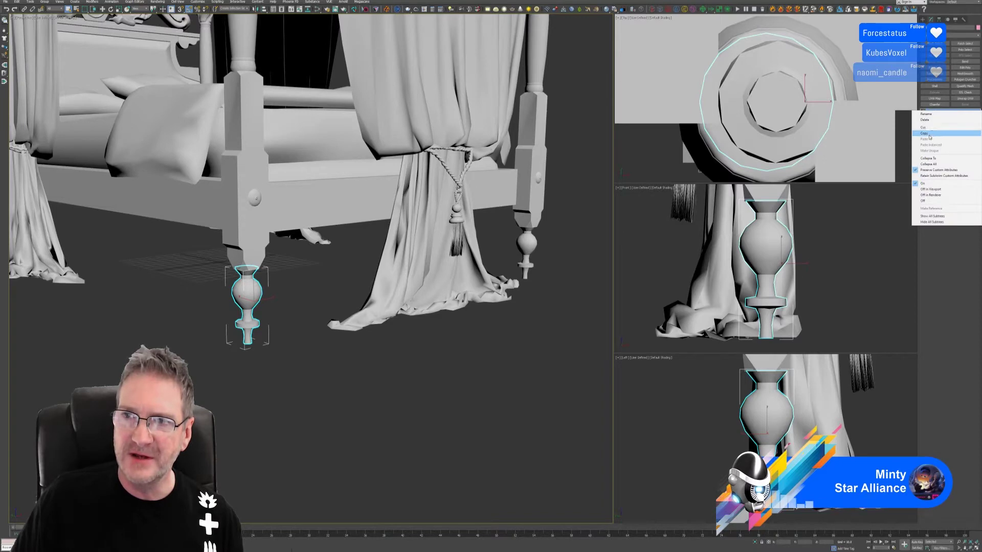
{"action": "left_click", "coordinate": [966, 99]}
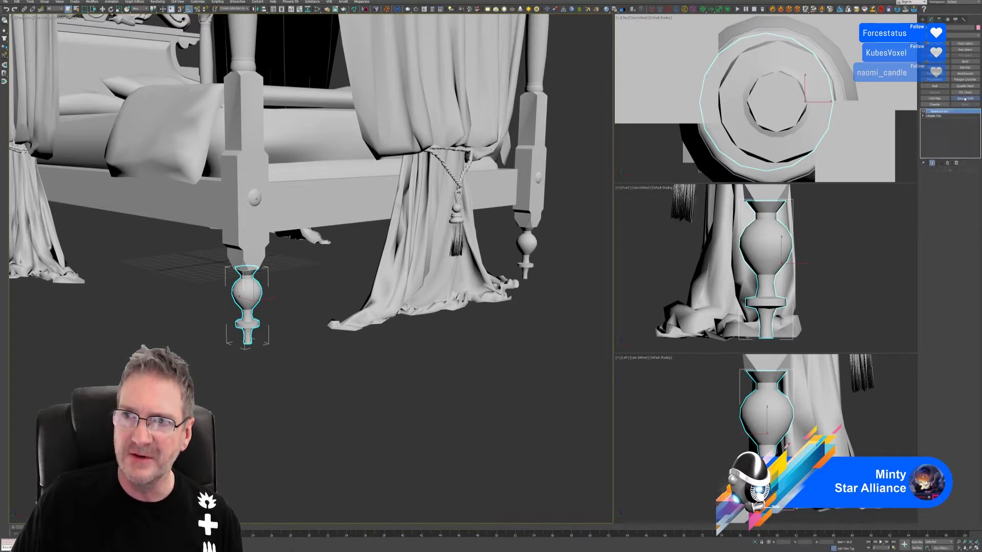
{"action": "left_click", "coordinate": [949, 285]}
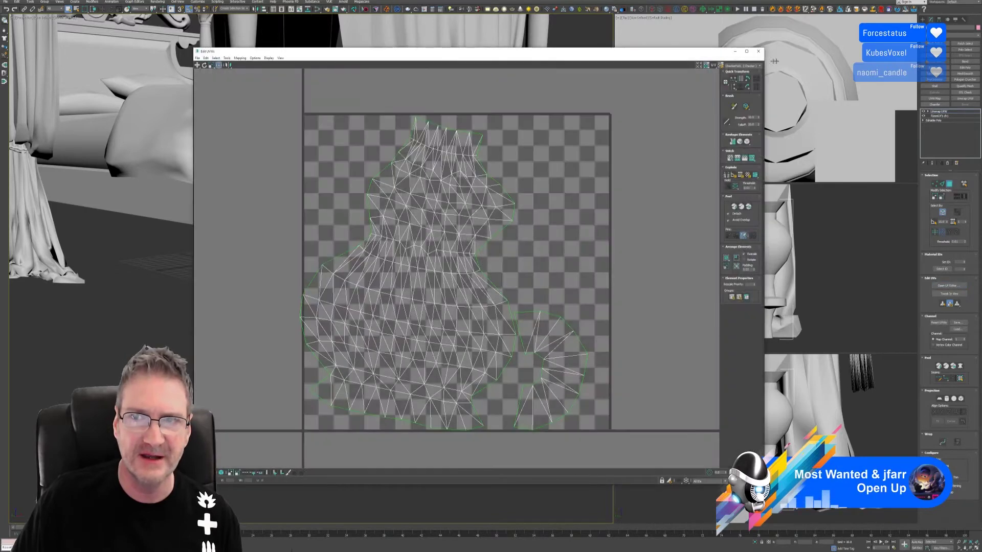
Close the UV editor and copy the Unwrap UVW modifier of the unwrapped bedpost foot.
{"action": "left_click", "coordinate": [759, 51]}
{"action": "left_click", "coordinate": [937, 112]}
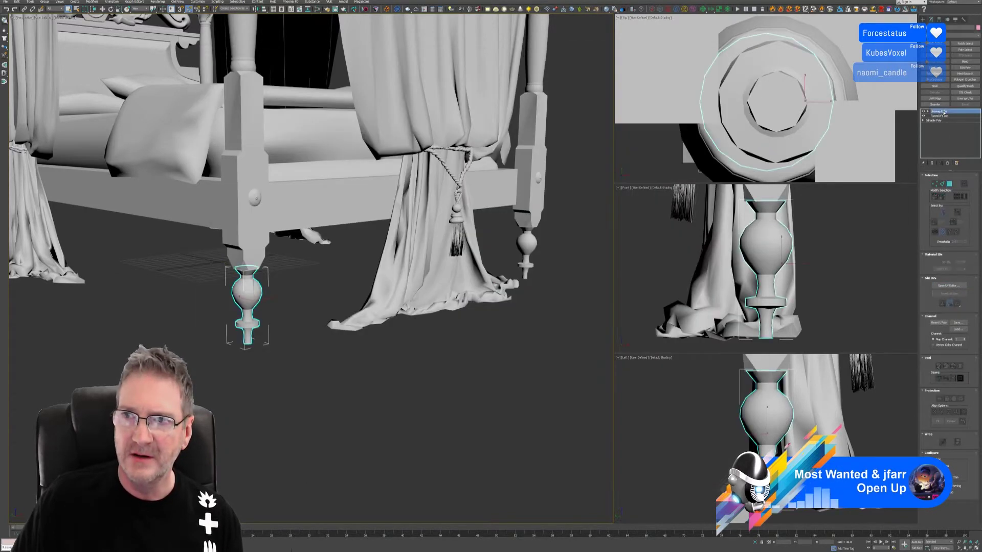
{"action": "right_click", "coordinate": [937, 112]}
{"action": "left_click", "coordinate": [932, 135]}
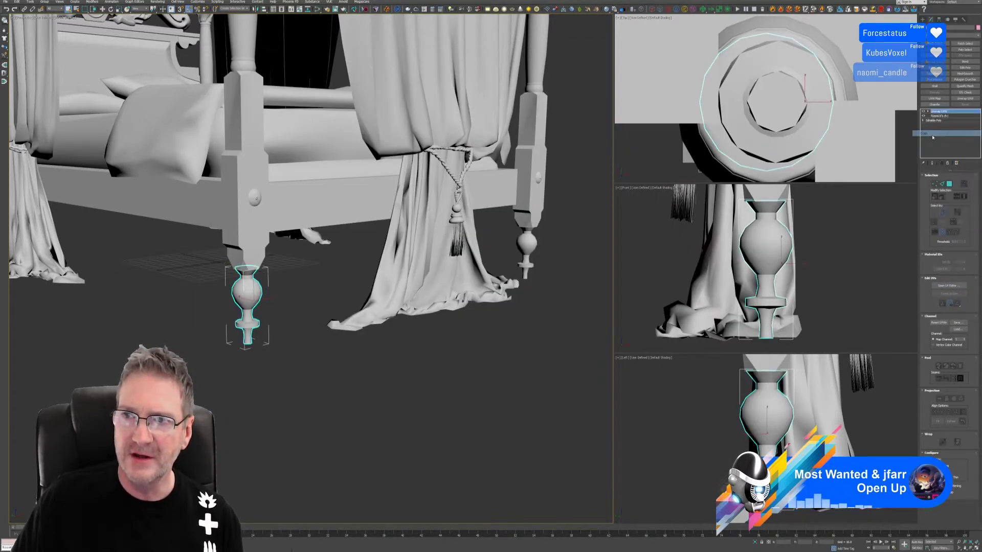
Convert the second bedpost foot to Editable Poly, paste the copied Unwrap UVW modifier onto it, and check its UV layout.
{"action": "middle_click_drag", "start_coordinate": [552, 346], "coordinate": [445, 363]}
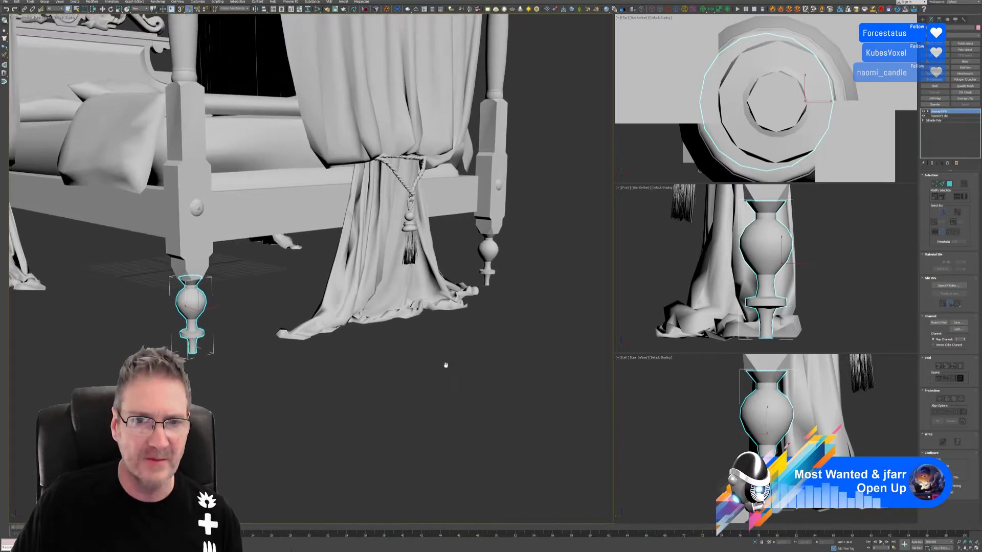
{"action": "left_click", "coordinate": [489, 245]}
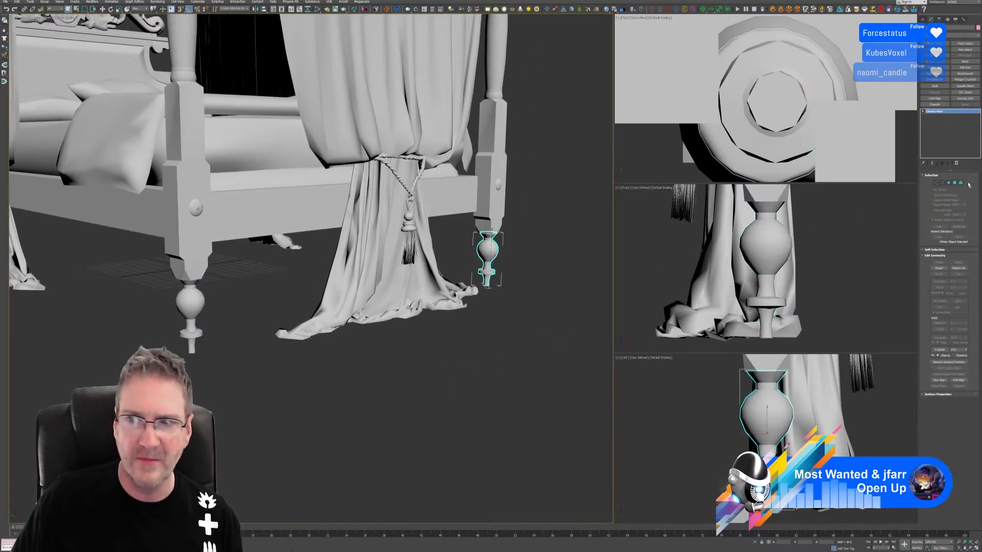
{"action": "right_click", "coordinate": [945, 114]}
{"action": "left_click", "coordinate": [946, 148]}
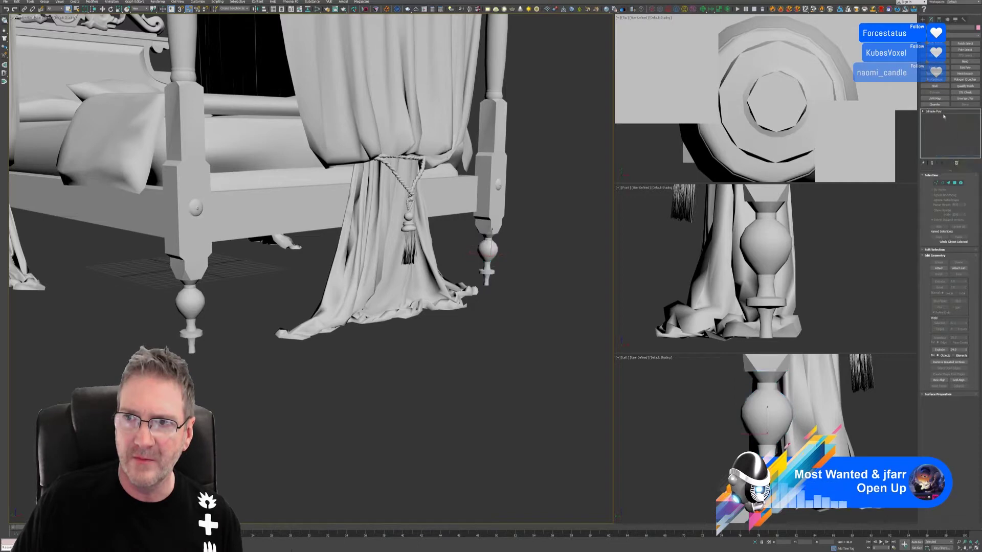
{"action": "left_click", "coordinate": [947, 117]}
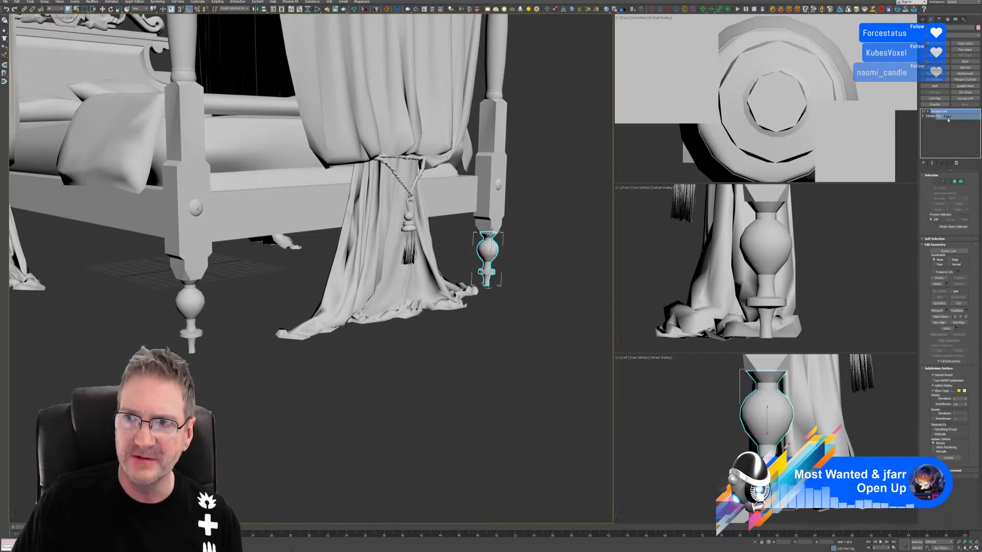
{"action": "left_click", "coordinate": [961, 283]}
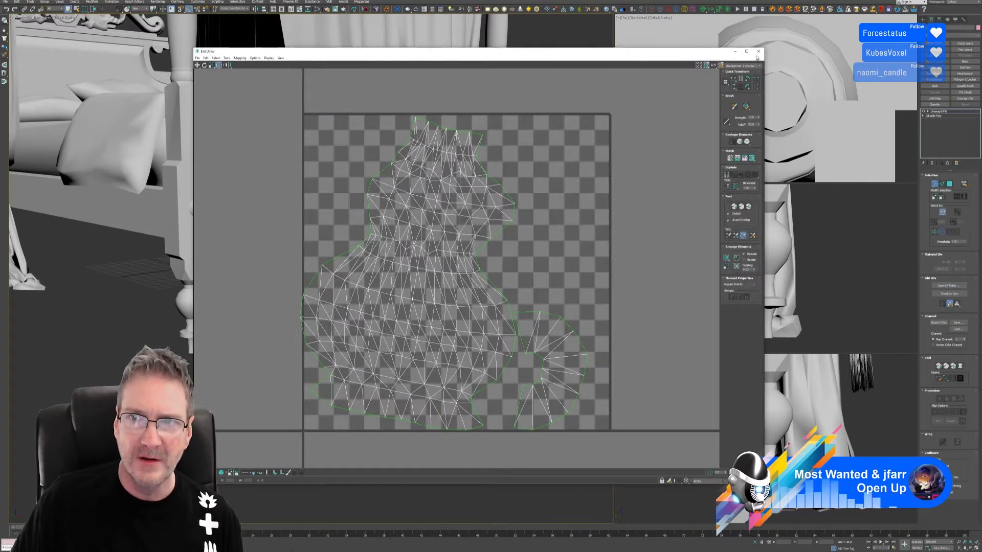
{"action": "left_click", "coordinate": [758, 51]}
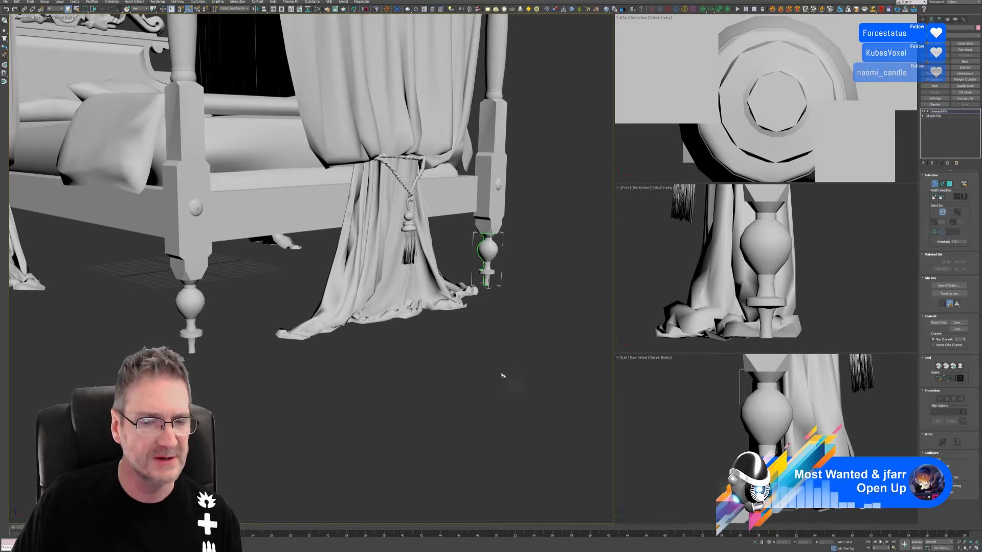
Convert the headboard-side foot beyond the curtain to Editable Poly, paste the Unwrap UVW modifier onto it, and check its UVs.
{"action": "middle_click_drag", "start_coordinate": [496, 346], "coordinate": [355, 378], "text": "alt"}
{"action": "scroll", "coordinate": [471, 381], "scroll_direction": "up", "scroll_amount": 3}
{"action": "middle_click_drag", "start_coordinate": [471, 381], "coordinate": [265, 398]}
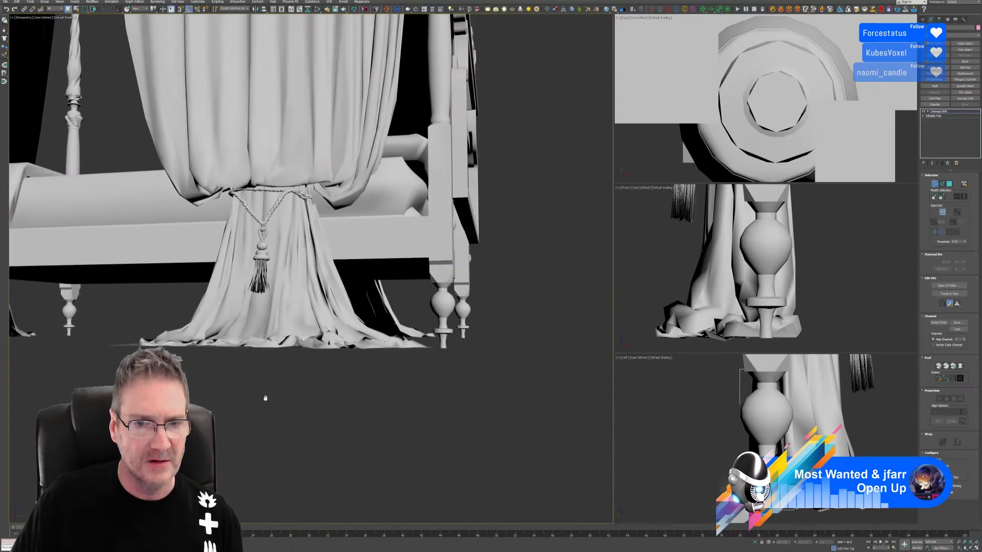
{"action": "left_click", "coordinate": [937, 183]}
{"action": "left_click", "coordinate": [443, 307]}
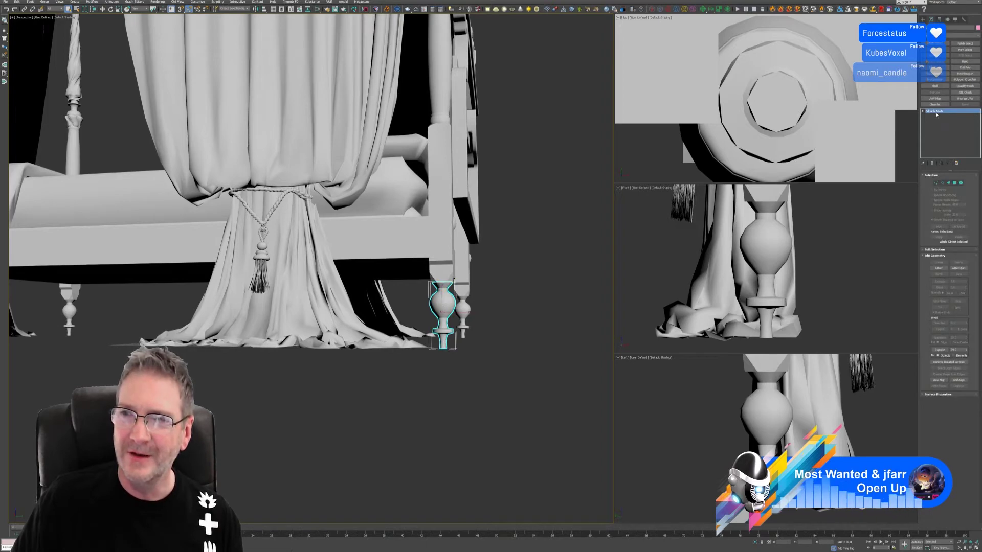
{"action": "right_click", "coordinate": [937, 112]}
{"action": "left_click", "coordinate": [952, 152]}
{"action": "right_click", "coordinate": [941, 112]}
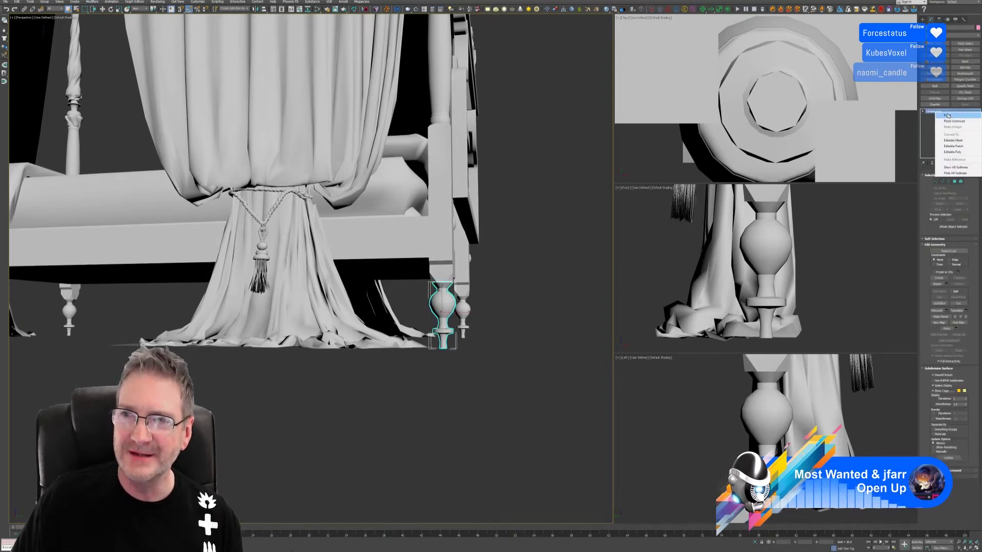
{"action": "left_click", "coordinate": [947, 115]}
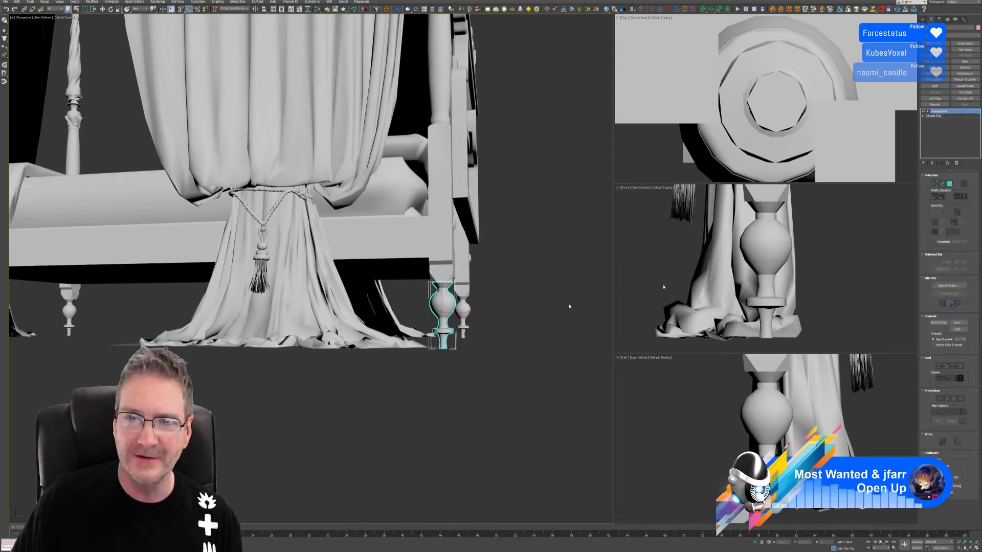
{"action": "middle_click_drag", "start_coordinate": [569, 307], "coordinate": [403, 321], "text": "alt"}
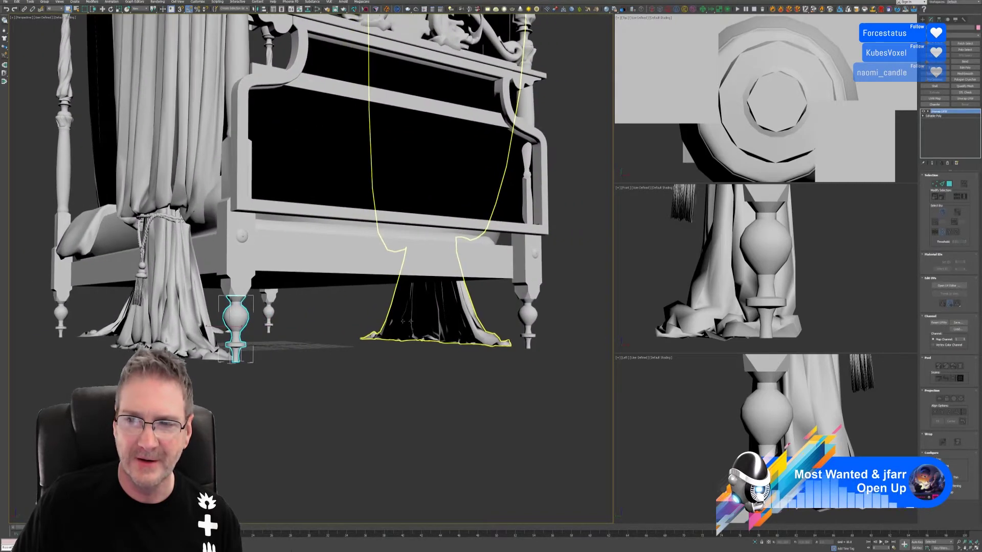
{"action": "left_click", "coordinate": [949, 286]}
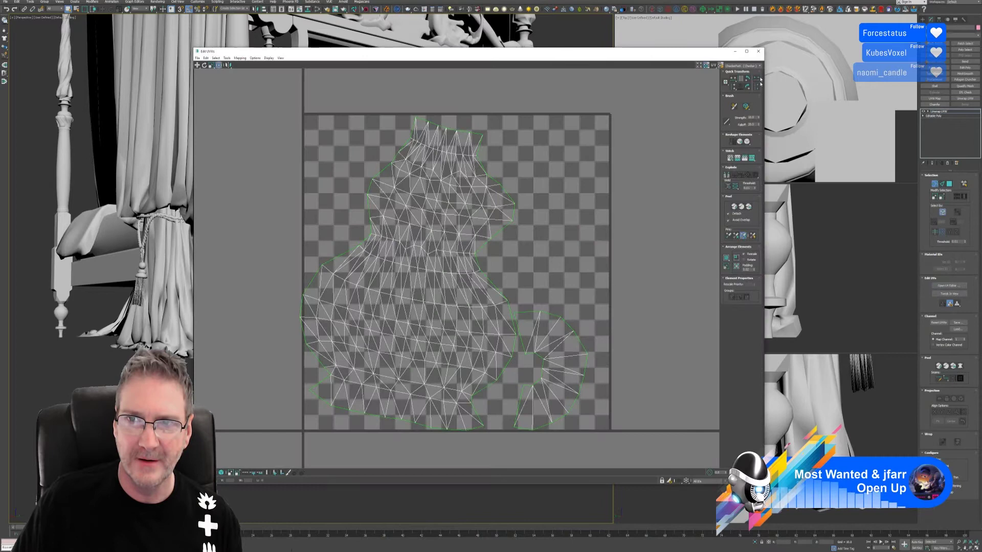
{"action": "left_click", "coordinate": [758, 51]}
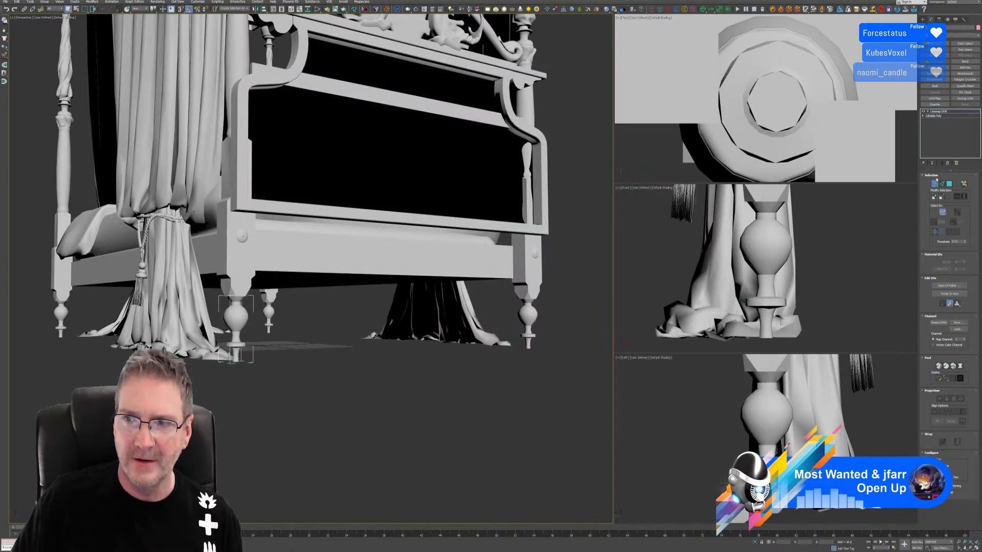
Convert the last foot, across the headboard, to Editable Poly, paste the Unwrap UVW modifier onto it, and check its UVs.
{"action": "left_click", "coordinate": [528, 320]}
{"action": "right_click", "coordinate": [935, 117]}
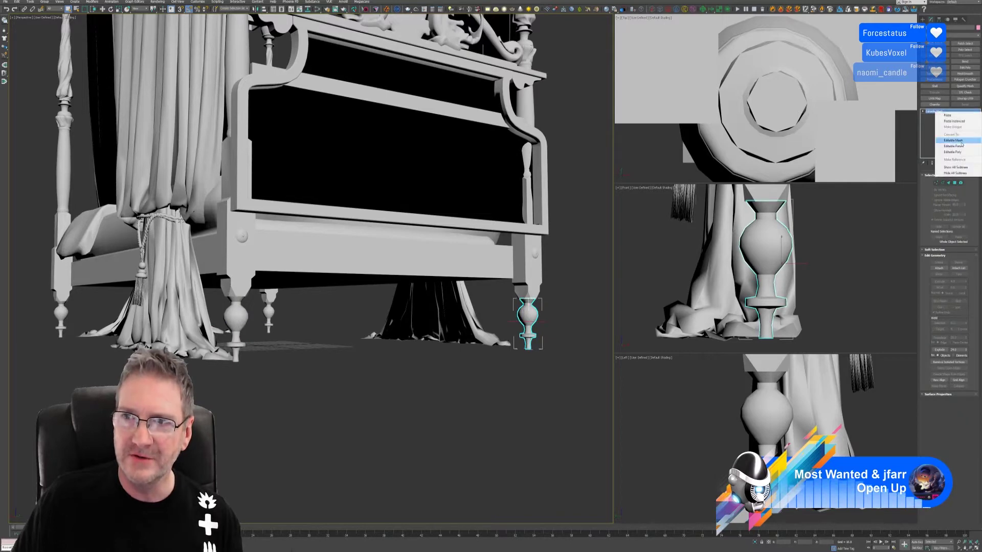
{"action": "left_click", "coordinate": [946, 151]}
{"action": "left_click", "coordinate": [965, 99]}
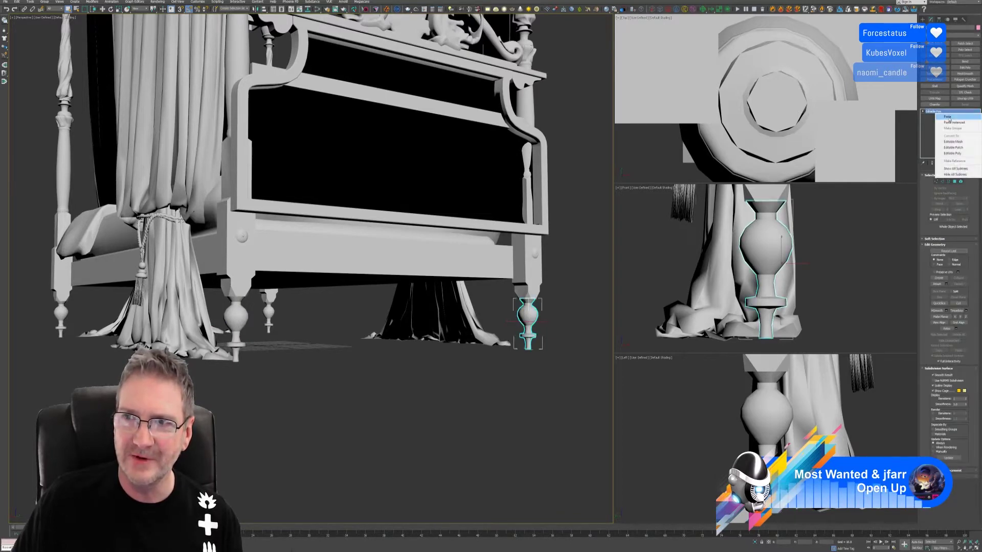
{"action": "middle_click_drag", "start_coordinate": [454, 389], "coordinate": [424, 372], "text": "alt"}
{"action": "left_click", "coordinate": [949, 286]}
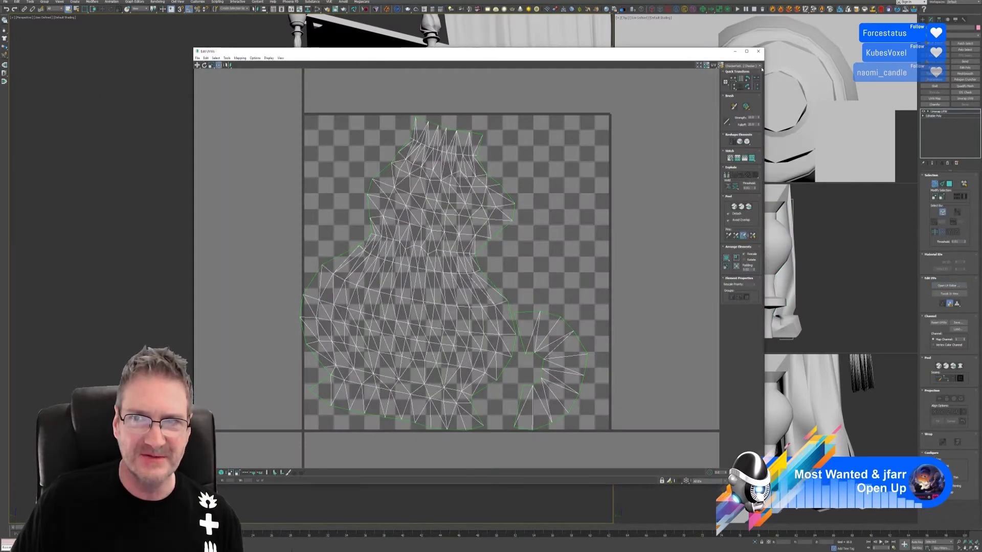
{"action": "left_click", "coordinate": [758, 51]}
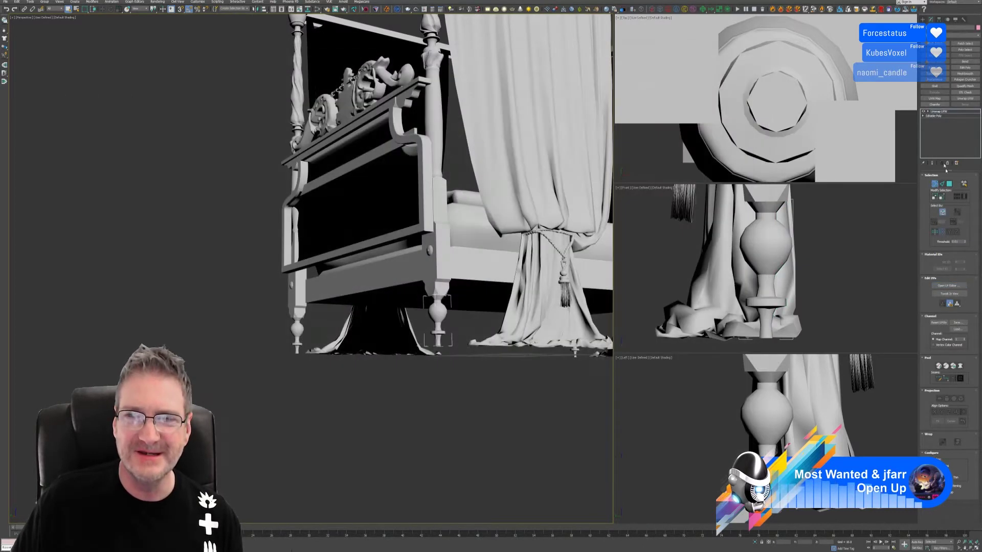
Select the square block above the foot of the near front bedpost and send it to RizomUV through the bridge.
{"action": "middle_click_drag", "start_coordinate": [358, 378], "coordinate": [336, 309], "text": "alt"}
{"action": "scroll", "coordinate": [396, 363], "scroll_direction": "down", "scroll_amount": 3}
{"action": "scroll", "coordinate": [336, 309], "scroll_direction": "up", "scroll_amount": 2}
{"action": "scroll", "coordinate": [397, 358], "scroll_direction": "up", "scroll_amount": 5}
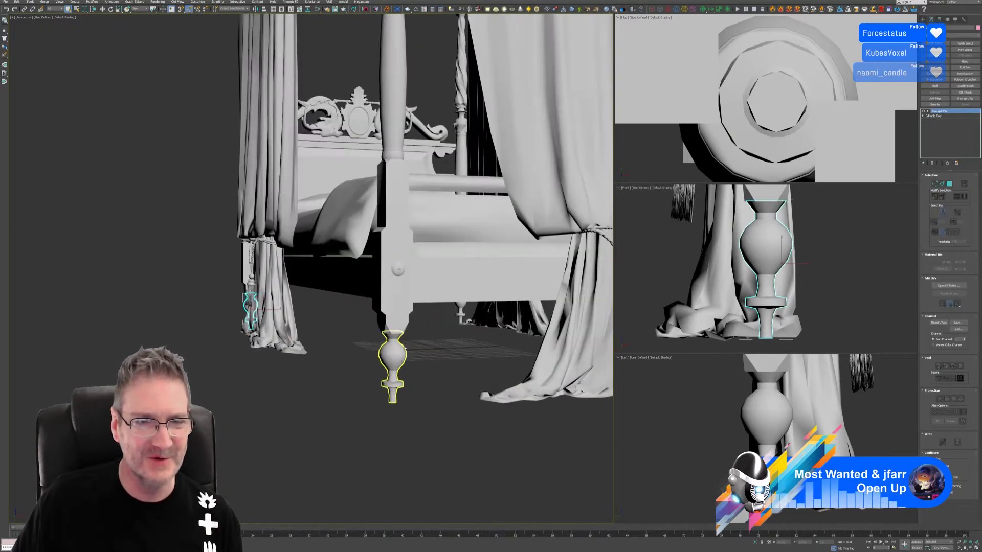
{"action": "left_click", "coordinate": [398, 328]}
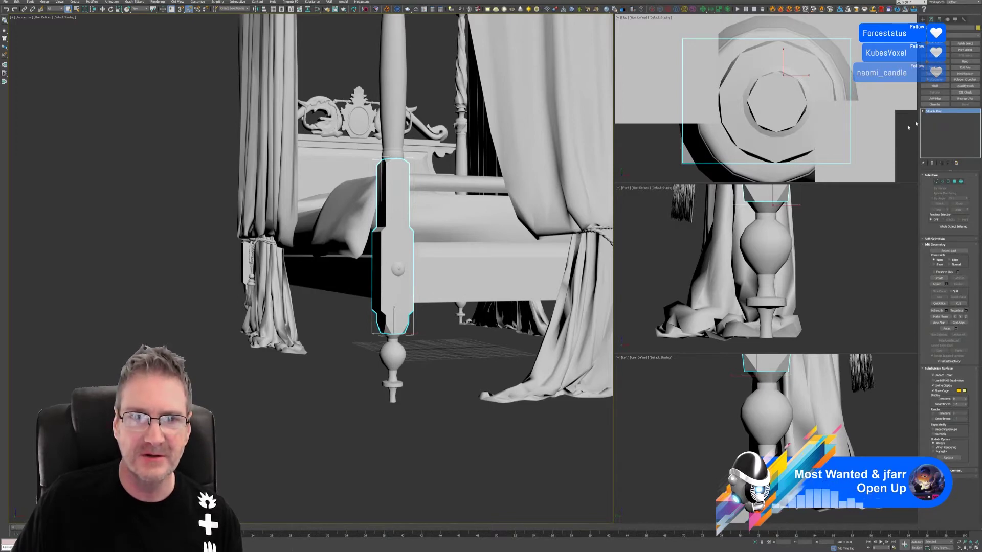
{"action": "middle_click_drag", "start_coordinate": [542, 240], "coordinate": [457, 245], "text": "alt"}
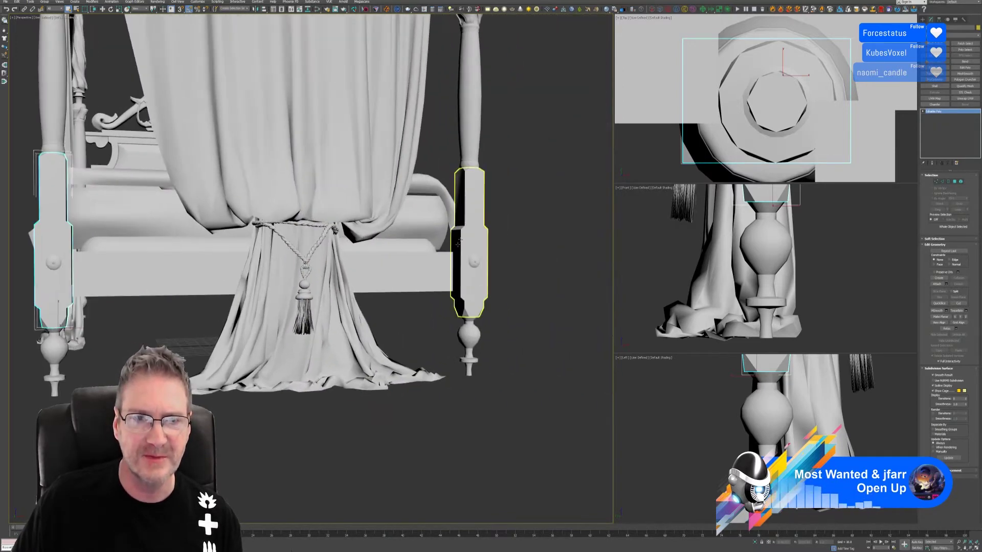
{"action": "left_click", "coordinate": [461, 238]}
{"action": "middle_click_drag", "start_coordinate": [262, 422], "coordinate": [353, 419]}
{"action": "left_click", "coordinate": [212, 294]}
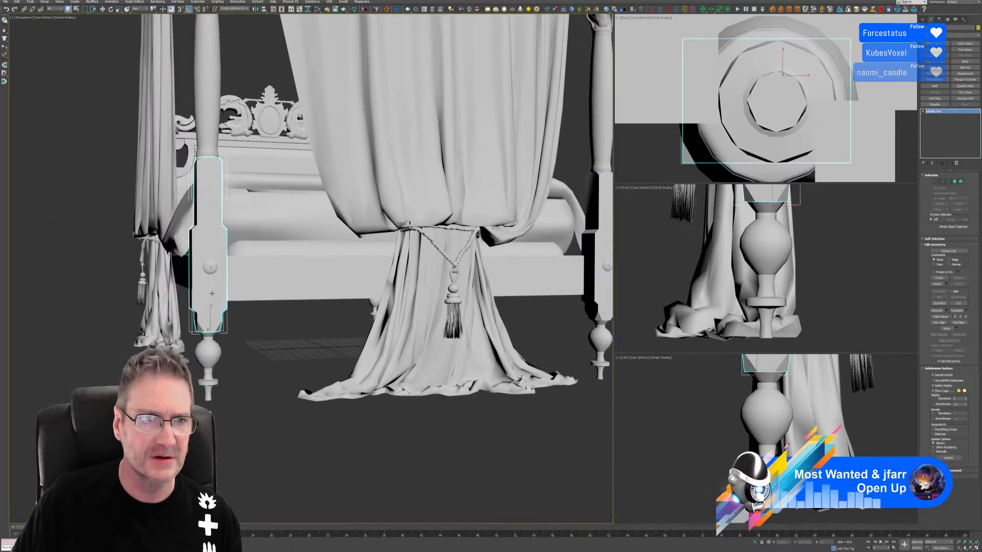
{"action": "scroll", "coordinate": [327, 225], "scroll_direction": "up", "scroll_amount": 3}
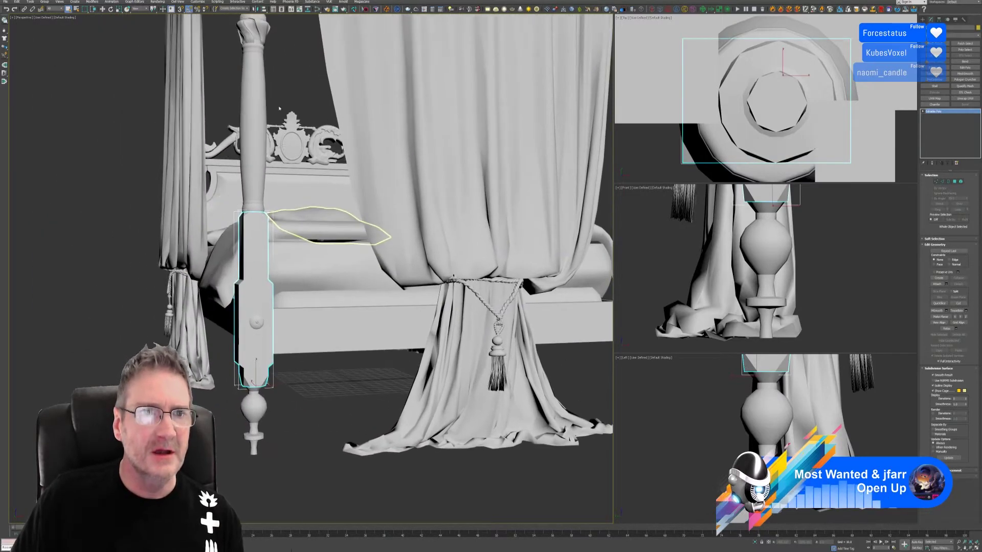
{"action": "left_click", "coordinate": [355, 10]}
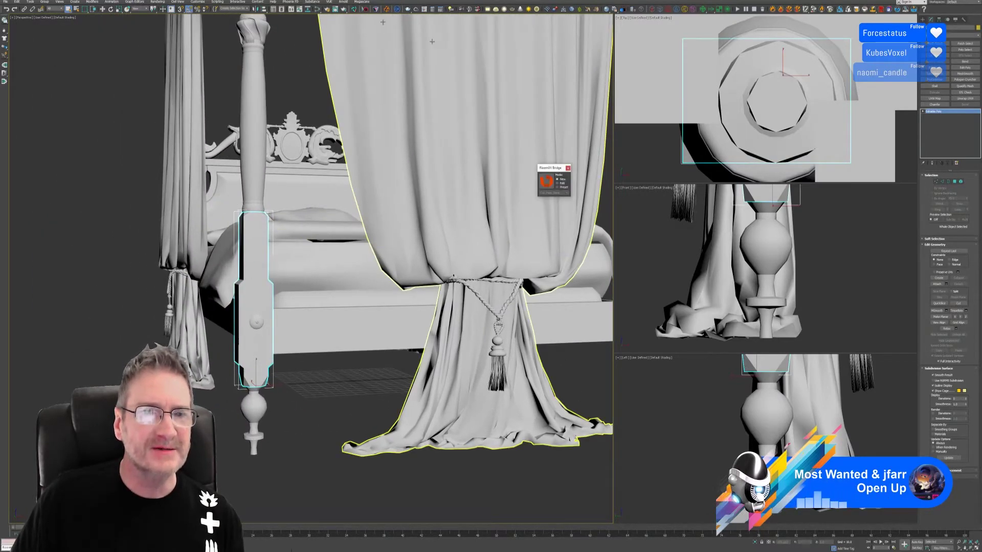
{"action": "left_click", "coordinate": [539, 199]}
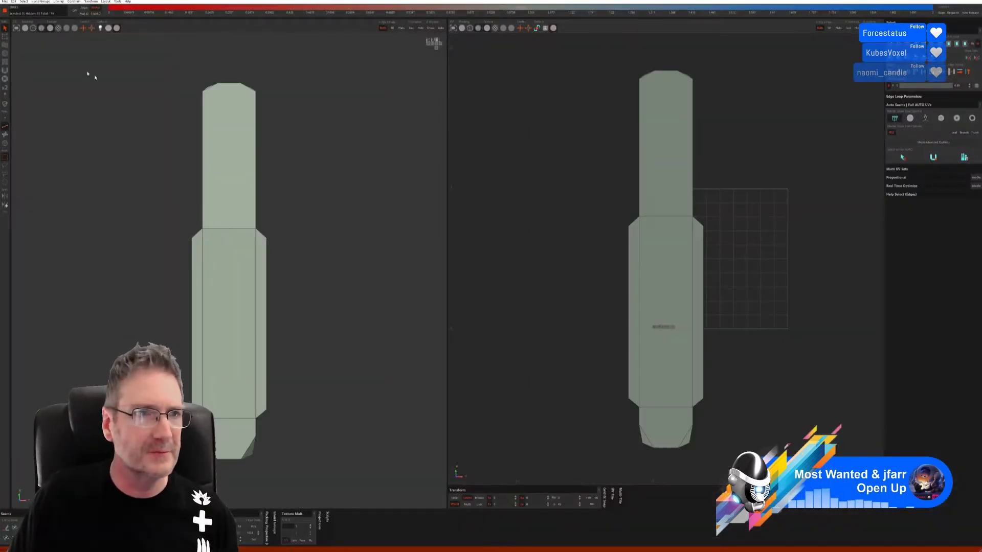
Generate box-type automatic seams on the square post block, then unfold and pack its islands into the UV tile.
{"action": "left_click", "coordinate": [24, 29]}
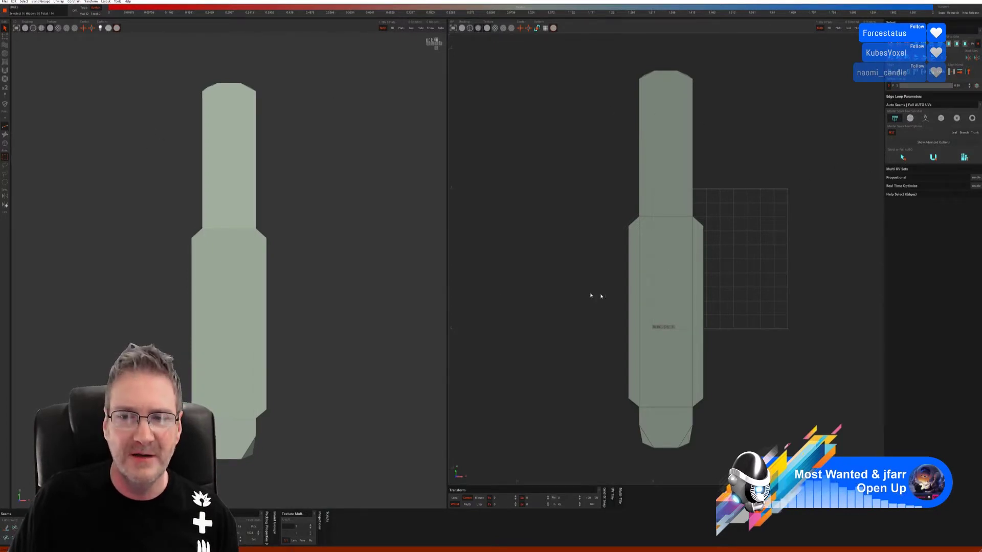
{"action": "middle_click_drag", "start_coordinate": [337, 310], "coordinate": [398, 309]}
{"action": "left_click", "coordinate": [941, 119]}
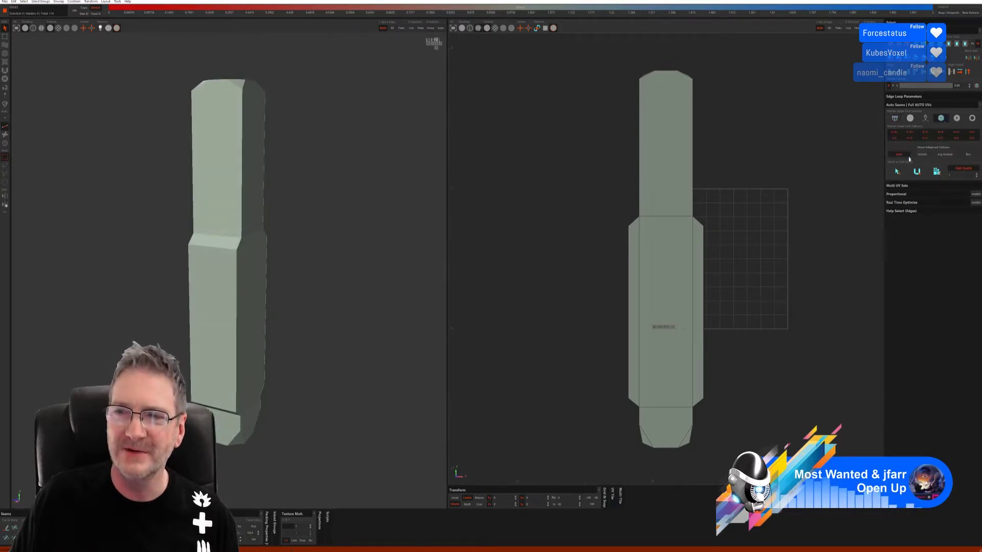
{"action": "left_click", "coordinate": [897, 172]}
{"action": "left_click", "coordinate": [917, 171]}
{"action": "left_click", "coordinate": [936, 171]}
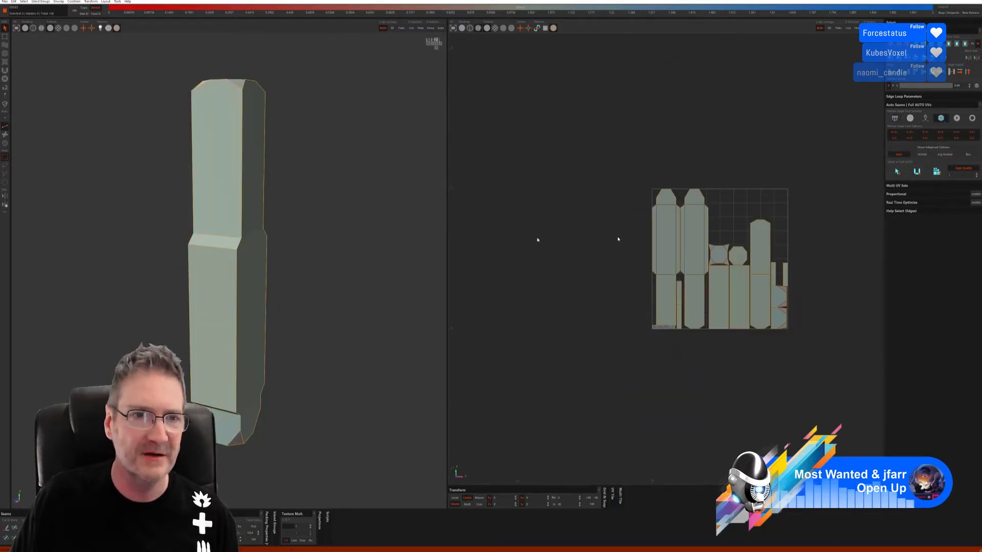
Examine the post block with the checker texture, save its UVs, and switch back to 3ds Max.
{"action": "left_click", "coordinate": [58, 28]}
{"action": "middle_click_drag", "start_coordinate": [245, 255], "coordinate": [271, 266]}
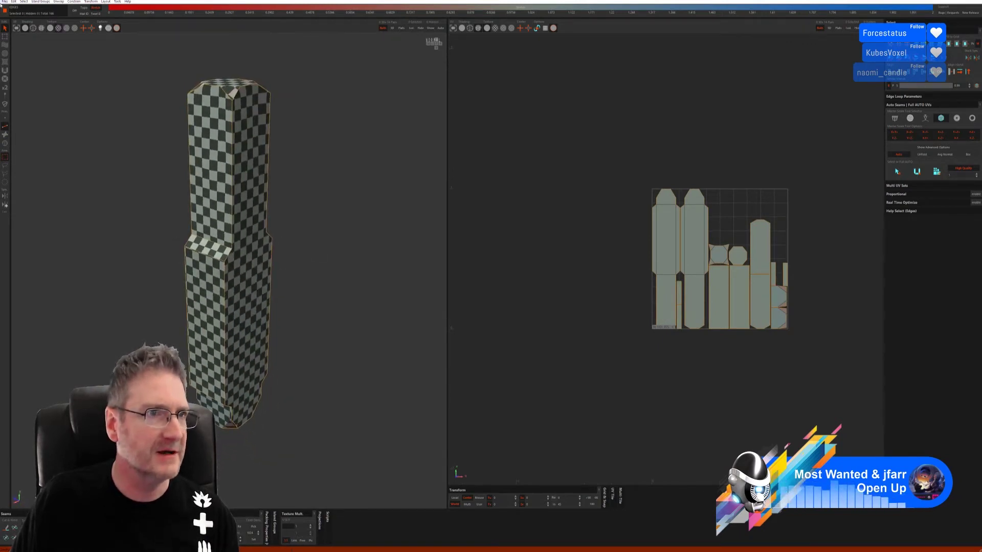
{"action": "left_click", "coordinate": [5, 2]}
{"action": "left_click", "coordinate": [13, 32]}
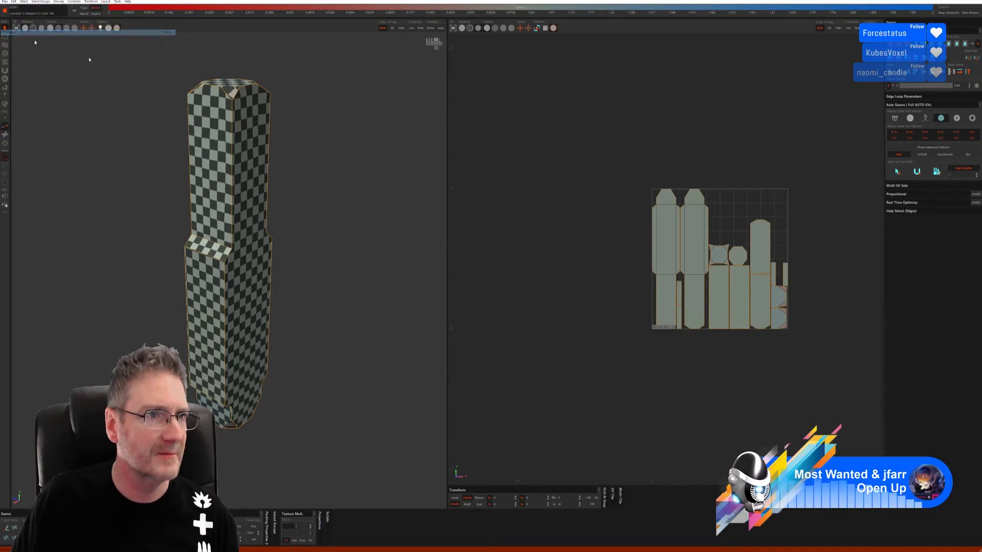
{"action": "key", "text": "alt+Tab"}
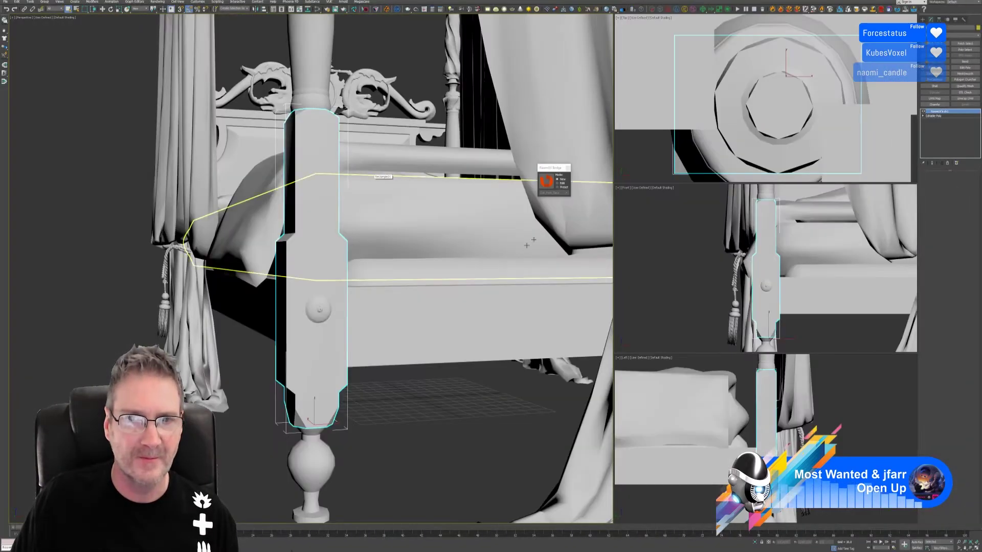
Close the RizomUV bridge dialog and add an Unwrap UVW modifier to the square post block.
{"action": "left_click", "coordinate": [568, 169]}
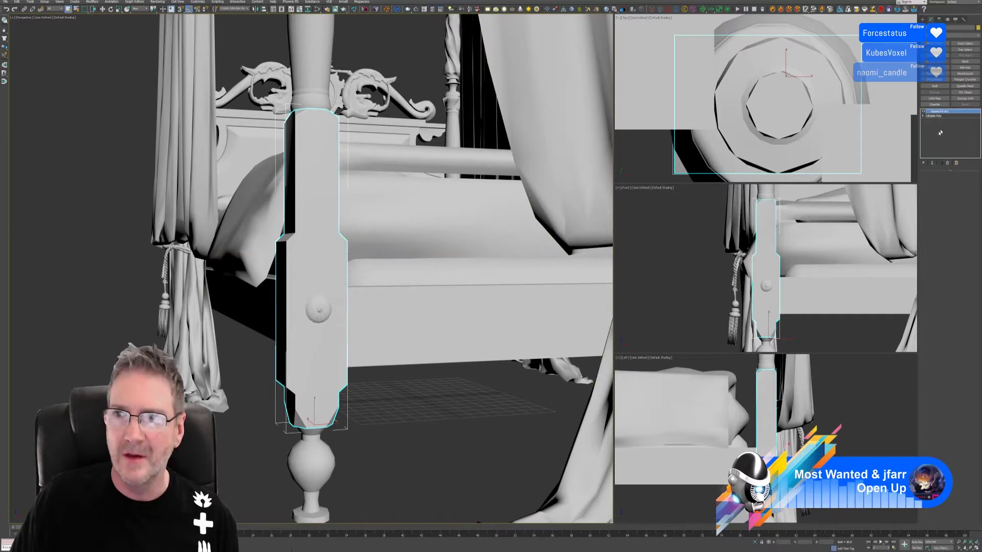
{"action": "left_click", "coordinate": [965, 99]}
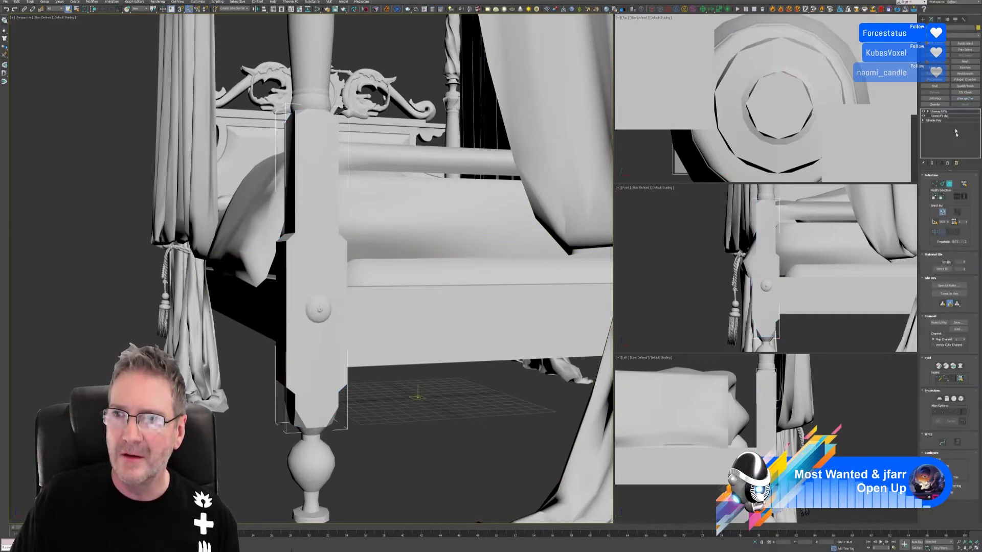
{"action": "left_click", "coordinate": [959, 155]}
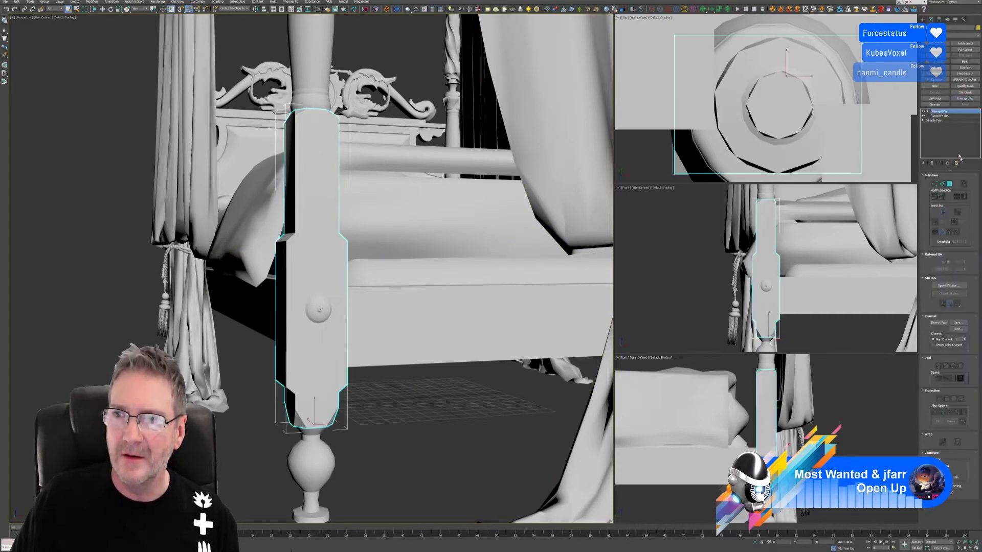
Copy the post block's Unwrap UVW modifier and examine its UV layout in the UV editor.
{"action": "right_click", "coordinate": [950, 116]}
{"action": "left_click", "coordinate": [951, 207]}
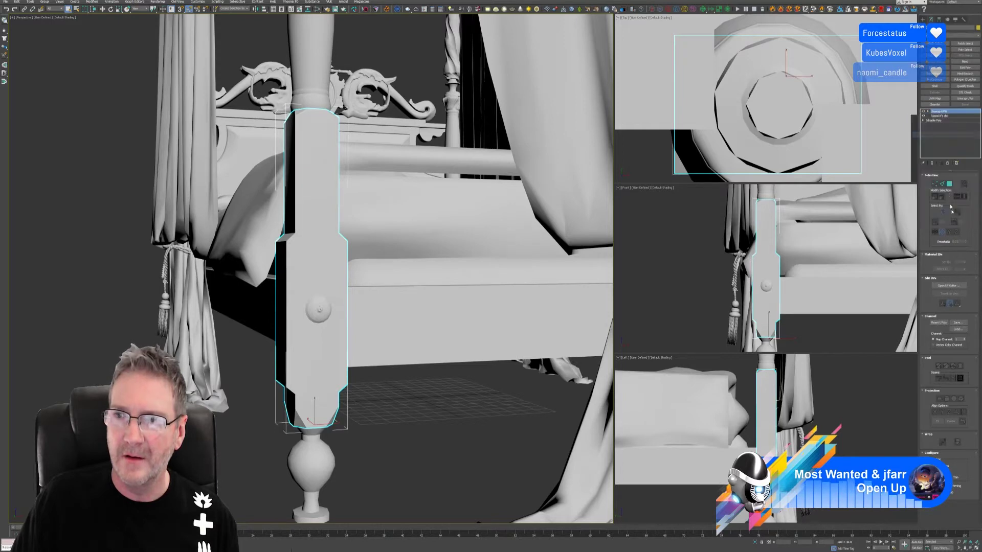
{"action": "left_click", "coordinate": [947, 285]}
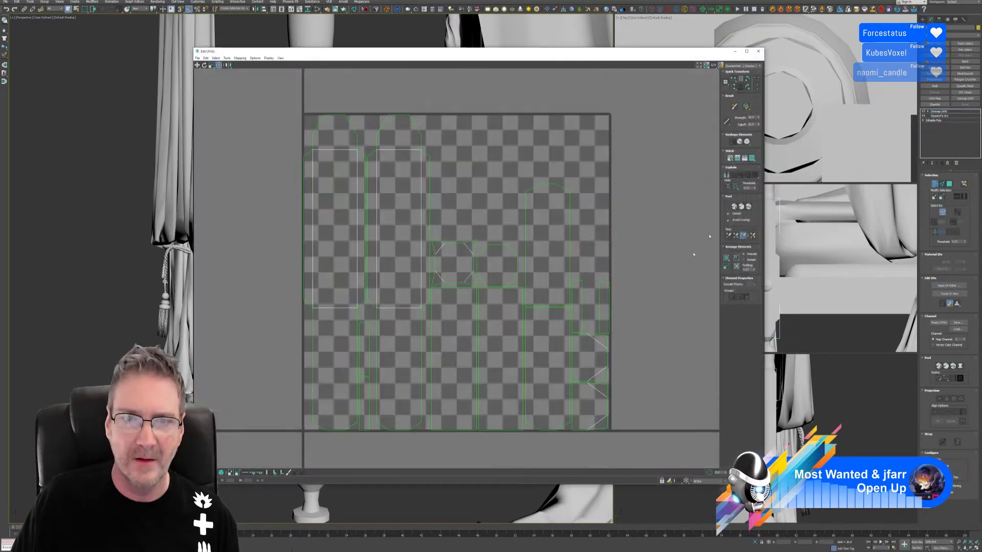
{"action": "left_click", "coordinate": [758, 52]}
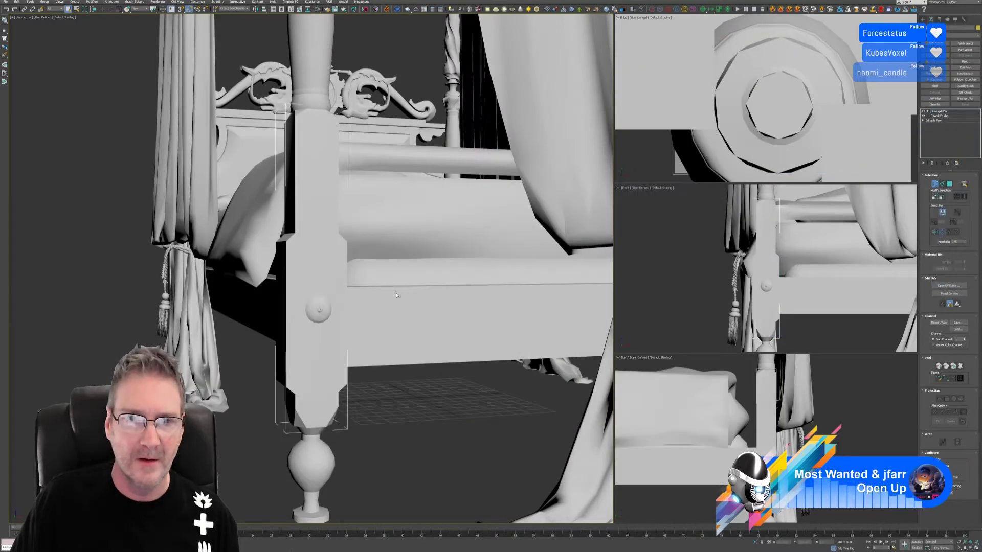
Paste the Unwrap UVW modifier onto the matching square block of the other foot bedpost and check its UV layout in the editor.
{"action": "scroll", "coordinate": [168, 255], "scroll_direction": "down", "scroll_amount": 5}
{"action": "middle_click_drag", "start_coordinate": [167, 255], "coordinate": [229, 269]}
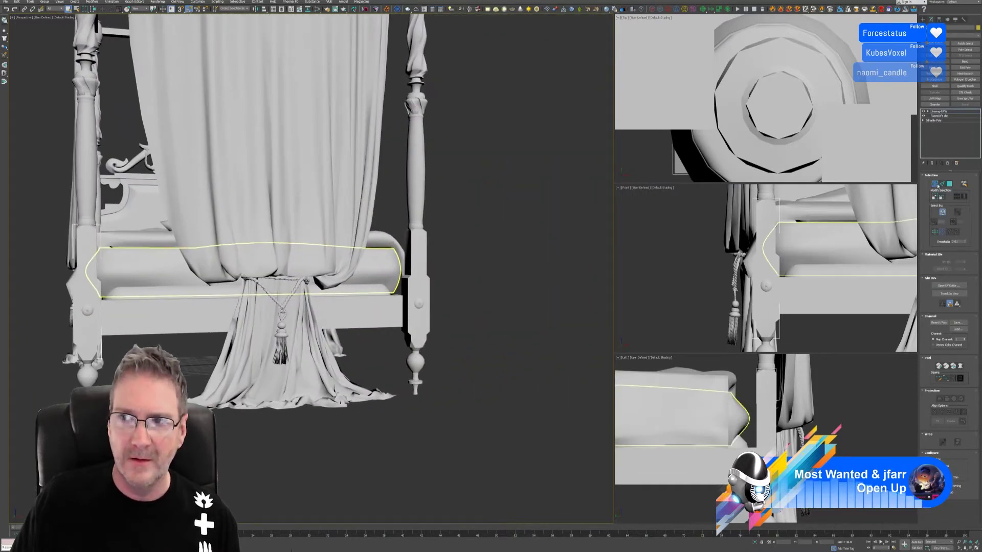
{"action": "key", "text": "ctrl+z"}
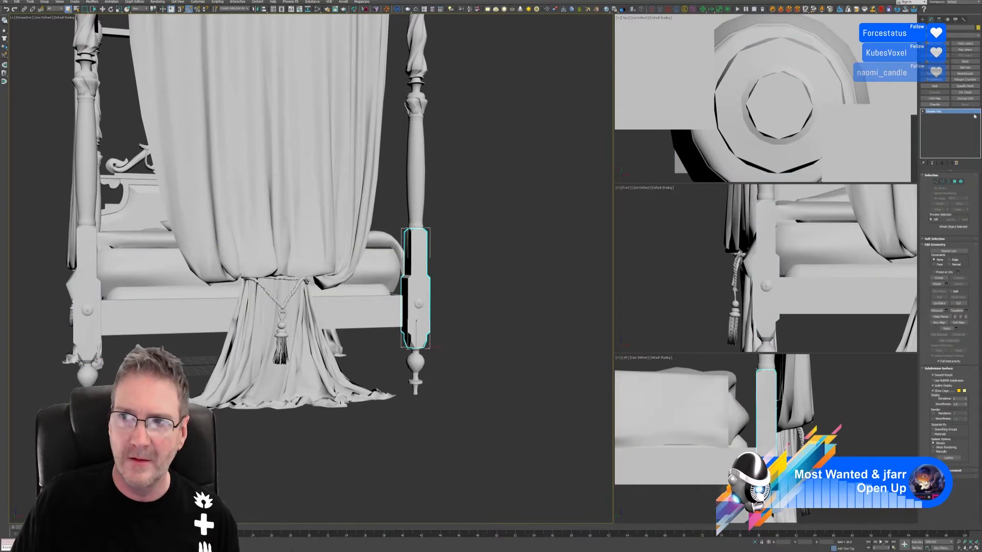
{"action": "right_click", "coordinate": [950, 116]}
{"action": "left_click", "coordinate": [951, 119]}
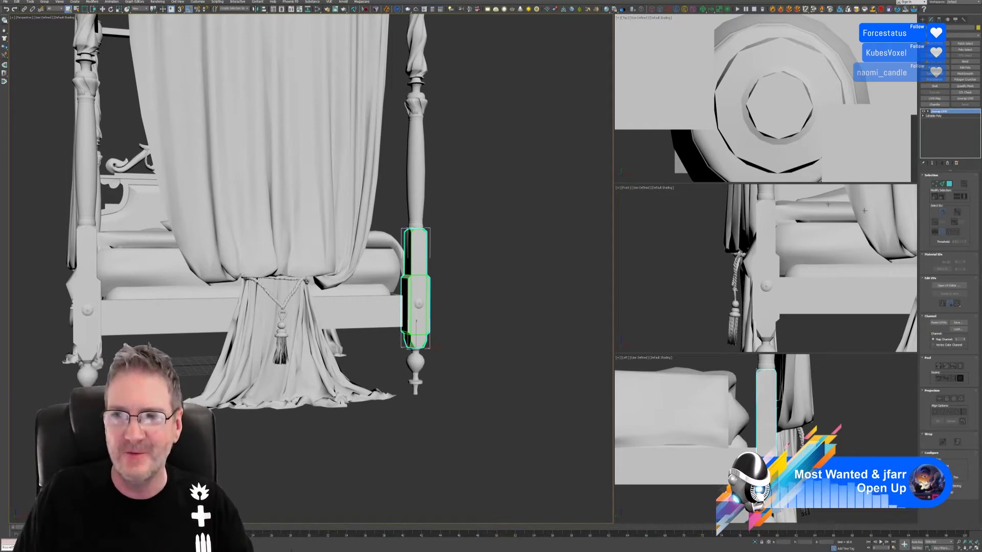
{"action": "left_click", "coordinate": [952, 286]}
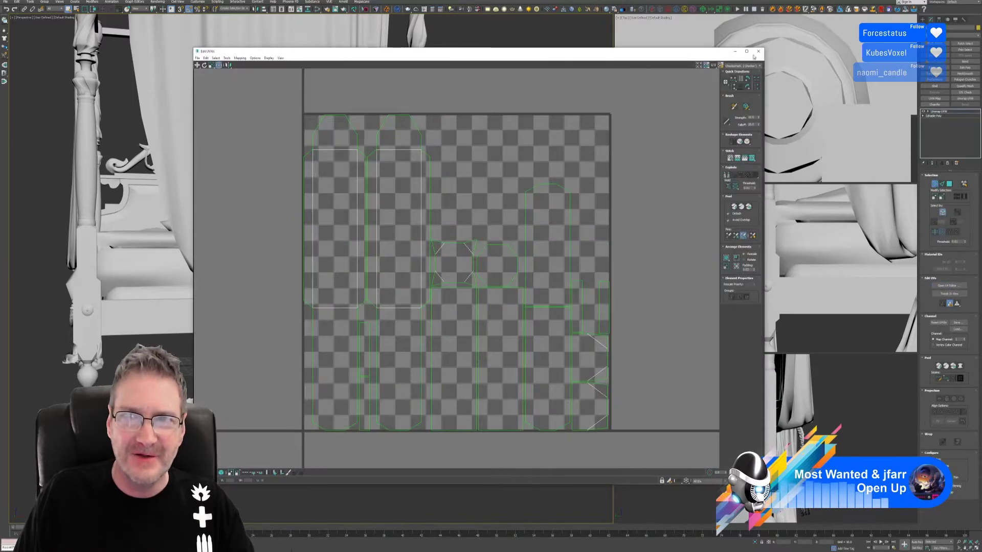
{"action": "left_click", "coordinate": [758, 51]}
{"action": "key", "text": "z"}
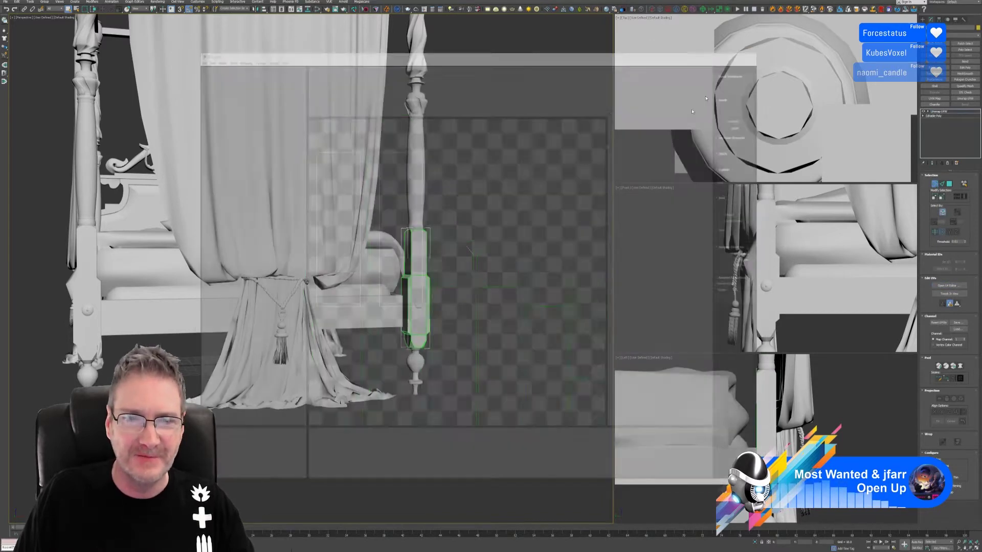
{"action": "left_click", "coordinate": [934, 184]}
Paste the Unwrap UVW modifier onto the square block of the near headboard bedpost.
{"action": "middle_click_drag", "start_coordinate": [509, 272], "coordinate": [370, 298], "text": "alt"}
{"action": "scroll", "coordinate": [370, 298], "scroll_direction": "down", "scroll_amount": 6}
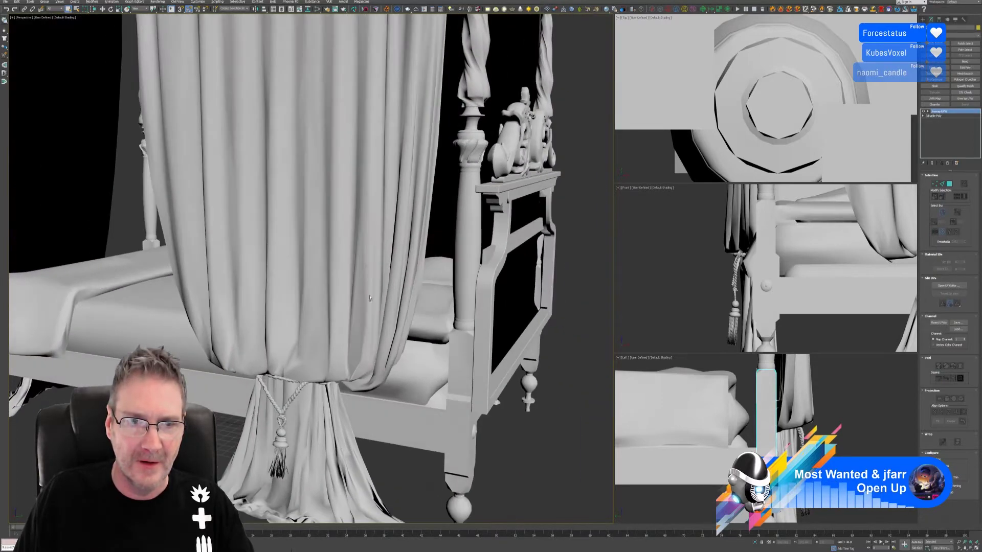
{"action": "left_click", "coordinate": [427, 312]}
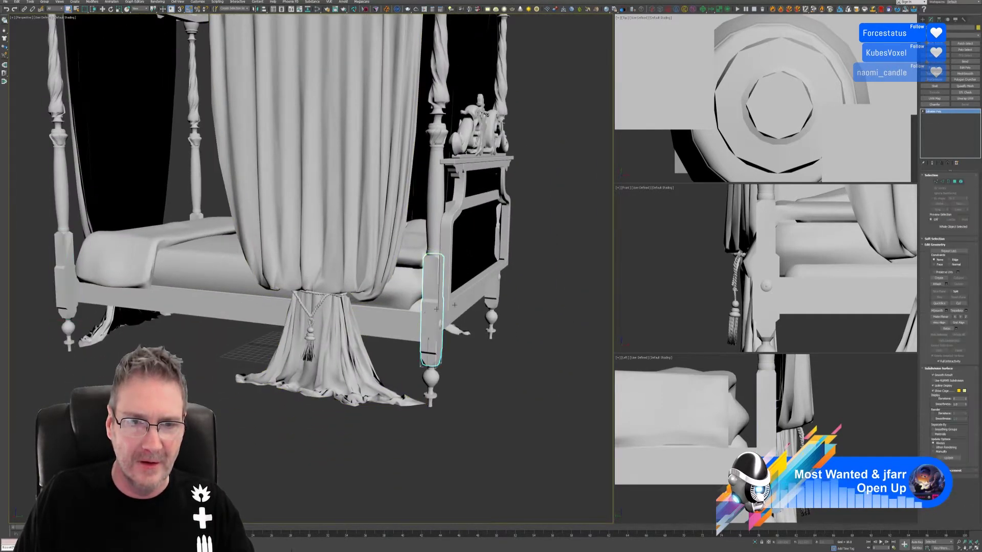
{"action": "right_click", "coordinate": [945, 112]}
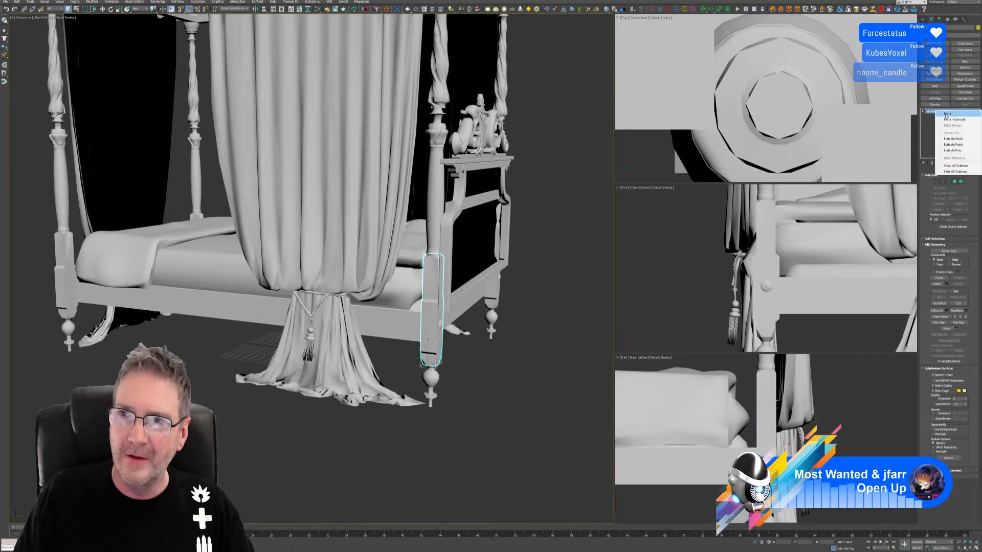
{"action": "left_click", "coordinate": [946, 113]}
Paste the Unwrap UVW modifier onto the square block of the remaining headboard bedpost.
{"action": "scroll", "coordinate": [526, 371], "scroll_direction": "down", "scroll_amount": 4}
{"action": "middle_click_drag", "start_coordinate": [529, 334], "coordinate": [299, 320], "text": "alt"}
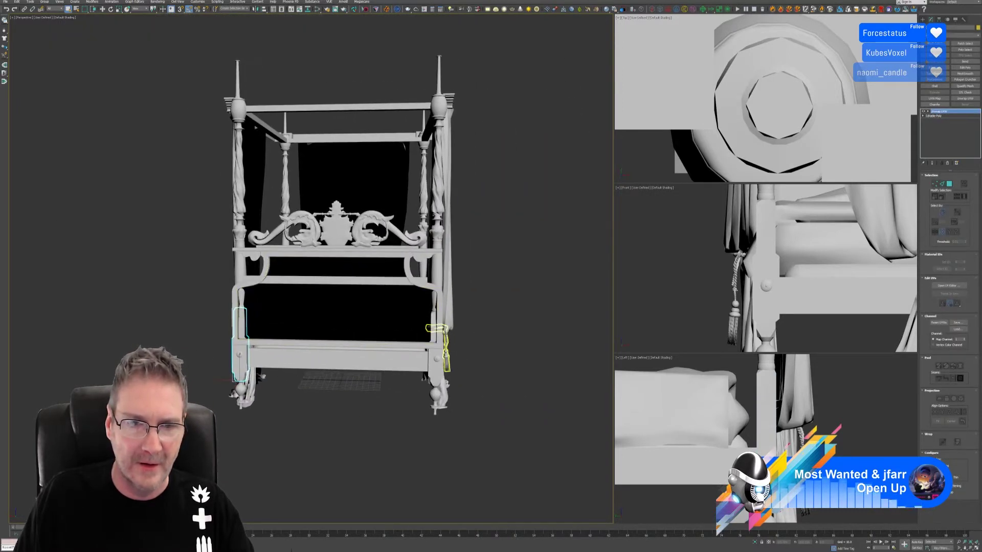
{"action": "middle_click_drag", "start_coordinate": [441, 367], "coordinate": [447, 370], "text": "alt"}
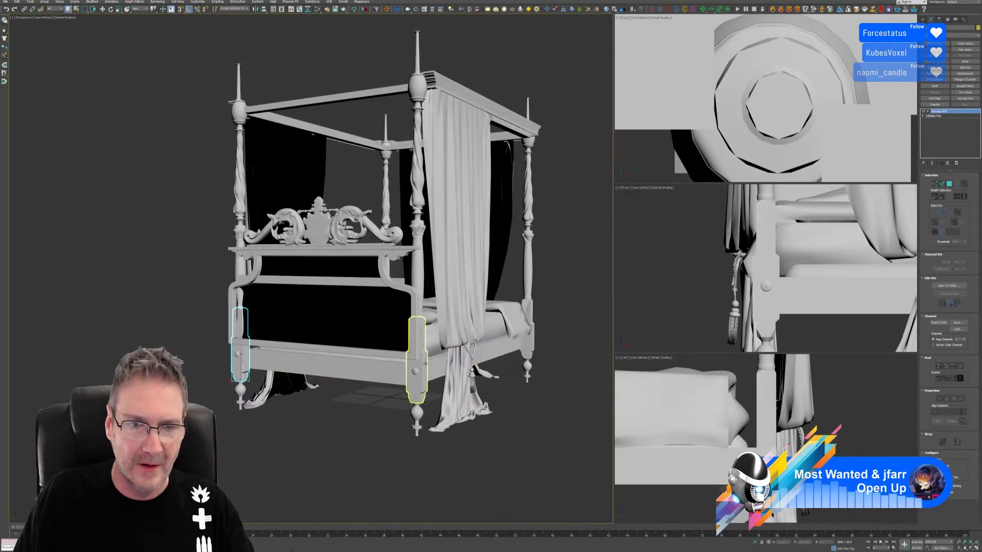
{"action": "left_click", "coordinate": [421, 361]}
{"action": "right_click", "coordinate": [940, 115]}
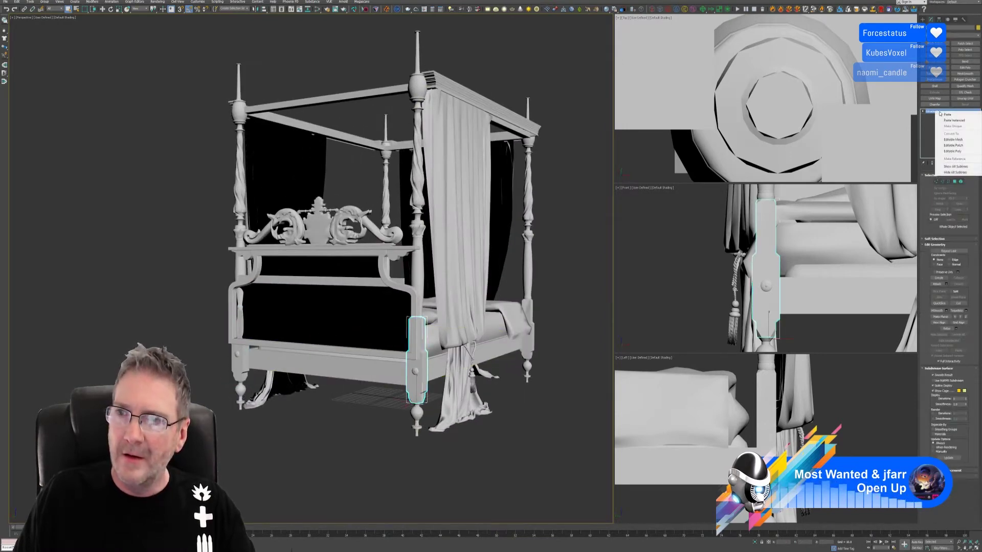
{"action": "left_click", "coordinate": [941, 118]}
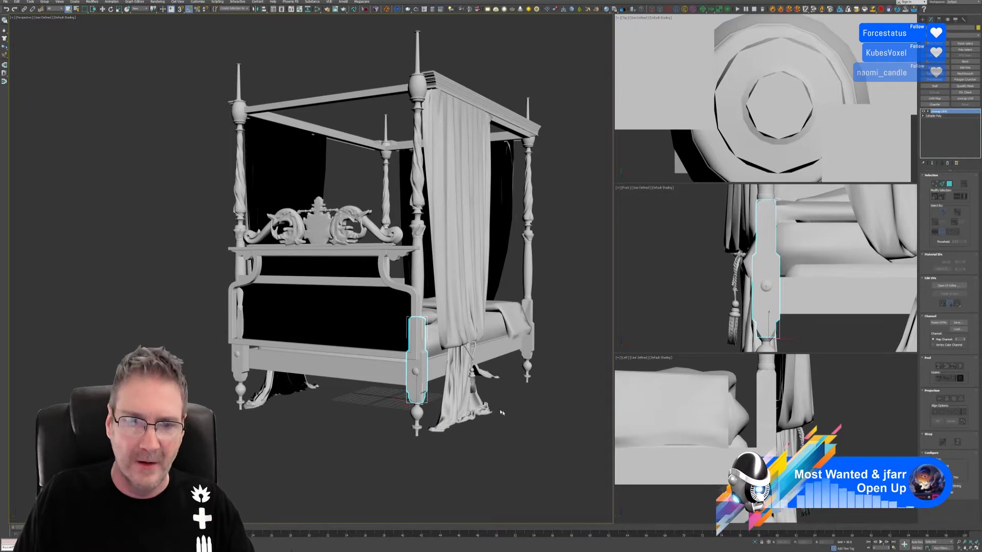
Select the round knob on the square block of the near foot bedpost and convert it to an Editable Poly.
{"action": "scroll", "coordinate": [500, 412], "scroll_direction": "up", "scroll_amount": 5}
{"action": "middle_click_drag", "start_coordinate": [501, 412], "coordinate": [461, 403], "text": "alt"}
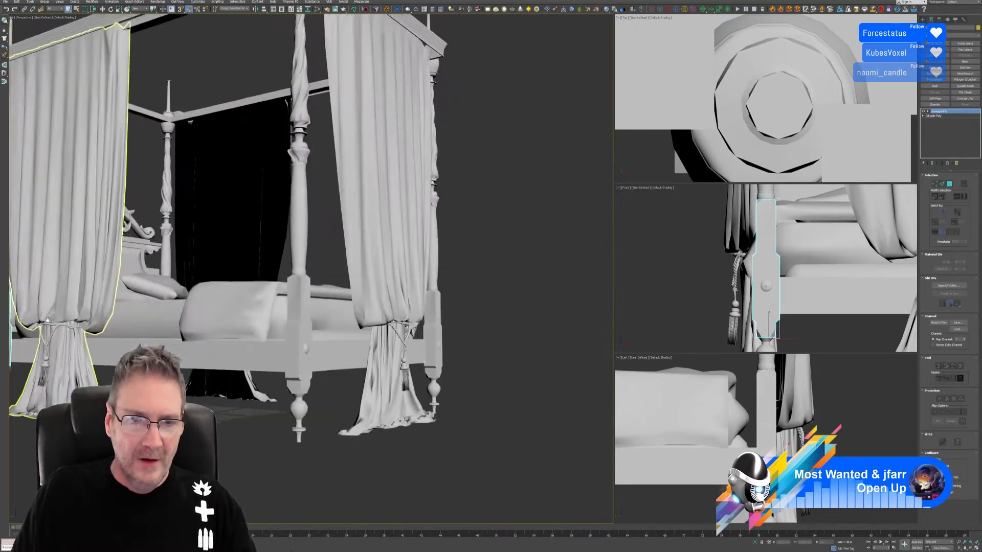
{"action": "middle_click_drag", "start_coordinate": [358, 394], "coordinate": [322, 387], "text": "alt"}
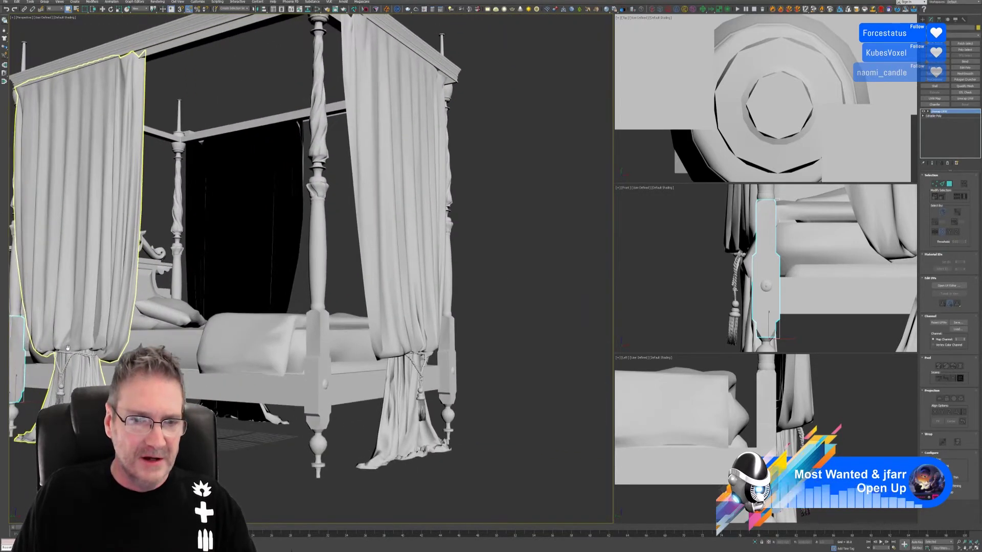
{"action": "scroll", "coordinate": [321, 387], "scroll_direction": "up", "scroll_amount": 6}
{"action": "left_click", "coordinate": [323, 387]}
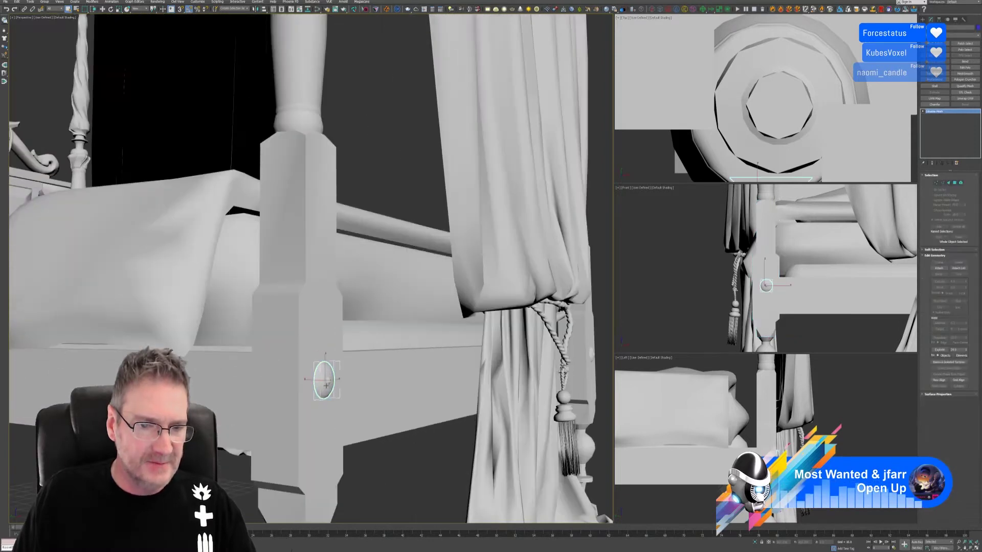
{"action": "right_click", "coordinate": [946, 115]}
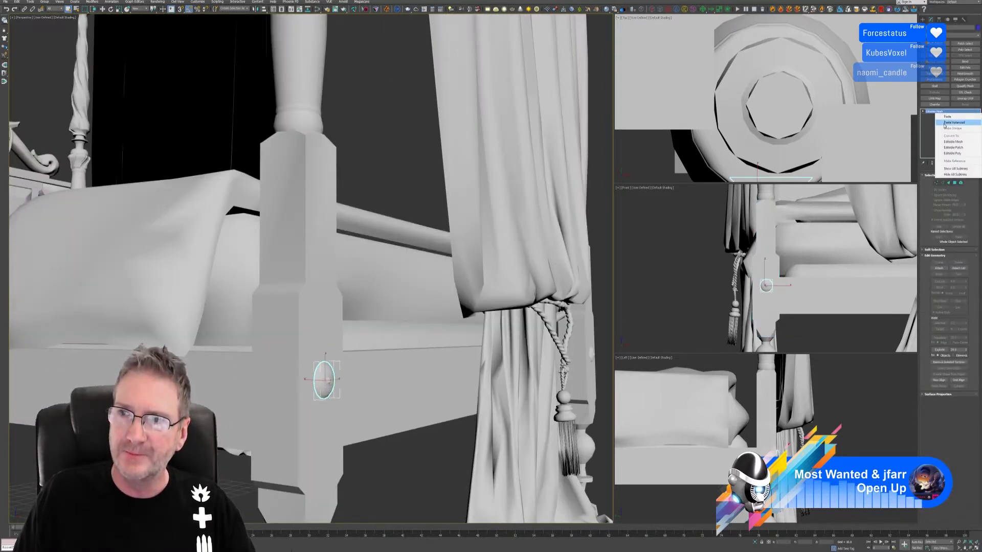
{"action": "left_click", "coordinate": [953, 155]}
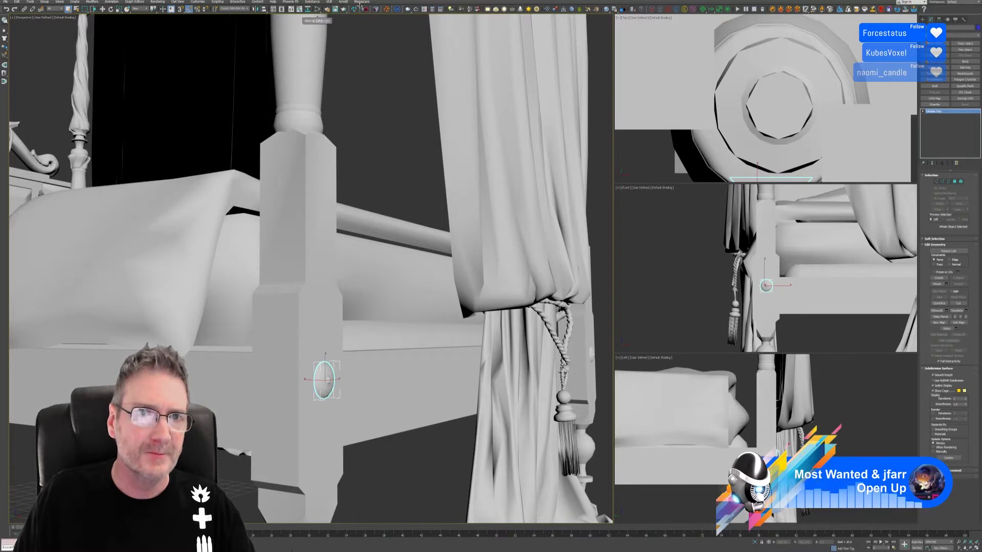
Send the round knob to RizomUV through the bridge and show it shaded without wireframe.
{"action": "left_click", "coordinate": [354, 9]}
{"action": "left_click", "coordinate": [546, 181]}
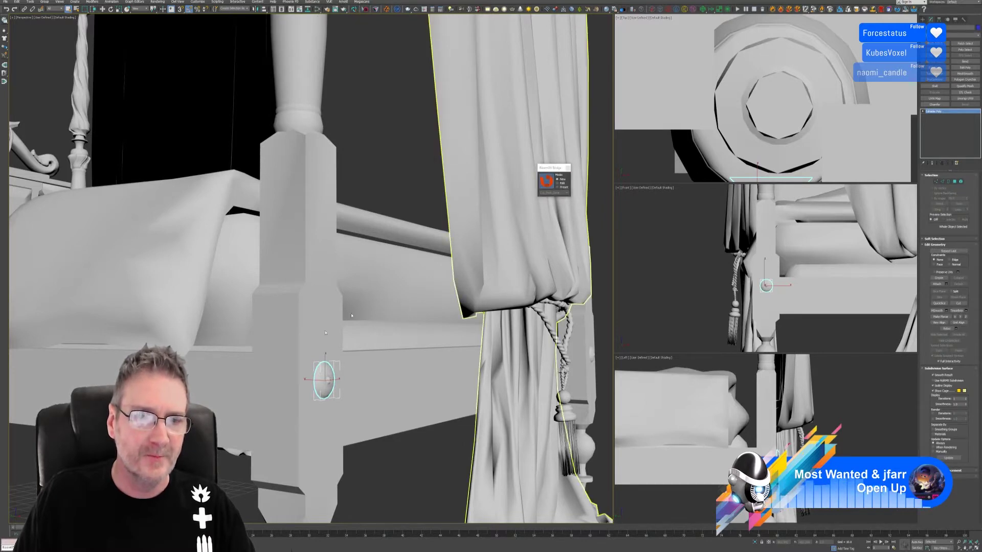
{"action": "key", "text": "ctrl+d"}
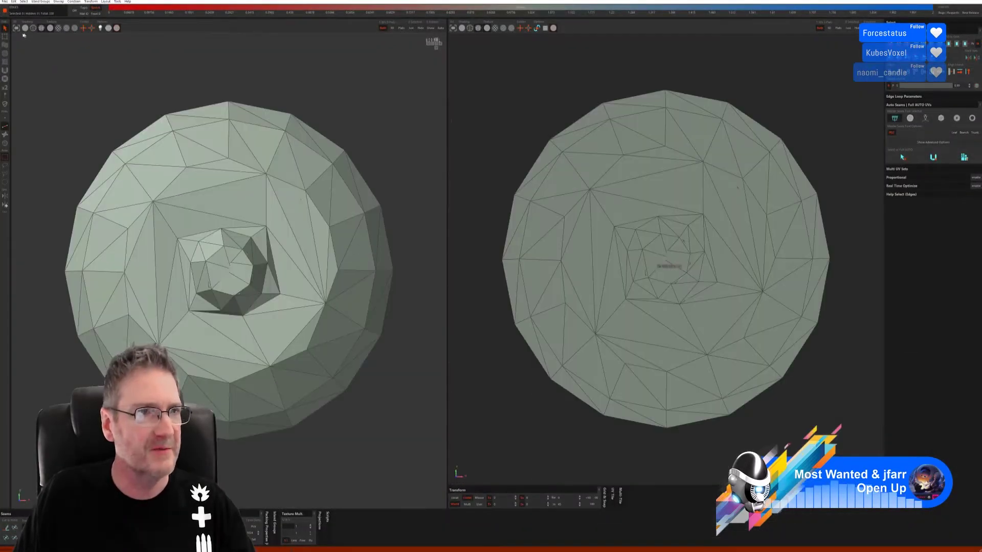
{"action": "left_click", "coordinate": [24, 28]}
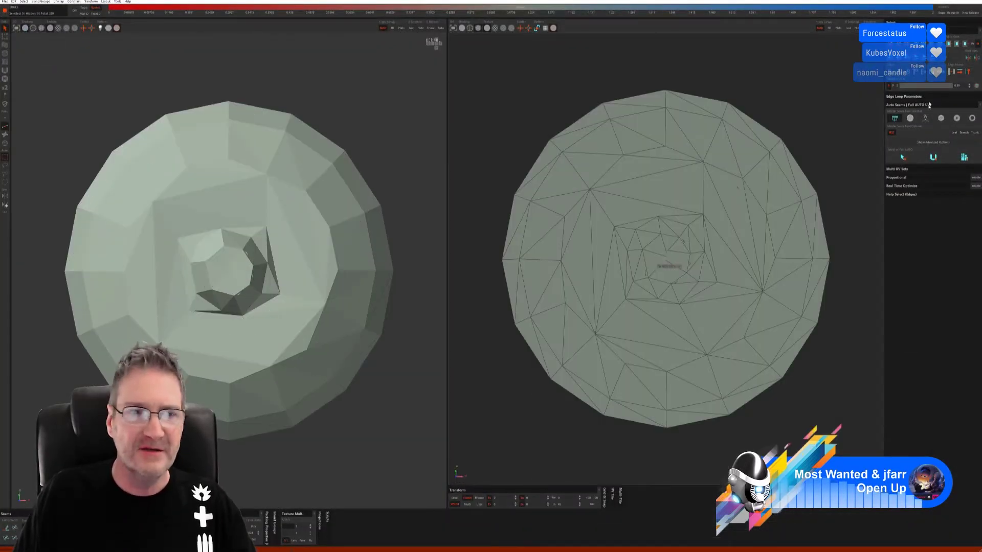
{"action": "scroll", "coordinate": [294, 300], "scroll_direction": "down", "scroll_amount": 5}
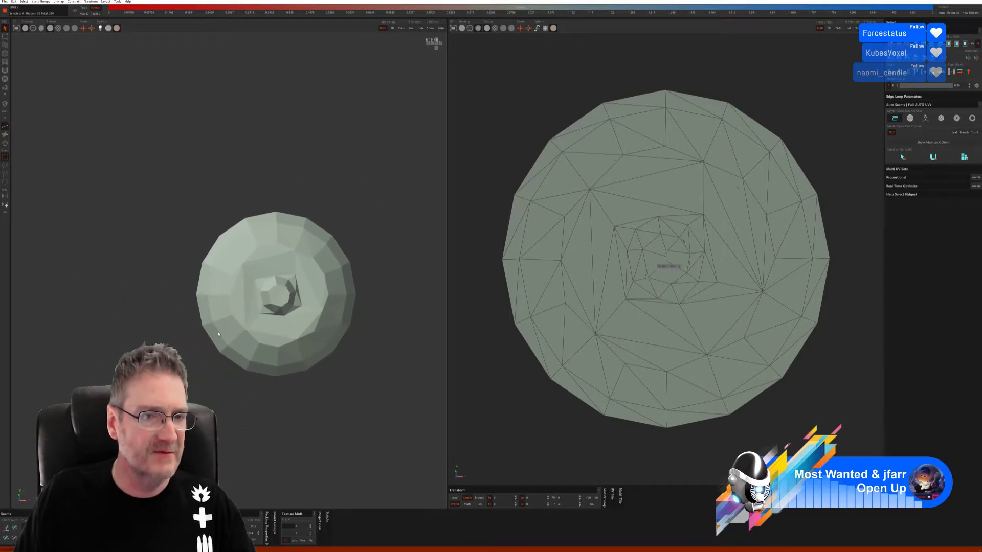
{"action": "middle_click_drag", "start_coordinate": [293, 300], "coordinate": [281, 326]}
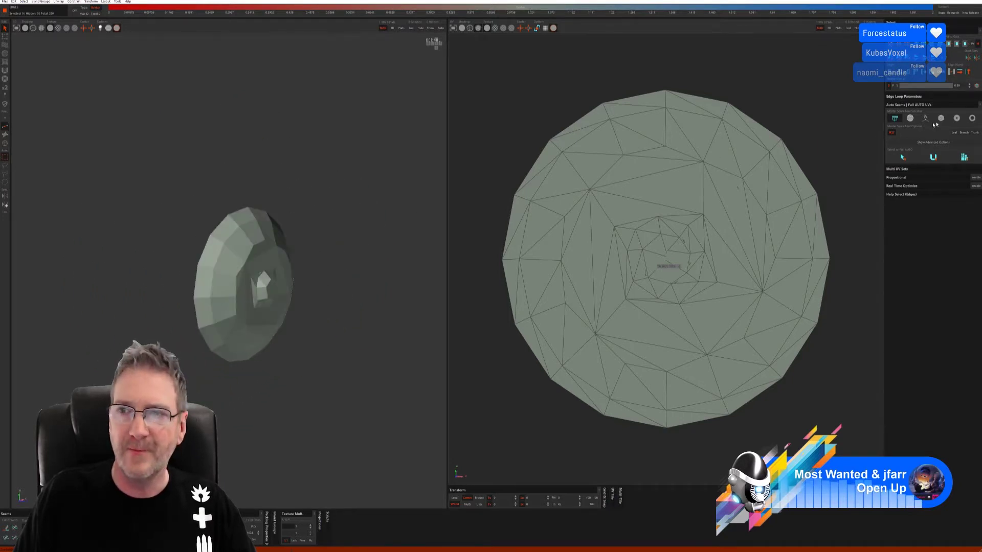
Try to select automatic seams on the knob with the sphere-type method and unfold it.
{"action": "left_click", "coordinate": [909, 118]}
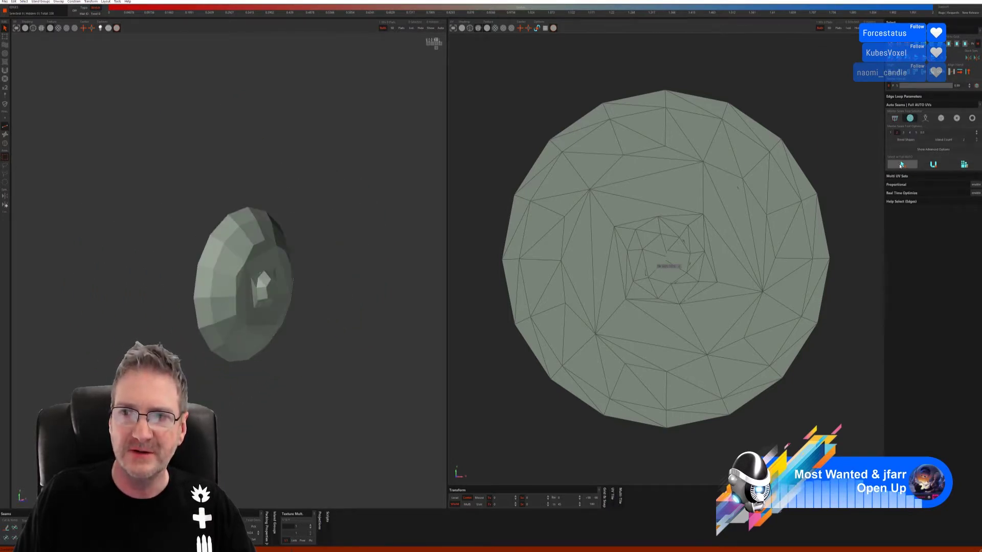
{"action": "left_click", "coordinate": [901, 164]}
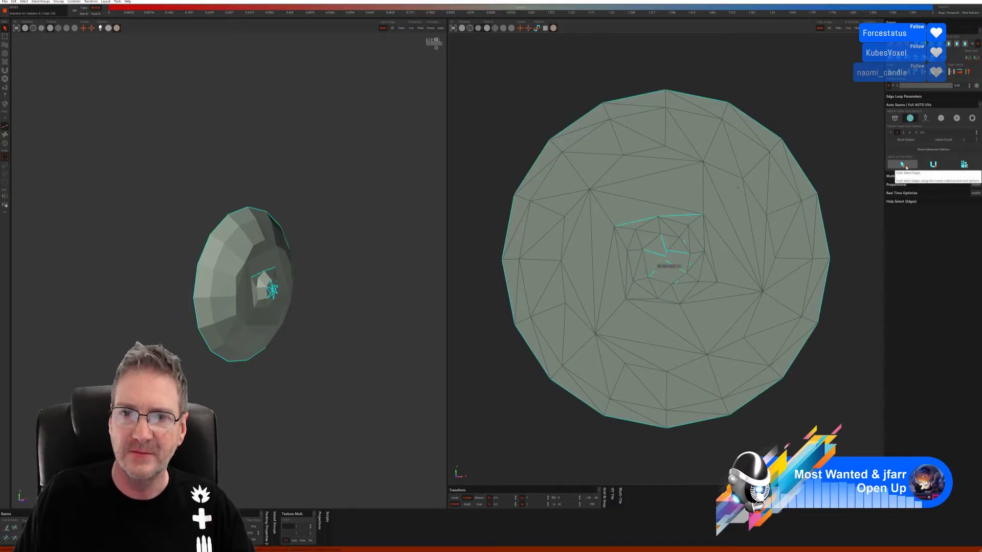
{"action": "left_click", "coordinate": [934, 164]}
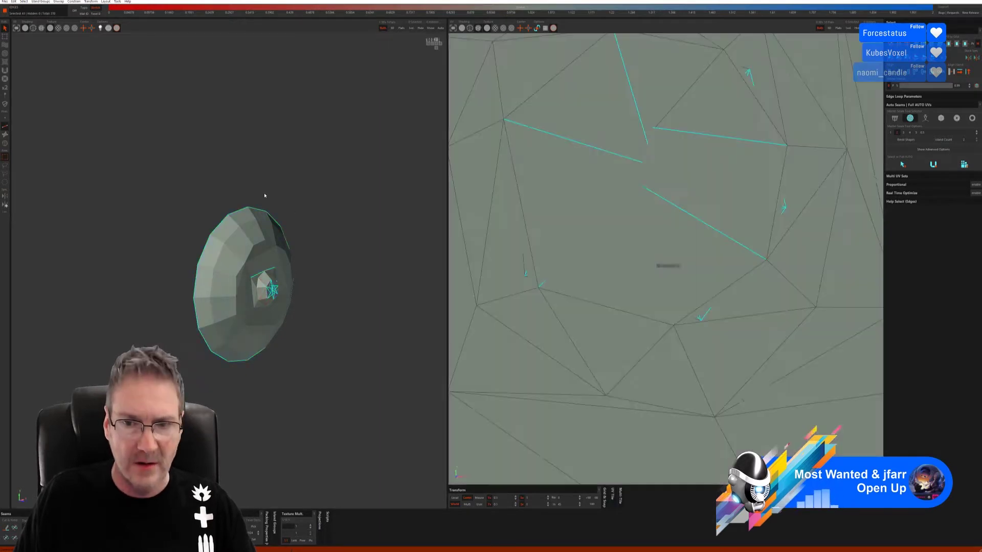
{"action": "left_click", "coordinate": [264, 196]}
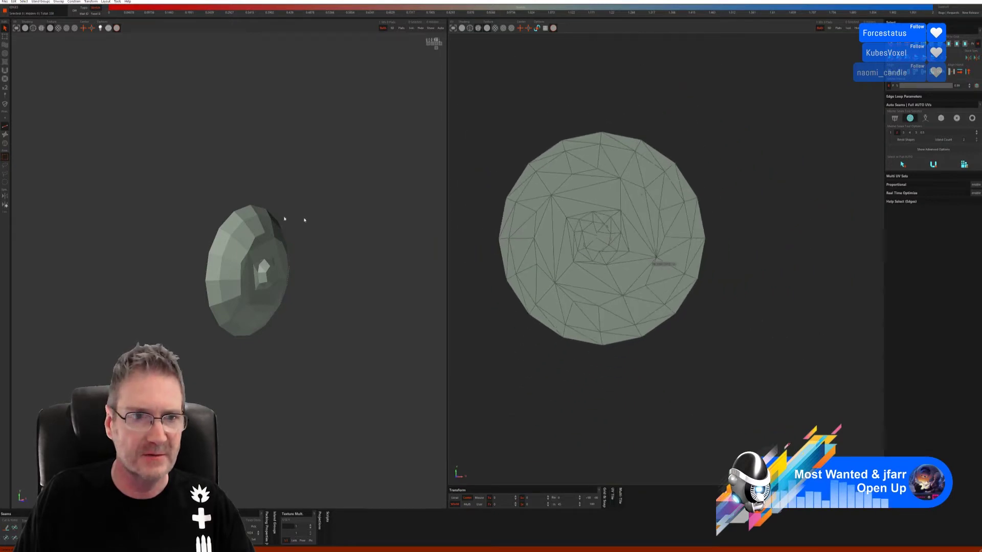
Generate figure-type automatic seams on the knob, unfold and pack it, and examine the result with the checker texture.
{"action": "left_click", "coordinate": [59, 28]}
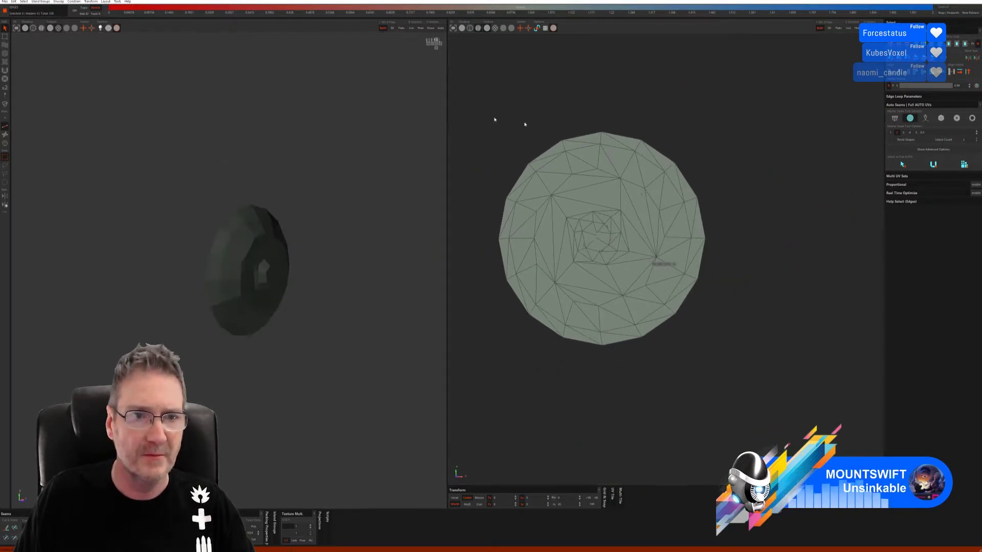
{"action": "left_click", "coordinate": [925, 118]}
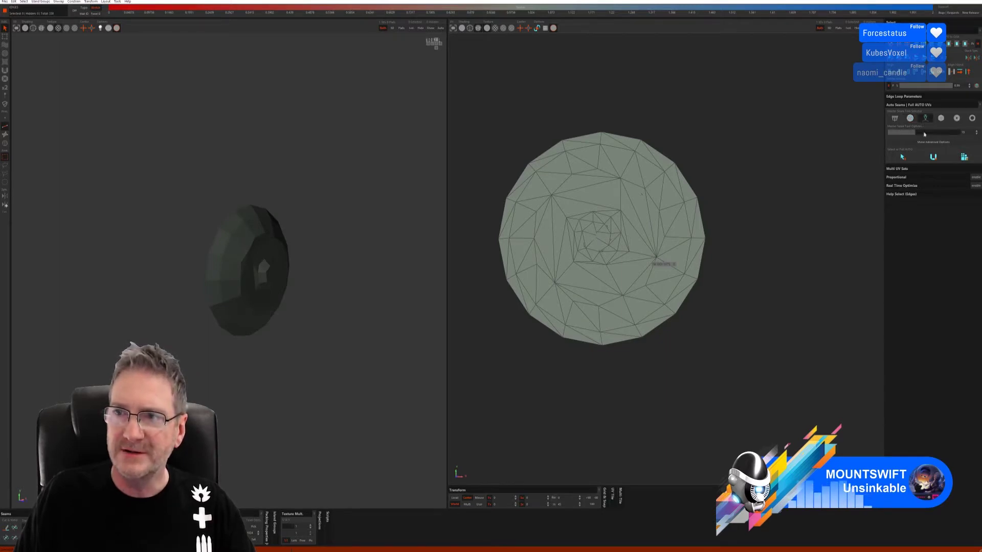
{"action": "left_click", "coordinate": [931, 158]}
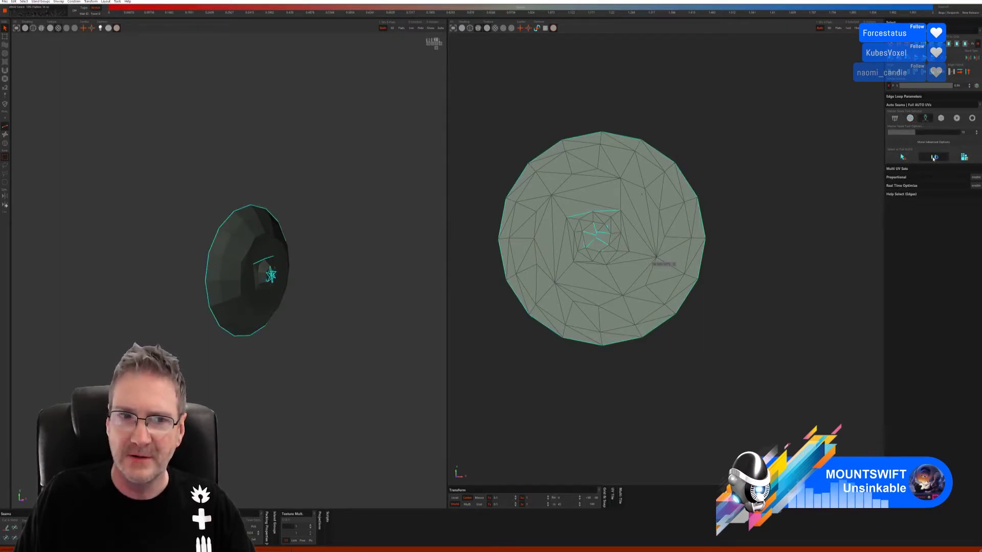
{"action": "left_click", "coordinate": [964, 157]}
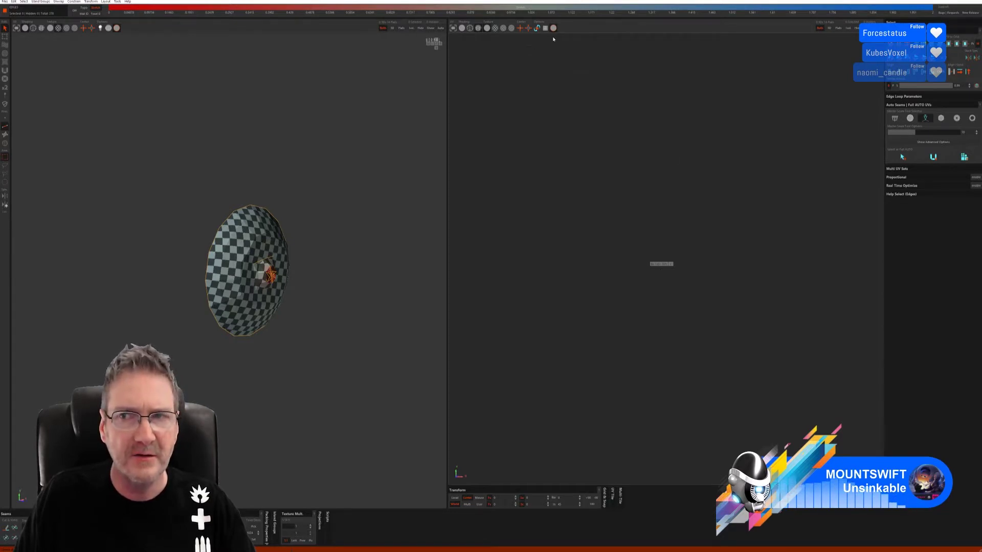
{"action": "left_click_drag", "start_coordinate": [285, 260], "coordinate": [309, 284], "text": "alt"}
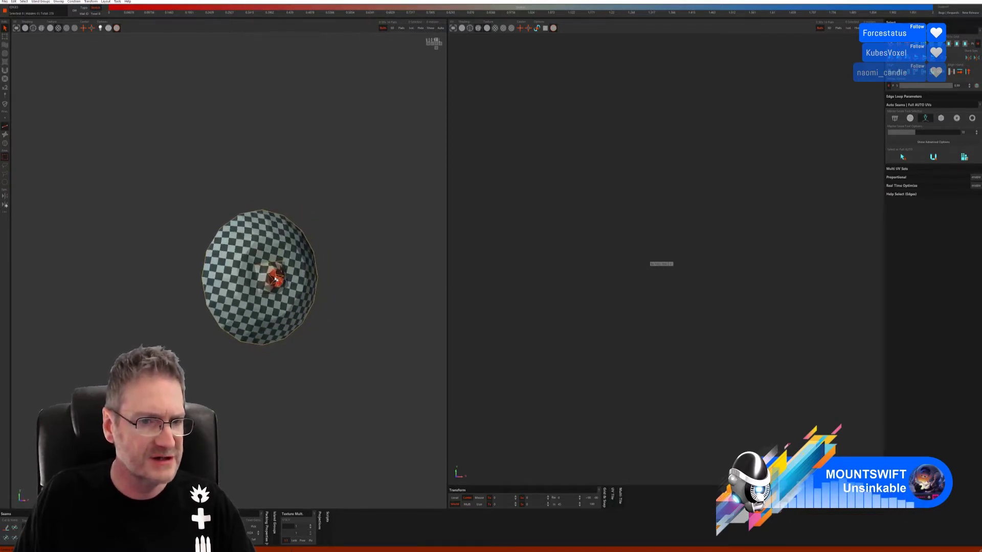
{"action": "left_click_drag", "start_coordinate": [311, 294], "coordinate": [336, 309], "text": "alt"}
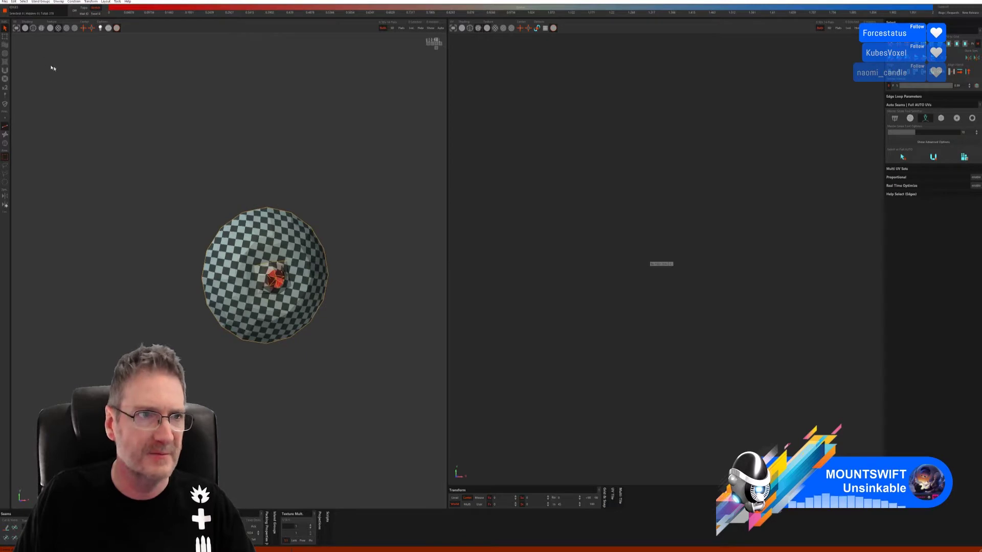
Save the unfolded knob in RizomUV, switch to 3ds Max with the UVs brought back, and dismiss the RizomUV bridge window.
{"action": "left_click", "coordinate": [6, 9]}
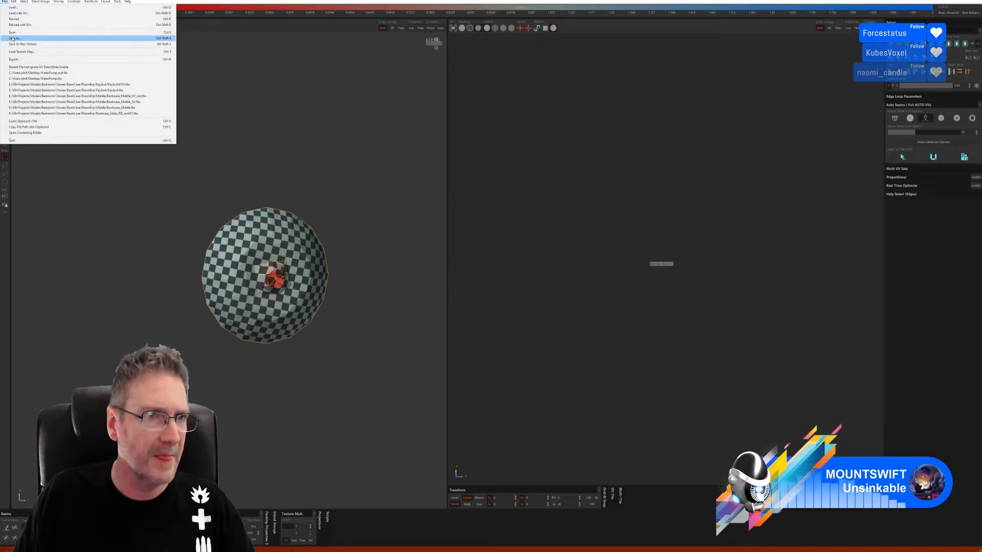
{"action": "left_click", "coordinate": [305, 132]}
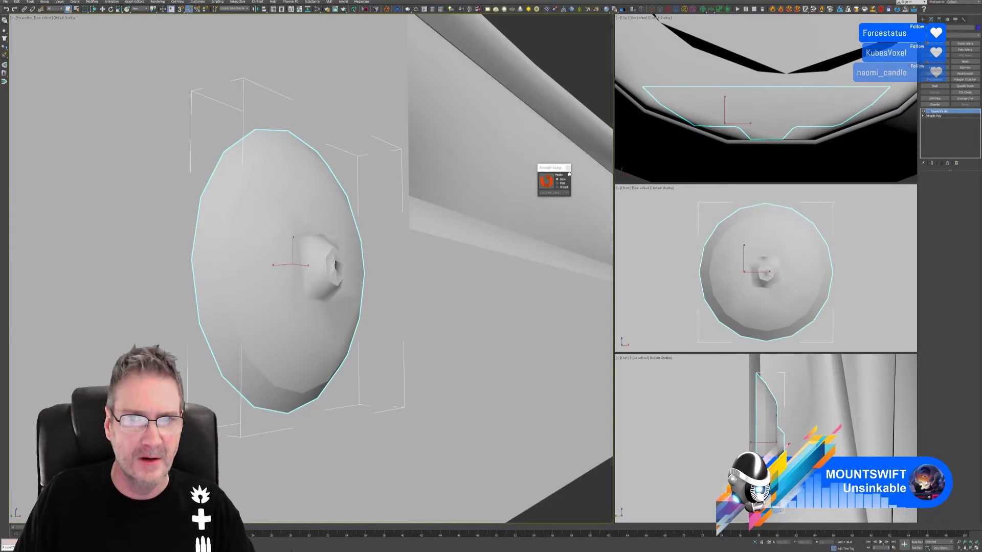
{"action": "left_click", "coordinate": [568, 169]}
{"action": "scroll", "coordinate": [427, 270], "scroll_direction": "down", "scroll_amount": 6}
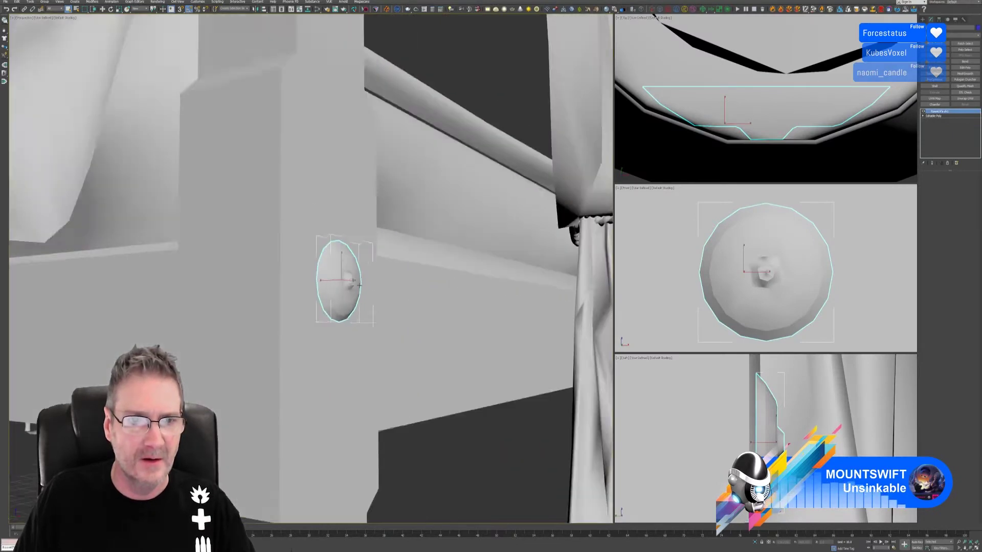
{"action": "scroll", "coordinate": [426, 270], "scroll_direction": "up", "scroll_amount": 1}
{"action": "middle_click_drag", "start_coordinate": [427, 270], "coordinate": [381, 301]}
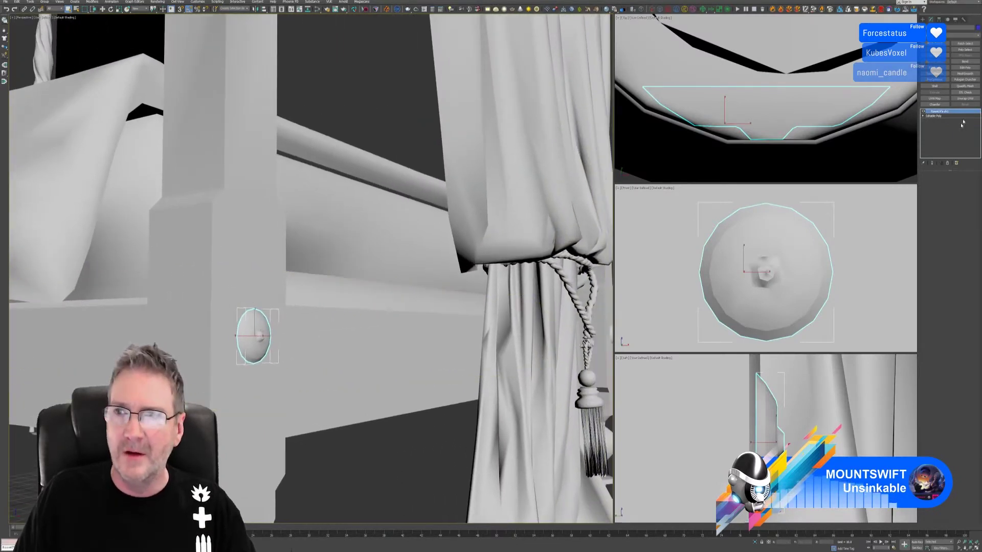
Add an Unwrap UVW modifier to the round knob, check its layout in the UV editor, and copy the modifier.
{"action": "left_click", "coordinate": [963, 98]}
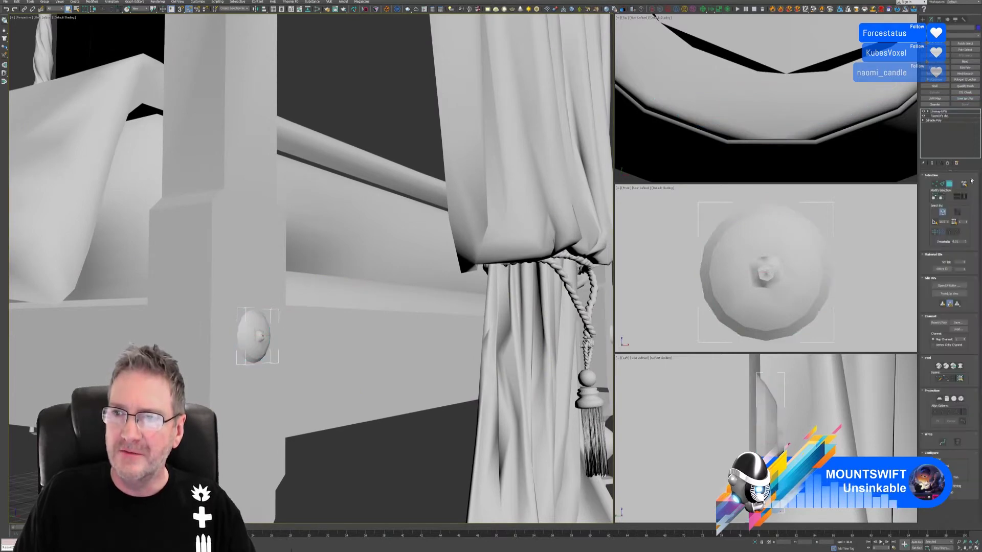
{"action": "left_click", "coordinate": [947, 286]}
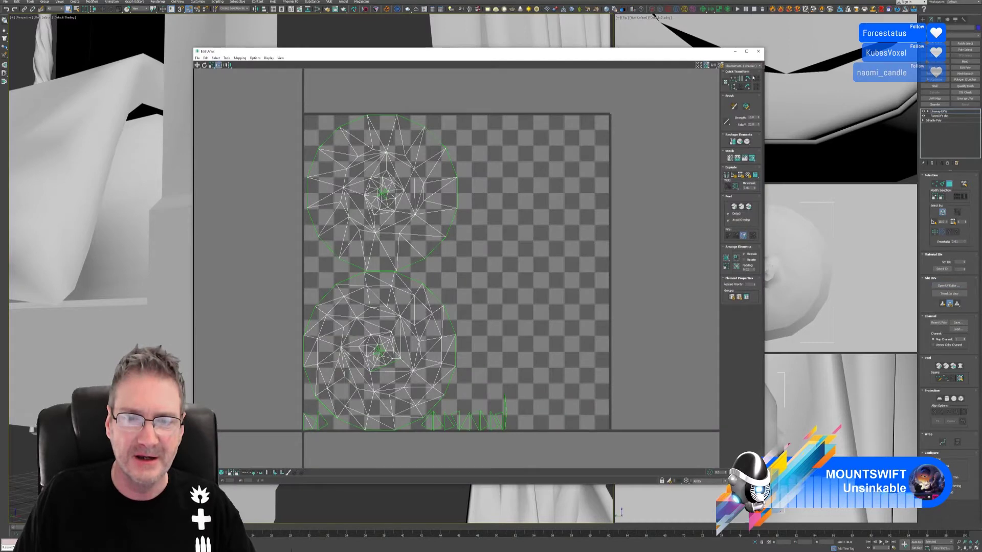
{"action": "left_click", "coordinate": [758, 52]}
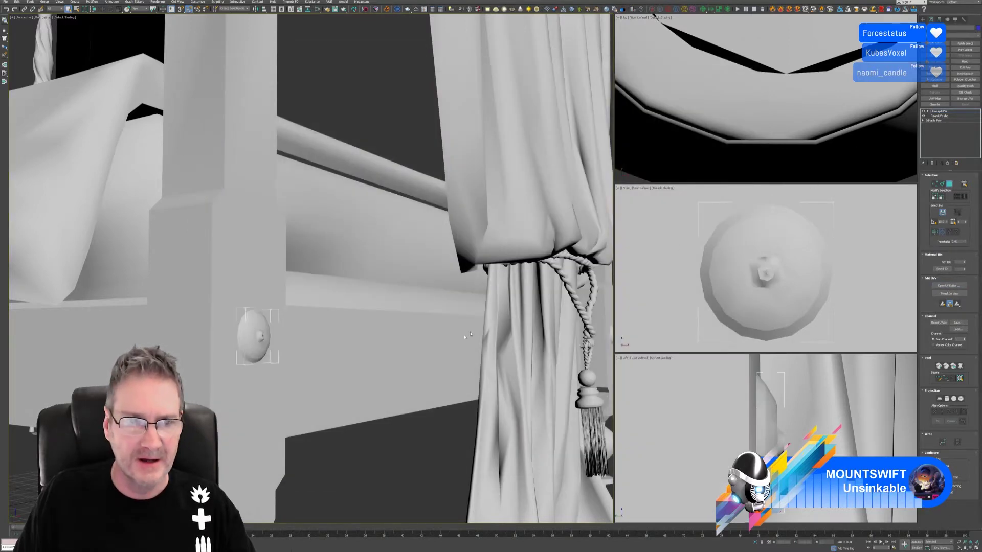
{"action": "left_click", "coordinate": [945, 112]}
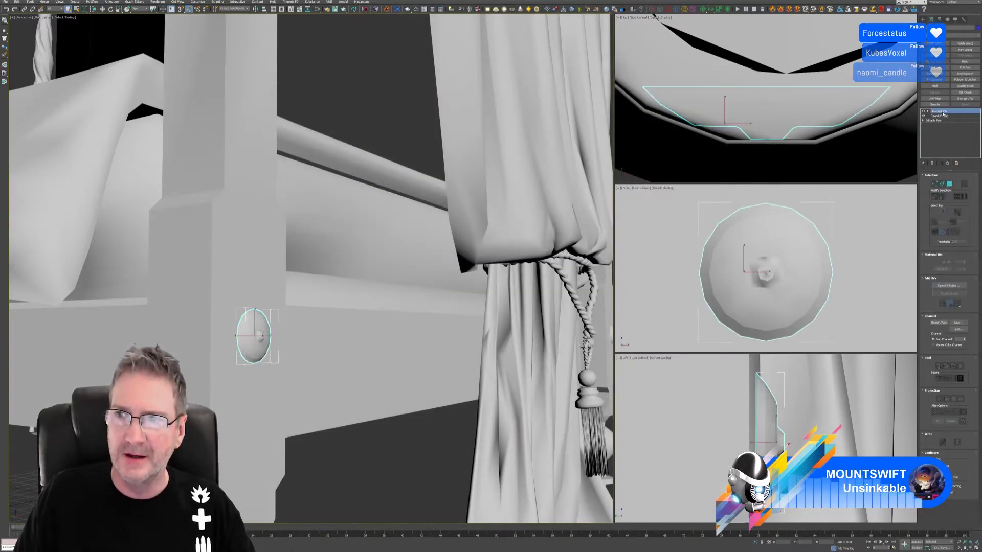
{"action": "right_click", "coordinate": [945, 113]}
{"action": "left_click", "coordinate": [936, 140]}
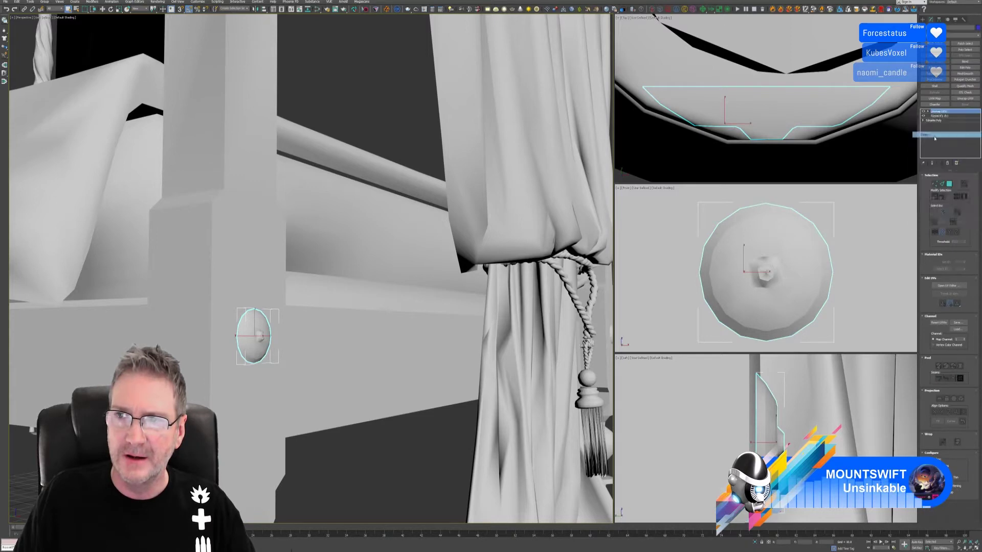
Paste the copied Unwrap UVW modifier onto the matching knob of the other foot bedpost and check its layout in the UV editor.
{"action": "scroll", "coordinate": [389, 311], "scroll_direction": "down", "scroll_amount": 5}
{"action": "middle_click_drag", "start_coordinate": [387, 313], "coordinate": [333, 312], "text": "alt"}
{"action": "middle_click_drag", "start_coordinate": [332, 313], "coordinate": [123, 315]}
{"action": "scroll", "coordinate": [454, 339], "scroll_direction": "up", "scroll_amount": 4}
{"action": "left_click", "coordinate": [457, 340]}
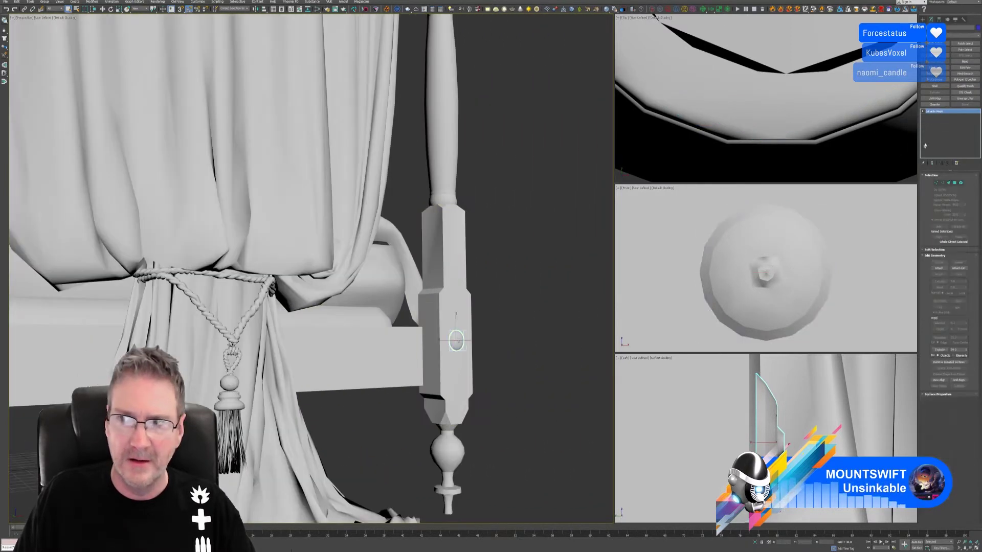
{"action": "right_click", "coordinate": [942, 112]}
{"action": "left_click", "coordinate": [947, 115]}
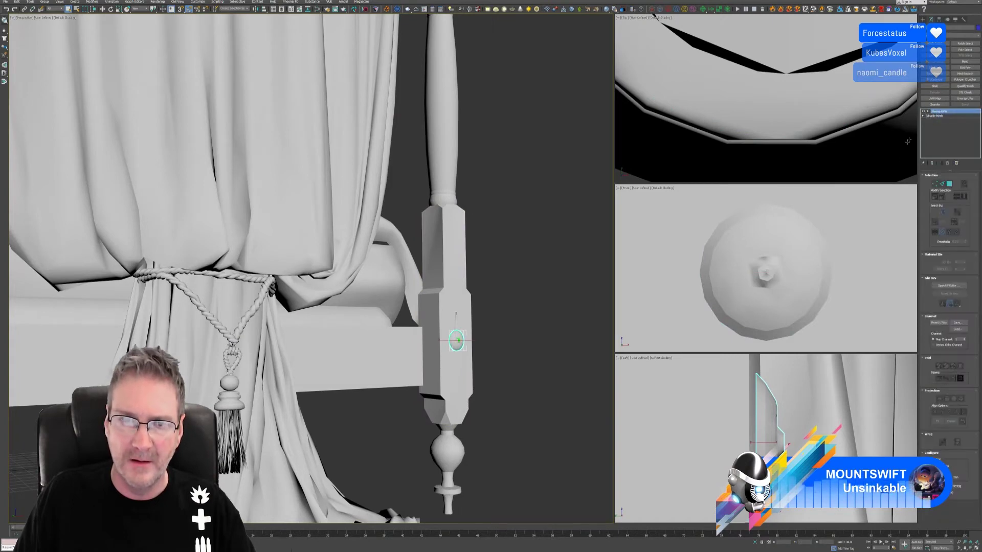
{"action": "left_click", "coordinate": [948, 286]}
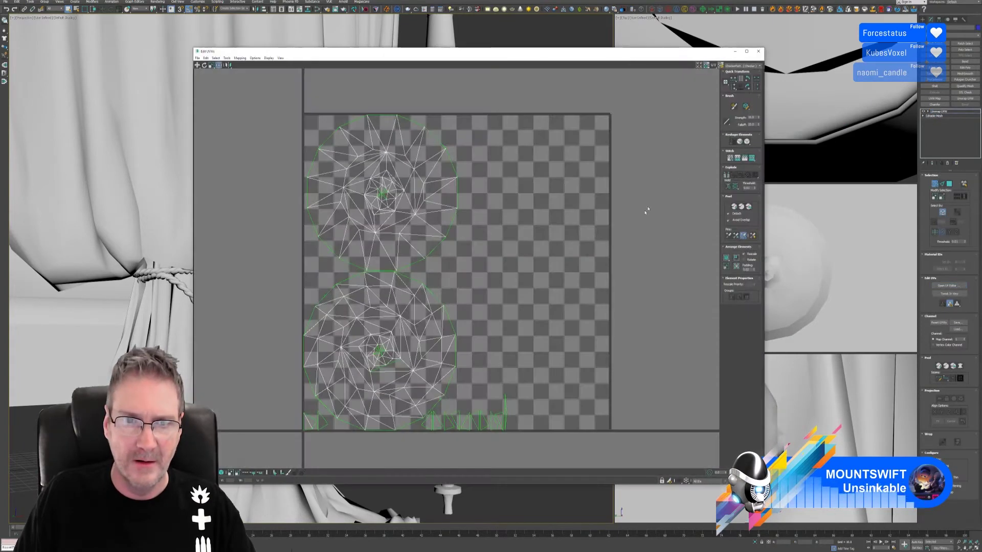
{"action": "left_click", "coordinate": [758, 51]}
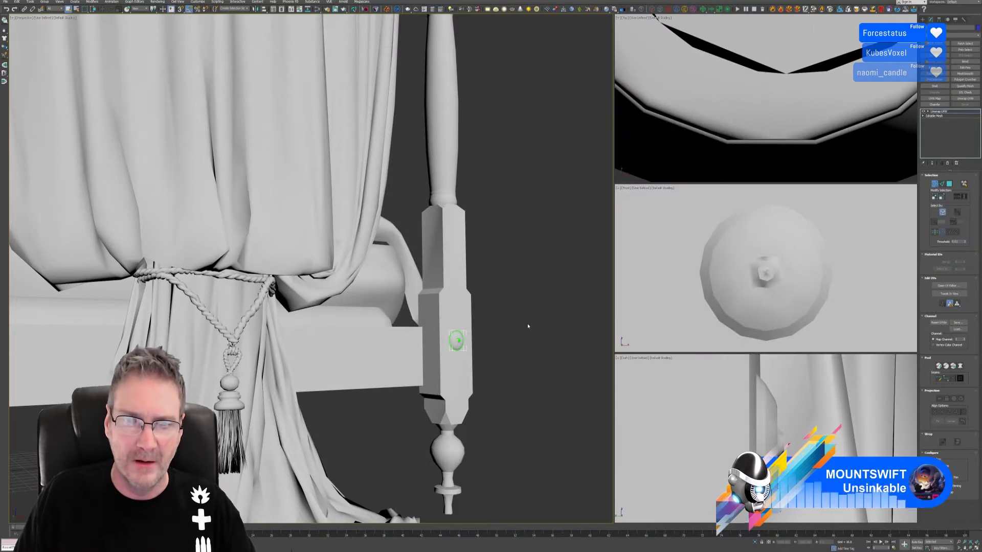
Remove the pasted modifier from this knob, convert the knob to an Editable Poly, and paste the Unwrap UVW modifier again.
{"action": "left_click", "coordinate": [947, 163]}
{"action": "right_click", "coordinate": [943, 116]}
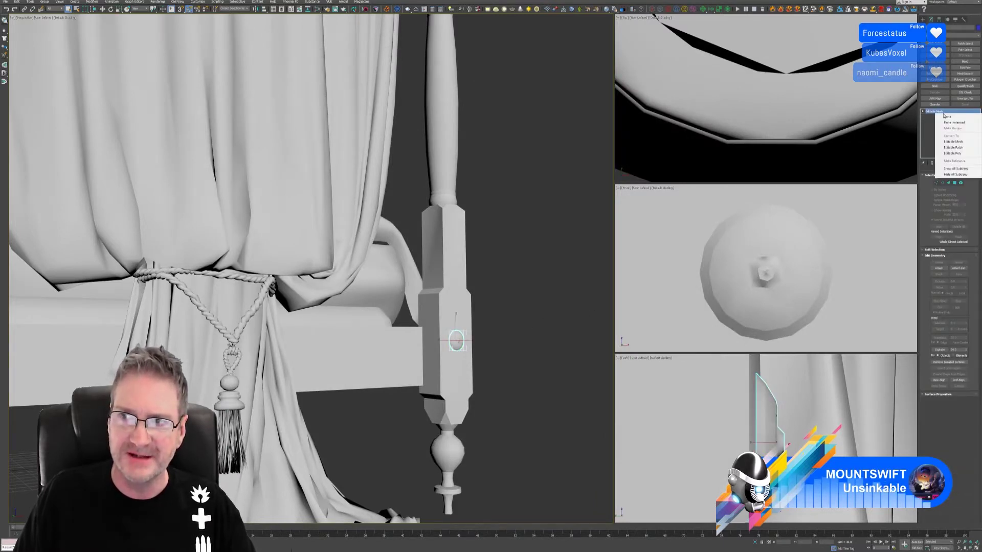
{"action": "left_click", "coordinate": [954, 156]}
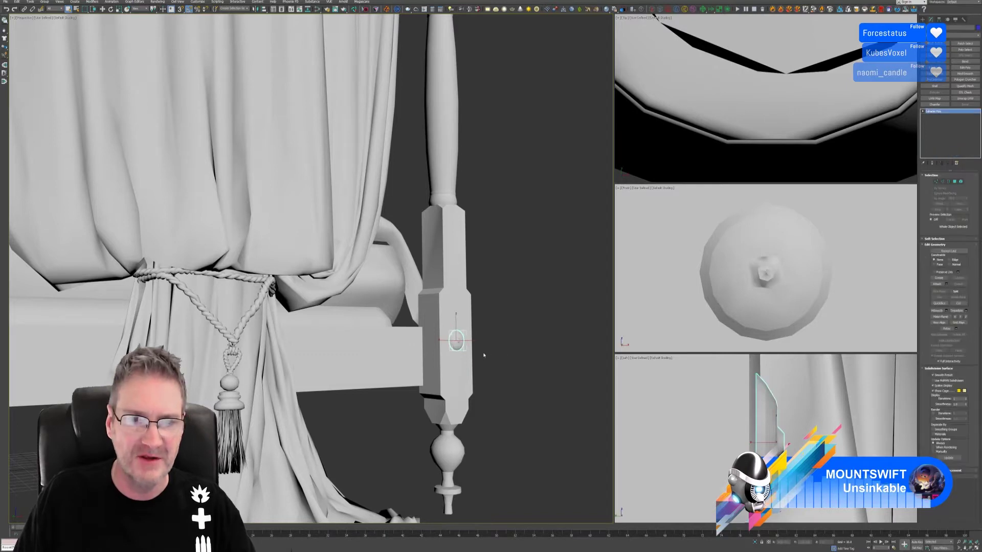
{"action": "right_click", "coordinate": [938, 113]}
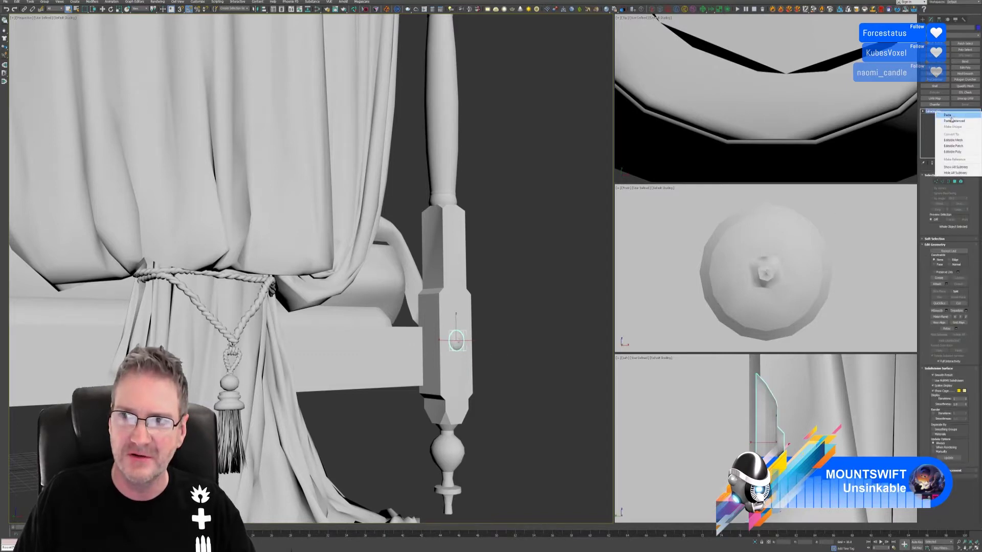
{"action": "left_click", "coordinate": [948, 139]}
Convert the round knob on the nearer headboard bedpost to an Editable Poly and paste the copied Unwrap UVW modifier onto it.
{"action": "scroll", "coordinate": [520, 306], "scroll_direction": "down", "scroll_amount": 5}
{"action": "middle_click_drag", "start_coordinate": [499, 320], "coordinate": [118, 310], "text": "alt"}
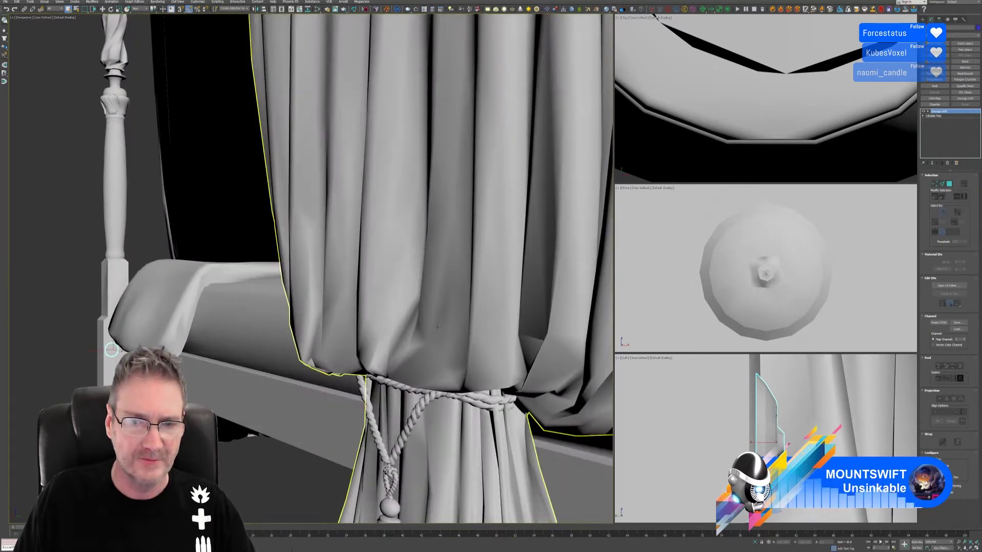
{"action": "middle_click_drag", "start_coordinate": [358, 297], "coordinate": [302, 286], "text": "alt"}
{"action": "middle_click_drag", "start_coordinate": [301, 286], "coordinate": [230, 251]}
{"action": "left_click", "coordinate": [390, 378]}
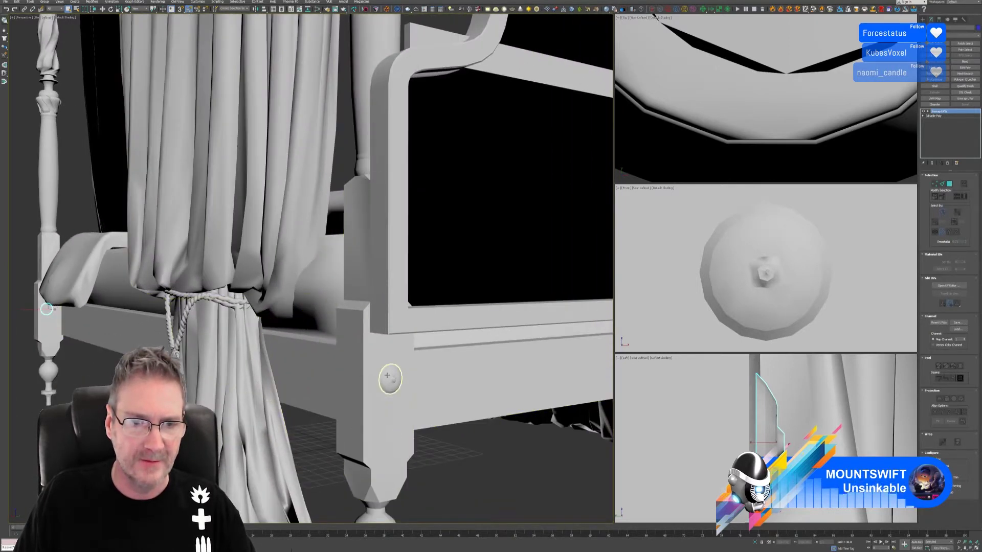
{"action": "right_click", "coordinate": [942, 113]}
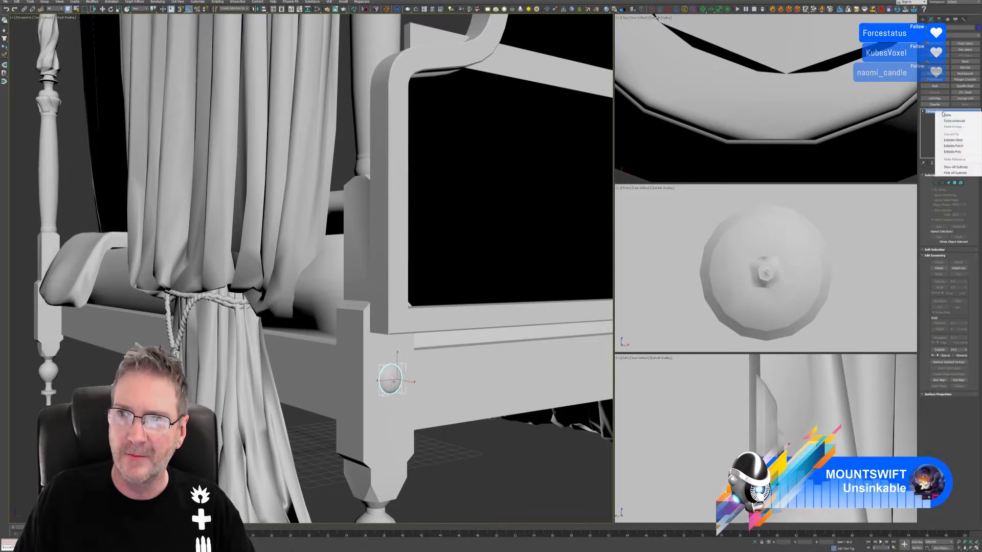
{"action": "left_click", "coordinate": [962, 152]}
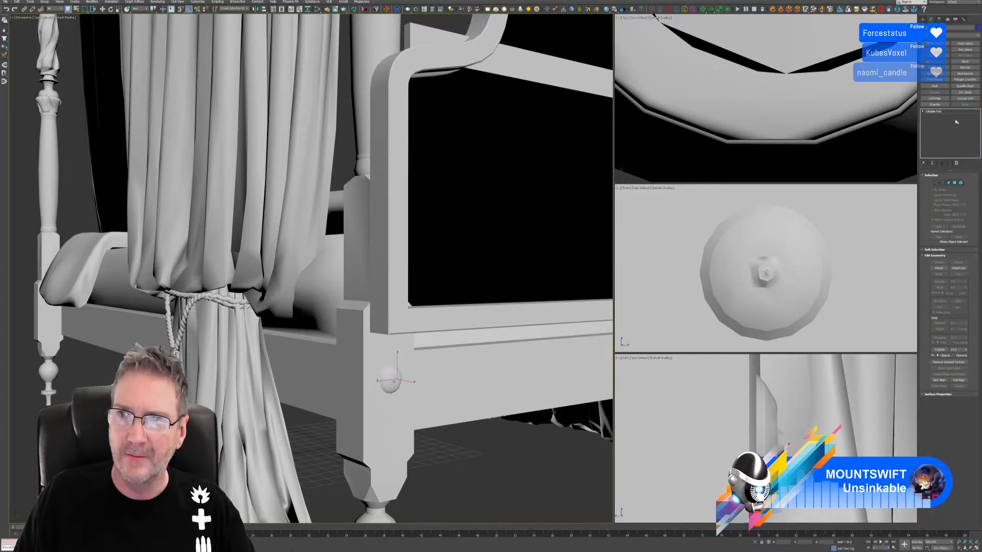
{"action": "right_click", "coordinate": [937, 111]}
{"action": "left_click", "coordinate": [947, 116]}
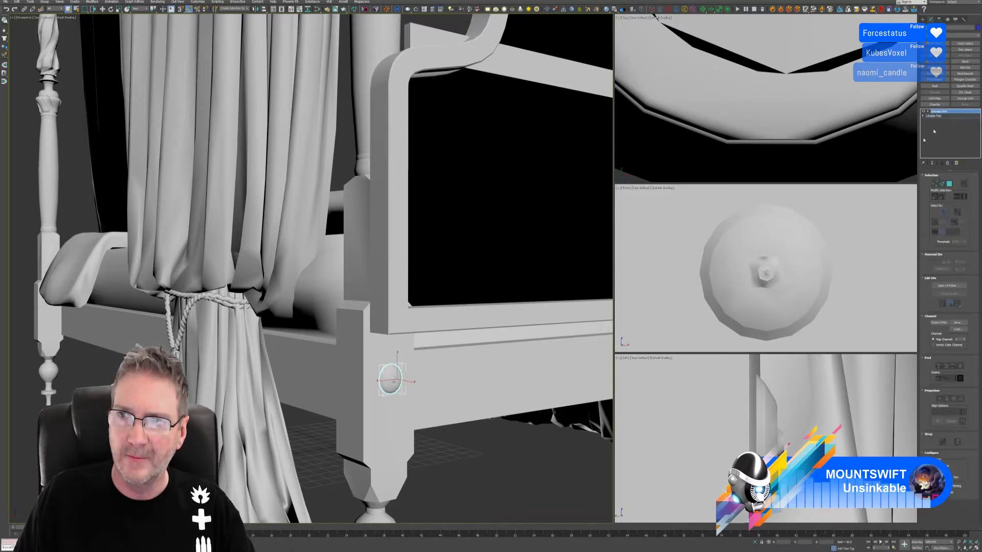
Convert the knob on the opposite headboard bedpost to an Editable Poly and paste the copied Unwrap UVW modifier onto it.
{"action": "middle_click_drag", "start_coordinate": [478, 295], "coordinate": [216, 293], "text": "alt"}
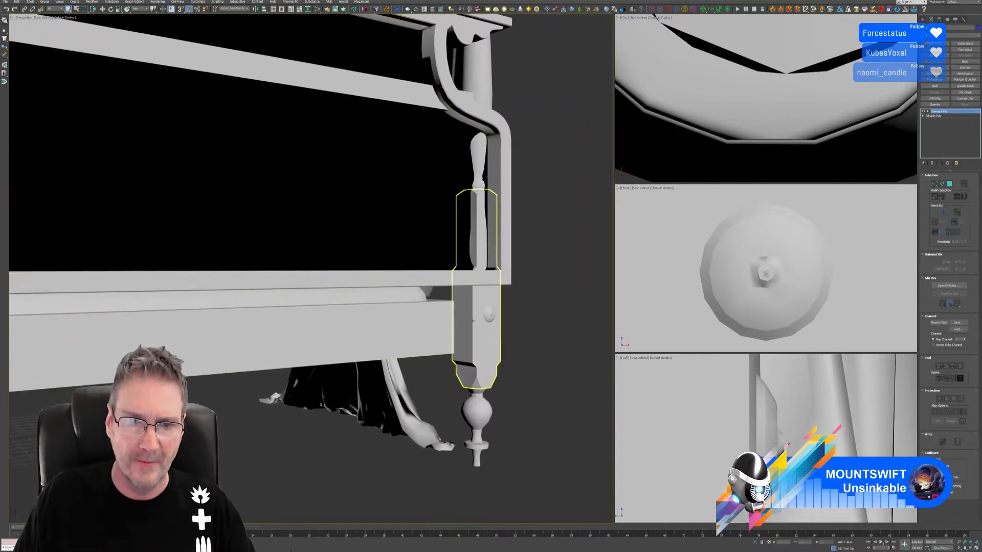
{"action": "left_click", "coordinate": [488, 314]}
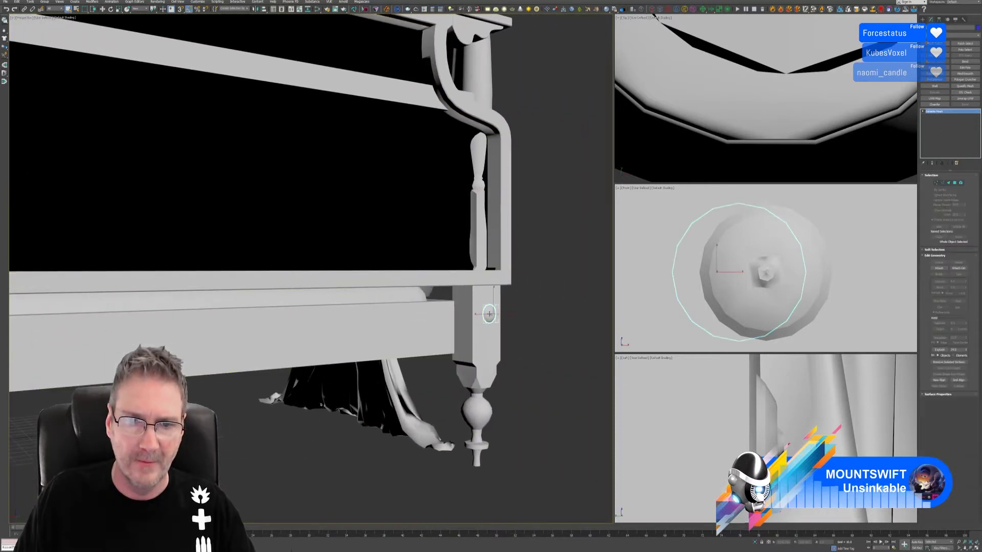
{"action": "right_click", "coordinate": [950, 114]}
{"action": "left_click", "coordinate": [961, 152]}
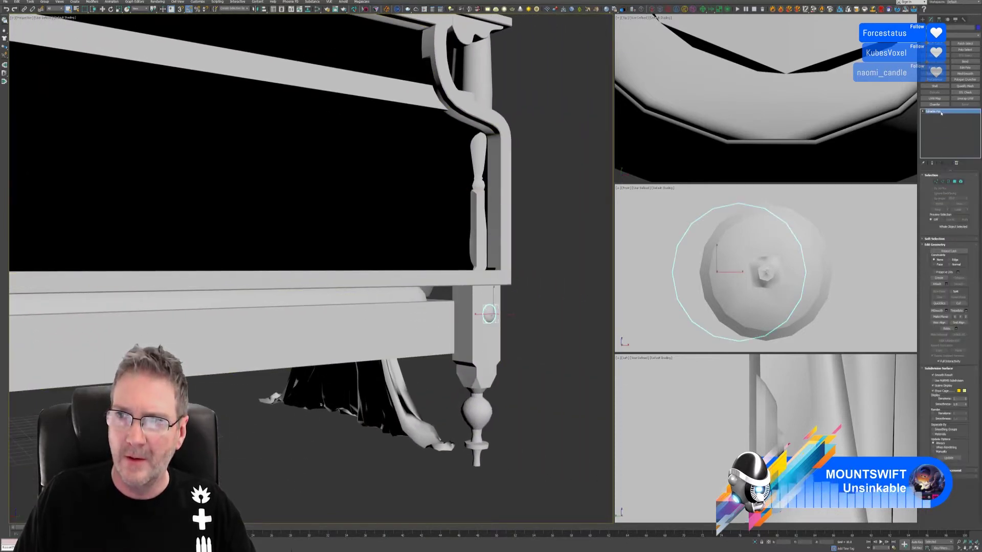
{"action": "right_click", "coordinate": [941, 113]}
{"action": "left_click", "coordinate": [945, 117]}
Apply a Cylindrical UVW Map to the smooth turned shaft of the near foot bedpost, aligned to the X axis and fitted to the shaft.
{"action": "scroll", "coordinate": [466, 307], "scroll_direction": "down", "scroll_amount": 5}
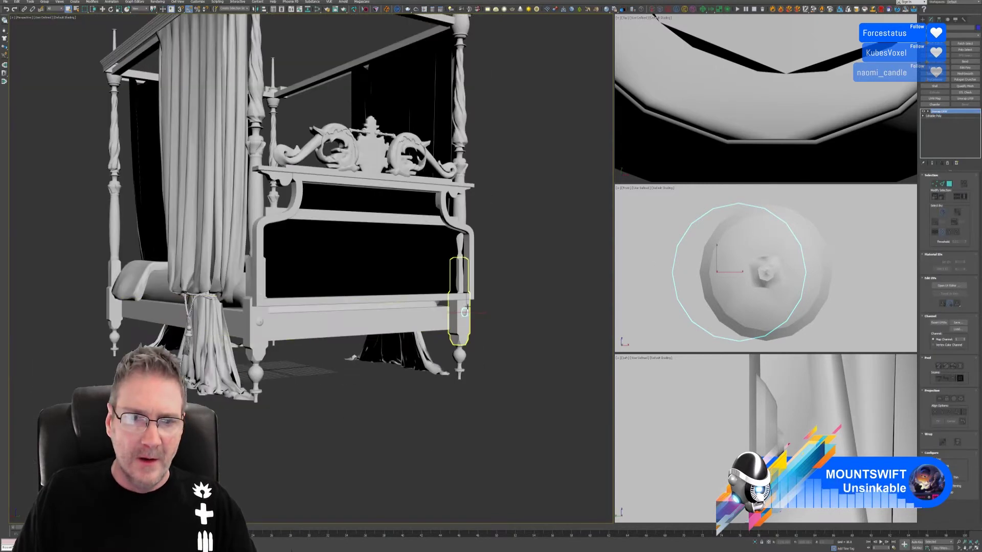
{"action": "middle_click_drag", "start_coordinate": [467, 306], "coordinate": [318, 334], "text": "alt"}
{"action": "left_click", "coordinate": [318, 334]}
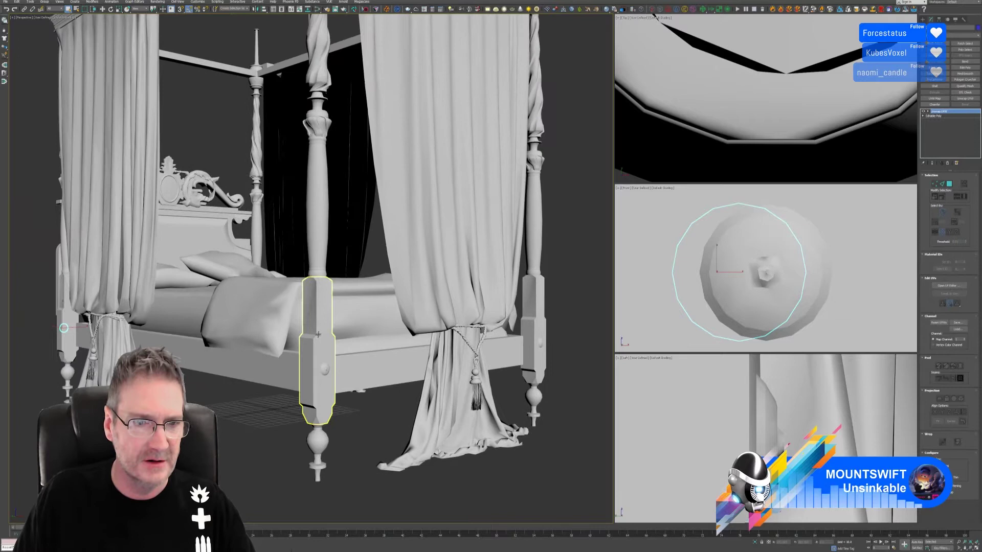
{"action": "left_click", "coordinate": [322, 274]}
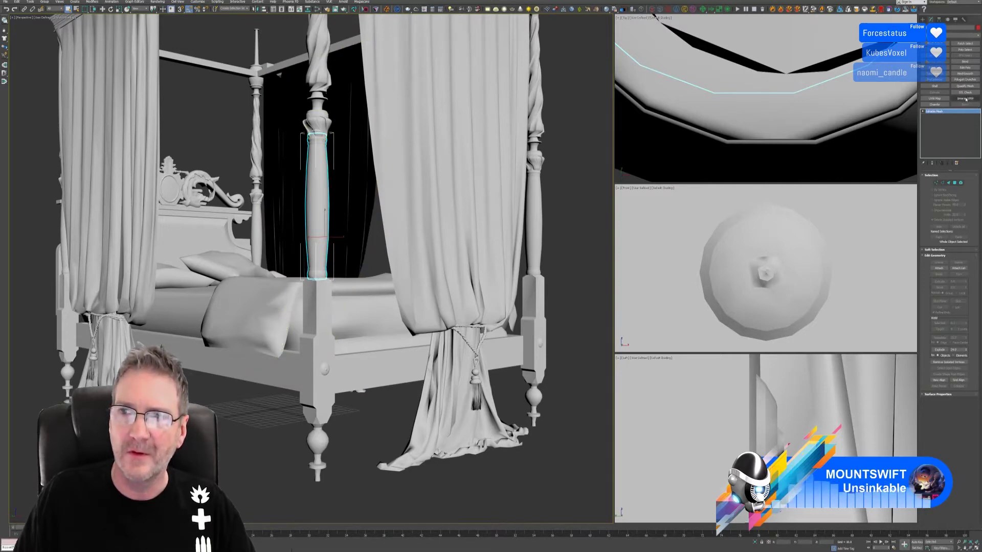
{"action": "middle_click_drag", "start_coordinate": [358, 195], "coordinate": [896, 191], "text": "alt"}
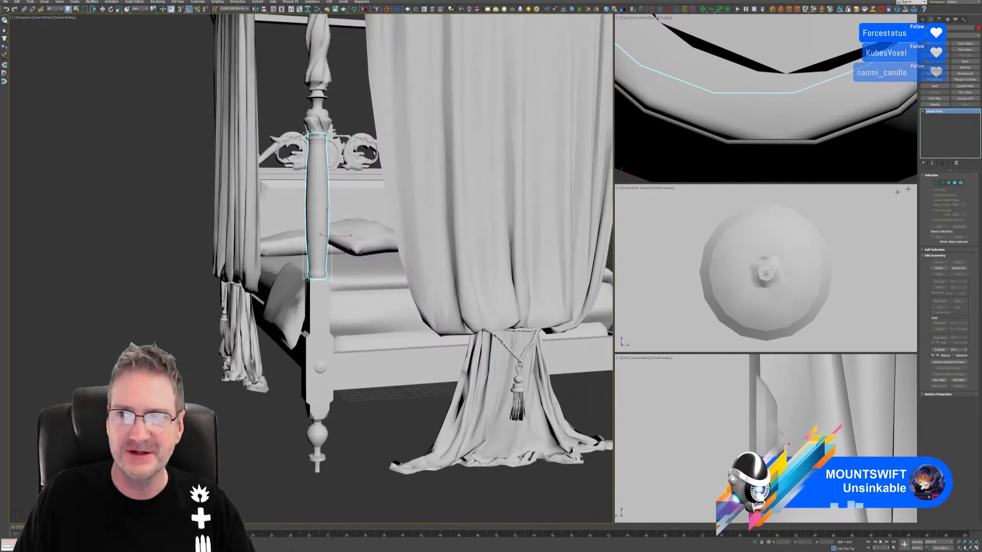
{"action": "left_click", "coordinate": [934, 98]}
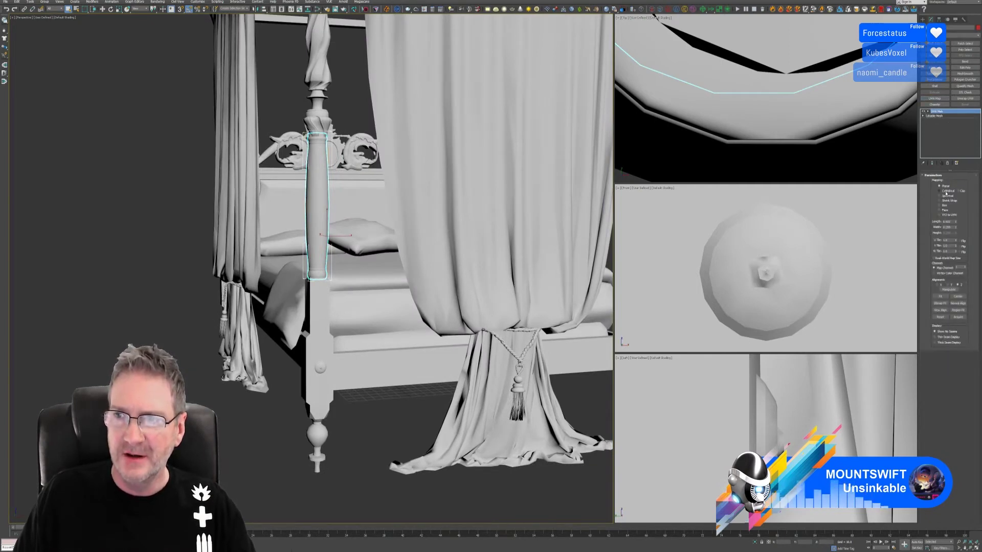
{"action": "left_click", "coordinate": [941, 297]}
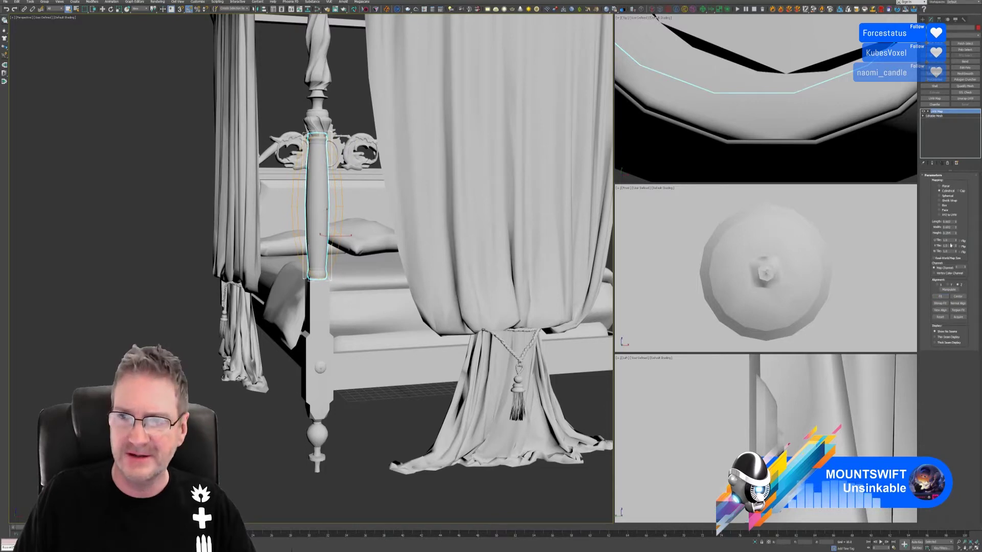
{"action": "left_click", "coordinate": [941, 297]}
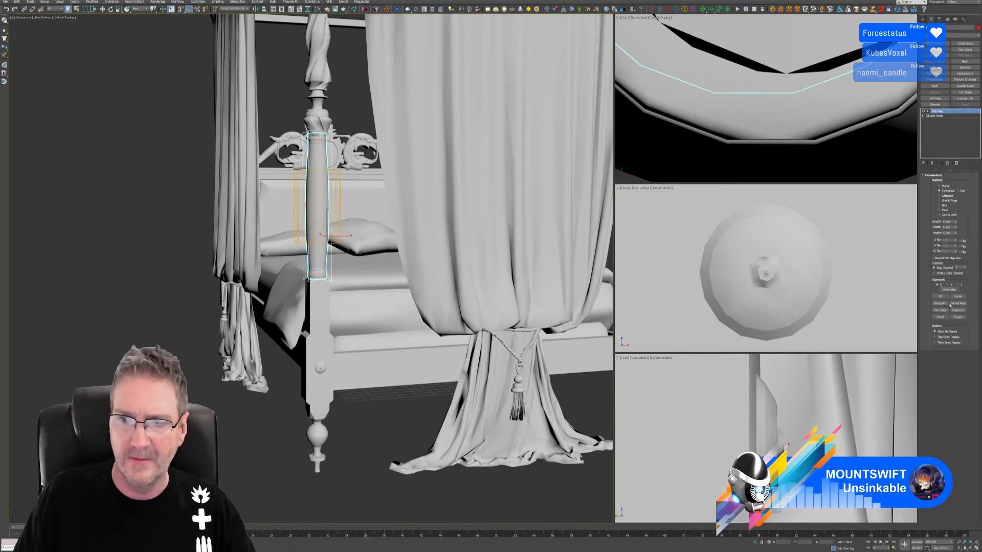
{"action": "middle_click_drag", "start_coordinate": [430, 286], "coordinate": [414, 263], "text": "alt"}
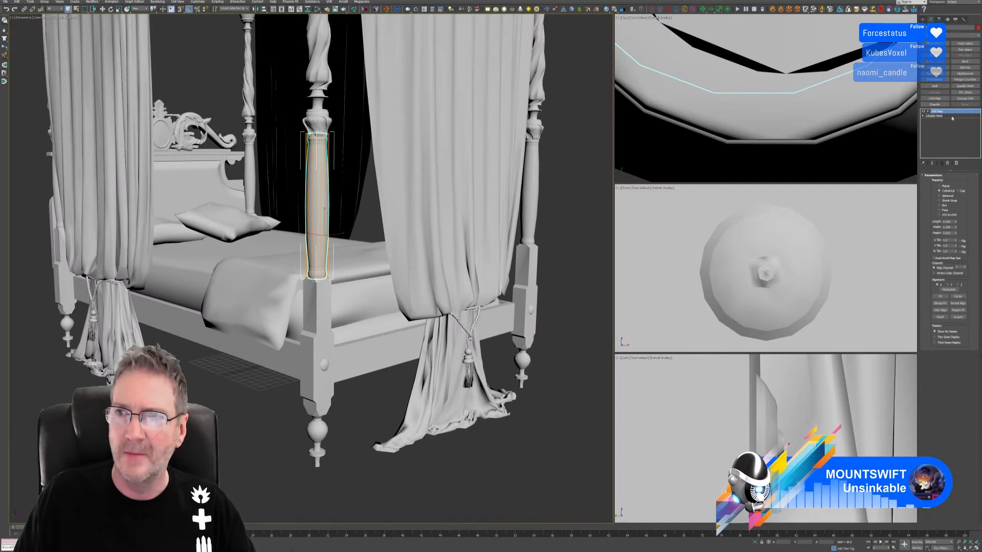
Add an Unwrap UVW modifier above the shaft's UVW Map and check the cylindrical layout in the UV editor.
{"action": "left_click", "coordinate": [965, 98]}
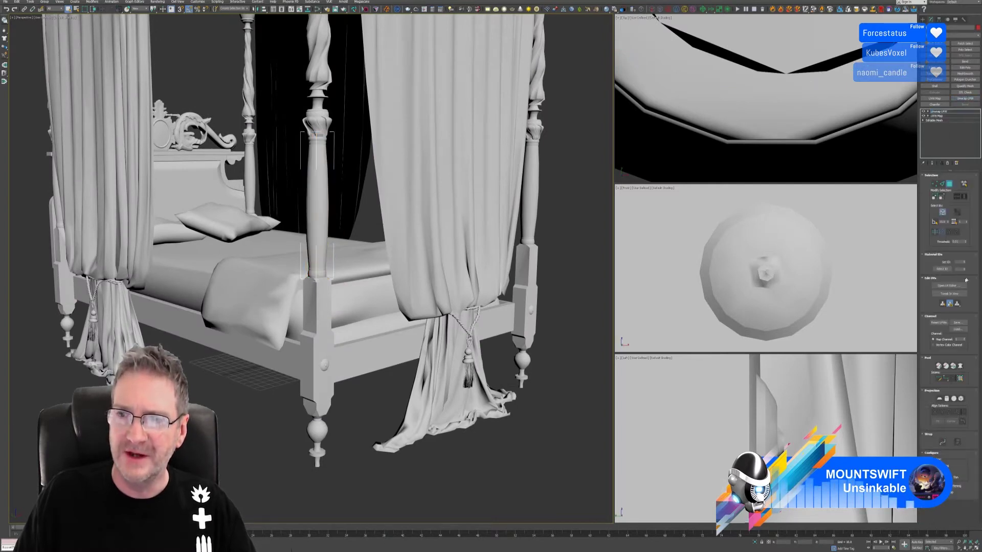
{"action": "left_click", "coordinate": [949, 286]}
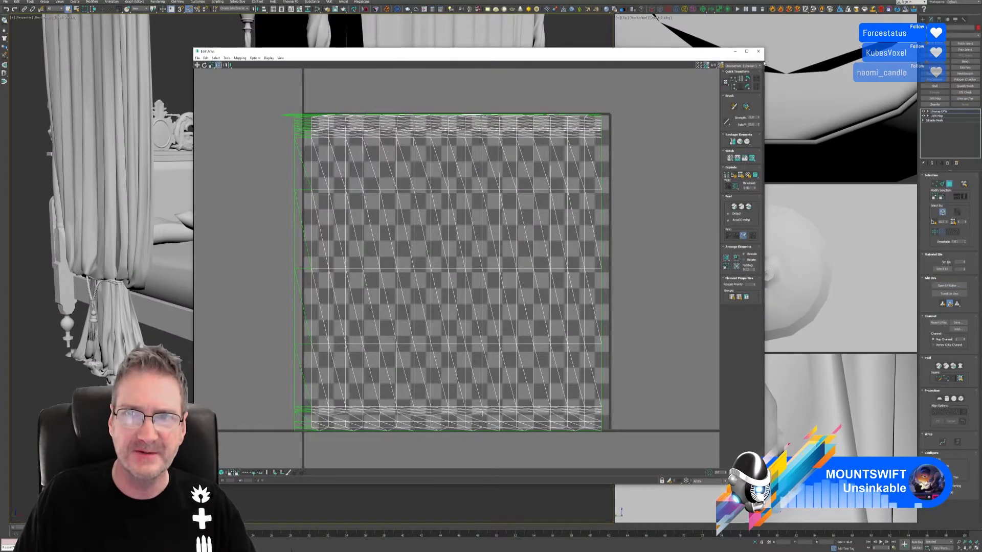
{"action": "left_click", "coordinate": [758, 51]}
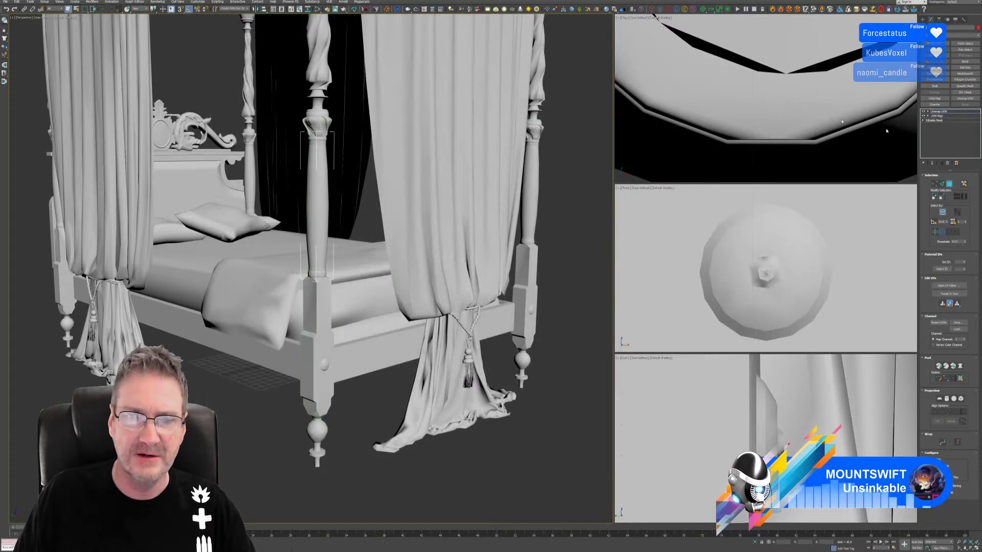
Copy the near foot-post shaft's Unwrap UVW modifier, convert the opposite foot-post shaft to an Editable Poly, and paste the modifier onto it.
{"action": "right_click", "coordinate": [933, 111]}
{"action": "left_click", "coordinate": [928, 136]}
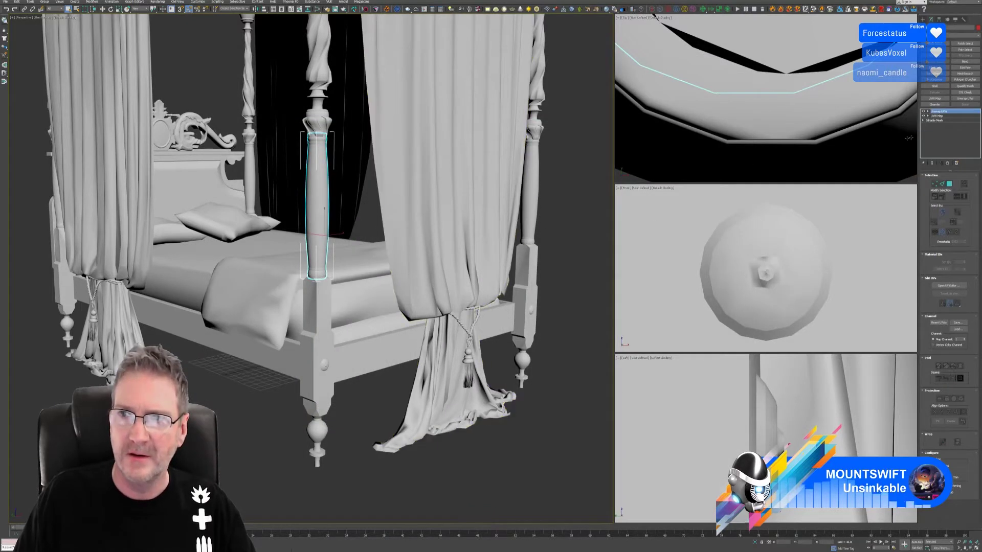
{"action": "left_click", "coordinate": [536, 195]}
{"action": "right_click", "coordinate": [933, 112]}
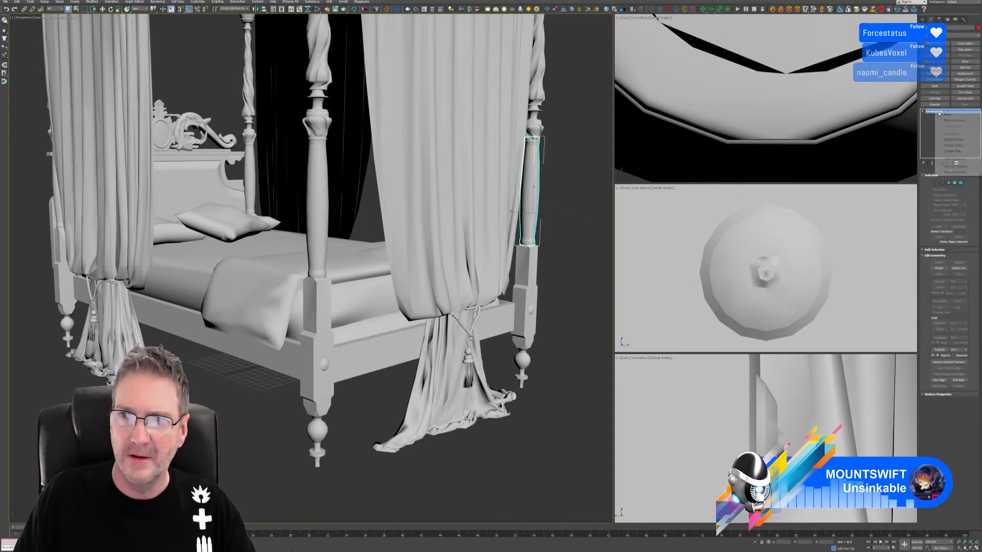
{"action": "left_click", "coordinate": [952, 151]}
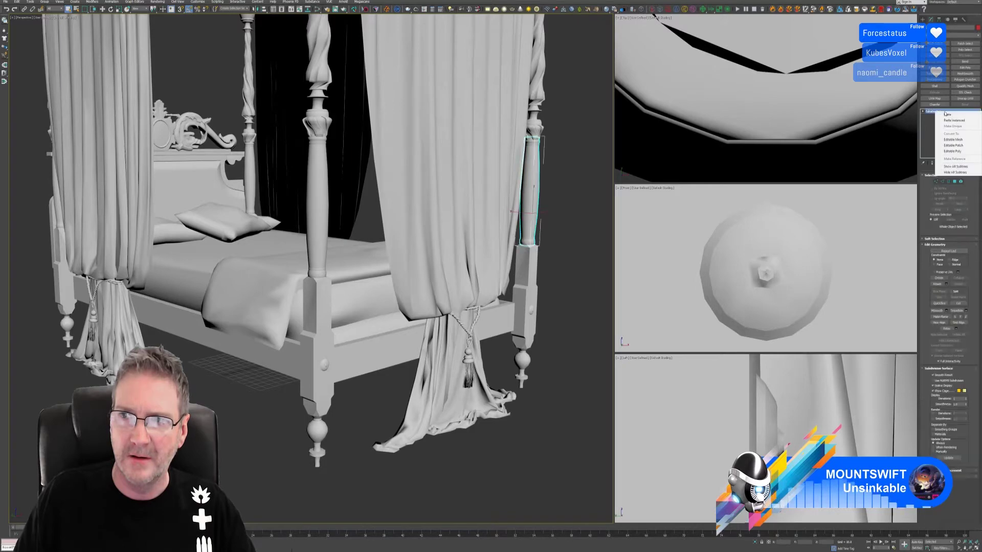
{"action": "left_click", "coordinate": [947, 116]}
Convert the smooth shaft of the headboard bedpost beside the curtain to an Editable Poly and paste the copied Unwrap UVW modifier onto it.
{"action": "middle_click_drag", "start_coordinate": [555, 267], "coordinate": [425, 246], "text": "alt"}
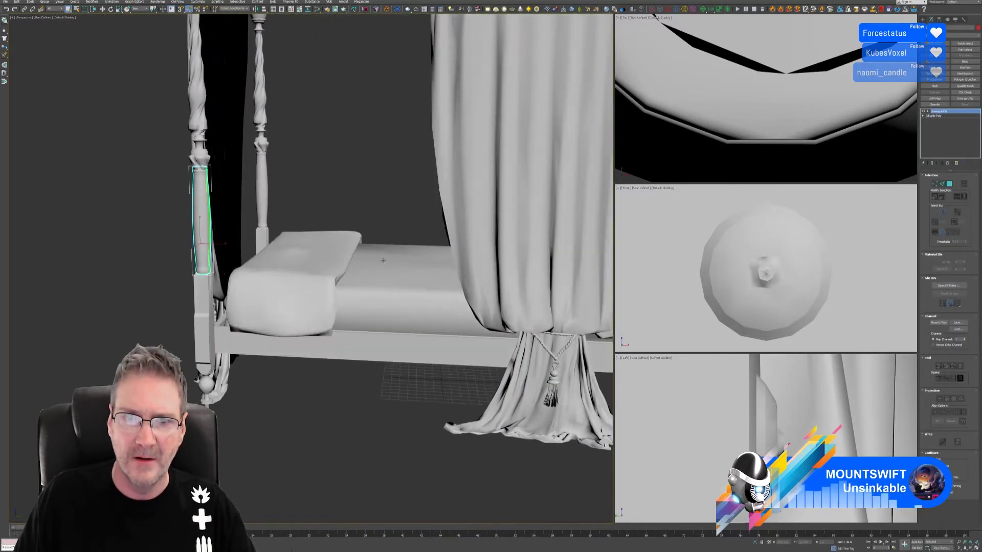
{"action": "scroll", "coordinate": [433, 239], "scroll_direction": "up", "scroll_amount": 5}
{"action": "left_click", "coordinate": [432, 239]}
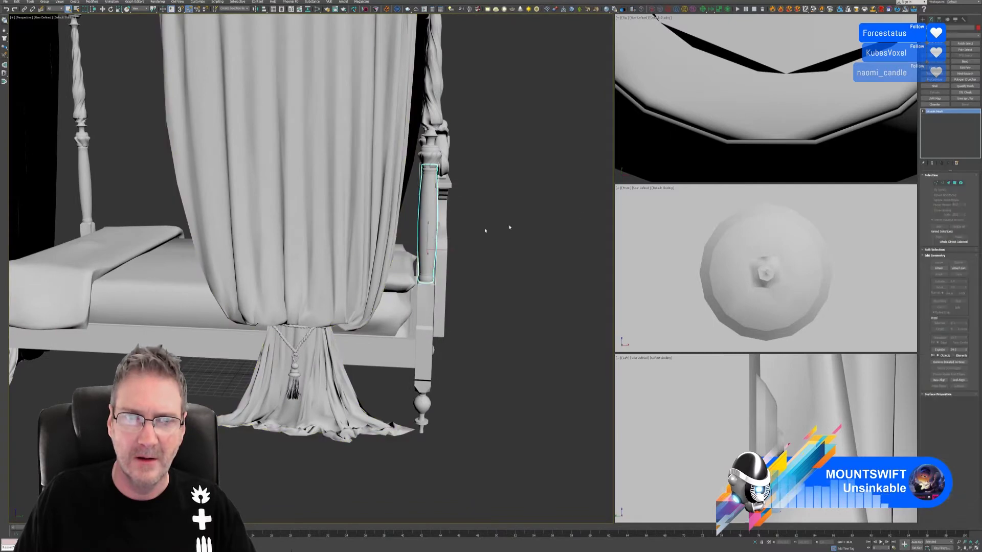
{"action": "right_click", "coordinate": [942, 112]}
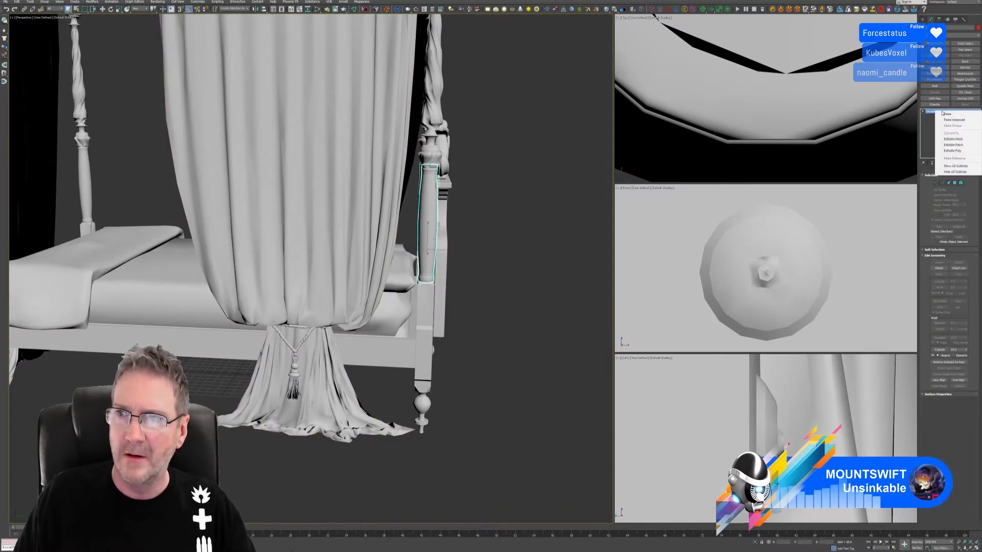
{"action": "left_click", "coordinate": [958, 150]}
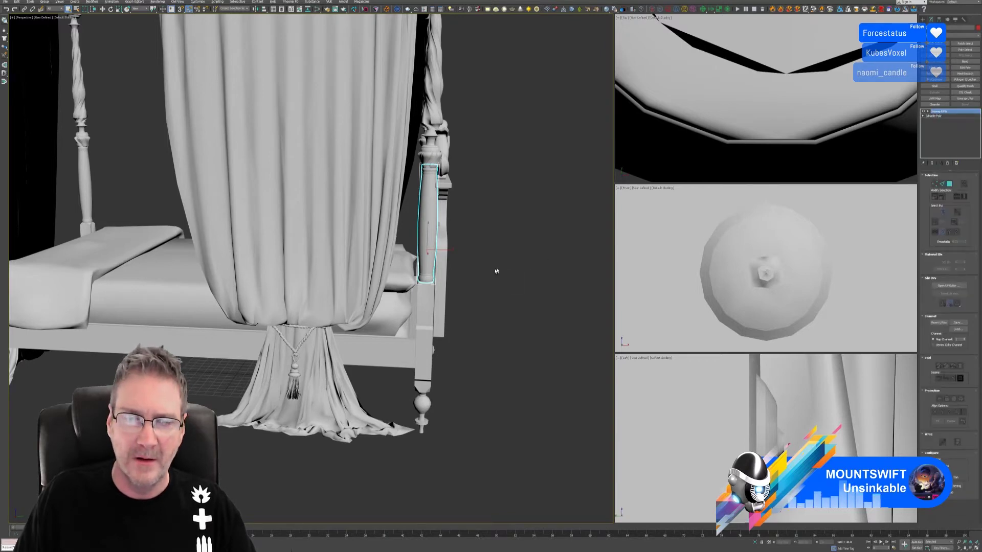
Convert the remaining headboard bedpost's smooth shaft to an Editable Poly and paste the copied Unwrap UVW modifier onto it.
{"action": "middle_click_drag", "start_coordinate": [496, 271], "coordinate": [375, 211], "text": "alt"}
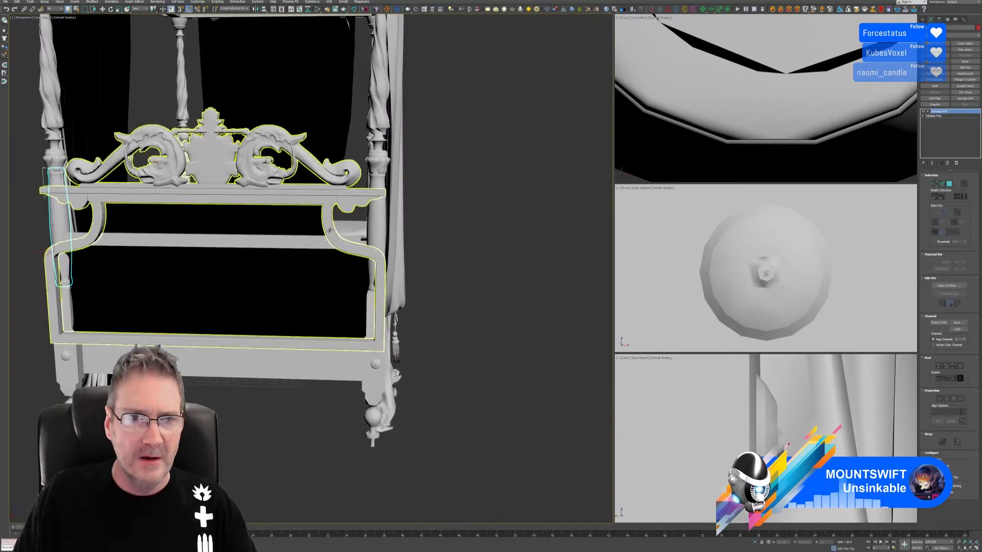
{"action": "left_click", "coordinate": [375, 211]}
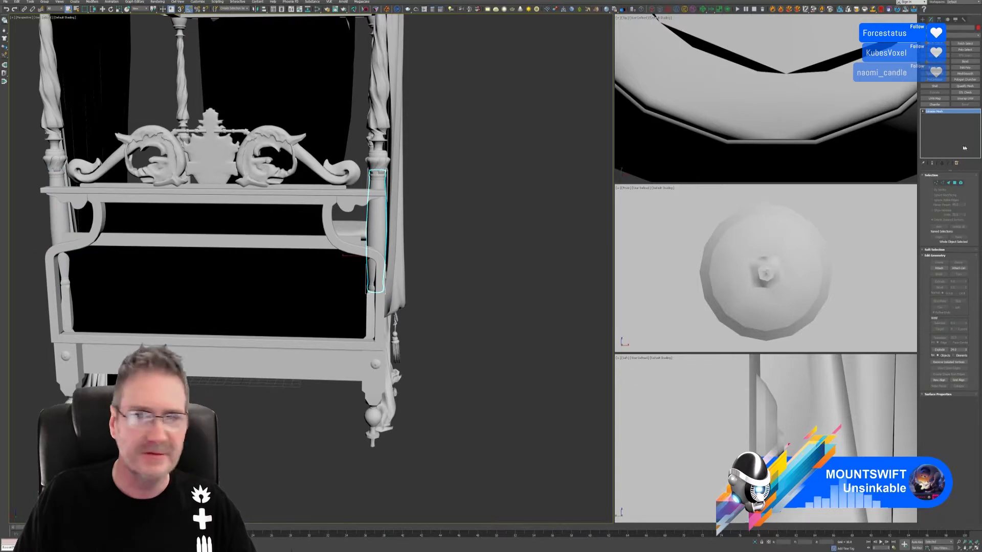
{"action": "right_click", "coordinate": [941, 116]}
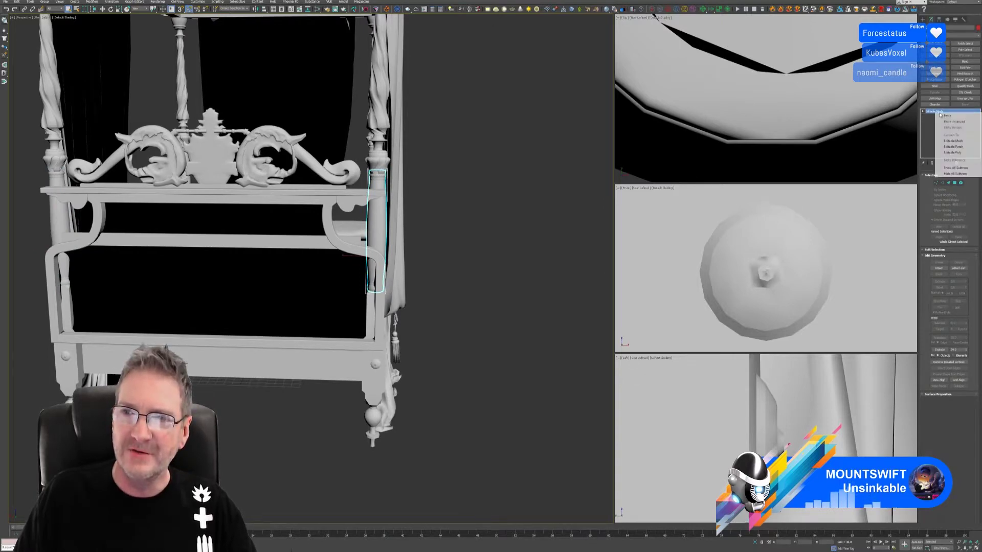
{"action": "left_click", "coordinate": [957, 153]}
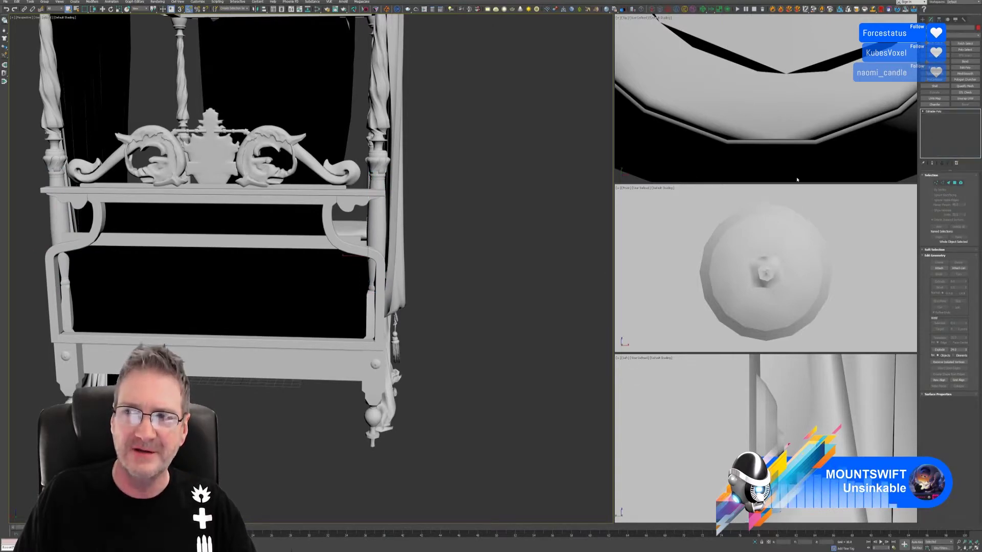
{"action": "right_click", "coordinate": [940, 111]}
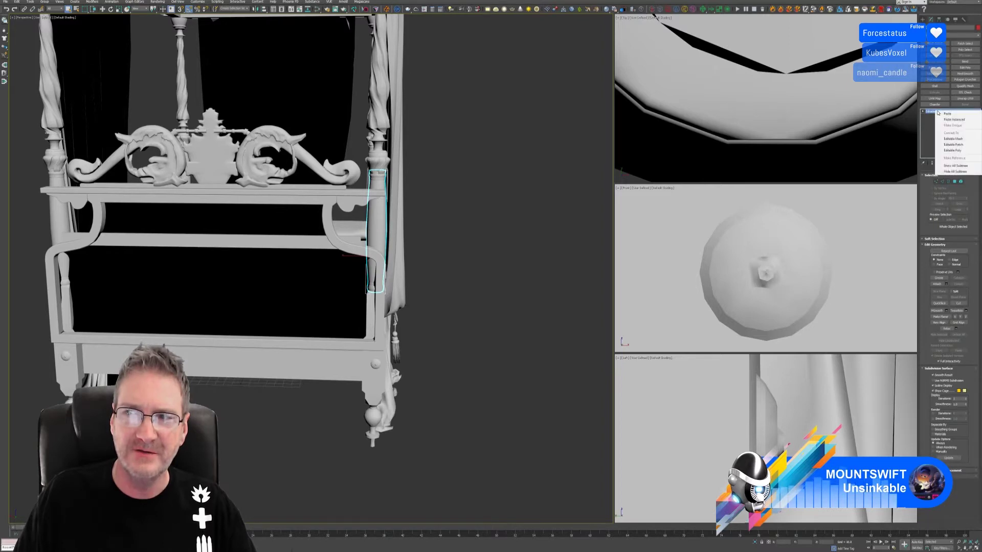
{"action": "left_click", "coordinate": [945, 114]}
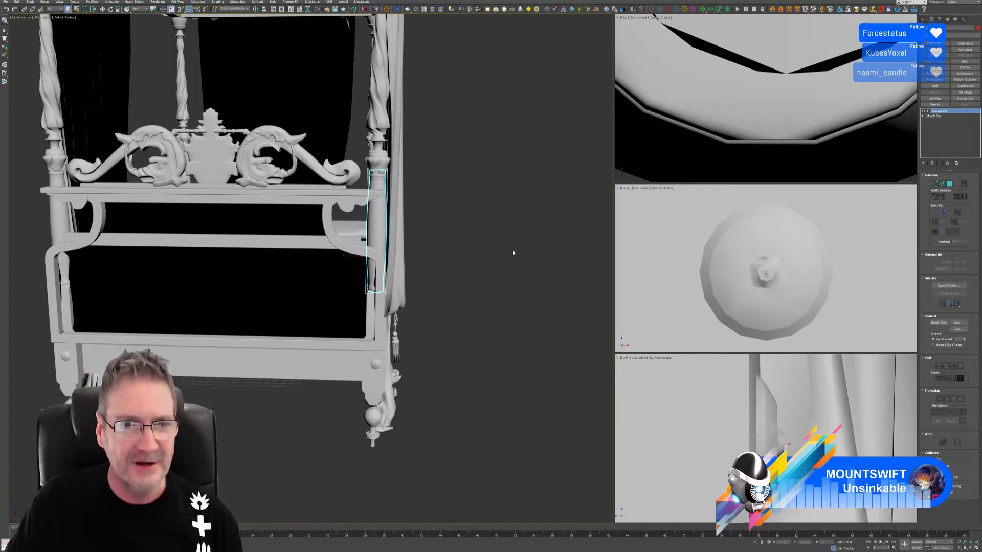
Convert the carved vase-shaped collar above the near foot-post shaft to an Editable Poly.
{"action": "scroll", "coordinate": [481, 269], "scroll_direction": "down", "scroll_amount": 5}
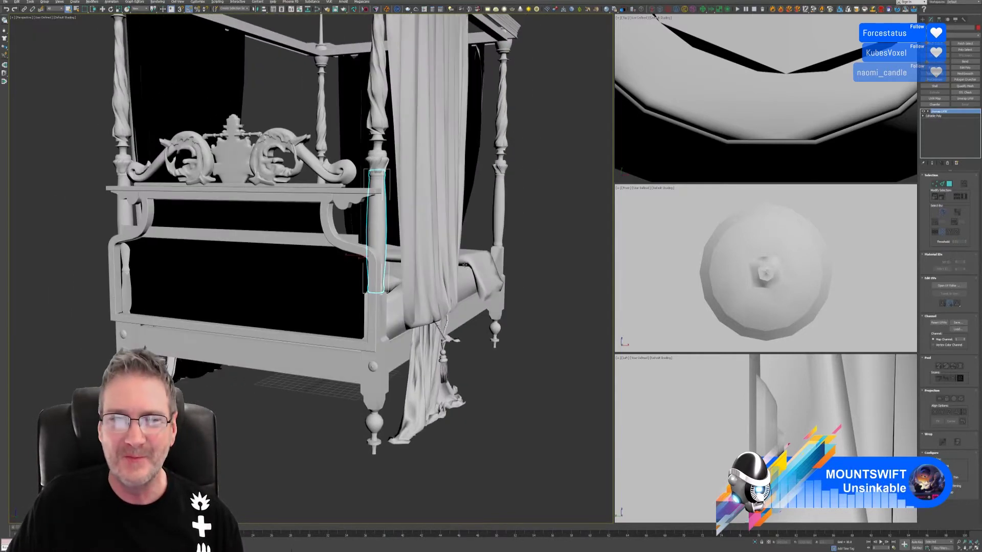
{"action": "middle_click_drag", "start_coordinate": [534, 270], "coordinate": [482, 265]}
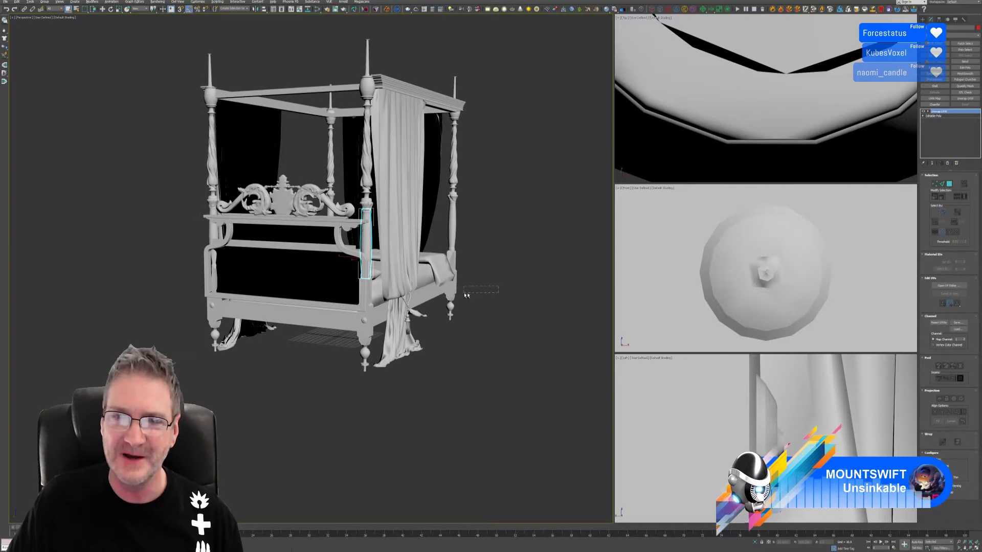
{"action": "scroll", "coordinate": [460, 284], "scroll_direction": "up", "scroll_amount": 5}
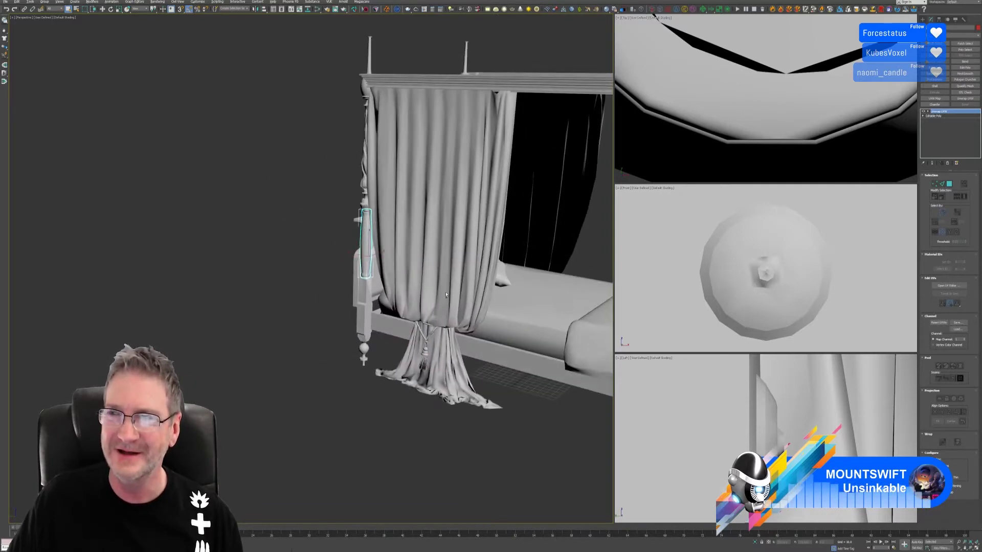
{"action": "left_click", "coordinate": [456, 283]}
{"action": "scroll", "coordinate": [252, 254], "scroll_direction": "down", "scroll_amount": 5}
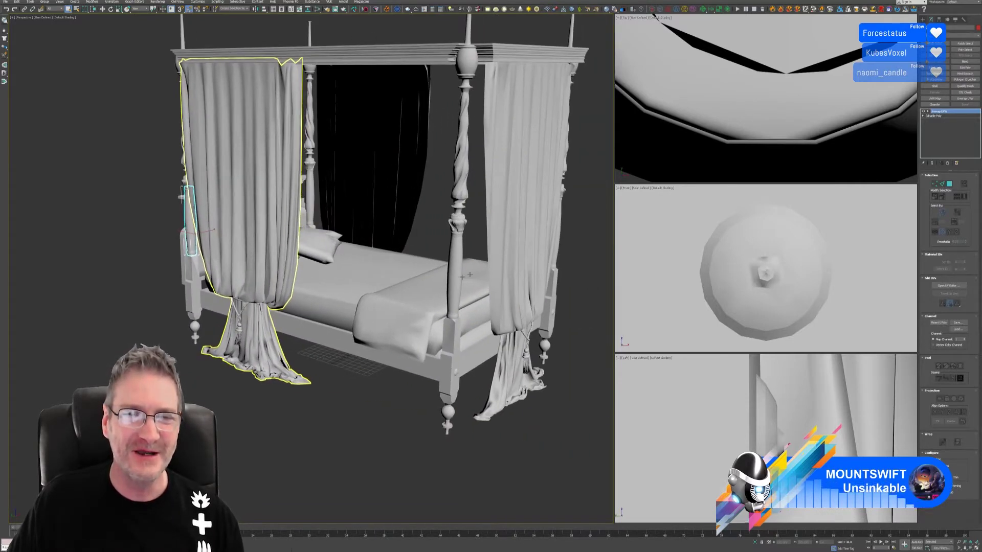
{"action": "left_click", "coordinate": [532, 240]}
{"action": "left_click", "coordinate": [571, 230]}
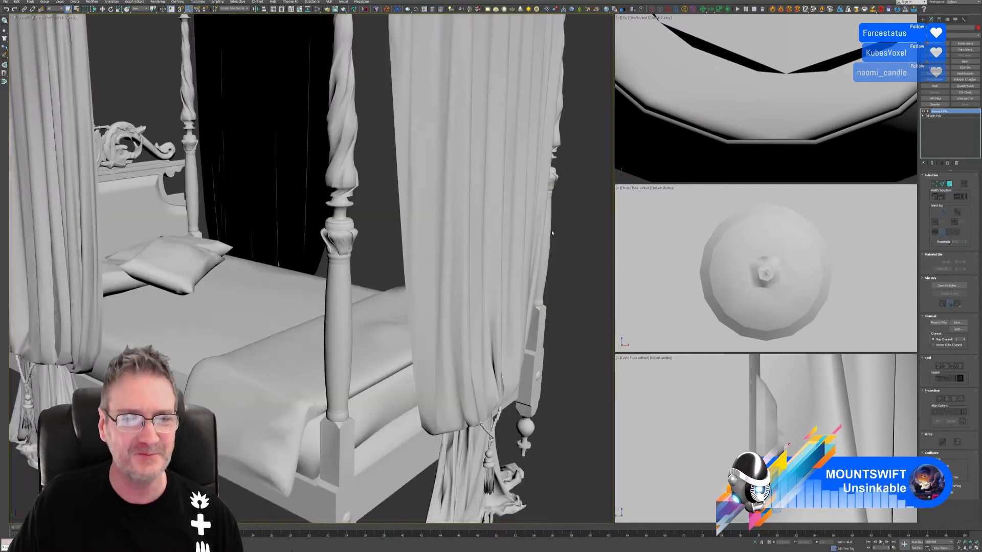
{"action": "scroll", "coordinate": [570, 220], "scroll_direction": "down", "scroll_amount": 6}
{"action": "middle_click_drag", "start_coordinate": [574, 219], "coordinate": [521, 240]}
{"action": "left_click", "coordinate": [404, 256]}
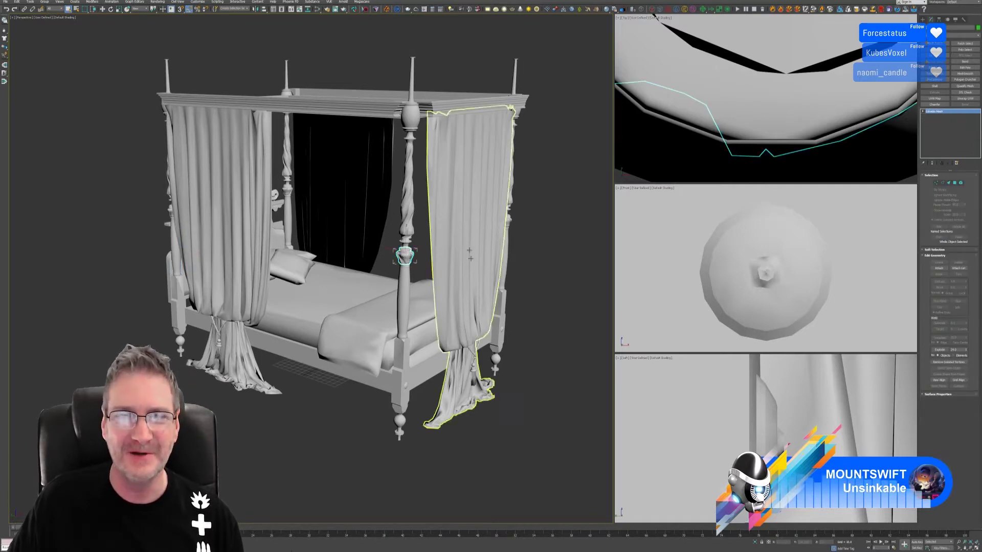
{"action": "middle_click_drag", "start_coordinate": [525, 289], "coordinate": [561, 254]}
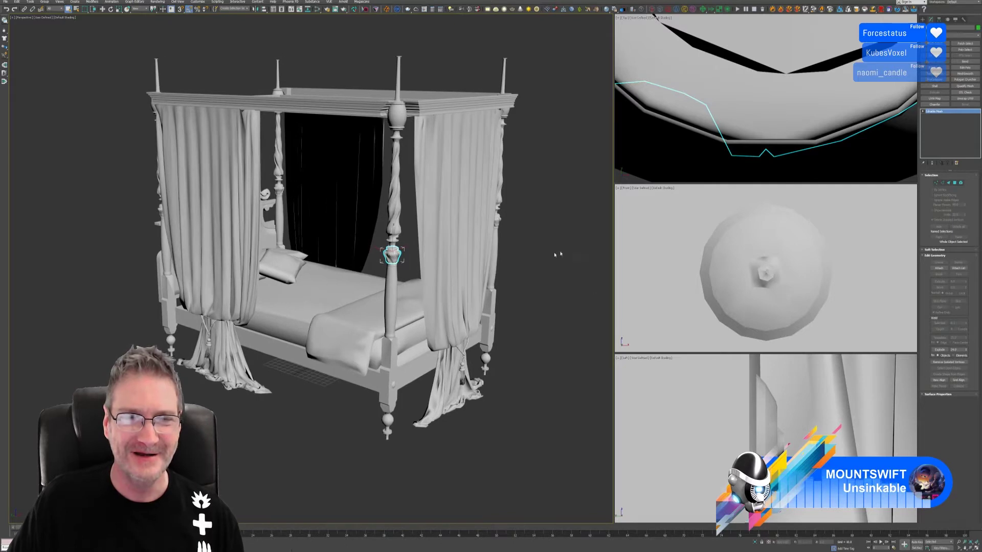
{"action": "right_click", "coordinate": [942, 114]}
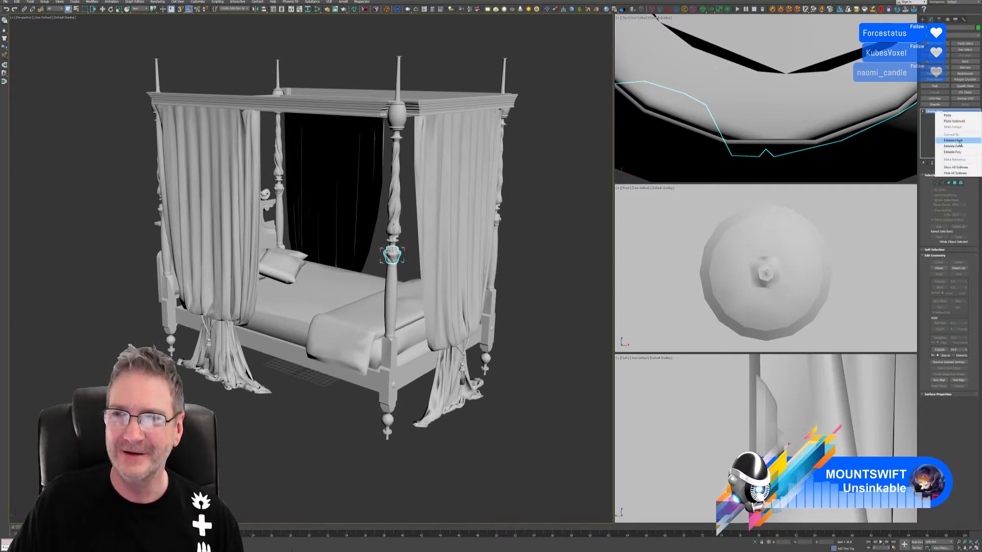
{"action": "left_click", "coordinate": [952, 154]}
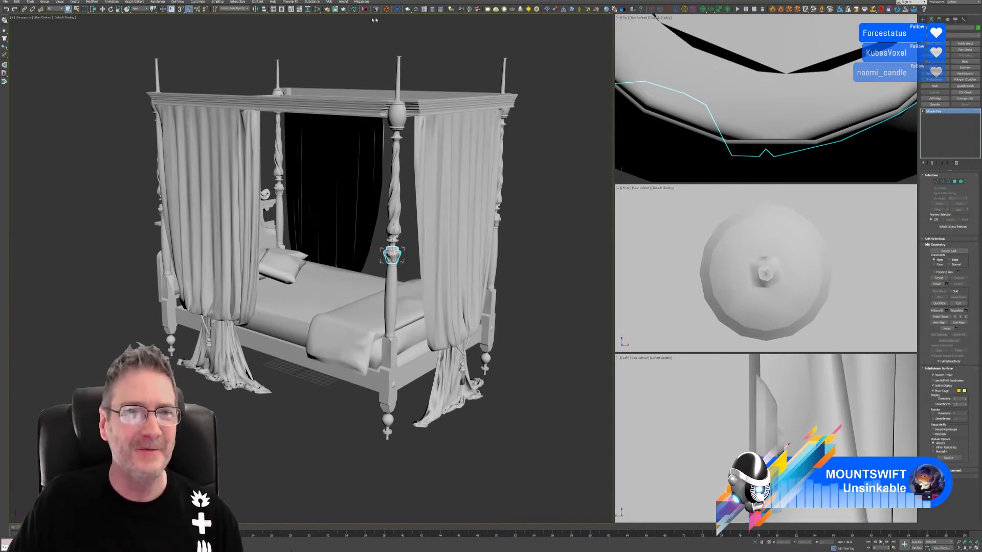
Send the carved vase-shaped collar to RizomUV through the RizomUV Bridge and frame the whole piece.
{"action": "left_click", "coordinate": [354, 11]}
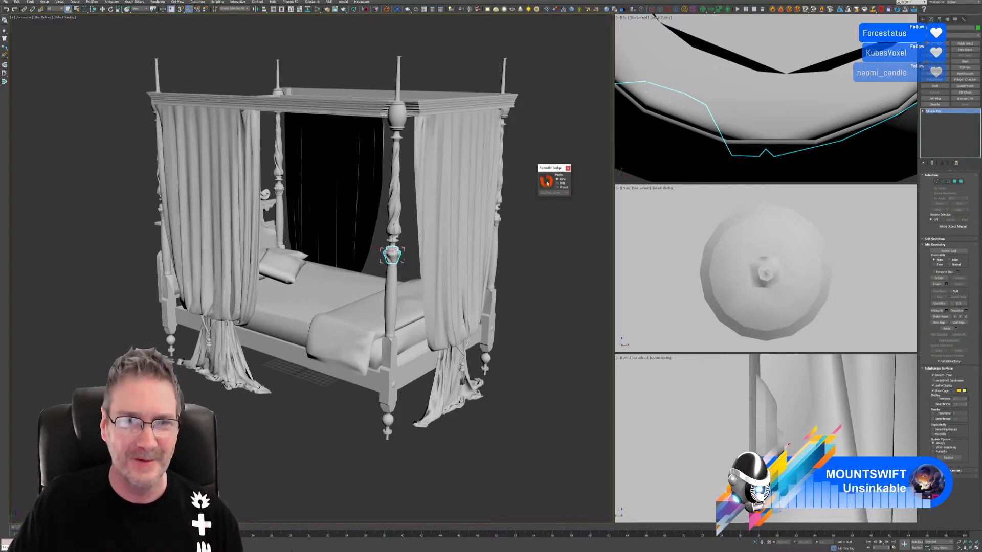
{"action": "left_click", "coordinate": [546, 182]}
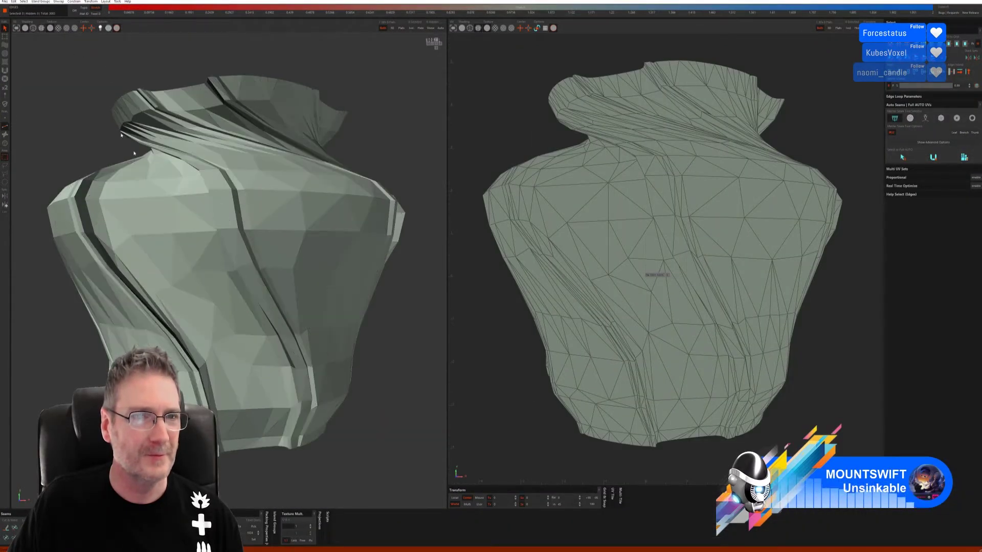
{"action": "scroll", "coordinate": [196, 250], "scroll_direction": "down", "scroll_amount": 5}
{"action": "scroll", "coordinate": [196, 250], "scroll_direction": "down", "scroll_amount": 3}
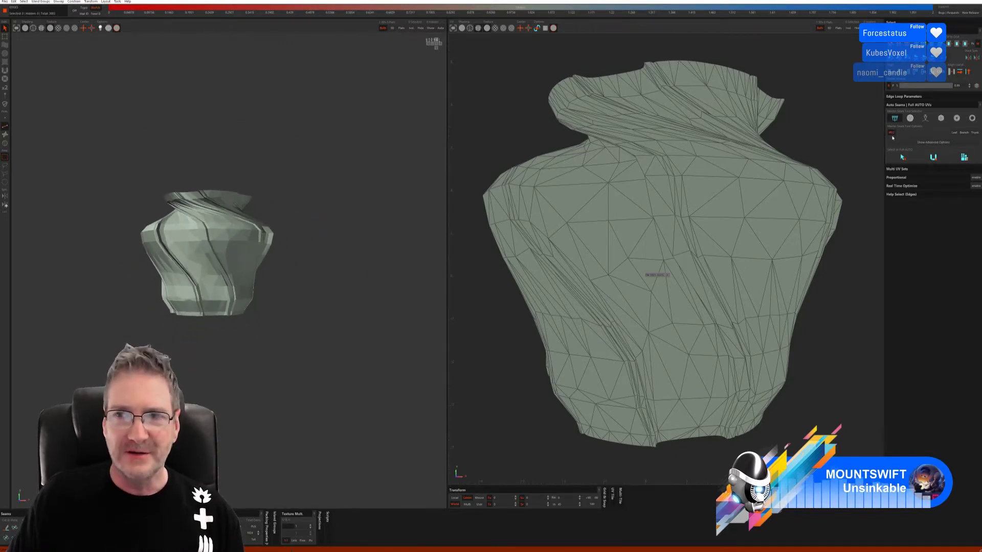
Try automatic seam selection on the carved collar with several methods, including Sharp Edges, undoing each selection.
{"action": "left_click", "coordinate": [910, 118]}
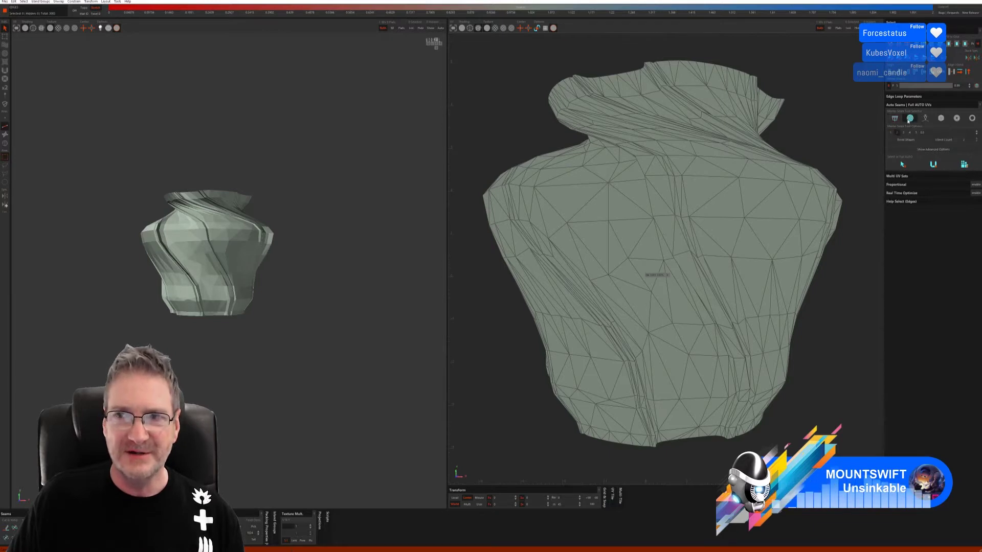
{"action": "left_click", "coordinate": [901, 164]}
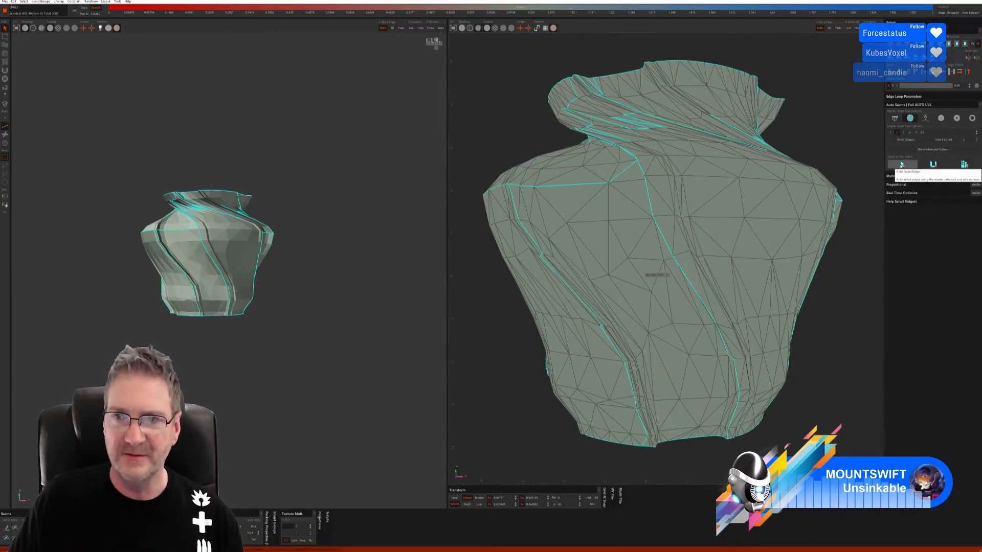
{"action": "key", "text": "ctrl+z"}
{"action": "left_click", "coordinate": [925, 118]}
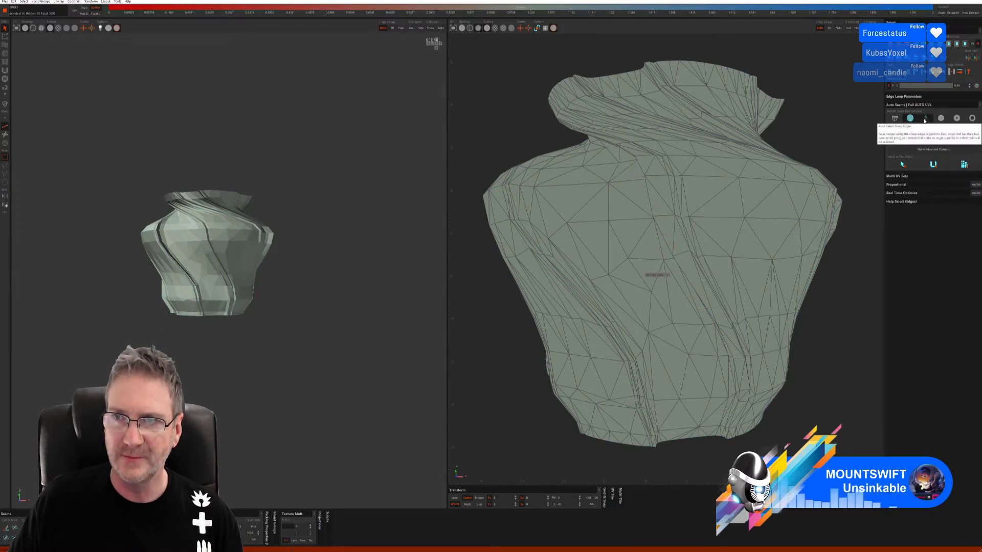
{"action": "left_click", "coordinate": [927, 158]}
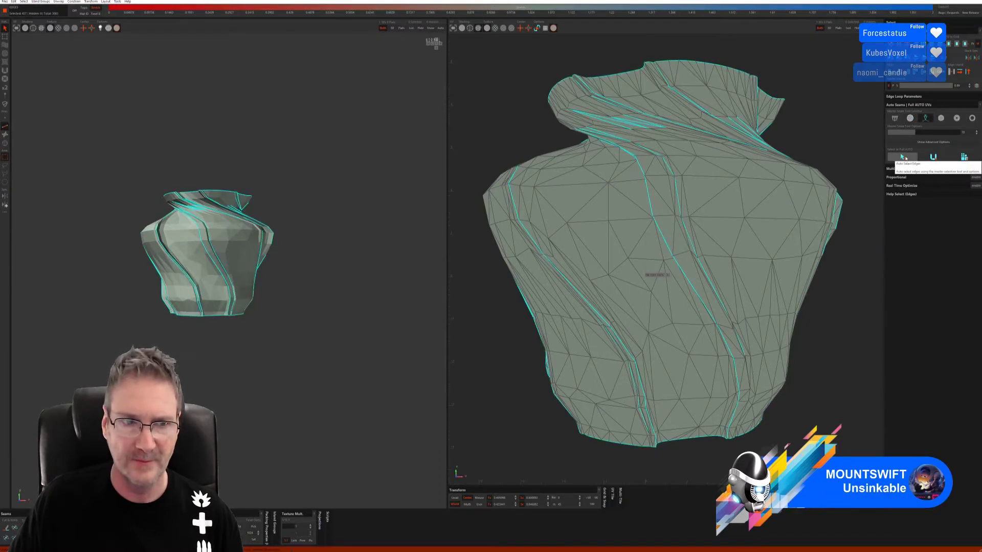
{"action": "left_click", "coordinate": [963, 157]}
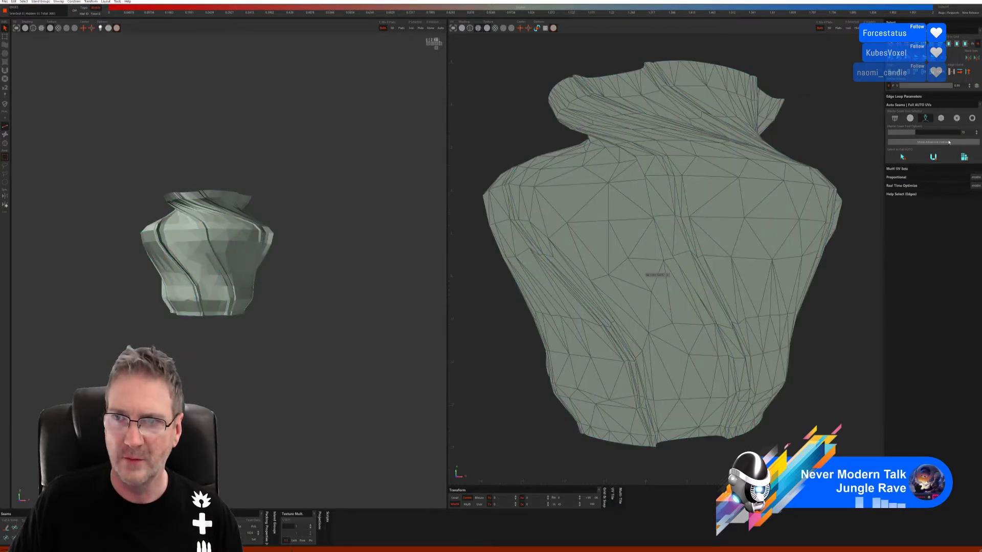
{"action": "left_click", "coordinate": [943, 120]}
{"action": "left_click", "coordinate": [902, 172]}
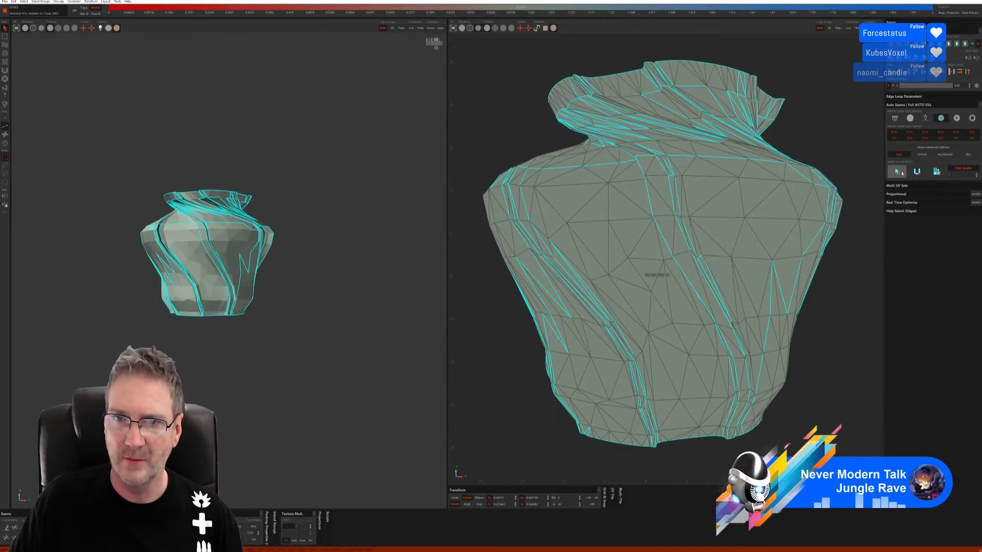
{"action": "key", "text": "ctrl+z"}
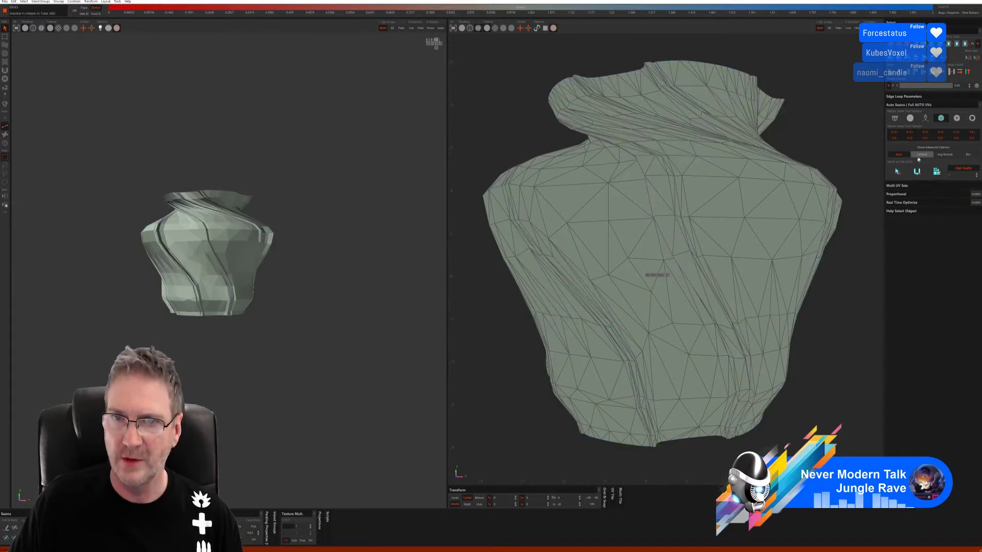
Auto-select the collar's seams with the method offering Leaf, Branch and Trunk options, and cut and flatten along them.
{"action": "left_click", "coordinate": [956, 118]}
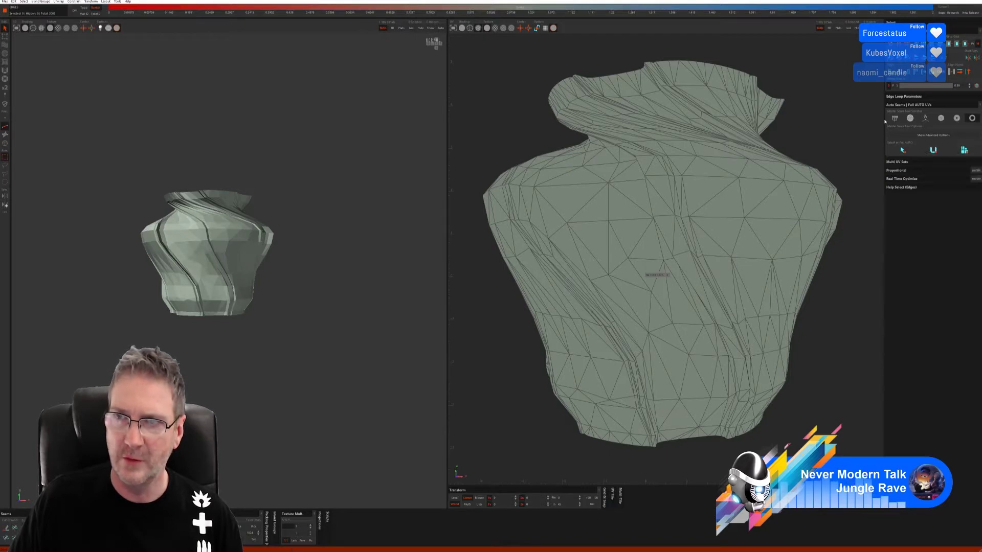
{"action": "left_click", "coordinate": [903, 151]}
{"action": "left_click", "coordinate": [903, 159]}
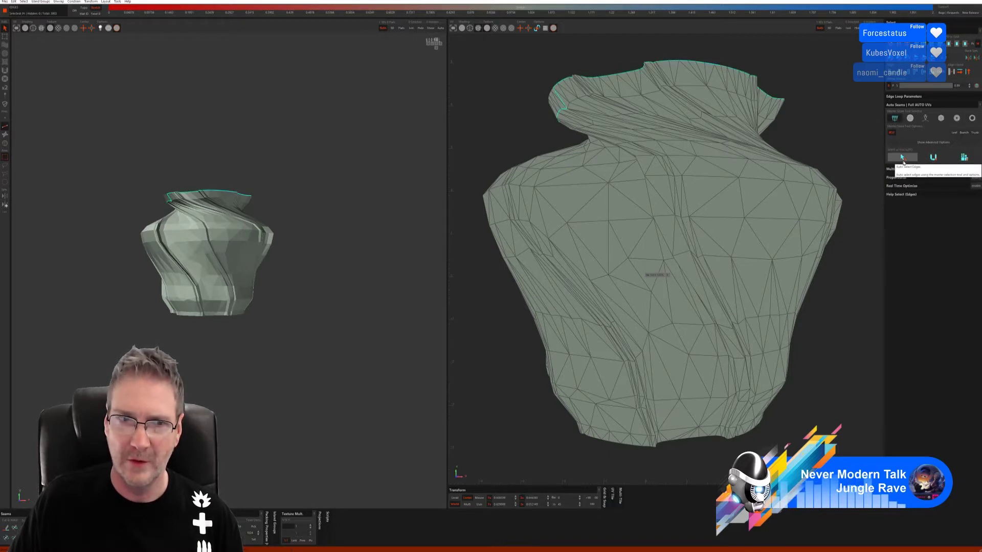
{"action": "left_click", "coordinate": [933, 158]}
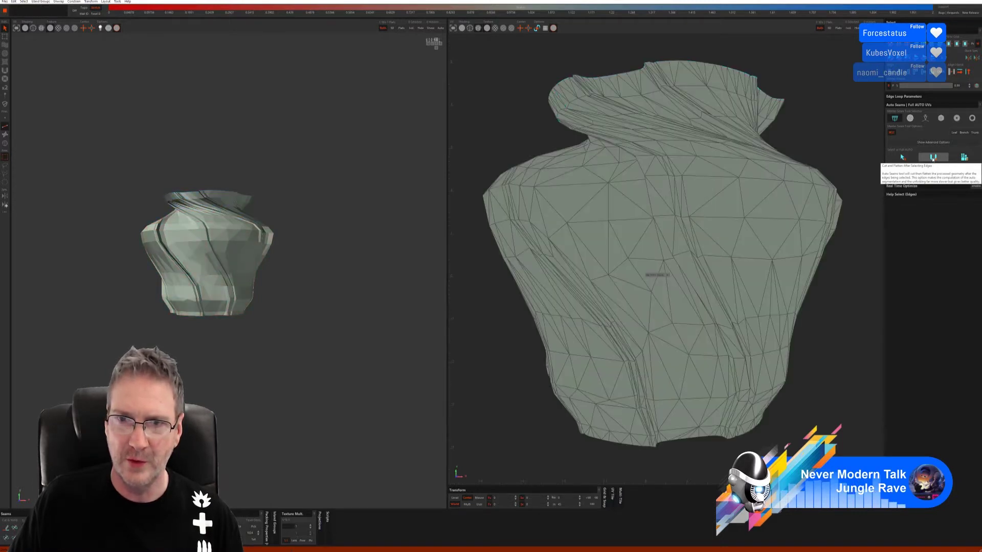
Try two other automatic seam methods on the carved collar, cutting and flattening along the seams, and undo the results.
{"action": "left_click", "coordinate": [910, 118]}
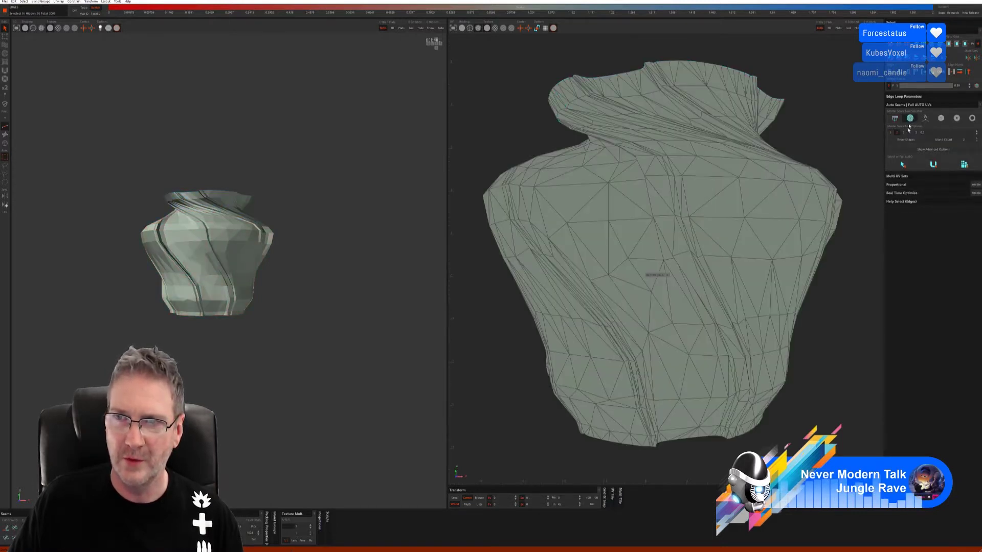
{"action": "left_click", "coordinate": [902, 164]}
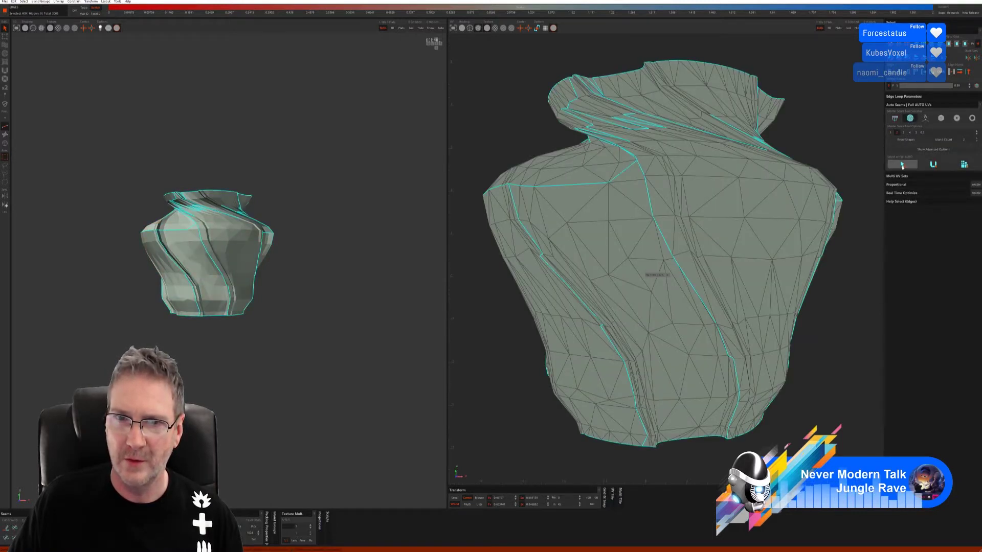
{"action": "left_click", "coordinate": [933, 164]}
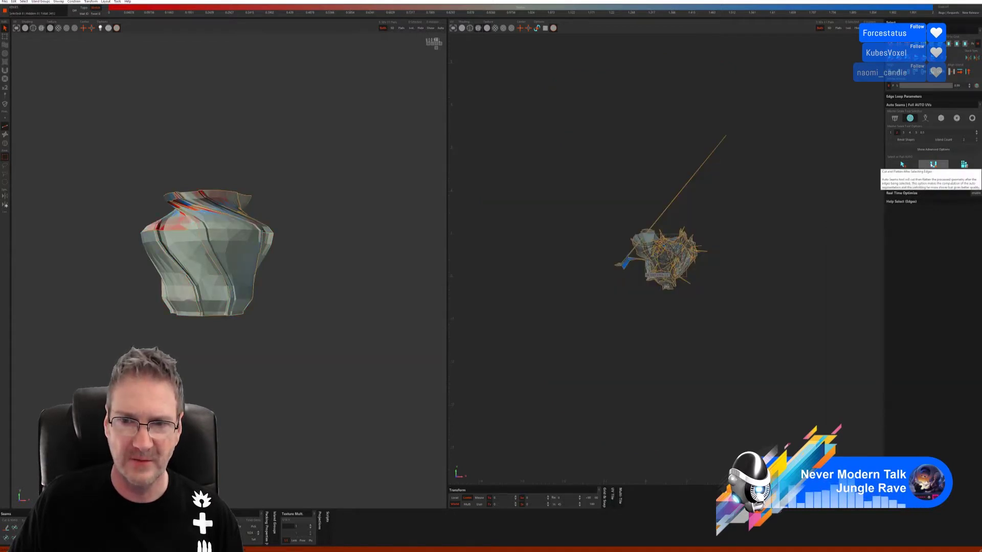
{"action": "left_click", "coordinate": [925, 118]}
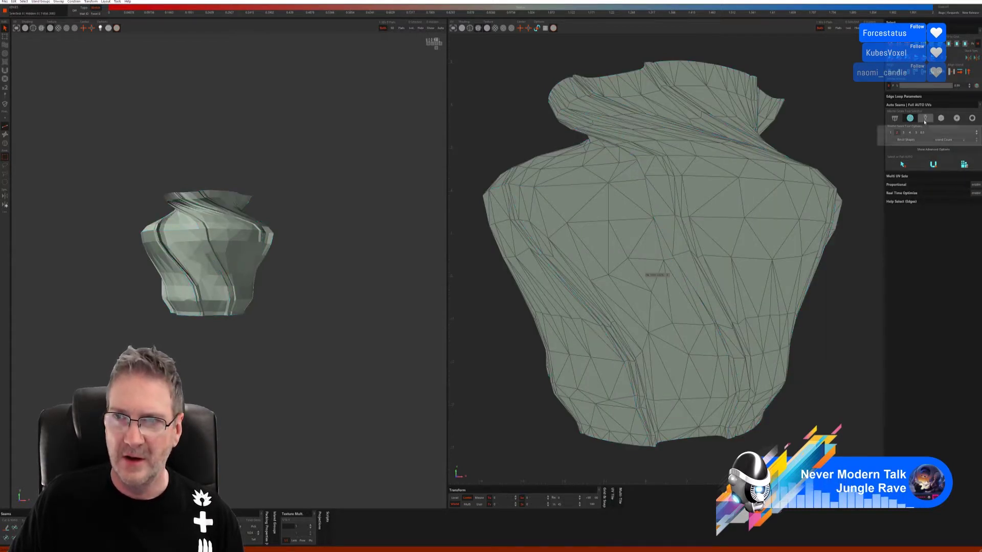
{"action": "left_click", "coordinate": [903, 157]}
{"action": "left_click", "coordinate": [933, 157]}
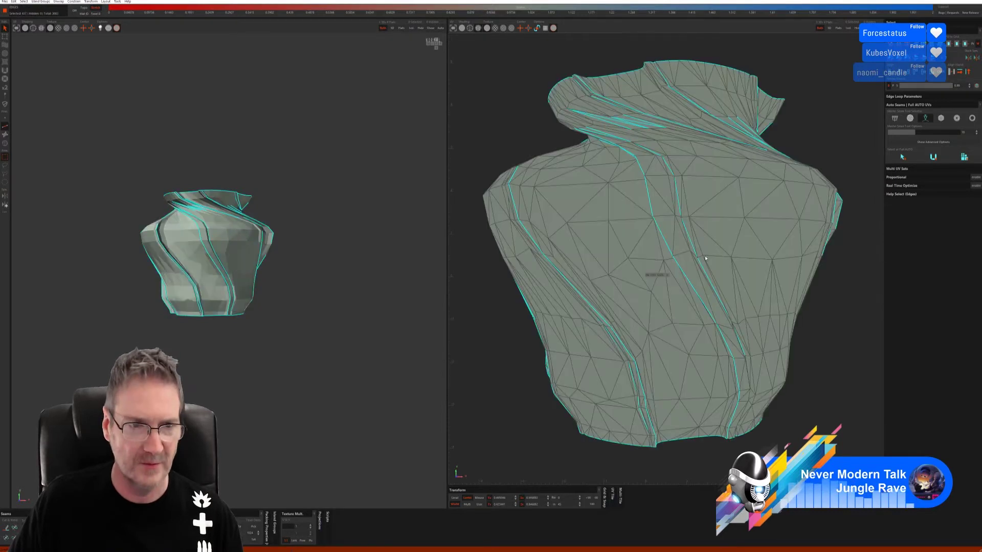
Quit RizomUV without saving the changes, and dismiss the warning and the RizomUV Bridge in 3ds Max.
{"action": "middle_click_drag", "start_coordinate": [260, 273], "coordinate": [311, 274]}
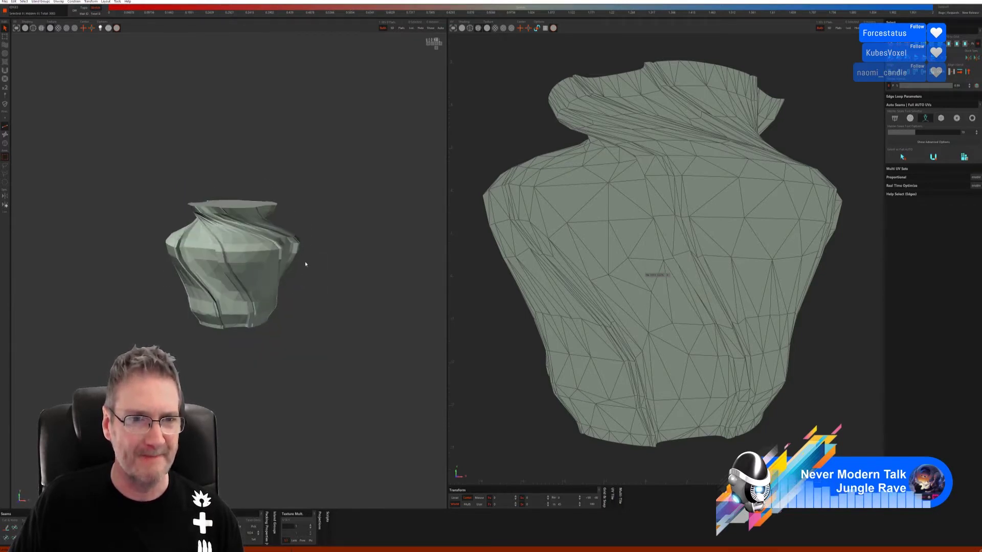
{"action": "scroll", "coordinate": [238, 207], "scroll_direction": "up", "scroll_amount": 2}
{"action": "middle_click_drag", "start_coordinate": [233, 216], "coordinate": [264, 252]}
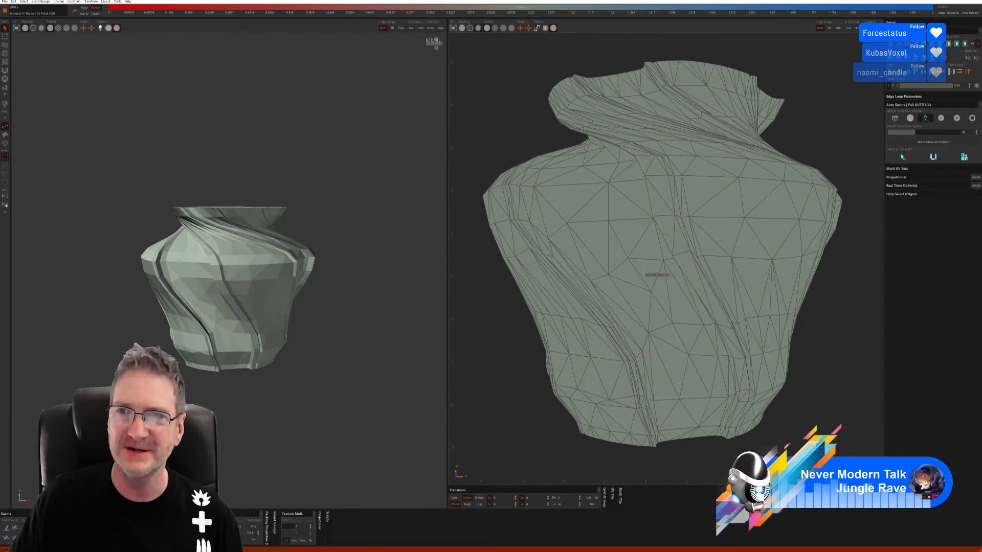
{"action": "key", "text": "ctrl+q"}
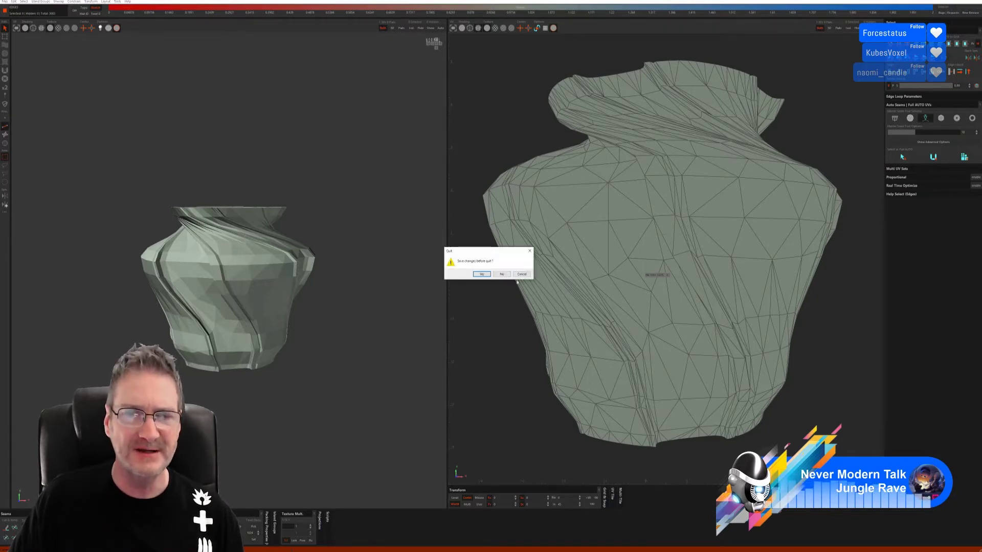
{"action": "left_click", "coordinate": [502, 274]}
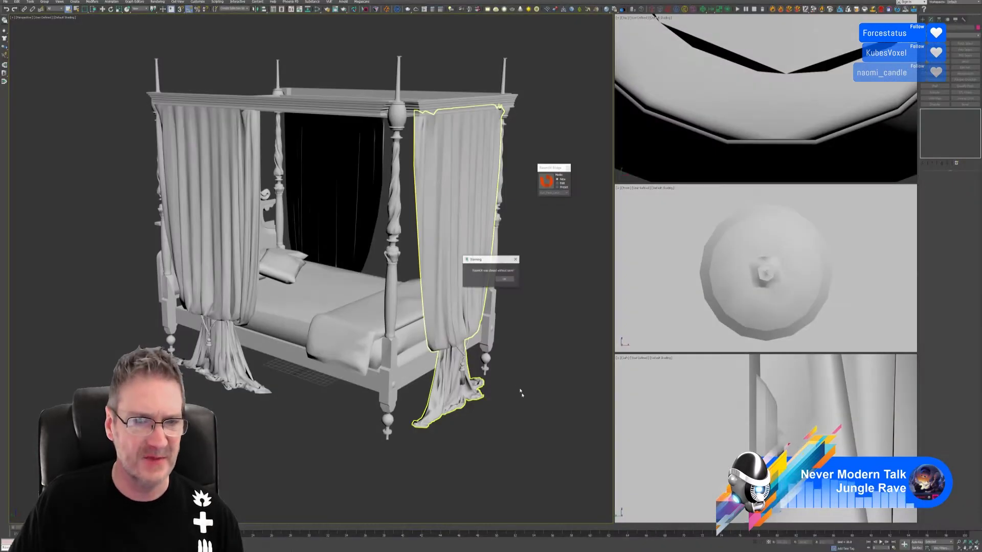
{"action": "left_click", "coordinate": [504, 280]}
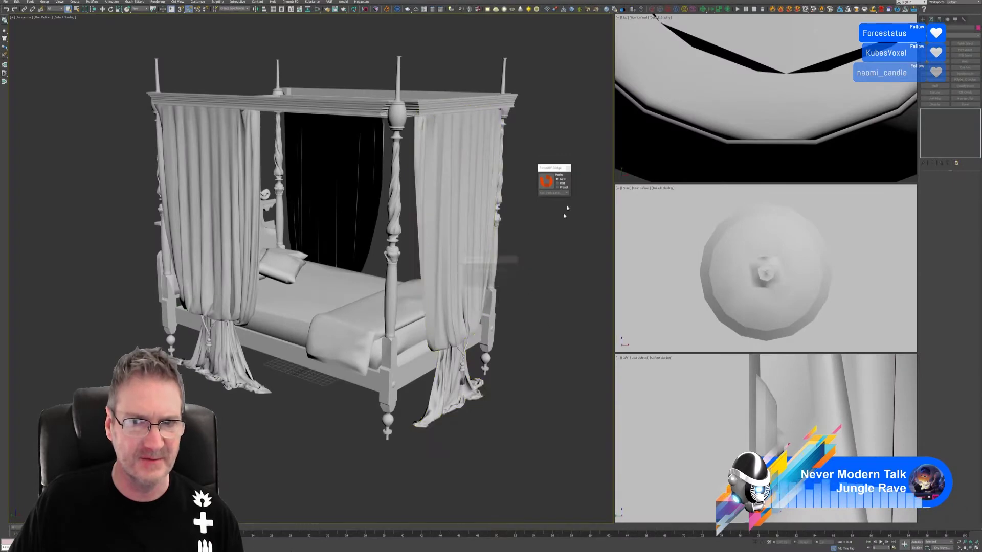
{"action": "left_click", "coordinate": [567, 170]}
Select the carved vase-shaped collar on the near foot post and isolate it in the viewport.
{"action": "left_click", "coordinate": [392, 254]}
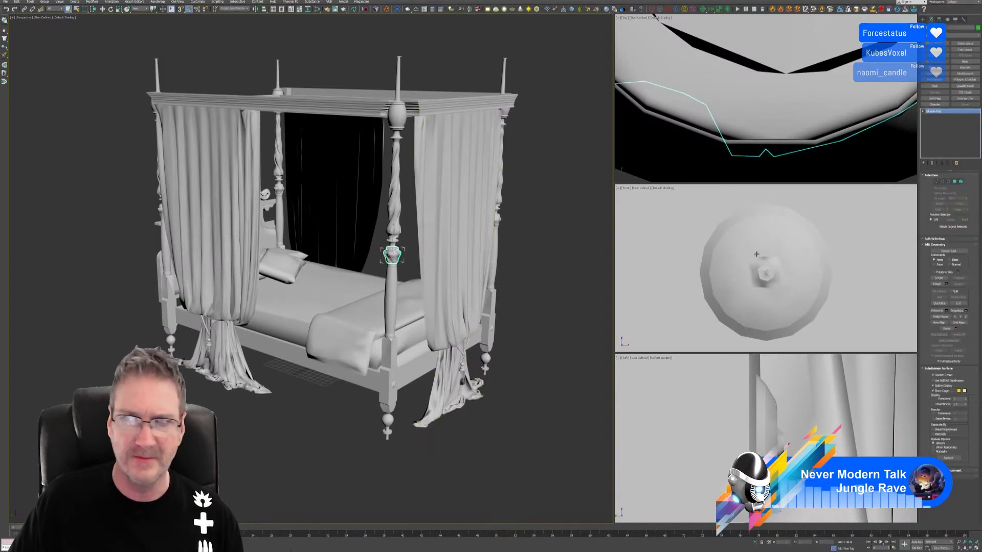
{"action": "left_click", "coordinate": [754, 542]}
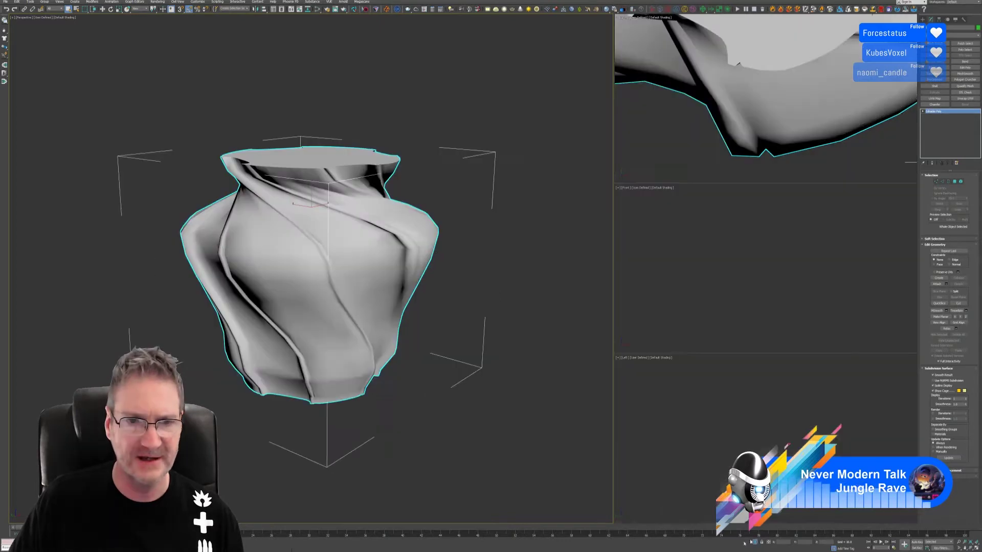
{"action": "scroll", "coordinate": [460, 348], "scroll_direction": "down", "scroll_amount": 5}
{"action": "scroll", "coordinate": [741, 92], "scroll_direction": "down", "scroll_amount": 6}
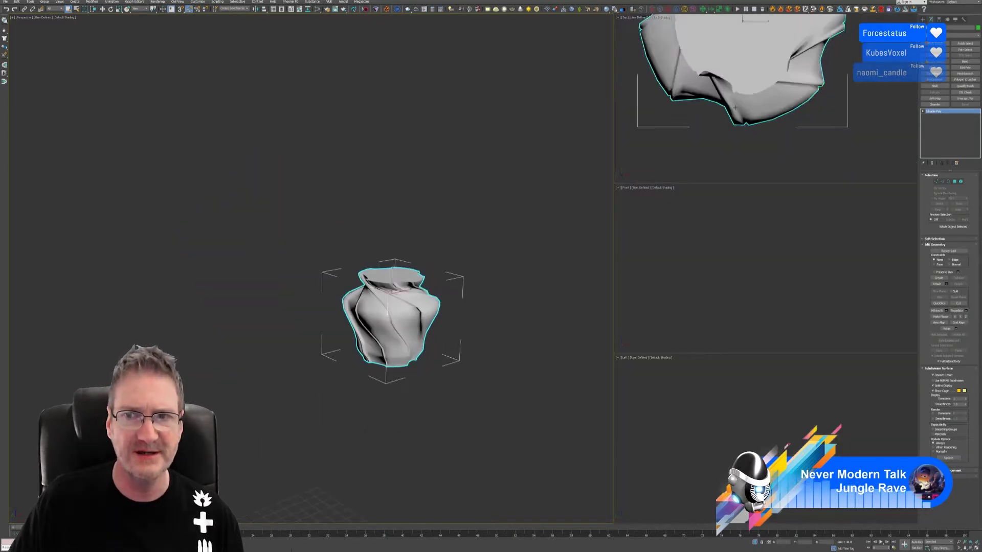
{"action": "middle_click_drag", "start_coordinate": [504, 312], "coordinate": [454, 260]}
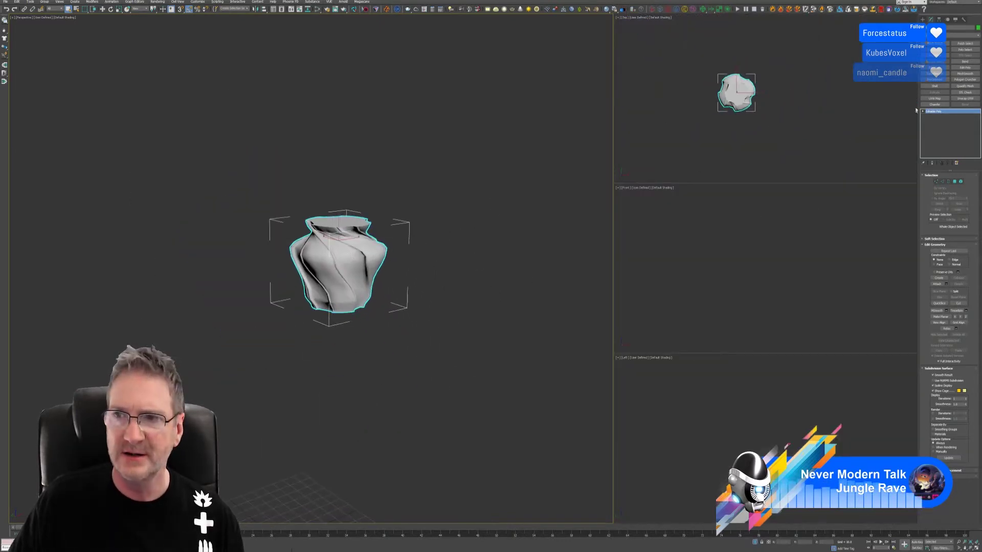
Add a UVW Map modifier to the collar with capped Cylindrical mapping, aligned to the X axis and fitted to the object.
{"action": "left_click", "coordinate": [934, 98]}
{"action": "left_click", "coordinate": [946, 191]}
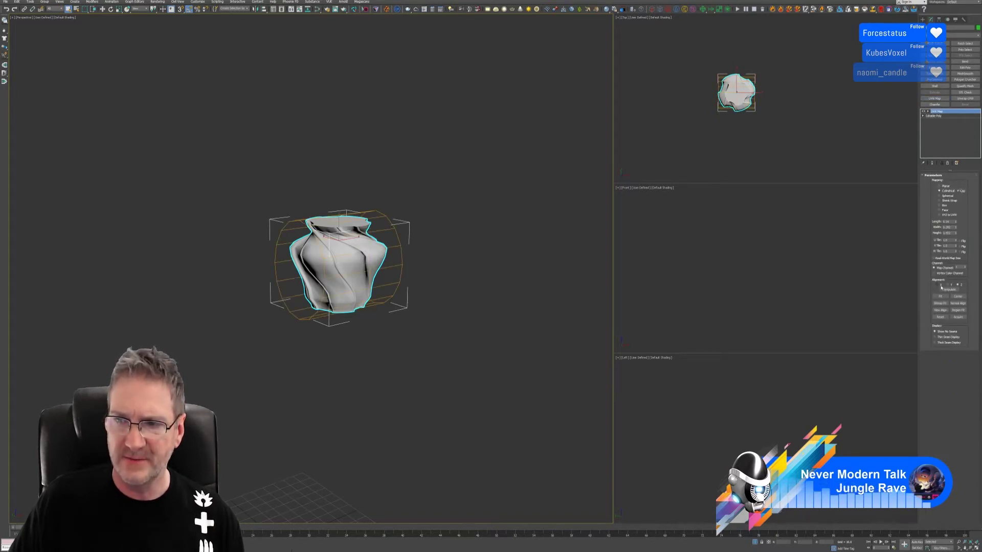
{"action": "left_click", "coordinate": [957, 285]}
{"action": "left_click", "coordinate": [939, 296]}
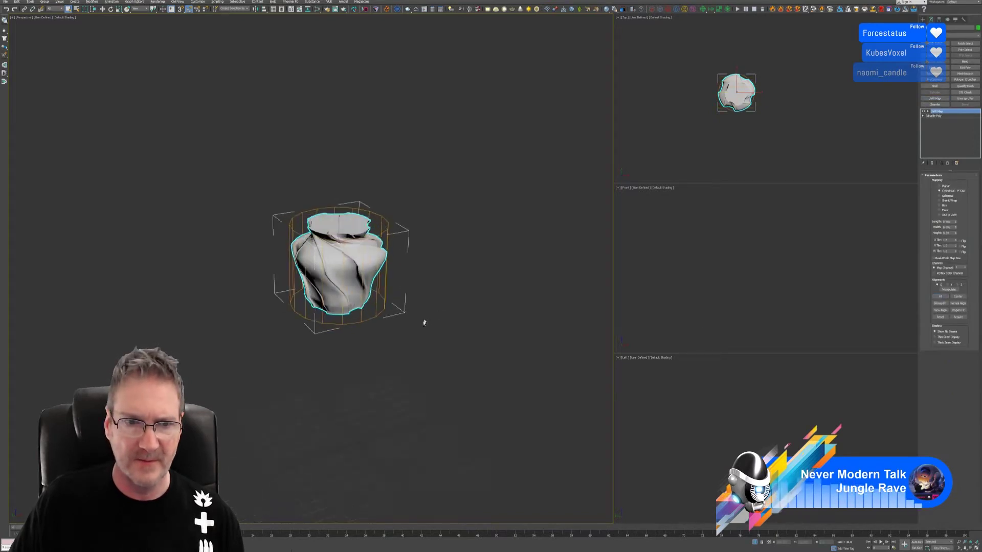
{"action": "middle_click_drag", "start_coordinate": [424, 323], "coordinate": [461, 294], "text": "alt"}
Add a Checker map with U and V tiling of 20 in the Slate Material Editor and connect it to the existing material's Diffuse Color.
{"action": "left_click", "coordinate": [317, 10]}
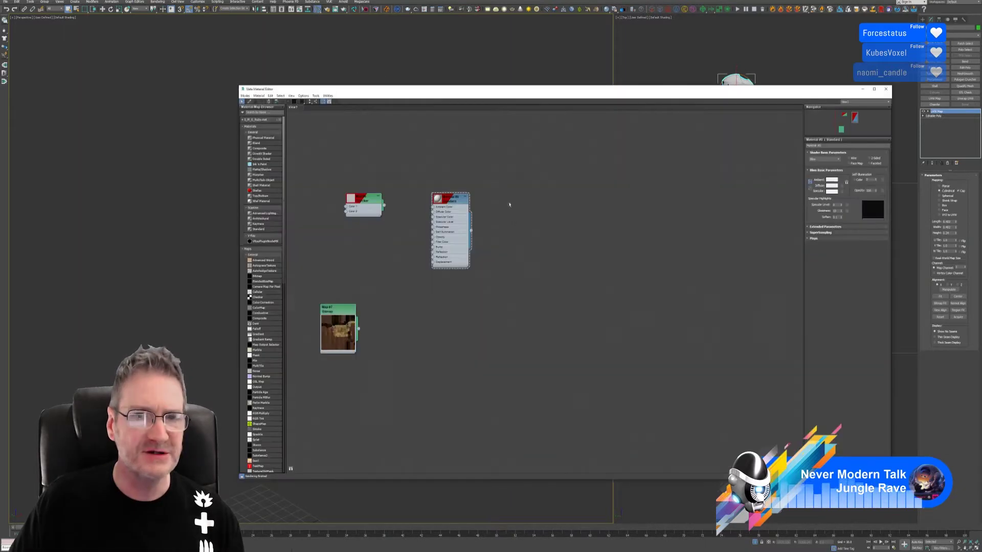
{"action": "middle_click_drag", "start_coordinate": [512, 232], "coordinate": [521, 215]}
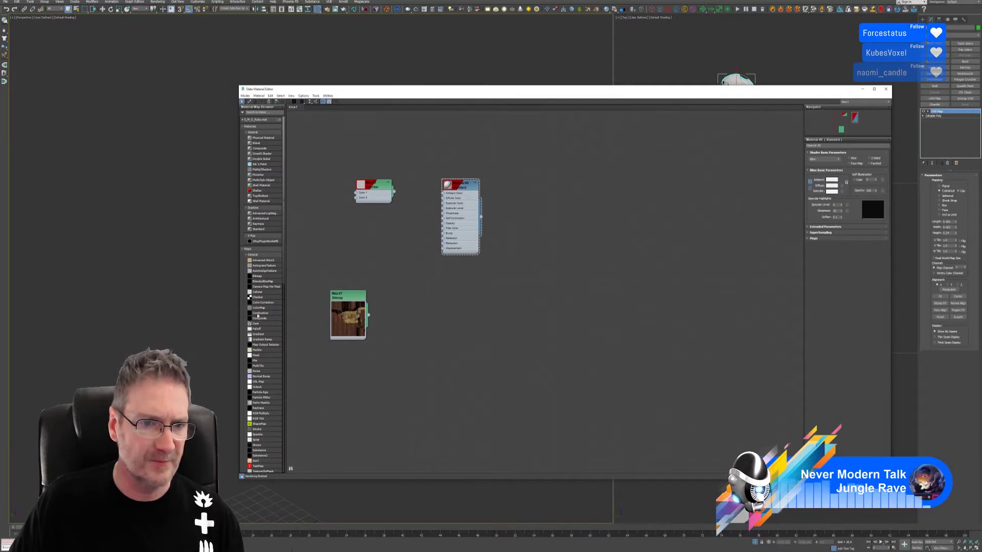
{"action": "left_click_drag", "start_coordinate": [445, 305], "coordinate": [445, 305]}
{"action": "double_click", "coordinate": [445, 307]}
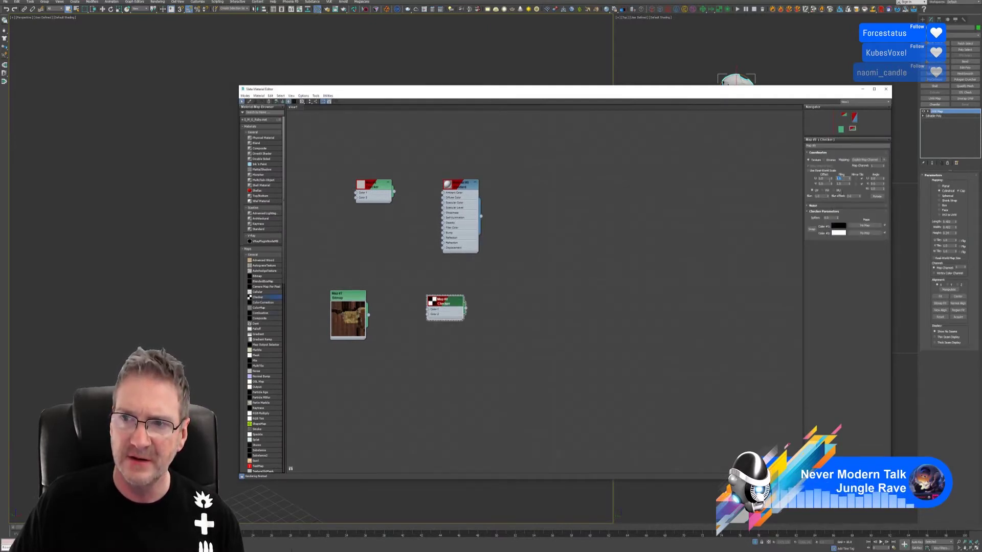
{"action": "type", "text": "20"}
{"action": "key", "text": "Return"}
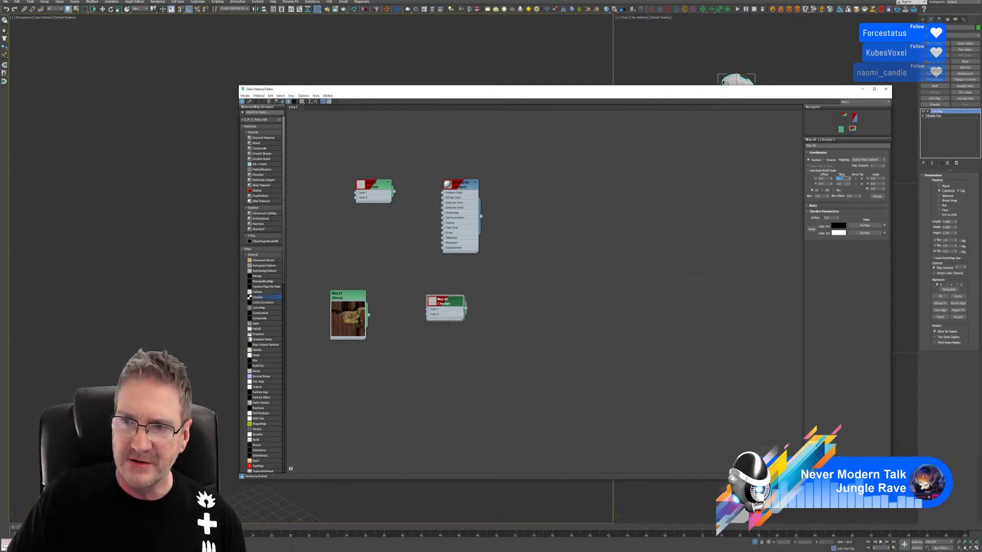
{"action": "key", "text": "Tab"}
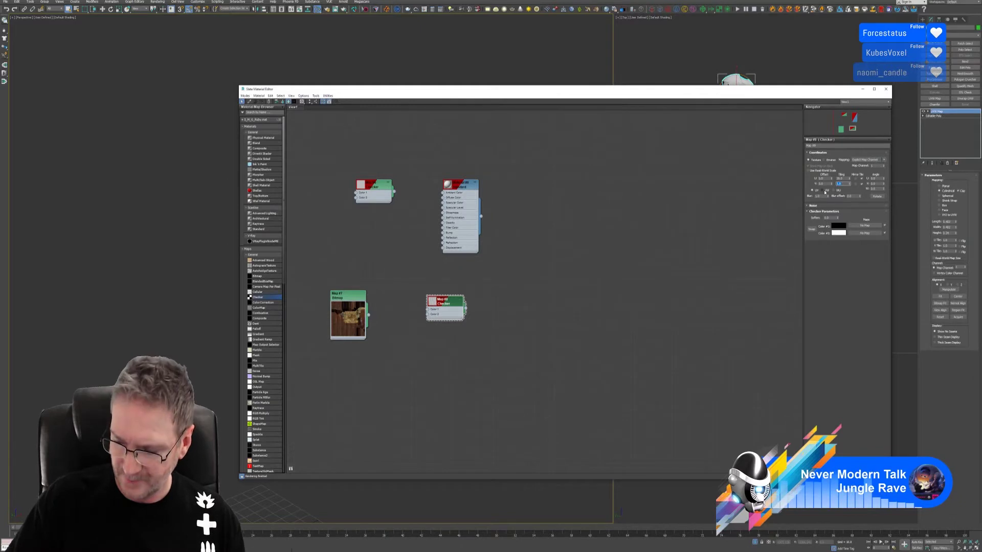
{"action": "type", "text": "20"}
{"action": "key", "text": "Return"}
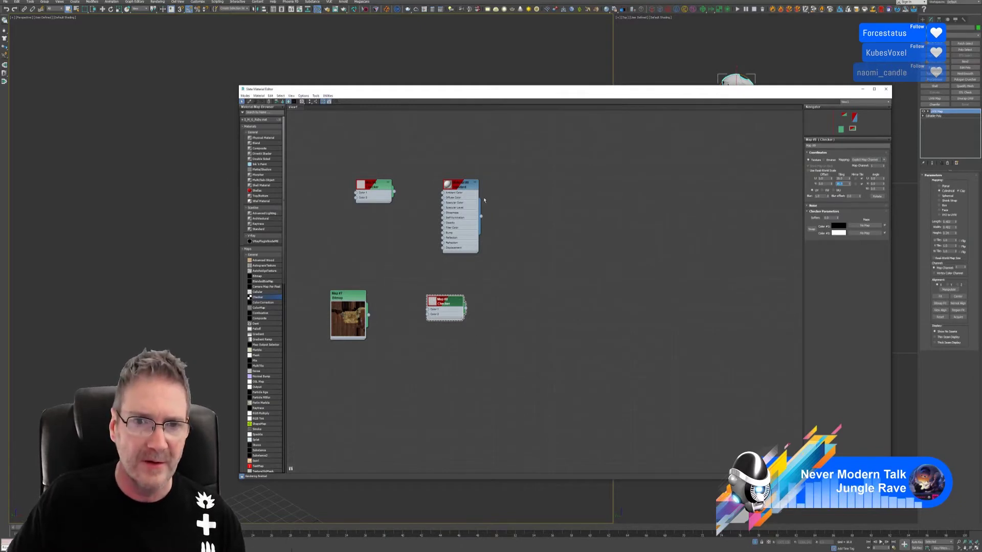
{"action": "left_click_drag", "start_coordinate": [471, 191], "coordinate": [527, 233]}
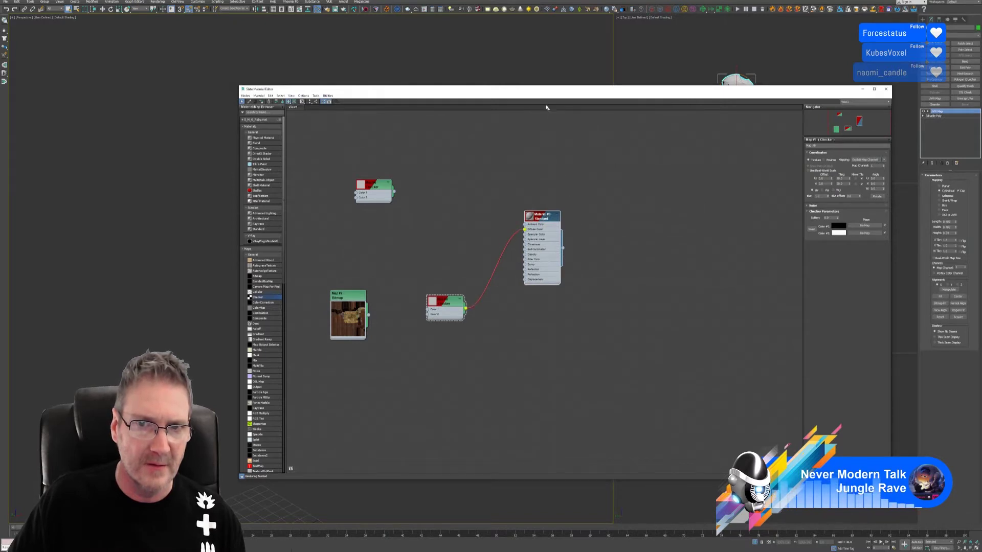
{"action": "left_click_drag", "start_coordinate": [541, 95], "coordinate": [507, 126]}
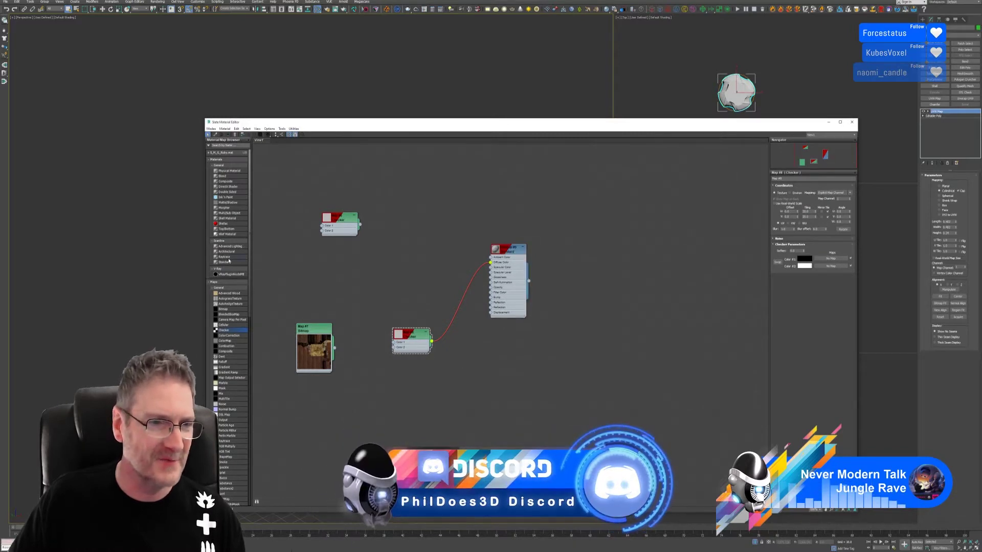
Create a new Standard material below the existing one and set its ambient and diffuse colours to white.
{"action": "left_click_drag", "start_coordinate": [229, 261], "coordinate": [503, 348]}
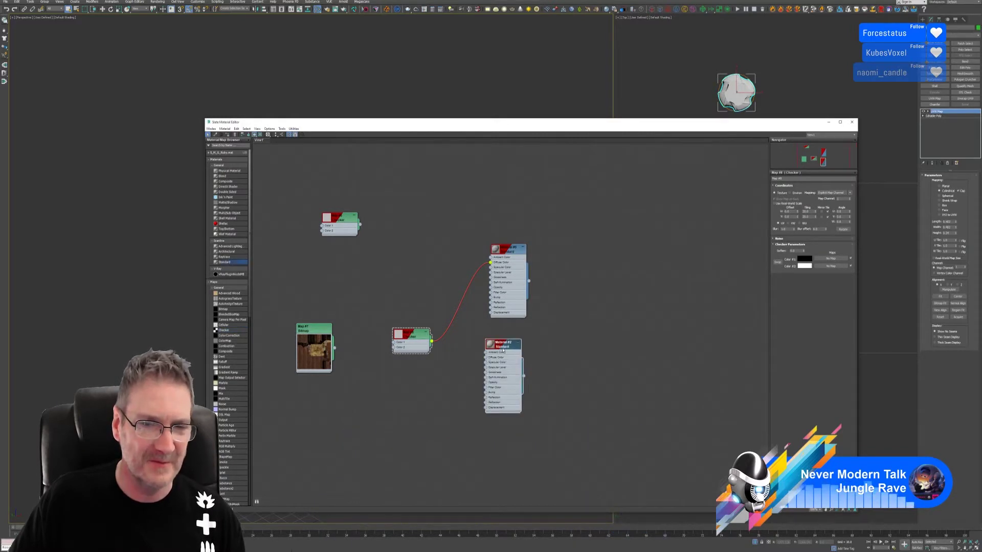
{"action": "left_click", "coordinate": [503, 349]}
{"action": "left_click", "coordinate": [798, 212]}
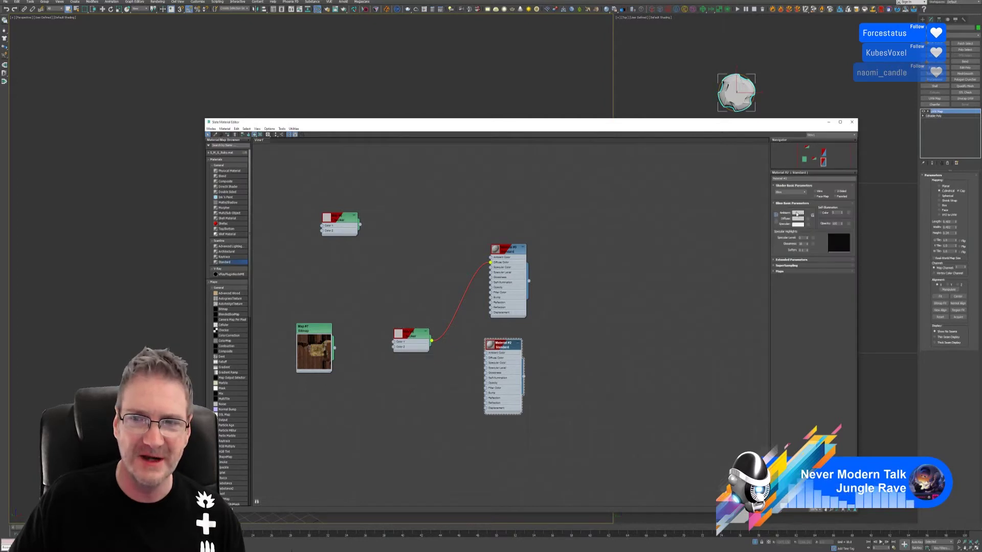
{"action": "left_click_drag", "start_coordinate": [149, 63], "coordinate": [148, 27]}
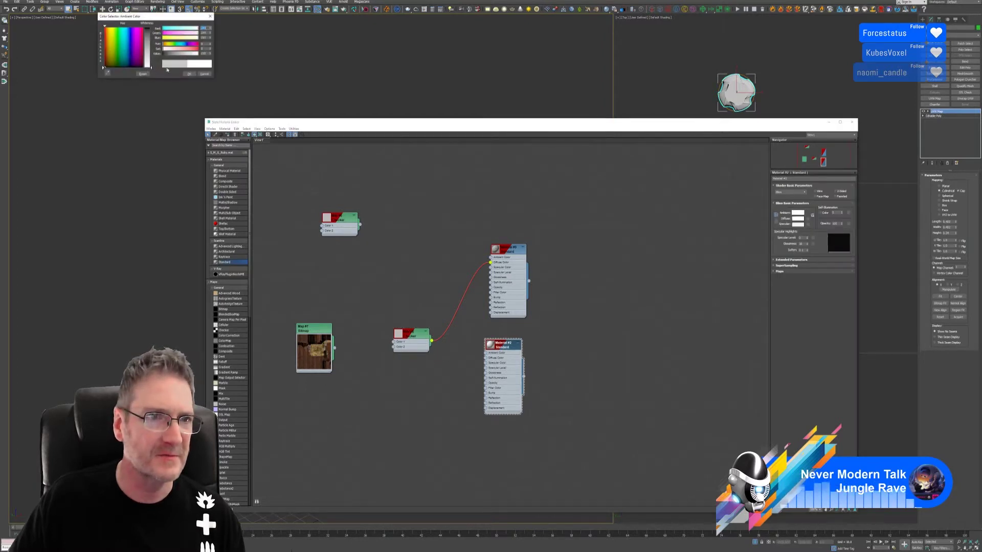
{"action": "left_click", "coordinate": [189, 74]}
Move the Checker map's connection to the new material's Diffuse Color, assign the material to the collar, and inspect its mapping.
{"action": "left_click_drag", "start_coordinate": [436, 341], "coordinate": [432, 341]}
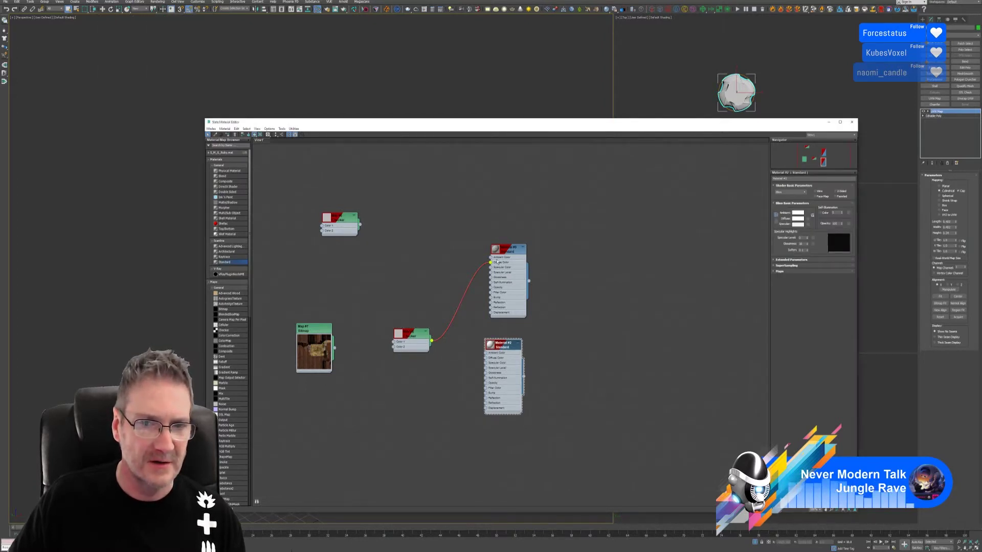
{"action": "left_click_drag", "start_coordinate": [462, 270], "coordinate": [486, 358]}
{"action": "left_click", "coordinate": [467, 358]}
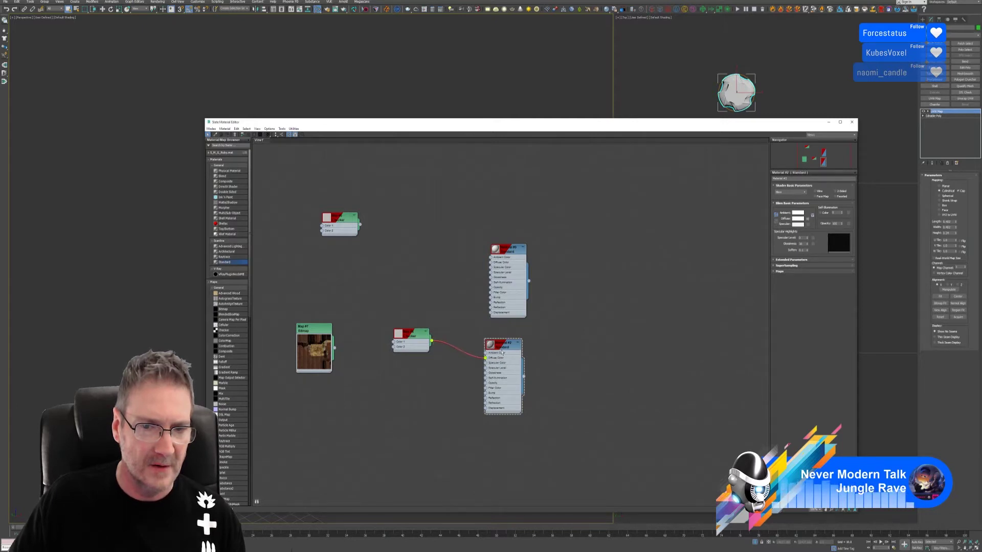
{"action": "left_click", "coordinate": [505, 349]}
{"action": "right_click", "coordinate": [504, 349]}
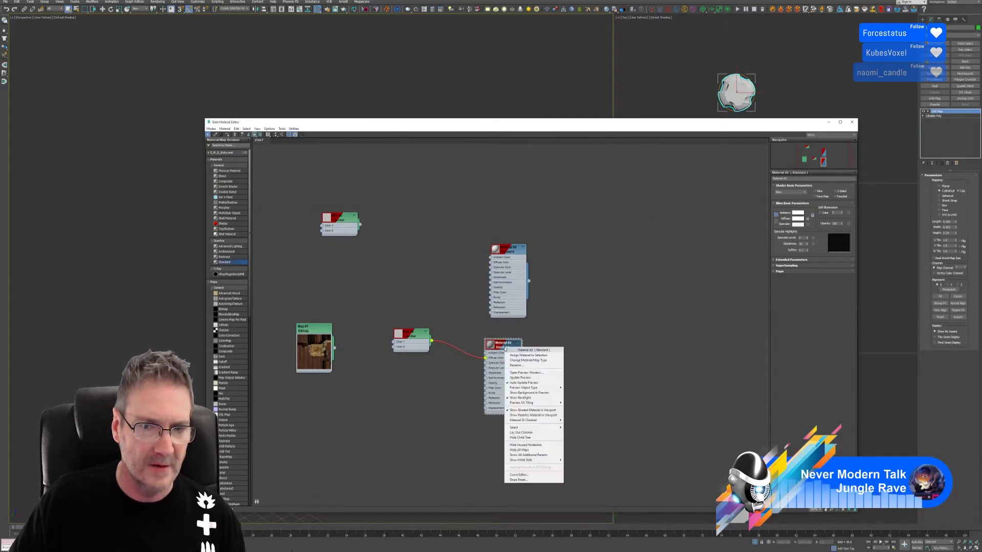
{"action": "left_click", "coordinate": [522, 356]}
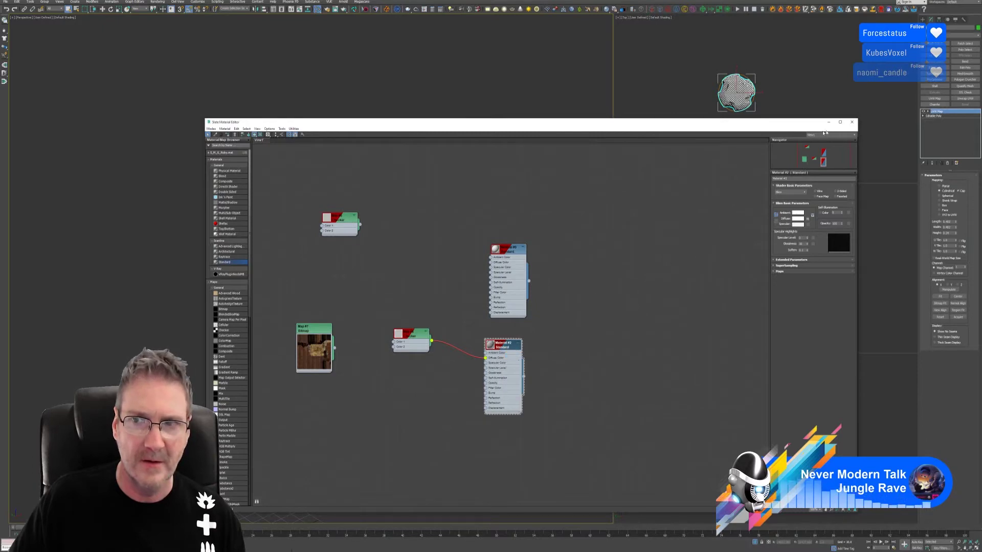
{"action": "left_click", "coordinate": [852, 122]}
{"action": "mouse_move", "coordinate": [413, 290]}
{"action": "middle_mouse_down", "text": "alt"}
{"action": "mouse_move", "coordinate": [366, 301]}
{"action": "mouse_move", "coordinate": [431, 287]}
{"action": "mouse_move", "coordinate": [416, 283]}
{"action": "mouse_move", "coordinate": [417, 295]}
{"action": "middle_mouse_up", "text": "alt"}
{"action": "scroll", "coordinate": [391, 280], "scroll_direction": "up", "scroll_amount": 3}
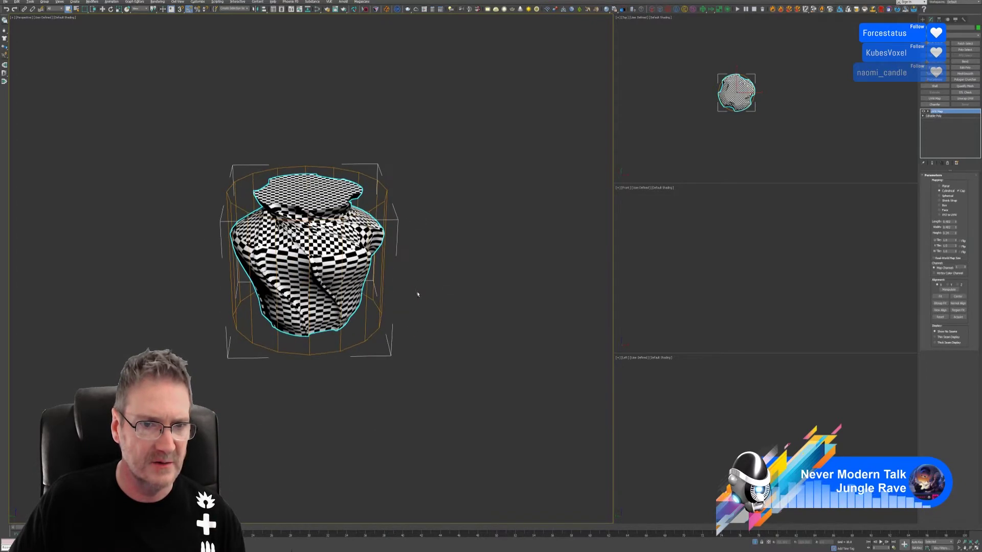
{"action": "scroll", "coordinate": [380, 270], "scroll_direction": "up", "scroll_amount": 3}
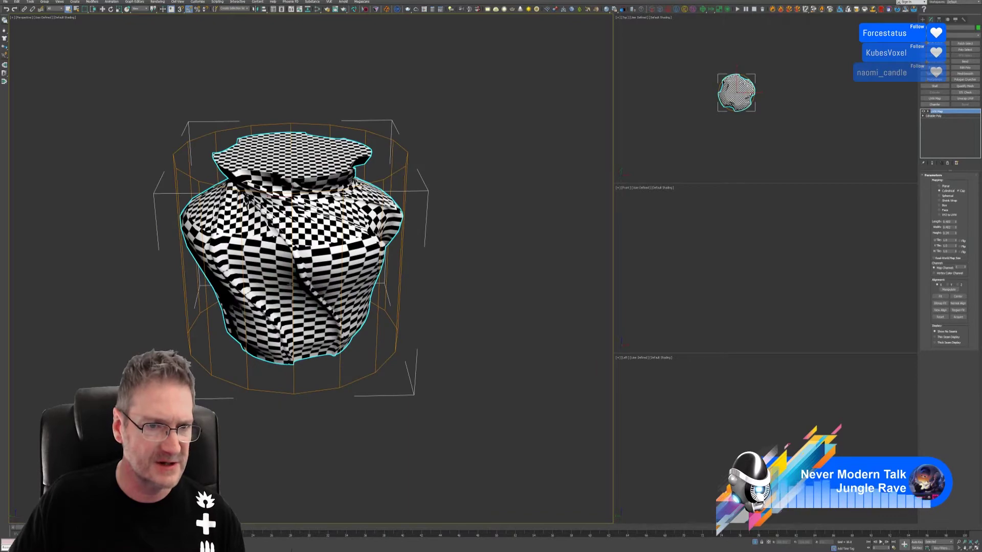
{"action": "middle_click_drag", "start_coordinate": [359, 289], "coordinate": [399, 280], "text": "alt"}
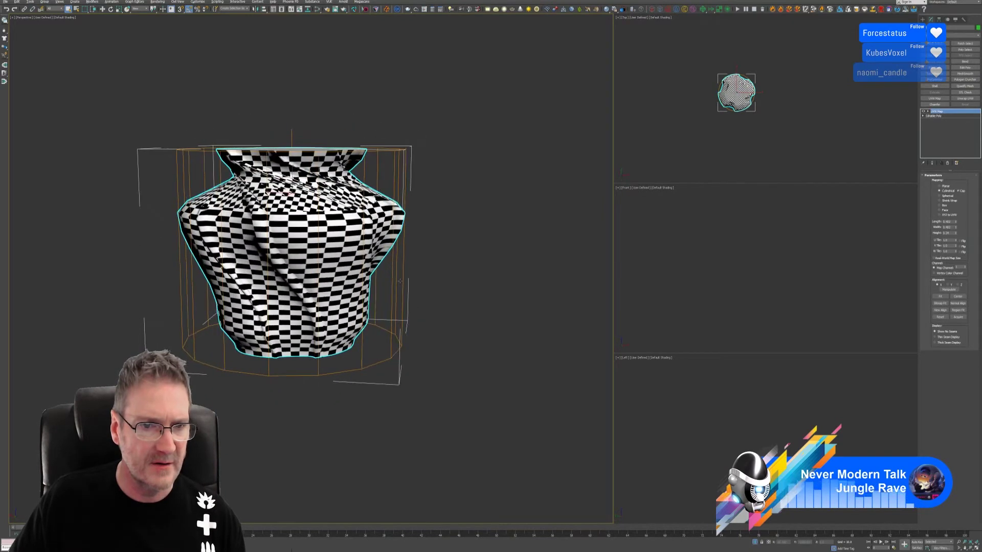
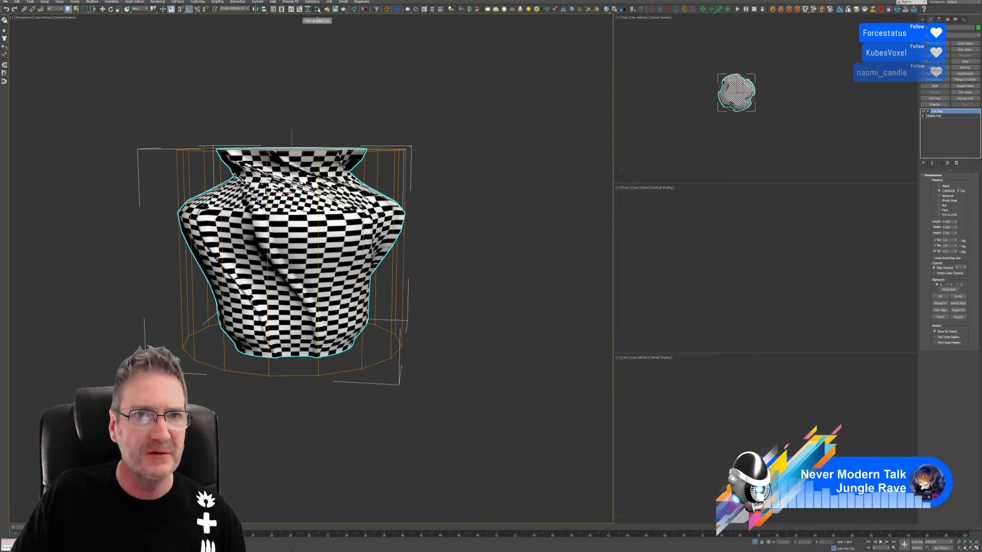
Assign the plain white Standard material to the collar and delete its UVW Map modifier.
{"action": "left_click", "coordinate": [317, 10]}
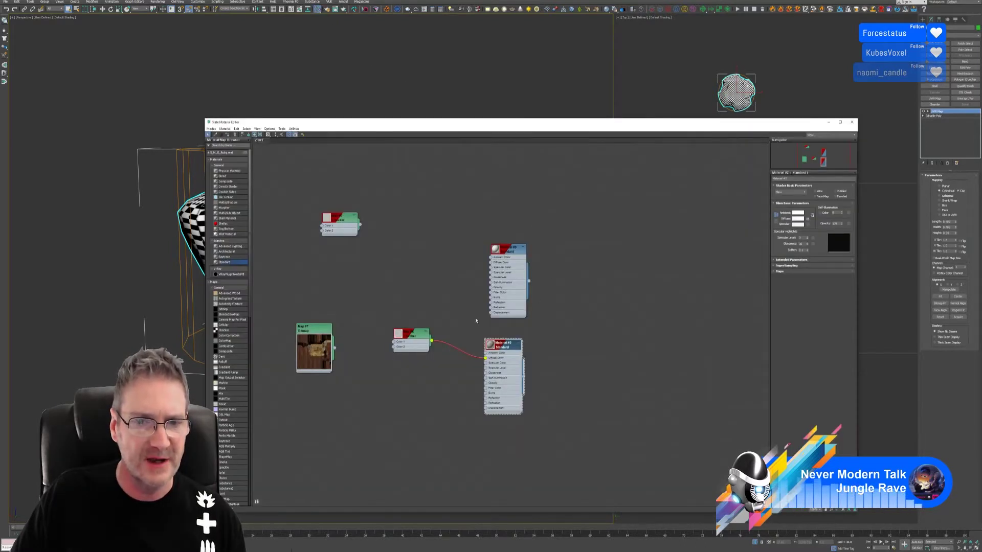
{"action": "left_click", "coordinate": [511, 248]}
{"action": "right_click", "coordinate": [514, 247]}
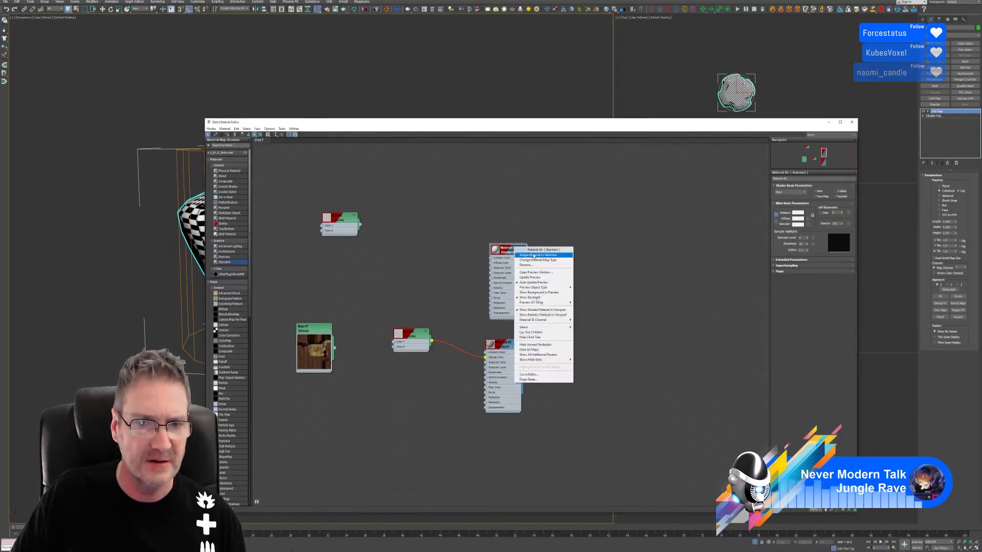
{"action": "left_click", "coordinate": [533, 255]}
{"action": "left_click", "coordinate": [852, 121]}
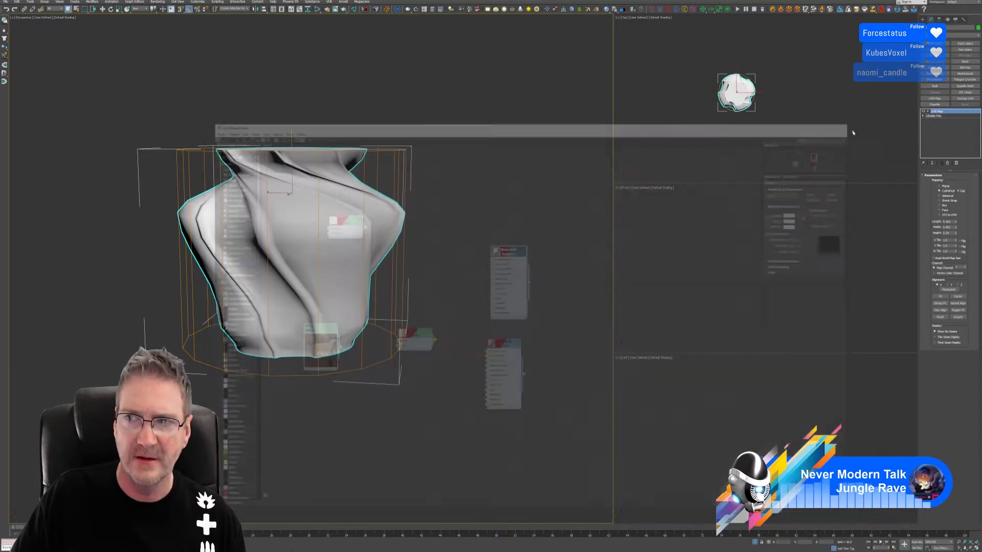
{"action": "left_click", "coordinate": [946, 163]}
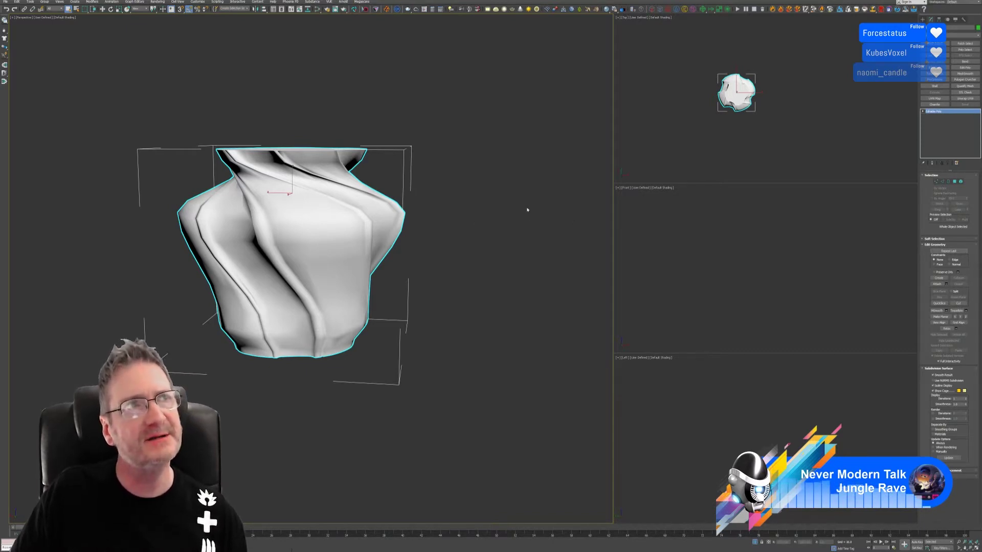
Add an Unwrap UVW modifier to the collar and apply Flatten Mapping to all its polygons in the UV editor.
{"action": "left_click", "coordinate": [964, 100]}
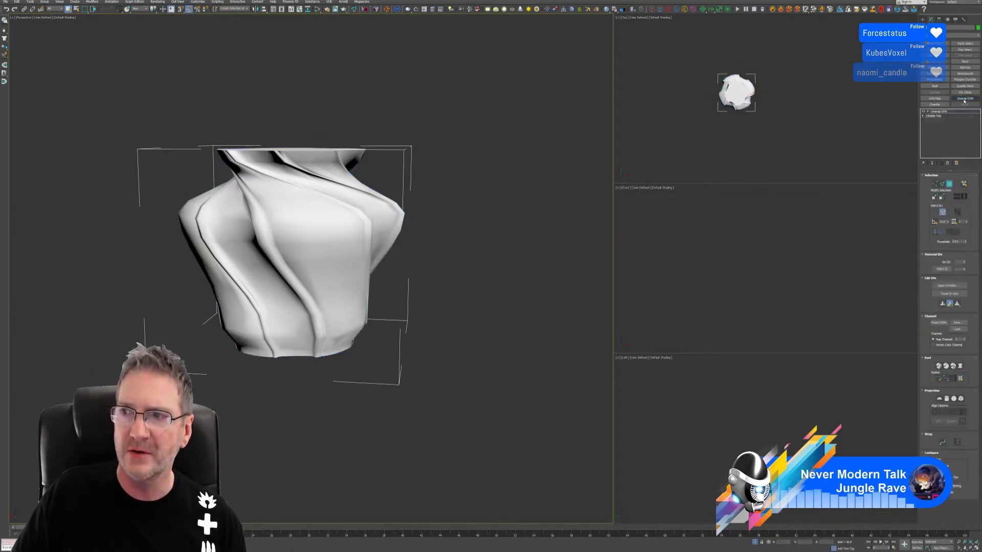
{"action": "left_click", "coordinate": [947, 284]}
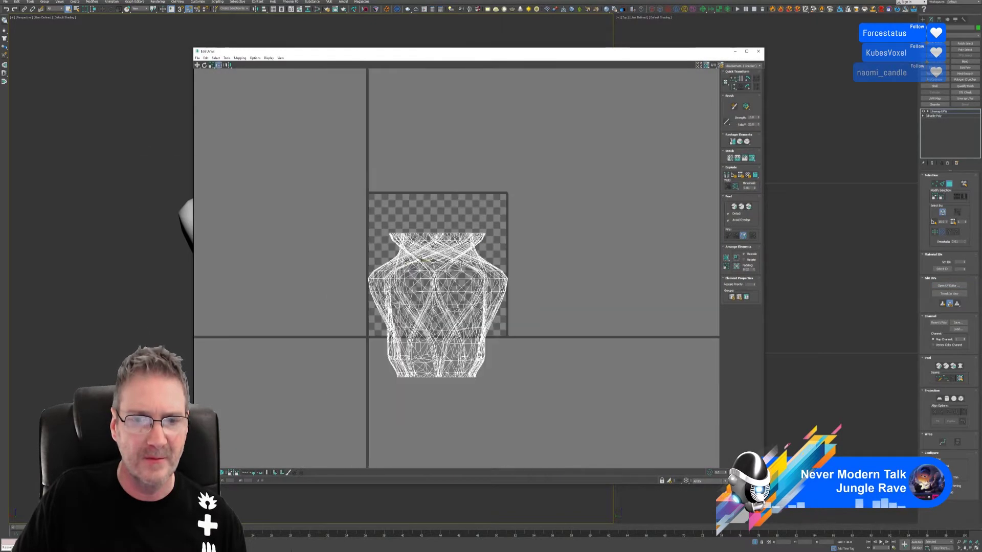
{"action": "left_click_drag", "start_coordinate": [317, 180], "coordinate": [547, 438]}
{"action": "left_click", "coordinate": [240, 57]}
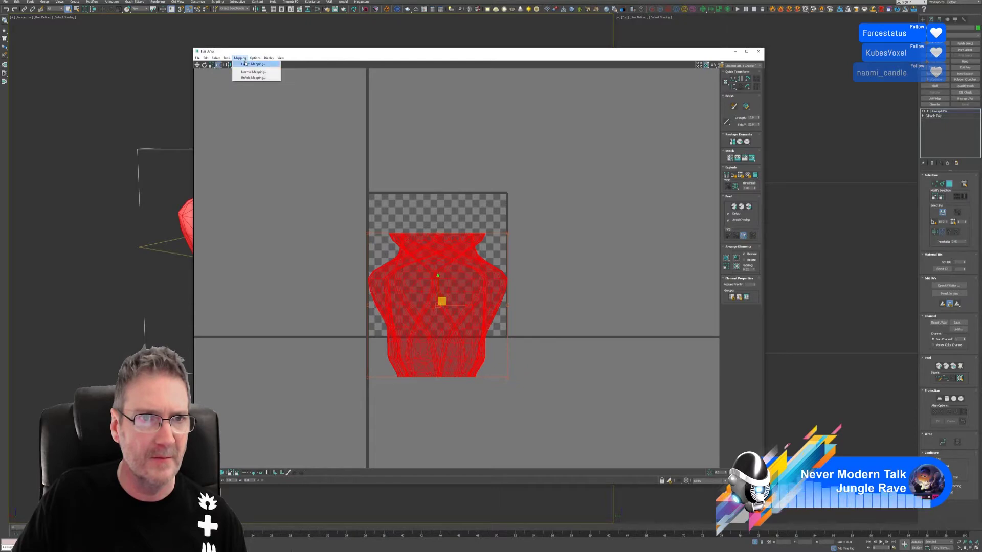
{"action": "left_click", "coordinate": [252, 64]}
{"action": "left_click", "coordinate": [80, 35]}
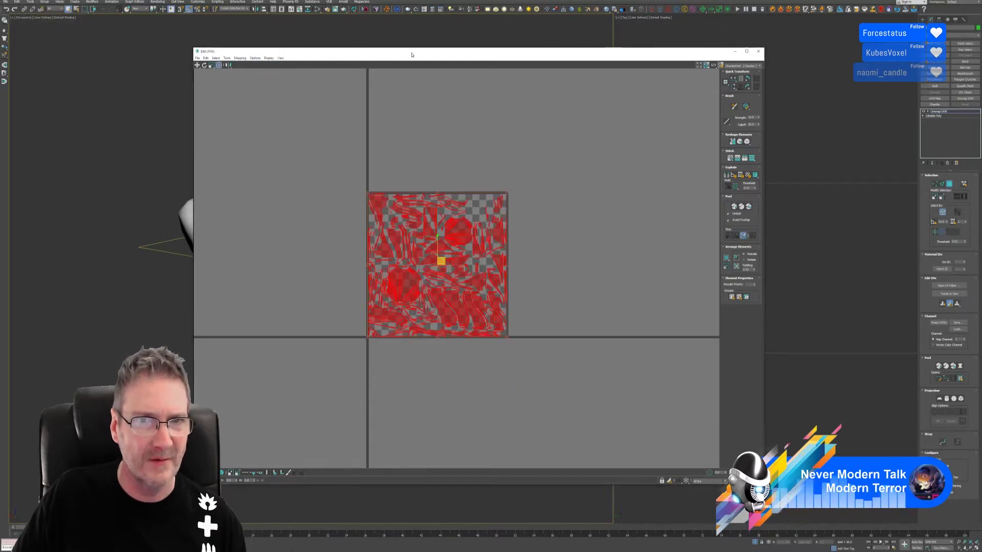
{"action": "left_click_drag", "start_coordinate": [412, 55], "coordinate": [458, 95]}
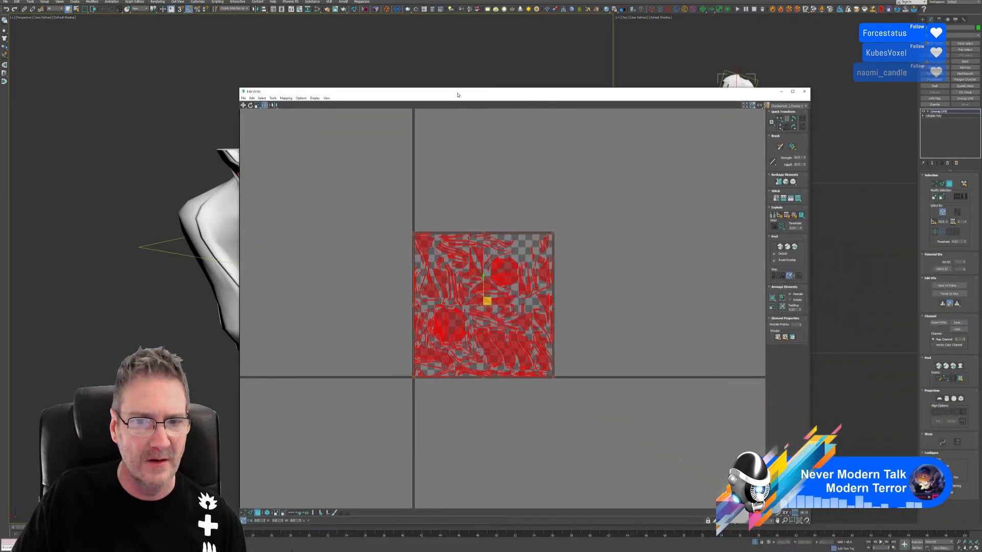
{"action": "left_click", "coordinate": [804, 92]}
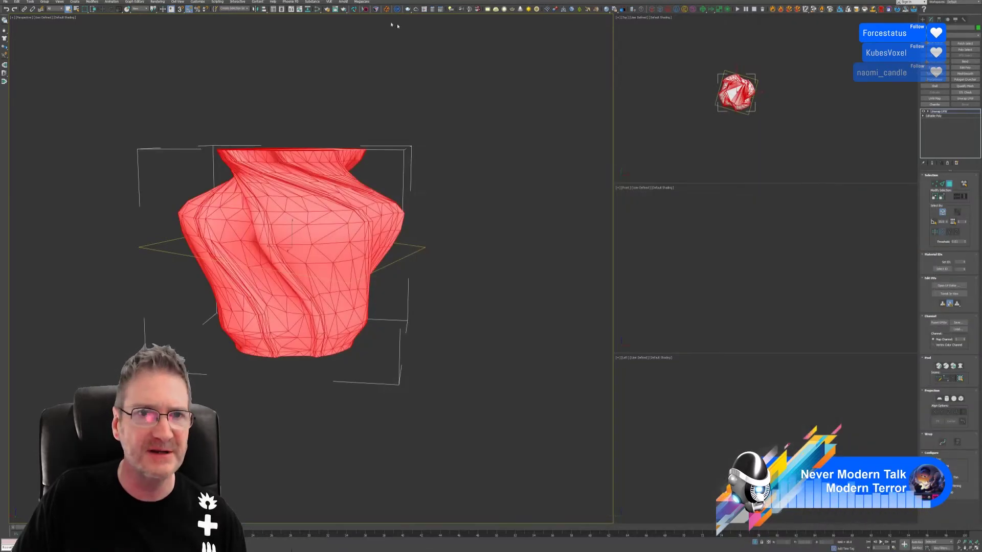
Assign the checker material to the collar and inspect its flattened mapping from several sides.
{"action": "left_click", "coordinate": [316, 10]}
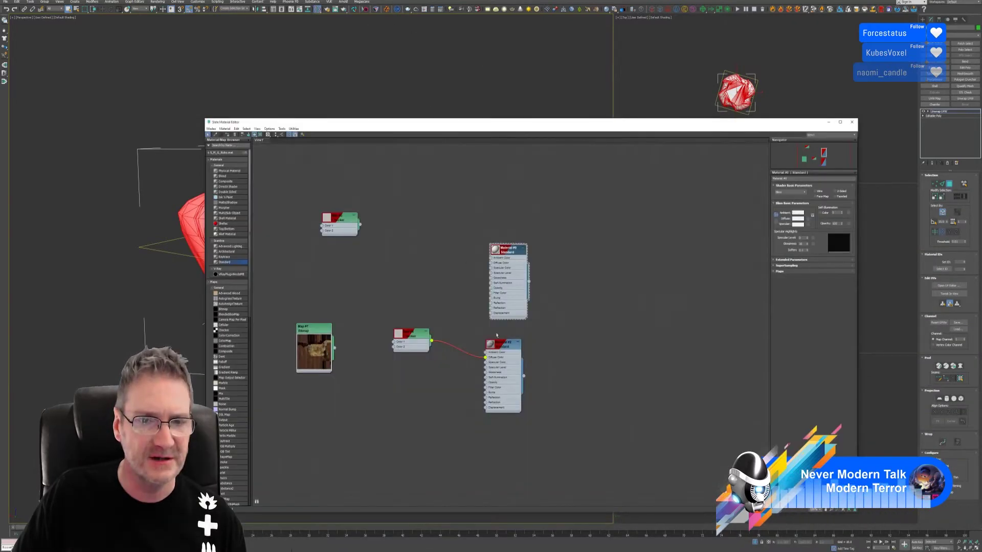
{"action": "left_click", "coordinate": [502, 344]}
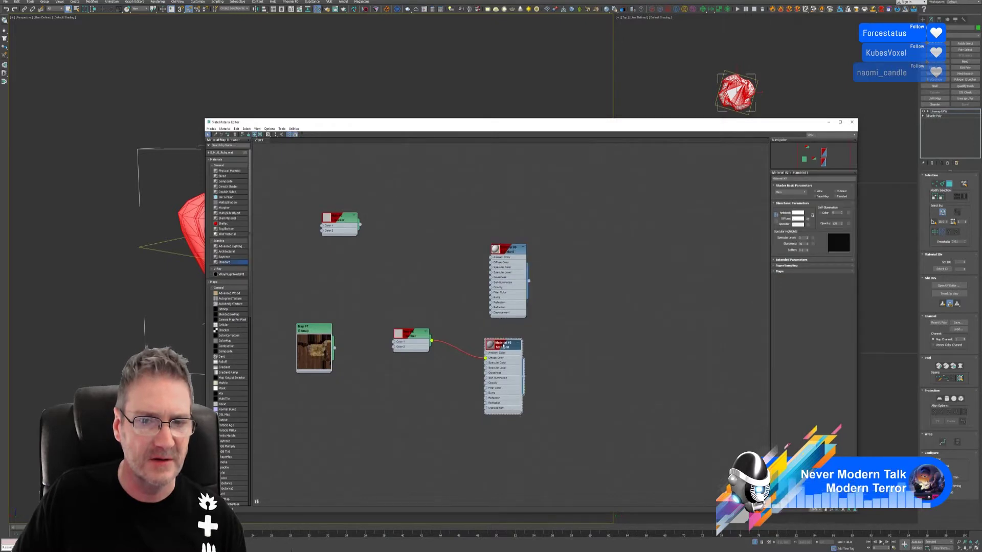
{"action": "right_click", "coordinate": [502, 344]}
{"action": "left_click", "coordinate": [516, 352]}
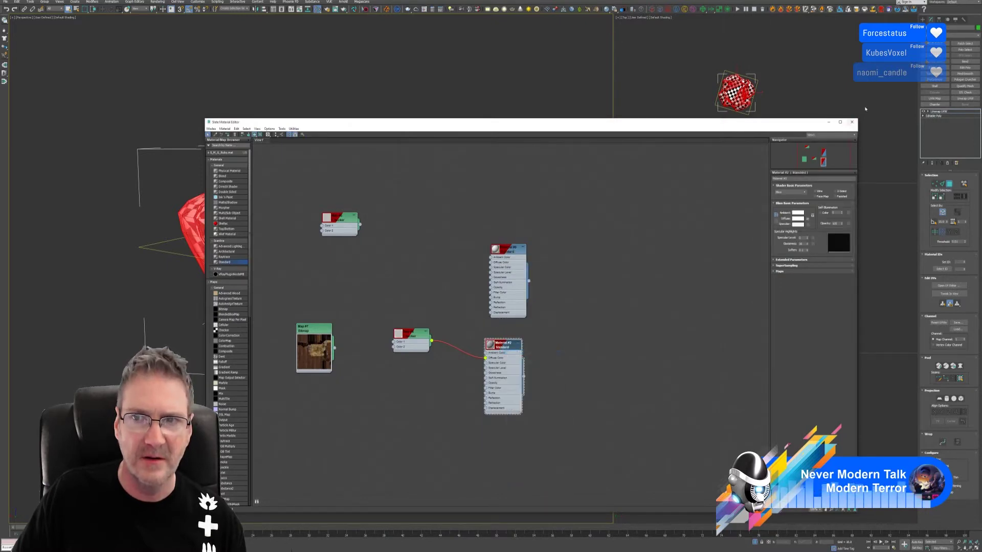
{"action": "left_click", "coordinate": [853, 124]}
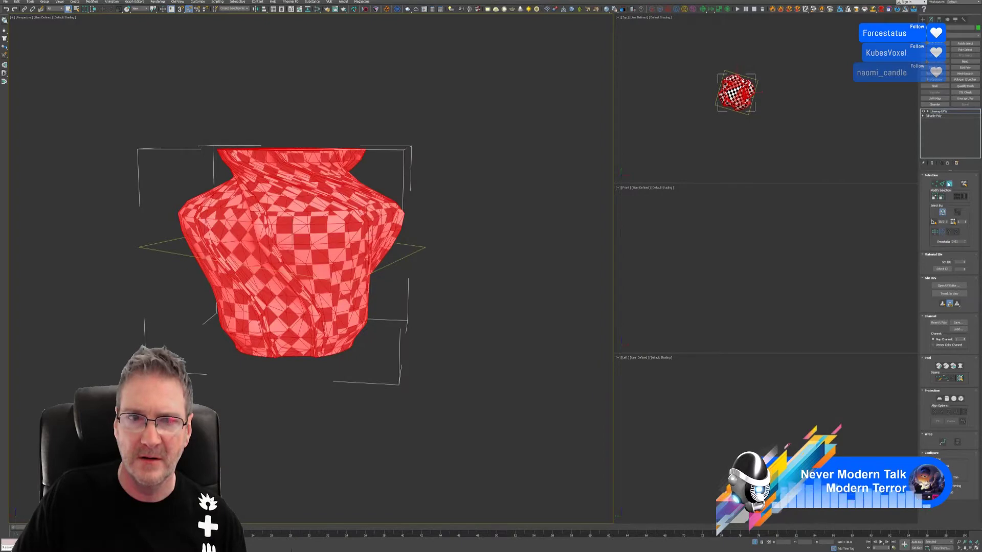
{"action": "key", "text": "ctrl+b"}
{"action": "middle_click_drag", "start_coordinate": [413, 279], "coordinate": [372, 268], "text": "alt"}
{"action": "middle_click_drag", "start_coordinate": [278, 240], "coordinate": [461, 279], "text": "alt"}
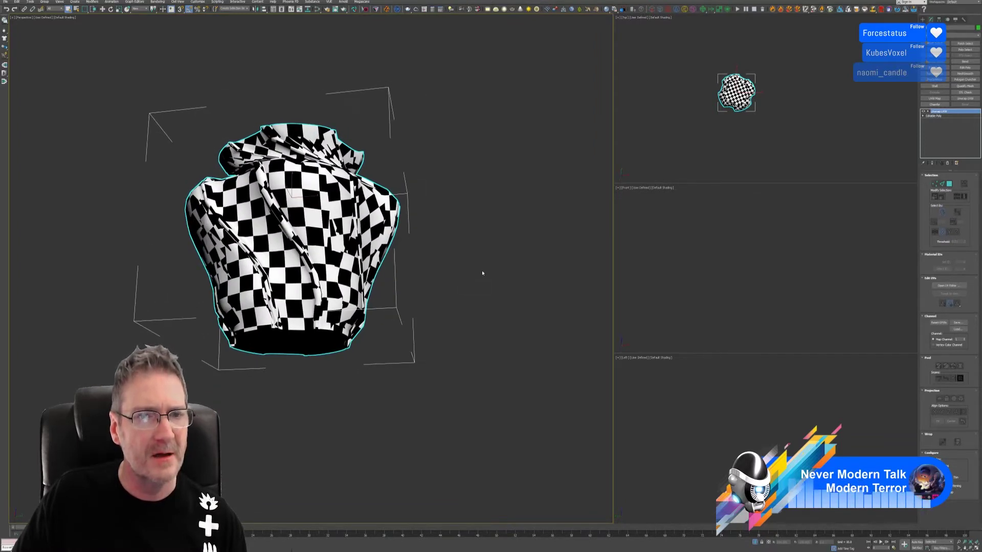
Delete the Unwrap UVW modifier from the collar and send the mesh to RizomUV.
{"action": "left_click", "coordinate": [946, 163]}
{"action": "middle_click_drag", "start_coordinate": [465, 220], "coordinate": [476, 239], "text": "alt"}
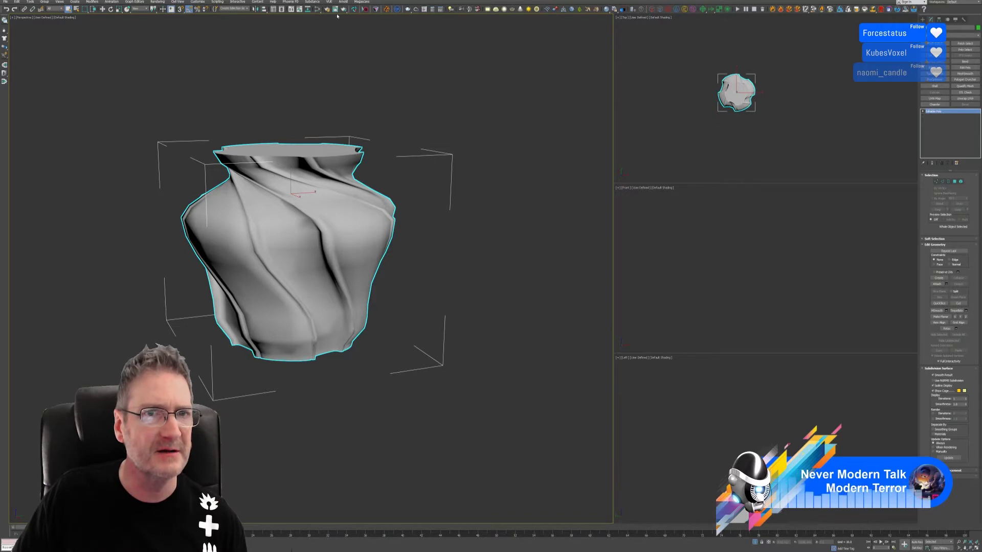
{"action": "left_click", "coordinate": [354, 10]}
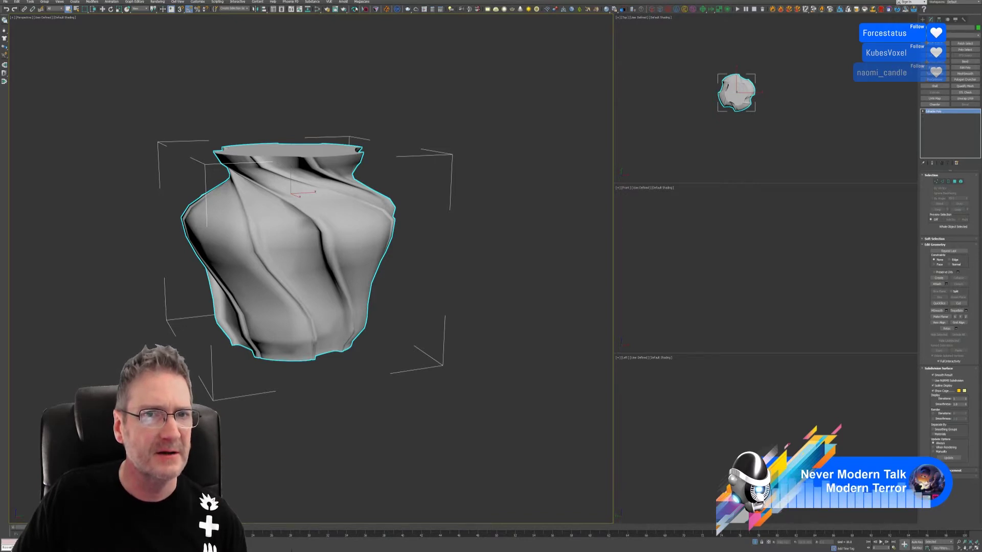
{"action": "left_click", "coordinate": [519, 287]}
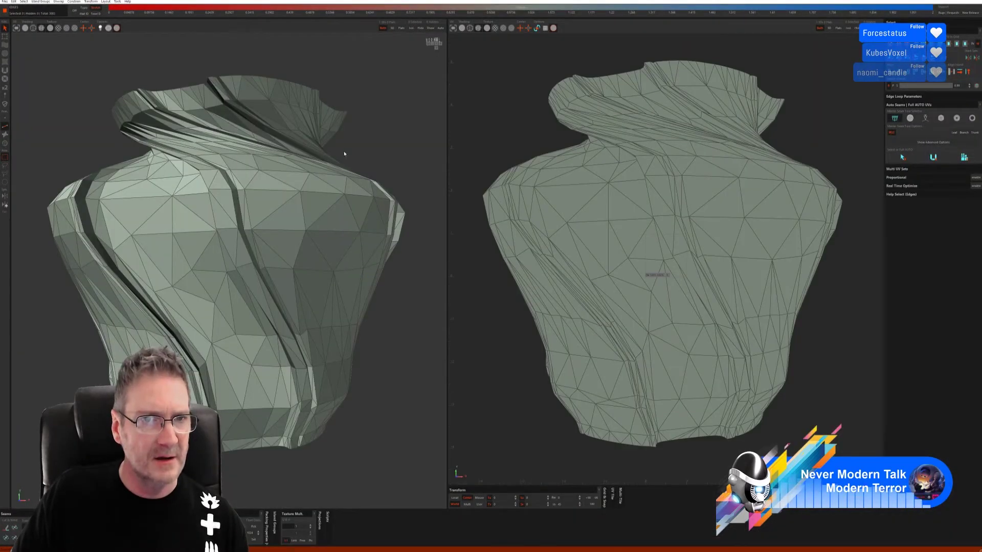
Select the top cap's rim edges along the front of the collar, across the first small notch and the arc beyond it.
{"action": "middle_click_drag", "start_coordinate": [344, 153], "coordinate": [326, 179]}
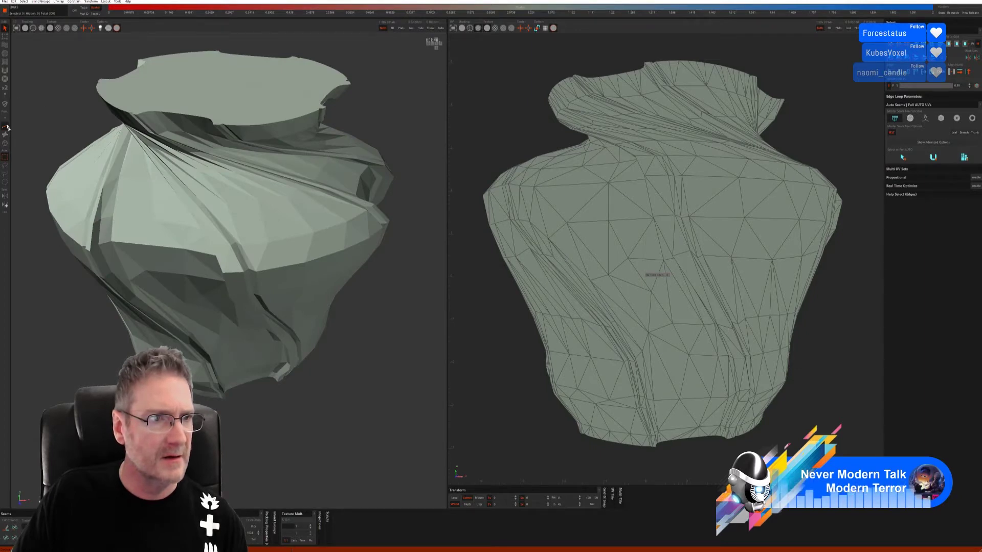
{"action": "left_click", "coordinate": [263, 125]}
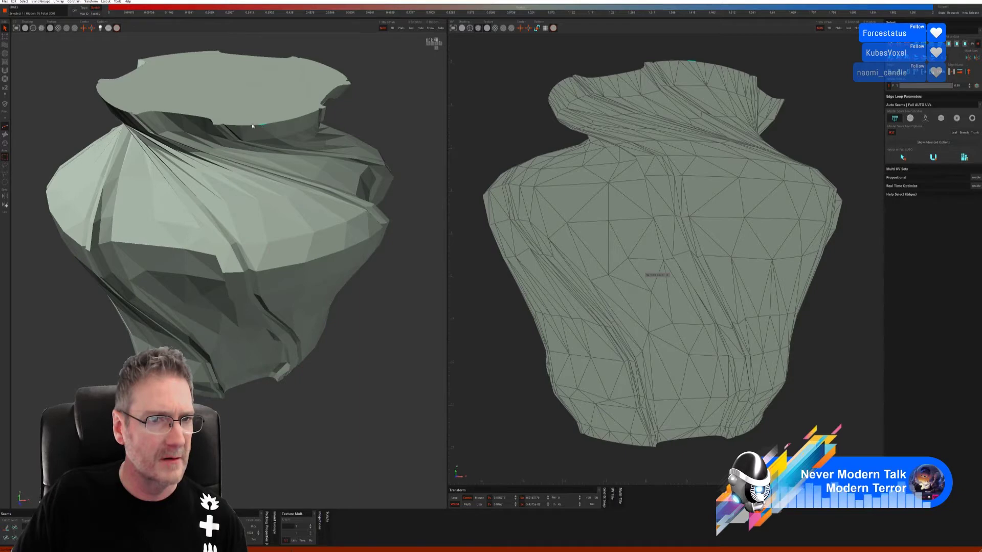
{"action": "left_click", "coordinate": [219, 126], "text": "shift"}
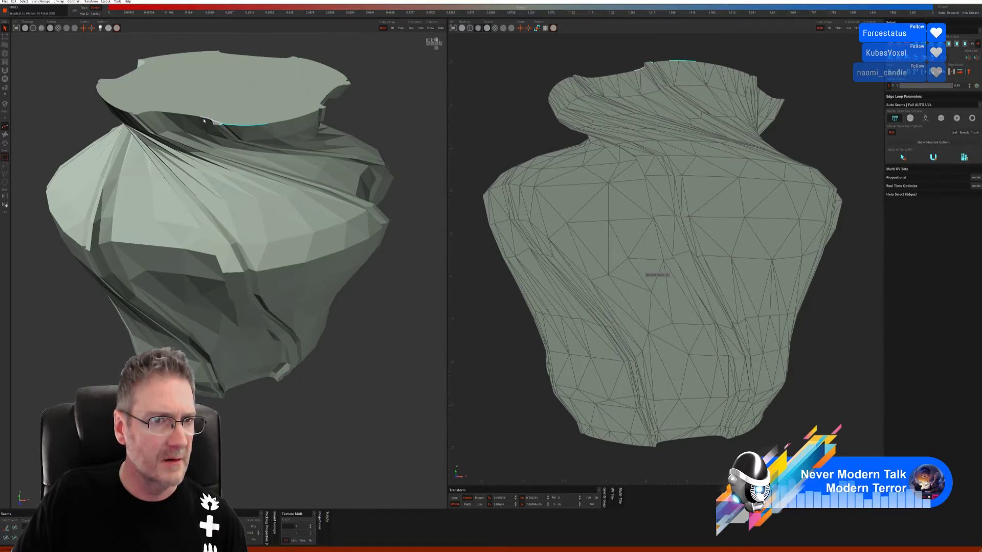
{"action": "scroll", "coordinate": [215, 124], "scroll_direction": "up", "scroll_amount": 5}
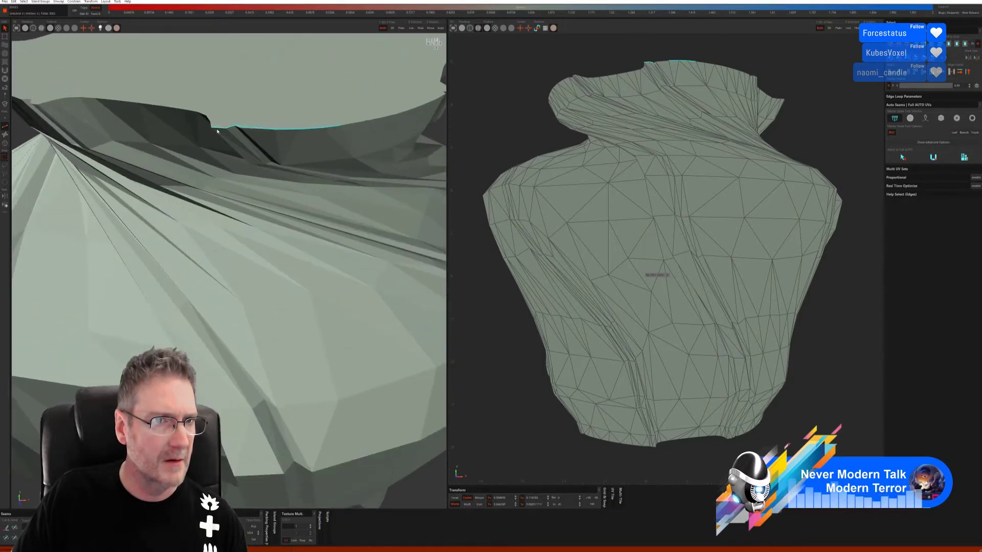
{"action": "left_click", "coordinate": [211, 126]}
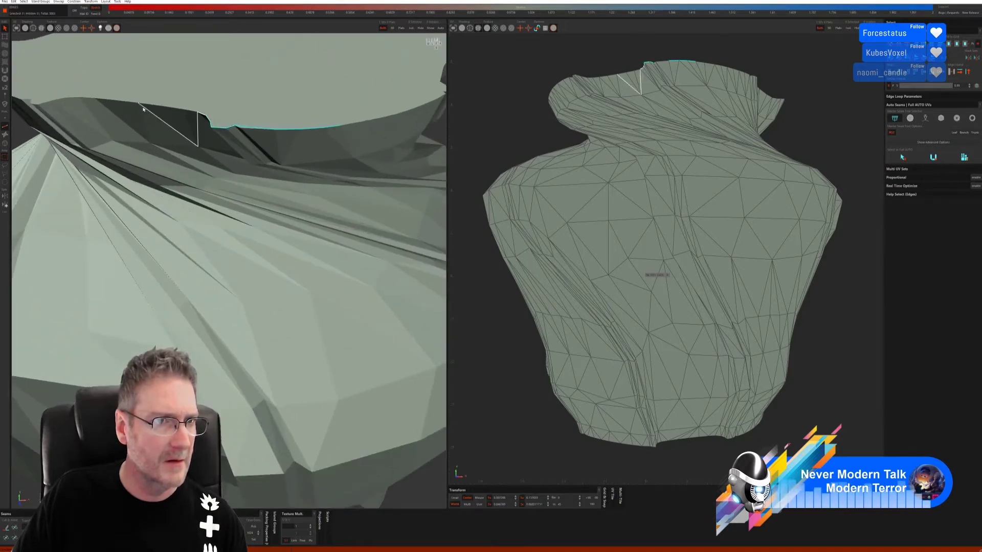
{"action": "left_click", "coordinate": [169, 109]}
{"action": "left_click", "coordinate": [122, 104]}
{"action": "left_click", "coordinate": [55, 101]}
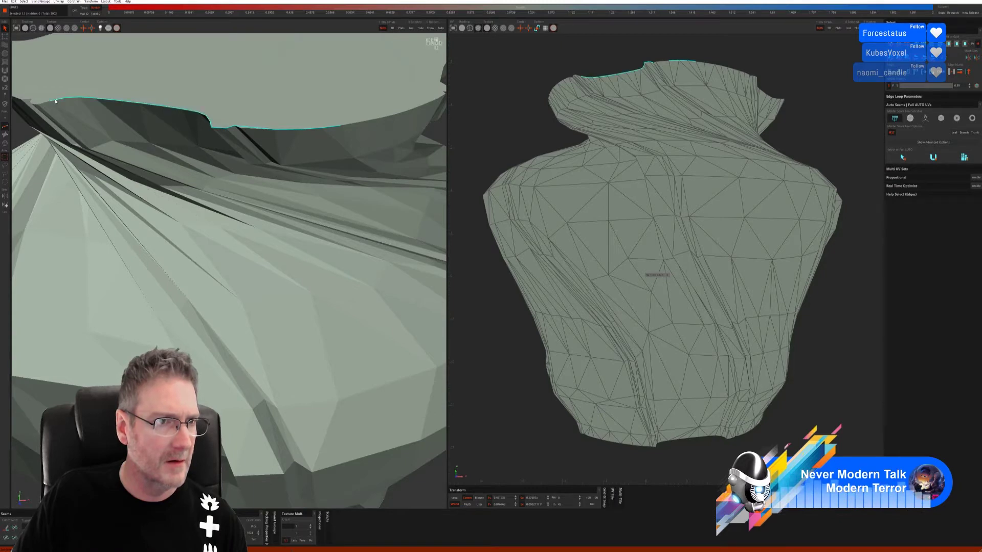
Extend the rim edge selection over the next narrow groove and along the adjoining arc up to the following notch.
{"action": "left_click_drag", "start_coordinate": [91, 143], "coordinate": [134, 157], "text": "alt"}
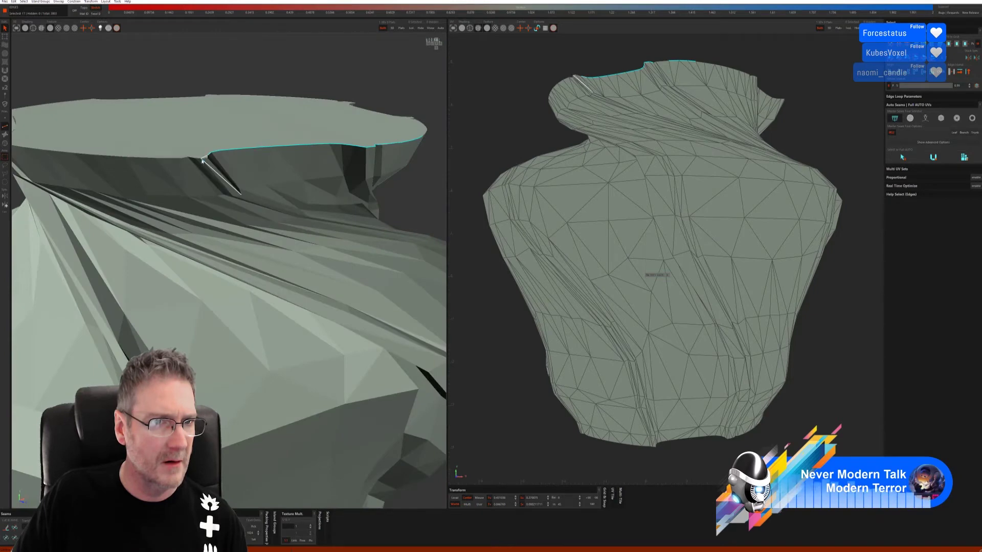
{"action": "left_click", "coordinate": [206, 160]}
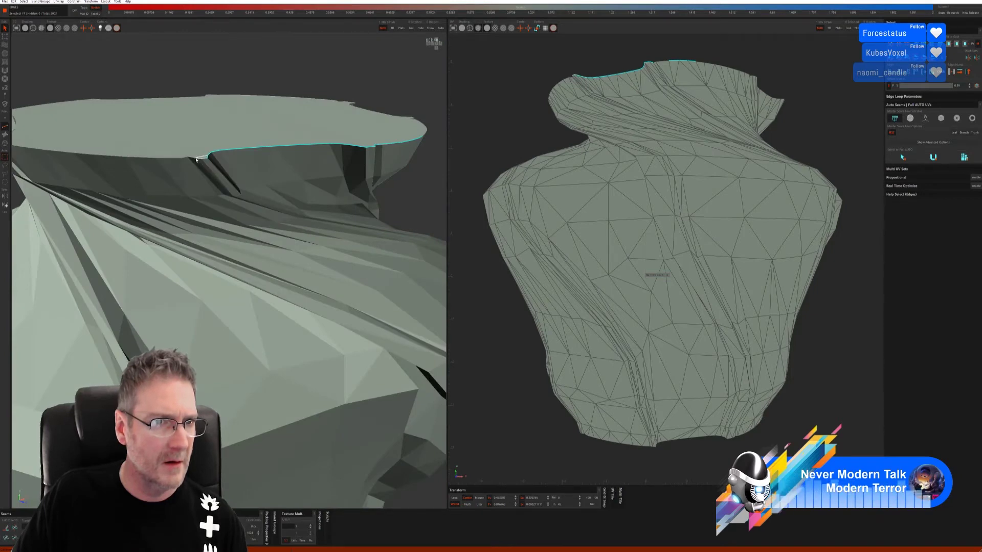
{"action": "left_click", "coordinate": [192, 159]}
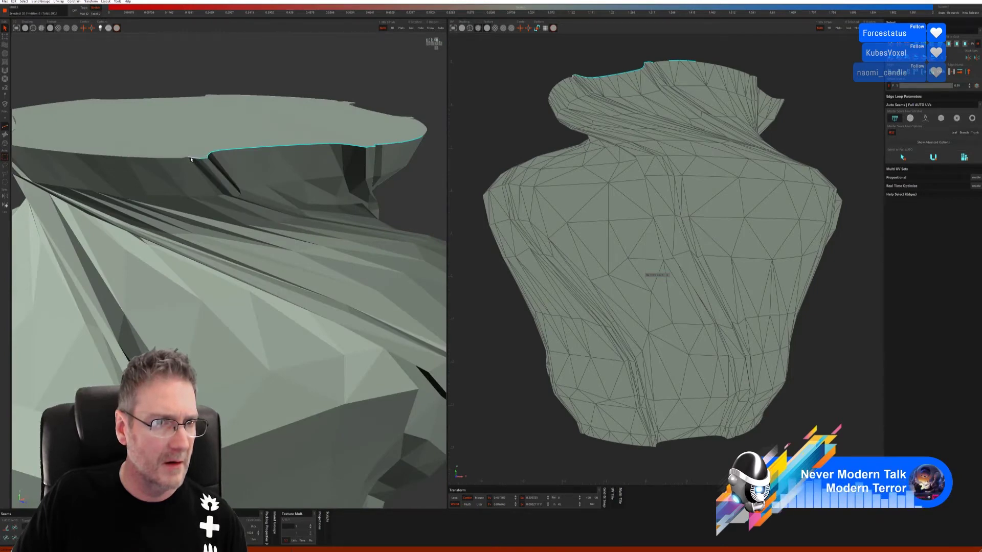
{"action": "left_click", "coordinate": [45, 151]}
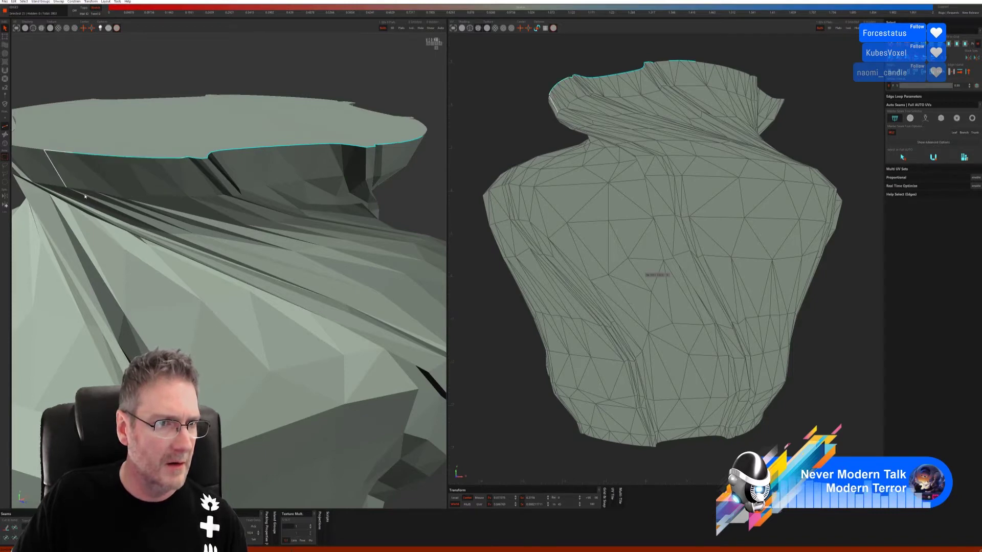
{"action": "left_click_drag", "start_coordinate": [45, 151], "coordinate": [160, 202], "text": "alt"}
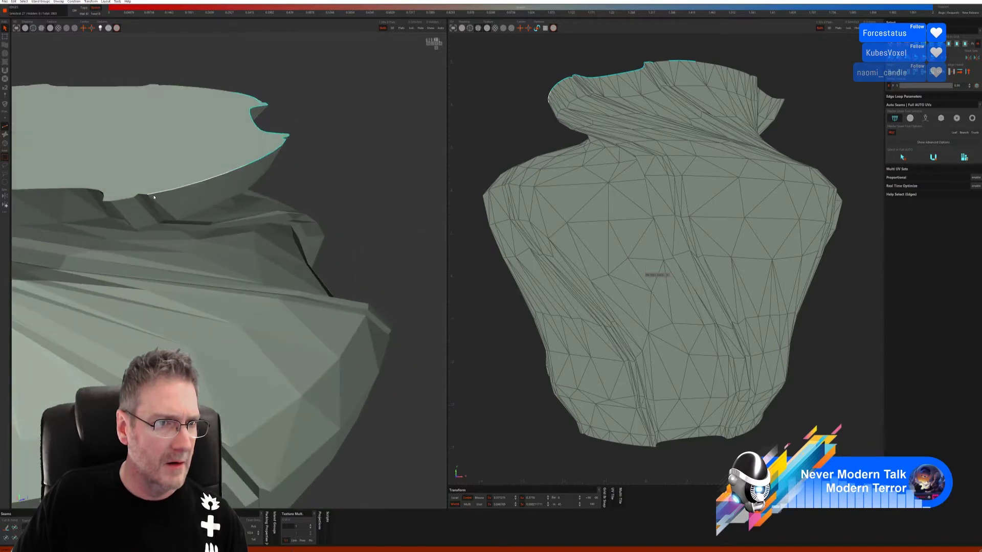
{"action": "left_click", "coordinate": [144, 197]}
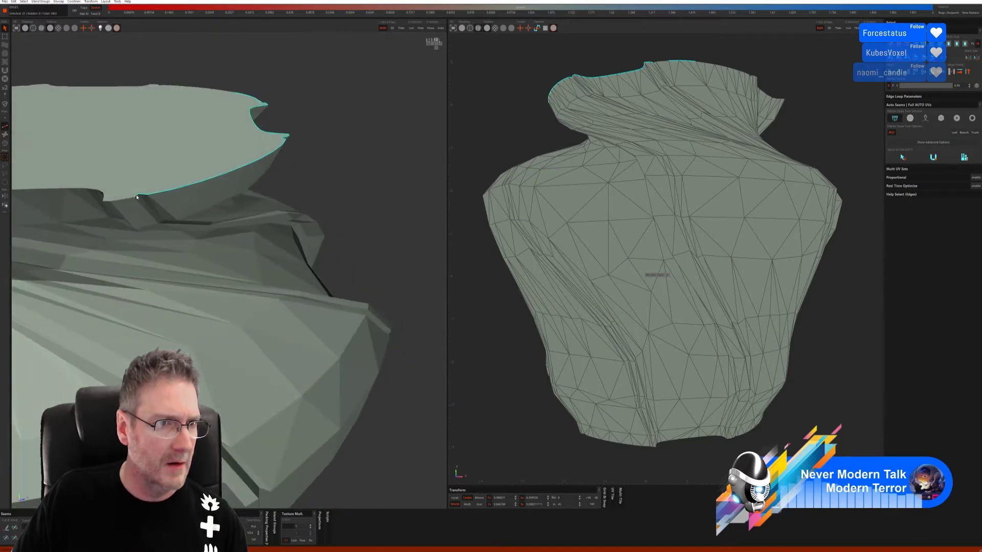
{"action": "left_click", "coordinate": [114, 202]}
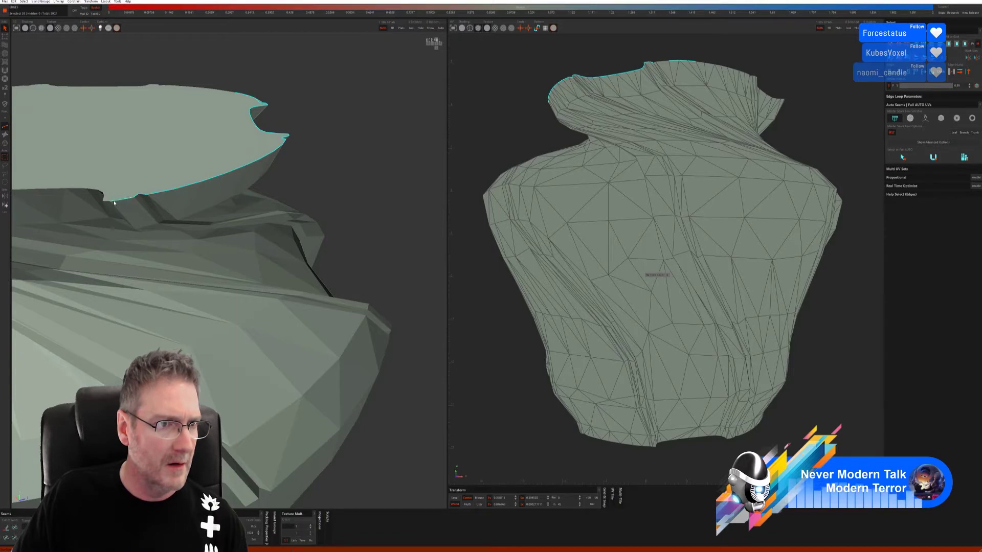
Add the rim edges of the next long arc and the short edges stepping around the corner at its end.
{"action": "left_click_drag", "start_coordinate": [109, 202], "coordinate": [335, 210], "text": "alt"}
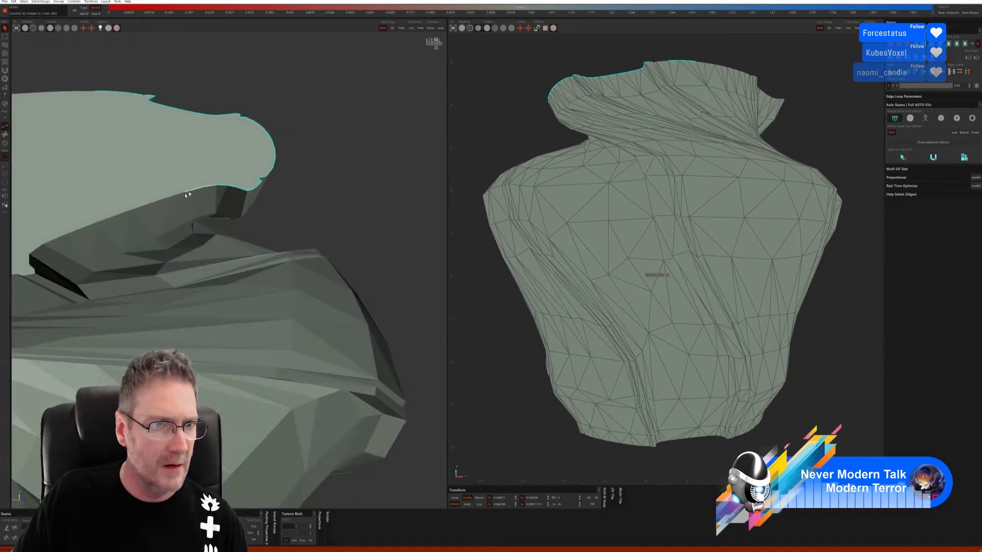
{"action": "left_click", "coordinate": [59, 238], "text": "shift"}
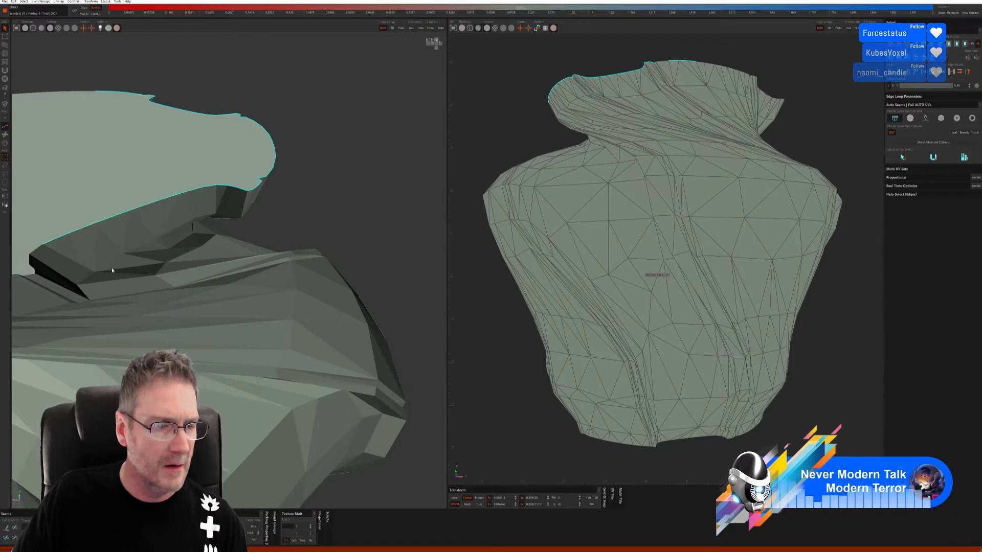
{"action": "middle_click_drag", "start_coordinate": [353, 221], "coordinate": [233, 211]}
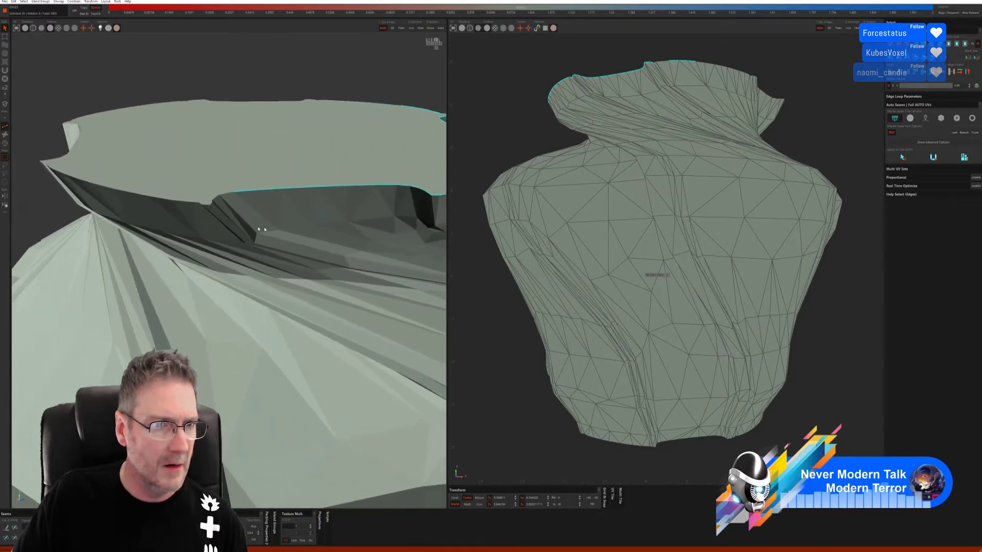
{"action": "left_click", "coordinate": [214, 201], "text": "shift"}
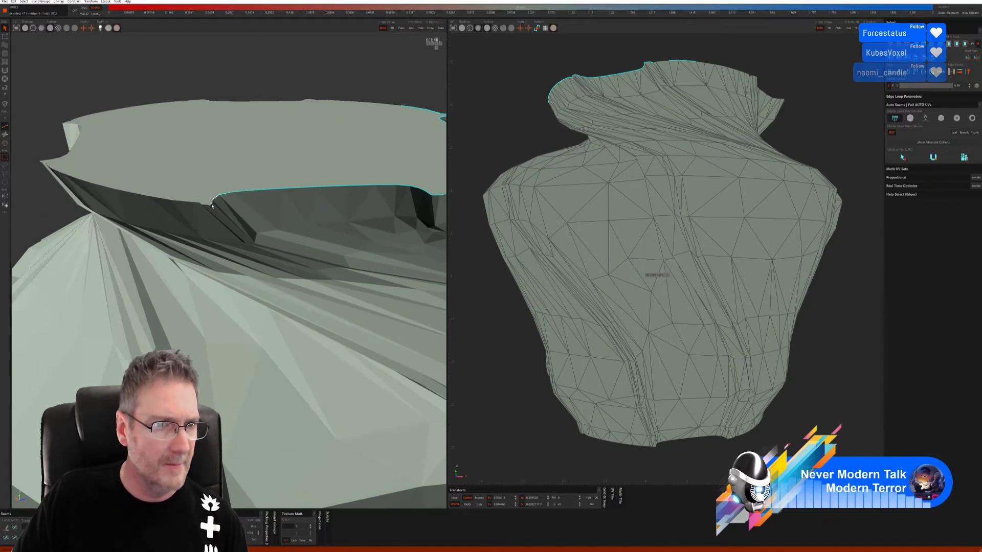
{"action": "scroll", "coordinate": [212, 205], "scroll_direction": "up", "scroll_amount": 5}
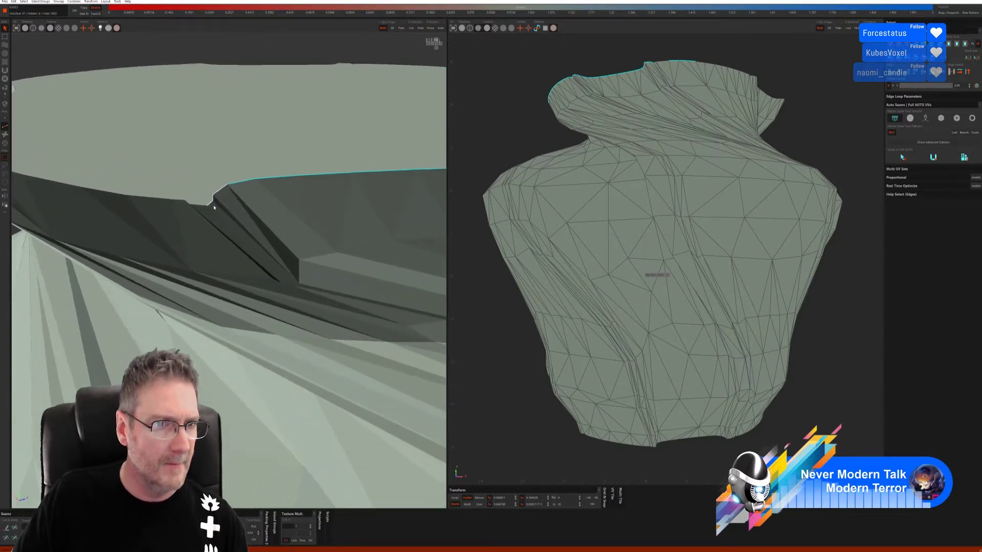
{"action": "left_click", "coordinate": [209, 204], "text": "shift"}
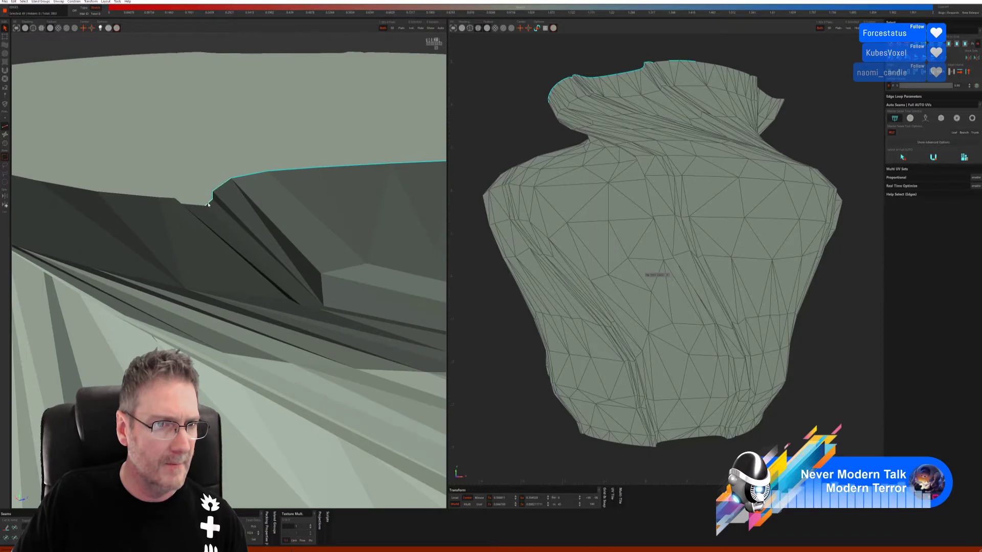
{"action": "left_click", "coordinate": [180, 205], "text": "shift"}
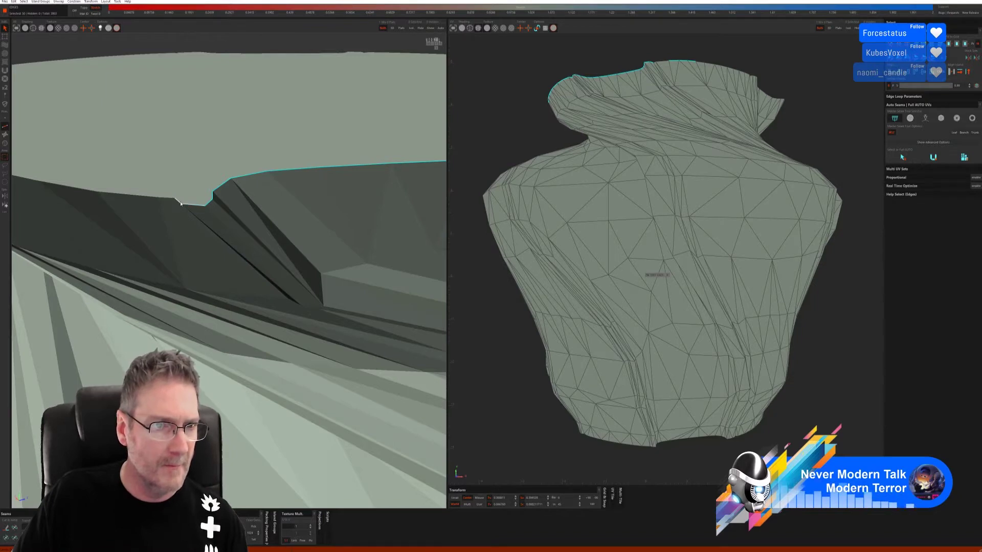
{"action": "scroll", "coordinate": [203, 231], "scroll_direction": "down", "scroll_amount": 5}
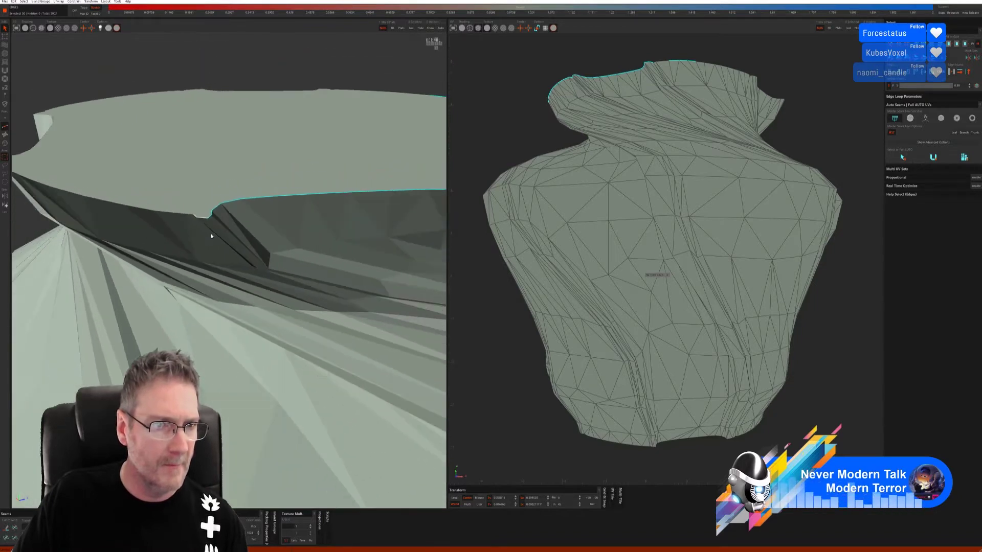
Continue the rim edge selection past the stepped corner, along the smooth arc and across the small groove where it ends.
{"action": "left_click_drag", "start_coordinate": [234, 75], "coordinate": [280, 68], "text": "alt"}
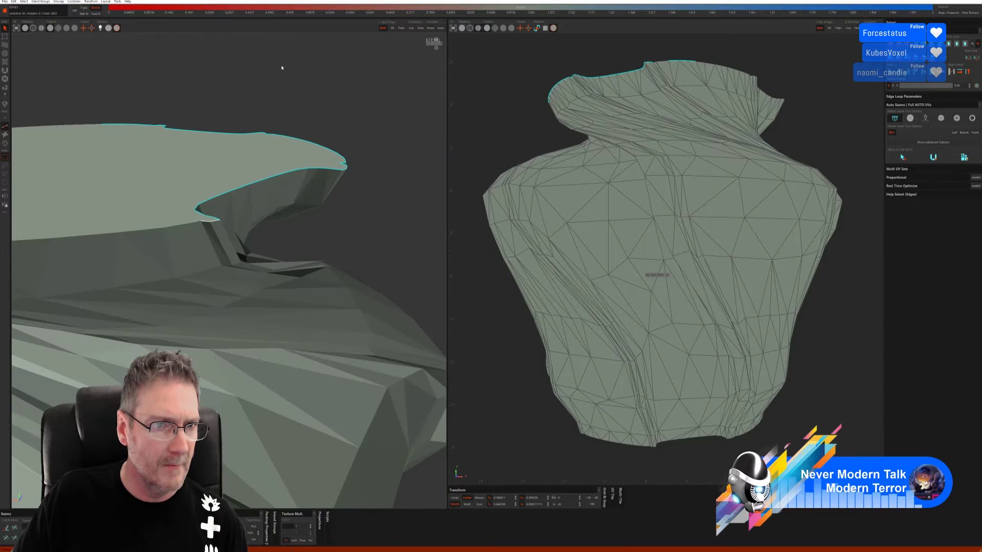
{"action": "left_click", "coordinate": [187, 225], "text": "shift"}
{"action": "scroll", "coordinate": [172, 259], "scroll_direction": "down", "scroll_amount": 2}
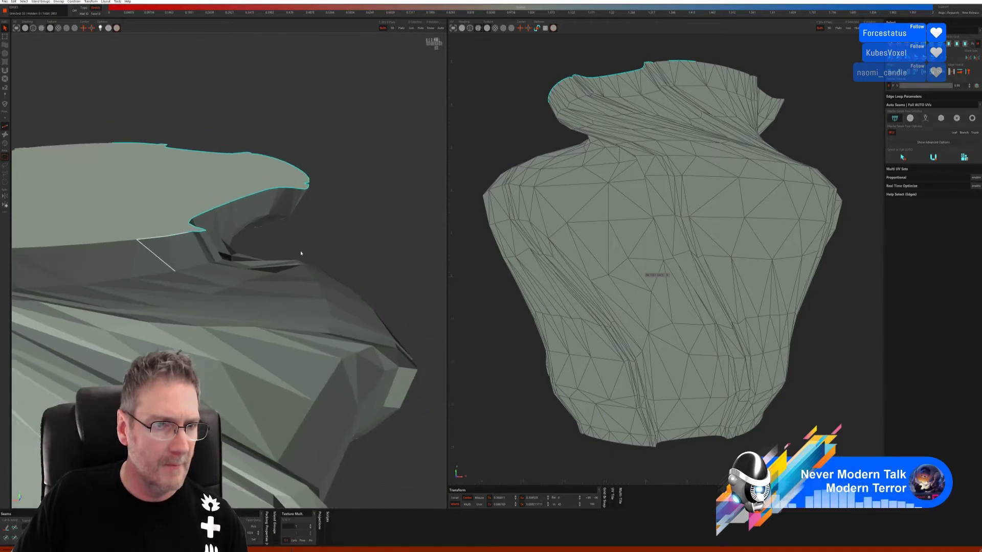
{"action": "left_click_drag", "start_coordinate": [301, 254], "coordinate": [241, 228], "text": "alt"}
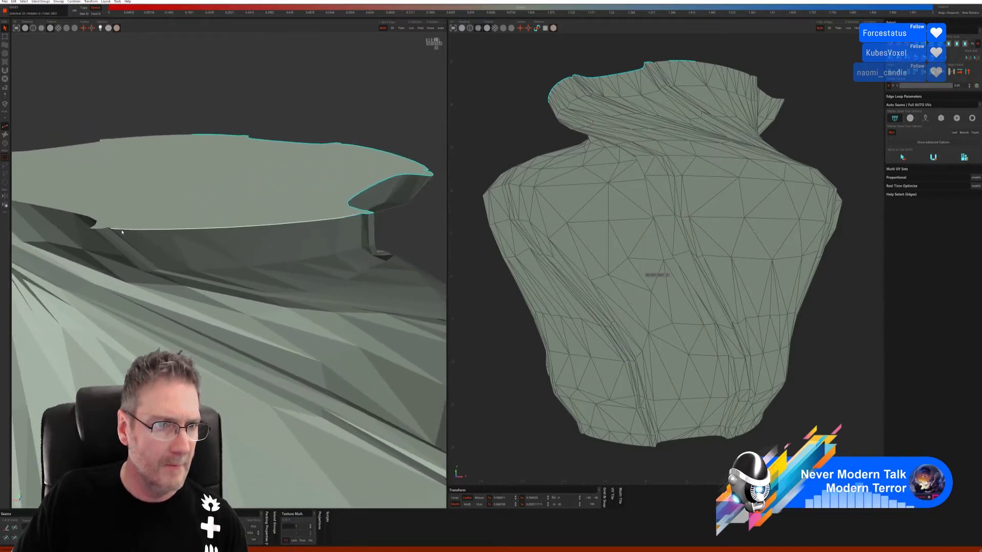
{"action": "left_click", "coordinate": [122, 231], "text": "shift"}
{"action": "left_click_drag", "start_coordinate": [147, 274], "coordinate": [234, 242], "text": "alt"}
{"action": "left_click", "coordinate": [225, 245], "text": "shift"}
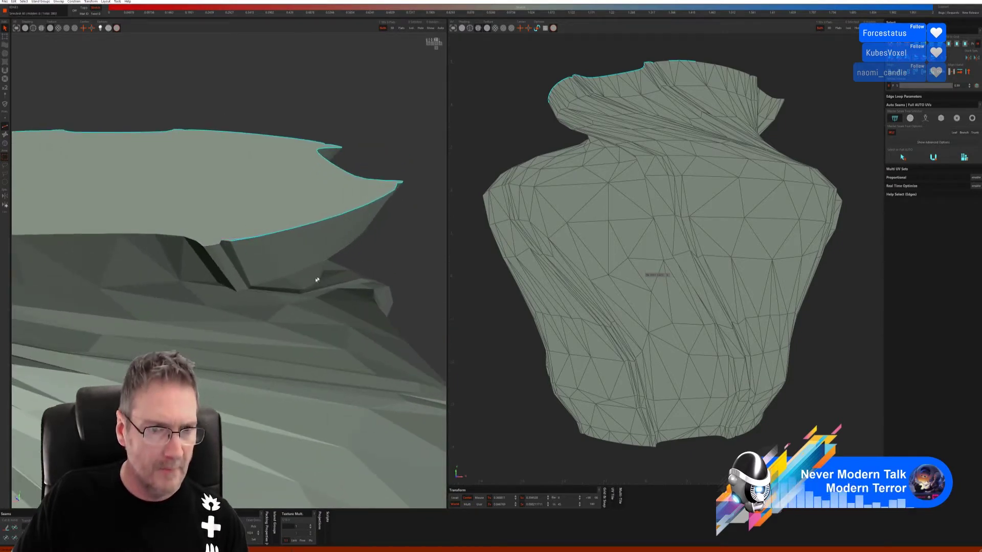
{"action": "left_click", "coordinate": [207, 246], "text": "shift"}
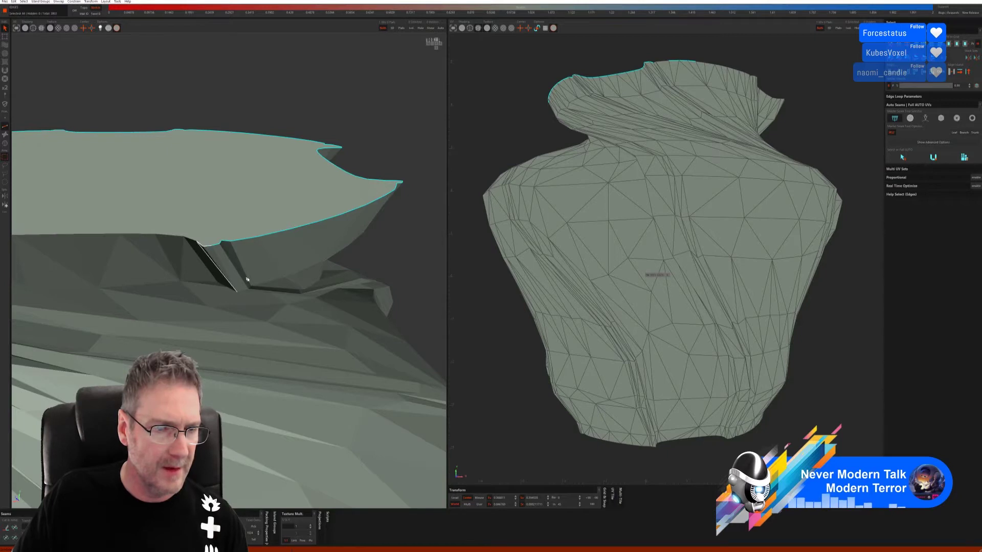
Add the rim edges beyond that groove, along the curved stretch and down to the overhanging corner.
{"action": "middle_click_drag", "start_coordinate": [357, 154], "coordinate": [204, 248]}
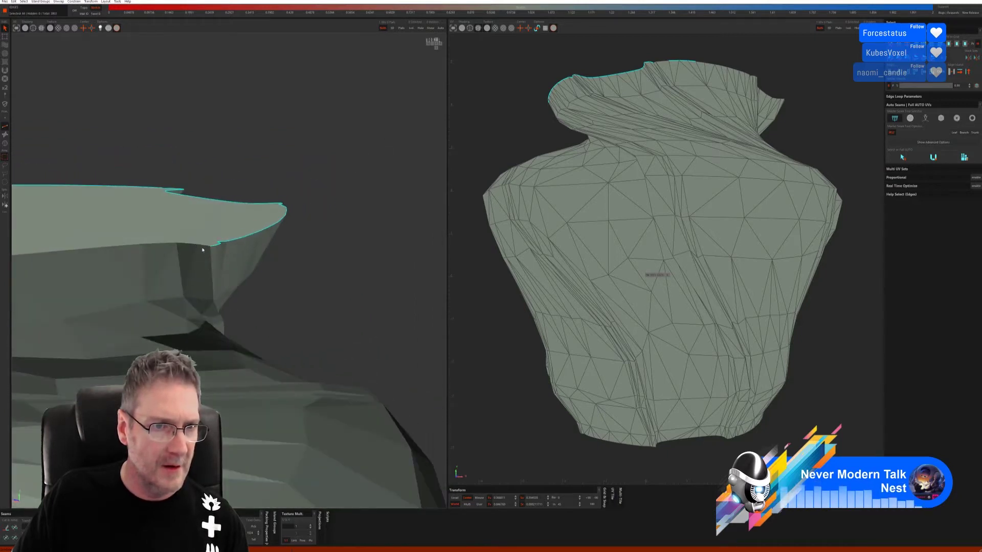
{"action": "left_click", "coordinate": [165, 244], "text": "shift"}
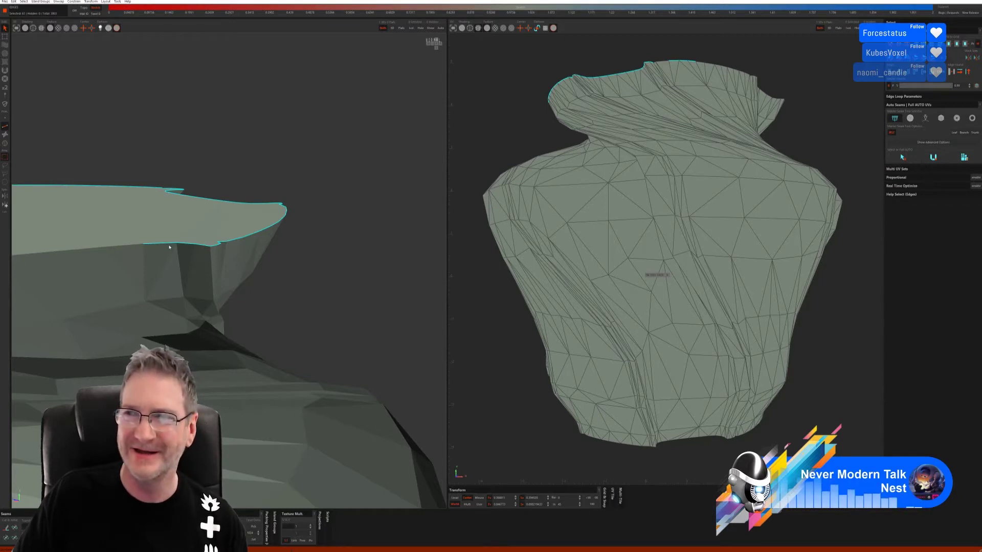
{"action": "scroll", "coordinate": [167, 250], "scroll_direction": "down", "scroll_amount": 1}
{"action": "left_click_drag", "start_coordinate": [335, 173], "coordinate": [266, 212], "text": "alt"}
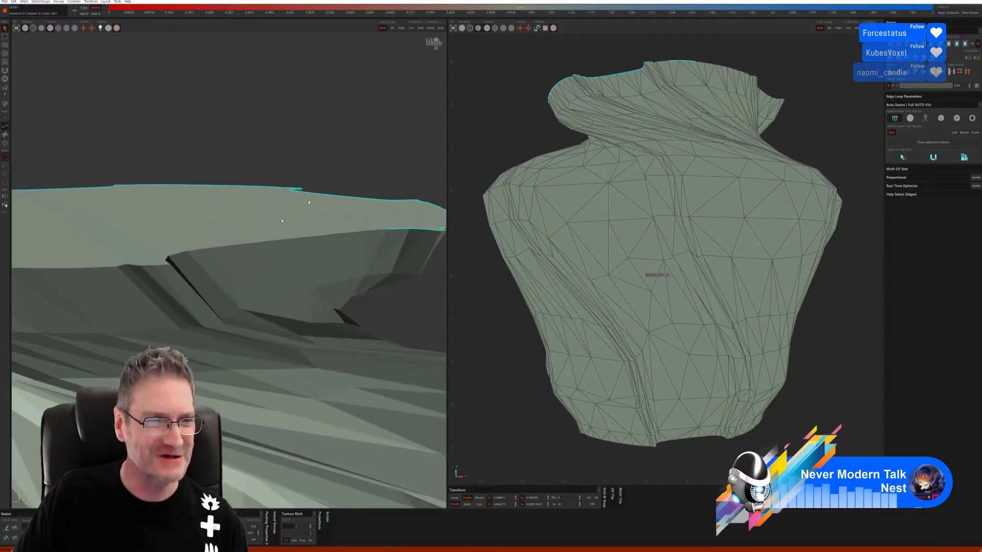
{"action": "left_click", "coordinate": [200, 253]}
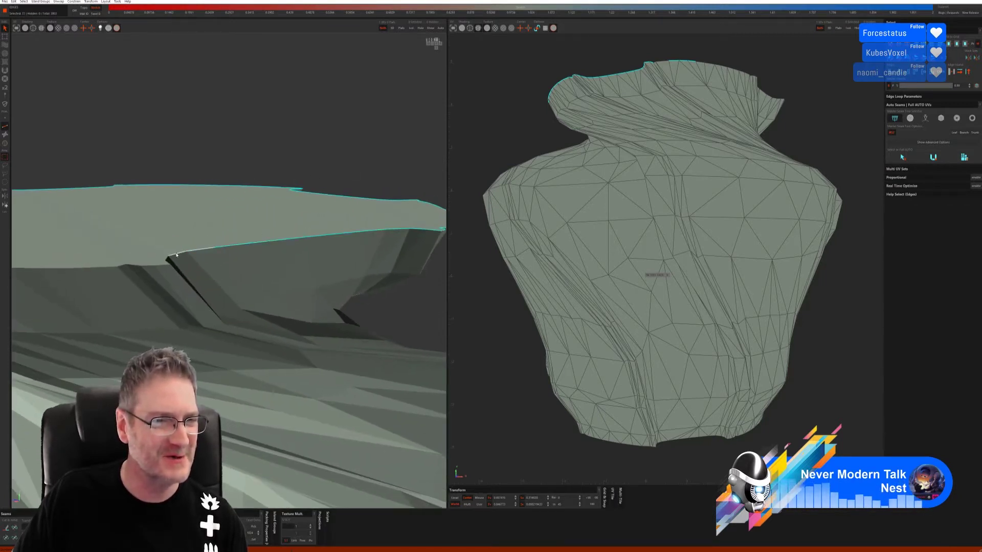
{"action": "left_click_drag", "start_coordinate": [229, 177], "coordinate": [201, 197], "text": "alt"}
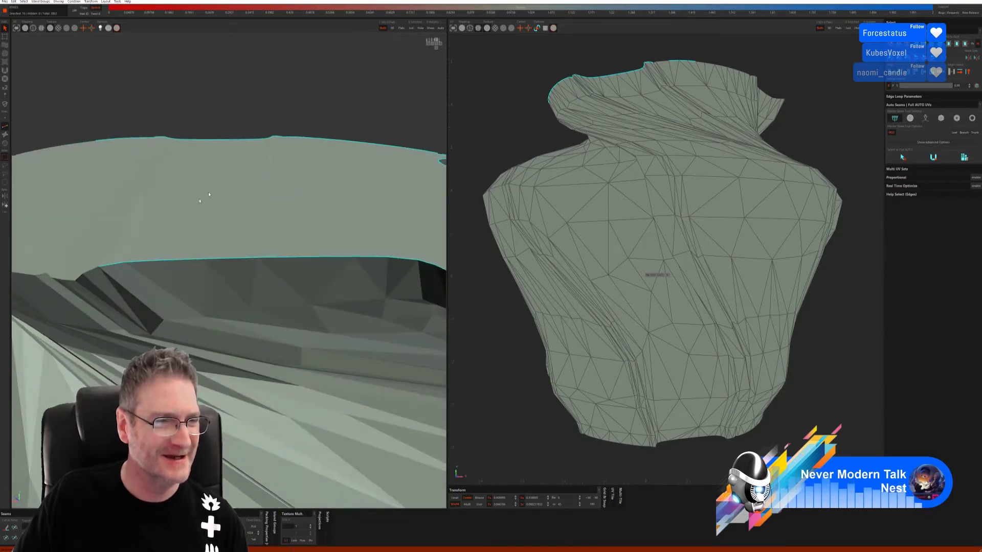
{"action": "left_click", "coordinate": [72, 281]}
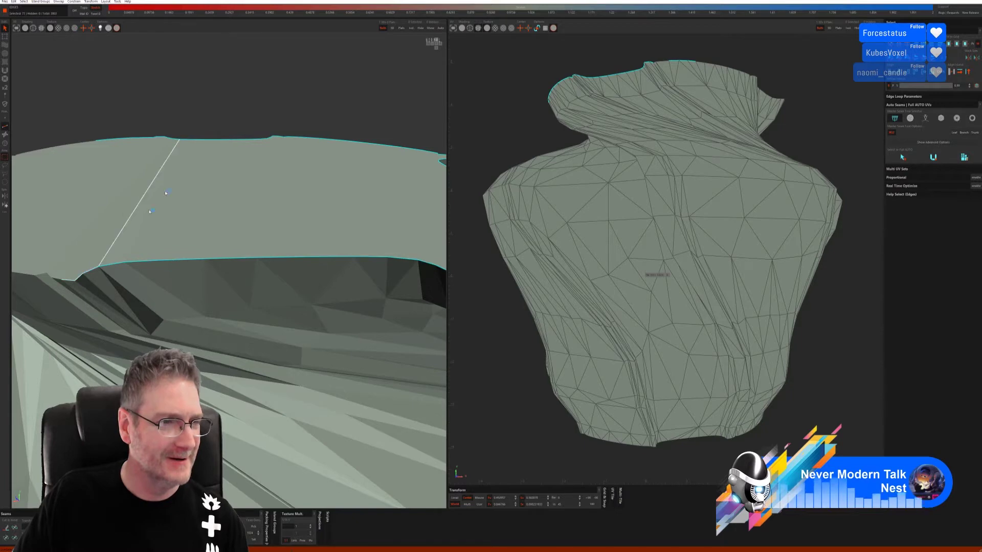
Extend the selection from the overhanging corner across its small dip and along the next smooth stretch of rim.
{"action": "left_click_drag", "start_coordinate": [213, 116], "coordinate": [229, 115], "text": "alt"}
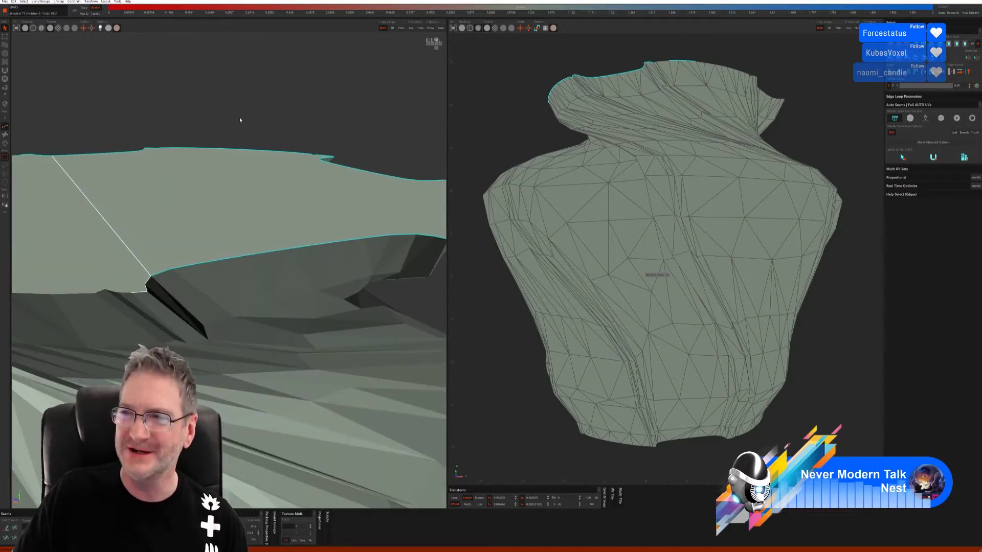
{"action": "left_click_drag", "start_coordinate": [255, 119], "coordinate": [278, 114], "text": "alt"}
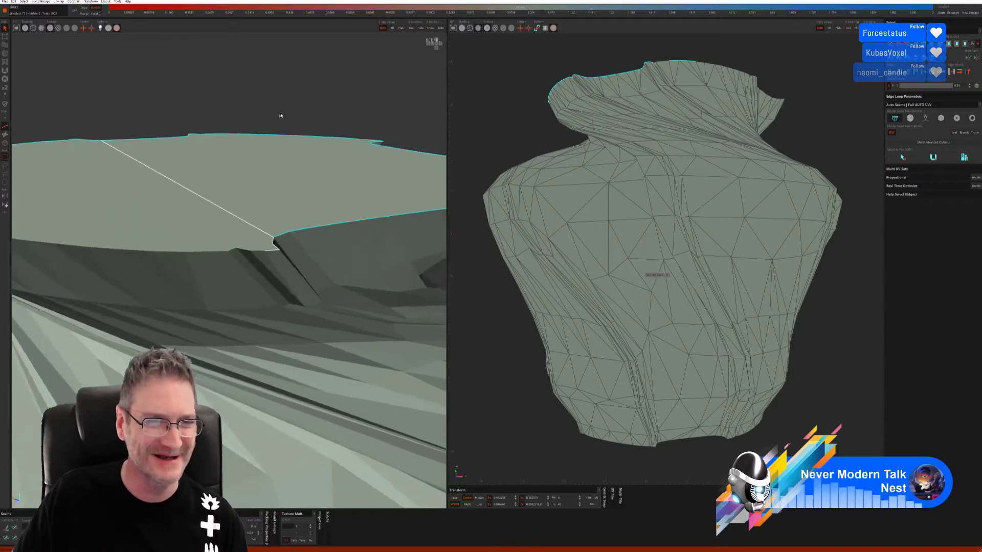
{"action": "left_click", "coordinate": [240, 247]}
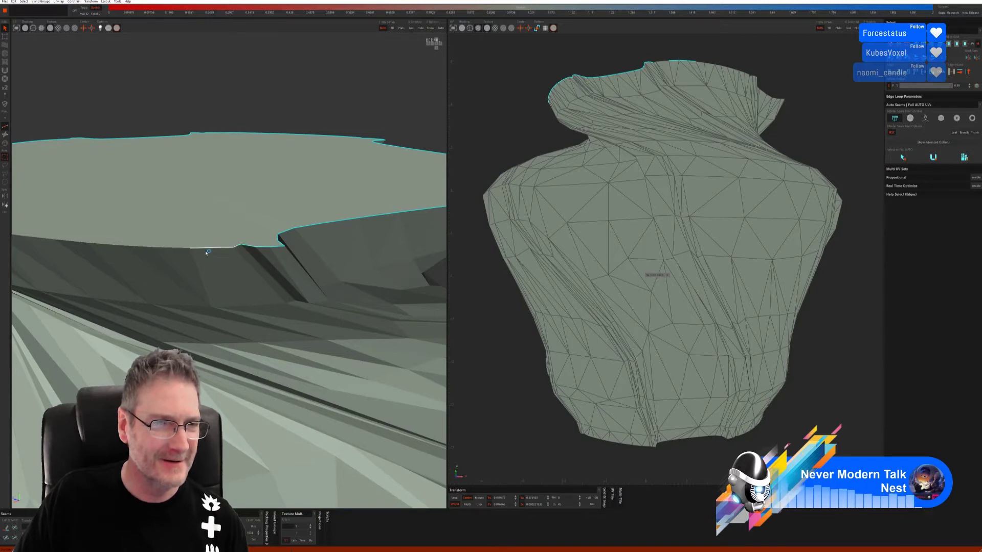
{"action": "left_click", "coordinate": [104, 248]}
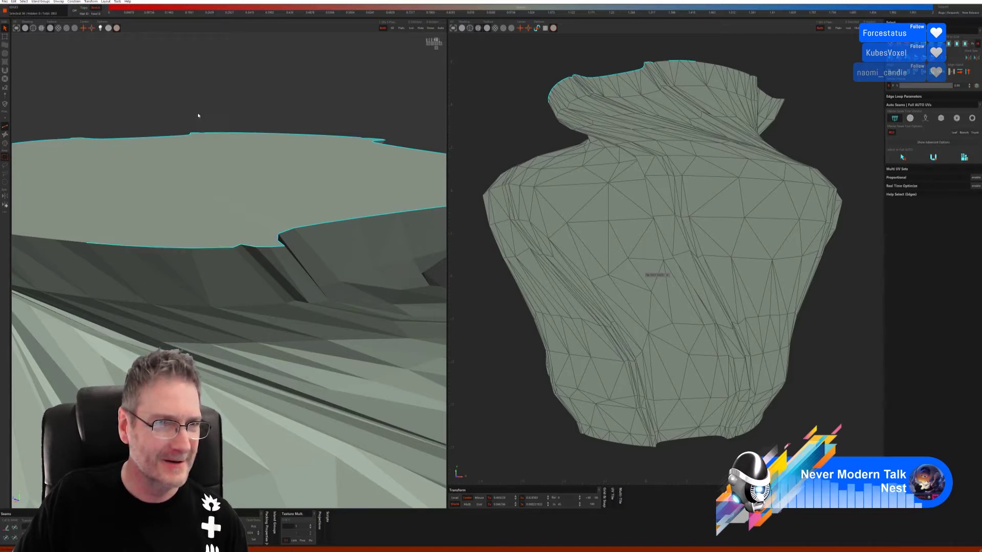
Select the remaining edges of that smooth stretch up to the deep notch and continue onto the rim arc after it.
{"action": "left_click_drag", "start_coordinate": [198, 116], "coordinate": [194, 186], "text": "alt"}
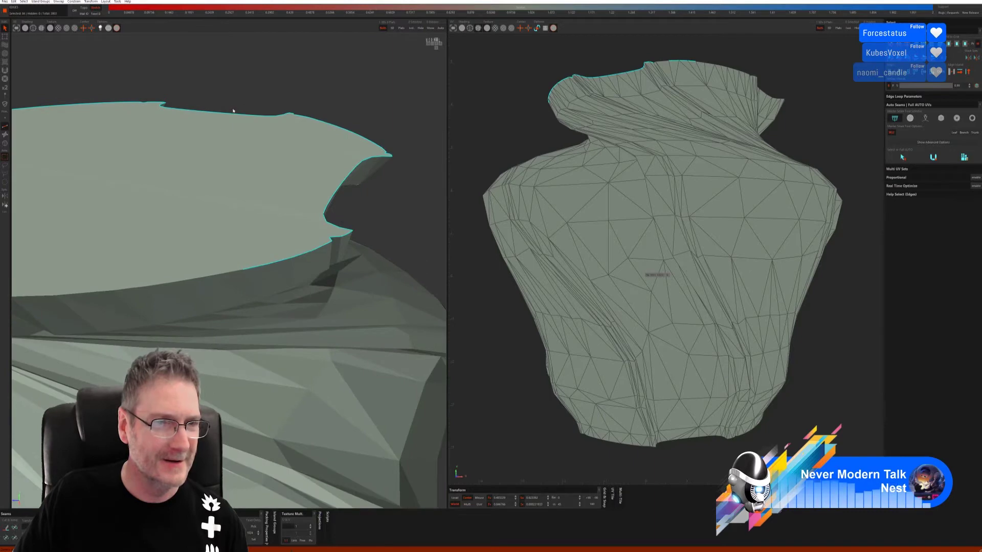
{"action": "left_click_drag", "start_coordinate": [233, 111], "coordinate": [296, 85], "text": "alt"}
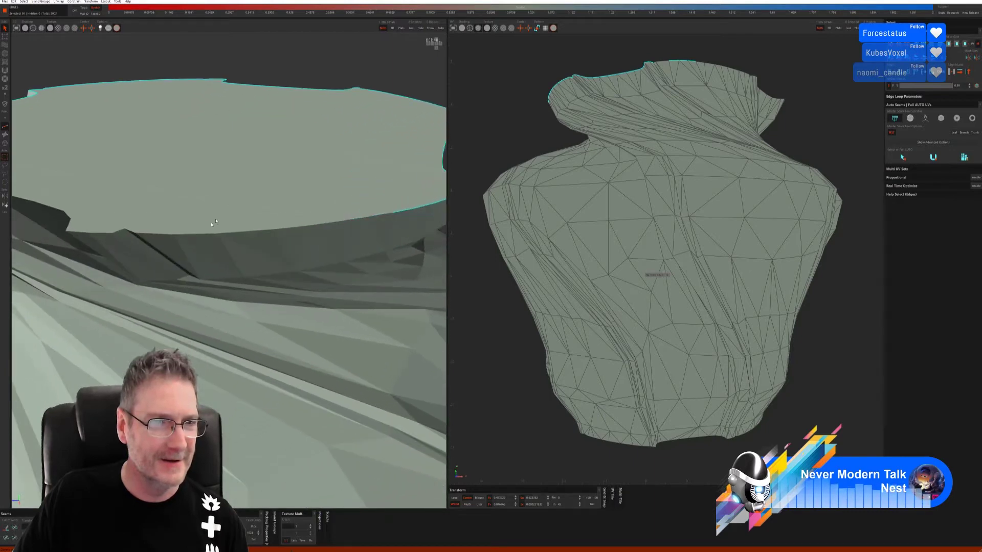
{"action": "left_click", "coordinate": [157, 238]}
{"action": "left_click", "coordinate": [125, 232]}
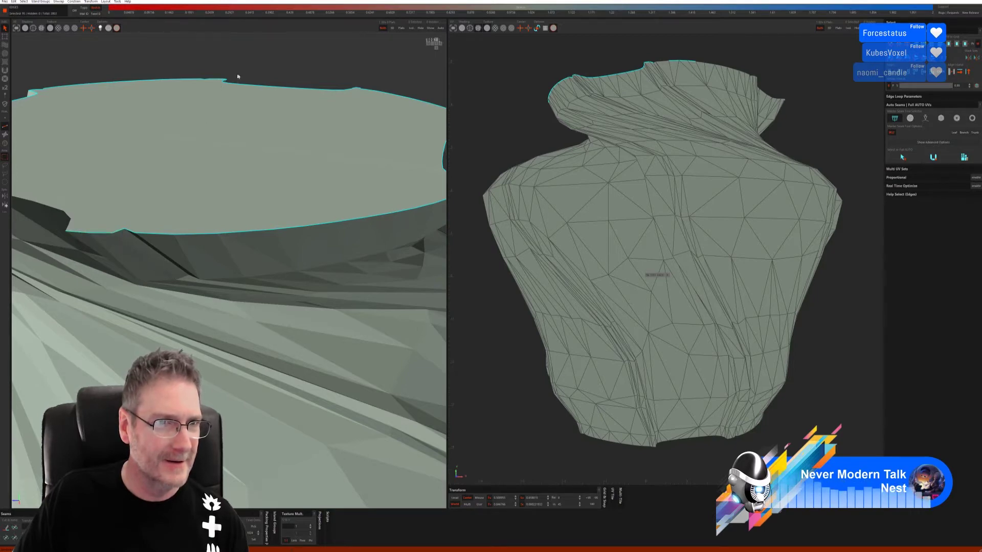
{"action": "left_click_drag", "start_coordinate": [237, 77], "coordinate": [289, 61], "text": "alt"}
{"action": "left_click", "coordinate": [318, 212]}
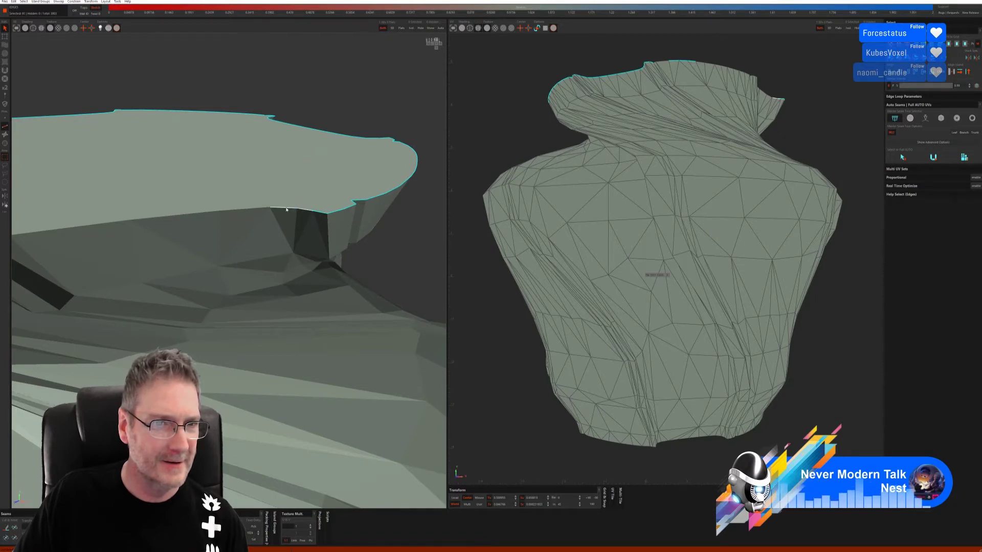
Finish selecting the edge loop around the vase's top opening and cut it to separate the flat top cap.
{"action": "left_click", "coordinate": [164, 218]}
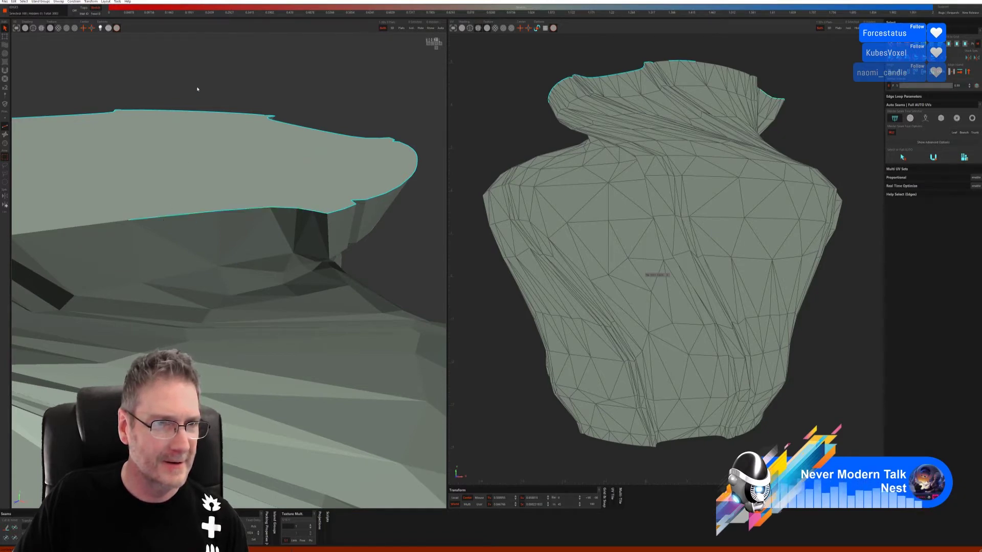
{"action": "middle_click_drag", "start_coordinate": [197, 89], "coordinate": [271, 90], "text": "alt"}
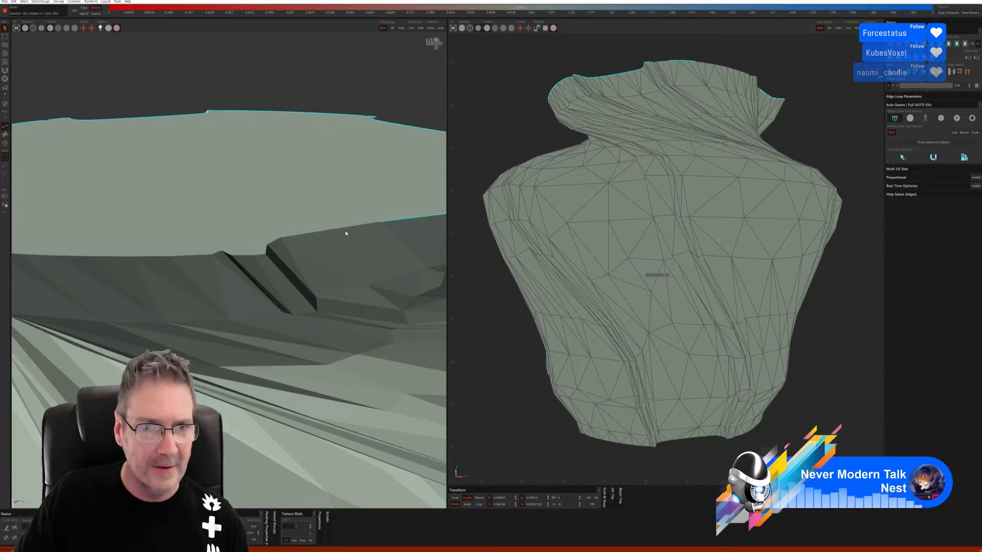
{"action": "left_click", "coordinate": [279, 240]}
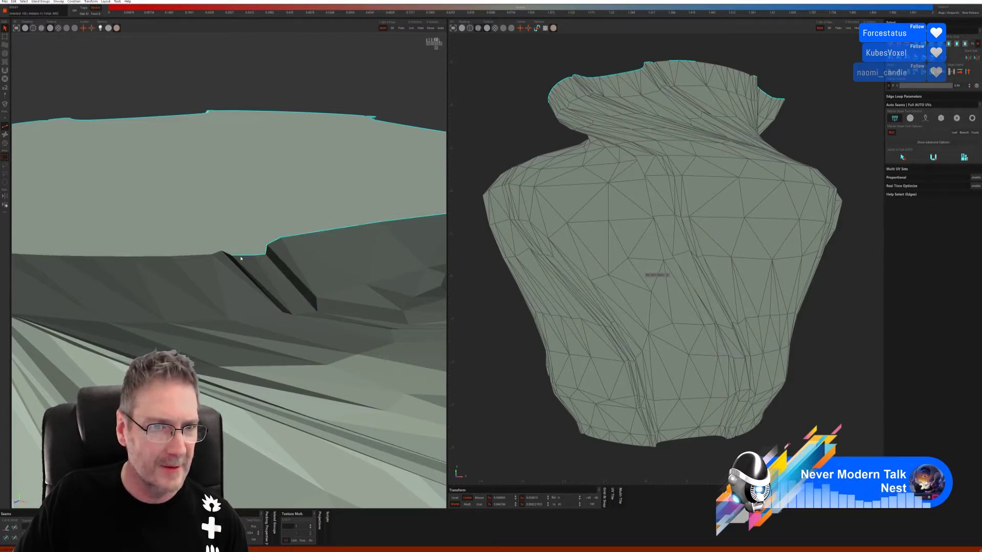
{"action": "left_click", "coordinate": [218, 254]}
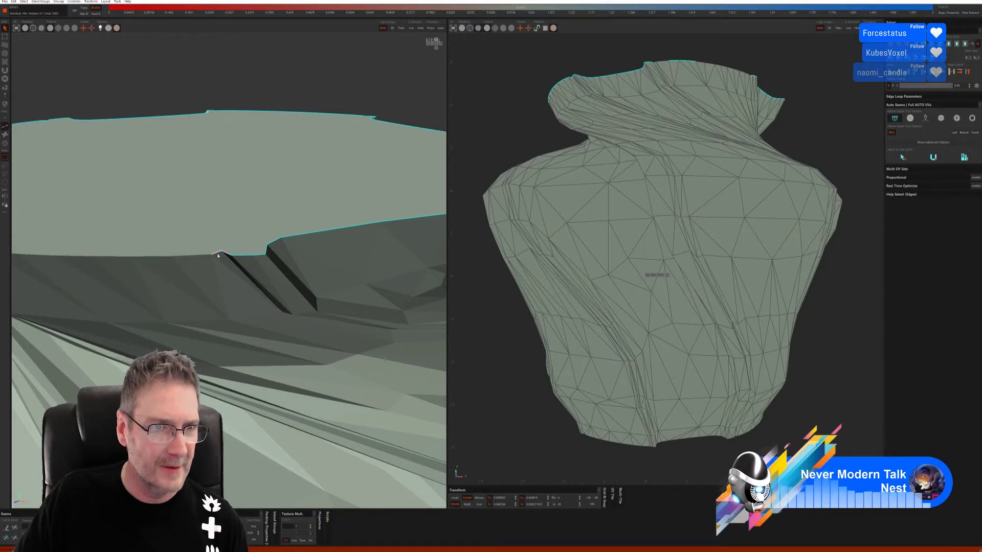
{"action": "left_click", "coordinate": [203, 255]}
{"action": "left_click_drag", "start_coordinate": [173, 98], "coordinate": [192, 98], "text": "alt"}
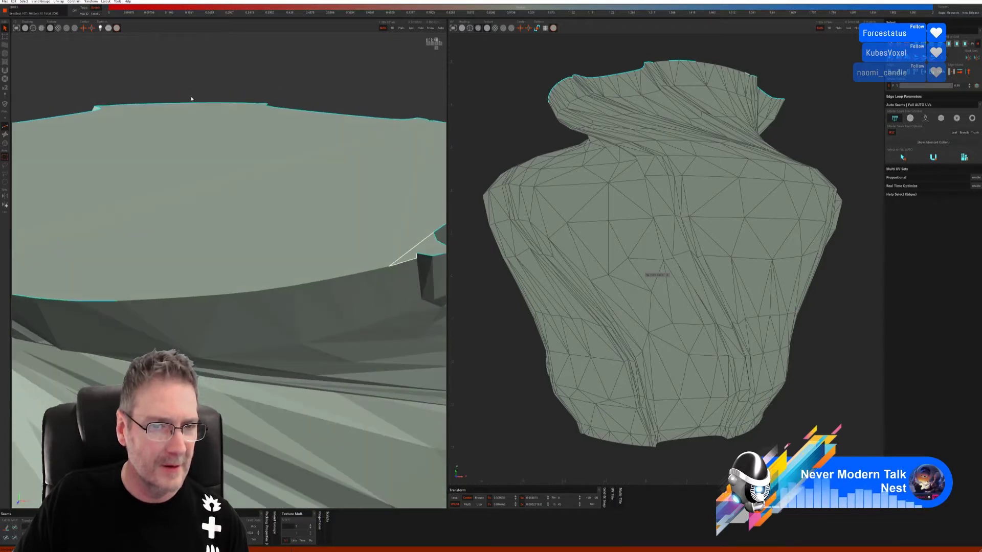
{"action": "left_click", "coordinate": [123, 303]}
{"action": "left_click_drag", "start_coordinate": [154, 298], "coordinate": [139, 318], "text": "alt"}
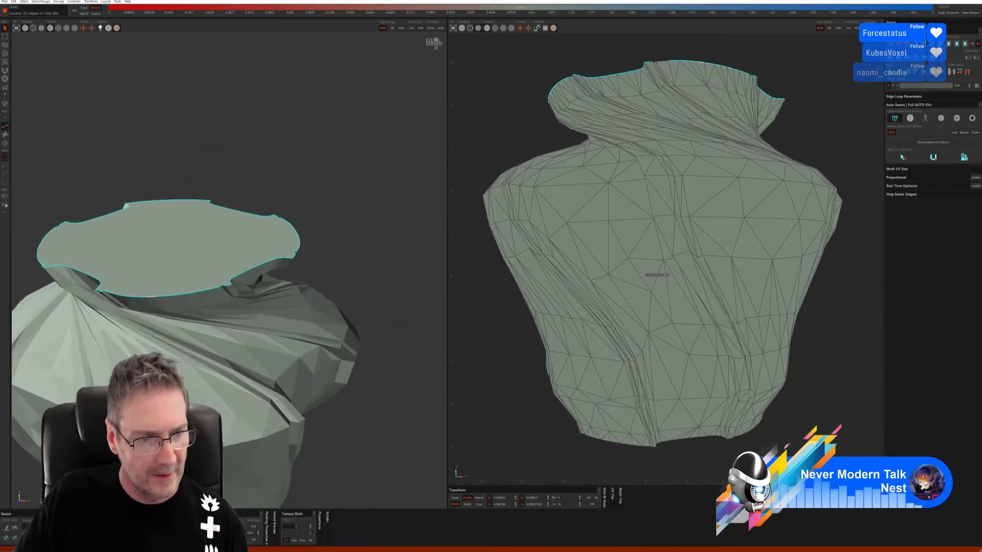
{"action": "left_click", "coordinate": [6, 528]}
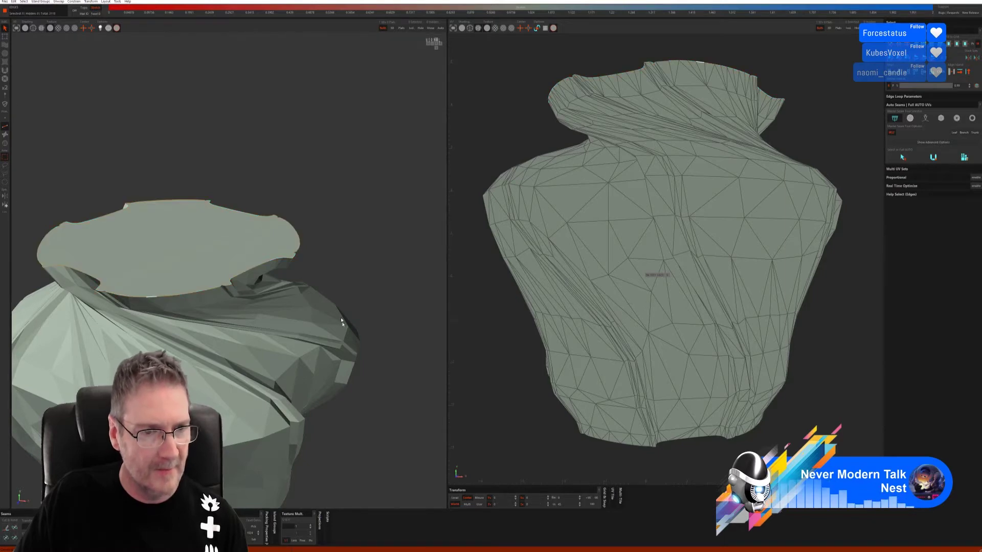
Start a new edge selection on the vase's underside along the curved border between one outer panel and the flat base.
{"action": "left_click_drag", "start_coordinate": [341, 291], "coordinate": [336, 251], "text": "alt"}
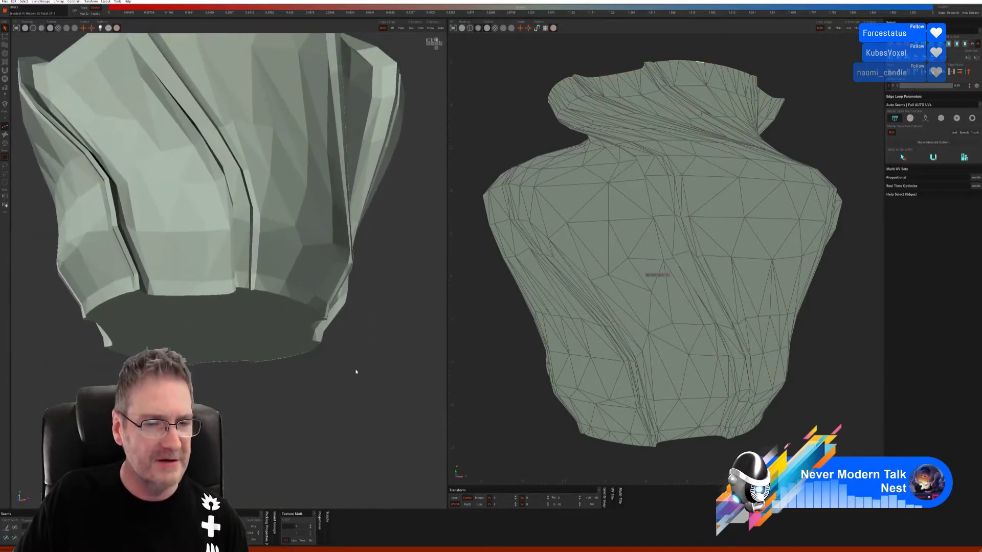
{"action": "left_click_drag", "start_coordinate": [356, 372], "coordinate": [372, 349], "text": "alt"}
{"action": "left_click_drag", "start_coordinate": [343, 400], "coordinate": [337, 326], "text": "alt"}
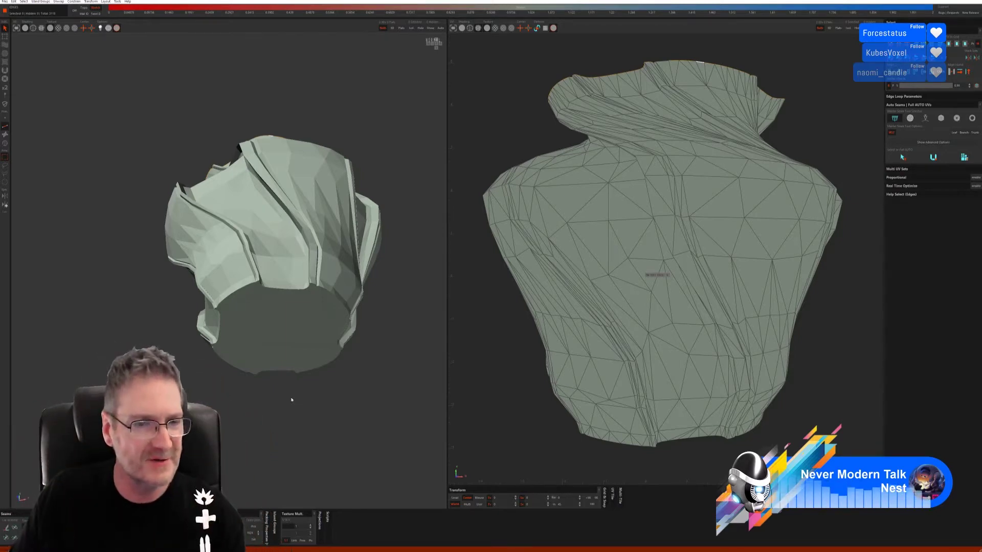
{"action": "scroll", "coordinate": [343, 374], "scroll_direction": "up", "scroll_amount": 5}
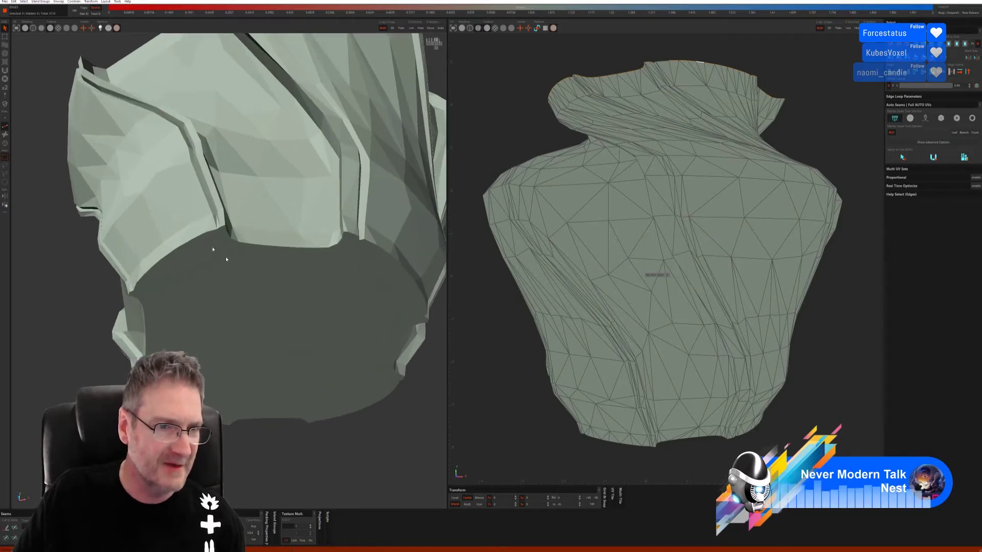
{"action": "left_click", "coordinate": [202, 235]}
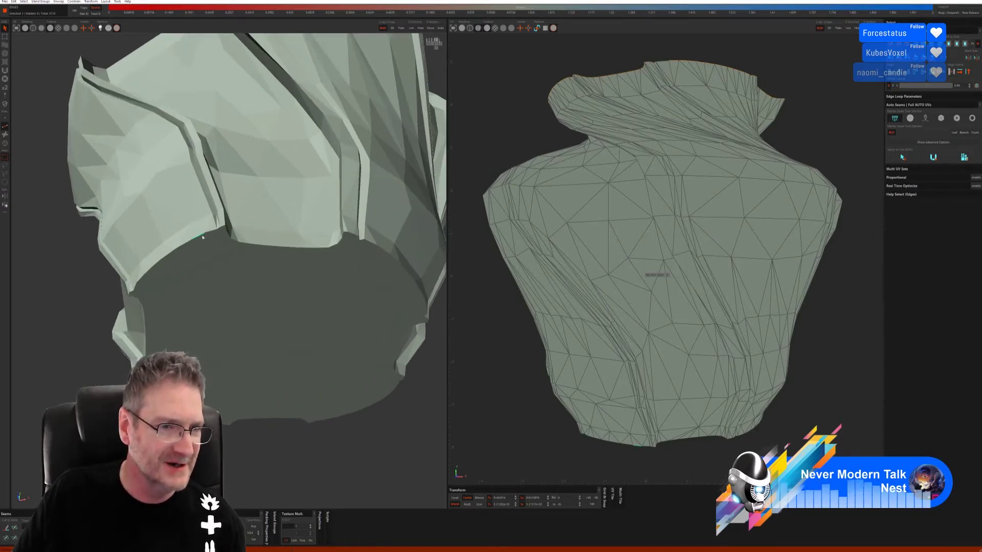
{"action": "left_click", "coordinate": [138, 280]}
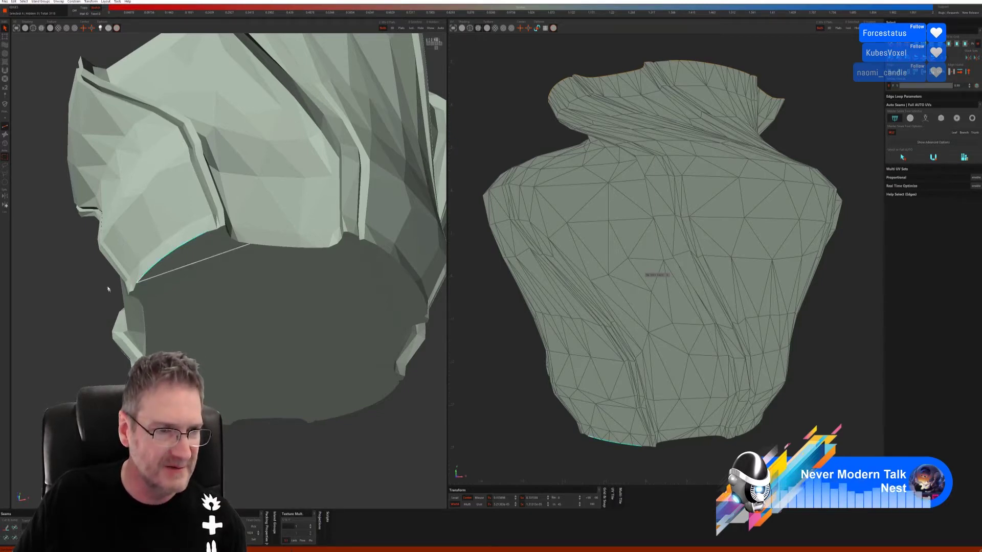
Extend the base edge selection through the adjoining groove and around the corner of the neighbouring panel.
{"action": "middle_click_drag", "start_coordinate": [145, 315], "coordinate": [181, 196]}
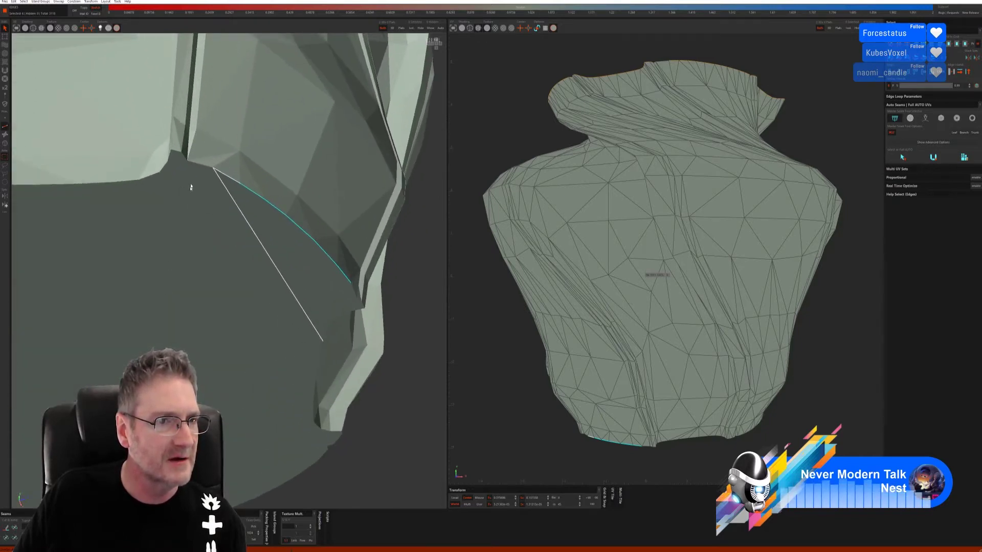
{"action": "left_click", "coordinate": [184, 157]}
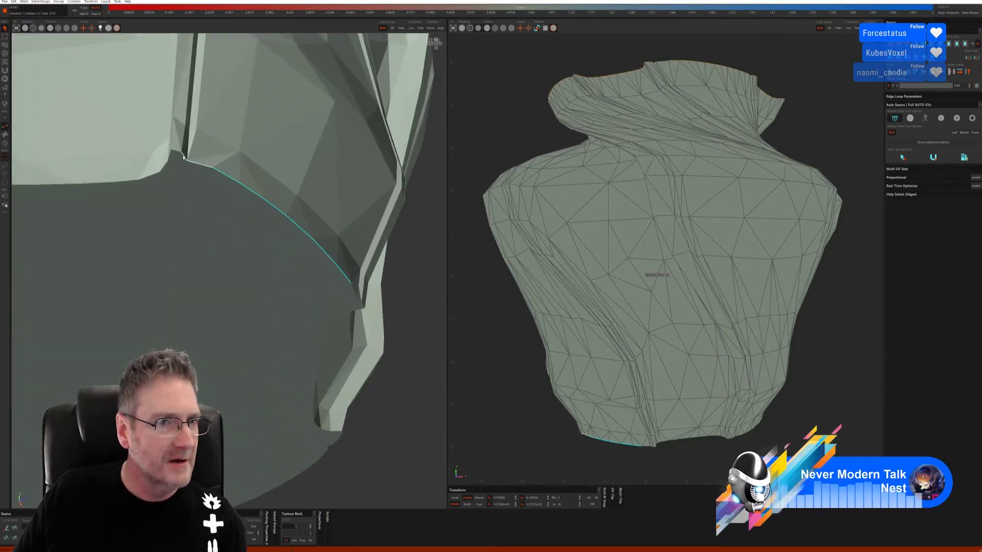
{"action": "left_click", "coordinate": [176, 152]}
{"action": "middle_click_drag", "start_coordinate": [179, 239], "coordinate": [203, 180]}
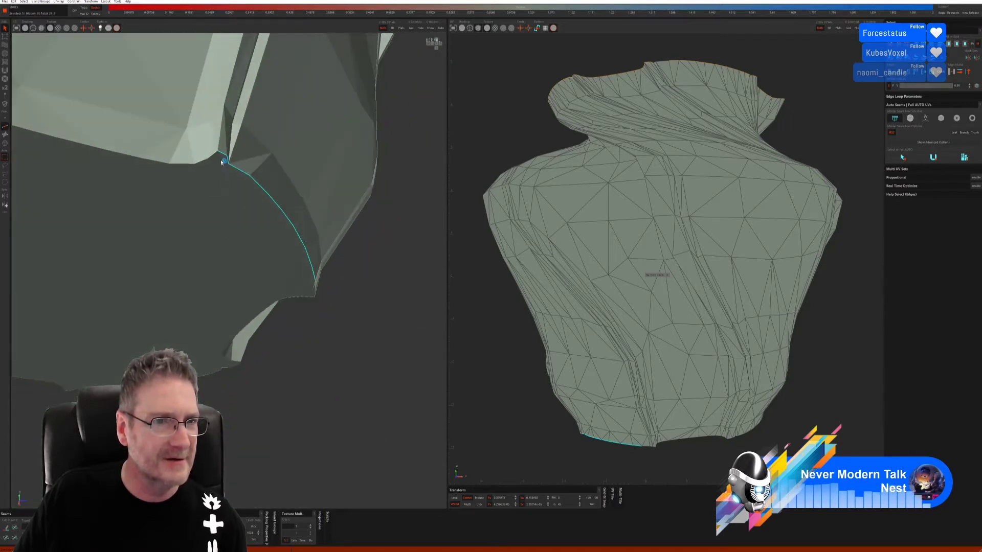
{"action": "left_click", "coordinate": [209, 159]}
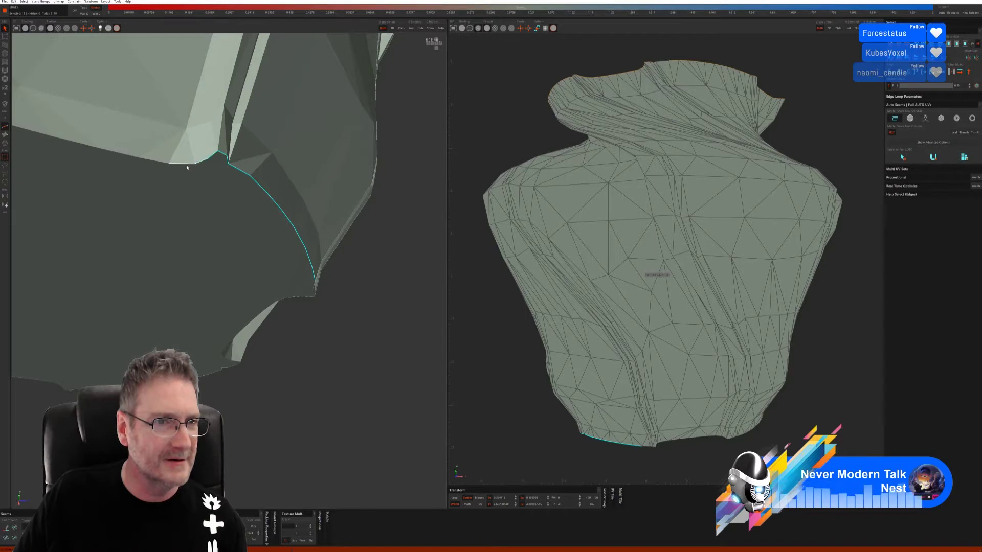
Add the neighbouring panel's long base border, the dark fold at its end and the narrow ridge's end edges to the selection.
{"action": "middle_click_drag", "start_coordinate": [173, 259], "coordinate": [152, 206]}
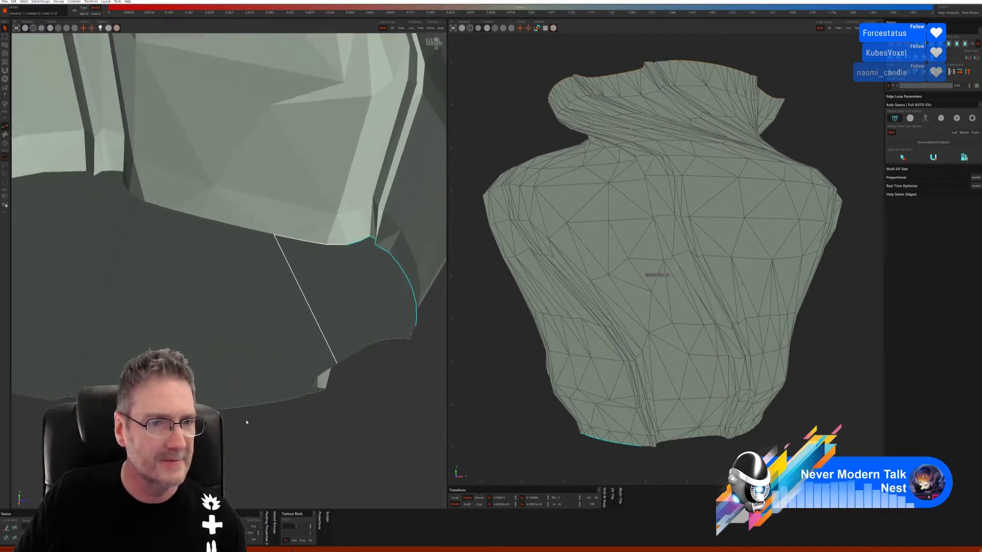
{"action": "left_click", "coordinate": [152, 204]}
{"action": "mouse_move", "coordinate": [148, 295]}
{"action": "middle_mouse_down"}
{"action": "mouse_move", "coordinate": [124, 318]}
{"action": "mouse_move", "coordinate": [136, 295]}
{"action": "middle_mouse_up"}
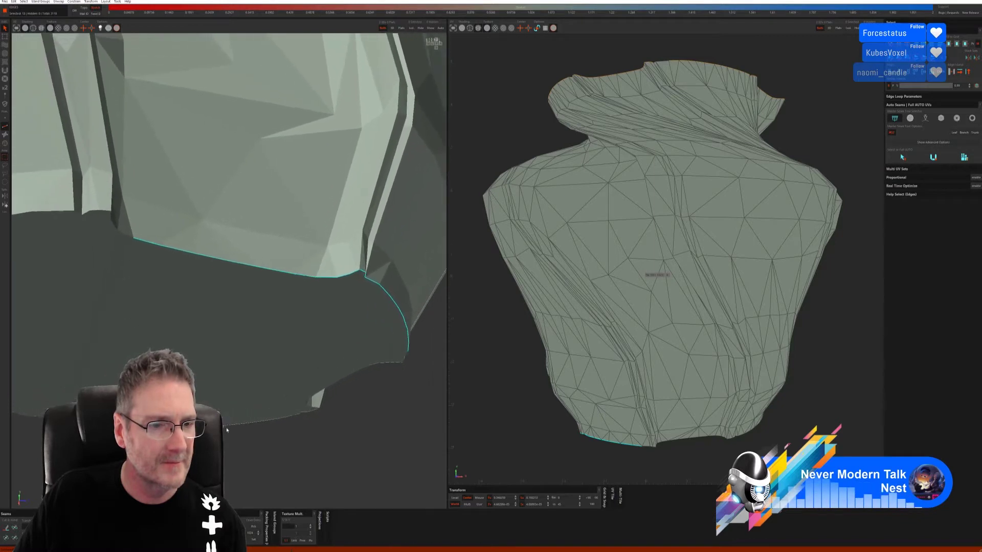
{"action": "left_click", "coordinate": [115, 227]}
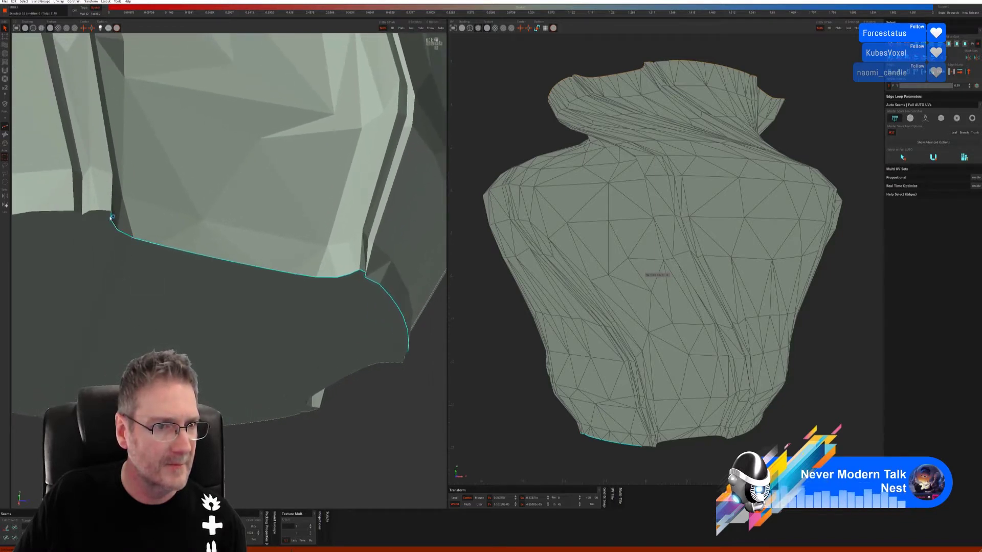
{"action": "left_click", "coordinate": [104, 213]}
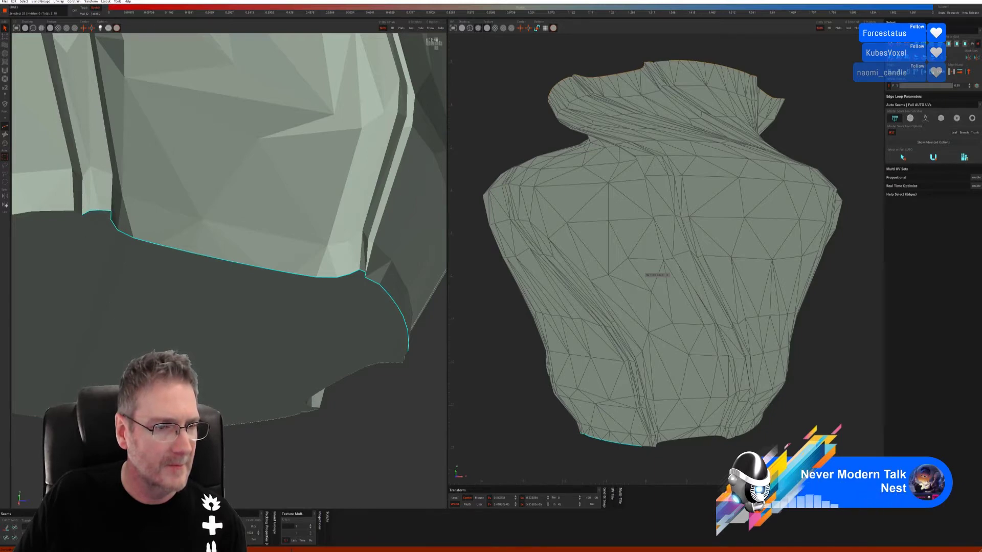
Continue the base edge selection along the wide curved panel past the narrow ridge and around the next ridge's end.
{"action": "middle_click_drag", "start_coordinate": [327, 435], "coordinate": [329, 432]}
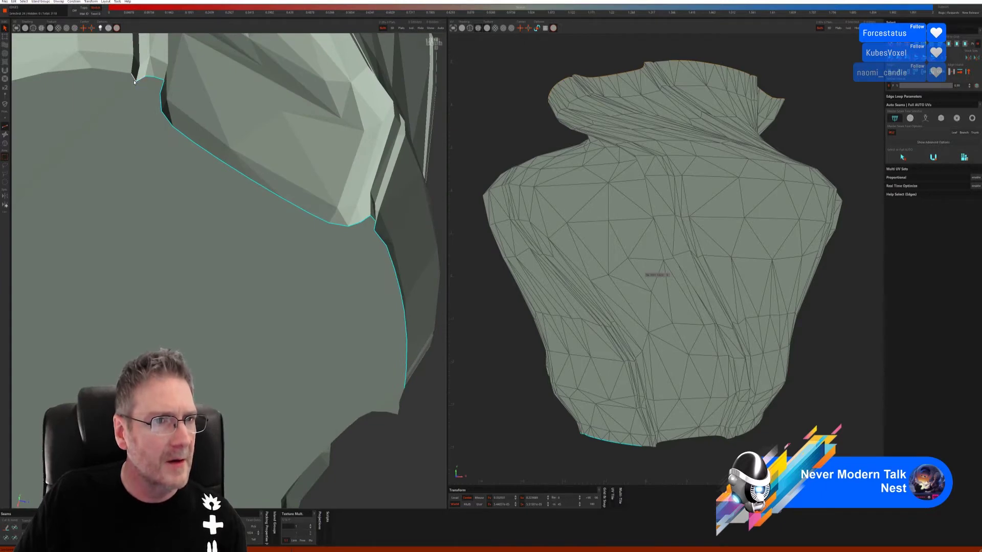
{"action": "left_click", "coordinate": [118, 75], "text": "shift"}
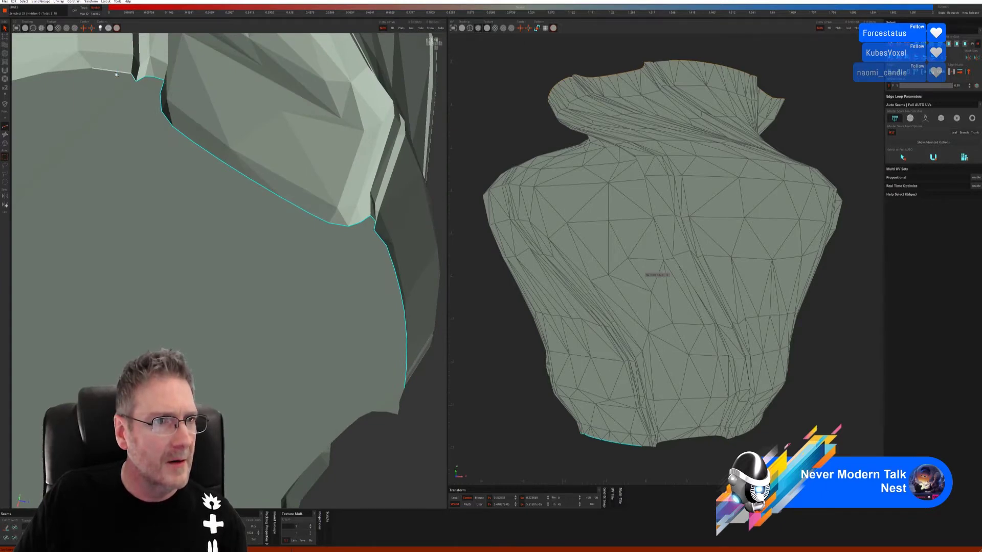
{"action": "left_click_drag", "start_coordinate": [295, 361], "coordinate": [285, 307], "text": "alt"}
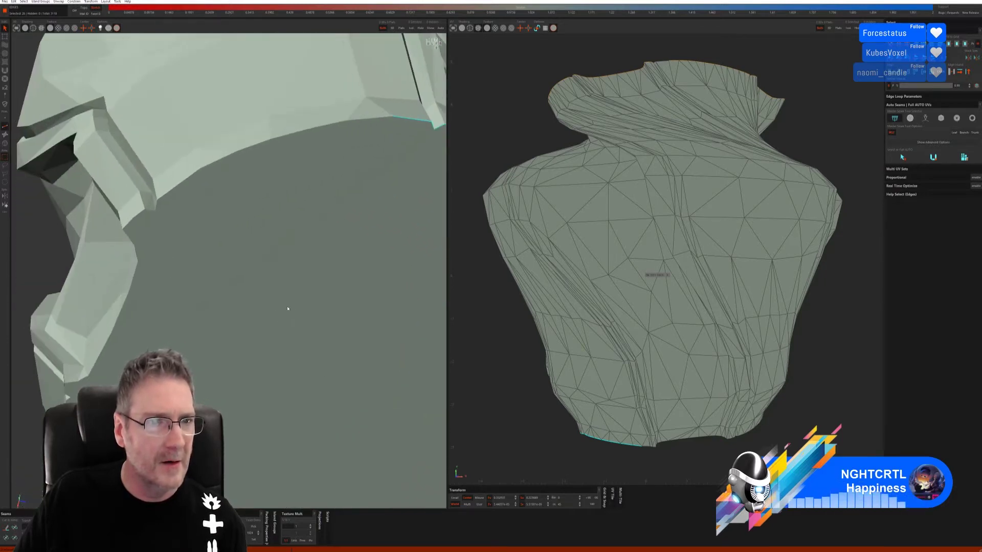
{"action": "left_click", "coordinate": [169, 193], "text": "shift"}
{"action": "left_click", "coordinate": [157, 209], "text": "shift"}
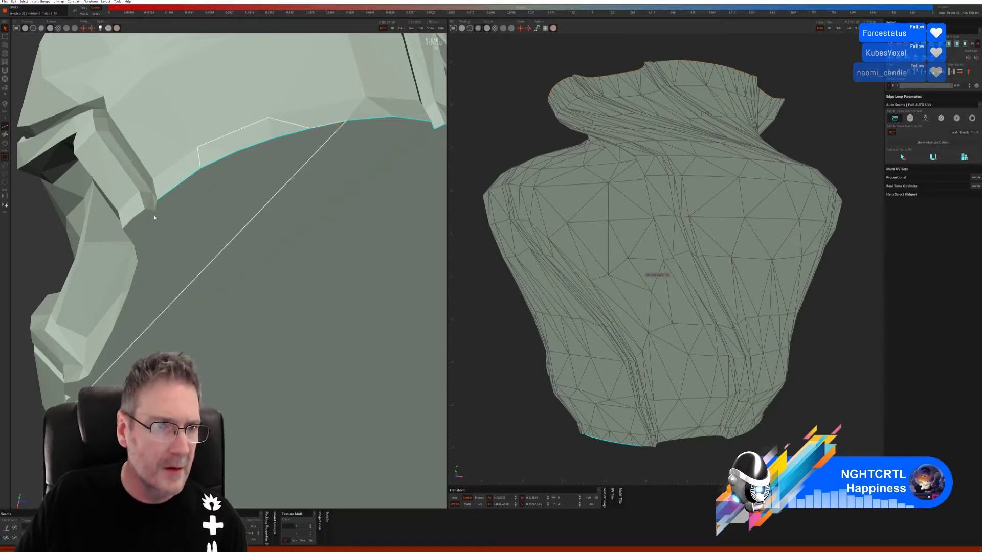
{"action": "left_click", "coordinate": [157, 208], "text": "ctrl"}
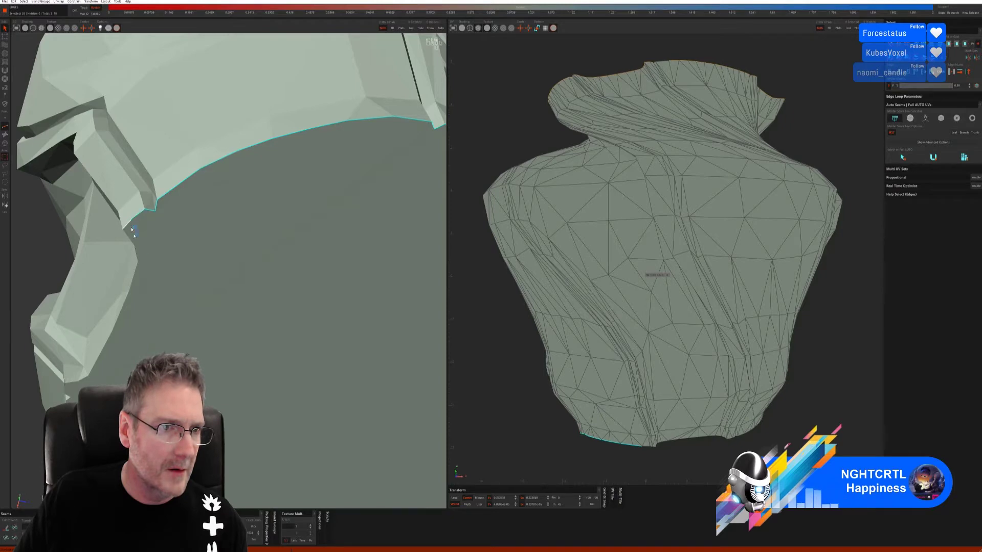
{"action": "left_click_drag", "start_coordinate": [177, 286], "coordinate": [192, 285], "text": "alt"}
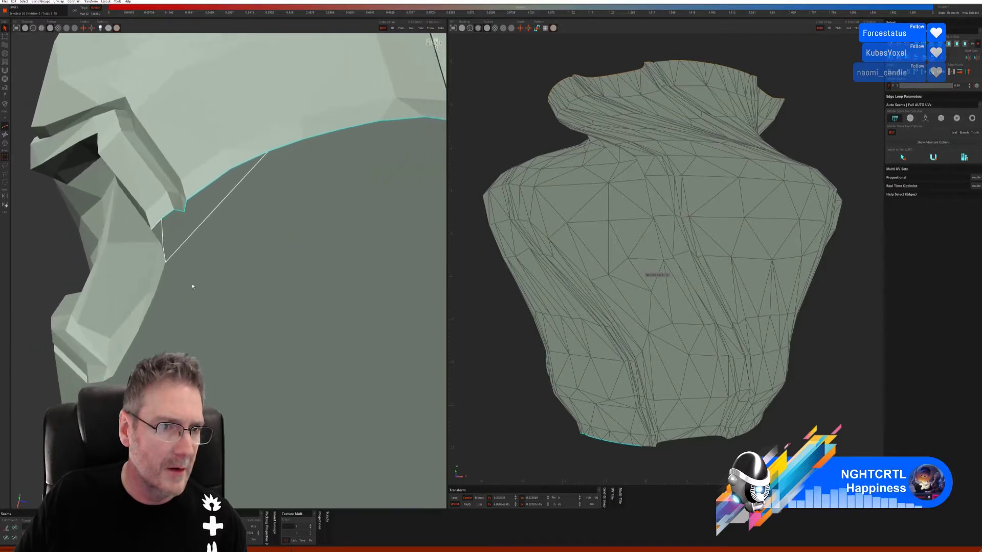
Extend the base edge selection around the next panel's rounded corner and along its bottom border to the dark fold.
{"action": "left_click_drag", "start_coordinate": [90, 235], "coordinate": [118, 256], "text": "alt"}
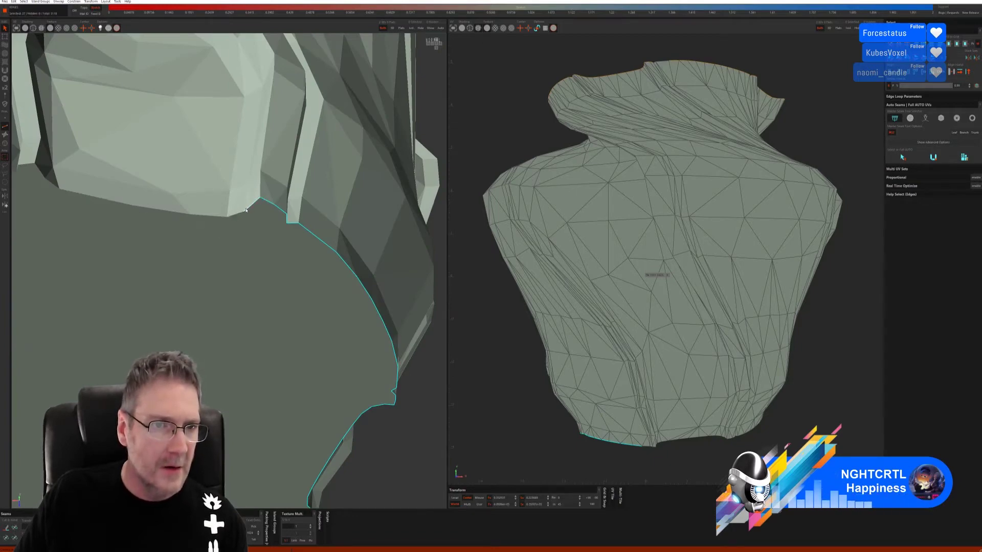
{"action": "left_click", "coordinate": [73, 194]}
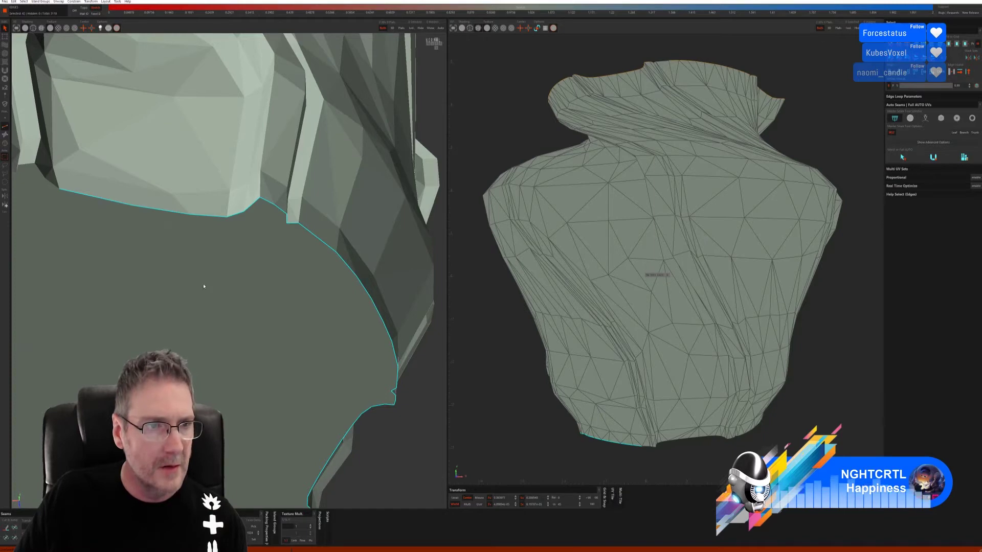
{"action": "middle_click_drag", "start_coordinate": [204, 283], "coordinate": [216, 297]}
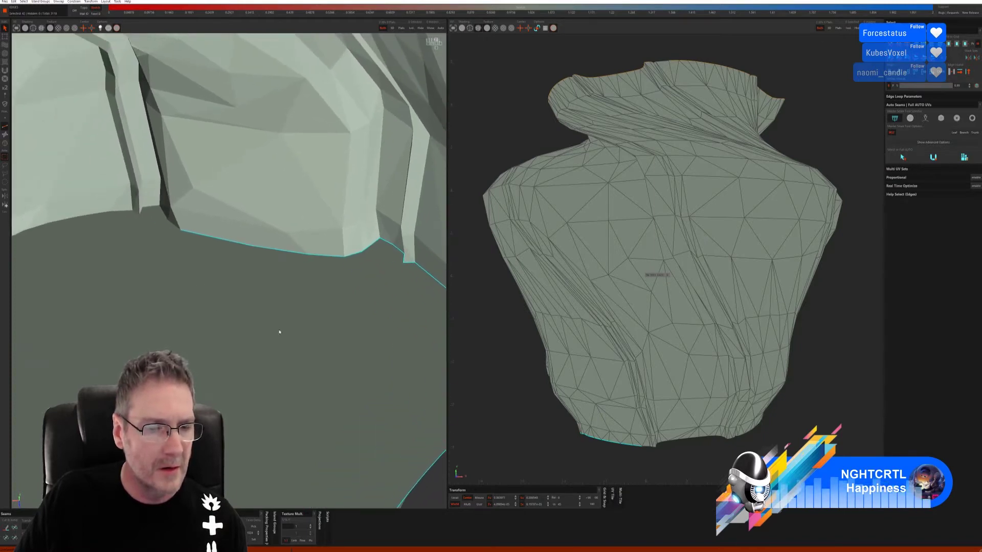
{"action": "middle_click_drag", "start_coordinate": [279, 331], "coordinate": [358, 460]}
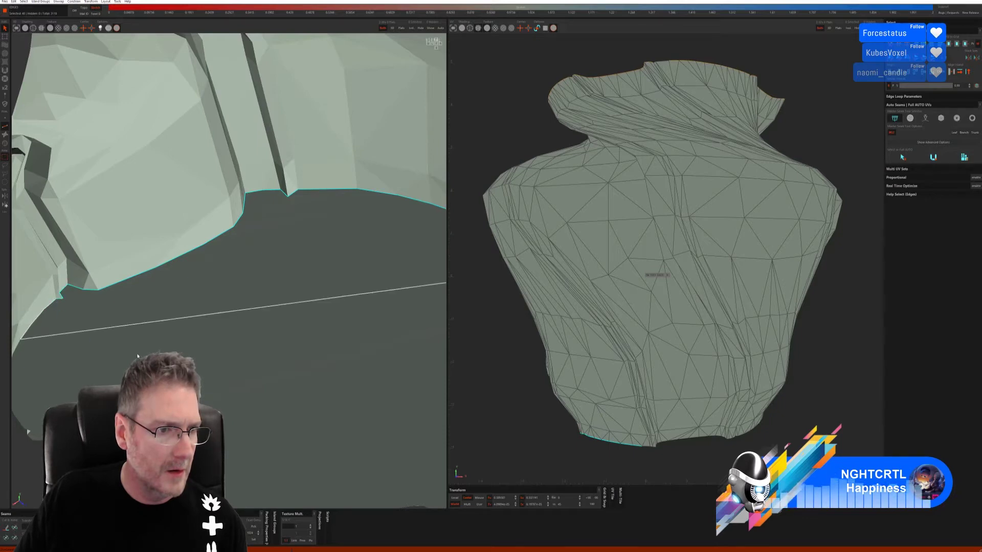
Extend the base edge selection past the narrow ridge's end and around the next panel's rounded corner and bottom border.
{"action": "middle_click_drag", "start_coordinate": [51, 306], "coordinate": [295, 296]}
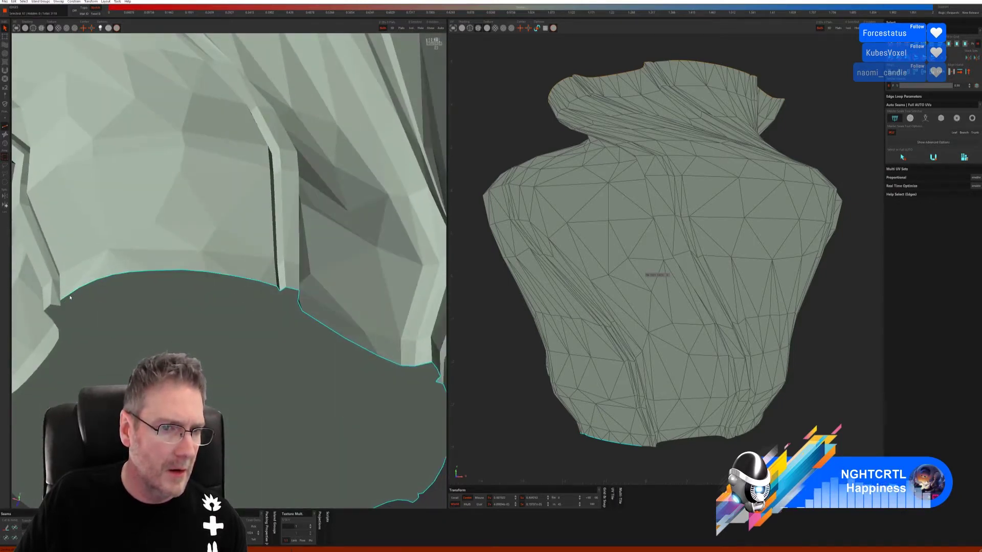
{"action": "middle_click_drag", "start_coordinate": [164, 366], "coordinate": [219, 292]}
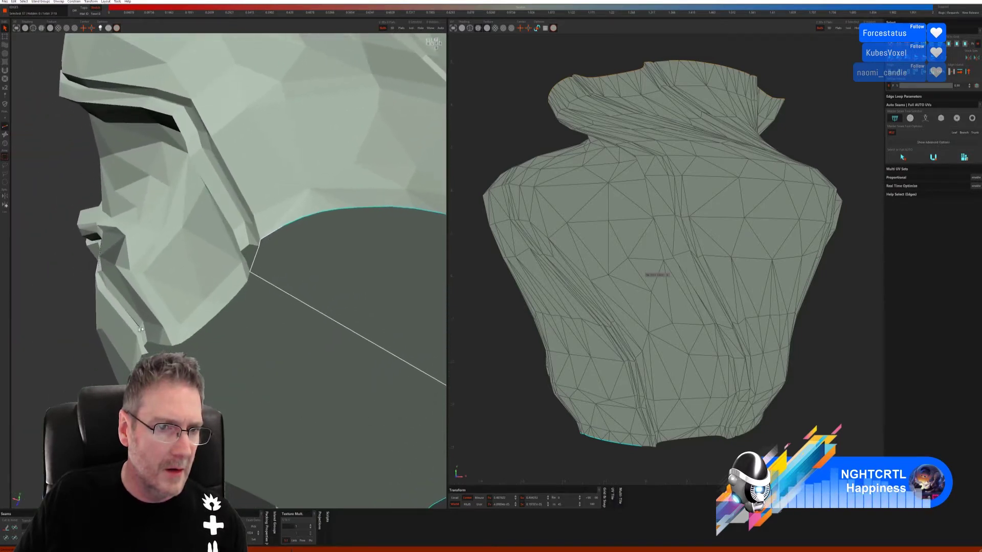
{"action": "middle_click_drag", "start_coordinate": [181, 322], "coordinate": [305, 302]}
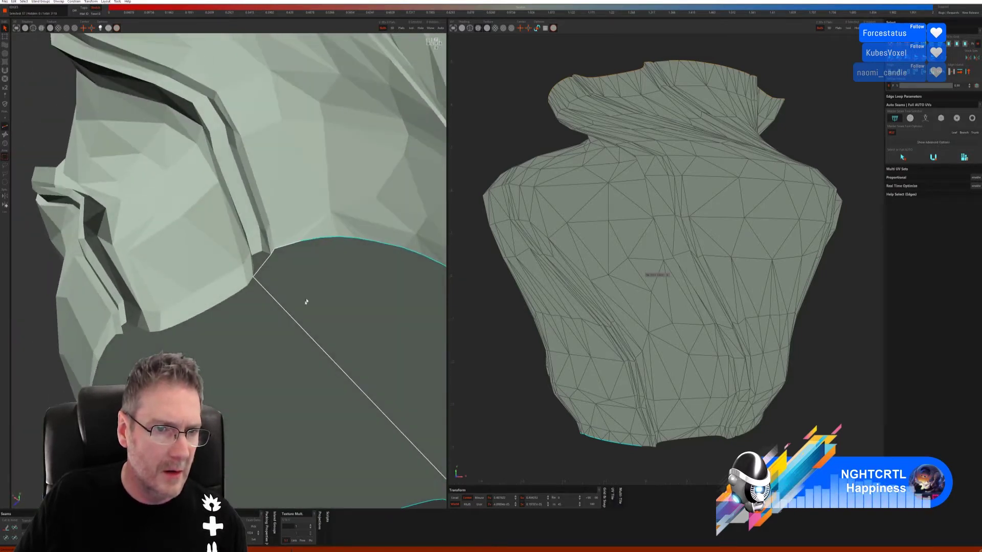
{"action": "left_click", "coordinate": [270, 254]}
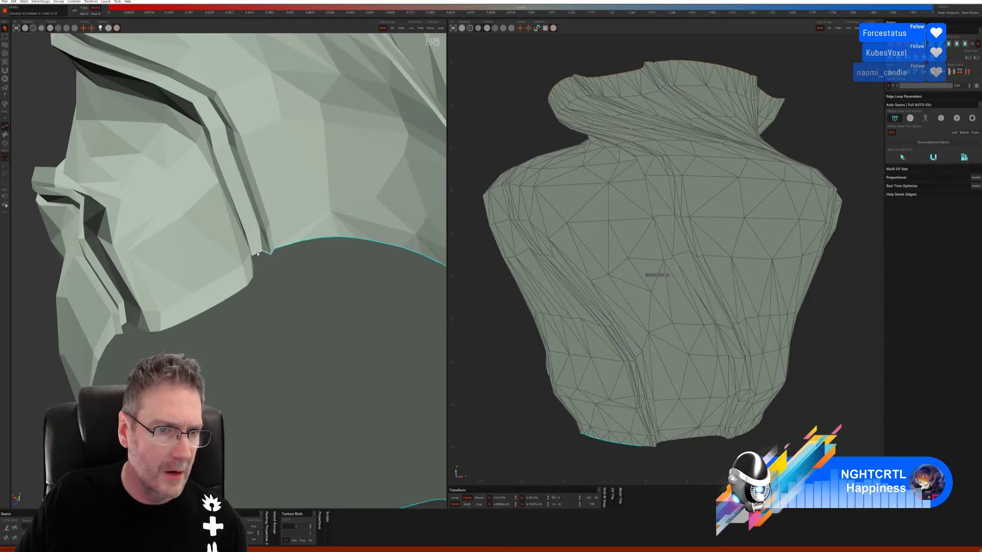
{"action": "left_click_drag", "start_coordinate": [11, 455], "coordinate": [304, 353], "text": "alt"}
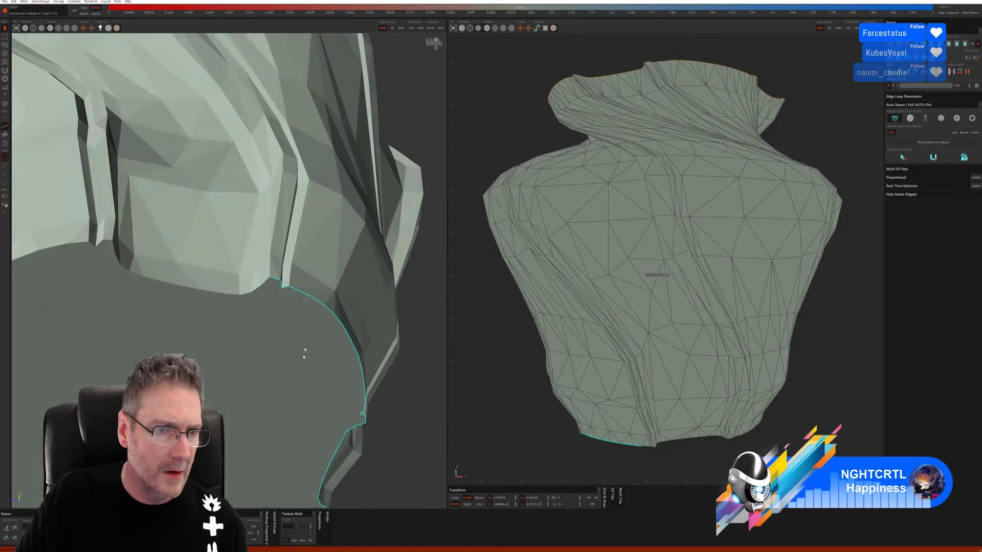
{"action": "left_click", "coordinate": [255, 292]}
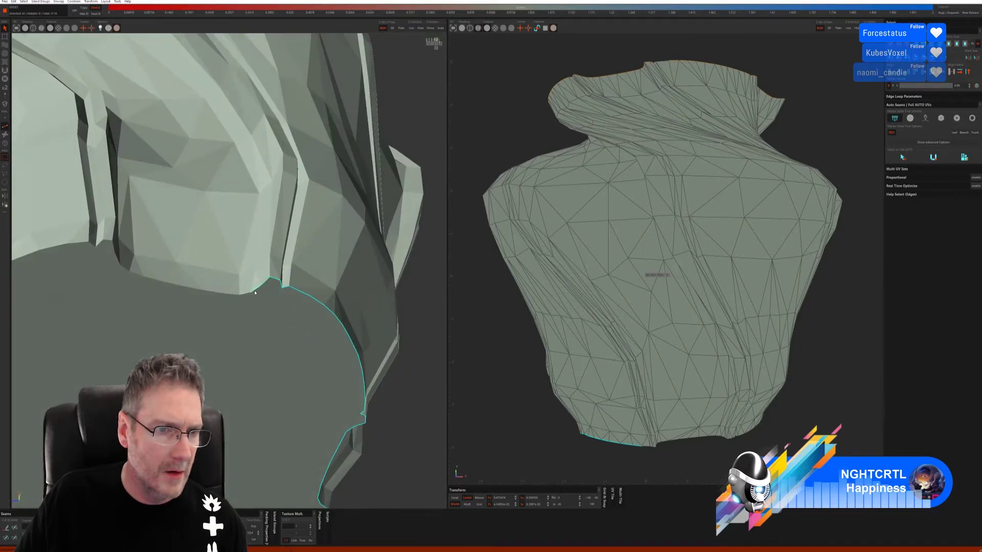
{"action": "left_click", "coordinate": [134, 275]}
{"action": "left_click", "coordinate": [126, 270]}
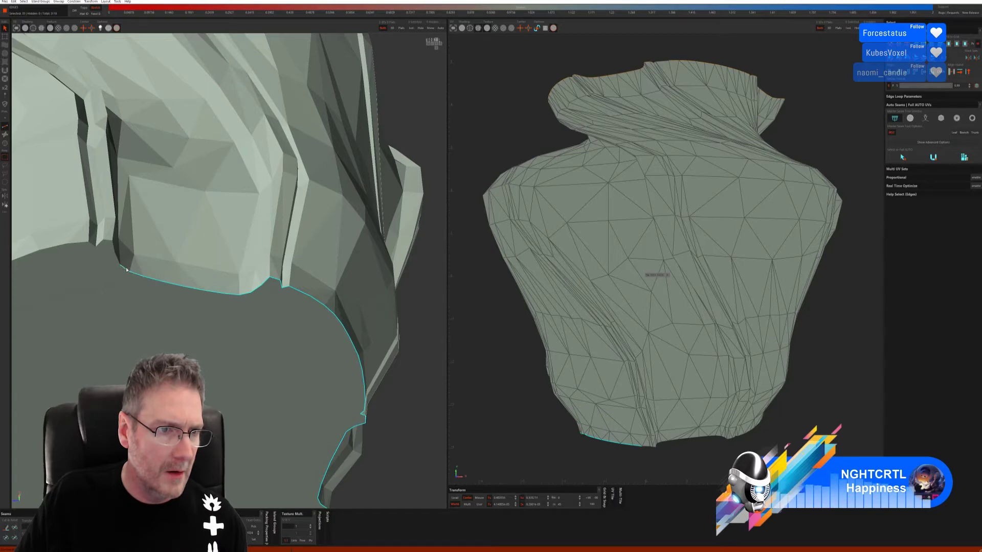
Continue the base edge selection through the adjoining fold and along the wide curved panel's bottom border.
{"action": "left_click_drag", "start_coordinate": [126, 269], "coordinate": [94, 323], "text": "alt"}
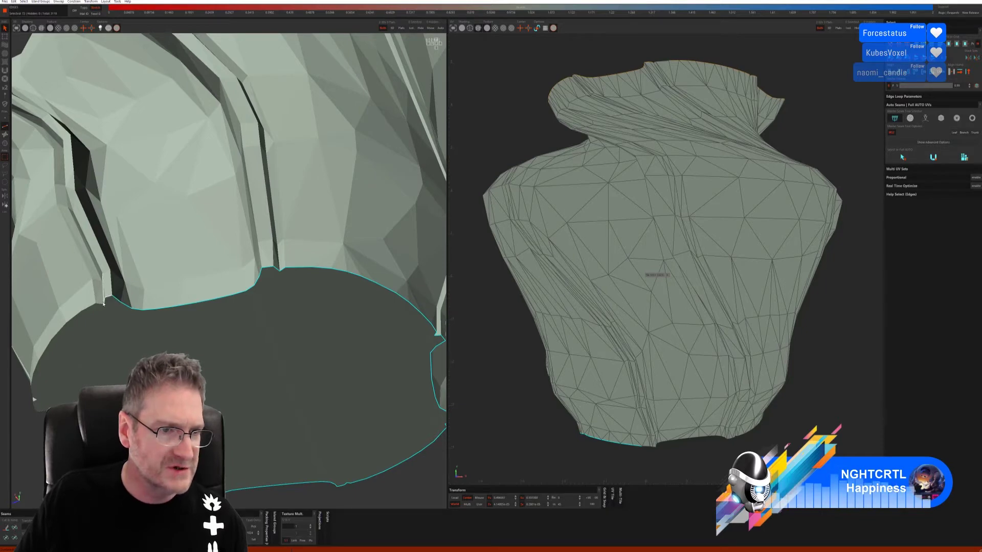
{"action": "left_click_drag", "start_coordinate": [82, 358], "coordinate": [136, 267], "text": "alt"}
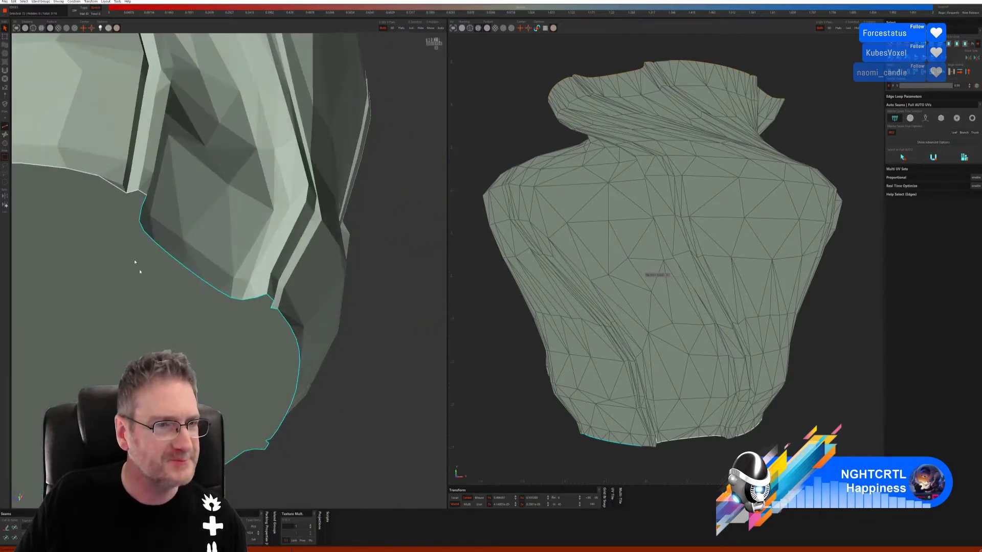
{"action": "left_click", "coordinate": [126, 193], "text": "ctrl"}
{"action": "left_click_drag", "start_coordinate": [346, 303], "coordinate": [373, 341], "text": "alt"}
{"action": "left_click_drag", "start_coordinate": [279, 409], "coordinate": [362, 397], "text": "alt"}
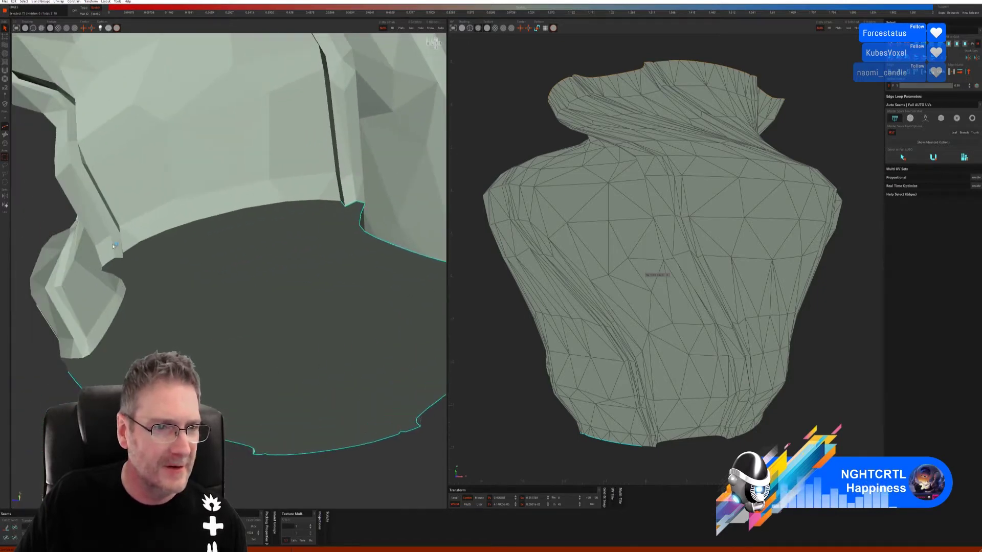
{"action": "left_click", "coordinate": [134, 250], "text": "ctrl"}
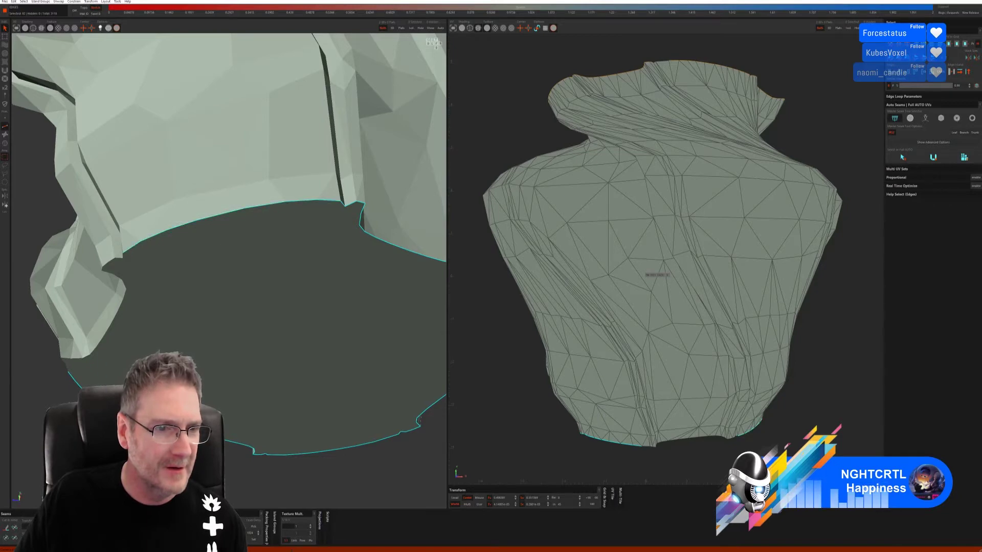
Add the following ridge's end edges and the last unselected panel's rounded corner and bottom border to the base selection.
{"action": "left_click_drag", "start_coordinate": [246, 389], "coordinate": [311, 392], "text": "alt"}
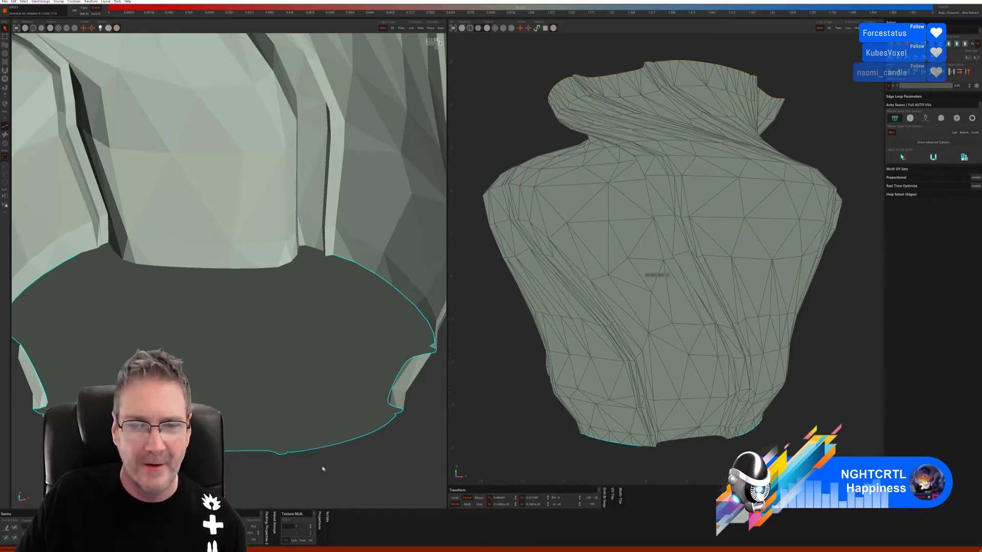
{"action": "left_click_drag", "start_coordinate": [323, 469], "coordinate": [313, 438], "text": "alt"}
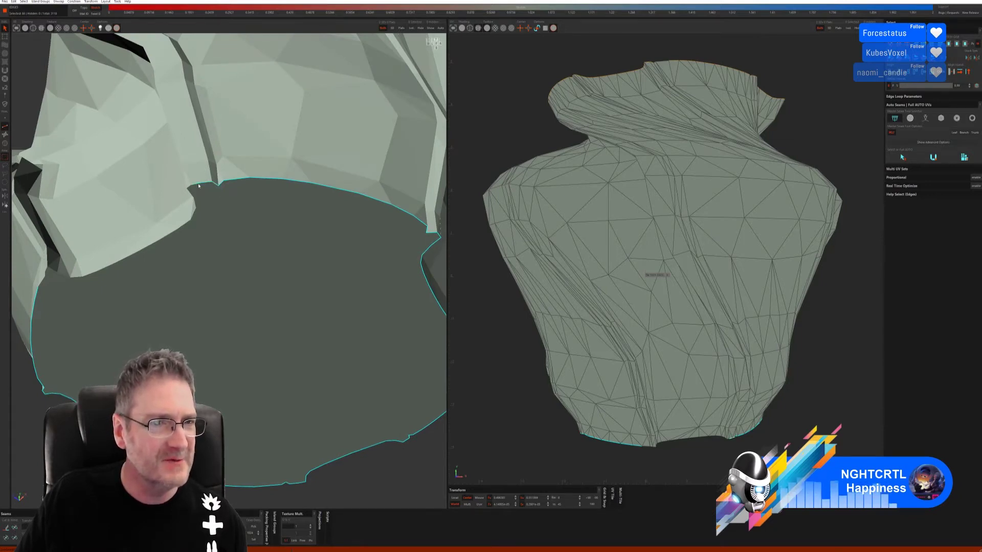
{"action": "left_click_drag", "start_coordinate": [336, 486], "coordinate": [363, 272], "text": "alt"}
{"action": "left_click", "coordinate": [349, 234]}
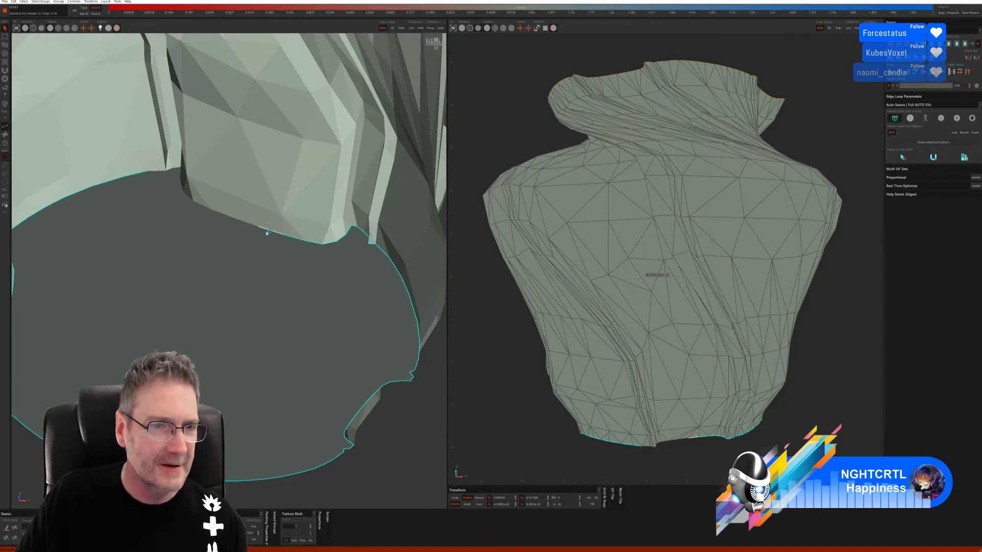
{"action": "left_click", "coordinate": [203, 207]}
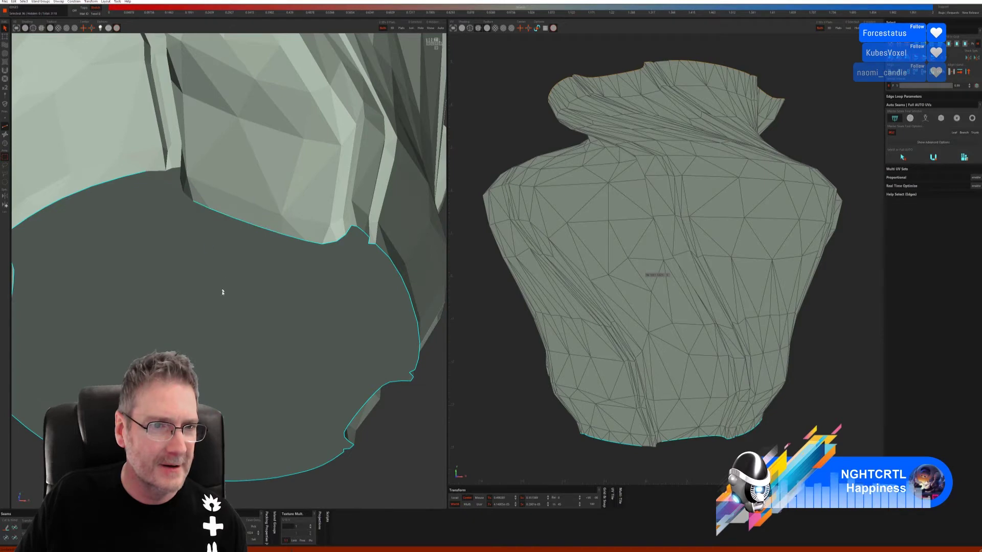
Close the base edge loop through the remaining dark fold and cut it as a UV seam.
{"action": "left_click_drag", "start_coordinate": [435, 454], "coordinate": [379, 451], "text": "alt"}
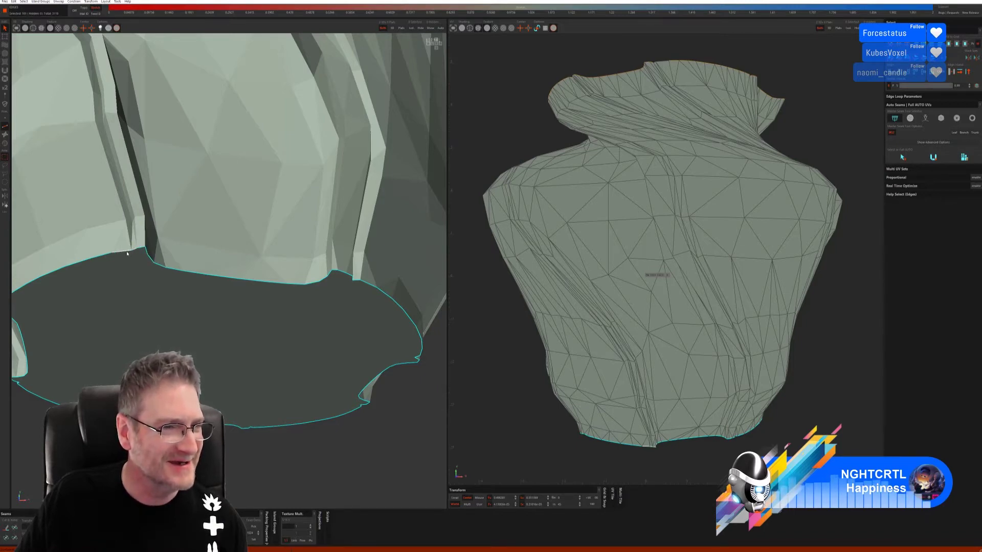
{"action": "key", "text": "c"}
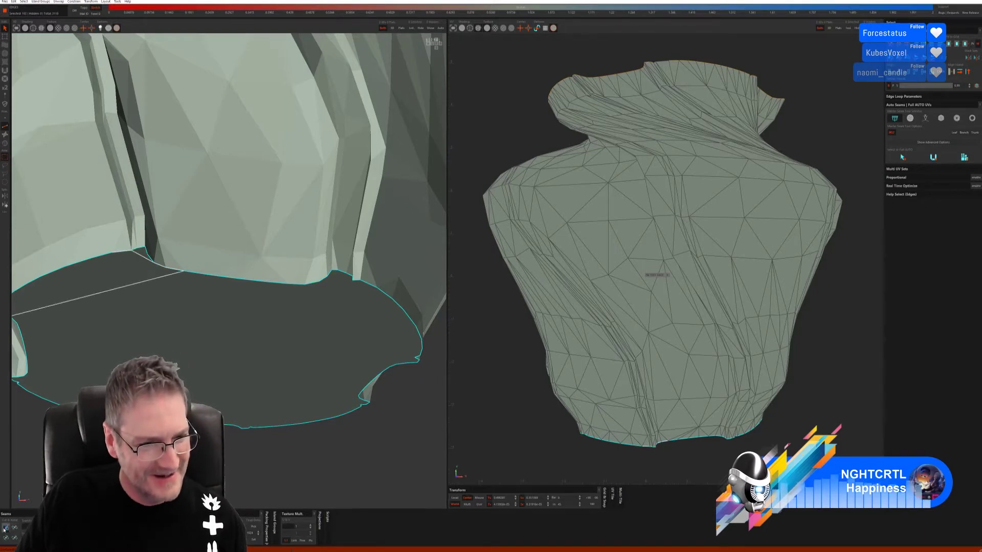
{"action": "scroll", "coordinate": [303, 386], "scroll_direction": "down", "scroll_amount": 5}
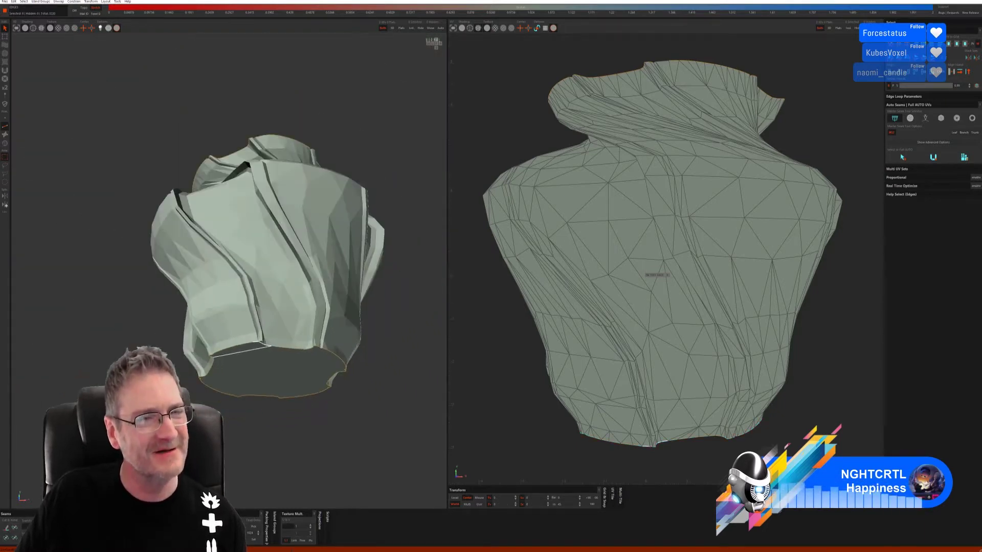
Select an edge path from the rim down one twisted ridge to the base and cut it as a side seam.
{"action": "middle_click_drag", "start_coordinate": [303, 385], "coordinate": [201, 361]}
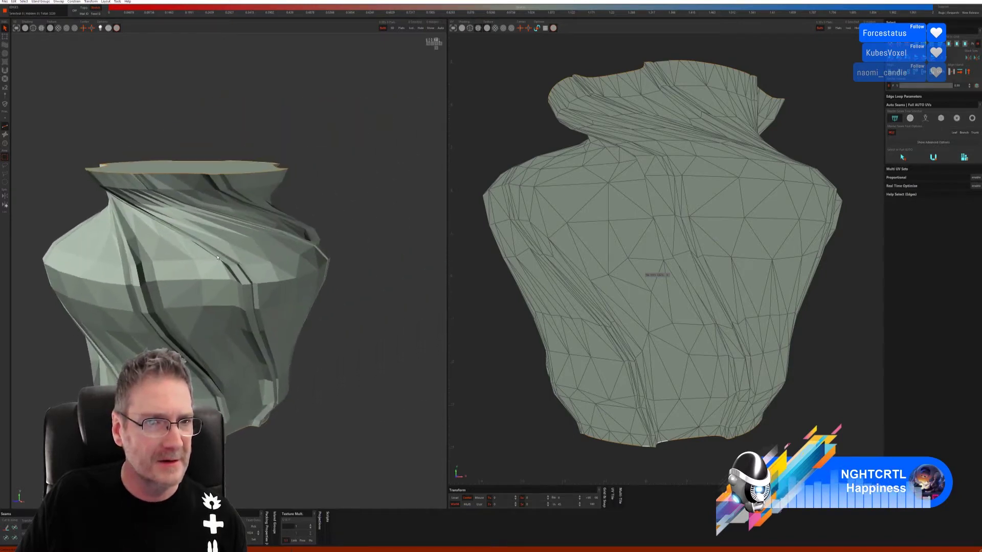
{"action": "scroll", "coordinate": [217, 242], "scroll_direction": "up", "scroll_amount": 2}
{"action": "middle_click_drag", "start_coordinate": [308, 221], "coordinate": [235, 193]}
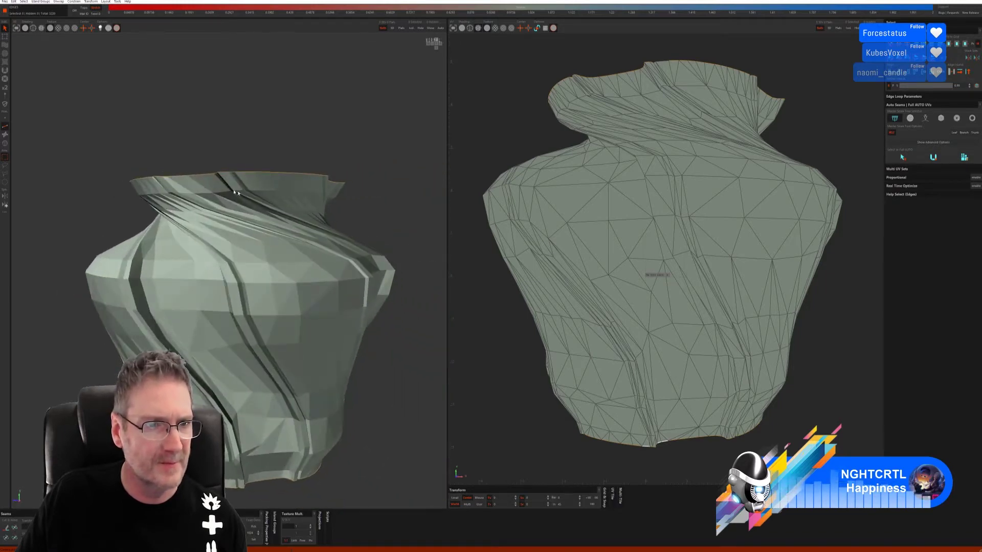
{"action": "left_click", "coordinate": [179, 186]}
{"action": "mouse_move", "coordinate": [181, 190]}
{"action": "left_mouse_down"}
{"action": "mouse_move", "coordinate": [338, 250]}
{"action": "mouse_move", "coordinate": [372, 303]}
{"action": "mouse_move", "coordinate": [366, 360]}
{"action": "left_mouse_up"}
{"action": "scroll", "coordinate": [366, 360], "scroll_direction": "up", "scroll_amount": 3}
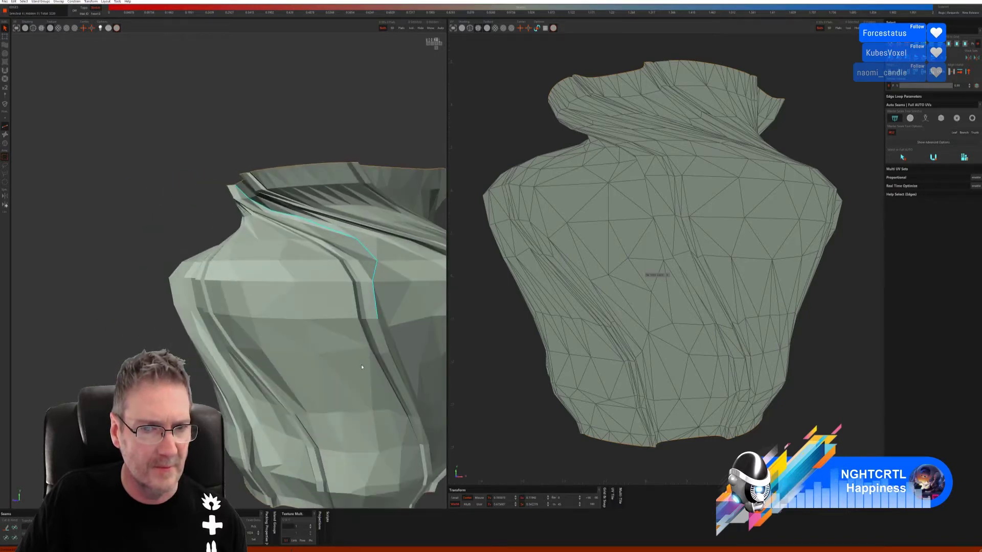
{"action": "middle_click_drag", "start_coordinate": [145, 330], "coordinate": [88, 258]}
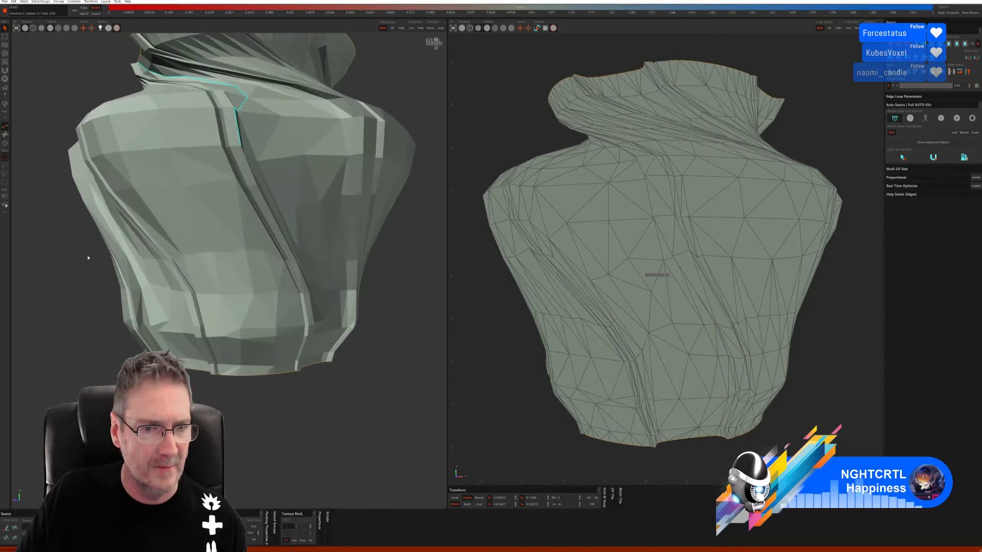
{"action": "left_click", "coordinate": [304, 350]}
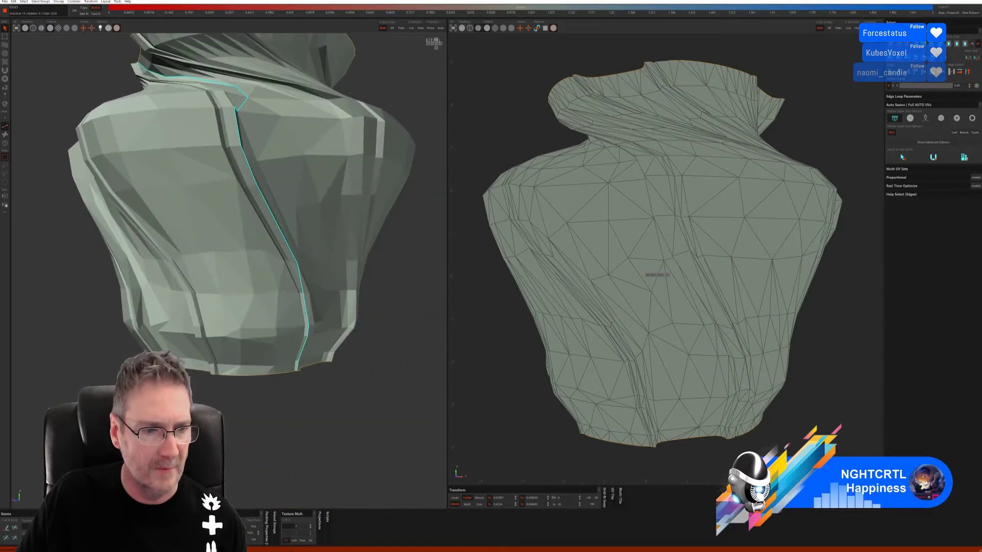
{"action": "key", "text": "c"}
Unwrap the vase into UV islands, frame them in the UV view and show the checker texture on the model.
{"action": "left_click_drag", "start_coordinate": [304, 349], "coordinate": [328, 353], "text": "alt"}
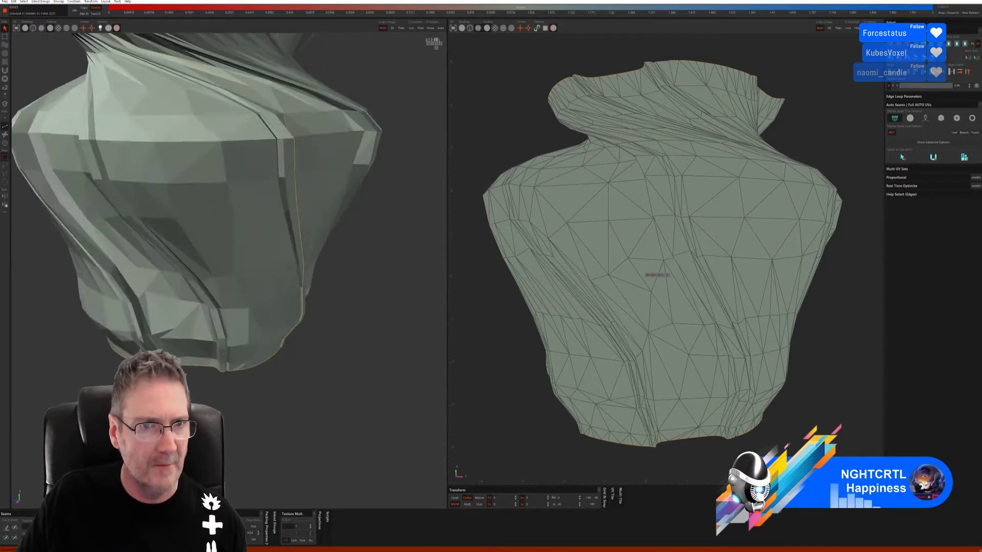
{"action": "scroll", "coordinate": [247, 424], "scroll_direction": "down", "scroll_amount": 5}
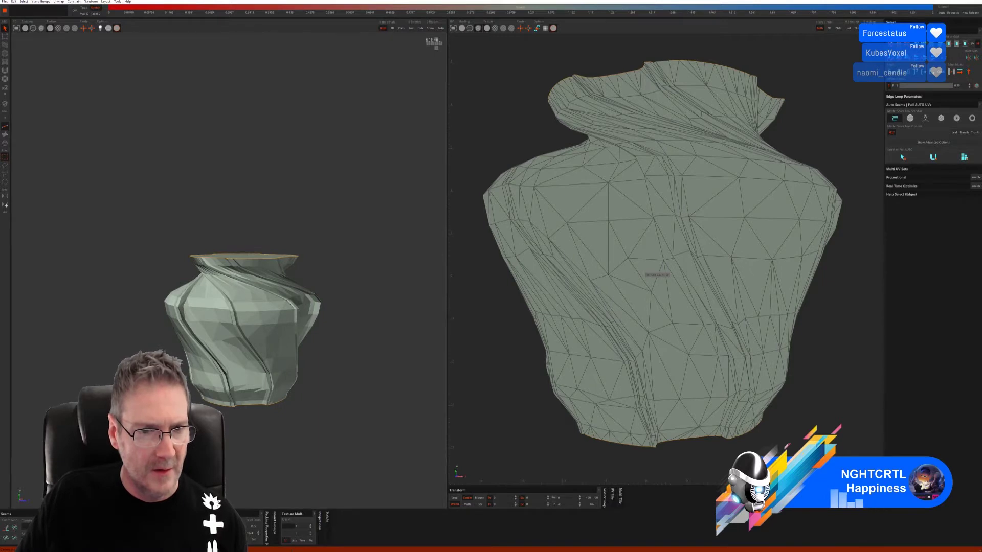
{"action": "key", "text": "u"}
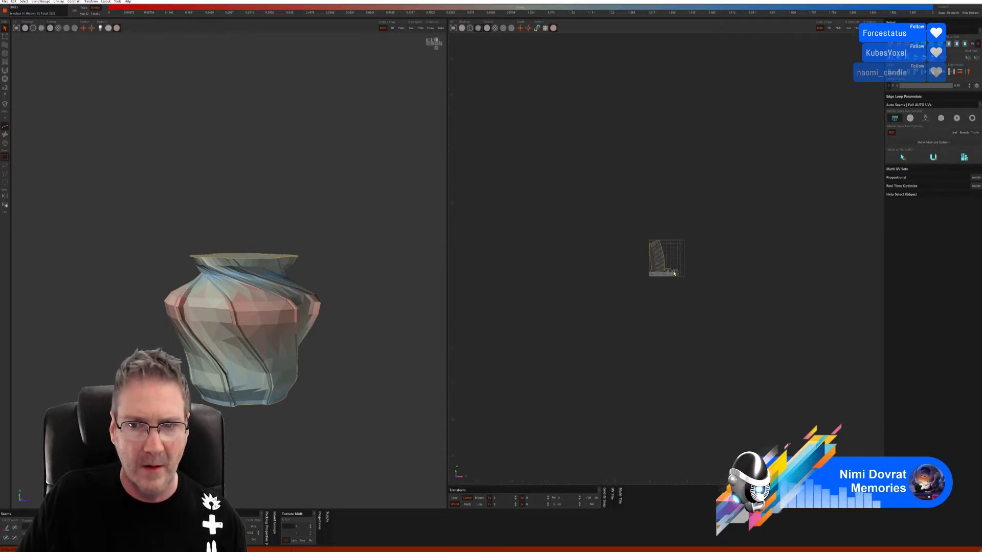
{"action": "key", "text": "f"}
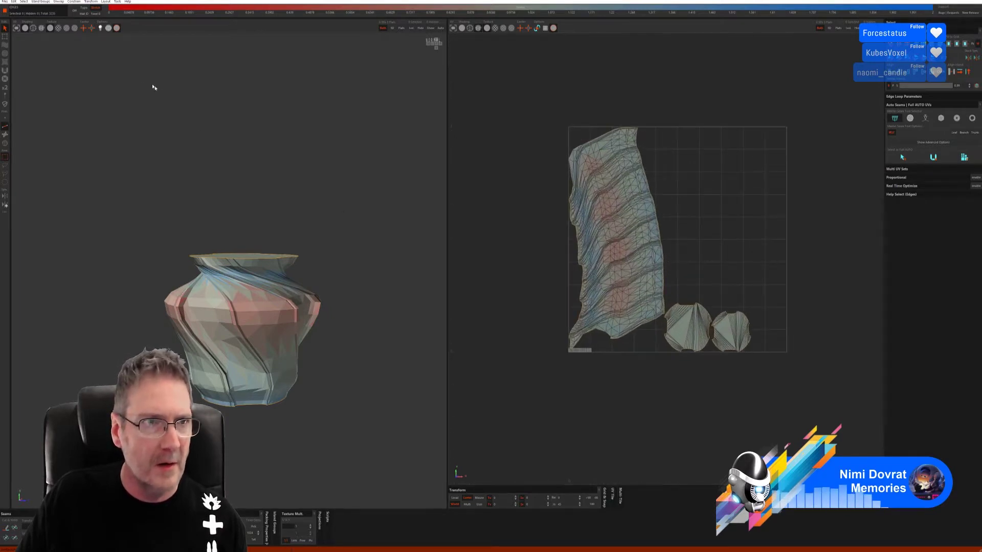
{"action": "left_click", "coordinate": [59, 28]}
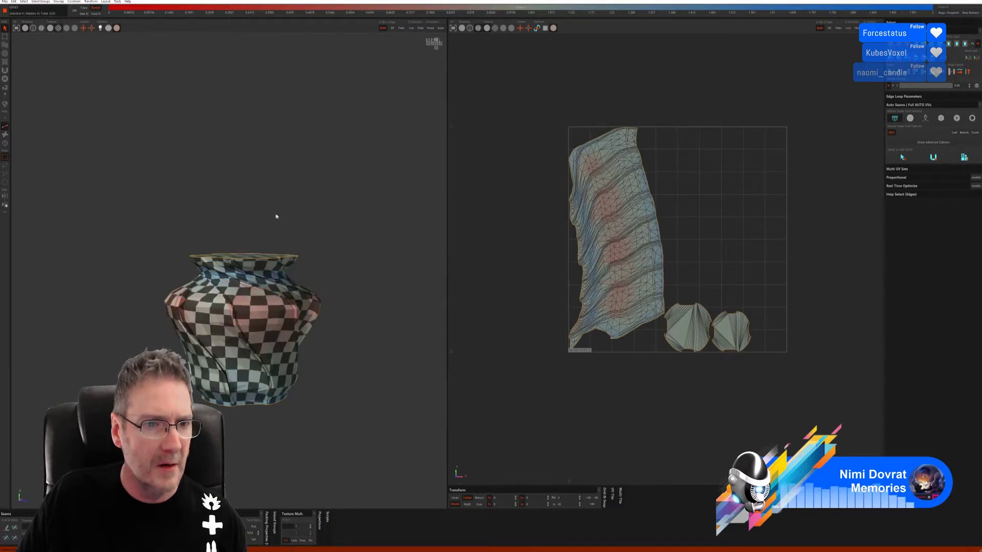
{"action": "middle_click_drag", "start_coordinate": [276, 217], "coordinate": [337, 214]}
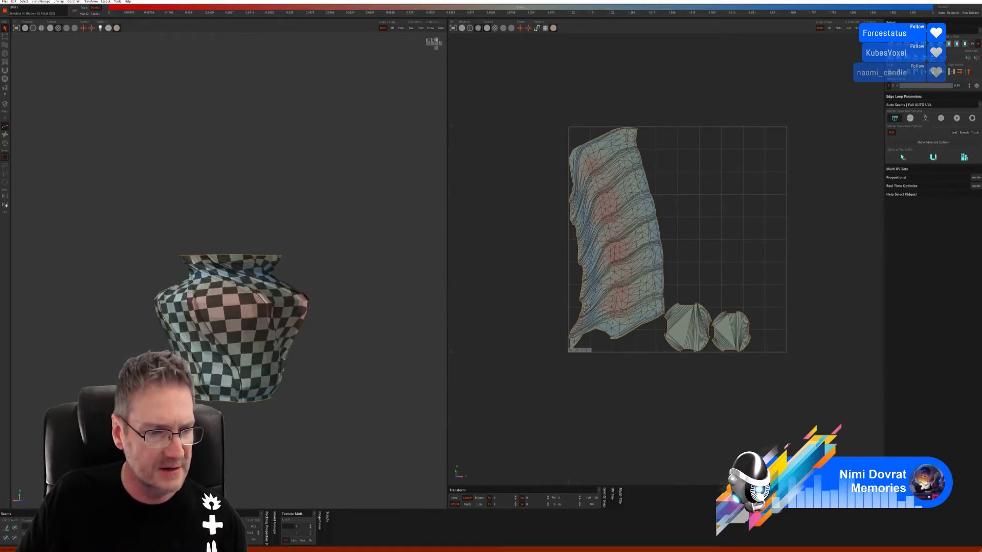
Select all the vase's UV islands, optimize them to reduce distortion and clear the selection.
{"action": "left_click_drag", "start_coordinate": [537, 101], "coordinate": [807, 426]}
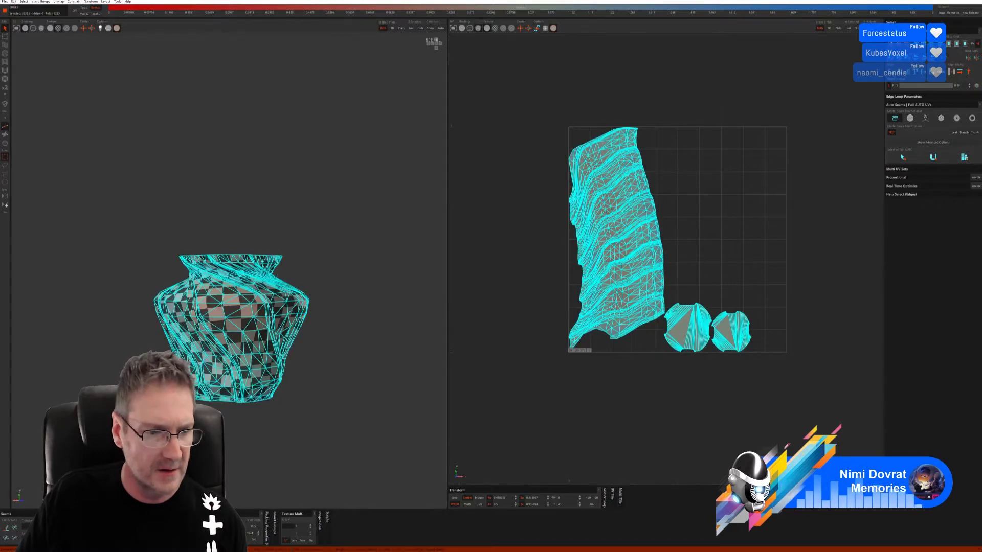
{"action": "key", "text": "o"}
{"action": "key", "text": "o"}
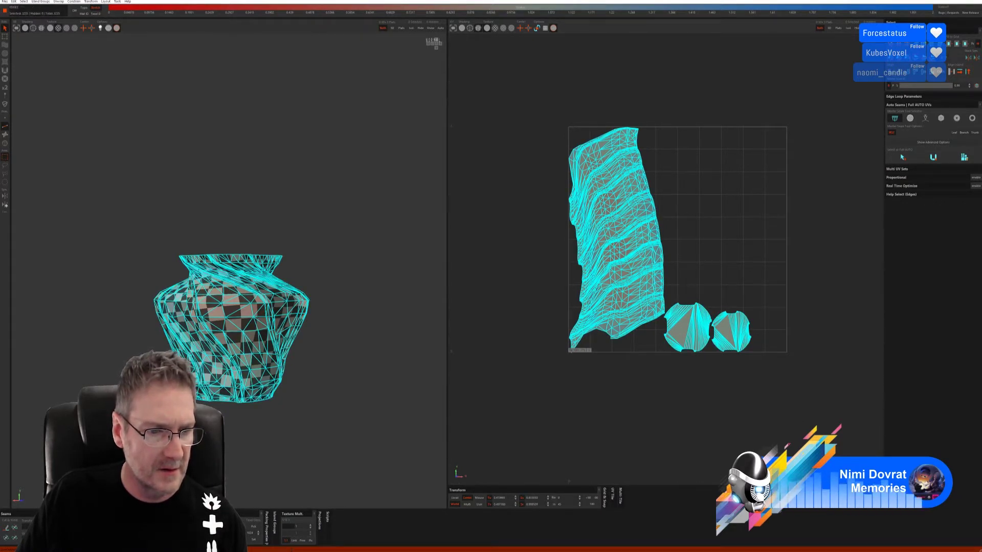
{"action": "left_click", "coordinate": [452, 400]}
{"action": "middle_click_drag", "start_coordinate": [439, 399], "coordinate": [248, 385]}
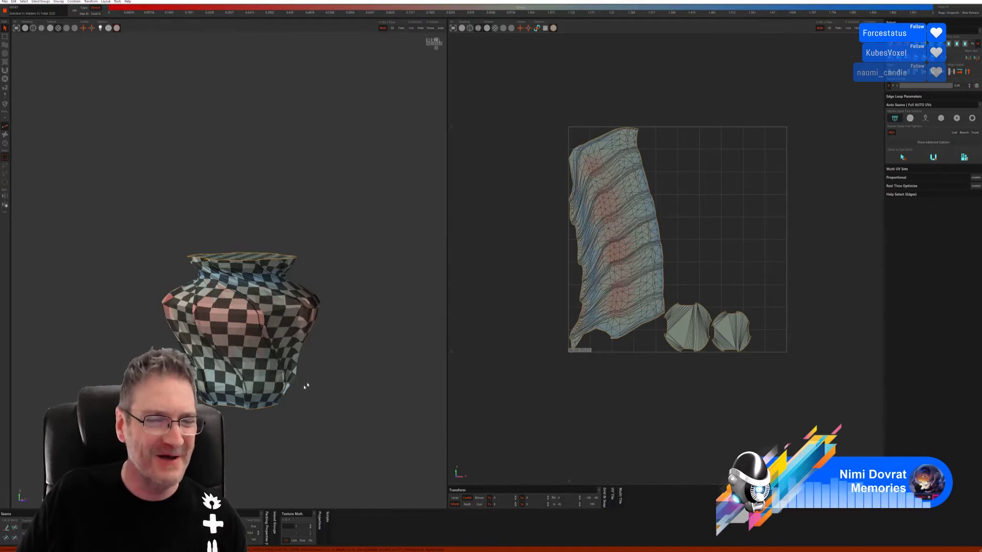
Save the unwrapped vase to send its UVs back to the 3ds Max scene.
{"action": "middle_click_drag", "start_coordinate": [345, 375], "coordinate": [373, 373]}
{"action": "scroll", "coordinate": [373, 373], "scroll_direction": "down", "scroll_amount": 4}
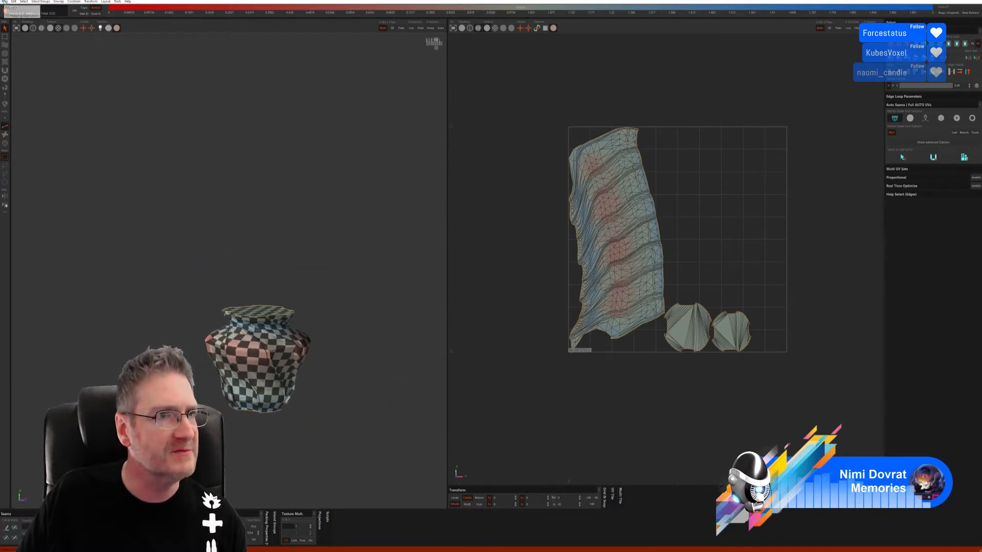
{"action": "left_click", "coordinate": [5, 1]}
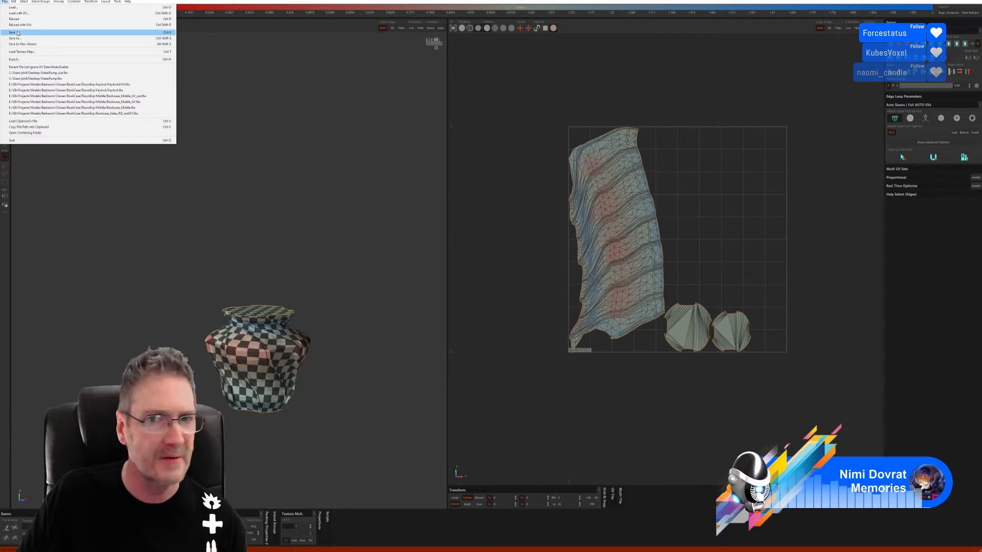
{"action": "left_click", "coordinate": [17, 32]}
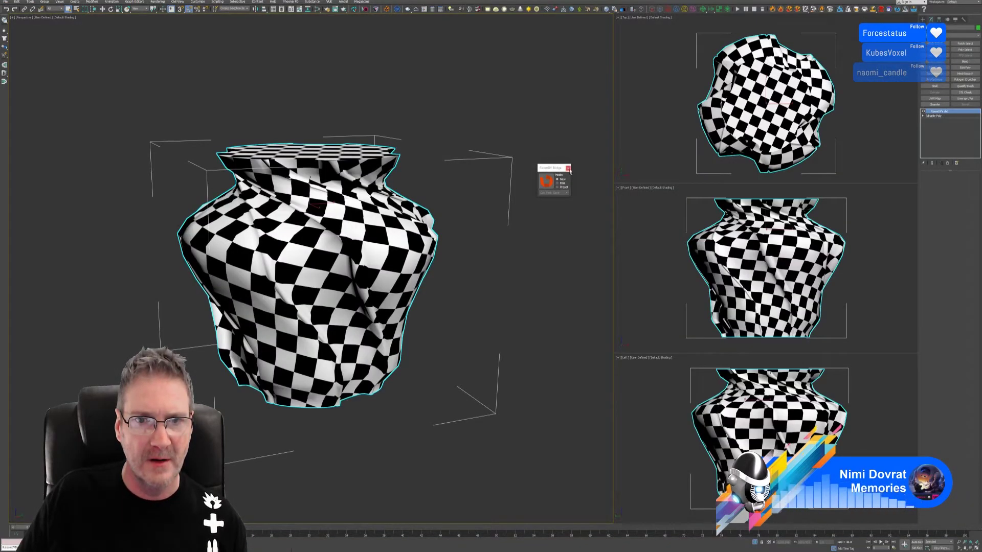
Assign the plain standard material without a checker map to the selected vase in the Slate Material Editor.
{"action": "left_click", "coordinate": [568, 168]}
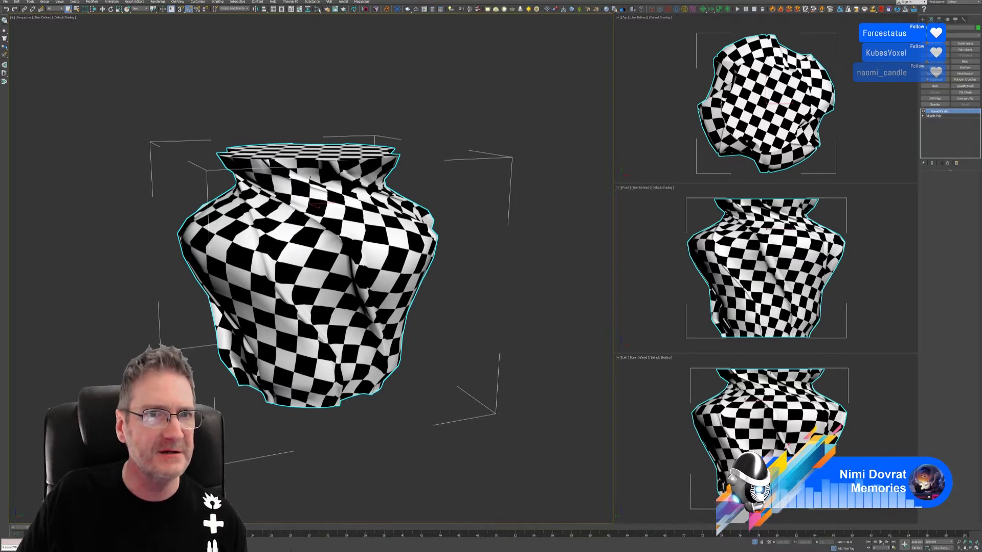
{"action": "left_click", "coordinate": [318, 9]}
{"action": "left_click", "coordinate": [512, 251]}
{"action": "right_click", "coordinate": [512, 251]}
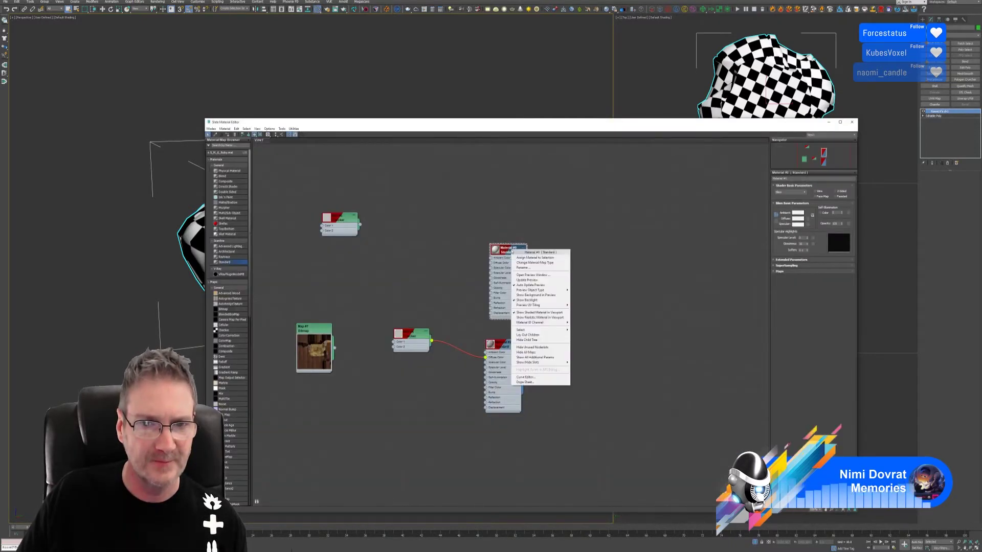
{"action": "left_click", "coordinate": [534, 257]}
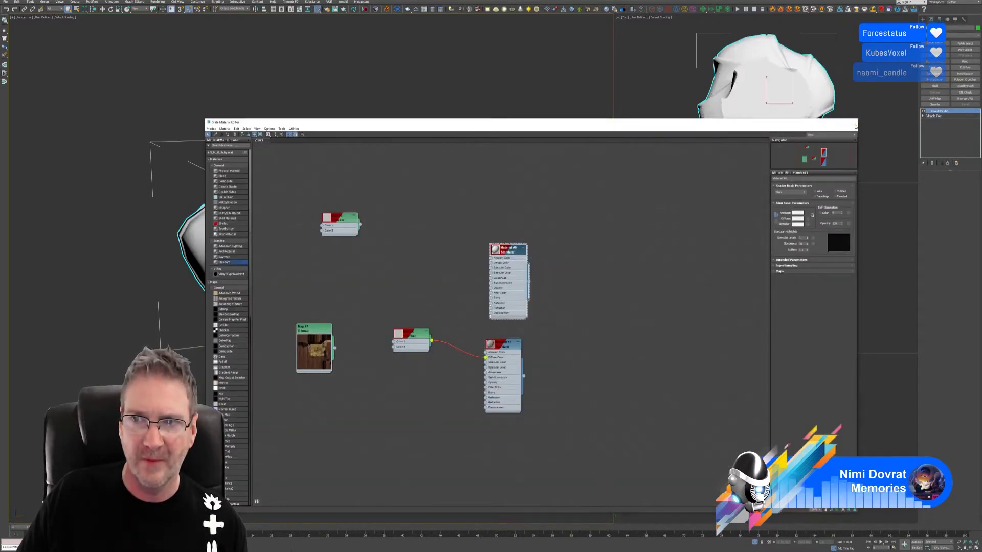
{"action": "left_click", "coordinate": [855, 124]}
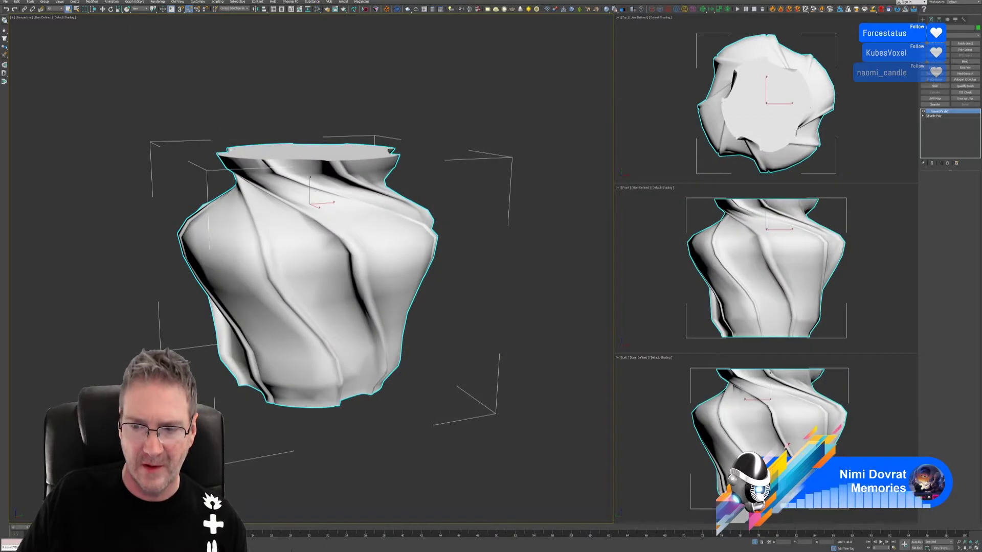
End the vase's isolation, add an Unwrap UVW modifier to it and check its layout in the UV editor.
{"action": "left_click", "coordinate": [755, 542]}
{"action": "left_click", "coordinate": [964, 98]}
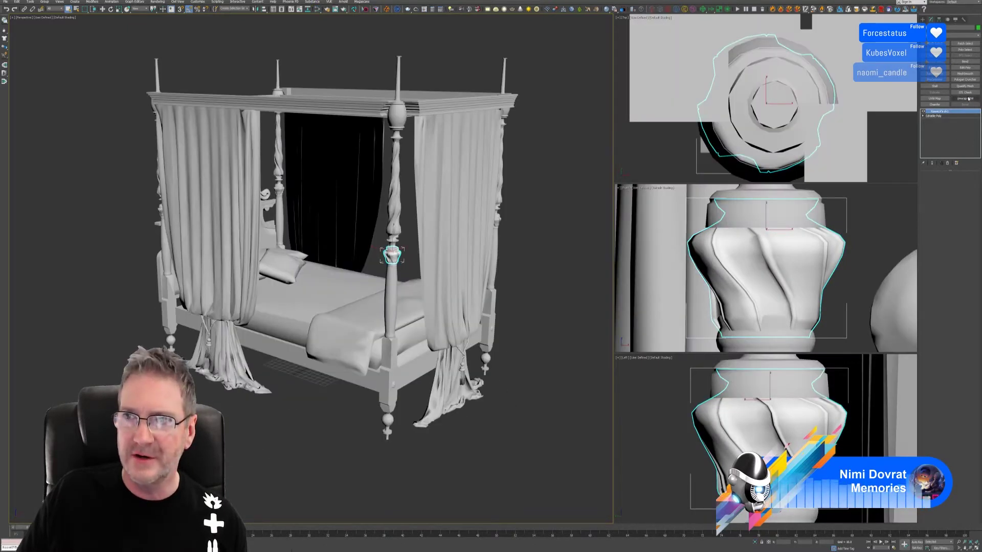
{"action": "left_click", "coordinate": [949, 285]}
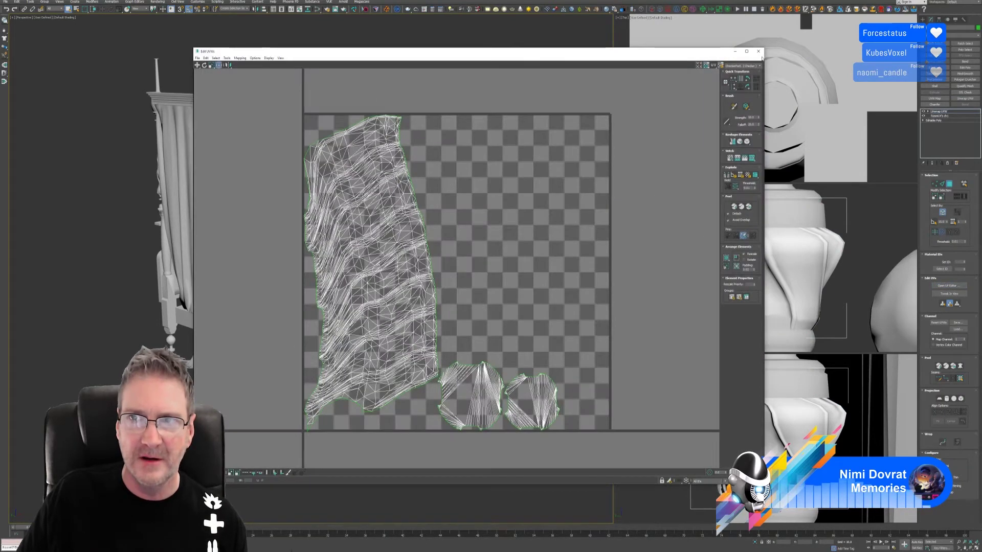
{"action": "left_click", "coordinate": [761, 55]}
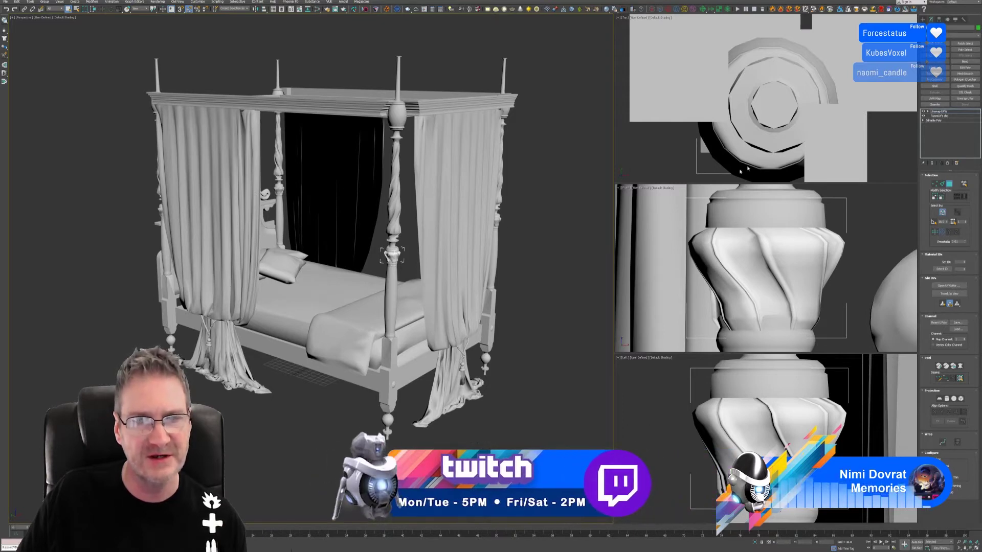
{"action": "left_click", "coordinate": [945, 111]}
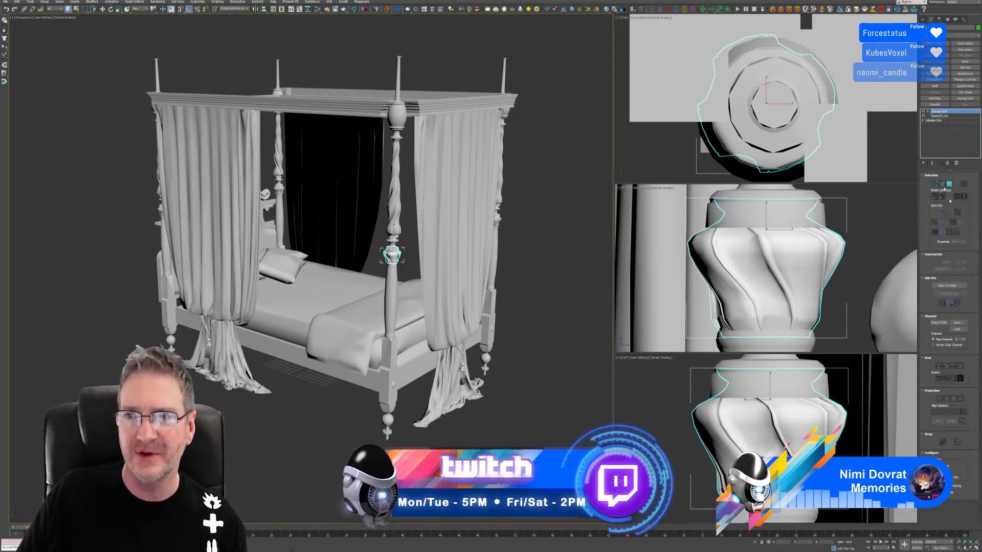
{"action": "left_click", "coordinate": [948, 285]}
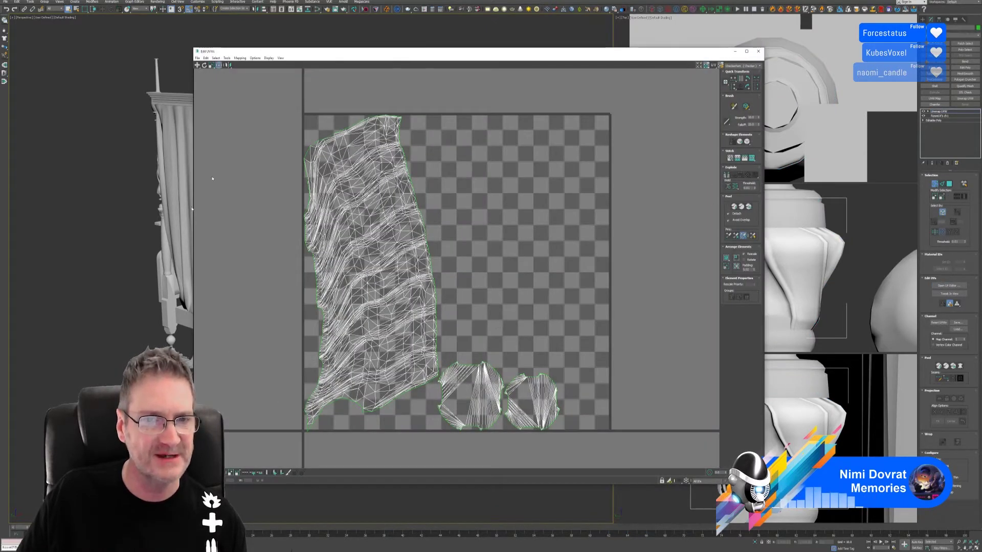
{"action": "left_click", "coordinate": [758, 51]}
Convert the matching vase on the bedpost across the curtained end to Editable Poly, give it the same Unwrap UVW modifier and check its UVs.
{"action": "middle_click_drag", "start_coordinate": [537, 286], "coordinate": [397, 274], "text": "alt"}
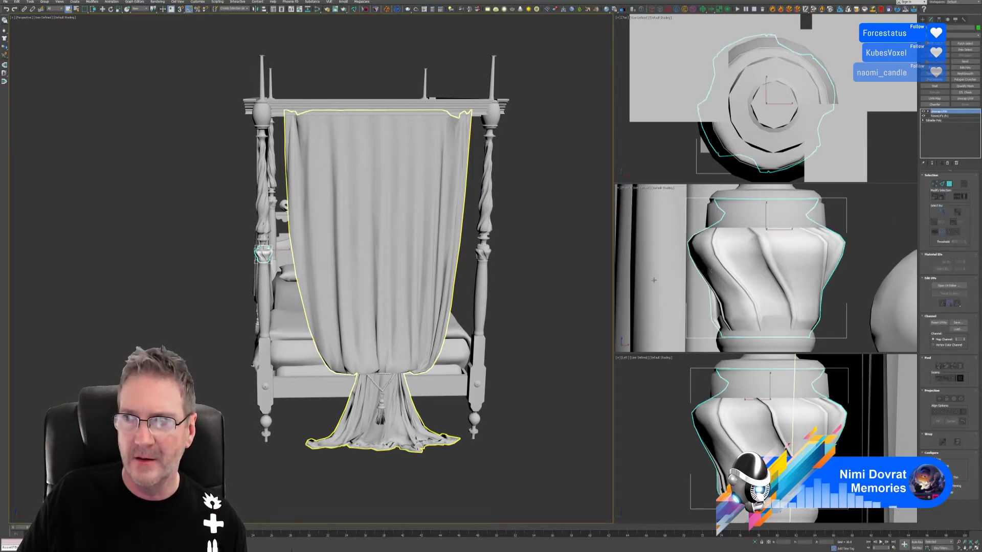
{"action": "left_click", "coordinate": [483, 253]}
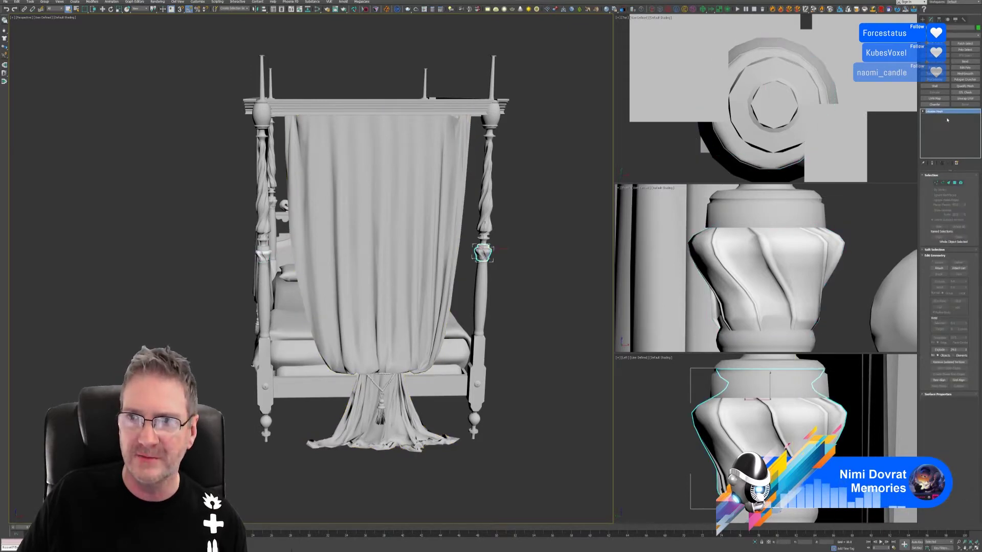
{"action": "right_click", "coordinate": [944, 111]}
{"action": "left_click", "coordinate": [954, 153]}
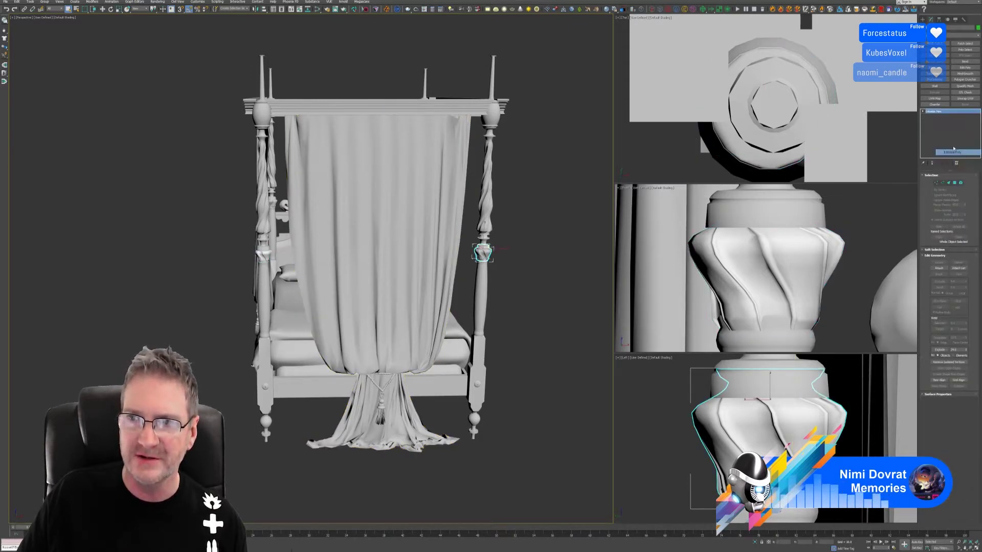
{"action": "left_click", "coordinate": [965, 98]}
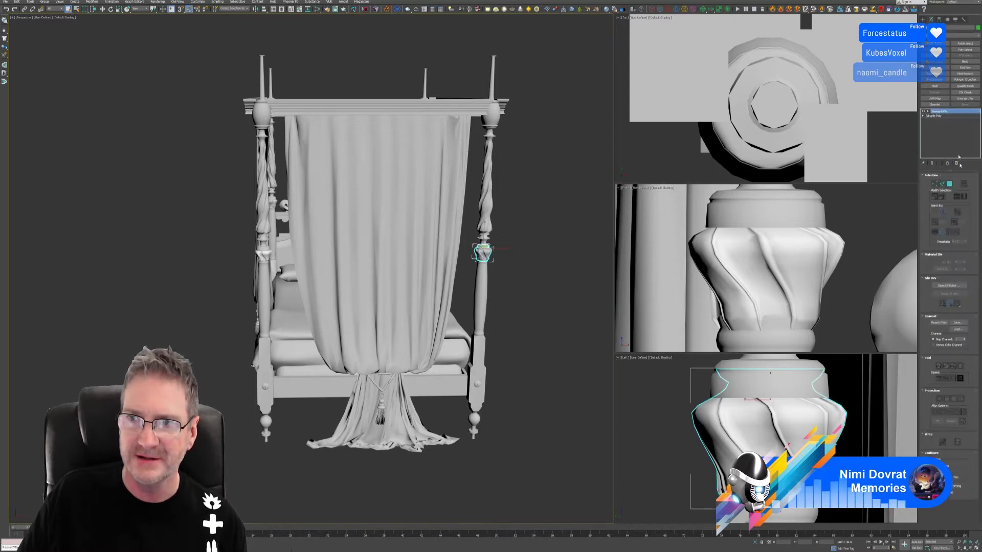
{"action": "left_click", "coordinate": [949, 285]}
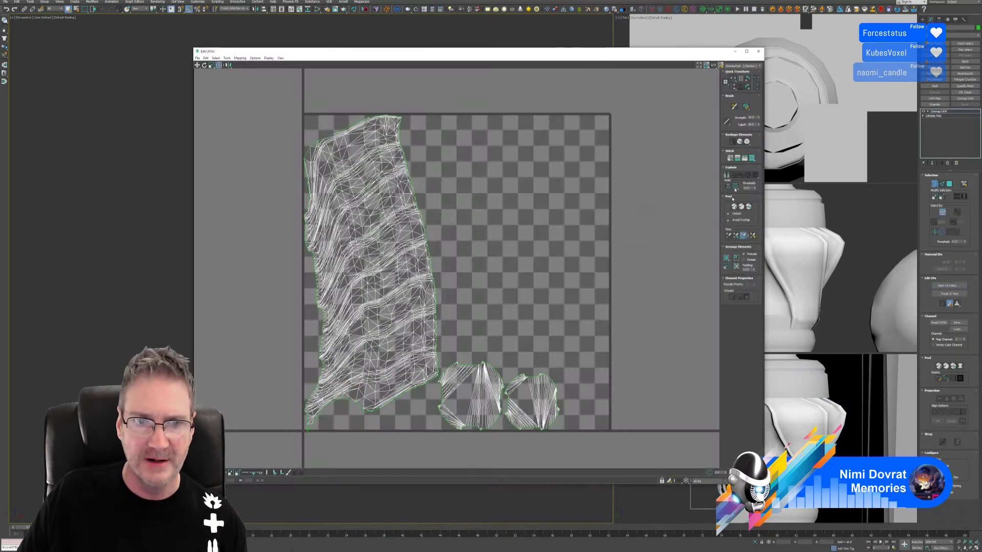
{"action": "left_click", "coordinate": [758, 51]}
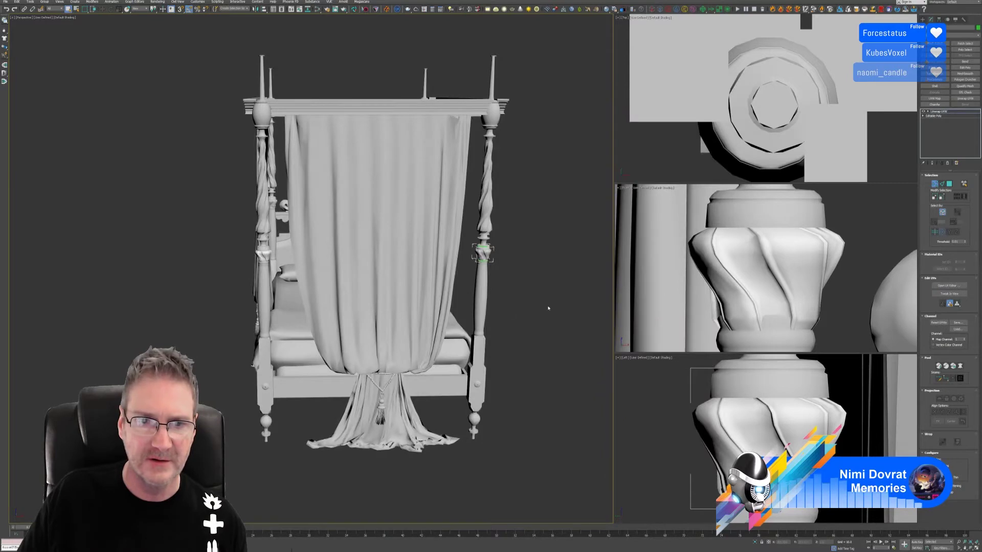
Convert the vase on the nearest headboard post to Editable Poly and paste the Unwrap UVW modifier onto it.
{"action": "middle_click_drag", "start_coordinate": [548, 308], "coordinate": [283, 329], "text": "alt"}
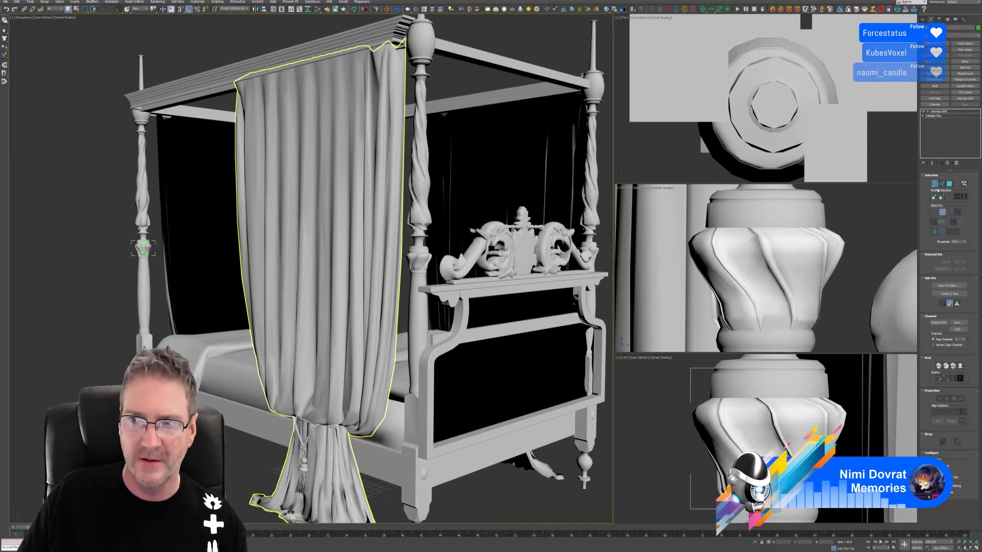
{"action": "left_click", "coordinate": [418, 260]}
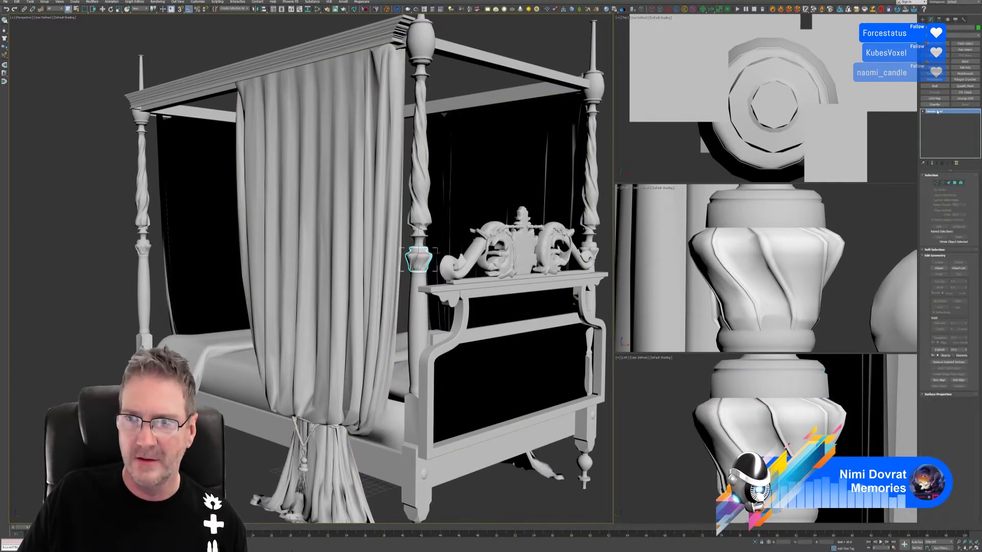
{"action": "right_click", "coordinate": [938, 111]}
{"action": "left_click", "coordinate": [954, 149]}
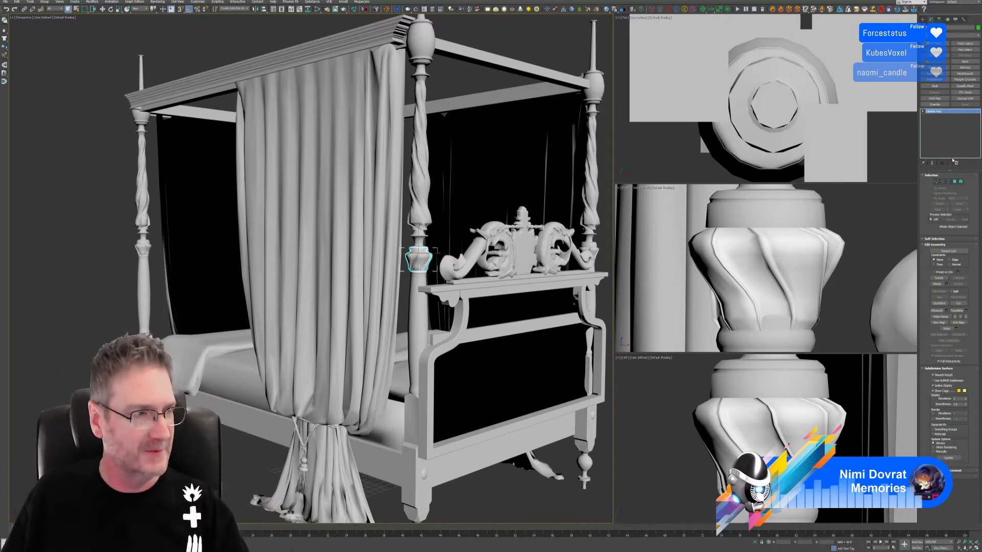
{"action": "right_click", "coordinate": [942, 113]}
{"action": "left_click", "coordinate": [951, 121]}
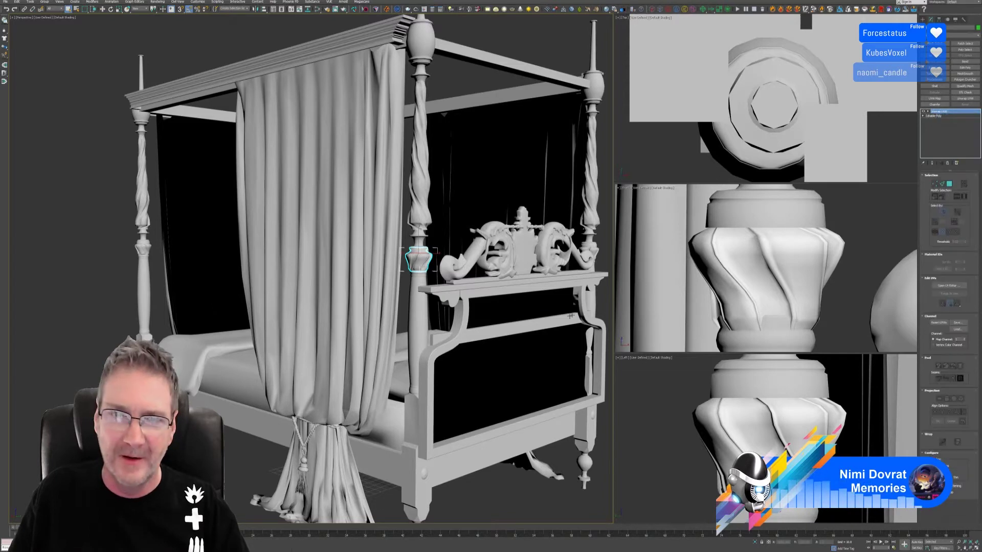
Convert the remaining vase on the other headboard post to Editable Poly and give it the same Unwrap UVW modifier.
{"action": "middle_click_drag", "start_coordinate": [528, 380], "coordinate": [273, 369], "text": "alt"}
{"action": "left_click", "coordinate": [523, 275]}
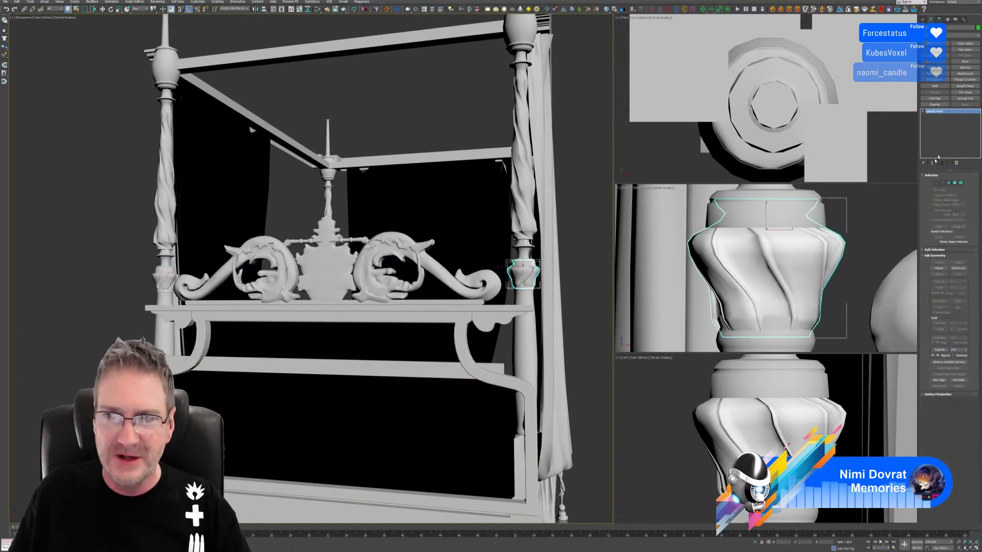
{"action": "right_click", "coordinate": [945, 115]}
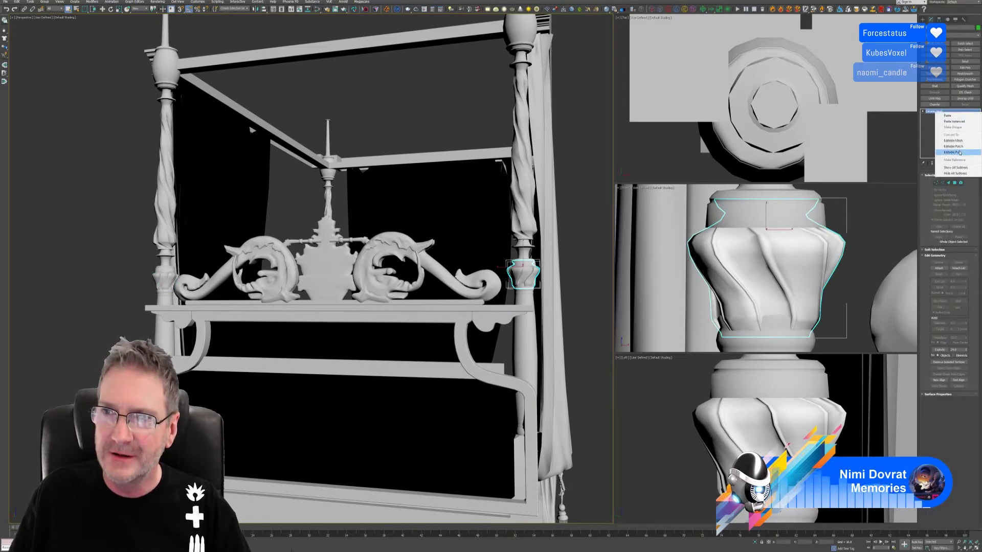
{"action": "left_click", "coordinate": [946, 119]}
{"action": "left_click", "coordinate": [964, 98]}
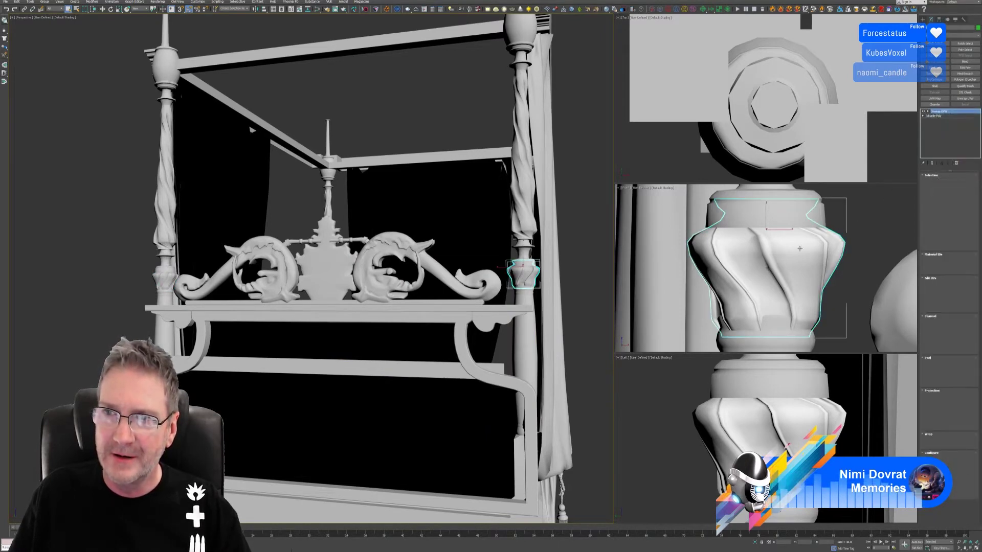
Convert the turned collar above the original vase to Editable Poly and send it to RizomUV through the bridge.
{"action": "middle_click_drag", "start_coordinate": [494, 369], "coordinate": [377, 298], "text": "alt"}
{"action": "left_click", "coordinate": [376, 296]}
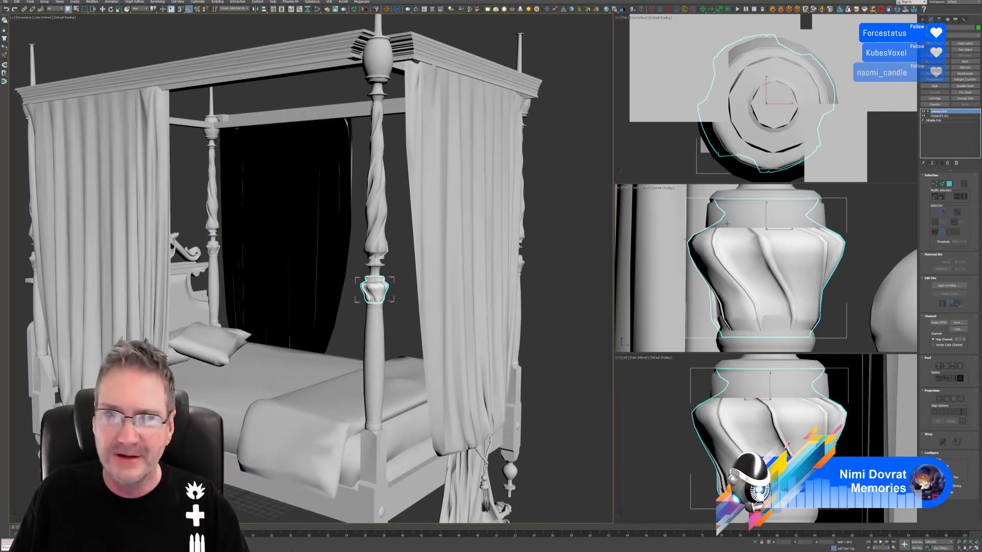
{"action": "left_click", "coordinate": [374, 267]}
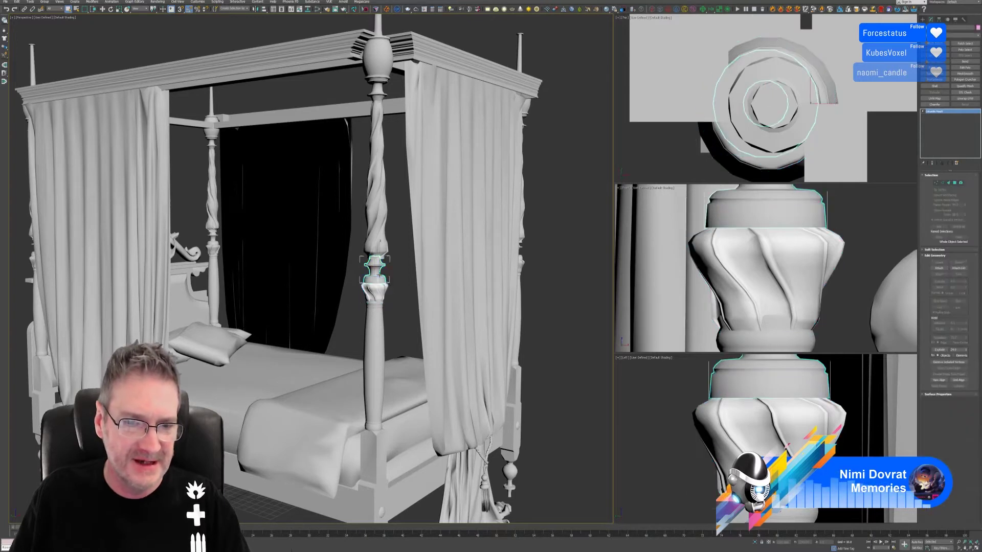
{"action": "right_click", "coordinate": [947, 116]}
{"action": "left_click", "coordinate": [960, 152]}
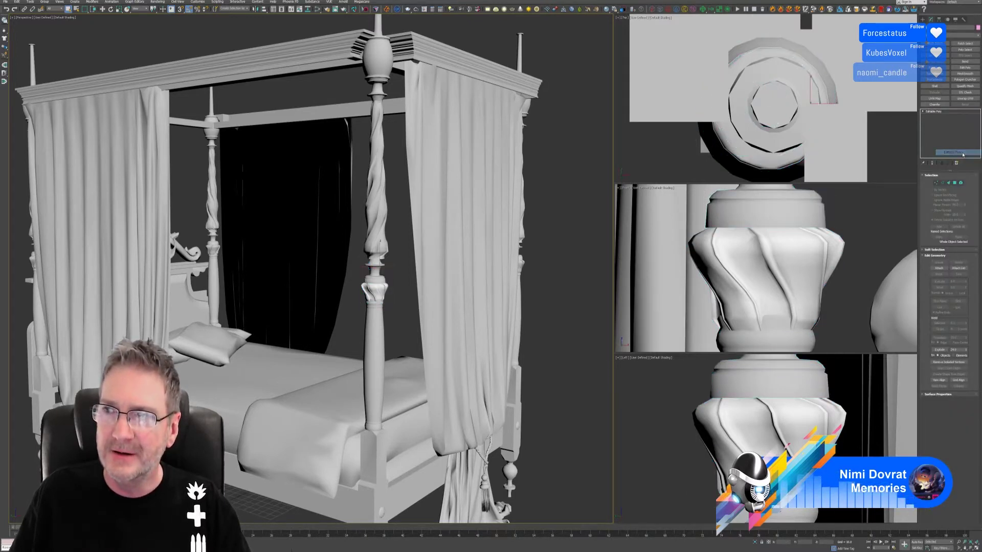
{"action": "left_click", "coordinate": [355, 10]}
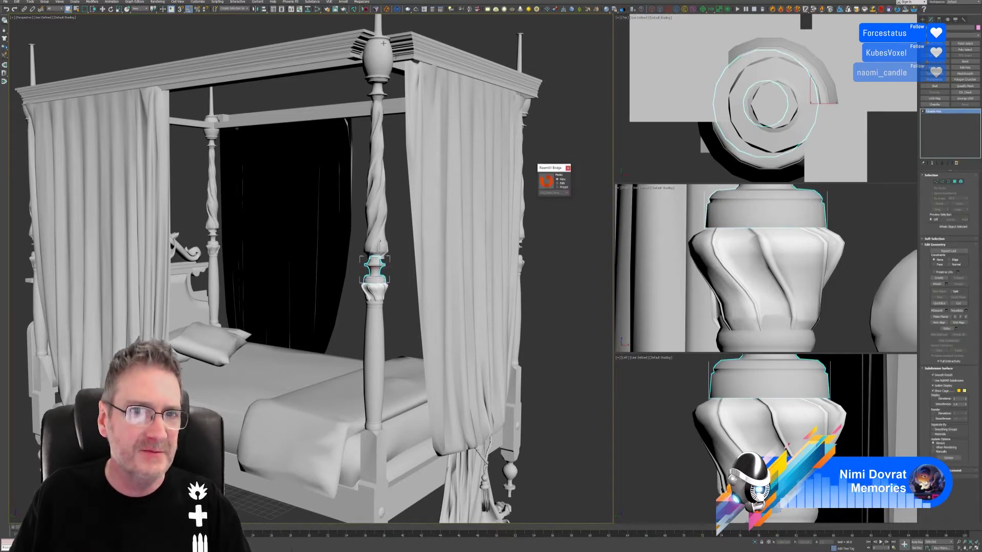
{"action": "left_click", "coordinate": [544, 182]}
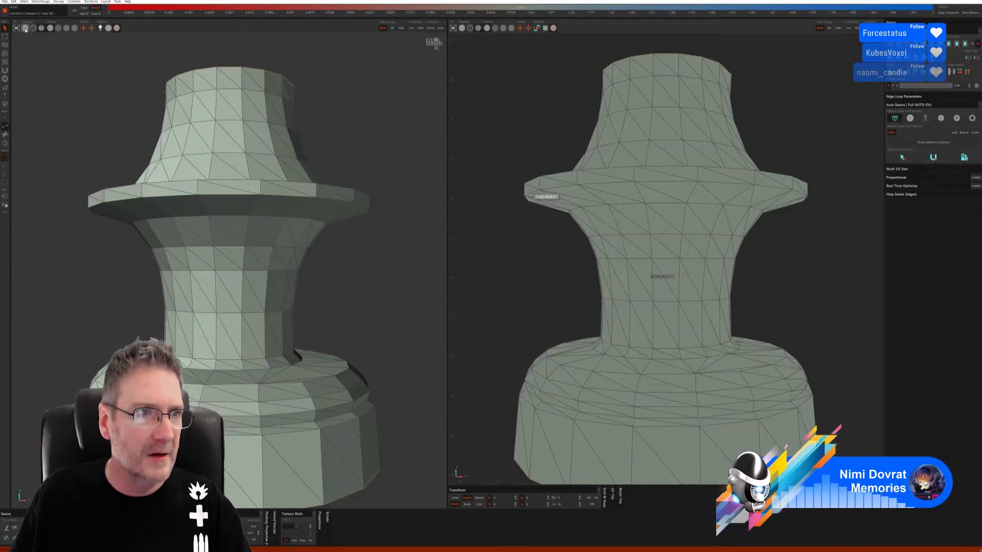
Select a vertical edge path from the collar's top rim down to its base and cut it as a seam.
{"action": "scroll", "coordinate": [188, 207], "scroll_direction": "down", "scroll_amount": 5}
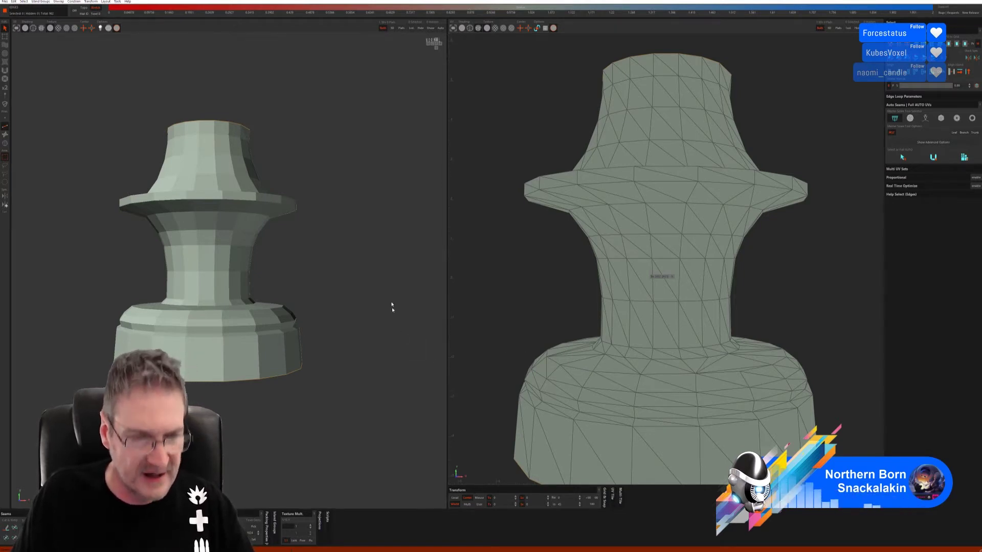
{"action": "middle_click_drag", "start_coordinate": [326, 224], "coordinate": [300, 234]}
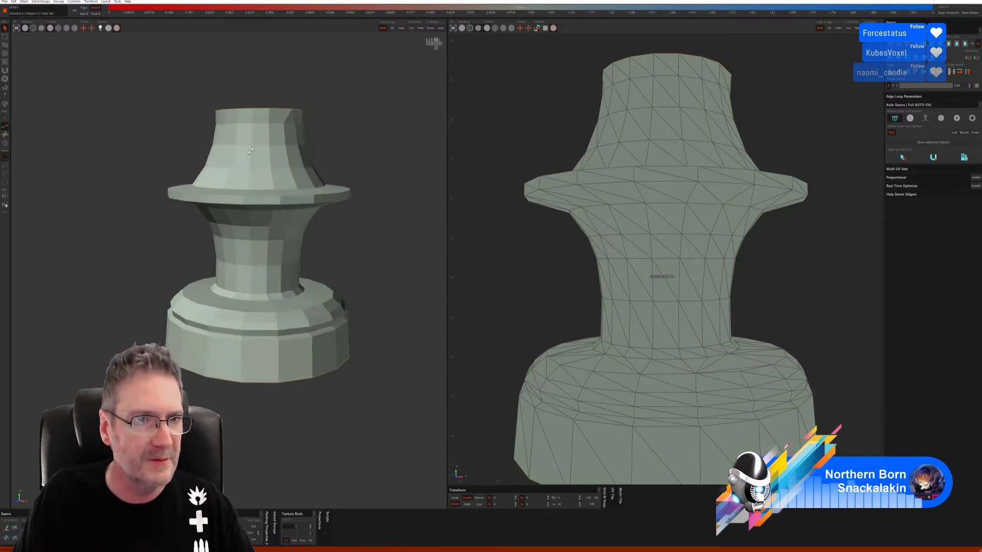
{"action": "left_click", "coordinate": [268, 115]}
{"action": "double_click", "coordinate": [250, 200]}
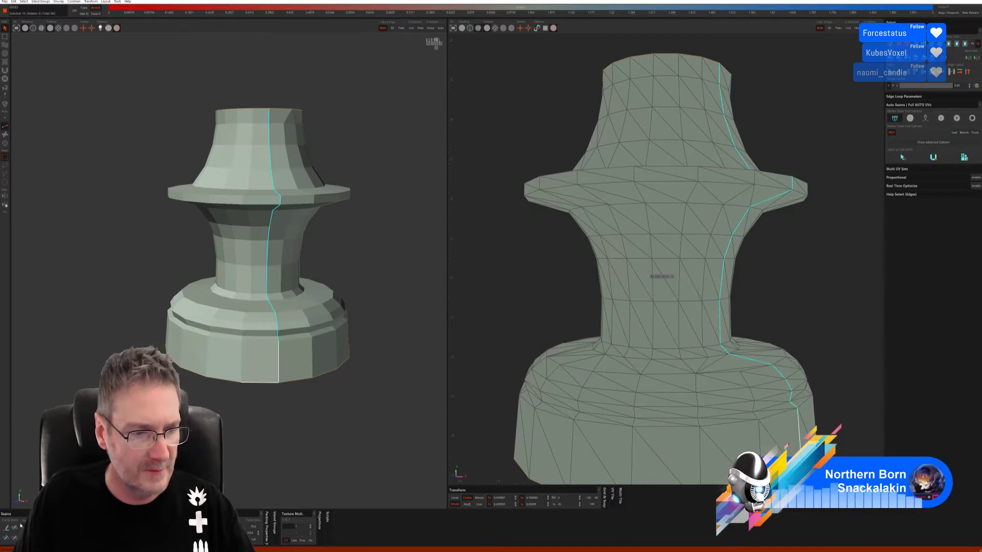
{"action": "key", "text": "c"}
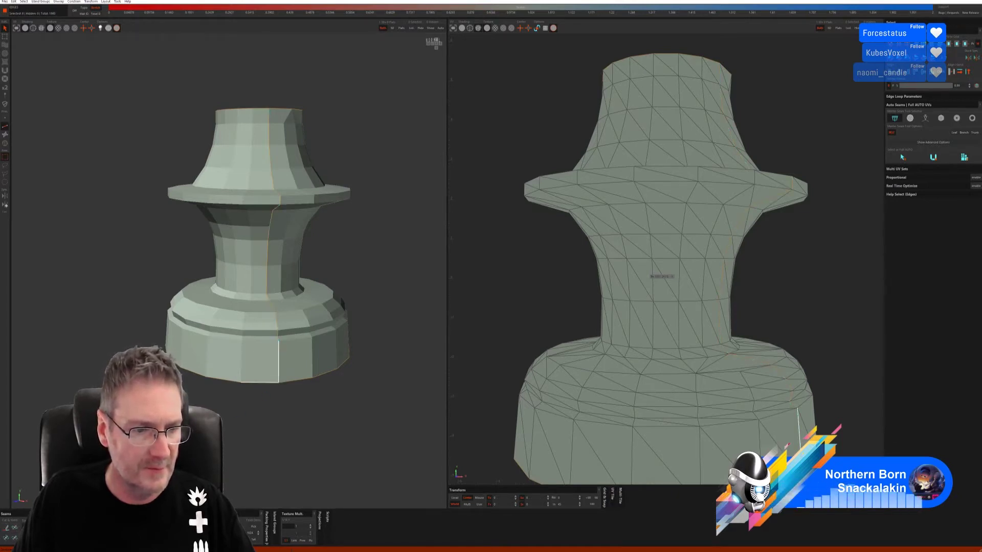
Unwrap the collar, show the checker texture on it and inspect the distortion around the seam.
{"action": "key", "text": "u"}
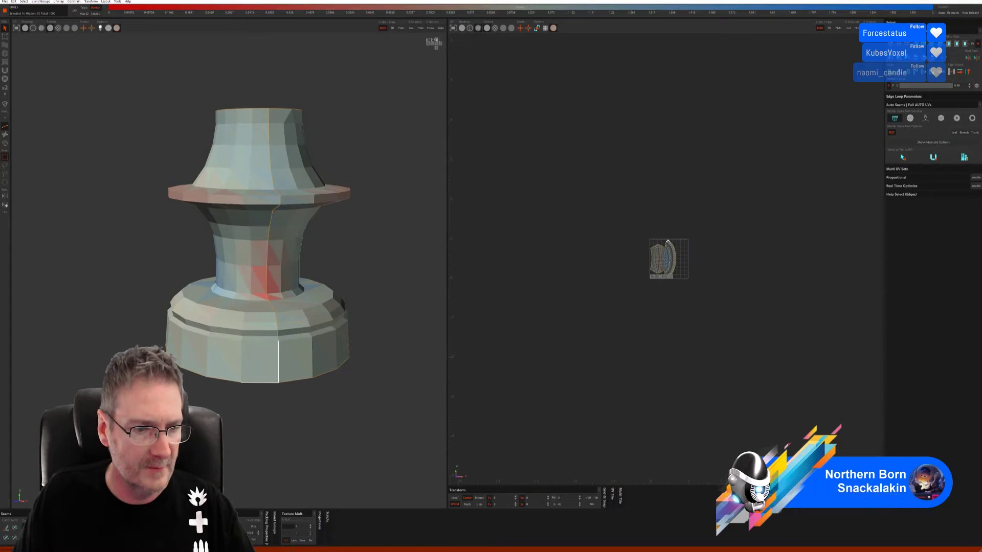
{"action": "left_click", "coordinate": [59, 28]}
{"action": "scroll", "coordinate": [310, 305], "scroll_direction": "up", "scroll_amount": 5}
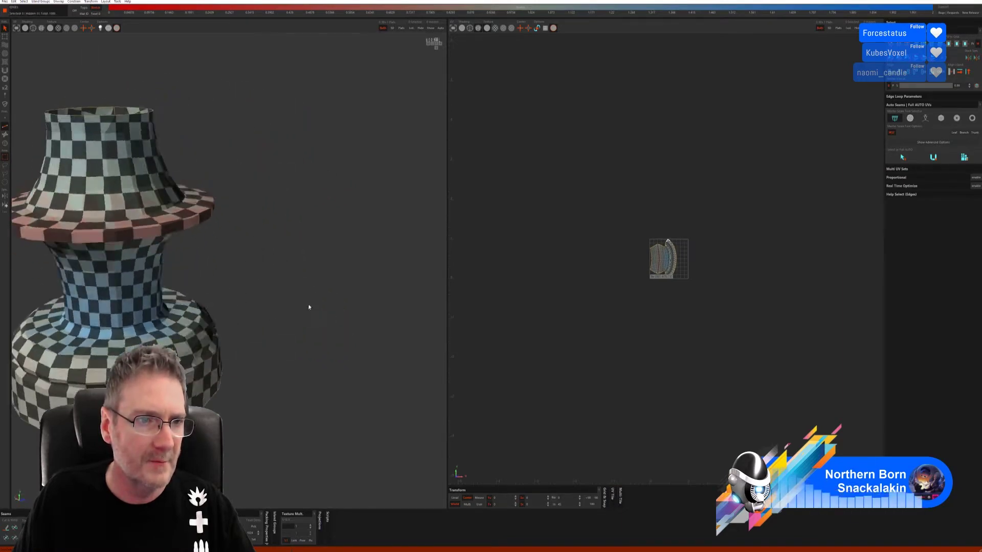
{"action": "scroll", "coordinate": [312, 298], "scroll_direction": "down", "scroll_amount": 5}
{"action": "middle_click_drag", "start_coordinate": [210, 317], "coordinate": [83, 297]}
{"action": "scroll", "coordinate": [257, 240], "scroll_direction": "up", "scroll_amount": 4}
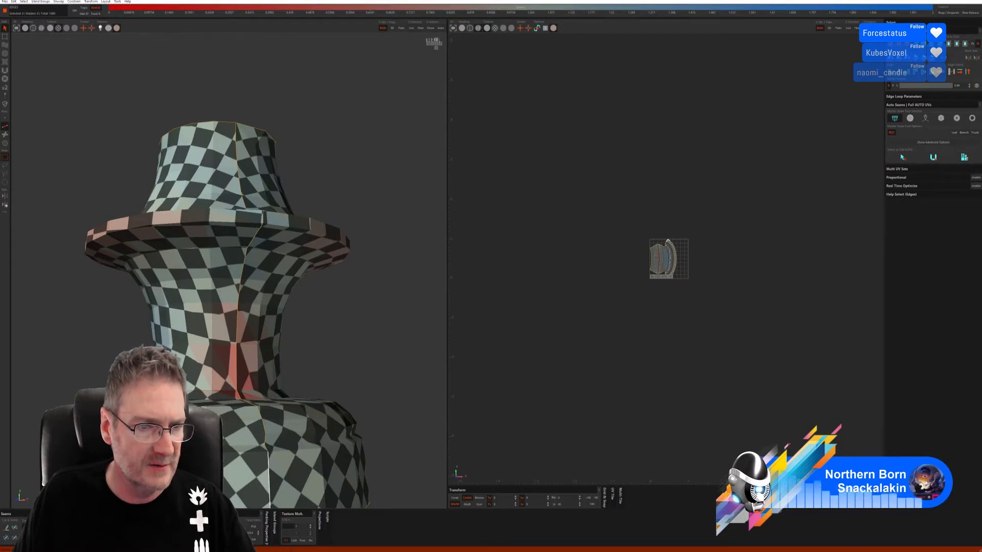
{"action": "scroll", "coordinate": [314, 360], "scroll_direction": "down", "scroll_amount": 3}
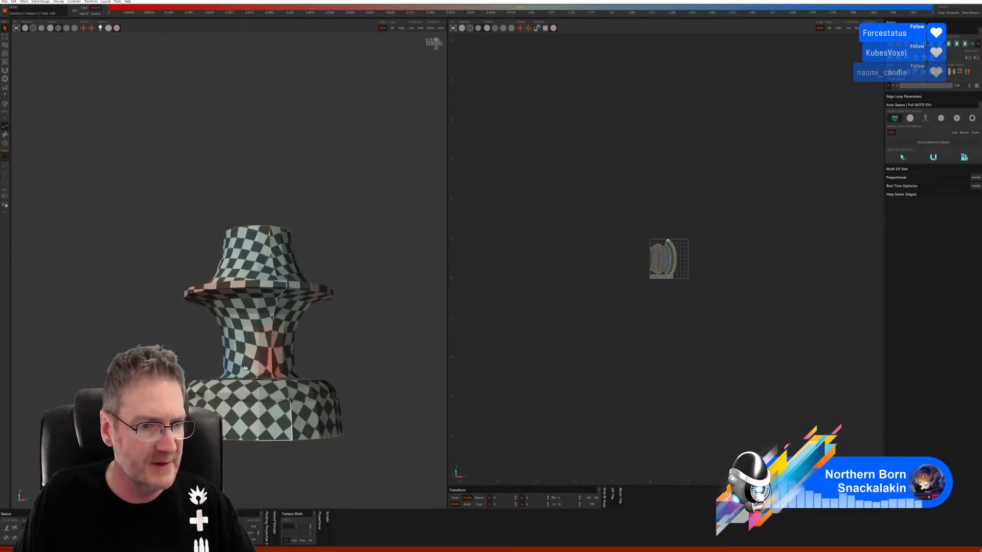
Unfold the entire collar once more and check the checker pattern for remaining distortion.
{"action": "middle_click_drag", "start_coordinate": [244, 368], "coordinate": [247, 385]}
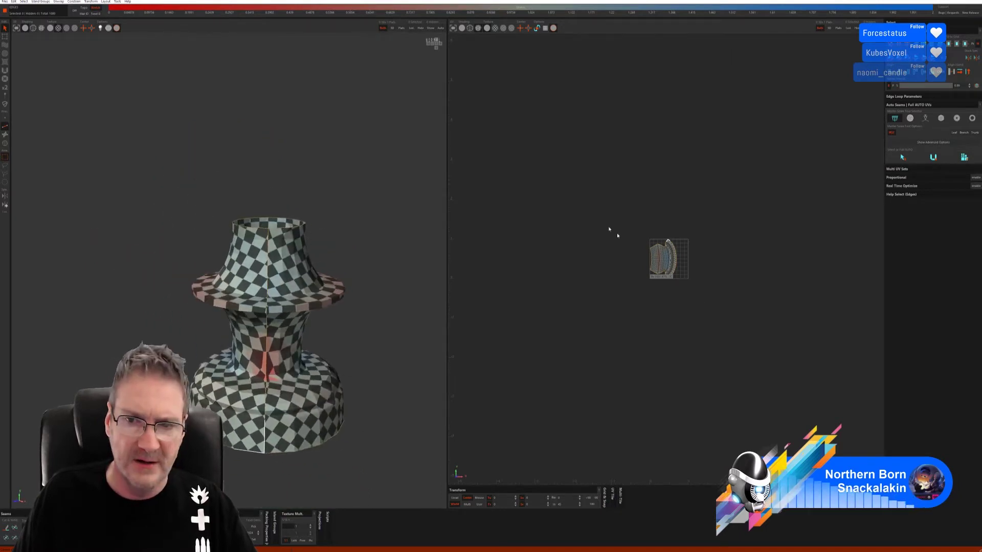
{"action": "key", "text": "ctrl+a"}
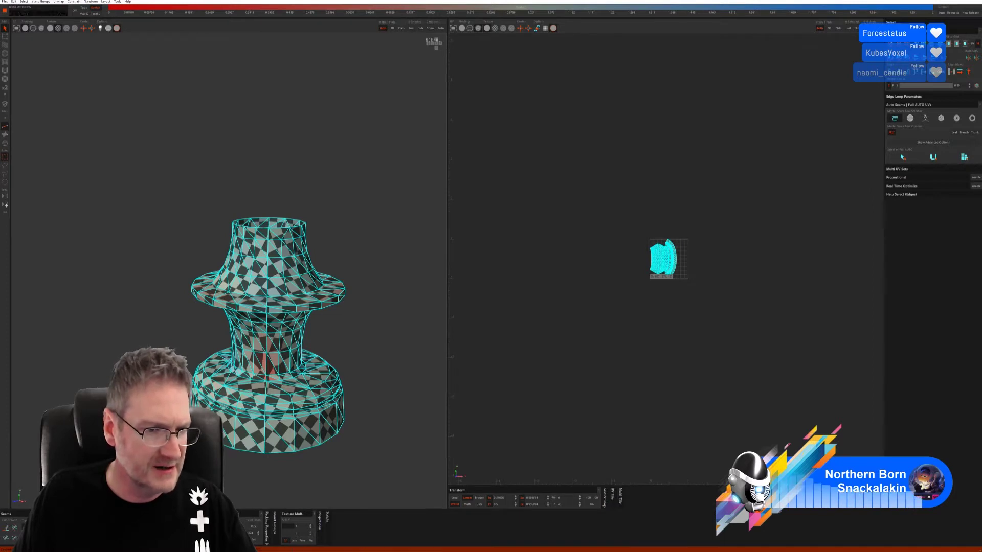
{"action": "key", "text": "u"}
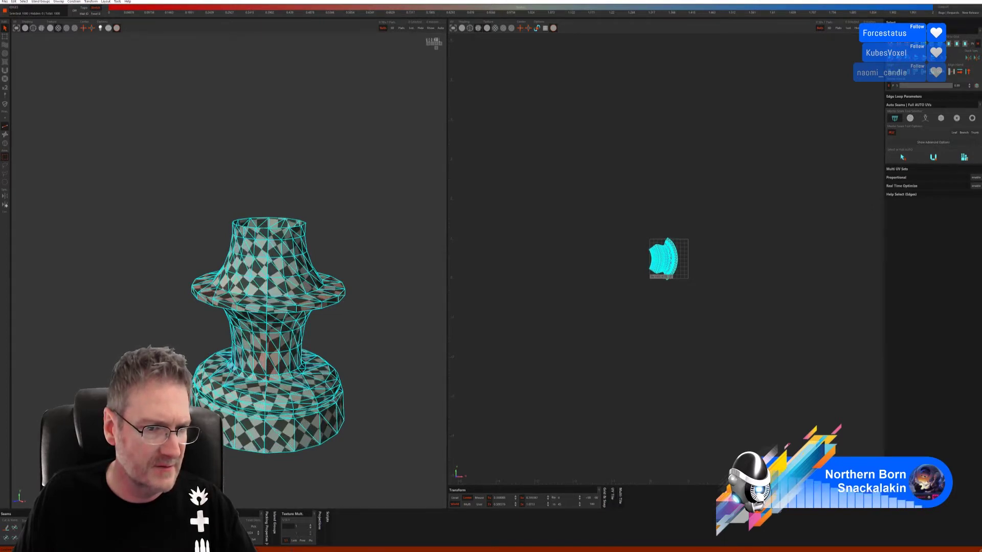
{"action": "left_click", "coordinate": [580, 385]}
{"action": "middle_click_drag", "start_coordinate": [358, 389], "coordinate": [372, 370]}
{"action": "scroll", "coordinate": [382, 416], "scroll_direction": "up", "scroll_amount": 4}
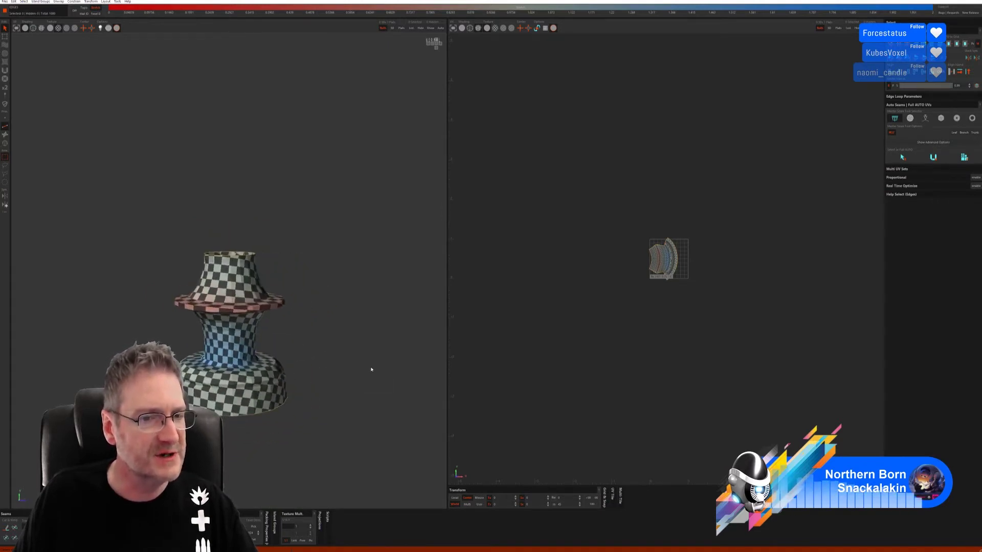
Save the collar's UVs to its file, switch back to 3ds Max and close the bridge window.
{"action": "left_click", "coordinate": [5, 3]}
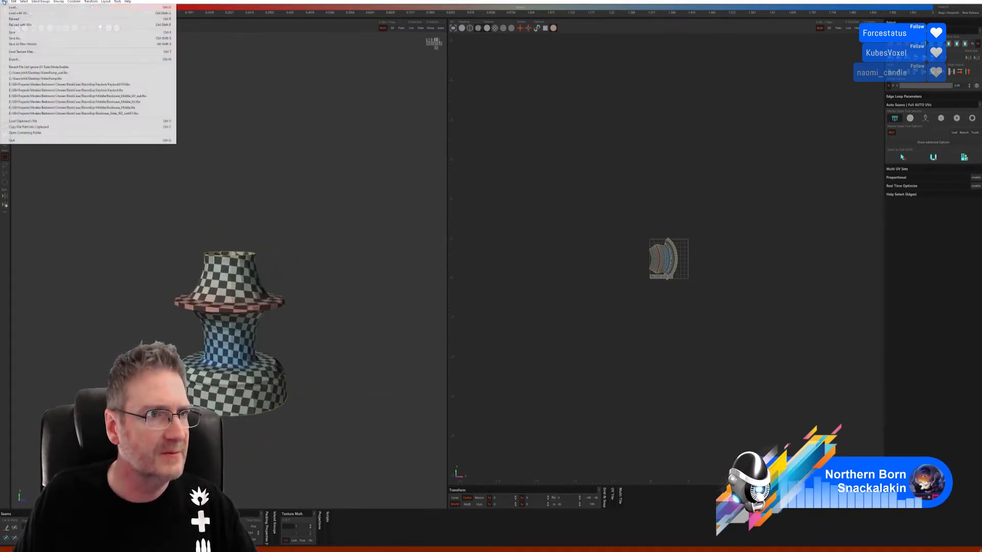
{"action": "left_click", "coordinate": [11, 33]}
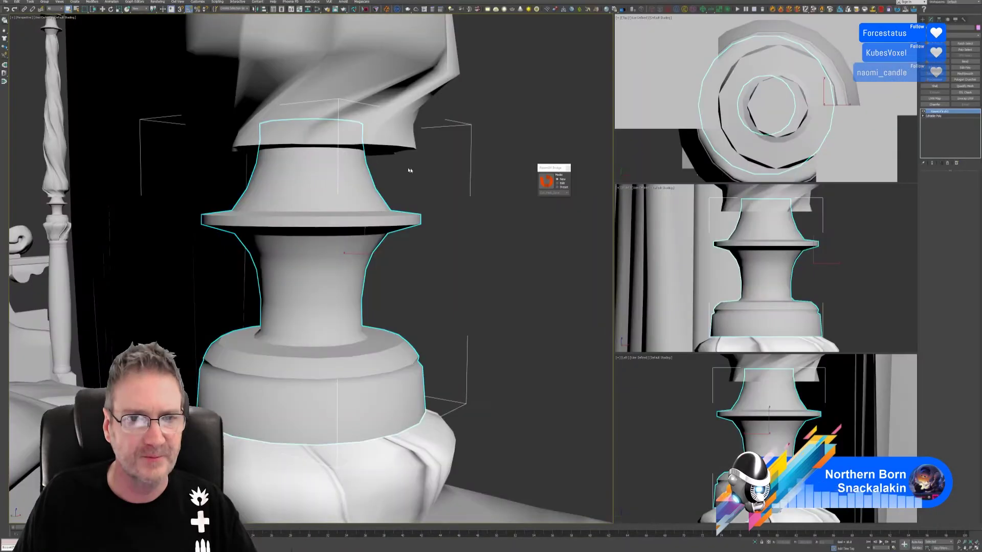
{"action": "left_click", "coordinate": [568, 168]}
Add an Unwrap UVW modifier to the original collar and check its layout in the UV editor.
{"action": "scroll", "coordinate": [466, 280], "scroll_direction": "down", "scroll_amount": 8}
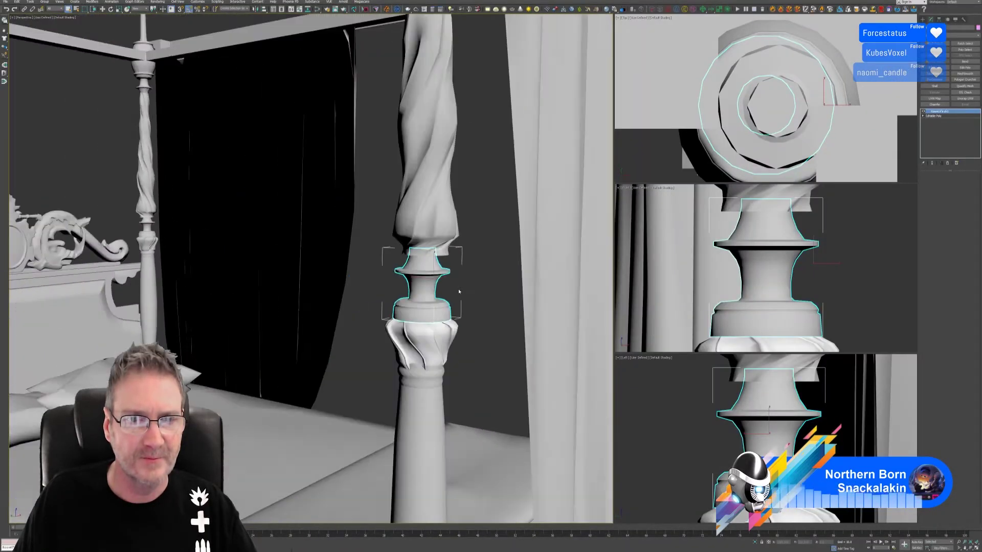
{"action": "scroll", "coordinate": [366, 289], "scroll_direction": "down", "scroll_amount": 5}
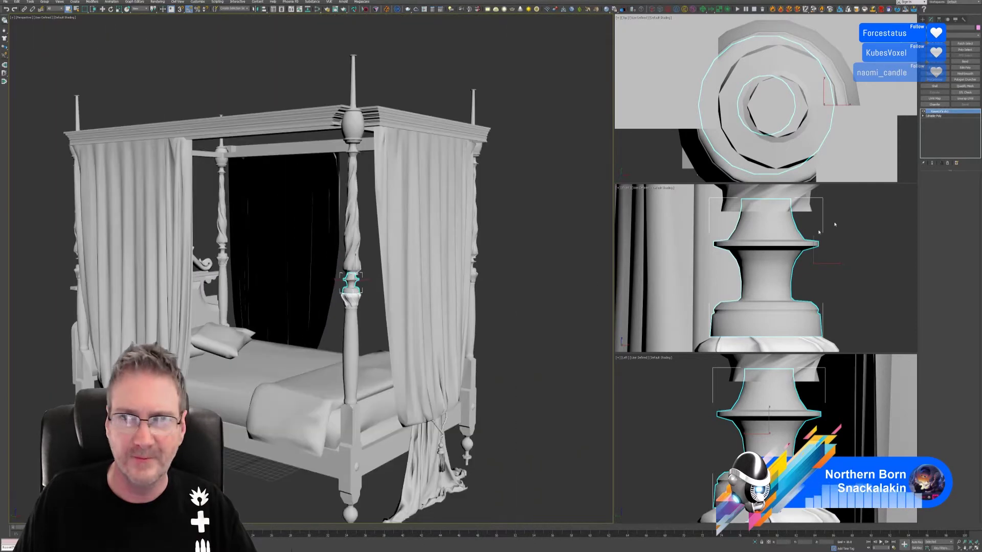
{"action": "left_click", "coordinate": [965, 99]}
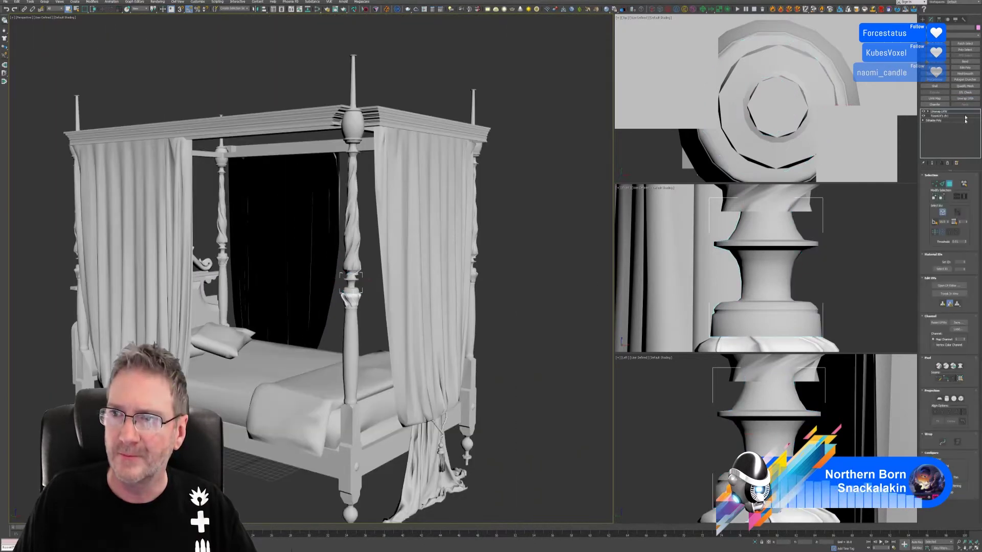
{"action": "left_click", "coordinate": [951, 284]}
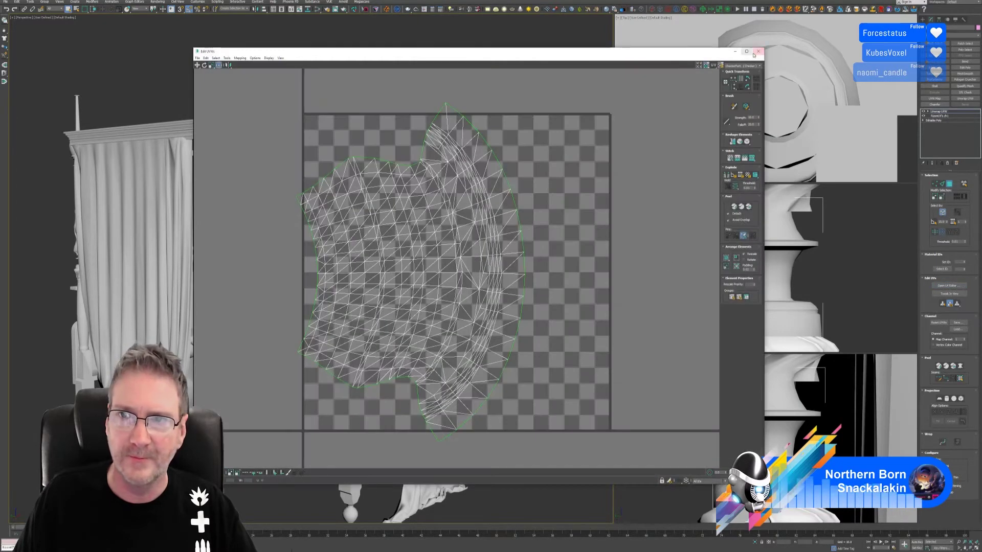
{"action": "left_click", "coordinate": [757, 51]}
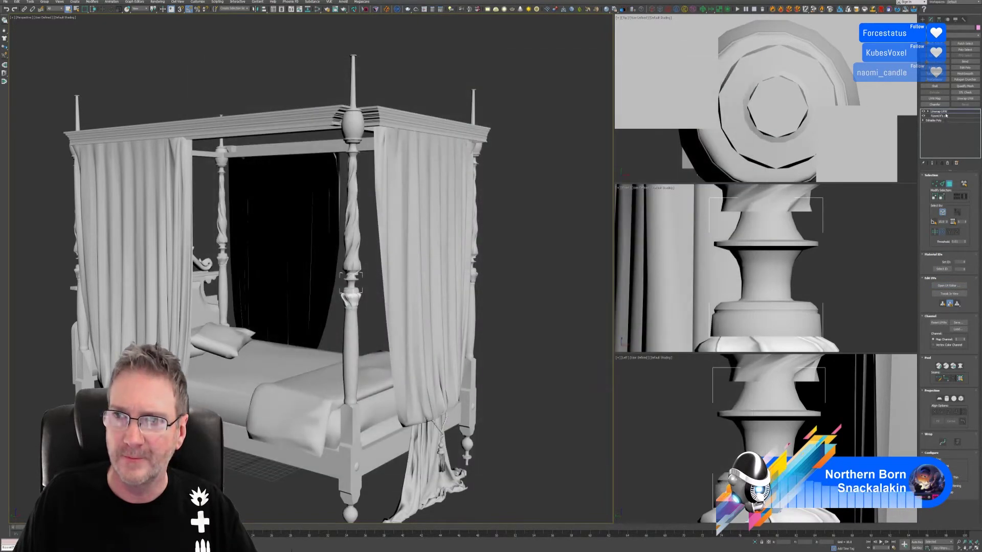
Copy the Unwrap UVW modifier, convert the matching collar on the other footboard post to Editable Poly and paste the modifier onto it.
{"action": "right_click", "coordinate": [944, 114]}
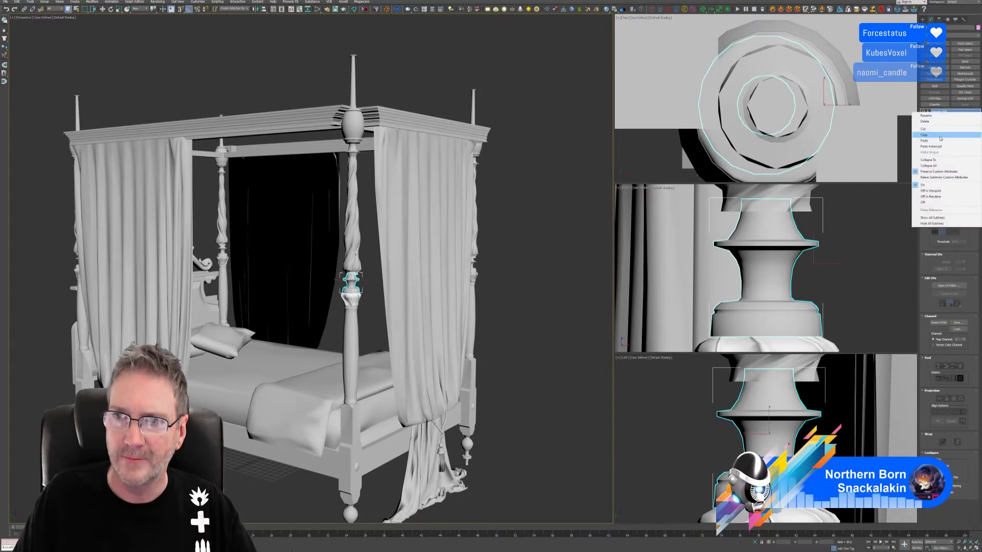
{"action": "left_click", "coordinate": [883, 162]}
{"action": "middle_click_drag", "start_coordinate": [501, 332], "coordinate": [315, 323], "text": "alt"}
{"action": "left_click", "coordinate": [437, 281]}
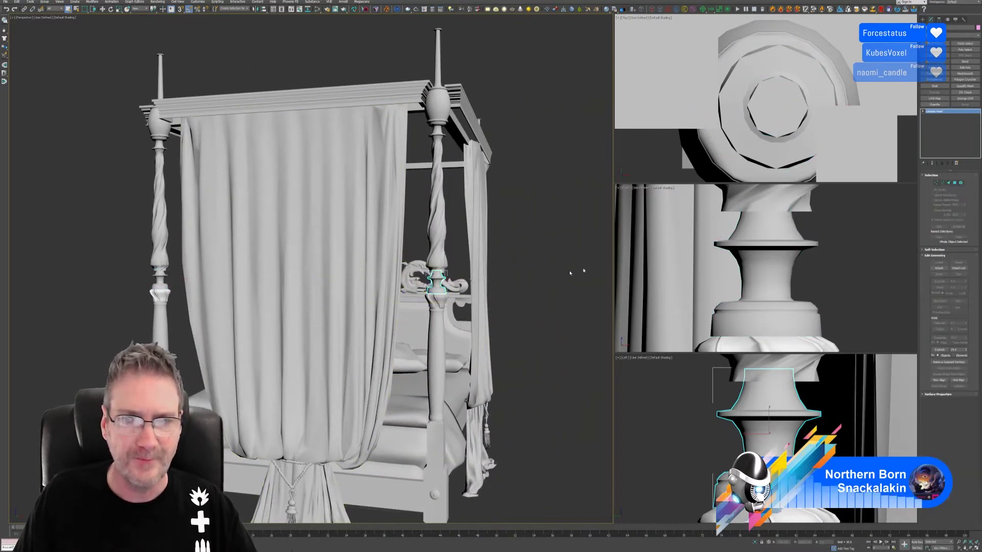
{"action": "right_click", "coordinate": [946, 113]}
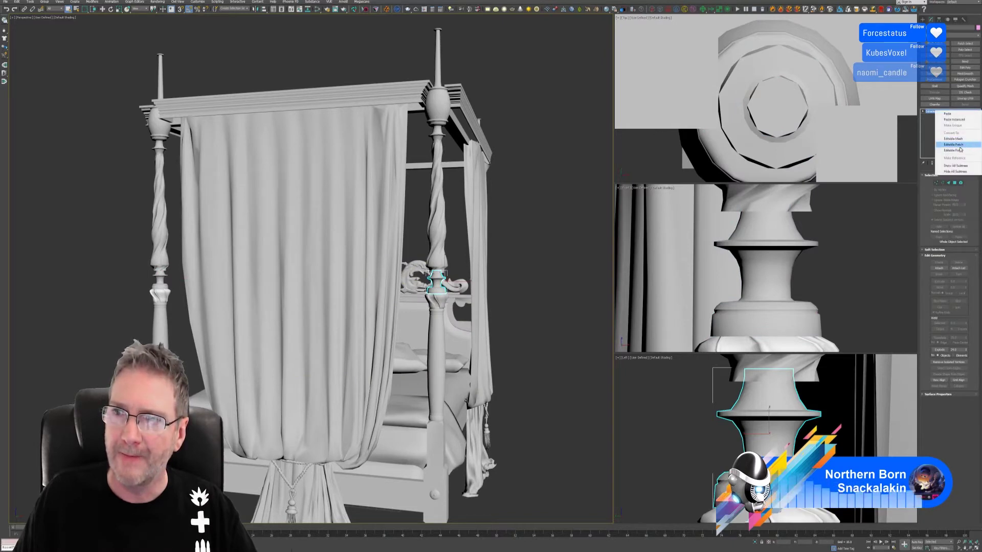
{"action": "left_click", "coordinate": [954, 147]}
{"action": "right_click", "coordinate": [949, 111]}
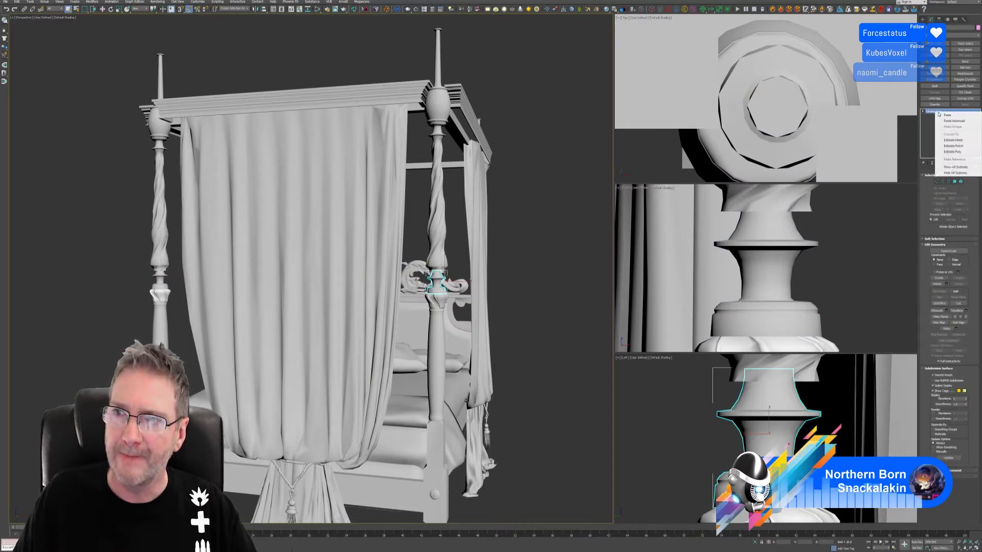
{"action": "left_click", "coordinate": [952, 116]}
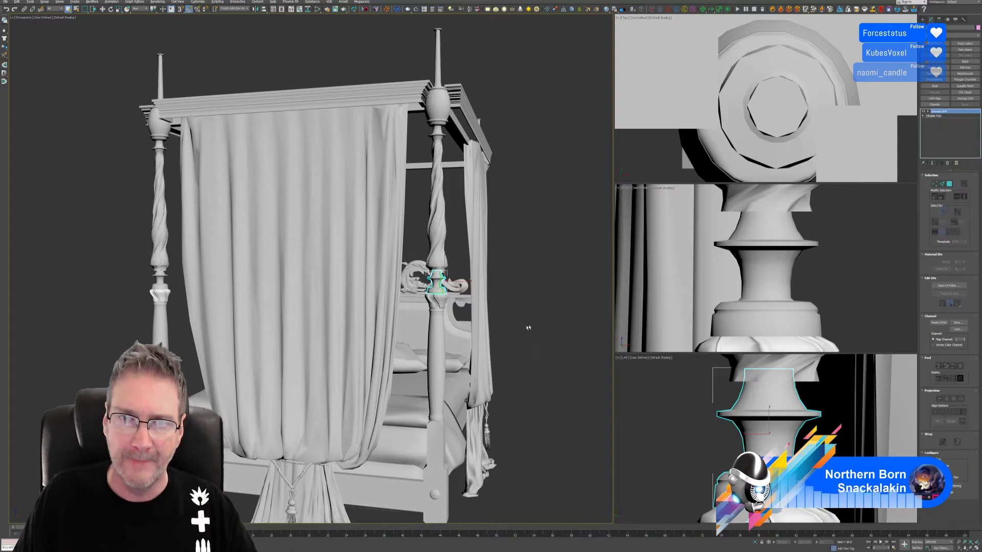
Center the copied collar's pivot on the object and rotate it about its vertical axis to hide the UV seam from view.
{"action": "scroll", "coordinate": [528, 328], "scroll_direction": "up", "scroll_amount": 5}
{"action": "middle_click_drag", "start_coordinate": [529, 327], "coordinate": [71, 273], "text": "alt"}
{"action": "left_click", "coordinate": [376, 257]}
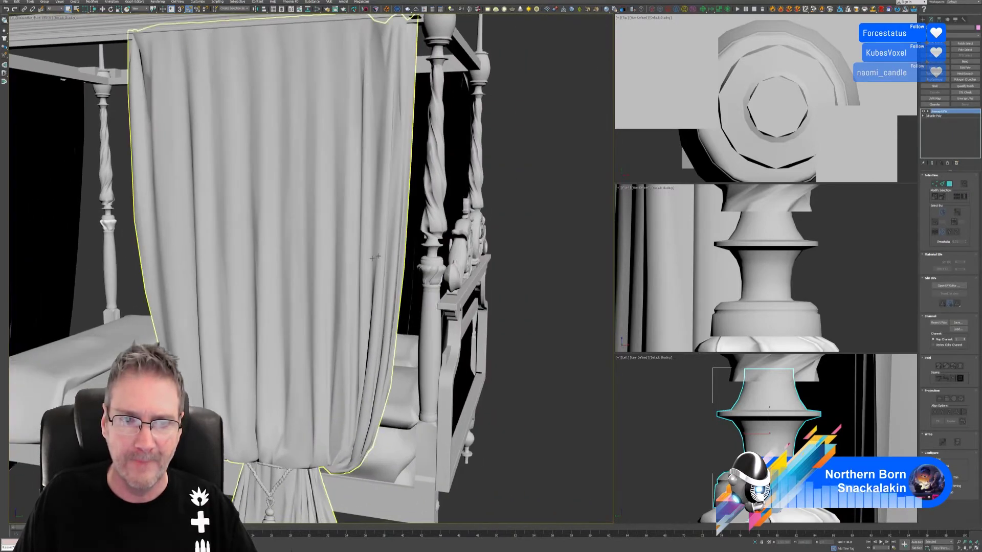
{"action": "scroll", "coordinate": [409, 307], "scroll_direction": "down", "scroll_amount": 3}
{"action": "middle_click_drag", "start_coordinate": [97, 307], "coordinate": [187, 327], "text": "alt"}
{"action": "middle_click_drag", "start_coordinate": [186, 327], "coordinate": [386, 343]}
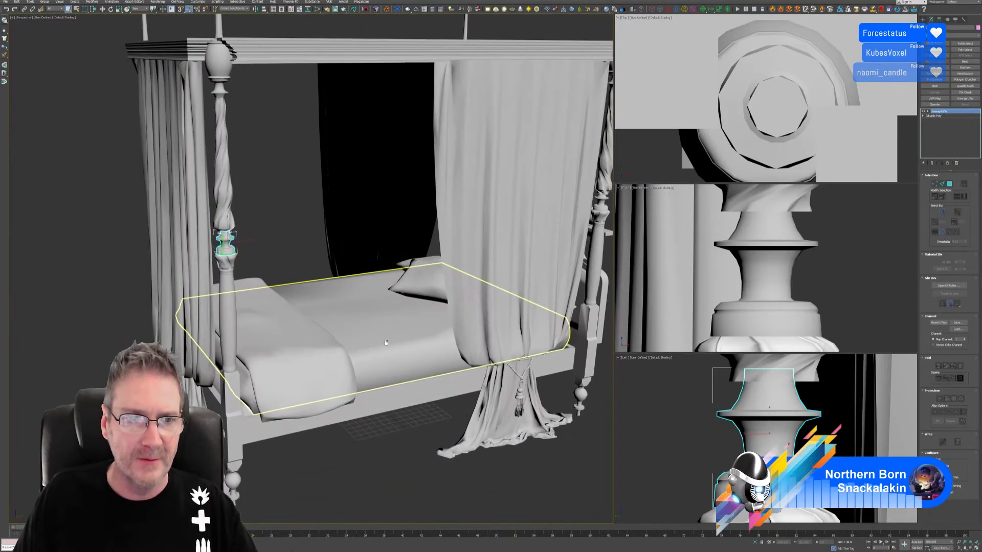
{"action": "scroll", "coordinate": [228, 288], "scroll_direction": "up", "scroll_amount": 3}
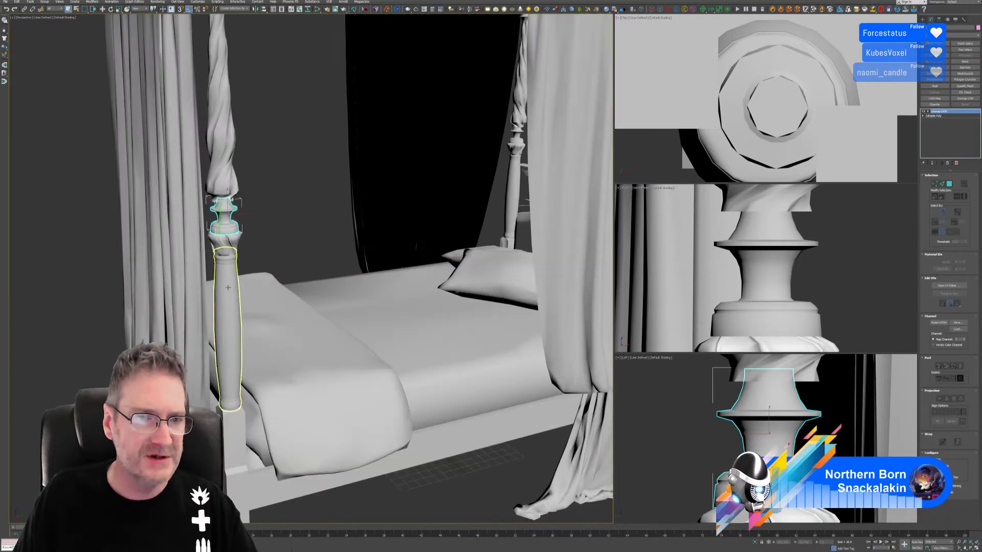
{"action": "scroll", "coordinate": [228, 288], "scroll_direction": "up", "scroll_amount": 2}
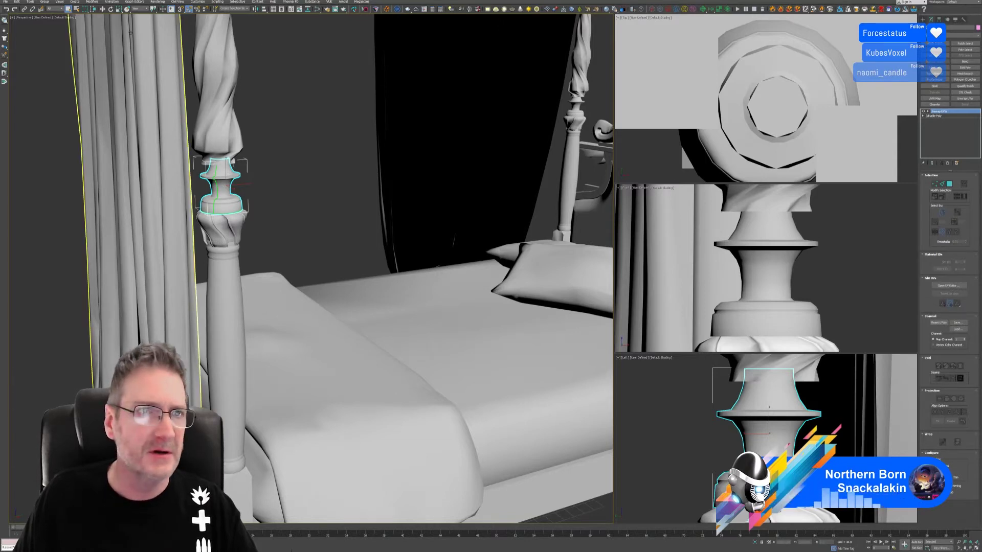
{"action": "left_click", "coordinate": [111, 9]}
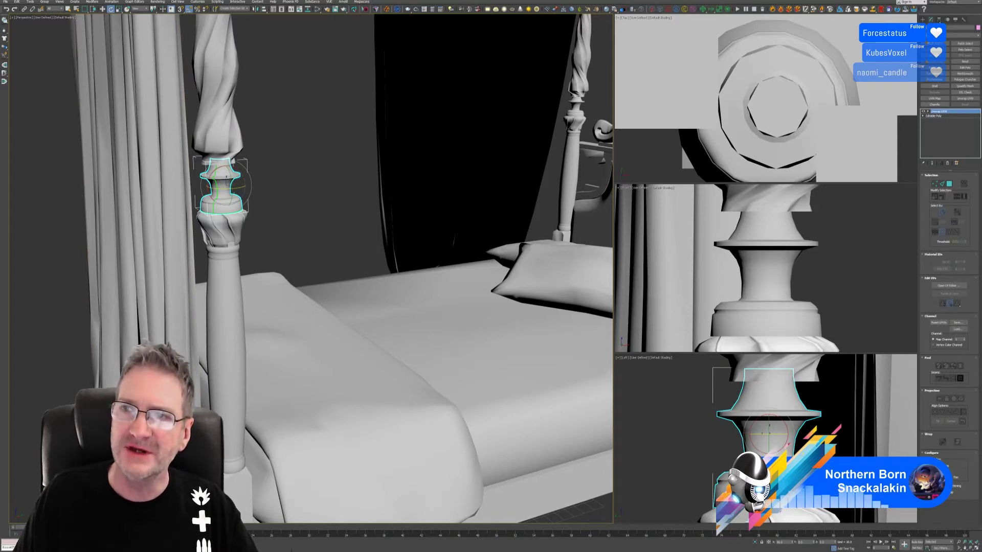
{"action": "left_click", "coordinate": [939, 19]}
{"action": "left_click", "coordinate": [953, 55]}
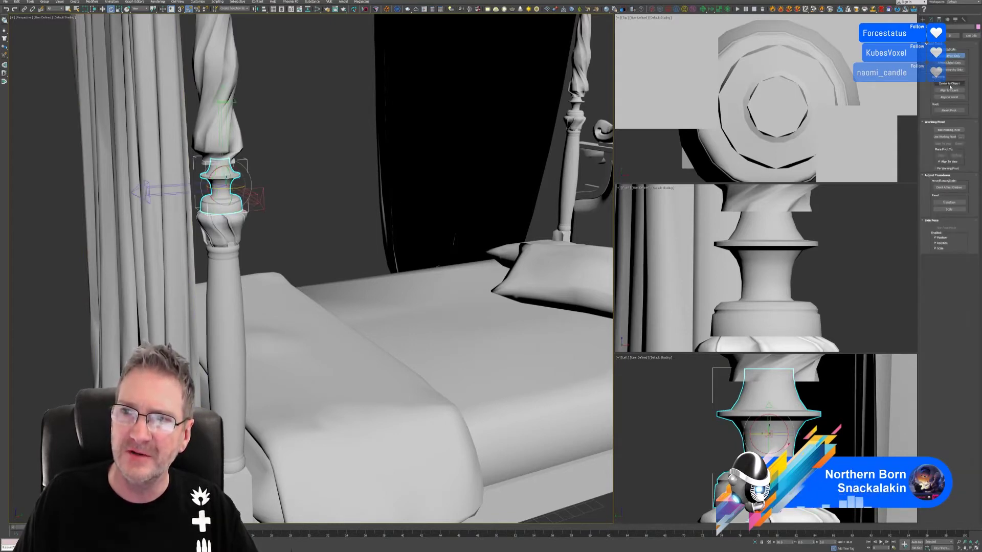
{"action": "left_click", "coordinate": [949, 83]}
{"action": "left_click", "coordinate": [953, 56]}
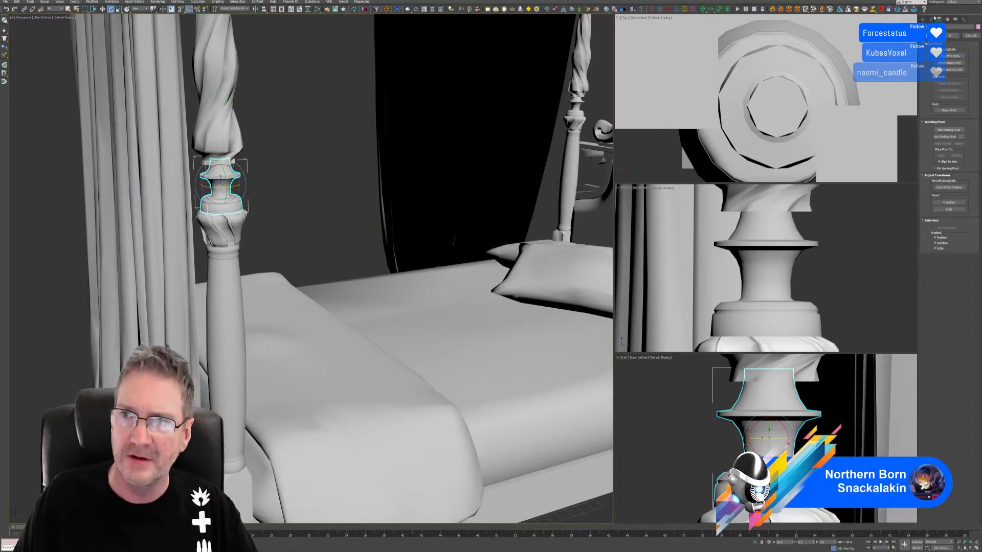
{"action": "left_click", "coordinate": [931, 19]}
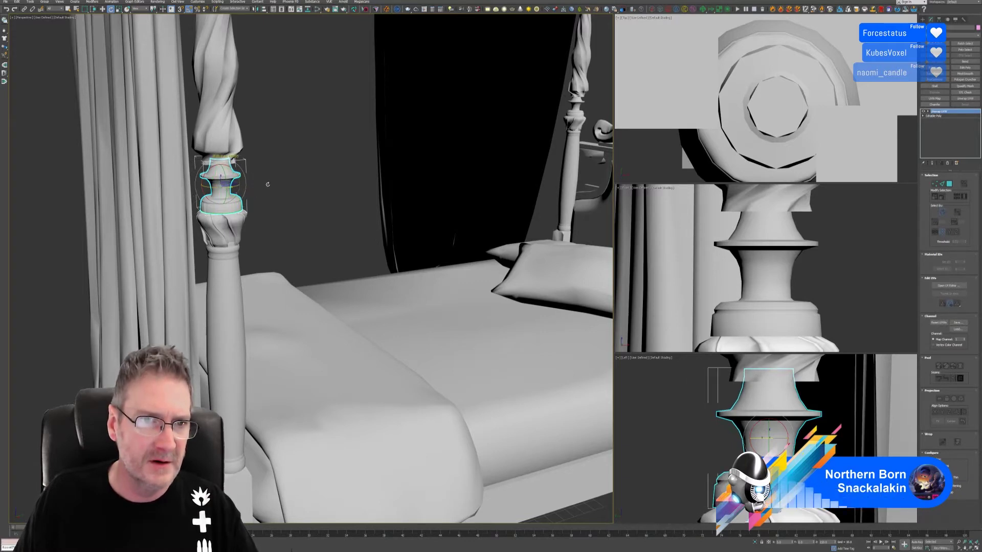
Select the original collar on the first footboard post and examine where its UV seam falls from several angles.
{"action": "middle_click_drag", "start_coordinate": [267, 182], "coordinate": [326, 227], "text": "alt"}
{"action": "scroll", "coordinate": [326, 227], "scroll_direction": "down", "scroll_amount": 10}
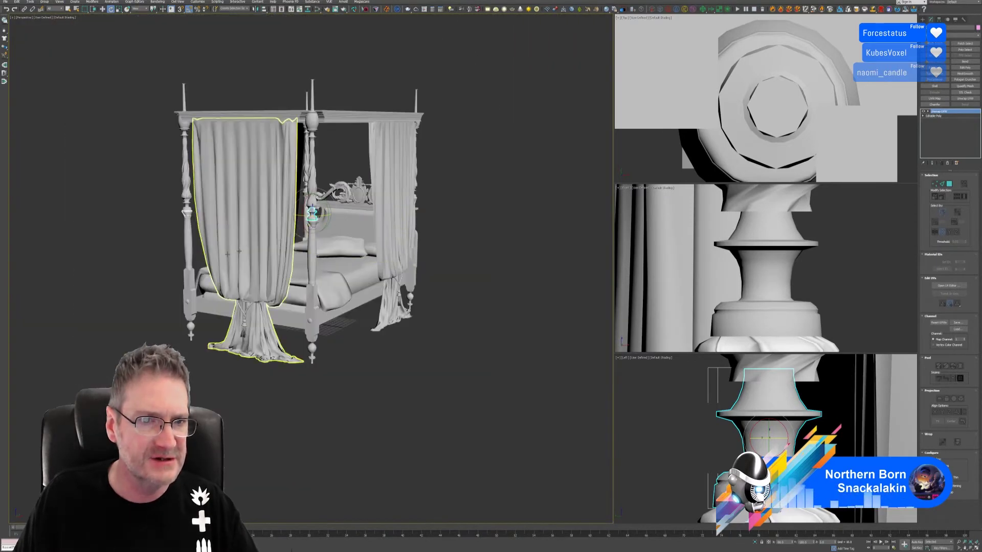
{"action": "middle_click_drag", "start_coordinate": [213, 333], "coordinate": [243, 336], "text": "alt"}
{"action": "key", "text": "z"}
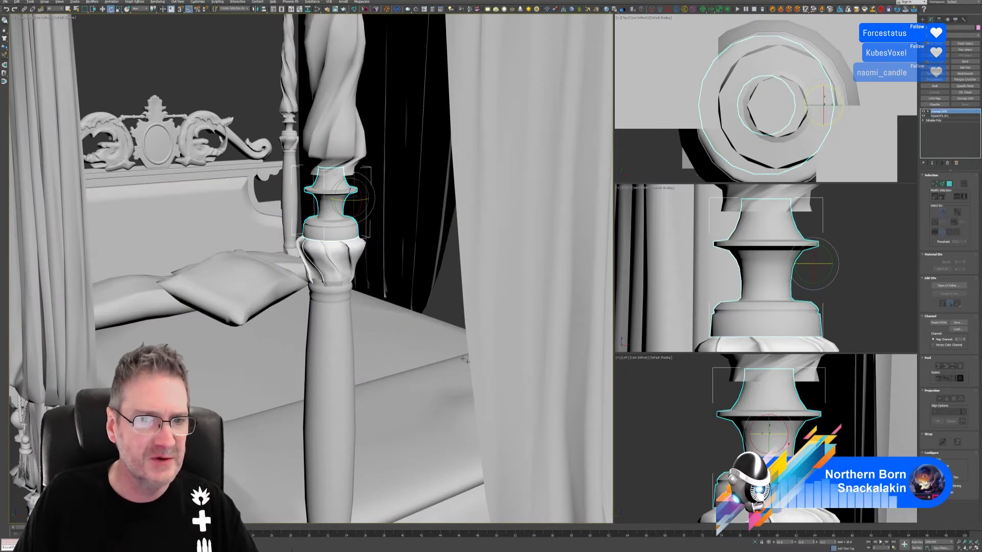
{"action": "mouse_move", "coordinate": [419, 295]}
{"action": "middle_mouse_down", "text": "alt"}
{"action": "mouse_move", "coordinate": [460, 292]}
{"action": "mouse_move", "coordinate": [414, 294]}
{"action": "middle_mouse_up", "text": "alt"}
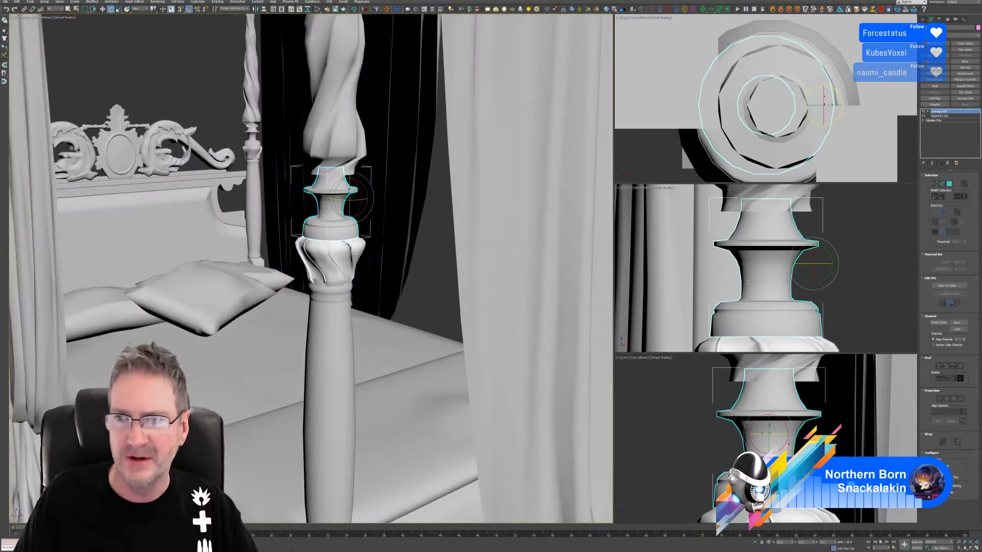
{"action": "left_click", "coordinate": [949, 184]}
{"action": "left_click", "coordinate": [949, 184]}
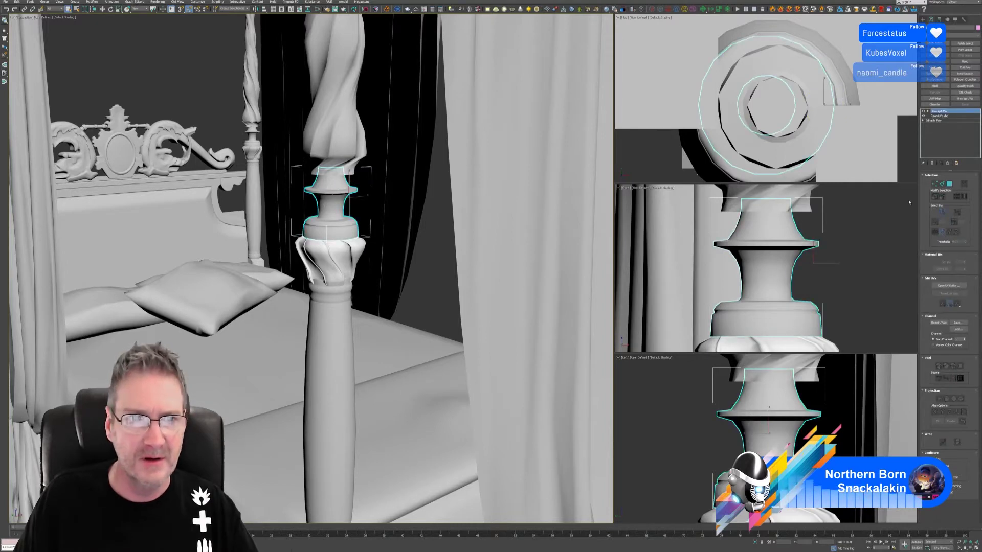
{"action": "middle_click_drag", "start_coordinate": [335, 306], "coordinate": [366, 311], "text": "alt"}
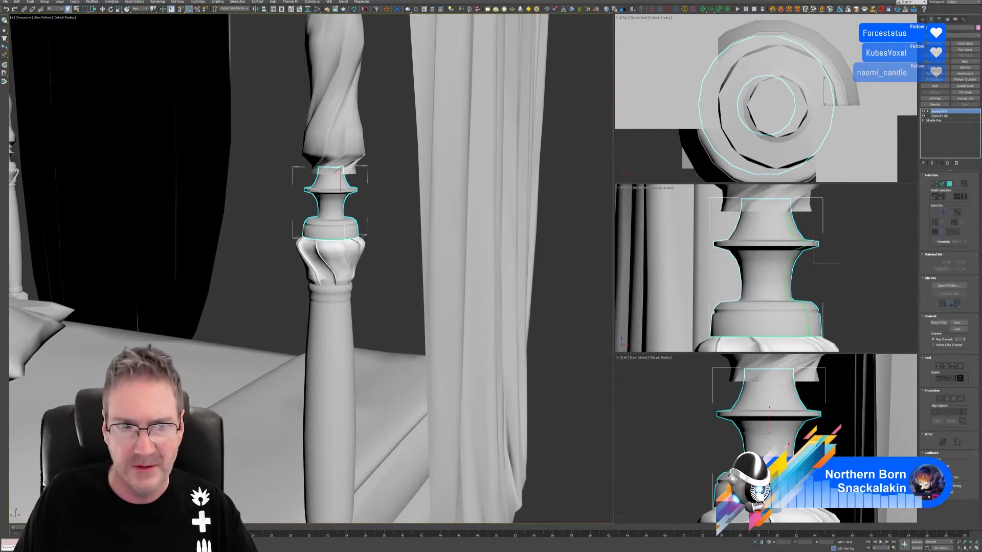
{"action": "middle_click_drag", "start_coordinate": [372, 339], "coordinate": [186, 292], "text": "alt"}
{"action": "scroll", "coordinate": [413, 338], "scroll_direction": "down", "scroll_amount": 5}
{"action": "scroll", "coordinate": [500, 359], "scroll_direction": "up", "scroll_amount": 5}
{"action": "scroll", "coordinate": [499, 359], "scroll_direction": "down", "scroll_amount": 5}
{"action": "scroll", "coordinate": [132, 257], "scroll_direction": "up", "scroll_amount": 4}
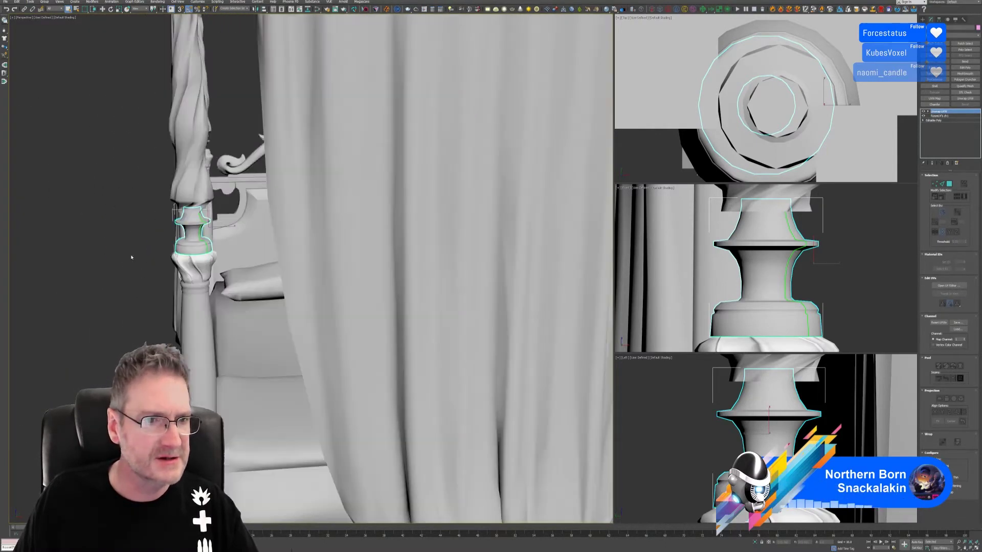
Center the pivot of the selected collar on the first footboard post to the object.
{"action": "left_click", "coordinate": [941, 19]}
{"action": "left_click", "coordinate": [952, 56]}
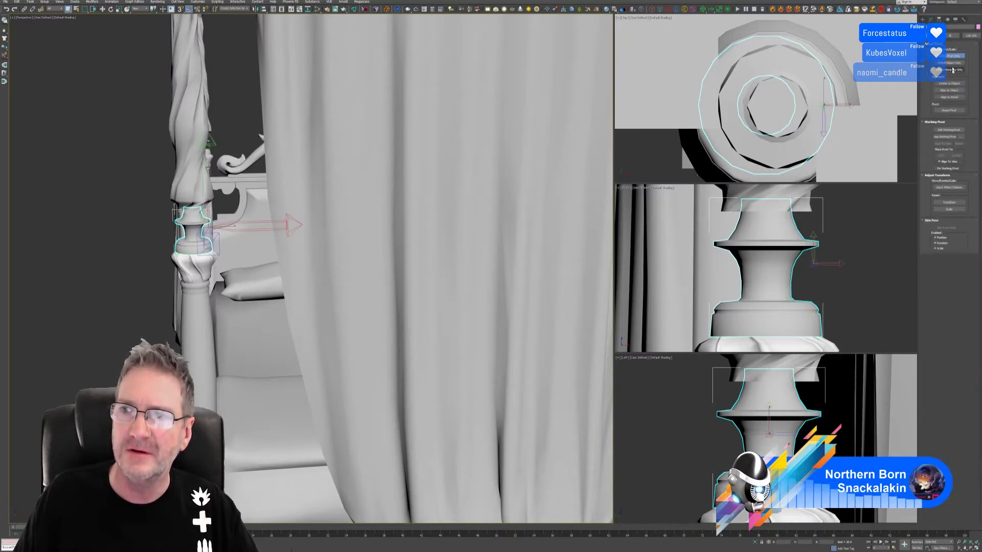
{"action": "left_click", "coordinate": [949, 83]}
{"action": "left_click", "coordinate": [952, 56]}
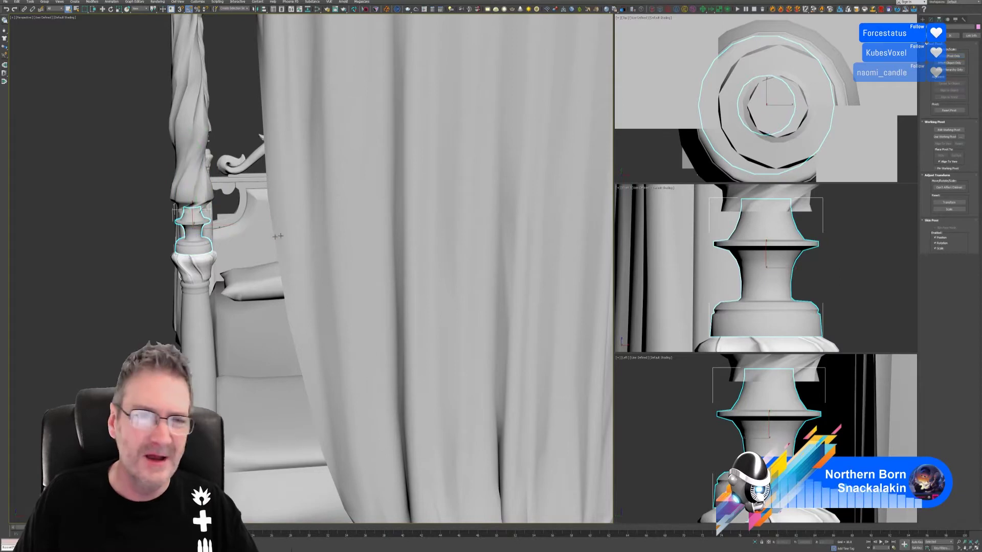
Rotate the first footboard post's collar about its vertical axis to turn its UV seam out of sight.
{"action": "left_click", "coordinate": [110, 9]}
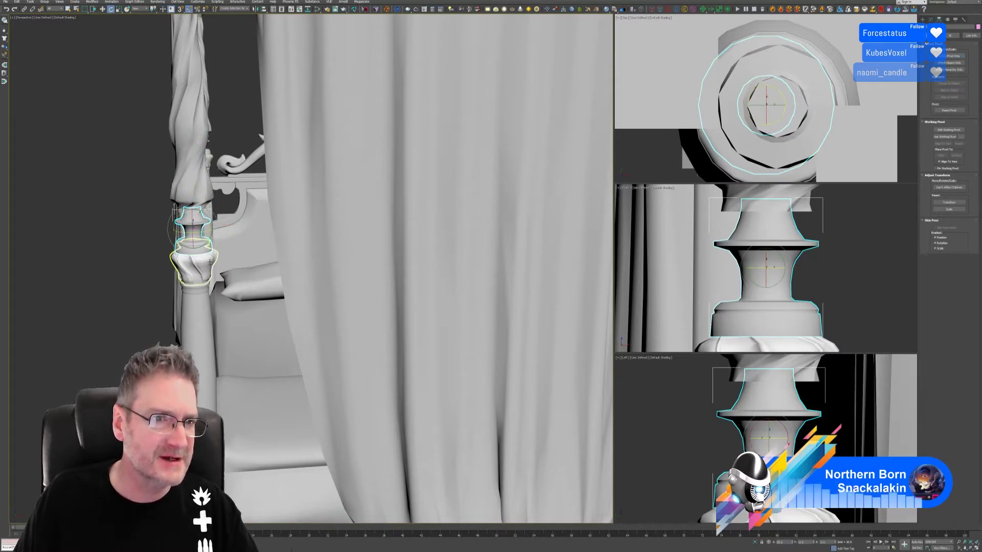
{"action": "middle_click_drag", "start_coordinate": [148, 276], "coordinate": [173, 277], "text": "alt"}
{"action": "left_click", "coordinate": [931, 19]}
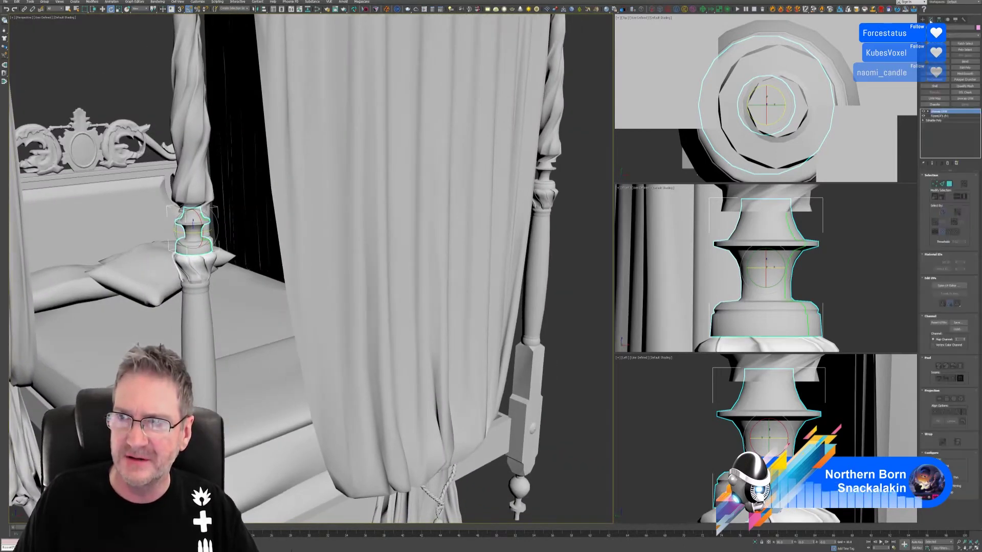
{"action": "middle_click_drag", "start_coordinate": [256, 283], "coordinate": [191, 272], "text": "alt"}
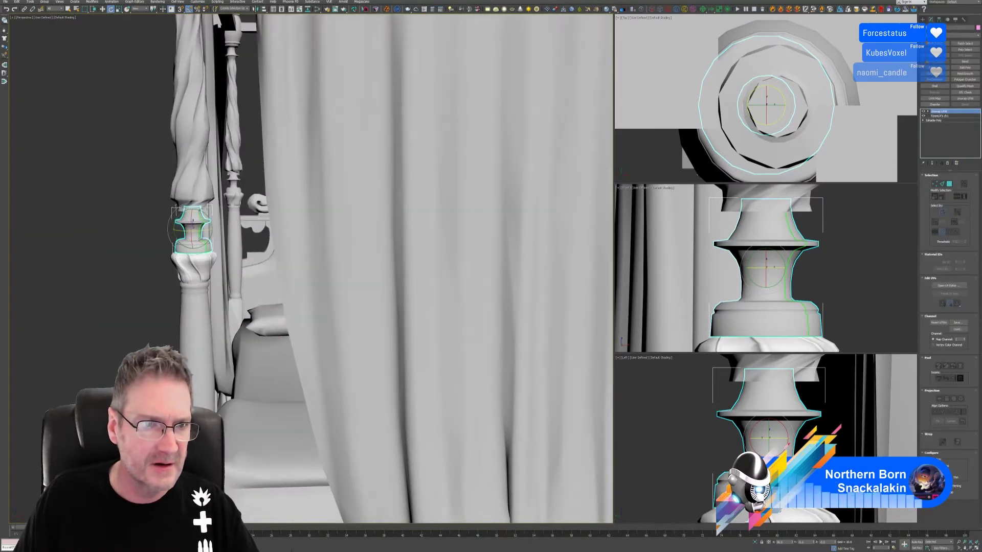
{"action": "left_click_drag", "start_coordinate": [196, 231], "coordinate": [116, 295]}
{"action": "middle_click_drag", "start_coordinate": [116, 294], "coordinate": [214, 307], "text": "alt"}
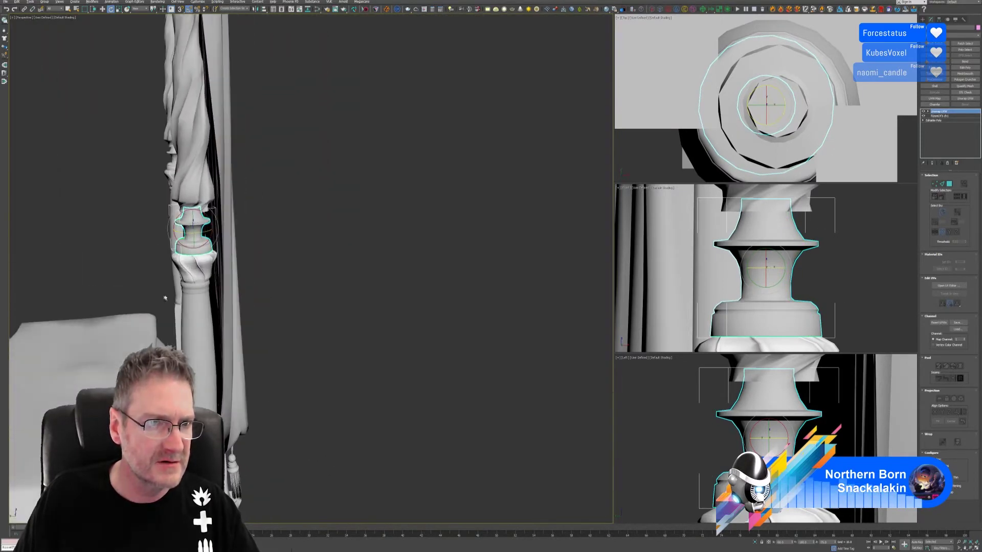
Convert the matching collar on a headboard post to Editable Poly and add an Unwrap UVW modifier to it.
{"action": "scroll", "coordinate": [283, 342], "scroll_direction": "down", "scroll_amount": 6}
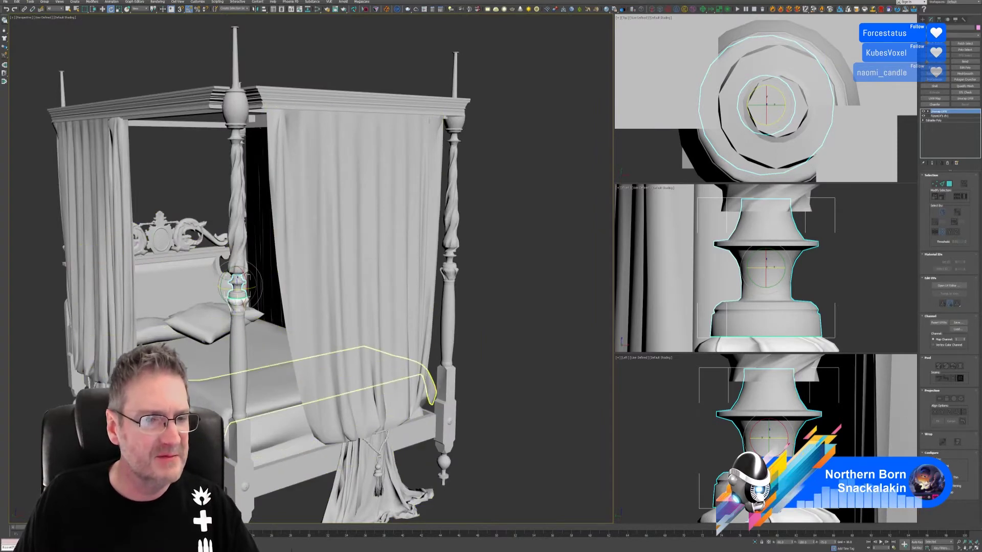
{"action": "scroll", "coordinate": [236, 284], "scroll_direction": "up", "scroll_amount": 5}
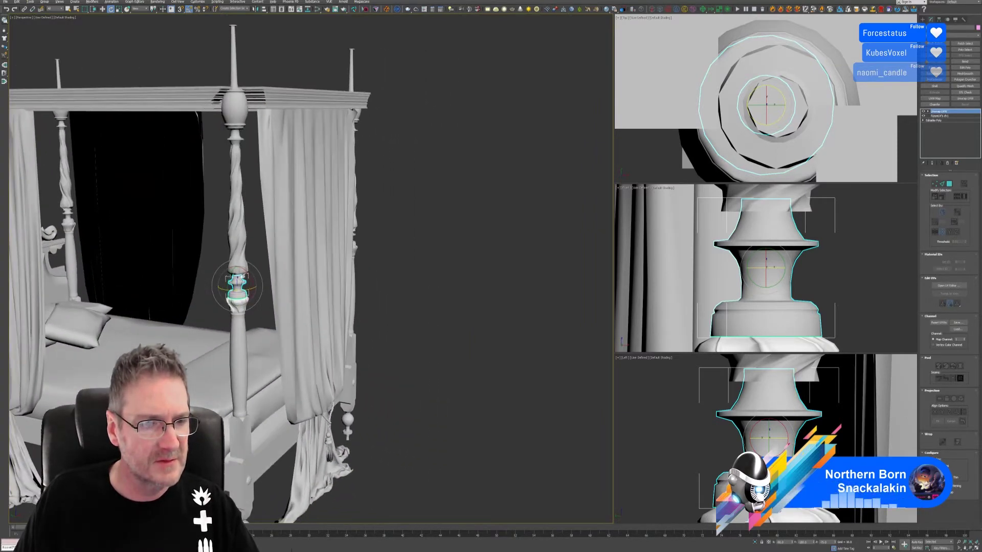
{"action": "scroll", "coordinate": [237, 284], "scroll_direction": "down", "scroll_amount": 3}
{"action": "middle_click_drag", "start_coordinate": [358, 307], "coordinate": [233, 26], "text": "alt"}
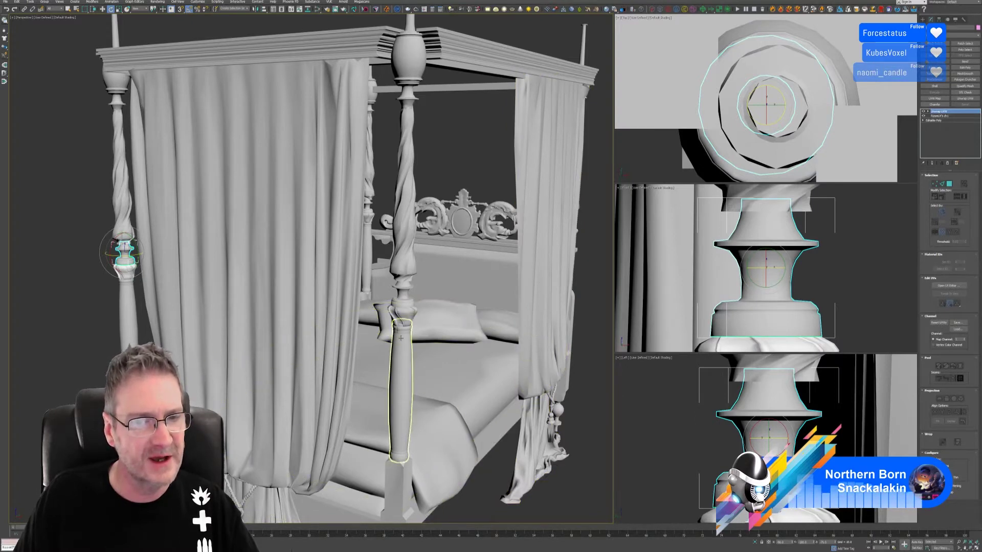
{"action": "left_click", "coordinate": [404, 291]}
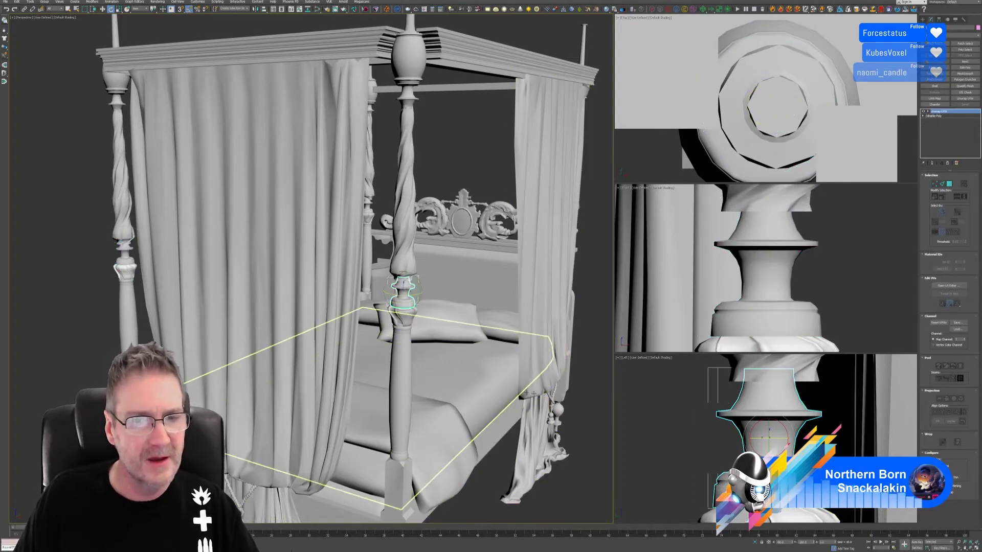
{"action": "middle_click_drag", "start_coordinate": [571, 371], "coordinate": [544, 374], "text": "alt"}
{"action": "scroll", "coordinate": [544, 373], "scroll_direction": "down", "scroll_amount": 5}
{"action": "scroll", "coordinate": [353, 317], "scroll_direction": "up", "scroll_amount": 5}
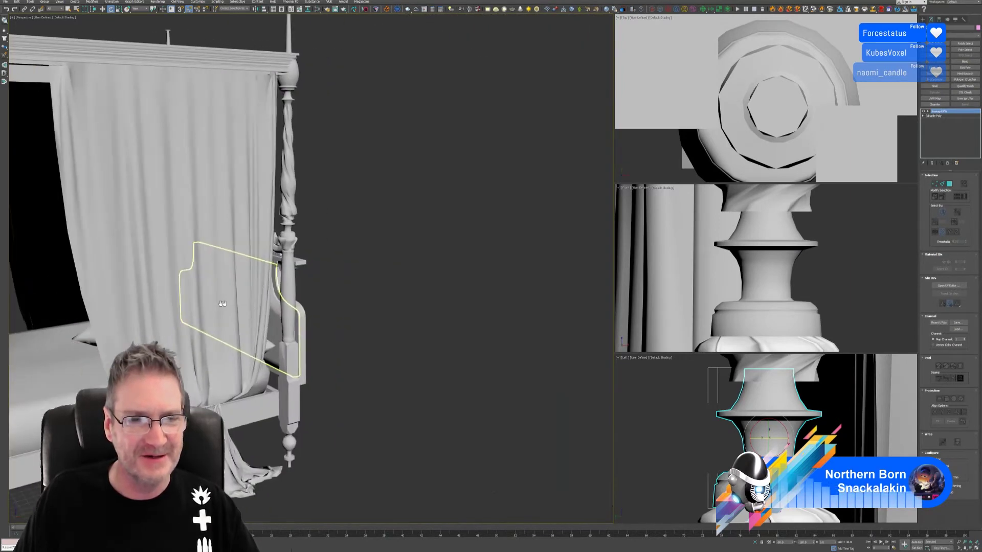
{"action": "scroll", "coordinate": [354, 317], "scroll_direction": "up", "scroll_amount": 3}
{"action": "scroll", "coordinate": [394, 285], "scroll_direction": "up", "scroll_amount": 3}
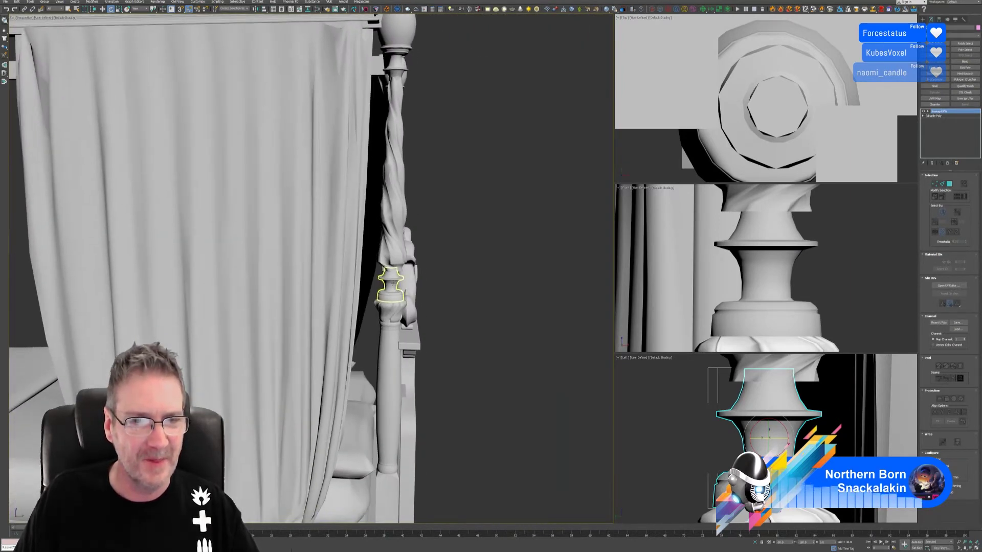
{"action": "left_click", "coordinate": [392, 281]}
{"action": "right_click", "coordinate": [952, 113]}
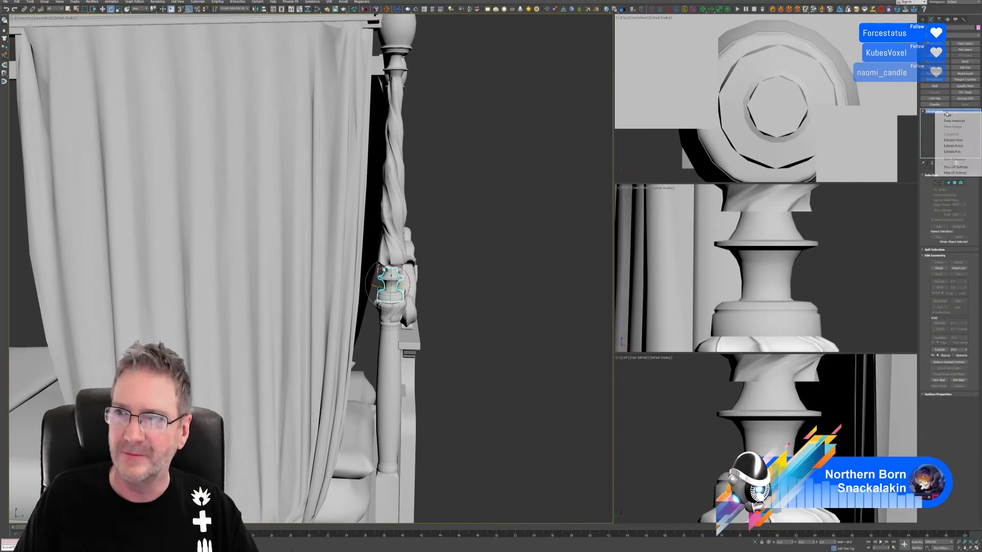
{"action": "left_click", "coordinate": [950, 153]}
{"action": "left_click", "coordinate": [965, 98]}
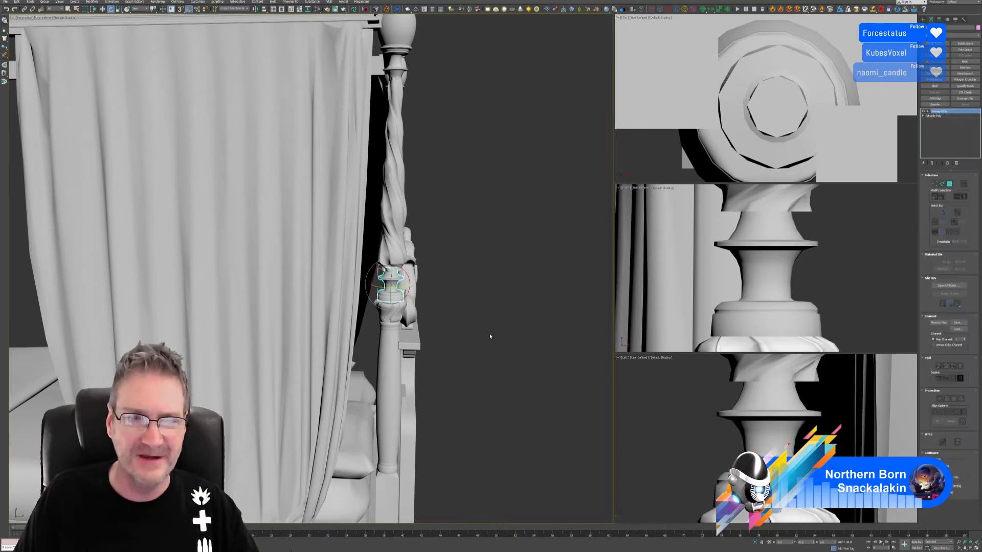
Center the headboard post collar's pivot to the object.
{"action": "mouse_move", "coordinate": [489, 336]}
{"action": "middle_mouse_down", "text": "alt"}
{"action": "mouse_move", "coordinate": [403, 338]}
{"action": "mouse_move", "coordinate": [470, 336]}
{"action": "middle_mouse_up", "text": "alt"}
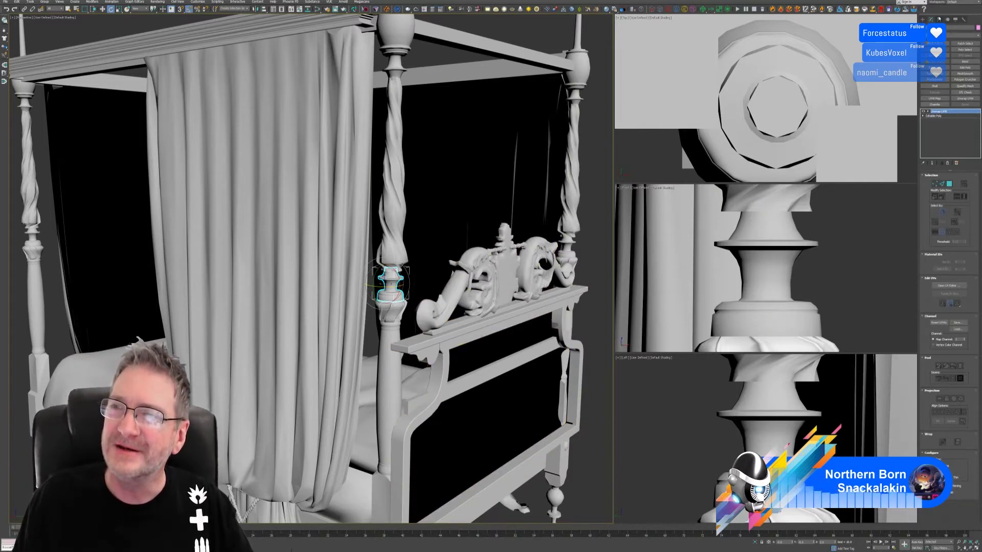
{"action": "left_click", "coordinate": [939, 20]}
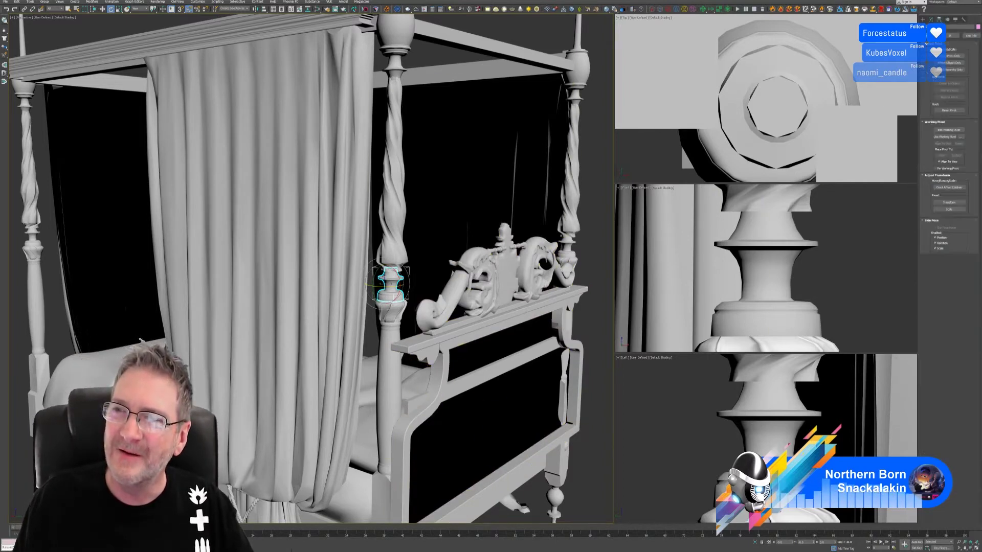
{"action": "left_click", "coordinate": [954, 56]}
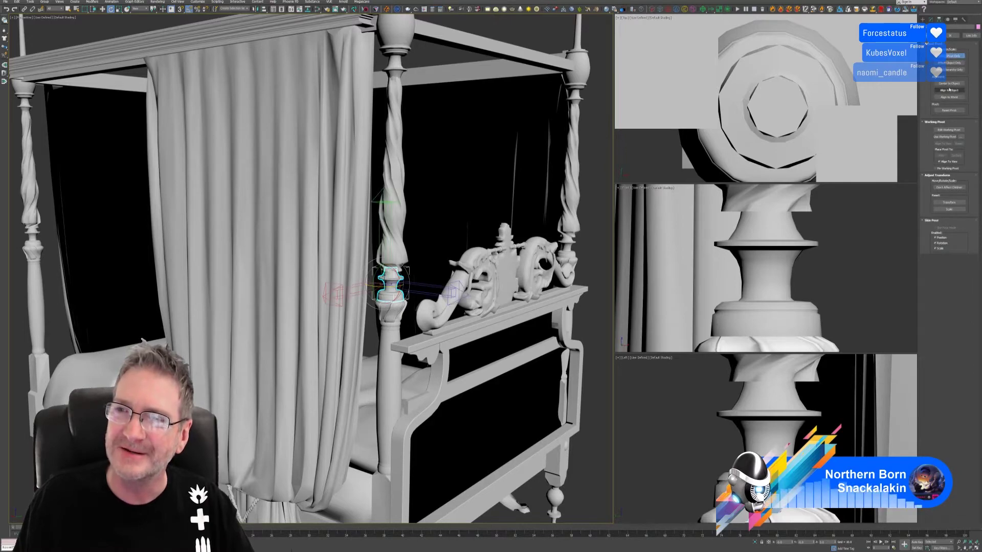
{"action": "left_click", "coordinate": [949, 83]}
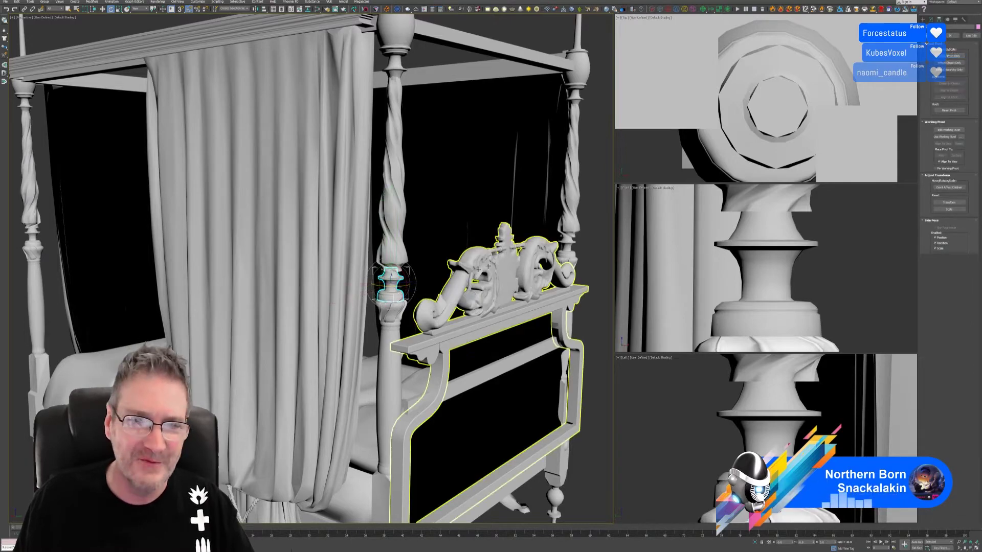
{"action": "scroll", "coordinate": [378, 233], "scroll_direction": "up", "scroll_amount": 10}
{"action": "scroll", "coordinate": [378, 233], "scroll_direction": "up", "scroll_amount": 3}
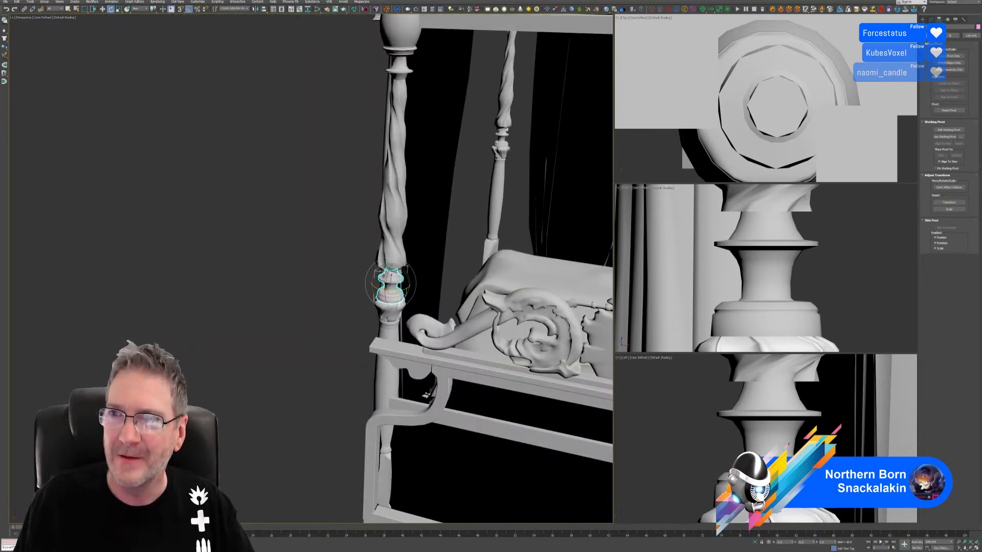
Check the headboard post collar's UV layout in the UV editor.
{"action": "left_click", "coordinate": [931, 19]}
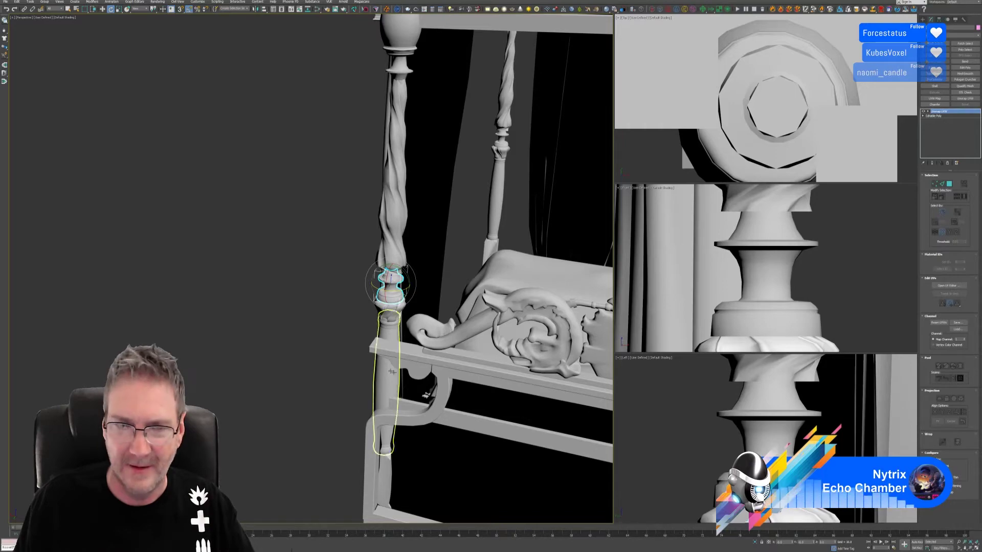
{"action": "scroll", "coordinate": [351, 326], "scroll_direction": "down", "scroll_amount": 10}
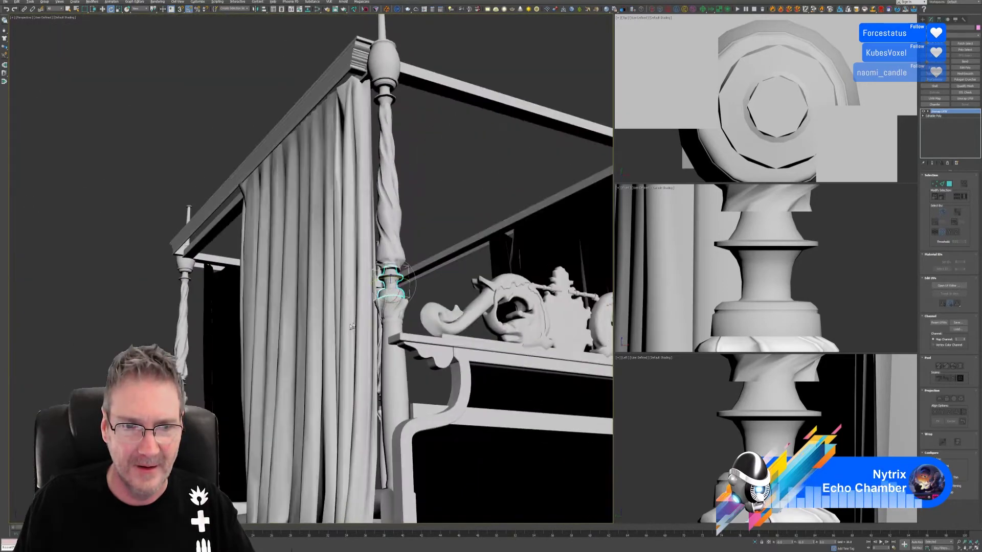
{"action": "middle_click_drag", "start_coordinate": [352, 326], "coordinate": [323, 337], "text": "alt"}
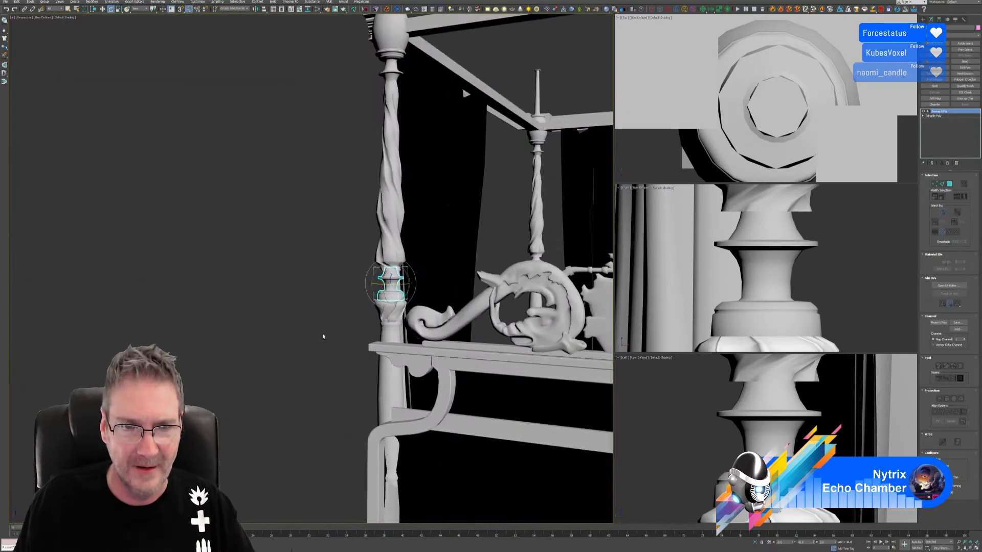
{"action": "left_click", "coordinate": [949, 285]}
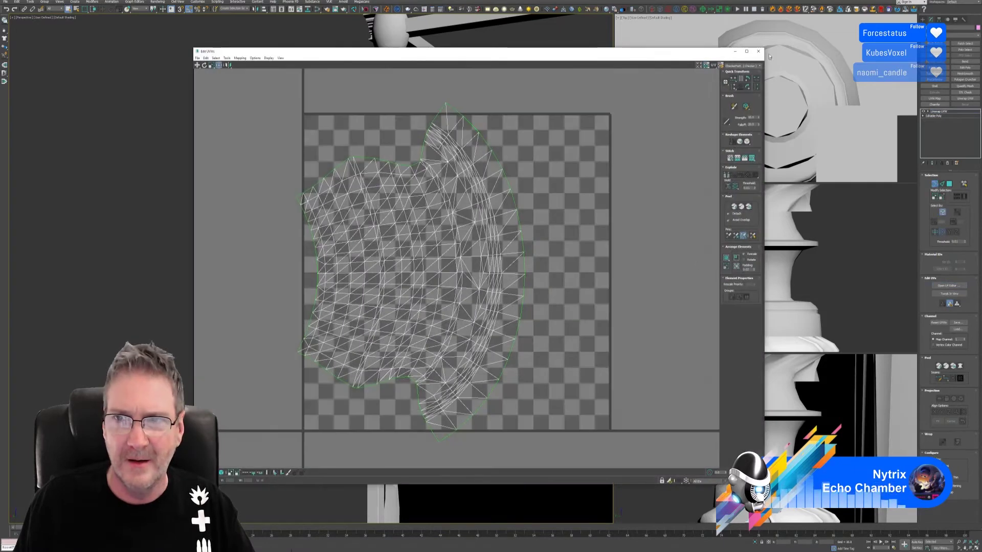
{"action": "left_click", "coordinate": [759, 51]}
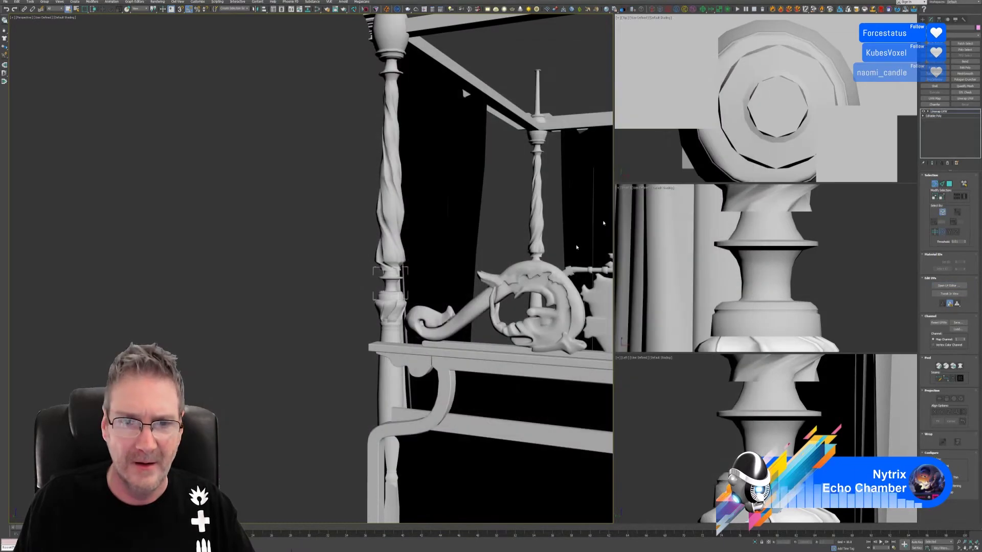
Examine the headboard post collar for its UV seam in polygon and vertex sub-object modes of Unwrap UVW.
{"action": "scroll", "coordinate": [426, 309], "scroll_direction": "up", "scroll_amount": 5}
{"action": "middle_click_drag", "start_coordinate": [425, 309], "coordinate": [762, 302], "text": "alt"}
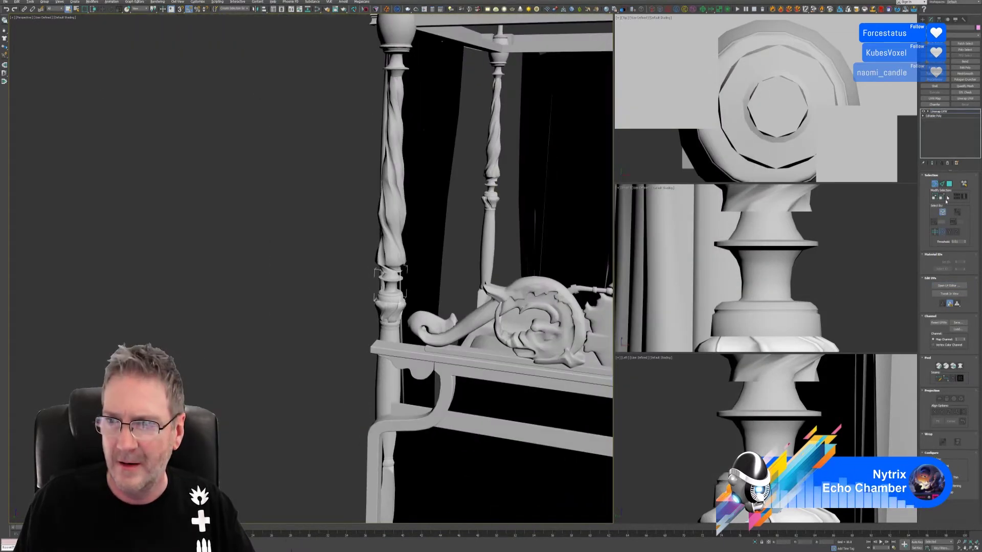
{"action": "key", "text": "3"}
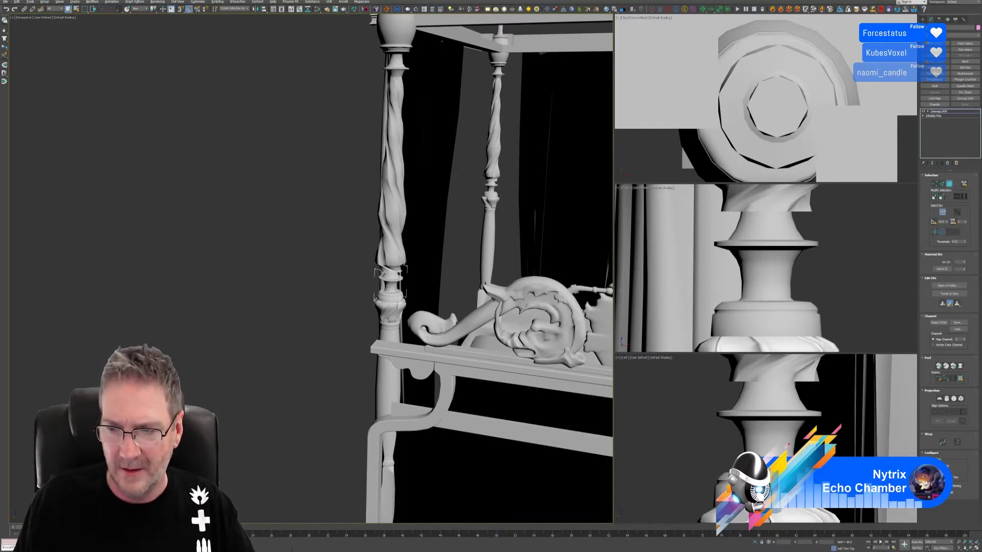
{"action": "middle_click_drag", "start_coordinate": [276, 343], "coordinate": [297, 361], "text": "alt"}
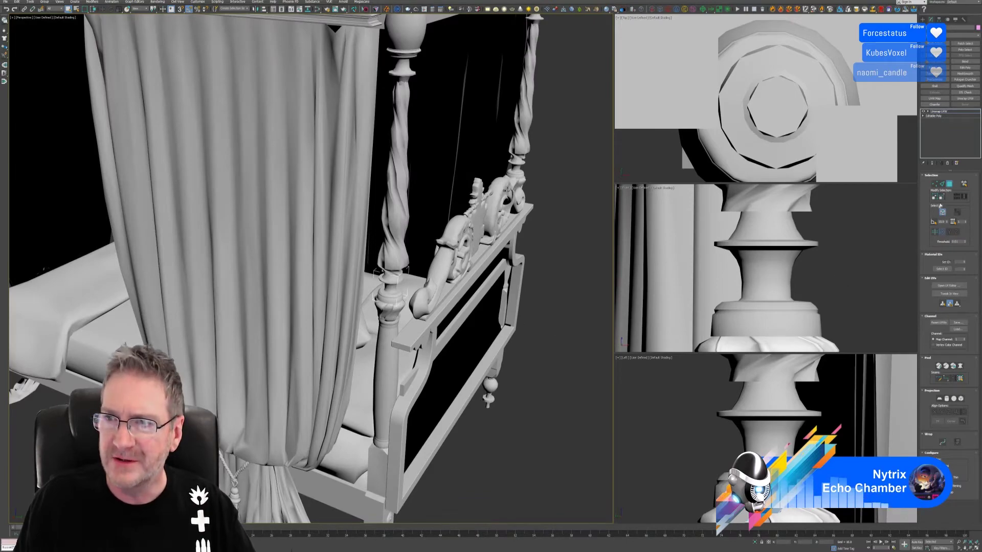
{"action": "left_click", "coordinate": [935, 184]}
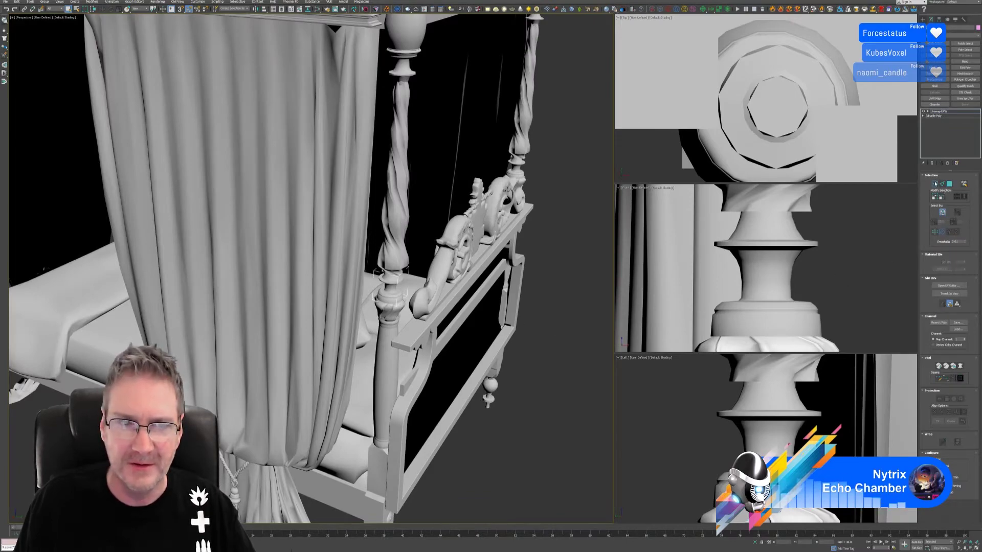
{"action": "middle_click_drag", "start_coordinate": [562, 330], "coordinate": [466, 329], "text": "alt"}
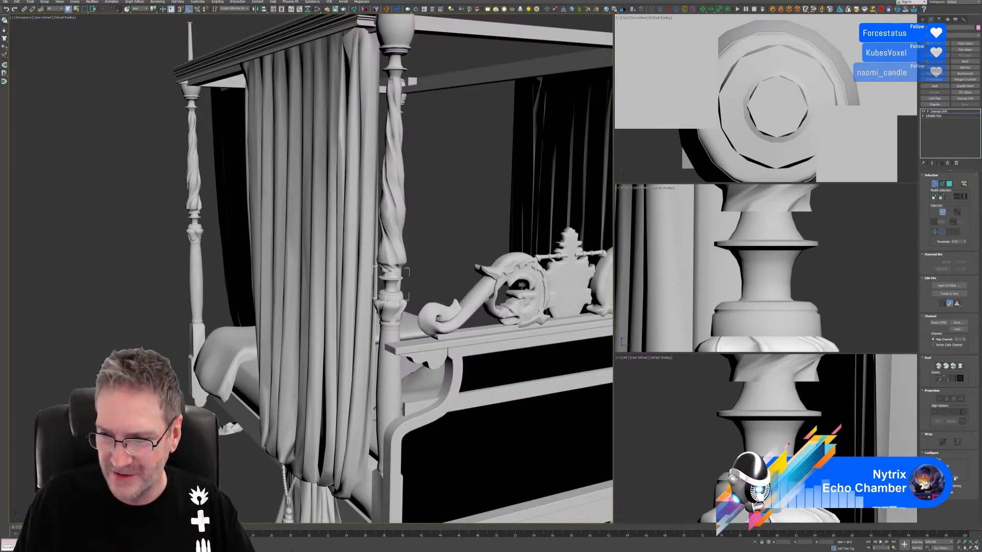
{"action": "mouse_move", "coordinate": [452, 340]}
{"action": "middle_mouse_down", "text": "alt"}
{"action": "mouse_move", "coordinate": [460, 337]}
{"action": "mouse_move", "coordinate": [447, 339]}
{"action": "middle_mouse_up", "text": "alt"}
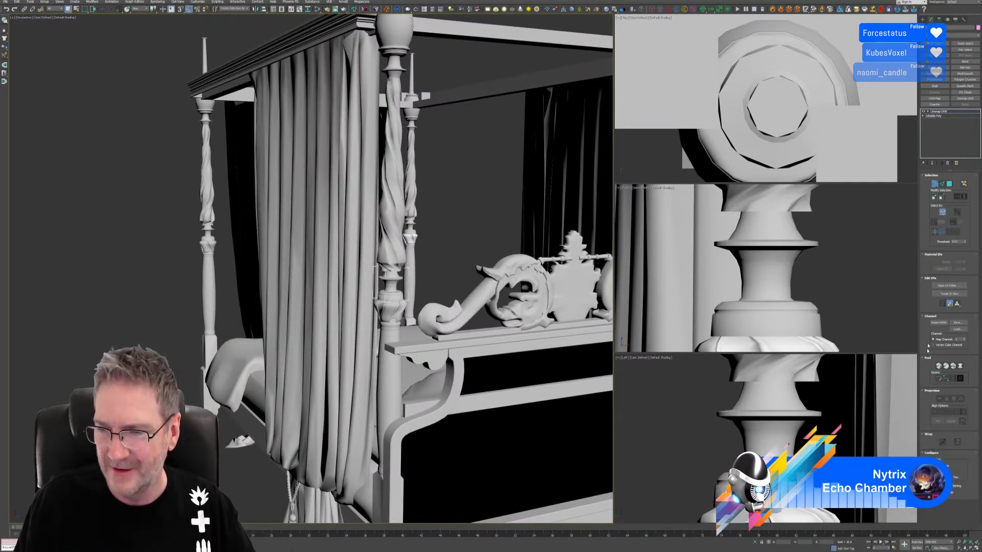
Recheck the headboard collar's layout in the UV editor, inspect its vertices on the model and leave sub-object mode.
{"action": "left_click", "coordinate": [955, 286]}
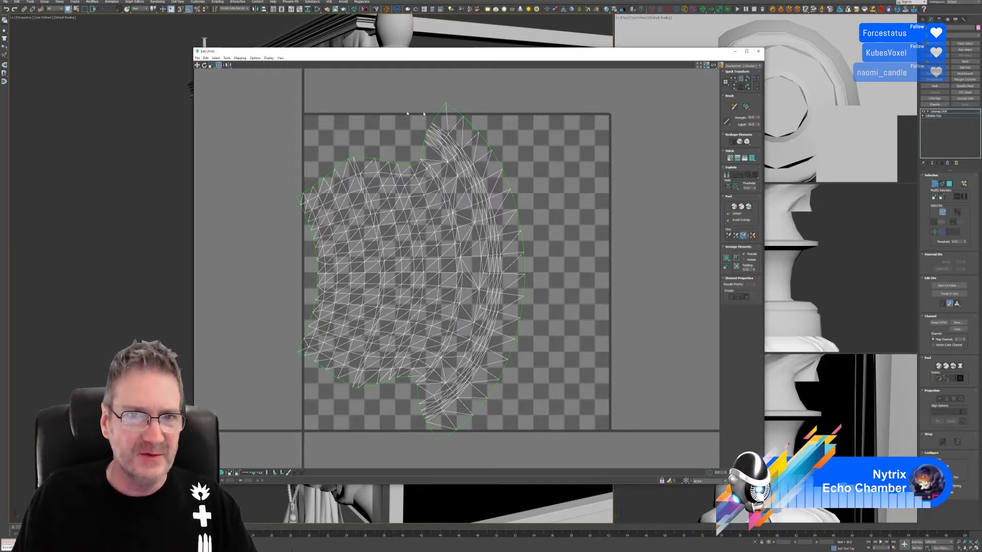
{"action": "scroll", "coordinate": [648, 228], "scroll_direction": "up", "scroll_amount": 3}
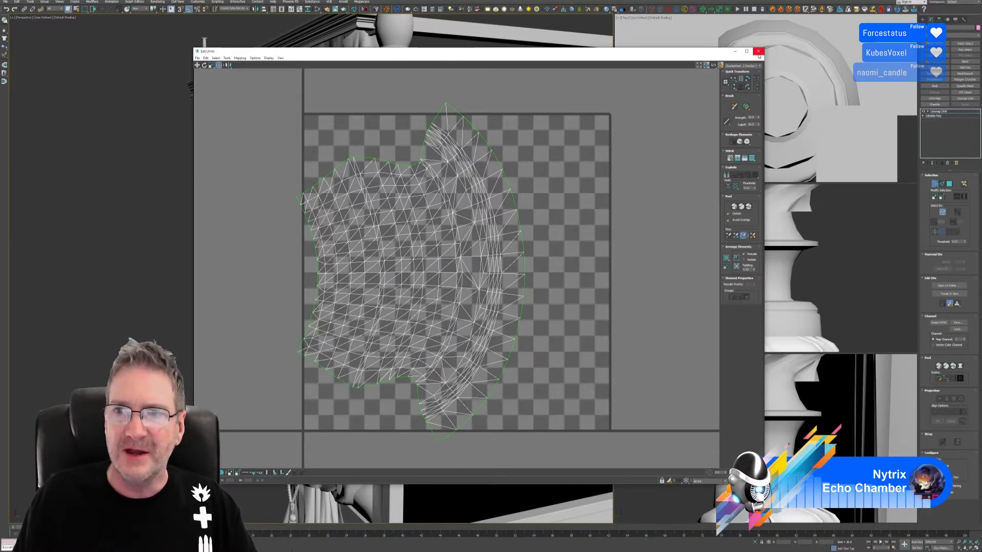
{"action": "left_click", "coordinate": [758, 52]}
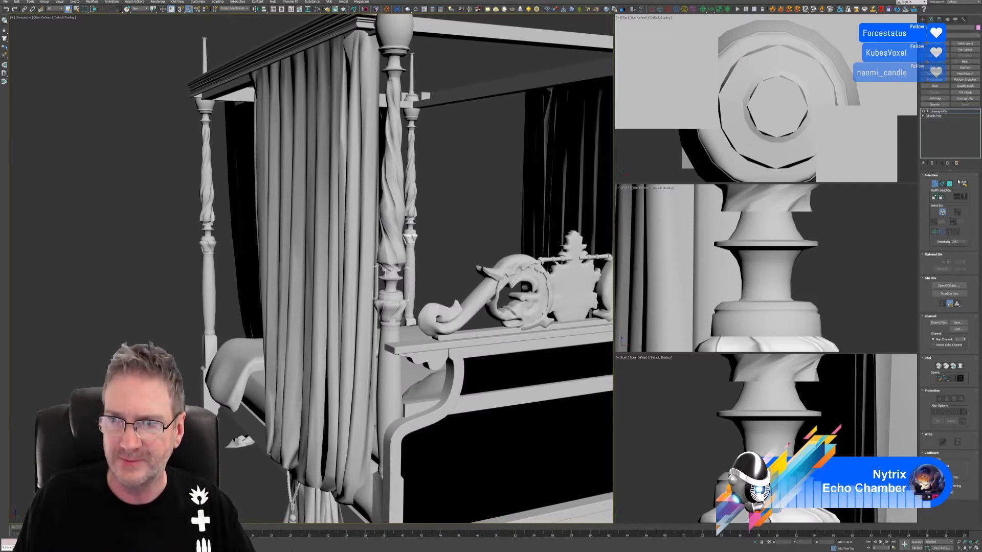
{"action": "key", "text": "z"}
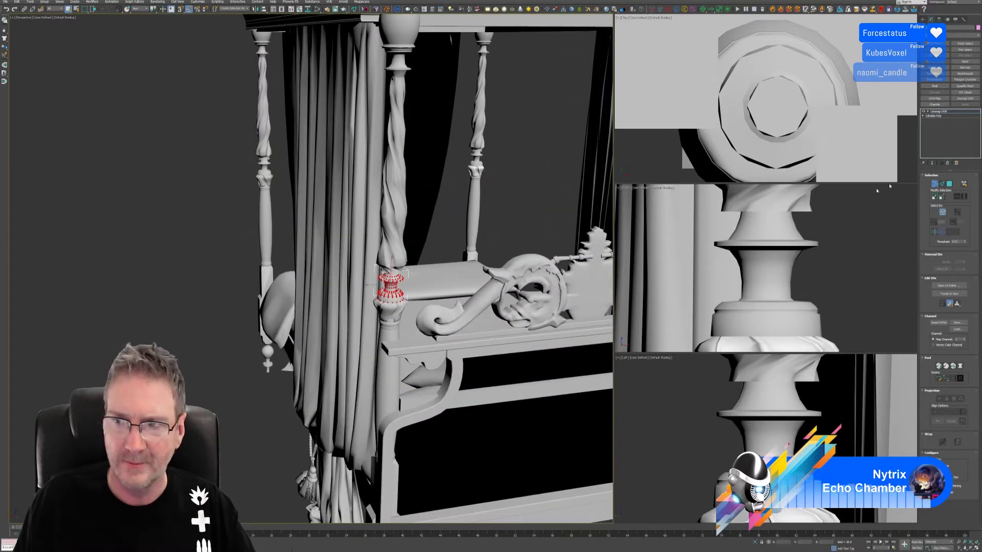
{"action": "left_click", "coordinate": [940, 182]}
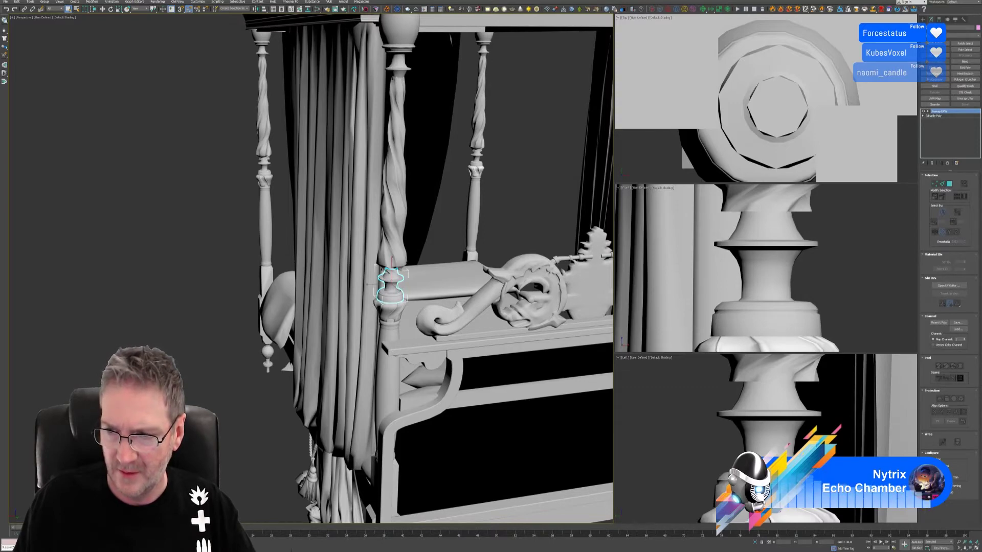
Examine the matching turned collars on the near and far posts along the curtained side, checking the near one in polygon sub-object mode.
{"action": "mouse_move", "coordinate": [254, 344]}
{"action": "middle_mouse_down", "text": "alt"}
{"action": "mouse_move", "coordinate": [225, 343]}
{"action": "mouse_move", "coordinate": [256, 341]}
{"action": "middle_mouse_up", "text": "alt"}
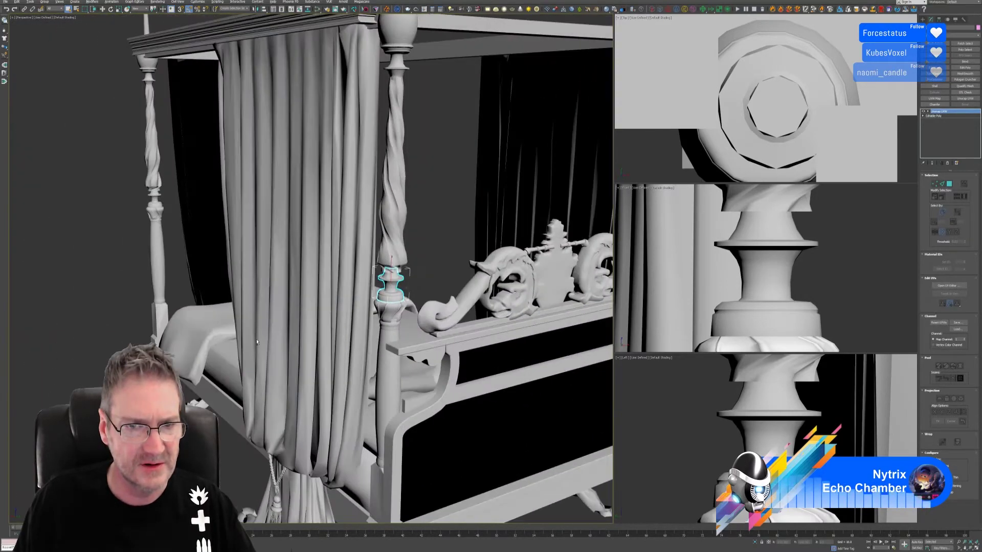
{"action": "left_click", "coordinate": [155, 198]}
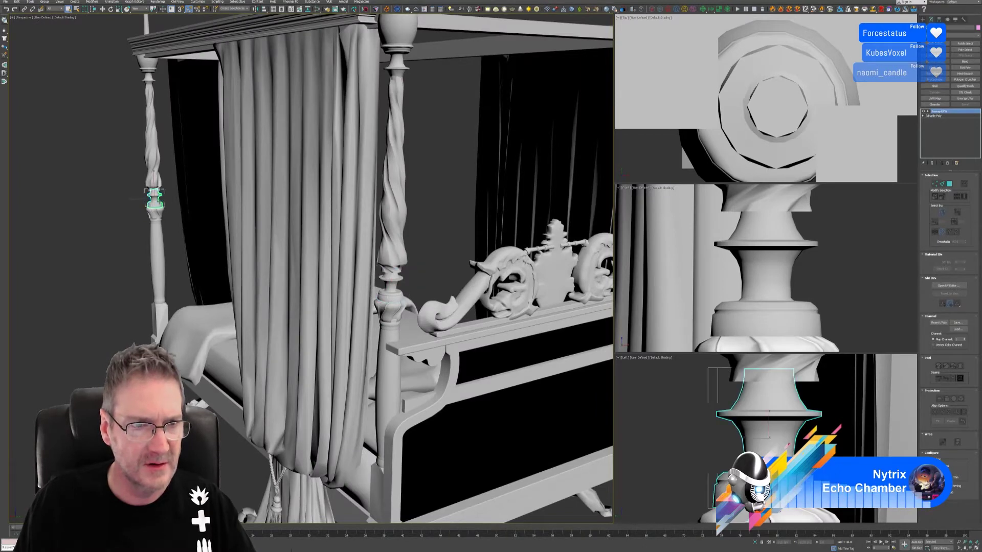
{"action": "key", "text": "z"}
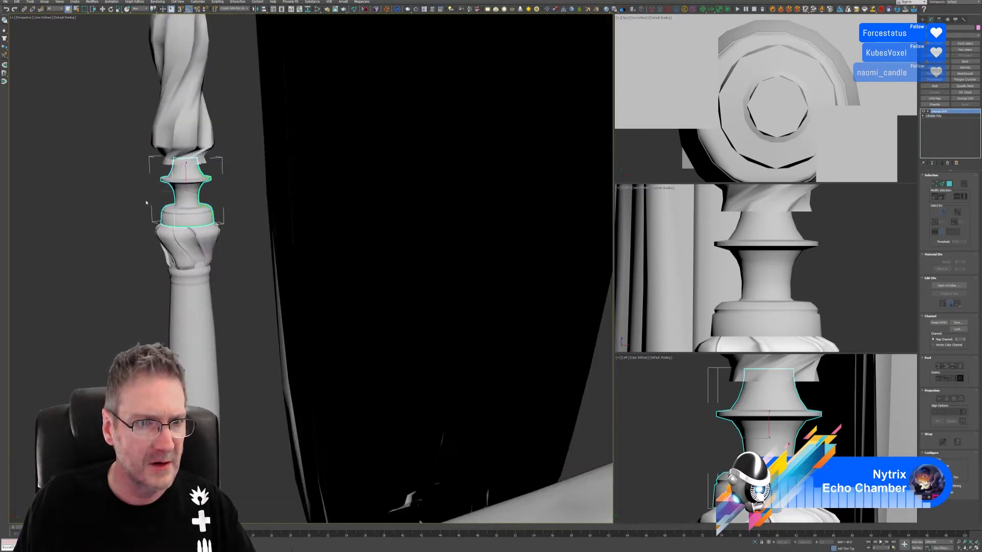
{"action": "scroll", "coordinate": [147, 202], "scroll_direction": "down", "scroll_amount": 6}
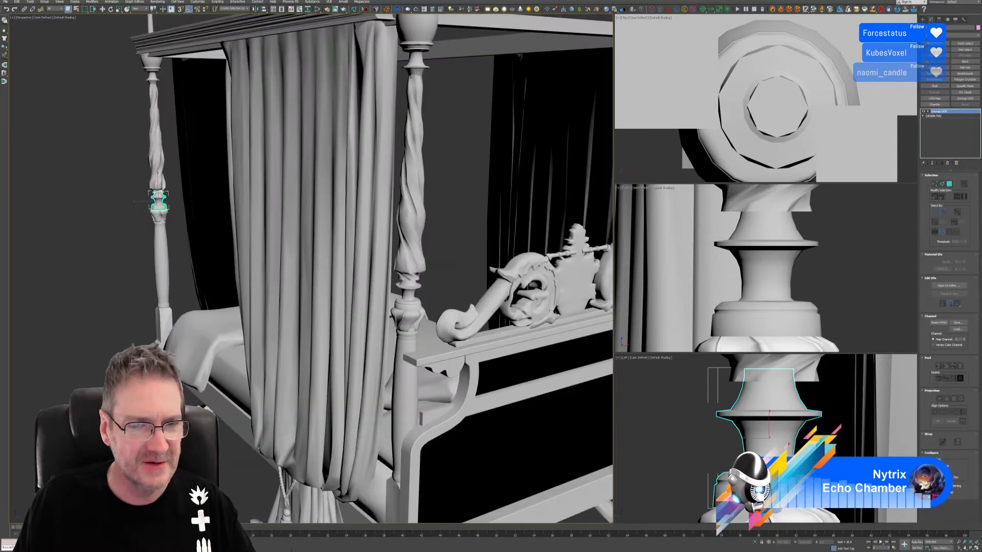
{"action": "left_click", "coordinate": [410, 305]}
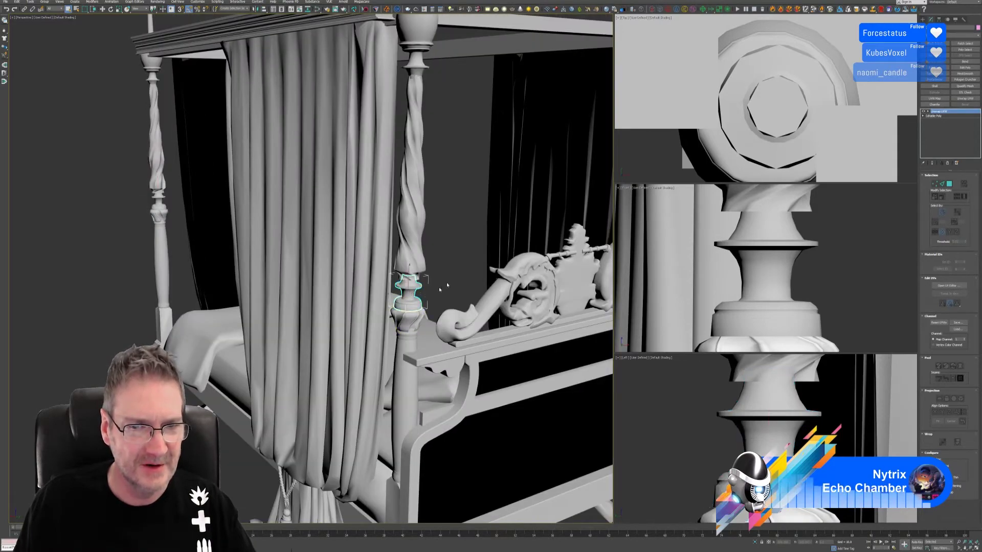
{"action": "key", "text": "z"}
{"action": "scroll", "coordinate": [379, 272], "scroll_direction": "down", "scroll_amount": 5}
{"action": "middle_click_drag", "start_coordinate": [379, 272], "coordinate": [390, 229], "text": "alt"}
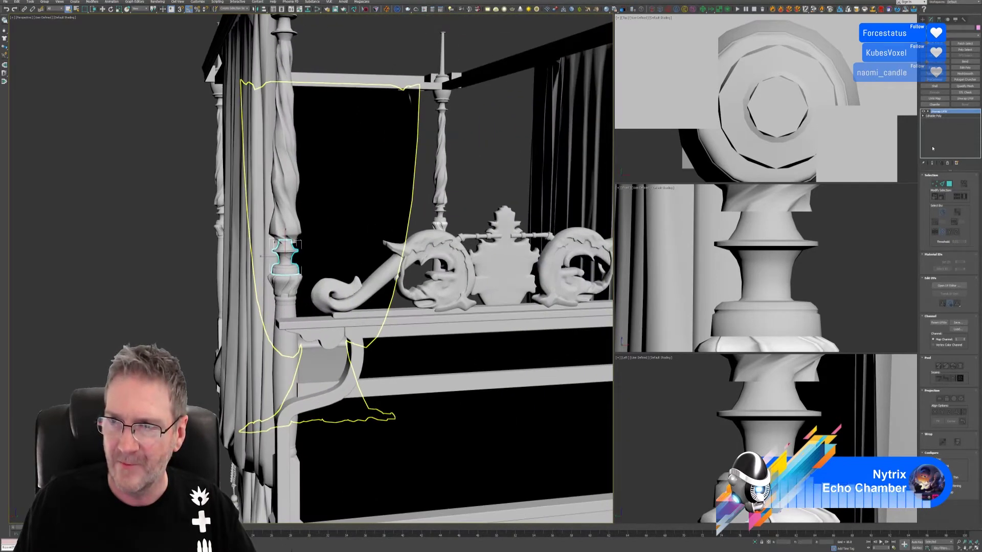
{"action": "left_click", "coordinate": [949, 185]}
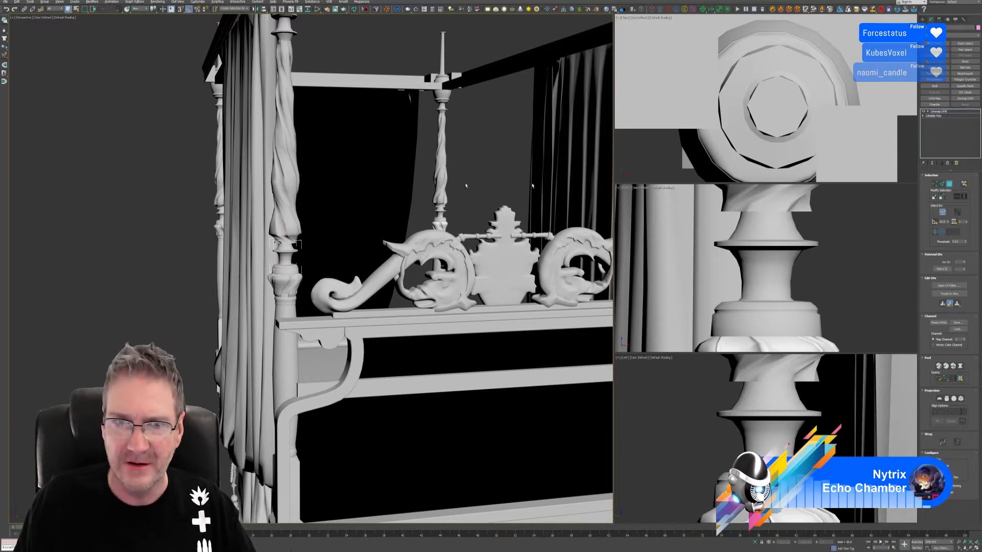
{"action": "middle_click_drag", "start_coordinate": [465, 186], "coordinate": [405, 201], "text": "alt"}
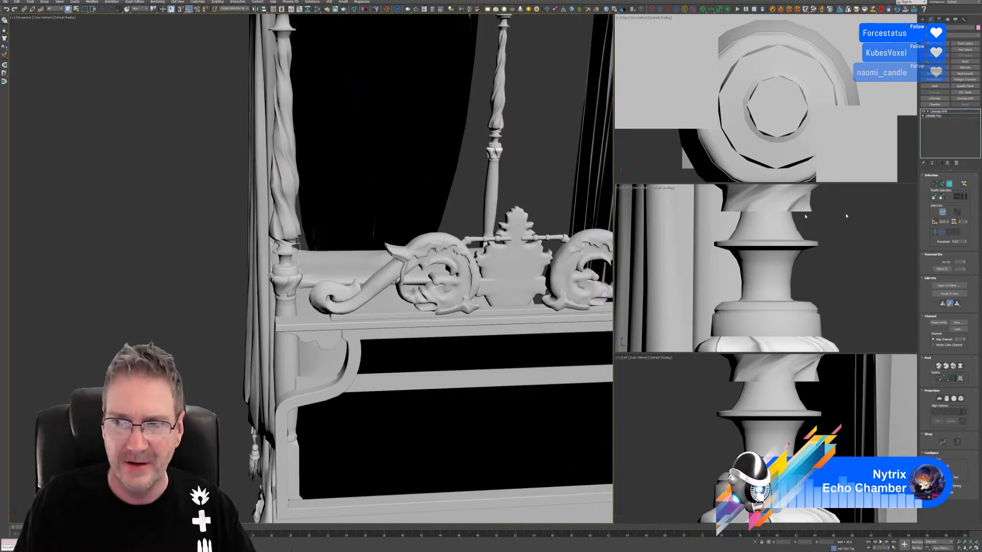
{"action": "left_click", "coordinate": [950, 186]}
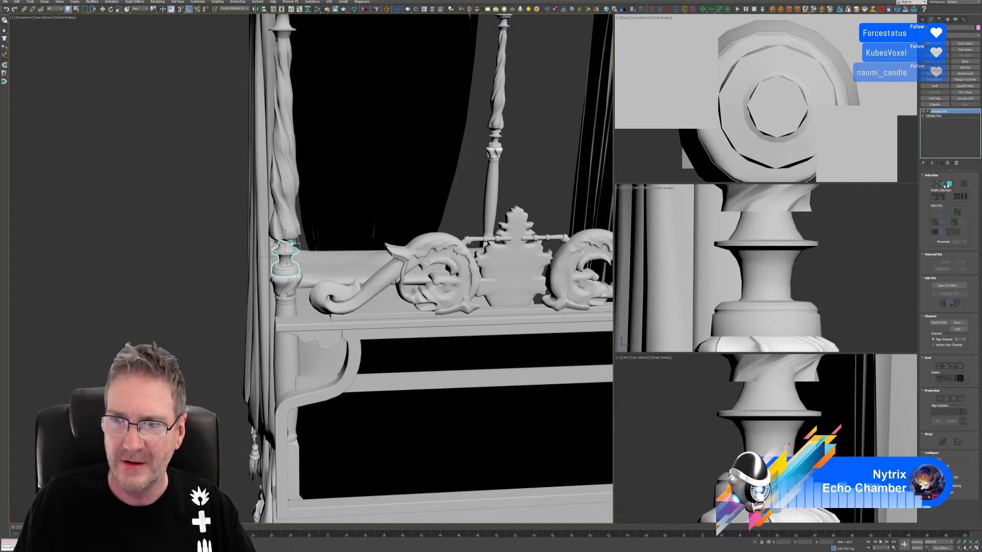
Convert the matching collar on the opposite post beside the carved crest to an Editable Poly.
{"action": "scroll", "coordinate": [383, 208], "scroll_direction": "down", "scroll_amount": 5}
{"action": "middle_click_drag", "start_coordinate": [534, 203], "coordinate": [460, 202]}
{"action": "scroll", "coordinate": [494, 219], "scroll_direction": "up", "scroll_amount": 3}
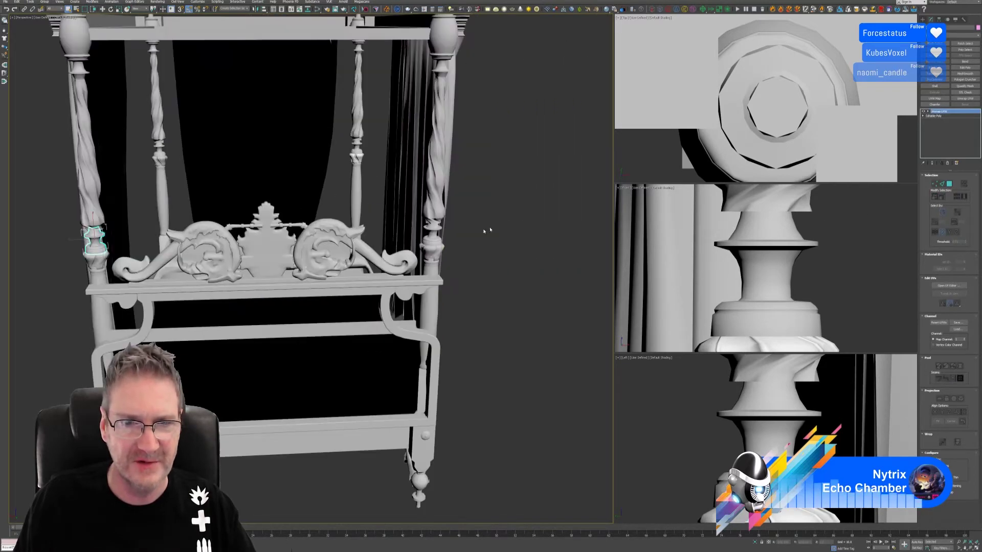
{"action": "left_click", "coordinate": [432, 233]}
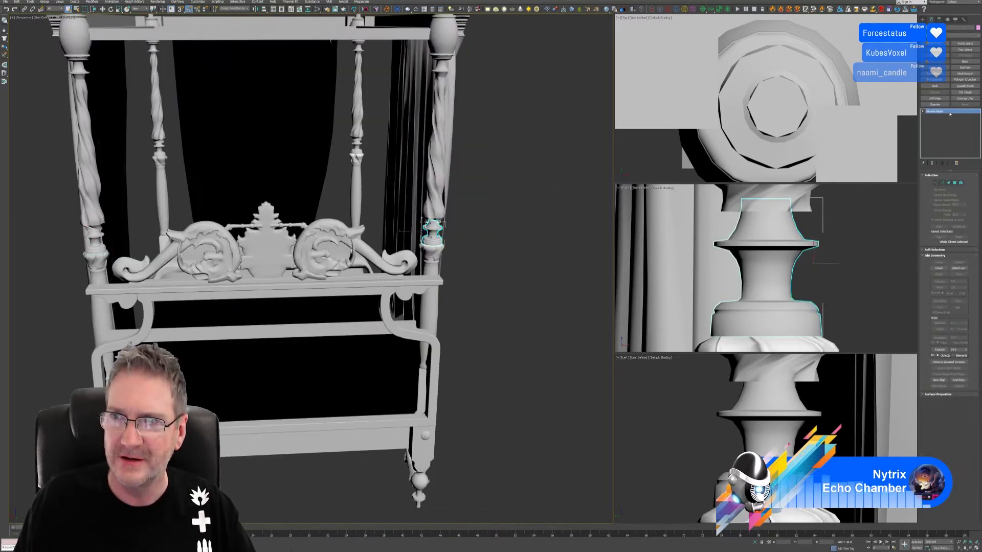
{"action": "right_click", "coordinate": [950, 114]}
{"action": "left_click", "coordinate": [959, 153]}
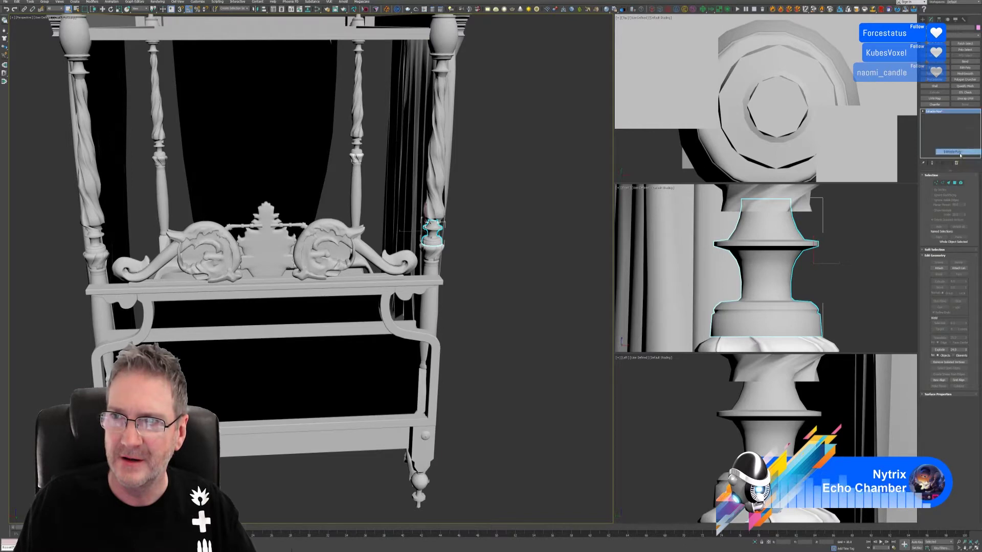
Center the opposite post collar's pivot to the object and add an Unwrap UVW modifier.
{"action": "left_click", "coordinate": [939, 19]}
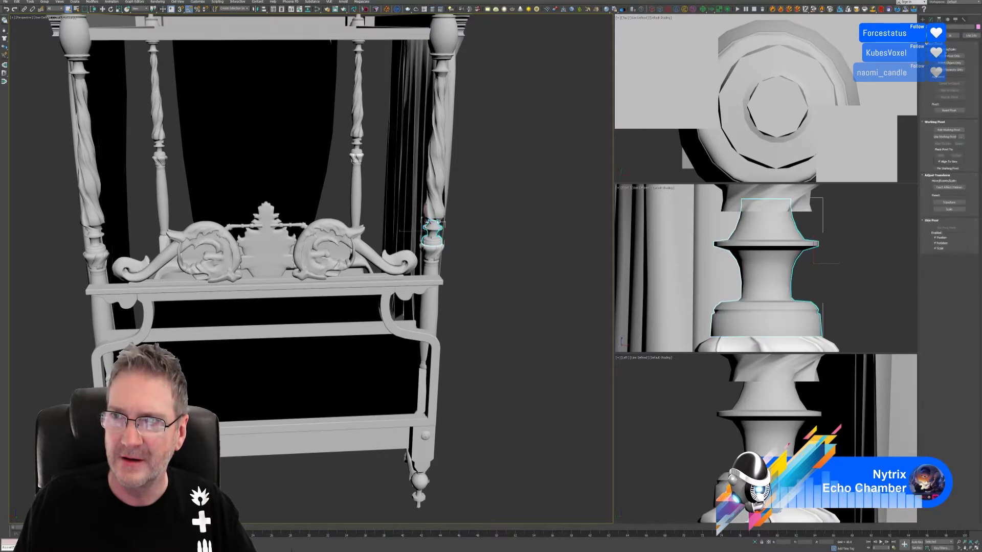
{"action": "left_click", "coordinate": [953, 56]}
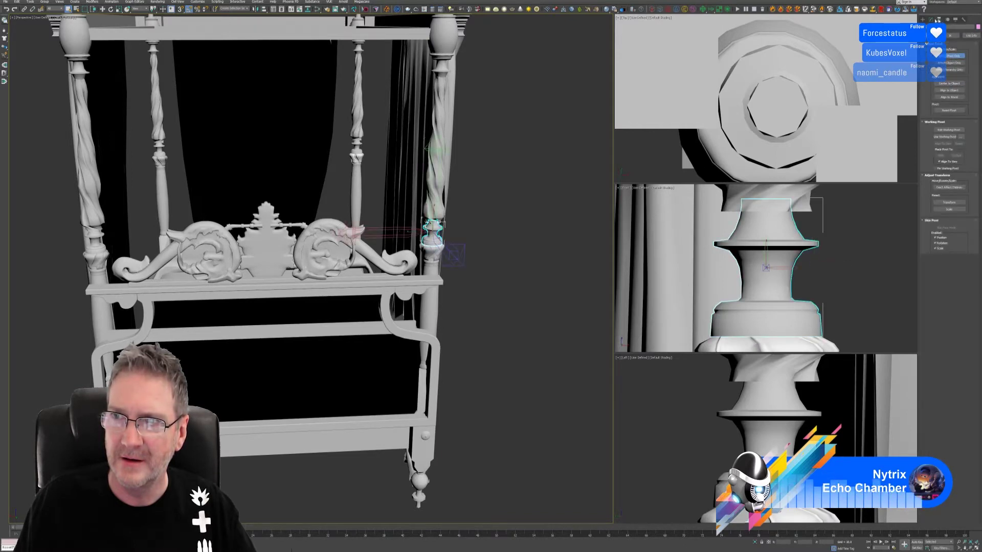
{"action": "left_click", "coordinate": [931, 19]}
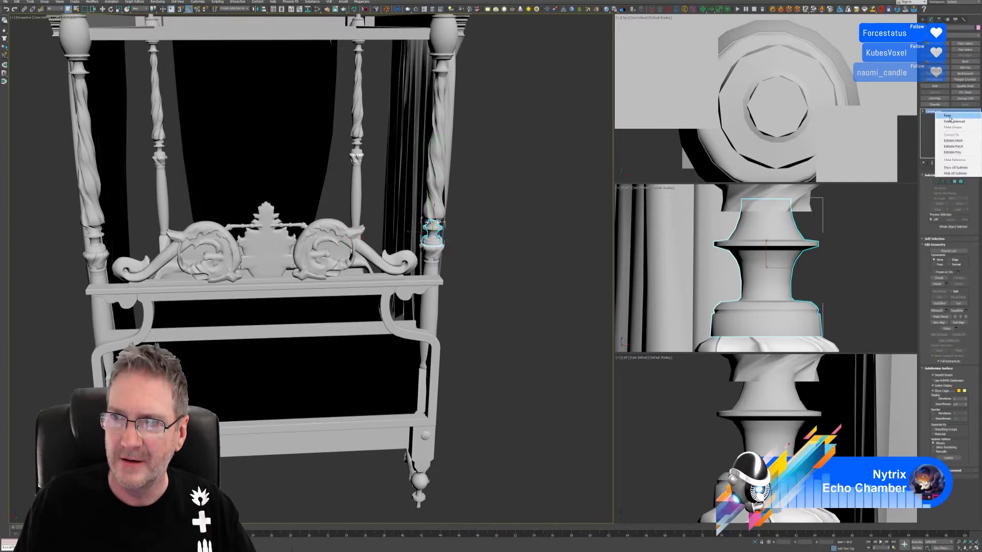
{"action": "left_click", "coordinate": [965, 98]}
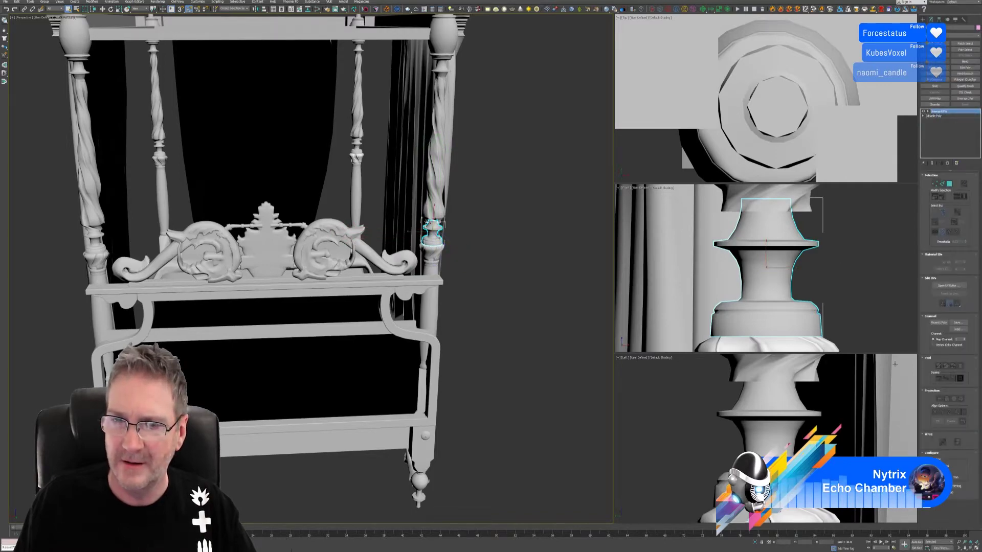
Select the edges along the upper side of the collar's UV shell in the UV editor to locate the seam, and close the editor.
{"action": "middle_click_drag", "start_coordinate": [317, 256], "coordinate": [499, 262], "text": "alt"}
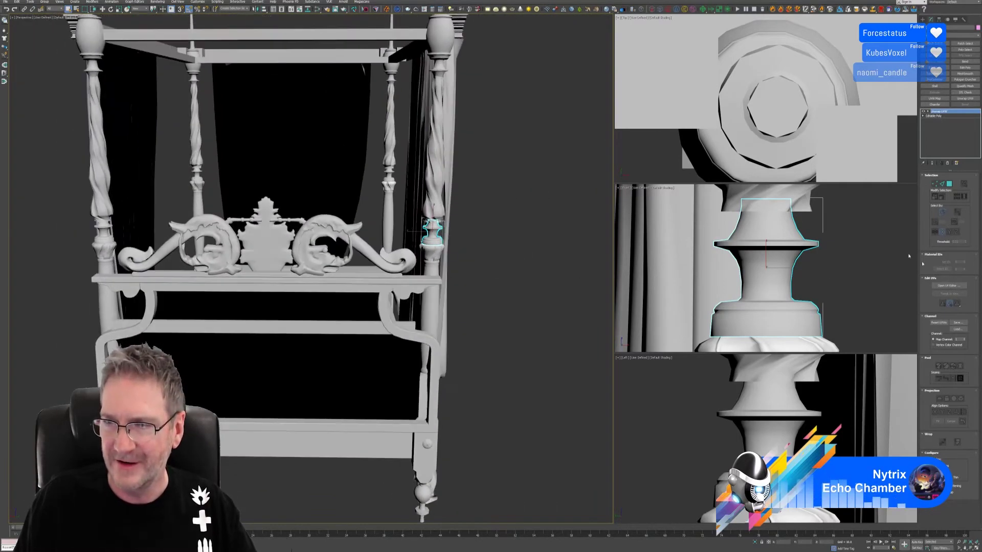
{"action": "left_click", "coordinate": [949, 285]}
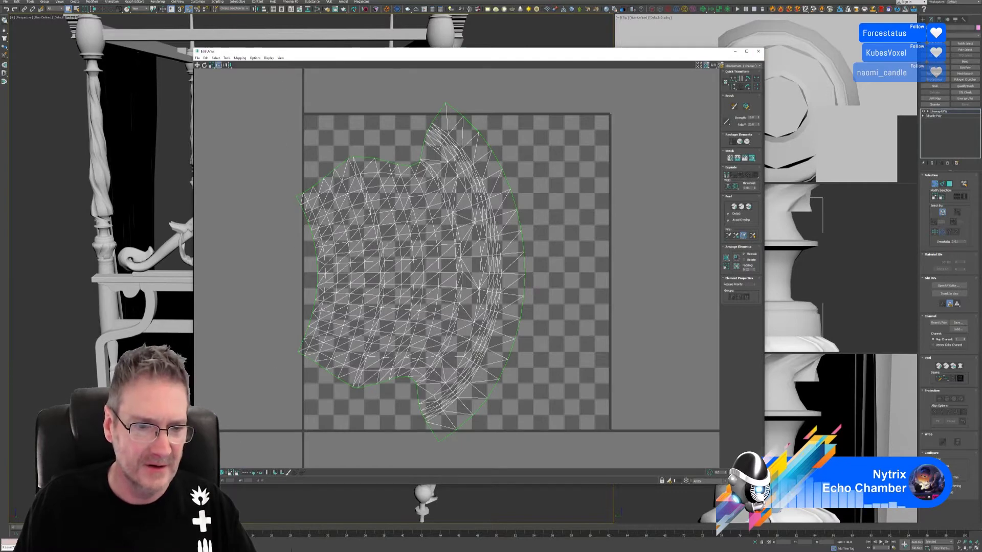
{"action": "left_click", "coordinate": [205, 472]}
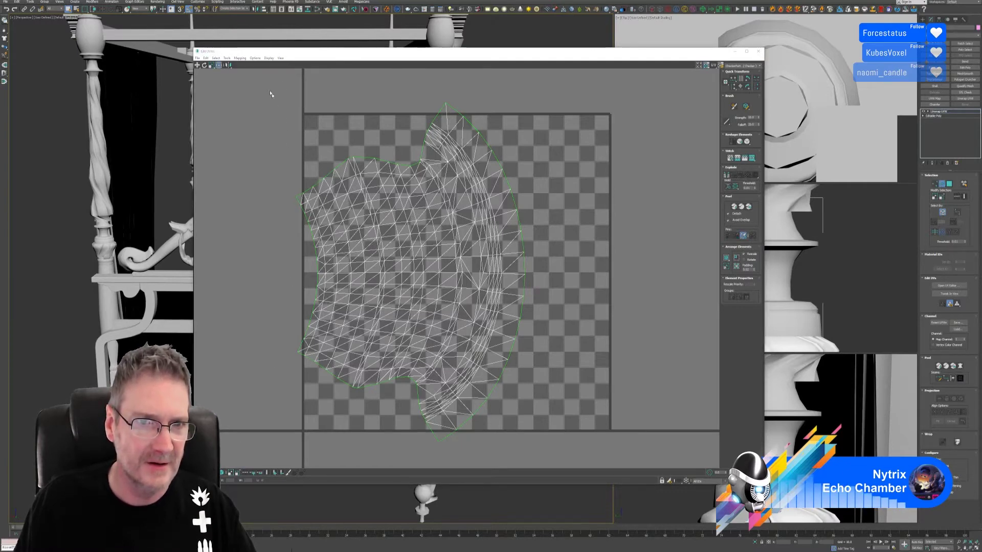
{"action": "left_click_drag", "start_coordinate": [264, 87], "coordinate": [448, 120]}
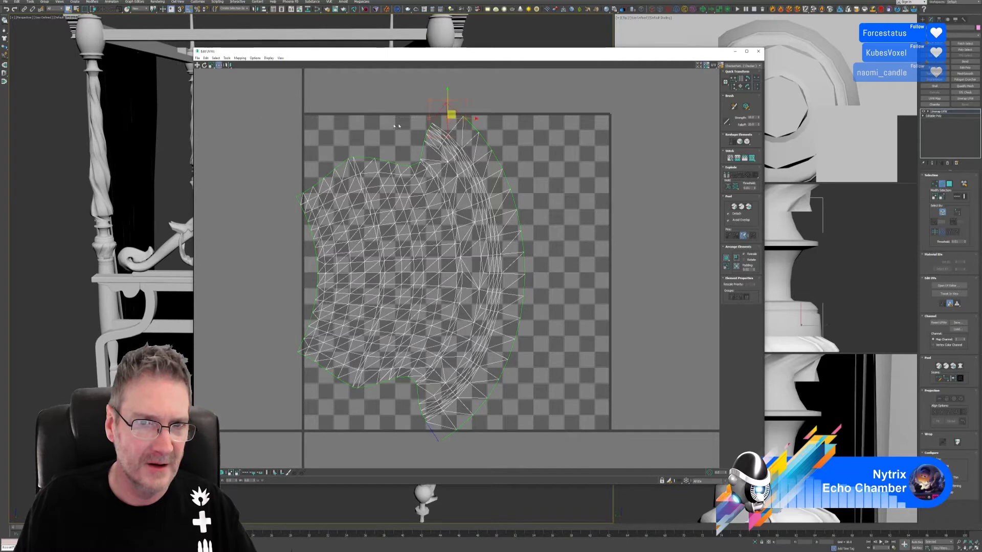
{"action": "left_click", "coordinate": [428, 147]}
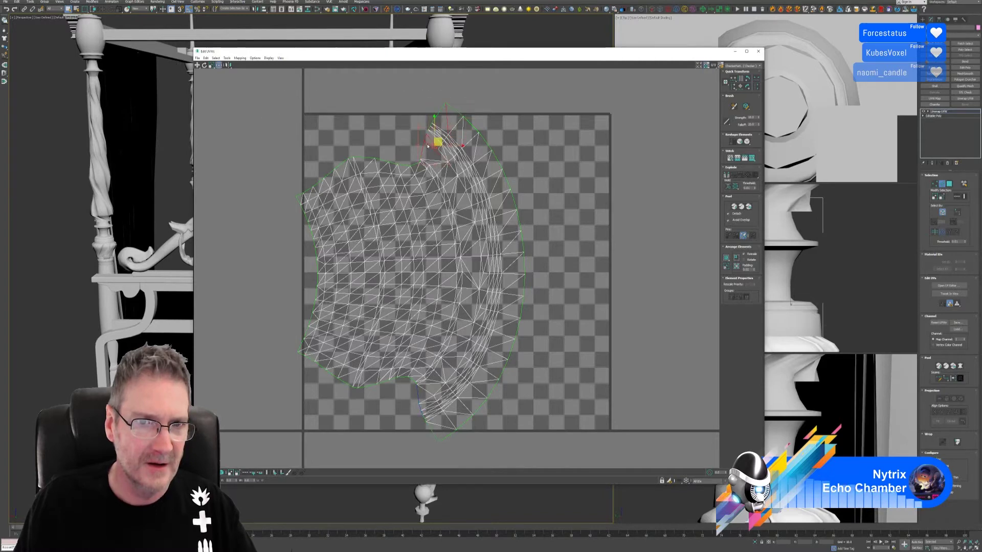
{"action": "left_click", "coordinate": [431, 119], "text": "ctrl"}
{"action": "left_click_drag", "start_coordinate": [420, 172], "coordinate": [421, 172], "text": "ctrl"}
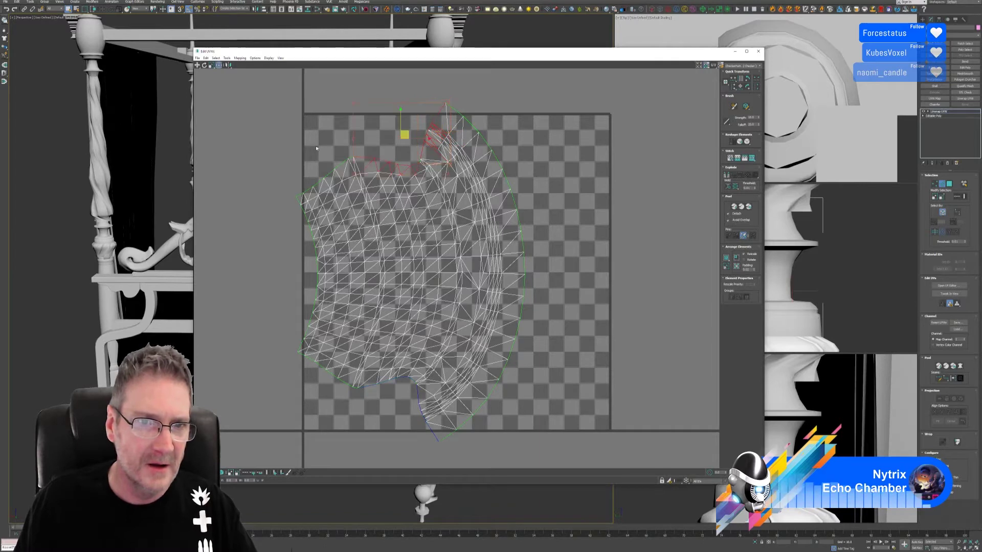
{"action": "left_click_drag", "start_coordinate": [317, 149], "coordinate": [313, 202], "text": "ctrl"}
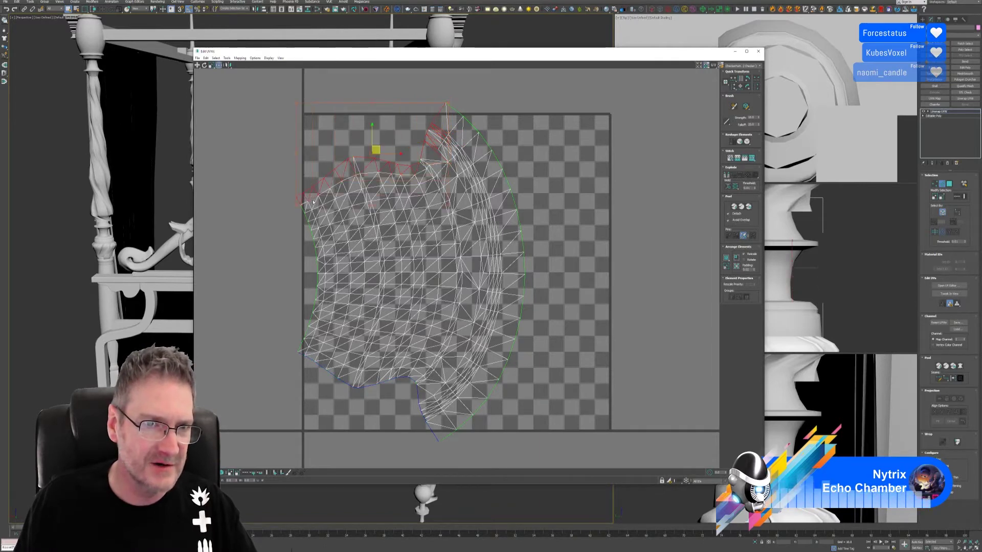
{"action": "left_click", "coordinate": [758, 51]}
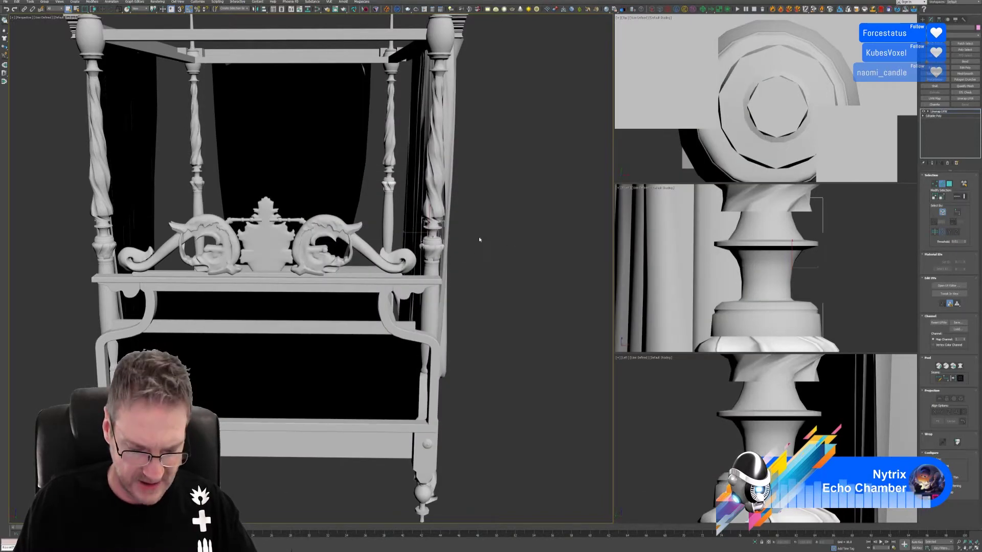
Isolate the opposite post collar and inspect where its selected seam edges run around the model.
{"action": "middle_click_drag", "start_coordinate": [480, 240], "coordinate": [443, 225], "text": "alt"}
{"action": "scroll", "coordinate": [442, 225], "scroll_direction": "up", "scroll_amount": 4}
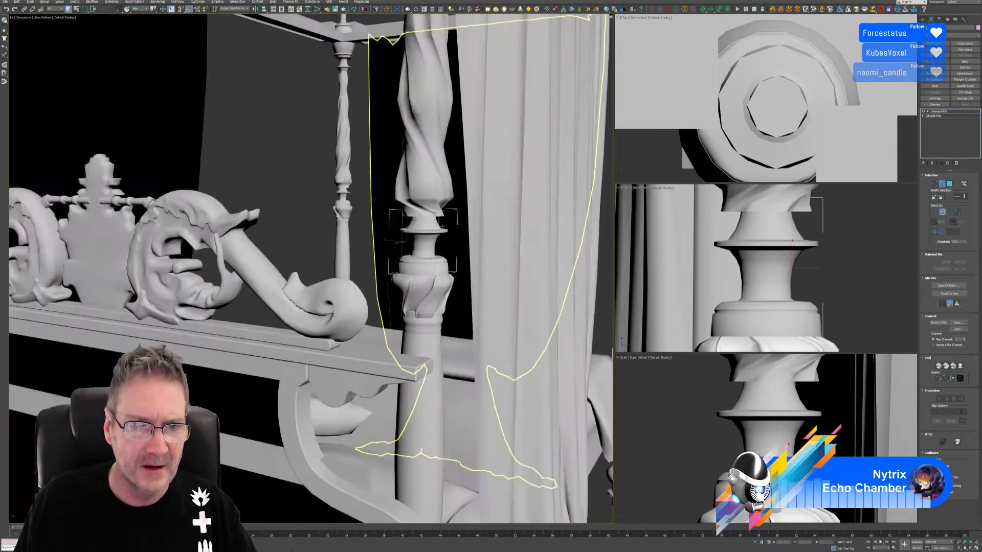
{"action": "key", "text": "shift+z"}
{"action": "key", "text": "shift+y"}
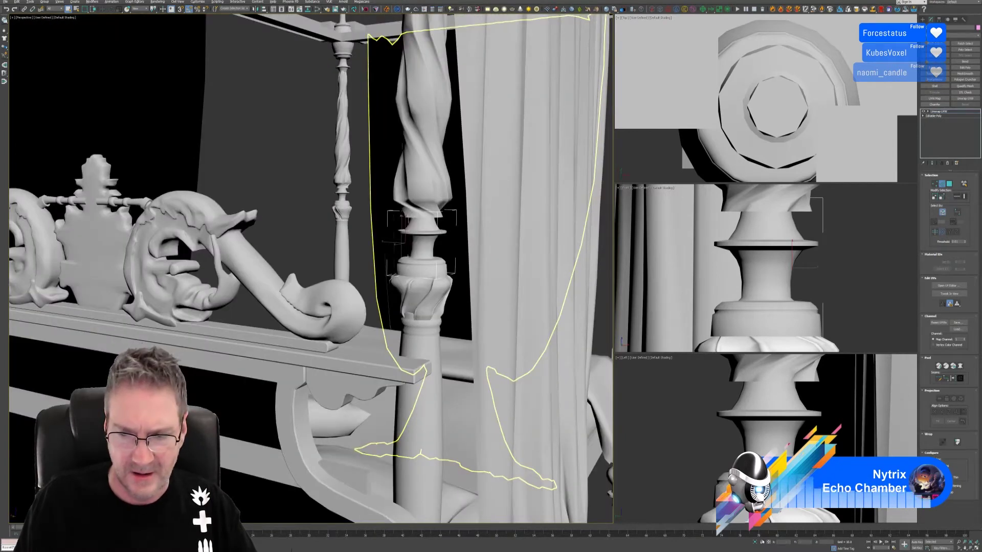
{"action": "left_click", "coordinate": [754, 543]}
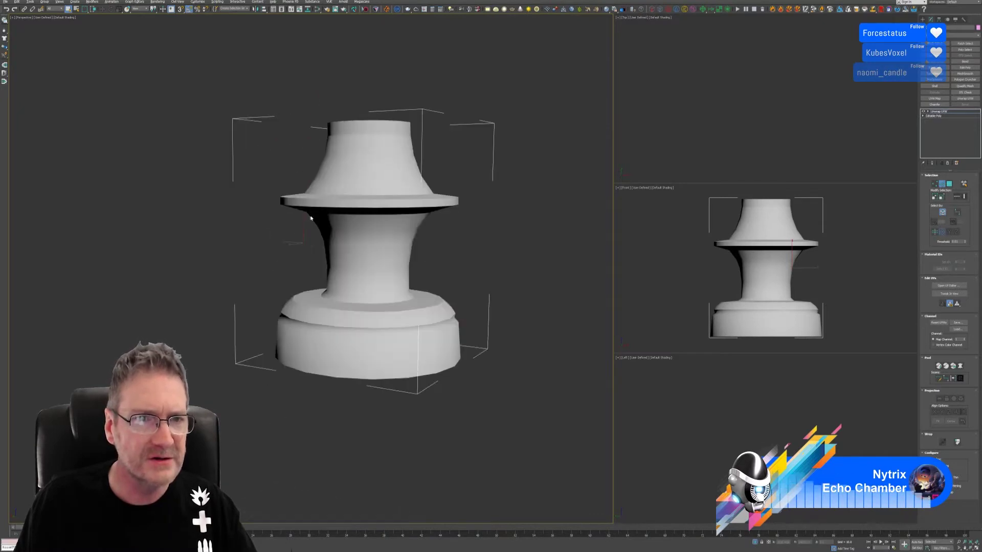
{"action": "middle_click_drag", "start_coordinate": [351, 227], "coordinate": [602, 220], "text": "alt"}
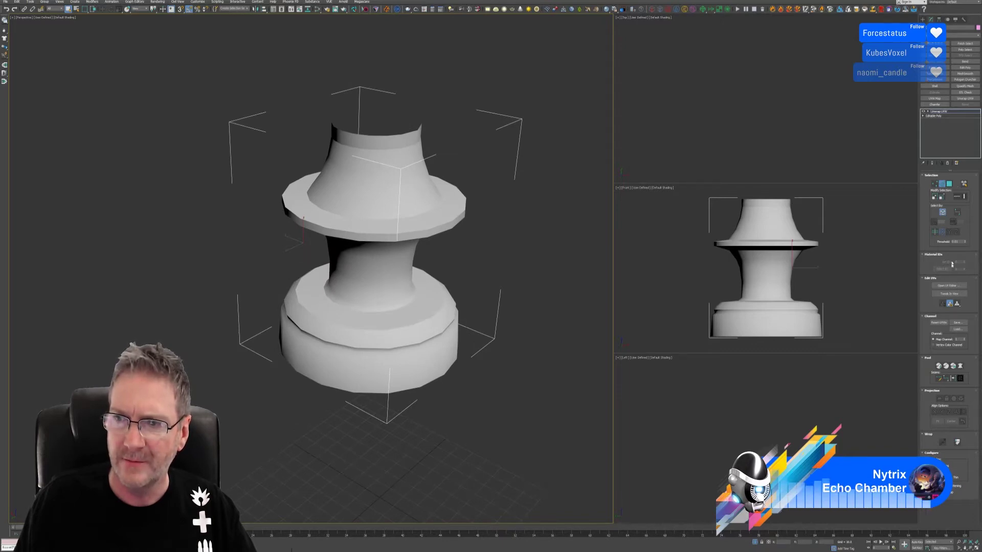
Reopen the collar's layout in the UV editor and select all vertices of its UV shell.
{"action": "left_click", "coordinate": [949, 286]}
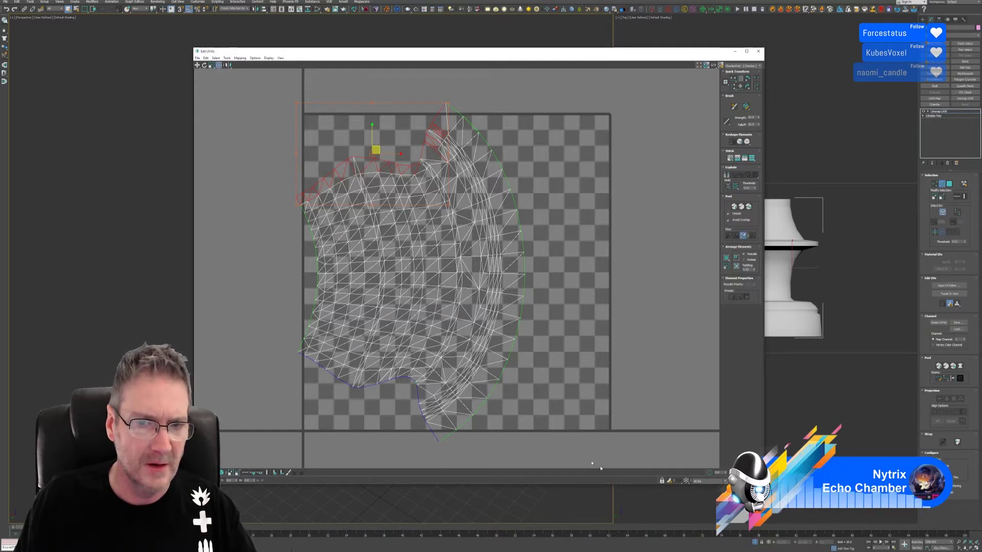
{"action": "key", "text": "ctrl+a"}
{"action": "left_click_drag", "start_coordinate": [431, 52], "coordinate": [448, 79]}
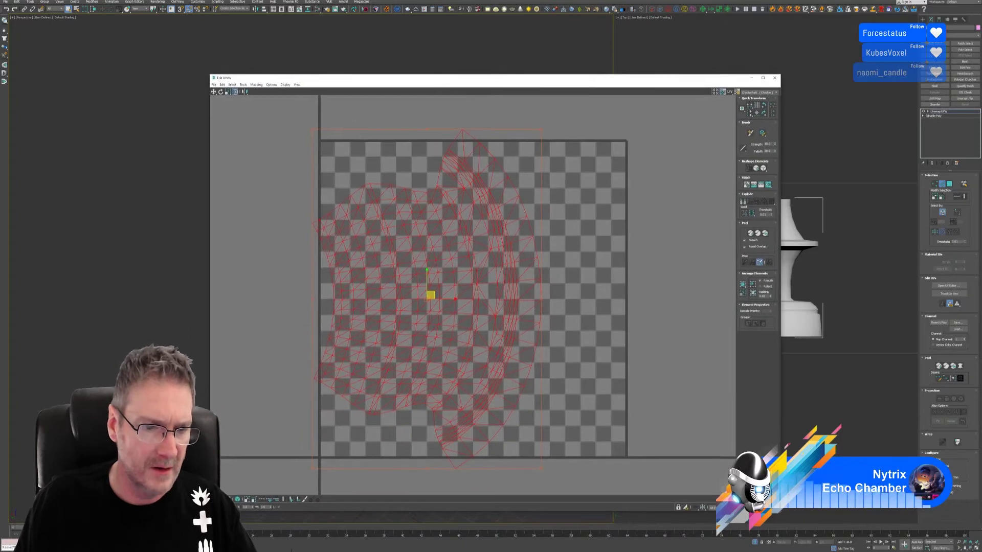
{"action": "left_click", "coordinate": [248, 478]}
{"action": "left_click_drag", "start_coordinate": [274, 102], "coordinate": [576, 408]}
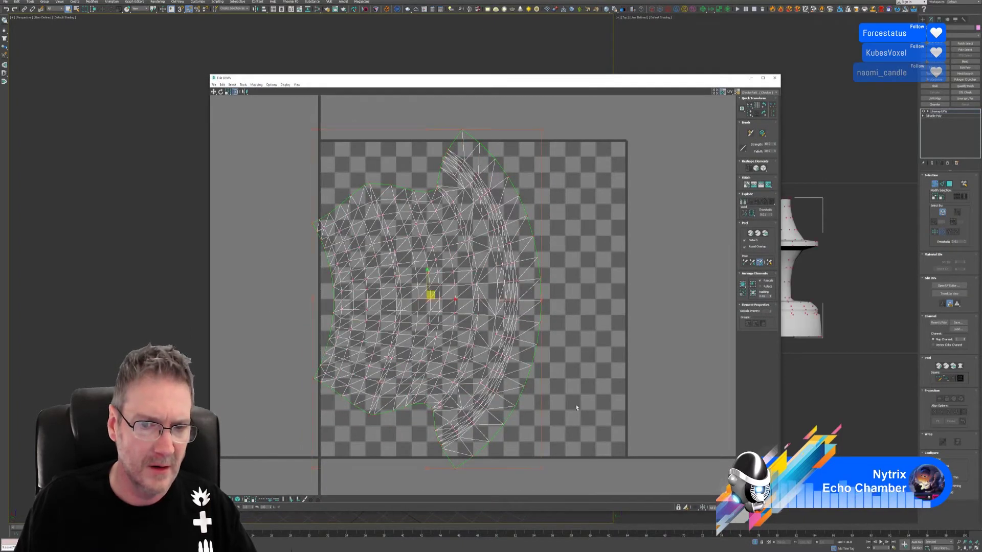
Move the UV editor clear of the model, check how part of the shell's polygons map onto the collar, and return to vertex mode.
{"action": "left_click_drag", "start_coordinate": [424, 82], "coordinate": [590, 55]}
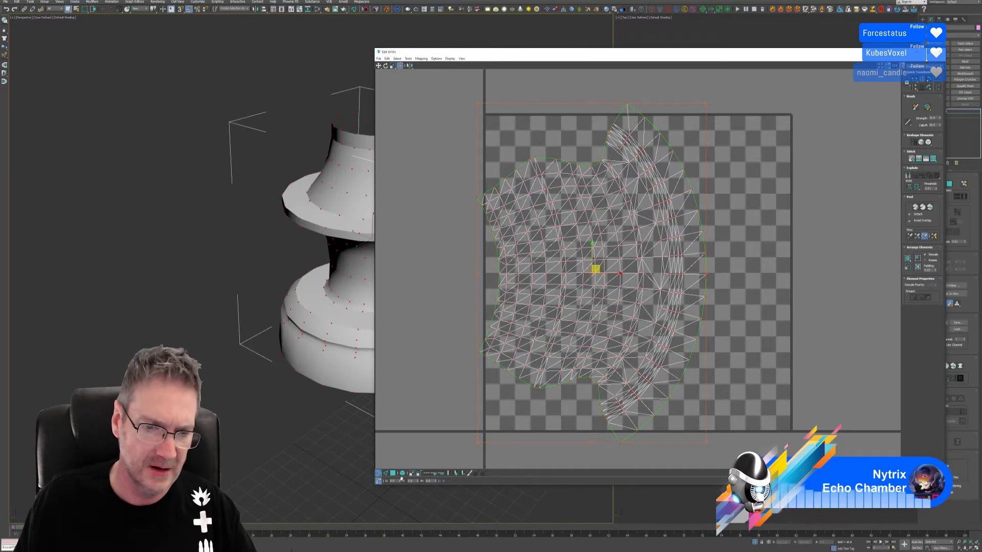
{"action": "left_click", "coordinate": [378, 473]}
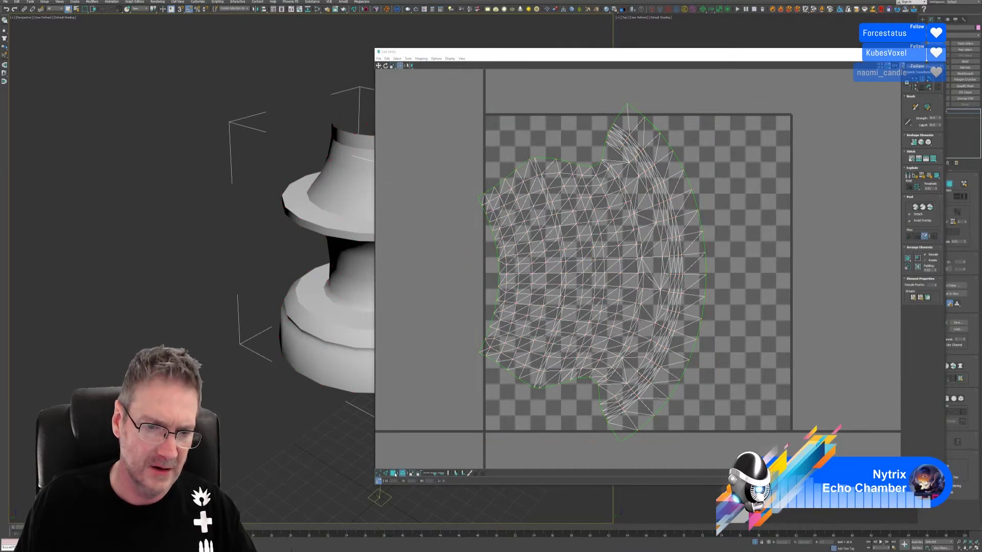
{"action": "left_click", "coordinate": [629, 252]}
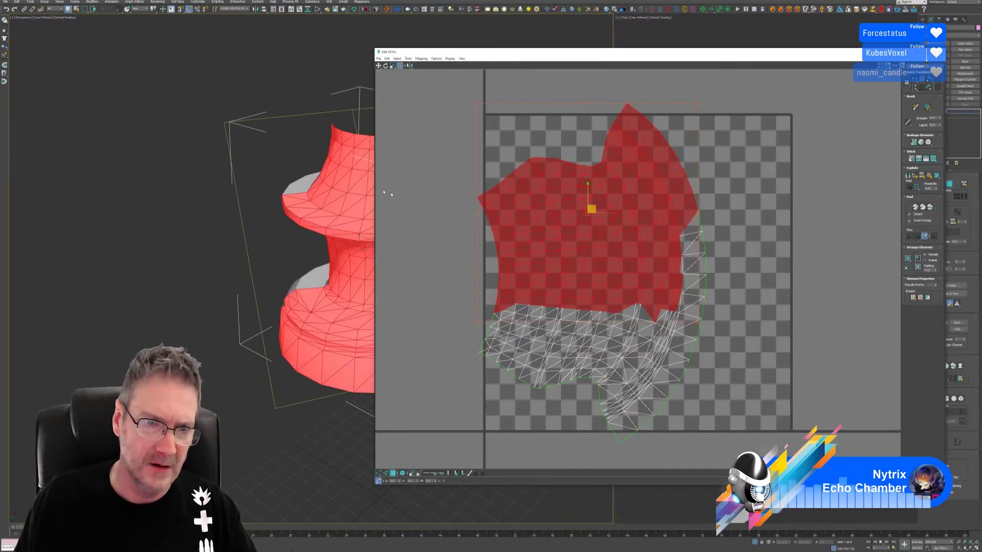
{"action": "left_click", "coordinate": [379, 472]}
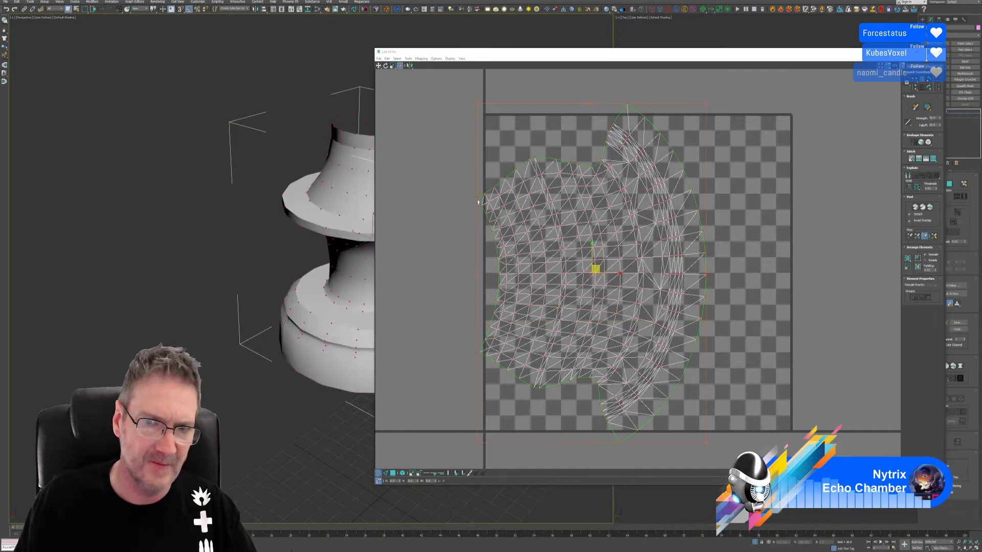
Select the edges in the upper part of the collar's UV shell, check them against the model, and close the UV editor.
{"action": "left_click_drag", "start_coordinate": [465, 120], "coordinate": [709, 262]}
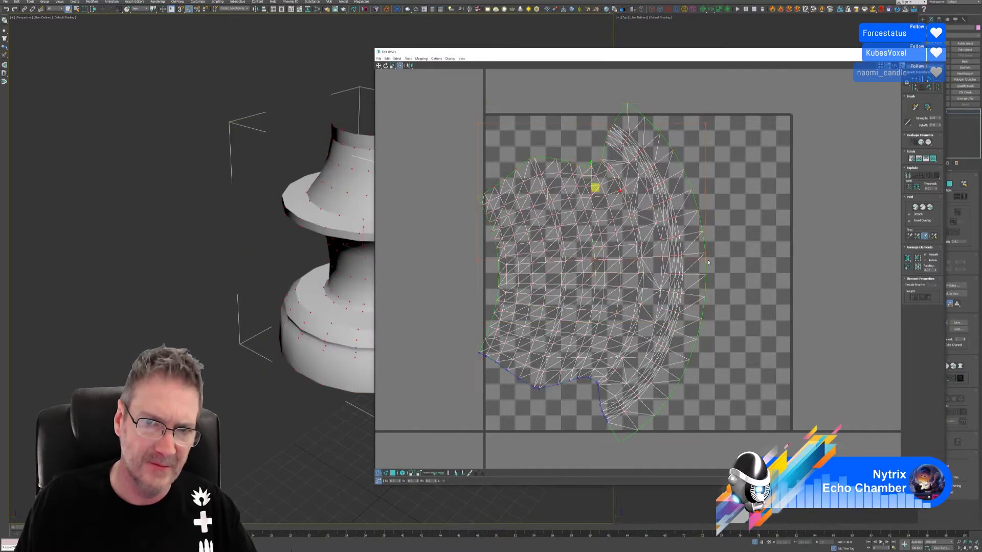
{"action": "left_click", "coordinate": [386, 473]}
{"action": "left_click", "coordinate": [447, 90]}
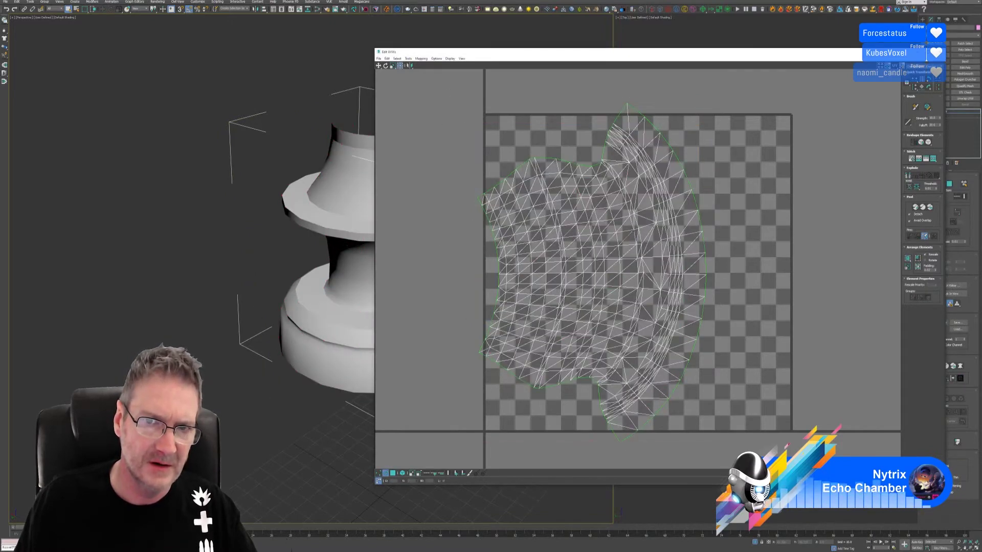
{"action": "left_click_drag", "start_coordinate": [473, 116], "coordinate": [620, 244]}
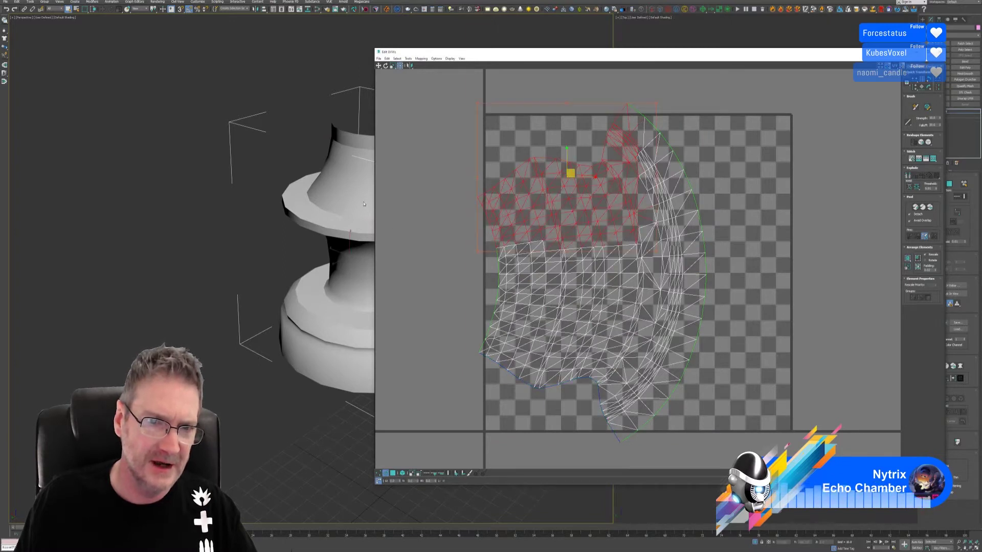
{"action": "middle_click_drag", "start_coordinate": [363, 204], "coordinate": [194, 215], "text": "alt"}
{"action": "scroll", "coordinate": [191, 234], "scroll_direction": "up", "scroll_amount": 2}
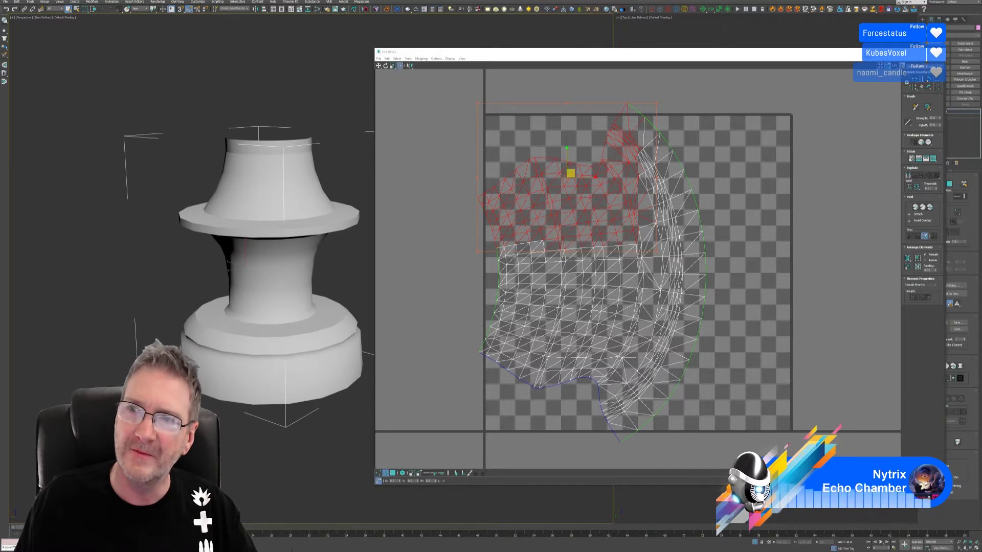
{"action": "left_click_drag", "start_coordinate": [864, 56], "coordinate": [767, 49]}
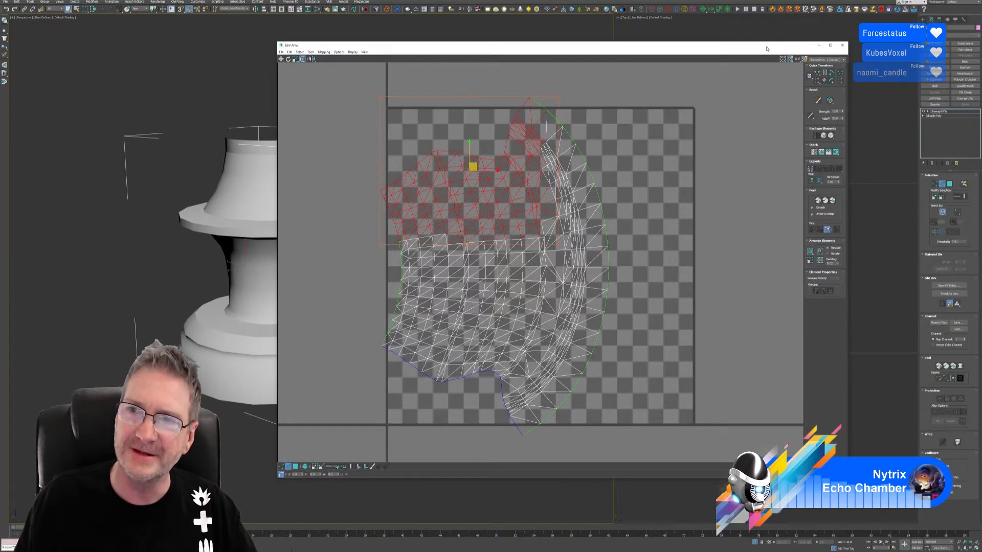
{"action": "left_click", "coordinate": [842, 45]}
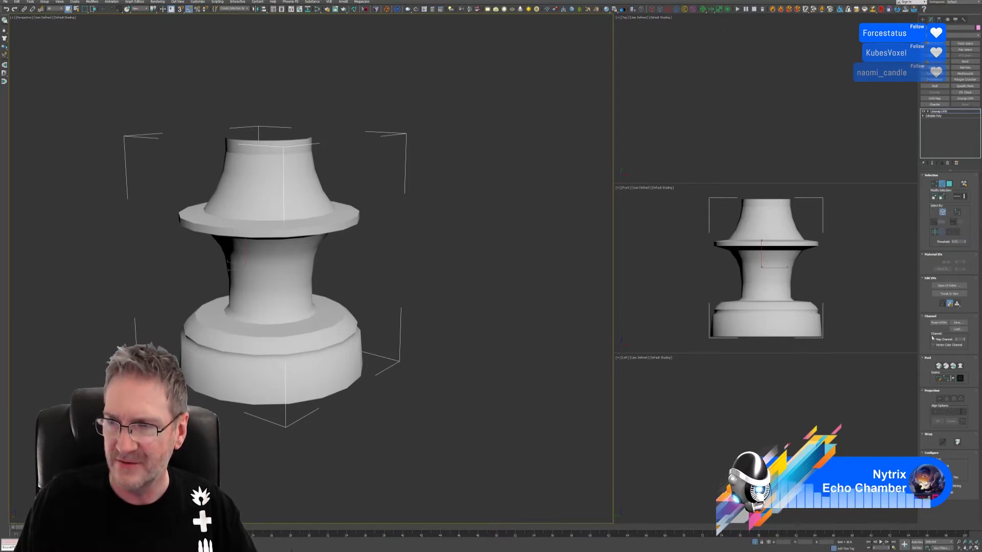
Try pasting a second Unwrap UVW modifier onto the collar and inspect the model at edge level.
{"action": "left_click", "coordinate": [943, 184]}
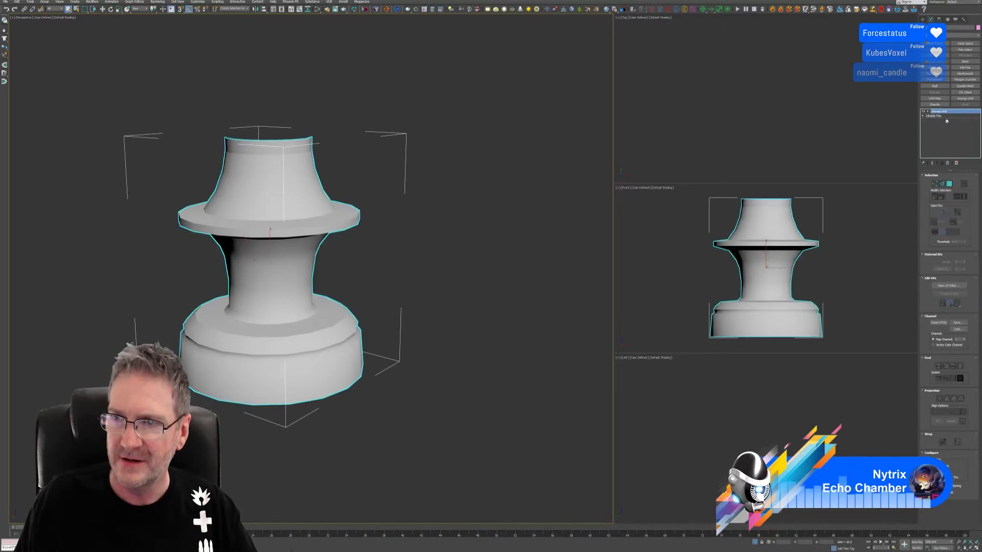
{"action": "right_click", "coordinate": [950, 115]}
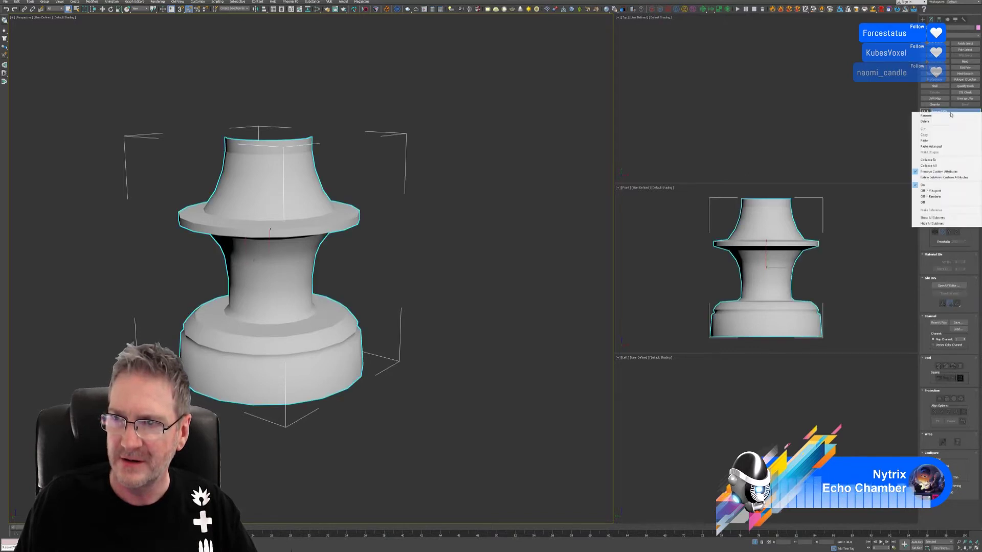
{"action": "left_click", "coordinate": [931, 141]}
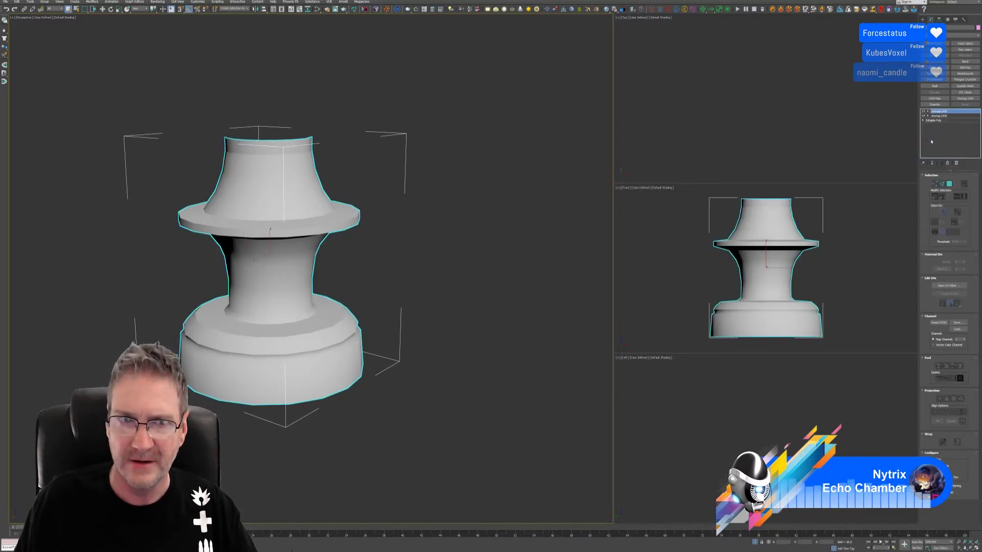
{"action": "left_click", "coordinate": [943, 185]}
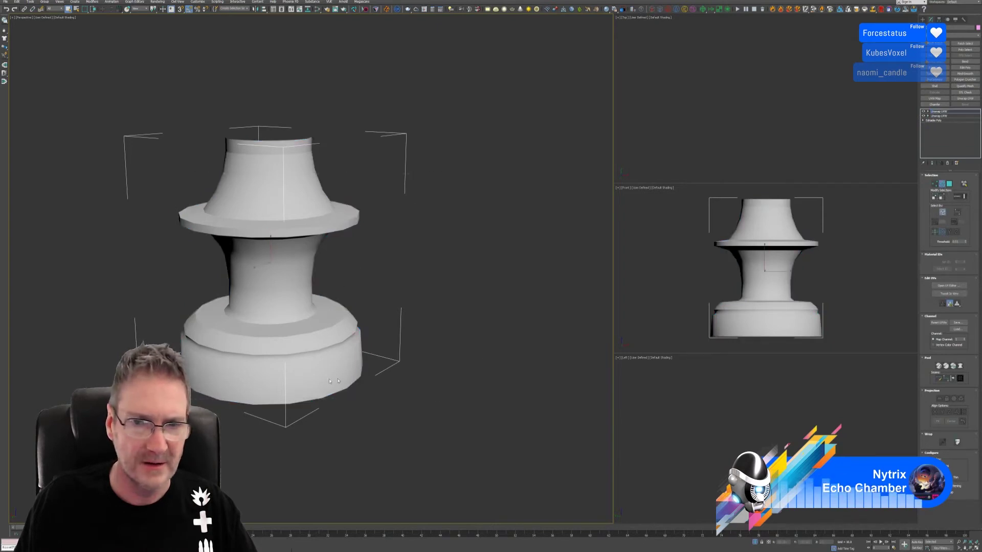
{"action": "scroll", "coordinate": [364, 231], "scroll_direction": "down", "scroll_amount": 8}
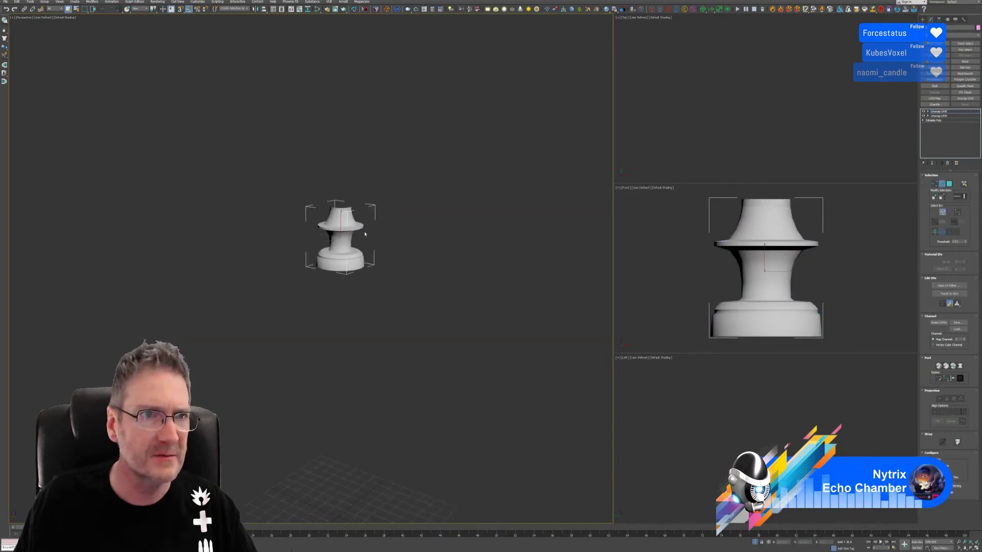
{"action": "scroll", "coordinate": [364, 231], "scroll_direction": "up", "scroll_amount": 5}
{"action": "scroll", "coordinate": [364, 231], "scroll_direction": "up", "scroll_amount": 4}
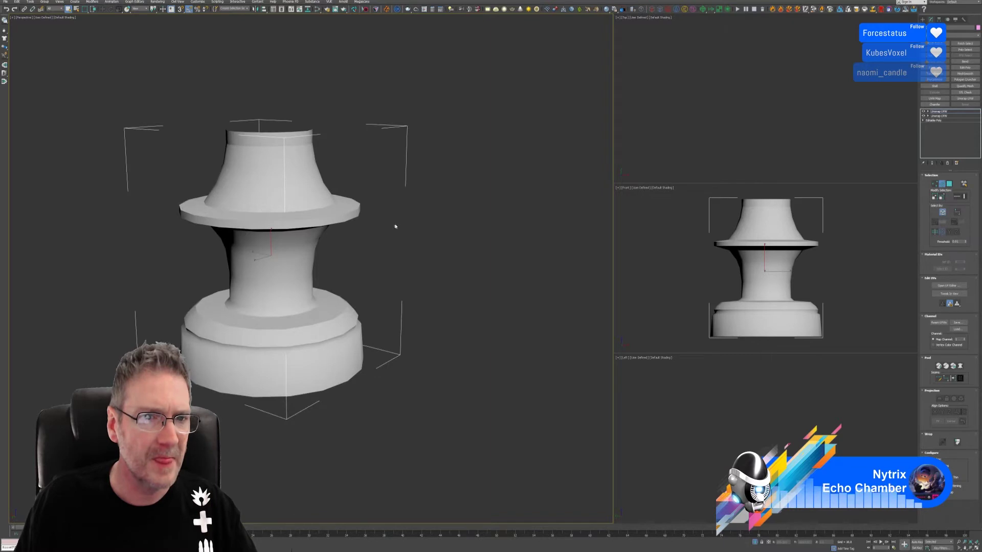
{"action": "left_click", "coordinate": [942, 184]}
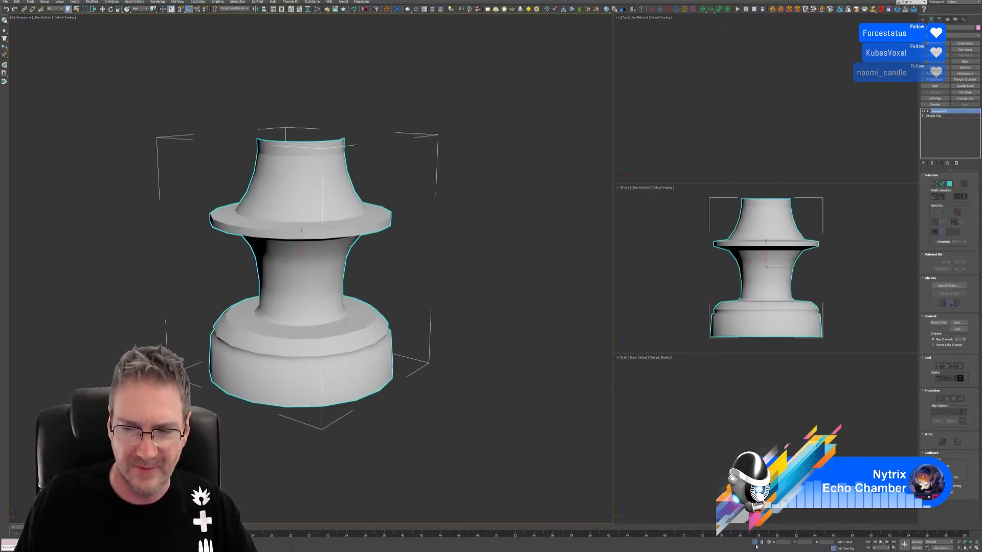
End the collar's isolation and select the twisted shaft of the post between the two side curtains of the bed.
{"action": "key", "text": "alt+q"}
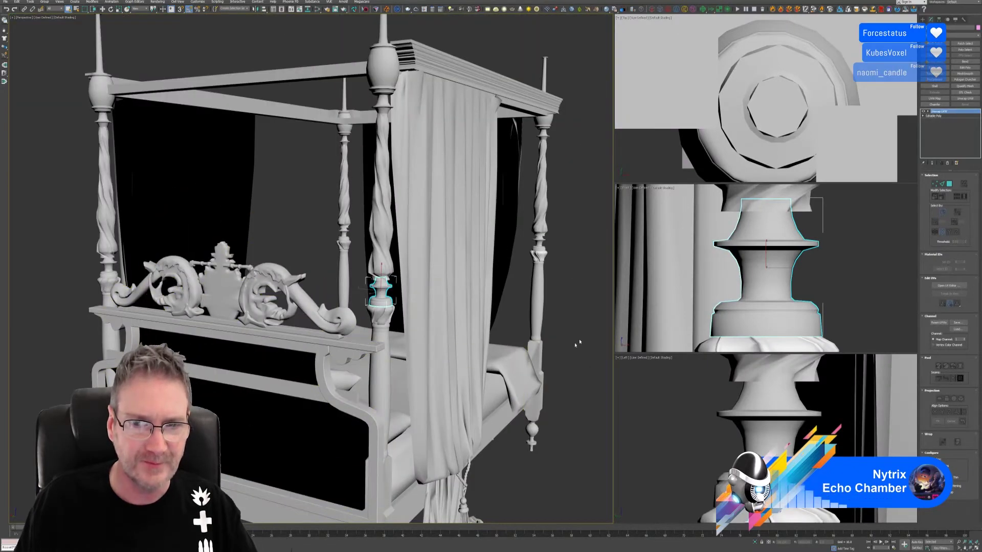
{"action": "scroll", "coordinate": [558, 330], "scroll_direction": "up", "scroll_amount": 5}
{"action": "middle_click_drag", "start_coordinate": [559, 330], "coordinate": [322, 278]}
{"action": "scroll", "coordinate": [322, 279], "scroll_direction": "down", "scroll_amount": 6}
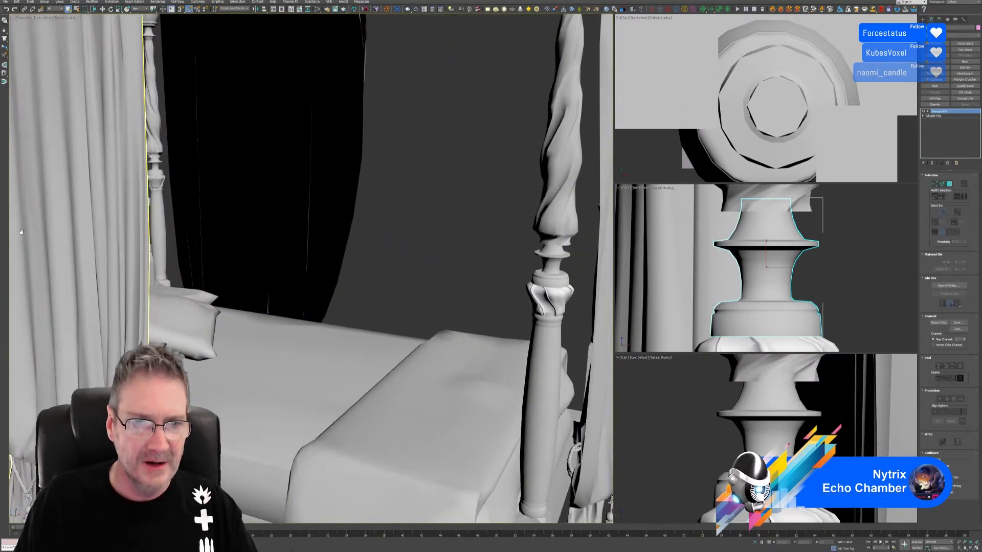
{"action": "middle_click_drag", "start_coordinate": [485, 307], "coordinate": [475, 305], "text": "alt"}
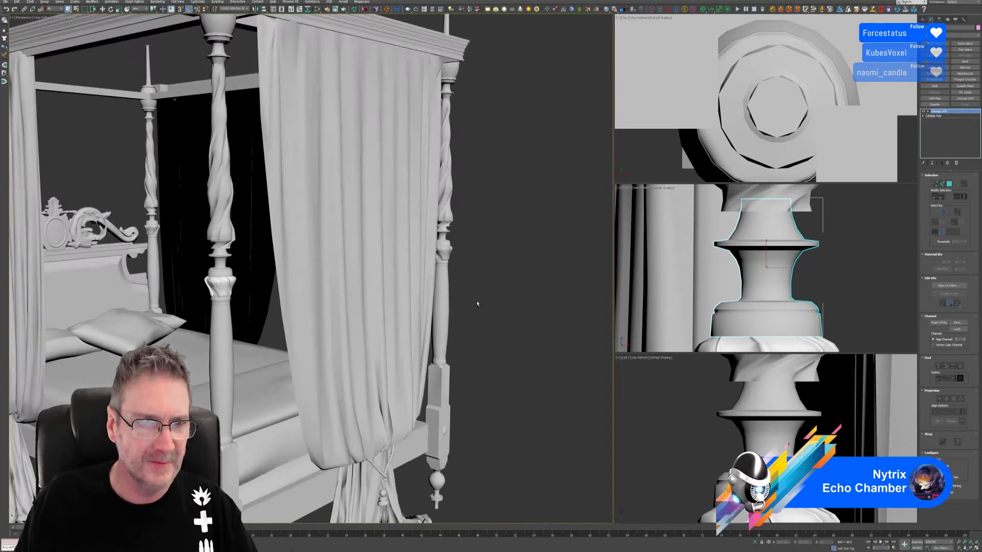
{"action": "middle_click_drag", "start_coordinate": [535, 284], "coordinate": [512, 280], "text": "alt"}
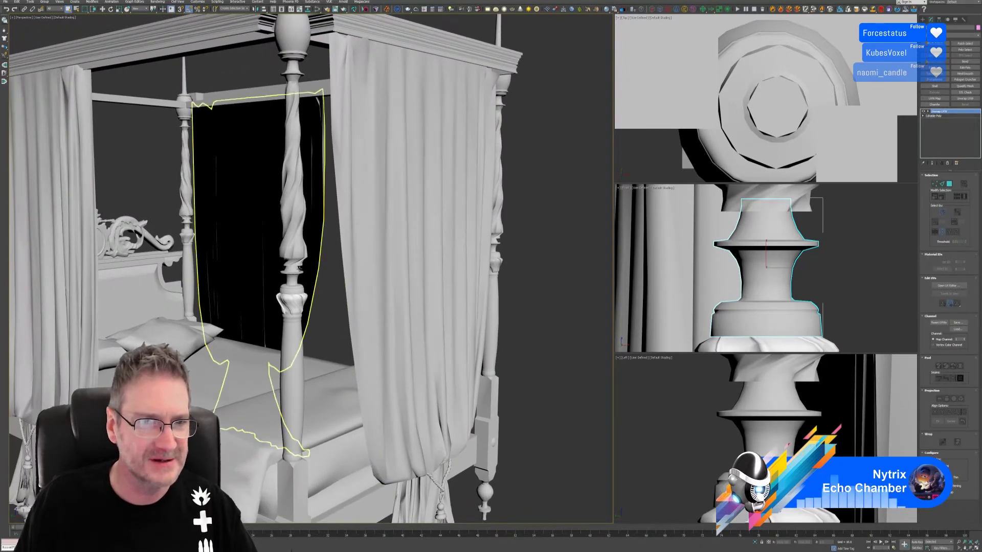
{"action": "left_click", "coordinate": [292, 261]}
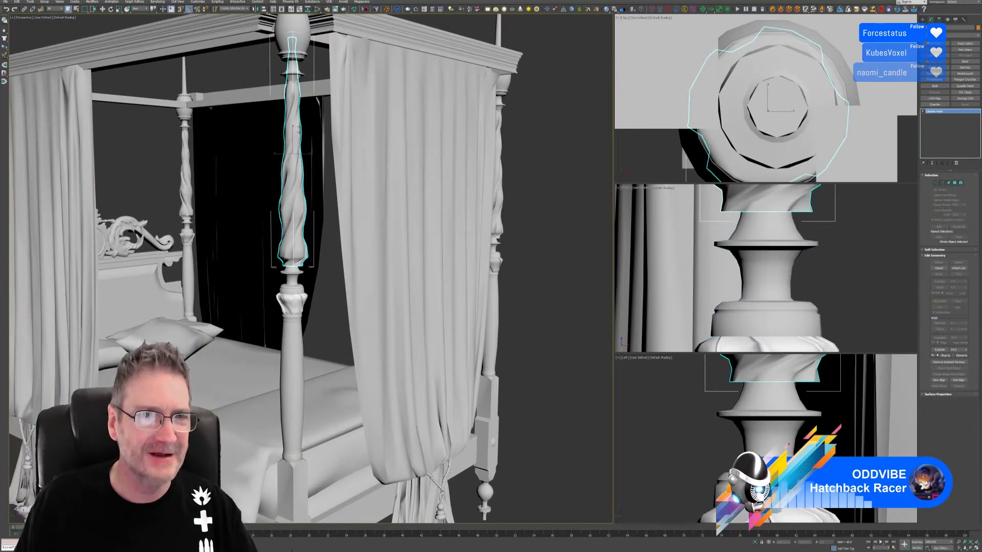
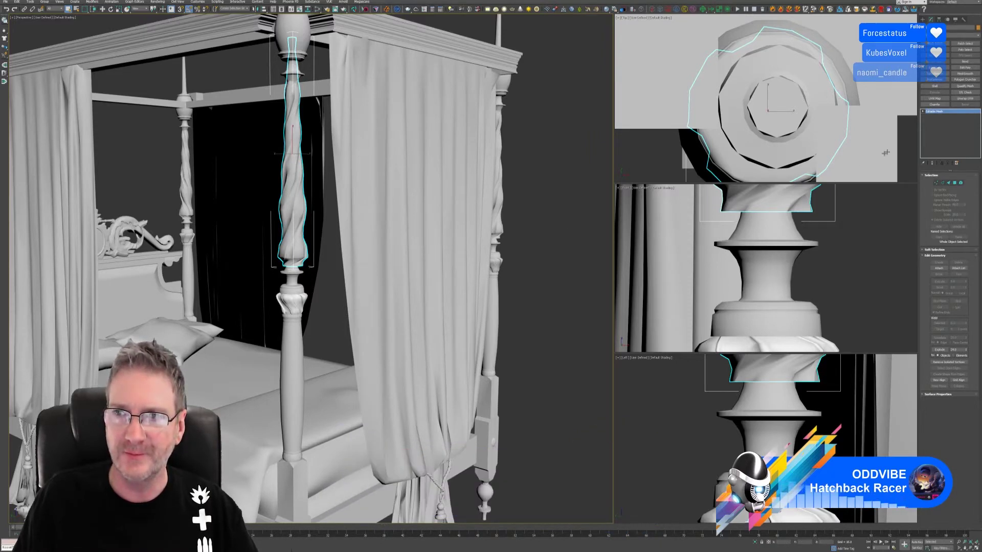
Convert the twisted shaft to Editable Poly and isolate it.
{"action": "right_click", "coordinate": [950, 116]}
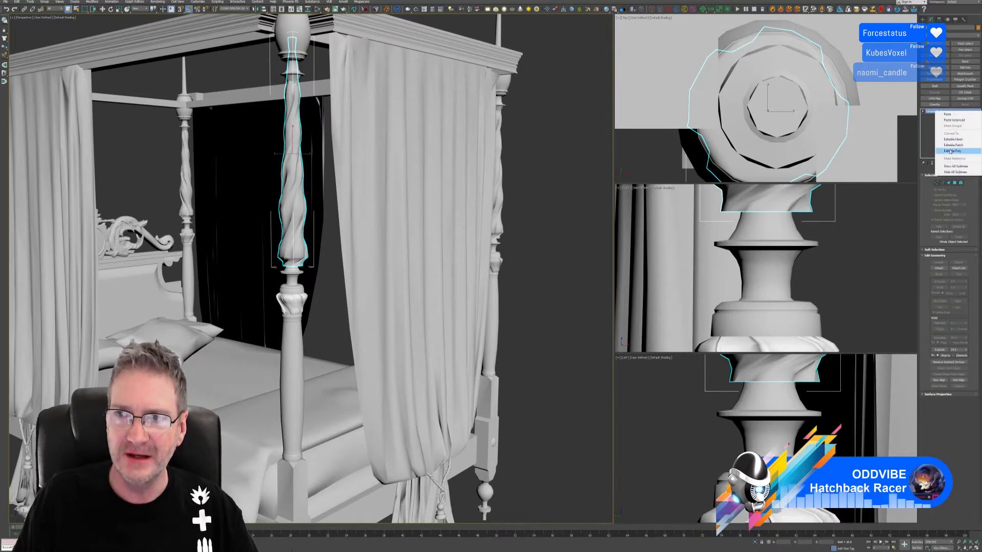
{"action": "left_click", "coordinate": [961, 152]}
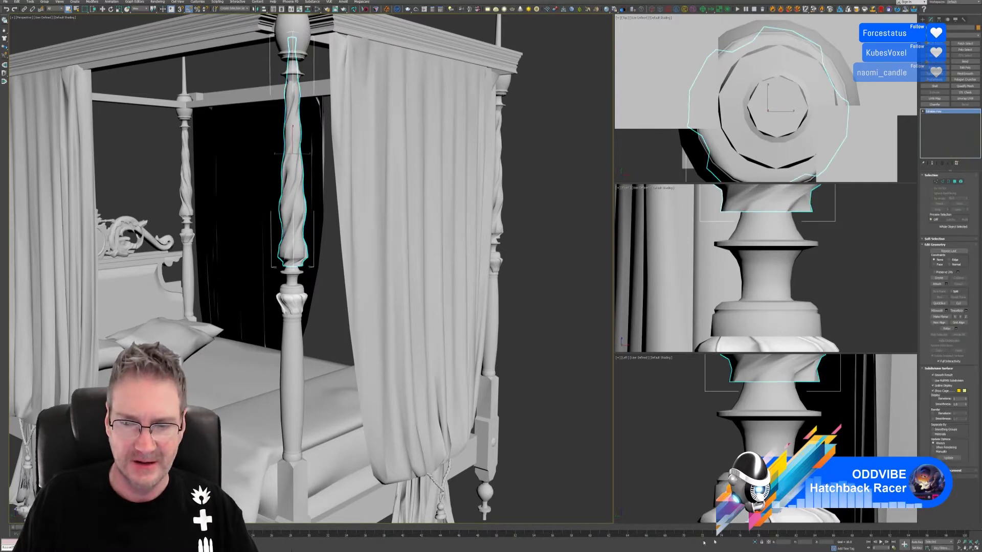
{"action": "left_click", "coordinate": [753, 543]}
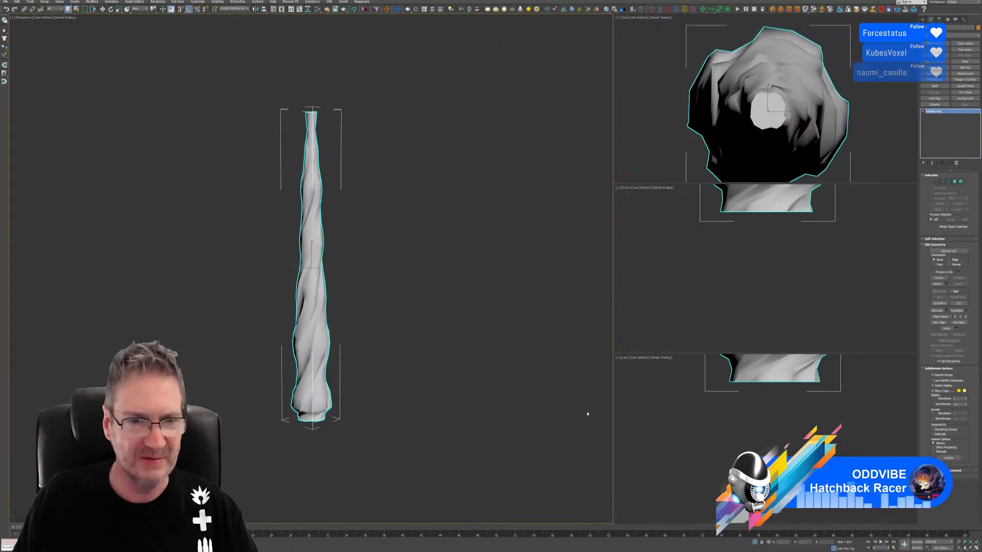
{"action": "middle_click_drag", "start_coordinate": [407, 265], "coordinate": [471, 262], "text": "alt"}
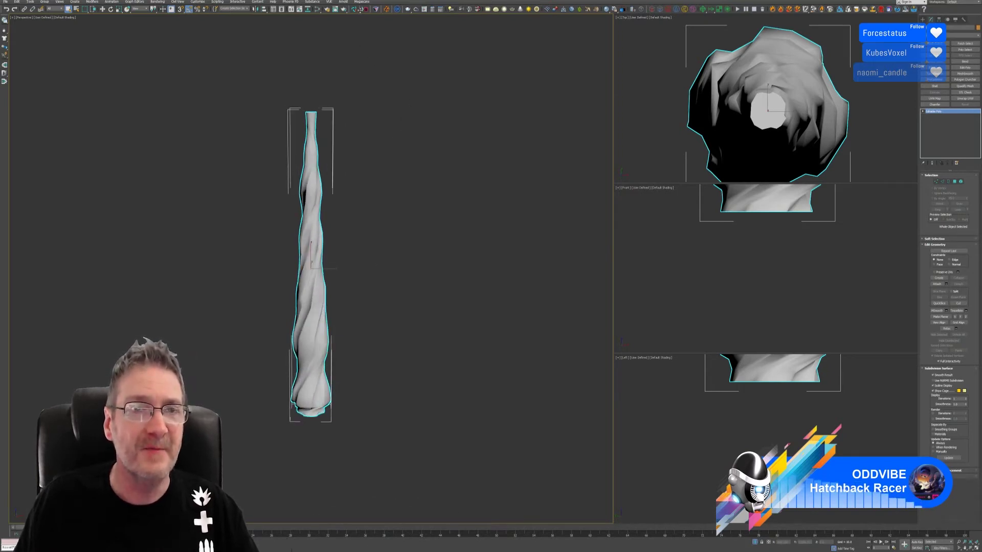
Send the twisted shaft to RizomUV through the RizomUV Bridge and shade it without wireframe in the 3D view.
{"action": "left_click", "coordinate": [354, 9]}
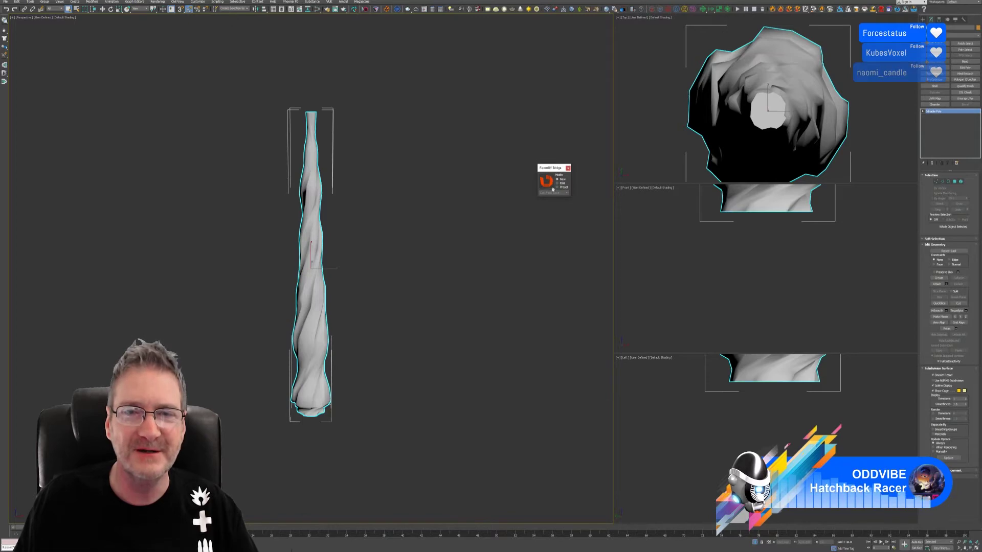
{"action": "left_click", "coordinate": [550, 188]}
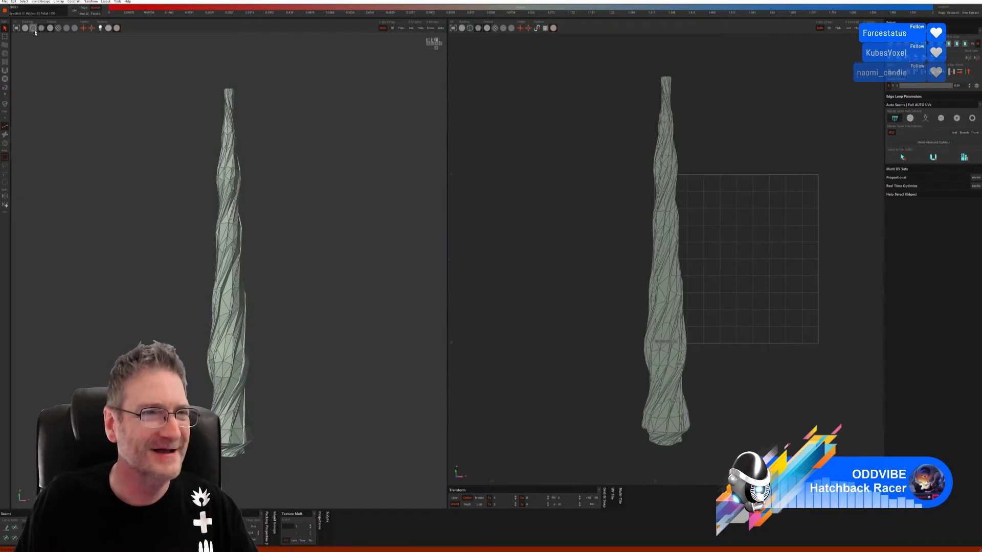
{"action": "left_click", "coordinate": [33, 29]}
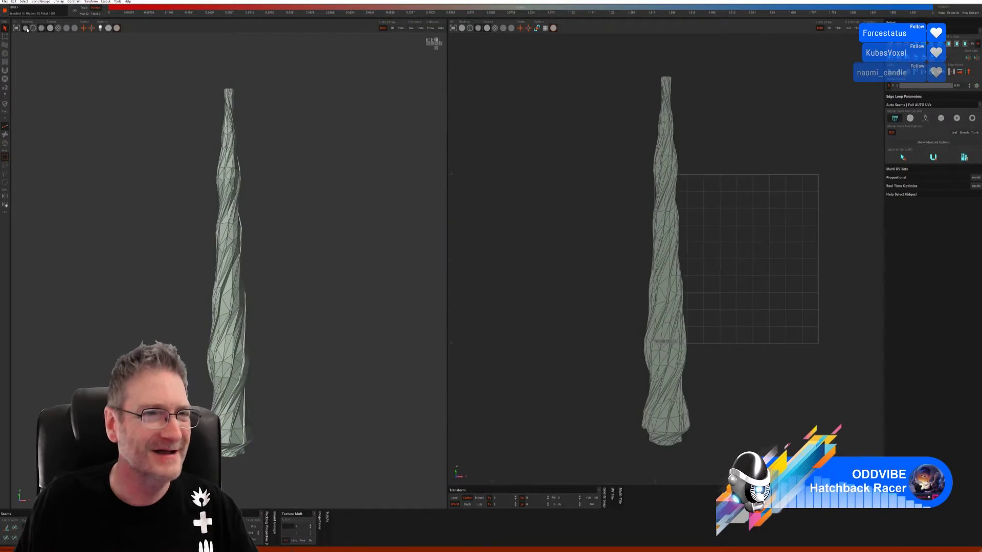
Select all the border edges around the shaft's narrow top cap and cut the UVs along them.
{"action": "middle_click_drag", "start_coordinate": [259, 140], "coordinate": [256, 236]}
{"action": "scroll", "coordinate": [255, 234], "scroll_direction": "up", "scroll_amount": 8}
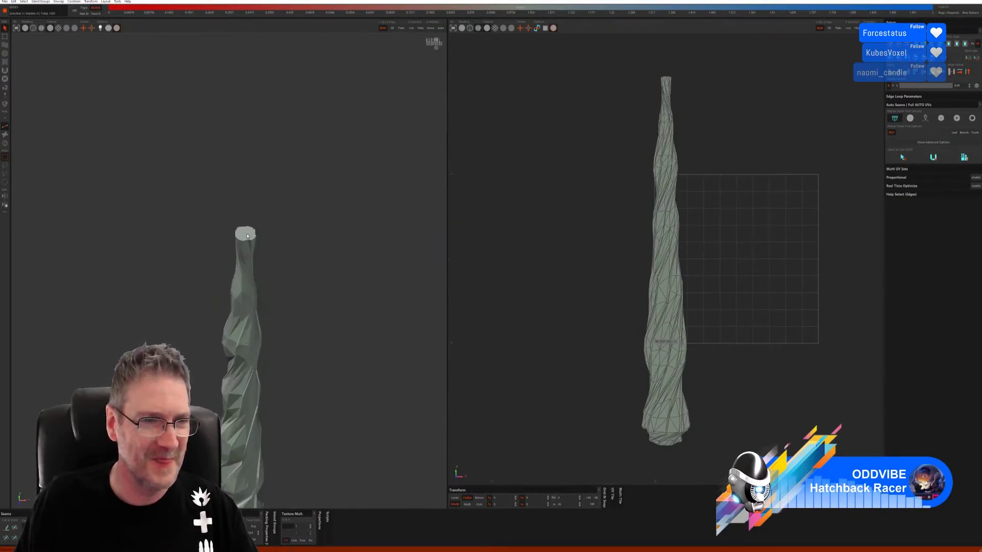
{"action": "scroll", "coordinate": [252, 232], "scroll_direction": "up", "scroll_amount": 3}
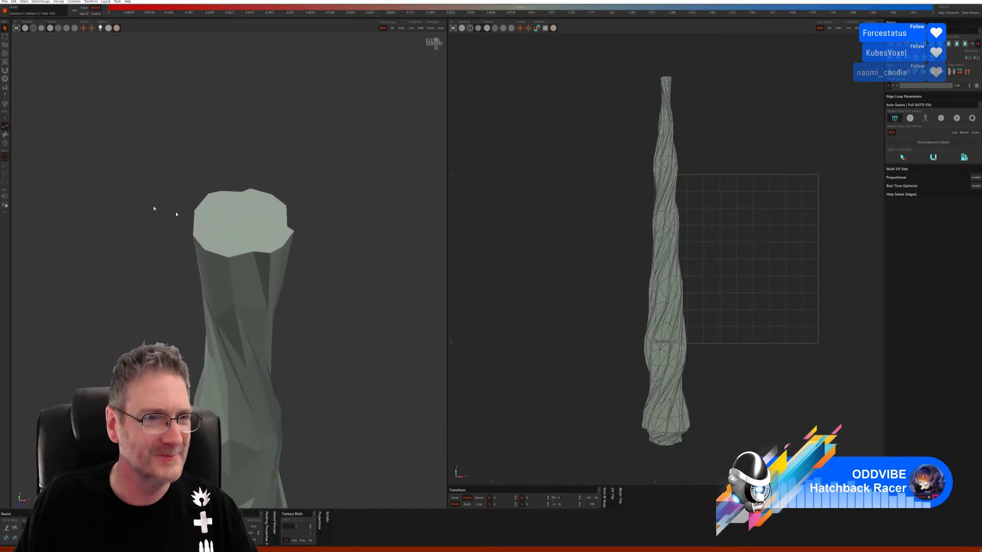
{"action": "left_click", "coordinate": [240, 257]}
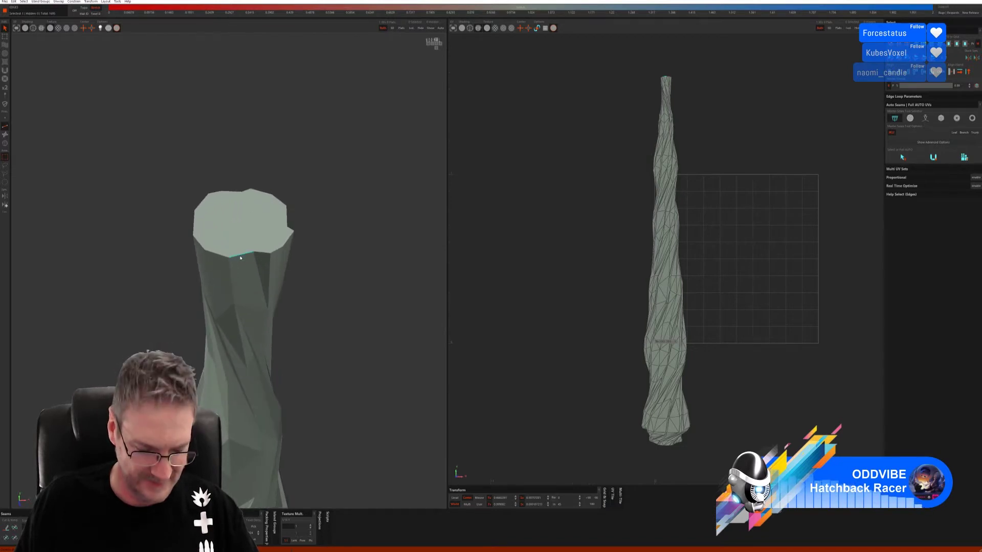
{"action": "left_click", "coordinate": [198, 245]}
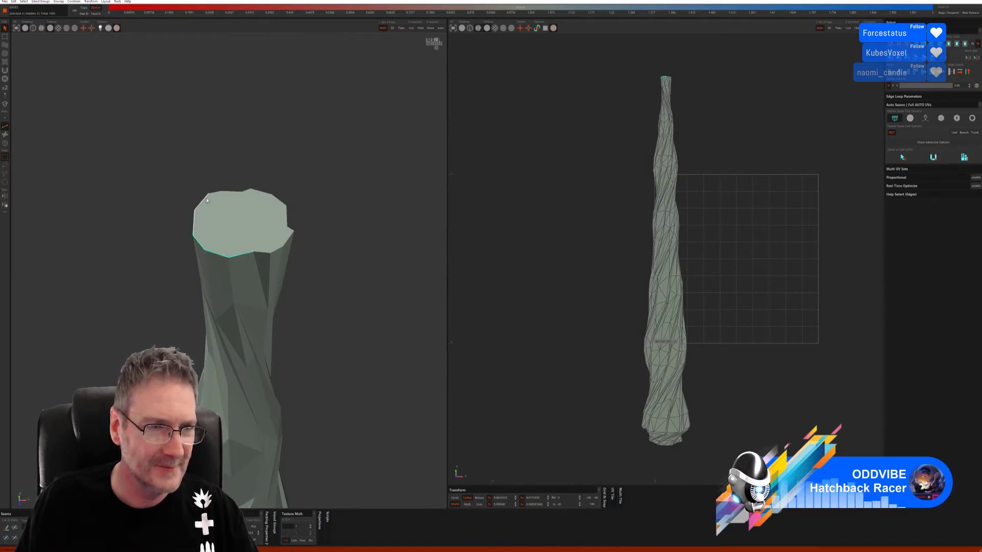
{"action": "left_click", "coordinate": [247, 192], "text": "shift"}
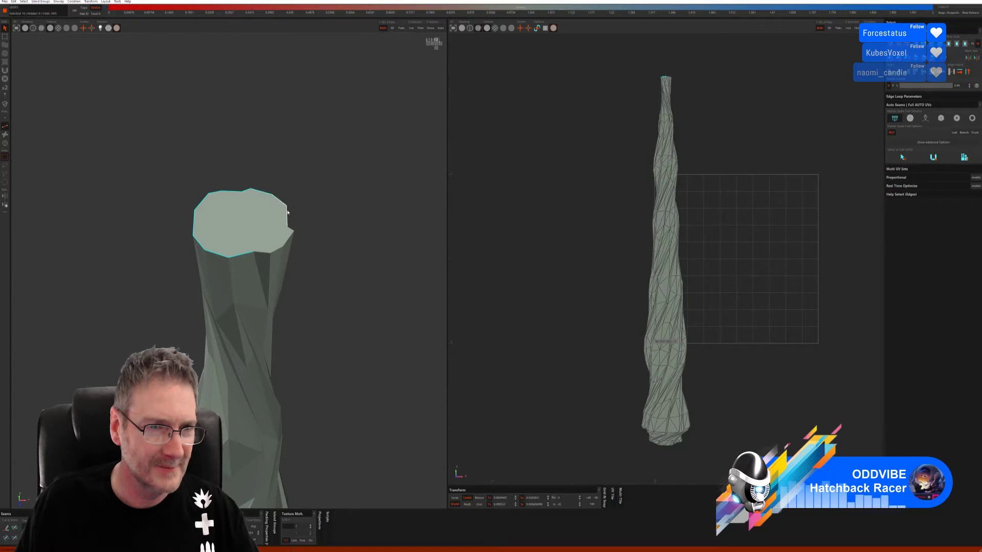
{"action": "left_click", "coordinate": [291, 237], "text": "shift"}
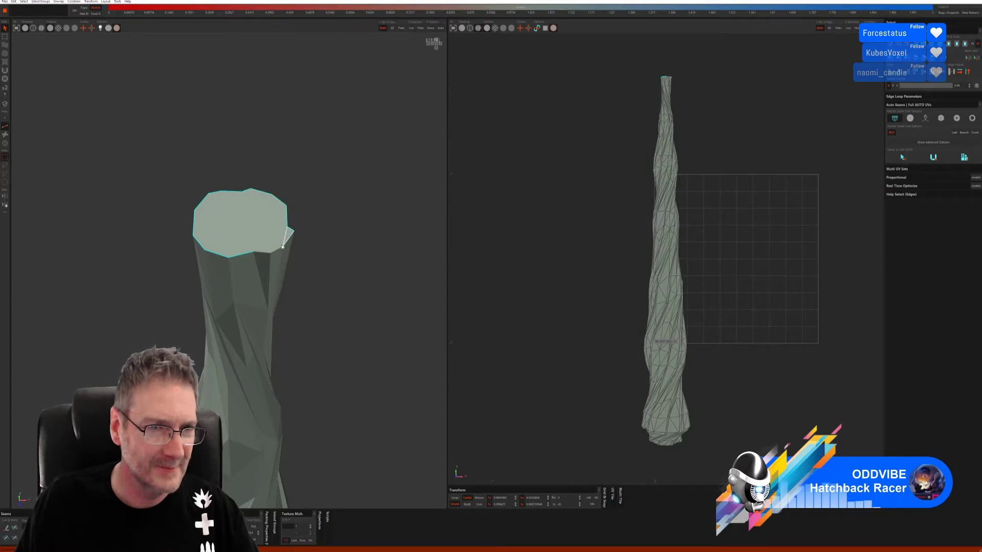
{"action": "left_click", "coordinate": [259, 252], "text": "shift"}
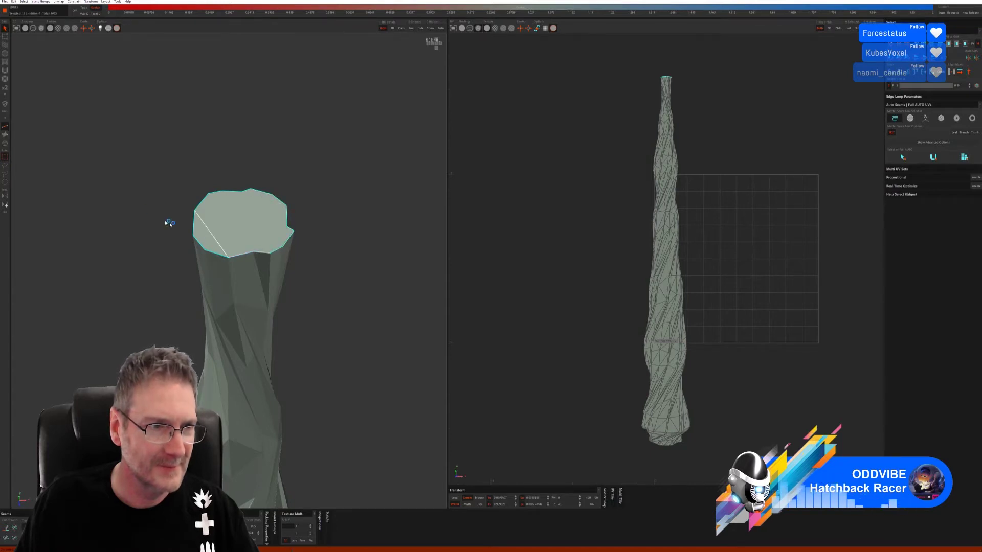
{"action": "left_click", "coordinate": [6, 529]}
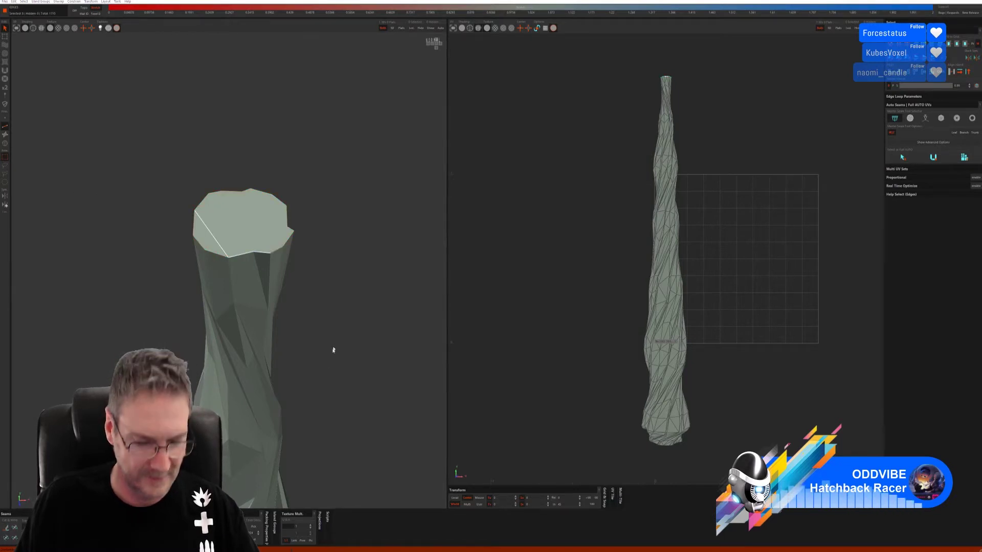
Select all the border edges around the shaft's wide bottom cap and cut the UVs along them.
{"action": "key", "text": "super"}
{"action": "key", "text": "super"}
{"action": "left_click_drag", "start_coordinate": [331, 346], "coordinate": [281, 282], "text": "alt"}
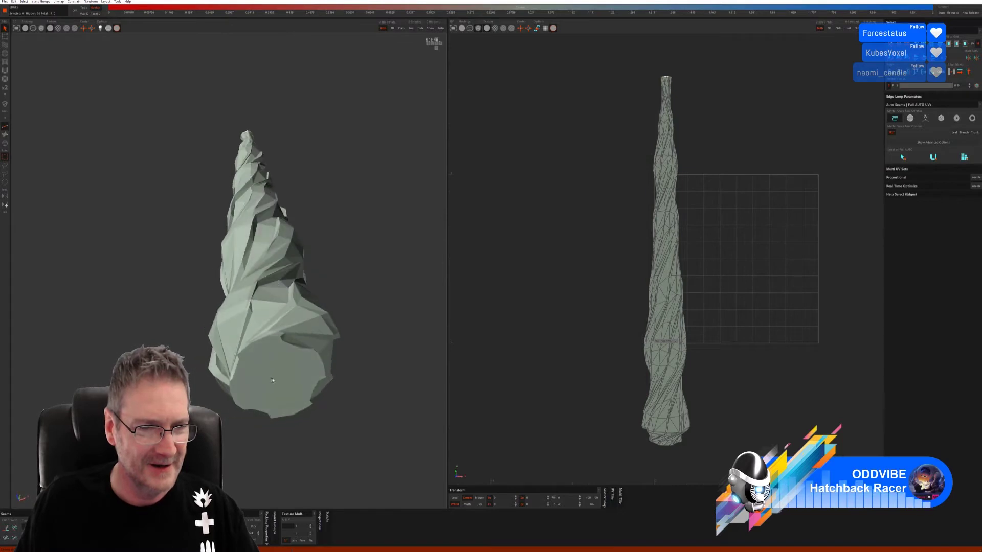
{"action": "scroll", "coordinate": [265, 357], "scroll_direction": "up", "scroll_amount": 5}
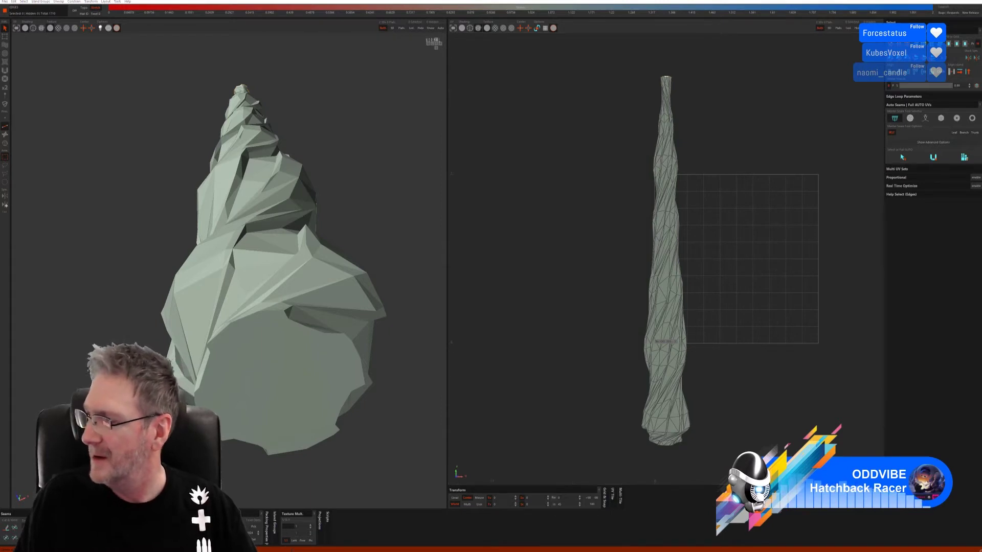
{"action": "left_click", "coordinate": [215, 337]}
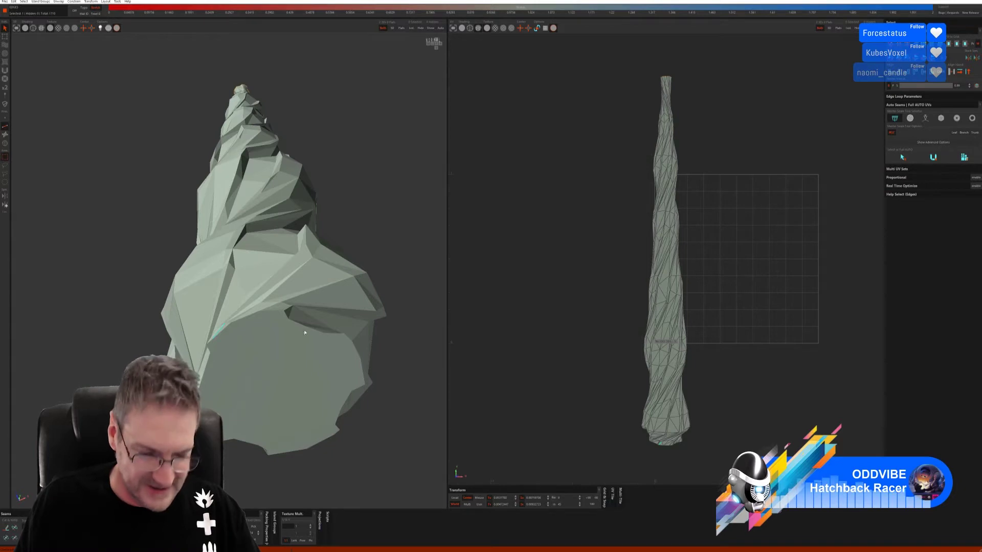
{"action": "left_click_drag", "start_coordinate": [307, 332], "coordinate": [326, 351], "text": "alt"}
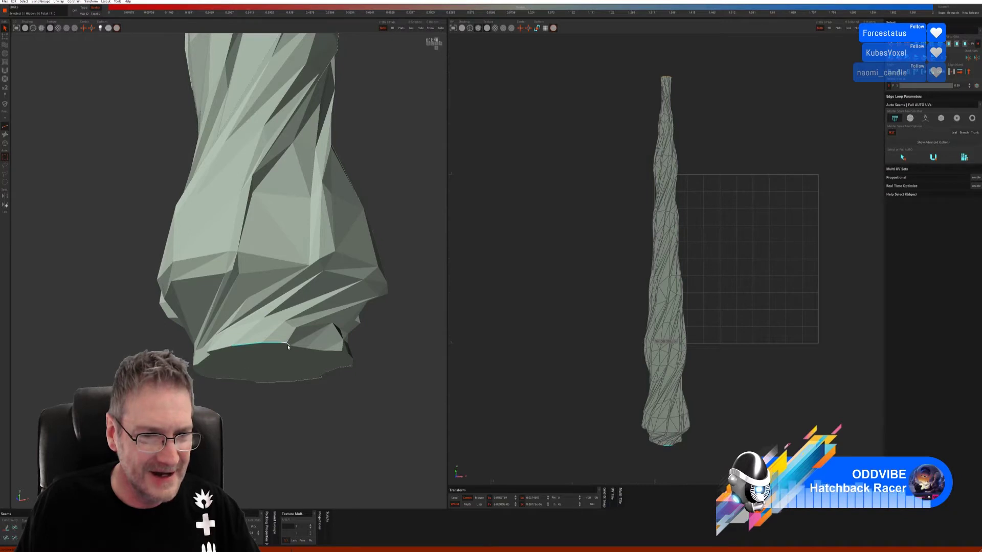
{"action": "left_click", "coordinate": [306, 350]}
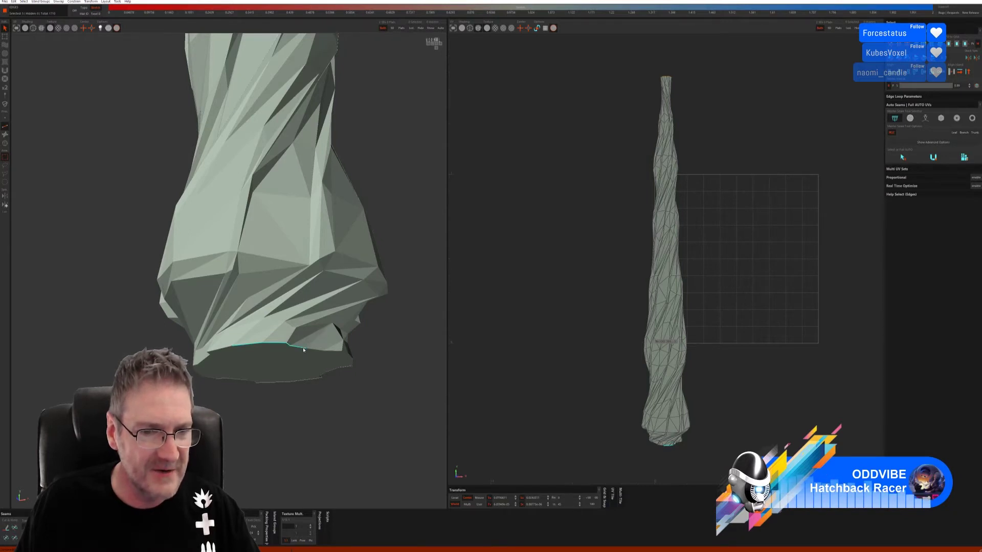
{"action": "left_click", "coordinate": [306, 348]}
{"action": "left_click", "coordinate": [327, 358]}
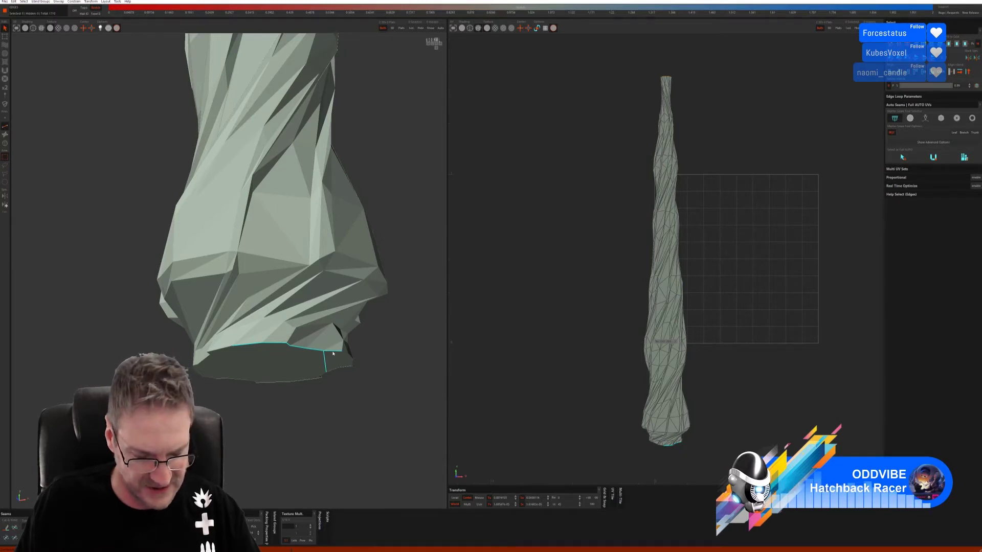
{"action": "left_click", "coordinate": [335, 352]}
{"action": "scroll", "coordinate": [342, 358], "scroll_direction": "up", "scroll_amount": 2}
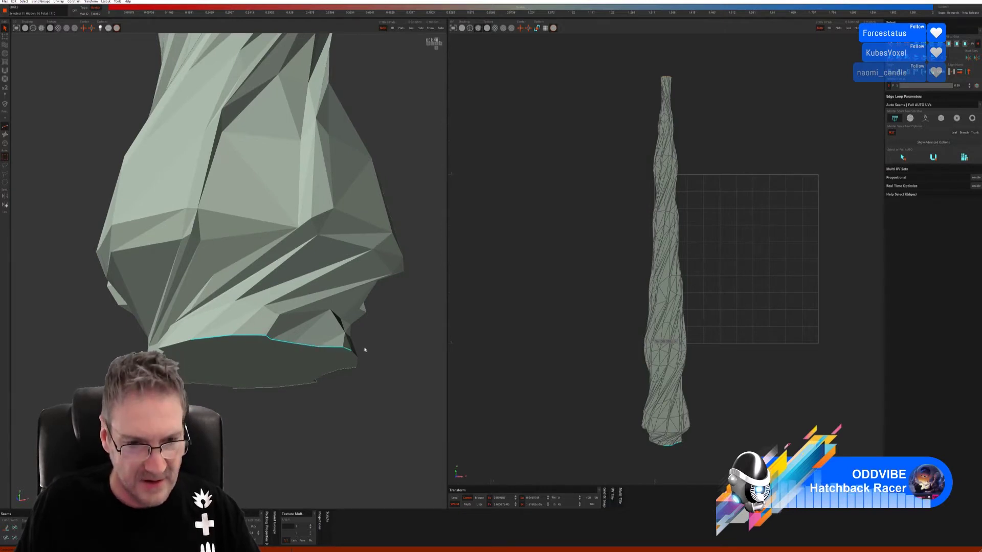
{"action": "left_click_drag", "start_coordinate": [357, 344], "coordinate": [273, 336], "text": "alt"}
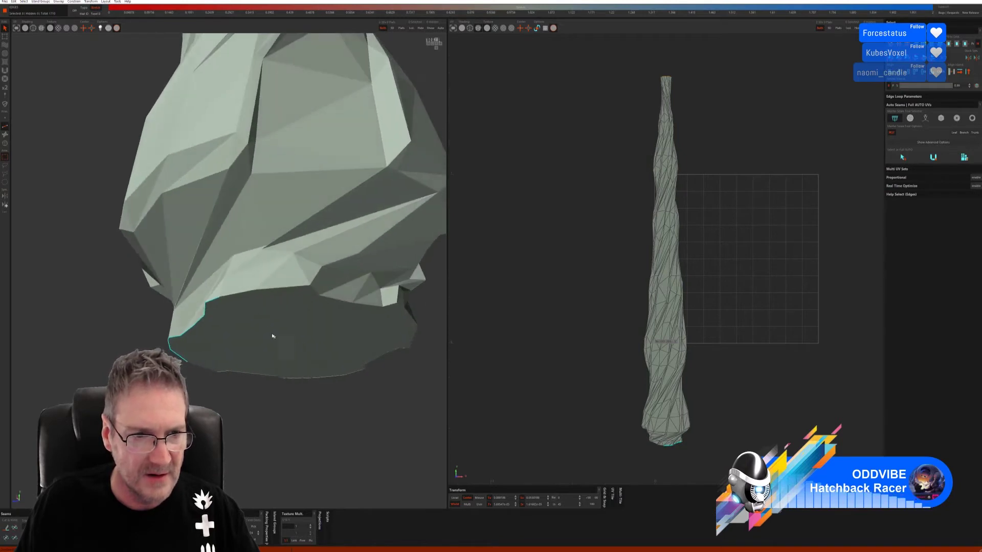
{"action": "left_click", "coordinate": [284, 291]}
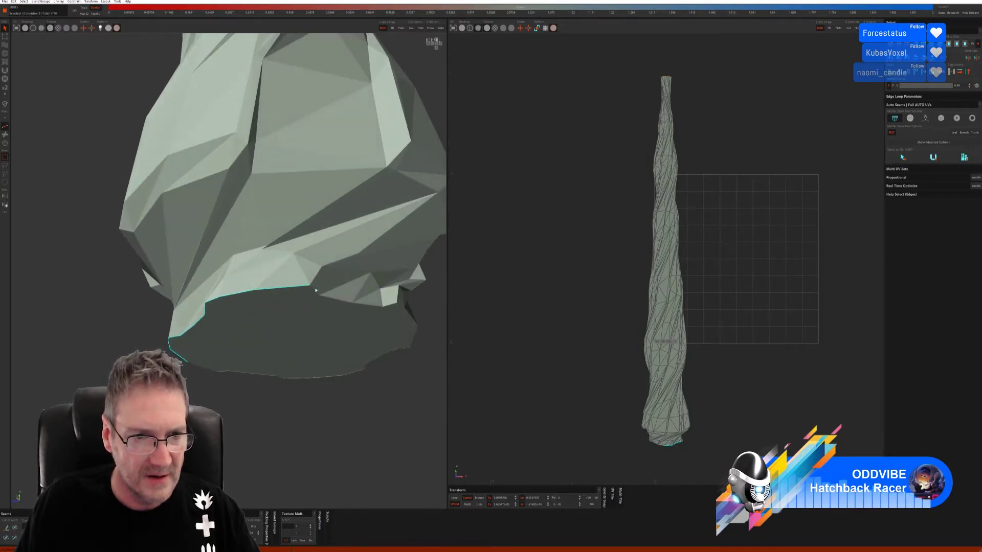
{"action": "left_click", "coordinate": [361, 303]}
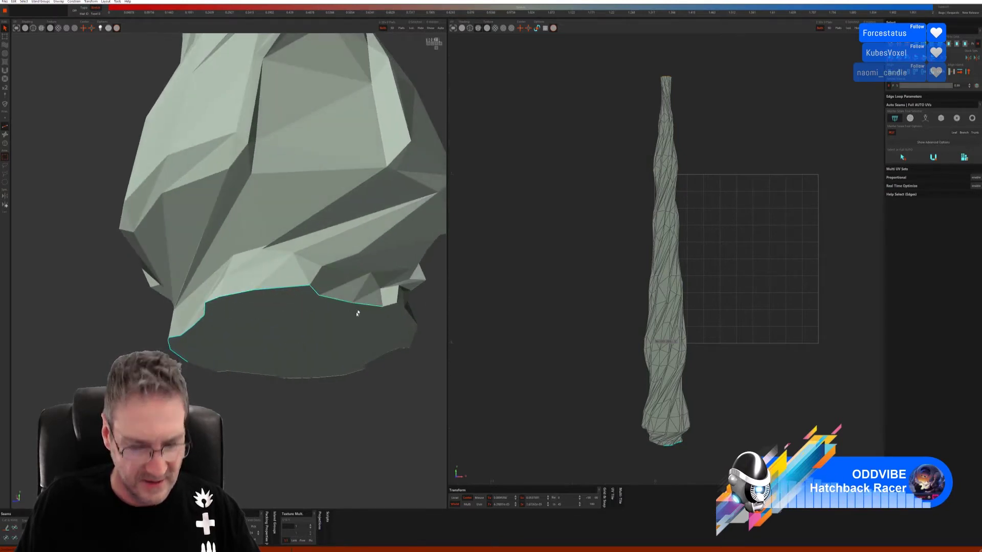
{"action": "left_click_drag", "start_coordinate": [377, 388], "coordinate": [329, 374], "text": "alt"}
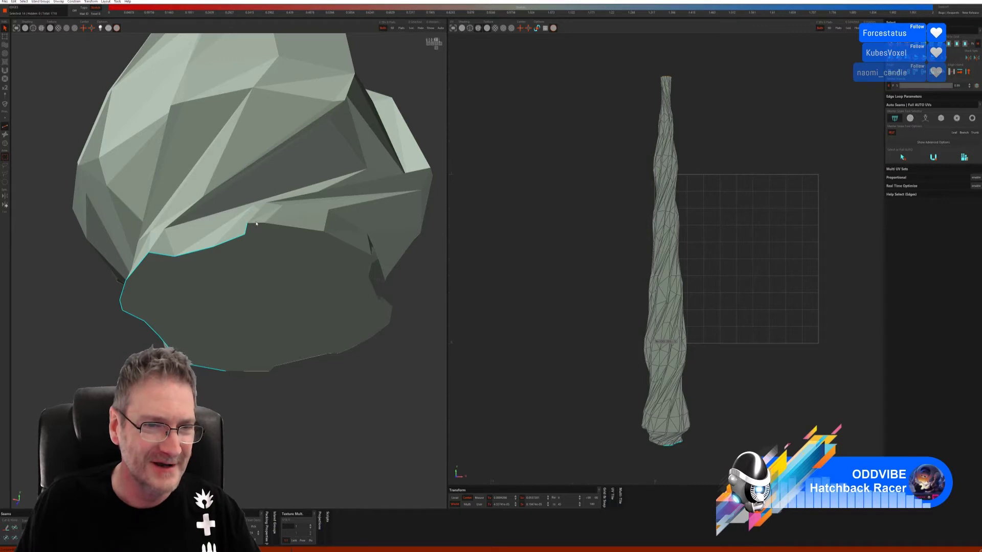
{"action": "left_click", "coordinate": [310, 234], "text": "shift"}
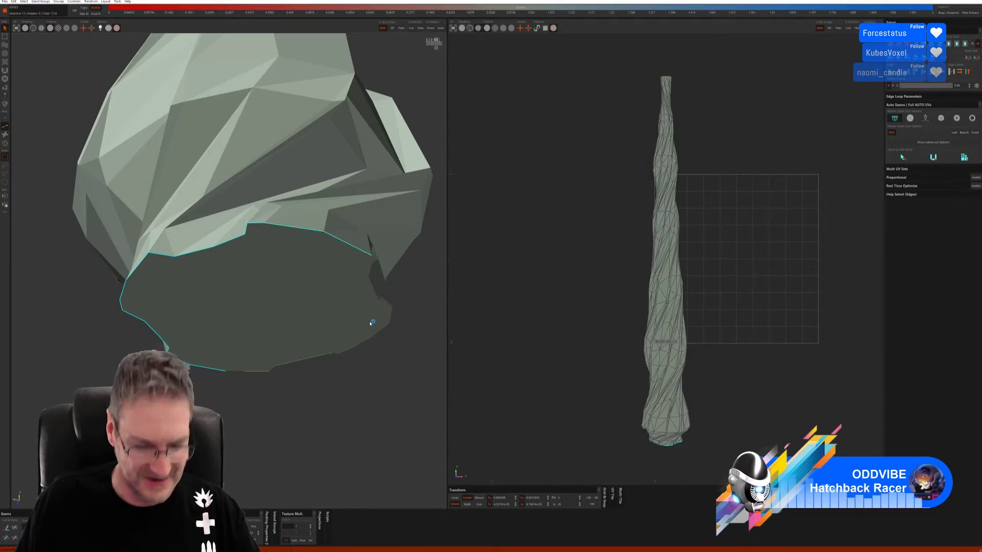
{"action": "middle_click_drag", "start_coordinate": [382, 413], "coordinate": [287, 368]}
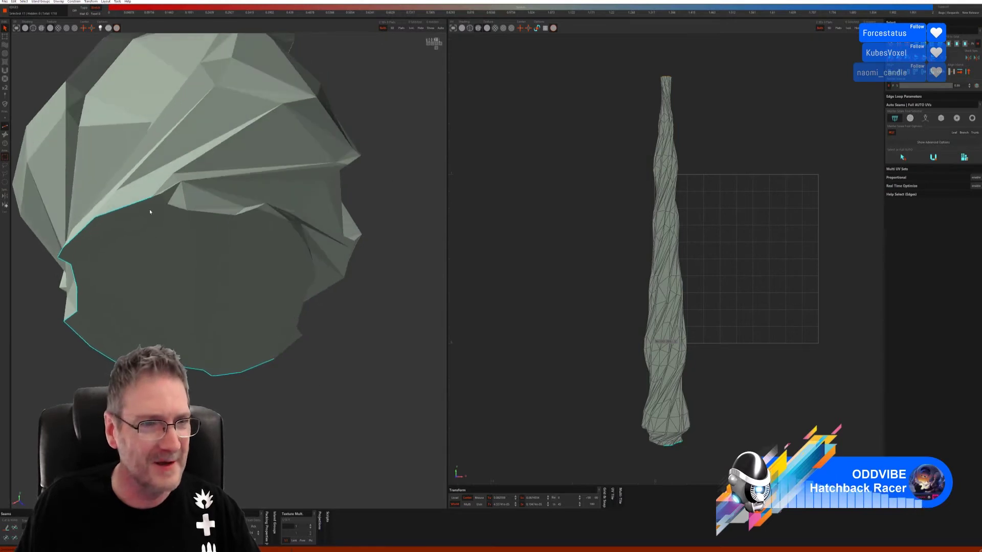
{"action": "middle_click_drag", "start_coordinate": [278, 314], "coordinate": [325, 376]}
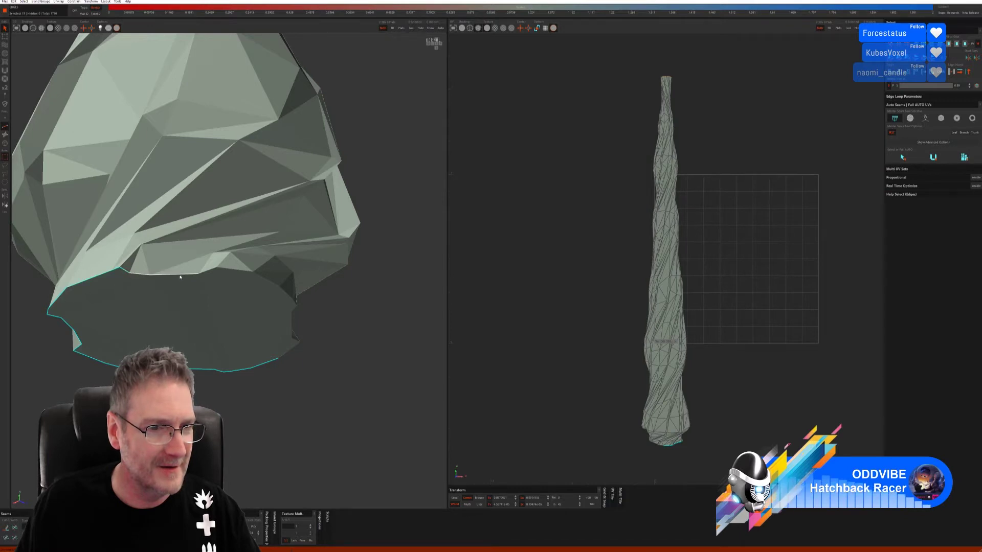
{"action": "left_click", "coordinate": [198, 277], "text": "shift"}
{"action": "left_click", "coordinate": [259, 274], "text": "shift"}
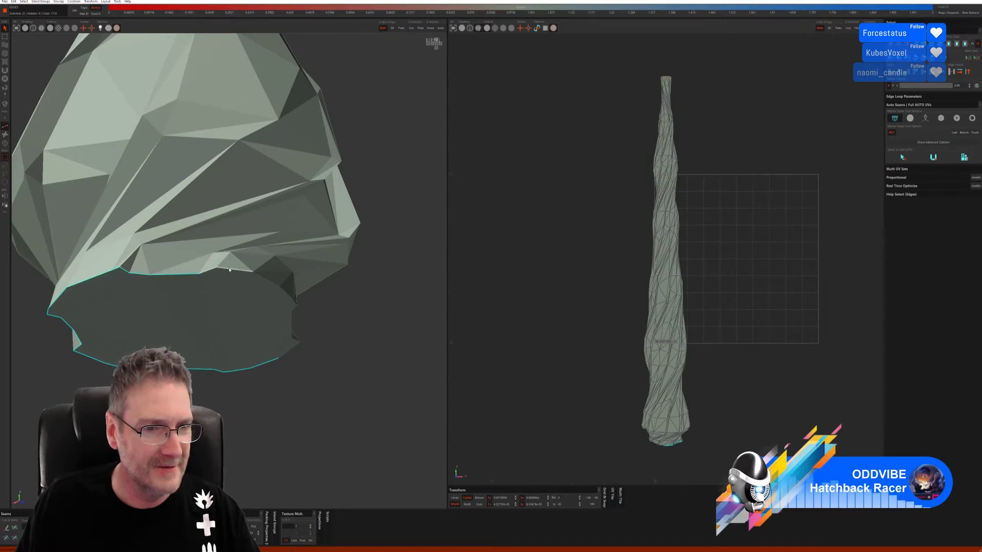
{"action": "left_click", "coordinate": [266, 279], "text": "shift"}
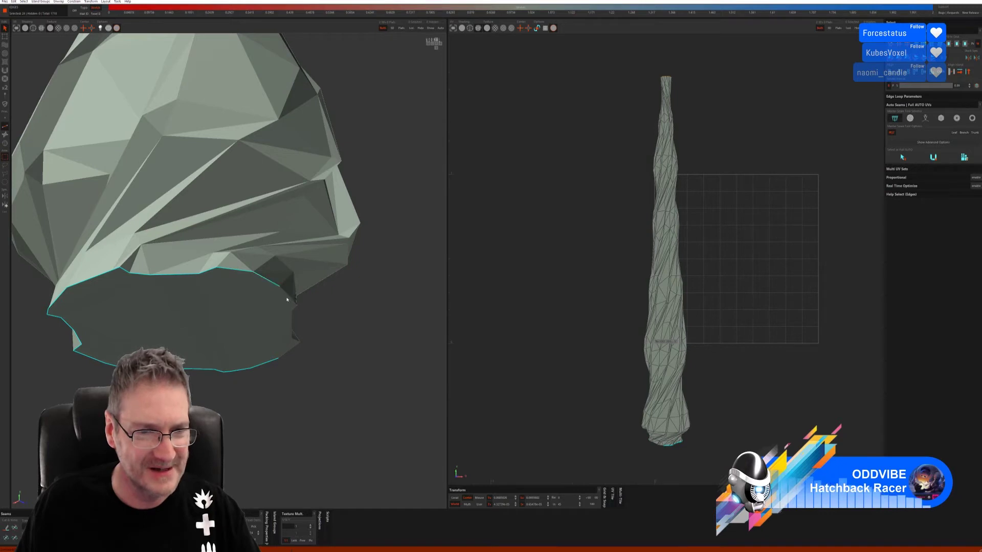
{"action": "left_click", "coordinate": [287, 296], "text": "shift"}
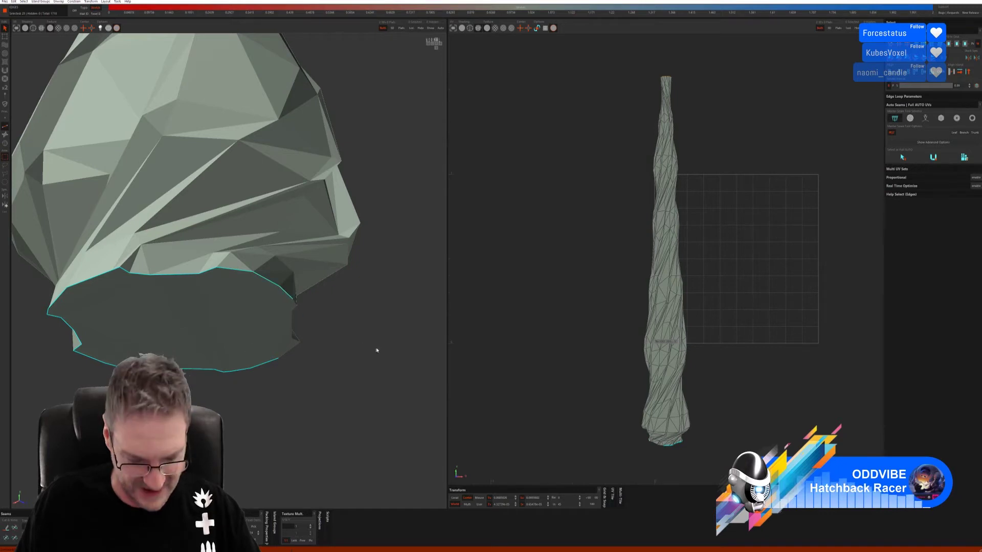
{"action": "left_click_drag", "start_coordinate": [375, 349], "coordinate": [329, 345], "text": "alt"}
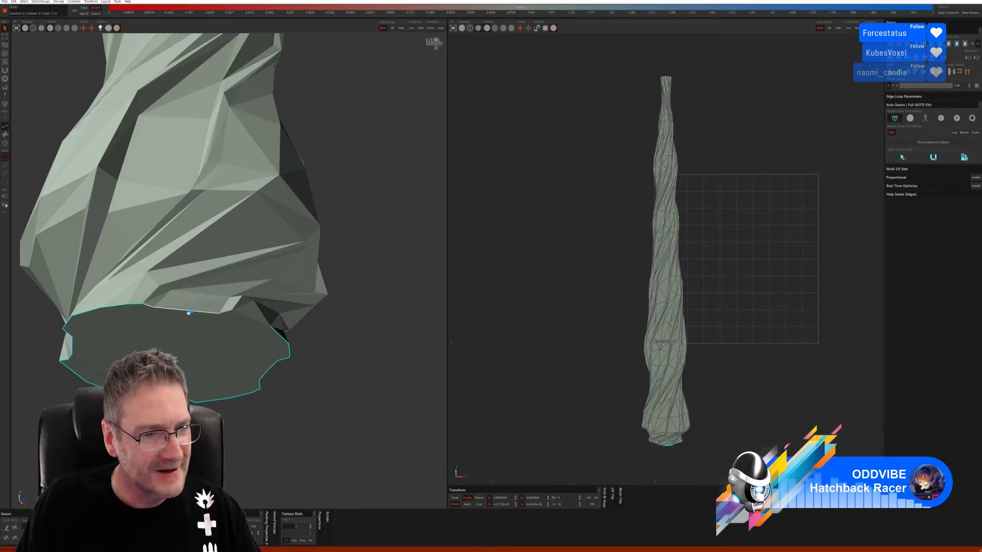
{"action": "left_click", "coordinate": [230, 314], "text": "shift"}
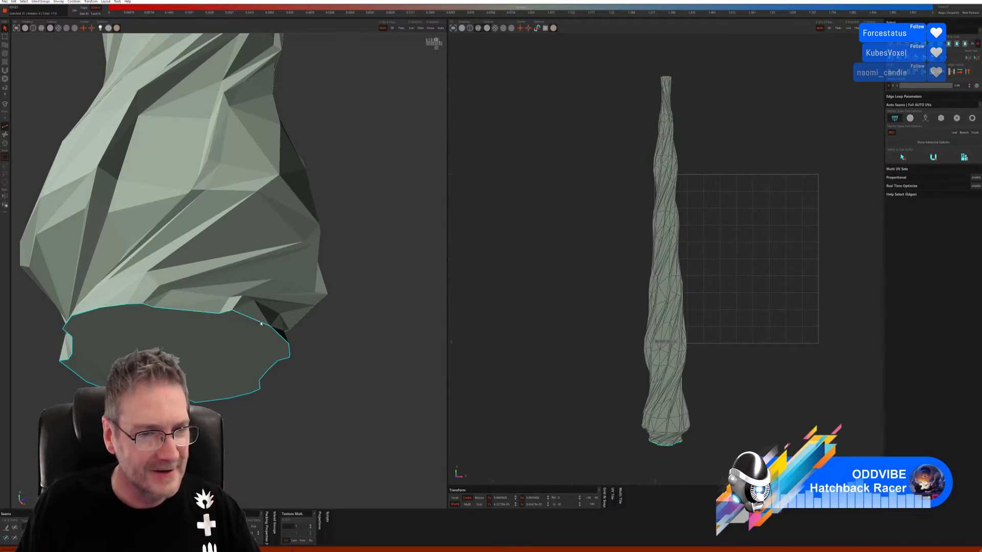
{"action": "middle_click_drag", "start_coordinate": [261, 324], "coordinate": [317, 440]}
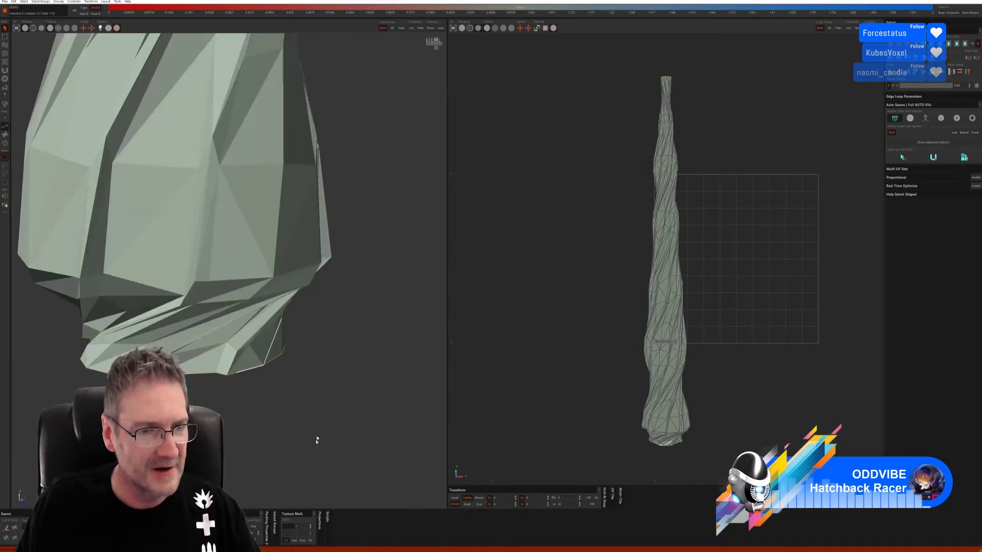
Cut a UV seam along one edge path spiralling down the twist from the narrow top cap to the wide bottom cap, and unfold the shaft.
{"action": "key", "text": "f"}
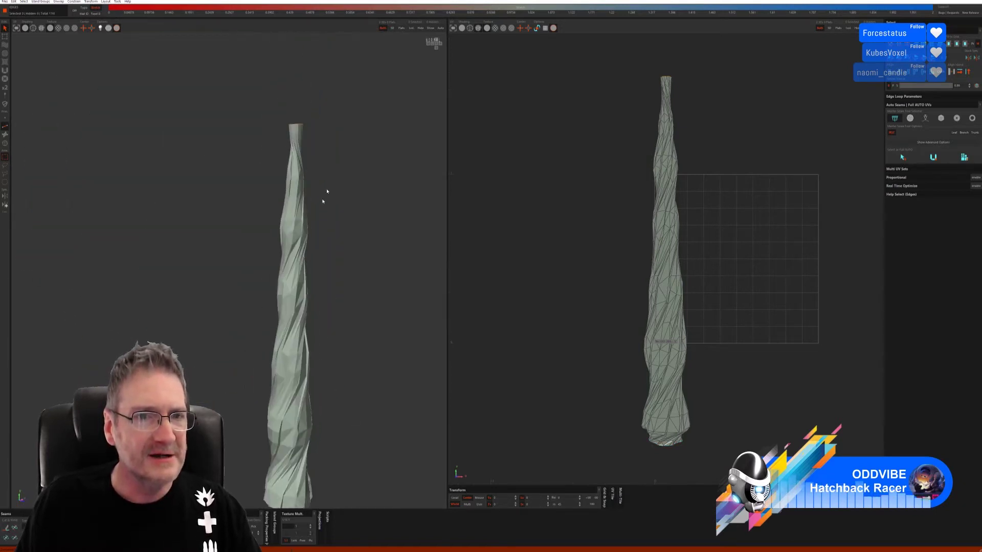
{"action": "middle_click_drag", "start_coordinate": [327, 191], "coordinate": [298, 125]}
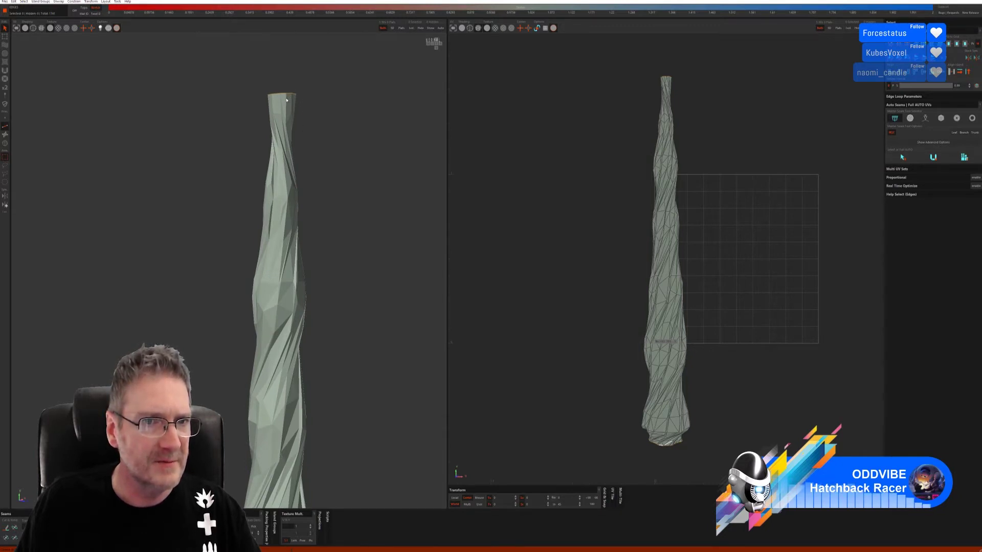
{"action": "scroll", "coordinate": [219, 258], "scroll_direction": "down", "scroll_amount": 3}
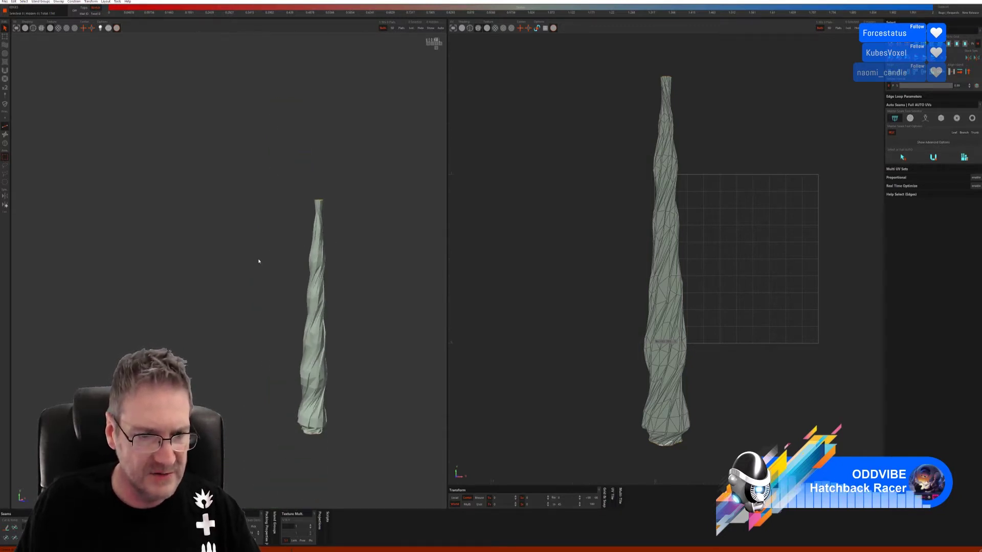
{"action": "middle_click_drag", "start_coordinate": [259, 261], "coordinate": [168, 238]}
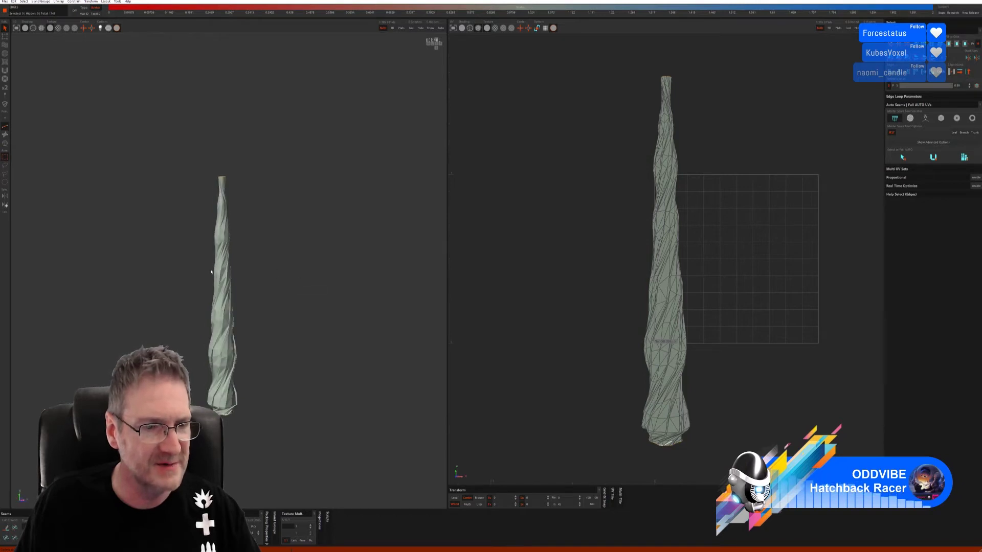
{"action": "scroll", "coordinate": [219, 220], "scroll_direction": "up", "scroll_amount": 5}
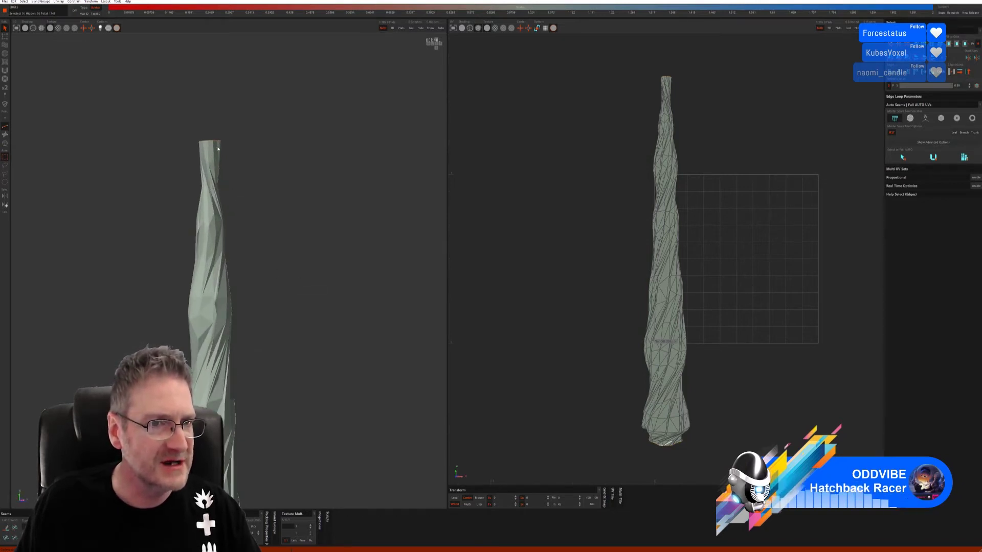
{"action": "left_click", "coordinate": [214, 148]}
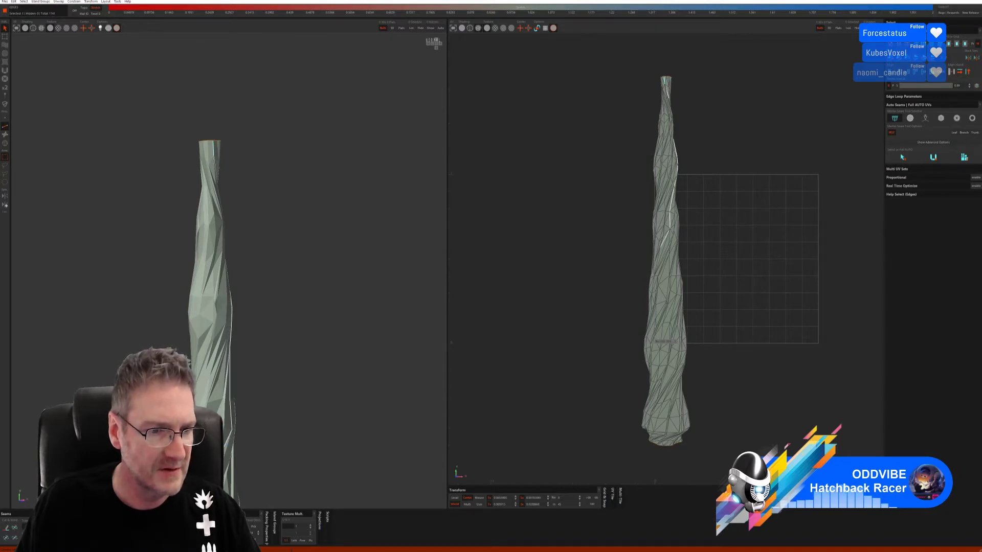
{"action": "left_click", "coordinate": [231, 311]}
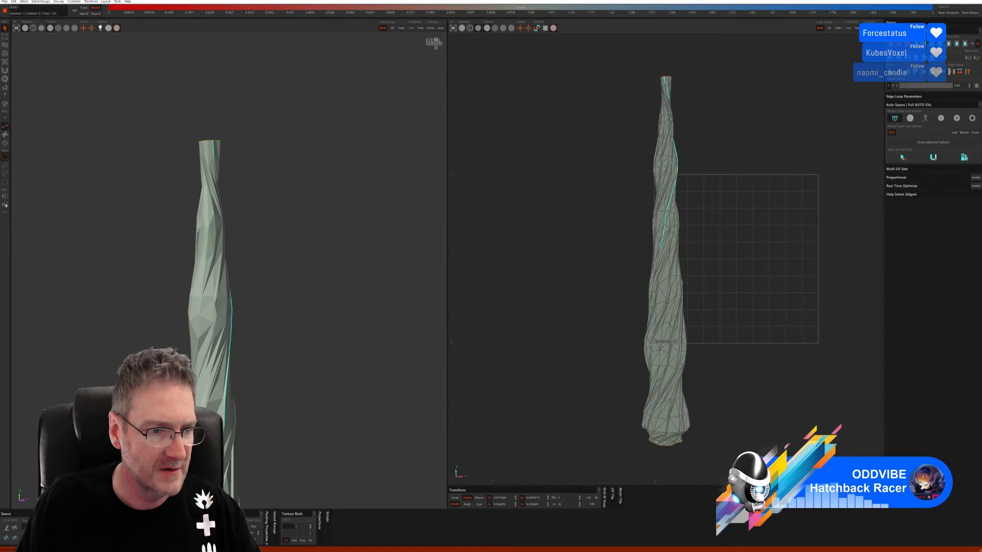
{"action": "scroll", "coordinate": [268, 439], "scroll_direction": "up", "scroll_amount": 3}
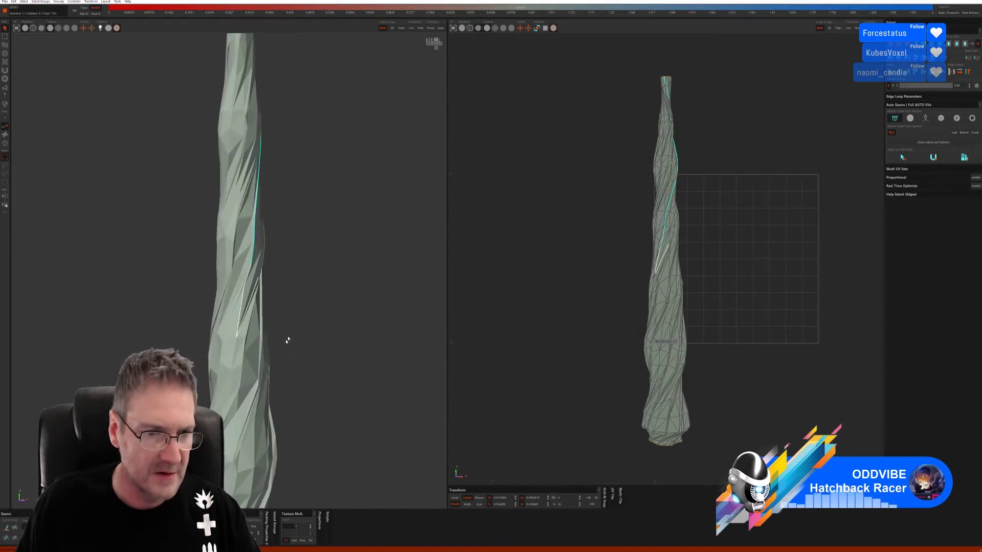
{"action": "middle_click_drag", "start_coordinate": [285, 339], "coordinate": [303, 274]}
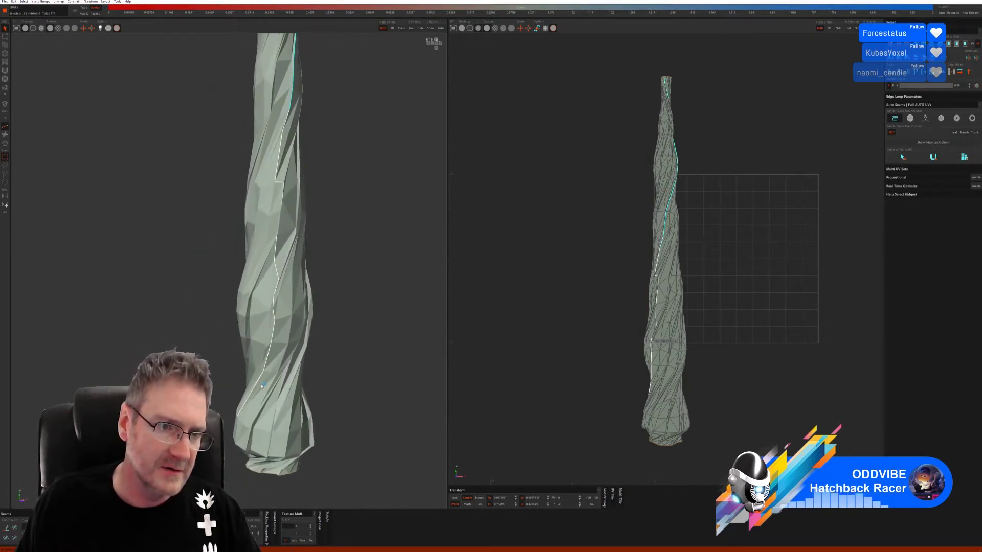
{"action": "left_click", "coordinate": [266, 471]}
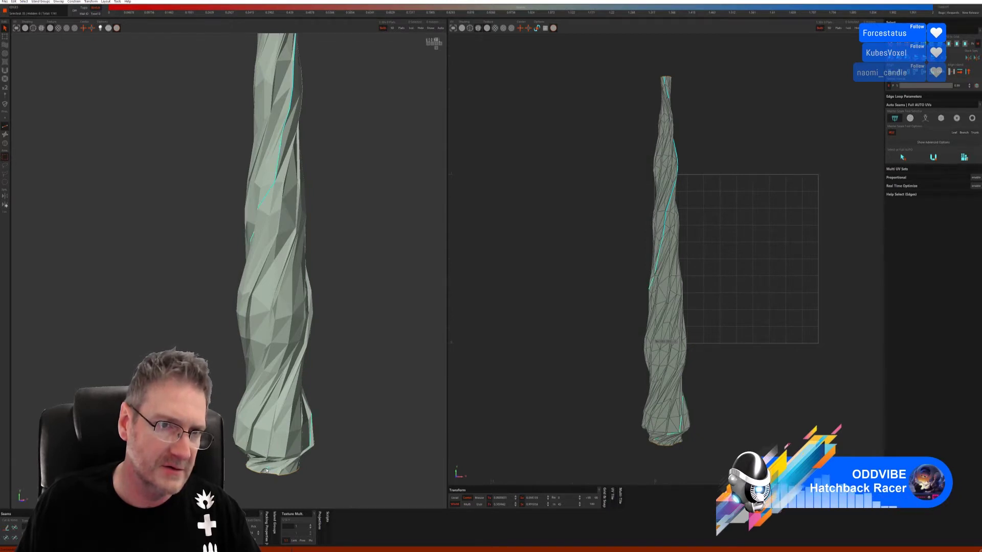
{"action": "scroll", "coordinate": [278, 484], "scroll_direction": "up", "scroll_amount": 5}
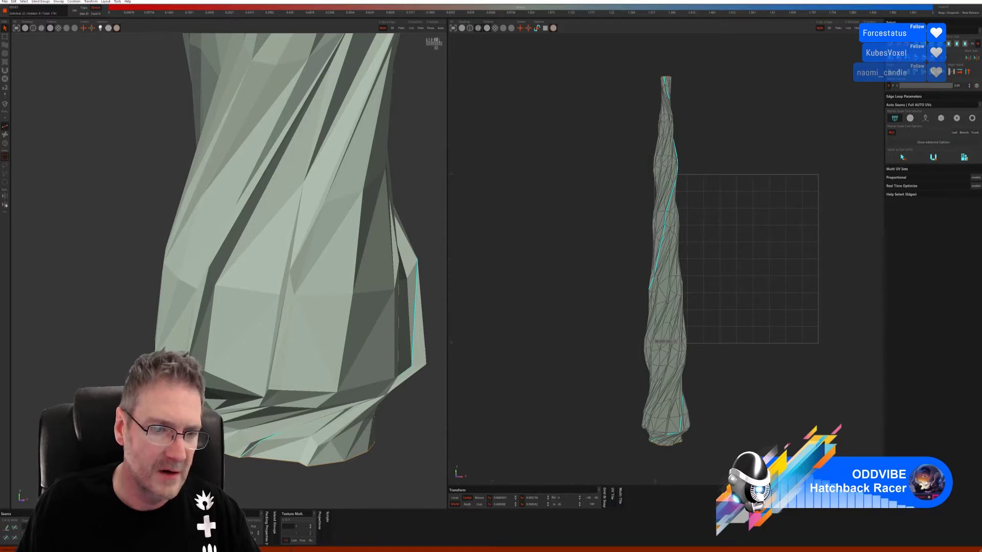
{"action": "middle_click_drag", "start_coordinate": [230, 256], "coordinate": [409, 143]}
{"action": "key", "text": "f"}
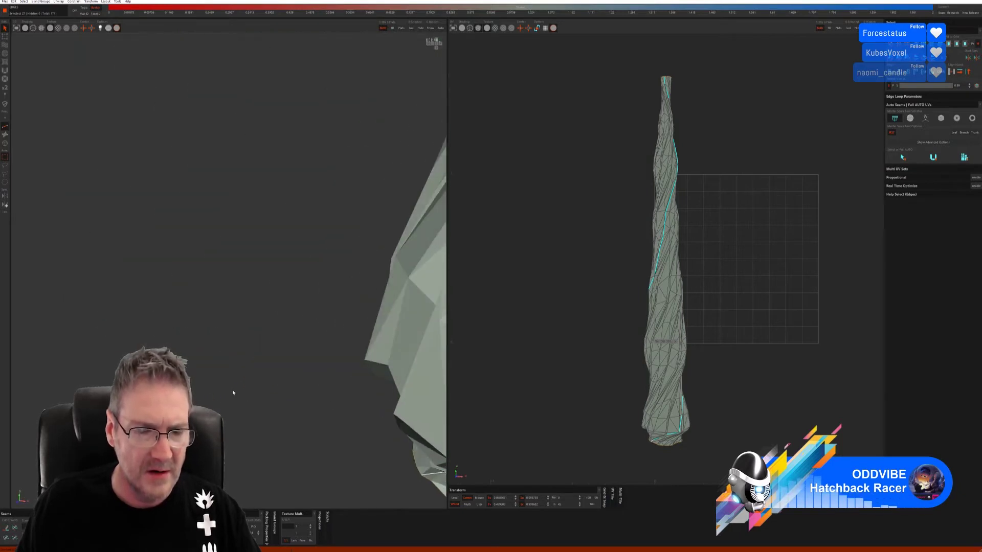
{"action": "left_click_drag", "start_coordinate": [199, 357], "coordinate": [174, 312], "text": "alt"}
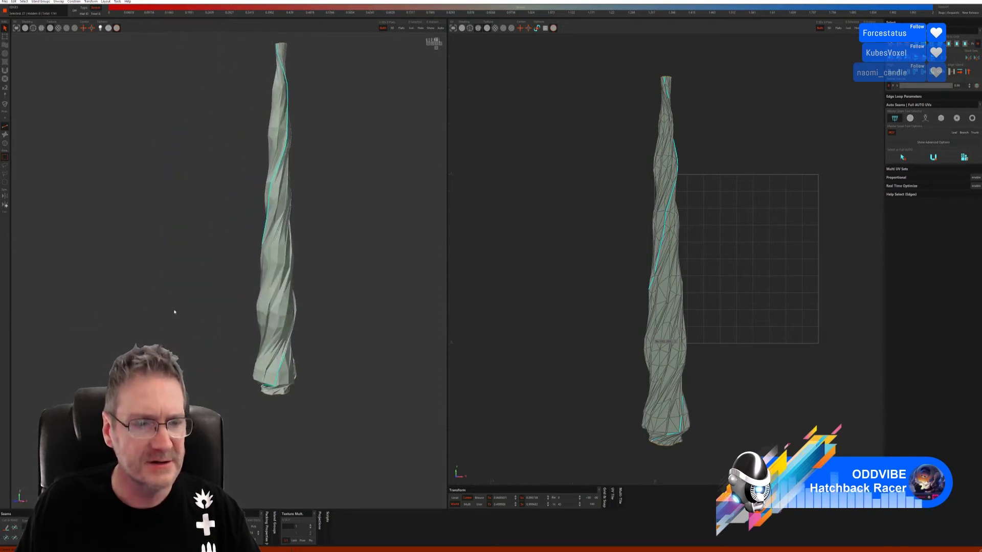
{"action": "left_click", "coordinate": [6, 528]}
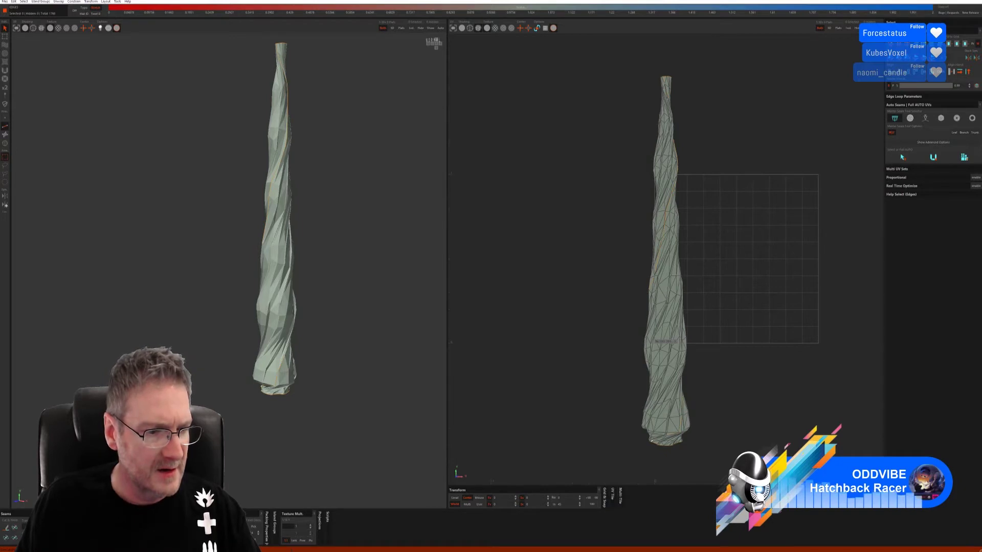
{"action": "key", "text": "u"}
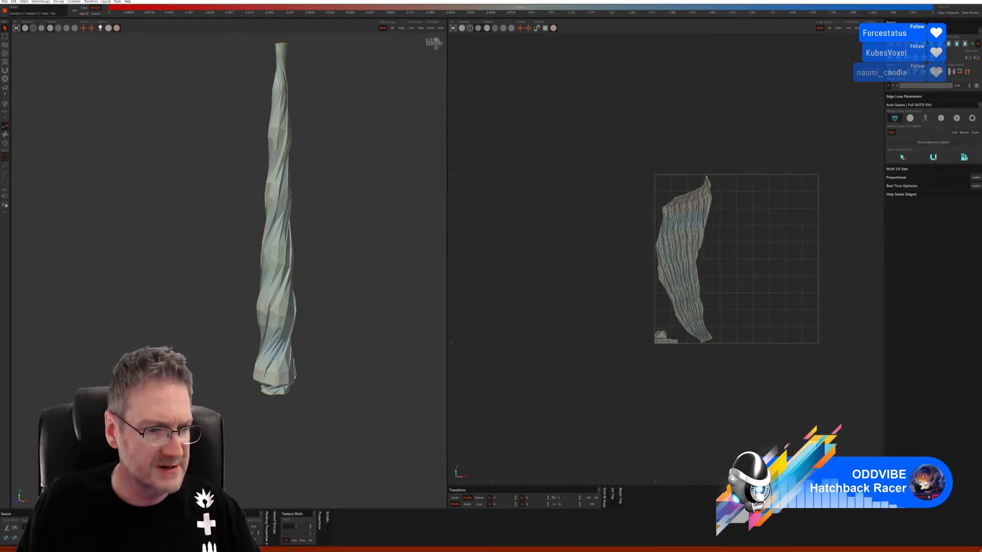
Preview the unfolded twisted shaft with the checker texture and save its UVs back to the bridge file.
{"action": "left_click", "coordinate": [58, 29]}
{"action": "middle_click_drag", "start_coordinate": [292, 256], "coordinate": [207, 256]}
{"action": "left_click", "coordinate": [4, 2]}
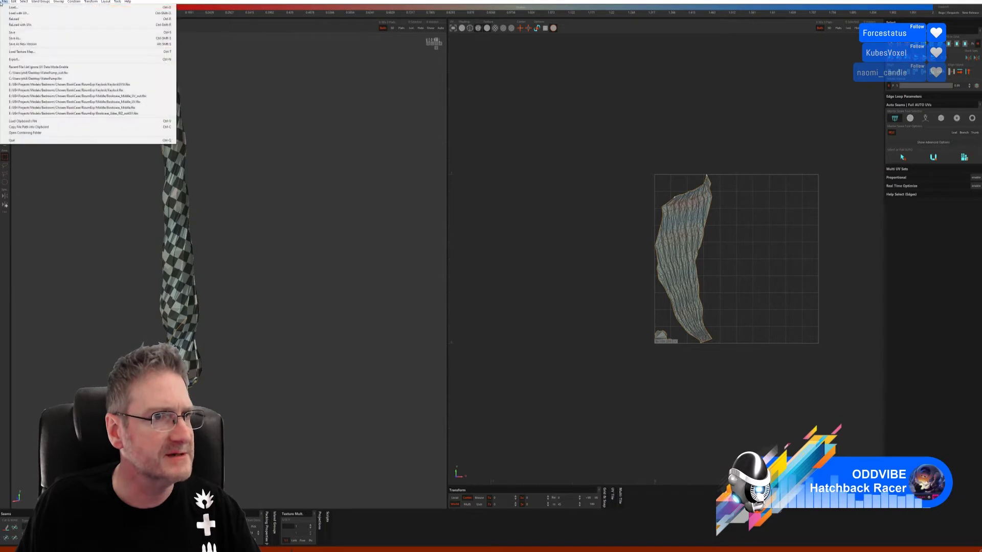
{"action": "left_click", "coordinate": [20, 28]}
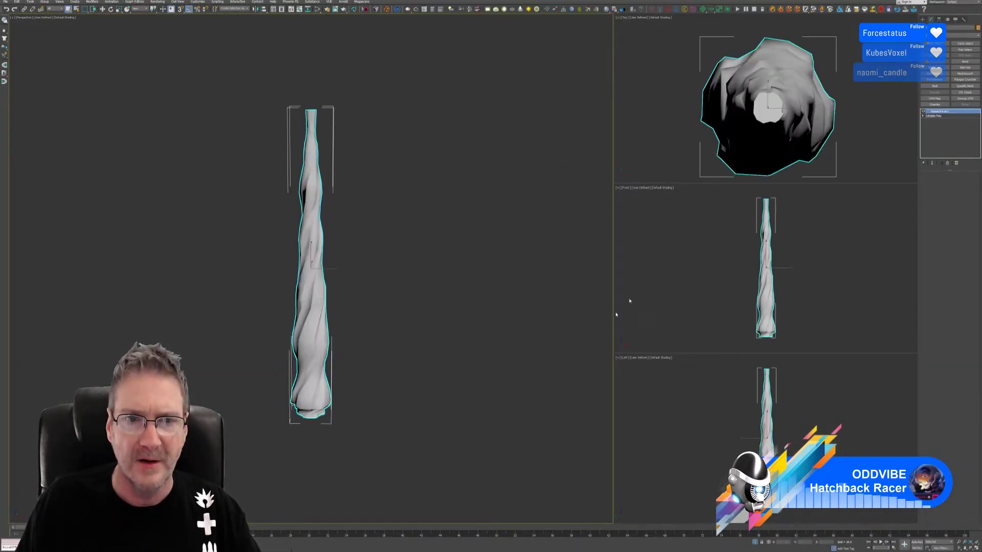
In 3ds Max, add an Unwrap UVW modifier to the twisted shaft and check its imported UV layout in the UV editor.
{"action": "left_click", "coordinate": [964, 98]}
{"action": "left_click", "coordinate": [948, 286]}
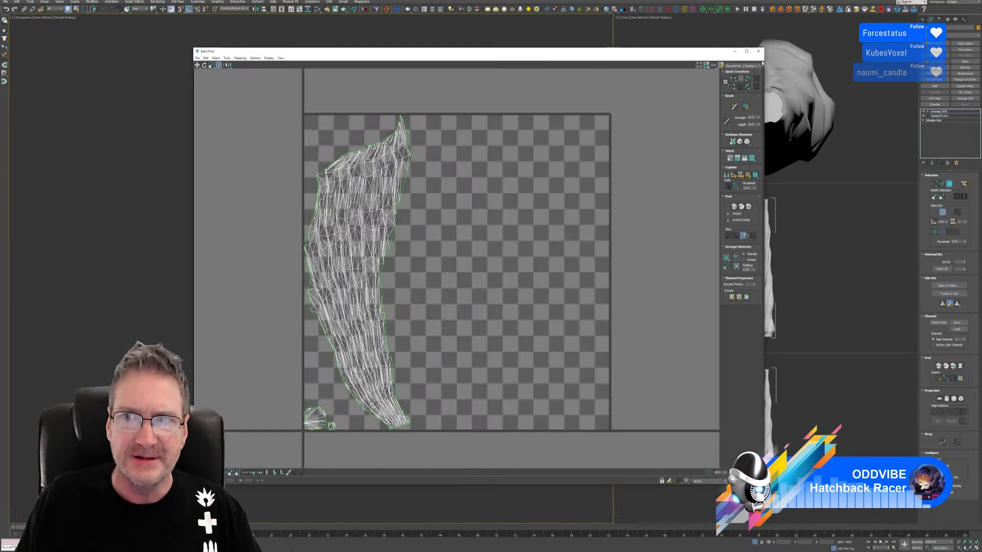
{"action": "left_click", "coordinate": [758, 51]}
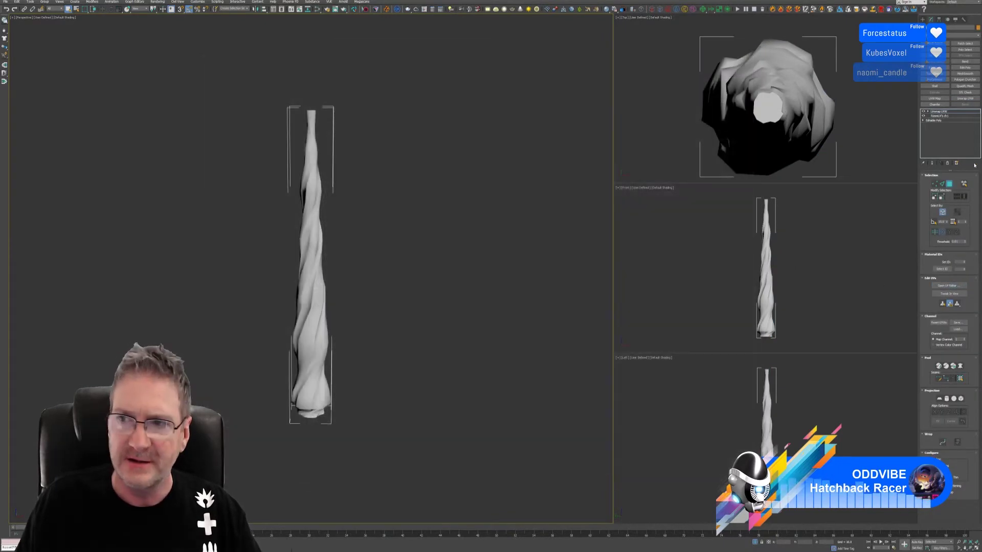
Copy the shaft's Unwrap UVW modifier and end isolation so the whole bed is shown.
{"action": "left_click", "coordinate": [938, 112]}
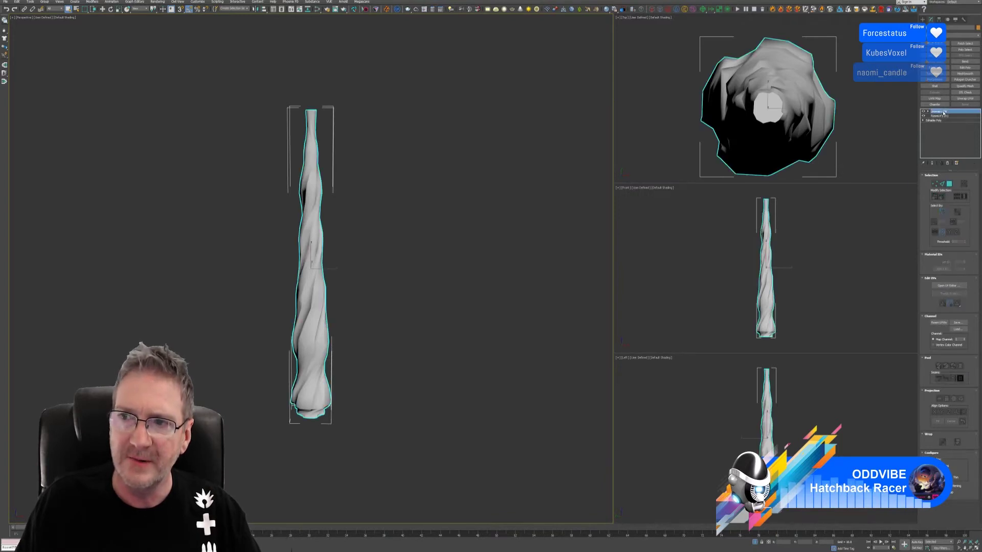
{"action": "right_click", "coordinate": [937, 112]}
{"action": "left_click", "coordinate": [945, 135]}
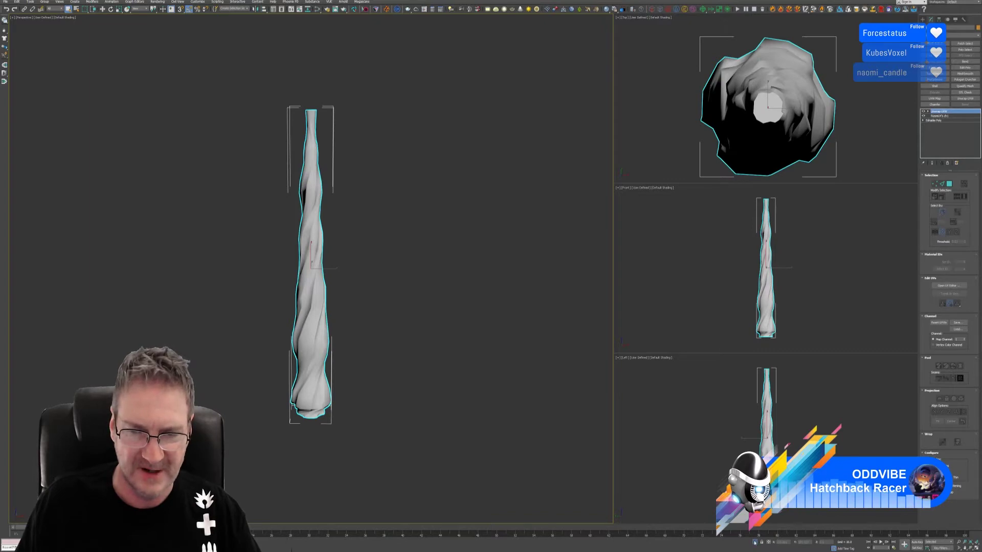
{"action": "left_click", "coordinate": [755, 542]}
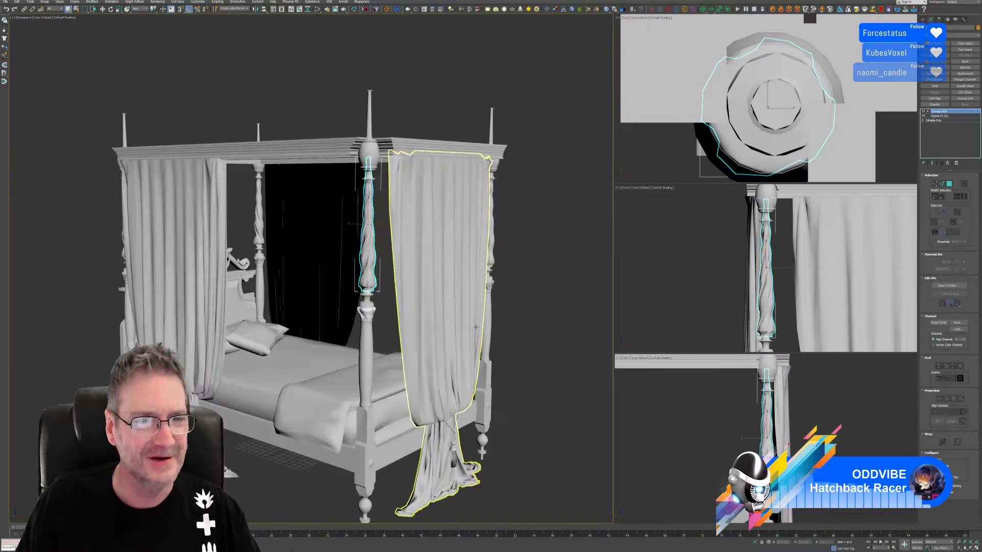
Convert the twisted shaft of the other foot post to Editable Poly and paste the copied Unwrap UVW modifier onto it.
{"action": "mouse_move", "coordinate": [338, 433]}
{"action": "middle_mouse_down", "text": "alt"}
{"action": "mouse_move", "coordinate": [418, 442]}
{"action": "mouse_move", "coordinate": [357, 435]}
{"action": "middle_mouse_up", "text": "alt"}
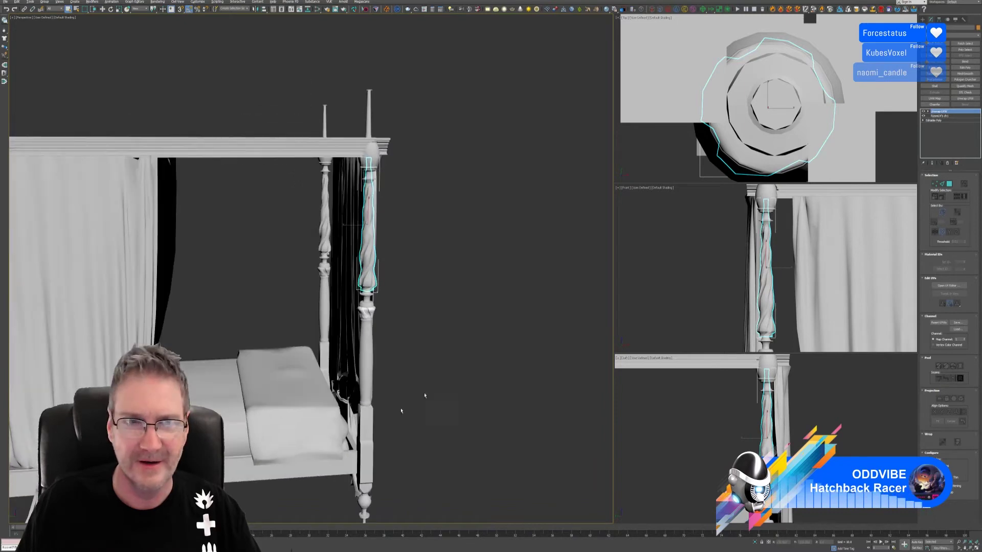
{"action": "middle_click_drag", "start_coordinate": [424, 395], "coordinate": [395, 375], "text": "alt"}
{"action": "middle_click_drag", "start_coordinate": [443, 353], "coordinate": [358, 307], "text": "alt"}
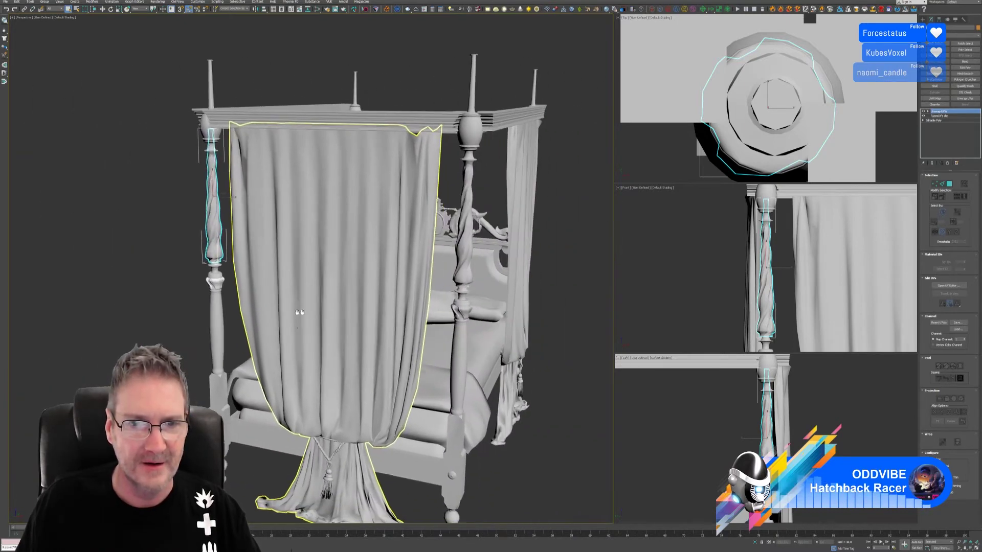
{"action": "left_click", "coordinate": [463, 246]}
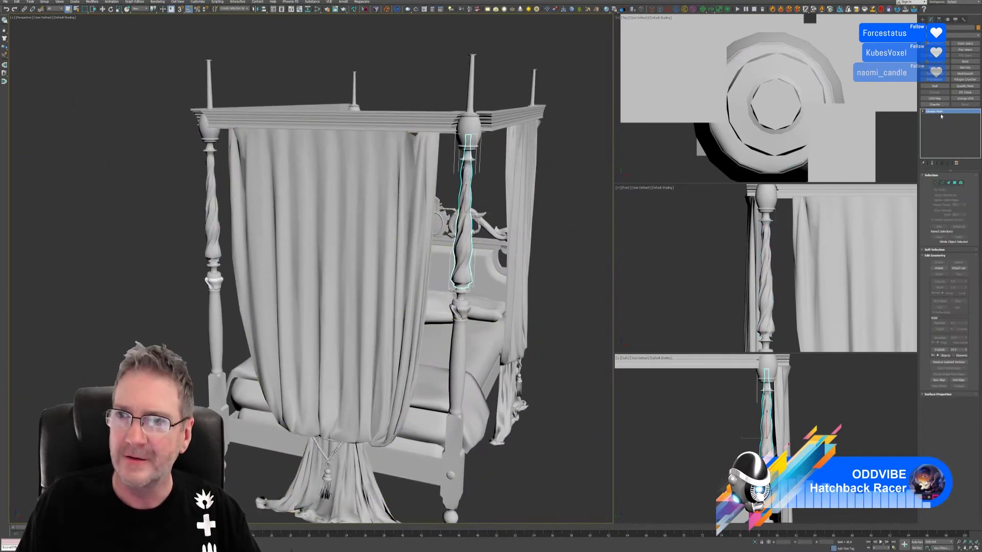
{"action": "right_click", "coordinate": [941, 116]}
{"action": "left_click", "coordinate": [961, 143]}
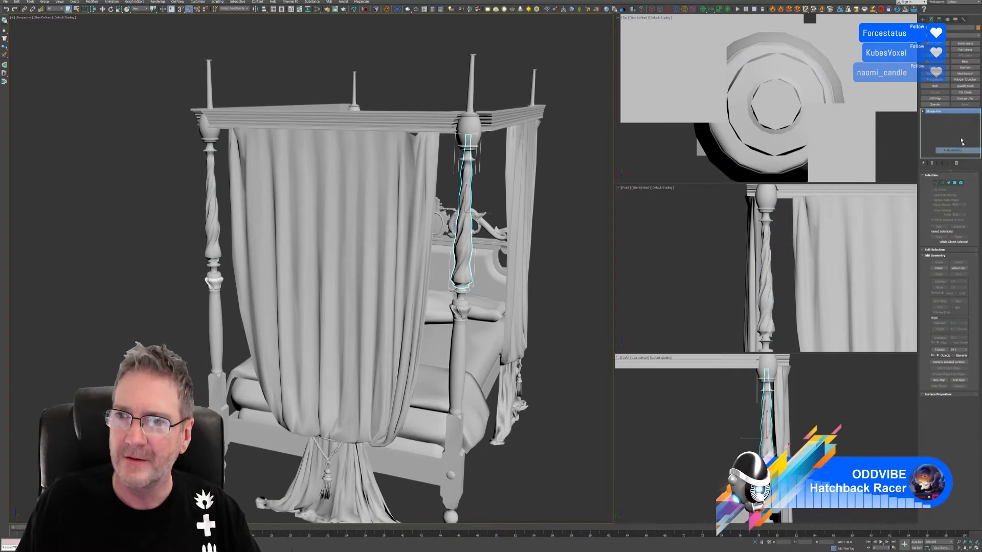
{"action": "left_click", "coordinate": [964, 98]}
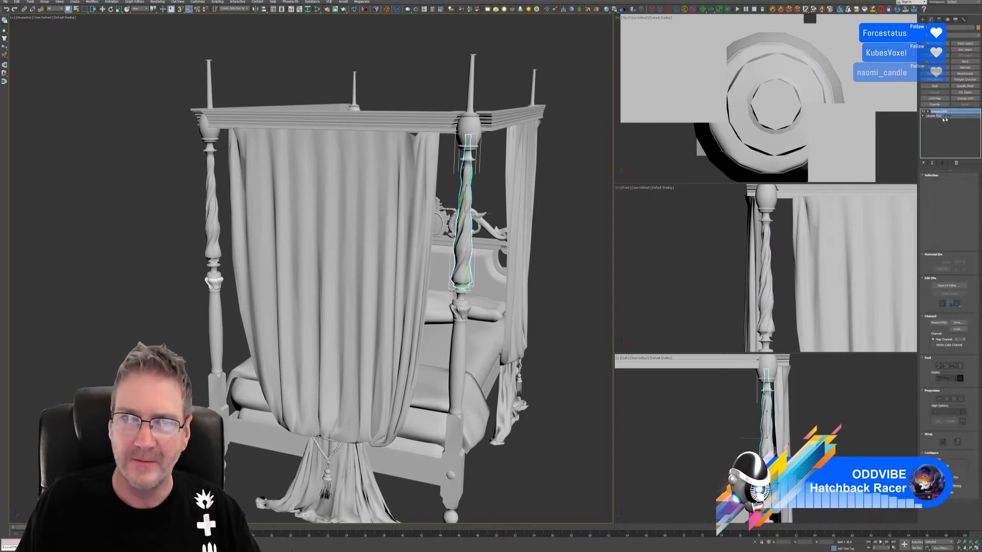
Convert the twisted shaft of the nearer headboard post to Editable Poly and paste the copied Unwrap UVW modifier onto it.
{"action": "middle_click_drag", "start_coordinate": [550, 272], "coordinate": [516, 275], "text": "alt"}
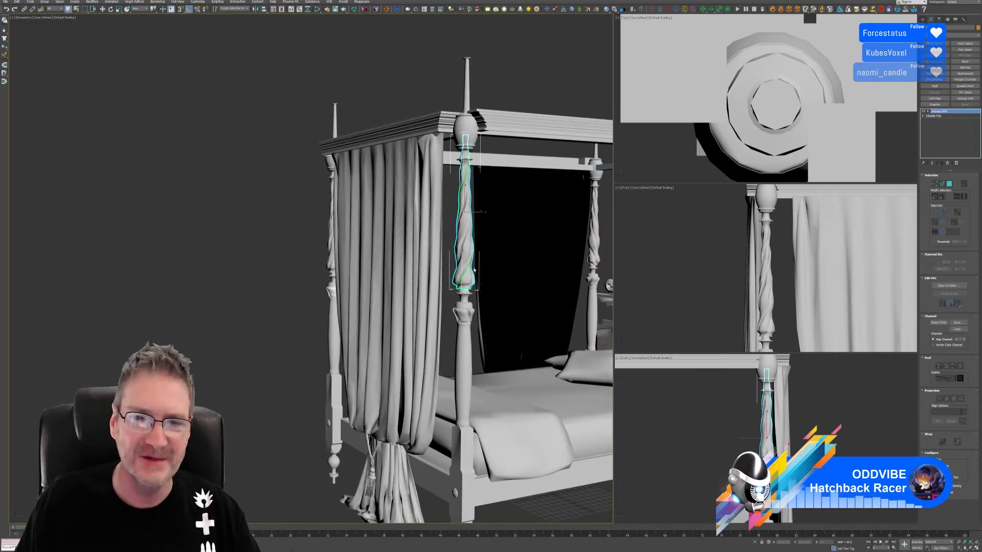
{"action": "scroll", "coordinate": [434, 102], "scroll_direction": "down", "scroll_amount": 4}
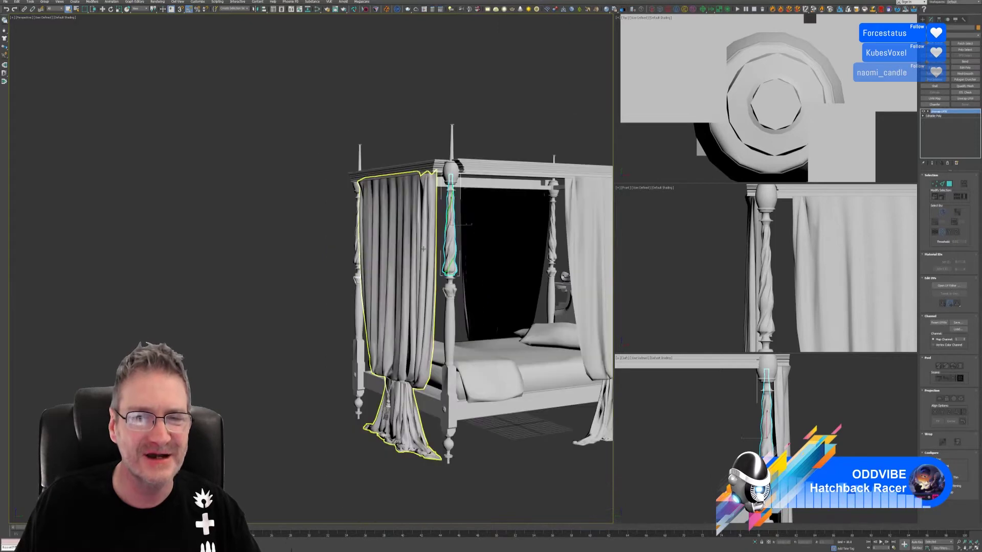
{"action": "middle_click_drag", "start_coordinate": [529, 102], "coordinate": [431, 125]}
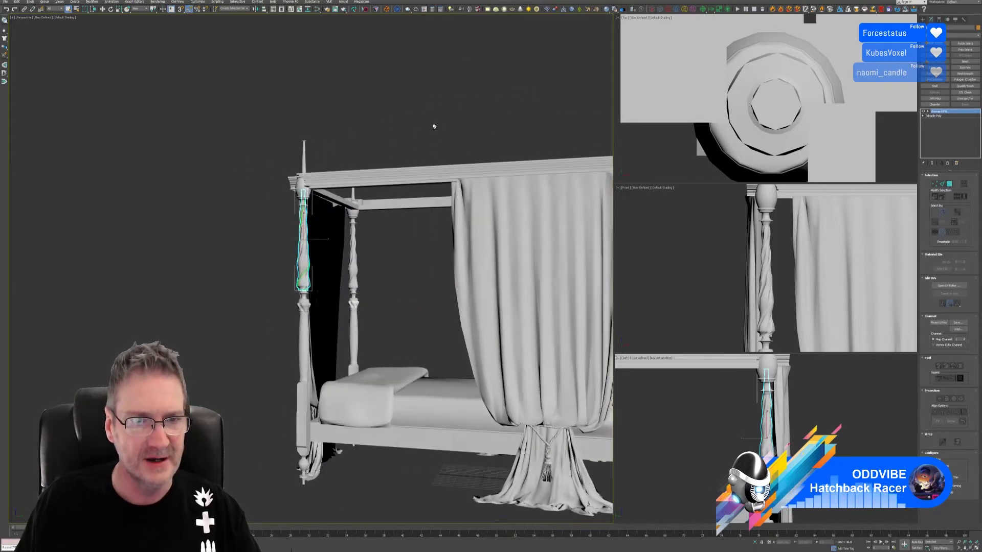
{"action": "middle_click_drag", "start_coordinate": [505, 114], "coordinate": [350, 108], "text": "alt"}
{"action": "middle_click_drag", "start_coordinate": [548, 234], "coordinate": [526, 269], "text": "alt"}
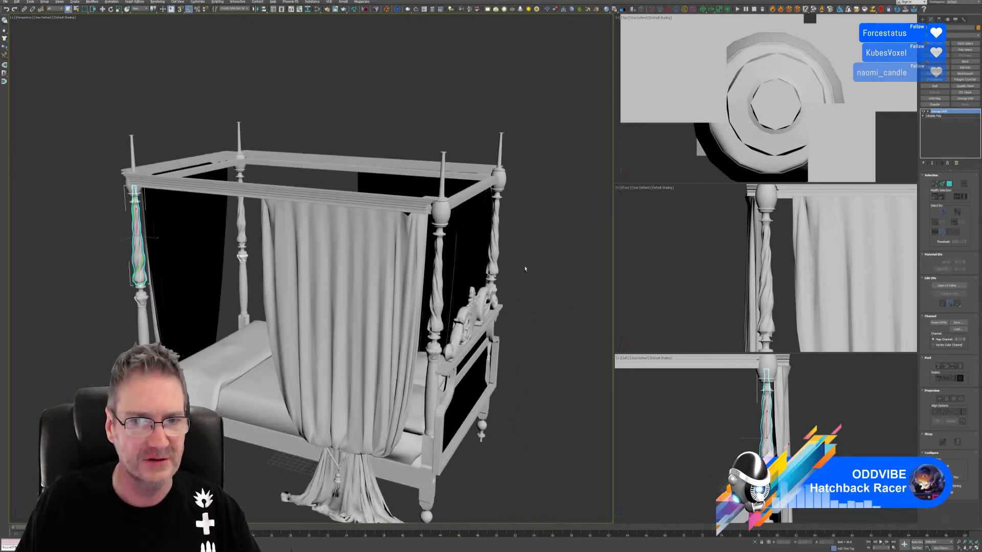
{"action": "left_click", "coordinate": [437, 276]}
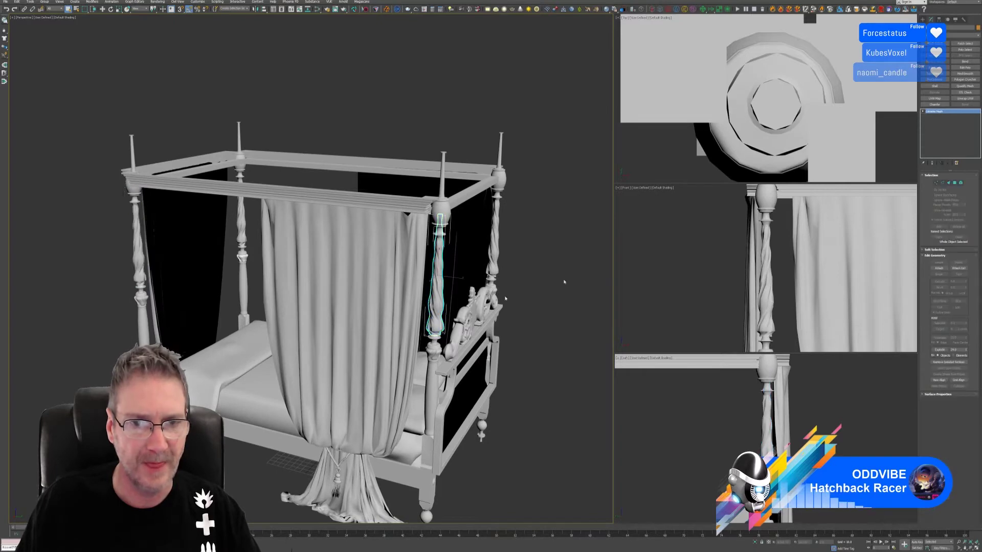
{"action": "right_click", "coordinate": [941, 114]}
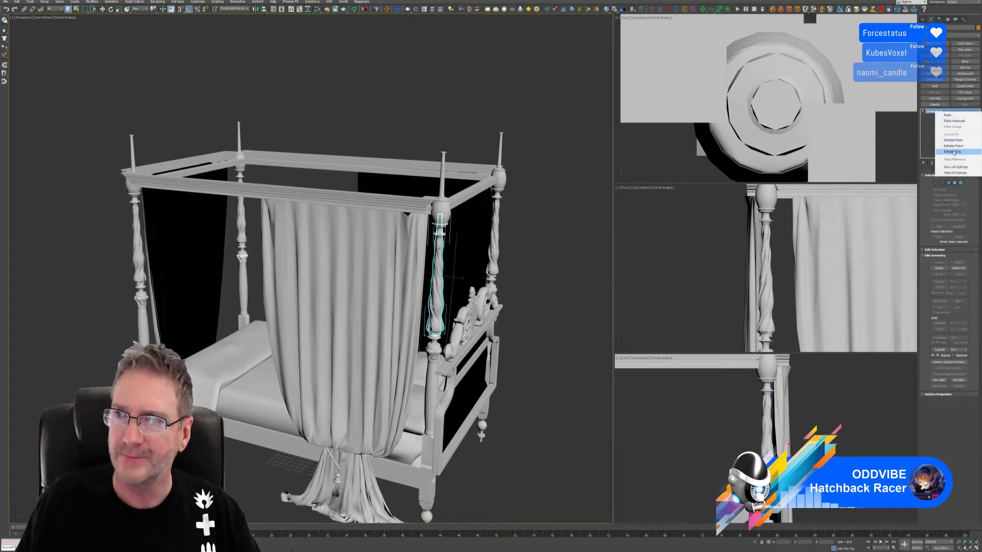
{"action": "left_click", "coordinate": [956, 152]}
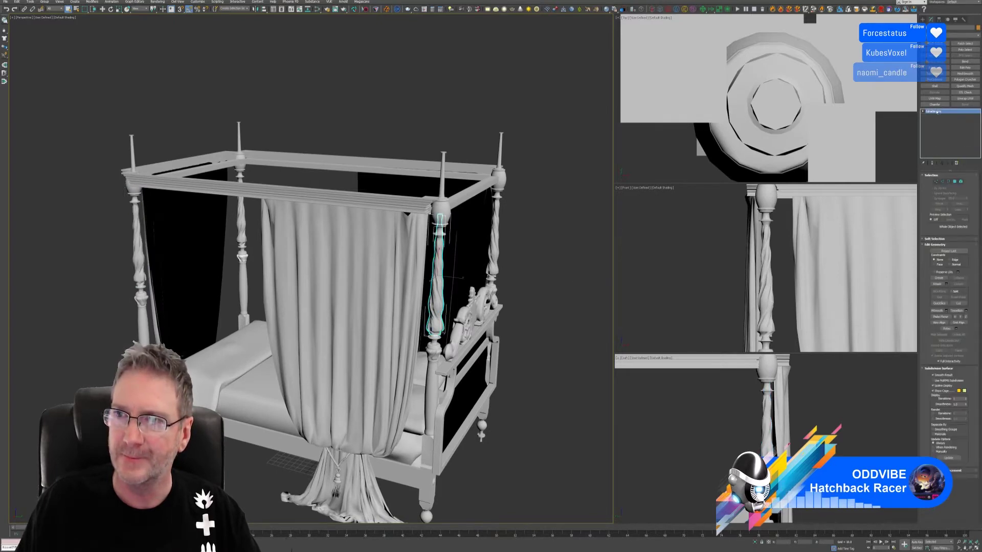
{"action": "left_click", "coordinate": [965, 98]}
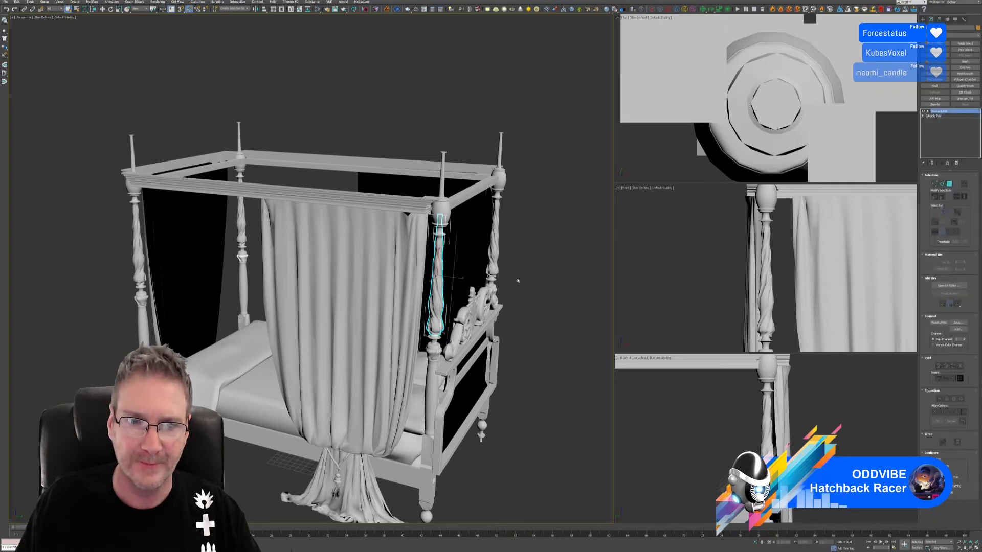
Convert the twisted shaft of the remaining headboard post to Editable Poly and paste the copied Unwrap UVW modifier onto it.
{"action": "middle_click_drag", "start_coordinate": [517, 280], "coordinate": [488, 275]}
{"action": "left_click", "coordinate": [481, 252]}
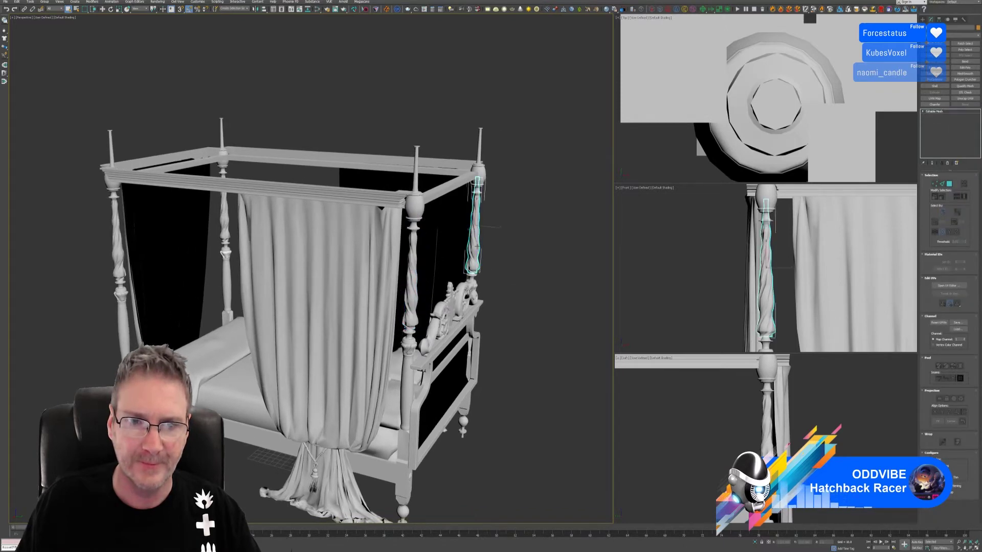
{"action": "right_click", "coordinate": [944, 113]}
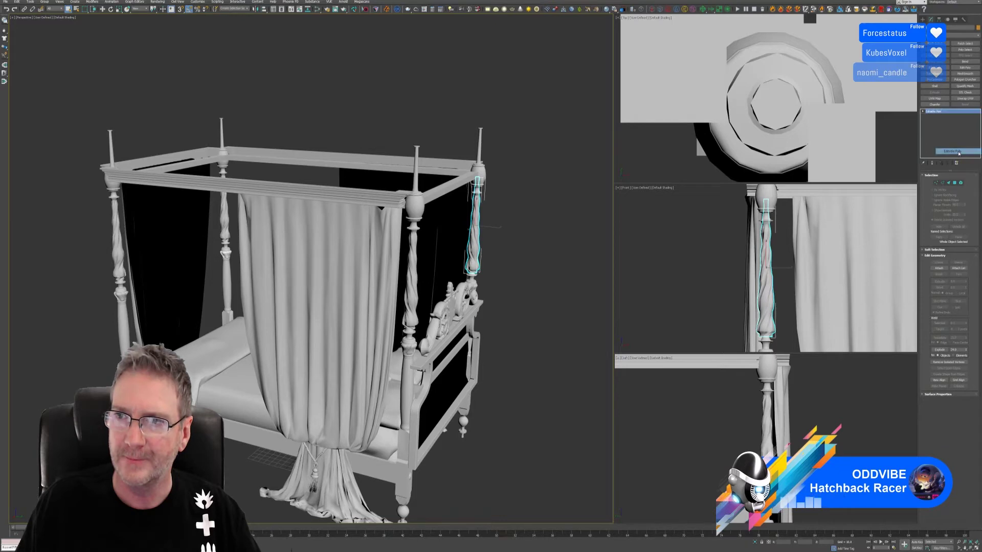
{"action": "left_click", "coordinate": [952, 153]}
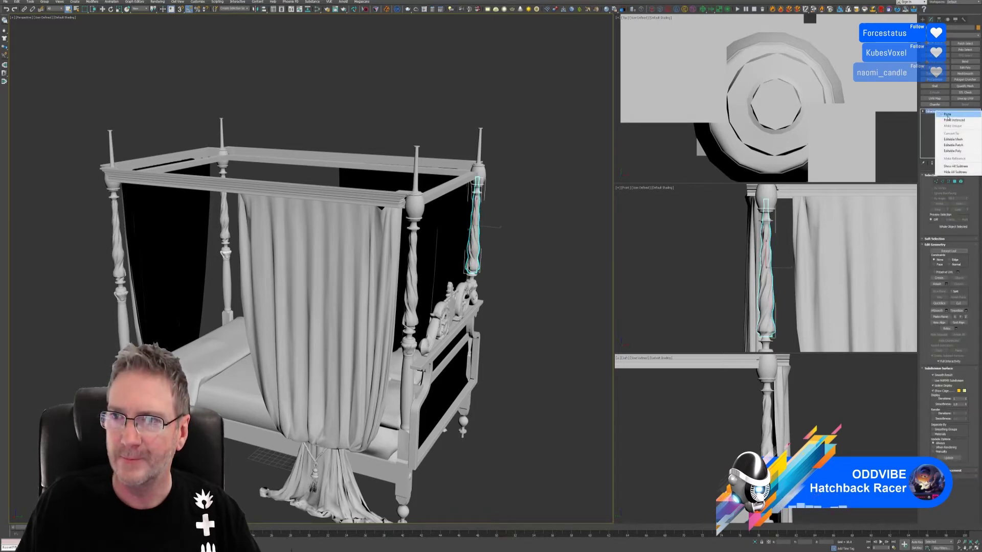
{"action": "left_click", "coordinate": [965, 98]}
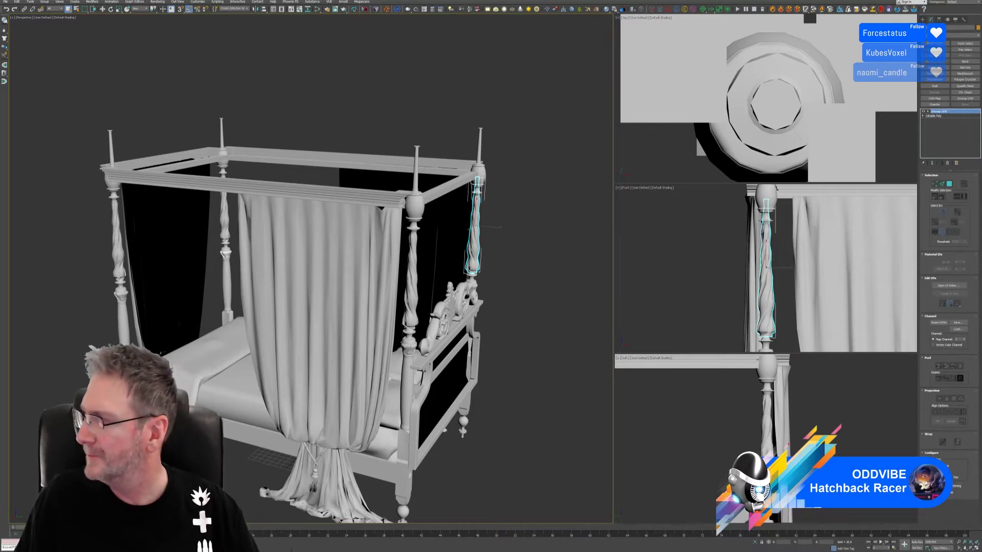
Copy the Unwrap UVW modifier from the turned collar below the first foot post's twisted shaft.
{"action": "middle_click_drag", "start_coordinate": [512, 264], "coordinate": [302, 166], "text": "alt"}
{"action": "scroll", "coordinate": [302, 166], "scroll_direction": "up", "scroll_amount": 5}
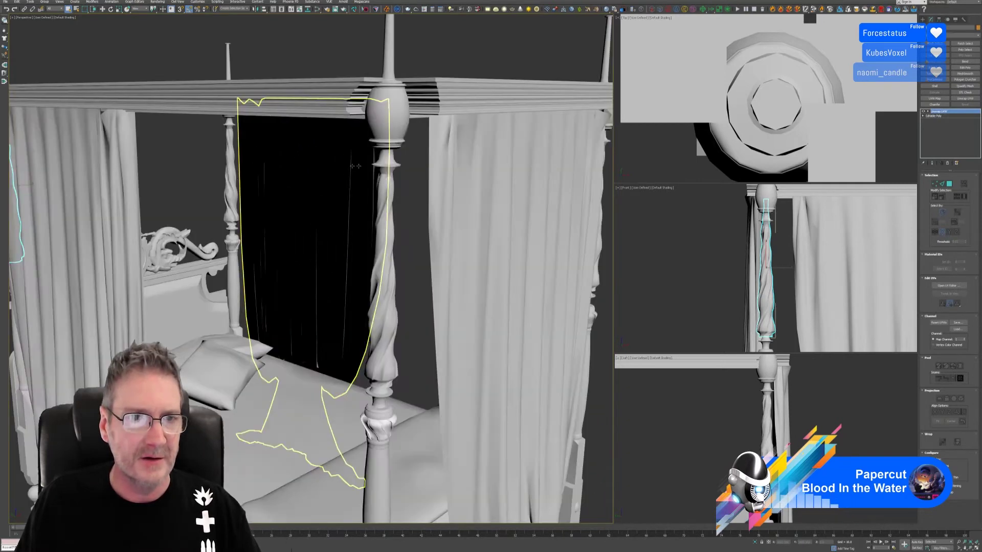
{"action": "left_click", "coordinate": [386, 157]}
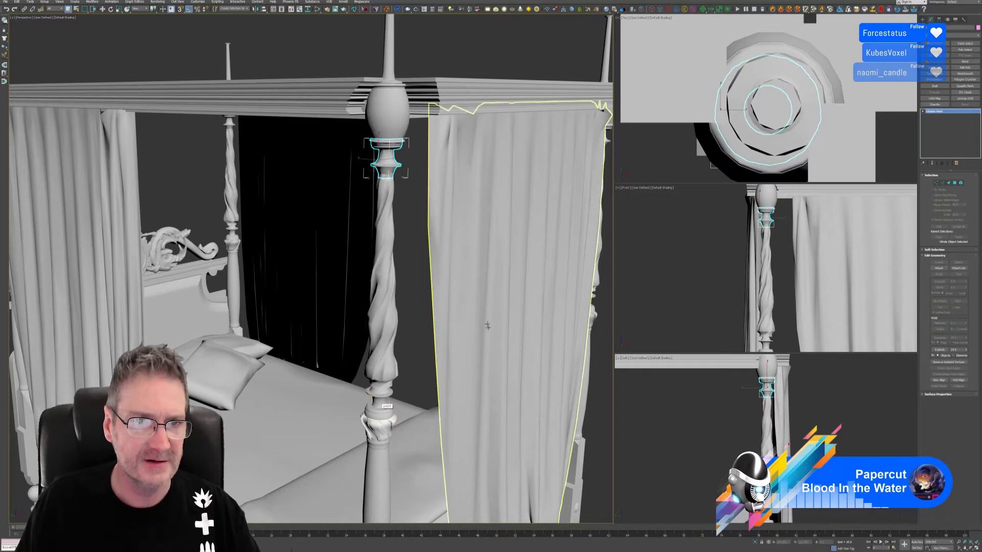
{"action": "middle_click_drag", "start_coordinate": [443, 299], "coordinate": [456, 287], "text": "alt"}
{"action": "middle_click_drag", "start_coordinate": [433, 326], "coordinate": [428, 318], "text": "alt"}
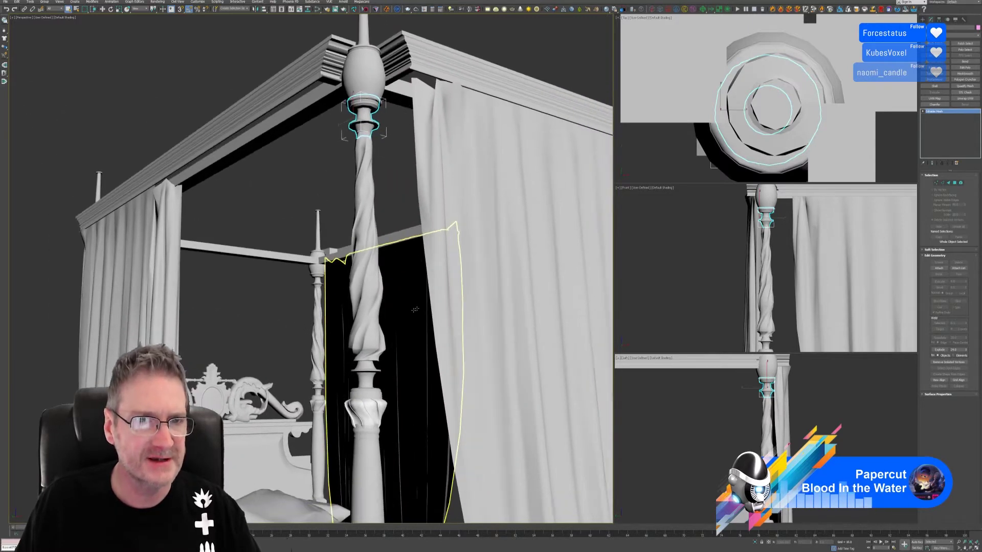
{"action": "left_click", "coordinate": [374, 372]}
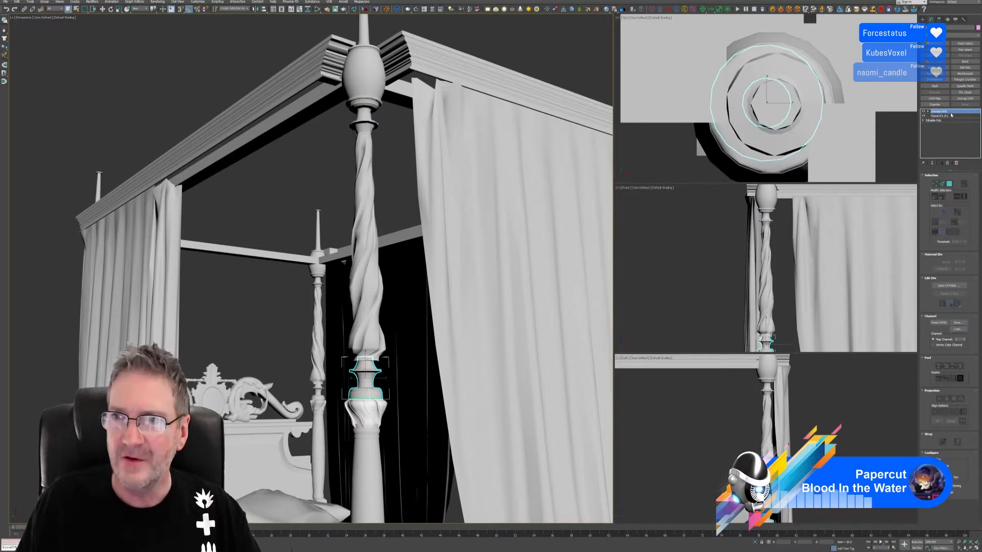
{"action": "right_click", "coordinate": [951, 112]}
{"action": "left_click", "coordinate": [946, 132]}
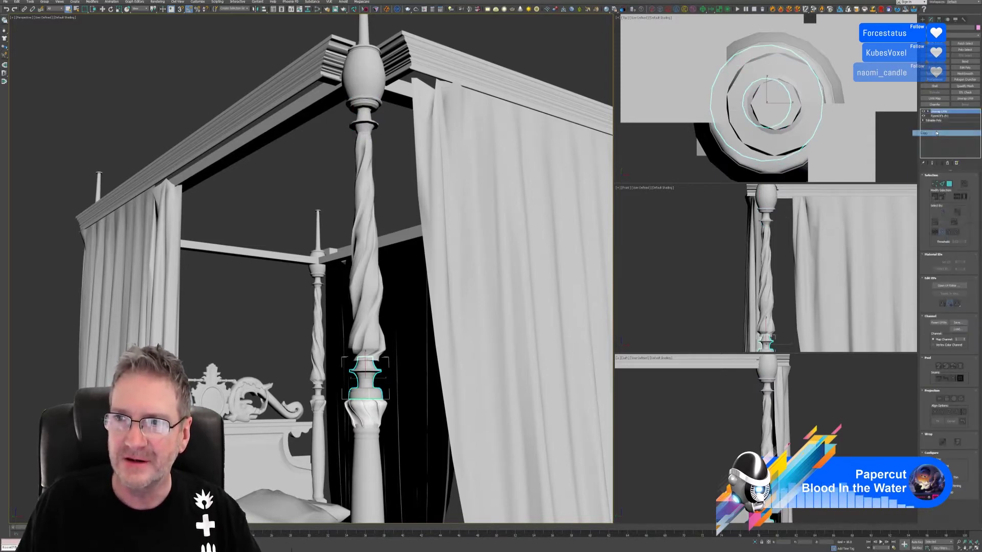
Convert the turned collar above the twisted shaft to Editable Poly.
{"action": "left_click", "coordinate": [364, 110]}
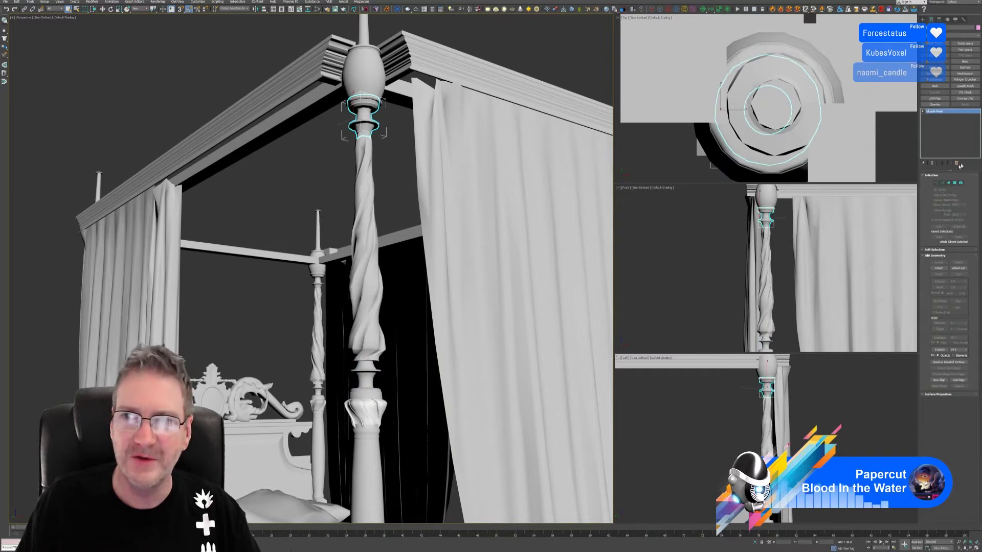
{"action": "right_click", "coordinate": [948, 115]}
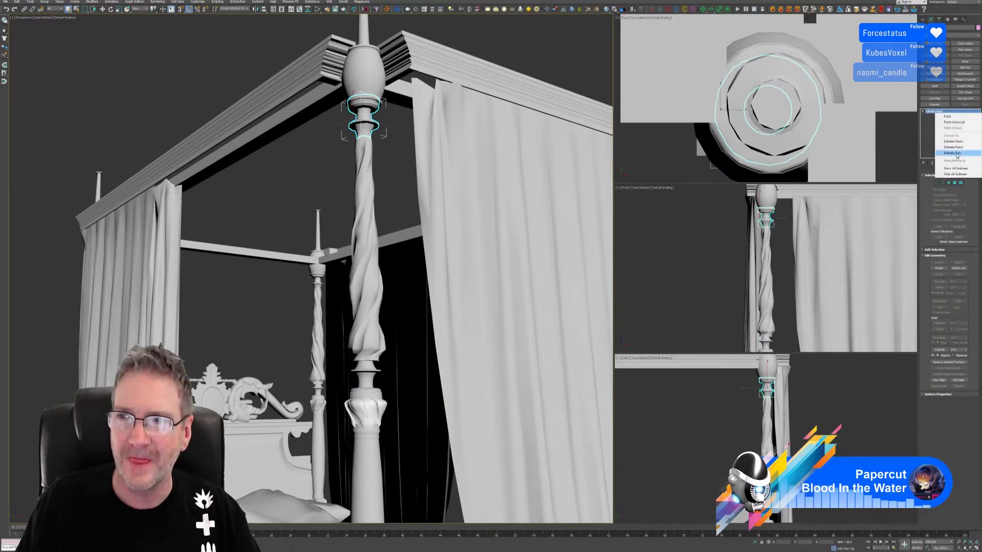
{"action": "left_click", "coordinate": [948, 153]}
Try the lower collar's Unwrap UVW modifier on the upper collar, inspect the result in the UV editor, and delete the modifier.
{"action": "right_click", "coordinate": [947, 113]}
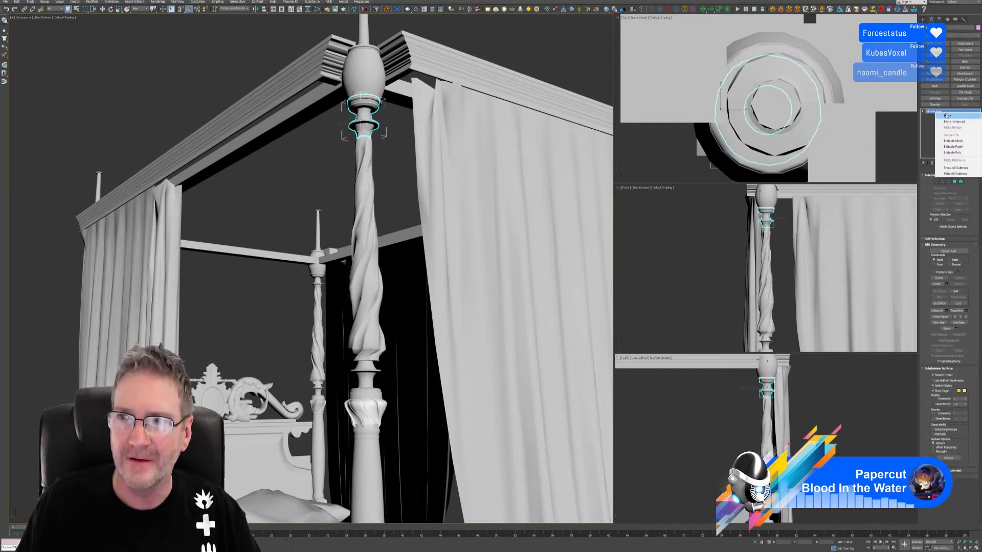
{"action": "left_click", "coordinate": [949, 126]}
{"action": "left_click", "coordinate": [947, 287]}
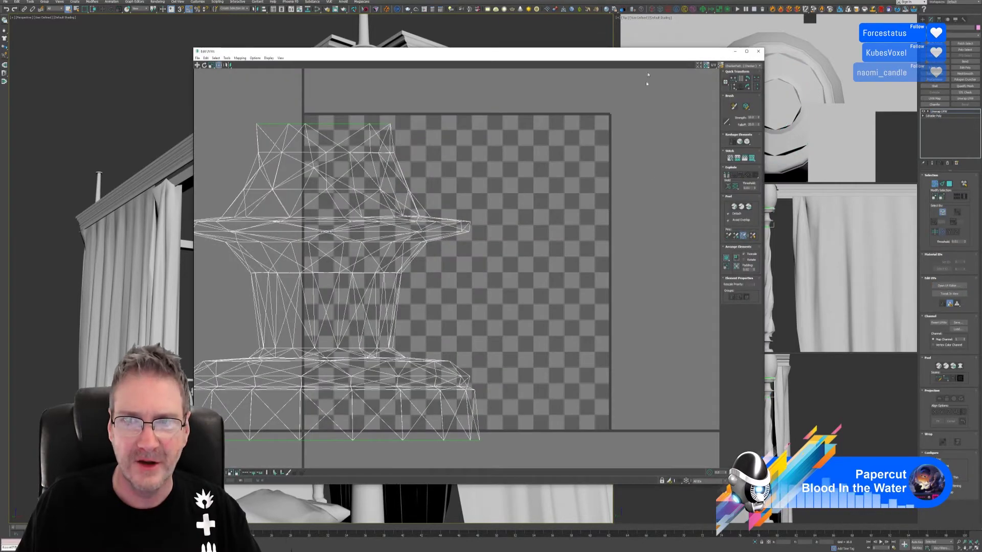
{"action": "left_click", "coordinate": [761, 51]}
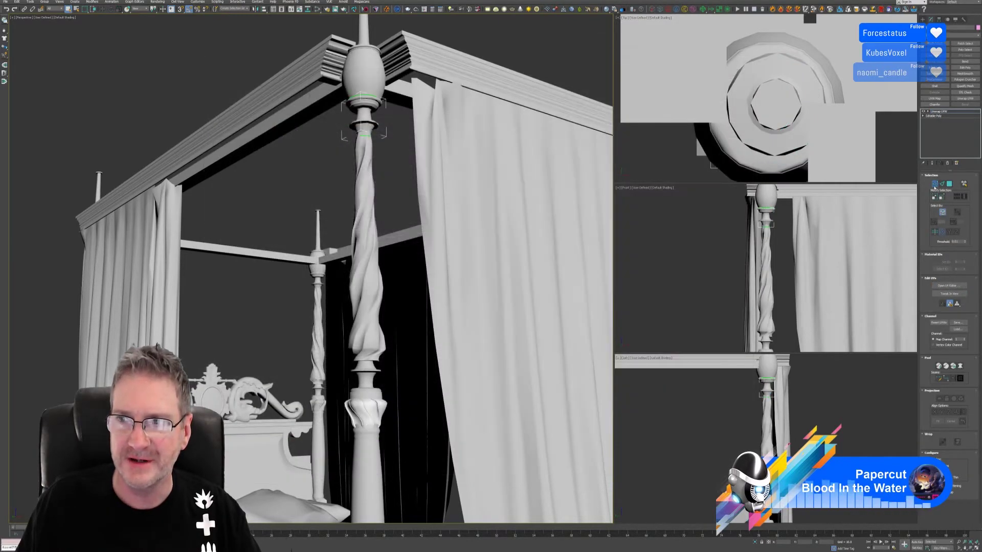
{"action": "left_click", "coordinate": [947, 163]}
Send the turned collar above the first foot post's twisted shaft to RizomUV.
{"action": "middle_click_drag", "start_coordinate": [412, 200], "coordinate": [390, 132]}
{"action": "left_click", "coordinate": [354, 10]}
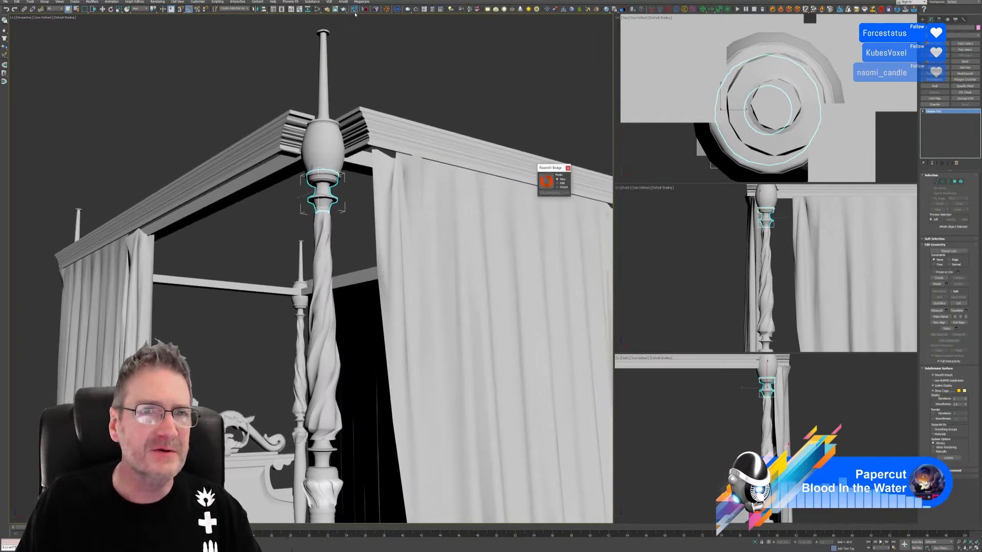
{"action": "left_click", "coordinate": [447, 248]}
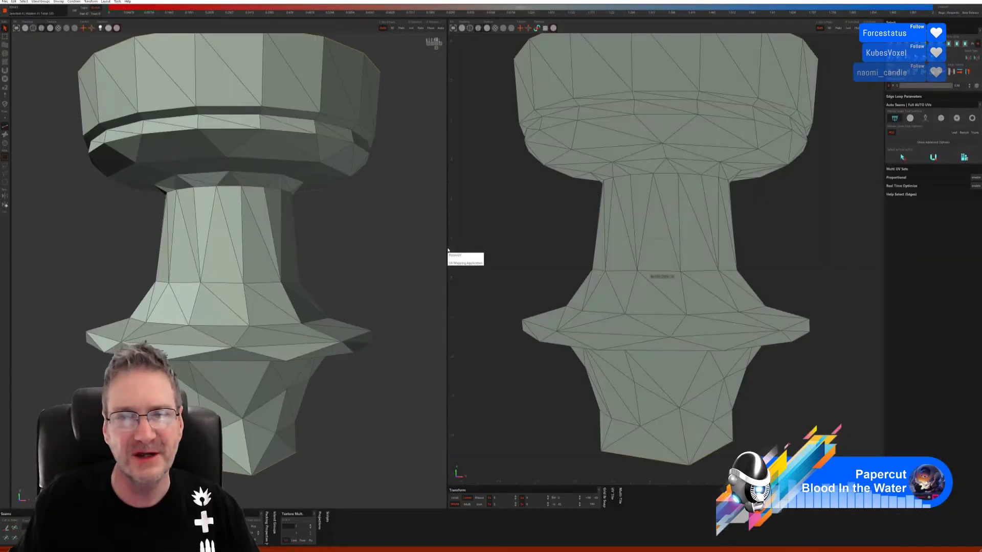
Cut the collar along a vertical edge path from its upper rim to its lower edge and unwrap it.
{"action": "left_click", "coordinate": [25, 27]}
{"action": "scroll", "coordinate": [316, 220], "scroll_direction": "down", "scroll_amount": 5}
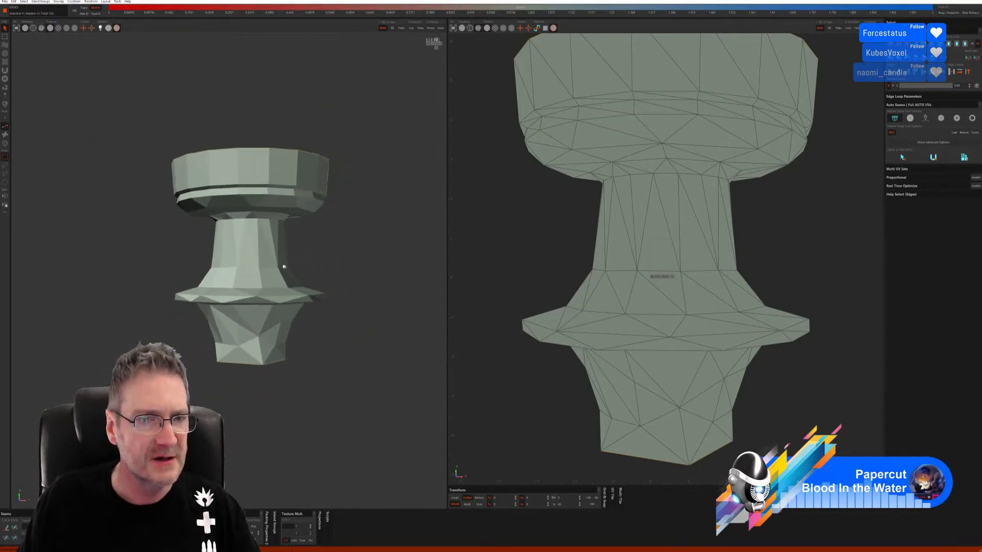
{"action": "mouse_move", "coordinate": [284, 266]}
{"action": "middle_mouse_down"}
{"action": "mouse_move", "coordinate": [276, 240]}
{"action": "mouse_move", "coordinate": [266, 276]}
{"action": "mouse_move", "coordinate": [234, 270]}
{"action": "mouse_move", "coordinate": [271, 268]}
{"action": "middle_mouse_up"}
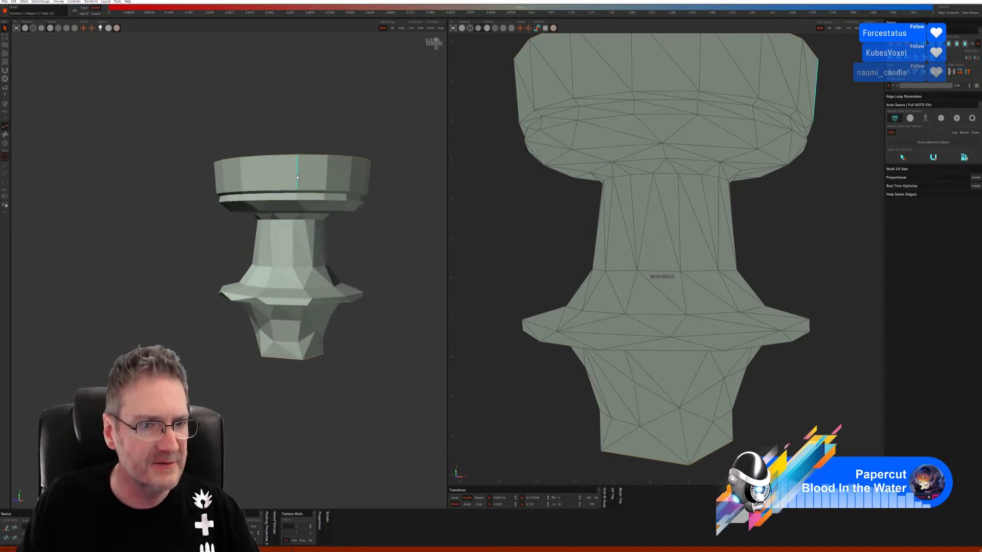
{"action": "left_click", "coordinate": [301, 359], "text": "shift"}
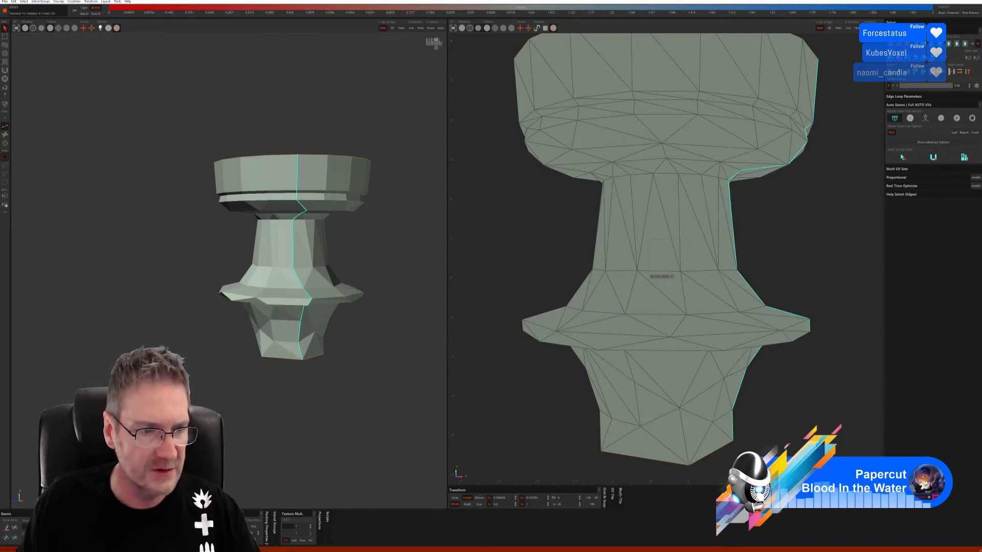
{"action": "left_click", "coordinate": [10, 532]}
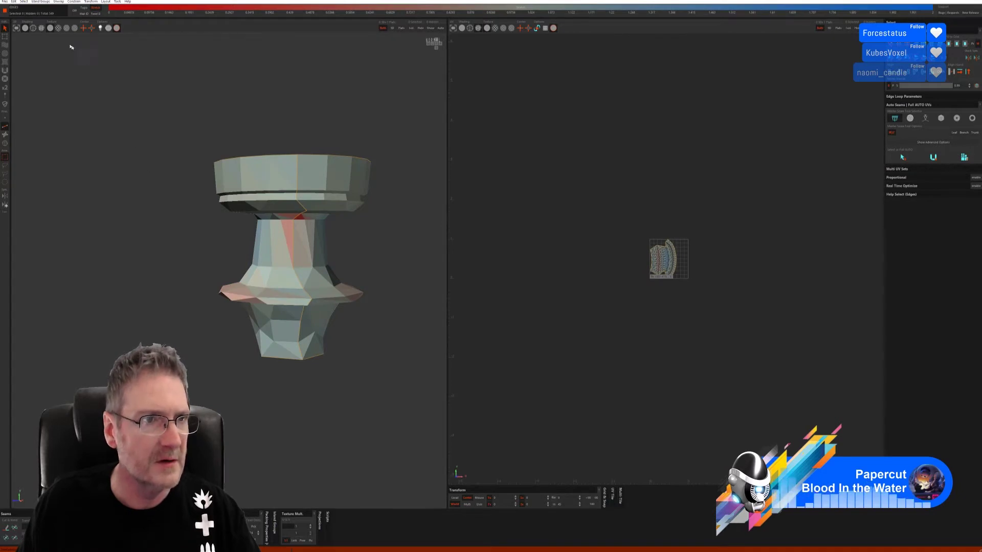
Display the checker texture on the collar and examine the UV stretching from several sides.
{"action": "left_click", "coordinate": [58, 28]}
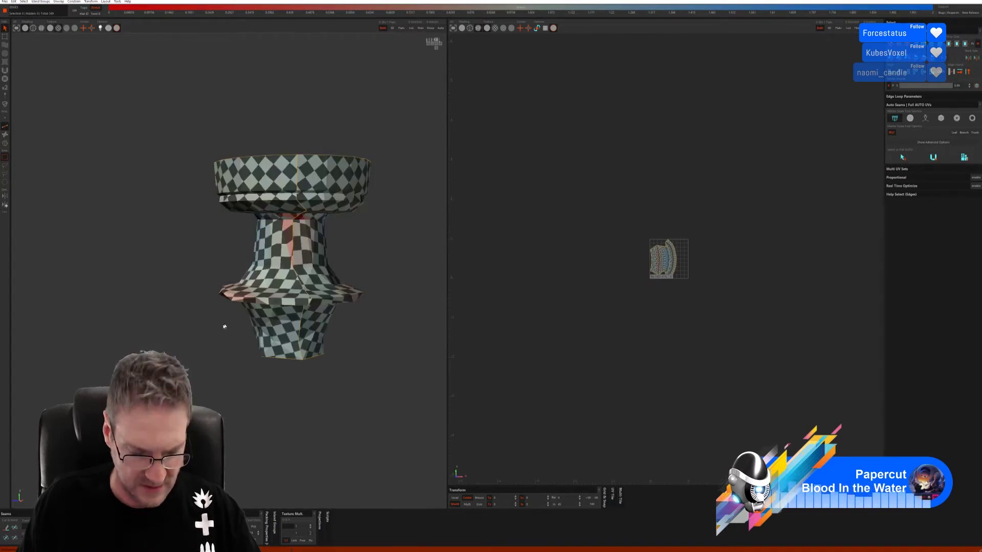
{"action": "left_click_drag", "start_coordinate": [223, 326], "coordinate": [269, 336], "text": "alt"}
{"action": "key", "text": "ctrl+a"}
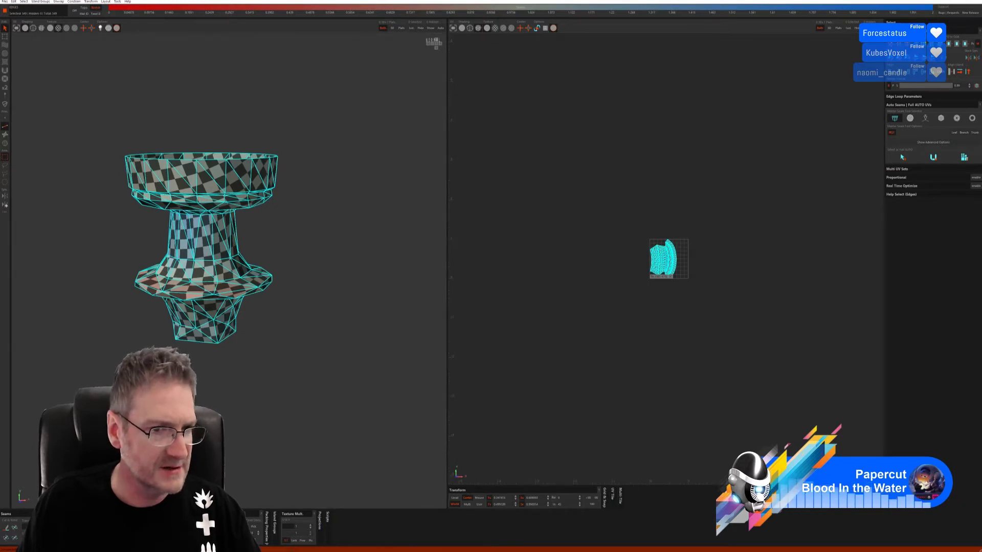
{"action": "left_click", "coordinate": [320, 284]}
{"action": "left_click_drag", "start_coordinate": [320, 285], "coordinate": [286, 286], "text": "alt"}
{"action": "scroll", "coordinate": [148, 287], "scroll_direction": "up", "scroll_amount": 4}
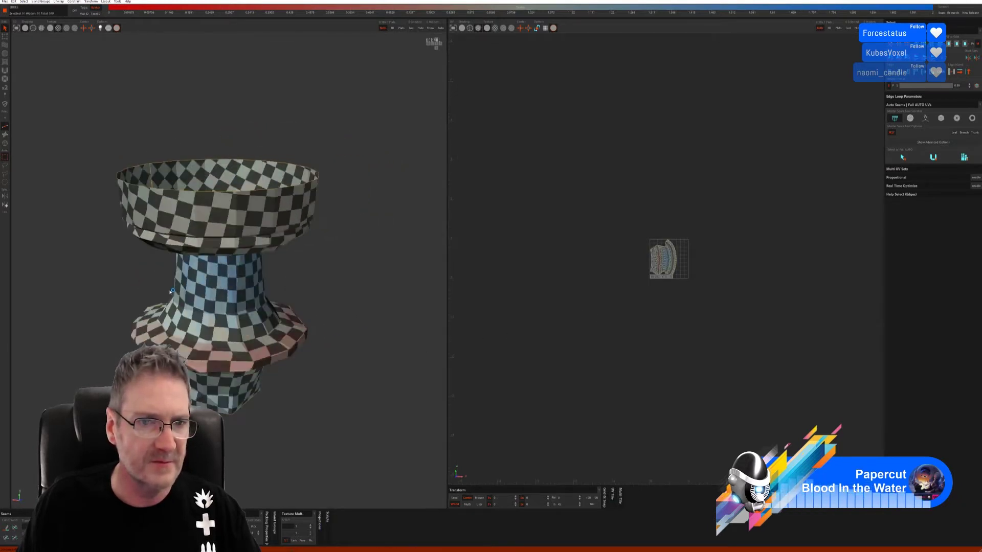
{"action": "left_click_drag", "start_coordinate": [148, 288], "coordinate": [146, 279], "text": "alt"}
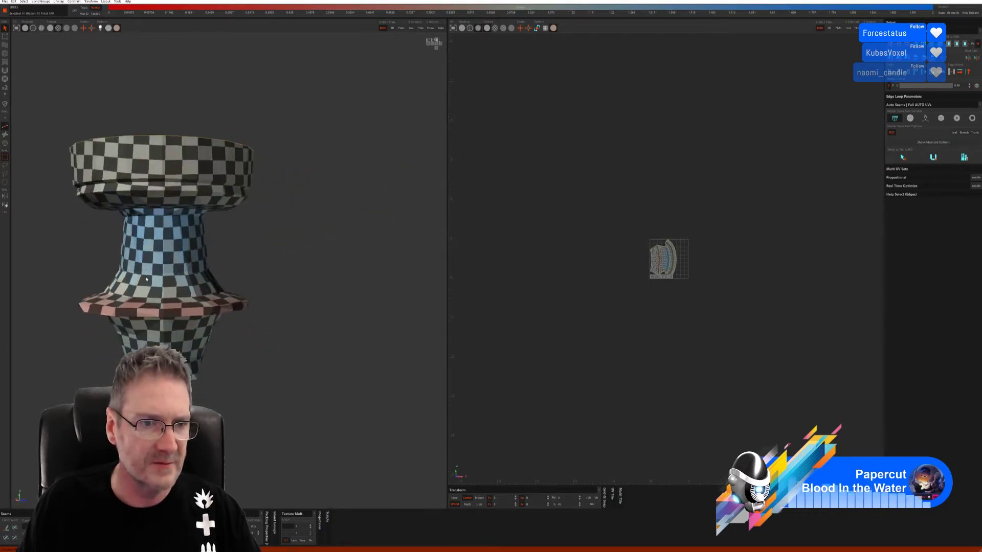
Save the collar's UVs, return to 3ds Max and close the RizomUV bridge.
{"action": "left_click", "coordinate": [4, 1]}
{"action": "left_click", "coordinate": [20, 32]}
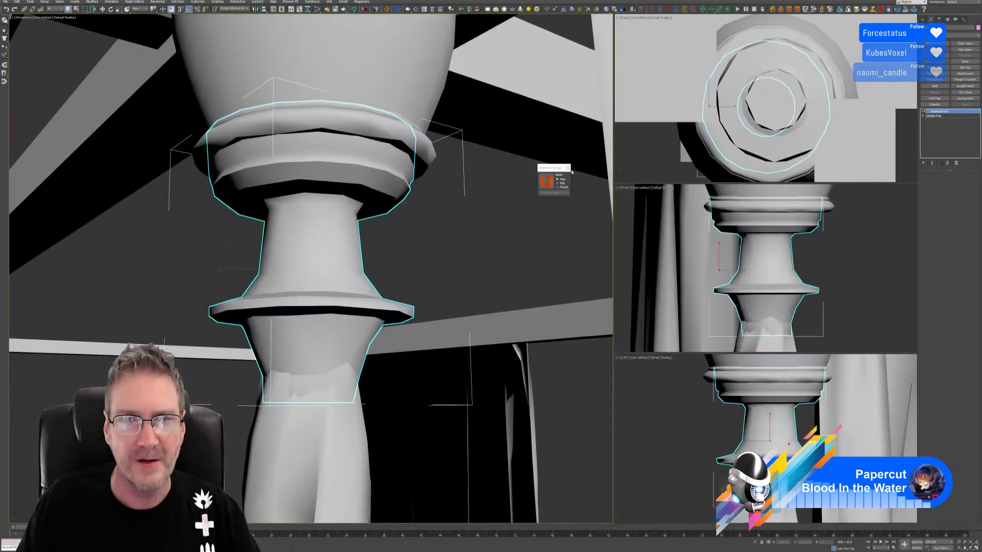
{"action": "left_click", "coordinate": [568, 168]}
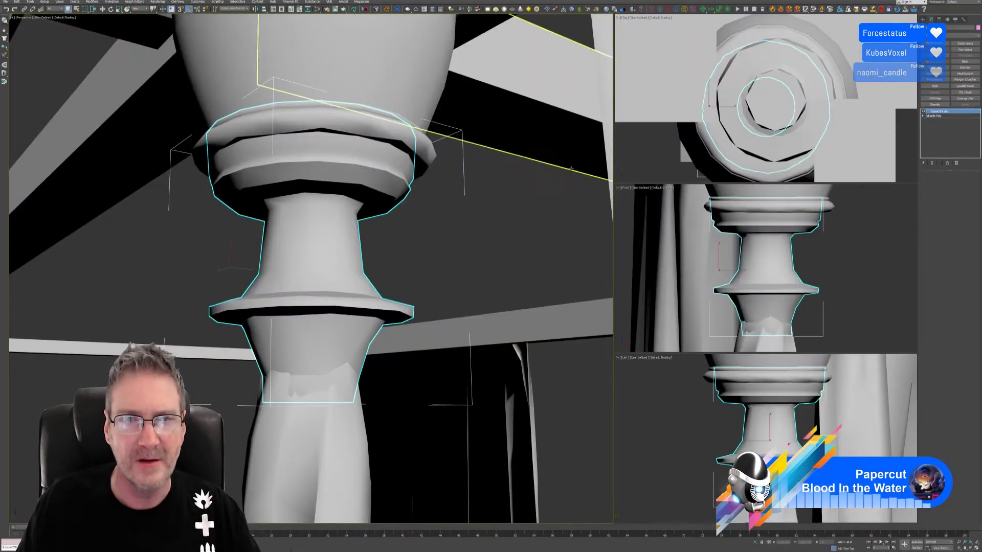
Add an Unwrap UVW modifier to the unwrapped upper collar and copy that modifier.
{"action": "left_click", "coordinate": [965, 99]}
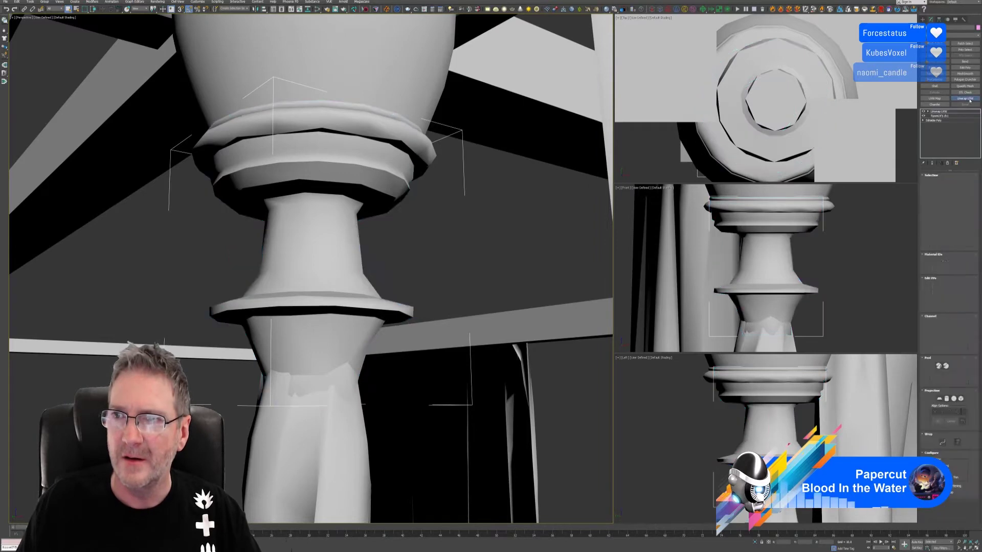
{"action": "right_click", "coordinate": [943, 112]}
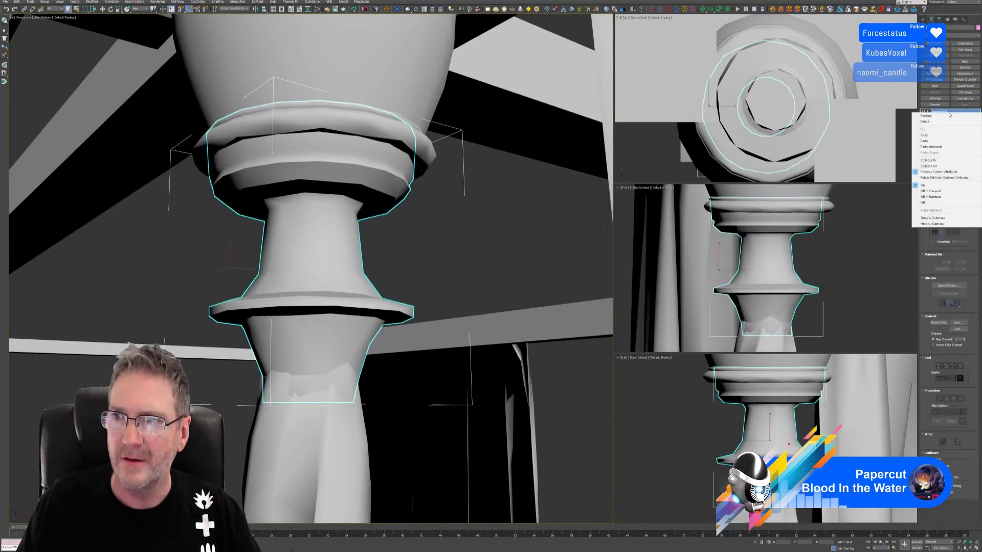
{"action": "left_click", "coordinate": [941, 136]}
Convert the matching upper collar on the other foot post to Editable Poly and paste the copied Unwrap UVW modifier onto it.
{"action": "scroll", "coordinate": [493, 309], "scroll_direction": "down", "scroll_amount": 10}
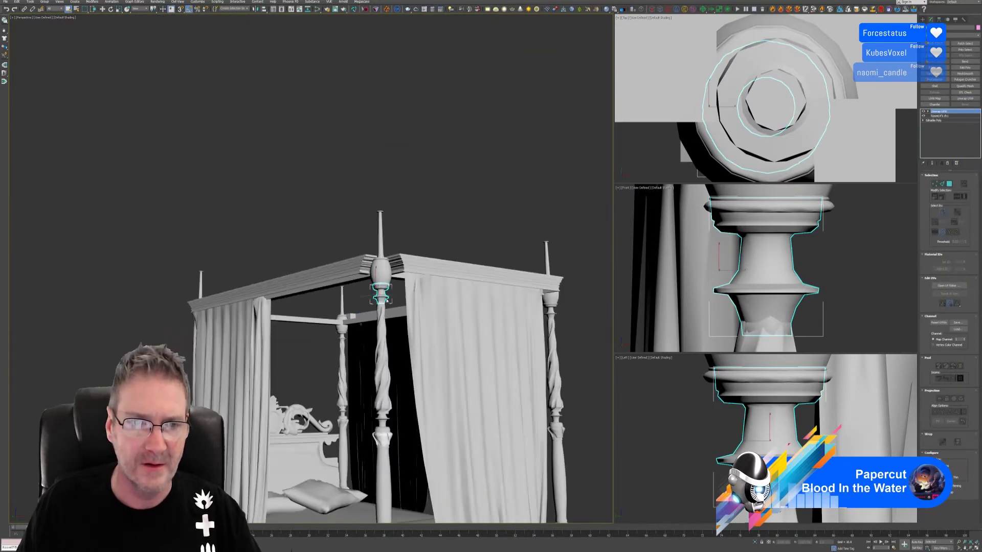
{"action": "middle_click_drag", "start_coordinate": [492, 309], "coordinate": [425, 325], "text": "alt"}
{"action": "left_click", "coordinate": [495, 236]}
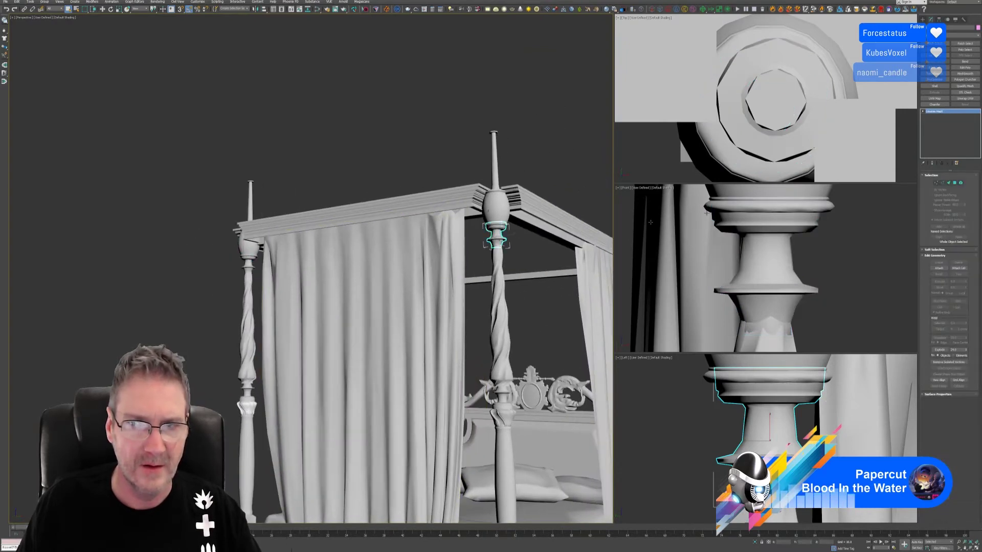
{"action": "right_click", "coordinate": [932, 118]}
{"action": "left_click", "coordinate": [944, 151]}
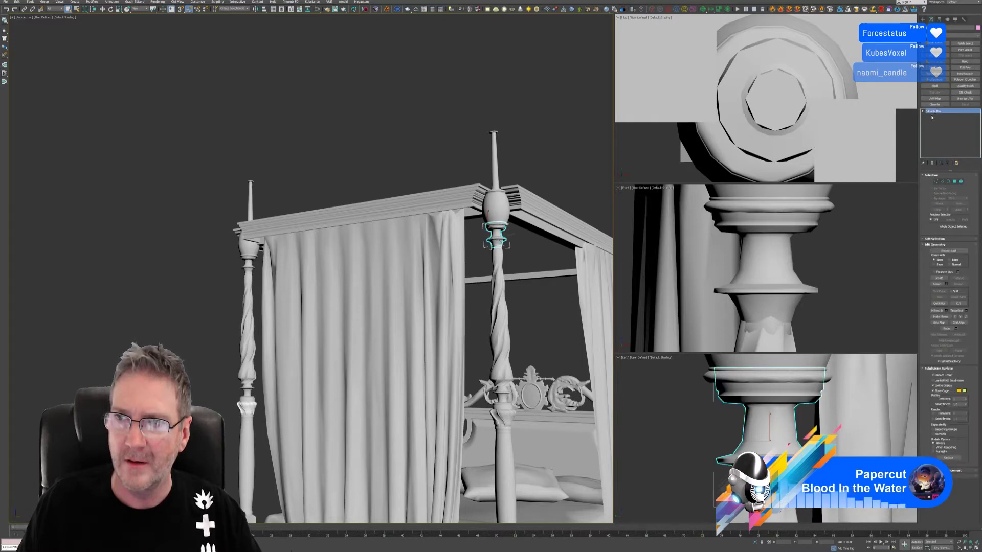
{"action": "left_click", "coordinate": [965, 98]}
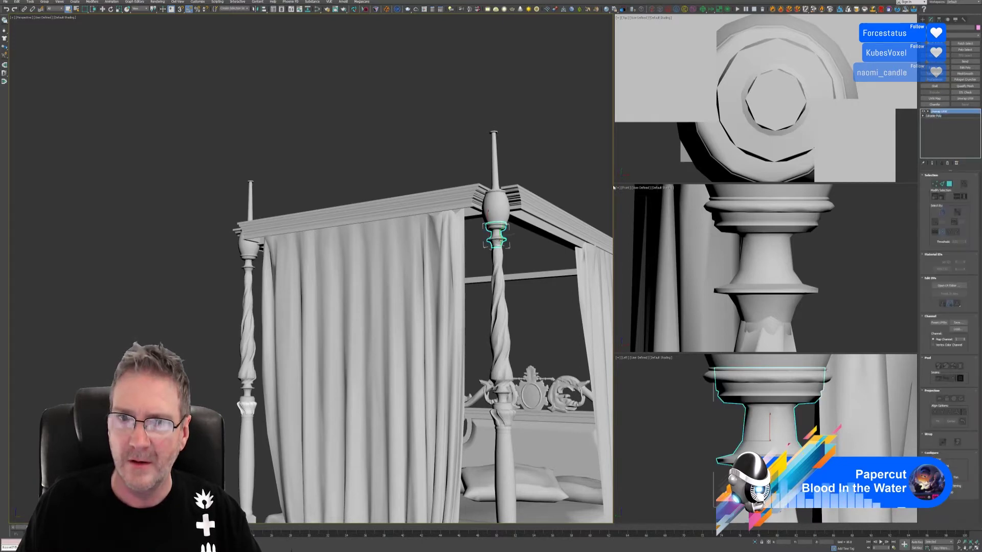
Check the pivot of the other foot post's upper collar and rotate the collar about its vertical axis.
{"action": "middle_click_drag", "start_coordinate": [532, 164], "coordinate": [426, 172]}
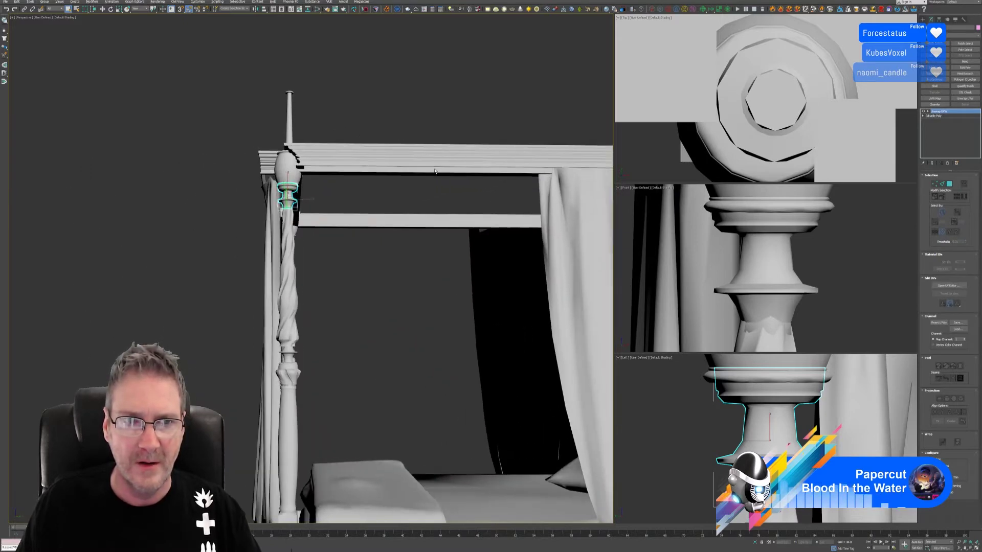
{"action": "scroll", "coordinate": [248, 174], "scroll_direction": "up", "scroll_amount": 5}
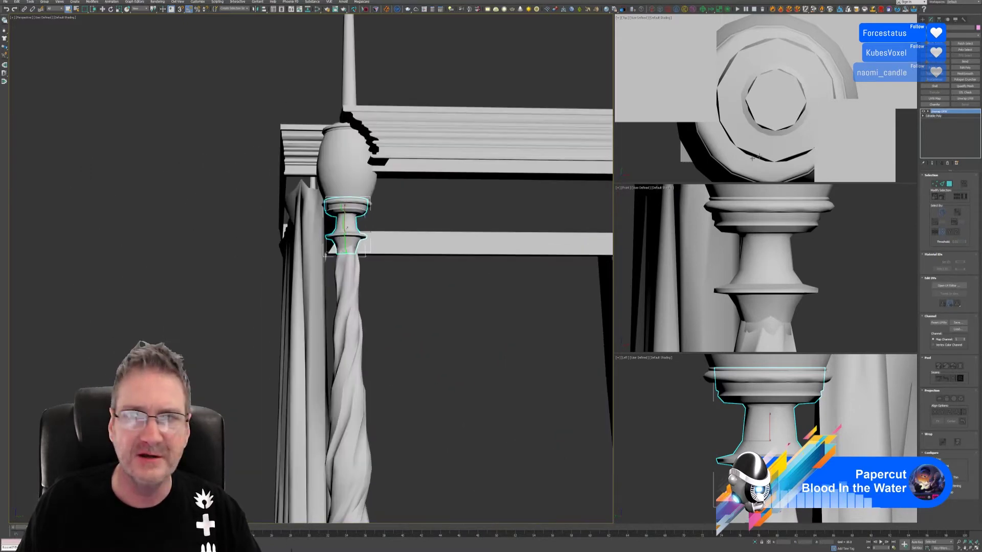
{"action": "left_click", "coordinate": [939, 19]}
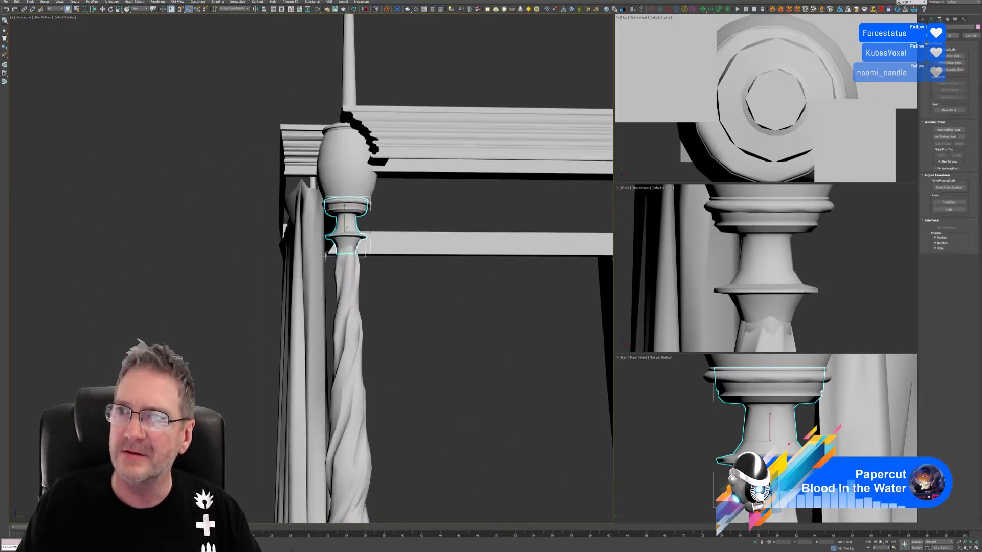
{"action": "left_click", "coordinate": [951, 55]}
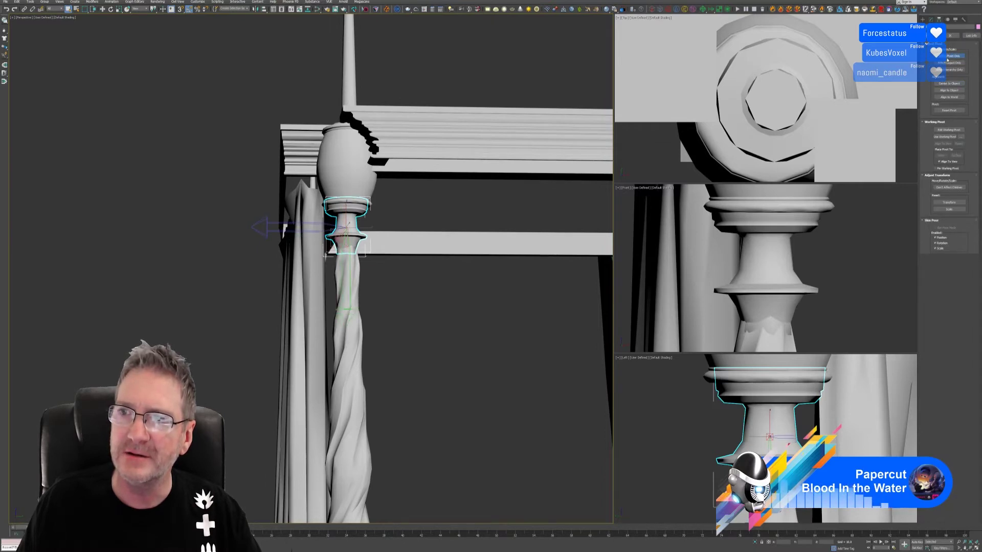
{"action": "left_click", "coordinate": [951, 56]}
{"action": "key", "text": "e"}
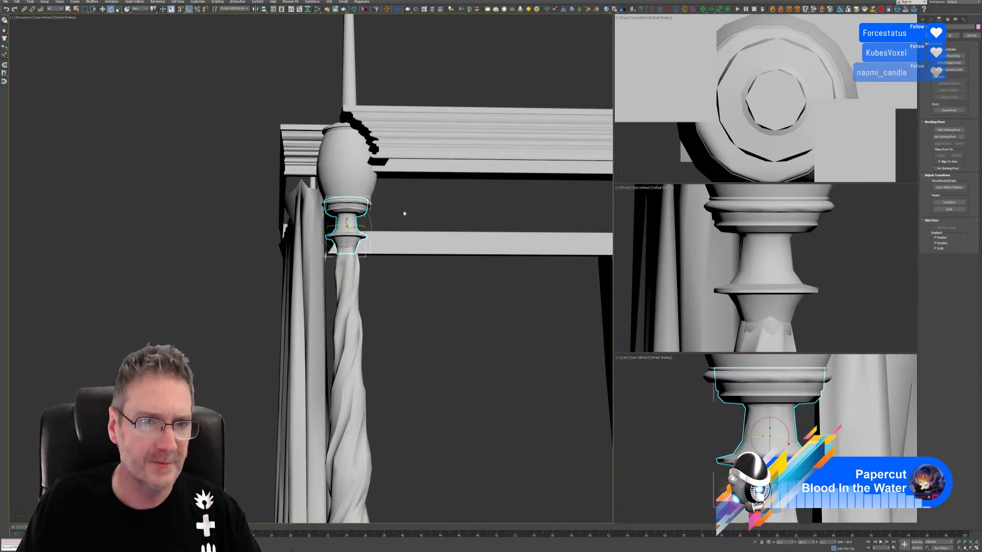
{"action": "left_click_drag", "start_coordinate": [352, 226], "coordinate": [888, 233]}
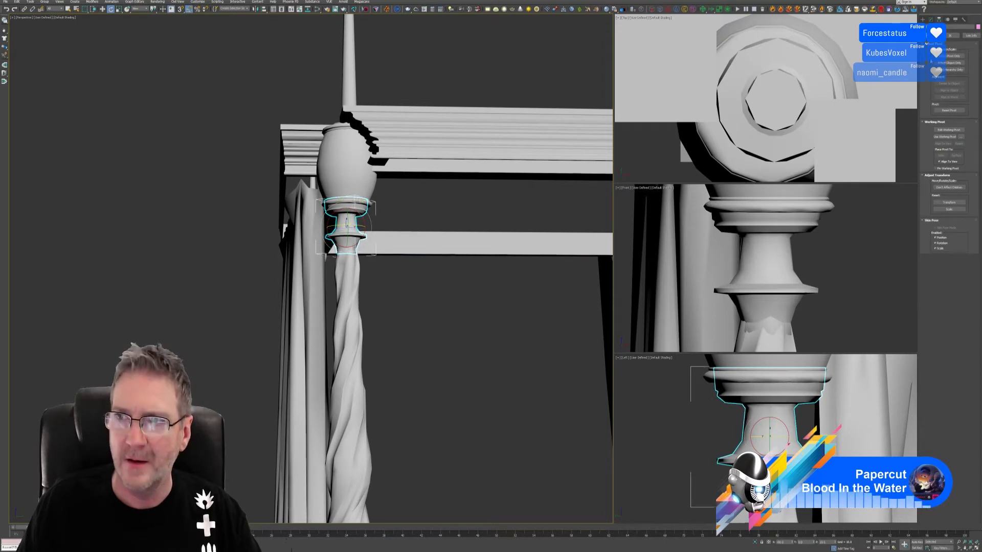
Show the rotated collar's Unwrap UVW seams and examine where the vertical seam runs.
{"action": "left_click", "coordinate": [931, 19]}
{"action": "middle_click_drag", "start_coordinate": [327, 307], "coordinate": [399, 315], "text": "alt"}
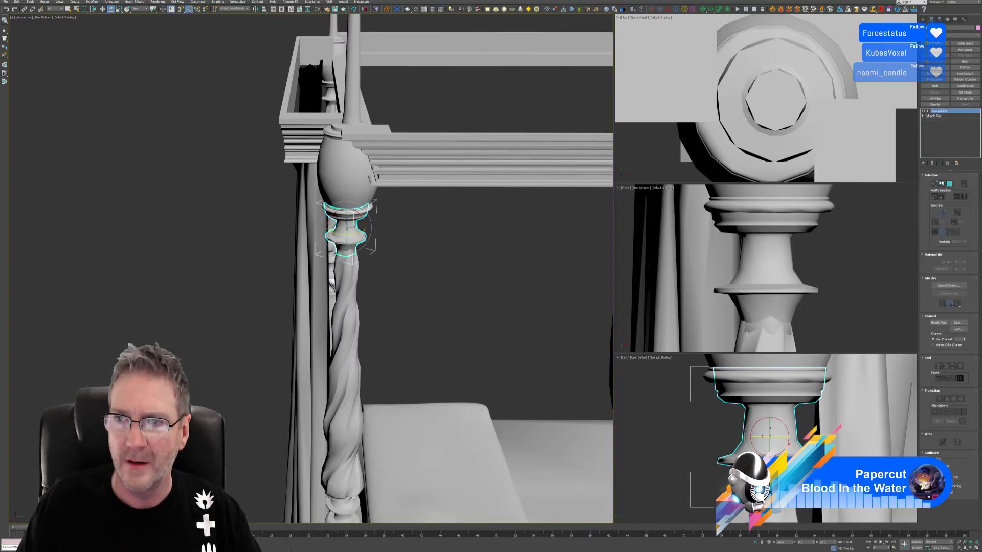
{"action": "key", "text": "q"}
{"action": "middle_click_drag", "start_coordinate": [477, 304], "coordinate": [384, 294], "text": "alt"}
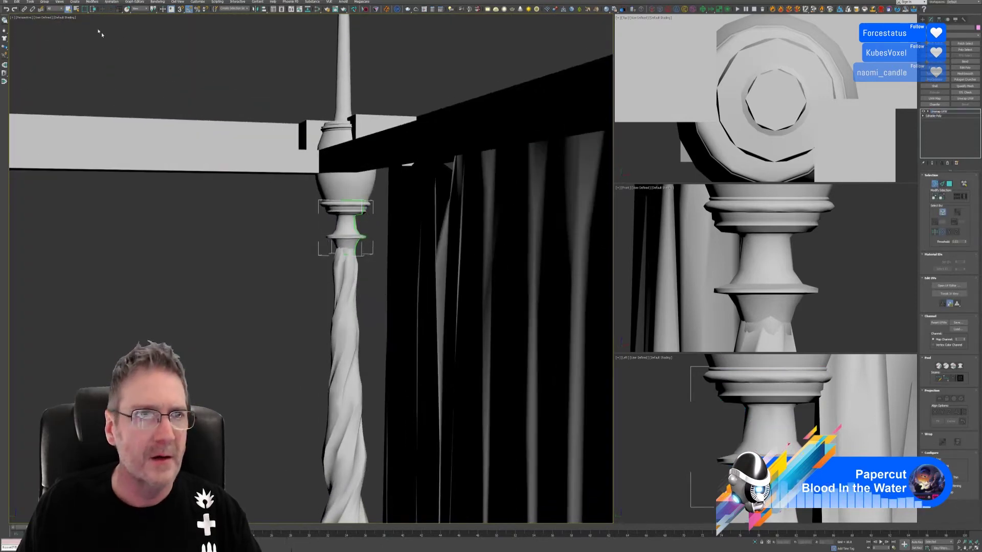
{"action": "left_click", "coordinate": [931, 186]}
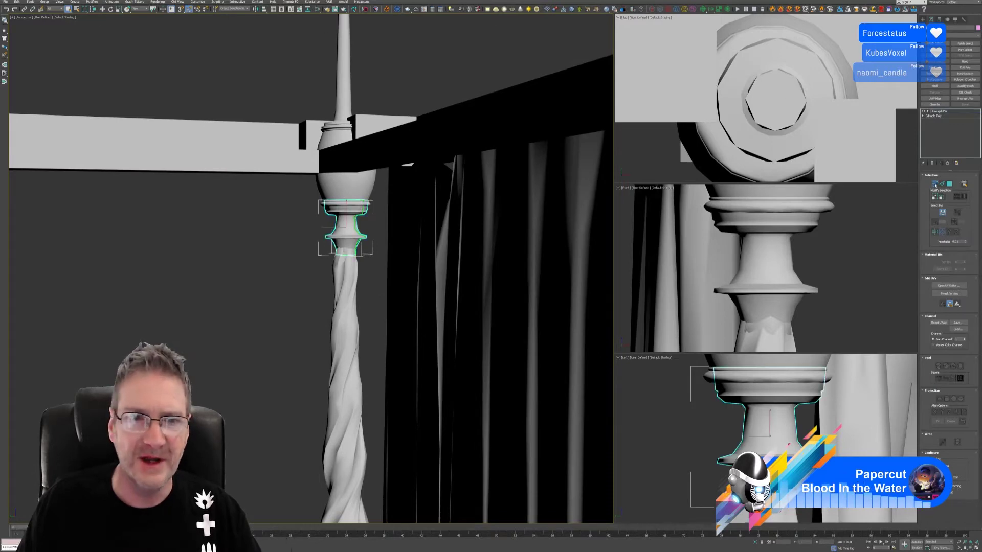
Rotate the other foot post's upper collar again to adjust the direction its vertical seam faces.
{"action": "left_click", "coordinate": [112, 10]}
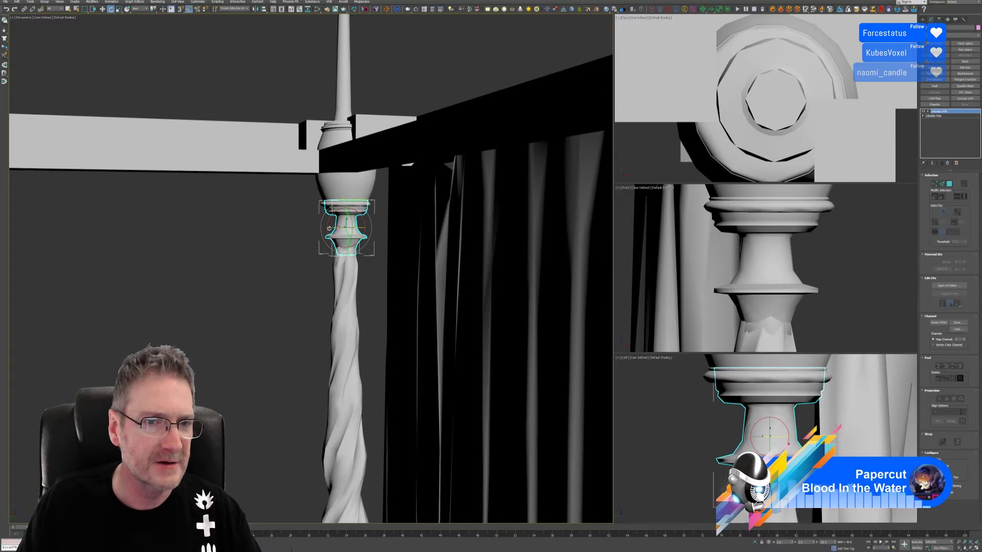
{"action": "middle_click_drag", "start_coordinate": [341, 227], "coordinate": [322, 288], "text": "alt"}
{"action": "scroll", "coordinate": [321, 288], "scroll_direction": "down", "scroll_amount": 3}
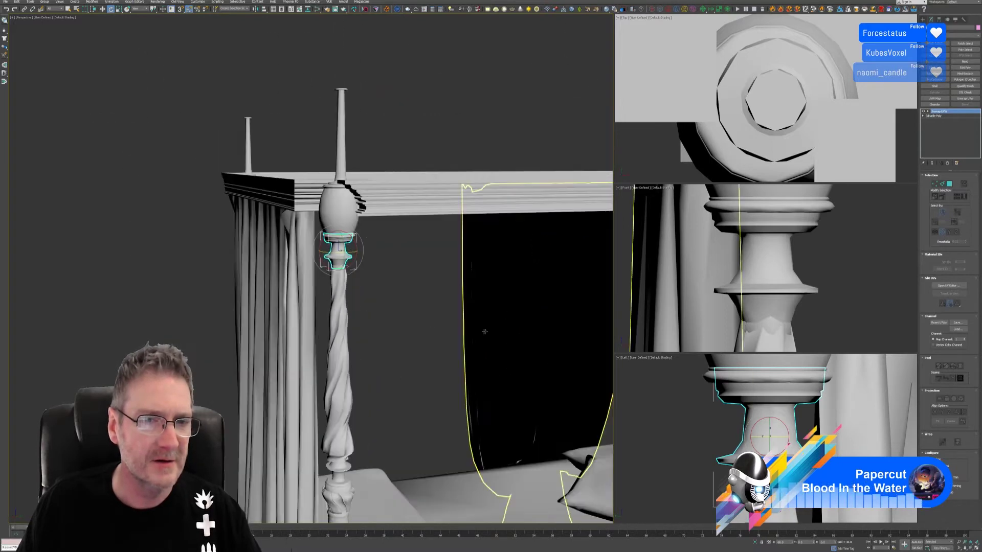
Convert the collar below the urn on the next corner post to an Editable Poly and paste the copied Unwrap UVW modifier onto it.
{"action": "middle_click_drag", "start_coordinate": [485, 331], "coordinate": [261, 270], "text": "alt"}
{"action": "scroll", "coordinate": [428, 301], "scroll_direction": "down", "scroll_amount": 5}
{"action": "middle_click_drag", "start_coordinate": [427, 301], "coordinate": [416, 277], "text": "alt"}
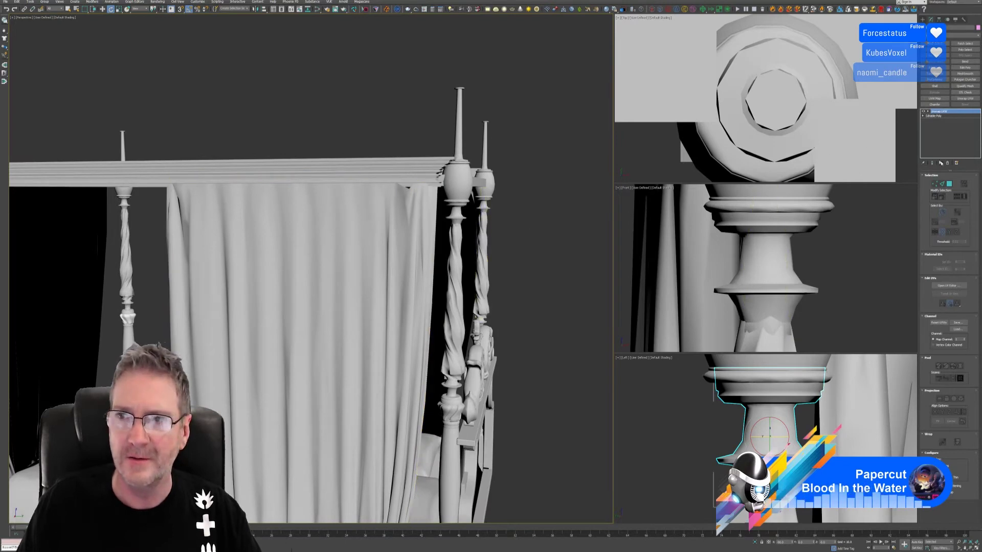
{"action": "left_click", "coordinate": [455, 212]}
{"action": "right_click", "coordinate": [943, 112]}
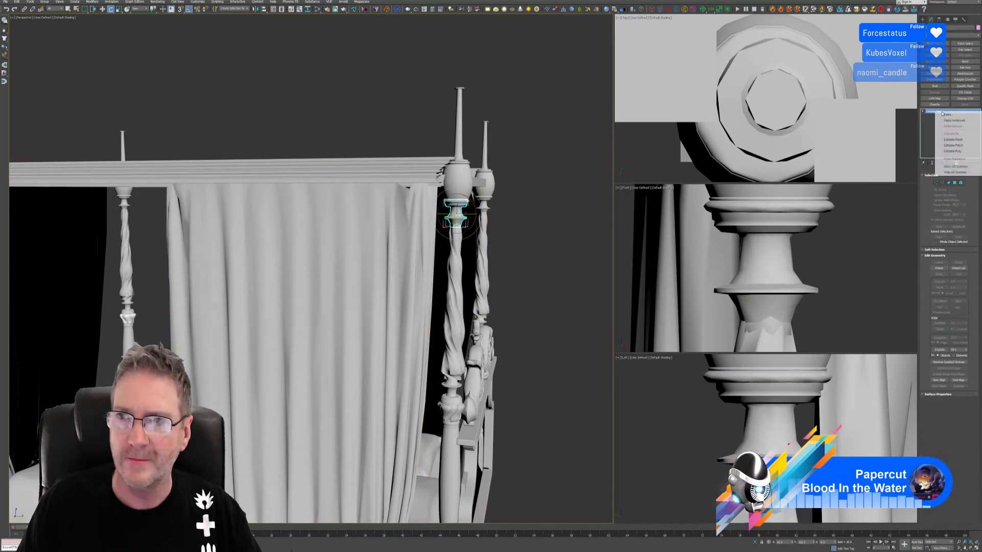
{"action": "left_click", "coordinate": [952, 152]}
{"action": "right_click", "coordinate": [945, 114]}
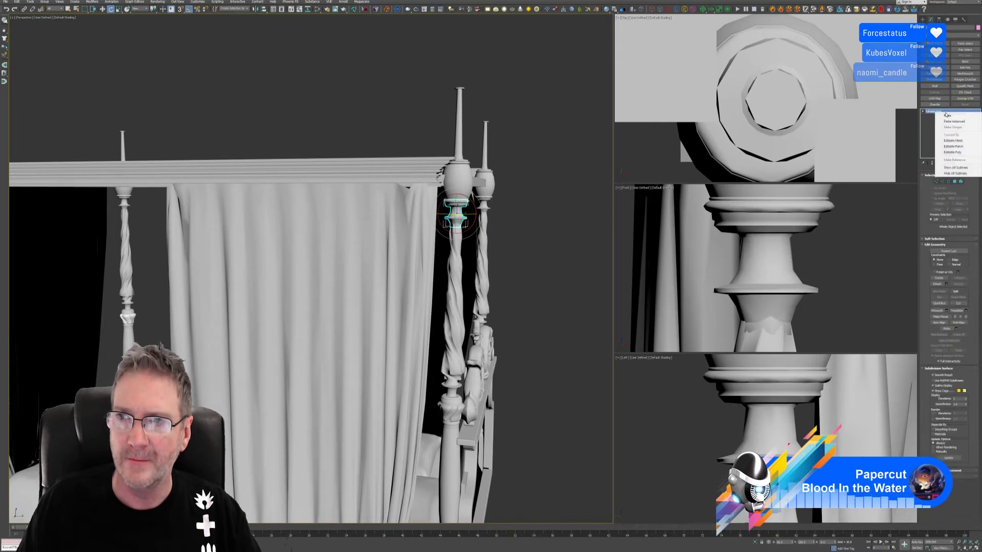
{"action": "left_click", "coordinate": [950, 122]}
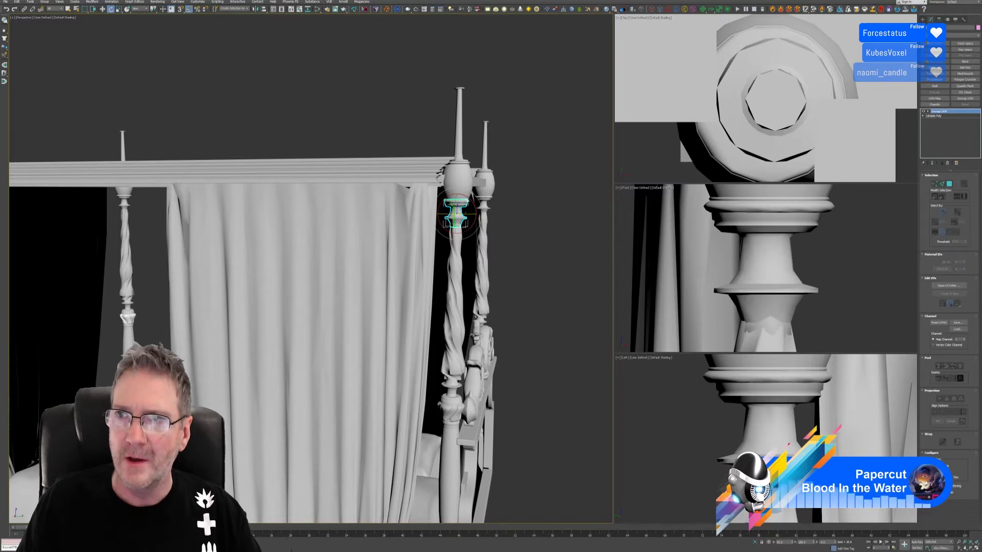
Center the pivot of this post's collar on the object.
{"action": "left_click", "coordinate": [939, 19]}
{"action": "left_click", "coordinate": [952, 56]}
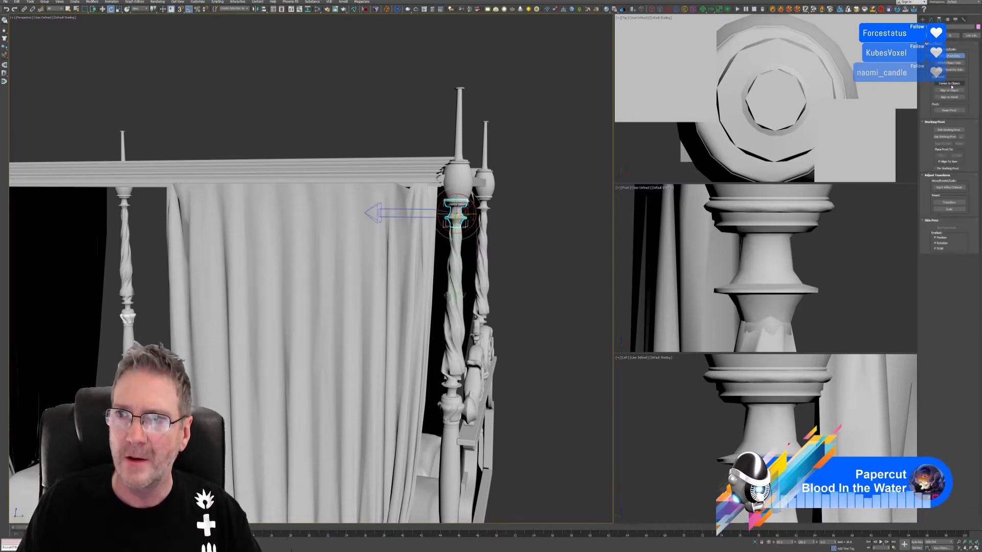
{"action": "left_click", "coordinate": [951, 57]}
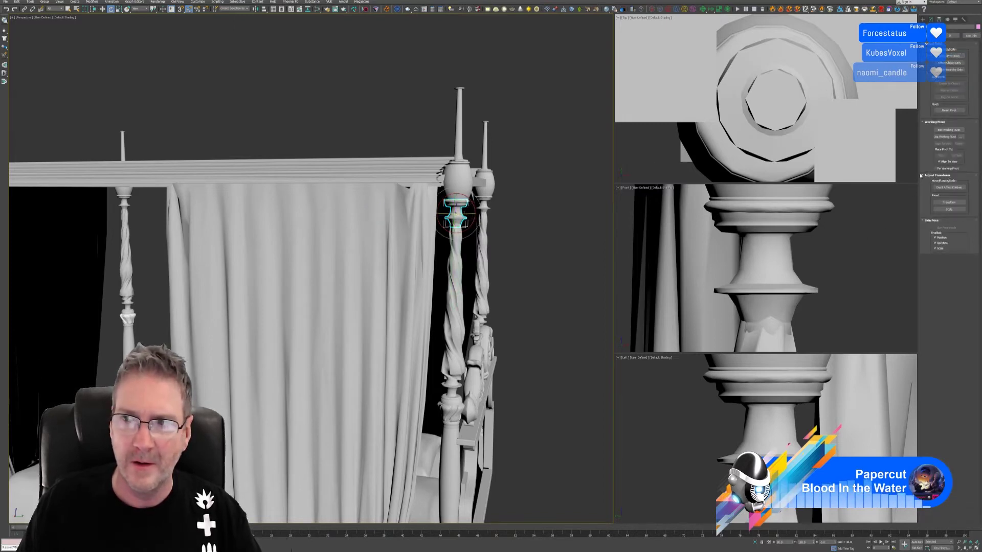
{"action": "left_click", "coordinate": [931, 19]}
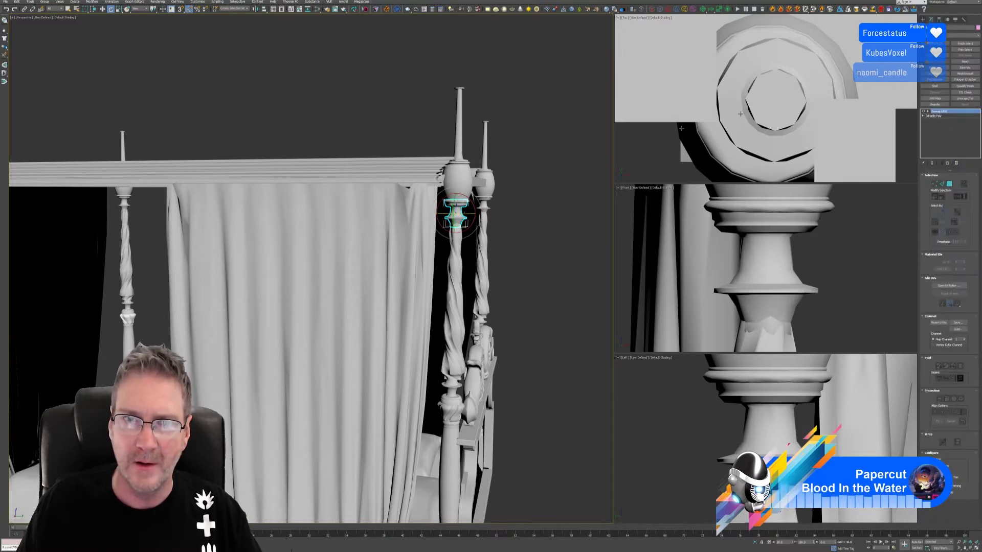
{"action": "left_click_drag", "start_coordinate": [465, 213], "coordinate": [438, 219]}
Convert the matching collar on the other headboard-end post to an Editable Poly and add an Unwrap UVW modifier.
{"action": "middle_click_drag", "start_coordinate": [474, 244], "coordinate": [491, 221], "text": "alt"}
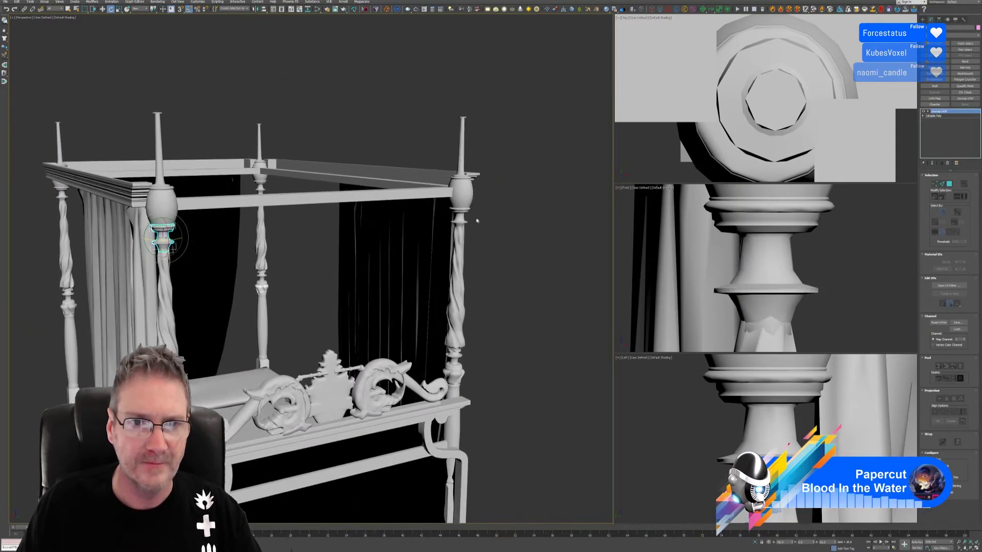
{"action": "left_click", "coordinate": [459, 217]}
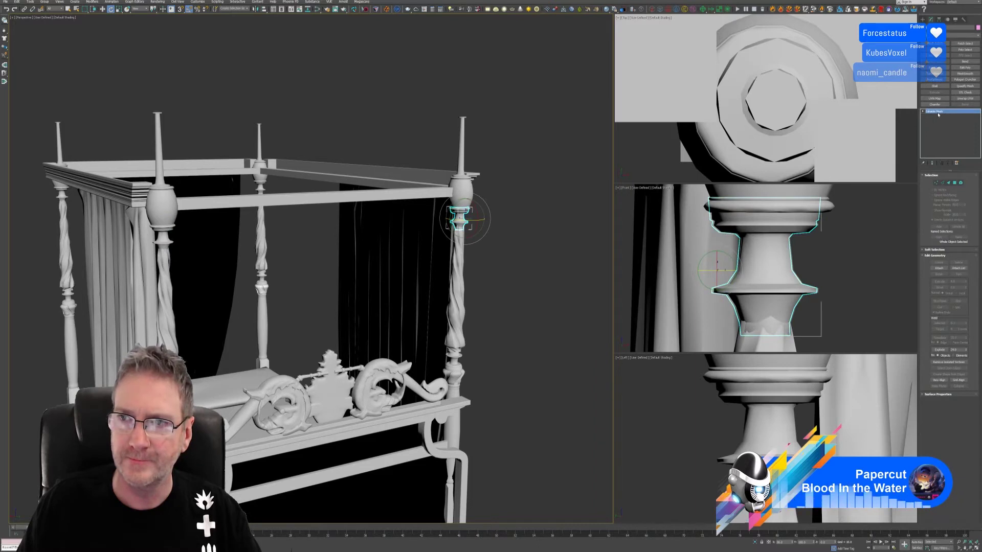
{"action": "right_click", "coordinate": [938, 114]}
{"action": "left_click", "coordinate": [953, 152]}
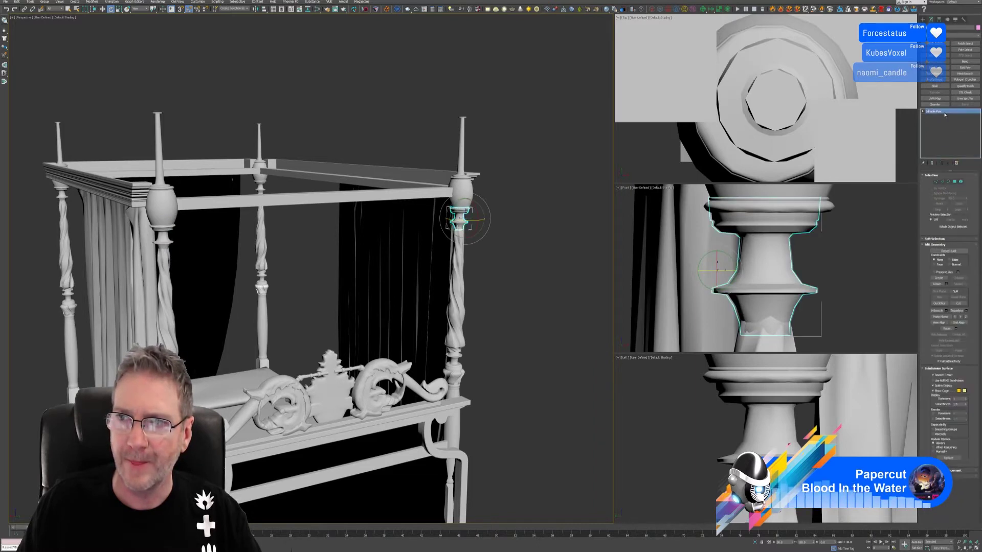
{"action": "left_click", "coordinate": [965, 98]}
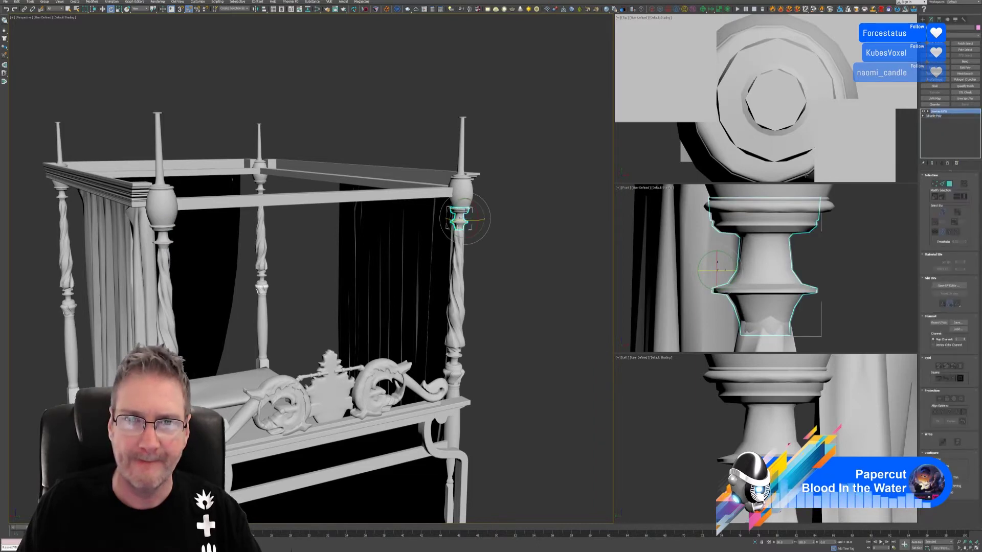
Center the pivot on the selected collar of the second headboard-end post.
{"action": "left_click", "coordinate": [944, 21]}
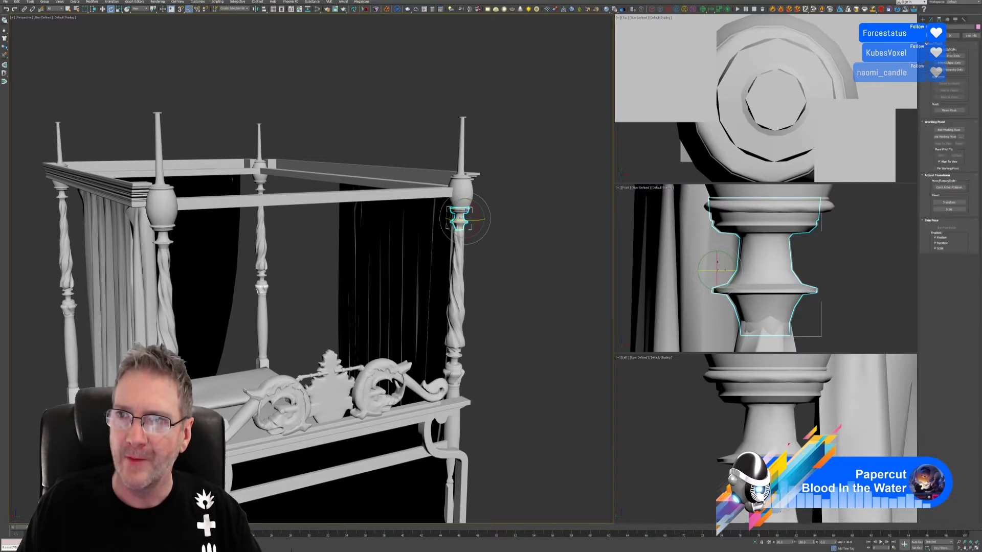
{"action": "left_click", "coordinate": [953, 56]}
{"action": "left_click", "coordinate": [954, 83]}
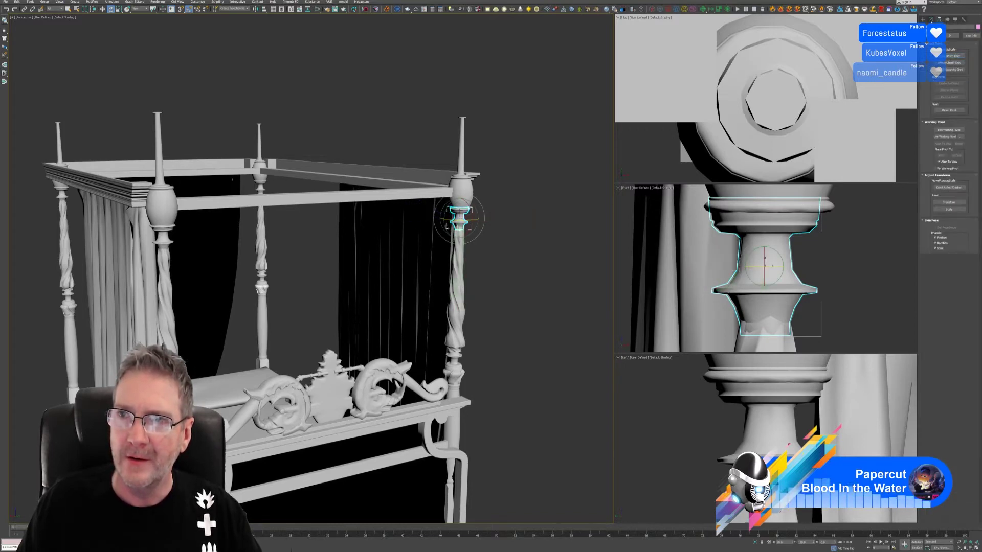
{"action": "left_click", "coordinate": [930, 20]}
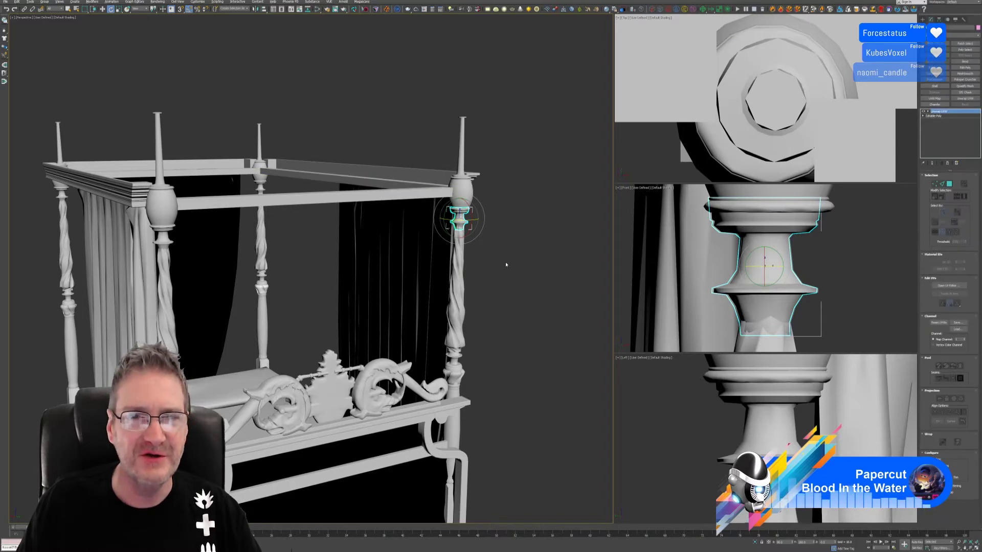
Examine the four-poster bed from several sides to check the collars on its corner posts.
{"action": "middle_click_drag", "start_coordinate": [505, 261], "coordinate": [551, 272], "text": "alt"}
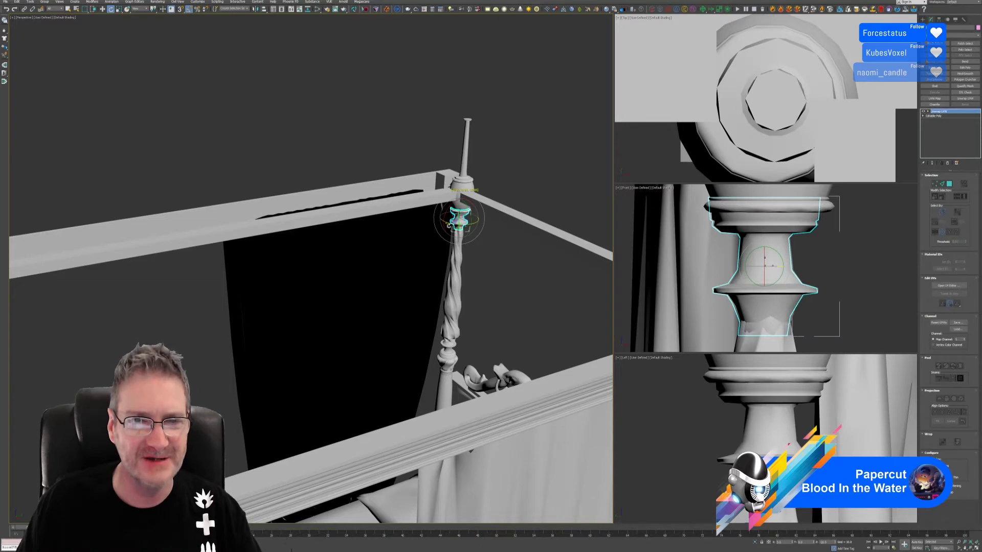
{"action": "middle_click_drag", "start_coordinate": [539, 216], "coordinate": [417, 187], "text": "alt"}
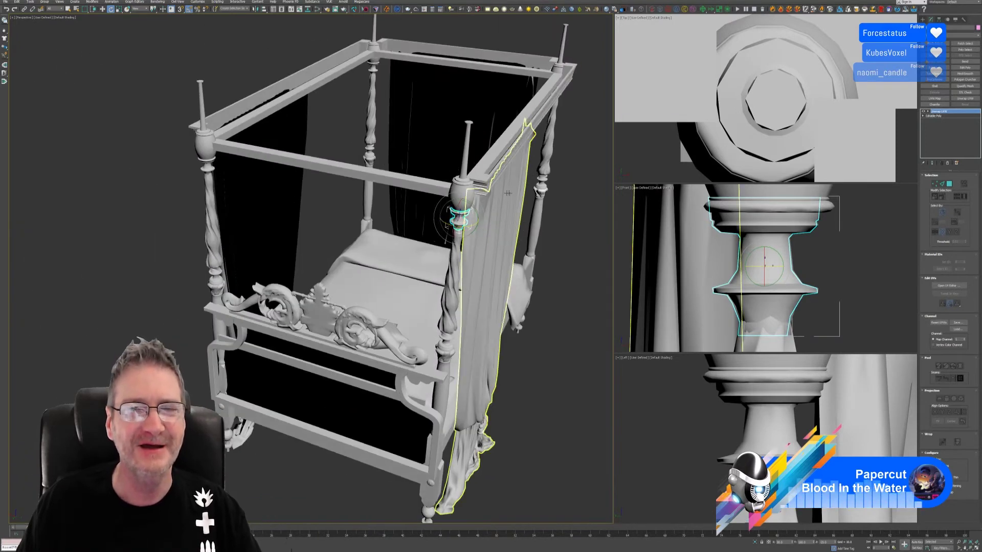
{"action": "middle_click_drag", "start_coordinate": [537, 181], "coordinate": [412, 202]}
{"action": "middle_click_drag", "start_coordinate": [518, 232], "coordinate": [473, 200], "text": "alt"}
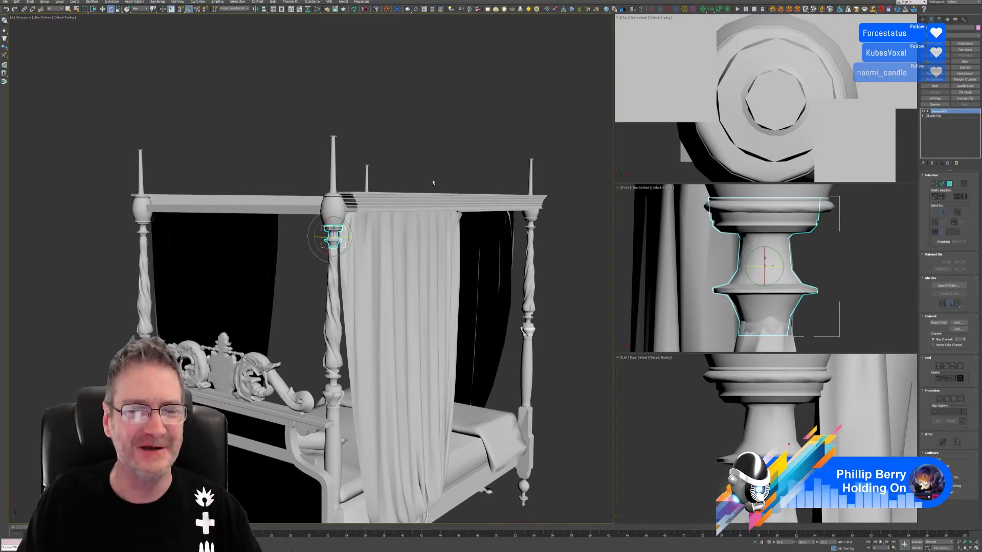
{"action": "middle_click_drag", "start_coordinate": [438, 158], "coordinate": [444, 161], "text": "alt"}
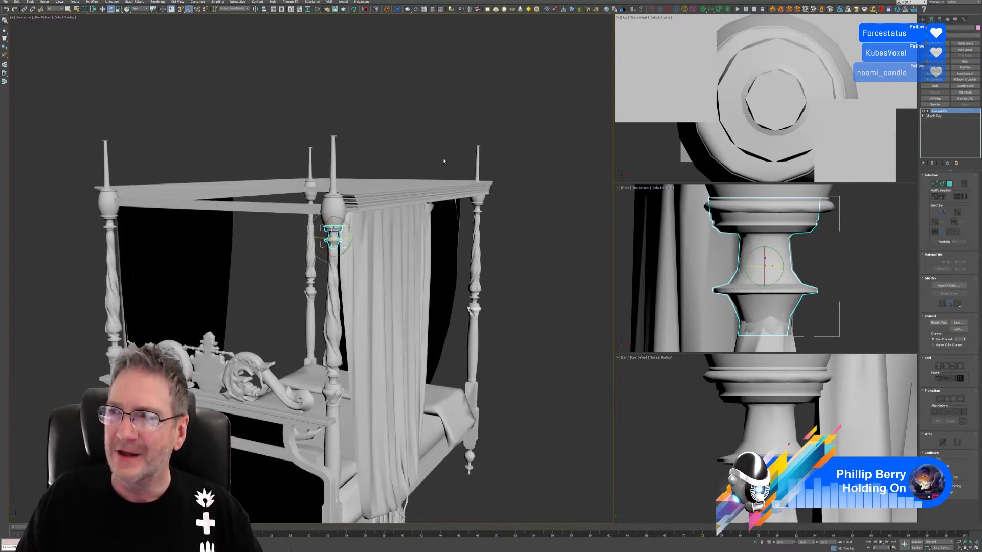
{"action": "key", "text": "shift+z"}
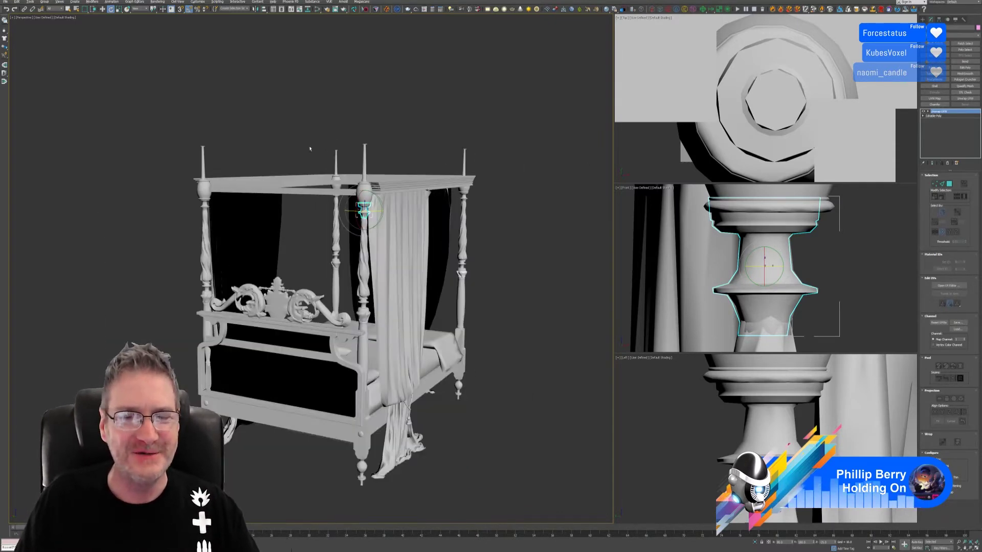
{"action": "key", "text": "shift+z"}
{"action": "key", "text": "shift+z"}
{"action": "key", "text": "shift+z"}
{"action": "key", "text": "shift+z"}
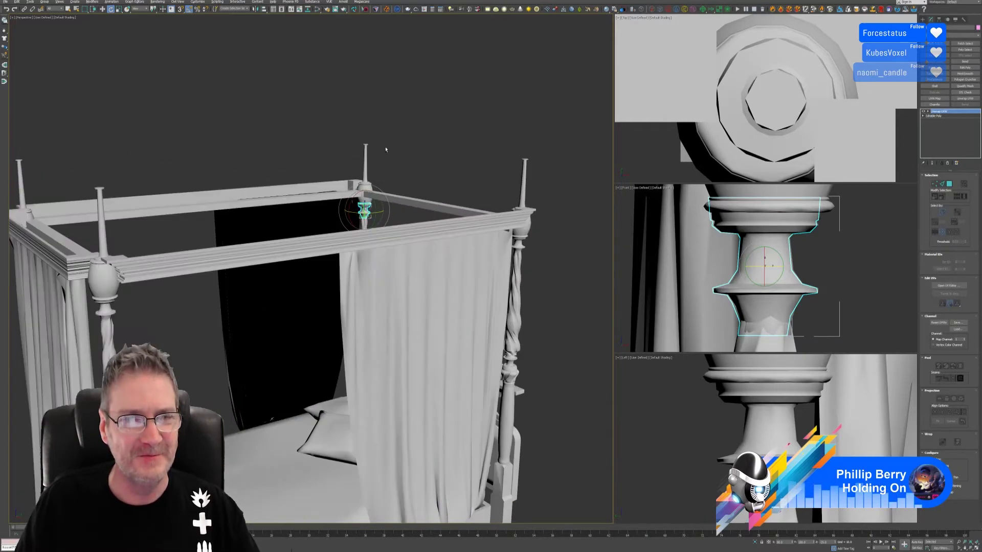
{"action": "key", "text": "shift+z"}
{"action": "key", "text": "shift+z"}
{"action": "key", "text": "shift+z"}
{"action": "key", "text": "shift+z"}
{"action": "key", "text": "shift+z"}
{"action": "key", "text": "shift+z"}
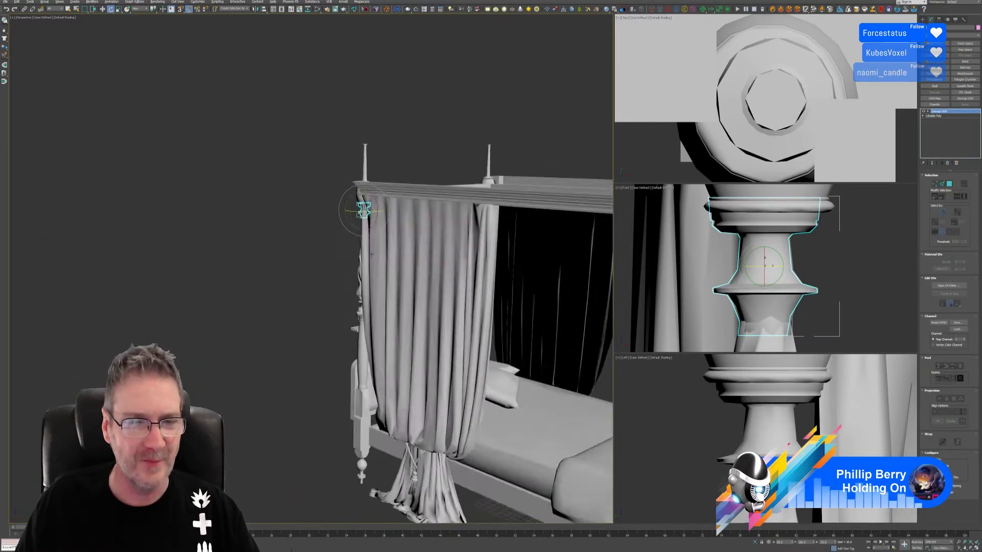
{"action": "key", "text": "shift+z"}
{"action": "key", "text": "shift+z"}
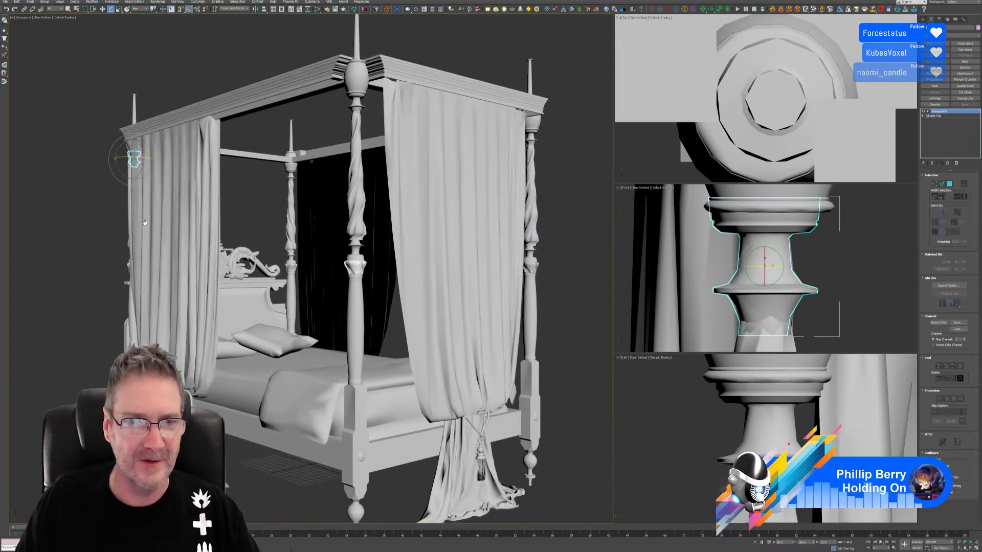
{"action": "key", "text": "shift+z"}
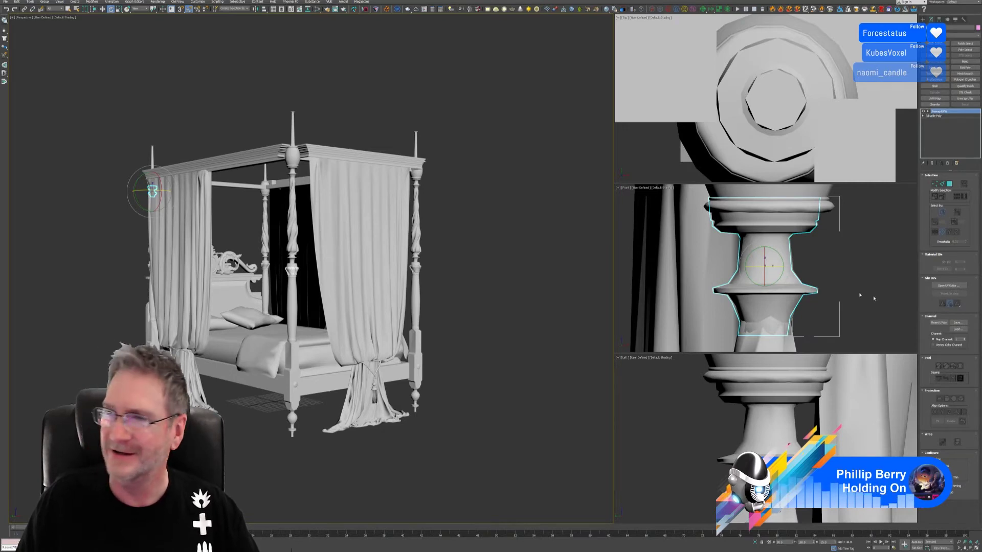
{"action": "middle_click_drag", "start_coordinate": [468, 273], "coordinate": [502, 250]}
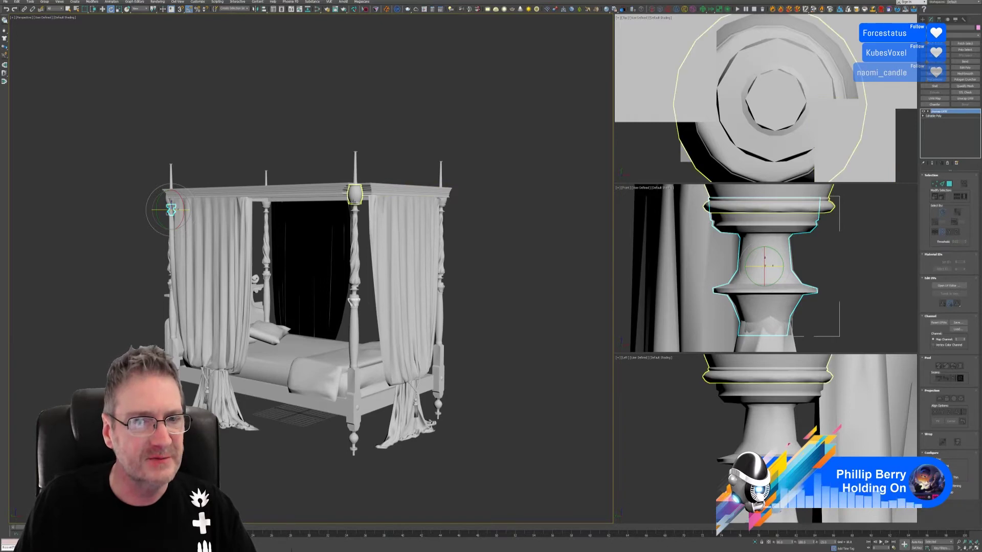
Convert the barrel-shaped urn at the top of the nearest foot-end post to an Editable Poly.
{"action": "scroll", "coordinate": [355, 194], "scroll_direction": "up", "scroll_amount": 5}
{"action": "left_click", "coordinate": [357, 184]}
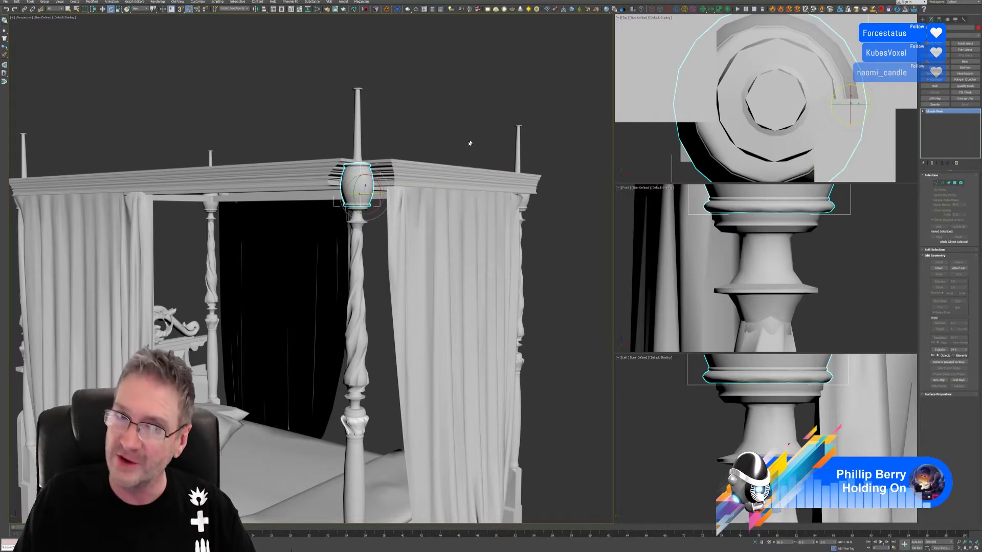
{"action": "mouse_move", "coordinate": [414, 129]}
{"action": "middle_mouse_down", "text": "alt"}
{"action": "mouse_move", "coordinate": [409, 146]}
{"action": "mouse_move", "coordinate": [400, 131]}
{"action": "middle_mouse_up", "text": "alt"}
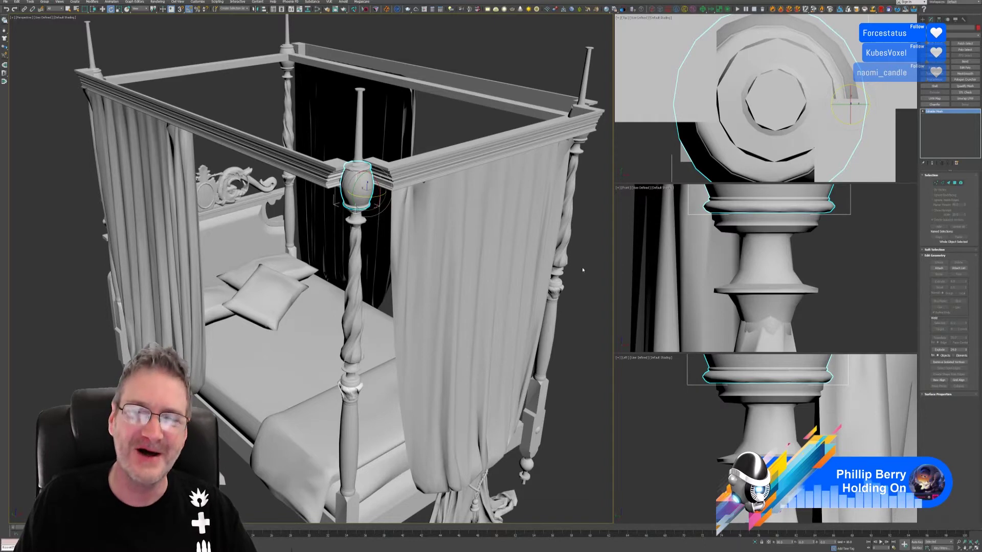
{"action": "mouse_move", "coordinate": [583, 269]}
{"action": "middle_mouse_down", "text": "alt"}
{"action": "mouse_move", "coordinate": [584, 250]}
{"action": "mouse_move", "coordinate": [580, 261]}
{"action": "middle_mouse_up", "text": "alt"}
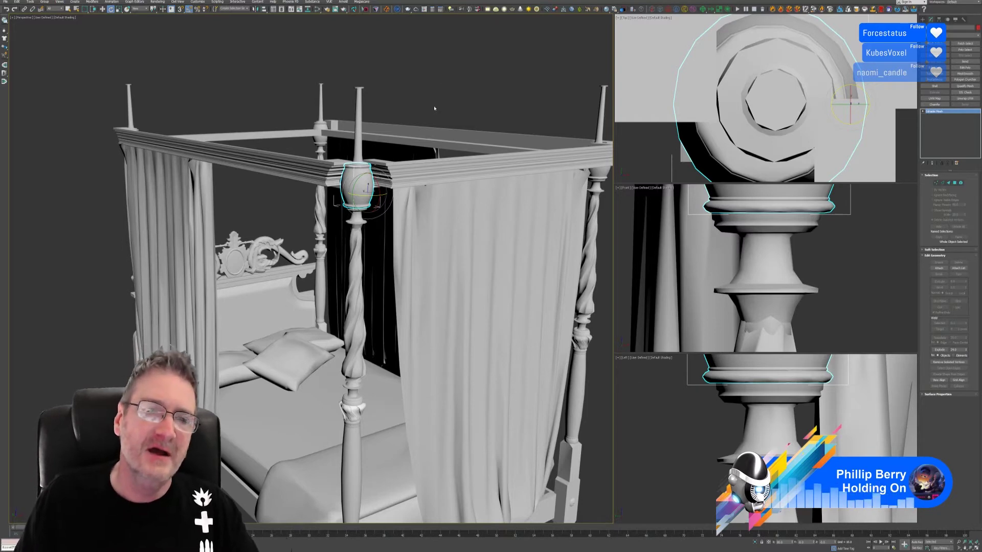
{"action": "middle_click_drag", "start_coordinate": [434, 108], "coordinate": [398, 95]}
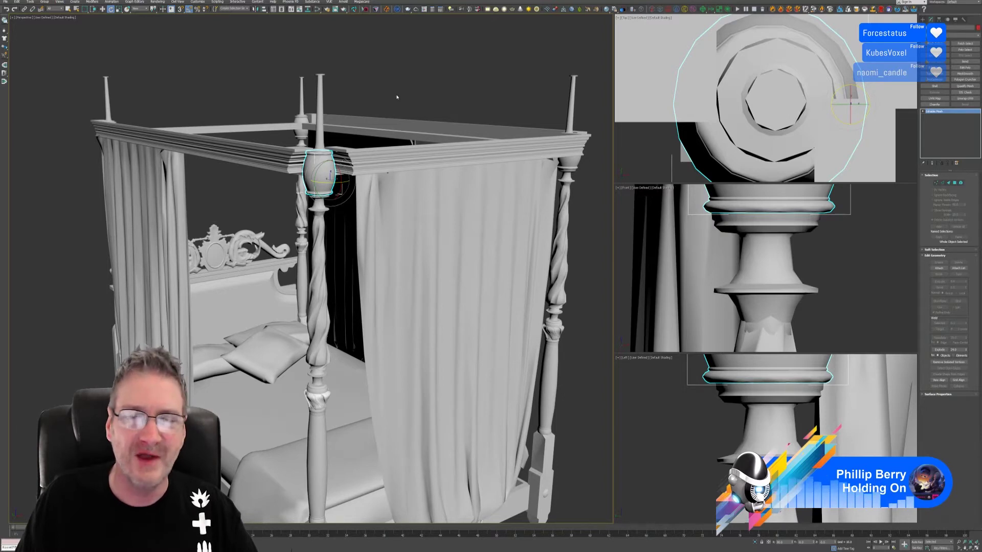
{"action": "right_click", "coordinate": [940, 115]}
{"action": "left_click", "coordinate": [951, 150]}
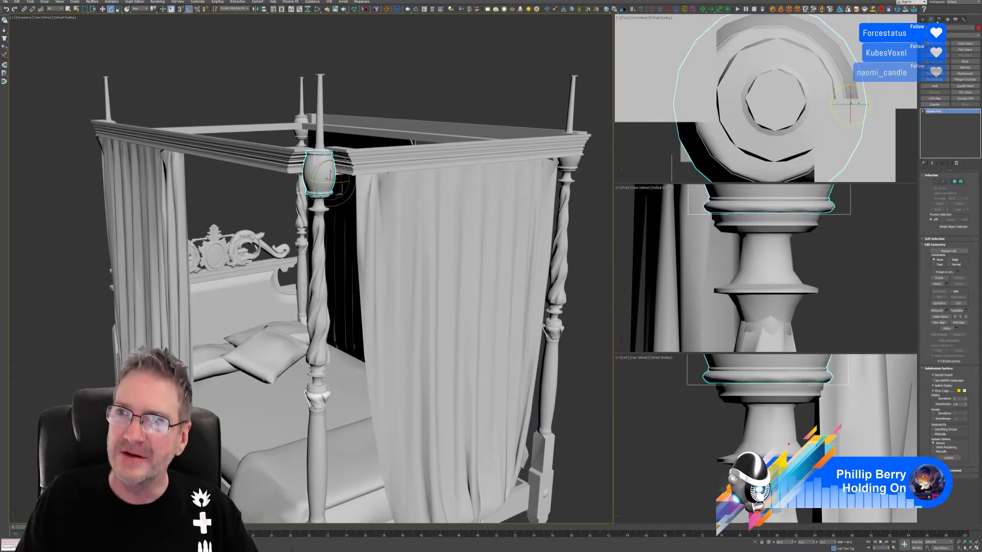
Center the pivot of the barrel-shaped urn on the object.
{"action": "left_click", "coordinate": [938, 19]}
{"action": "left_click", "coordinate": [953, 56]}
{"action": "left_click", "coordinate": [949, 83]}
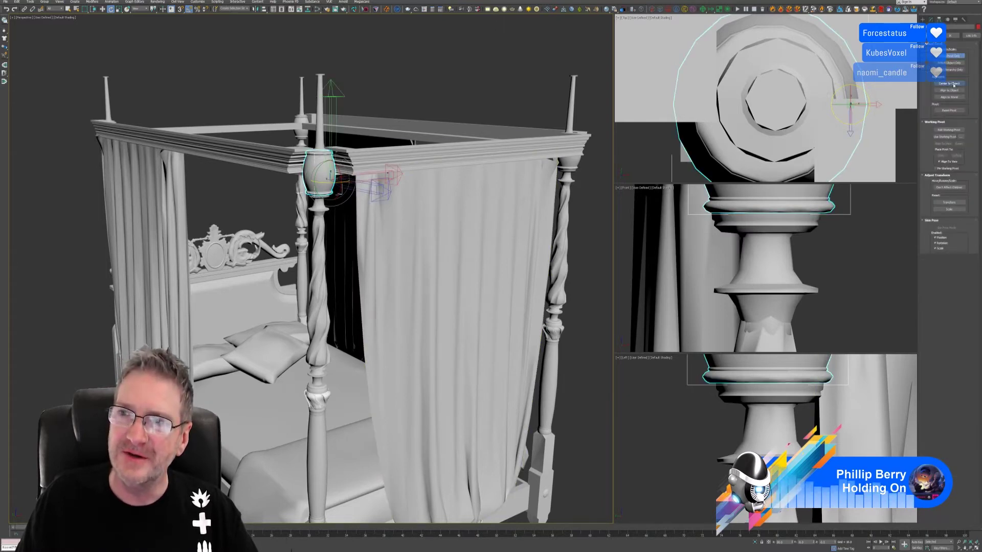
{"action": "left_click", "coordinate": [930, 20]}
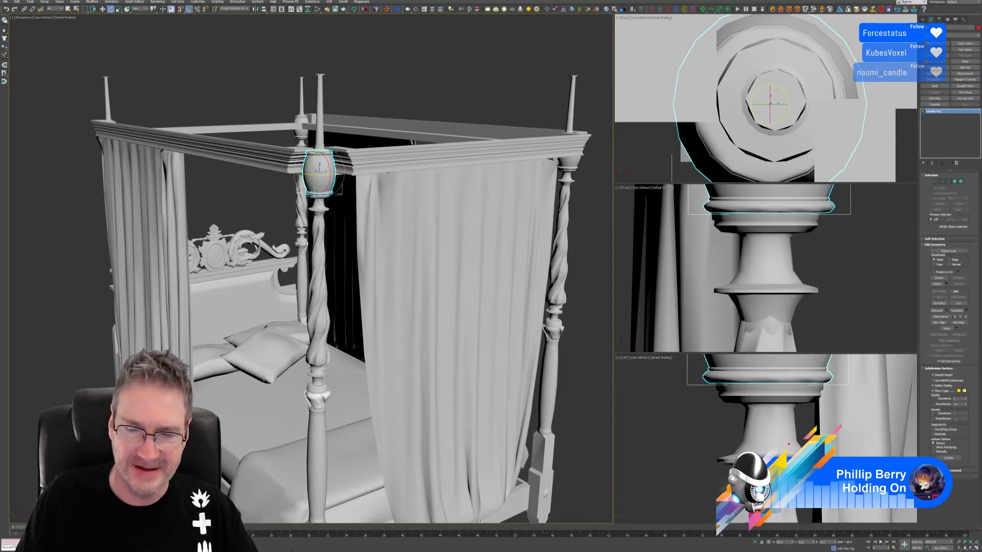
Isolate the urn and apply a UVW Map with cylindrical mapping, aligned to the X axis and fitted to the object.
{"action": "left_click", "coordinate": [756, 542]}
{"action": "middle_click_drag", "start_coordinate": [363, 266], "coordinate": [362, 264], "text": "alt"}
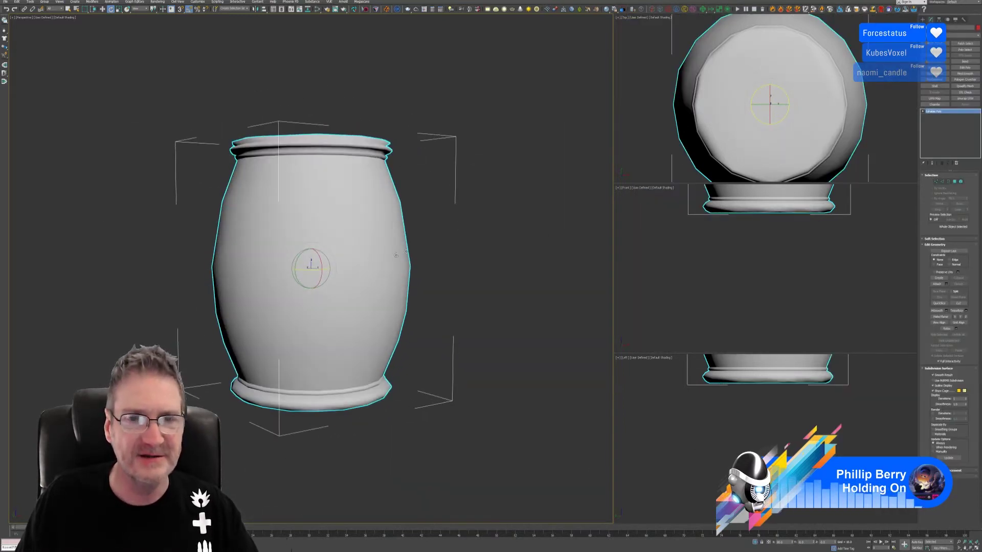
{"action": "left_click", "coordinate": [934, 98]}
{"action": "left_click", "coordinate": [949, 191]}
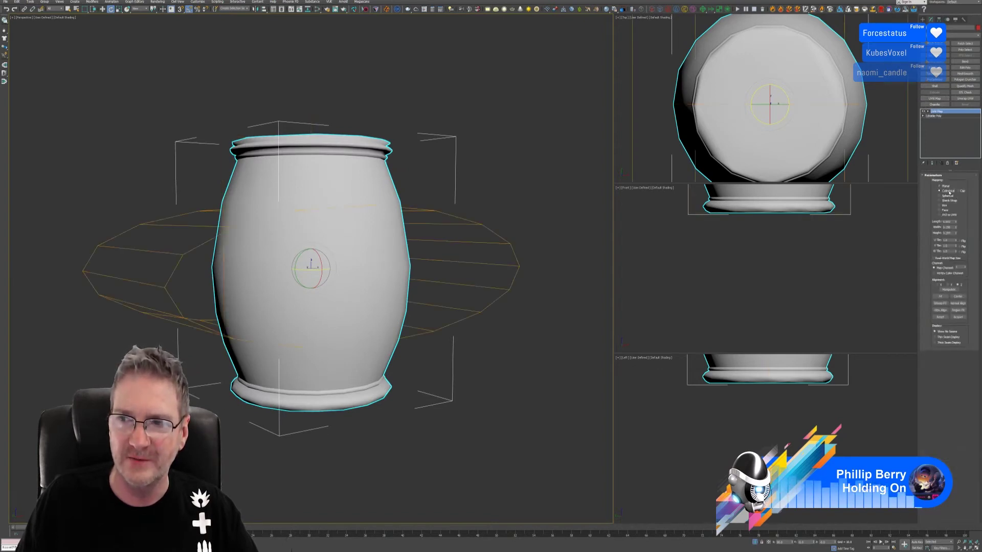
{"action": "left_click", "coordinate": [937, 285]}
{"action": "left_click", "coordinate": [939, 297]}
{"action": "middle_click_drag", "start_coordinate": [511, 265], "coordinate": [491, 292], "text": "alt"}
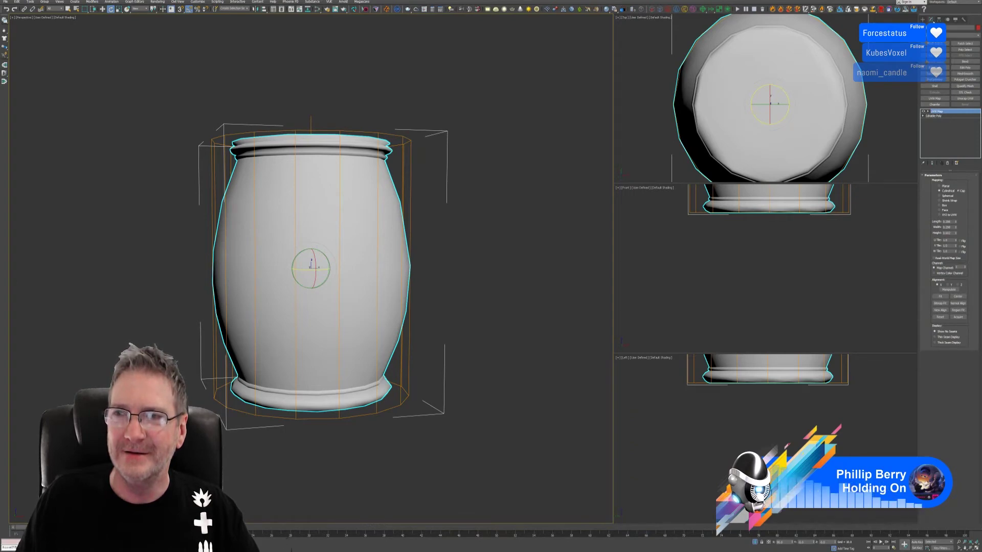
Exit isolation and add an Unwrap UVW modifier above the urn's cylindrical mapping.
{"action": "left_click", "coordinate": [755, 543]}
{"action": "left_click", "coordinate": [964, 98]}
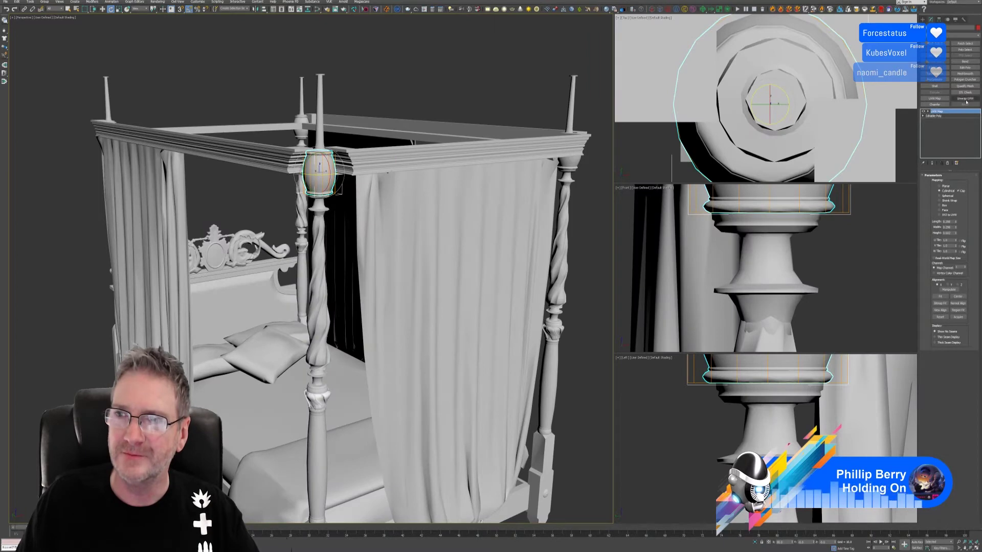
Check the urn's cylindrical layout in the UV editor and copy its Unwrap UVW modifier.
{"action": "left_click", "coordinate": [949, 286]}
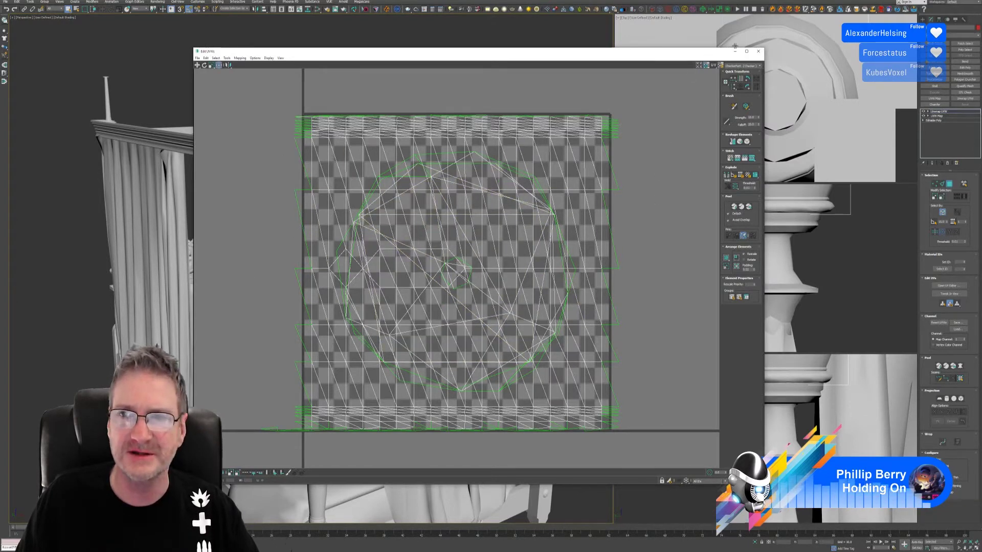
{"action": "left_click", "coordinate": [759, 51]}
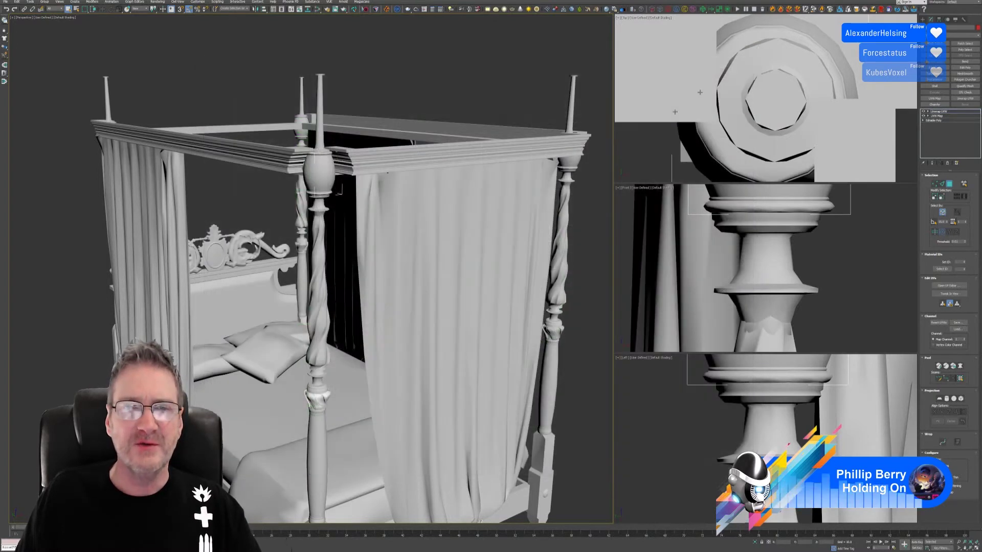
{"action": "middle_click_drag", "start_coordinate": [486, 170], "coordinate": [444, 155]}
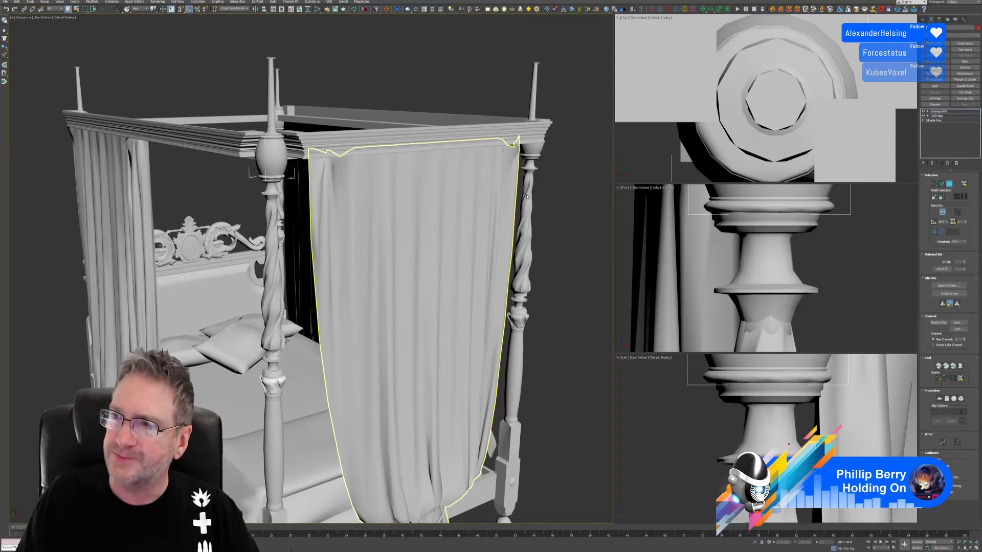
{"action": "left_click", "coordinate": [764, 139]}
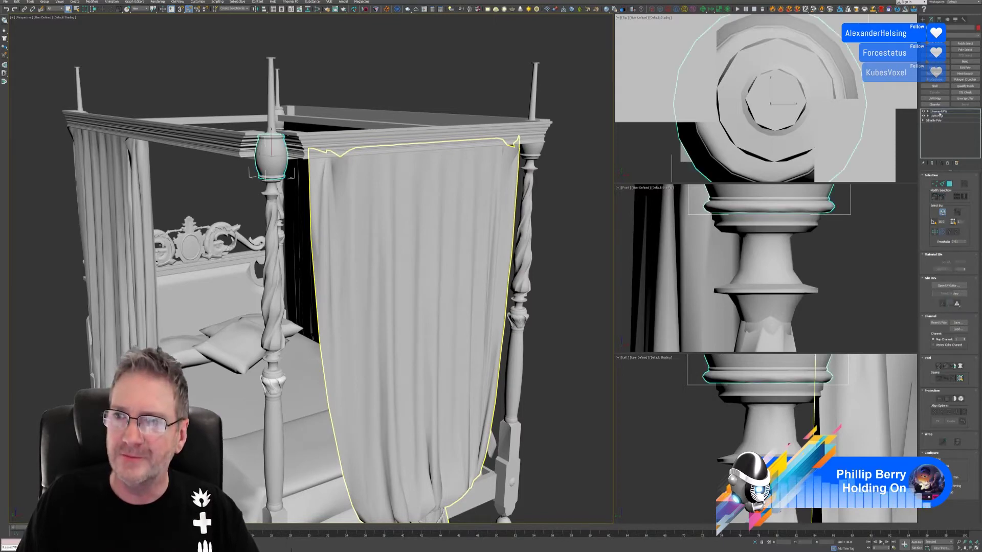
{"action": "right_click", "coordinate": [938, 112]}
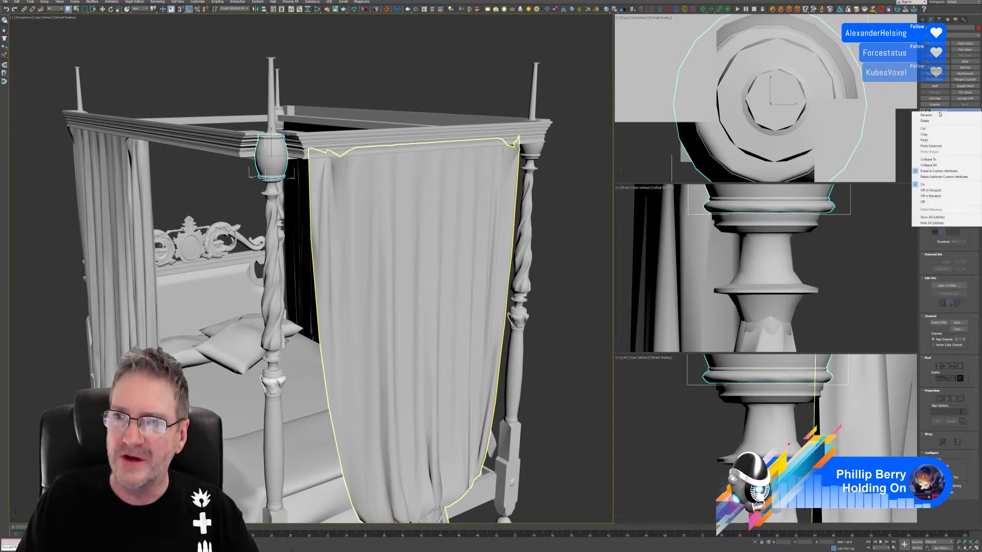
{"action": "left_click", "coordinate": [924, 134]}
Convert the urn at the top of the other foot-end post to an Editable Poly.
{"action": "mouse_move", "coordinate": [460, 230]}
{"action": "middle_mouse_down", "text": "alt"}
{"action": "mouse_move", "coordinate": [450, 225]}
{"action": "mouse_move", "coordinate": [469, 219]}
{"action": "middle_mouse_up", "text": "alt"}
{"action": "scroll", "coordinate": [470, 219], "scroll_direction": "up", "scroll_amount": 5}
{"action": "middle_click_drag", "start_coordinate": [406, 209], "coordinate": [396, 209]}
{"action": "left_click", "coordinate": [480, 179]}
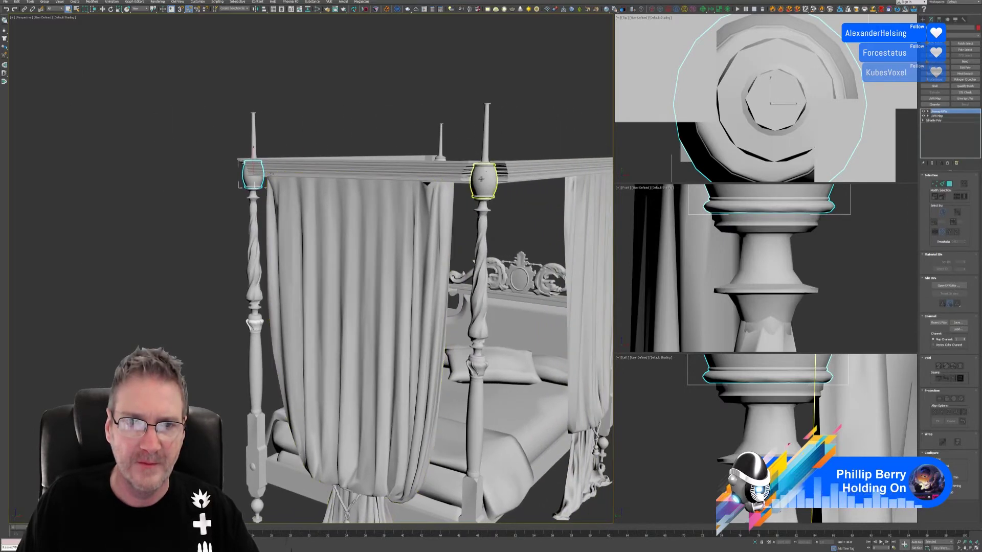
{"action": "left_click", "coordinate": [485, 174]}
{"action": "right_click", "coordinate": [936, 111]}
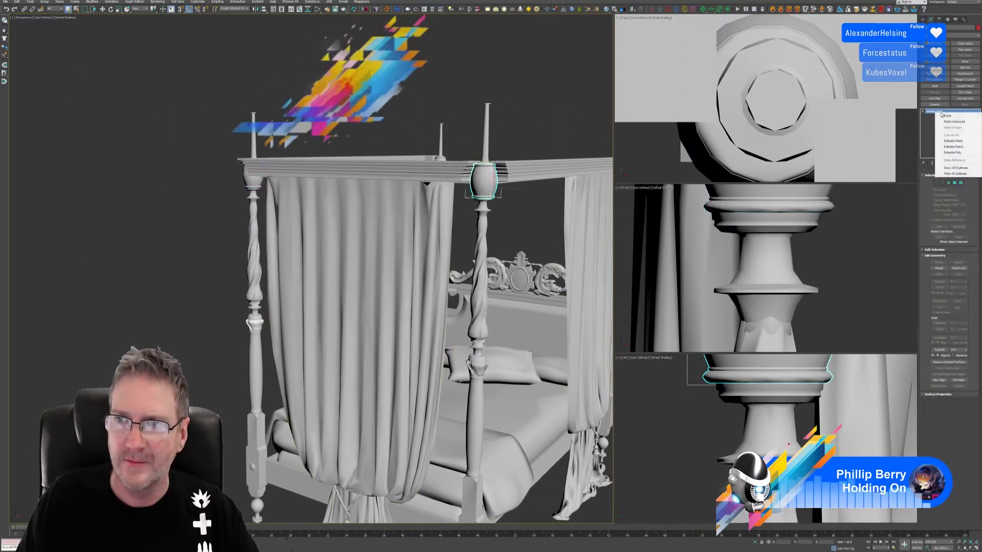
{"action": "left_click", "coordinate": [955, 153]}
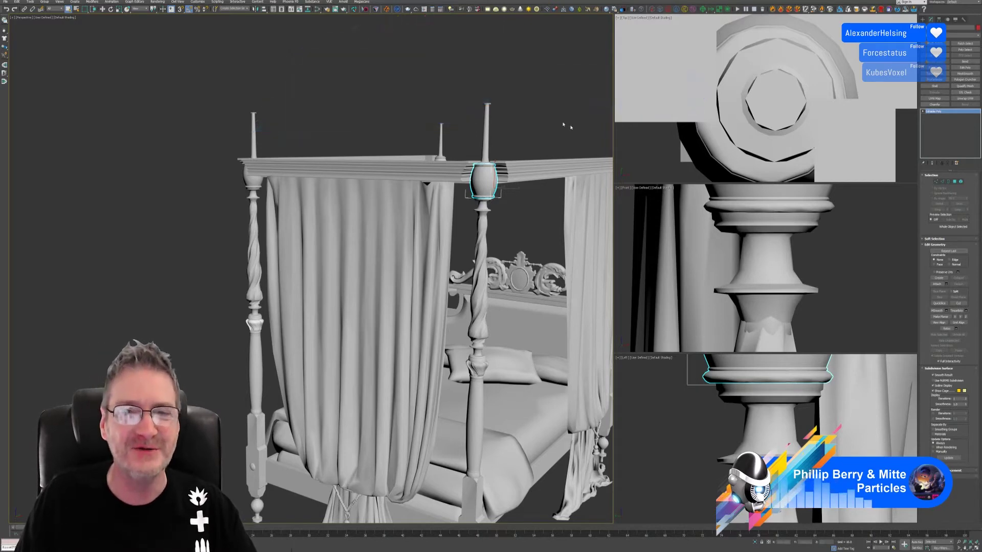
Convert the urn on the adjacent head-end post to an Editable Poly and paste the copied Unwrap UVW modifier onto it.
{"action": "middle_click_drag", "start_coordinate": [543, 116], "coordinate": [501, 97], "text": "alt"}
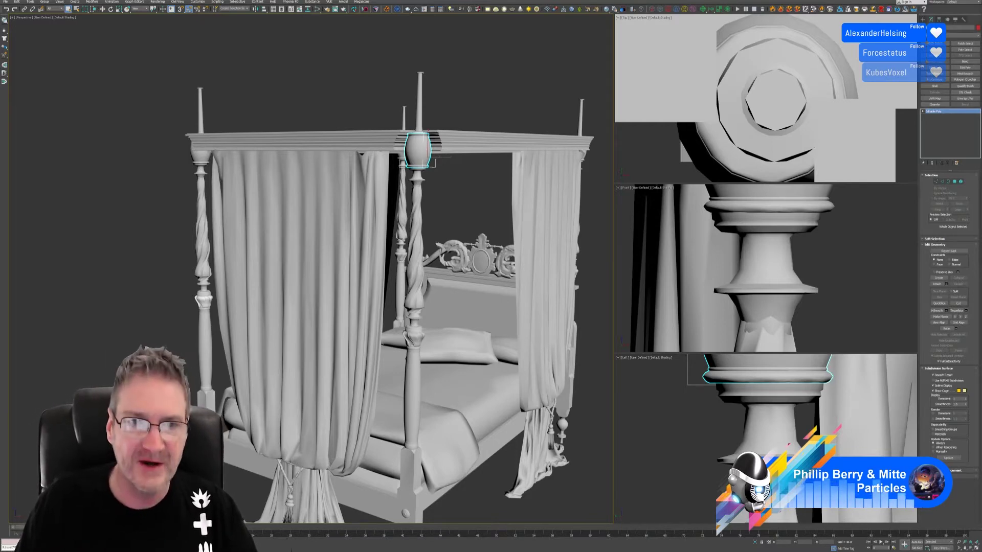
{"action": "middle_click_drag", "start_coordinate": [518, 105], "coordinate": [294, 96], "text": "alt"}
{"action": "scroll", "coordinate": [486, 104], "scroll_direction": "up", "scroll_amount": 5}
{"action": "scroll", "coordinate": [301, 102], "scroll_direction": "down", "scroll_amount": 4}
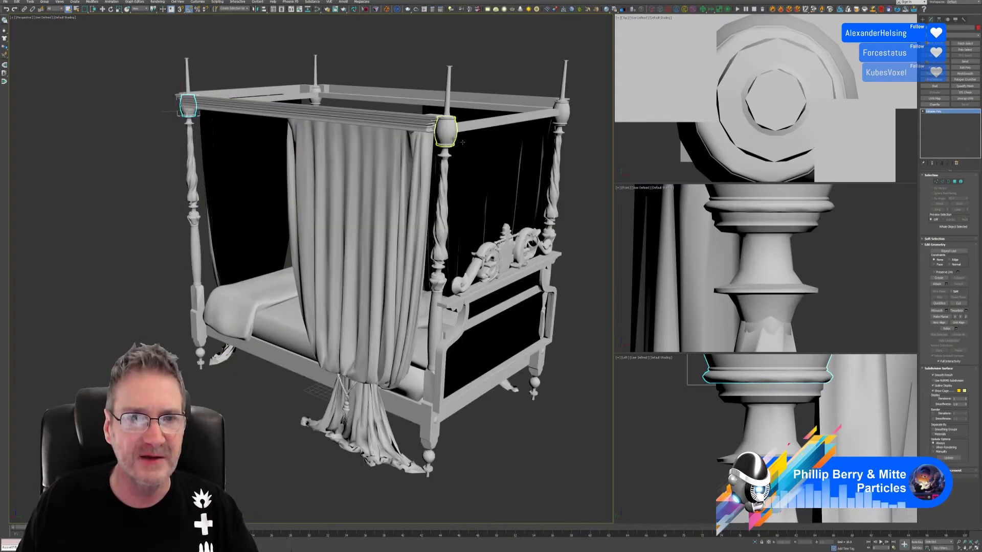
{"action": "left_click", "coordinate": [449, 134]}
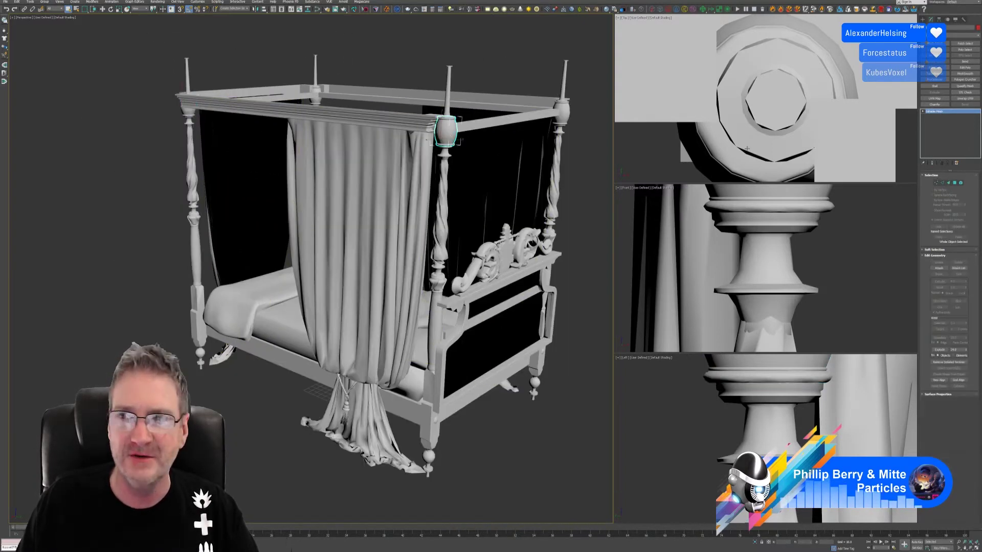
{"action": "right_click", "coordinate": [944, 113]}
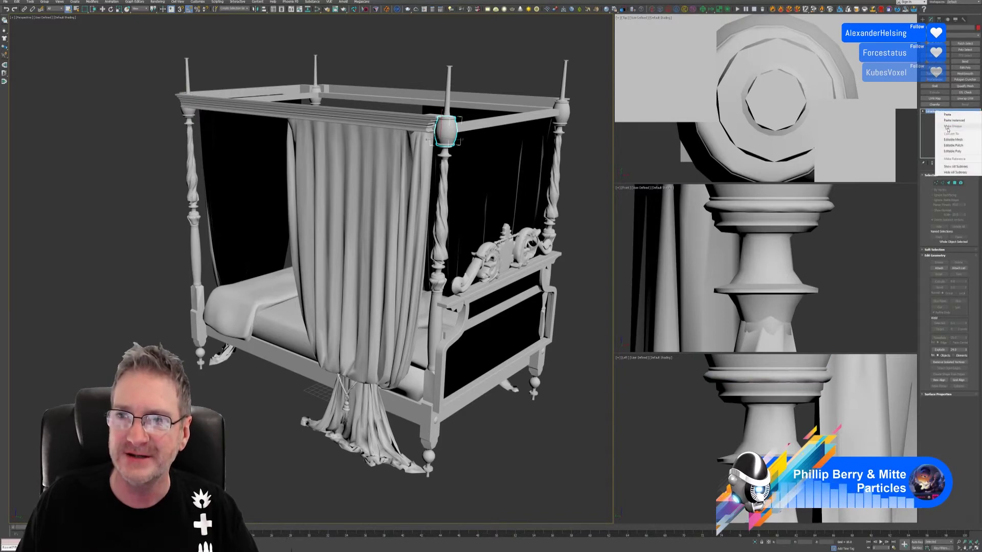
{"action": "left_click", "coordinate": [952, 151]}
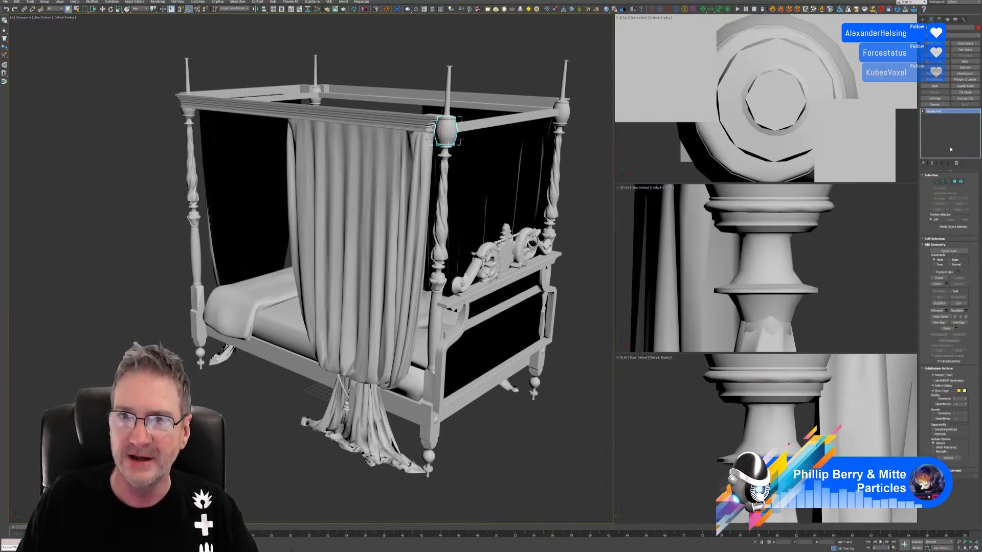
{"action": "right_click", "coordinate": [943, 114]}
{"action": "left_click", "coordinate": [945, 116]}
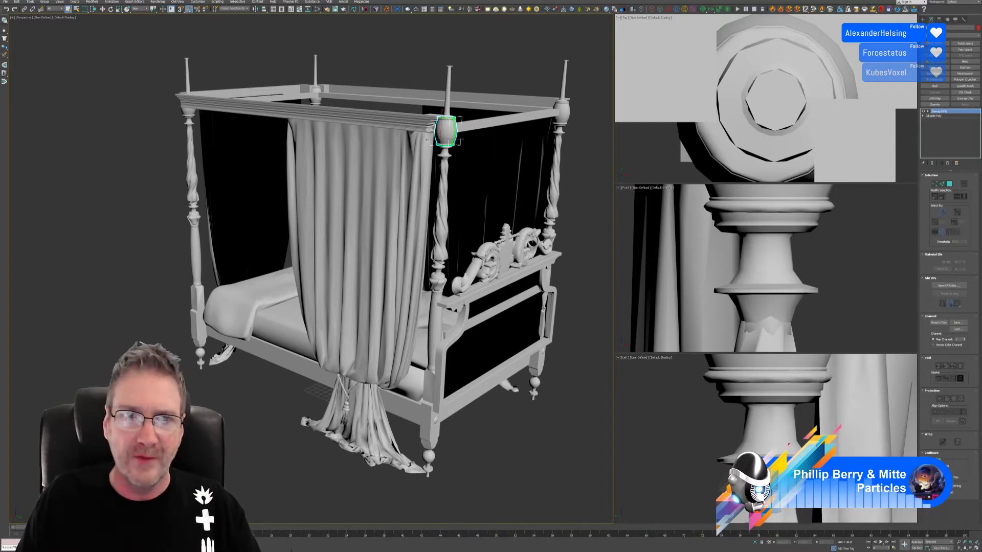
Center the pivot of this head-end urn on the object and activate the Rotate tool.
{"action": "middle_click_drag", "start_coordinate": [516, 287], "coordinate": [505, 286]}
{"action": "middle_click_drag", "start_coordinate": [467, 172], "coordinate": [437, 131], "text": "alt"}
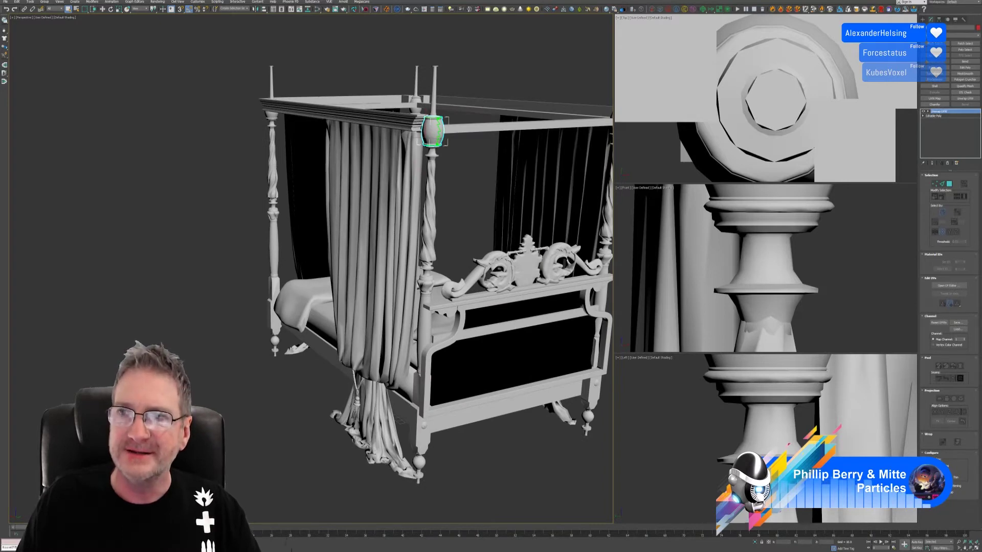
{"action": "left_click", "coordinate": [939, 20]}
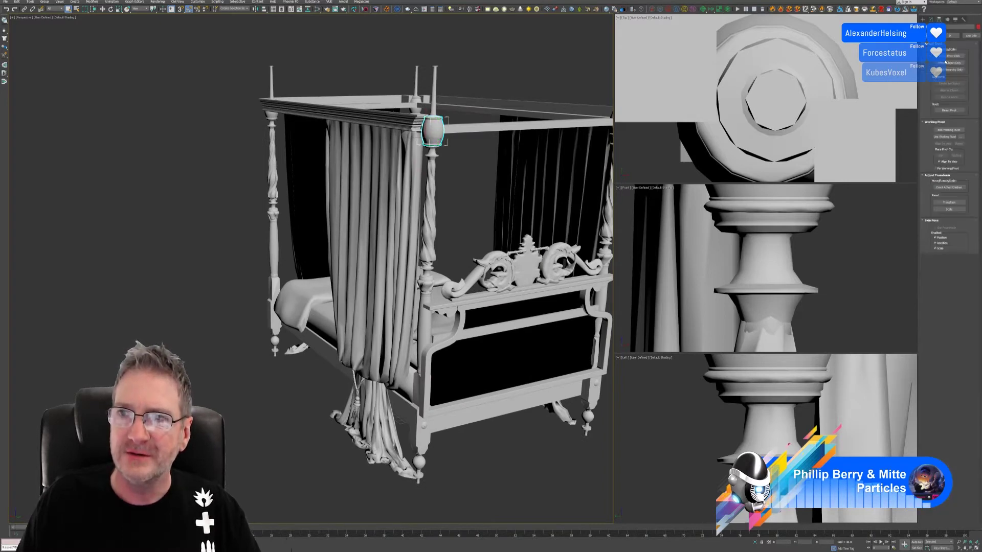
{"action": "left_click", "coordinate": [949, 63]}
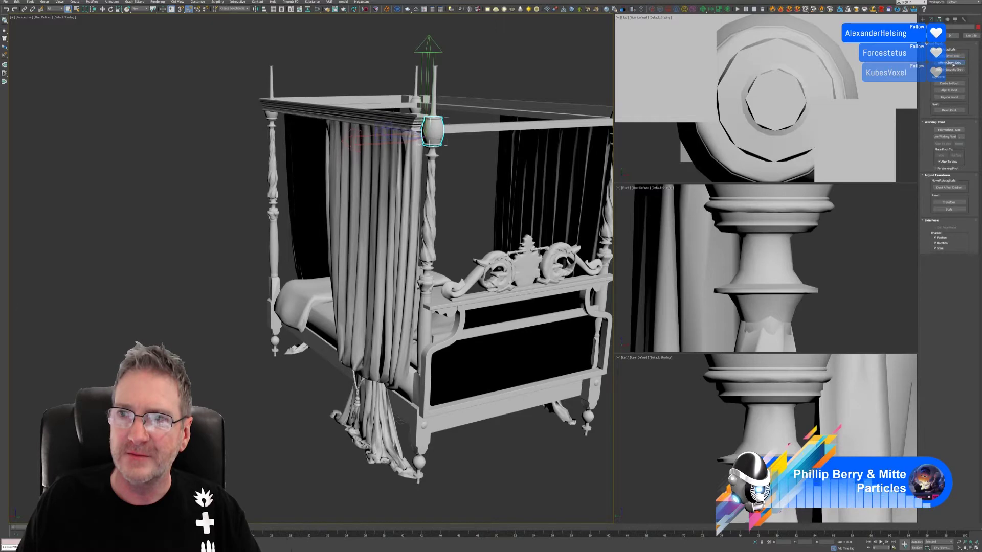
{"action": "left_click", "coordinate": [952, 56]}
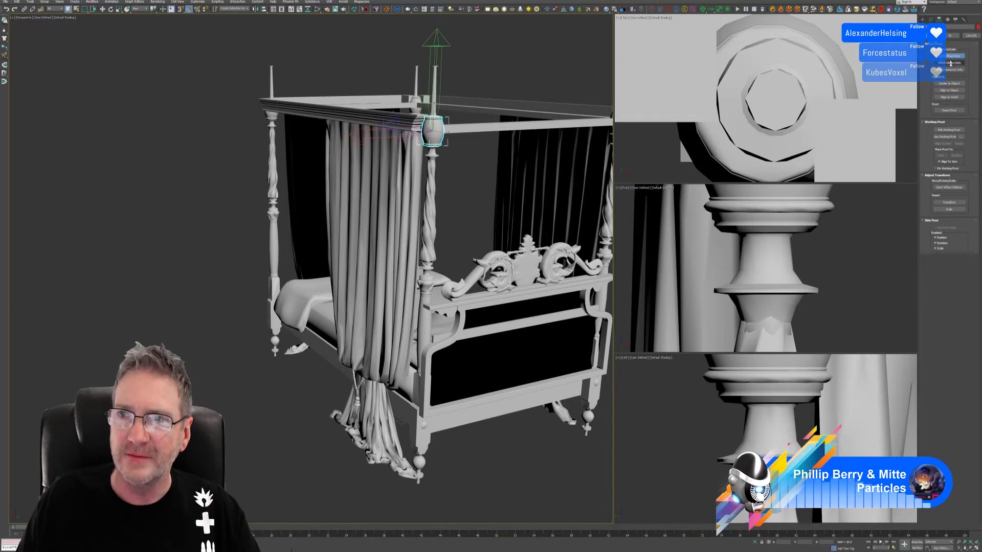
{"action": "left_click", "coordinate": [929, 19]}
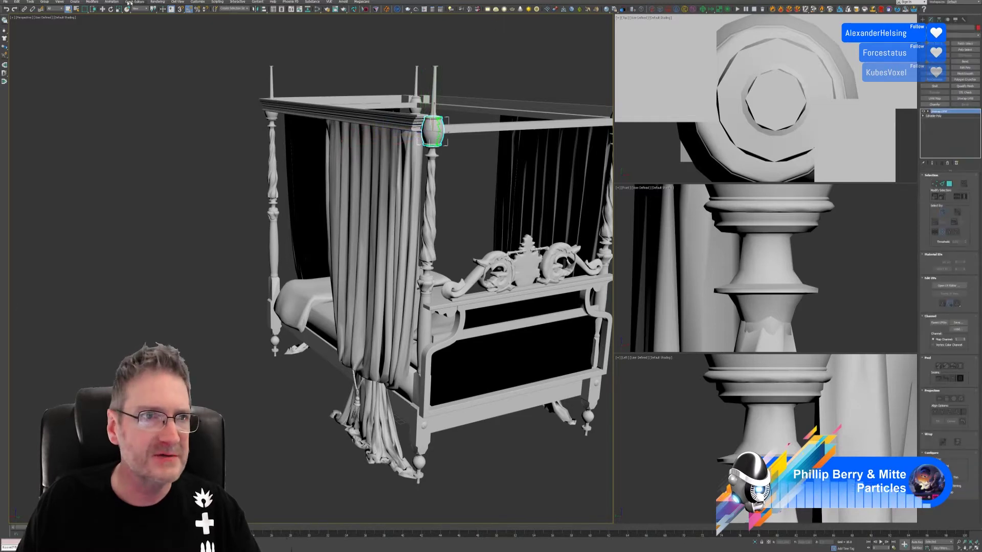
{"action": "key", "text": "e"}
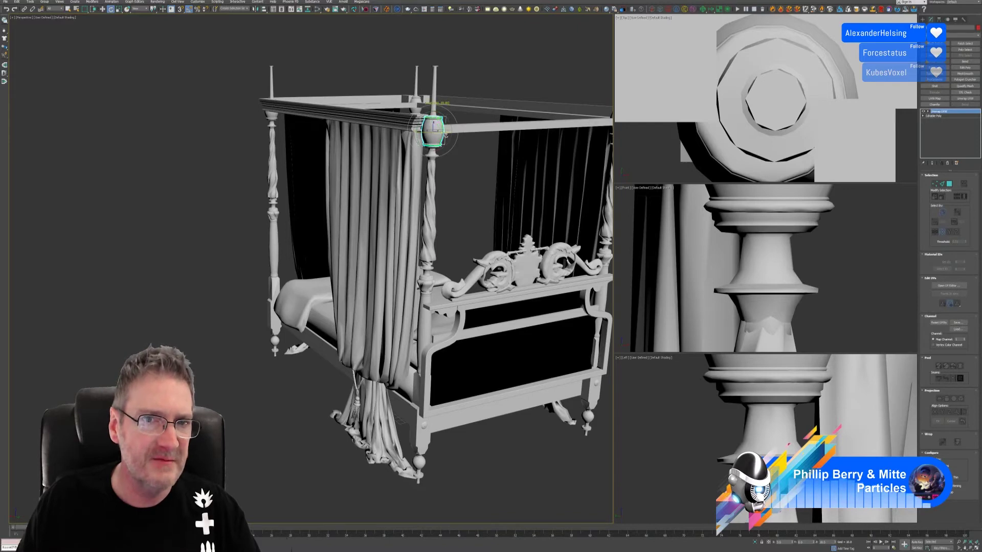
Convert the urn on the other head-end post to an Editable Poly and paste the copied Unwrap UVW modifier onto it.
{"action": "middle_click_drag", "start_coordinate": [499, 100], "coordinate": [475, 125], "text": "alt"}
{"action": "left_click", "coordinate": [482, 122]}
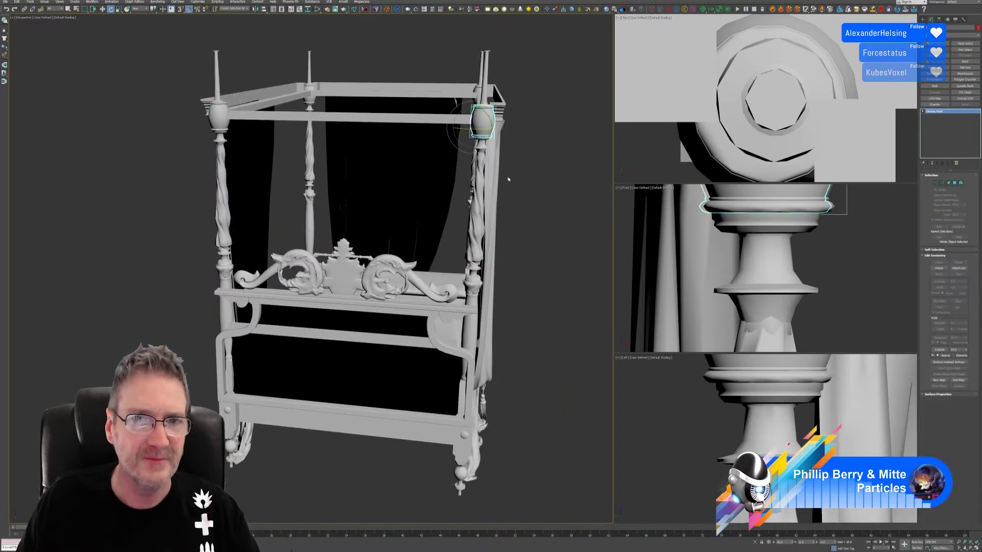
{"action": "middle_click_drag", "start_coordinate": [506, 179], "coordinate": [537, 184], "text": "alt"}
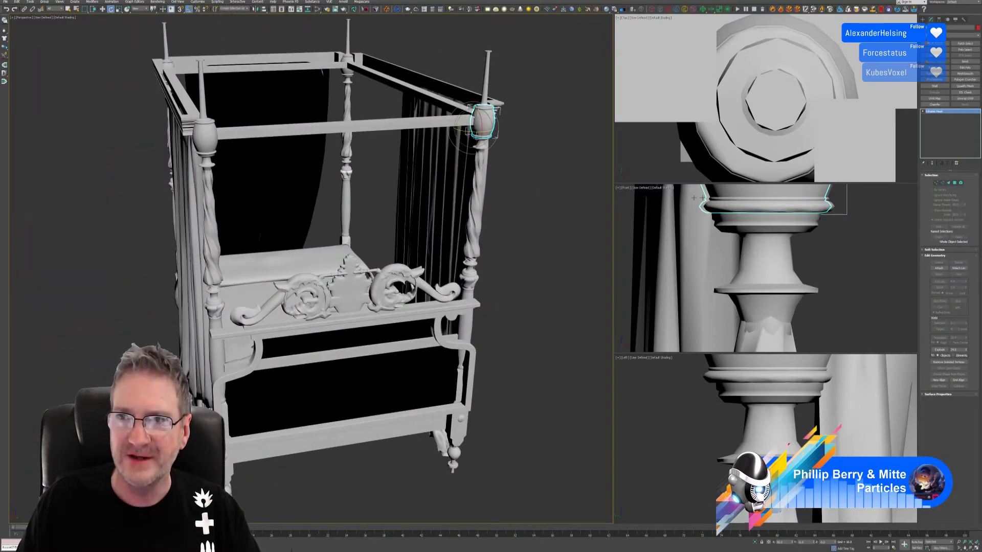
{"action": "right_click", "coordinate": [940, 115]}
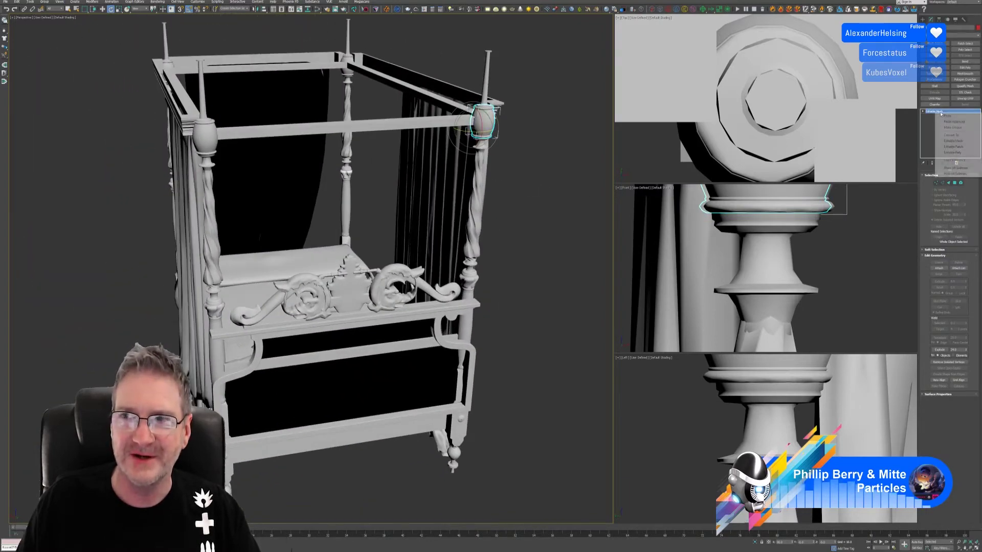
{"action": "left_click", "coordinate": [961, 153]}
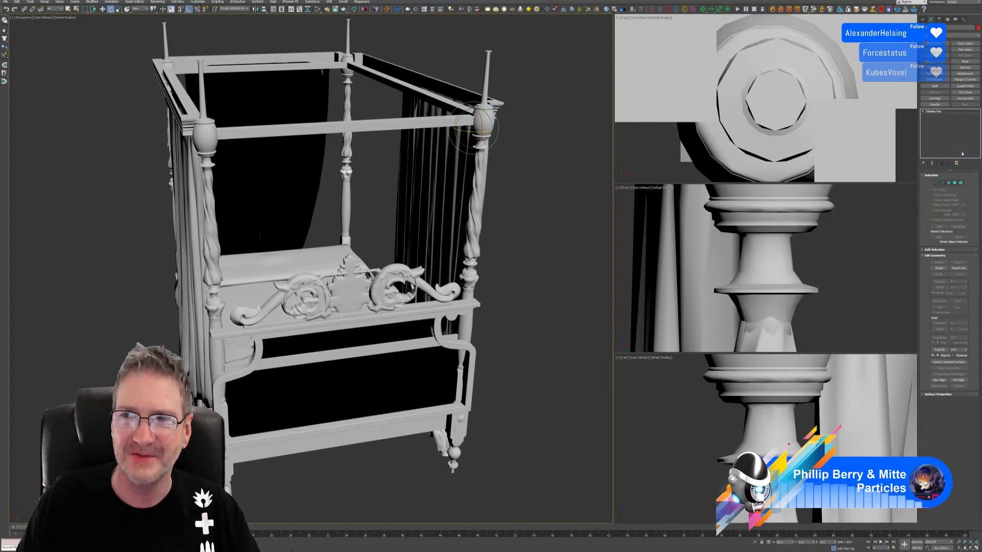
{"action": "right_click", "coordinate": [947, 112]}
{"action": "left_click", "coordinate": [954, 119]}
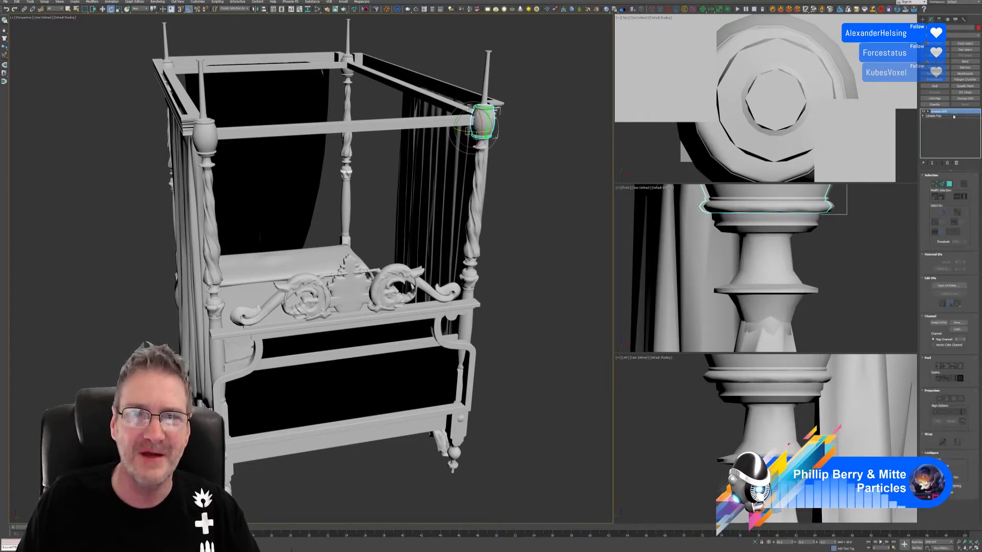
Center the pivot of the second head-end urn on the object.
{"action": "middle_click_drag", "start_coordinate": [600, 170], "coordinate": [566, 158], "text": "alt"}
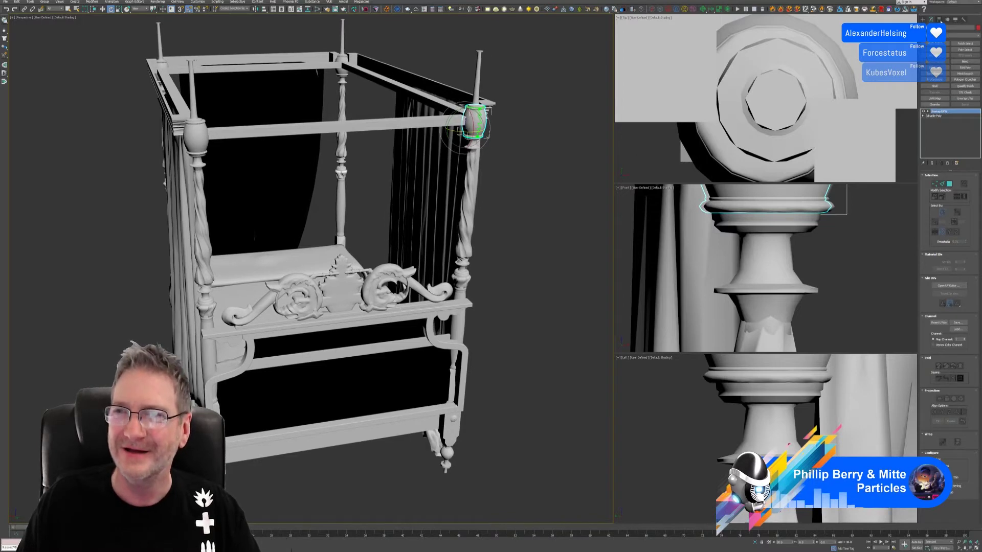
{"action": "left_click", "coordinate": [940, 19]}
{"action": "left_click", "coordinate": [953, 55]}
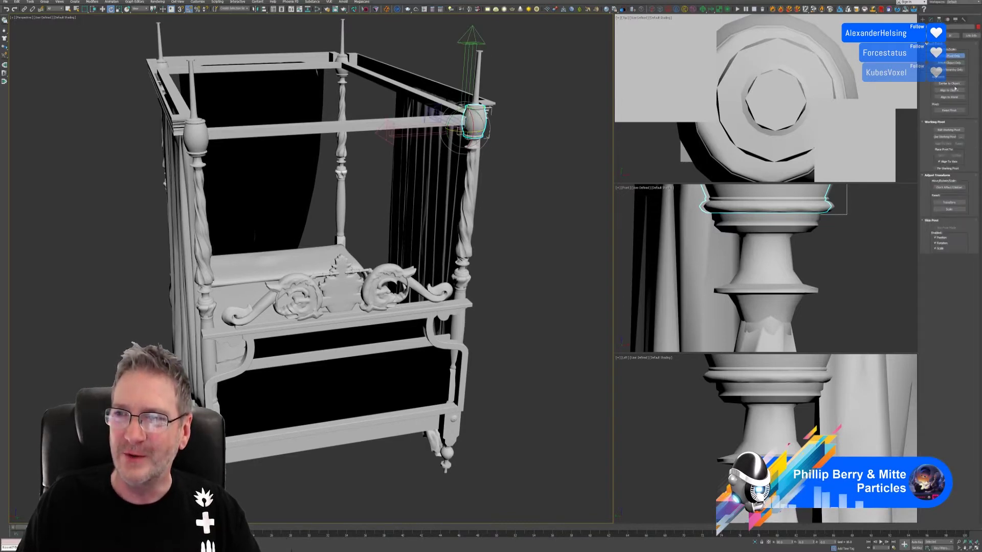
{"action": "left_click", "coordinate": [953, 84]}
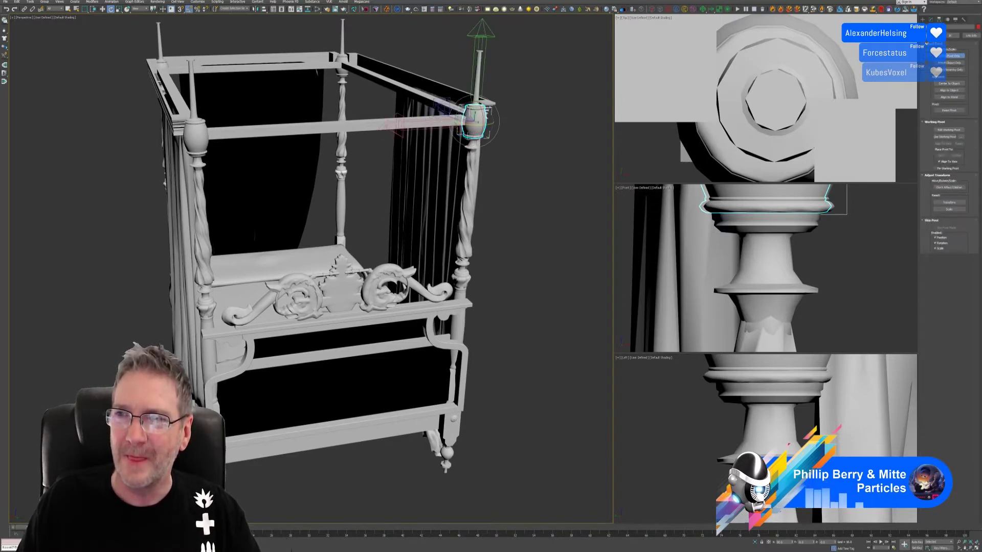
{"action": "left_click", "coordinate": [931, 19]}
{"action": "middle_click_drag", "start_coordinate": [504, 136], "coordinate": [515, 145], "text": "alt"}
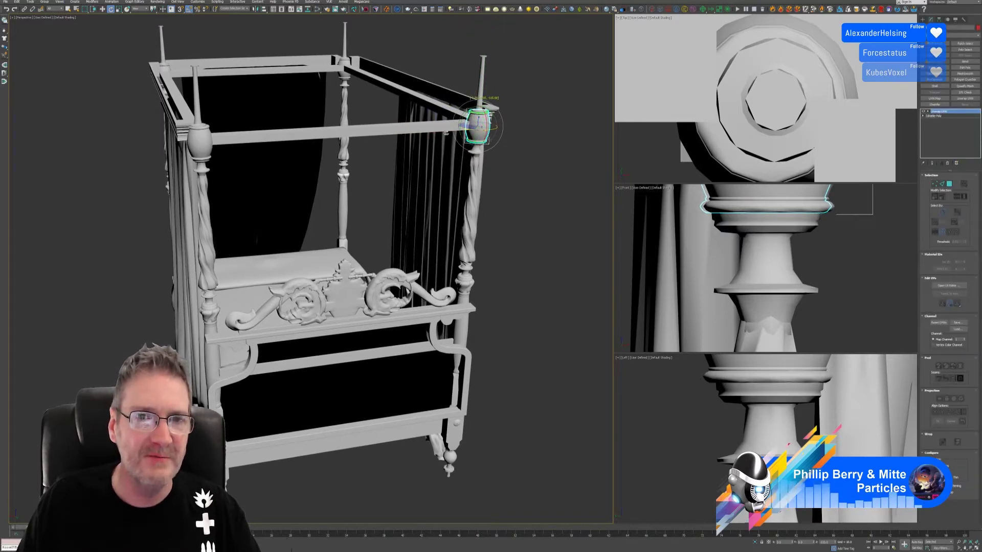
On the originally mapped foot-end urn, select all edges in its Unwrap UVW modifier and leave edge editing.
{"action": "middle_click_drag", "start_coordinate": [482, 198], "coordinate": [432, 217], "text": "alt"}
{"action": "scroll", "coordinate": [495, 180], "scroll_direction": "down", "scroll_amount": 3}
{"action": "middle_click_drag", "start_coordinate": [530, 214], "coordinate": [515, 222], "text": "alt"}
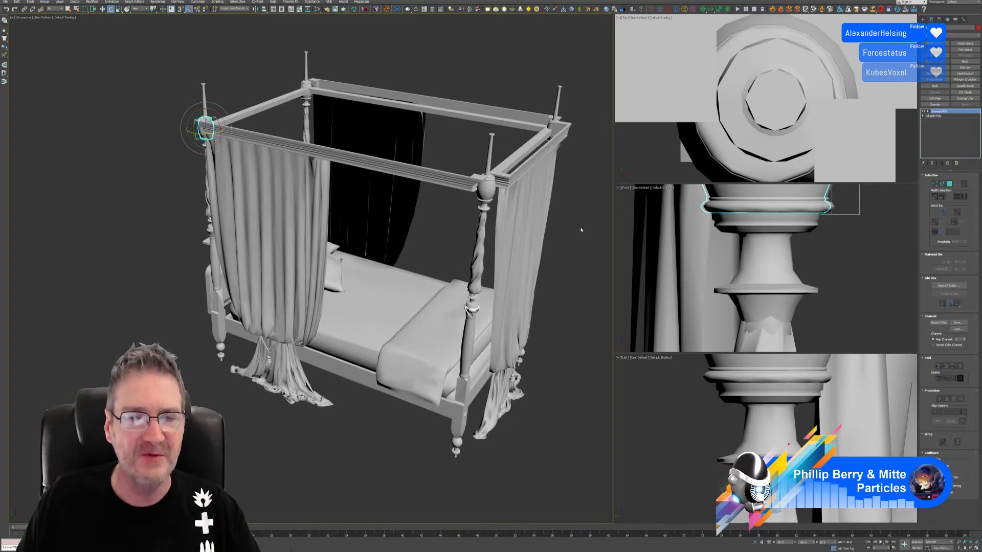
{"action": "middle_click_drag", "start_coordinate": [580, 230], "coordinate": [555, 221]}
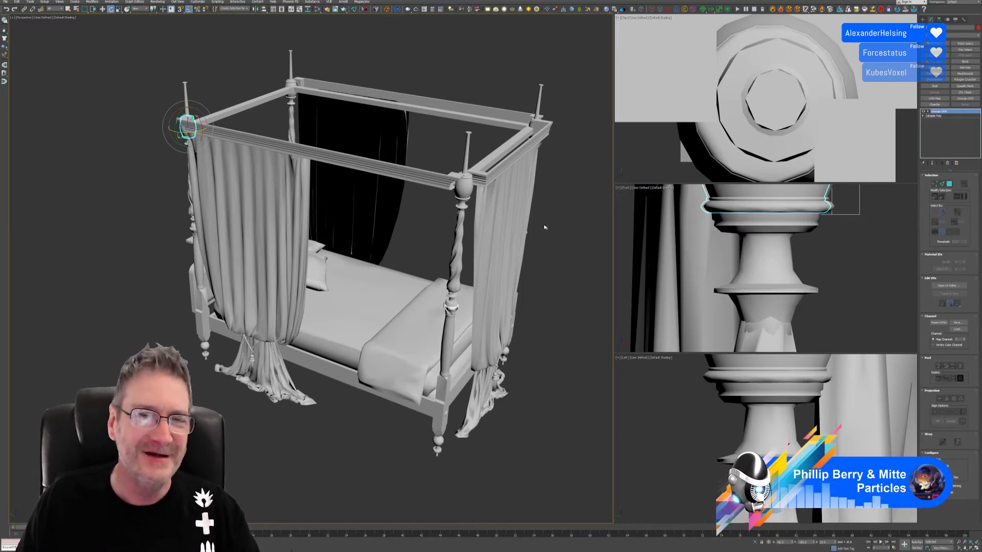
{"action": "left_click", "coordinate": [463, 187]}
{"action": "mouse_move", "coordinate": [552, 245]}
{"action": "middle_mouse_down", "text": "alt"}
{"action": "mouse_move", "coordinate": [578, 248]}
{"action": "mouse_move", "coordinate": [540, 240]}
{"action": "middle_mouse_up", "text": "alt"}
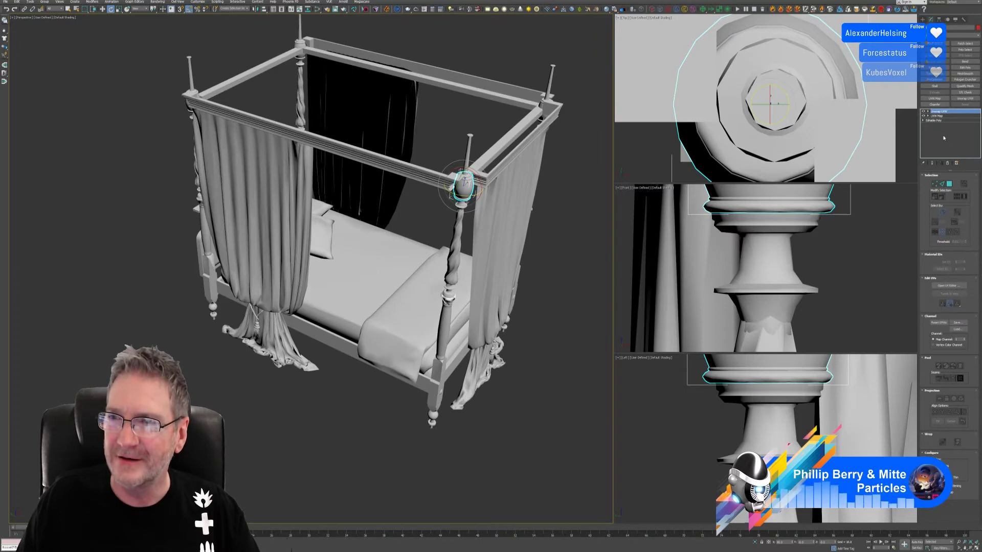
{"action": "left_click", "coordinate": [941, 183]}
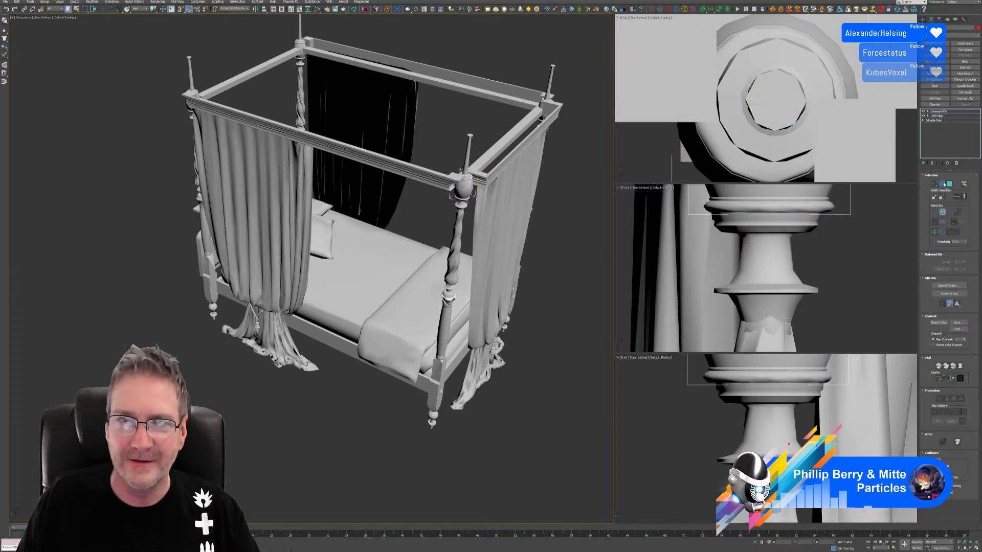
{"action": "left_click_drag", "start_coordinate": [543, 258], "coordinate": [544, 259]}
{"action": "middle_click_drag", "start_coordinate": [543, 258], "coordinate": [568, 244], "text": "alt"}
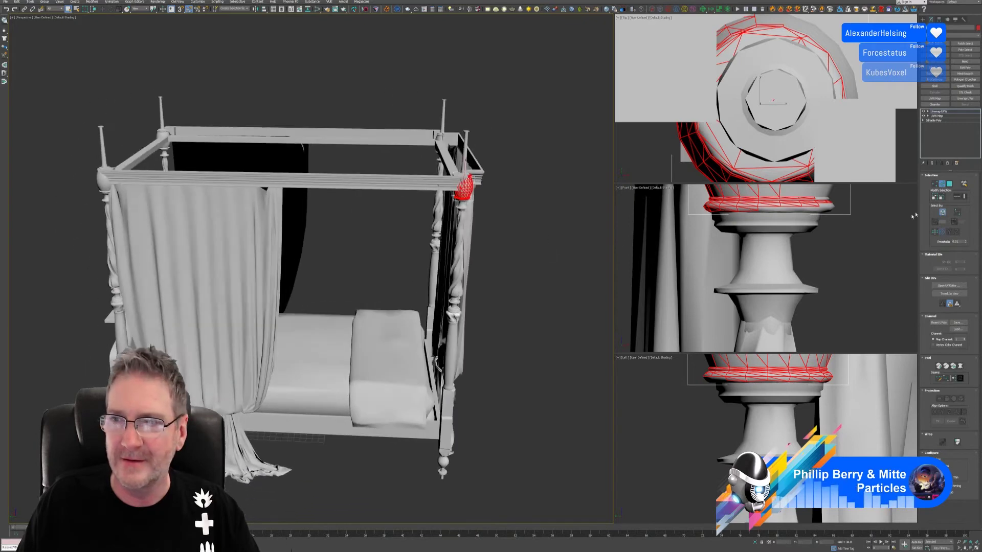
{"action": "left_click", "coordinate": [941, 184]}
{"action": "middle_click_drag", "start_coordinate": [501, 186], "coordinate": [482, 207], "text": "alt"}
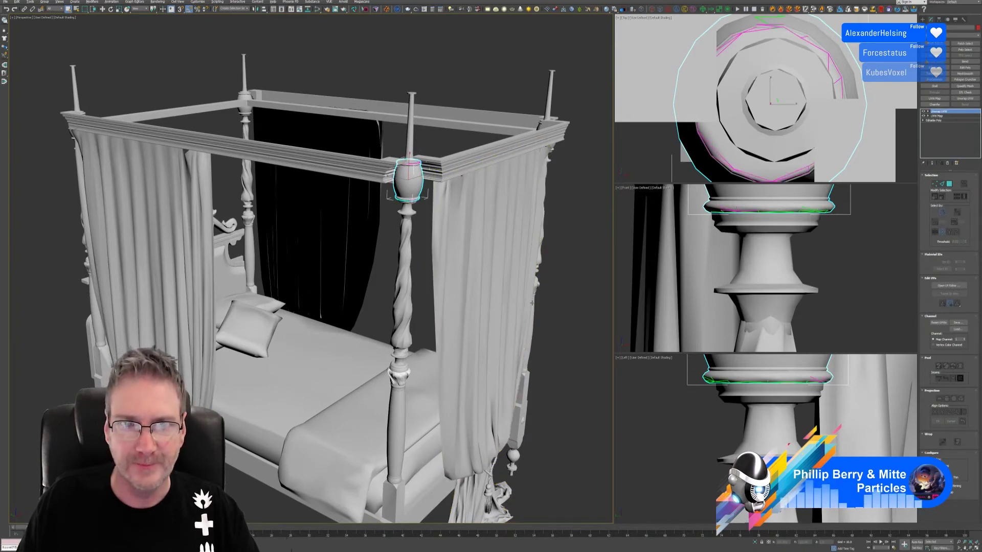
Select the urn on the other foot-end post and add an Unwrap UVW modifier to it.
{"action": "middle_click_drag", "start_coordinate": [532, 303], "coordinate": [435, 196], "text": "alt"}
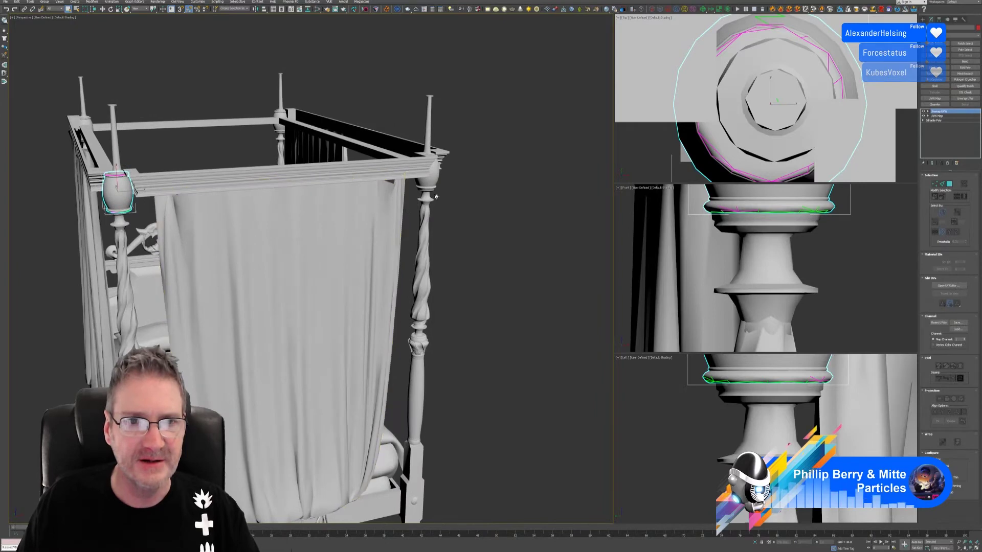
{"action": "left_click", "coordinate": [433, 185]}
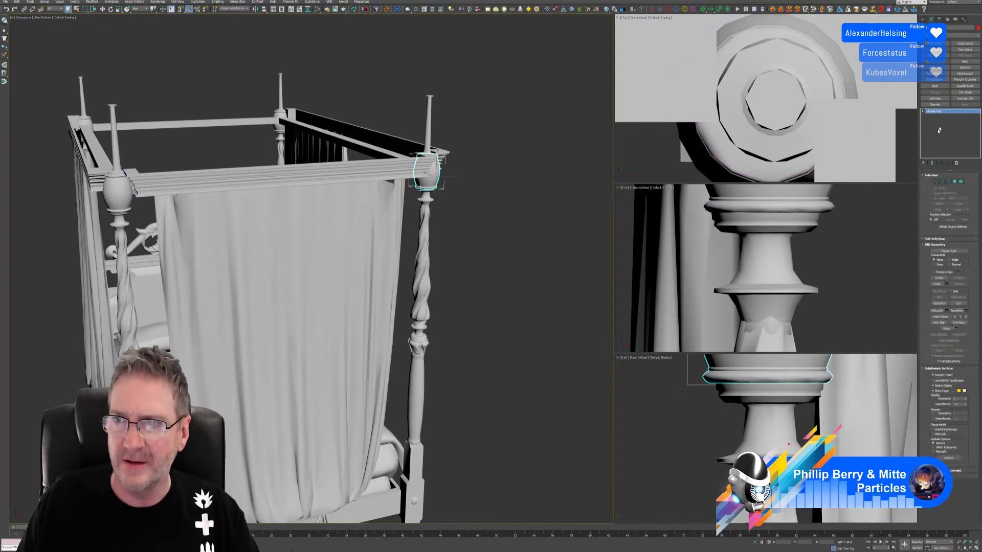
{"action": "middle_click_drag", "start_coordinate": [510, 225], "coordinate": [461, 228], "text": "alt"}
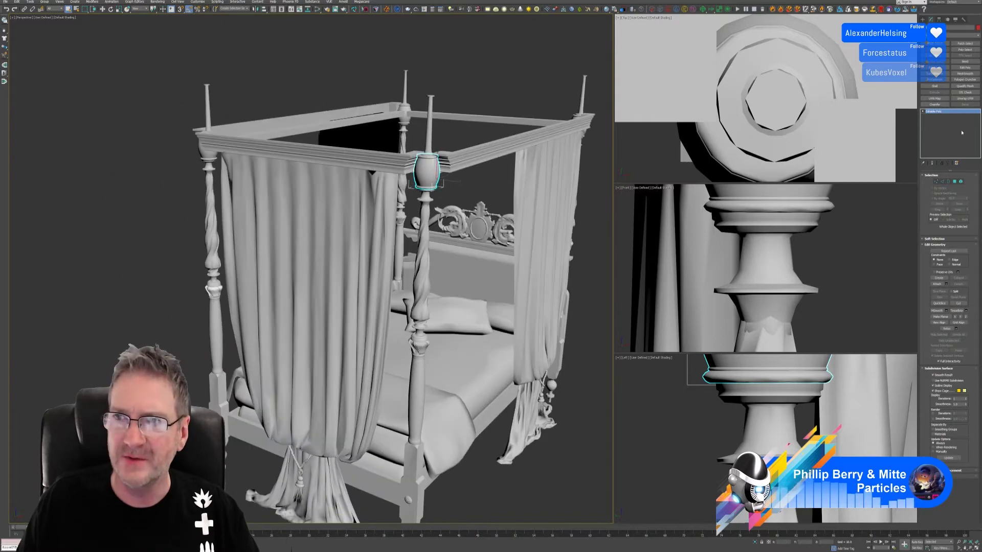
{"action": "left_click", "coordinate": [965, 98]}
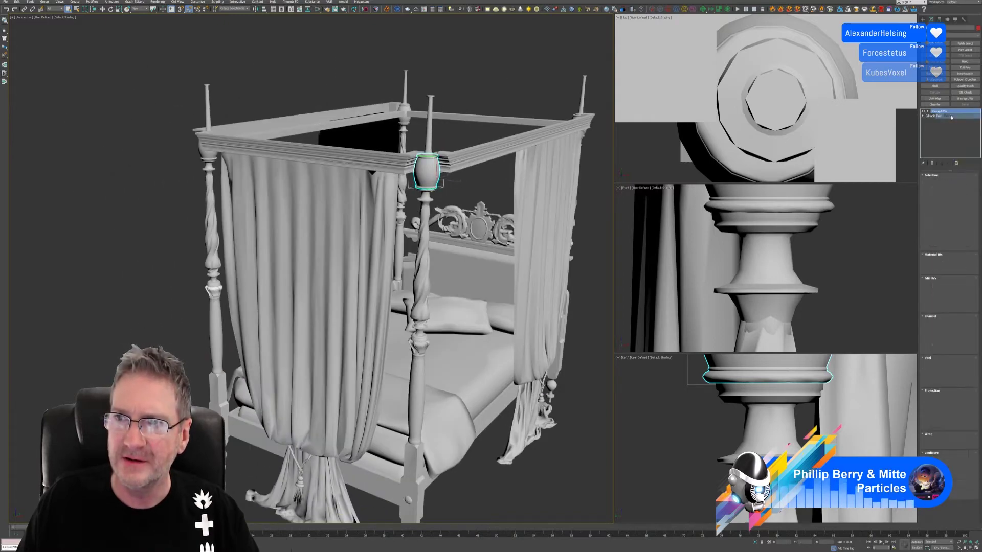
{"action": "middle_click_drag", "start_coordinate": [476, 228], "coordinate": [307, 207], "text": "alt"}
{"action": "scroll", "coordinate": [489, 285], "scroll_direction": "up", "scroll_amount": 5}
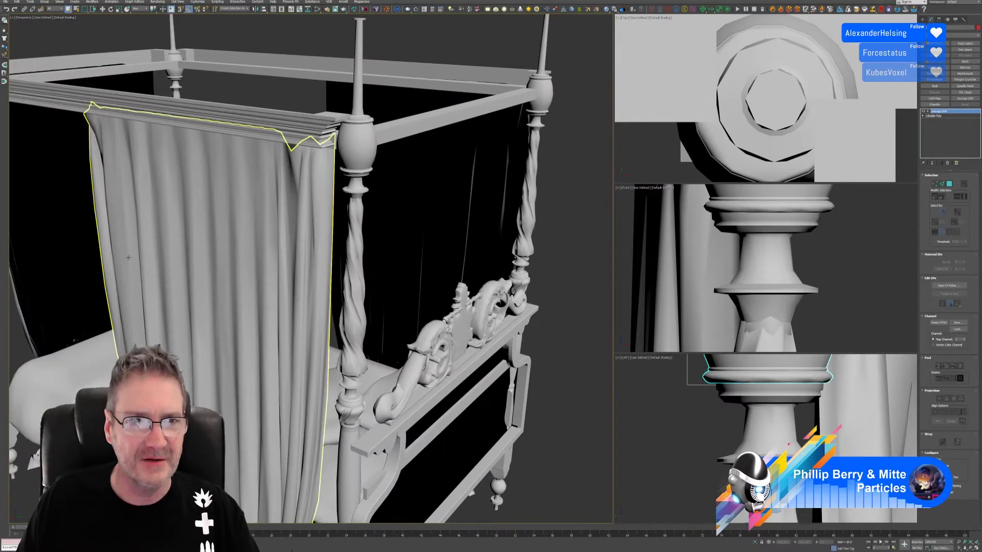
{"action": "scroll", "coordinate": [154, 265], "scroll_direction": "down", "scroll_amount": 4}
{"action": "middle_click_drag", "start_coordinate": [153, 264], "coordinate": [414, 205], "text": "alt"}
Select the tapered finial above the foot-end post's urn and save the scene.
{"action": "left_click", "coordinate": [404, 166]}
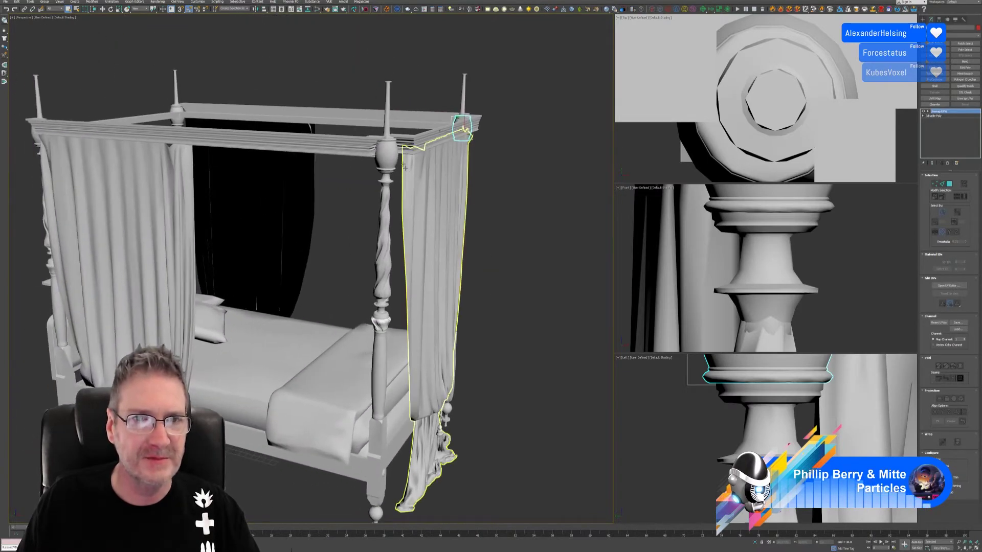
{"action": "left_click", "coordinate": [387, 122]}
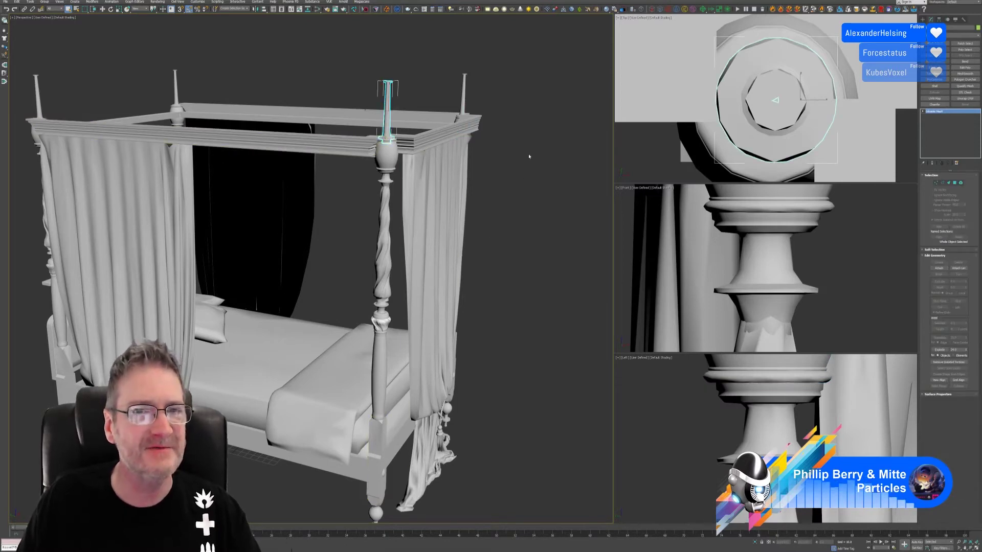
{"action": "scroll", "coordinate": [307, 146], "scroll_direction": "up", "scroll_amount": 3}
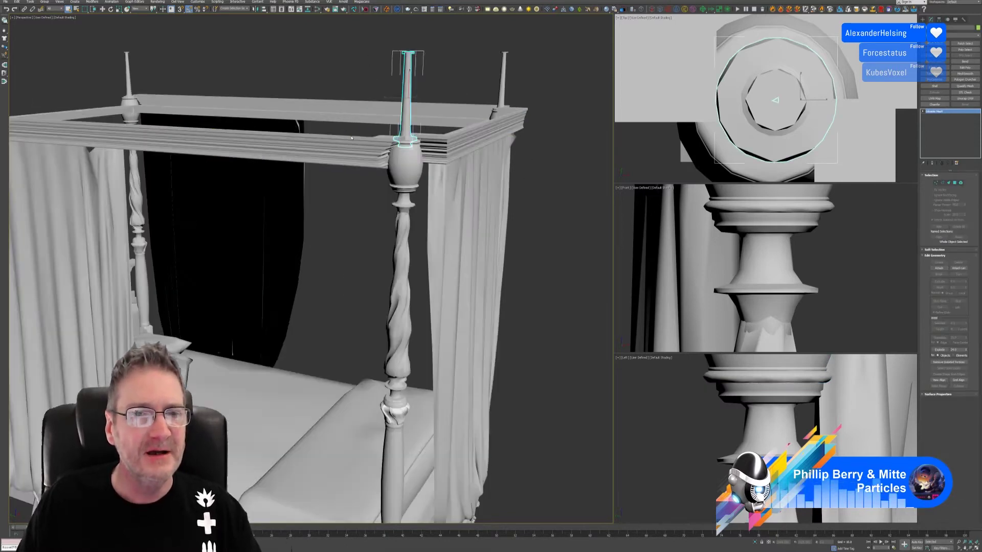
{"action": "scroll", "coordinate": [409, 144], "scroll_direction": "up", "scroll_amount": 2}
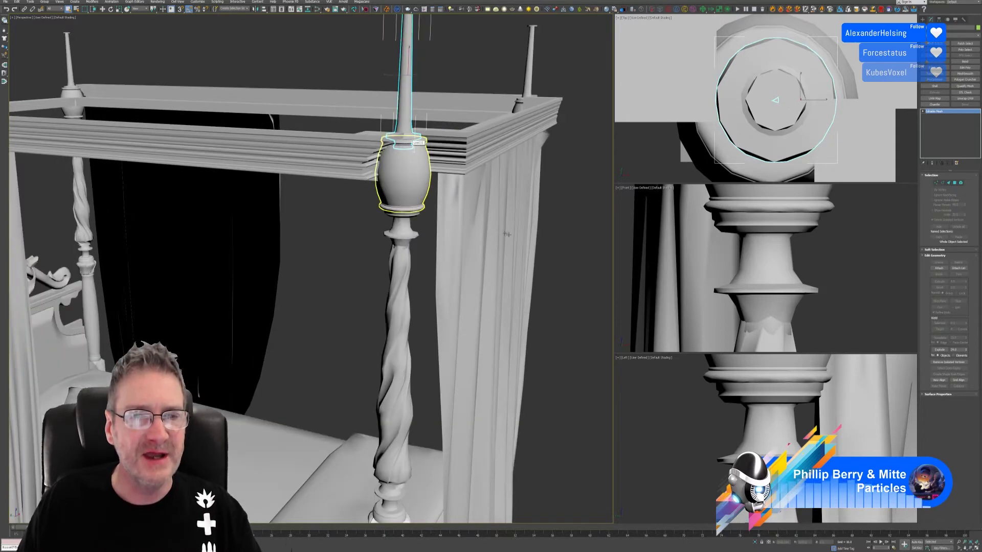
{"action": "middle_click_drag", "start_coordinate": [563, 208], "coordinate": [557, 206], "text": "alt"}
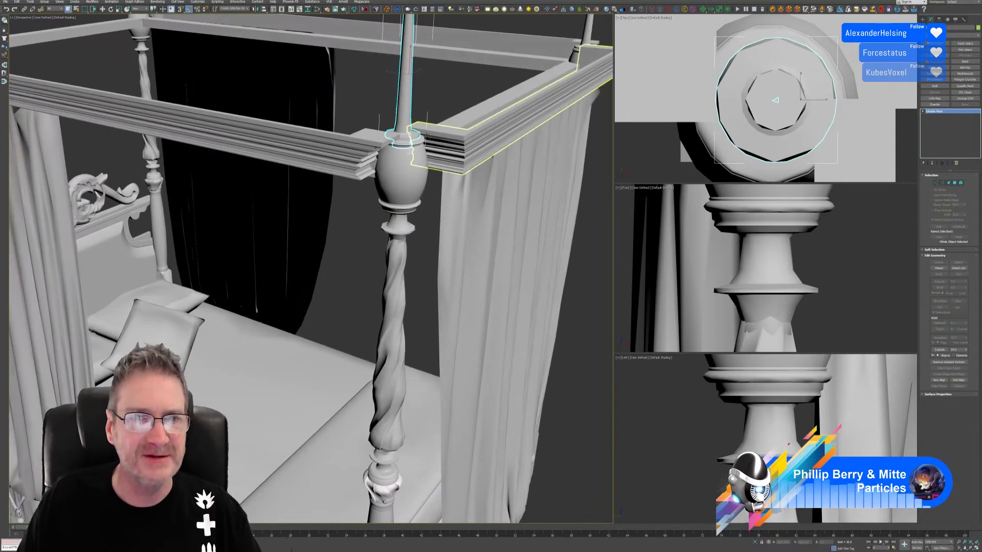
{"action": "scroll", "coordinate": [404, 135], "scroll_direction": "up", "scroll_amount": 5}
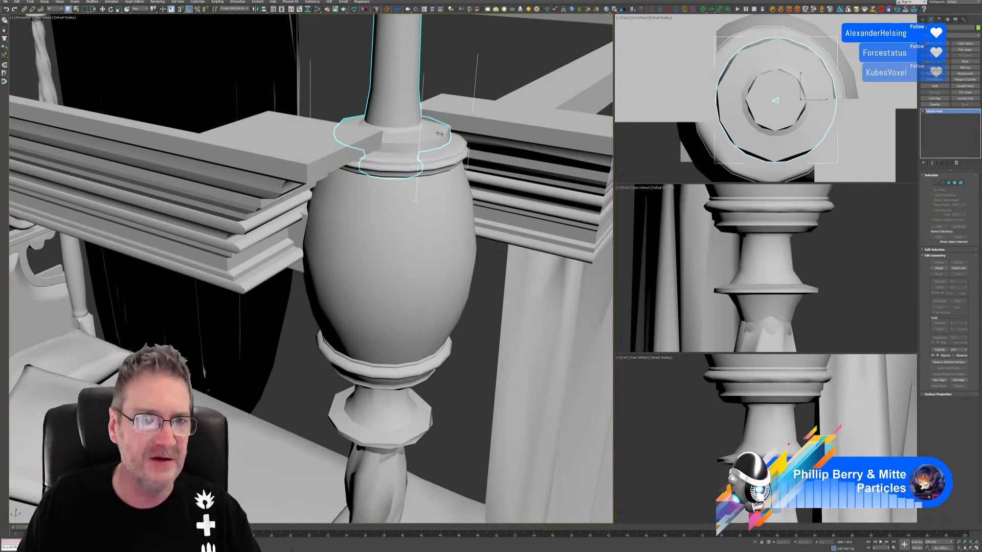
{"action": "scroll", "coordinate": [413, 130], "scroll_direction": "down", "scroll_amount": 10}
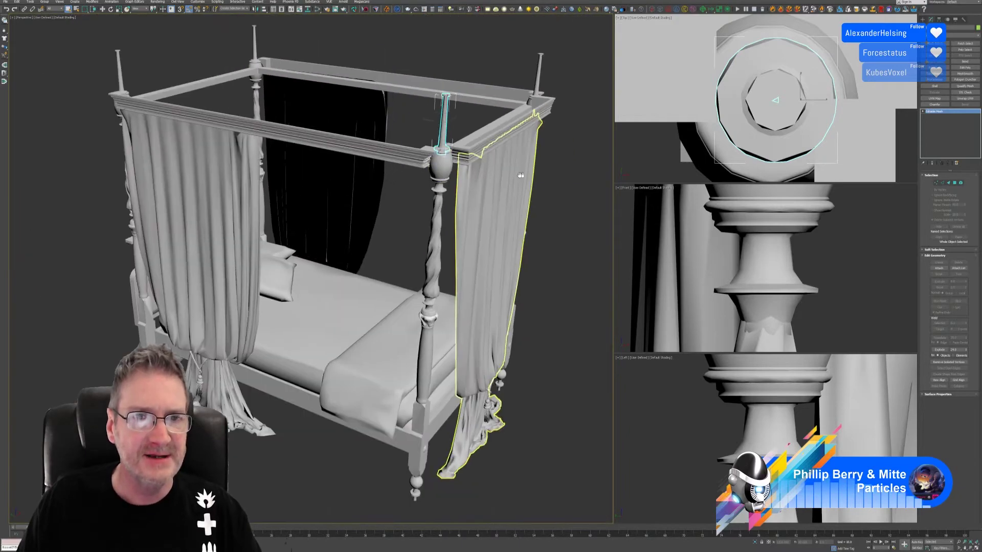
{"action": "middle_click_drag", "start_coordinate": [608, 241], "coordinate": [517, 193], "text": "alt"}
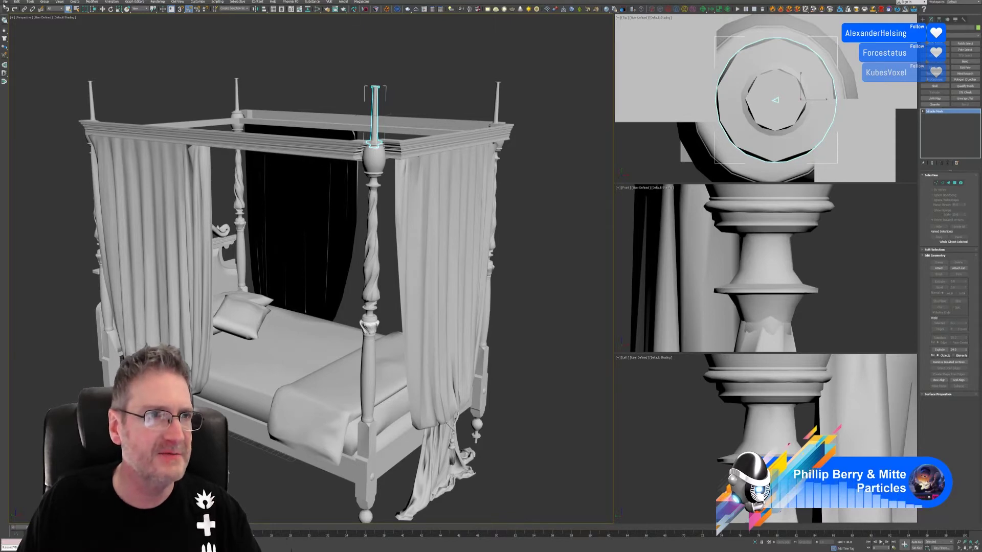
{"action": "left_click", "coordinate": [5, 2]}
{"action": "left_click", "coordinate": [10, 43]}
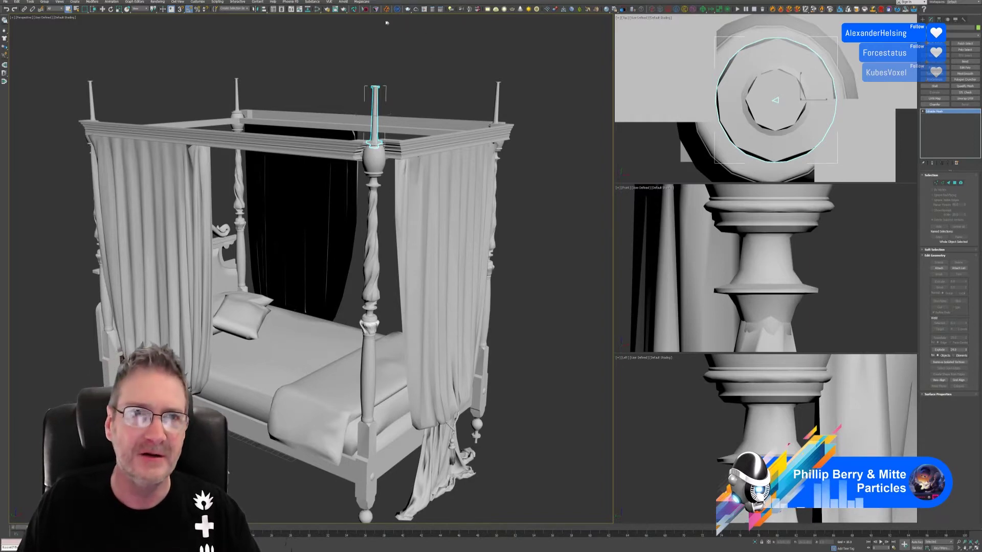
Open the RizomUV Bridge, convert the finial to an Editable Poly and send it to RizomUV as a new mesh.
{"action": "left_click", "coordinate": [362, 2]}
{"action": "left_click", "coordinate": [353, 20]}
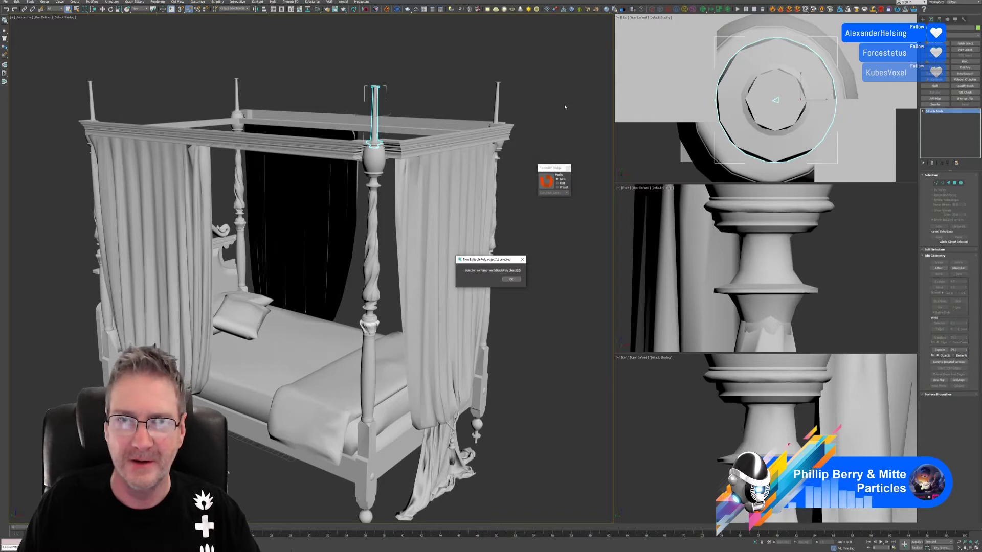
{"action": "left_click", "coordinate": [522, 259]}
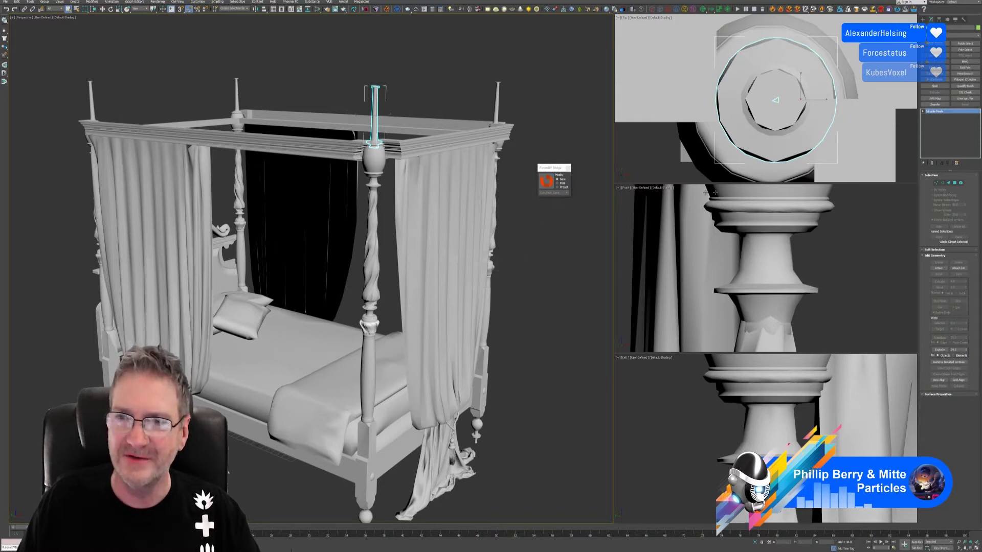
{"action": "right_click", "coordinate": [939, 113]}
{"action": "left_click", "coordinate": [956, 149]}
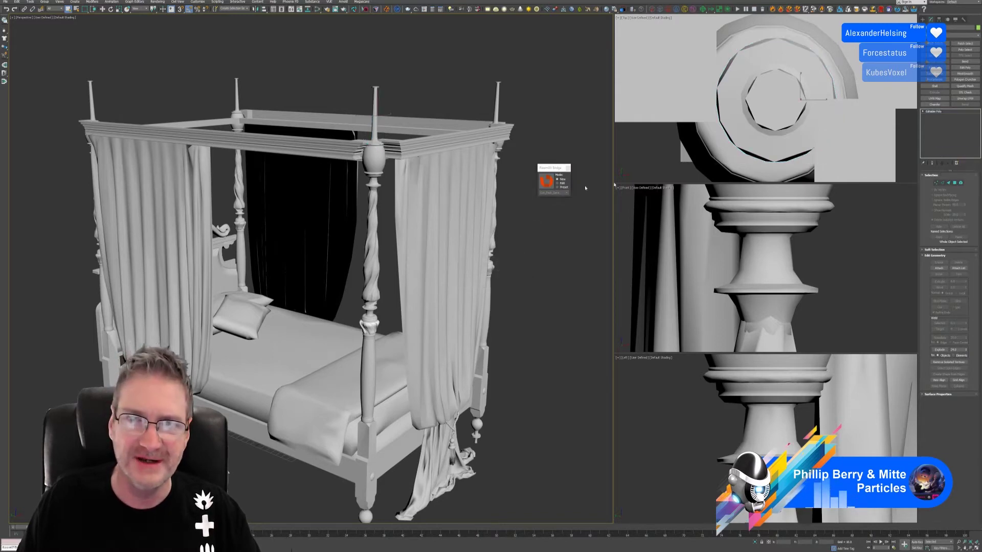
{"action": "left_click", "coordinate": [548, 186]}
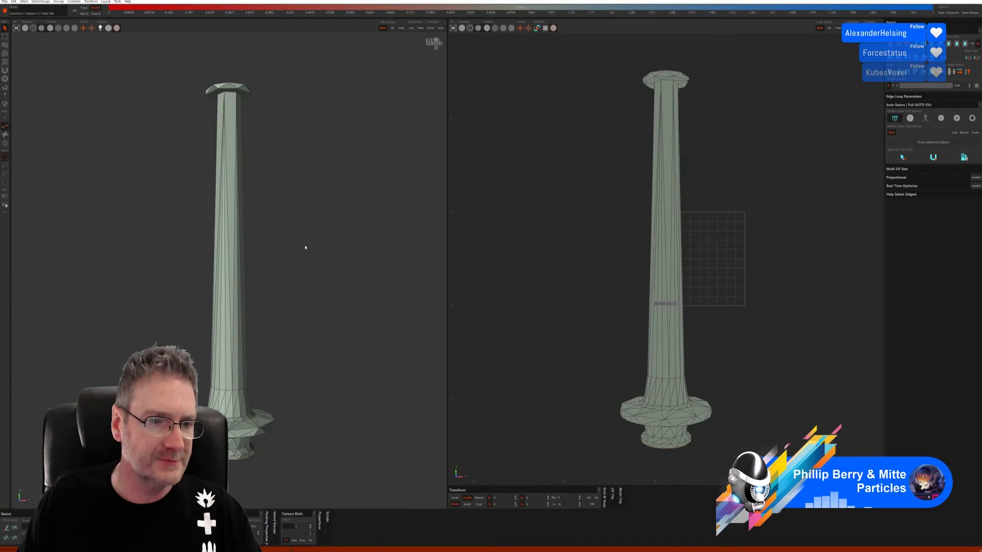
Select the outer rim edges of the finial's top cap and cut them as a seam.
{"action": "middle_click_drag", "start_coordinate": [290, 263], "coordinate": [284, 220]}
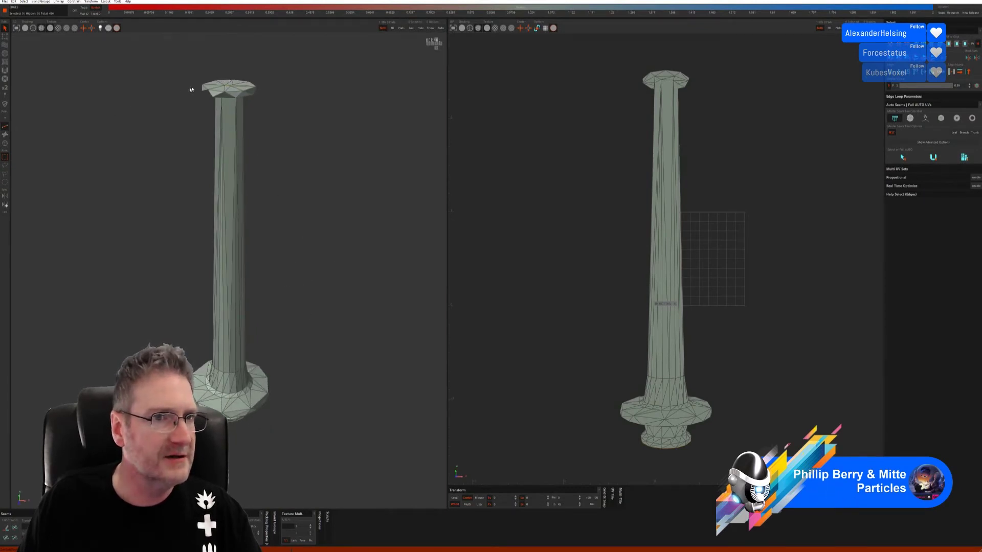
{"action": "scroll", "coordinate": [191, 90], "scroll_direction": "up", "scroll_amount": 4}
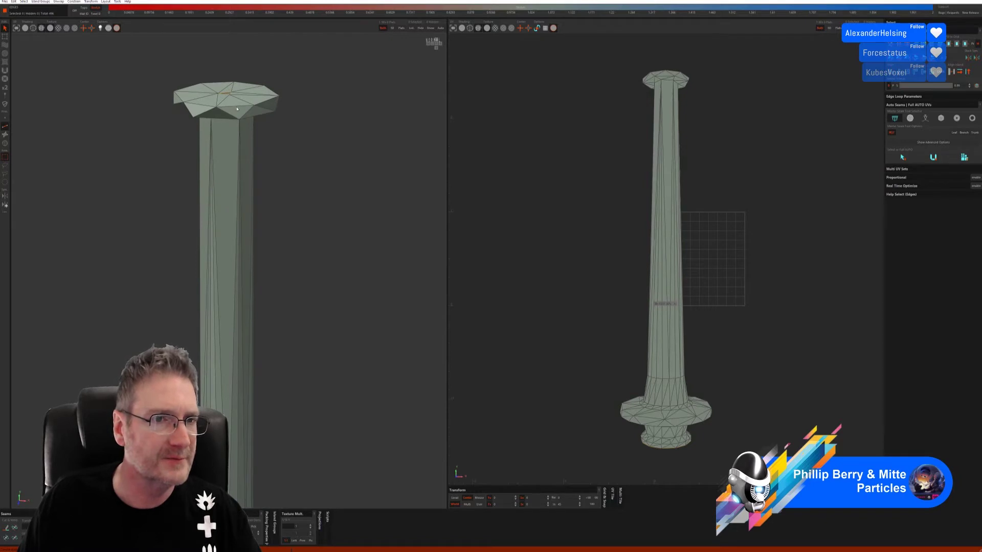
{"action": "left_click", "coordinate": [236, 108]}
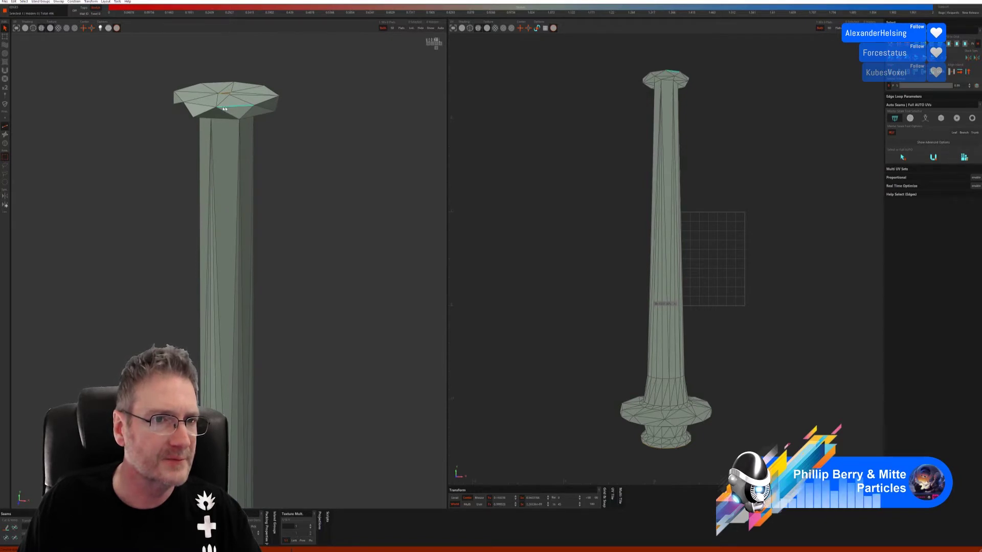
{"action": "left_click", "coordinate": [178, 102], "text": "shift"}
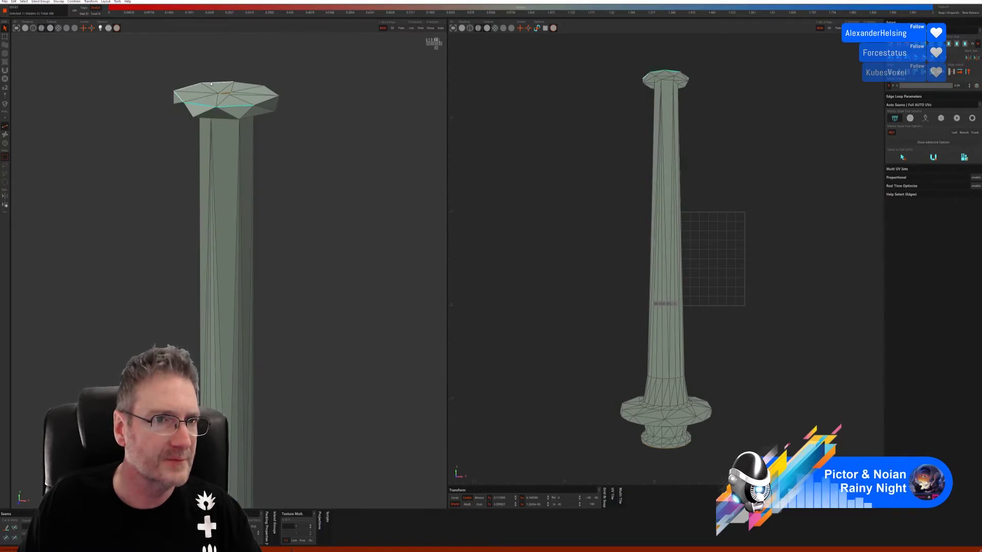
{"action": "left_click", "coordinate": [237, 81], "text": "shift"}
{"action": "left_click", "coordinate": [266, 87], "text": "shift"}
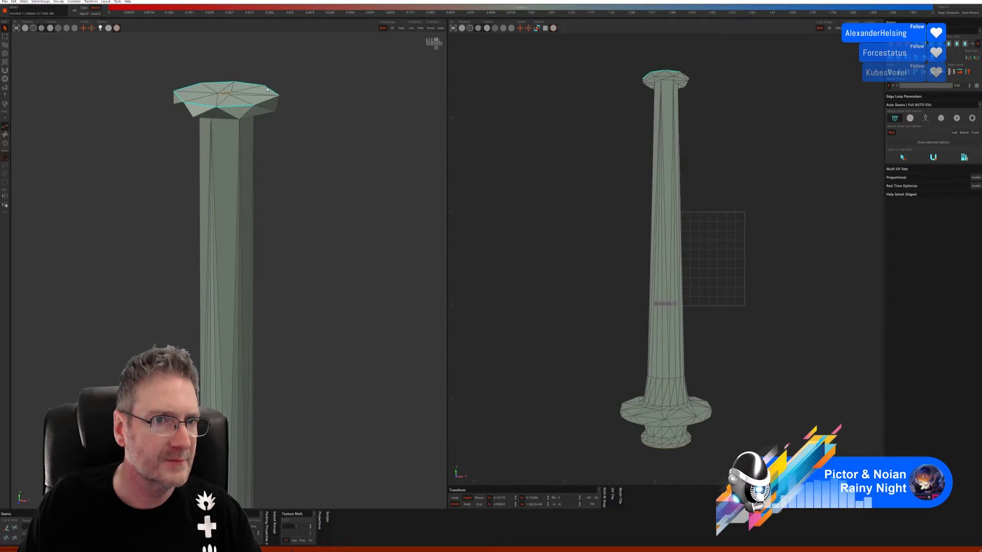
{"action": "left_click", "coordinate": [7, 528]}
Cut a vertical seam along one edge path from the finial's cap rim down to its base and unfold the UVs.
{"action": "middle_click_drag", "start_coordinate": [285, 335], "coordinate": [227, 381]}
{"action": "middle_click_drag", "start_coordinate": [351, 330], "coordinate": [328, 323]}
{"action": "middle_click_drag", "start_coordinate": [320, 284], "coordinate": [326, 239]}
{"action": "middle_click_drag", "start_coordinate": [332, 198], "coordinate": [325, 281]}
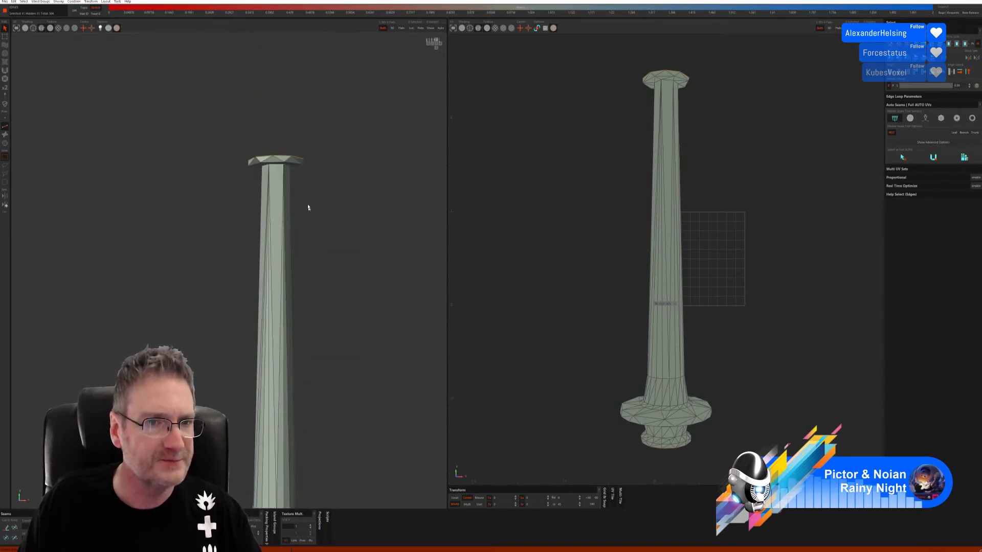
{"action": "middle_click_drag", "start_coordinate": [307, 208], "coordinate": [300, 177]}
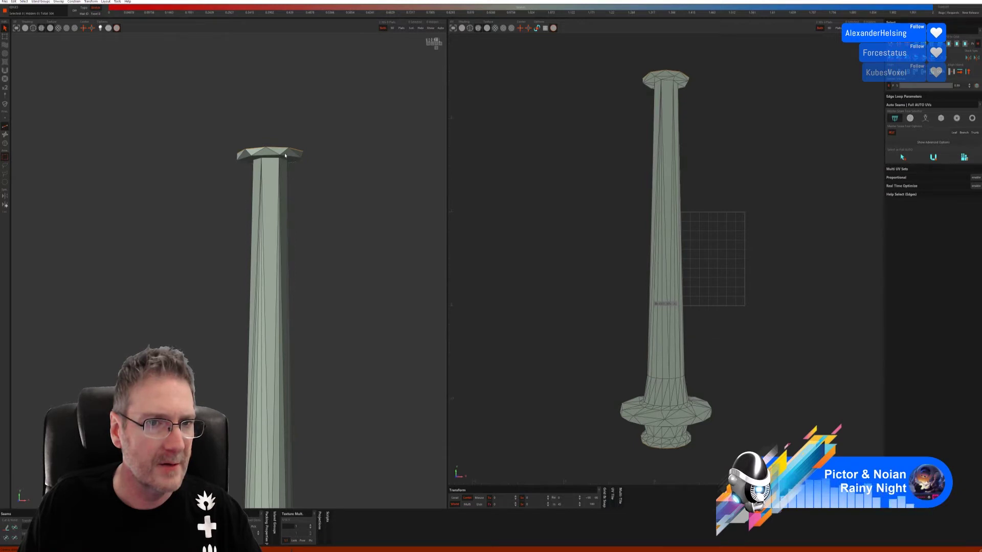
{"action": "left_click", "coordinate": [284, 155]}
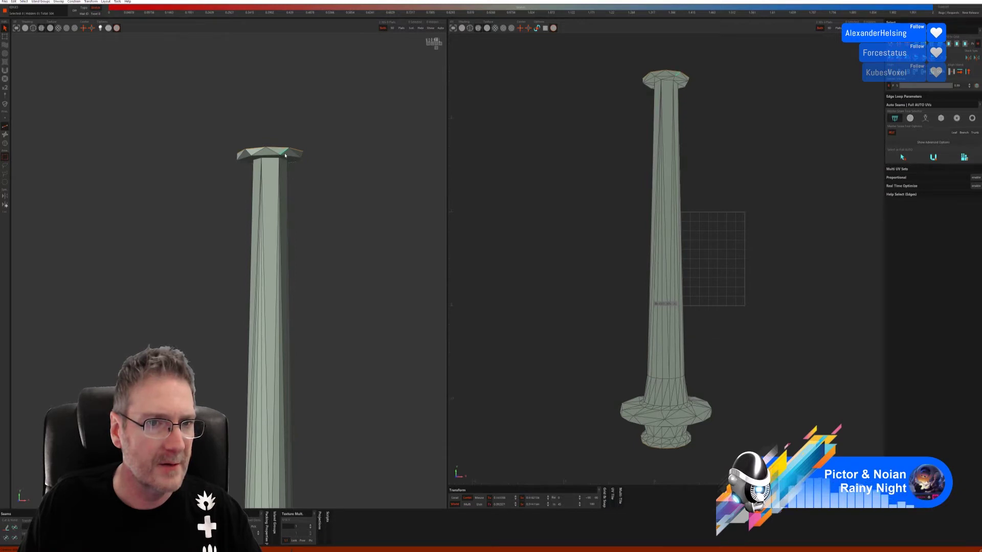
{"action": "left_click", "coordinate": [279, 246]}
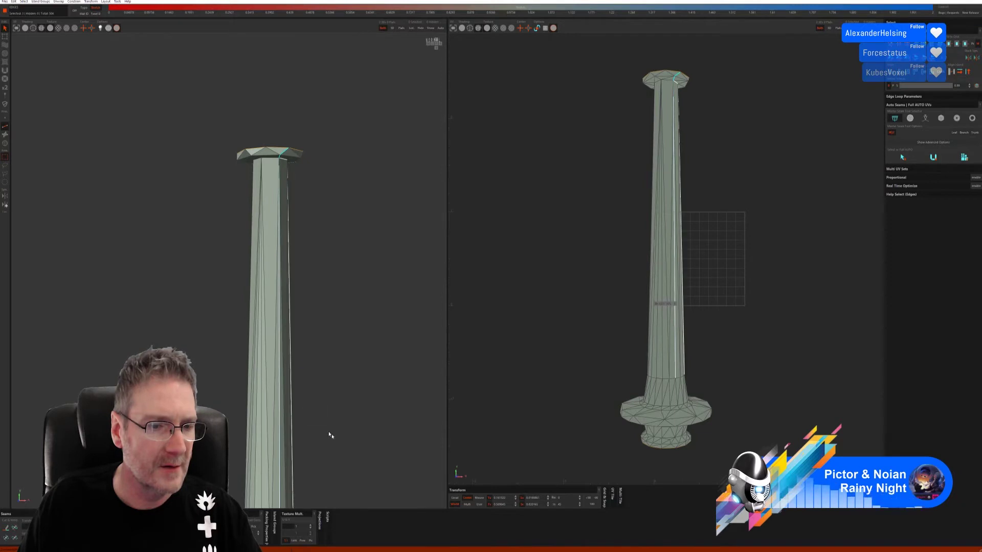
{"action": "middle_click_drag", "start_coordinate": [323, 413], "coordinate": [311, 268]}
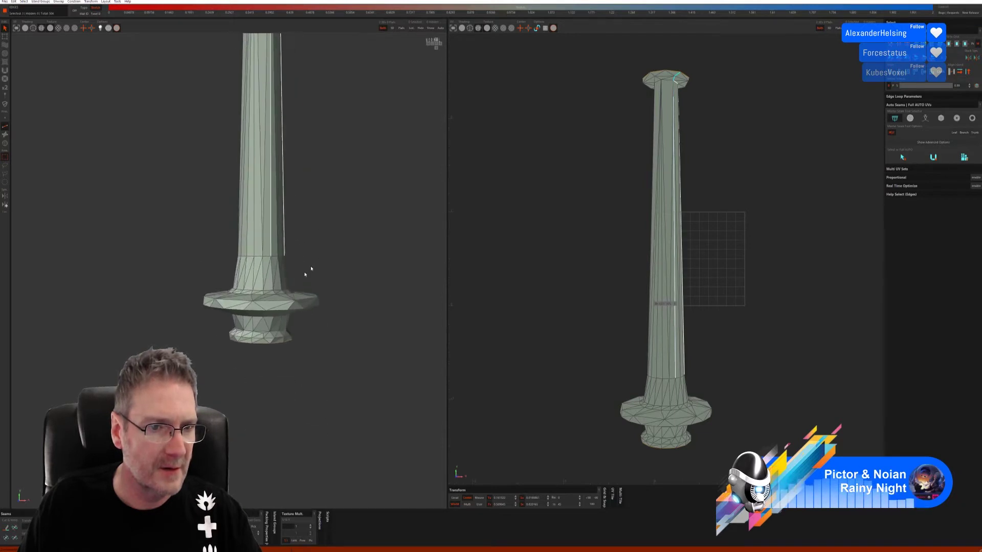
{"action": "left_click", "coordinate": [291, 308]}
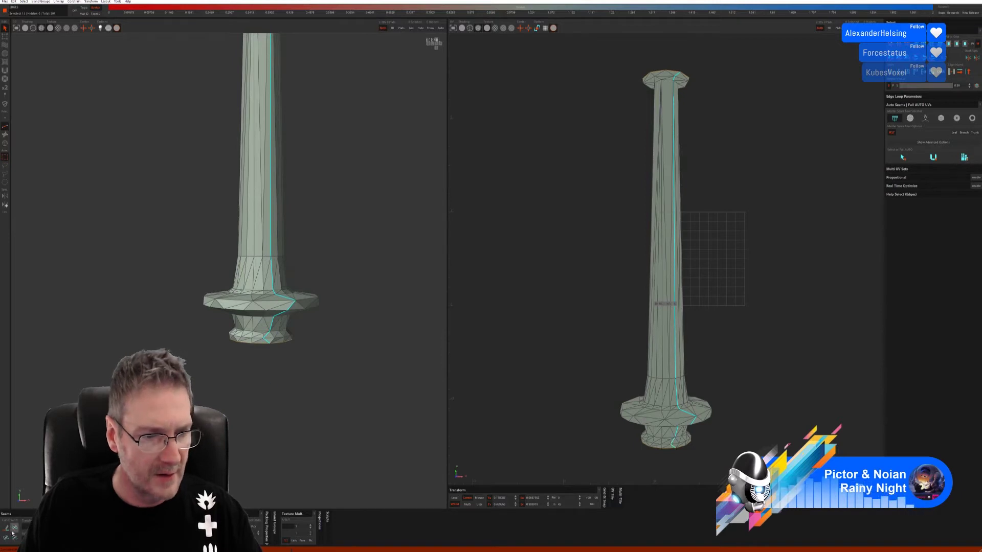
{"action": "key", "text": "ctrl+shift+a"}
{"action": "key", "text": "u"}
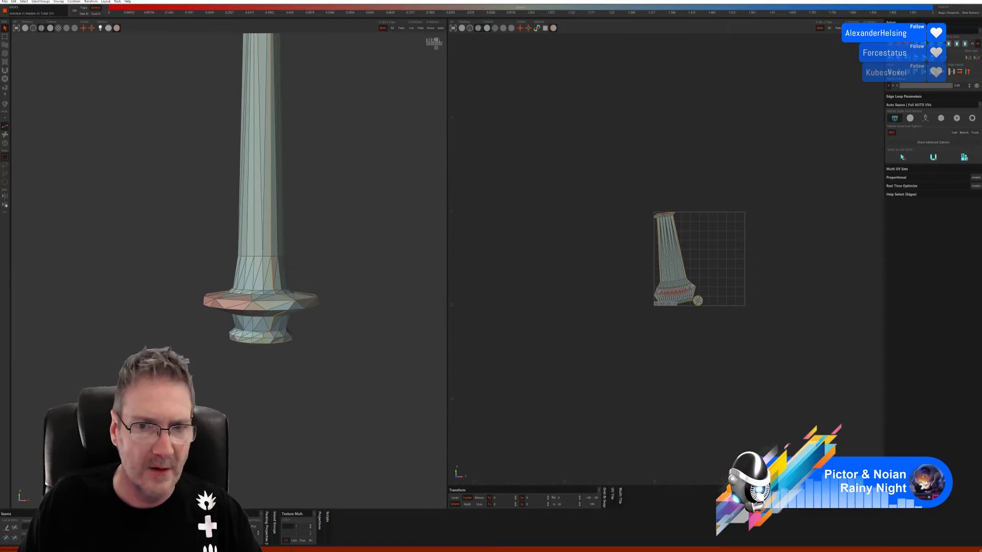
Display a checker texture on the finial and examine the shaft, base ring and seam for UV distortion.
{"action": "left_click", "coordinate": [57, 28]}
{"action": "middle_click_drag", "start_coordinate": [298, 247], "coordinate": [300, 427]}
{"action": "left_click", "coordinate": [25, 28]}
{"action": "key", "text": "ctrl+a"}
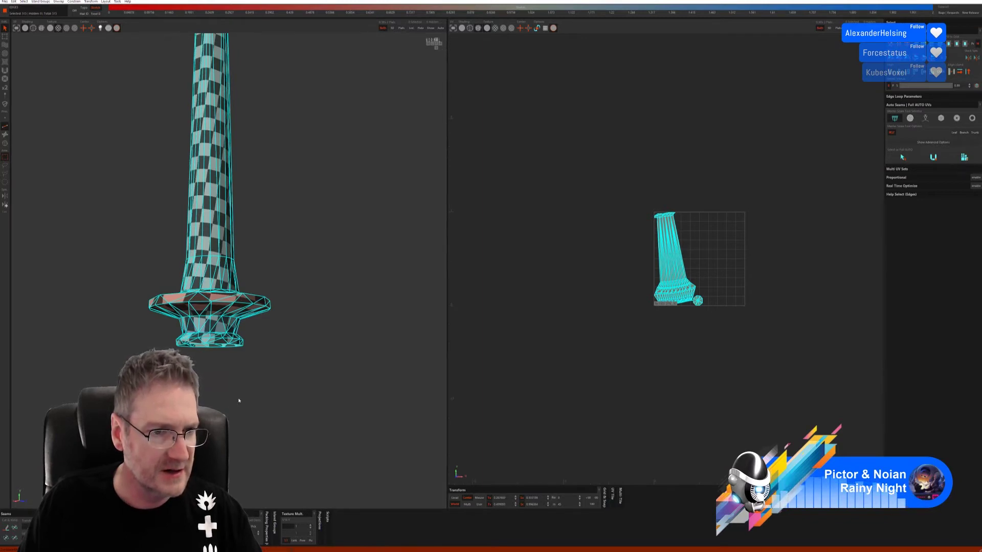
{"action": "left_click", "coordinate": [482, 346]}
{"action": "middle_click_drag", "start_coordinate": [235, 329], "coordinate": [162, 317]}
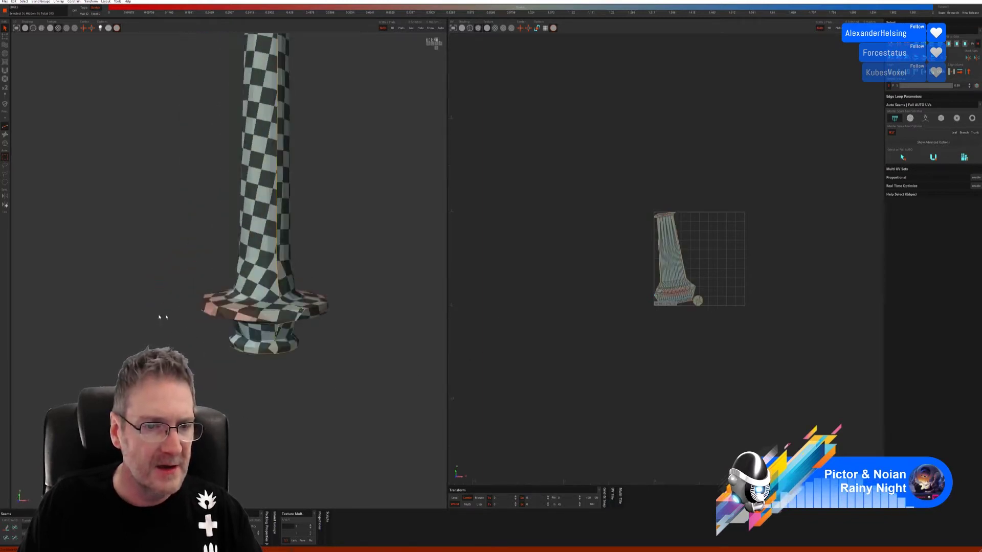
{"action": "scroll", "coordinate": [162, 317], "scroll_direction": "down", "scroll_amount": 10}
{"action": "middle_click_drag", "start_coordinate": [228, 239], "coordinate": [189, 252]}
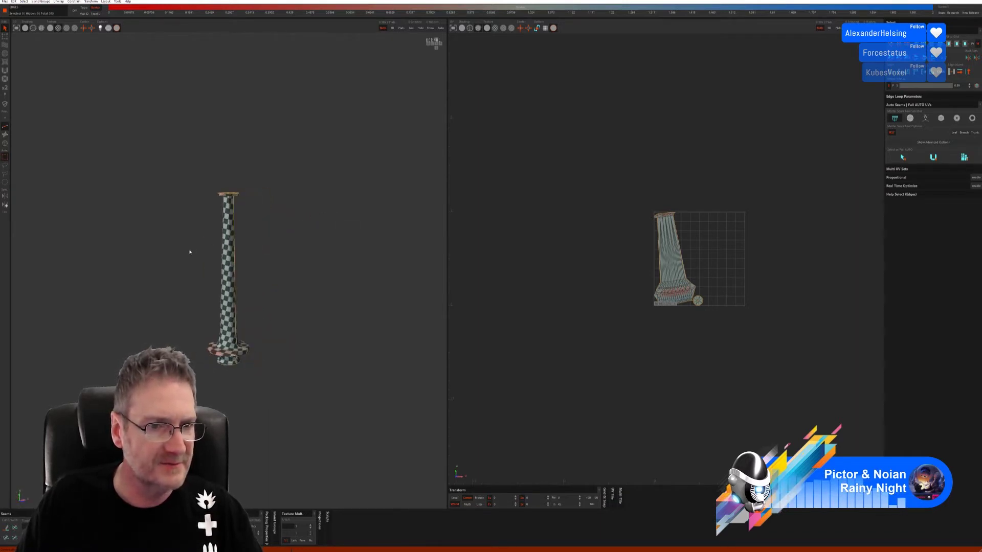
Save the finial's unwrap in RizomUV and bring it back onto the finial in 3ds Max.
{"action": "left_click", "coordinate": [4, 1]}
{"action": "left_click", "coordinate": [20, 33]}
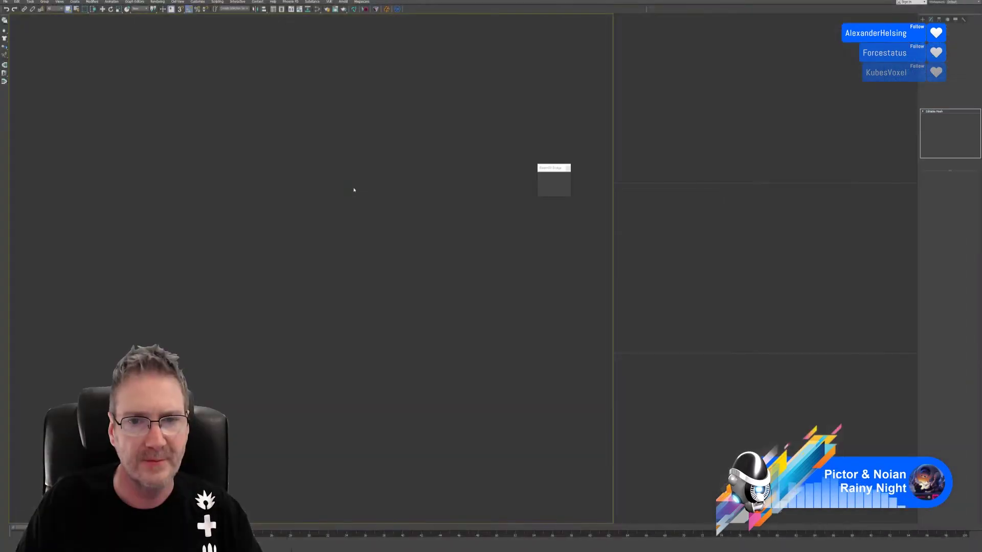
{"action": "middle_click_drag", "start_coordinate": [408, 235], "coordinate": [588, 183], "text": "alt"}
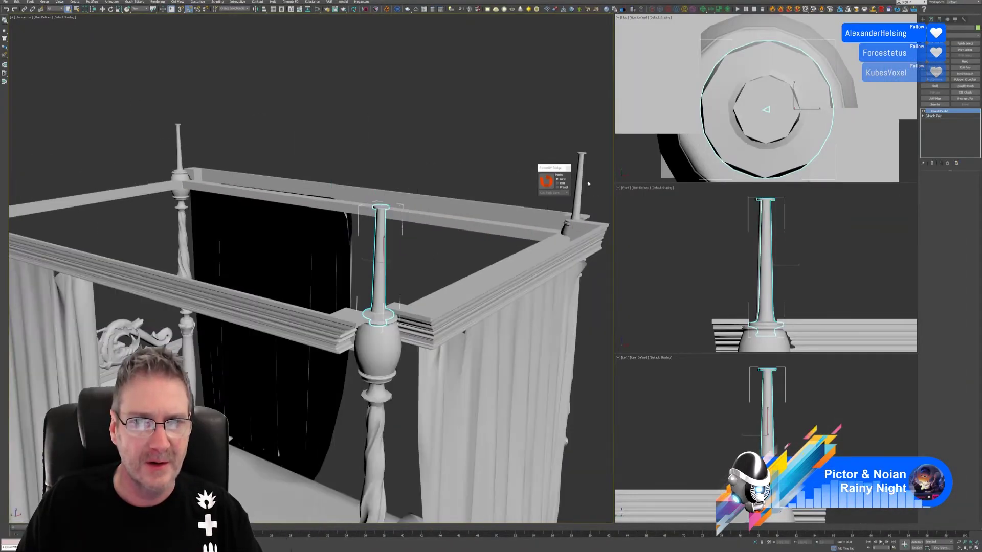
Add an Unwrap UVW modifier to the finial and check its imported UV layout in the UV editor.
{"action": "left_click", "coordinate": [965, 99]}
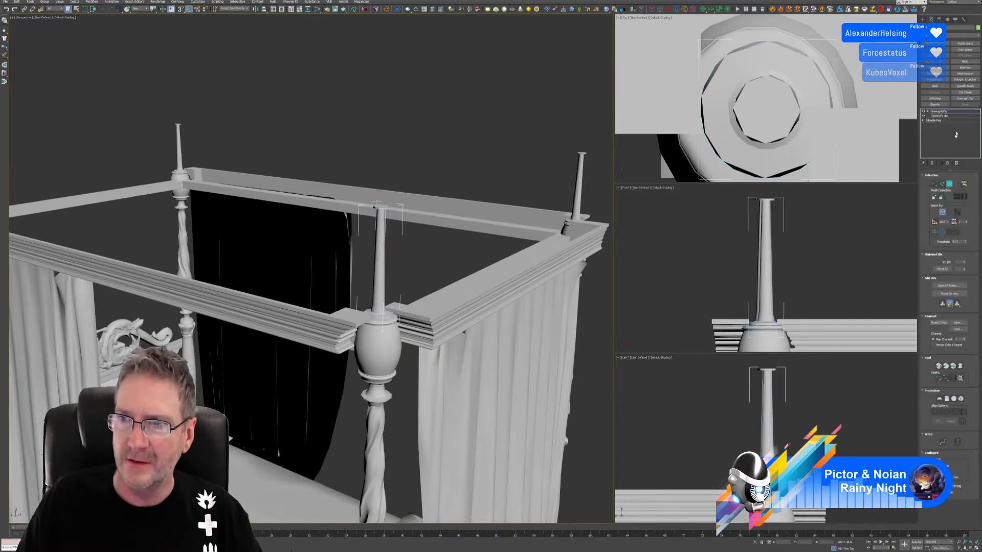
{"action": "left_click", "coordinate": [949, 285]}
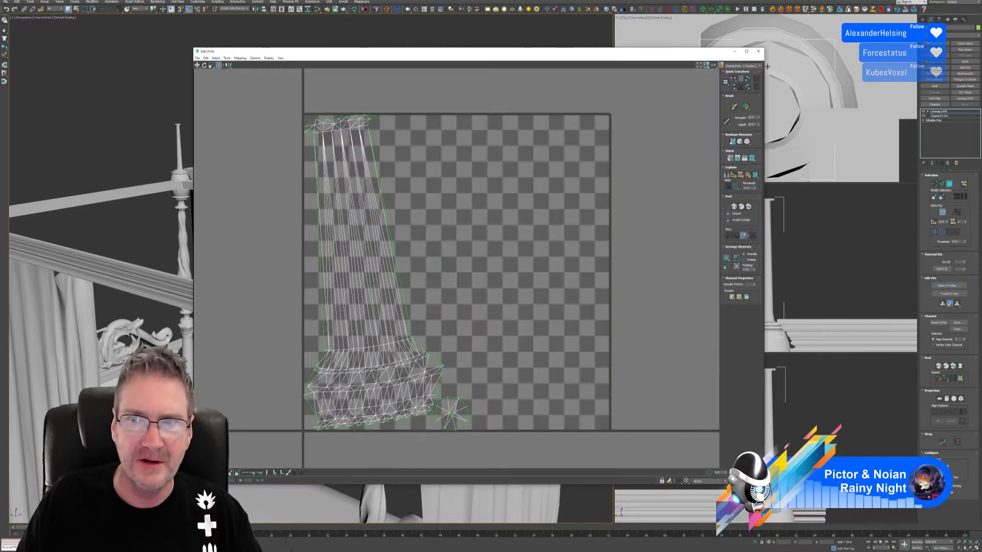
{"action": "left_click", "coordinate": [758, 51]}
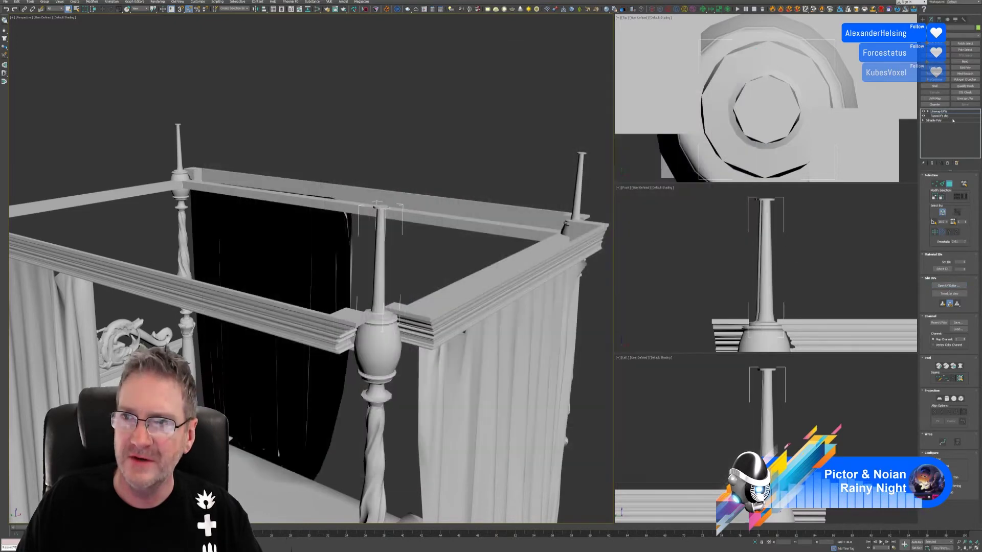
Copy the finial's Unwrap UVW modifier, convert the neighbouring corner's finial to Editable Poly and paste the modifier onto it.
{"action": "left_click", "coordinate": [941, 111]}
{"action": "right_click", "coordinate": [944, 112]}
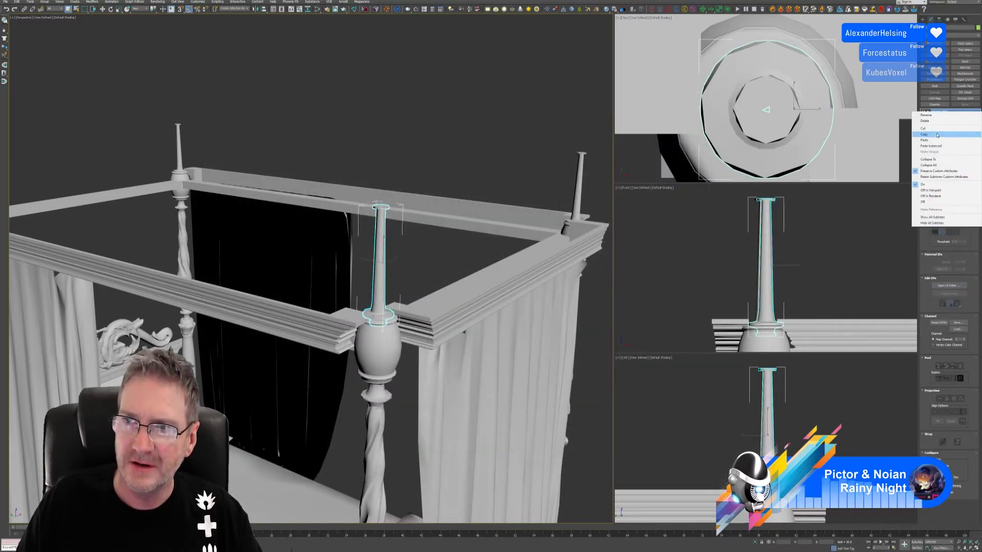
{"action": "left_click", "coordinate": [946, 134]}
{"action": "scroll", "coordinate": [471, 145], "scroll_direction": "down", "scroll_amount": 3}
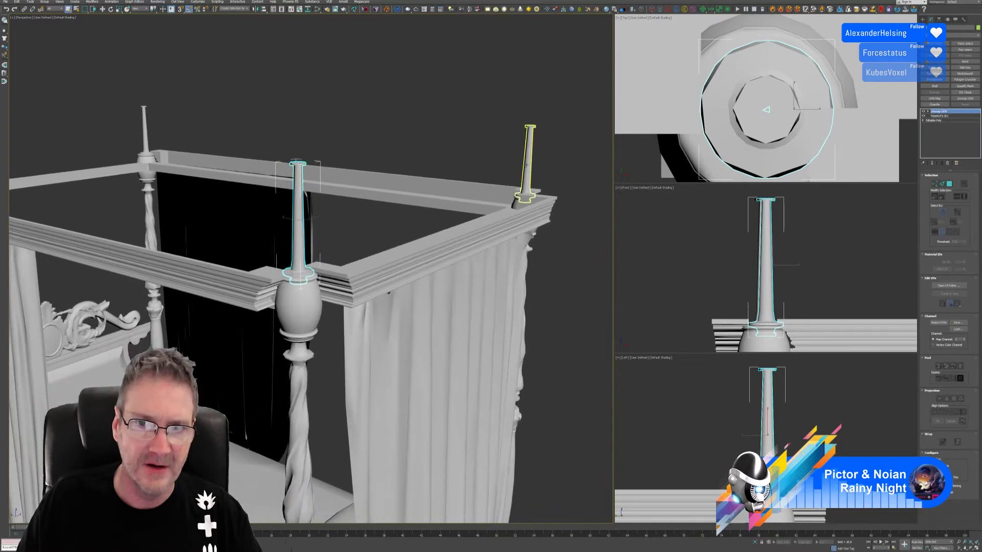
{"action": "left_click", "coordinate": [530, 156]}
{"action": "left_click", "coordinate": [933, 111]}
{"action": "right_click", "coordinate": [939, 115]}
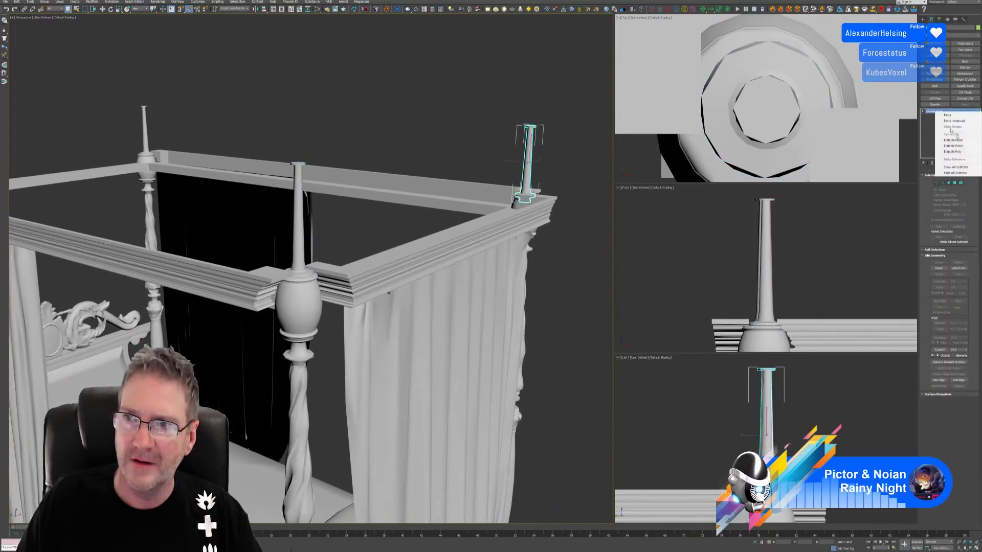
{"action": "left_click", "coordinate": [946, 148]}
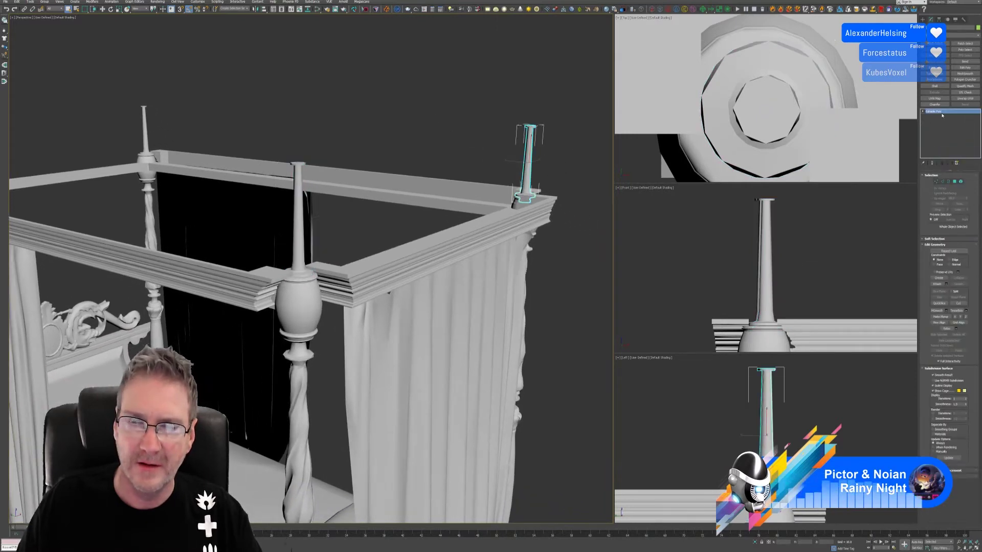
{"action": "right_click", "coordinate": [942, 115]}
{"action": "left_click", "coordinate": [943, 135]}
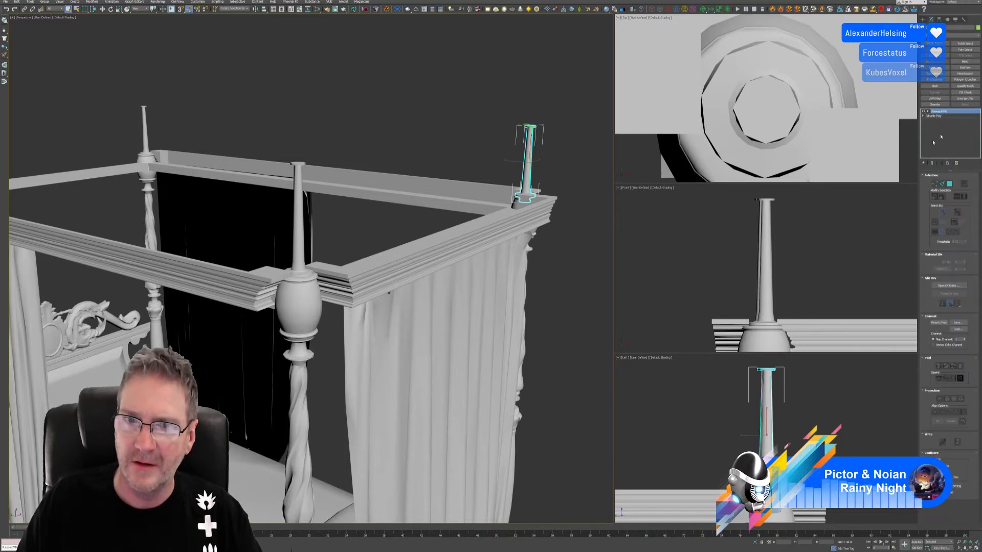
Examine the second finial's pivot position and its seam orientation from outside and inside the bed frame.
{"action": "middle_click_drag", "start_coordinate": [567, 233], "coordinate": [540, 193], "text": "alt"}
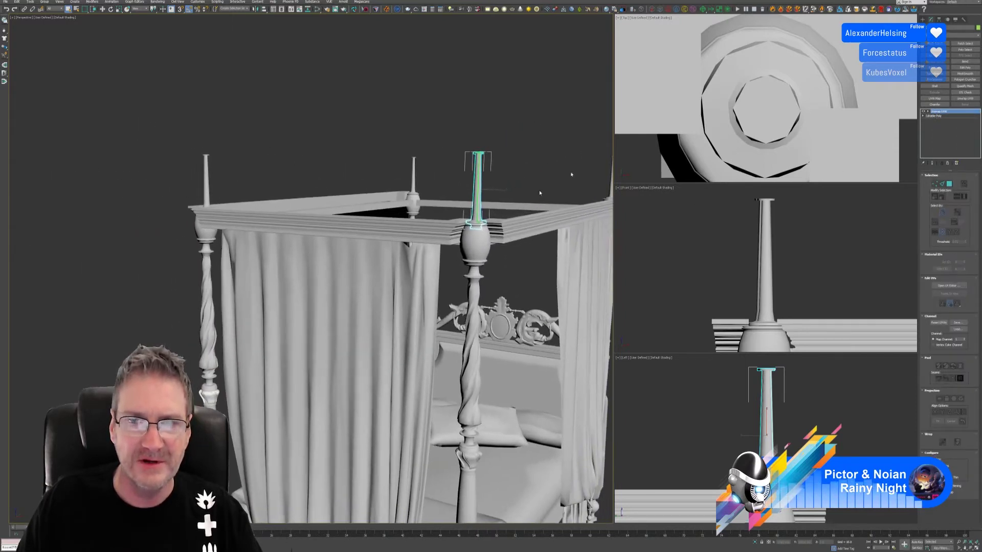
{"action": "left_click", "coordinate": [939, 19]}
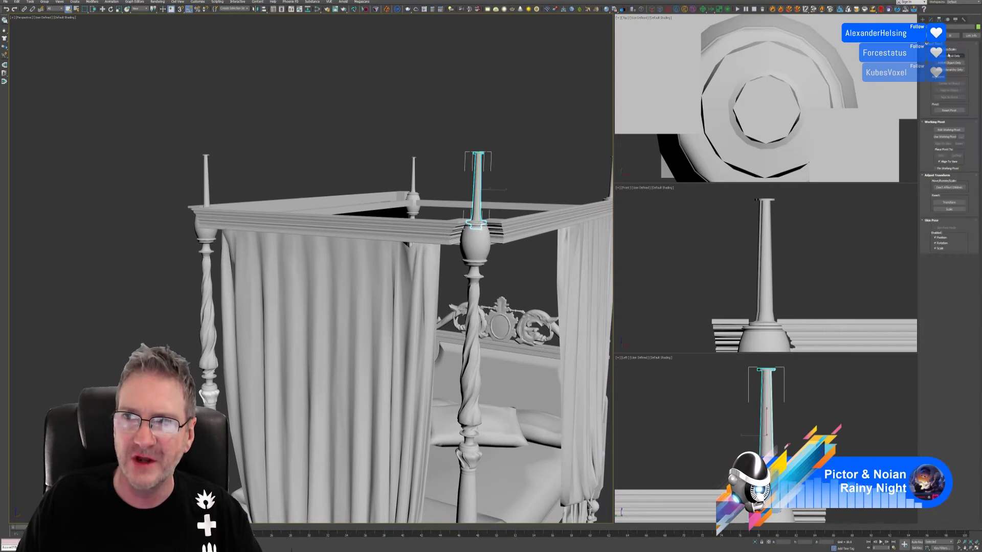
{"action": "left_click", "coordinate": [953, 56]}
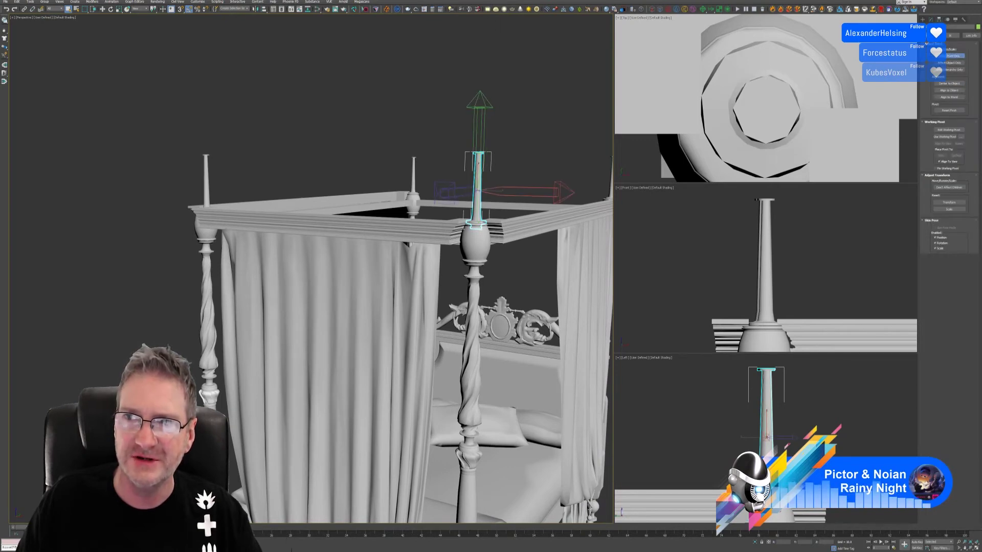
{"action": "left_click", "coordinate": [931, 20]}
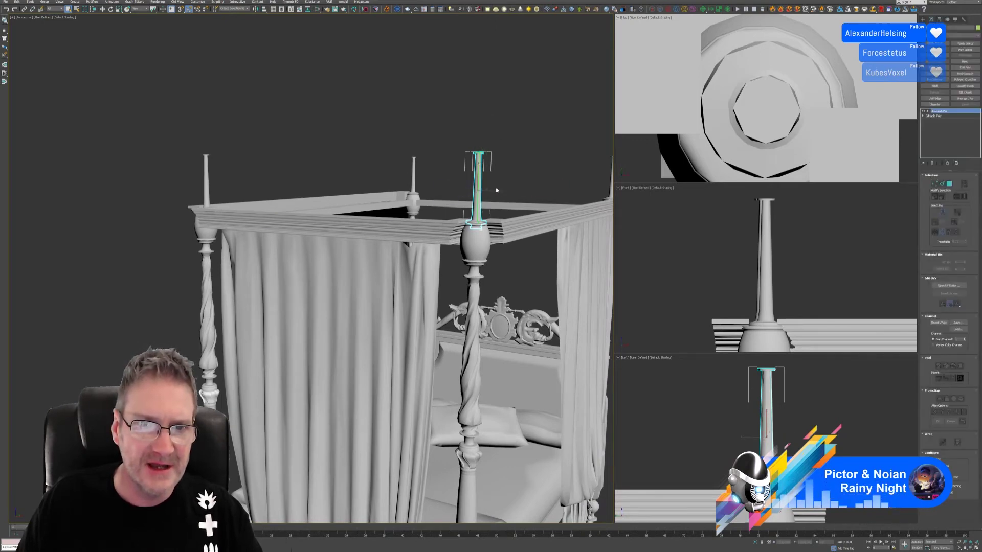
{"action": "scroll", "coordinate": [496, 190], "scroll_direction": "up", "scroll_amount": 3}
{"action": "left_click", "coordinate": [111, 9]}
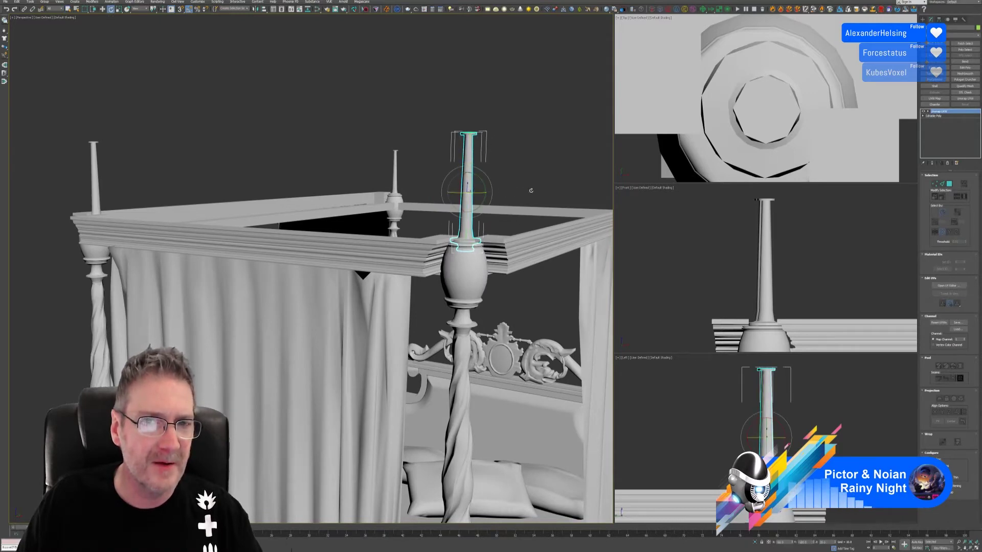
{"action": "scroll", "coordinate": [460, 174], "scroll_direction": "up", "scroll_amount": 5}
{"action": "middle_click_drag", "start_coordinate": [458, 172], "coordinate": [443, 174], "text": "alt"}
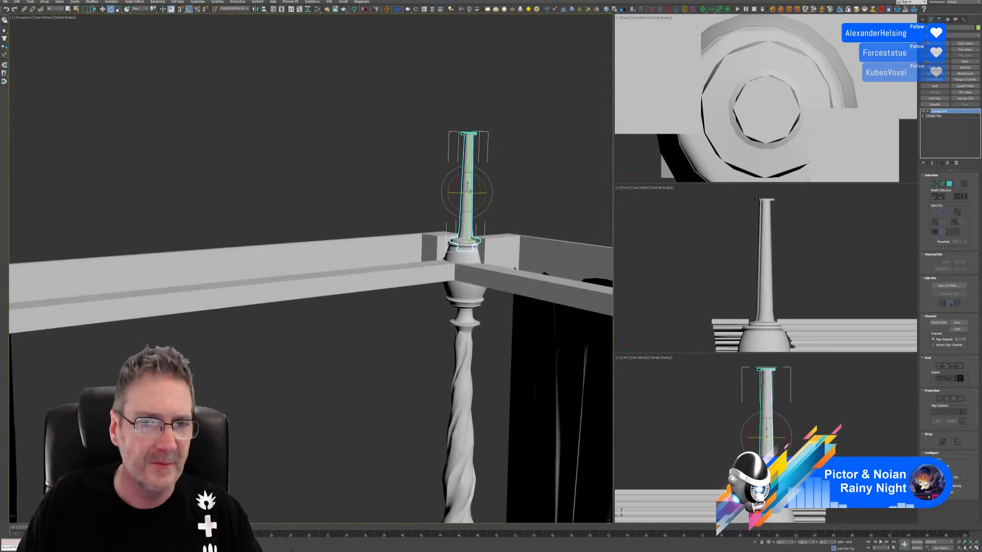
{"action": "scroll", "coordinate": [395, 219], "scroll_direction": "down", "scroll_amount": 4}
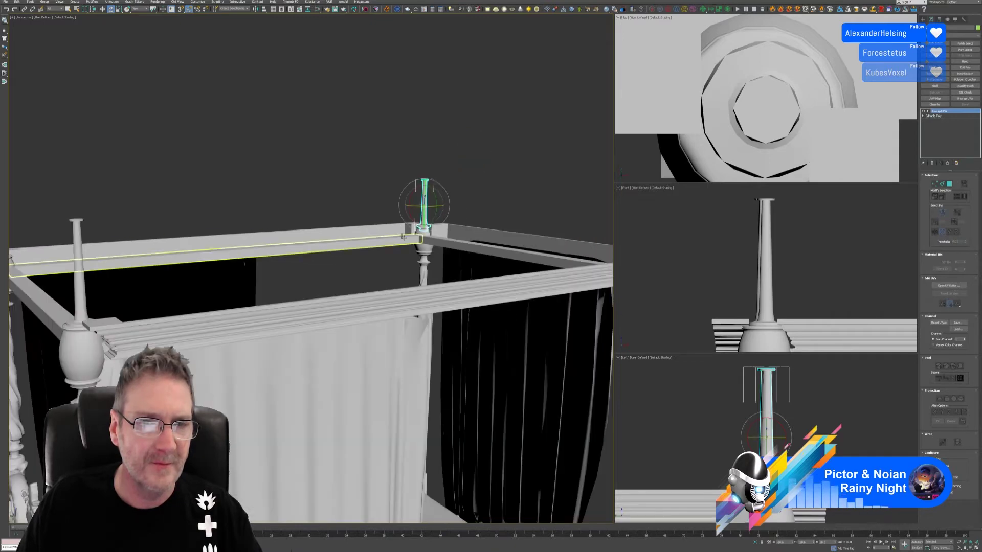
Try to rotate the original finial about its vertical axis from a close view of its inner side.
{"action": "middle_click_drag", "start_coordinate": [517, 209], "coordinate": [347, 192]}
{"action": "left_click", "coordinate": [406, 209]}
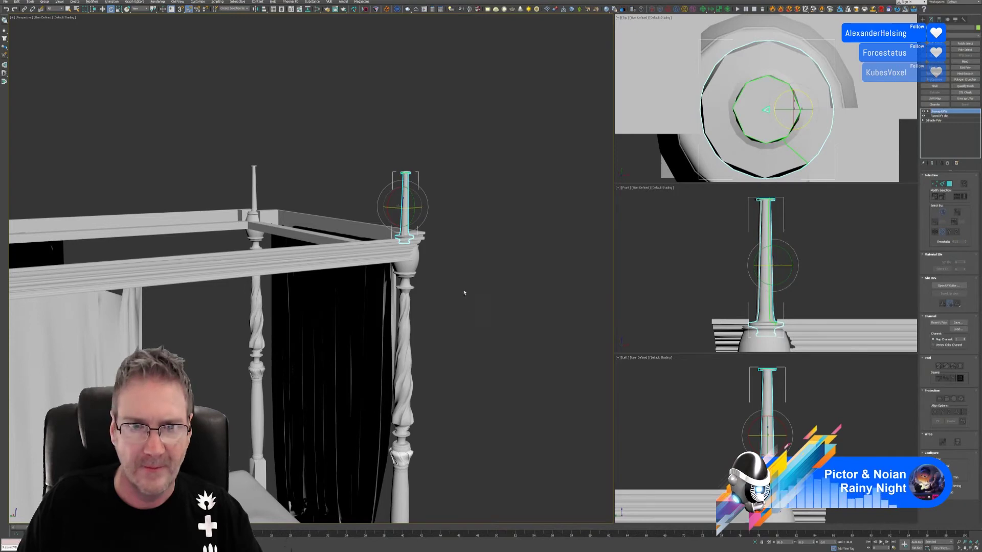
{"action": "middle_click_drag", "start_coordinate": [464, 292], "coordinate": [404, 173], "text": "alt"}
{"action": "scroll", "coordinate": [412, 231], "scroll_direction": "up", "scroll_amount": 4}
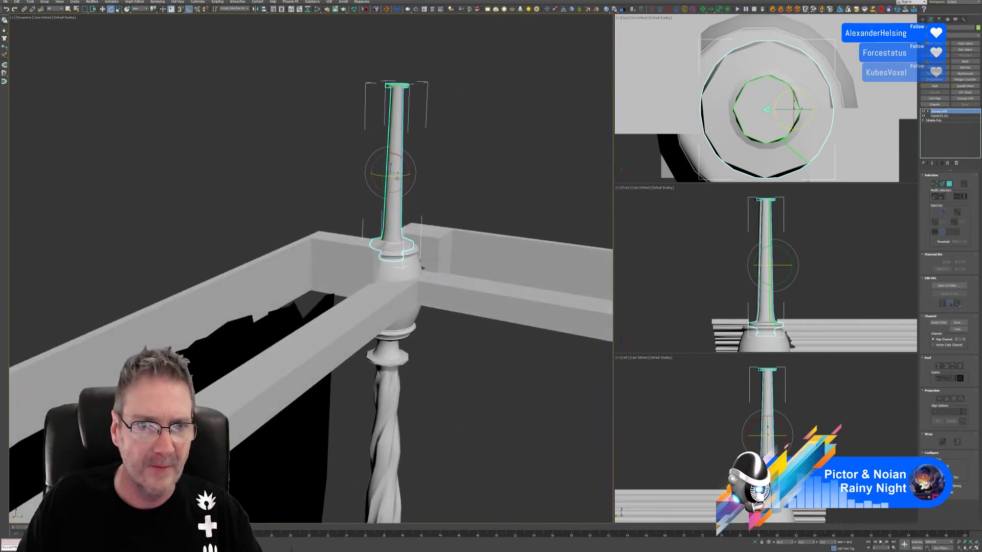
{"action": "left_click_drag", "start_coordinate": [396, 177], "coordinate": [404, 176]}
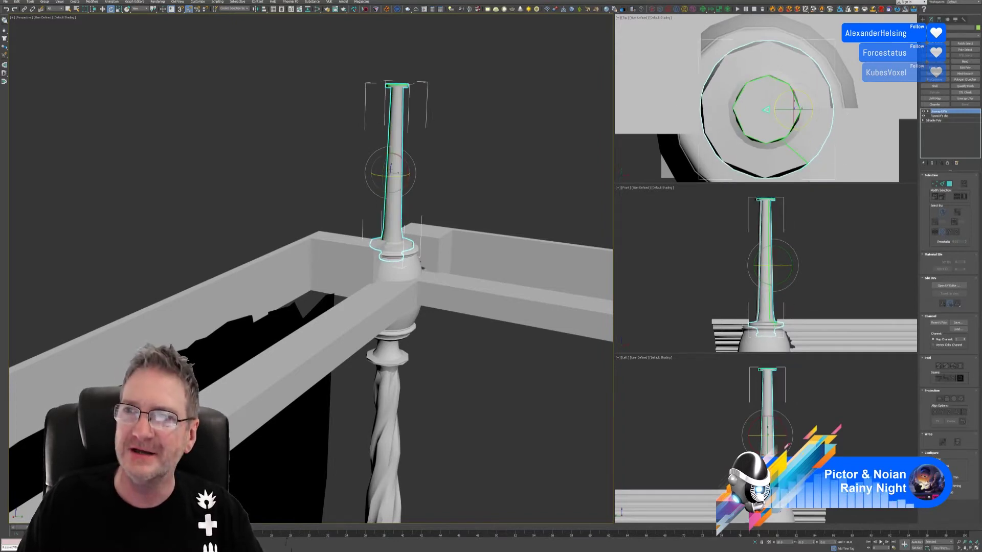
Center the original finial's pivot on the object using Affect Pivot Only.
{"action": "left_click", "coordinate": [939, 19]}
{"action": "left_click", "coordinate": [952, 56]}
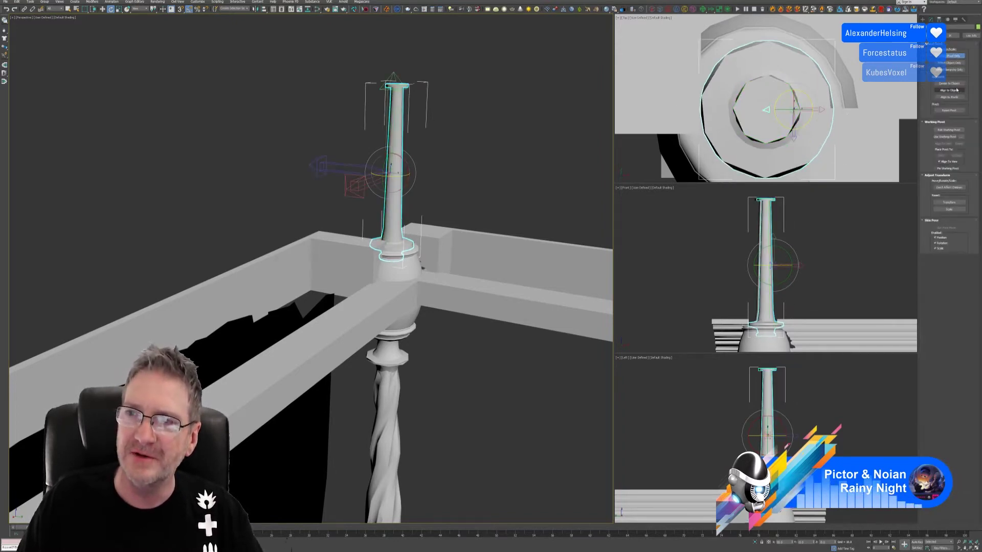
{"action": "left_click", "coordinate": [951, 84]}
{"action": "left_click", "coordinate": [952, 55]}
{"action": "left_click", "coordinate": [930, 20]}
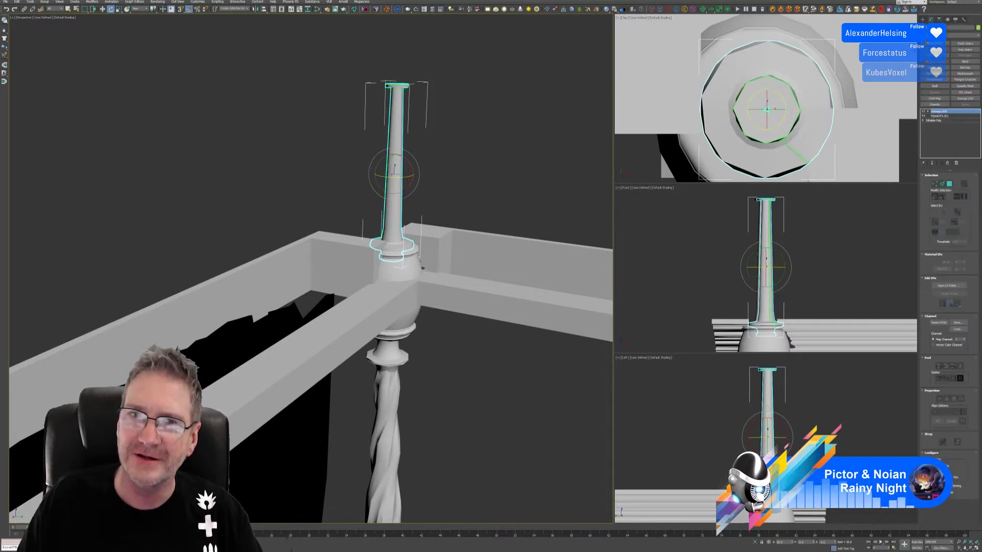
Rotate the original finial about its vertical axis to reorient its UV seam on the post.
{"action": "middle_click_drag", "start_coordinate": [438, 192], "coordinate": [415, 181]}
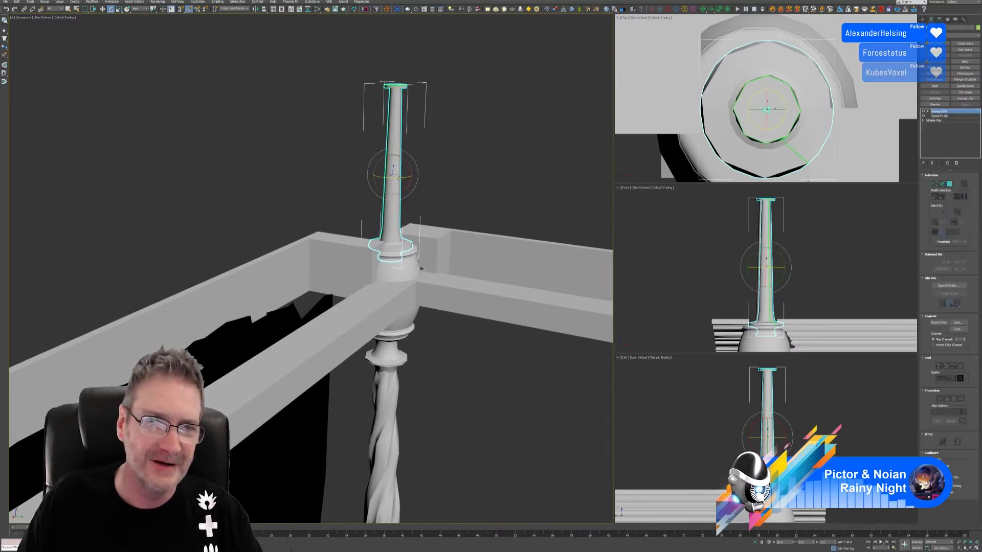
{"action": "left_click_drag", "start_coordinate": [399, 177], "coordinate": [415, 180]}
{"action": "middle_click_drag", "start_coordinate": [416, 180], "coordinate": [262, 246], "text": "alt"}
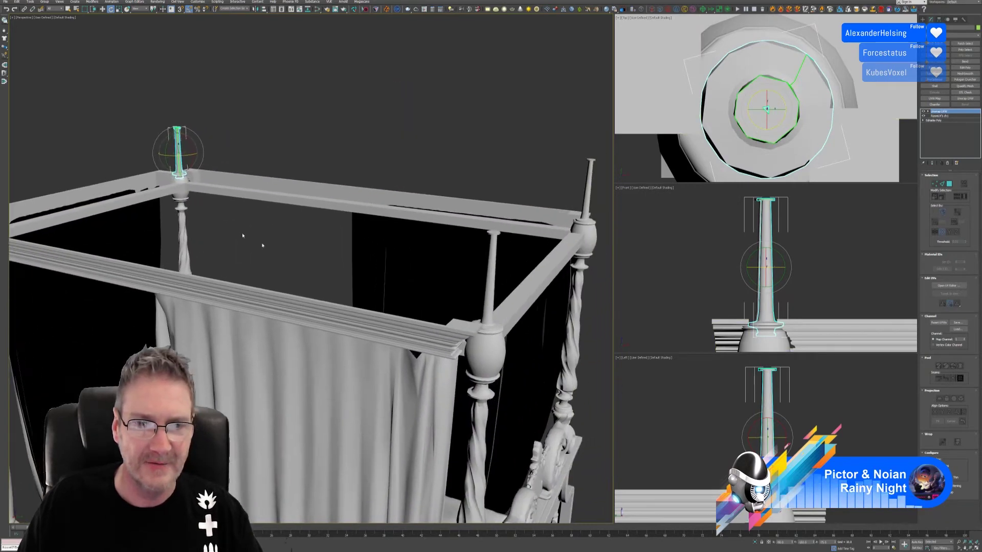
{"action": "key", "text": "q"}
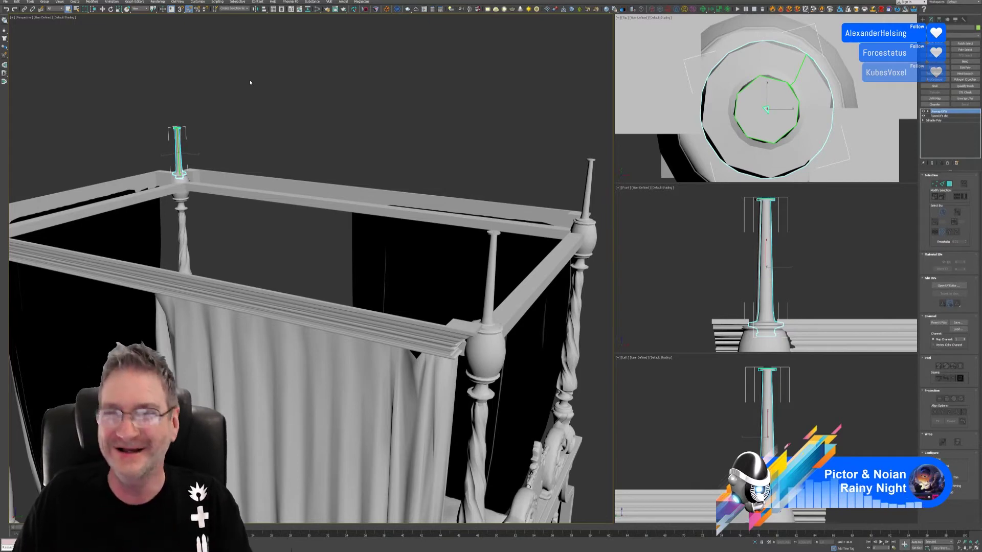
Convert the third corner's finial to Editable Poly and paste the copied Unwrap UVW modifier onto it.
{"action": "left_click", "coordinate": [490, 250]}
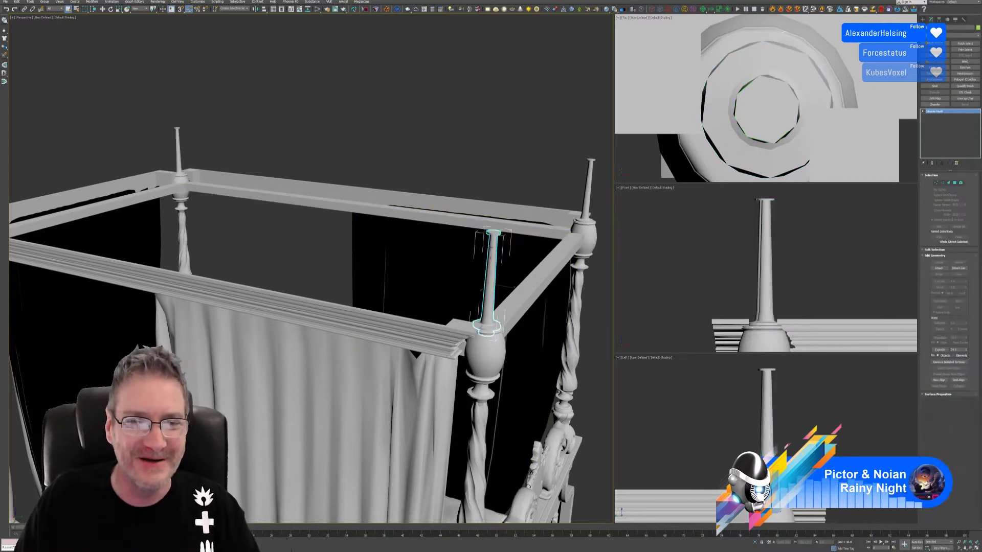
{"action": "right_click", "coordinate": [951, 113]}
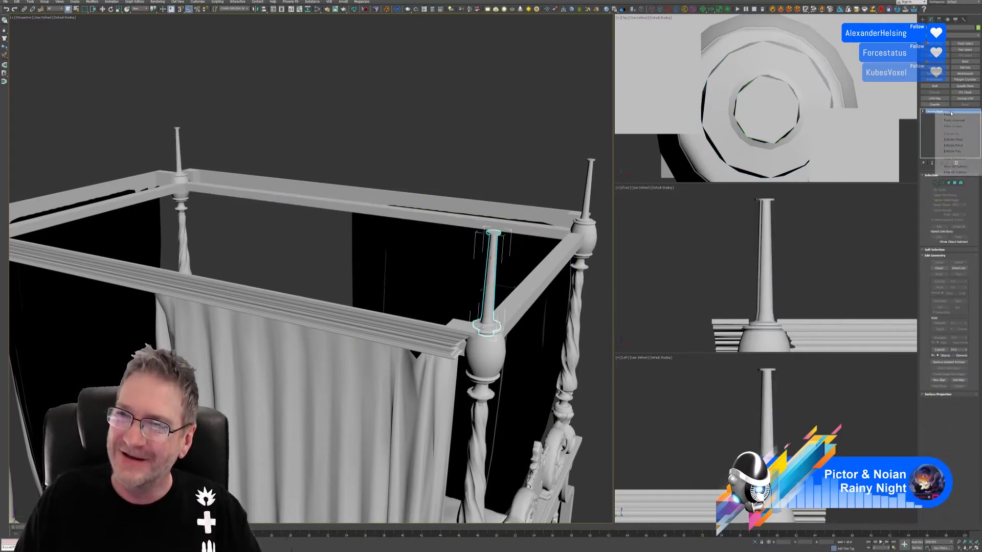
{"action": "left_click", "coordinate": [954, 151]}
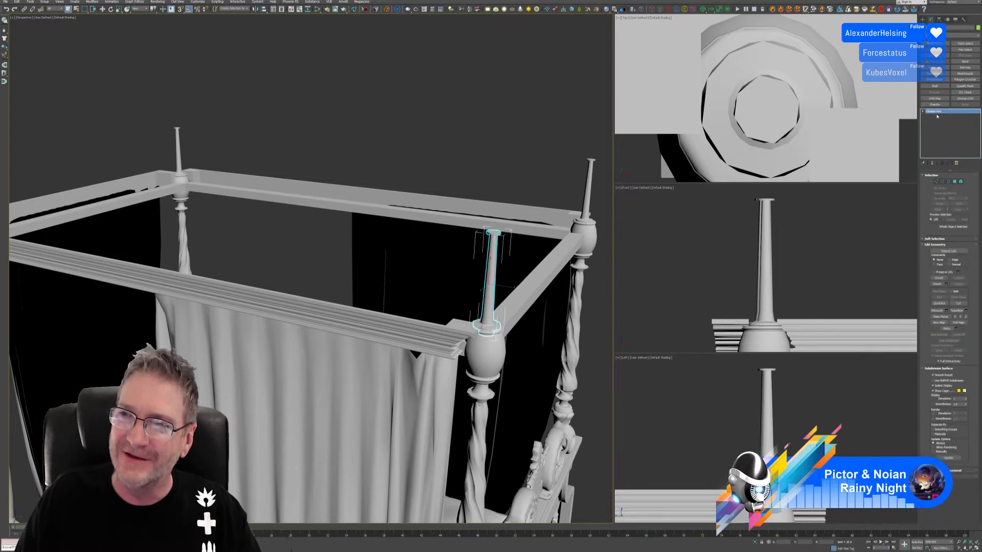
{"action": "right_click", "coordinate": [938, 113]}
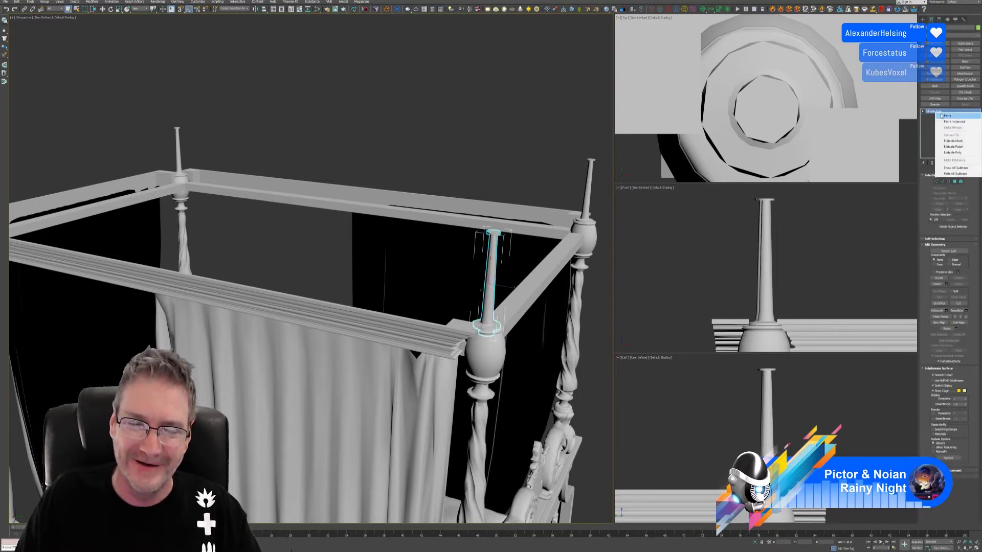
{"action": "left_click", "coordinate": [942, 116]}
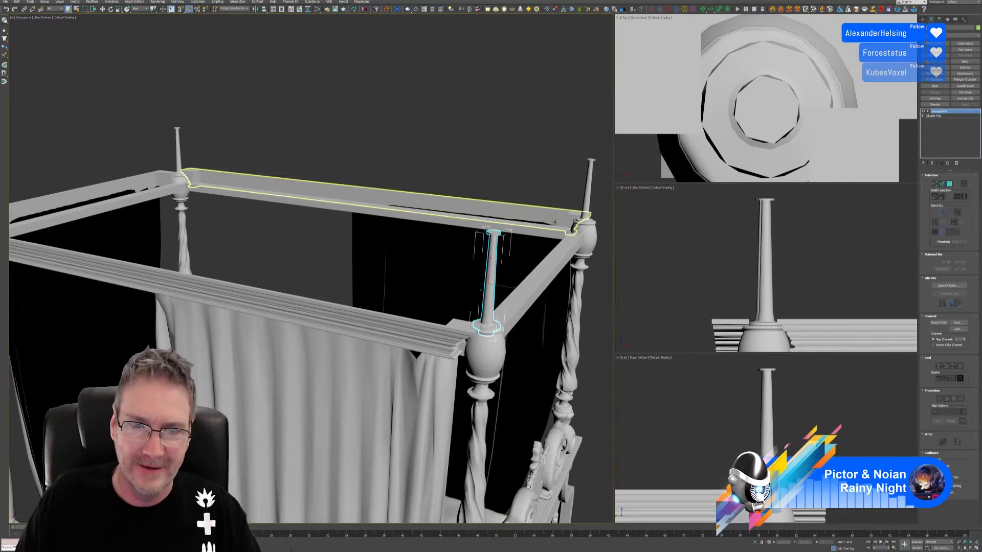
Inspect the third finial's UV seam from several sides in the Unwrap UVW edge mode.
{"action": "mouse_move", "coordinate": [482, 262]}
{"action": "middle_mouse_down", "text": "alt"}
{"action": "mouse_move", "coordinate": [512, 266]}
{"action": "mouse_move", "coordinate": [494, 263]}
{"action": "middle_mouse_up", "text": "alt"}
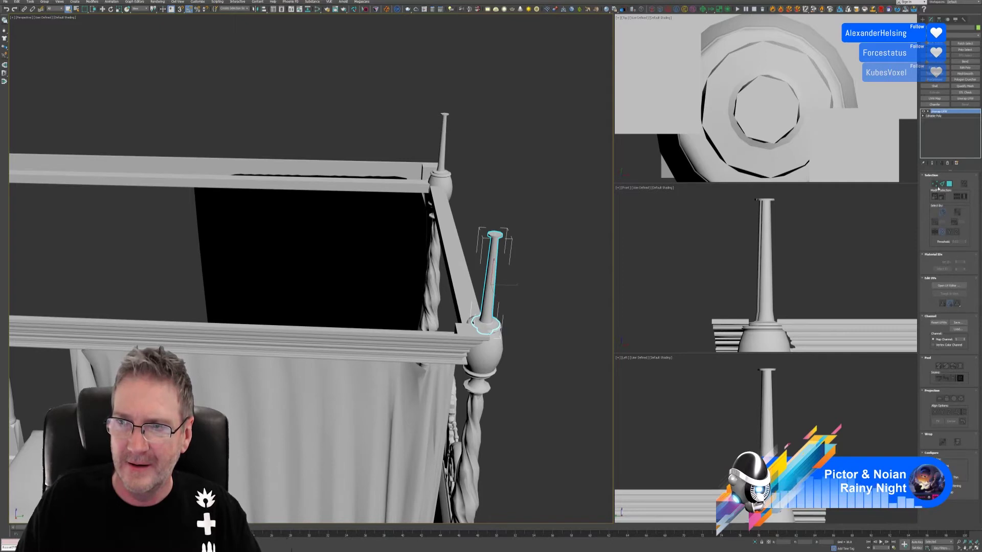
{"action": "left_click", "coordinate": [936, 185]}
{"action": "left_click", "coordinate": [942, 183]}
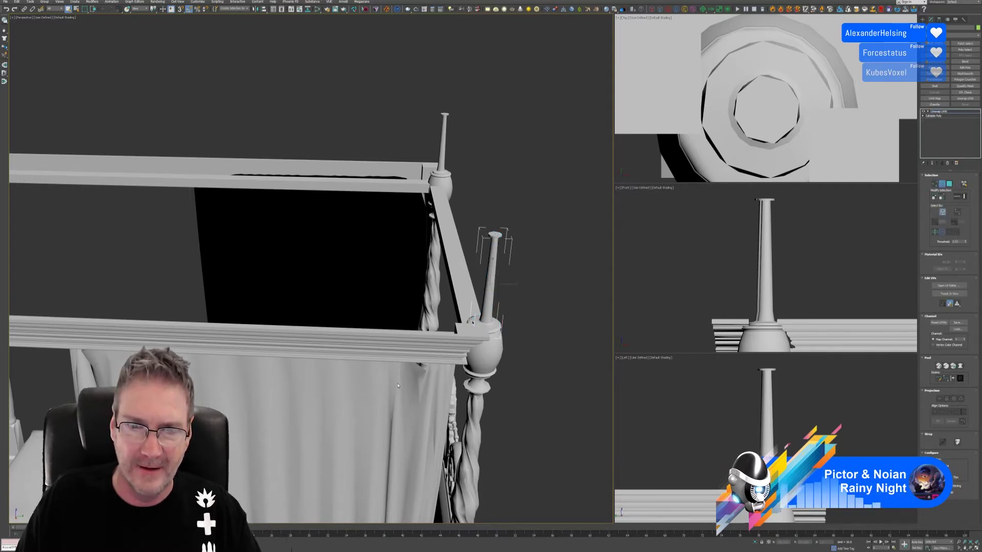
{"action": "middle_click_drag", "start_coordinate": [522, 331], "coordinate": [583, 291], "text": "alt"}
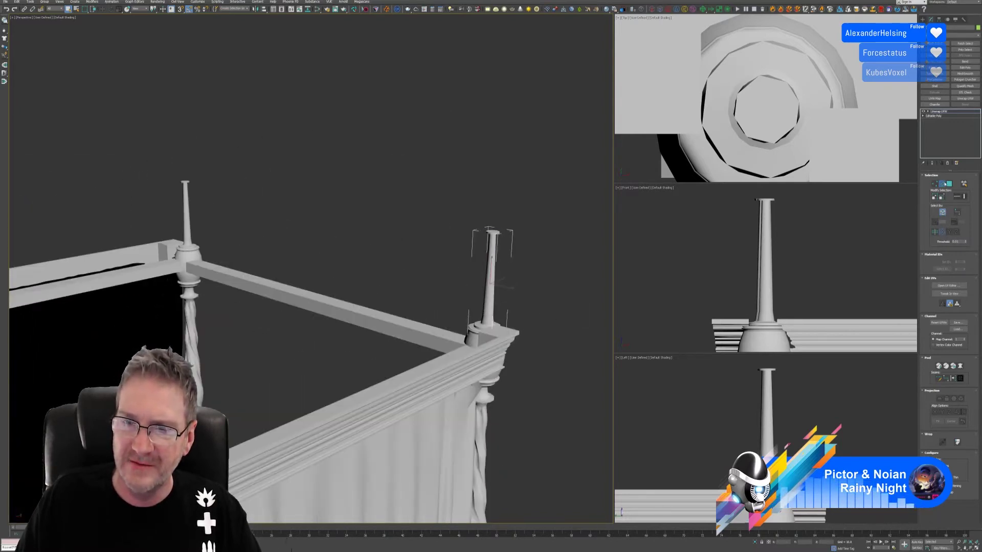
{"action": "key", "text": "2"}
{"action": "middle_click_drag", "start_coordinate": [550, 285], "coordinate": [514, 281], "text": "alt"}
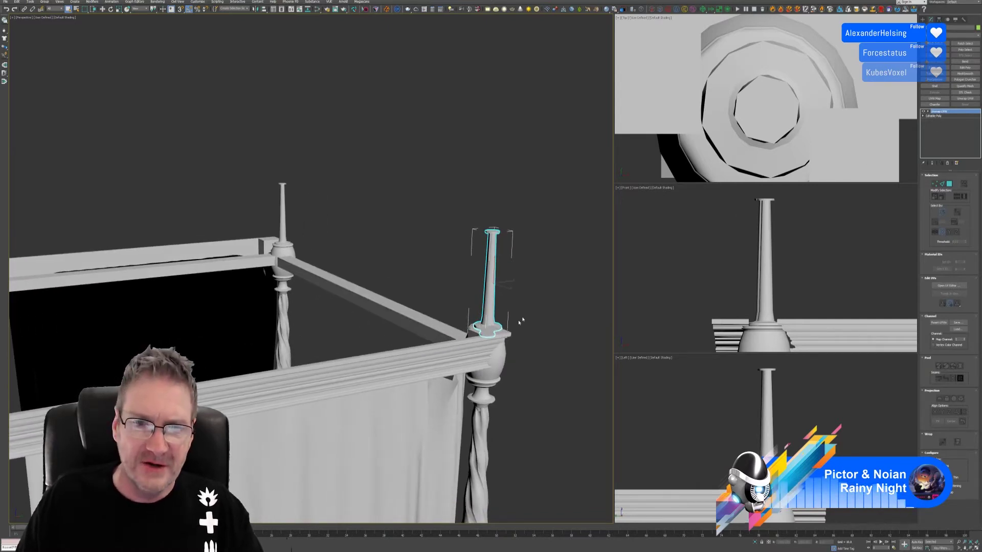
Convert the fourth corner's finial to Editable Poly and add an Unwrap UVW modifier to it.
{"action": "scroll", "coordinate": [462, 293], "scroll_direction": "down", "scroll_amount": 3}
{"action": "left_click", "coordinate": [328, 240]}
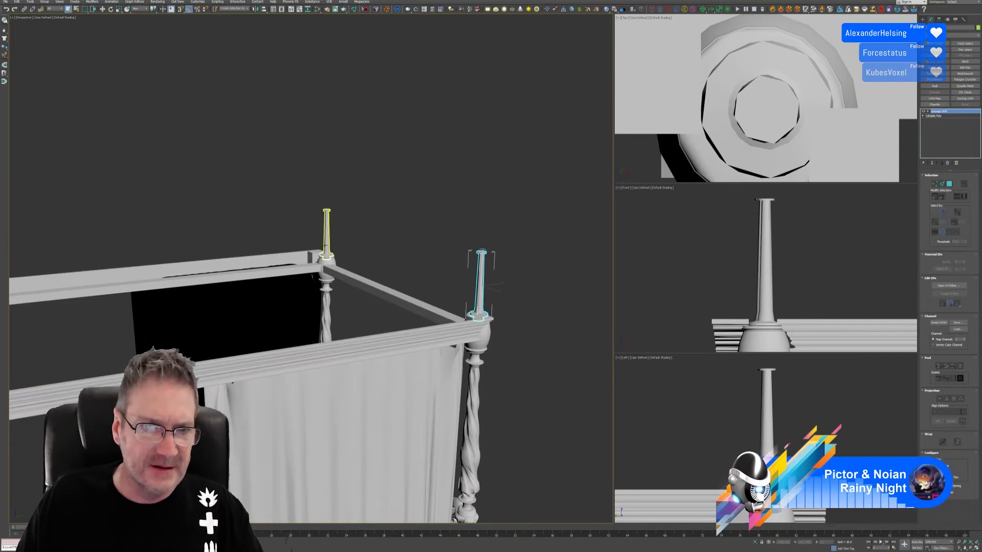
{"action": "right_click", "coordinate": [937, 113]}
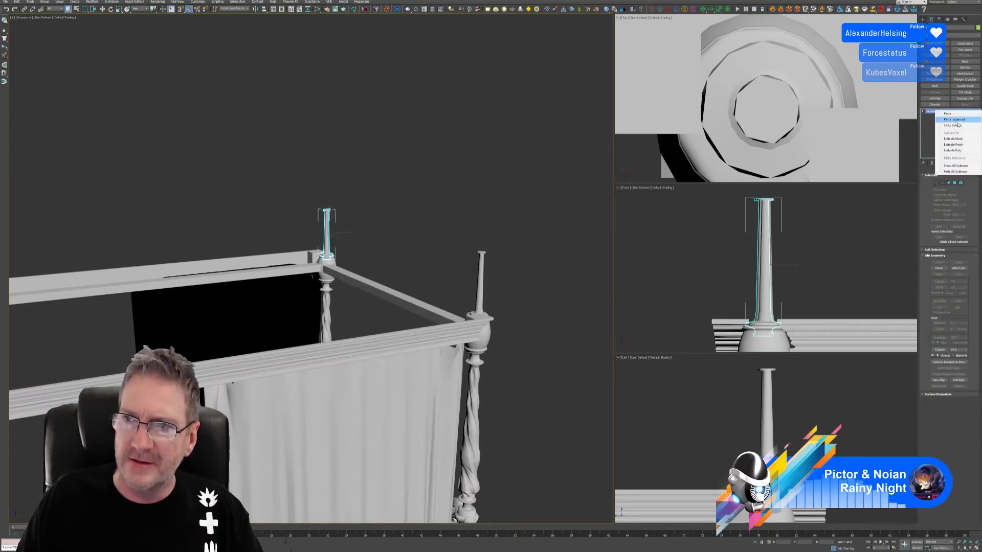
{"action": "left_click", "coordinate": [945, 150]}
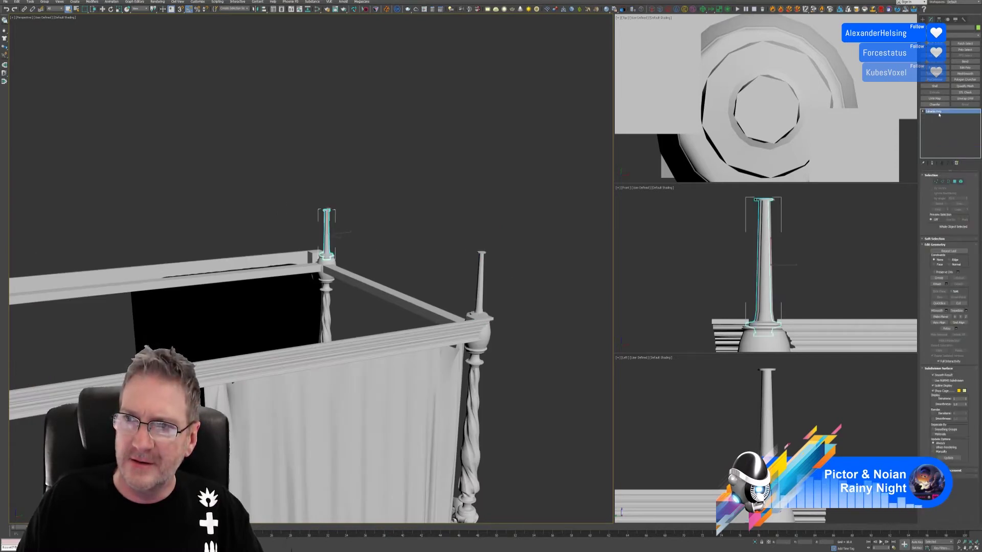
{"action": "left_click", "coordinate": [965, 98]}
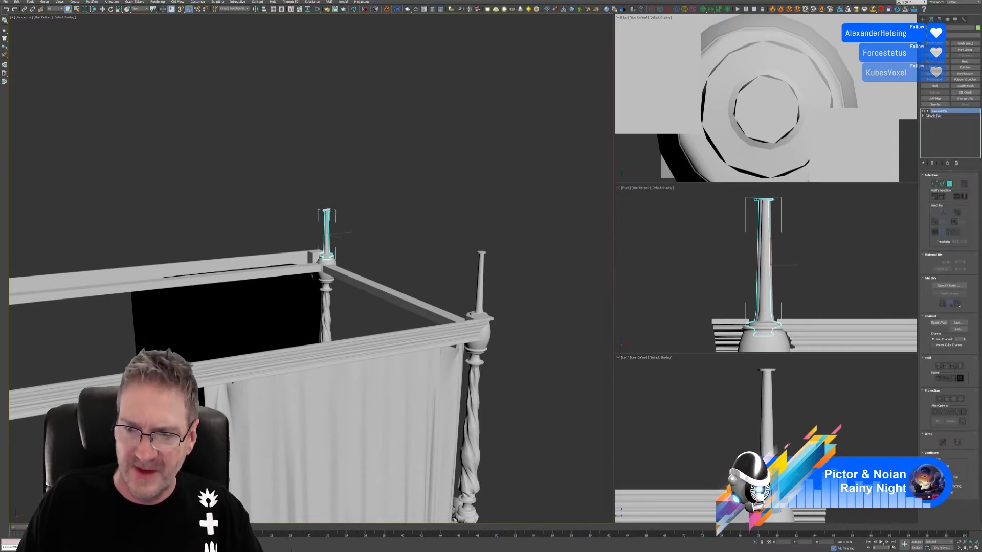
Inspect the fourth finial's unwrap and UV seam from several sides in the Unwrap UVW polygon and edge modes.
{"action": "middle_click_drag", "start_coordinate": [441, 279], "coordinate": [395, 294], "text": "alt"}
{"action": "scroll", "coordinate": [338, 246], "scroll_direction": "up", "scroll_amount": 5}
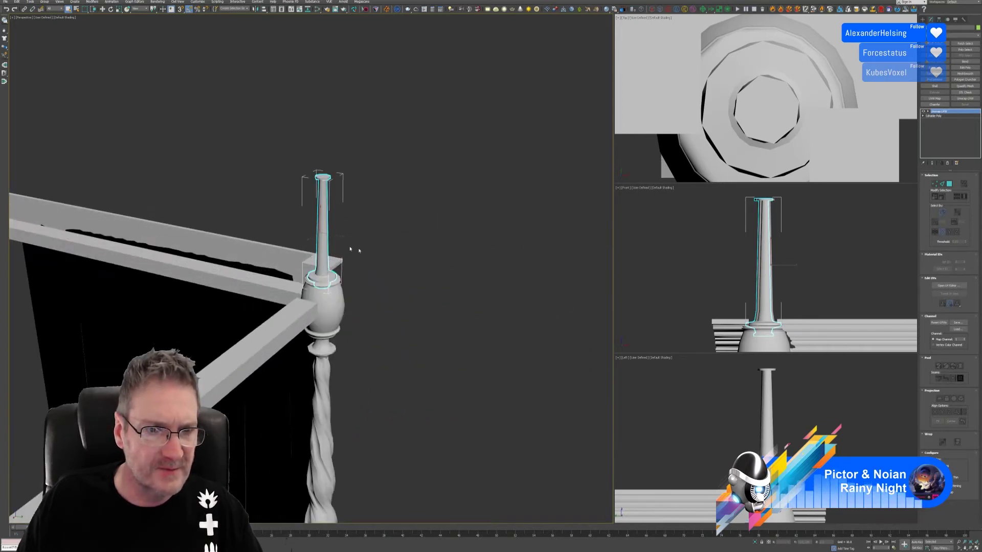
{"action": "mouse_move", "coordinate": [388, 249]}
{"action": "middle_mouse_down"}
{"action": "mouse_move", "coordinate": [445, 239]}
{"action": "mouse_move", "coordinate": [434, 259]}
{"action": "mouse_move", "coordinate": [400, 253]}
{"action": "middle_mouse_up"}
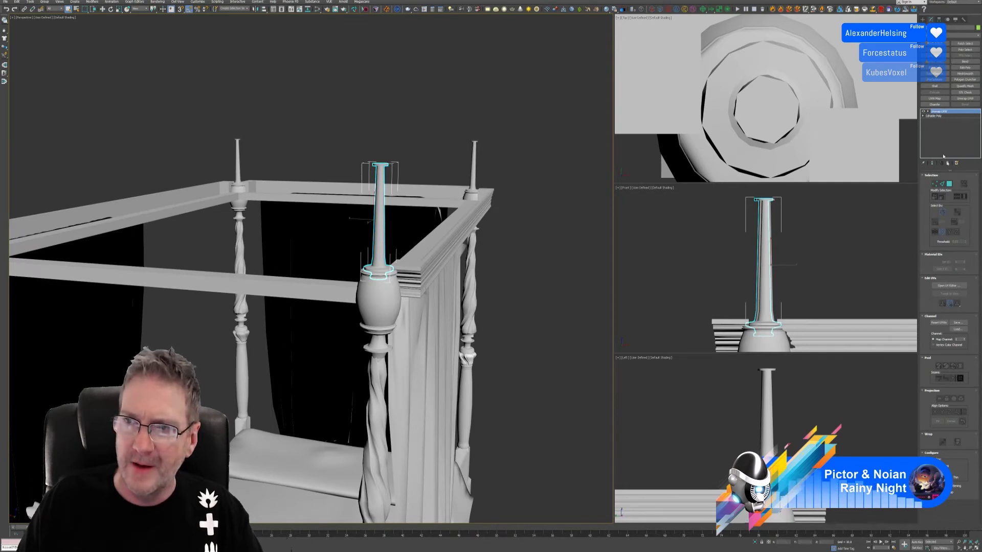
{"action": "left_click", "coordinate": [948, 183]}
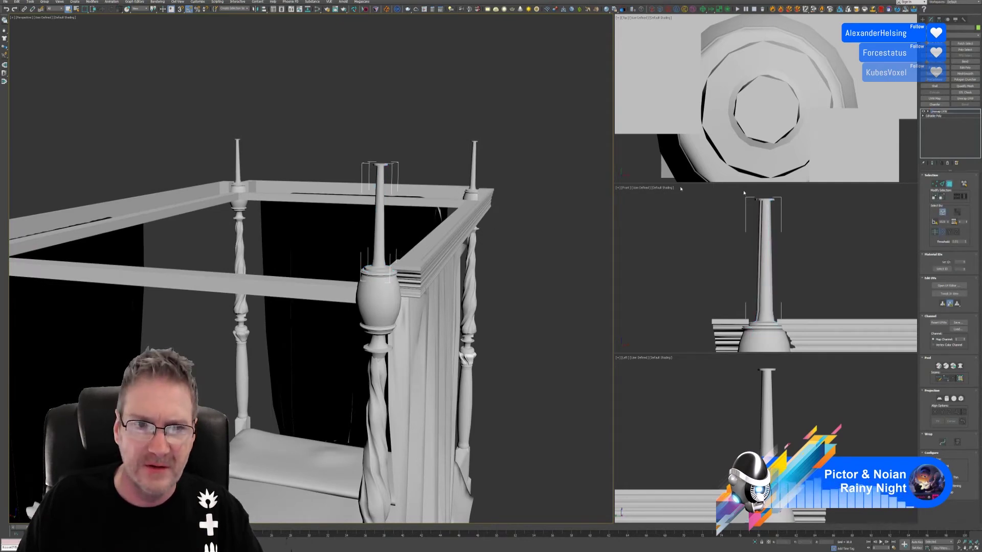
{"action": "left_click", "coordinate": [379, 215]}
{"action": "middle_click_drag", "start_coordinate": [486, 358], "coordinate": [506, 354], "text": "alt"}
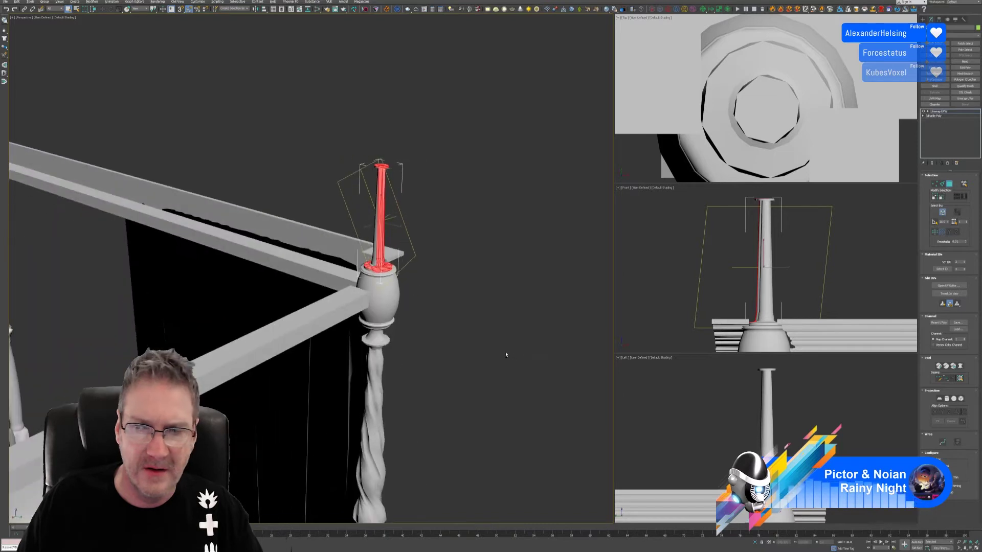
{"action": "left_click", "coordinate": [950, 186]}
{"action": "left_click", "coordinate": [942, 184]}
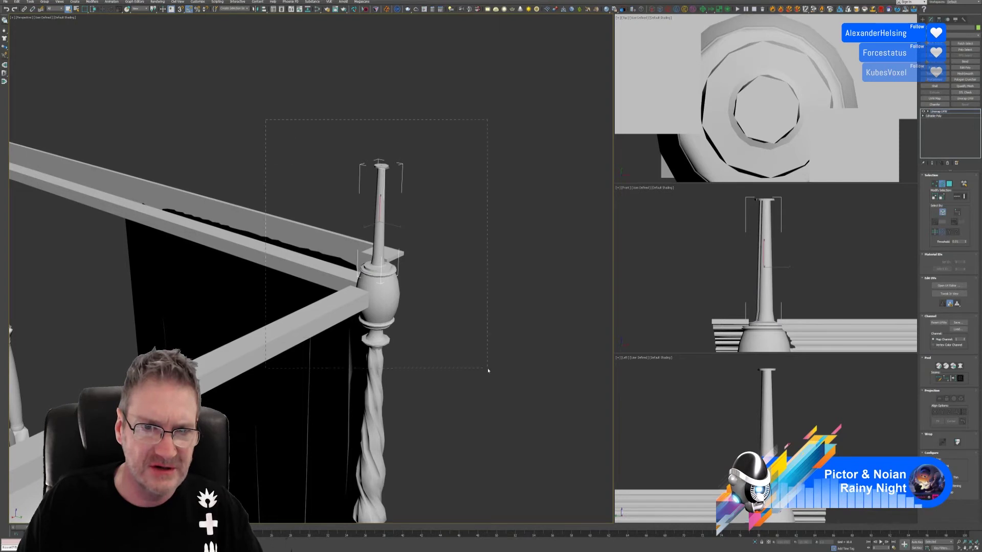
{"action": "left_click", "coordinate": [942, 185]}
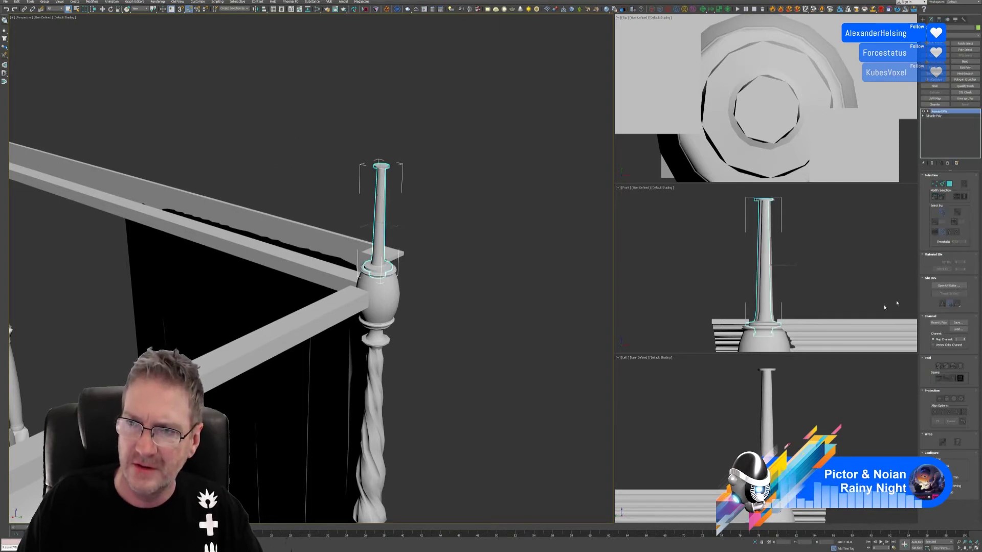
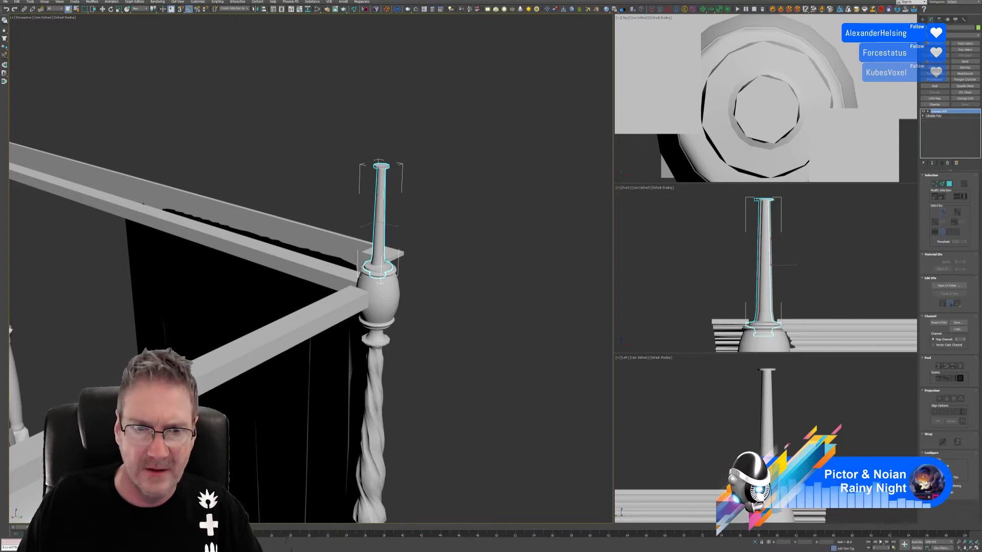
Select the long moulded cornice along the side of the bed canopy and convert it to Editable Poly.
{"action": "scroll", "coordinate": [438, 284], "scroll_direction": "down", "scroll_amount": 5}
{"action": "middle_click_drag", "start_coordinate": [427, 276], "coordinate": [325, 271], "text": "alt"}
{"action": "scroll", "coordinate": [325, 271], "scroll_direction": "up", "scroll_amount": 5}
{"action": "middle_click_drag", "start_coordinate": [464, 314], "coordinate": [512, 274]}
{"action": "left_click", "coordinate": [424, 168]}
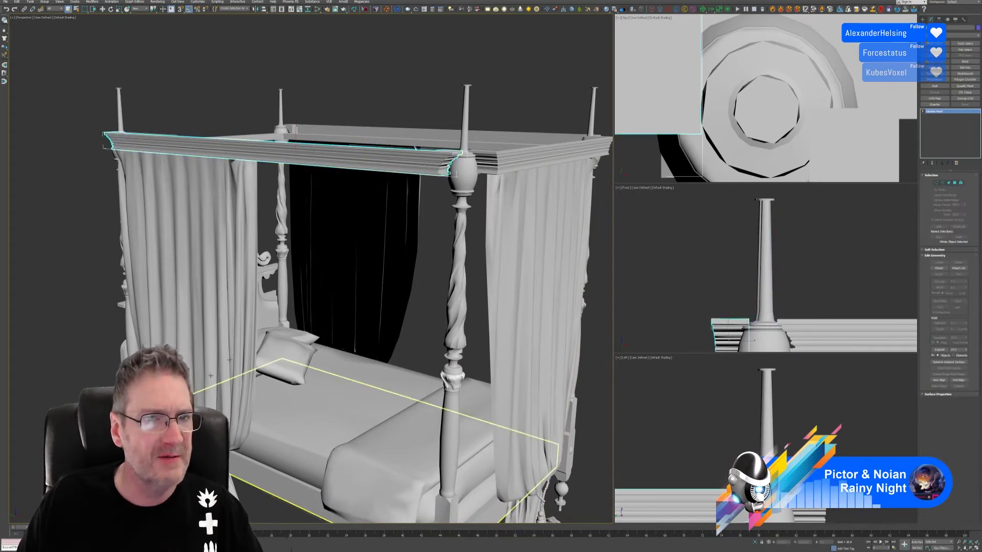
{"action": "middle_click_drag", "start_coordinate": [402, 78], "coordinate": [394, 66]}
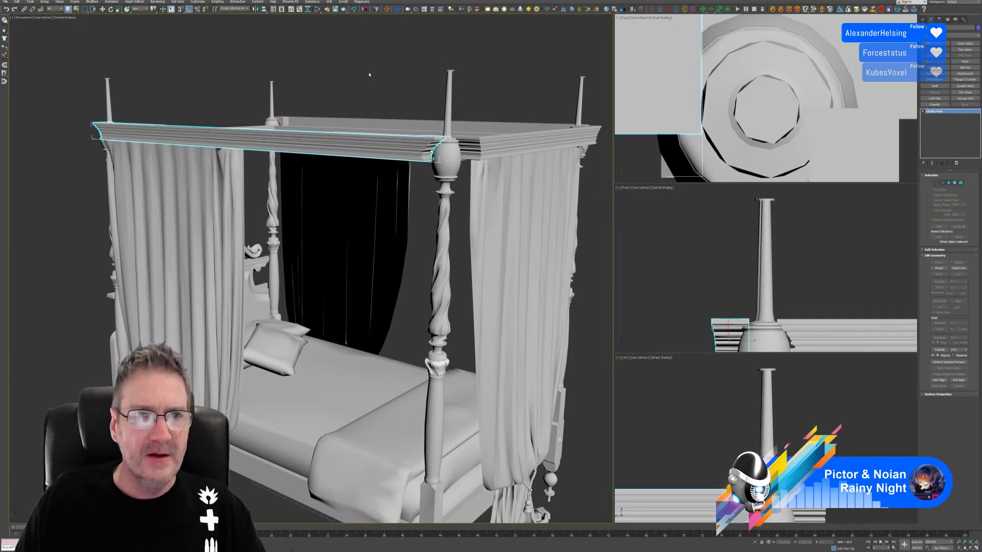
{"action": "right_click", "coordinate": [937, 115]}
{"action": "left_click", "coordinate": [951, 153]}
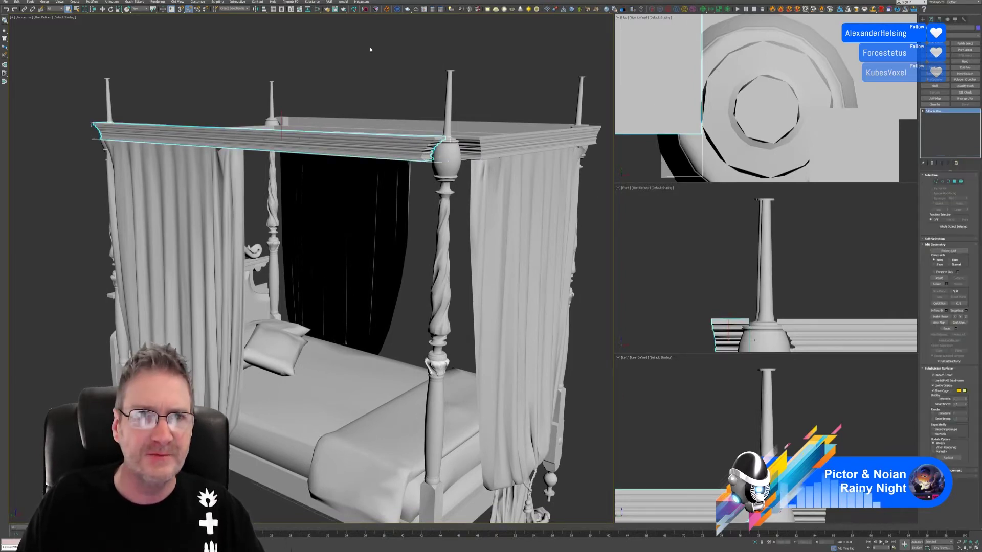
Send the canopy cornice to RizomUV through the RizomUV Bridge.
{"action": "left_click", "coordinate": [353, 10]}
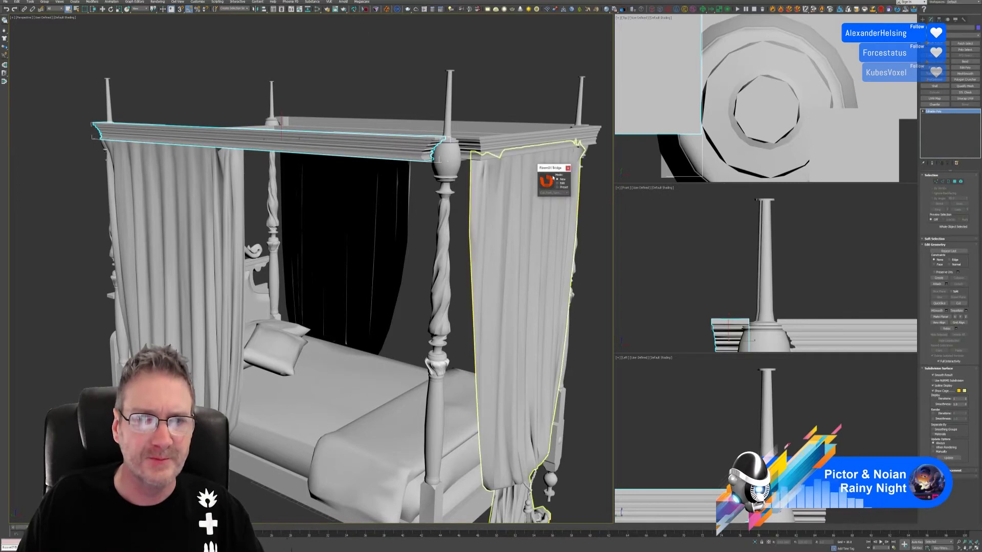
{"action": "key", "text": "ctrl+d"}
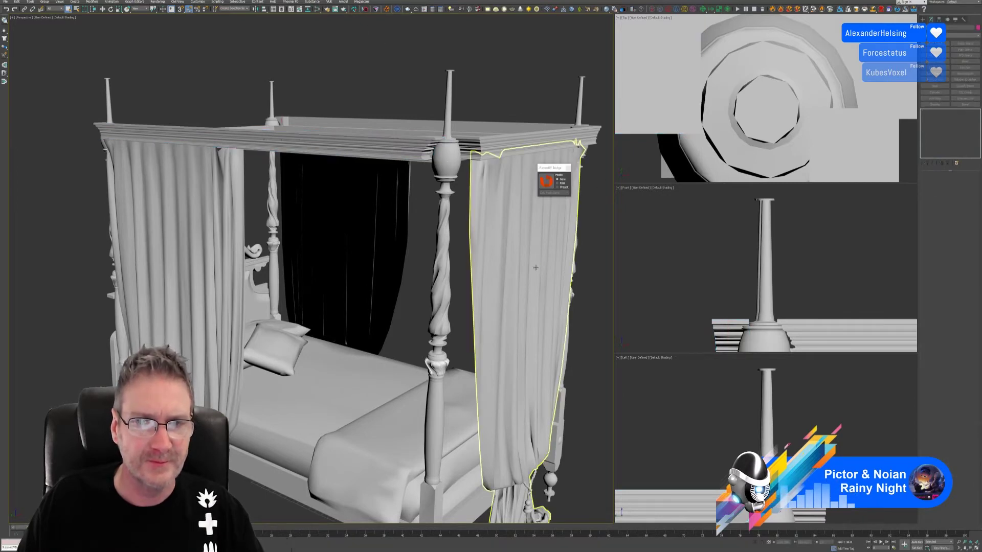
{"action": "left_click", "coordinate": [535, 267]}
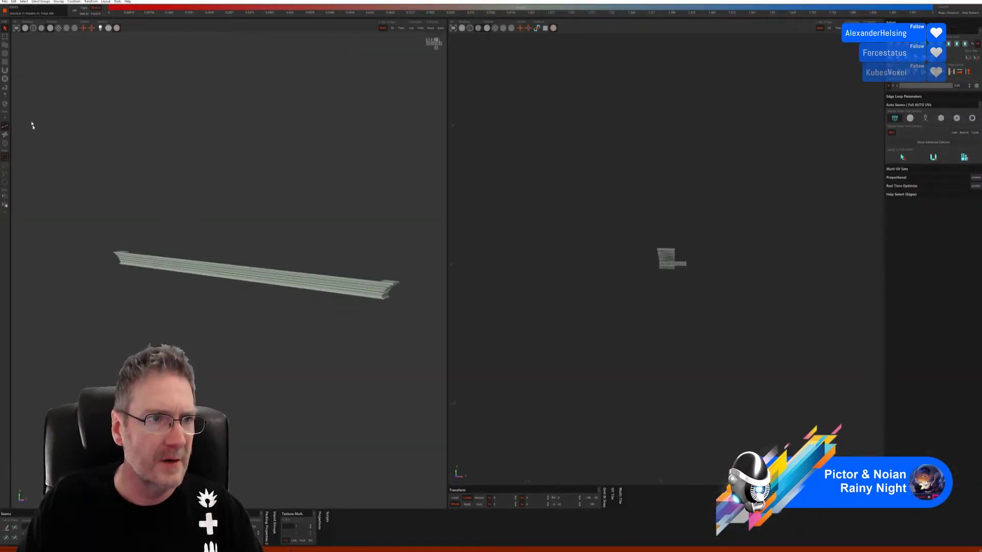
Try unwrapping the cornice with the fourth Auto Seams method, and check the checker texture and packed islands for distortion.
{"action": "left_click", "coordinate": [941, 118]}
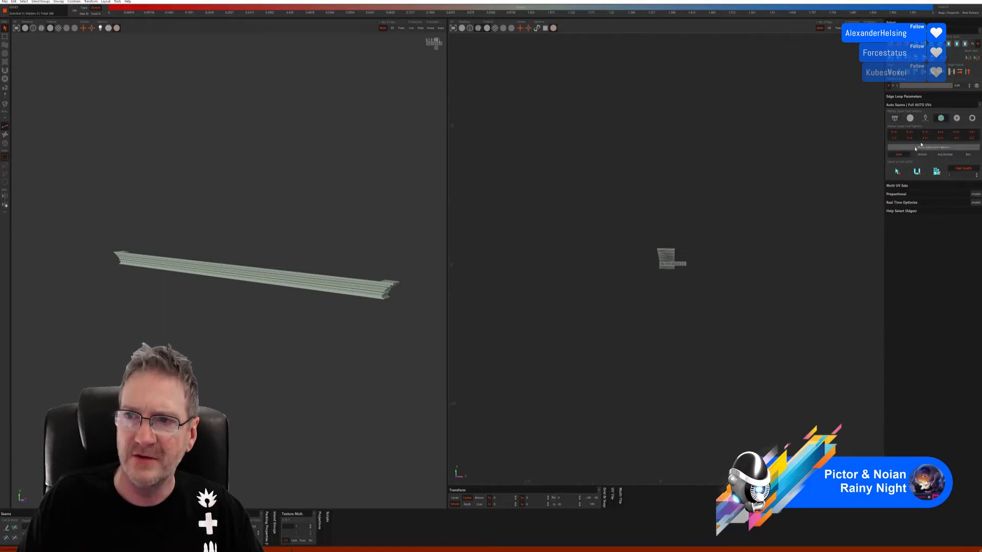
{"action": "left_click", "coordinate": [898, 172]}
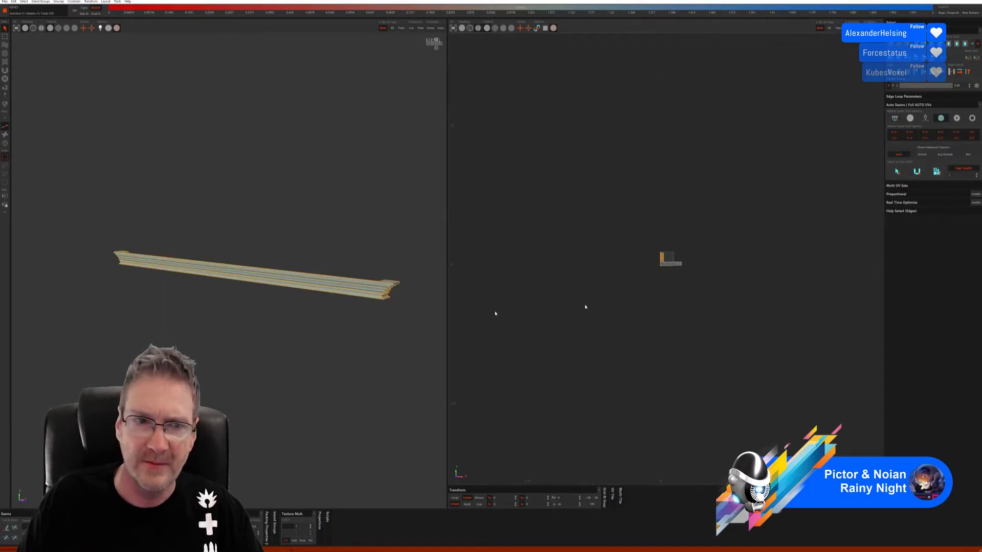
{"action": "left_click", "coordinate": [58, 27]}
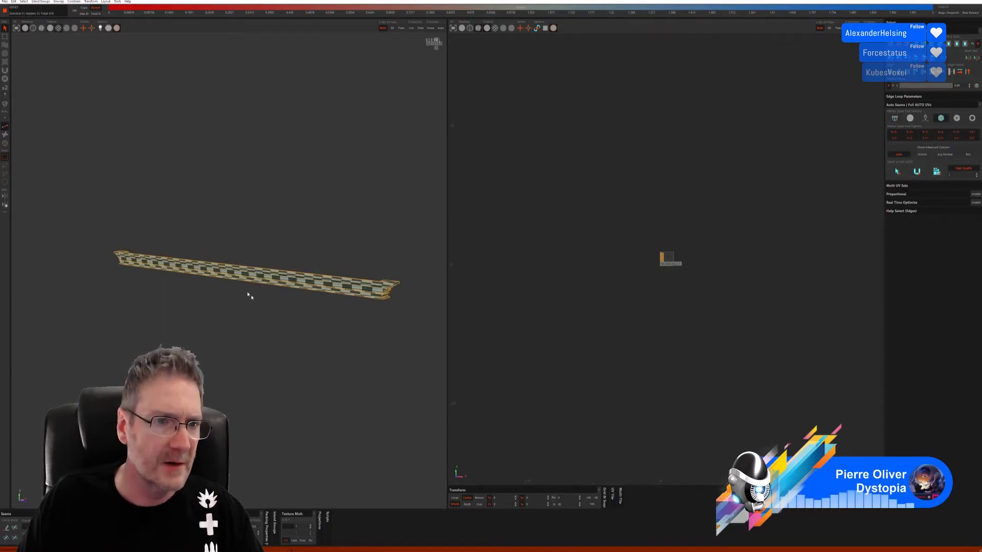
{"action": "scroll", "coordinate": [255, 289], "scroll_direction": "up", "scroll_amount": 5}
{"action": "middle_click_drag", "start_coordinate": [353, 340], "coordinate": [381, 330]}
{"action": "scroll", "coordinate": [664, 256], "scroll_direction": "up", "scroll_amount": 5}
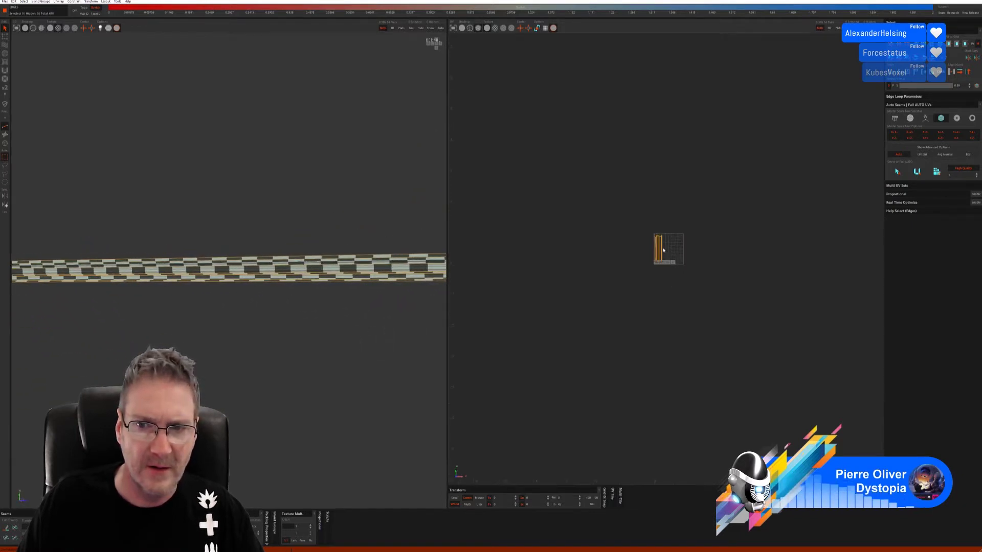
{"action": "scroll", "coordinate": [659, 244], "scroll_direction": "up", "scroll_amount": 5}
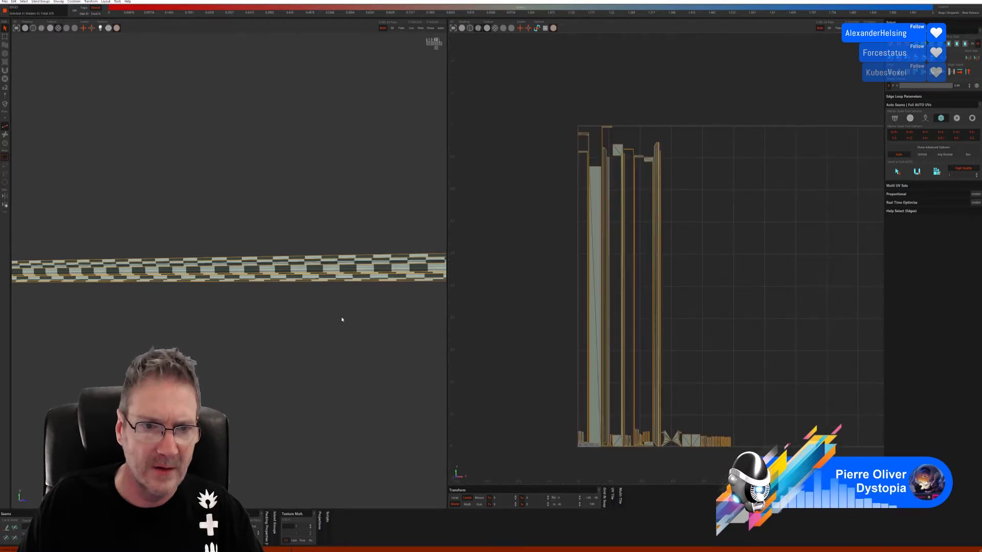
{"action": "mouse_move", "coordinate": [341, 320]}
{"action": "middle_mouse_down"}
{"action": "mouse_move", "coordinate": [330, 302]}
{"action": "mouse_move", "coordinate": [337, 322]}
{"action": "mouse_move", "coordinate": [332, 316]}
{"action": "middle_mouse_up"}
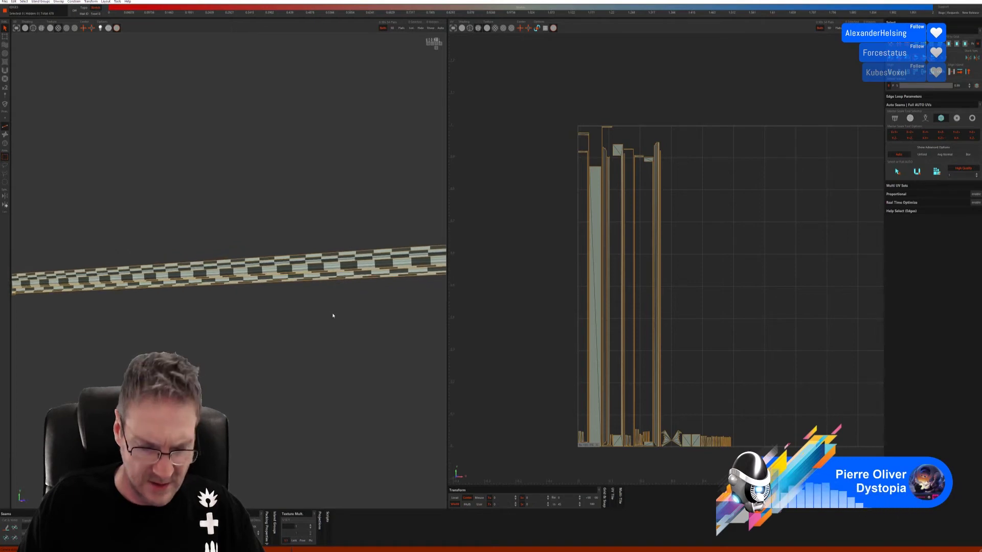
Undo the cornice's automatic unwrap and its seam selection.
{"action": "key", "text": "ctrl+z"}
{"action": "key", "text": "ctrl+z"}
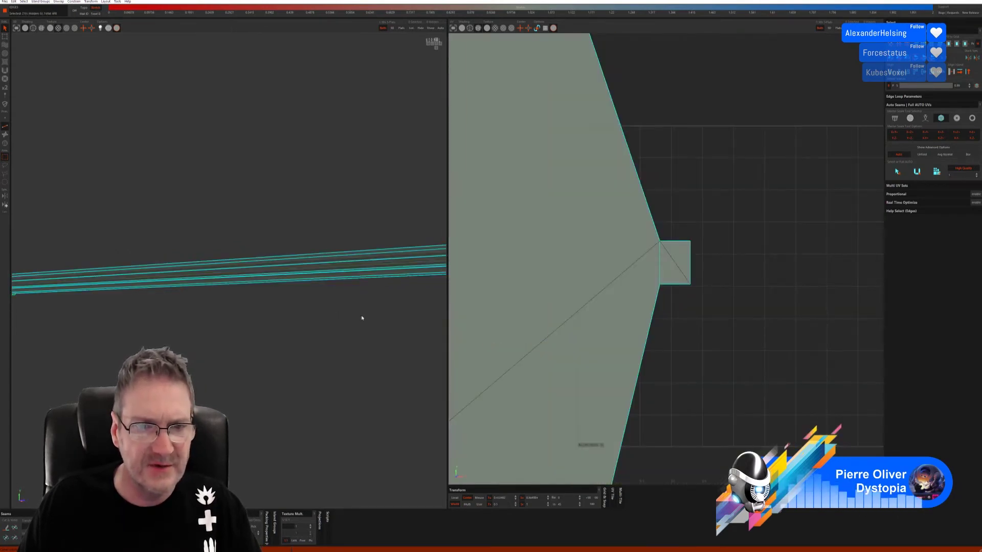
{"action": "key", "text": "ctrl+z"}
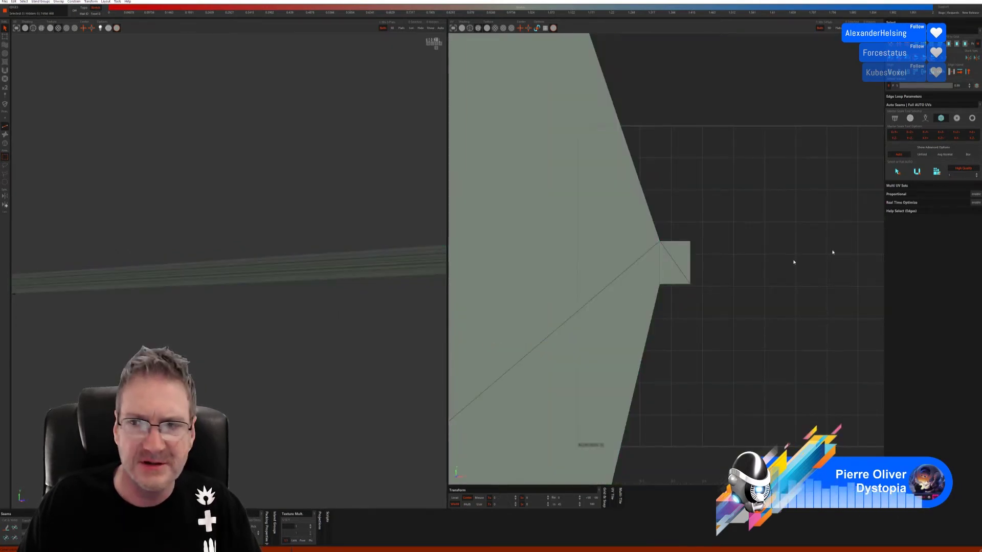
Try selecting the cornice's seams and unwrapping and packing it with the first Auto Seams method, checking the checker texture.
{"action": "left_click", "coordinate": [895, 118]}
{"action": "left_click", "coordinate": [902, 157]}
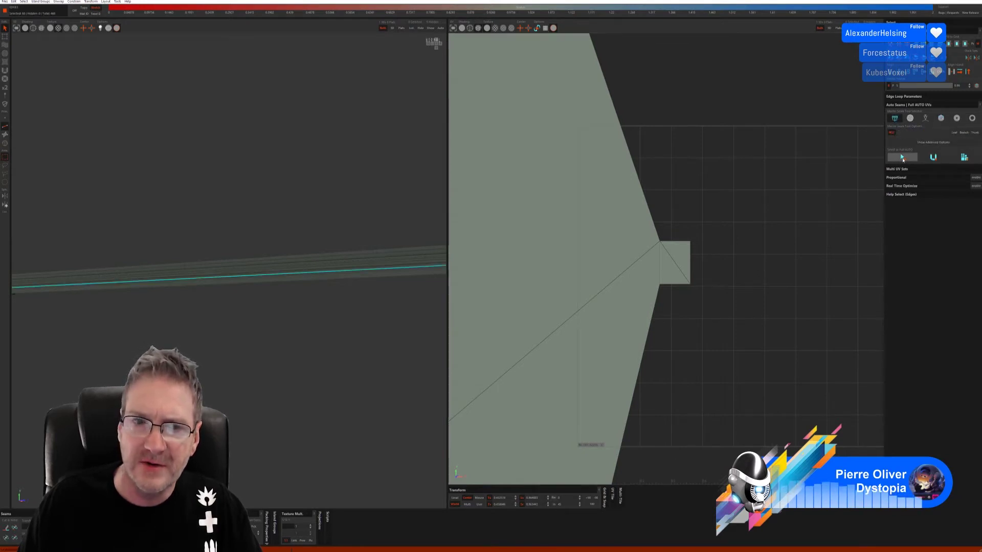
{"action": "left_click", "coordinate": [964, 157]}
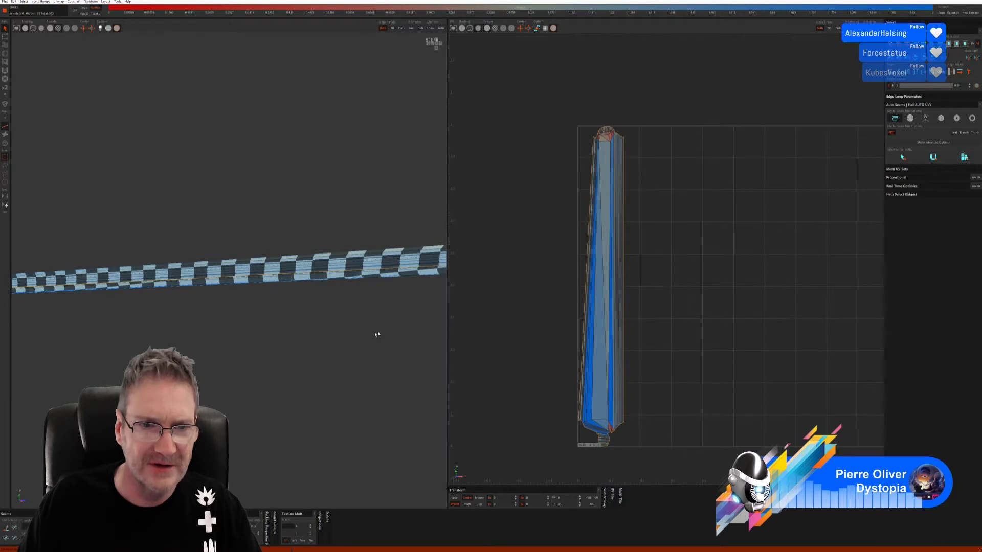
{"action": "middle_click_drag", "start_coordinate": [378, 334], "coordinate": [340, 334]}
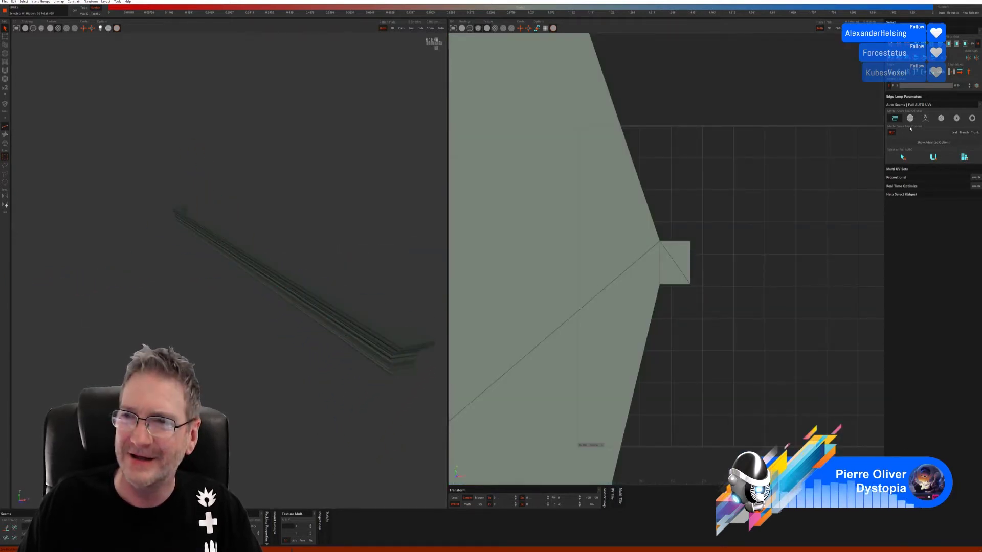
Try selecting seams and unwrapping the cornice with the second Auto Seams method, and undo the attempt.
{"action": "left_click", "coordinate": [909, 118]}
{"action": "left_click", "coordinate": [902, 164]}
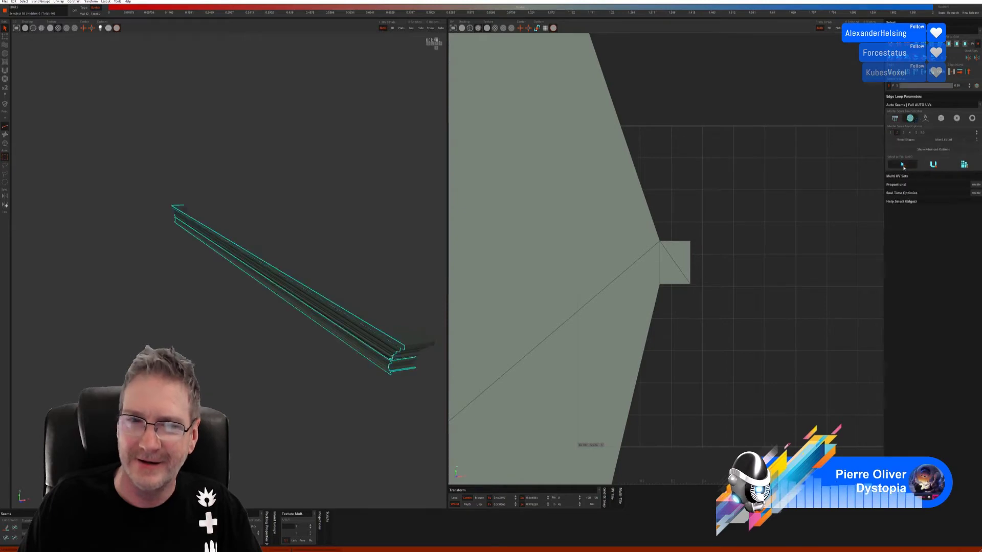
{"action": "left_click", "coordinate": [970, 166]}
{"action": "key", "text": "ctrl+z"}
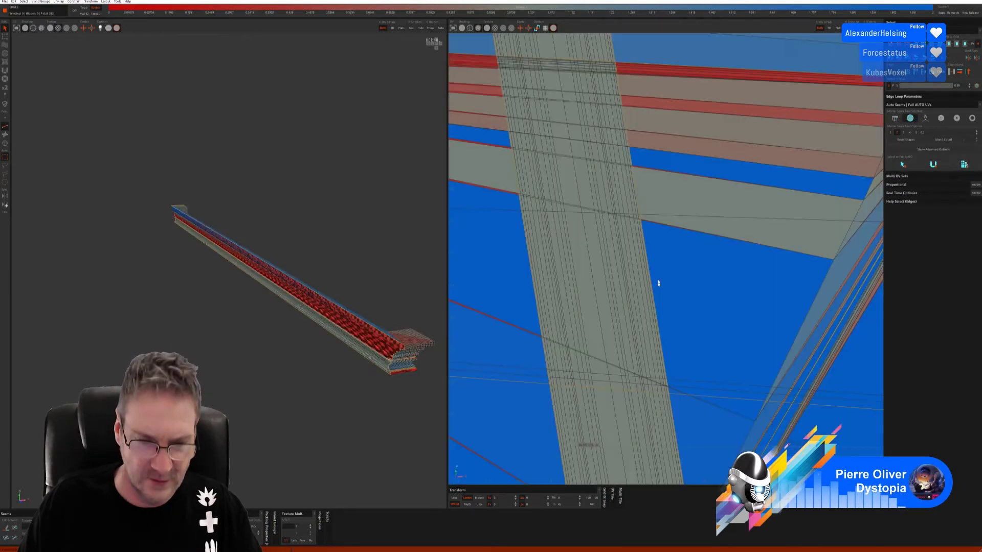
{"action": "key", "text": "ctrl+z"}
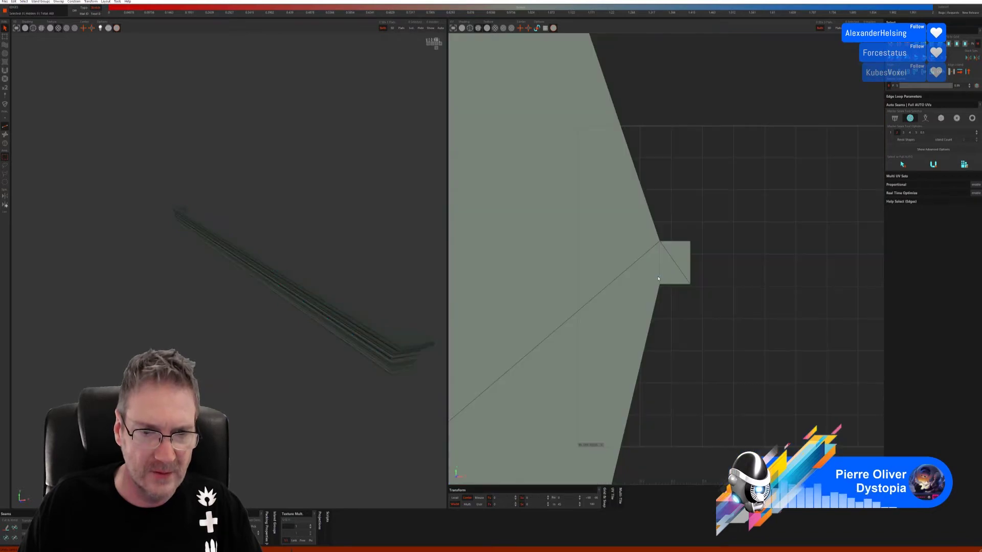
Try unwrapping and packing the cornice with the third Auto Seams method, inspect the layout, and undo it.
{"action": "left_click", "coordinate": [925, 118]}
{"action": "left_click", "coordinate": [929, 159]}
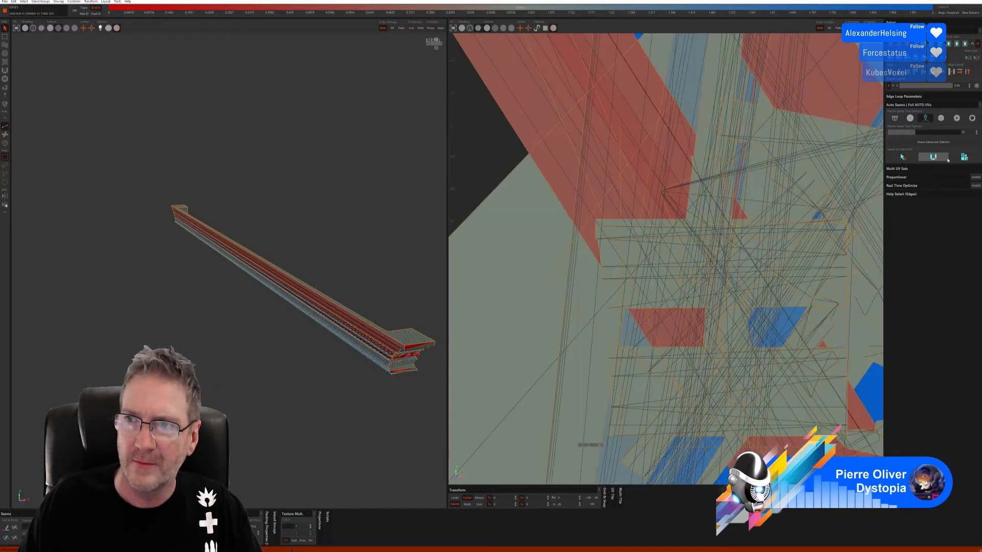
{"action": "left_click", "coordinate": [963, 157]}
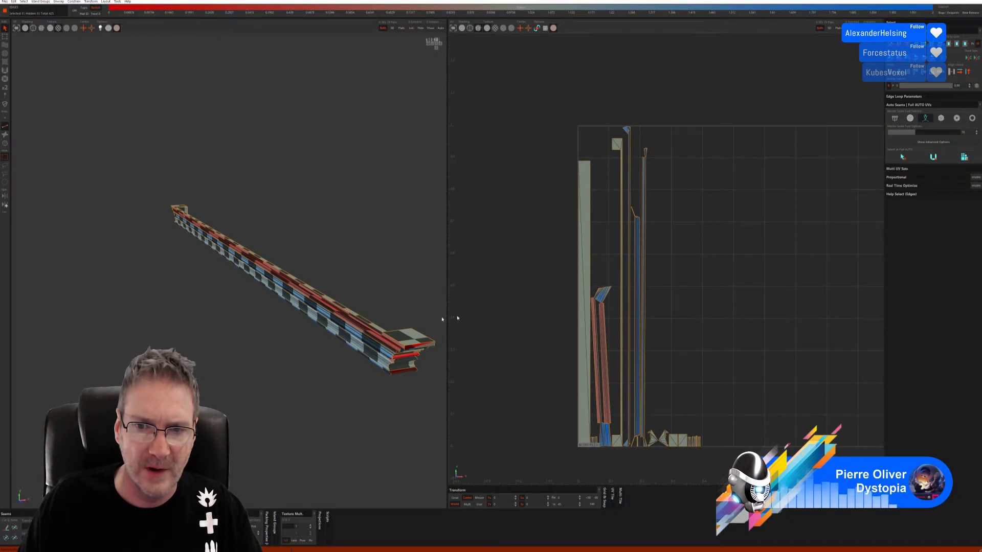
{"action": "middle_click_drag", "start_coordinate": [433, 322], "coordinate": [434, 280]}
{"action": "key", "text": "ctrl+z"}
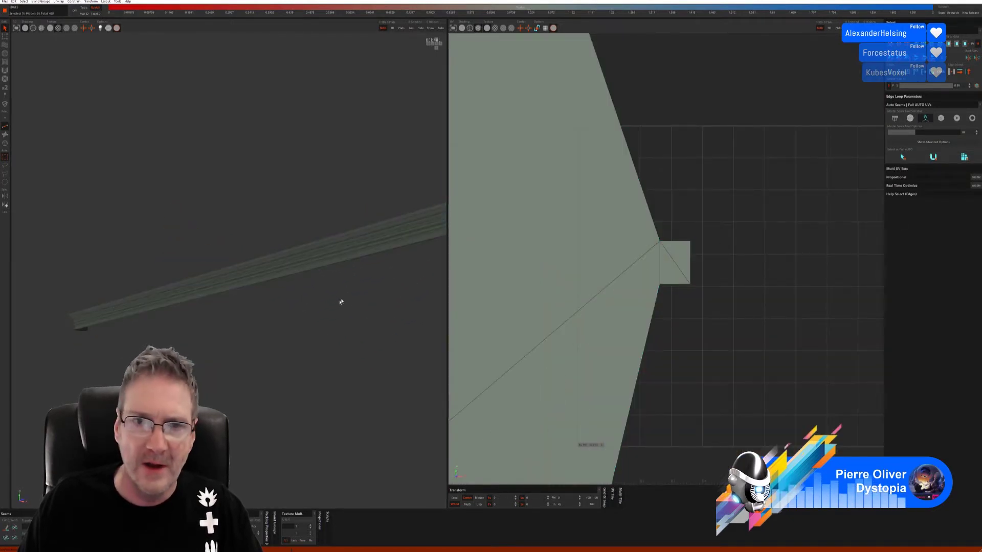
{"action": "middle_click_drag", "start_coordinate": [341, 302], "coordinate": [380, 264]}
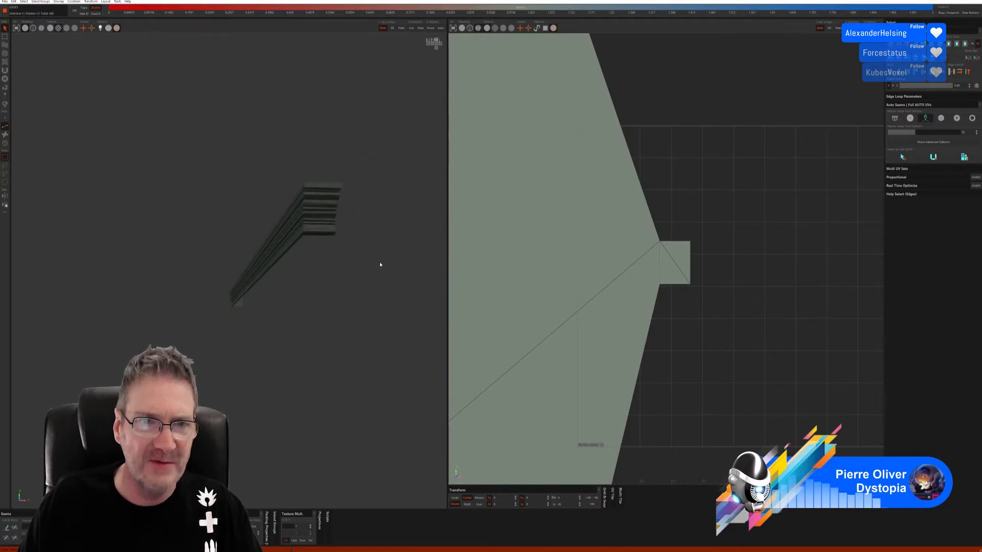
Unwrap and pack the cornice with the fourth Auto Seams method.
{"action": "scroll", "coordinate": [316, 216], "scroll_direction": "up", "scroll_amount": 5}
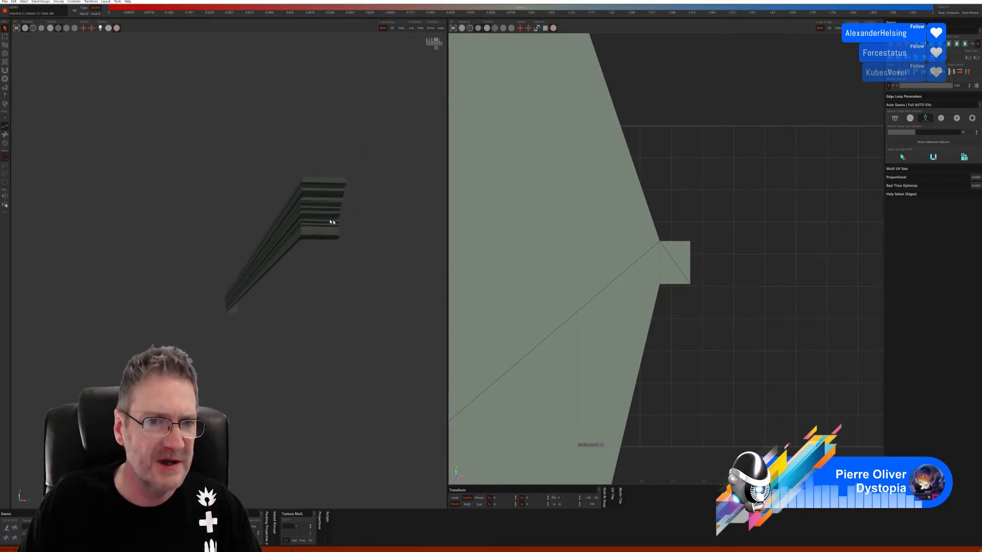
{"action": "middle_click_drag", "start_coordinate": [352, 233], "coordinate": [259, 281]}
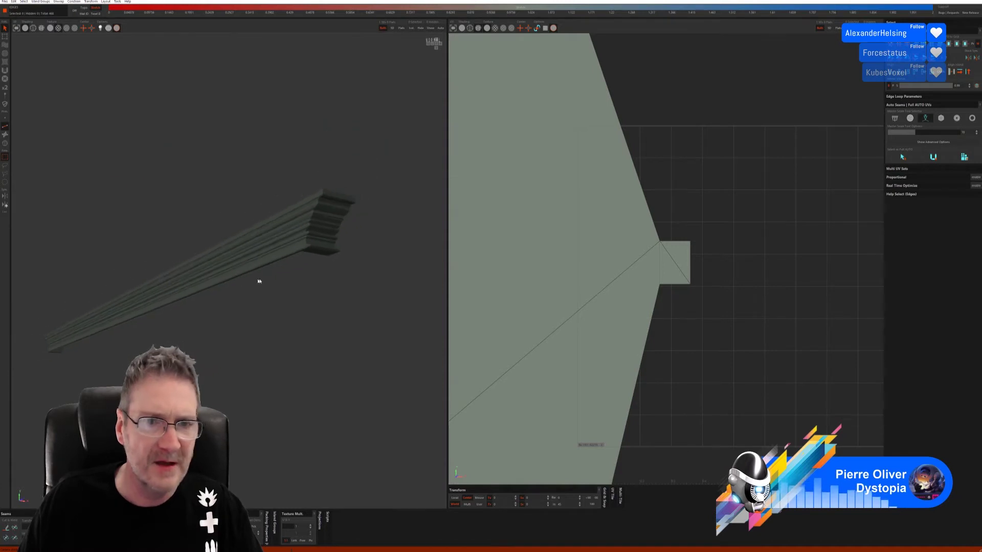
{"action": "left_click", "coordinate": [957, 118]}
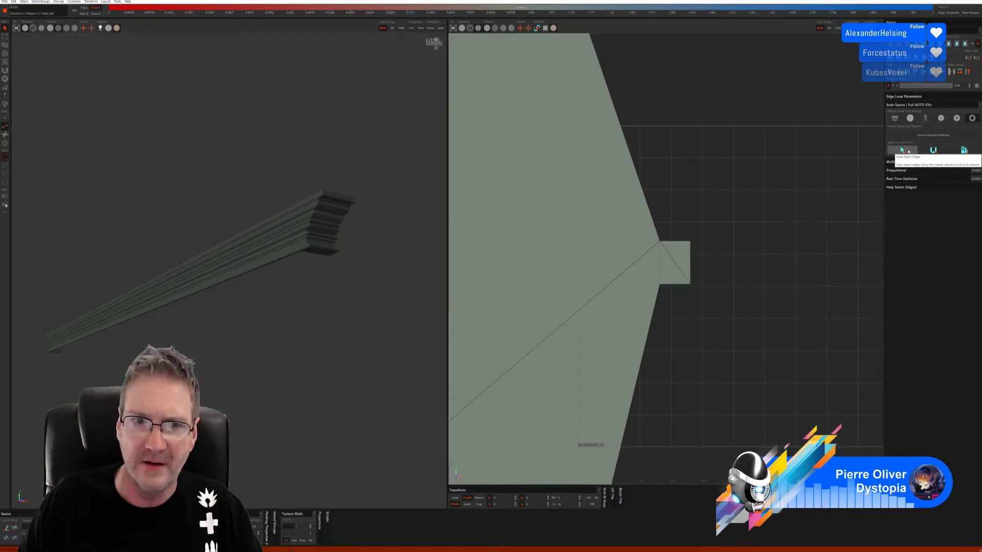
{"action": "left_click", "coordinate": [941, 118]}
{"action": "left_click", "coordinate": [917, 172]}
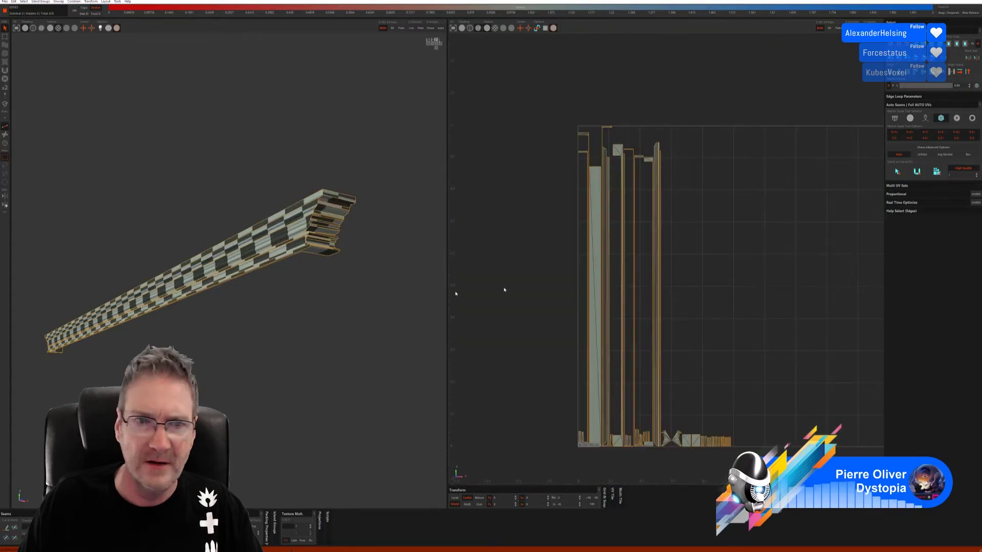
Check the checker texture along the cornice's length and save the file.
{"action": "left_click_drag", "start_coordinate": [368, 332], "coordinate": [255, 309], "text": "alt"}
{"action": "scroll", "coordinate": [176, 303], "scroll_direction": "down", "scroll_amount": 3}
{"action": "middle_click_drag", "start_coordinate": [175, 302], "coordinate": [232, 318], "text": "alt"}
{"action": "scroll", "coordinate": [360, 326], "scroll_direction": "up", "scroll_amount": 3}
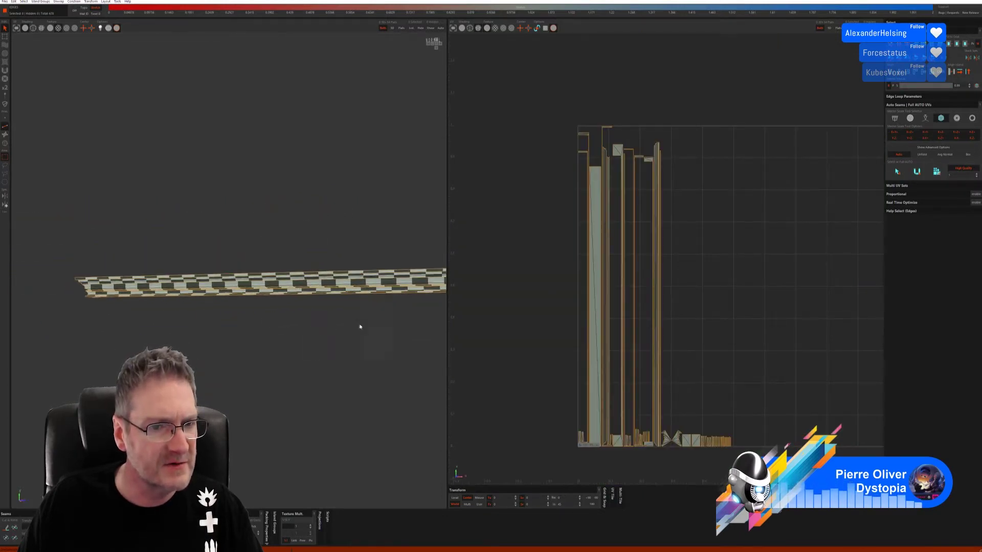
{"action": "left_click_drag", "start_coordinate": [360, 326], "coordinate": [240, 322], "text": "alt"}
{"action": "left_click", "coordinate": [5, 1]}
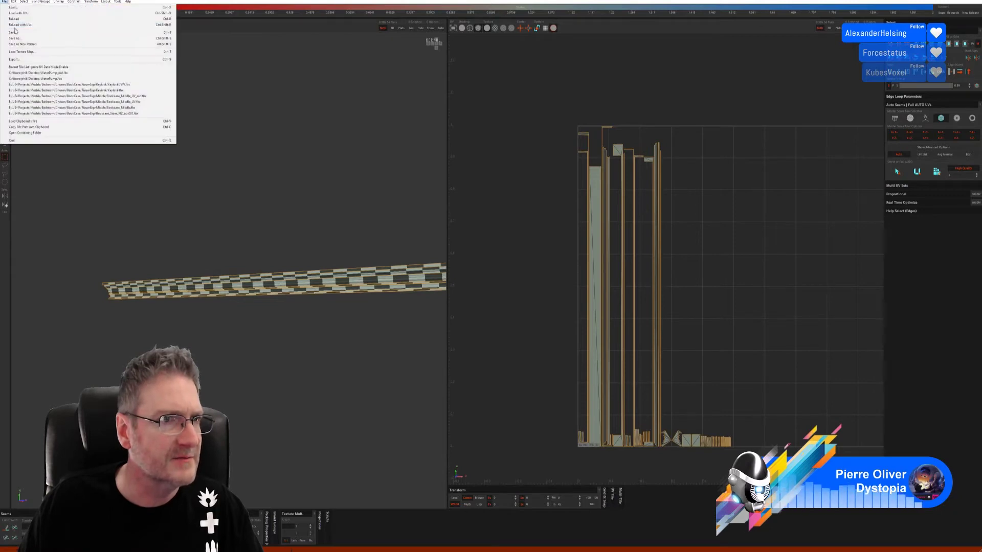
{"action": "left_click", "coordinate": [16, 34]}
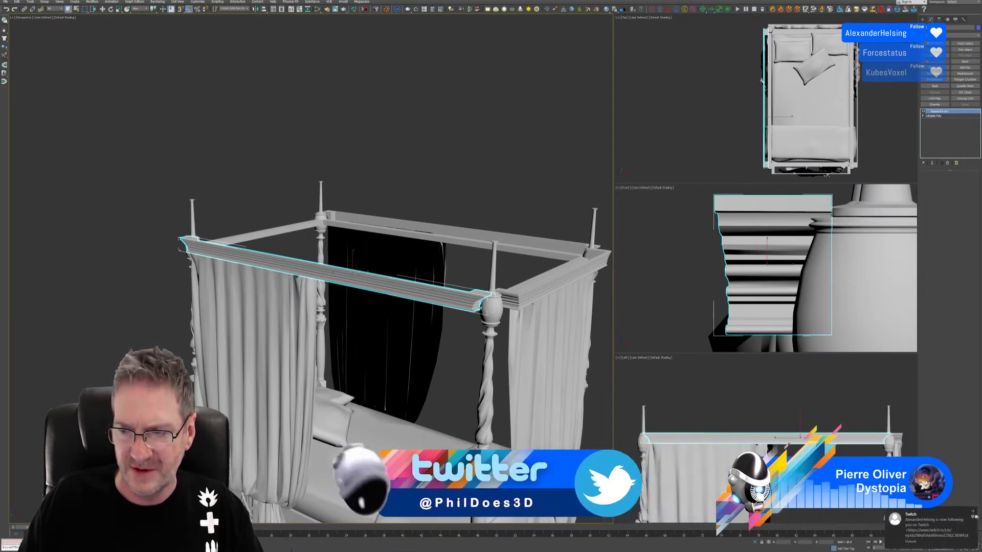
In 3ds Max, isolate the cornice and add an Unwrap UVW modifier, checking its layout in the UV editor.
{"action": "key", "text": "alt+q"}
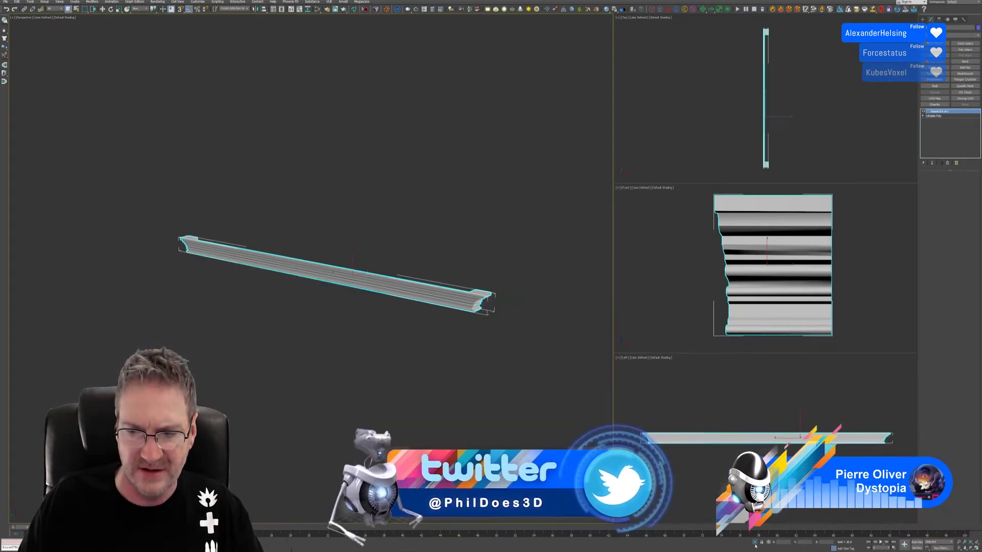
{"action": "scroll", "coordinate": [426, 329], "scroll_direction": "up", "scroll_amount": 3}
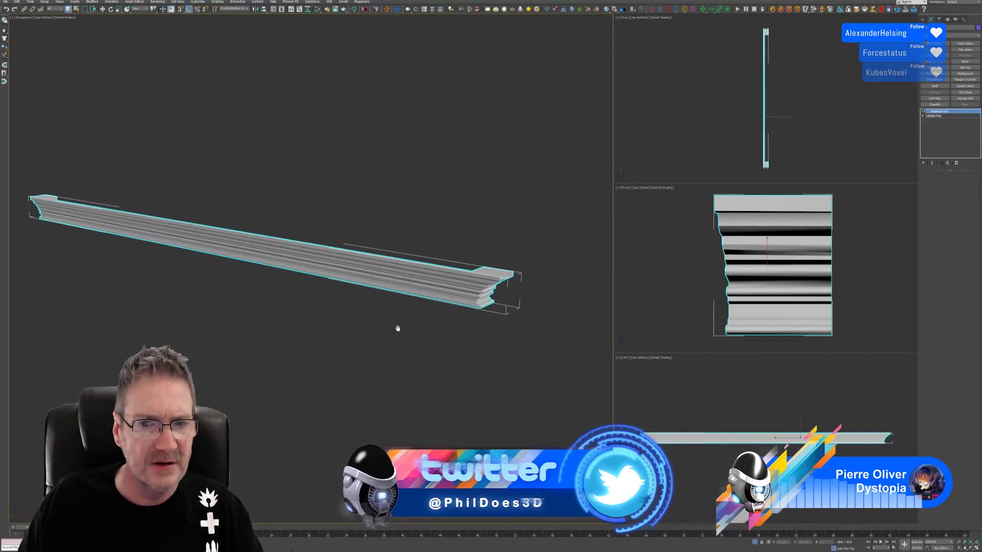
{"action": "left_click", "coordinate": [964, 98]}
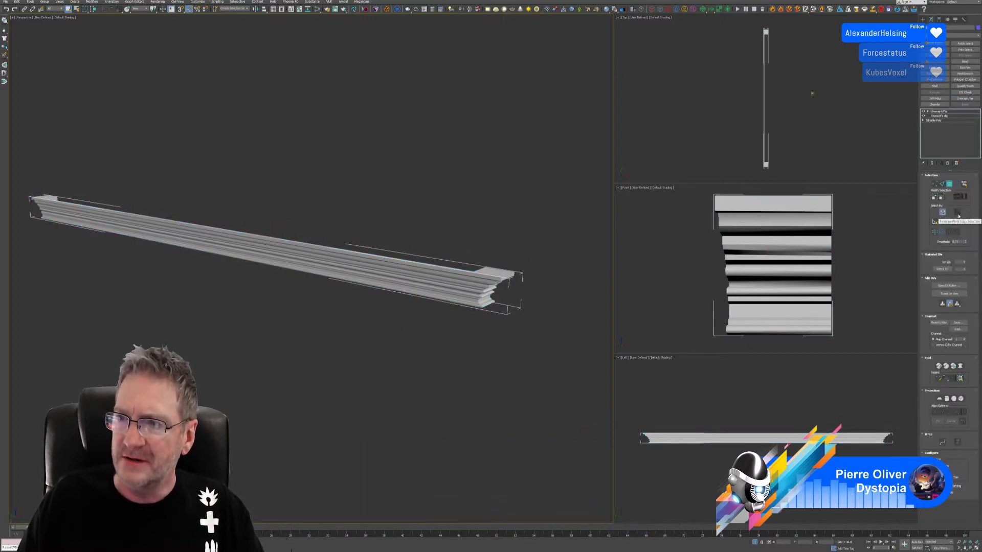
{"action": "left_click", "coordinate": [952, 288]}
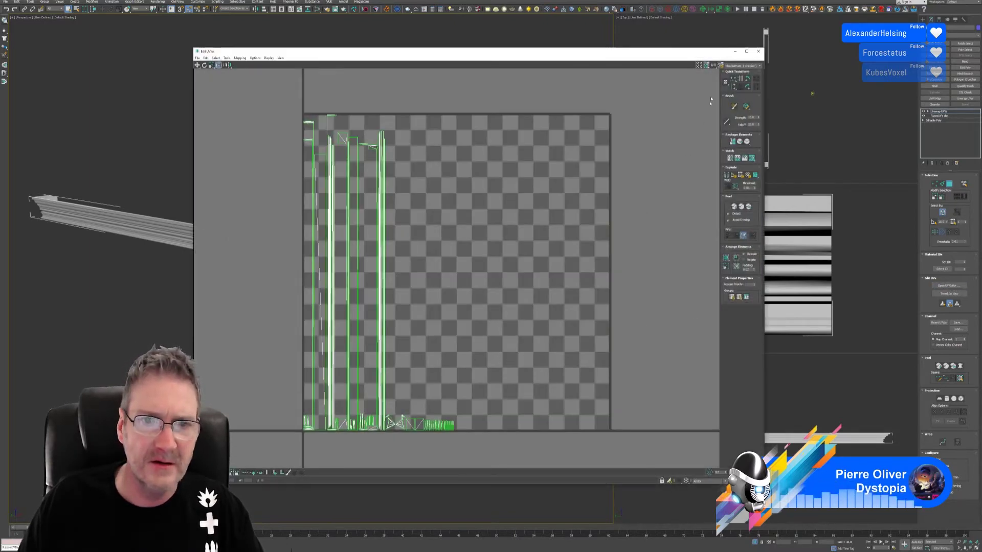
{"action": "left_click", "coordinate": [760, 52]}
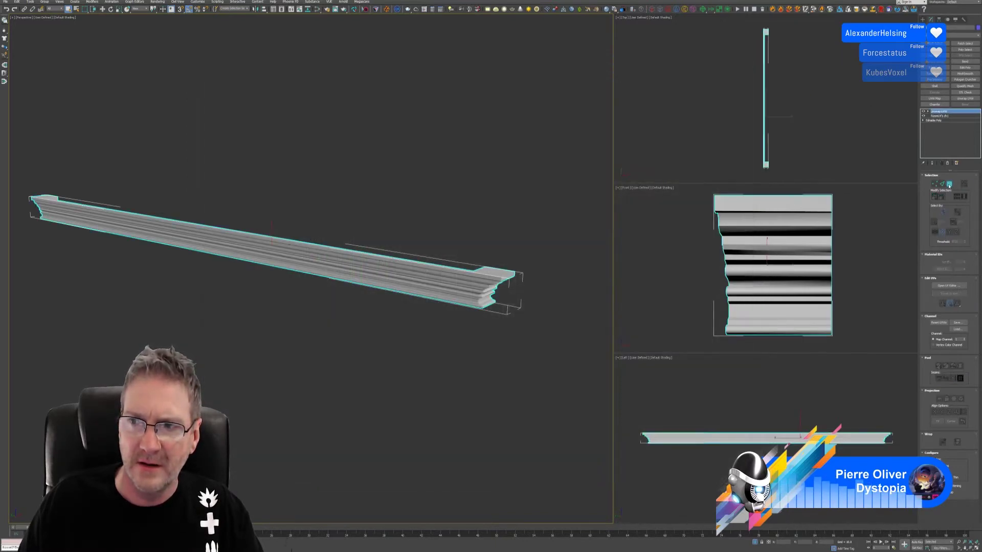
Assign the existing checker material with the connected diffuse map to the cornice.
{"action": "scroll", "coordinate": [426, 288], "scroll_direction": "up", "scroll_amount": 3}
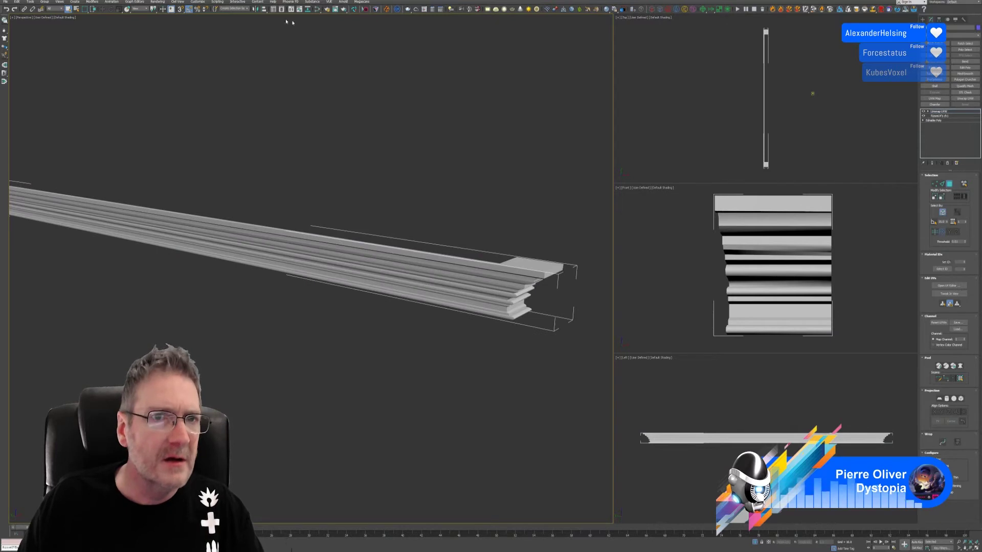
{"action": "left_click", "coordinate": [318, 10]}
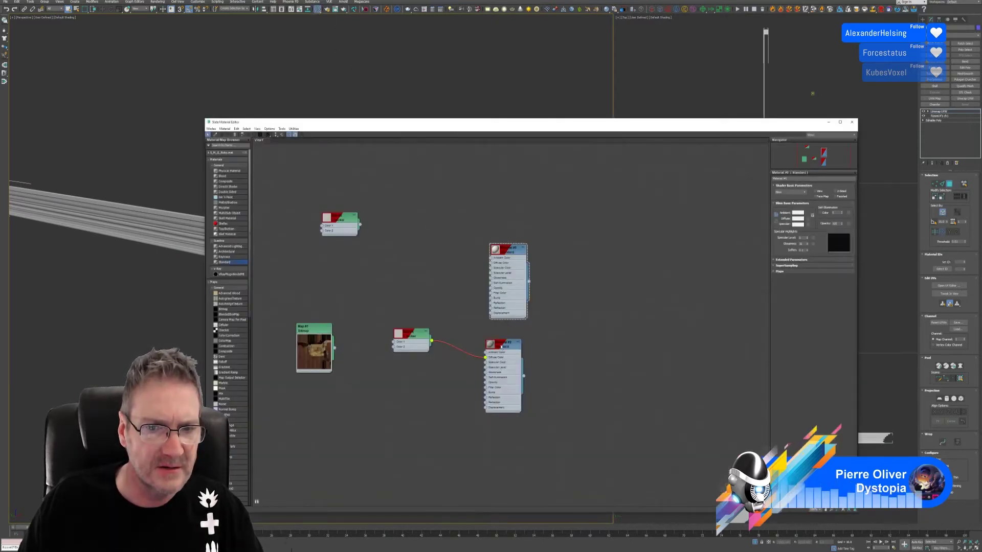
{"action": "left_click", "coordinate": [503, 341]}
{"action": "right_click", "coordinate": [501, 345]}
{"action": "left_click", "coordinate": [519, 353]}
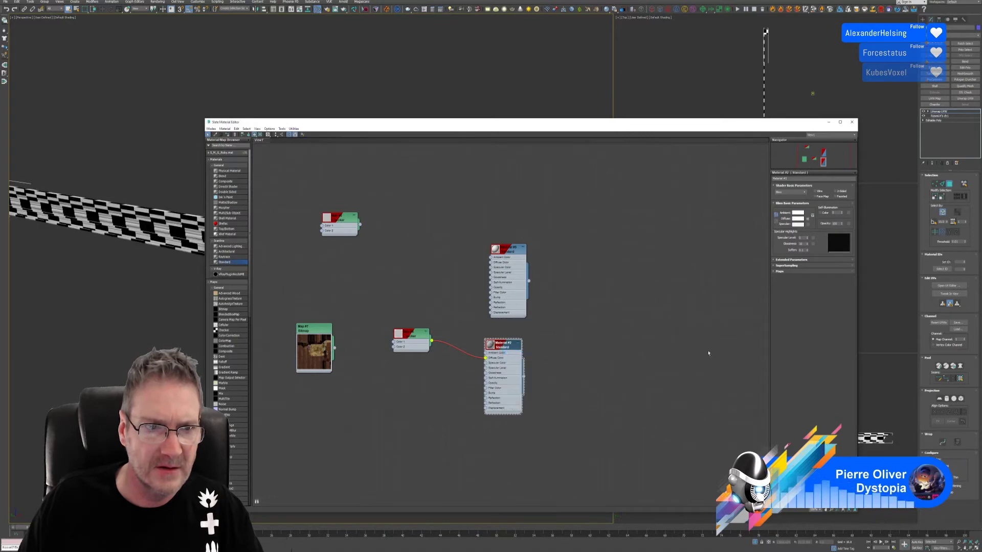
{"action": "left_click", "coordinate": [851, 121]}
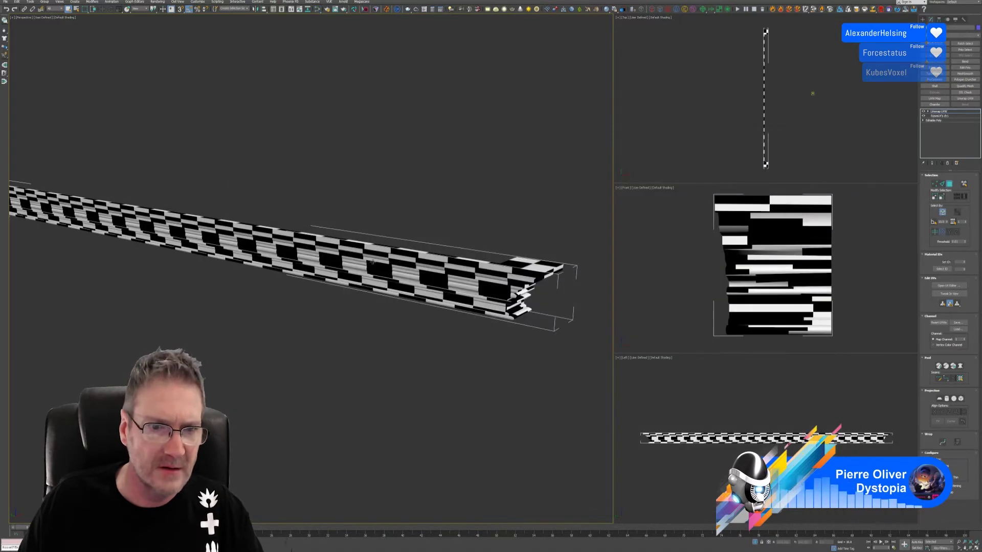
Select the adjacent long faces of the moulding's middle band along the front of the cornice.
{"action": "left_click", "coordinate": [340, 263]}
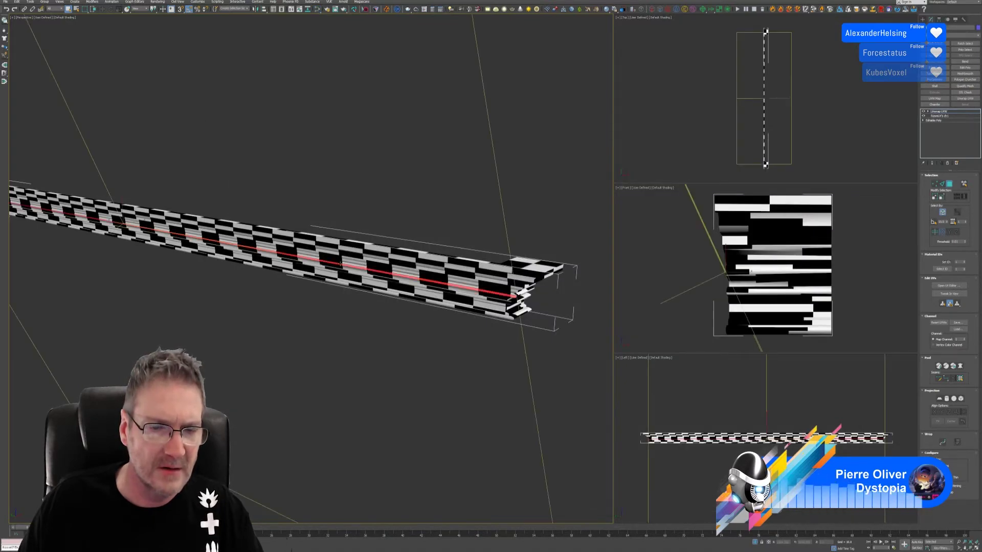
{"action": "scroll", "coordinate": [335, 278], "scroll_direction": "up", "scroll_amount": 5}
{"action": "left_click", "coordinate": [322, 217], "text": "ctrl"}
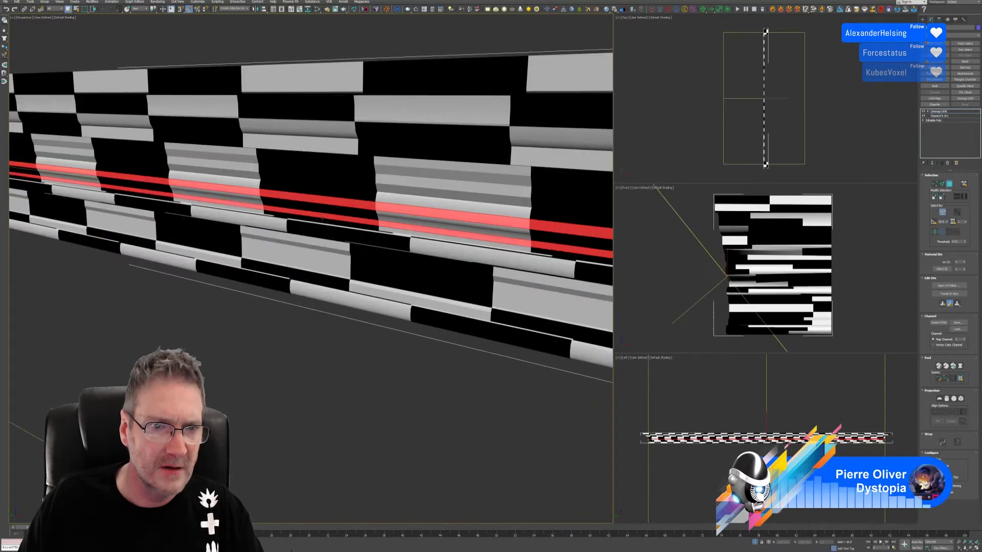
{"action": "left_click", "coordinate": [315, 208], "text": "ctrl"}
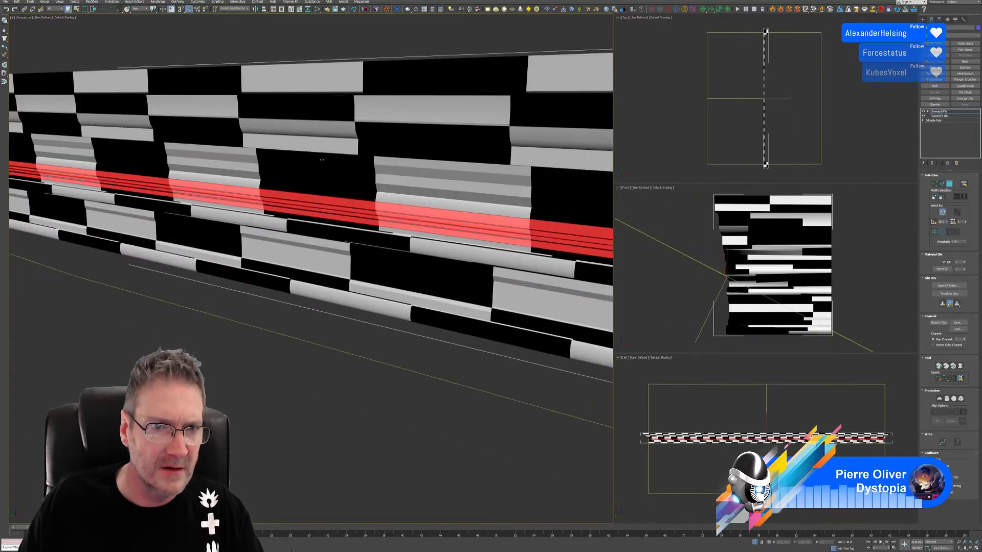
{"action": "left_click", "coordinate": [321, 160], "text": "ctrl"}
{"action": "left_click", "coordinate": [321, 169], "text": "ctrl"}
{"action": "left_click", "coordinate": [327, 194], "text": "ctrl"}
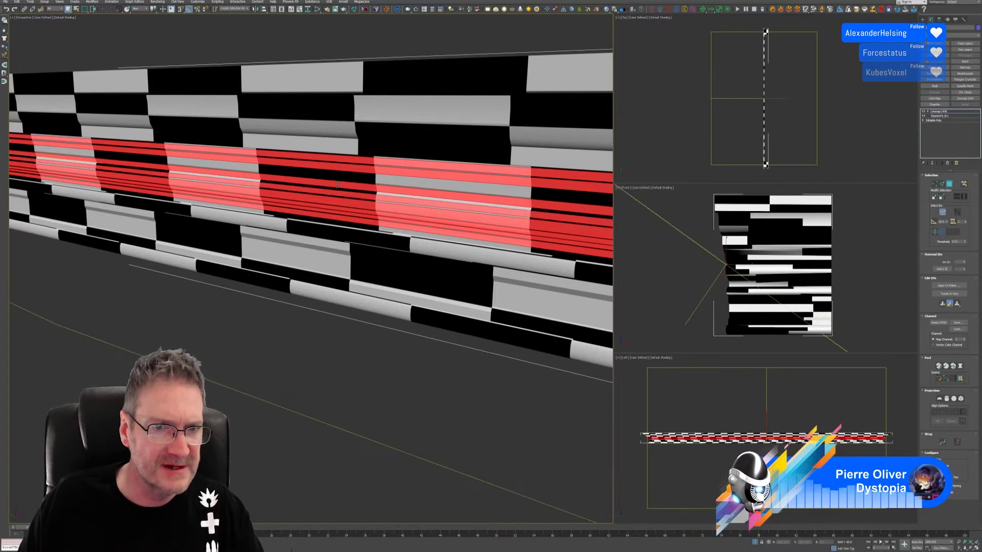
{"action": "left_click", "coordinate": [339, 175], "text": "ctrl"}
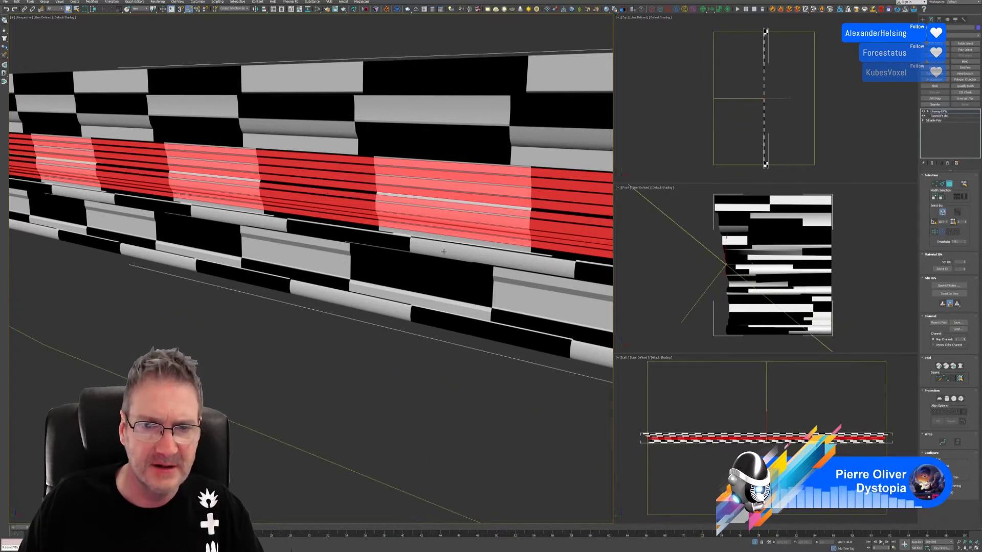
{"action": "scroll", "coordinate": [444, 251], "scroll_direction": "down", "scroll_amount": 10}
{"action": "scroll", "coordinate": [422, 254], "scroll_direction": "up", "scroll_amount": 3}
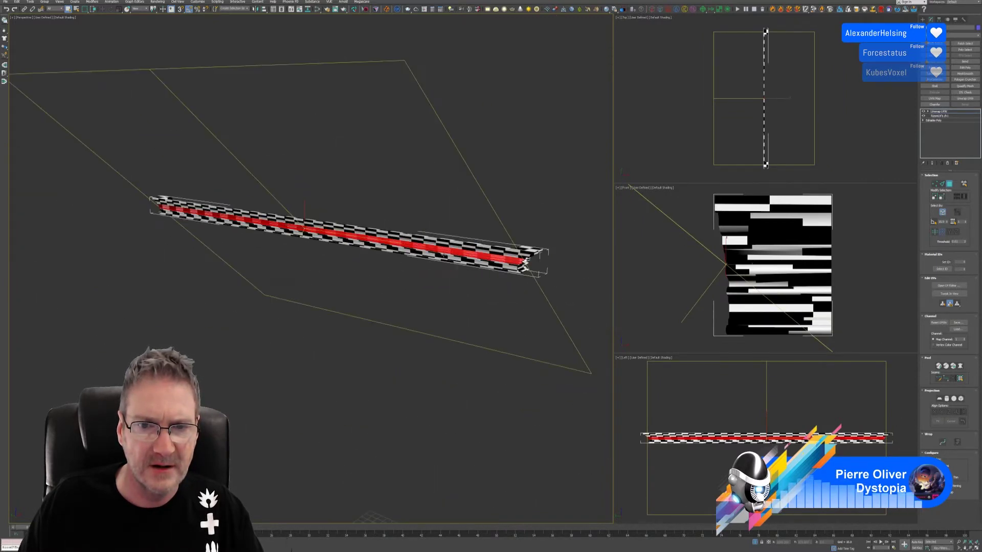
Locate the selected moulding faces in the UV editor and select the complete UV strip they belong to.
{"action": "left_click", "coordinate": [948, 285]}
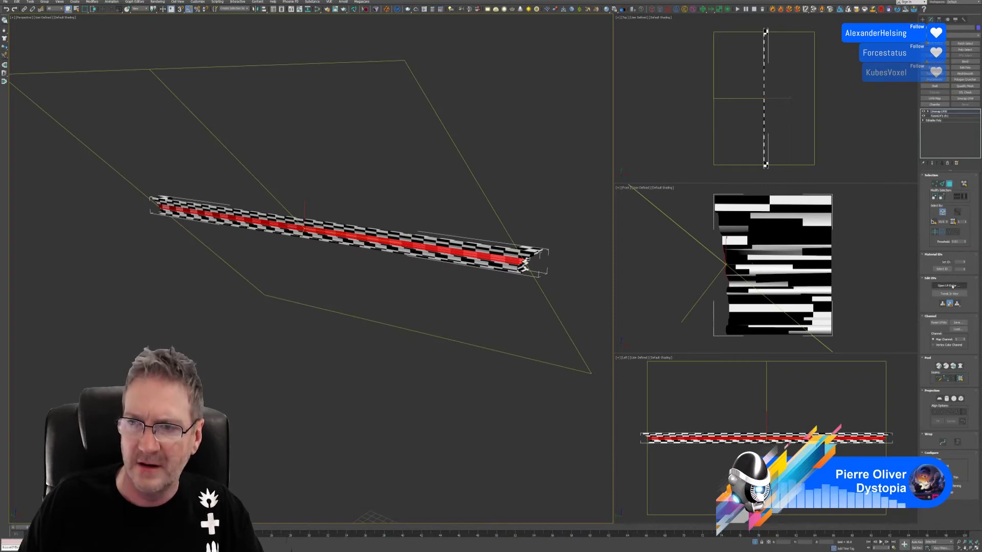
{"action": "scroll", "coordinate": [340, 287], "scroll_direction": "up", "scroll_amount": 10}
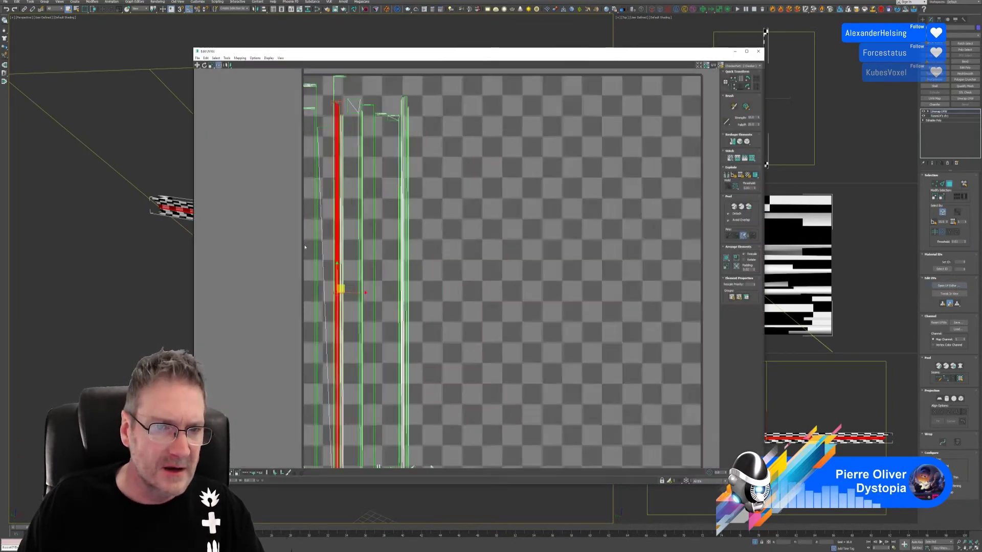
{"action": "scroll", "coordinate": [352, 247], "scroll_direction": "down", "scroll_amount": 5}
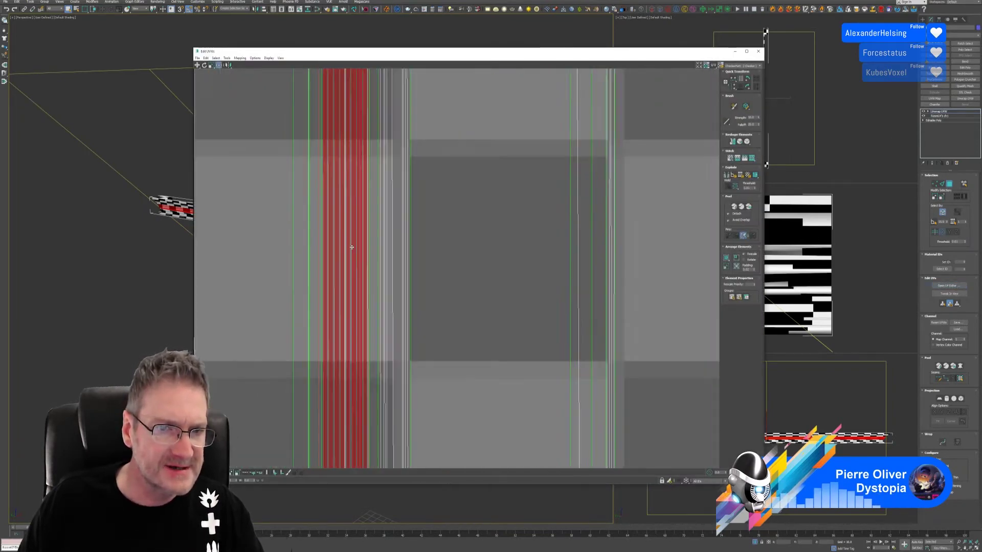
{"action": "middle_click_drag", "start_coordinate": [408, 354], "coordinate": [449, 241]}
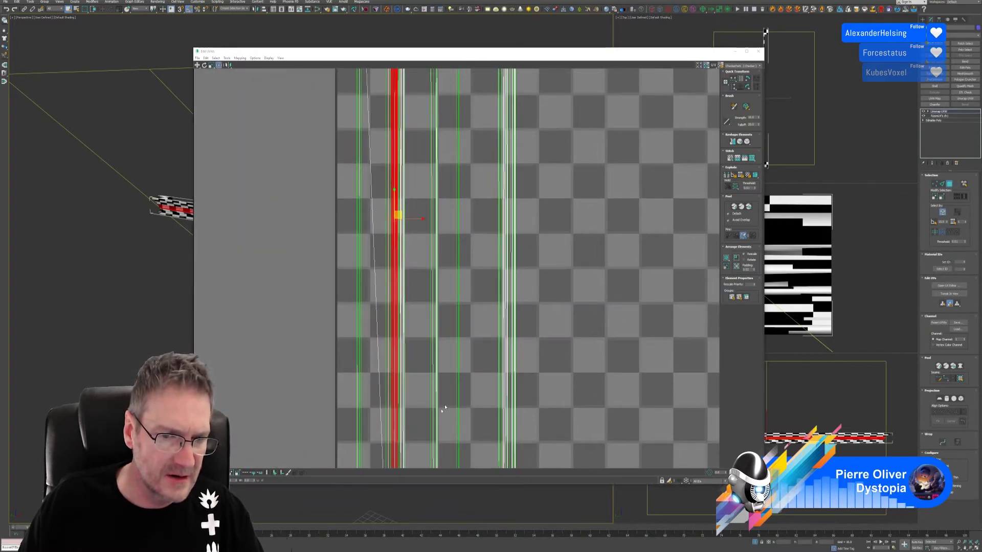
{"action": "middle_click_drag", "start_coordinate": [442, 405], "coordinate": [473, 213]}
{"action": "scroll", "coordinate": [434, 378], "scroll_direction": "up", "scroll_amount": 4}
{"action": "scroll", "coordinate": [434, 376], "scroll_direction": "up", "scroll_amount": 3}
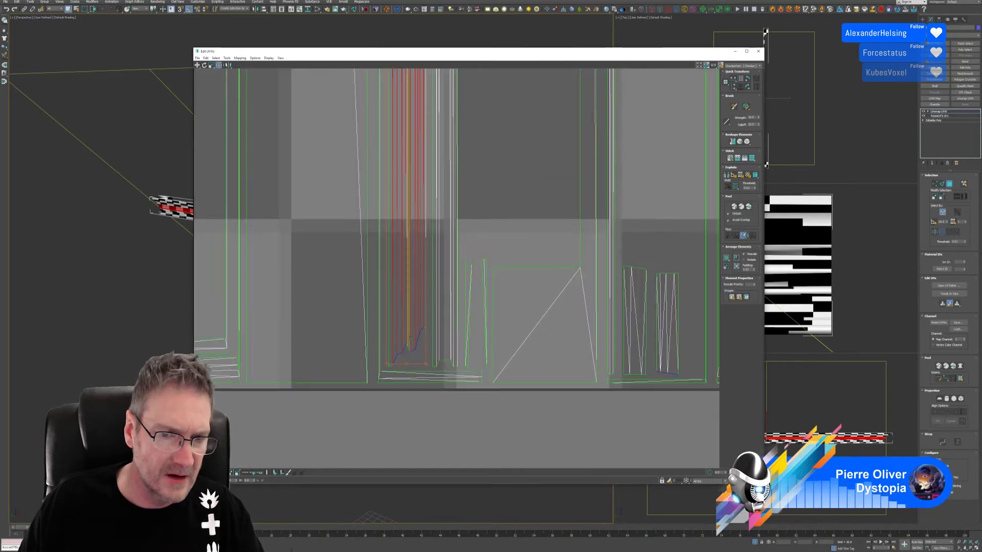
{"action": "left_click", "coordinate": [408, 343]}
{"action": "scroll", "coordinate": [411, 335], "scroll_direction": "down", "scroll_amount": 3}
{"action": "scroll", "coordinate": [411, 334], "scroll_direction": "down", "scroll_amount": 1}
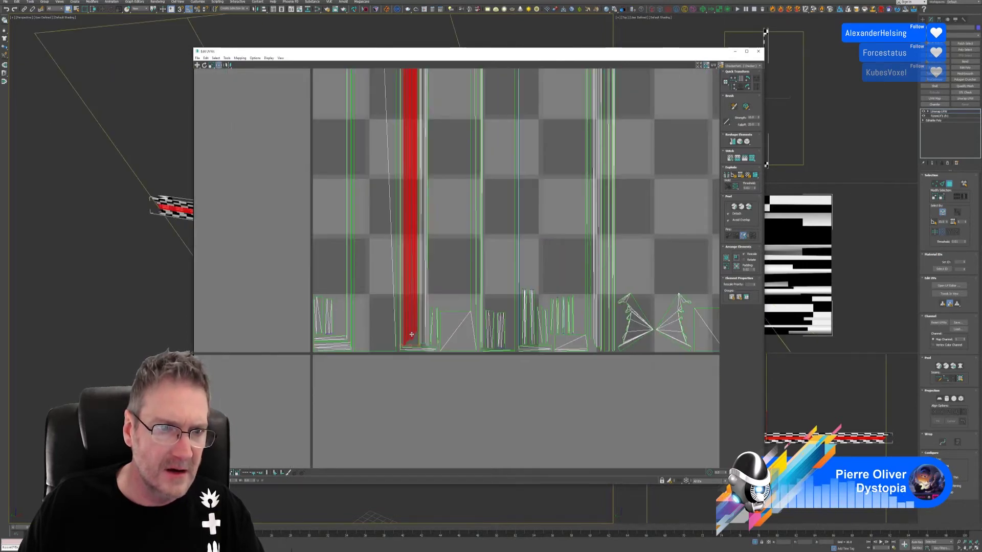
{"action": "scroll", "coordinate": [469, 223], "scroll_direction": "down", "scroll_amount": 2}
{"action": "middle_click_drag", "start_coordinate": [469, 223], "coordinate": [481, 391]}
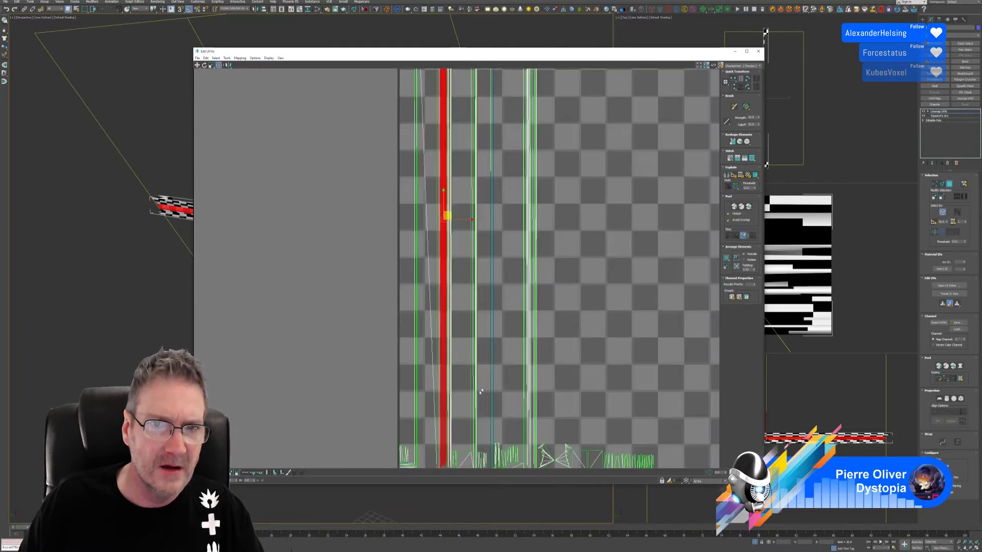
Close the UV editor and examine the selected strip and checker pattern on the cornice.
{"action": "left_click", "coordinate": [758, 52]}
{"action": "key", "text": "z"}
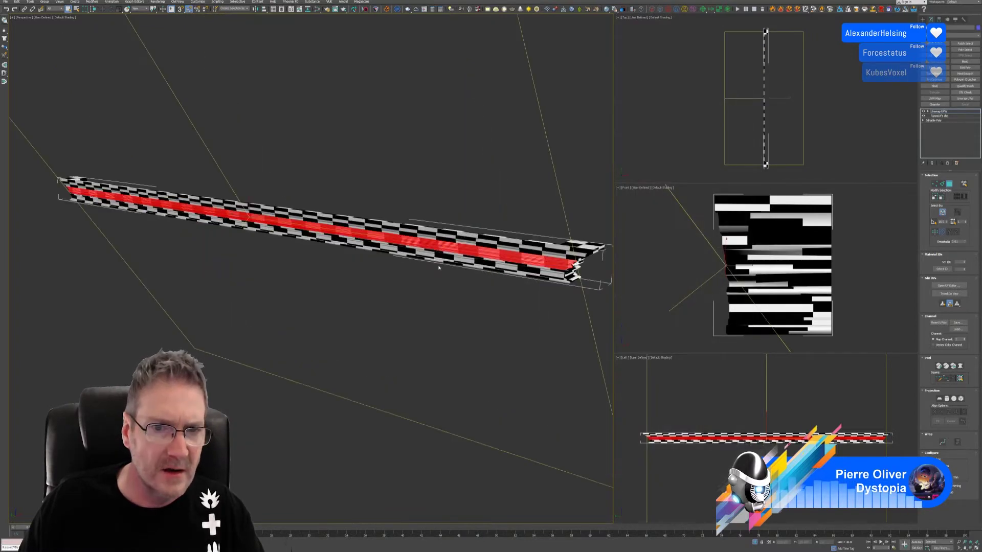
{"action": "scroll", "coordinate": [445, 266], "scroll_direction": "up", "scroll_amount": 4}
{"action": "scroll", "coordinate": [447, 257], "scroll_direction": "down", "scroll_amount": 4}
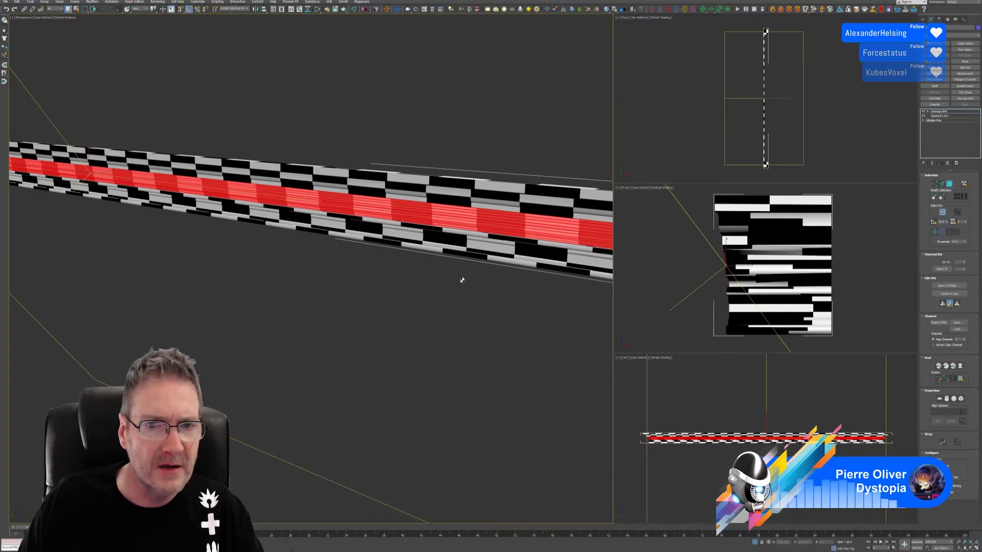
{"action": "middle_click_drag", "start_coordinate": [462, 280], "coordinate": [413, 290]}
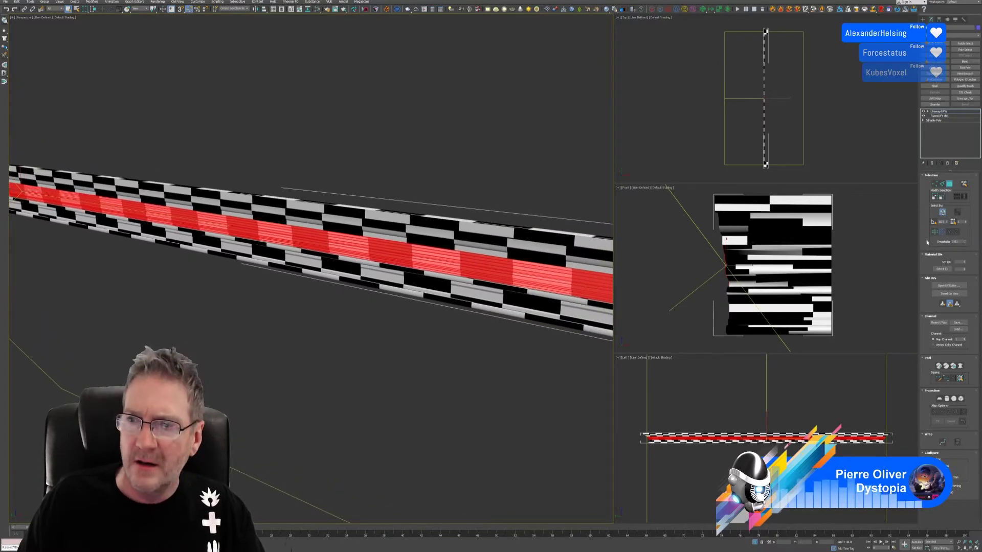
Reopen the UV editor and place its window beside the cornice, with the whole UV layout in view.
{"action": "left_click", "coordinate": [948, 285]}
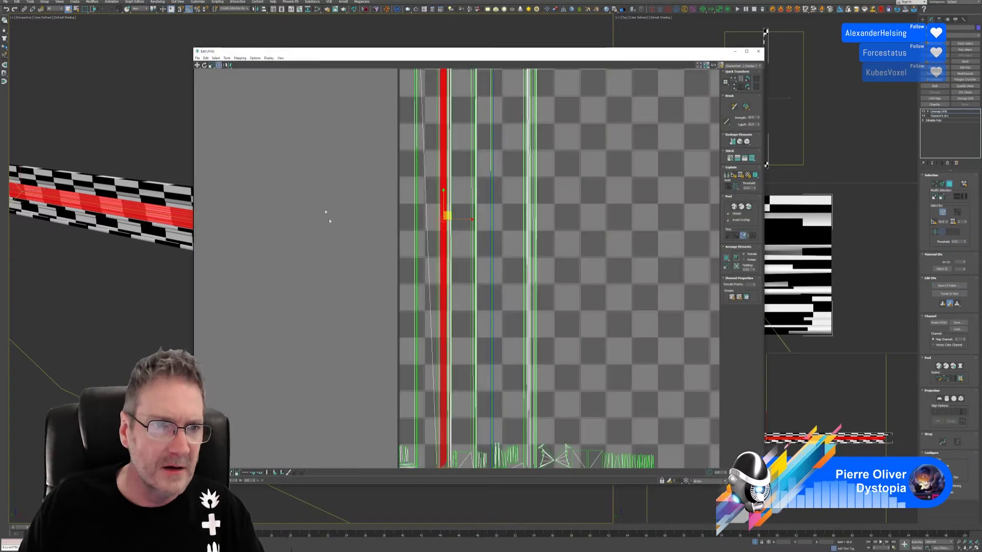
{"action": "left_click_drag", "start_coordinate": [307, 51], "coordinate": [443, 38]}
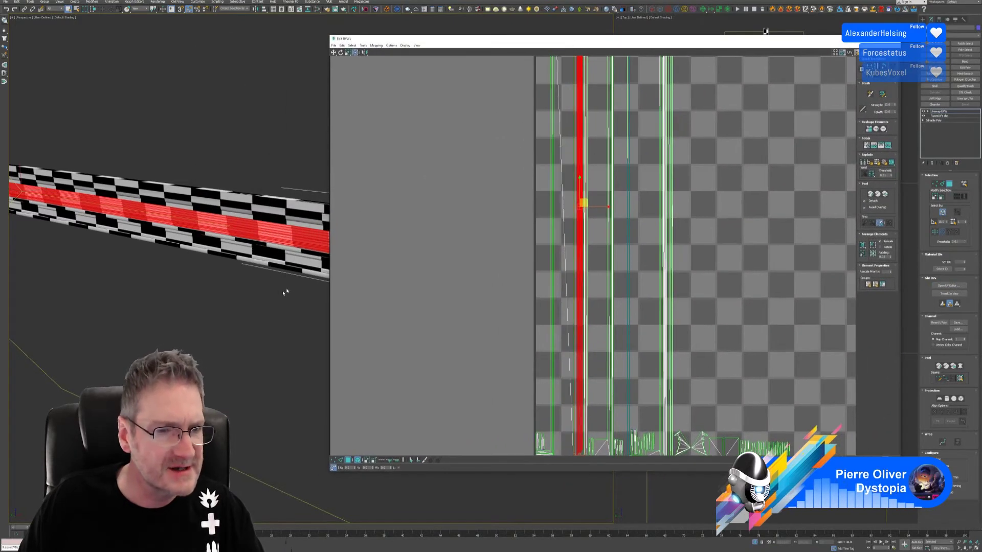
{"action": "middle_click_drag", "start_coordinate": [285, 292], "coordinate": [244, 293]}
{"action": "scroll", "coordinate": [649, 219], "scroll_direction": "down", "scroll_amount": 3}
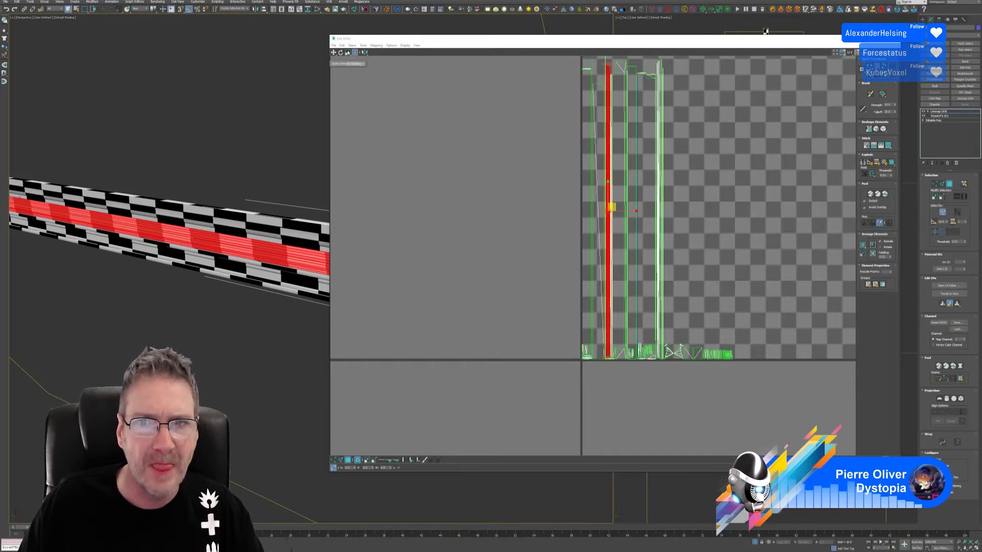
Move the selected middle-band strip outside the texture square and widen it horizontally until its checkers match the rest of the cornice.
{"action": "left_click_drag", "start_coordinate": [608, 106], "coordinate": [499, 106]}
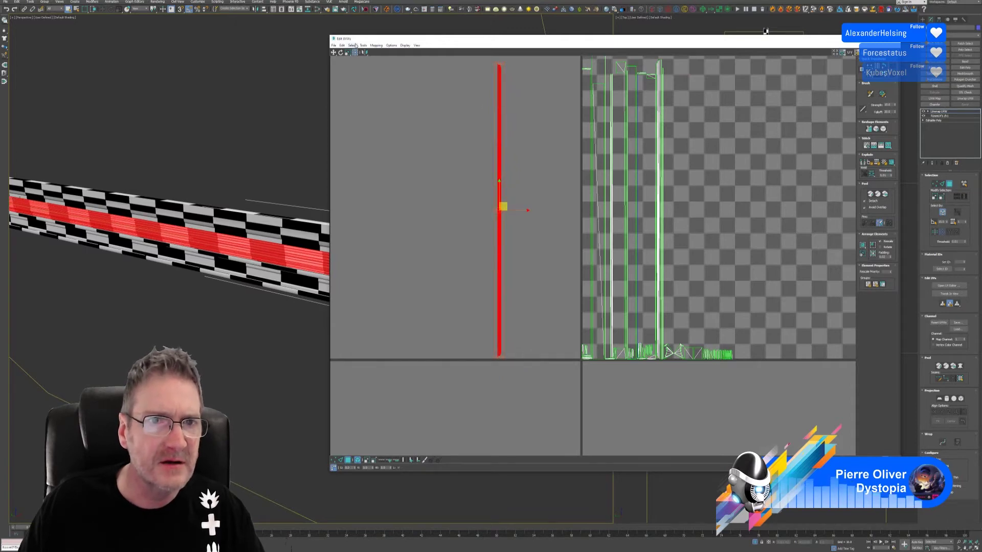
{"action": "scroll", "coordinate": [509, 201], "scroll_direction": "up", "scroll_amount": 5}
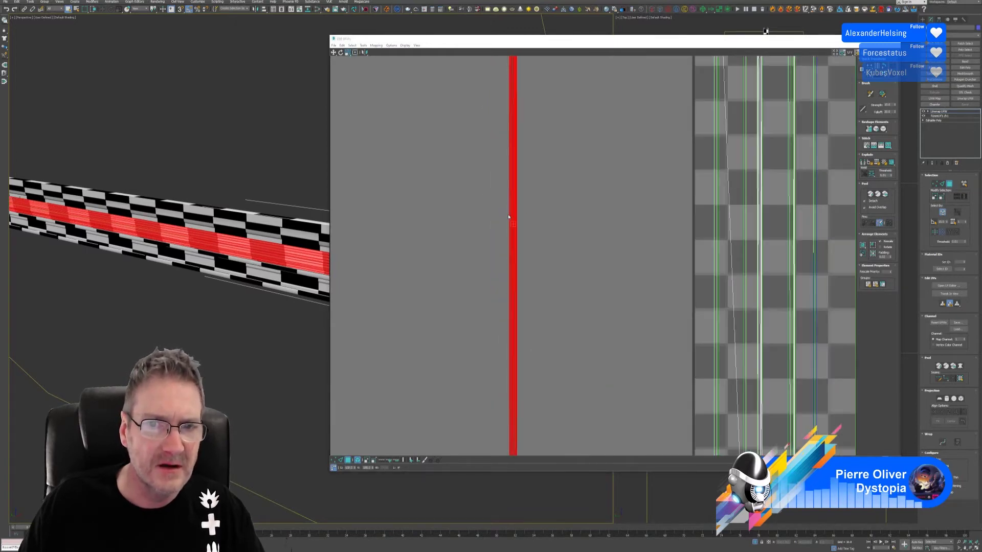
{"action": "left_click_drag", "start_coordinate": [516, 212], "coordinate": [782, 212]}
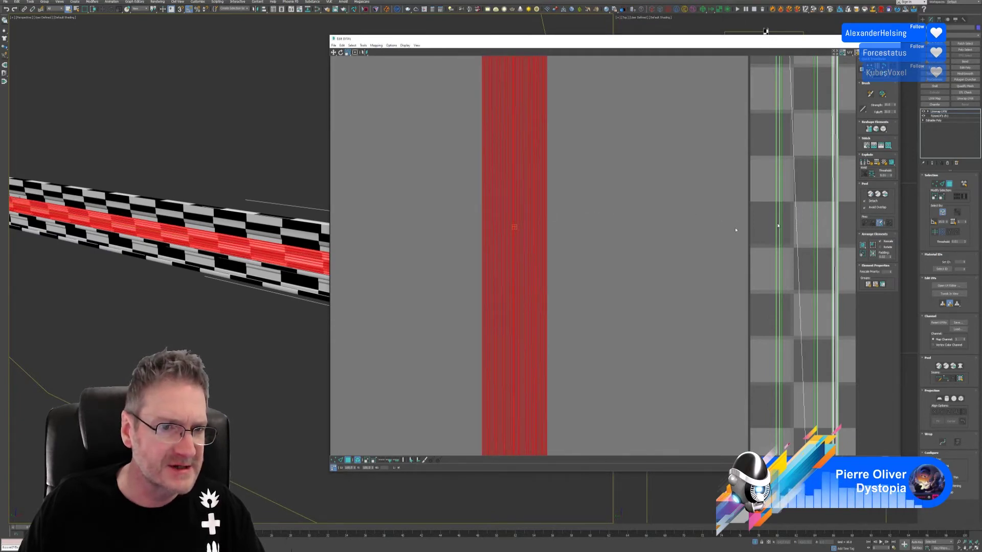
{"action": "scroll", "coordinate": [250, 279], "scroll_direction": "up", "scroll_amount": 5}
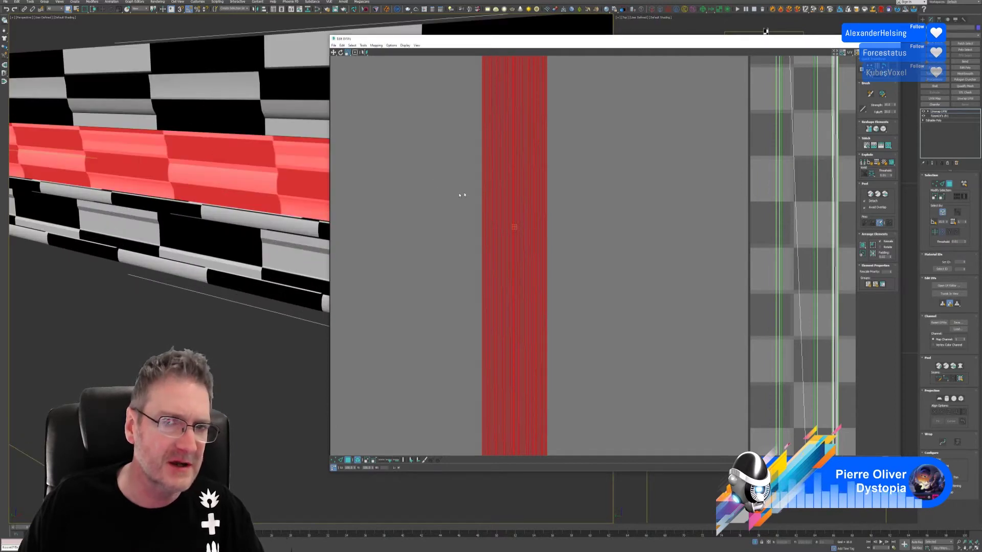
{"action": "mouse_move", "coordinate": [492, 193]}
{"action": "left_mouse_down"}
{"action": "mouse_move", "coordinate": [502, 191]}
{"action": "mouse_move", "coordinate": [490, 192]}
{"action": "left_mouse_up"}
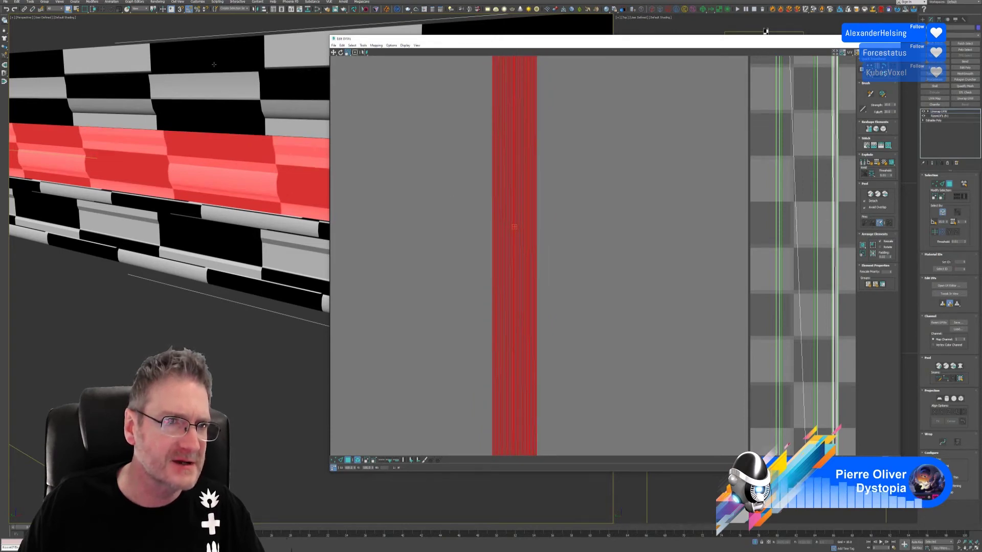
{"action": "scroll", "coordinate": [214, 64], "scroll_direction": "down", "scroll_amount": 5}
{"action": "middle_click_drag", "start_coordinate": [225, 241], "coordinate": [245, 249], "text": "alt"}
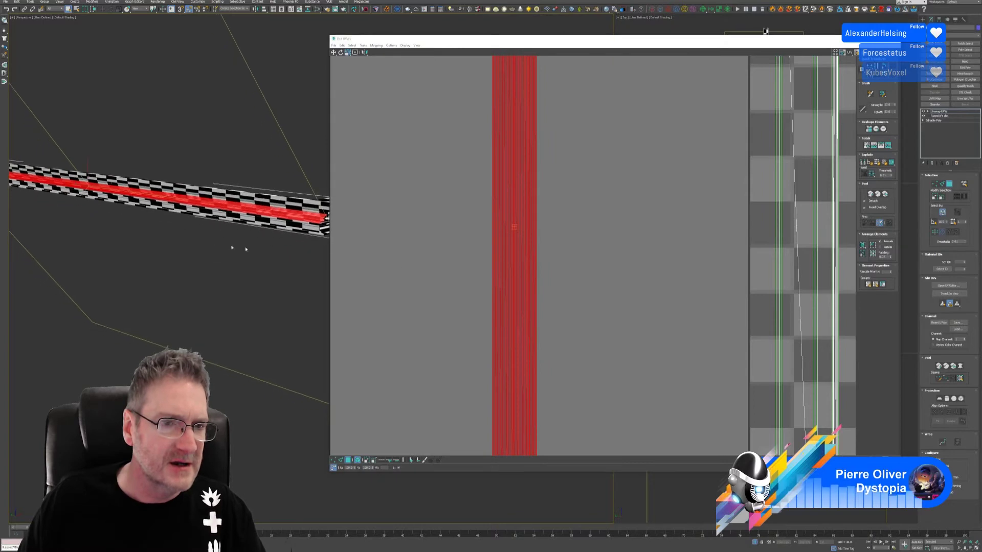
Reselect the whole widened strip and move it into the empty area of the texture square, clear of the other UV islands.
{"action": "left_click", "coordinate": [428, 248]}
{"action": "scroll", "coordinate": [92, 220], "scroll_direction": "down", "scroll_amount": 3}
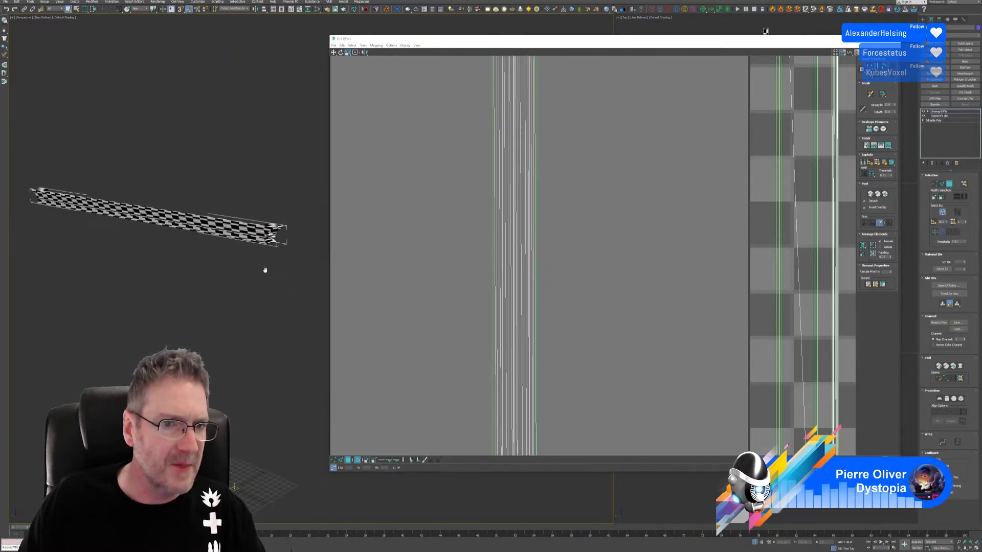
{"action": "scroll", "coordinate": [618, 184], "scroll_direction": "down", "scroll_amount": 5}
{"action": "middle_click_drag", "start_coordinate": [619, 195], "coordinate": [589, 216]}
{"action": "left_click_drag", "start_coordinate": [490, 114], "coordinate": [609, 320]}
{"action": "left_click", "coordinate": [531, 207]}
{"action": "left_click_drag", "start_coordinate": [505, 153], "coordinate": [582, 307]}
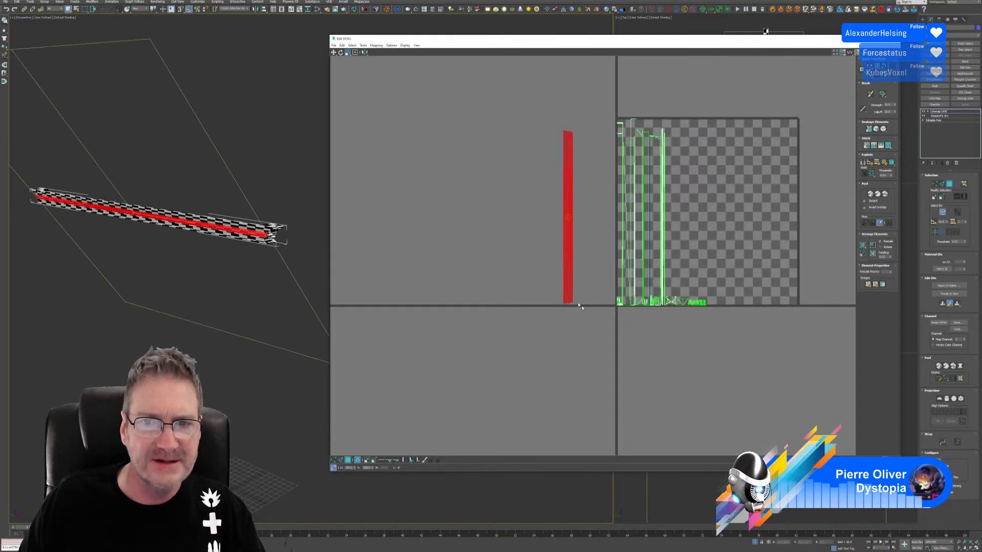
{"action": "left_click", "coordinate": [334, 52]}
{"action": "left_click_drag", "start_coordinate": [568, 191], "coordinate": [724, 189]}
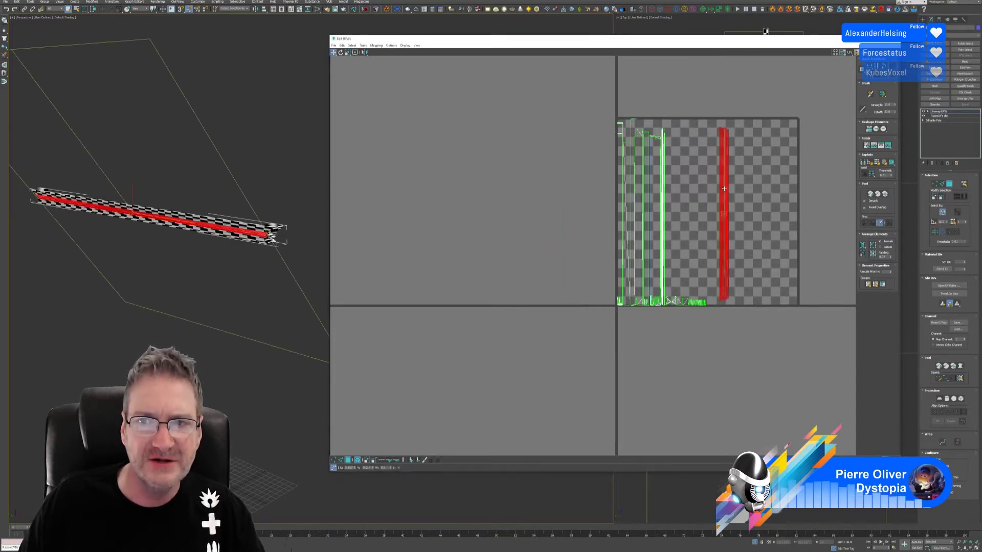
{"action": "left_click", "coordinate": [777, 86]}
Close the UV editor, leave face level and replace the cornice's checker with the plain standard material.
{"action": "left_click", "coordinate": [895, 39]}
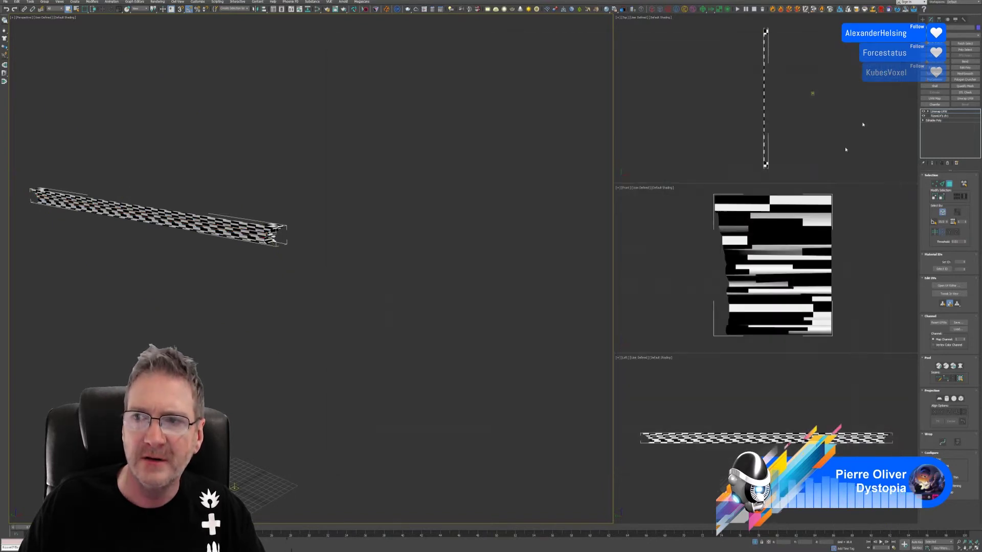
{"action": "left_click", "coordinate": [949, 184]}
{"action": "middle_click_drag", "start_coordinate": [368, 280], "coordinate": [481, 279], "text": "alt"}
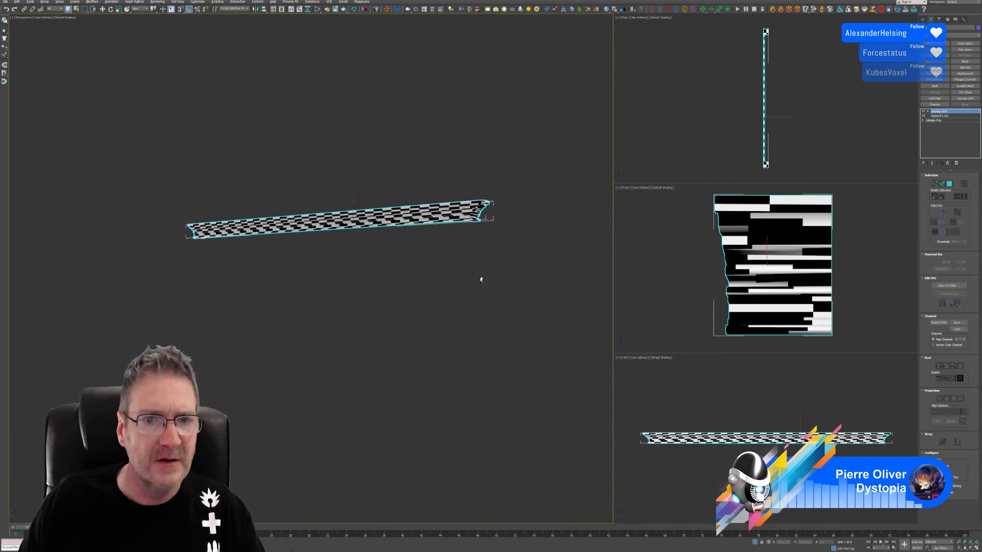
{"action": "left_click", "coordinate": [317, 9]}
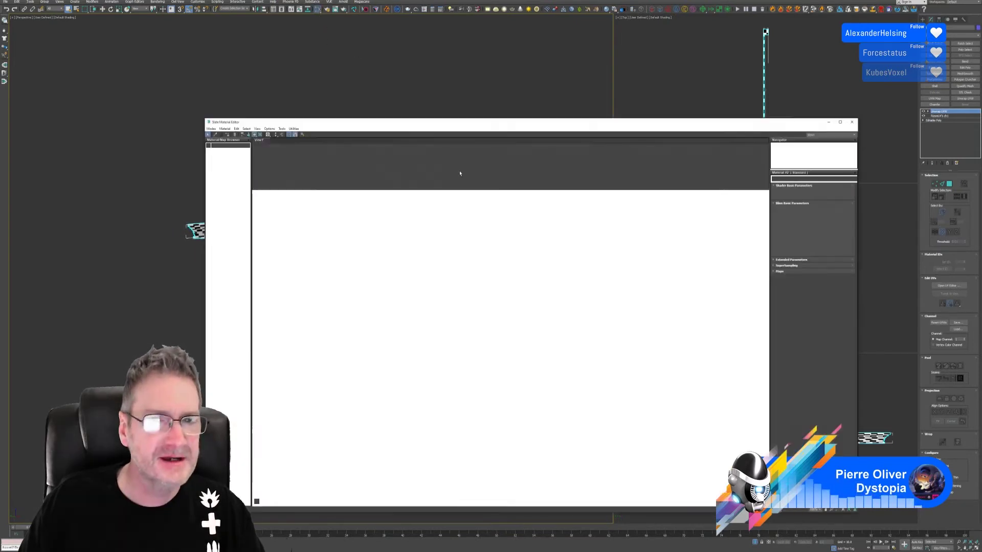
{"action": "right_click", "coordinate": [521, 254]}
{"action": "left_click", "coordinate": [532, 257]}
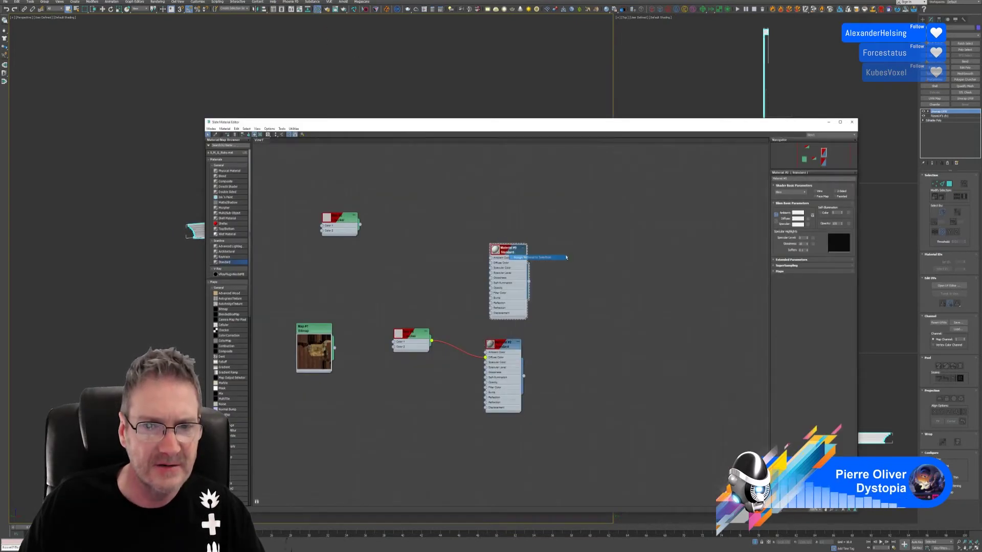
{"action": "left_click", "coordinate": [852, 122]}
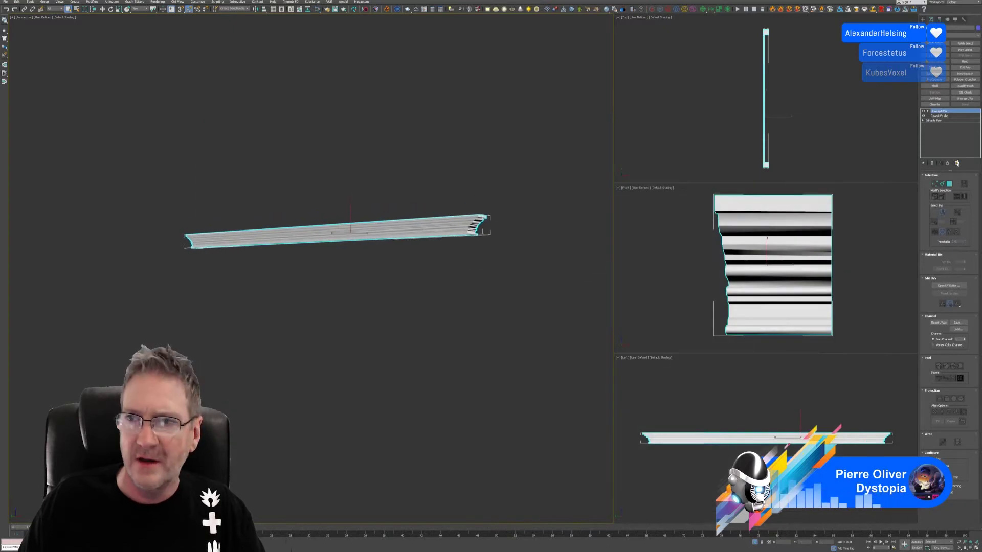
Copy the cornice's Unwrap UVW modifier, end isolation and select the matching long cornice on the opposite side of the canopy.
{"action": "right_click", "coordinate": [940, 113]}
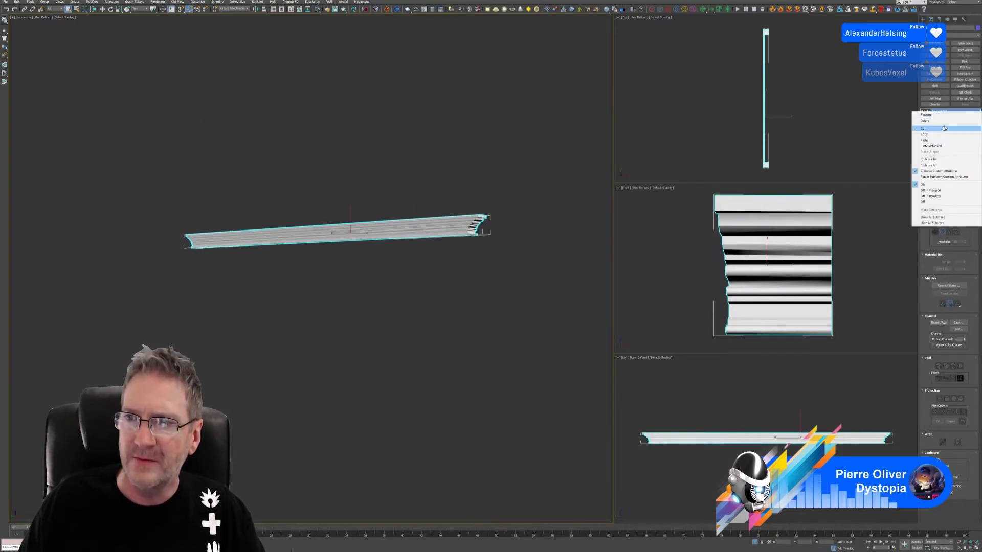
{"action": "left_click", "coordinate": [941, 134]}
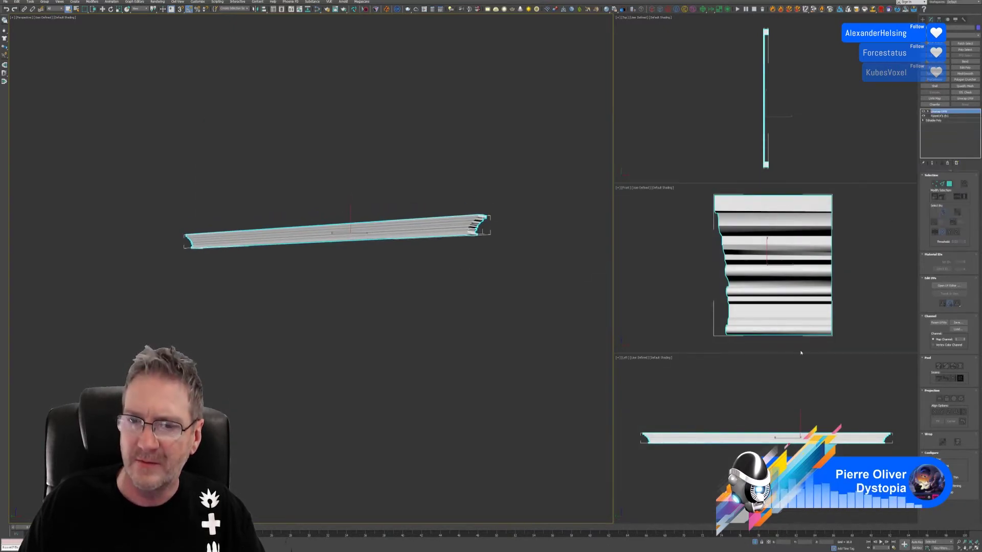
{"action": "left_click", "coordinate": [754, 542]}
{"action": "middle_click_drag", "start_coordinate": [527, 286], "coordinate": [508, 303], "text": "alt"}
{"action": "left_click", "coordinate": [485, 255]}
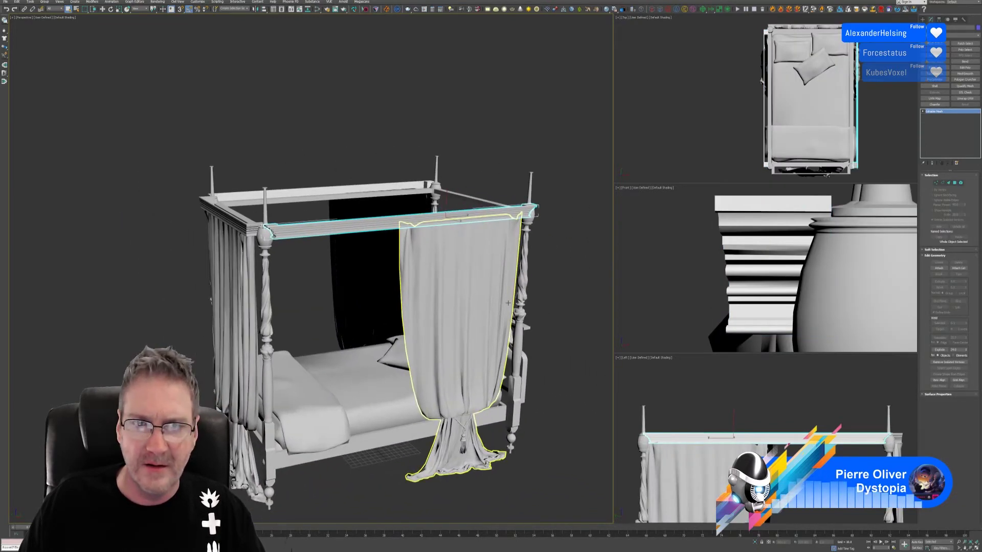
Convert this long cornice to Editable Poly, paste the copied Unwrap UVW modifier onto it and check its layout in the UV editor.
{"action": "right_click", "coordinate": [940, 112]}
{"action": "left_click", "coordinate": [946, 152]}
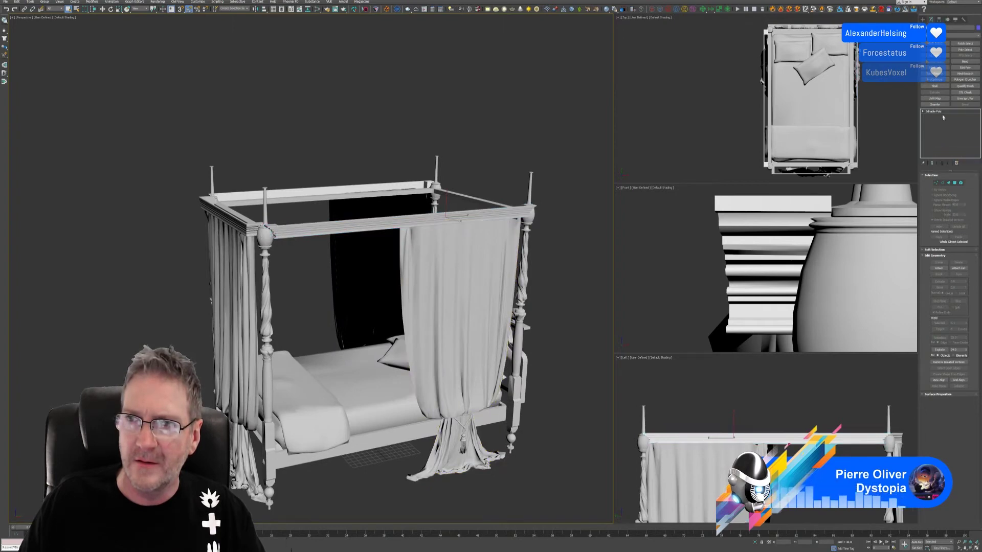
{"action": "left_click", "coordinate": [965, 98]}
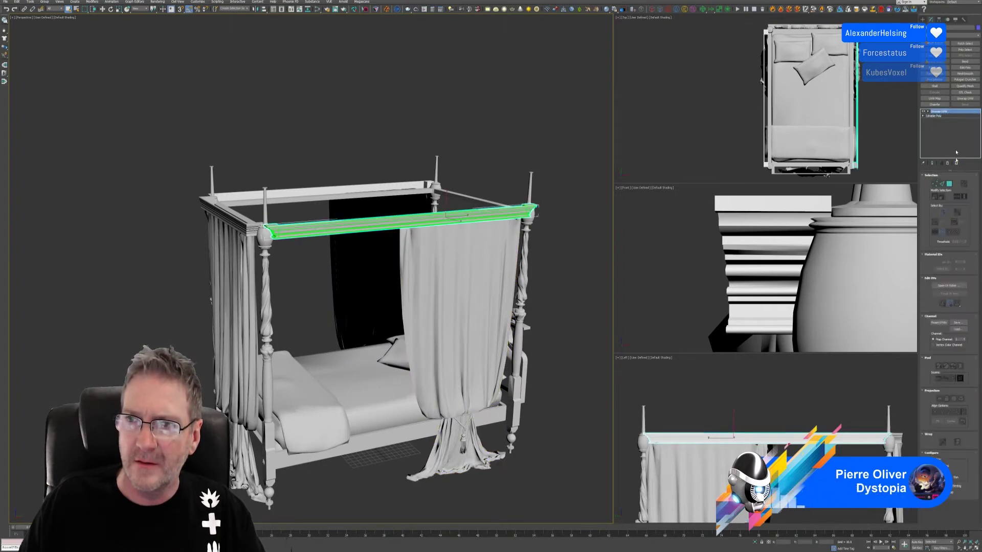
{"action": "left_click", "coordinate": [949, 285]}
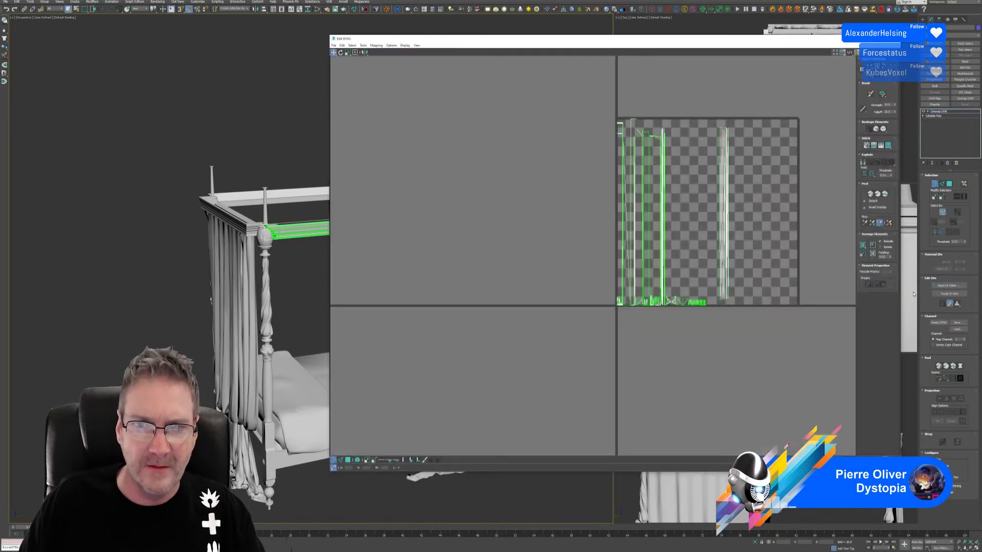
{"action": "left_click", "coordinate": [850, 39]}
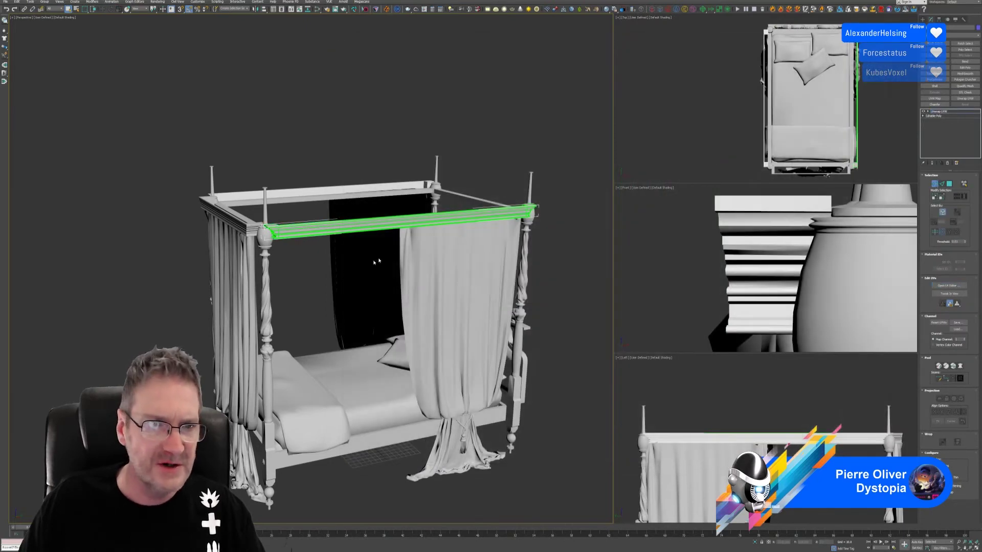
Convert the short cornice at the bed's foot to Editable Poly, paste the Unwrap UVW modifier and check its UV layout.
{"action": "middle_click_drag", "start_coordinate": [327, 271], "coordinate": [367, 271], "text": "alt"}
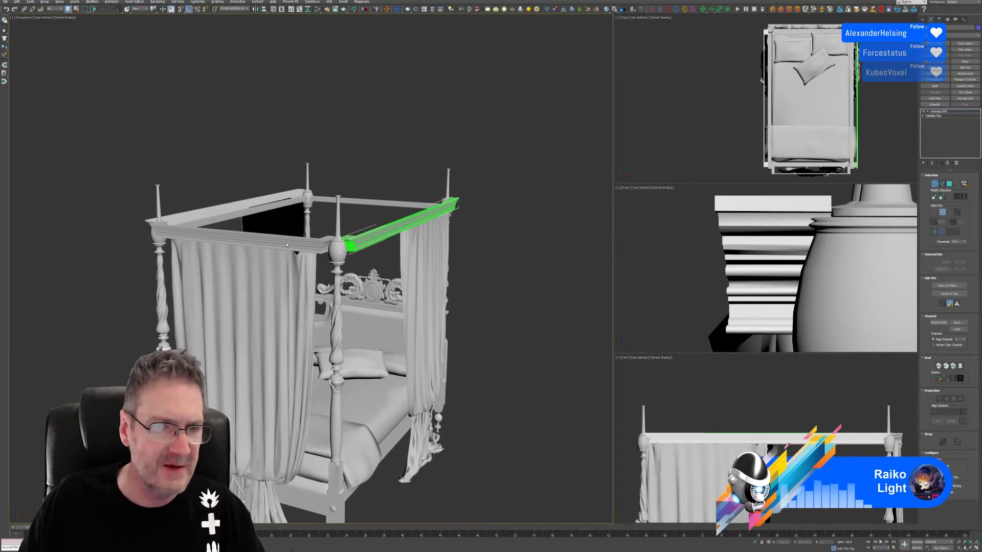
{"action": "left_click", "coordinate": [332, 246]}
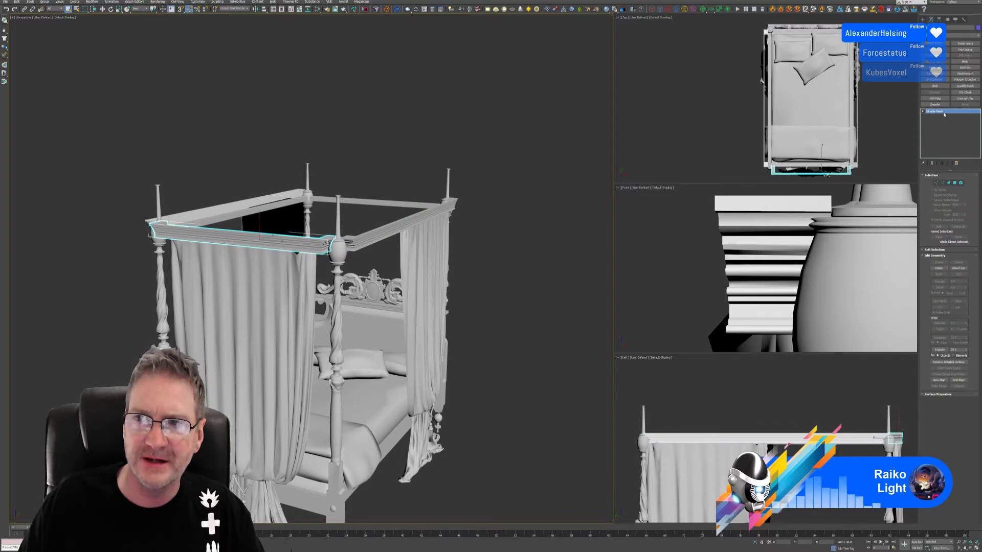
{"action": "right_click", "coordinate": [944, 115]}
{"action": "left_click", "coordinate": [950, 154]}
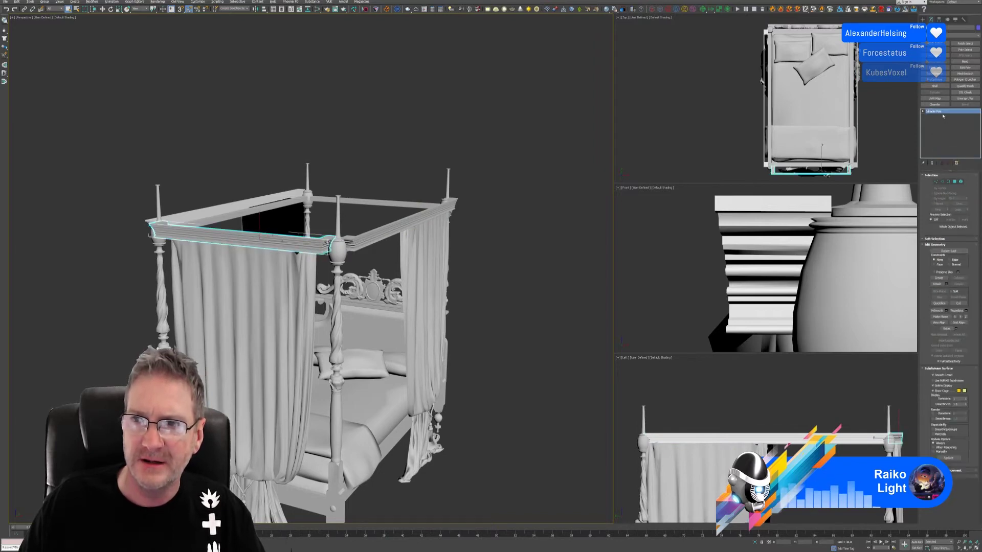
{"action": "right_click", "coordinate": [943, 115]}
{"action": "left_click", "coordinate": [960, 163]}
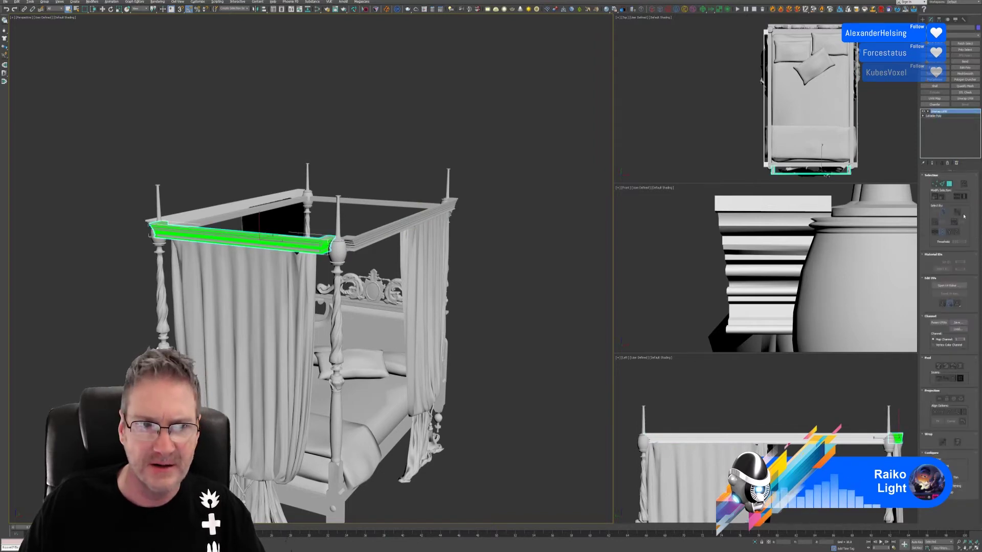
{"action": "left_click", "coordinate": [947, 286]}
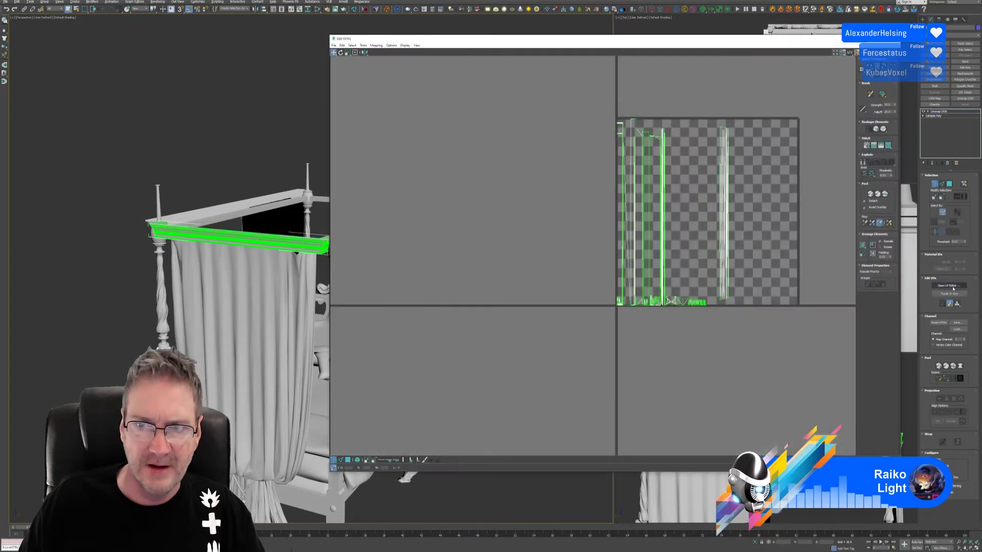
{"action": "left_click", "coordinate": [896, 38]}
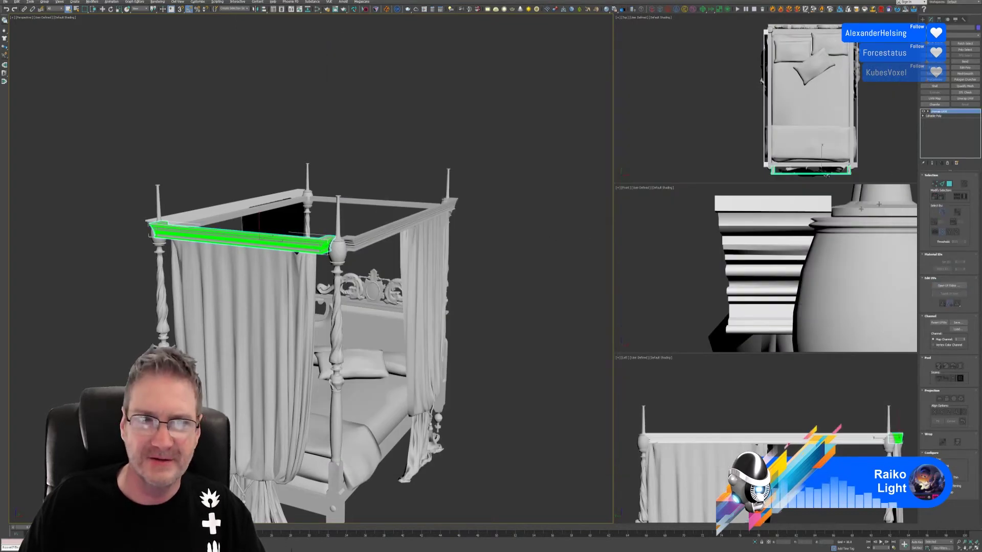
Isolate the plain box beam at the headboard end of the canopy, apply a UVW Map with Box mapping and end isolation.
{"action": "left_click", "coordinate": [508, 256]}
{"action": "left_click", "coordinate": [302, 276]}
{"action": "middle_click_drag", "start_coordinate": [301, 276], "coordinate": [389, 240], "text": "alt"}
{"action": "left_click", "coordinate": [251, 228]}
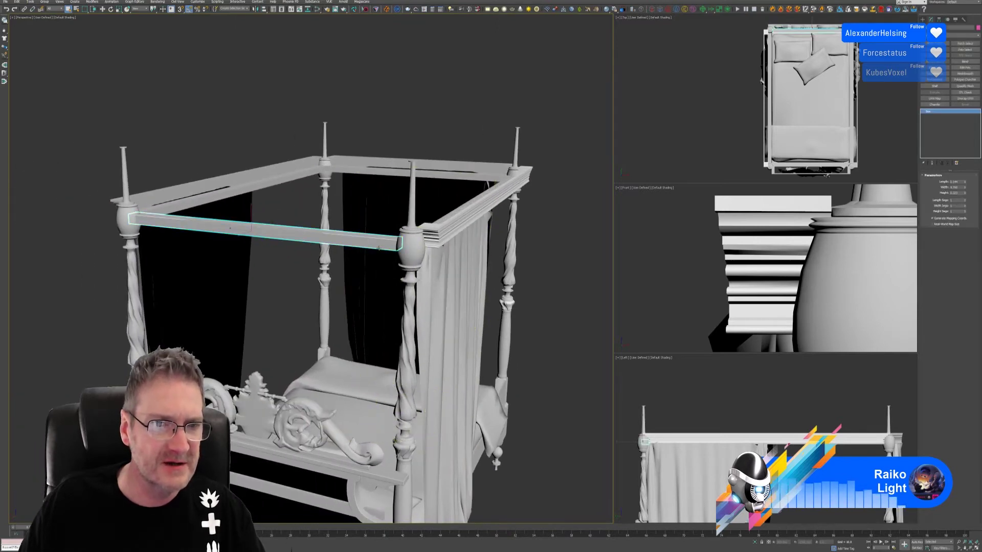
{"action": "key", "text": "alt+q"}
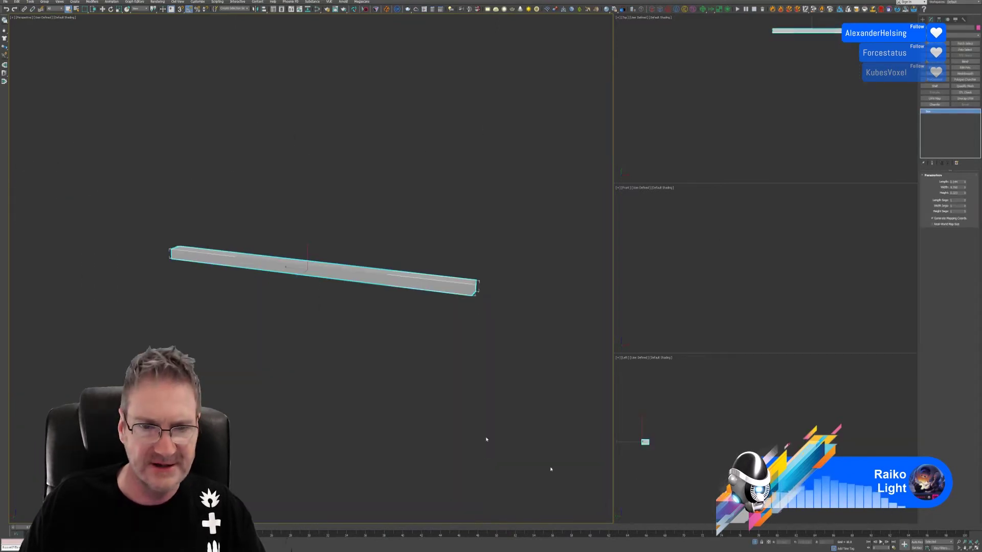
{"action": "middle_click_drag", "start_coordinate": [486, 438], "coordinate": [374, 381], "text": "alt"}
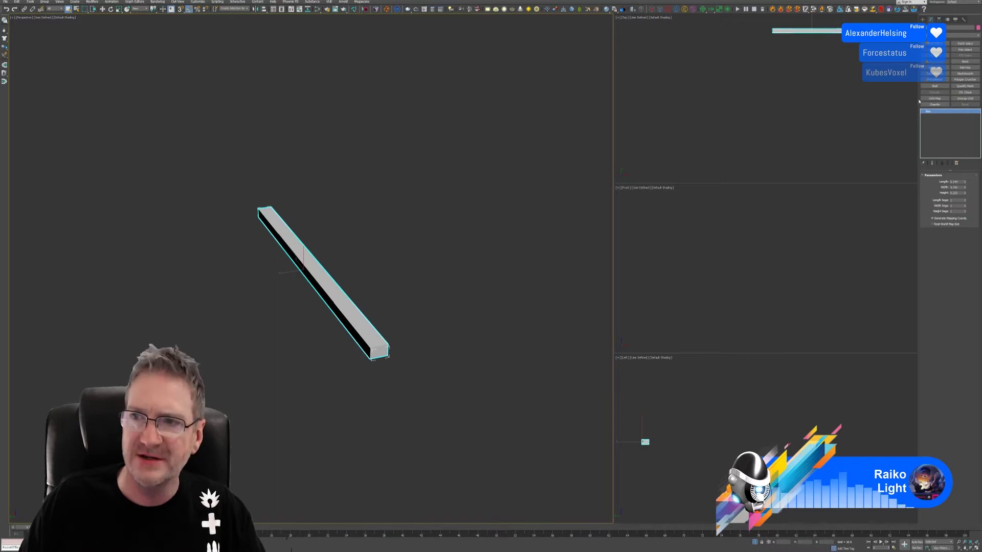
{"action": "left_click", "coordinate": [935, 98]}
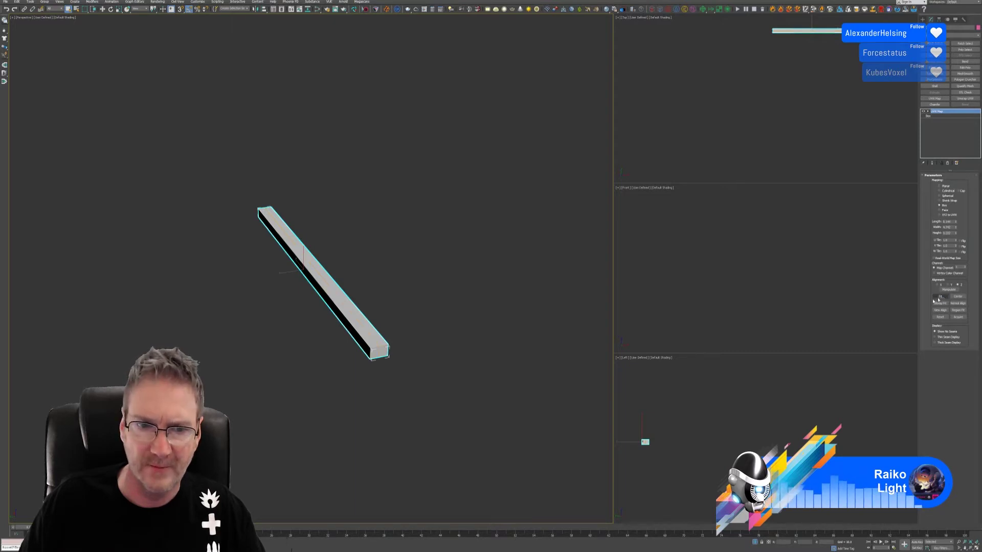
{"action": "middle_click_drag", "start_coordinate": [491, 313], "coordinate": [463, 307], "text": "alt"}
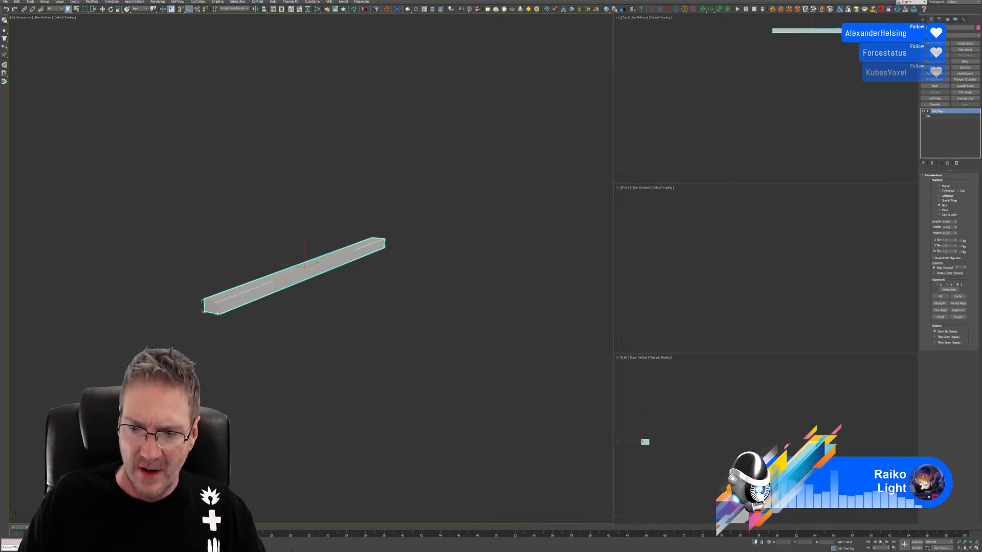
{"action": "key", "text": "alt+q"}
Examine the inner canopy beams where they meet the headboard corner post.
{"action": "middle_click_drag", "start_coordinate": [504, 333], "coordinate": [393, 304], "text": "alt"}
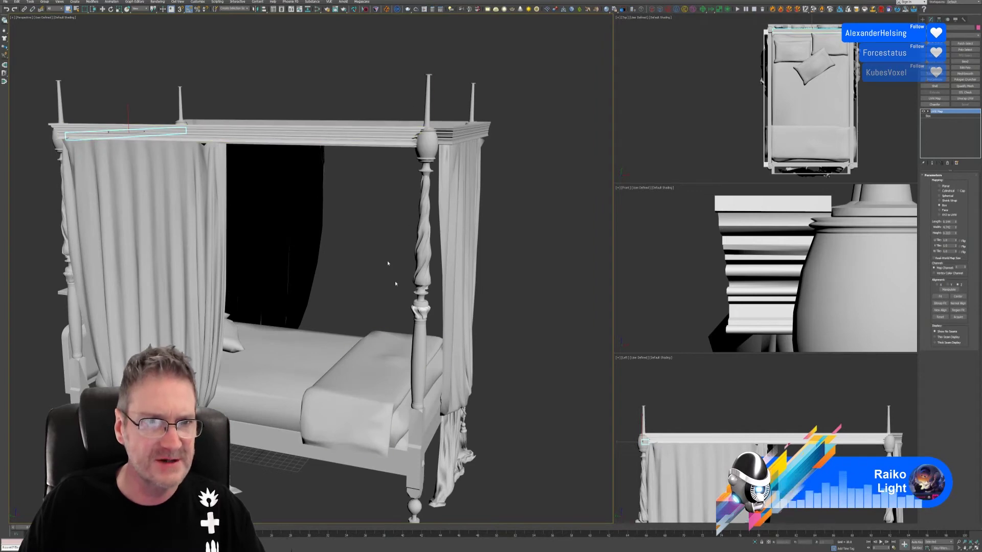
{"action": "middle_click_drag", "start_coordinate": [469, 232], "coordinate": [485, 246], "text": "alt"}
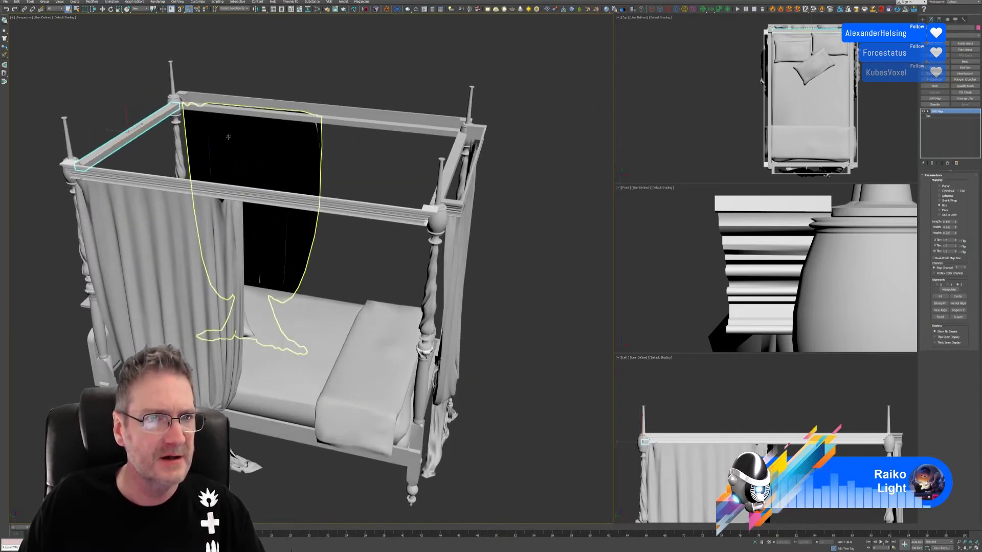
{"action": "scroll", "coordinate": [202, 98], "scroll_direction": "up", "scroll_amount": 6}
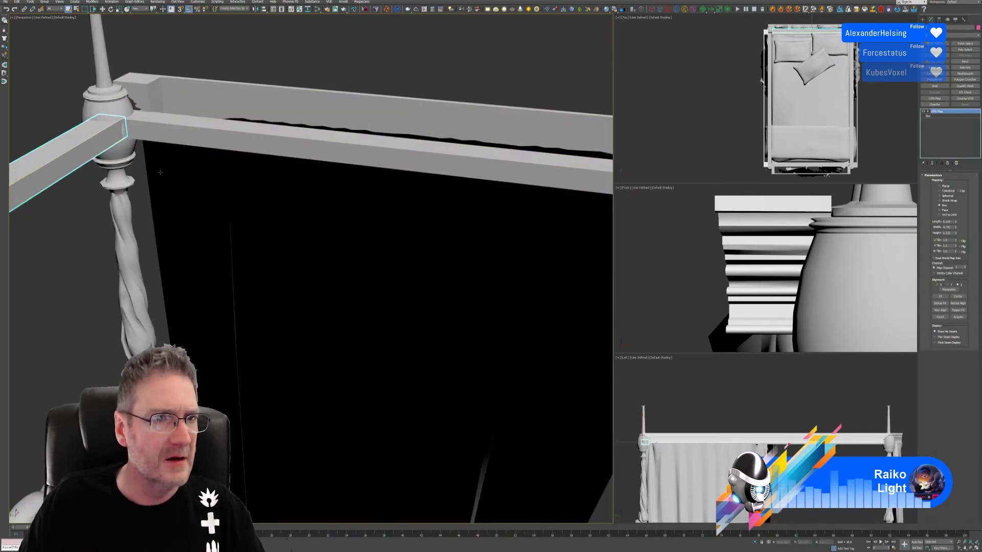
Apply a UVW Map modifier with Box mapping to the inner canopy beam along one long side of the bed.
{"action": "scroll", "coordinate": [409, 251], "scroll_direction": "down", "scroll_amount": 6}
{"action": "scroll", "coordinate": [430, 225], "scroll_direction": "up", "scroll_amount": 4}
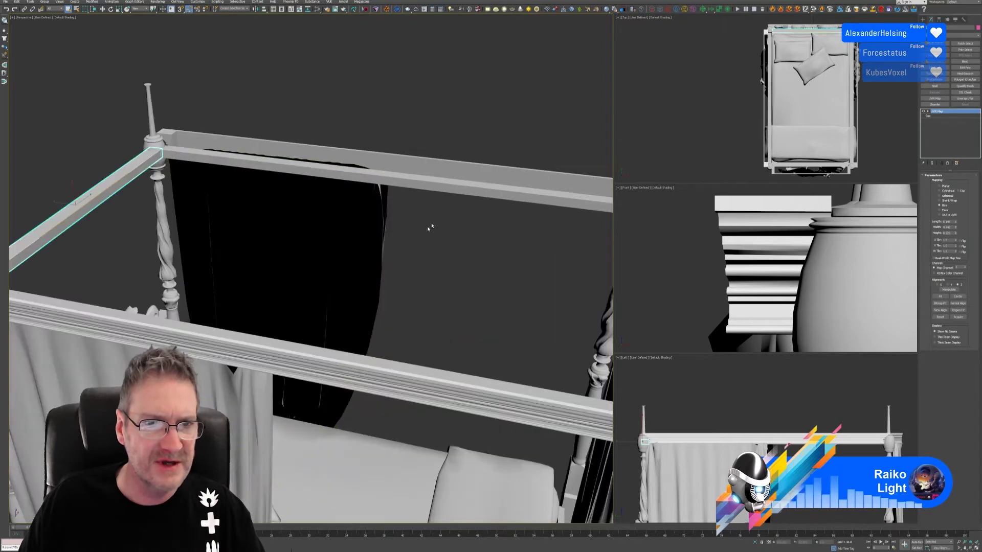
{"action": "left_click", "coordinate": [434, 185]}
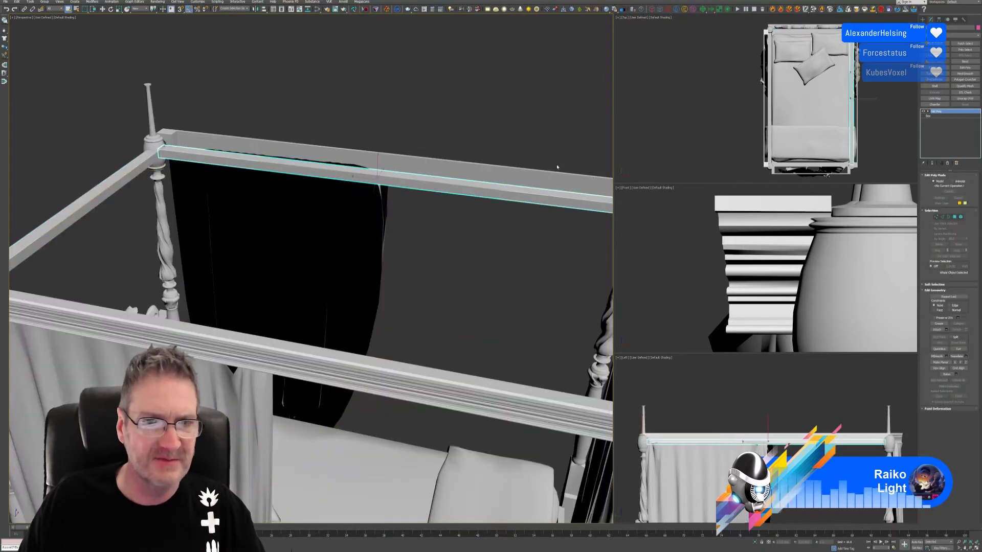
{"action": "left_click", "coordinate": [935, 98]}
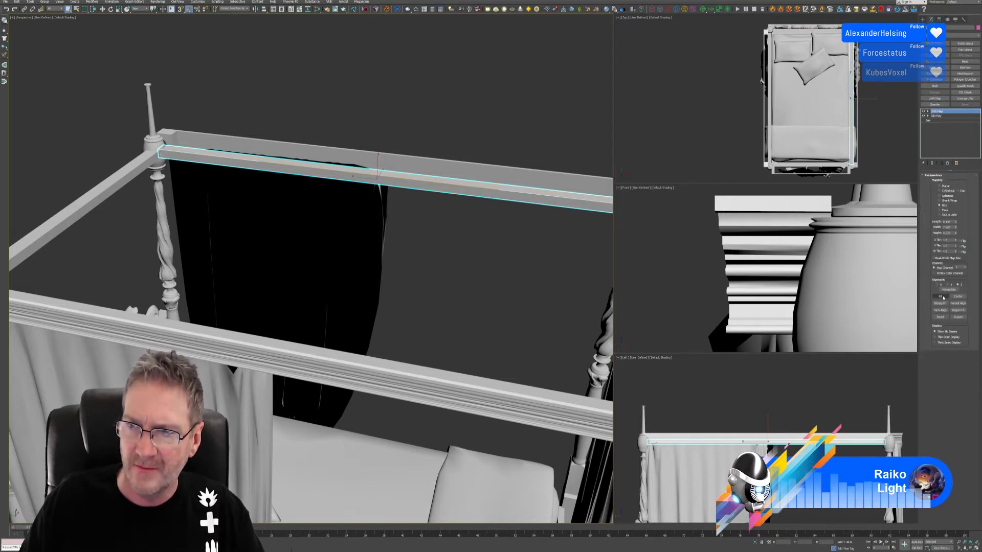
Apply a UVW Map modifier with Box mapping to the inner canopy beam on the opposite long side.
{"action": "middle_click_drag", "start_coordinate": [287, 307], "coordinate": [266, 266], "text": "alt"}
{"action": "left_click", "coordinate": [198, 240]}
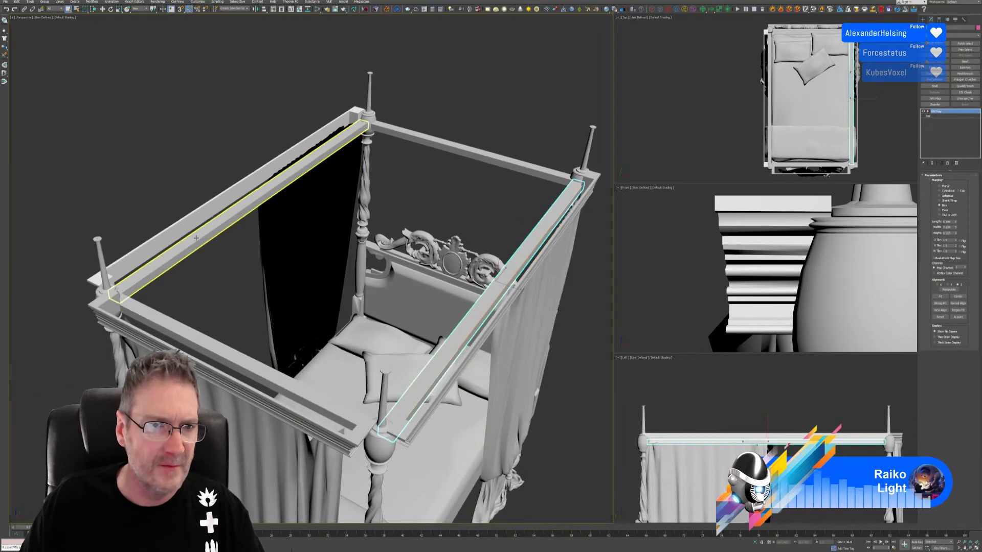
{"action": "left_click", "coordinate": [934, 99]}
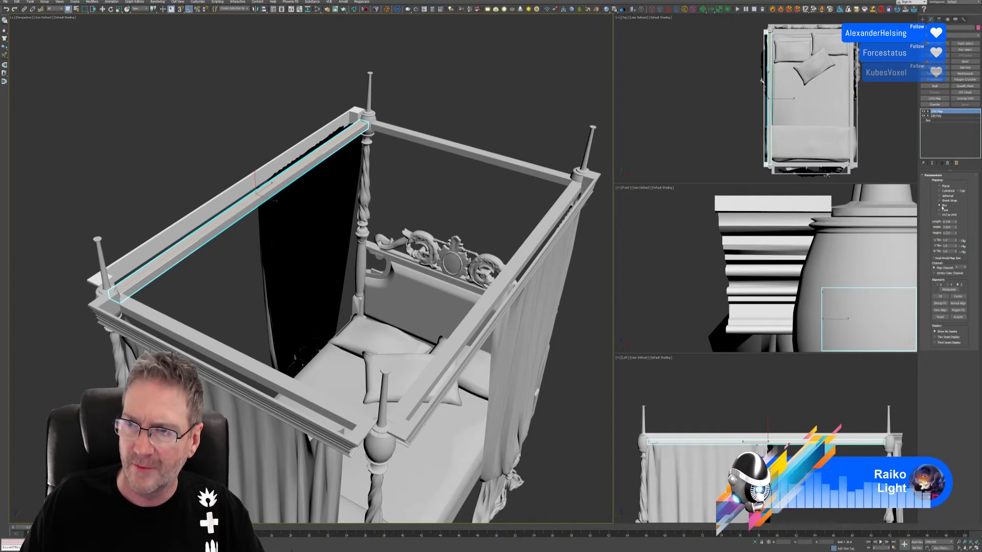
Apply a UVW Map modifier with Box mapping to the short inner canopy beam at the foot of the bed.
{"action": "middle_click_drag", "start_coordinate": [440, 317], "coordinate": [338, 291], "text": "alt"}
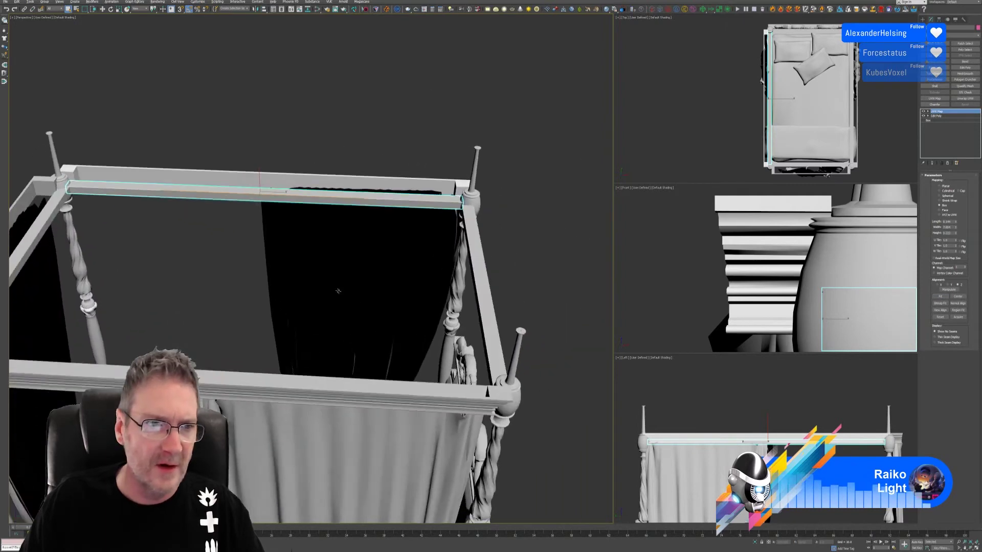
{"action": "scroll", "coordinate": [252, 245], "scroll_direction": "down", "scroll_amount": 6}
{"action": "middle_click_drag", "start_coordinate": [252, 245], "coordinate": [361, 186]}
{"action": "left_click", "coordinate": [131, 189]}
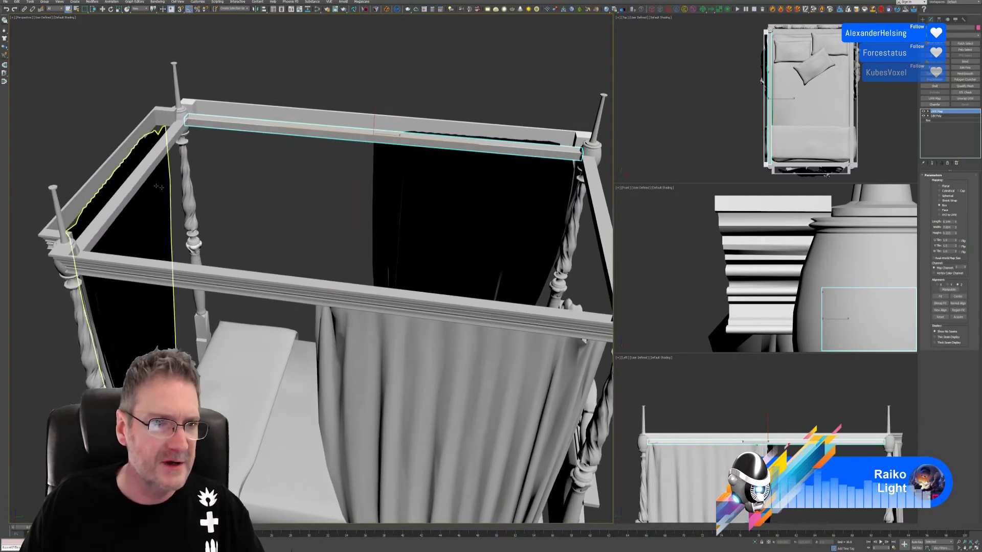
{"action": "left_click", "coordinate": [939, 99]}
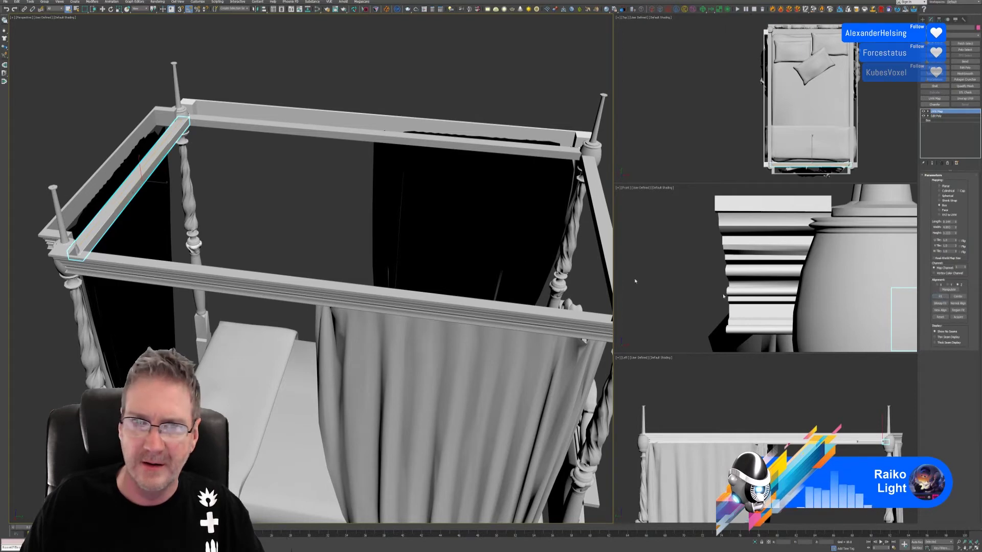
Isolate the tray-shaped base frame beneath the mattress, apply a UVW Map with Box mapping and end isolation.
{"action": "scroll", "coordinate": [306, 222], "scroll_direction": "down", "scroll_amount": 4}
{"action": "middle_click_drag", "start_coordinate": [306, 223], "coordinate": [138, 137], "text": "alt"}
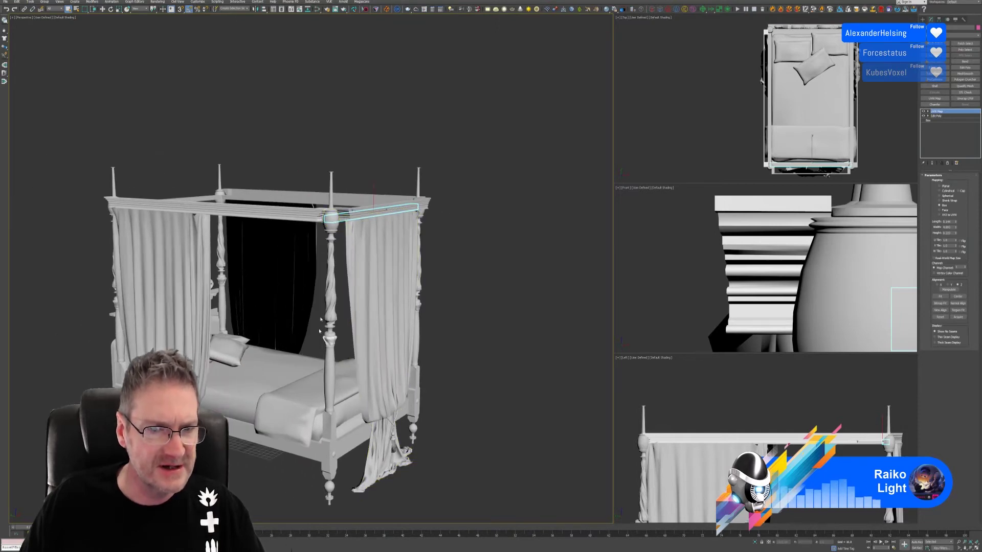
{"action": "middle_click_drag", "start_coordinate": [490, 371], "coordinate": [527, 302]}
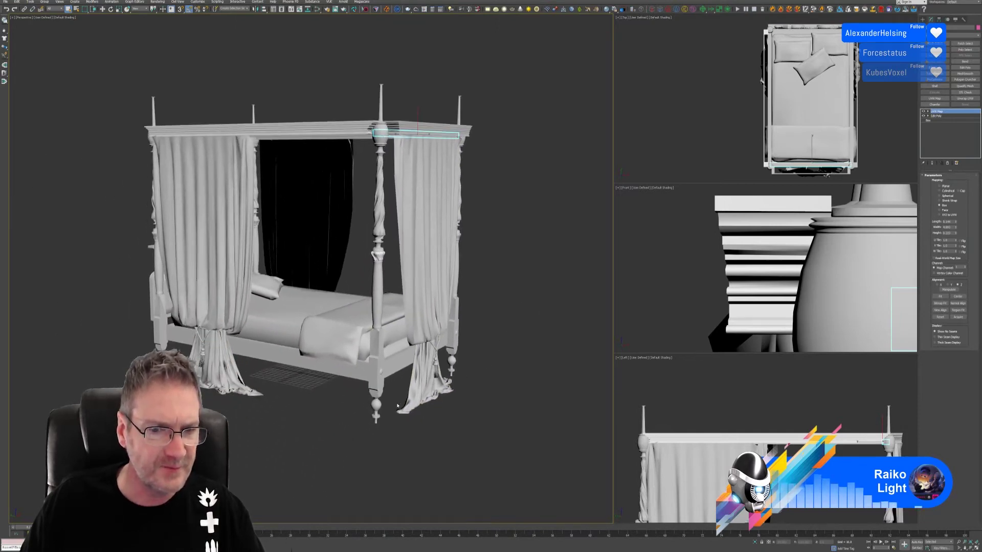
{"action": "scroll", "coordinate": [397, 406], "scroll_direction": "up", "scroll_amount": 4}
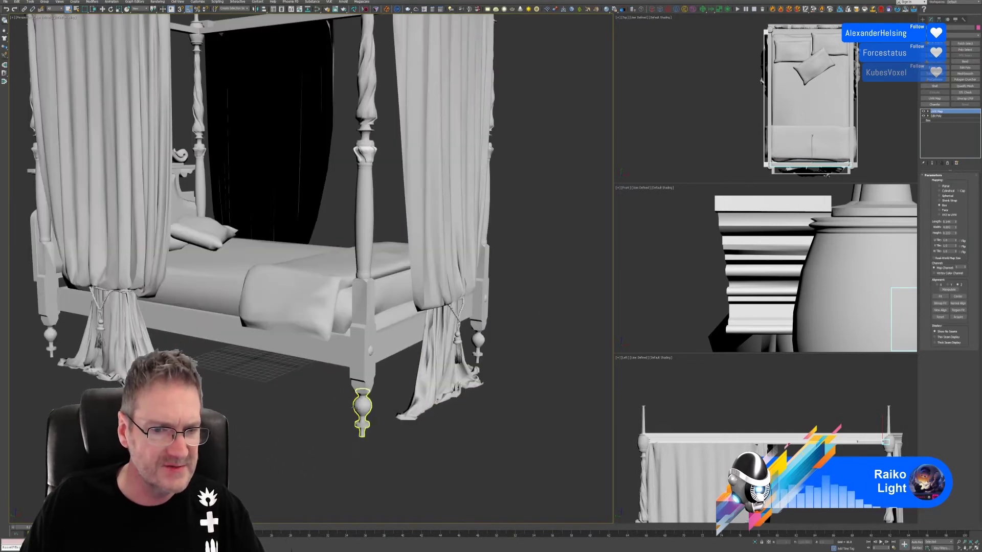
{"action": "left_click", "coordinate": [324, 354]}
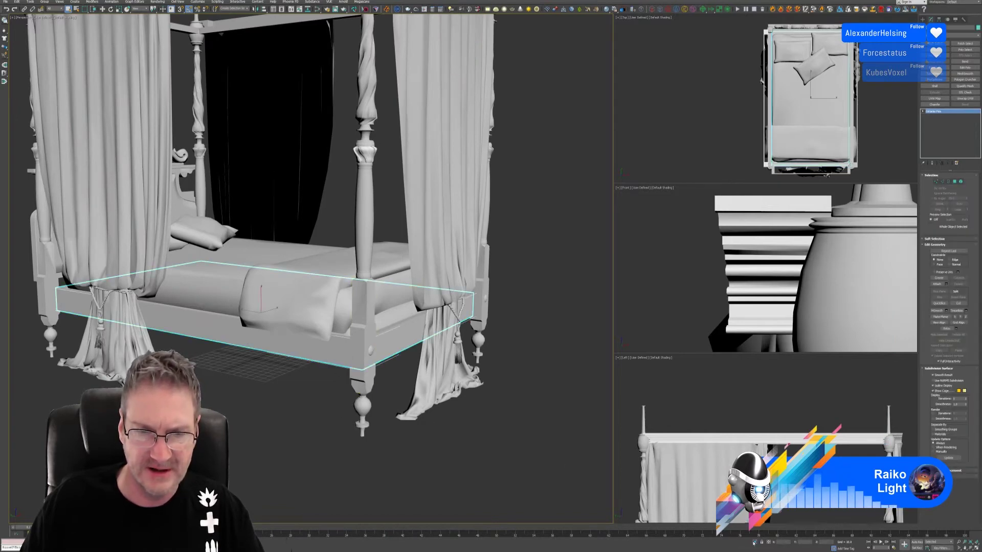
{"action": "key", "text": "alt+q"}
{"action": "mouse_move", "coordinate": [375, 362]}
{"action": "middle_mouse_down", "text": "alt"}
{"action": "mouse_move", "coordinate": [319, 373]}
{"action": "mouse_move", "coordinate": [347, 365]}
{"action": "mouse_move", "coordinate": [355, 331]}
{"action": "mouse_move", "coordinate": [349, 356]}
{"action": "mouse_move", "coordinate": [313, 362]}
{"action": "mouse_move", "coordinate": [360, 361]}
{"action": "middle_mouse_up", "text": "alt"}
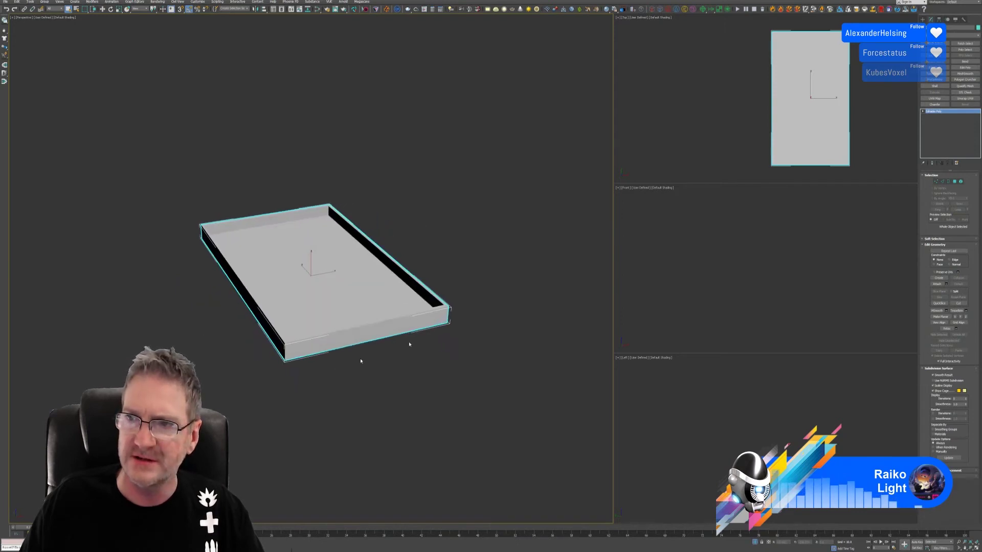
{"action": "left_click", "coordinate": [934, 99]}
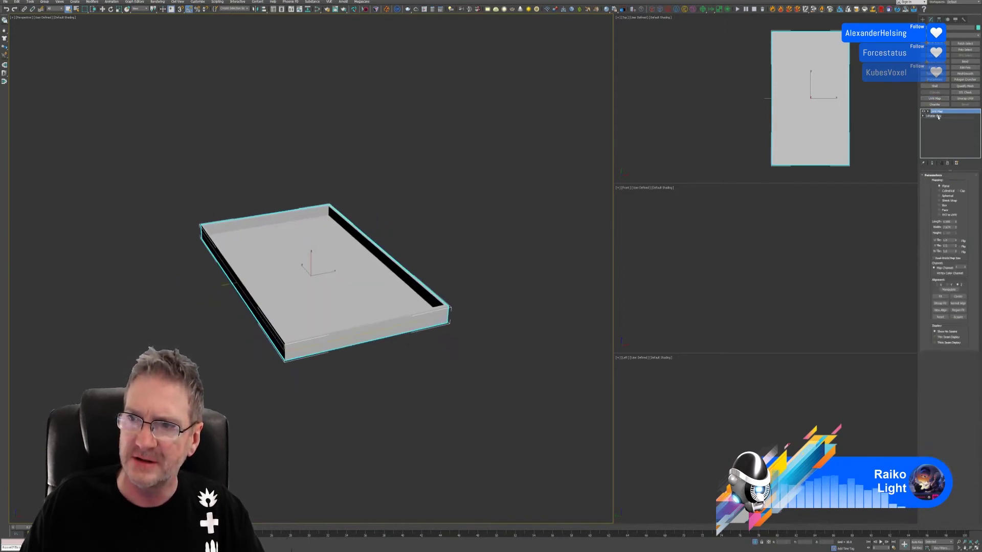
{"action": "left_click", "coordinate": [945, 205]}
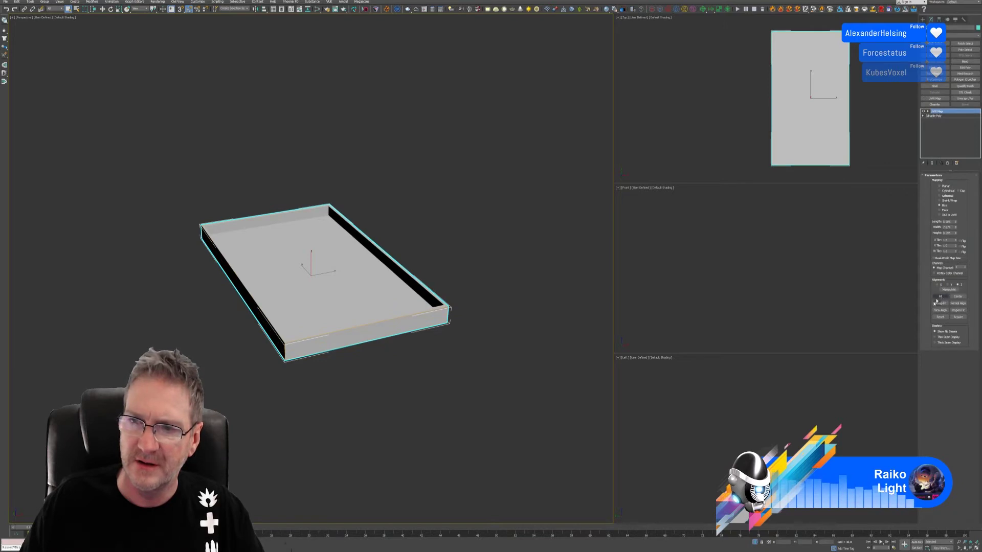
{"action": "mouse_move", "coordinate": [421, 276]}
{"action": "middle_mouse_down", "text": "alt"}
{"action": "mouse_move", "coordinate": [386, 267]}
{"action": "mouse_move", "coordinate": [434, 271]}
{"action": "middle_mouse_up", "text": "alt"}
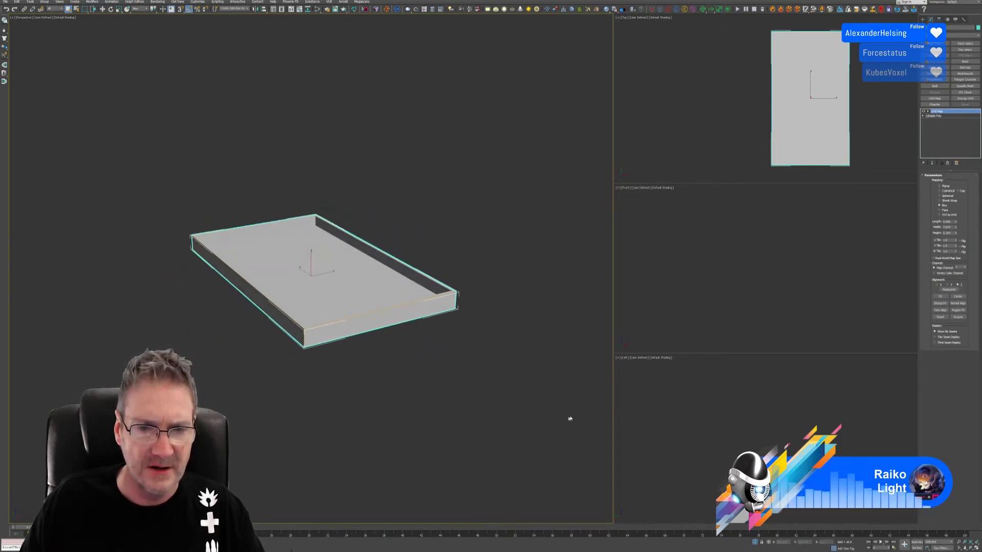
{"action": "left_click", "coordinate": [754, 542]}
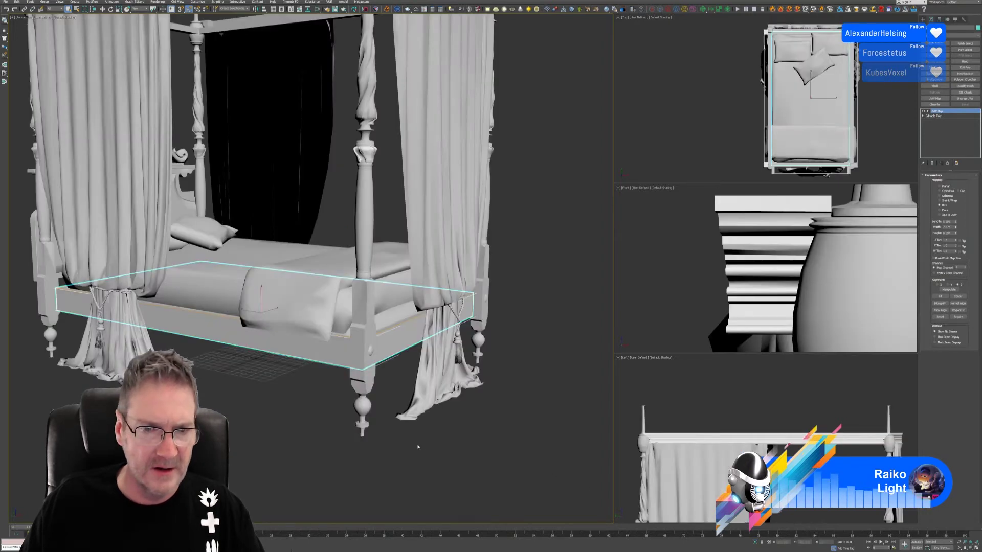
Isolate the mattress inside the bed frame.
{"action": "middle_click_drag", "start_coordinate": [418, 447], "coordinate": [424, 453]}
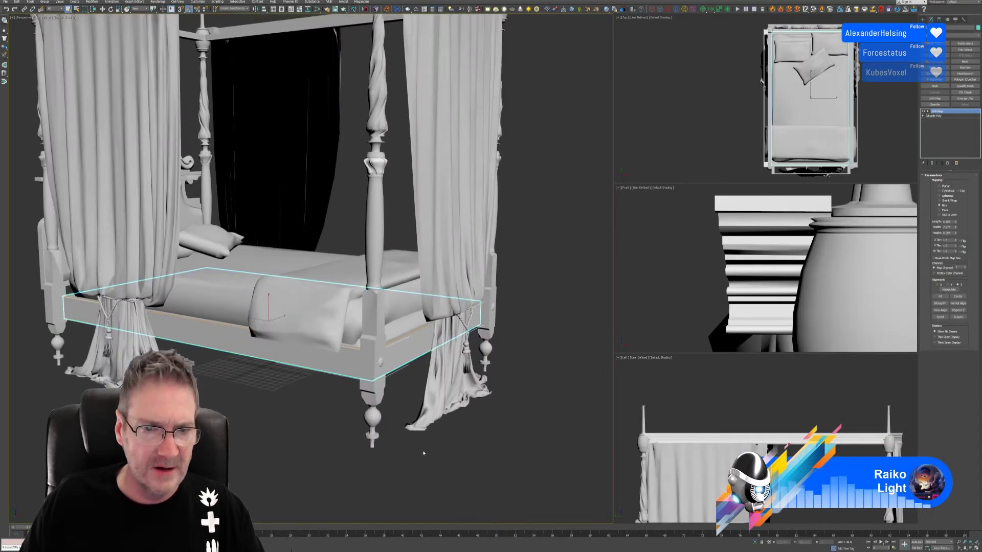
{"action": "left_click", "coordinate": [402, 332]}
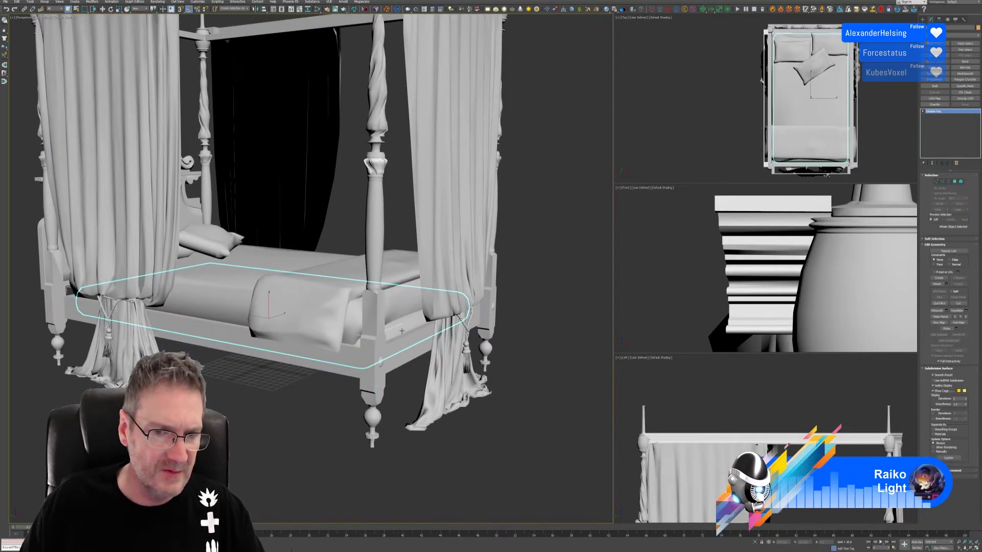
{"action": "left_click", "coordinate": [755, 542]}
{"action": "mouse_move", "coordinate": [504, 414]}
{"action": "middle_mouse_down", "text": "alt"}
{"action": "mouse_move", "coordinate": [485, 421]}
{"action": "mouse_move", "coordinate": [497, 423]}
{"action": "middle_mouse_up", "text": "alt"}
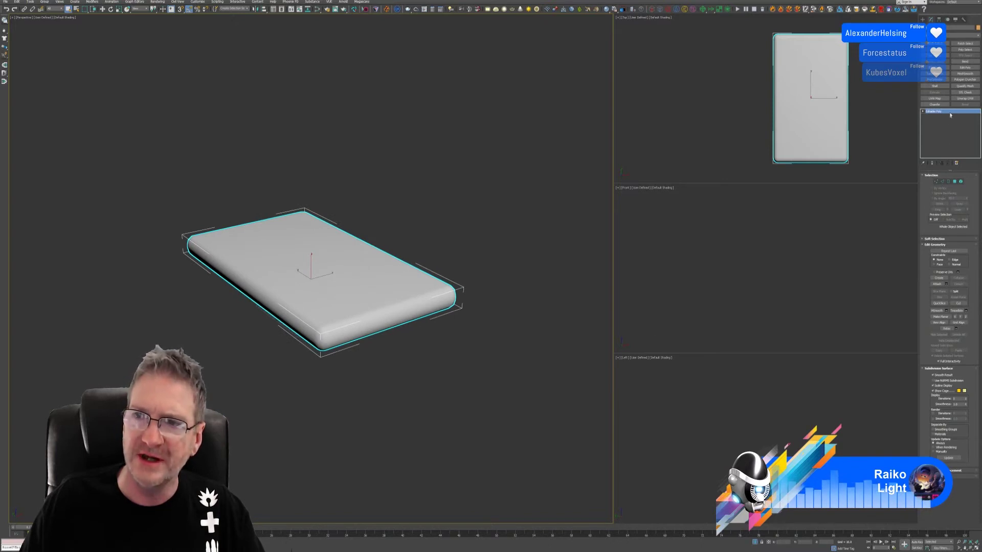
Try a UVW Map modifier with Box mapping on the mattress and inspect its rounded corner.
{"action": "left_click", "coordinate": [941, 99]}
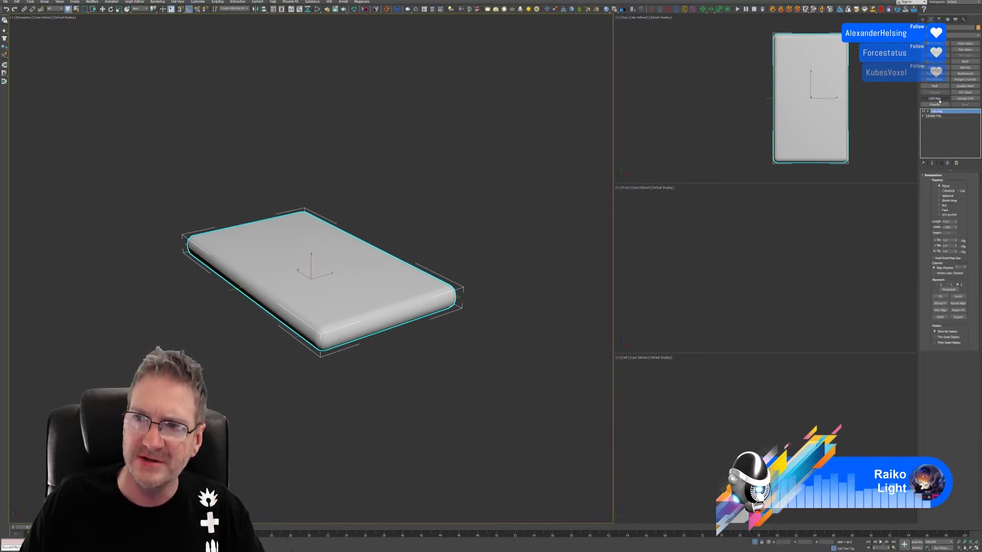
{"action": "left_click", "coordinate": [944, 206]}
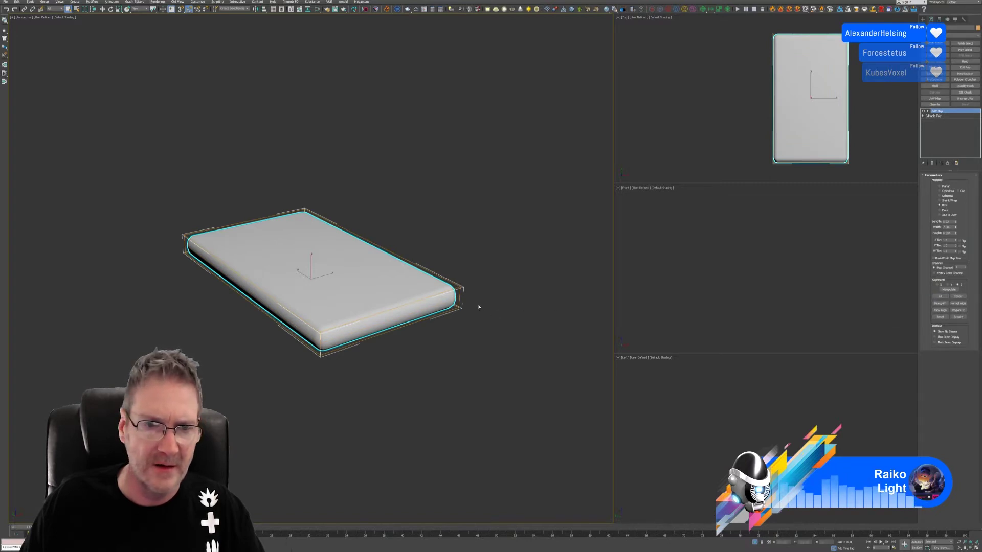
{"action": "middle_click_drag", "start_coordinate": [478, 306], "coordinate": [449, 319], "text": "alt"}
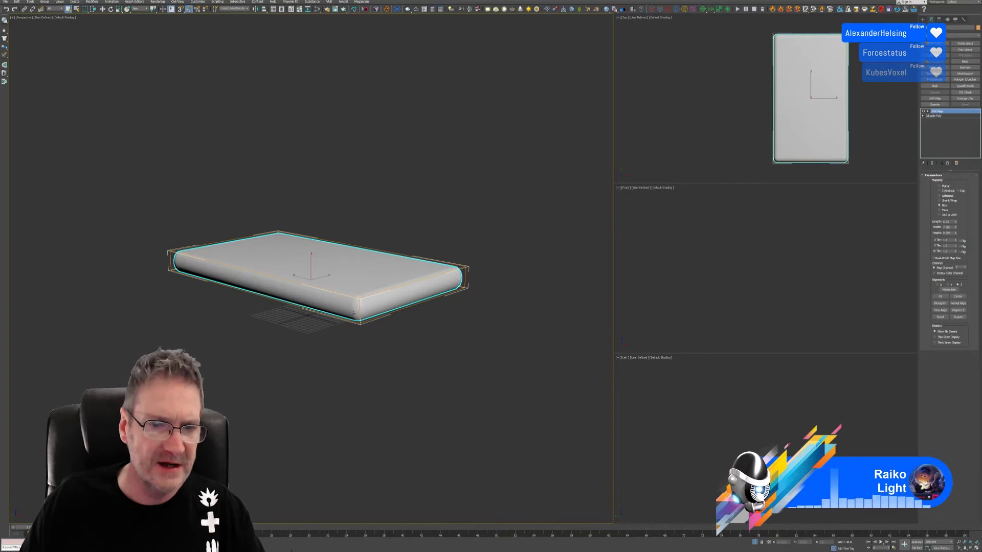
{"action": "scroll", "coordinate": [353, 312], "scroll_direction": "up", "scroll_amount": 5}
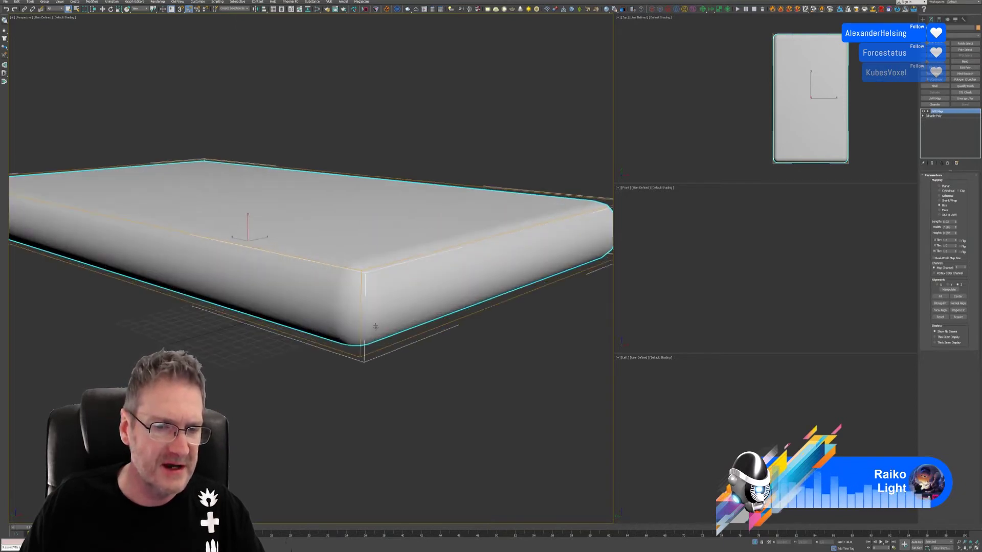
{"action": "scroll", "coordinate": [412, 389], "scroll_direction": "down", "scroll_amount": 5}
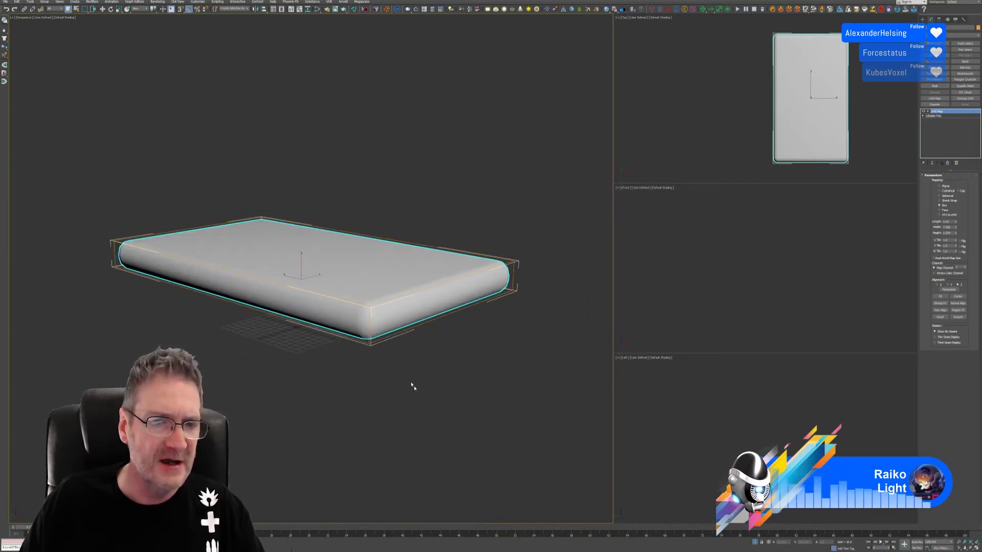
Assign the Standard material with the checker map in its diffuse colour to the mattress and inspect the mapping.
{"action": "left_click", "coordinate": [317, 10]}
{"action": "left_click", "coordinate": [506, 348]}
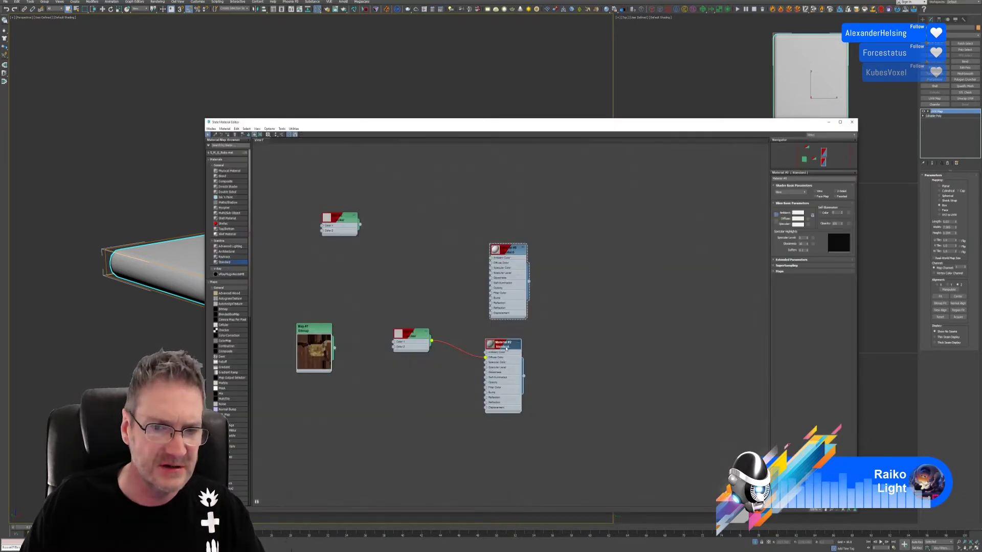
{"action": "right_click", "coordinate": [505, 348]}
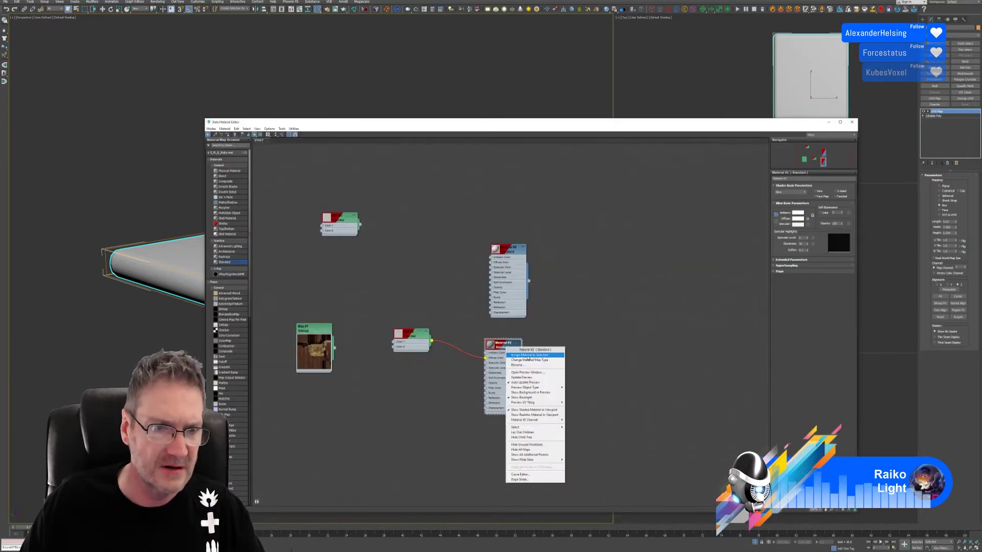
{"action": "left_click", "coordinate": [528, 356]}
{"action": "left_click_drag", "start_coordinate": [591, 126], "coordinate": [620, 427]}
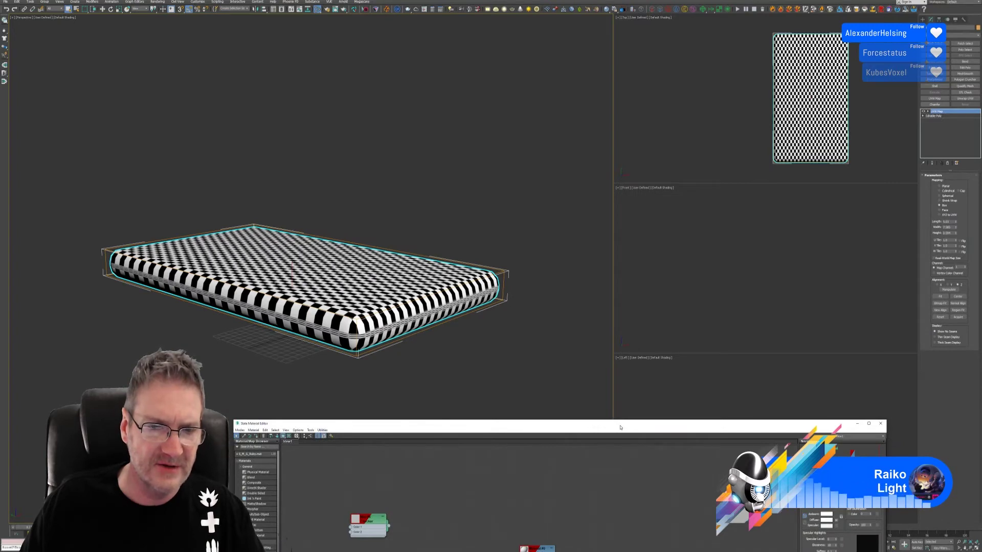
{"action": "left_click_drag", "start_coordinate": [620, 428], "coordinate": [577, 126]}
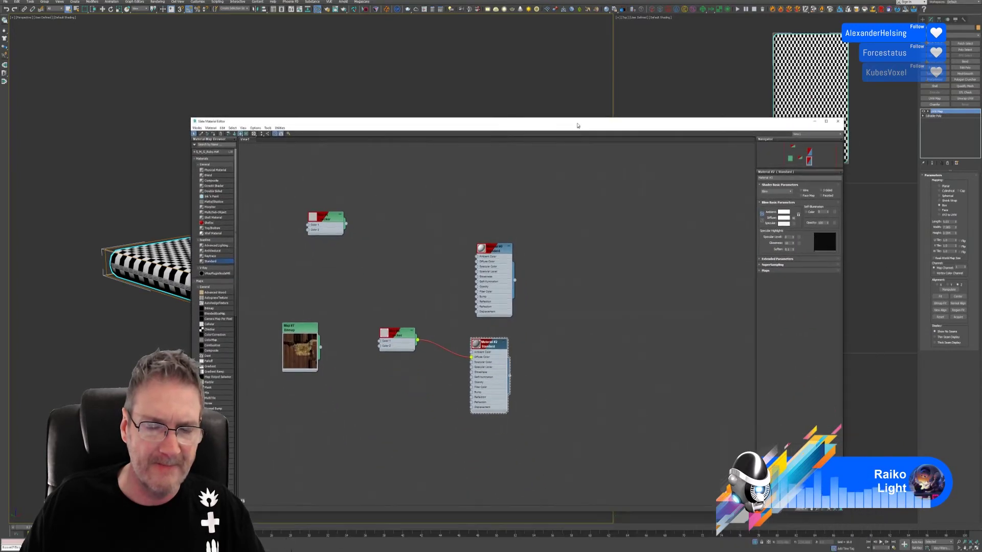
{"action": "left_click", "coordinate": [840, 122]}
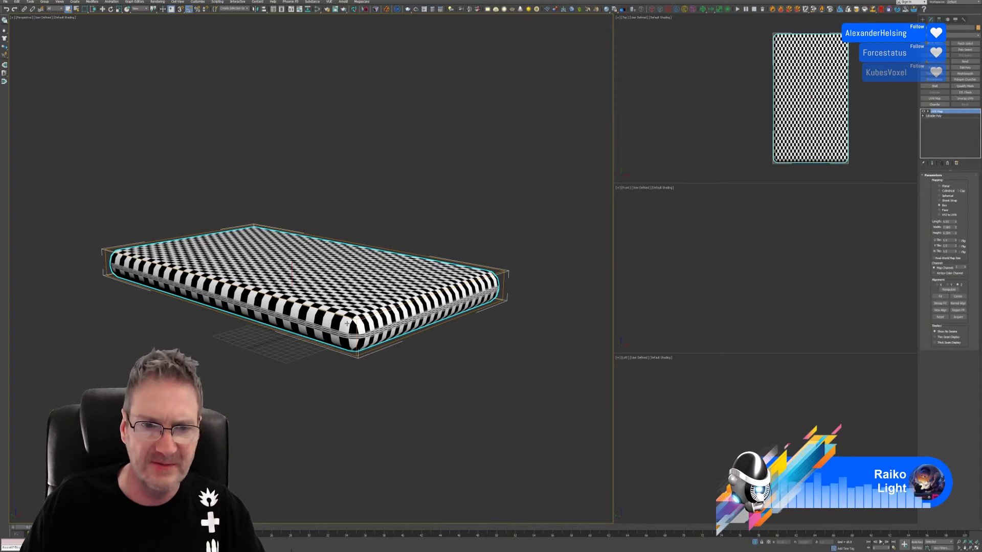
Remove the UVW Map modifier from the mattress and send the mesh to RizomUV through the RizomUV Bridge.
{"action": "left_click", "coordinate": [947, 163]}
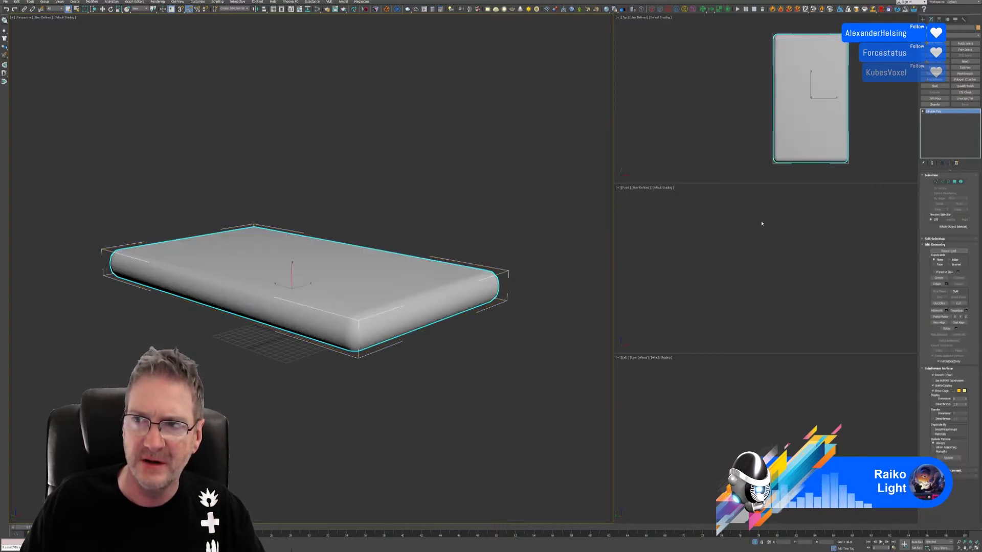
{"action": "left_click", "coordinate": [355, 10]}
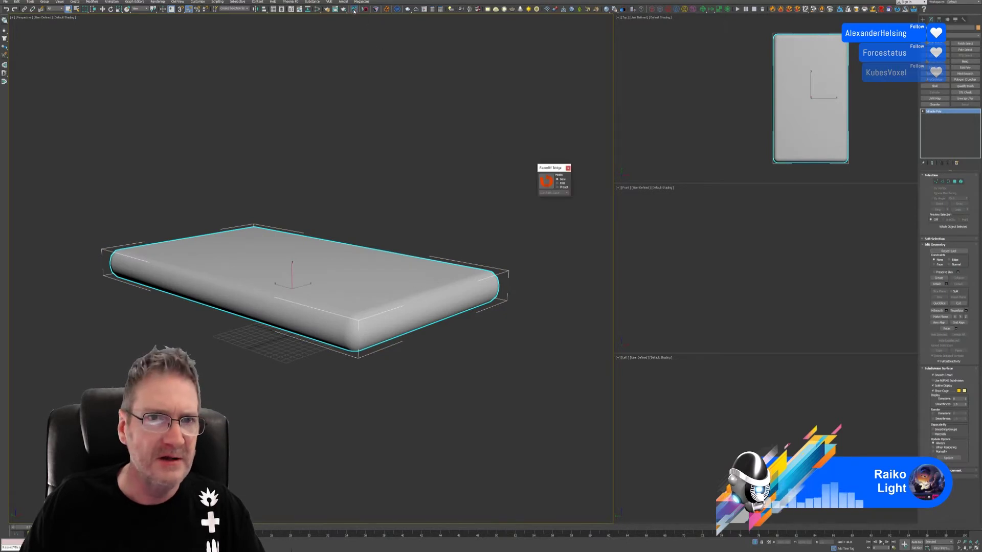
{"action": "left_click", "coordinate": [548, 185]}
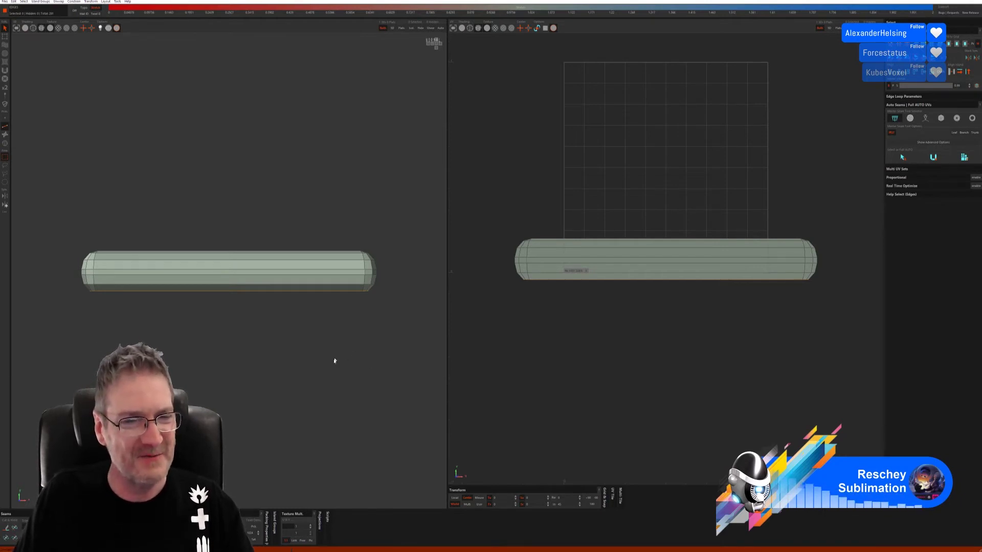
View the mattress at an angle in RizomUV's 3D view, using shading without wireframe edges.
{"action": "middle_click_drag", "start_coordinate": [334, 361], "coordinate": [353, 373]}
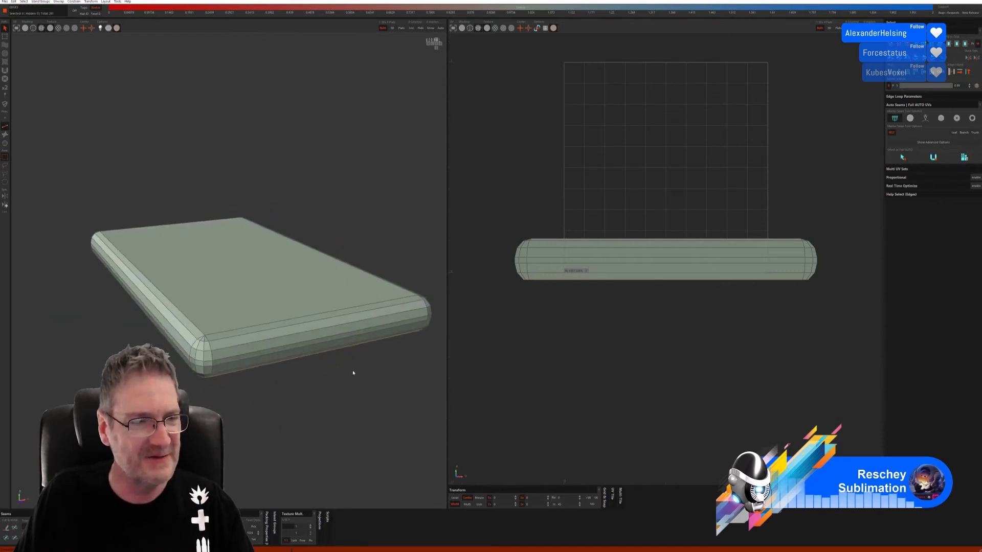
{"action": "left_click", "coordinate": [24, 28]}
{"action": "middle_click_drag", "start_coordinate": [190, 154], "coordinate": [208, 152]}
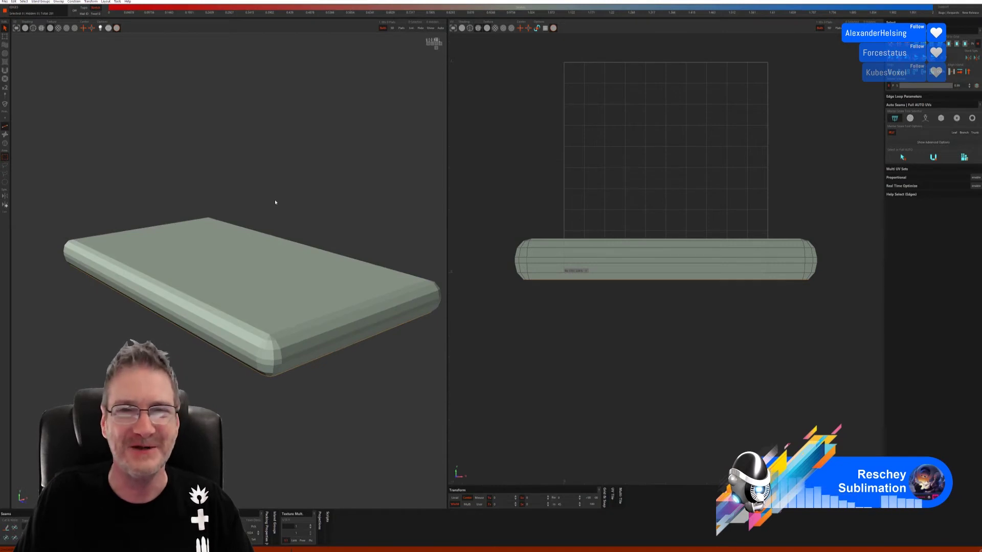
Cut the mattress's seams automatically with the Box method, unfold it and pack its UV islands.
{"action": "left_click", "coordinate": [941, 118]}
{"action": "left_click", "coordinate": [897, 172]}
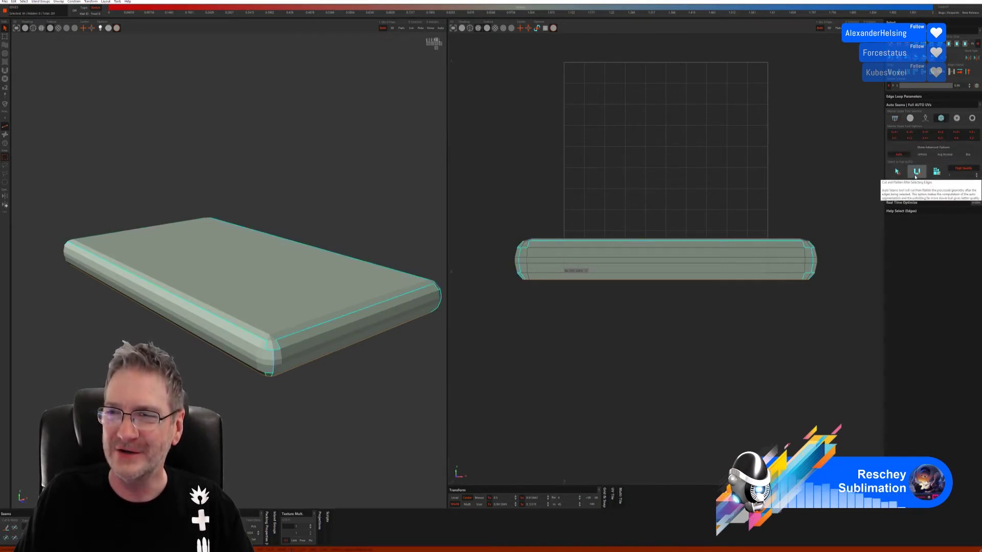
{"action": "left_click", "coordinate": [916, 173]}
{"action": "left_click", "coordinate": [936, 172]}
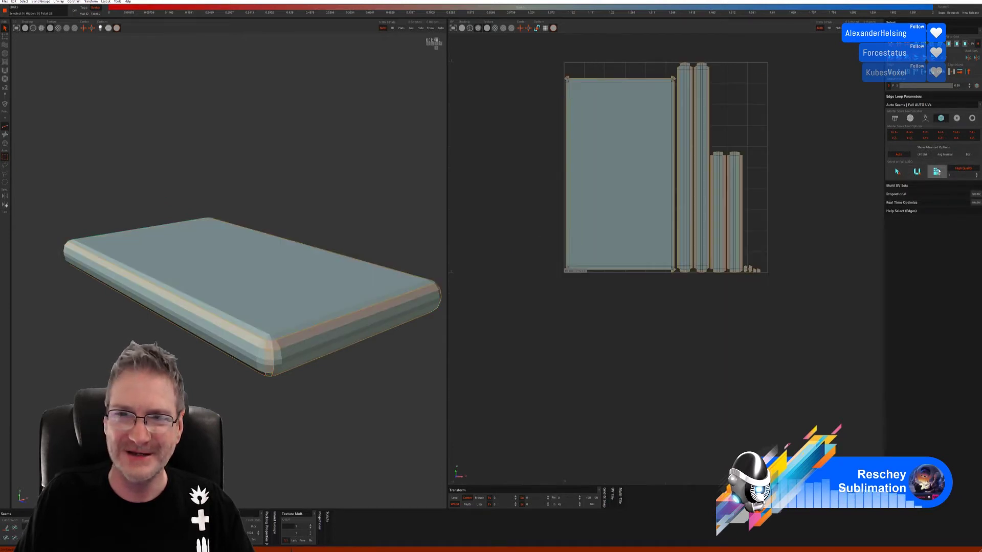
Show the checker texture on the mattress and examine the mapping on its top, sides, underside and rounded corners.
{"action": "left_click", "coordinate": [58, 28]}
{"action": "middle_click_drag", "start_coordinate": [292, 208], "coordinate": [305, 164]}
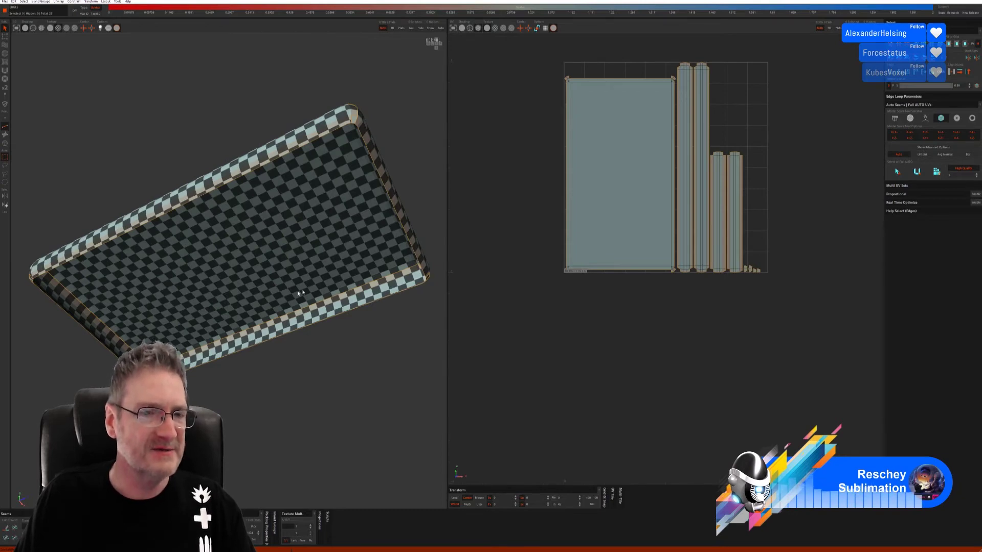
{"action": "middle_click_drag", "start_coordinate": [146, 137], "coordinate": [183, 134]}
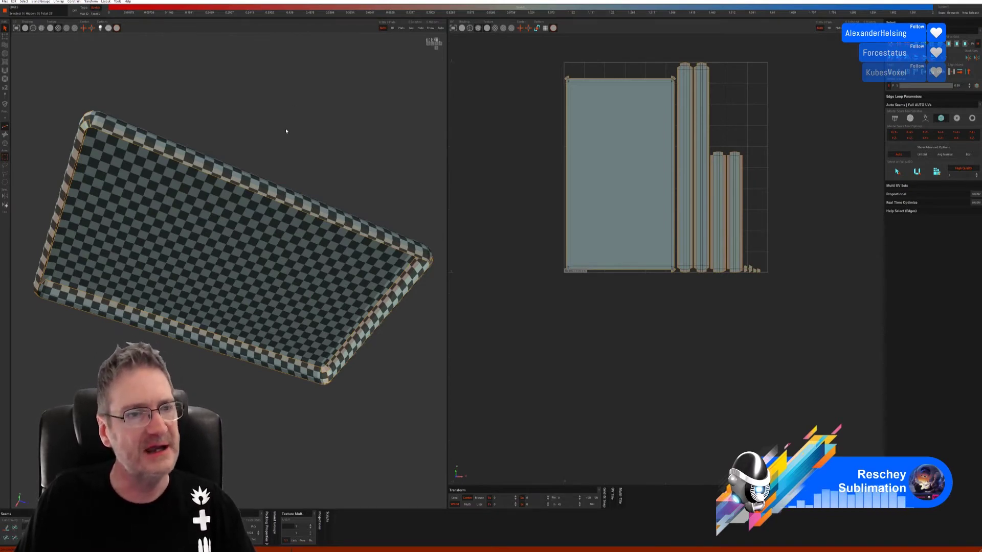
{"action": "middle_click_drag", "start_coordinate": [281, 133], "coordinate": [334, 174]}
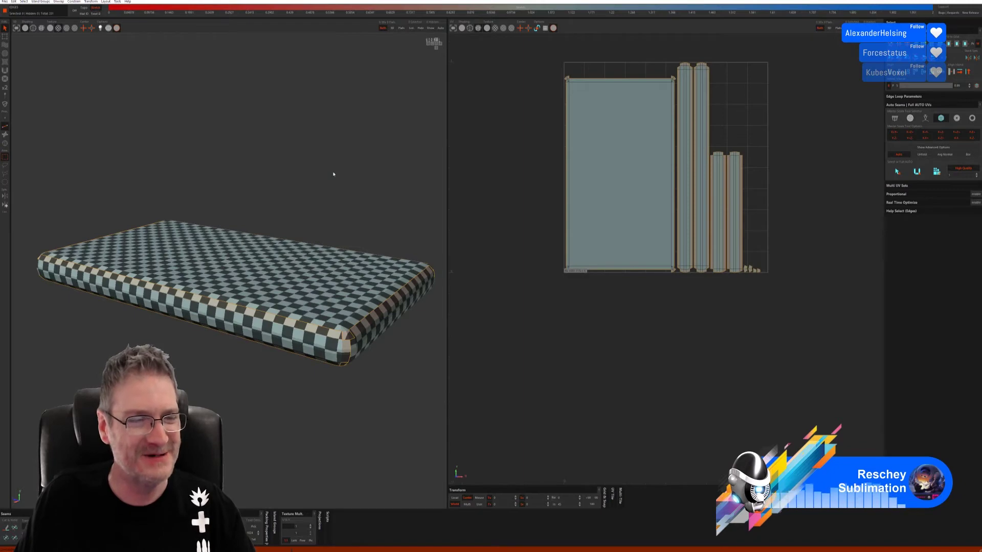
{"action": "middle_click_drag", "start_coordinate": [315, 204], "coordinate": [348, 198]}
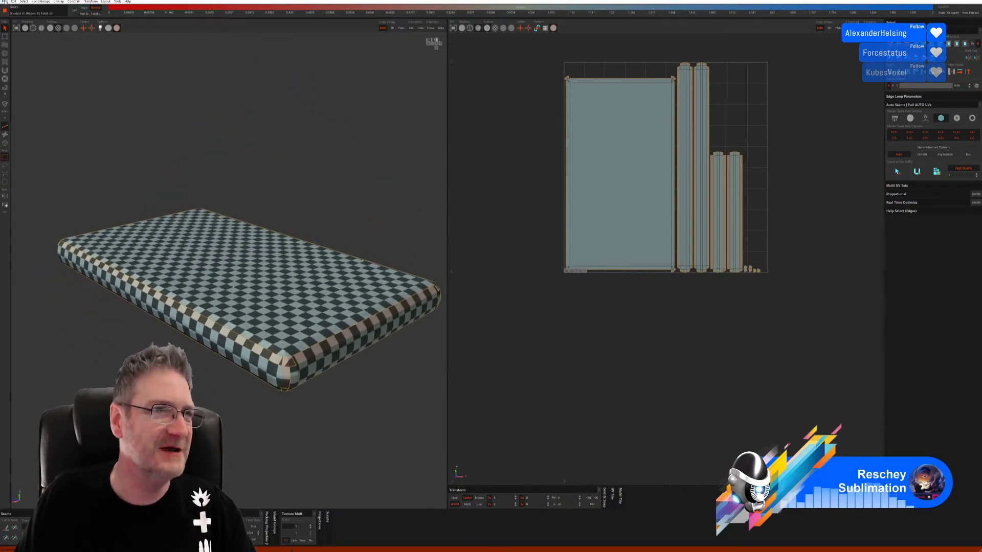
{"action": "middle_click_drag", "start_coordinate": [227, 204], "coordinate": [295, 152]}
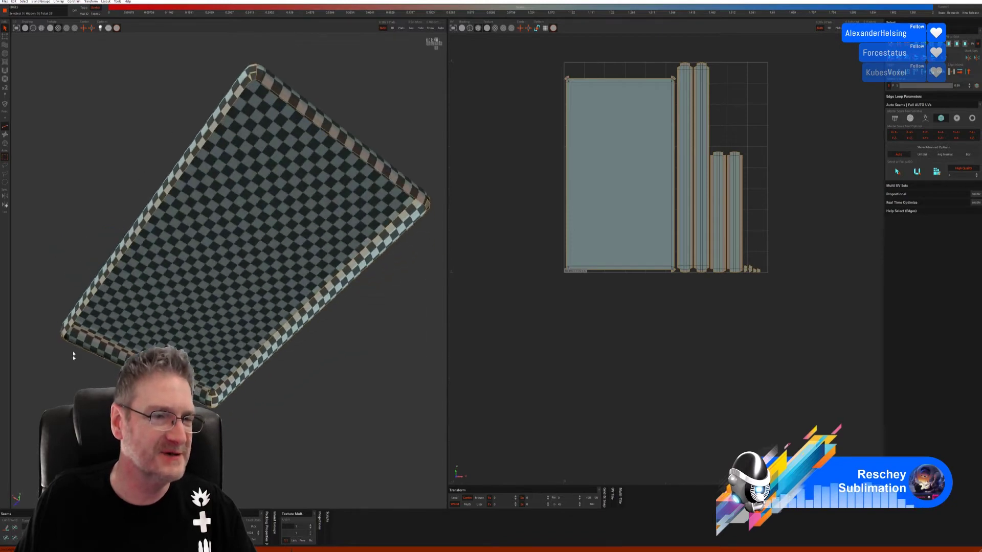
{"action": "middle_click_drag", "start_coordinate": [345, 82], "coordinate": [353, 136]}
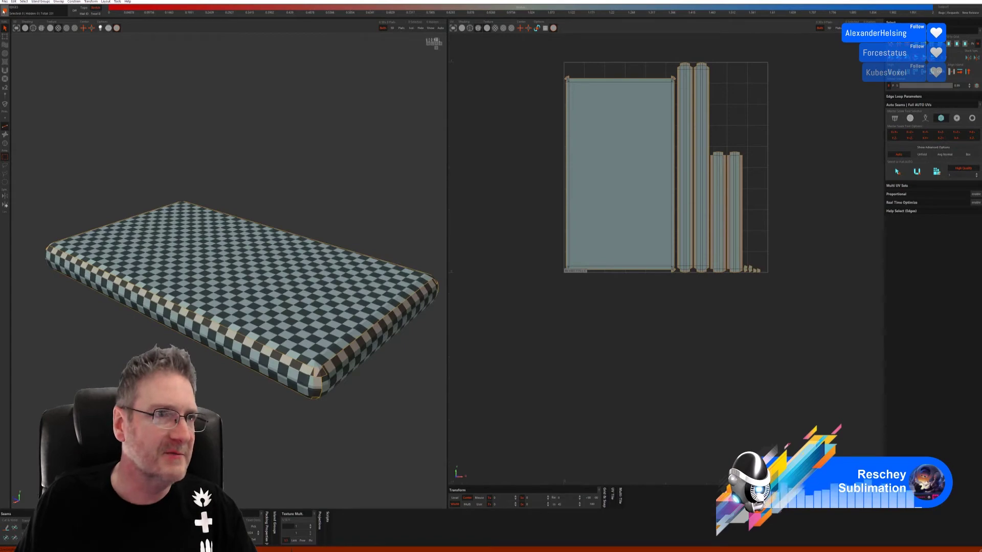
Send the mattress's new UVs back to 3ds Max and close the RizomUV Bridge.
{"action": "left_click", "coordinate": [4, 2]}
{"action": "left_click", "coordinate": [51, 29]}
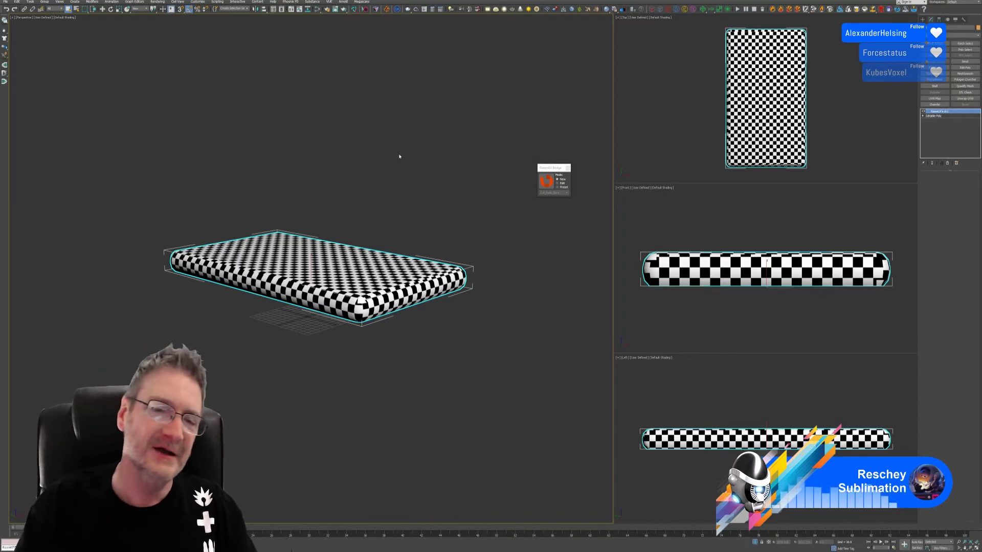
{"action": "left_click", "coordinate": [567, 168]}
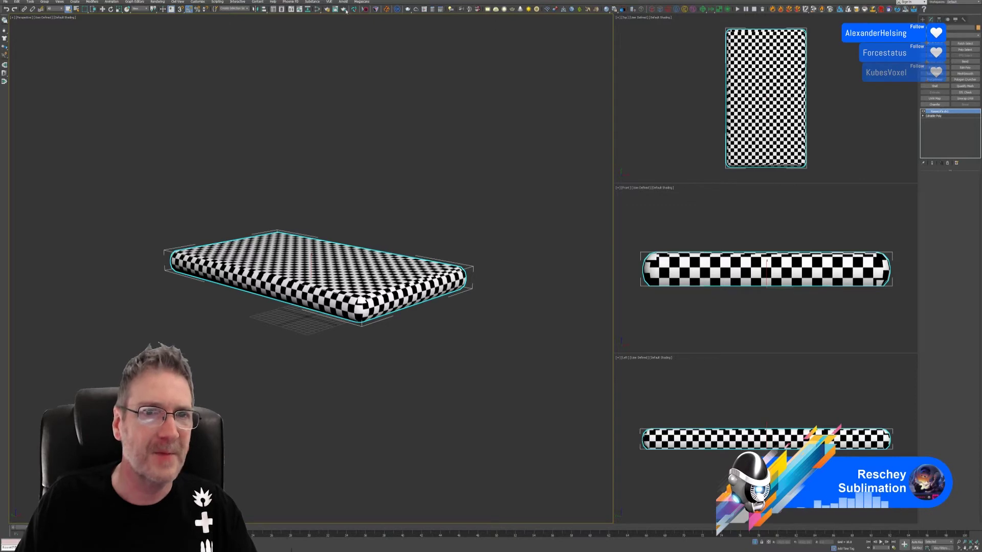
Assign the plain Standard material without the checker map to the mattress.
{"action": "left_click", "coordinate": [317, 9]}
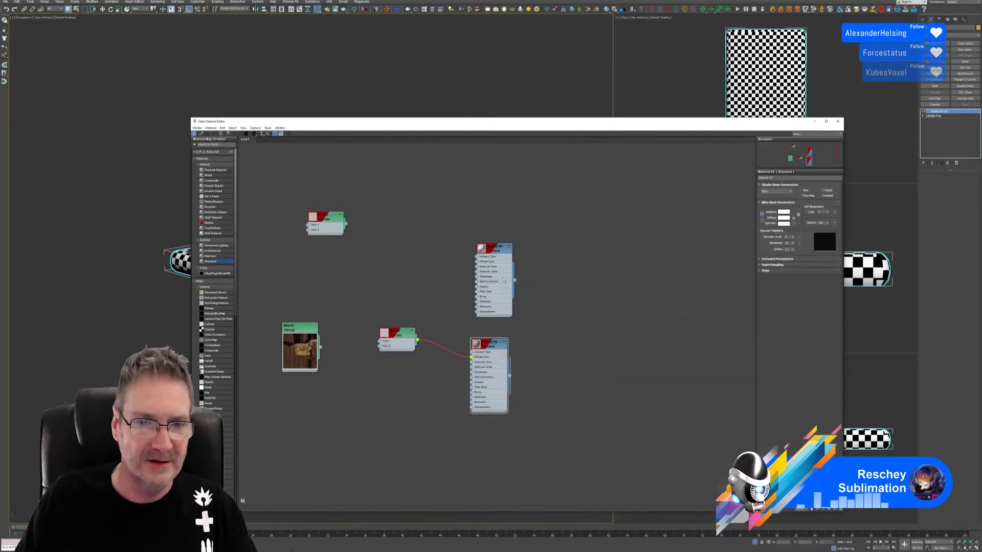
{"action": "left_click", "coordinate": [504, 280]}
{"action": "right_click", "coordinate": [501, 248]}
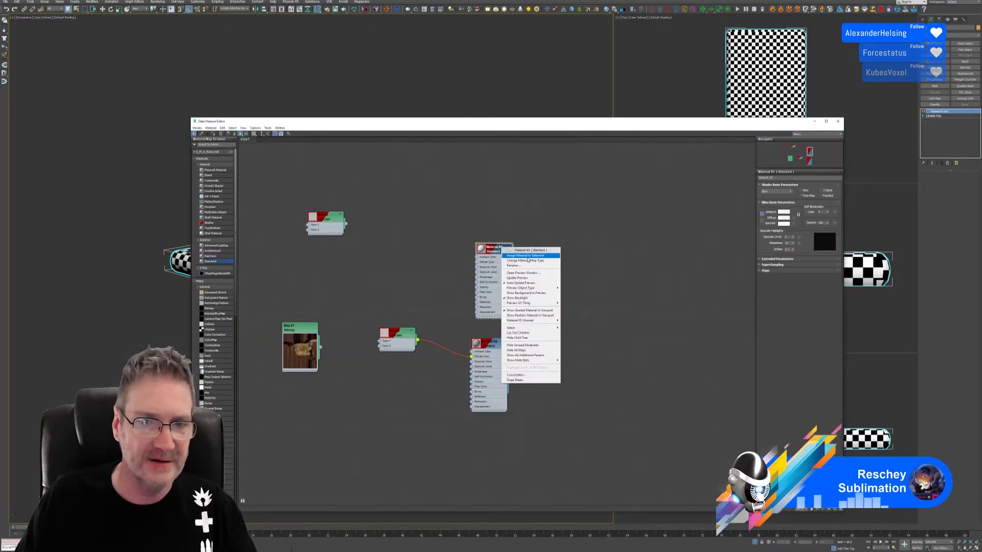
{"action": "left_click", "coordinate": [526, 255]}
{"action": "left_click", "coordinate": [837, 122]}
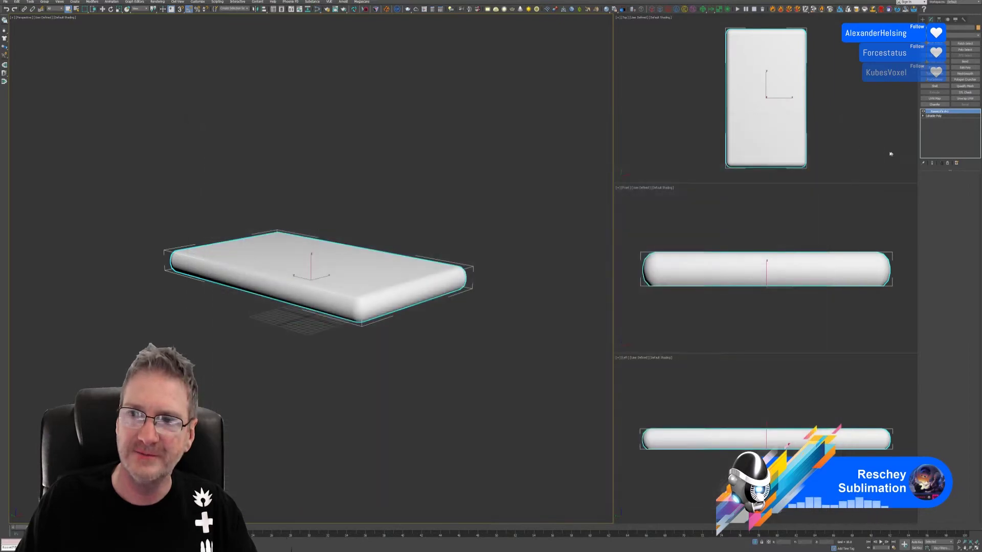
Exit isolation of the mattress and examine the whole bed, including its base frame from below.
{"action": "key", "text": "alt+q"}
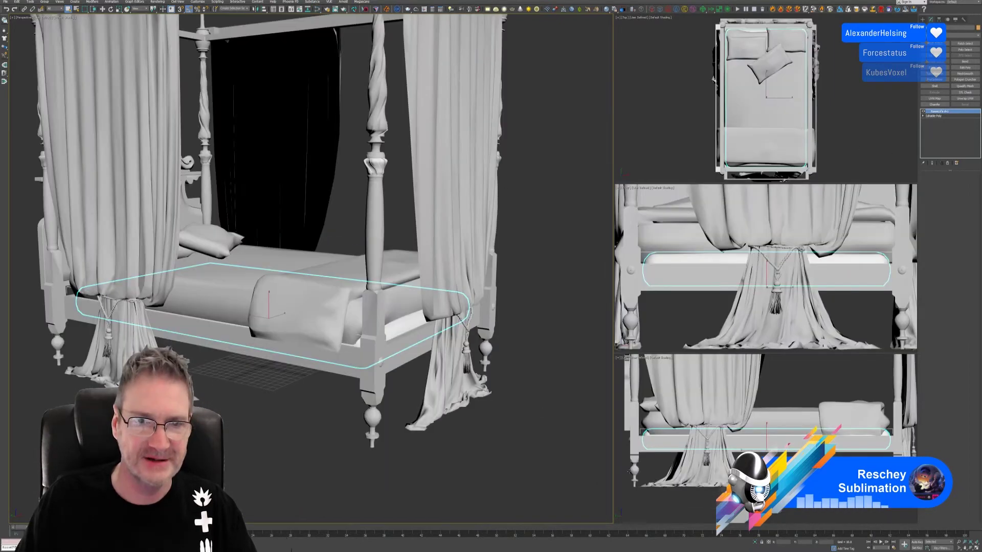
{"action": "middle_click_drag", "start_coordinate": [535, 338], "coordinate": [568, 346], "text": "alt"}
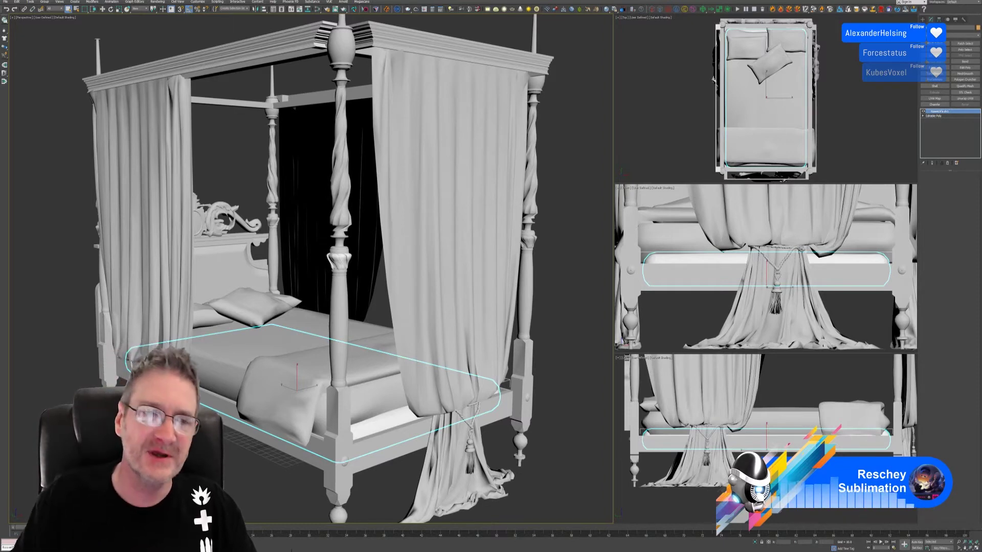
{"action": "scroll", "coordinate": [341, 261], "scroll_direction": "down", "scroll_amount": 2}
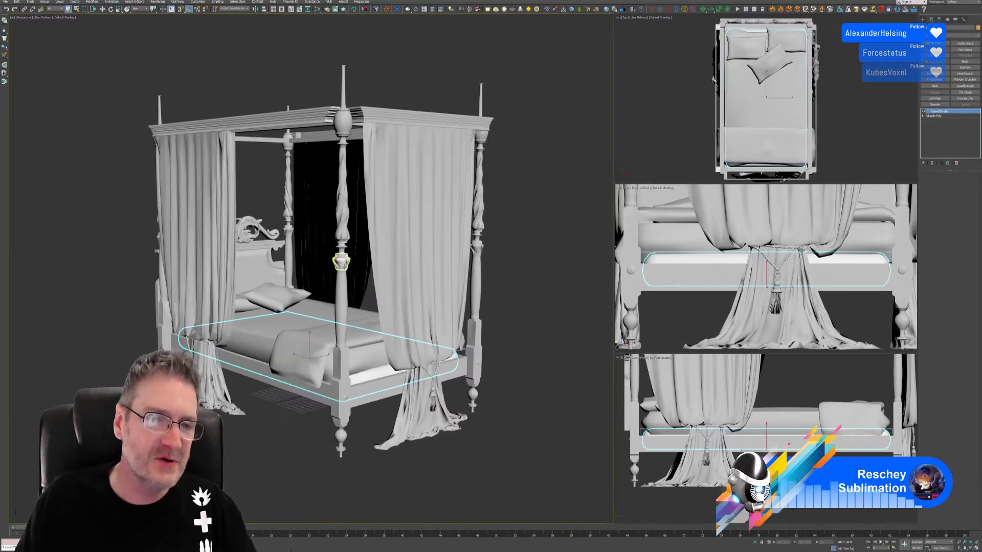
{"action": "middle_click_drag", "start_coordinate": [504, 250], "coordinate": [548, 266]}
{"action": "middle_click_drag", "start_coordinate": [483, 395], "coordinate": [480, 375], "text": "alt"}
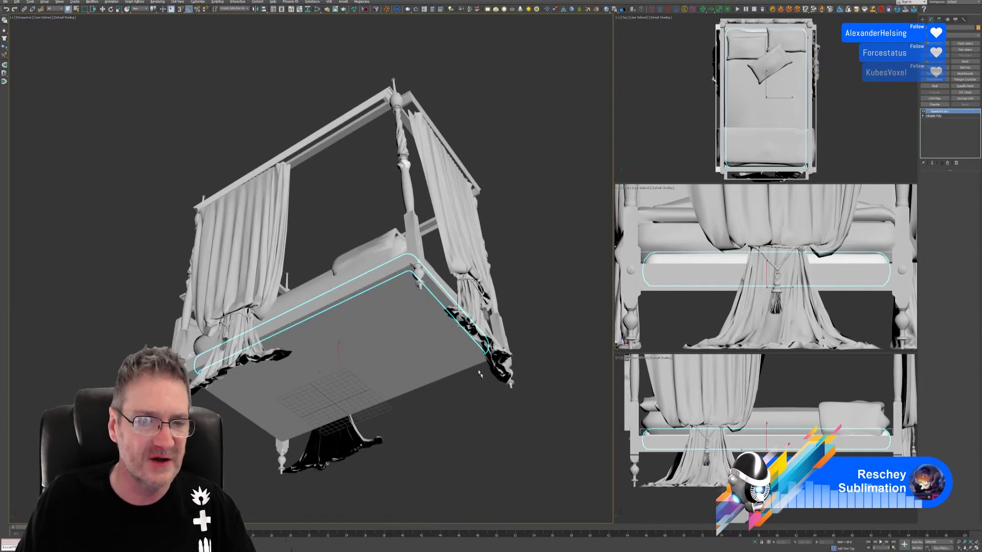
{"action": "scroll", "coordinate": [416, 300], "scroll_direction": "up", "scroll_amount": 3}
{"action": "scroll", "coordinate": [416, 300], "scroll_direction": "up", "scroll_amount": 2}
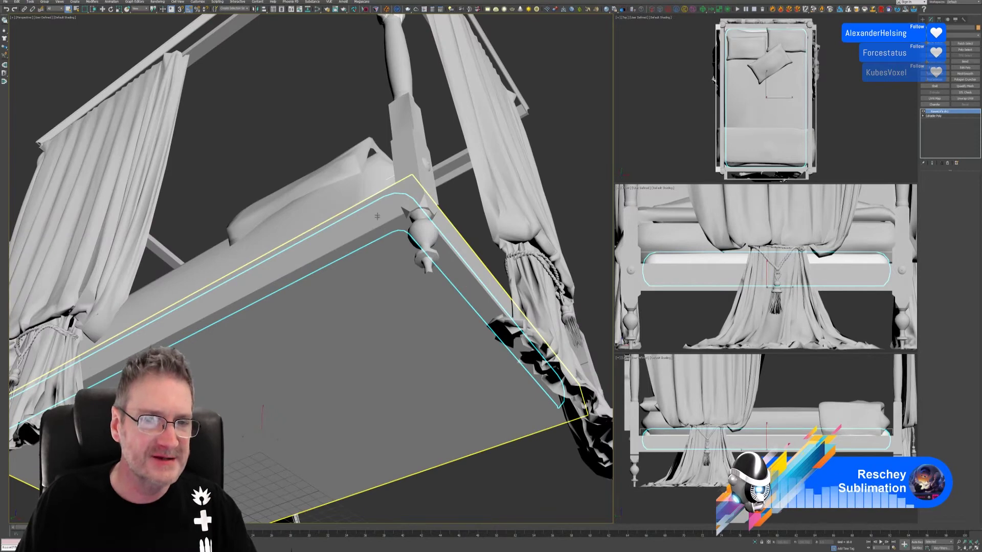
{"action": "left_click", "coordinate": [387, 221]}
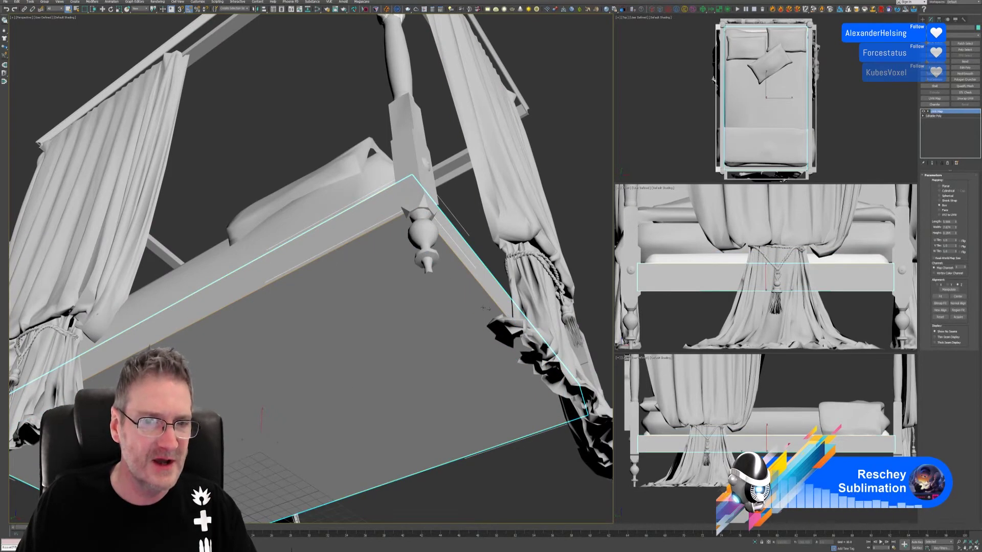
{"action": "scroll", "coordinate": [452, 320], "scroll_direction": "down", "scroll_amount": 3}
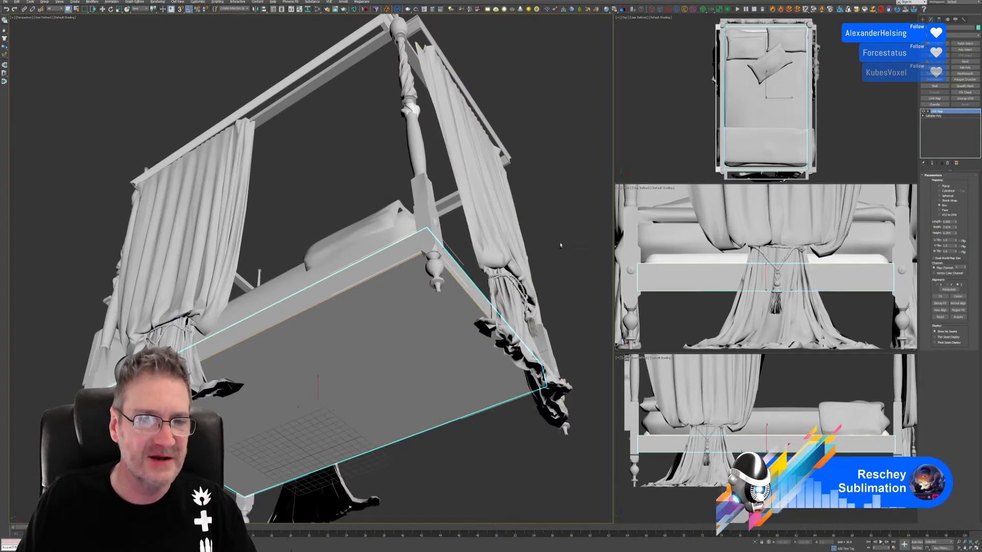
{"action": "middle_click_drag", "start_coordinate": [552, 202], "coordinate": [553, 222], "text": "alt"}
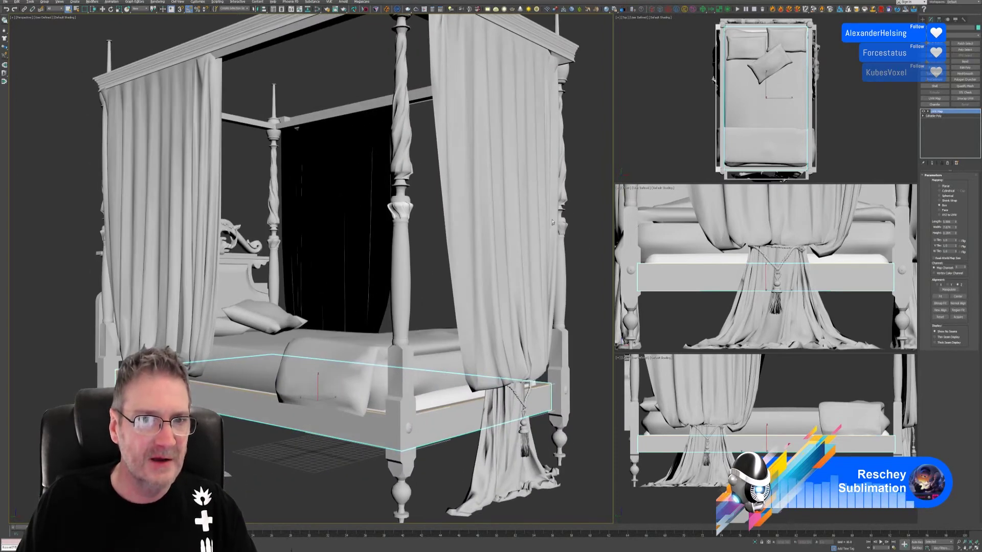
Select the front side curtain and examine the bed's curtains from several angles.
{"action": "left_click", "coordinate": [175, 200]}
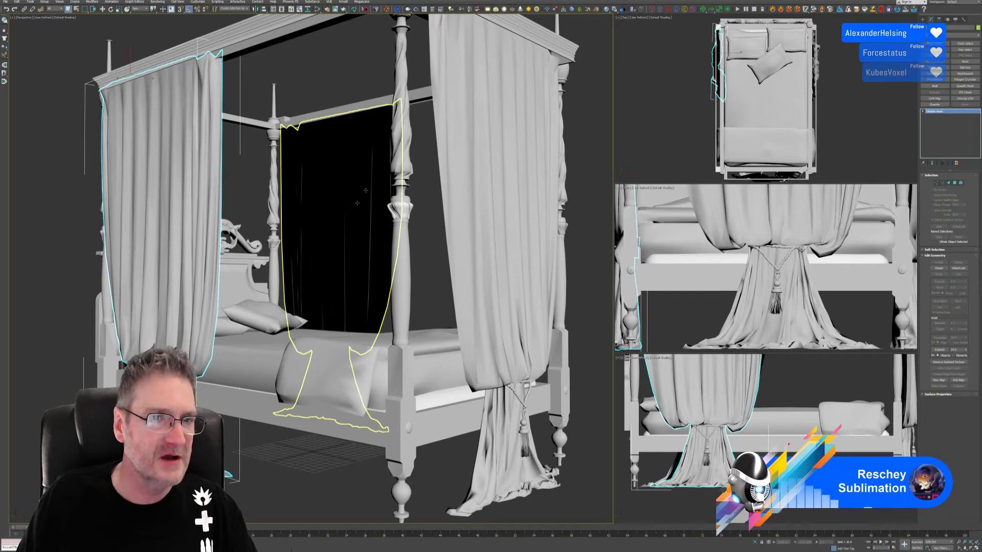
{"action": "middle_click_drag", "start_coordinate": [357, 203], "coordinate": [324, 253], "text": "alt"}
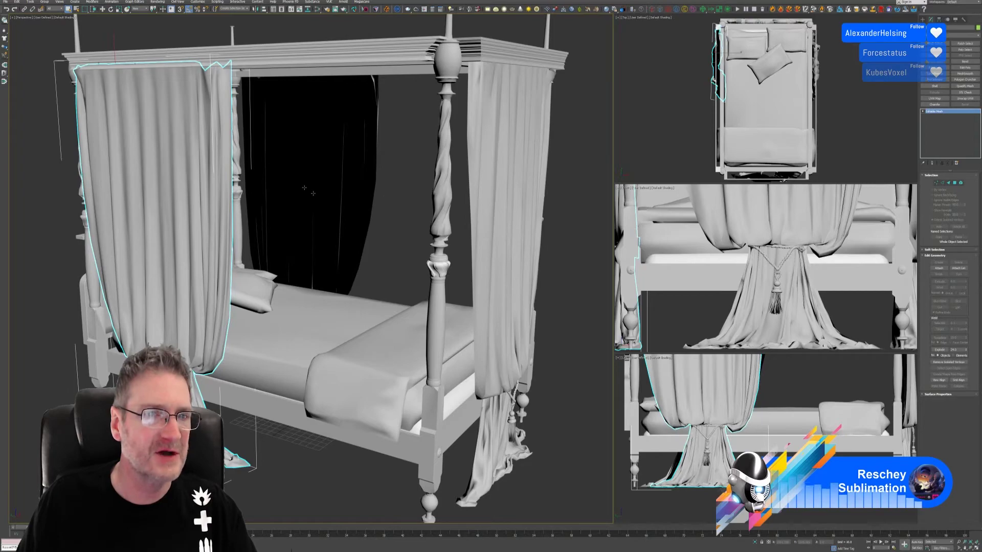
{"action": "middle_click_drag", "start_coordinate": [304, 188], "coordinate": [363, 207], "text": "alt"}
{"action": "scroll", "coordinate": [363, 207], "scroll_direction": "down", "scroll_amount": 5}
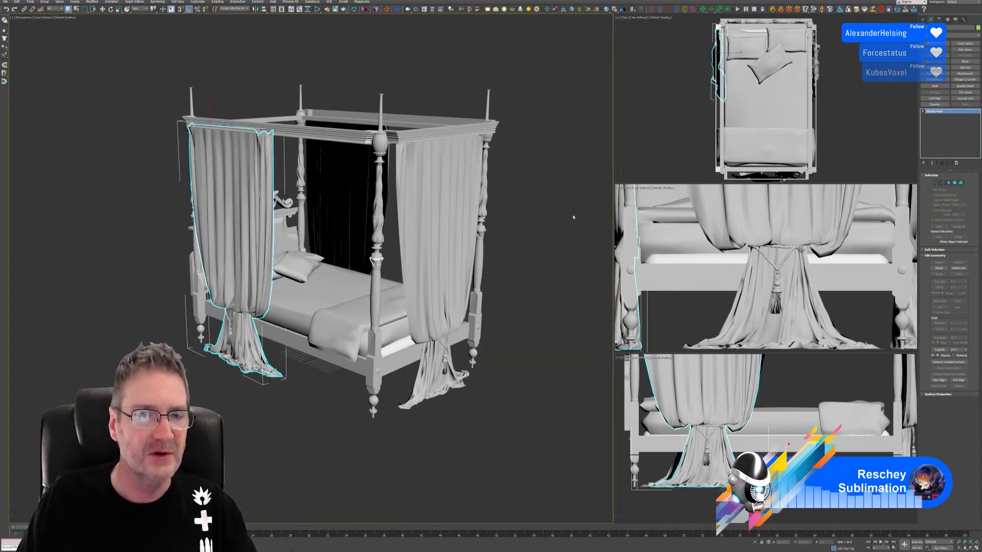
{"action": "middle_click_drag", "start_coordinate": [574, 215], "coordinate": [525, 224], "text": "alt"}
{"action": "scroll", "coordinate": [689, 250], "scroll_direction": "down", "scroll_amount": 3}
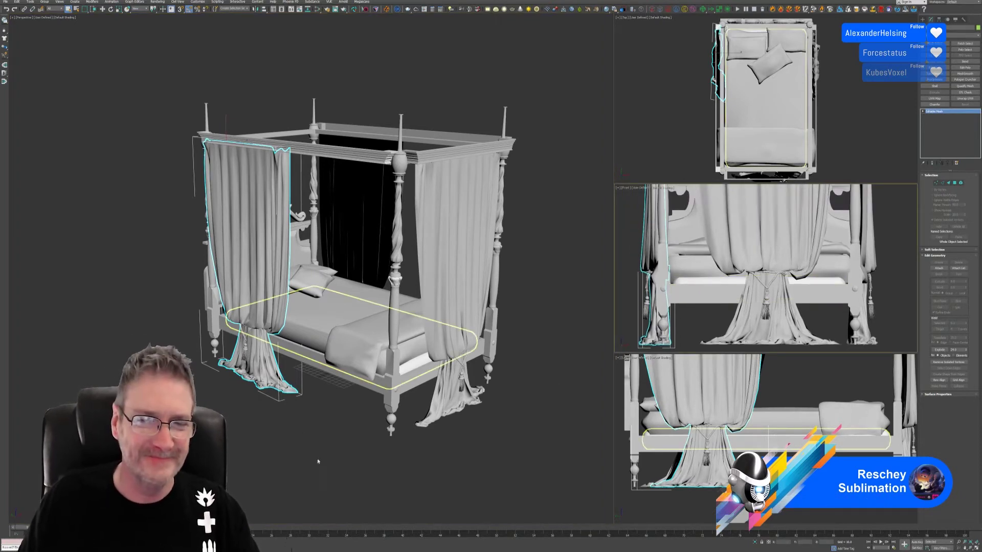
Select the upper mattress above the base mattress and convert it to an Editable Poly.
{"action": "middle_click_drag", "start_coordinate": [335, 423], "coordinate": [346, 425]}
{"action": "scroll", "coordinate": [364, 403], "scroll_direction": "up", "scroll_amount": 4}
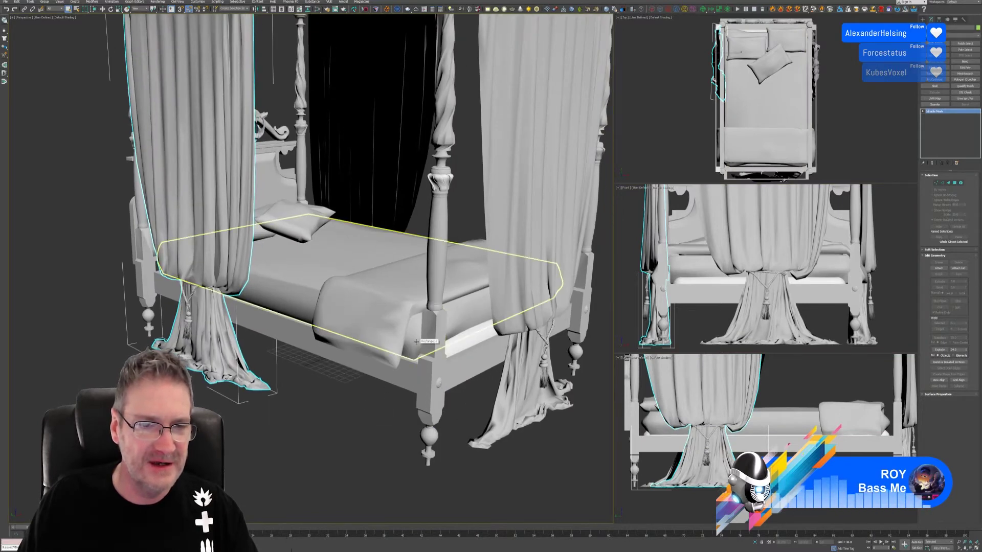
{"action": "left_click", "coordinate": [416, 342]}
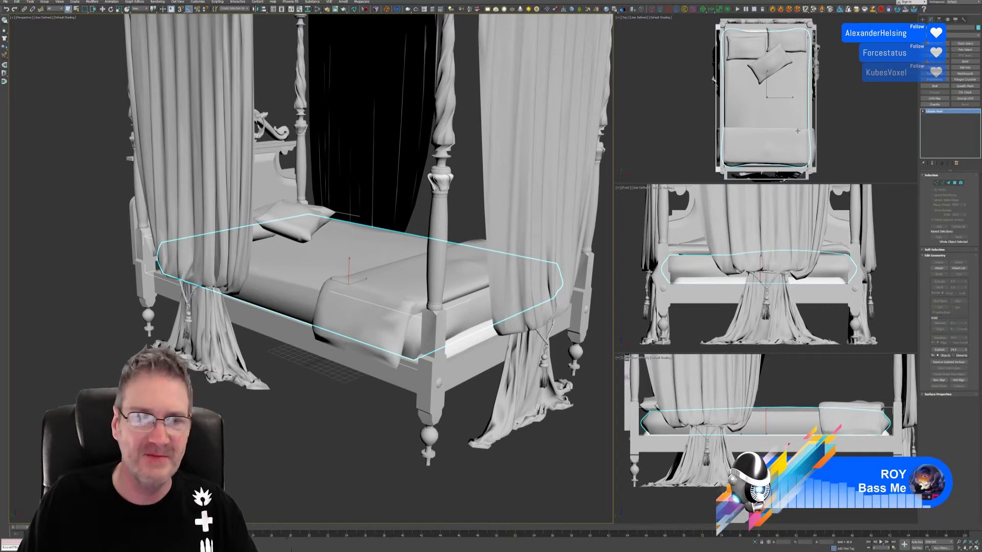
{"action": "right_click", "coordinate": [949, 113]}
{"action": "left_click", "coordinate": [956, 153]}
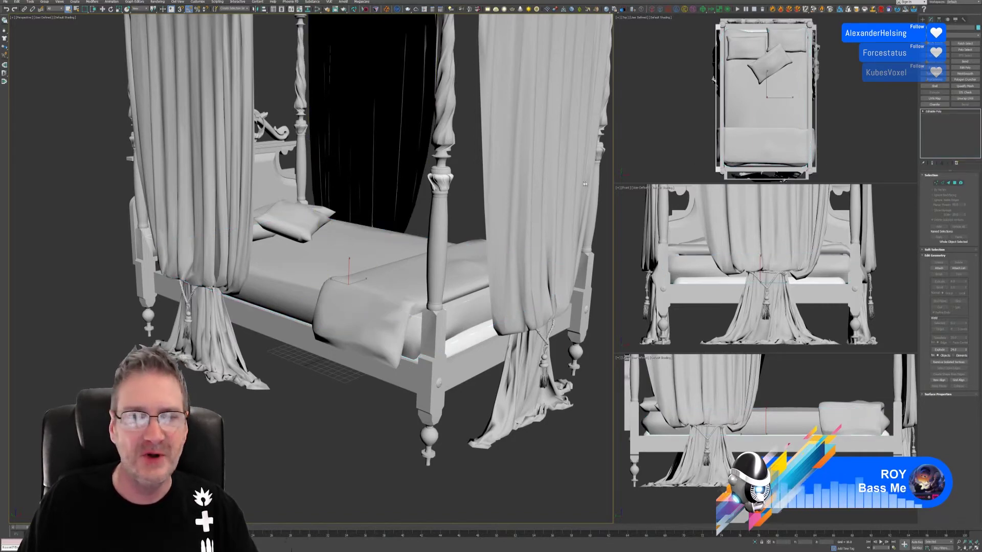
Send the upper mattress to RizomUV through the RizomUV Bridge and view it at an angle without wireframe edges.
{"action": "left_click", "coordinate": [352, 10]}
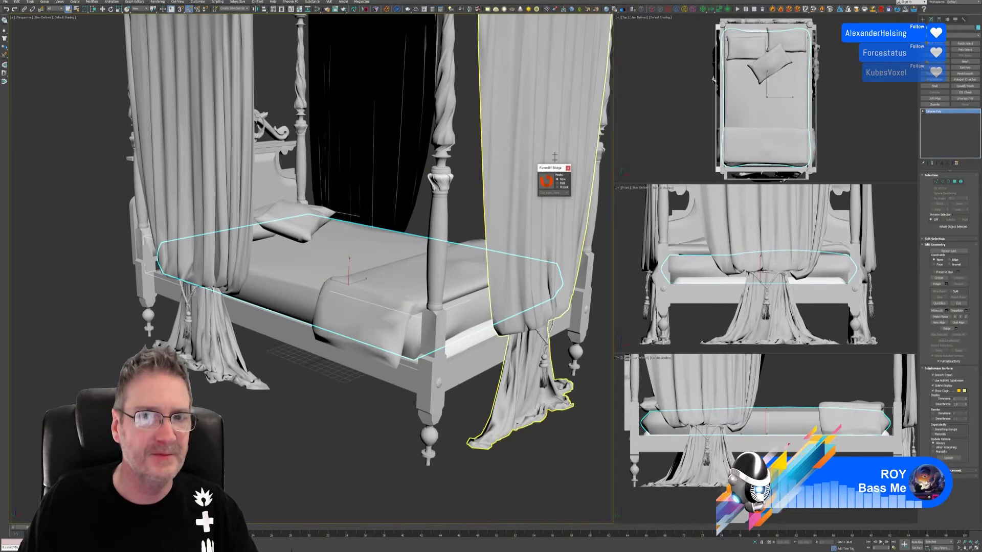
{"action": "left_click", "coordinate": [547, 181]}
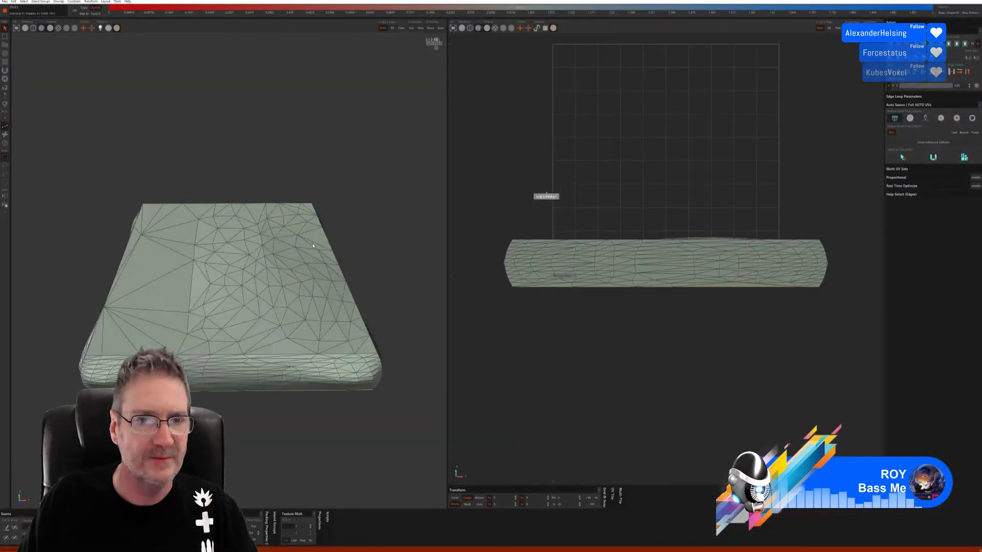
{"action": "left_click_drag", "start_coordinate": [313, 246], "coordinate": [327, 245], "text": "alt"}
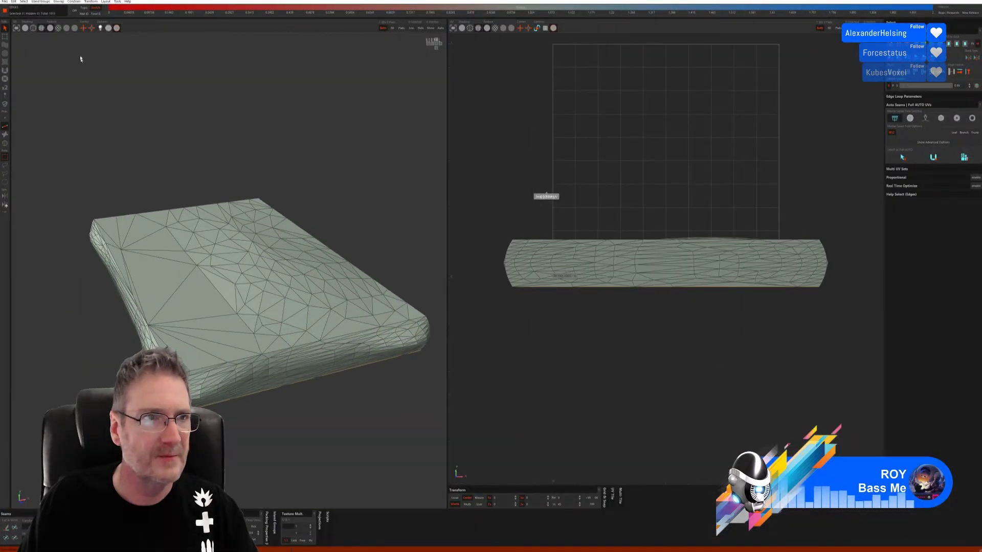
{"action": "left_click", "coordinate": [26, 28]}
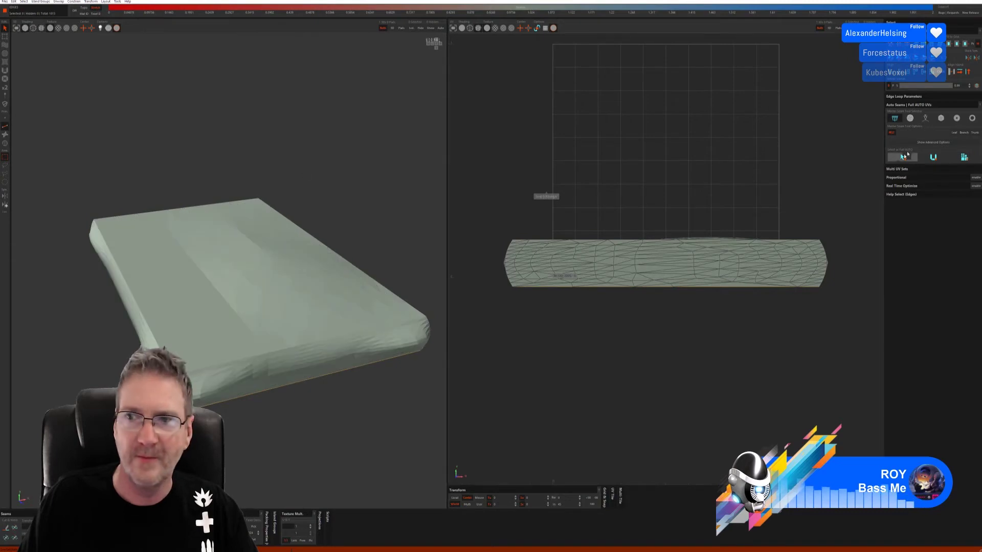
Unwrap and pack the upper mattress with automatic Box seams and check the result with the checker texture.
{"action": "left_click", "coordinate": [941, 118]}
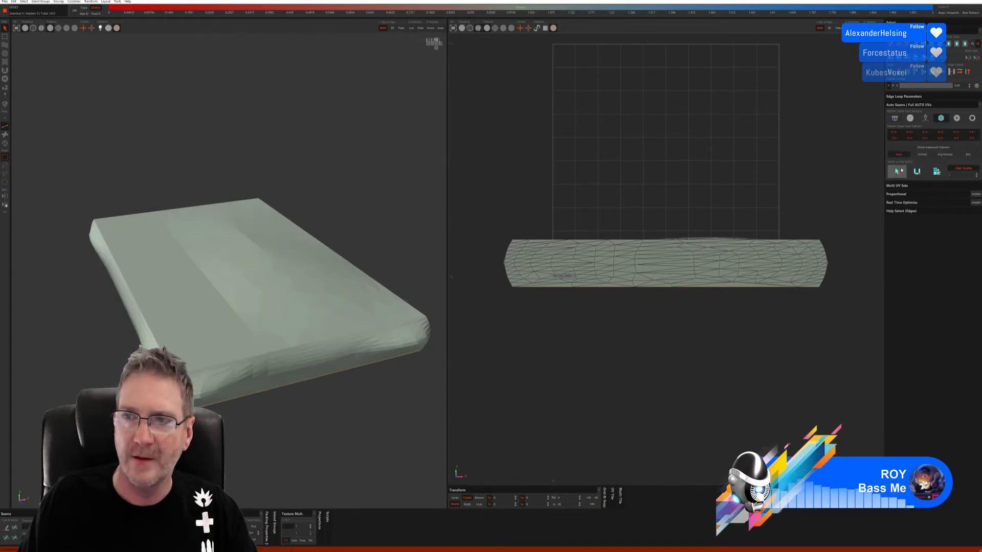
{"action": "left_click", "coordinate": [936, 171]}
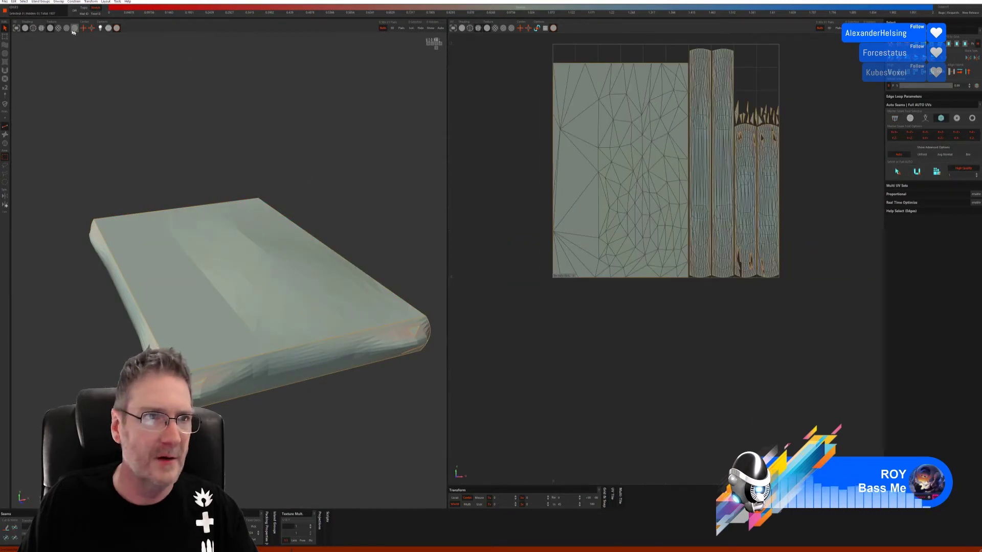
{"action": "key", "text": "t"}
{"action": "left_click_drag", "start_coordinate": [149, 136], "coordinate": [169, 143], "text": "alt"}
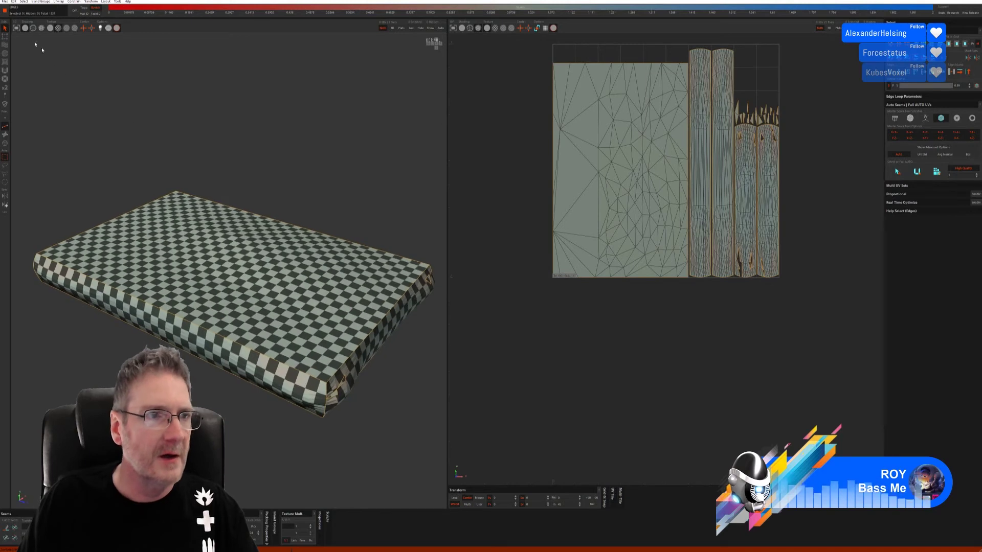
Save the upper mattress's UVs back to 3ds Max and select the blanket draped over the foot of the bed.
{"action": "left_click", "coordinate": [4, 2]}
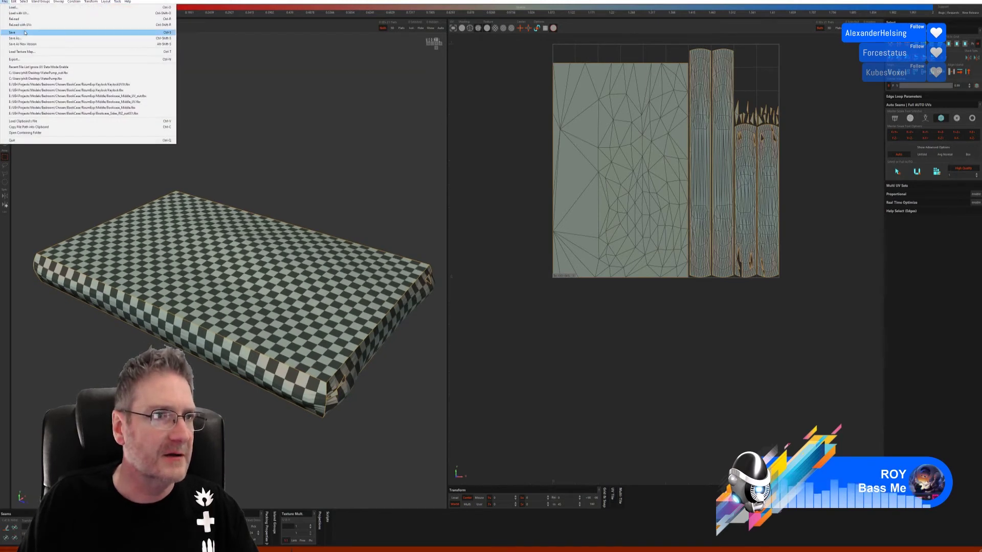
{"action": "left_click", "coordinate": [20, 33]}
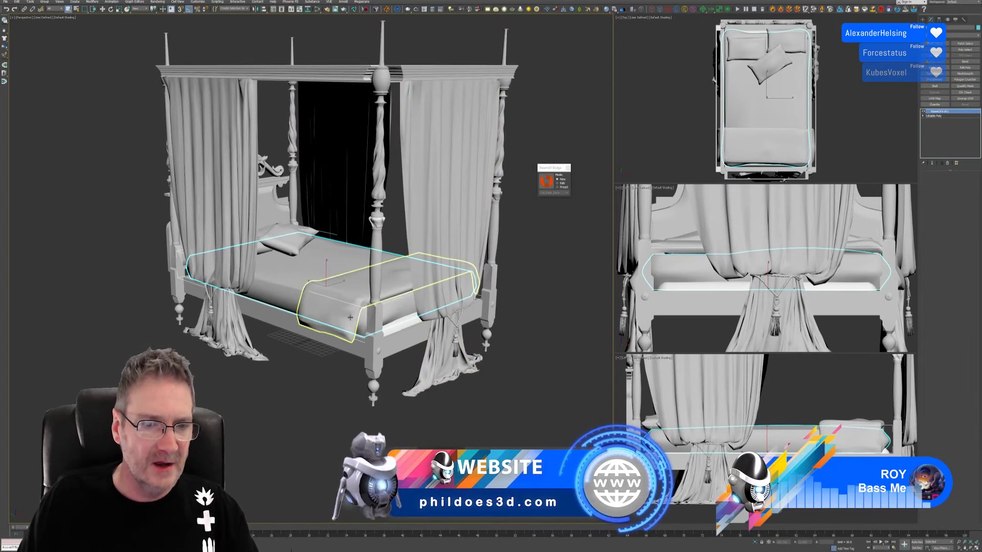
{"action": "left_click", "coordinate": [350, 317]}
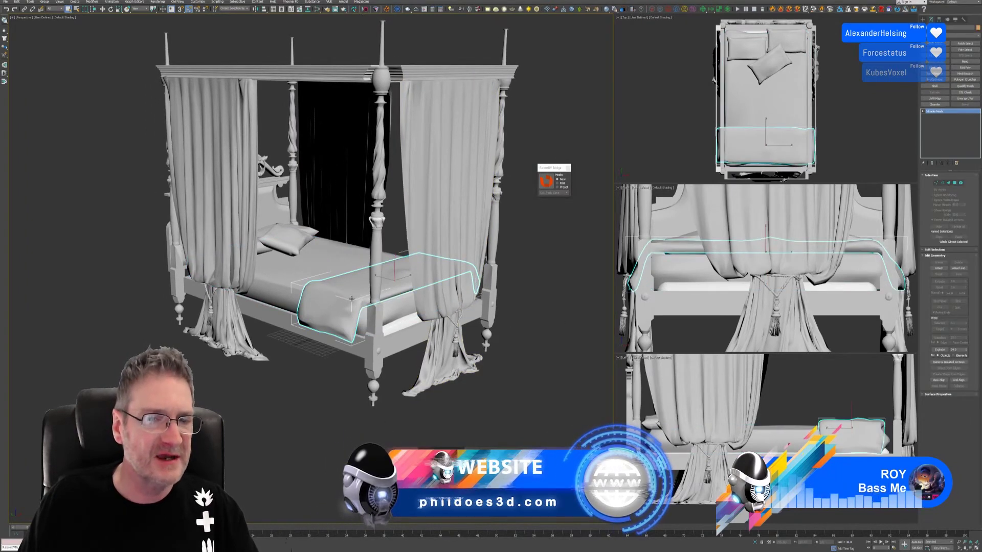
{"action": "scroll", "coordinate": [350, 317], "scroll_direction": "up", "scroll_amount": 5}
{"action": "scroll", "coordinate": [355, 320], "scroll_direction": "up", "scroll_amount": 2}
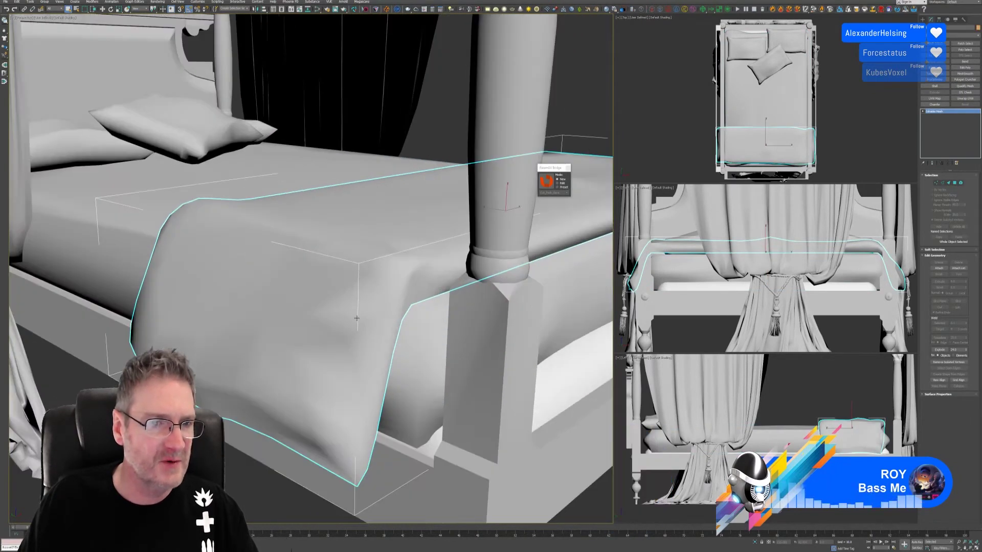
{"action": "scroll", "coordinate": [412, 300], "scroll_direction": "down", "scroll_amount": 8}
{"action": "middle_click_drag", "start_coordinate": [411, 300], "coordinate": [389, 386], "text": "alt"}
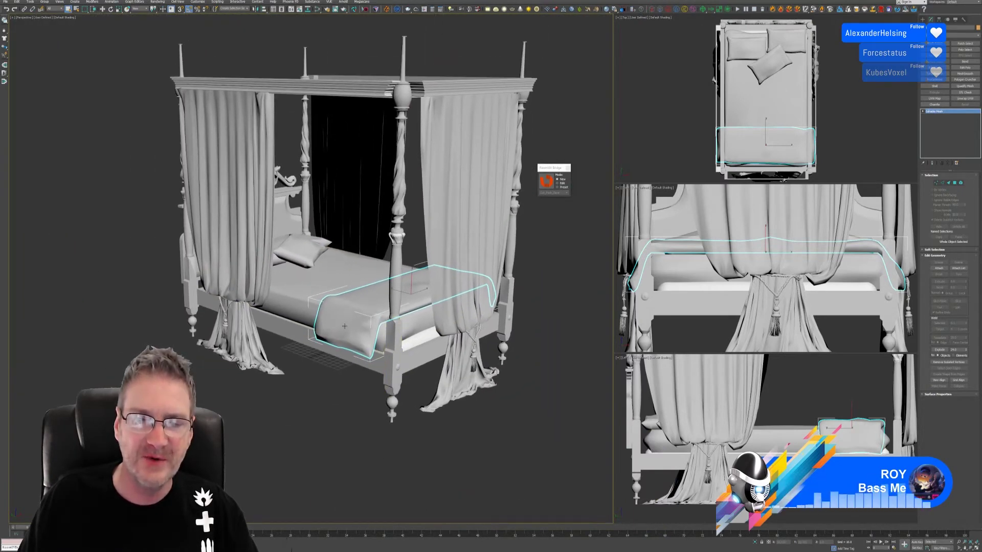
Convert the blanket to an Editable Poly and send it to RizomUV through the RizomUV Bridge.
{"action": "right_click", "coordinate": [941, 114]}
{"action": "left_click", "coordinate": [959, 150]}
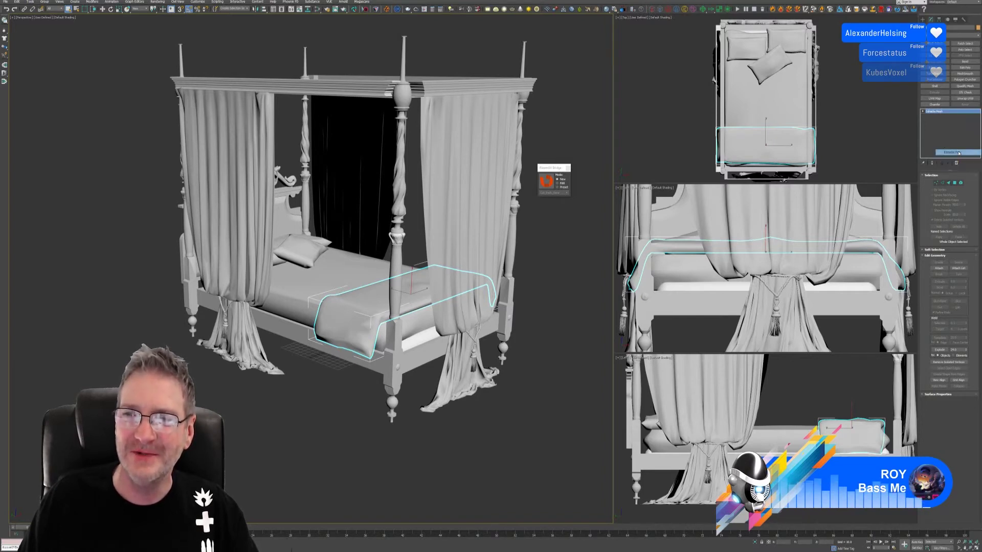
{"action": "left_click", "coordinate": [562, 238]}
{"action": "key", "text": "ctrl+z"}
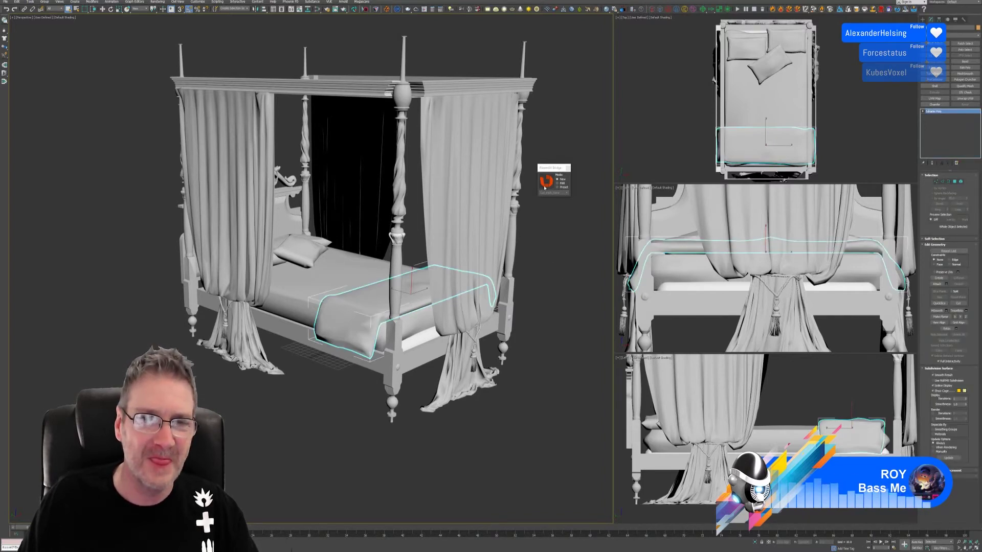
{"action": "left_click", "coordinate": [547, 285]}
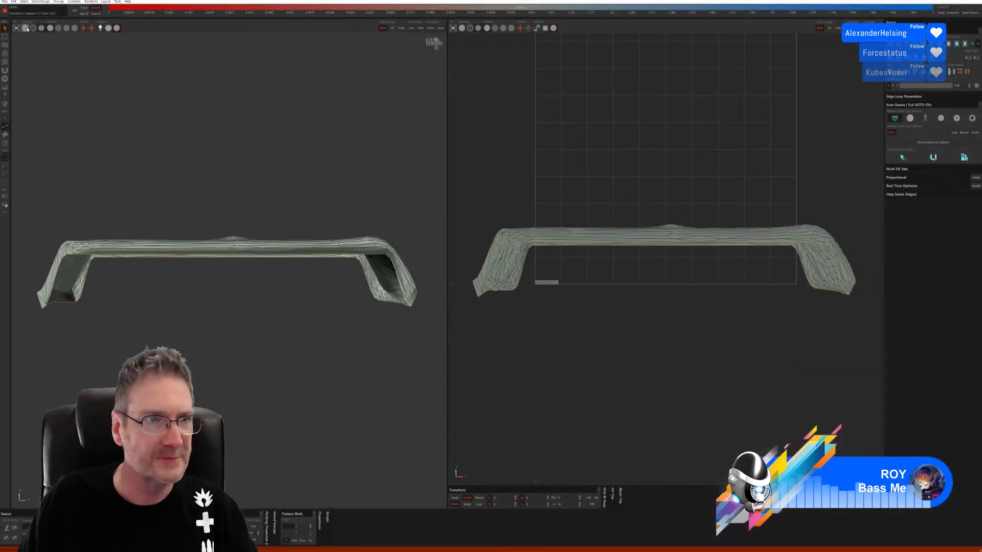
Show the blanket without wireframe edges and view its top and draped side at an angle.
{"action": "left_click", "coordinate": [25, 28]}
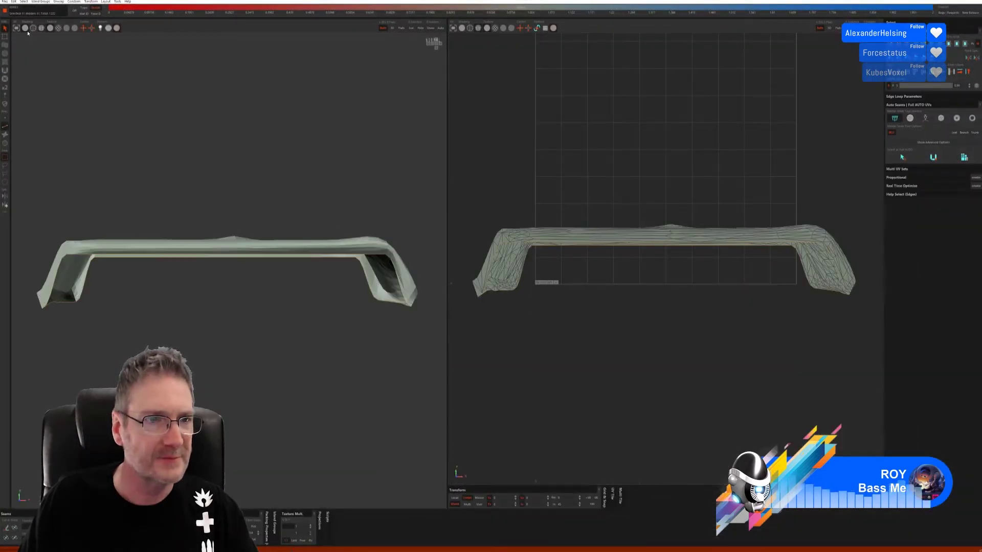
{"action": "mouse_move", "coordinate": [219, 207]}
{"action": "middle_mouse_down"}
{"action": "mouse_move", "coordinate": [201, 145]}
{"action": "mouse_move", "coordinate": [254, 184]}
{"action": "mouse_move", "coordinate": [266, 170]}
{"action": "mouse_move", "coordinate": [248, 145]}
{"action": "mouse_move", "coordinate": [317, 133]}
{"action": "mouse_move", "coordinate": [324, 153]}
{"action": "mouse_move", "coordinate": [228, 149]}
{"action": "mouse_move", "coordinate": [223, 117]}
{"action": "mouse_move", "coordinate": [232, 162]}
{"action": "mouse_move", "coordinate": [256, 189]}
{"action": "middle_mouse_up"}
{"action": "mouse_move", "coordinate": [241, 183]}
{"action": "middle_mouse_down"}
{"action": "mouse_move", "coordinate": [235, 127]}
{"action": "mouse_move", "coordinate": [247, 156]}
{"action": "mouse_move", "coordinate": [228, 166]}
{"action": "mouse_move", "coordinate": [259, 180]}
{"action": "mouse_move", "coordinate": [251, 196]}
{"action": "middle_mouse_up"}
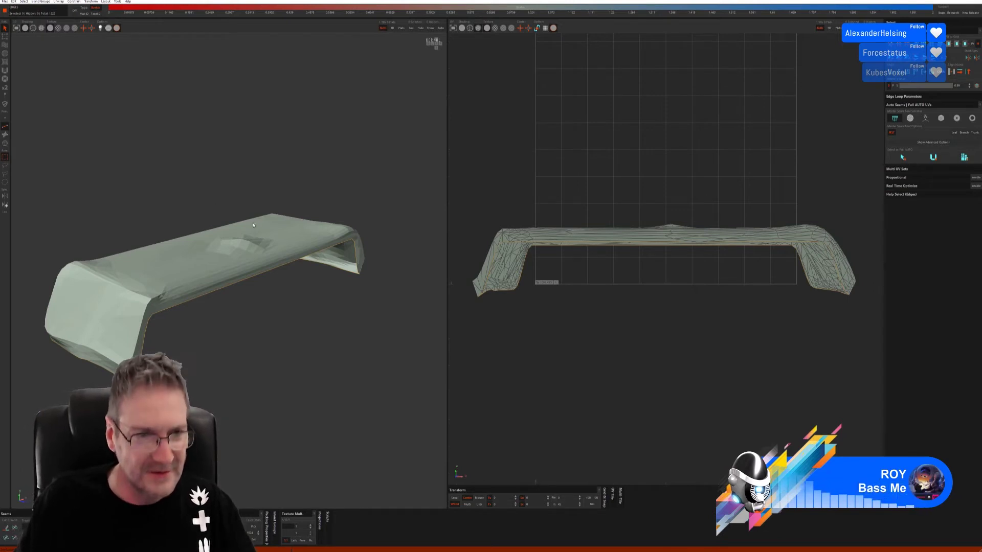
{"action": "middle_click_drag", "start_coordinate": [249, 325], "coordinate": [254, 325]}
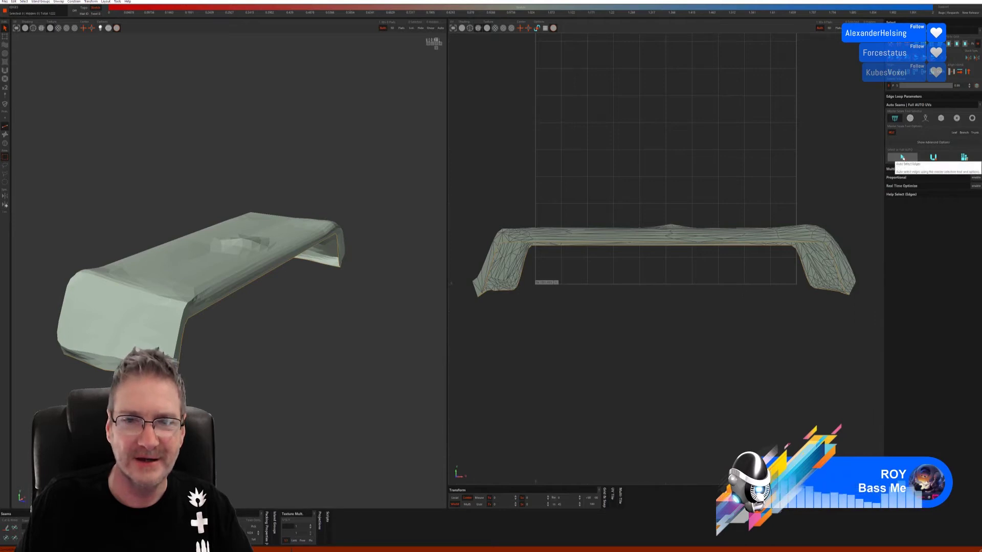
Unwrap and pack the blanket with automatic seams and check the result with the checker texture.
{"action": "left_click", "coordinate": [929, 159]}
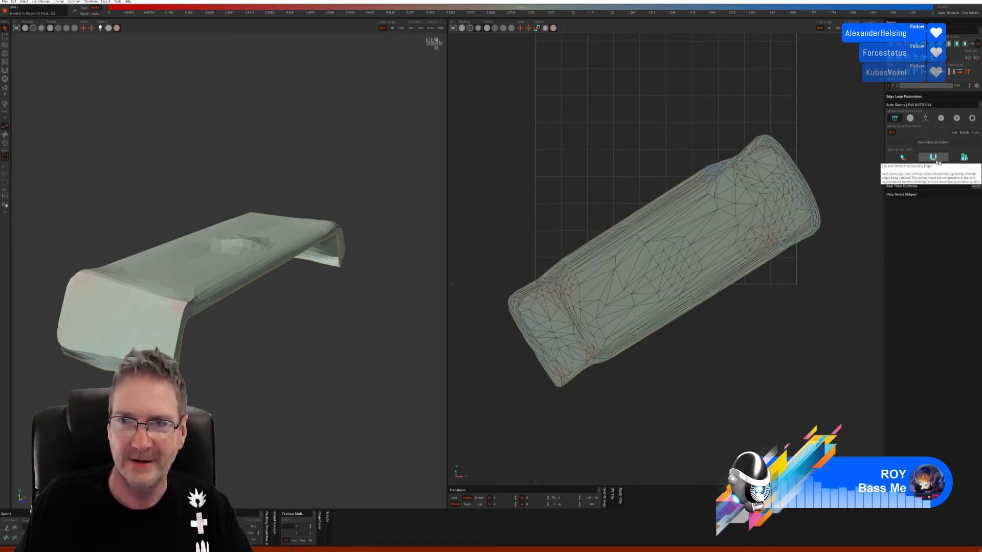
{"action": "left_click", "coordinate": [965, 161]}
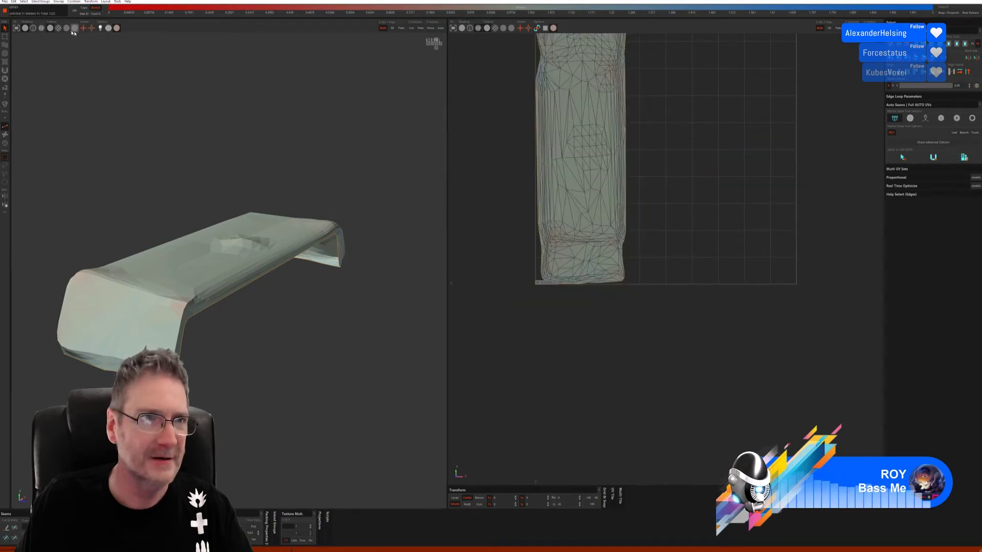
{"action": "left_click", "coordinate": [57, 27]}
{"action": "mouse_move", "coordinate": [176, 176]}
{"action": "middle_mouse_down"}
{"action": "mouse_move", "coordinate": [186, 179]}
{"action": "mouse_move", "coordinate": [114, 174]}
{"action": "mouse_move", "coordinate": [239, 175]}
{"action": "mouse_move", "coordinate": [234, 160]}
{"action": "mouse_move", "coordinate": [257, 204]}
{"action": "mouse_move", "coordinate": [368, 238]}
{"action": "mouse_move", "coordinate": [358, 189]}
{"action": "mouse_move", "coordinate": [188, 182]}
{"action": "middle_mouse_up"}
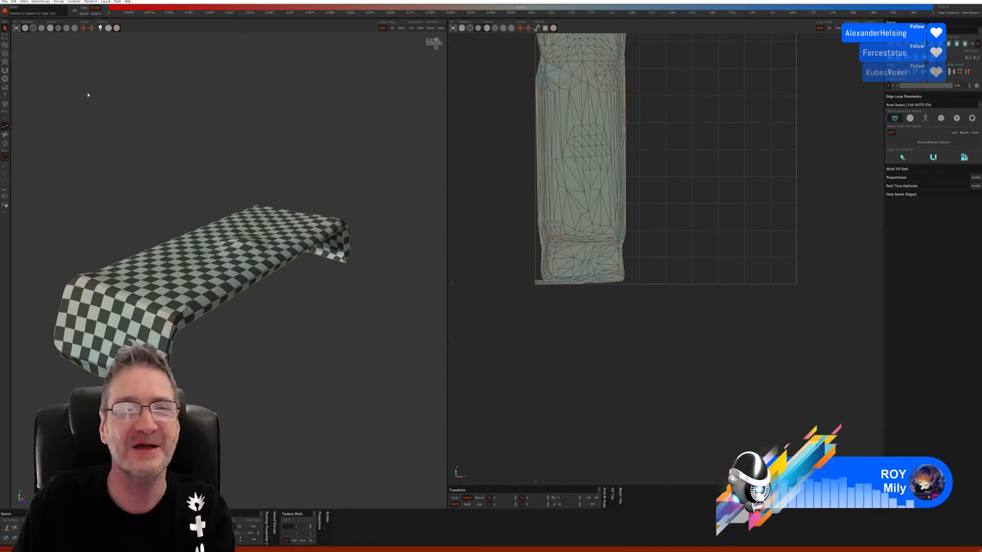
Save the blanket's UVs and return to the bed scene in 3ds Max.
{"action": "left_click", "coordinate": [4, 1]}
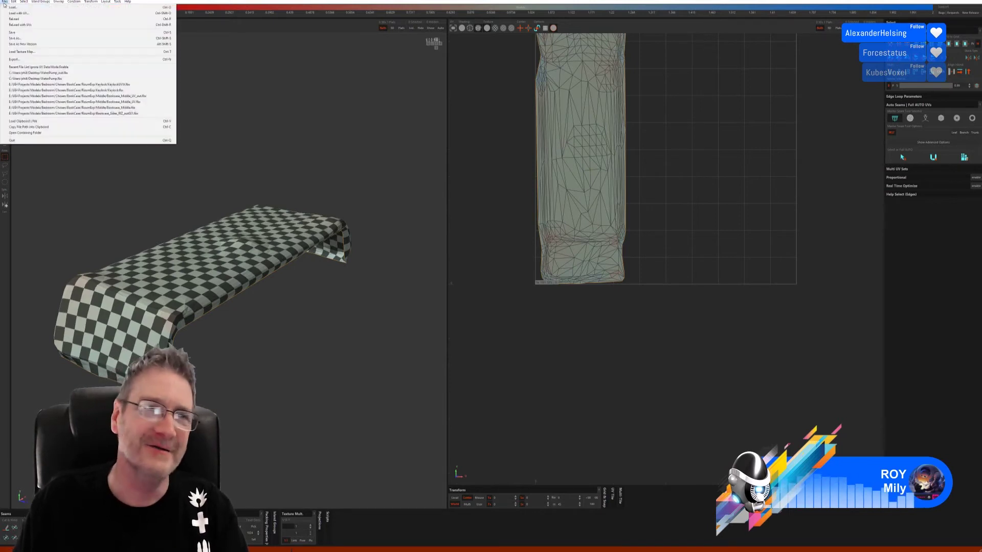
{"action": "left_click", "coordinate": [24, 34]}
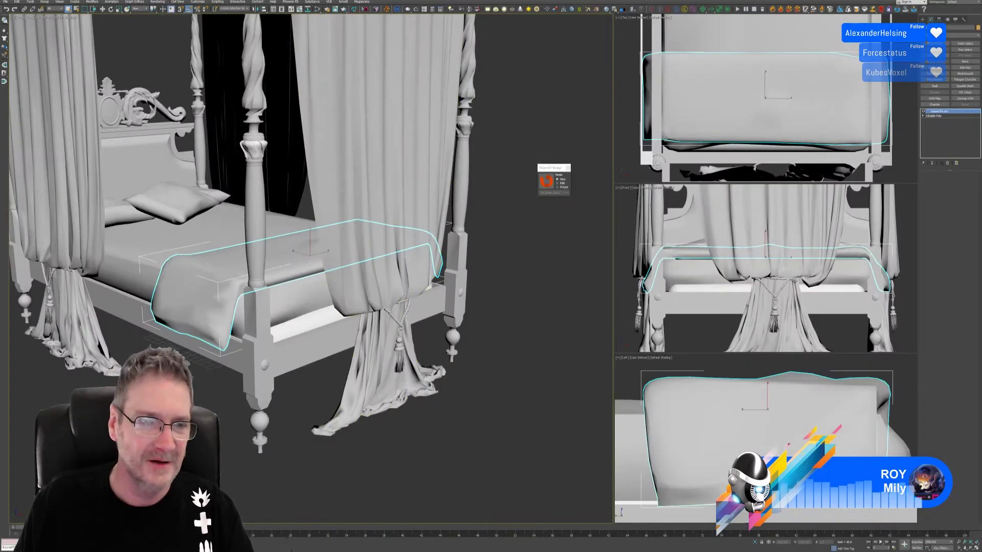
{"action": "middle_click_drag", "start_coordinate": [182, 415], "coordinate": [221, 450]}
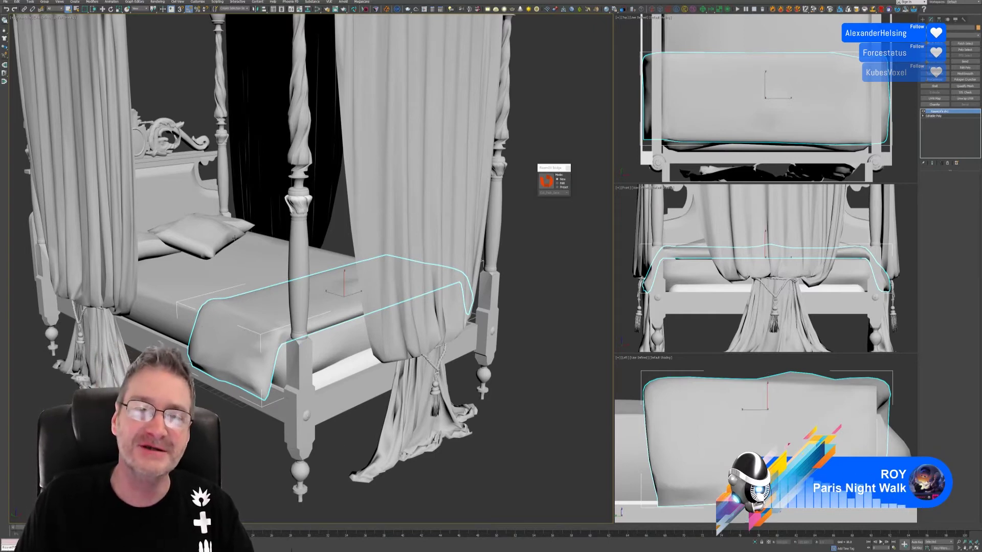
Select the front pillow on the bed and send it to RizomUV through the RizomUV Bridge.
{"action": "left_click", "coordinate": [216, 240]}
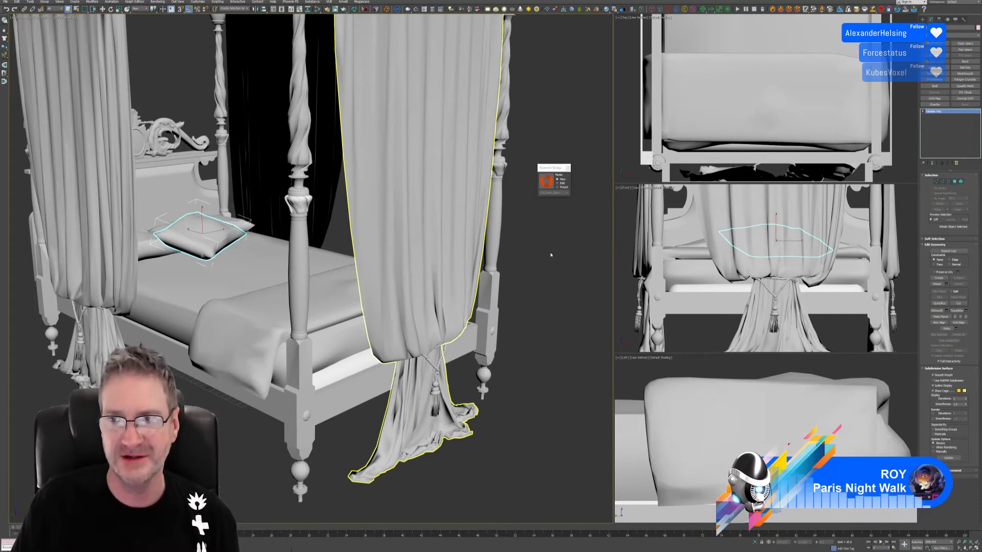
{"action": "left_click", "coordinate": [545, 187]}
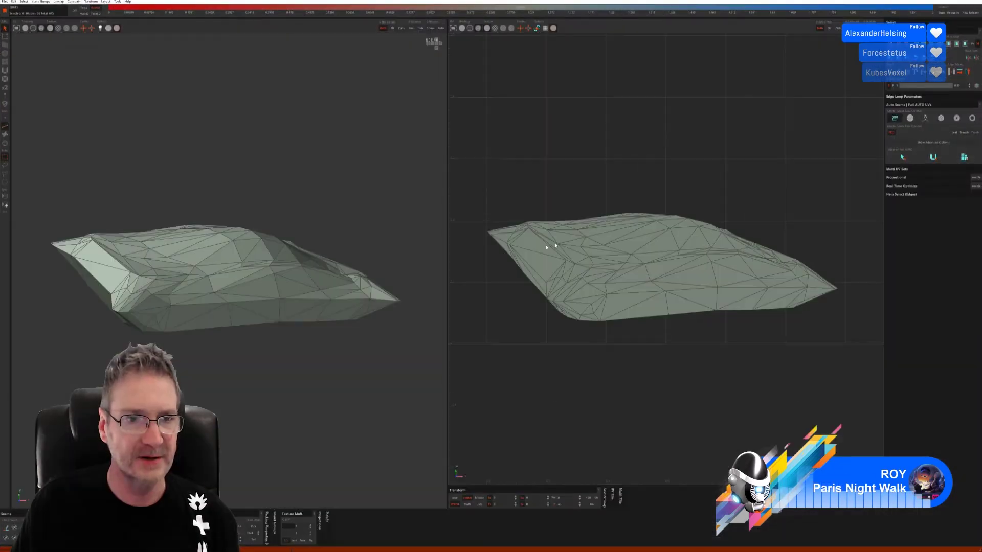
{"action": "middle_click_drag", "start_coordinate": [154, 115], "coordinate": [146, 165]}
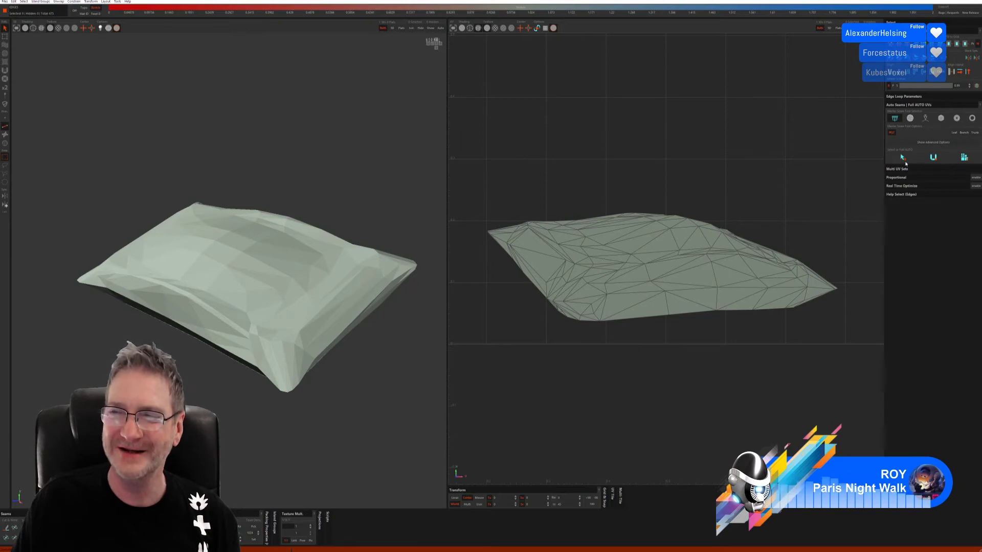
{"action": "left_click", "coordinate": [941, 118]}
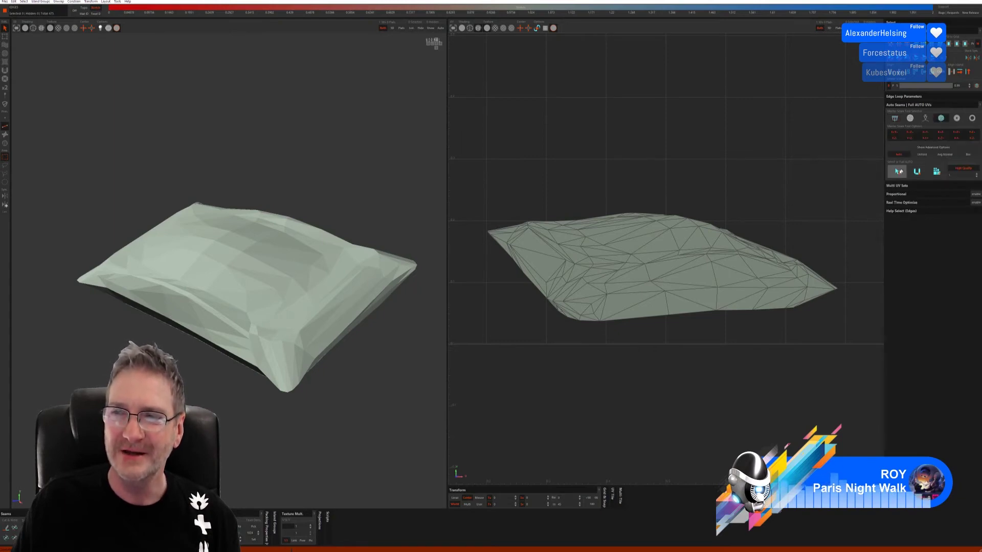
{"action": "left_click", "coordinate": [899, 172]}
{"action": "left_click", "coordinate": [935, 171]}
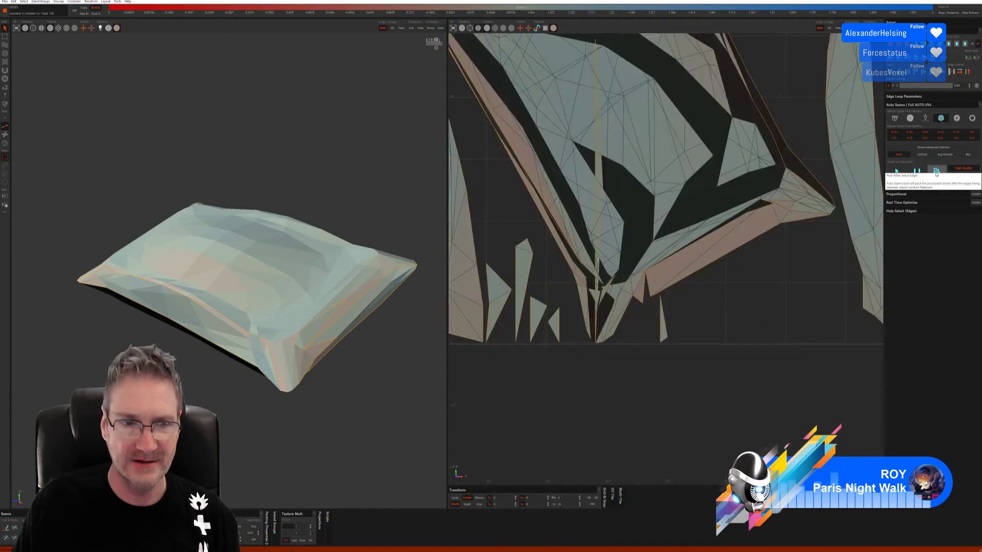
{"action": "key", "text": "ctrl+z"}
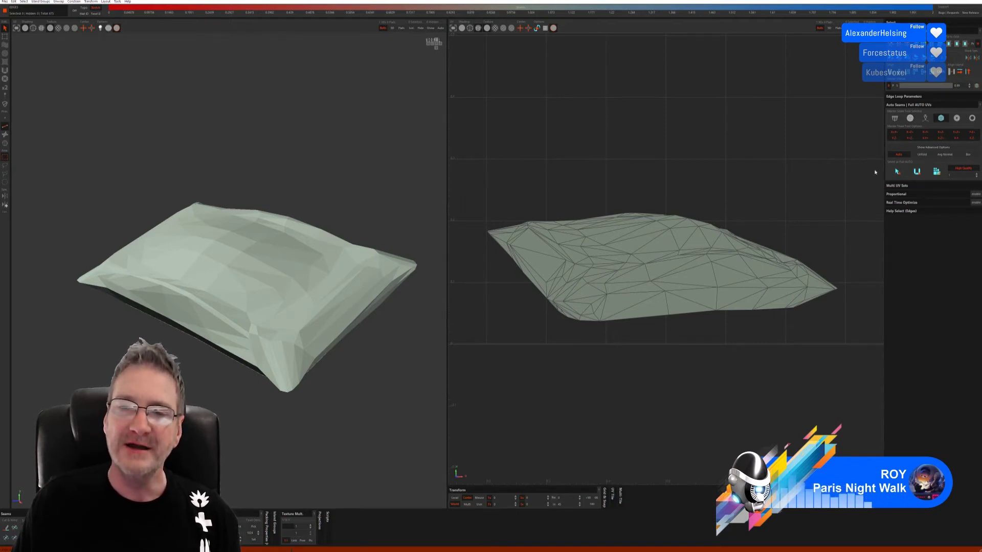
Generate automatic seams on the pillow with the Auto Seams method offering Branch and Trunk options, and cut and unfold along them.
{"action": "left_click", "coordinate": [894, 118]}
{"action": "left_click", "coordinate": [903, 157]}
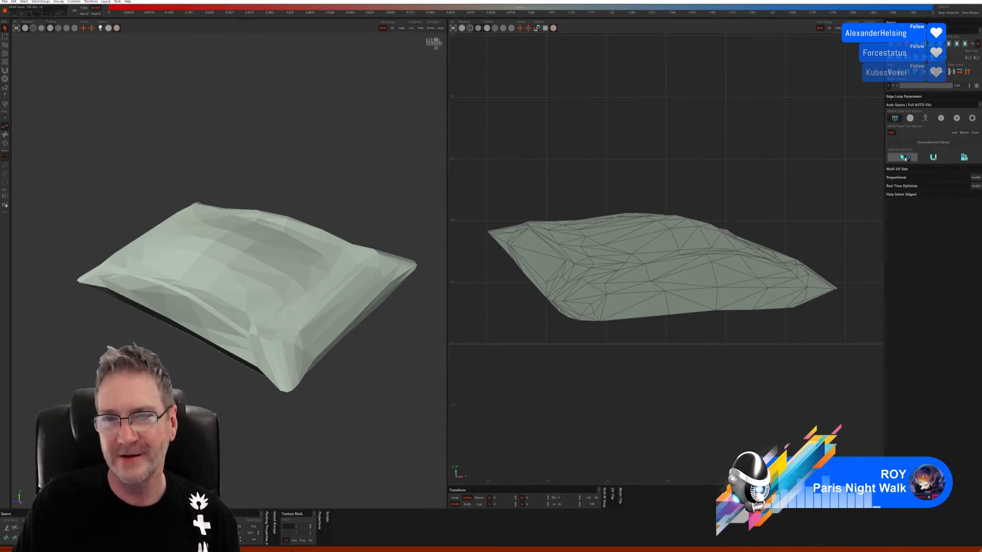
{"action": "left_click", "coordinate": [933, 158]}
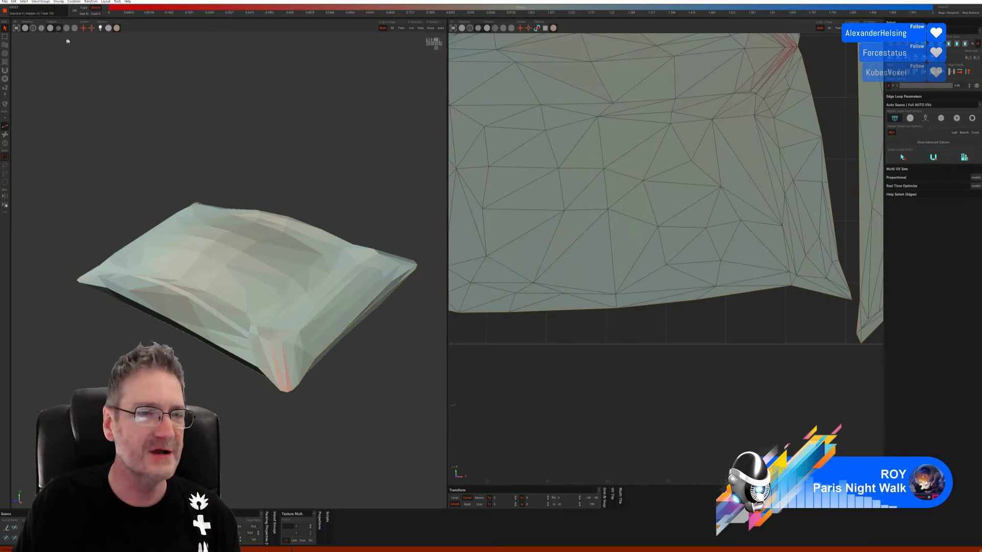
Show the checker texture on the pillow and inspect its distortion together with the full UV layout.
{"action": "left_click", "coordinate": [58, 28]}
{"action": "middle_click_drag", "start_coordinate": [259, 162], "coordinate": [375, 178]}
{"action": "scroll", "coordinate": [572, 187], "scroll_direction": "down", "scroll_amount": 2}
{"action": "scroll", "coordinate": [572, 188], "scroll_direction": "down", "scroll_amount": 4}
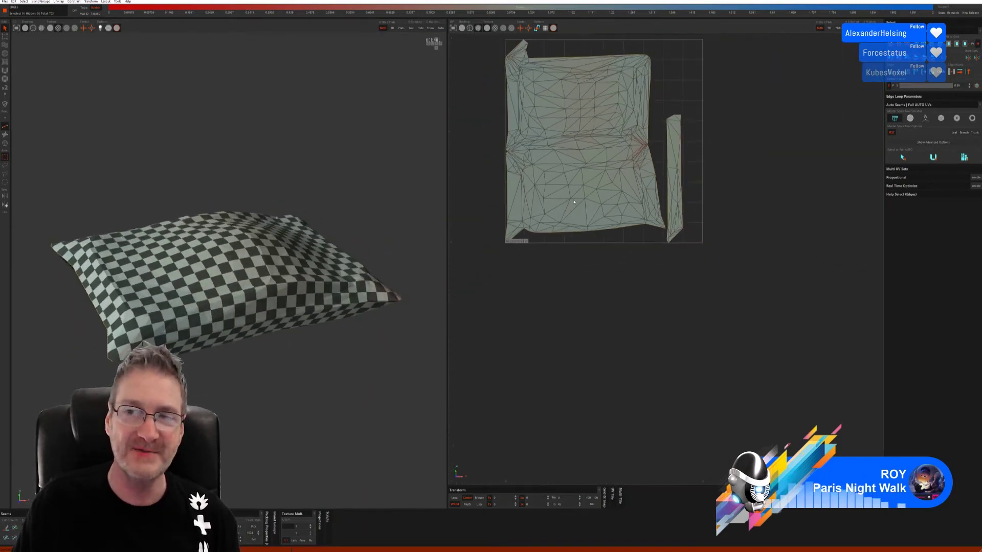
{"action": "middle_click_drag", "start_coordinate": [439, 208], "coordinate": [255, 184]}
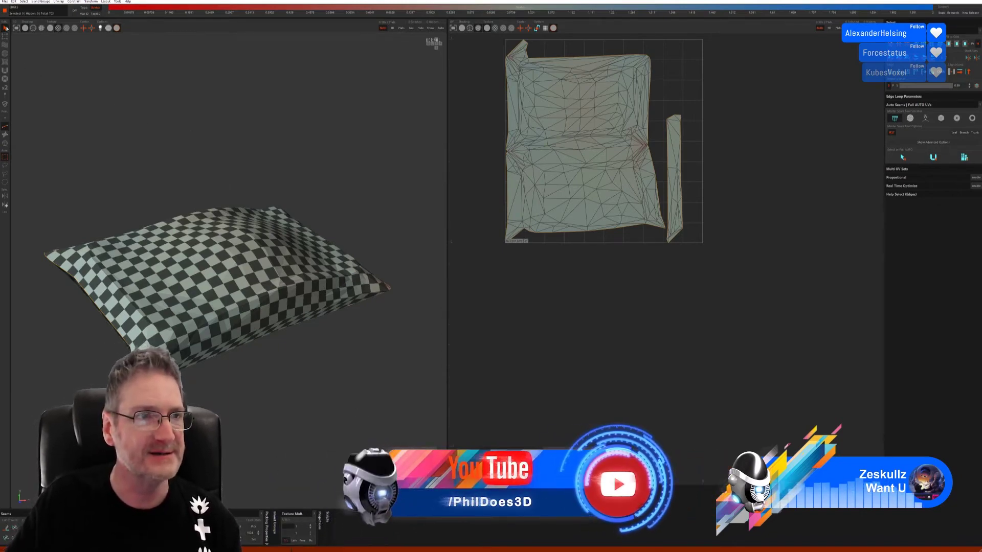
Save the unwrapped pillow and switch back to 3ds Max.
{"action": "left_click", "coordinate": [3, 3]}
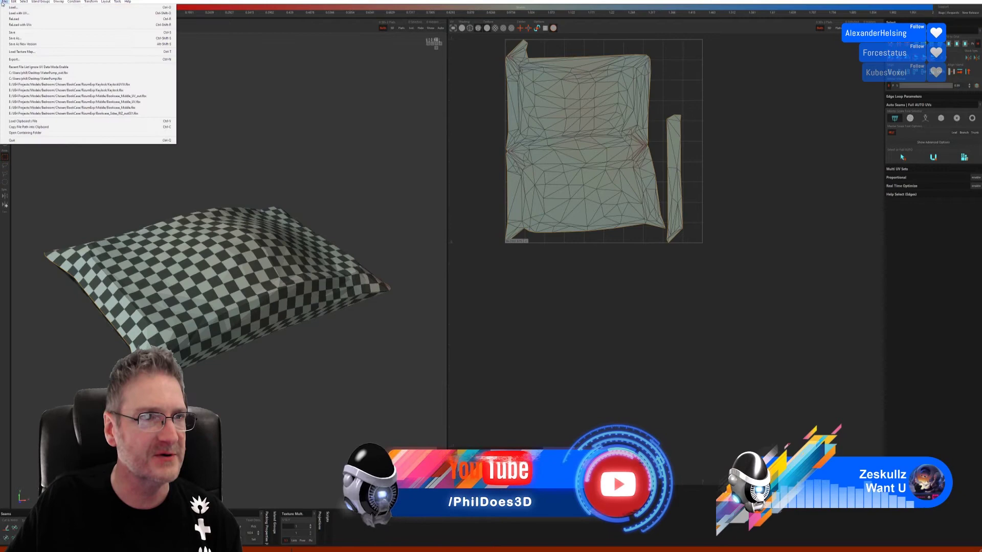
{"action": "left_click", "coordinate": [15, 32]}
{"action": "key", "text": "alt+Tab"}
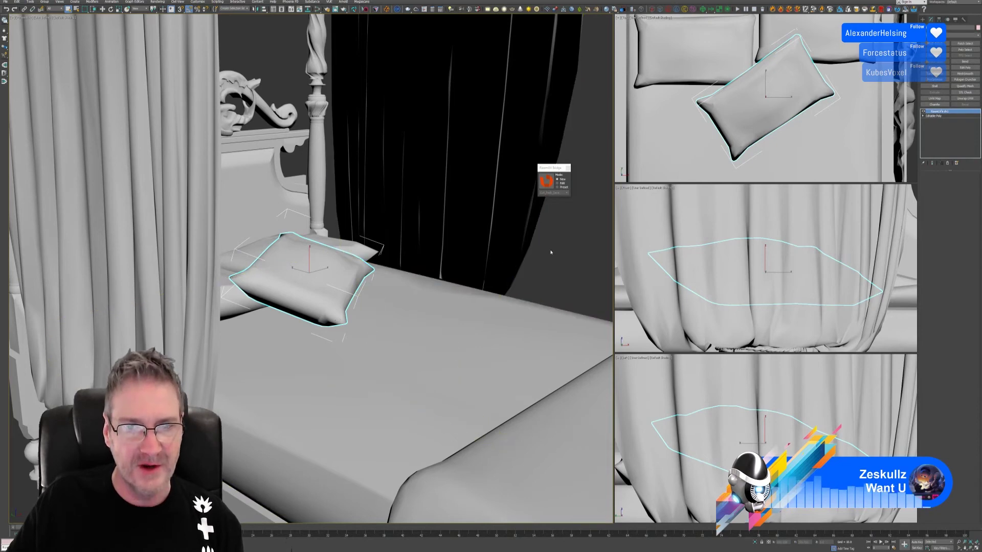
Collapse the modifier stack of the unwrapped pillow lying on the bed.
{"action": "middle_click_drag", "start_coordinate": [535, 263], "coordinate": [530, 271], "text": "alt"}
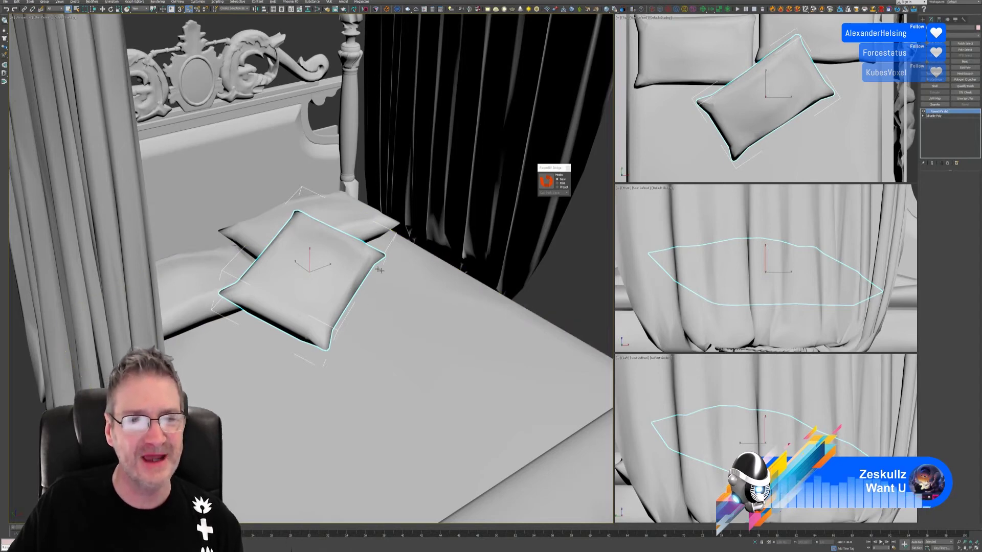
{"action": "scroll", "coordinate": [445, 362], "scroll_direction": "down", "scroll_amount": 3}
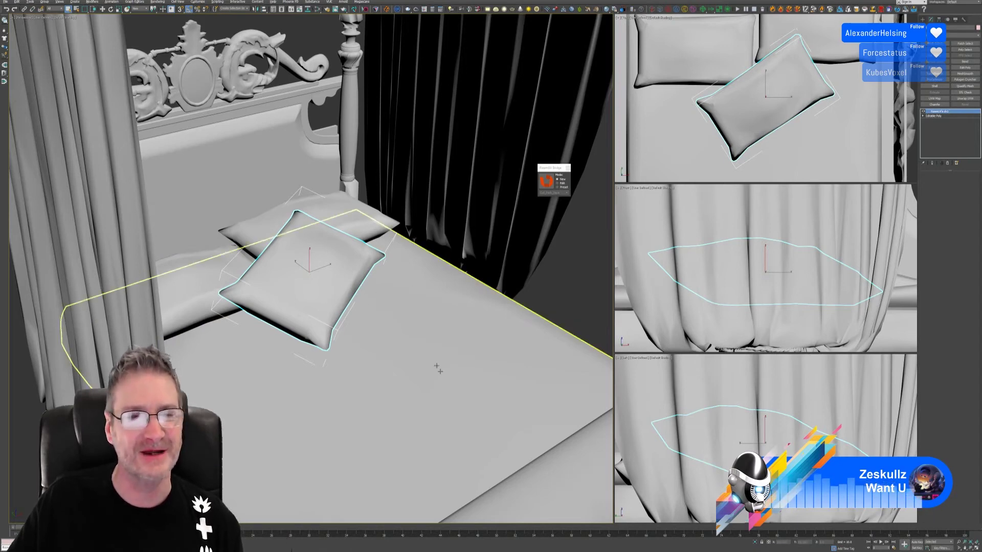
{"action": "middle_click_drag", "start_coordinate": [416, 354], "coordinate": [356, 333], "text": "alt"}
{"action": "scroll", "coordinate": [358, 335], "scroll_direction": "up", "scroll_amount": 2}
{"action": "scroll", "coordinate": [358, 335], "scroll_direction": "down", "scroll_amount": 2}
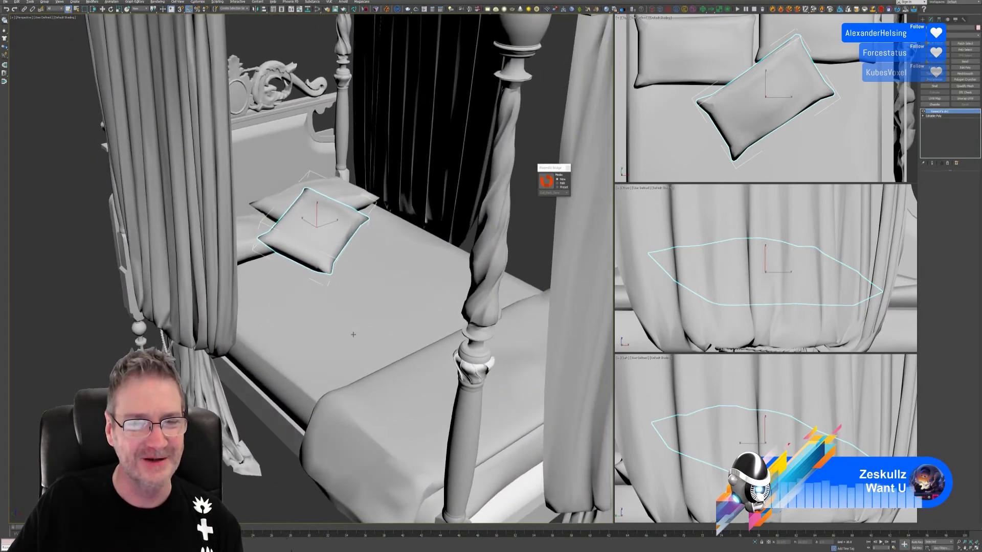
{"action": "scroll", "coordinate": [350, 301], "scroll_direction": "up", "scroll_amount": 2}
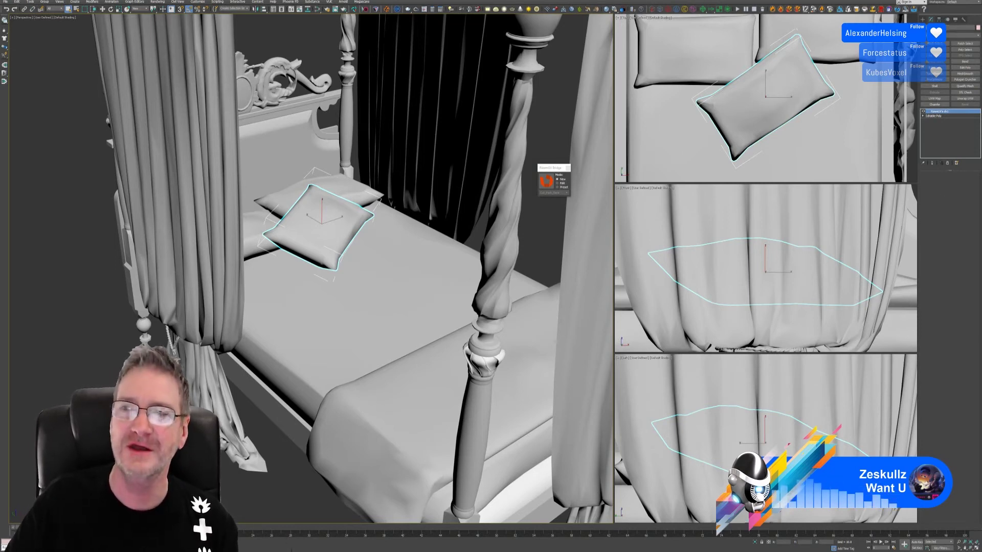
{"action": "left_click", "coordinate": [355, 190]}
{"action": "left_click", "coordinate": [335, 232]}
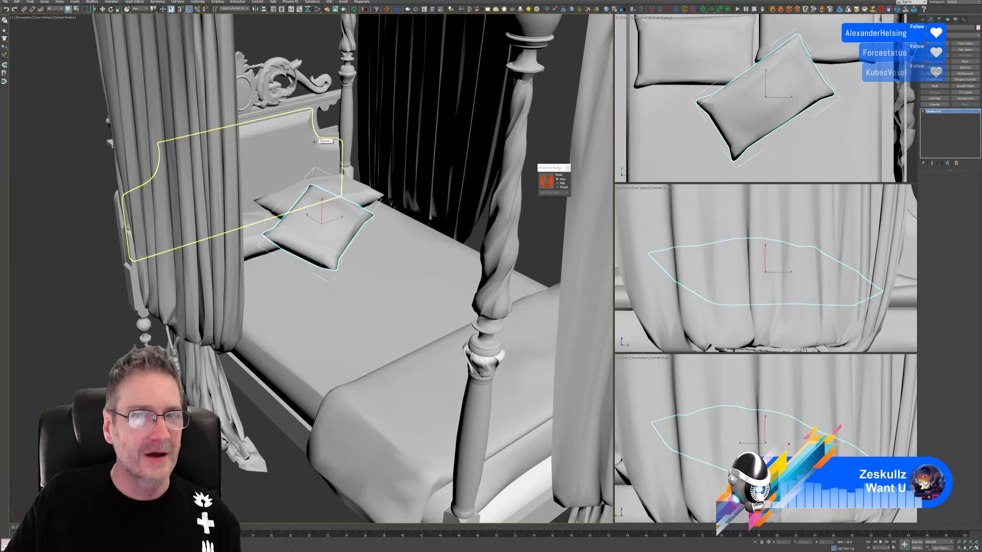
Select the bed's headboard panel and send it to RizomUV through the bridge.
{"action": "left_click", "coordinate": [314, 142]}
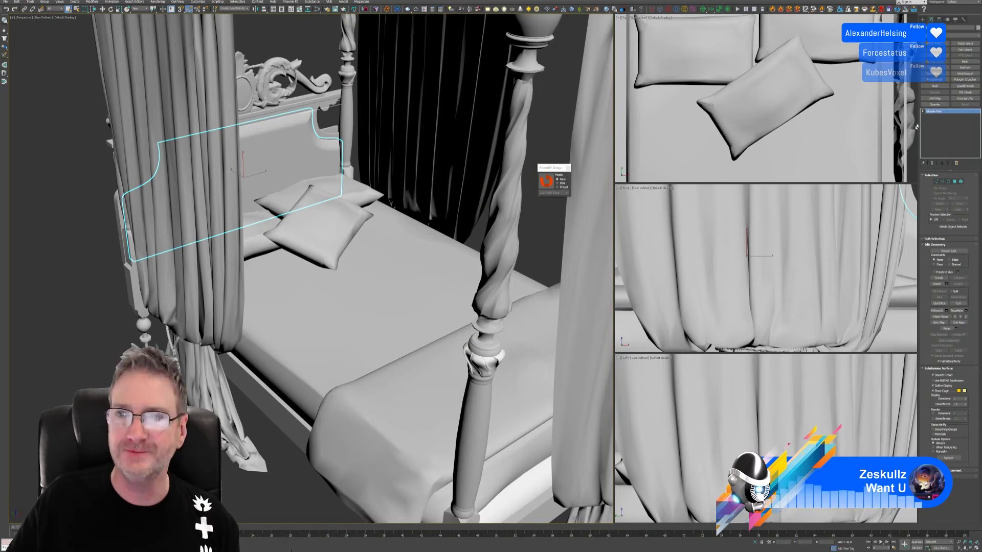
{"action": "left_click", "coordinate": [546, 182]}
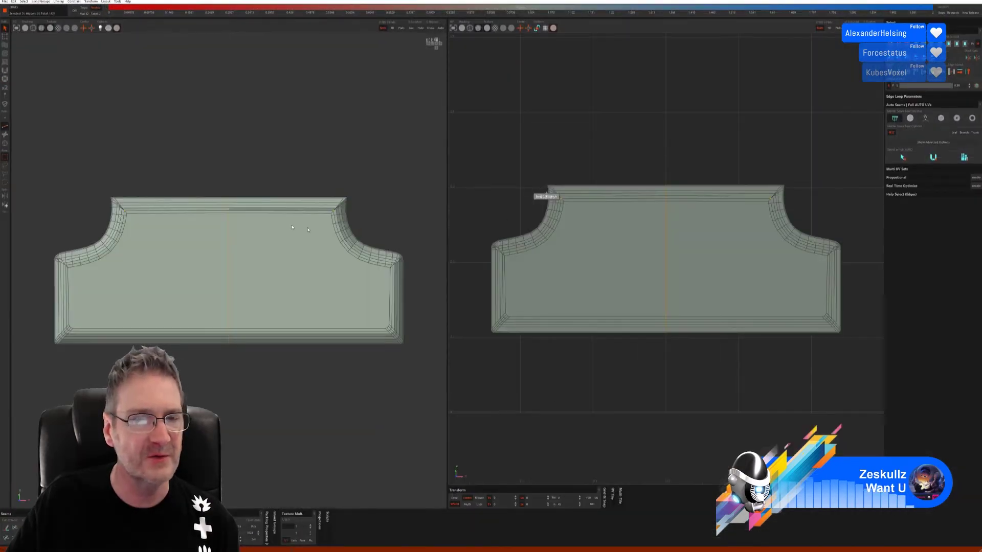
Automatically cut and unfold the headboard panel with the current Auto Seams method, and pack its UV islands.
{"action": "left_click_drag", "start_coordinate": [339, 339], "coordinate": [287, 360], "text": "alt"}
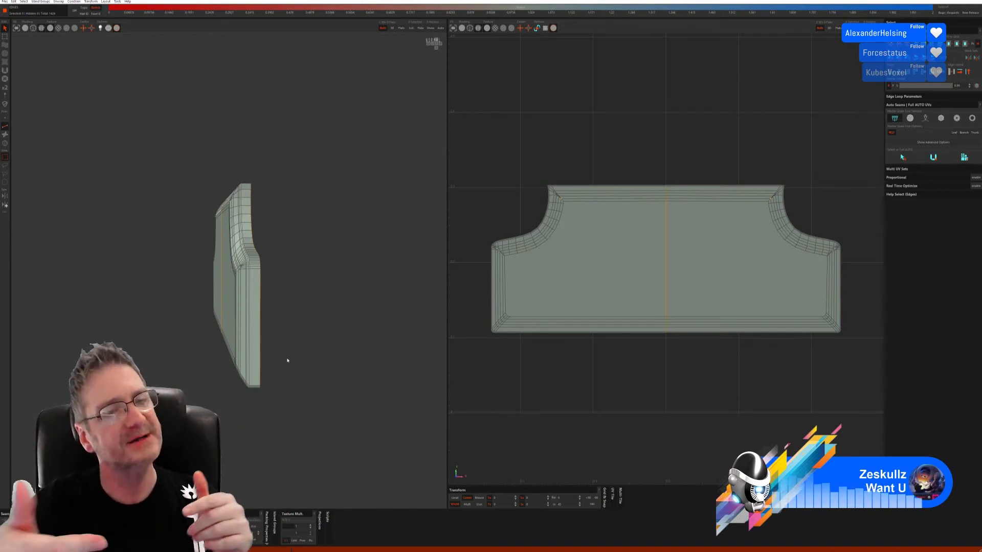
{"action": "left_click_drag", "start_coordinate": [201, 355], "coordinate": [388, 285], "text": "alt"}
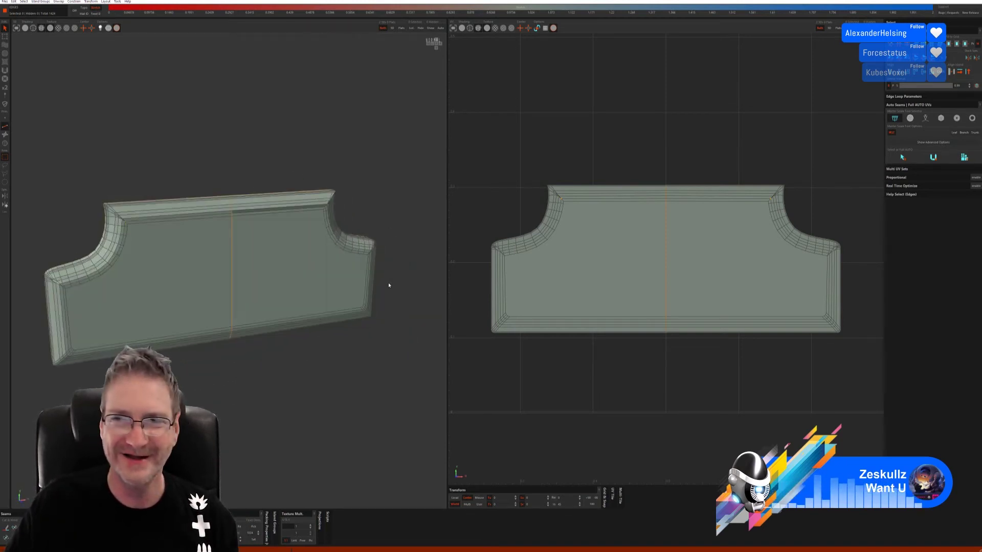
{"action": "left_click", "coordinate": [927, 158]}
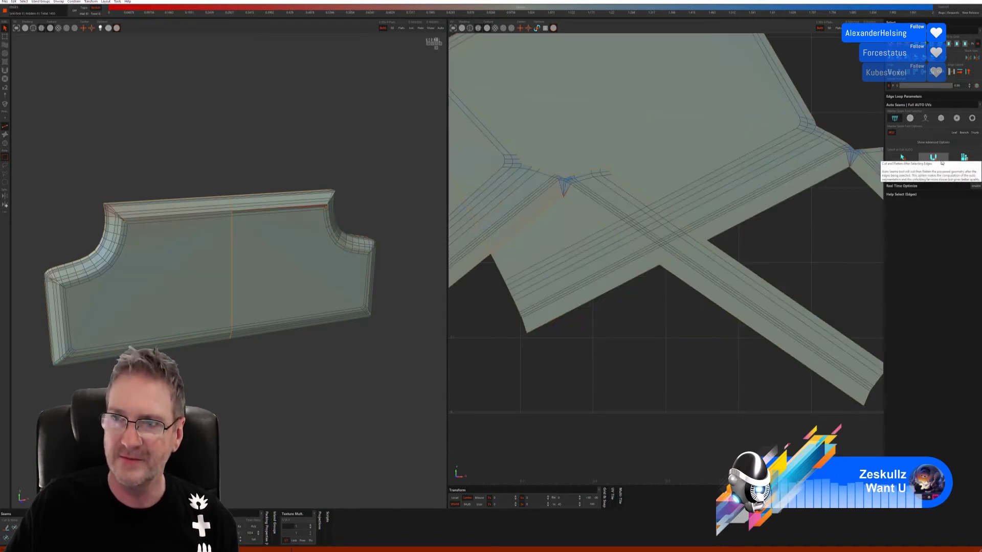
{"action": "left_click", "coordinate": [959, 162]}
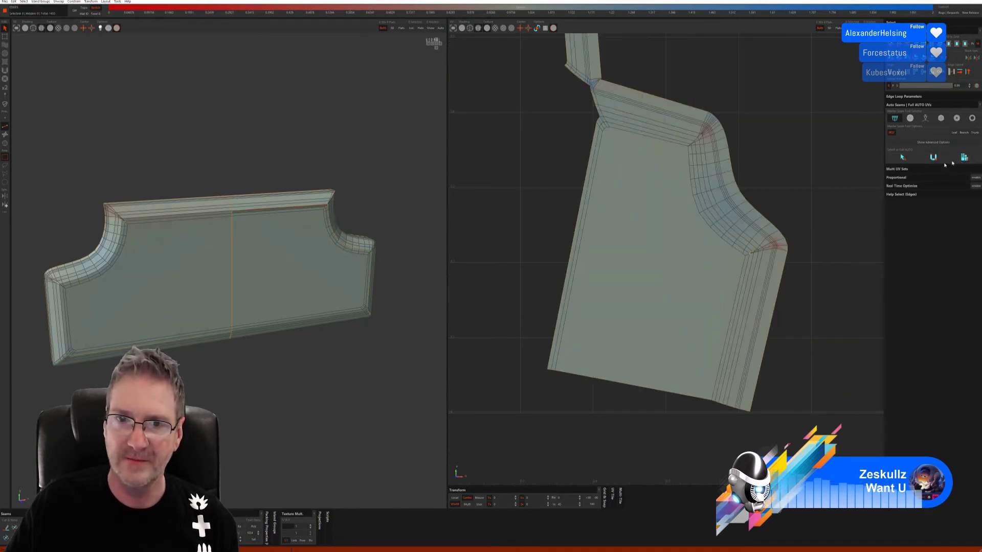
Show the checker texture on the headboard panel and inspect its pattern and UV island layout.
{"action": "left_click", "coordinate": [58, 28]}
{"action": "middle_click_drag", "start_coordinate": [75, 95], "coordinate": [83, 136]}
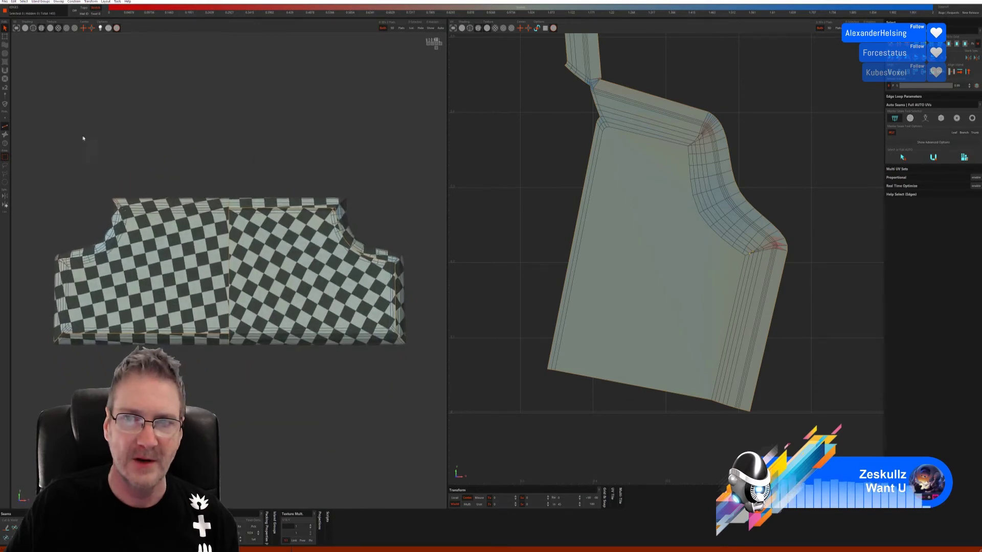
{"action": "scroll", "coordinate": [445, 241], "scroll_direction": "down", "scroll_amount": 2}
{"action": "scroll", "coordinate": [583, 232], "scroll_direction": "down", "scroll_amount": 5}
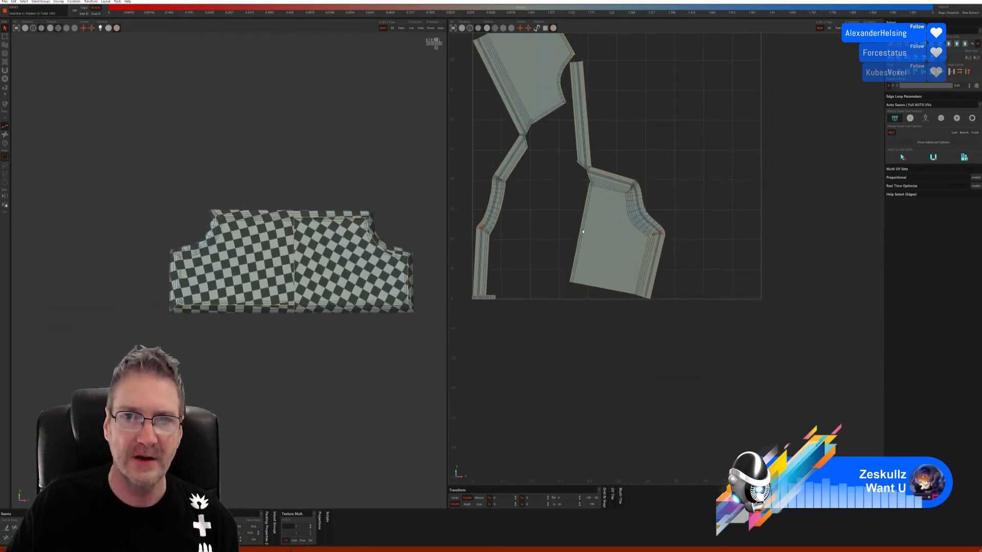
{"action": "middle_click_drag", "start_coordinate": [635, 155], "coordinate": [658, 196]}
Try to weld the long vertical centre seam of the headboard panel from its edge in the UV view.
{"action": "scroll", "coordinate": [546, 128], "scroll_direction": "up", "scroll_amount": 10}
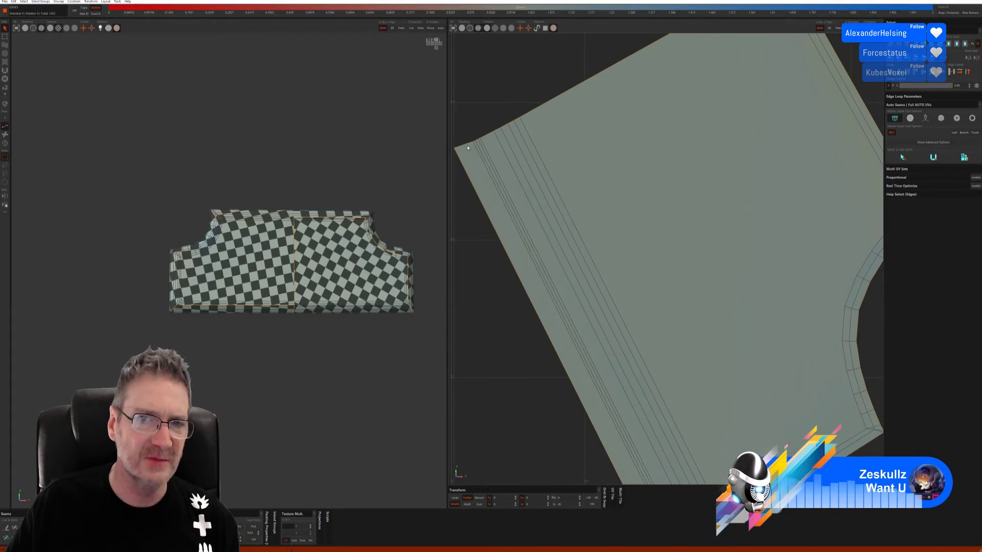
{"action": "left_click", "coordinate": [465, 147]}
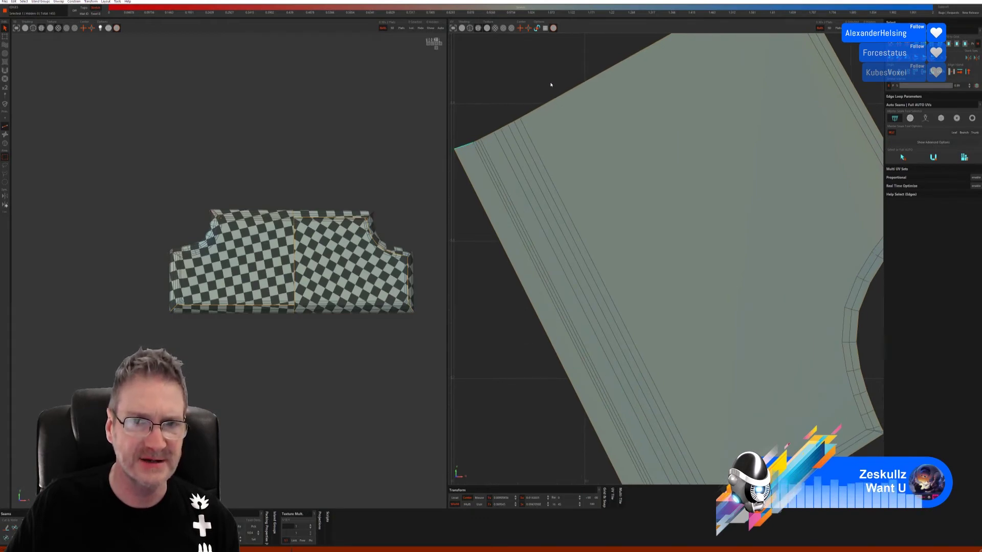
{"action": "middle_click_drag", "start_coordinate": [547, 83], "coordinate": [538, 133]}
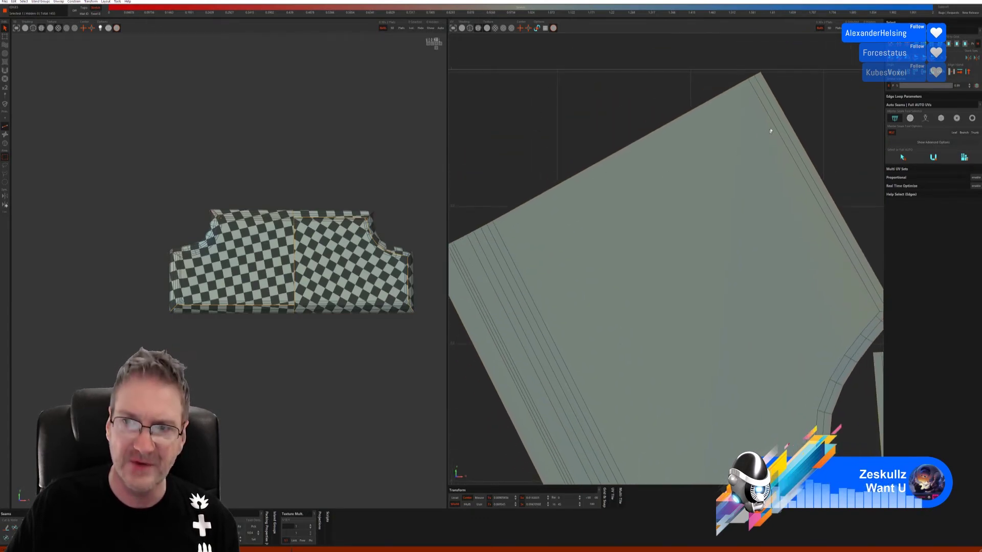
{"action": "left_click", "coordinate": [756, 76]}
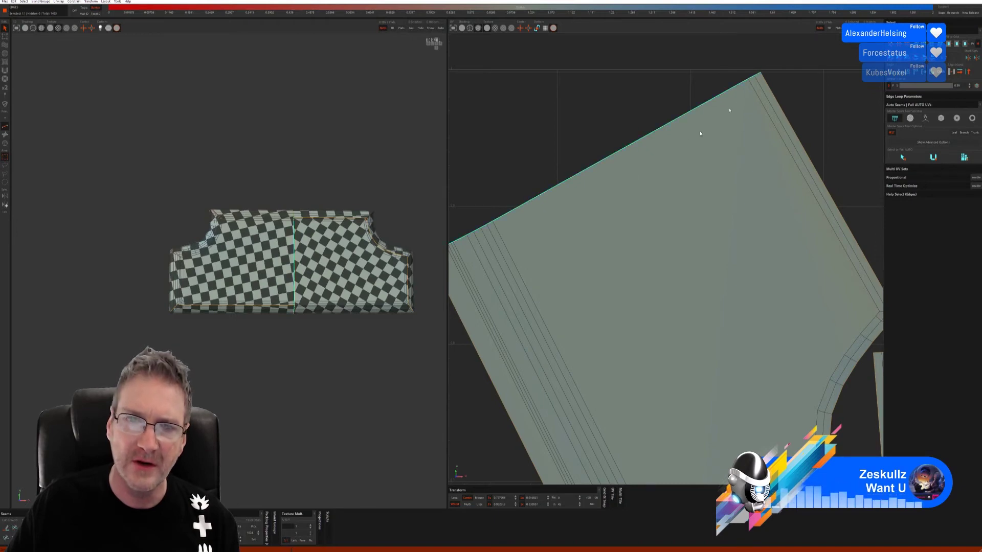
{"action": "left_click", "coordinate": [7, 539]}
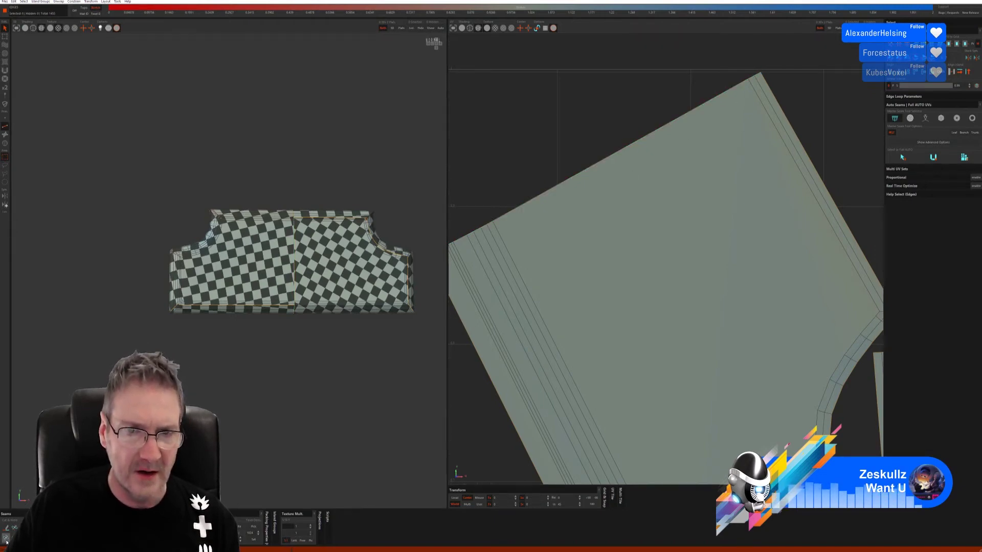
Select the headboard panel's vertical centre seam in the 3D view, starting from the segments at its upper edge.
{"action": "scroll", "coordinate": [588, 355], "scroll_direction": "down", "scroll_amount": 3}
{"action": "scroll", "coordinate": [689, 241], "scroll_direction": "up", "scroll_amount": 5}
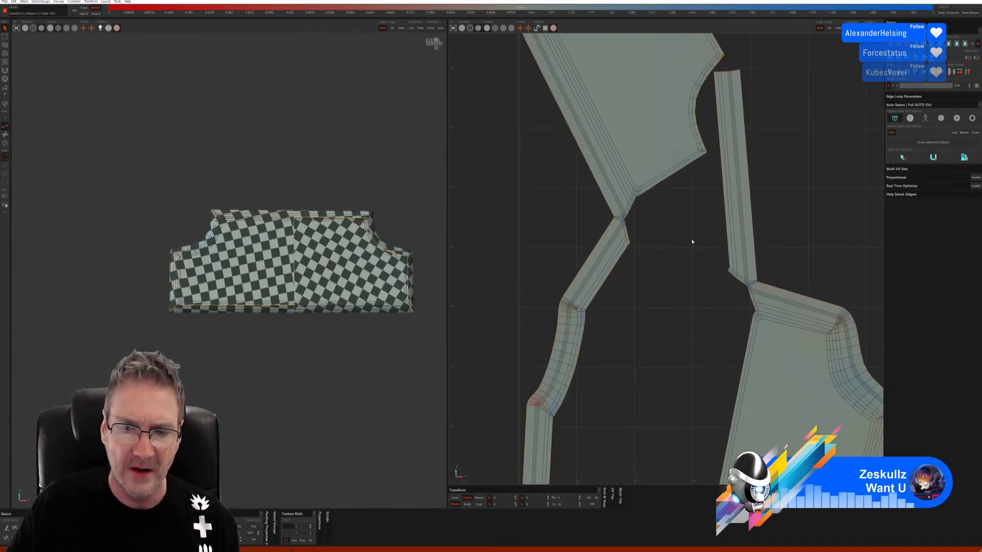
{"action": "middle_click_drag", "start_coordinate": [636, 174], "coordinate": [669, 282]}
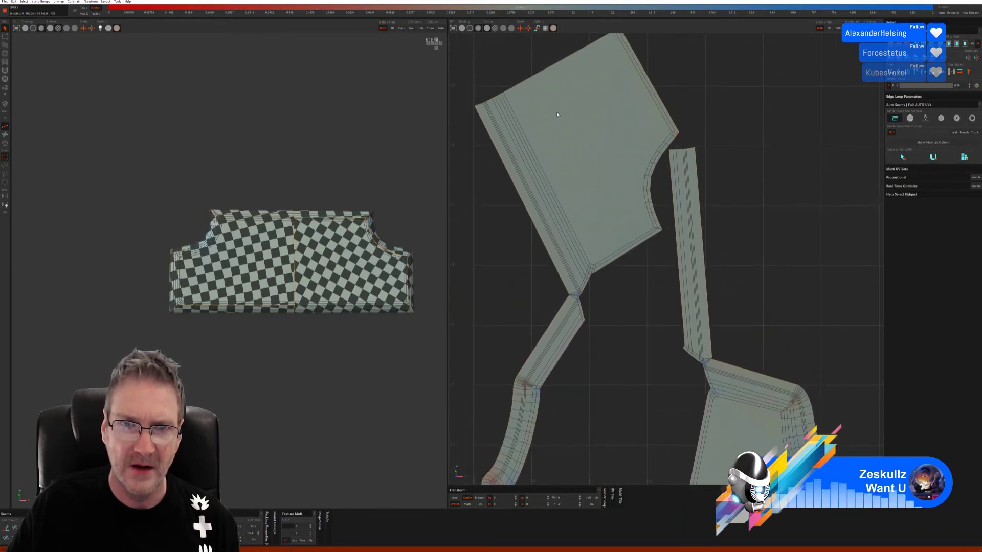
{"action": "scroll", "coordinate": [504, 108], "scroll_direction": "up", "scroll_amount": 1}
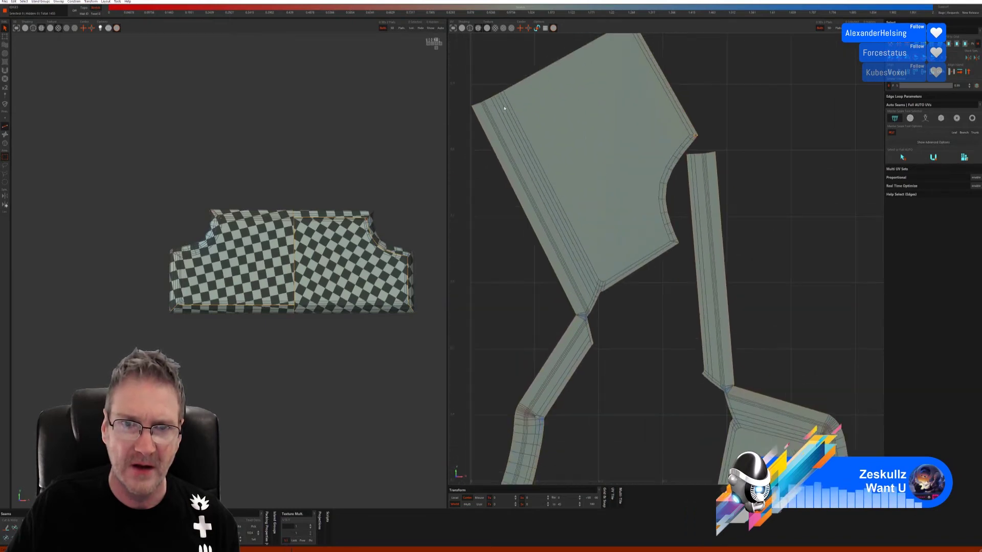
{"action": "left_click", "coordinate": [476, 106]}
{"action": "scroll", "coordinate": [323, 231], "scroll_direction": "up", "scroll_amount": 8}
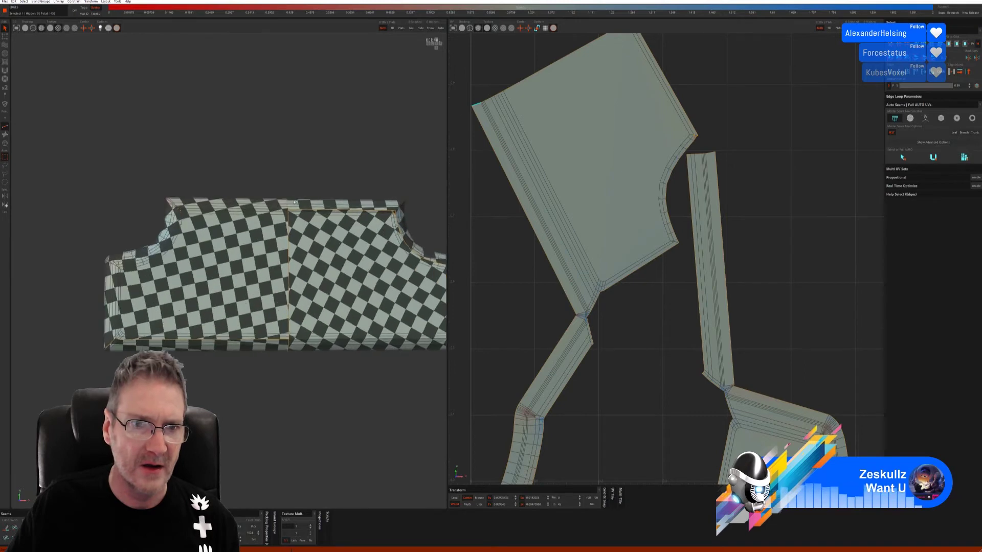
{"action": "left_click_drag", "start_coordinate": [295, 220], "coordinate": [291, 217], "text": "alt"}
{"action": "left_click", "coordinate": [282, 171]}
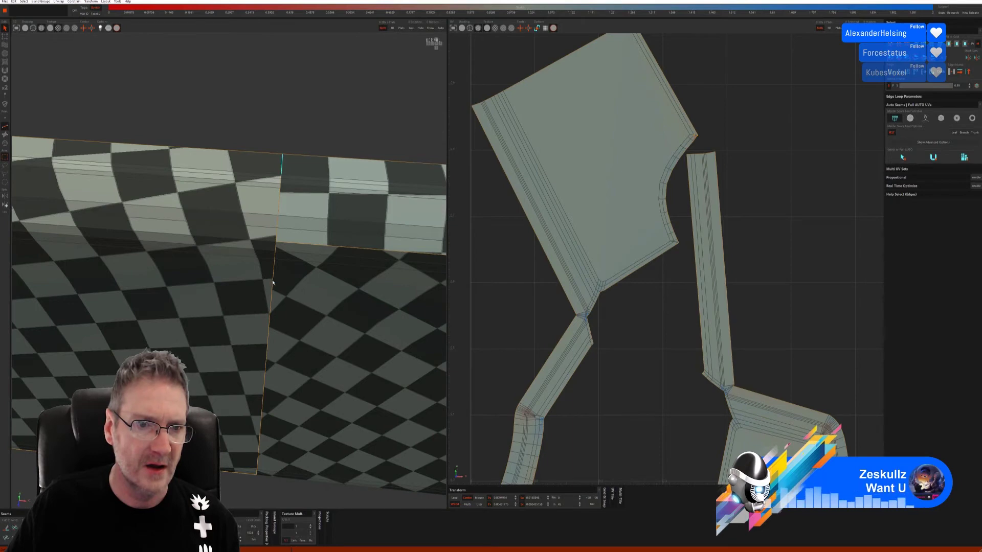
{"action": "double_click", "coordinate": [279, 208]}
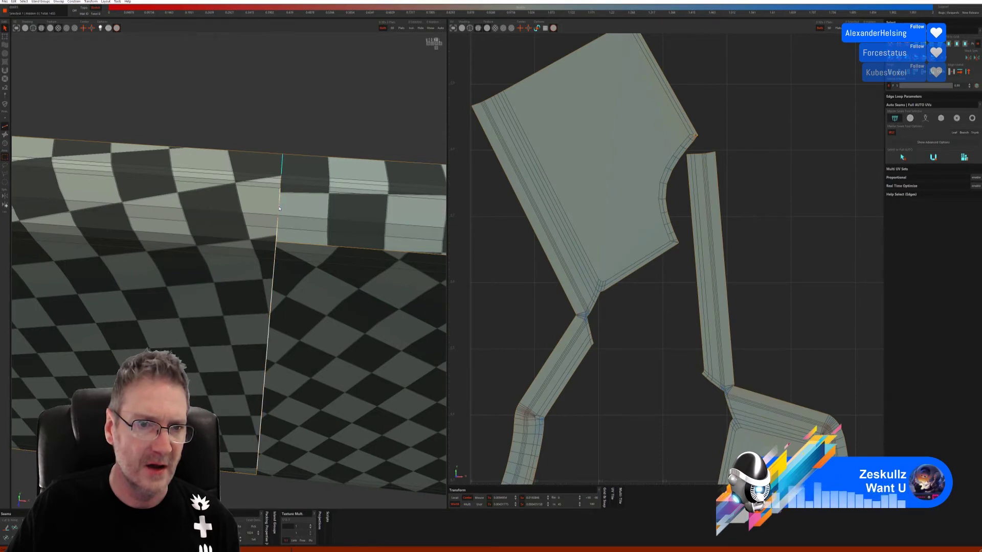
{"action": "scroll", "coordinate": [279, 198], "scroll_direction": "up", "scroll_amount": 6}
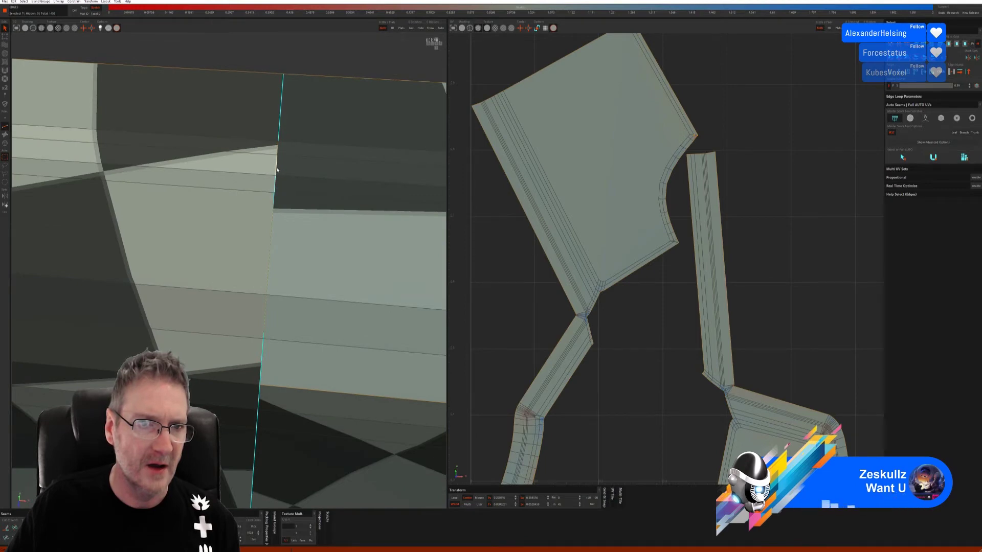
{"action": "scroll", "coordinate": [279, 156], "scroll_direction": "down", "scroll_amount": 6}
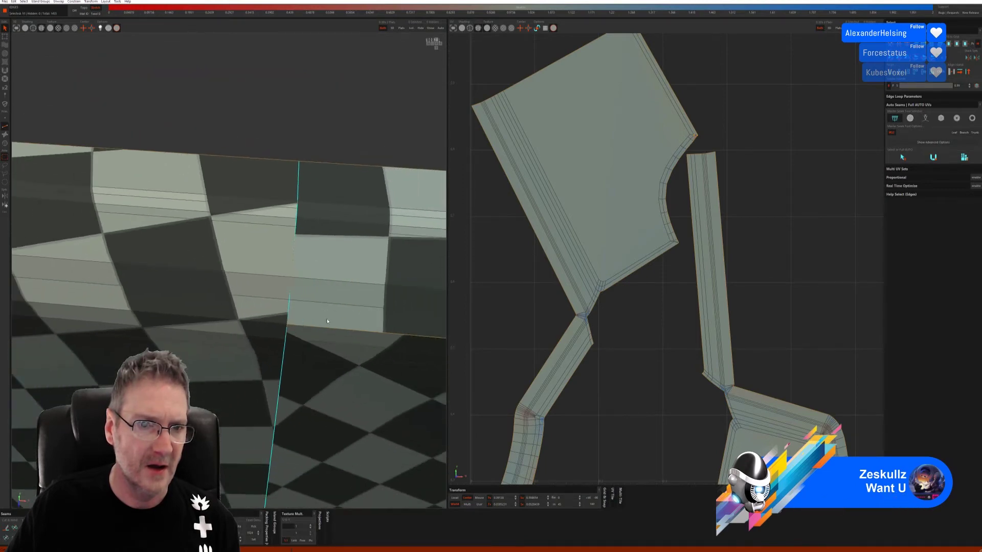
Try to extend the centre seam selection to the panel's lower edge, and undo the stray edge selection.
{"action": "middle_click_drag", "start_coordinate": [322, 361], "coordinate": [339, 227]}
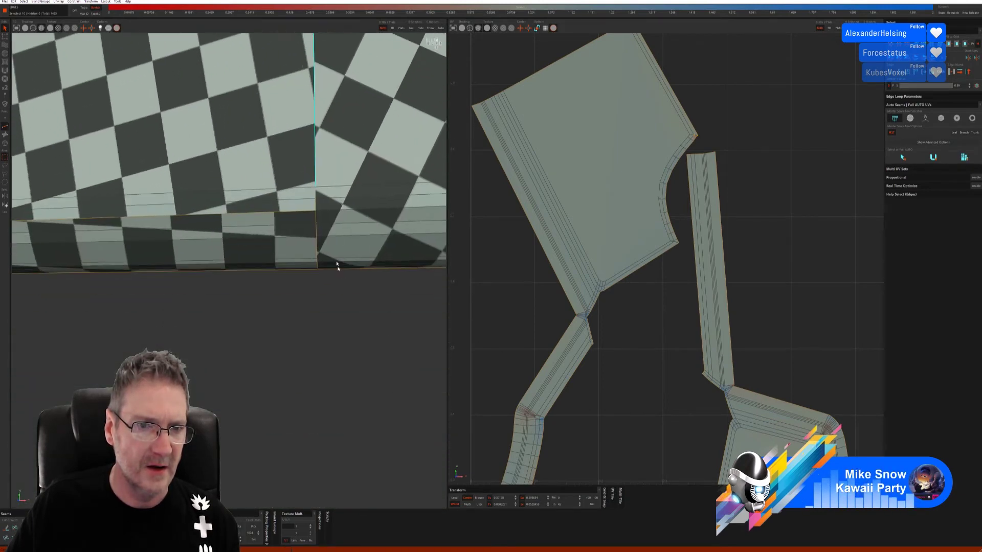
{"action": "left_click", "coordinate": [317, 265]}
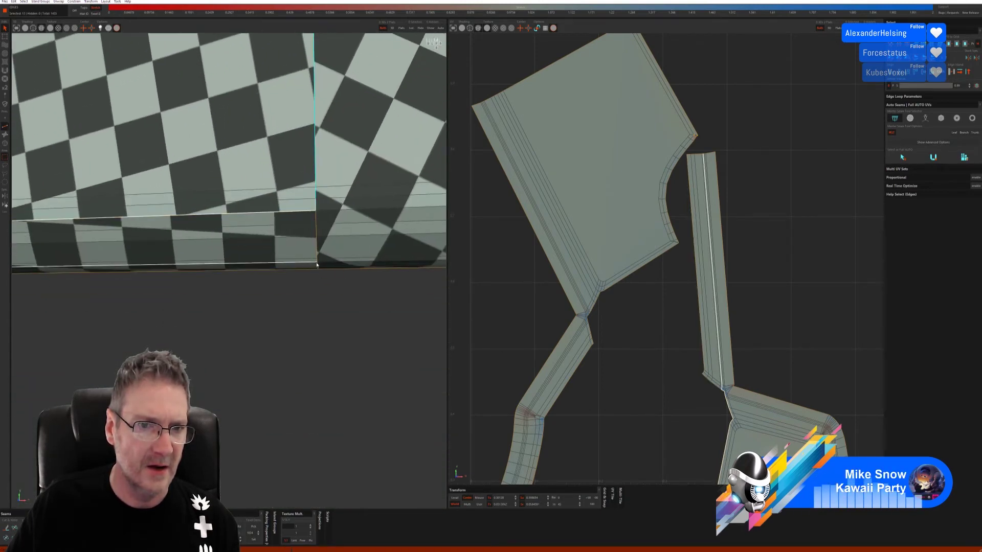
{"action": "key", "text": "c"}
{"action": "scroll", "coordinate": [314, 262], "scroll_direction": "up", "scroll_amount": 3}
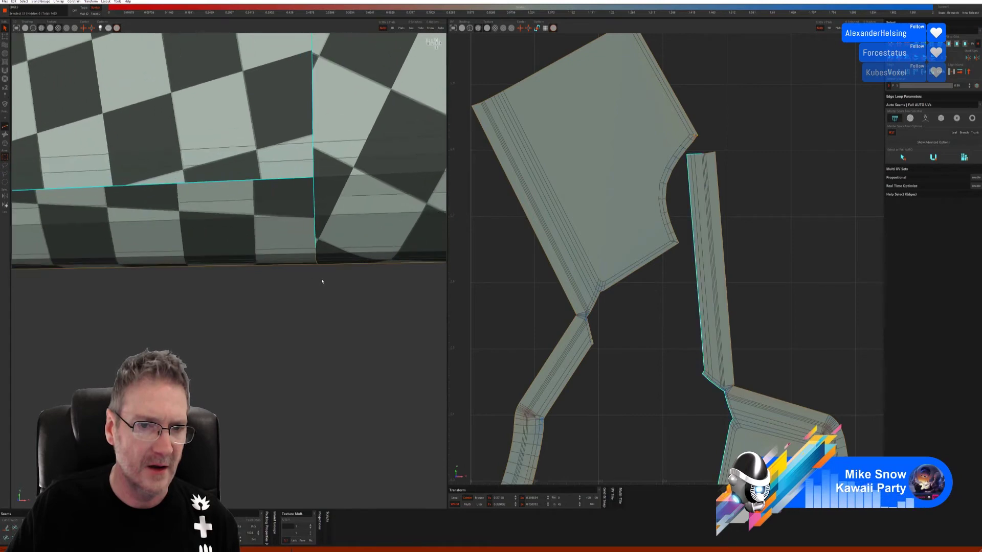
{"action": "left_click", "coordinate": [315, 257]}
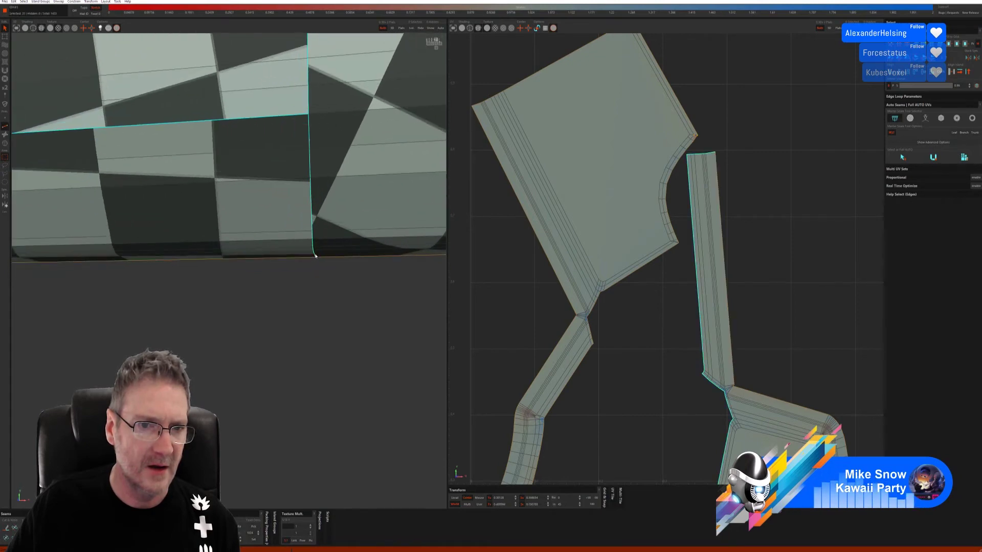
{"action": "key", "text": "u"}
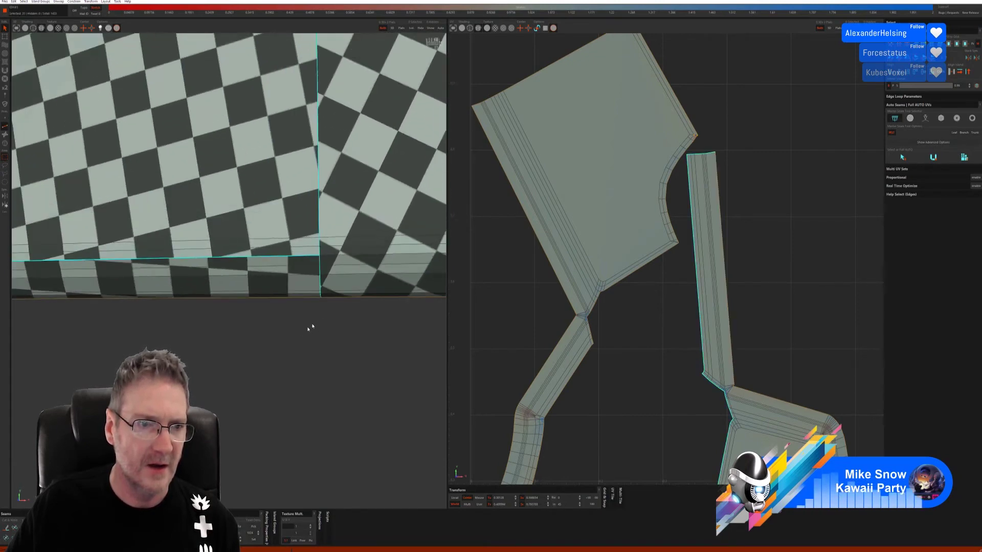
{"action": "scroll", "coordinate": [289, 335], "scroll_direction": "down", "scroll_amount": 5}
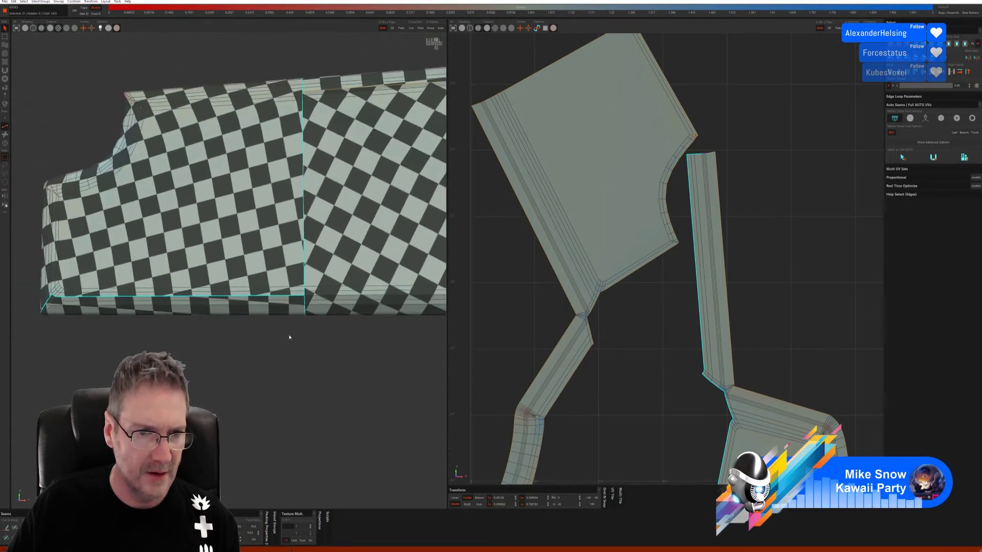
{"action": "key", "text": "ctrl+z"}
{"action": "scroll", "coordinate": [296, 327], "scroll_direction": "up", "scroll_amount": 6}
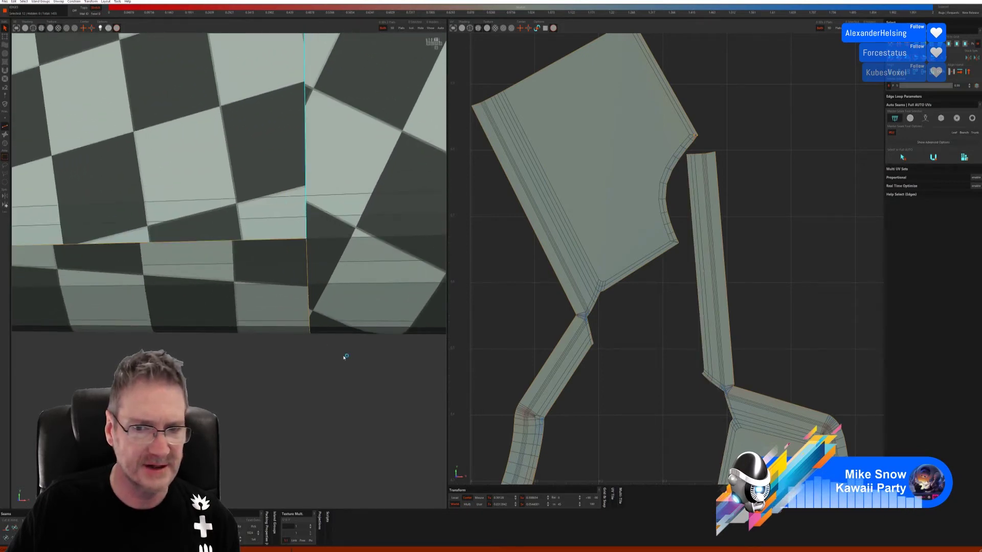
Select the centre seam border on the upper UV island, and the matching border on the lower island.
{"action": "scroll", "coordinate": [528, 77], "scroll_direction": "up", "scroll_amount": 1}
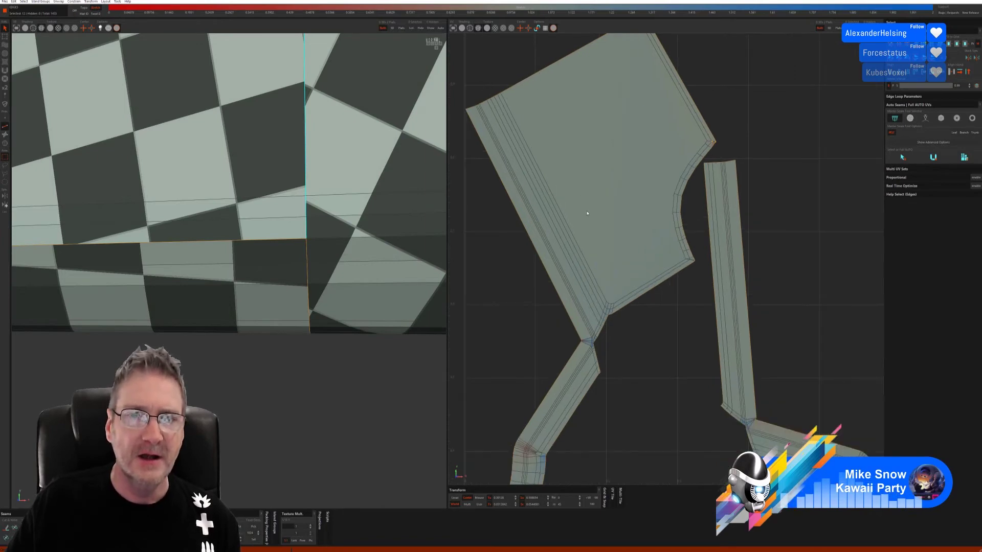
{"action": "middle_click_drag", "start_coordinate": [735, 106], "coordinate": [517, 255]}
{"action": "scroll", "coordinate": [517, 257], "scroll_direction": "up", "scroll_amount": 2}
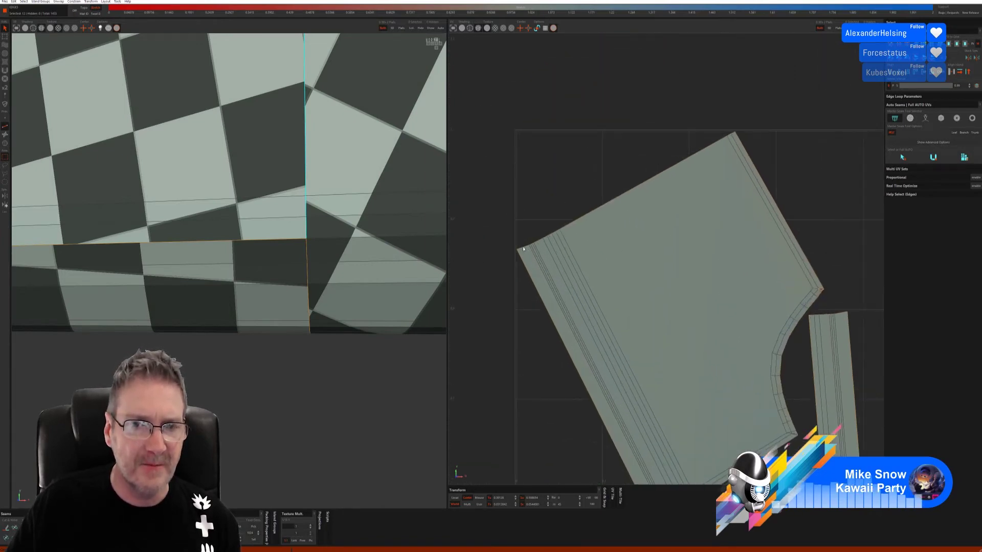
{"action": "left_click", "coordinate": [732, 137]}
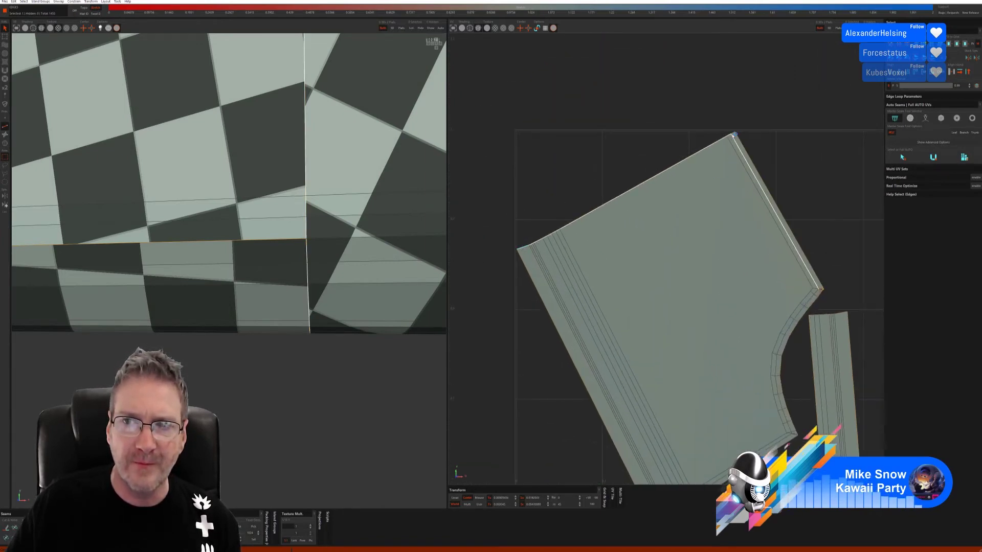
{"action": "key", "text": "c"}
{"action": "scroll", "coordinate": [712, 214], "scroll_direction": "down", "scroll_amount": 4}
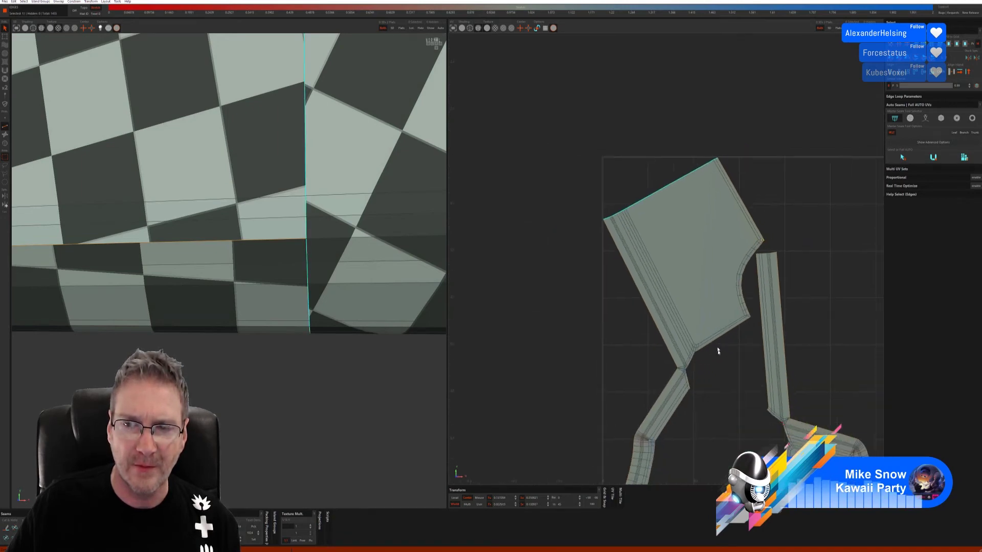
{"action": "scroll", "coordinate": [625, 353], "scroll_direction": "up", "scroll_amount": 4}
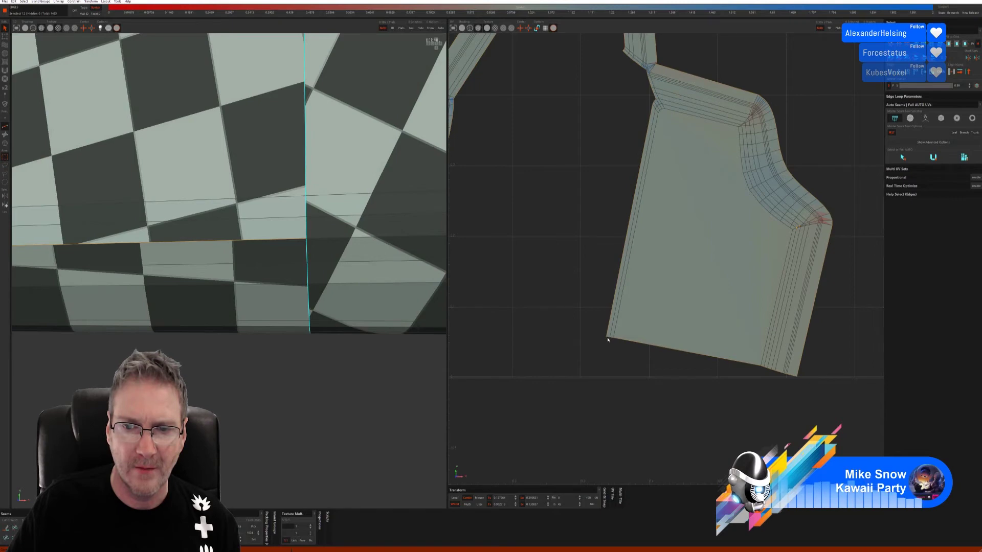
{"action": "scroll", "coordinate": [593, 325], "scroll_direction": "down", "scroll_amount": 5}
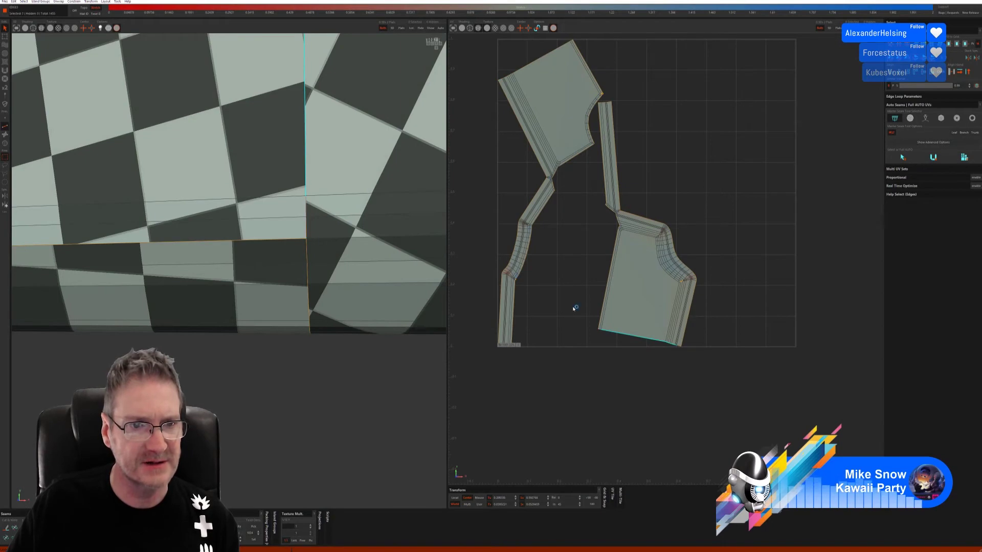
Revert the headboard panel to its flat UV layout from before the automatic cut and unfold.
{"action": "key", "text": "w"}
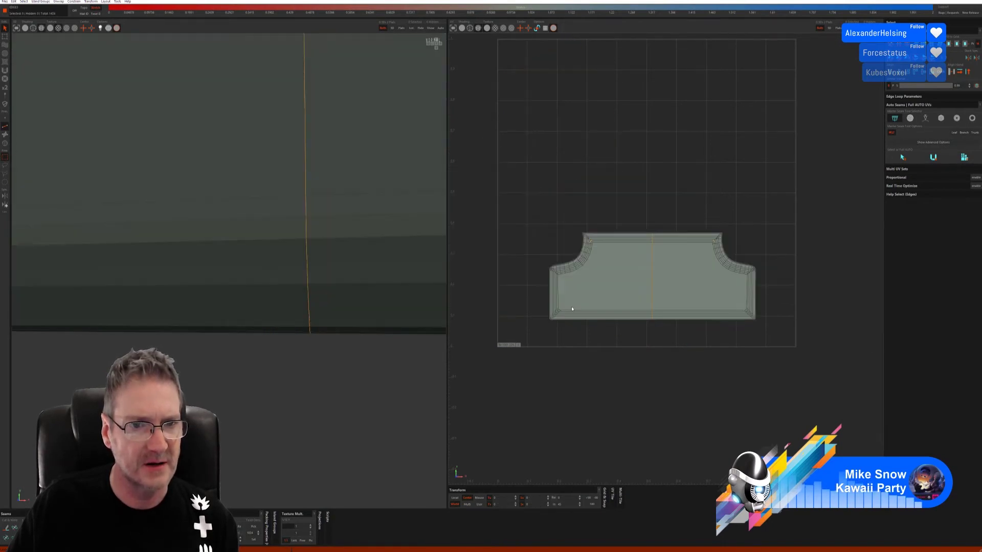
{"action": "scroll", "coordinate": [365, 306], "scroll_direction": "down", "scroll_amount": 5}
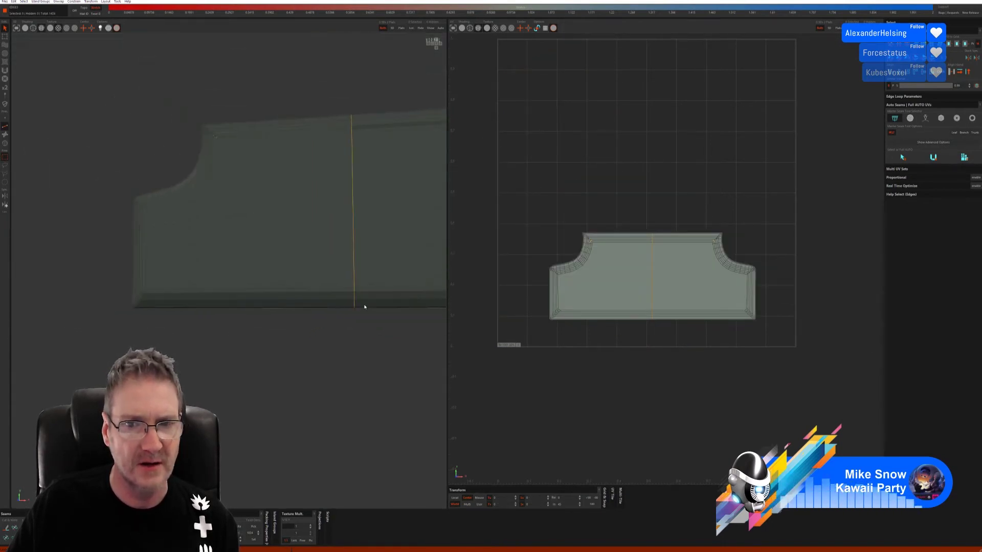
Select the full vertical centre seam of the flat headboard panel in the UV view, from upper to lower edge.
{"action": "scroll", "coordinate": [648, 213], "scroll_direction": "up", "scroll_amount": 6}
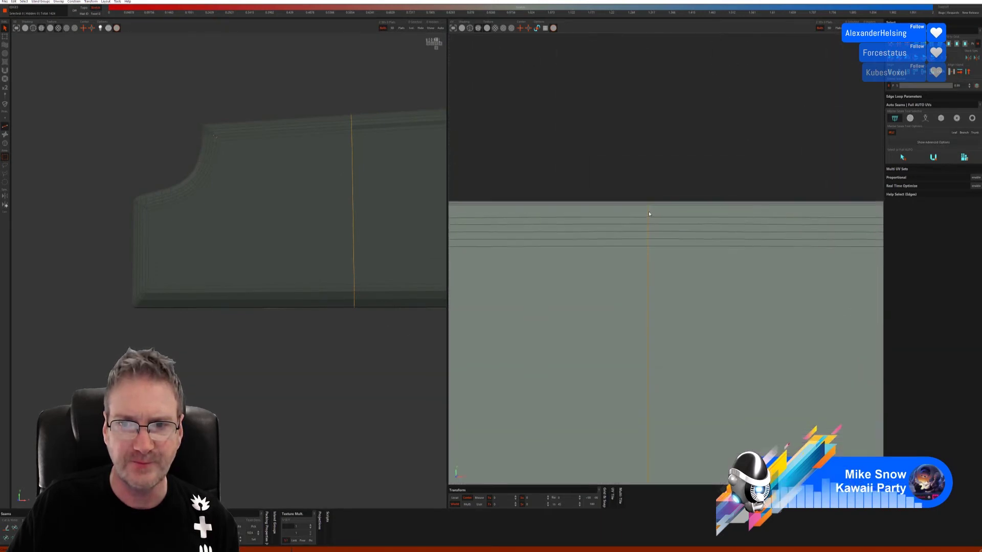
{"action": "scroll", "coordinate": [649, 214], "scroll_direction": "up", "scroll_amount": 5}
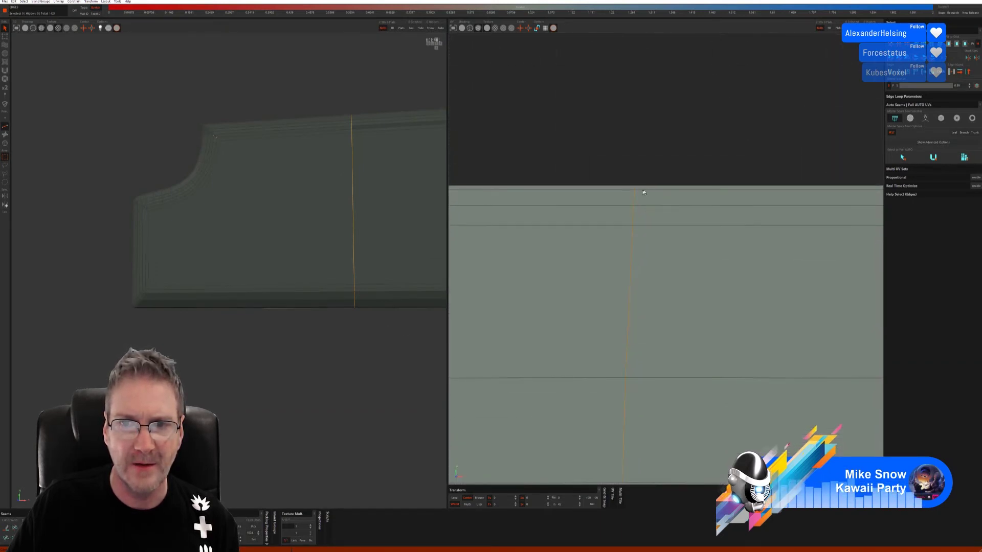
{"action": "left_click", "coordinate": [637, 299]}
{"action": "scroll", "coordinate": [661, 319], "scroll_direction": "down", "scroll_amount": 1}
{"action": "scroll", "coordinate": [653, 310], "scroll_direction": "down", "scroll_amount": 2}
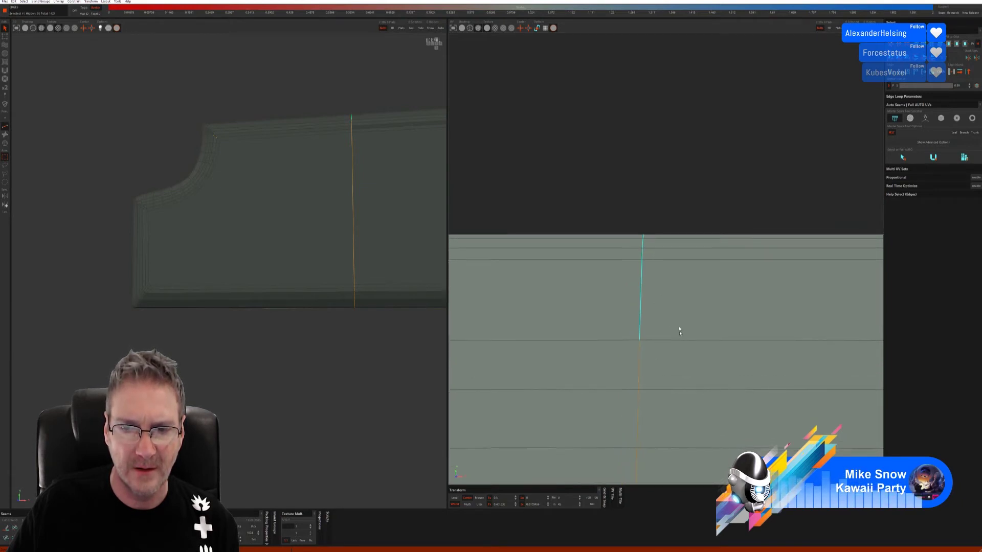
{"action": "scroll", "coordinate": [679, 331], "scroll_direction": "up", "scroll_amount": 5}
{"action": "left_click", "coordinate": [623, 374]}
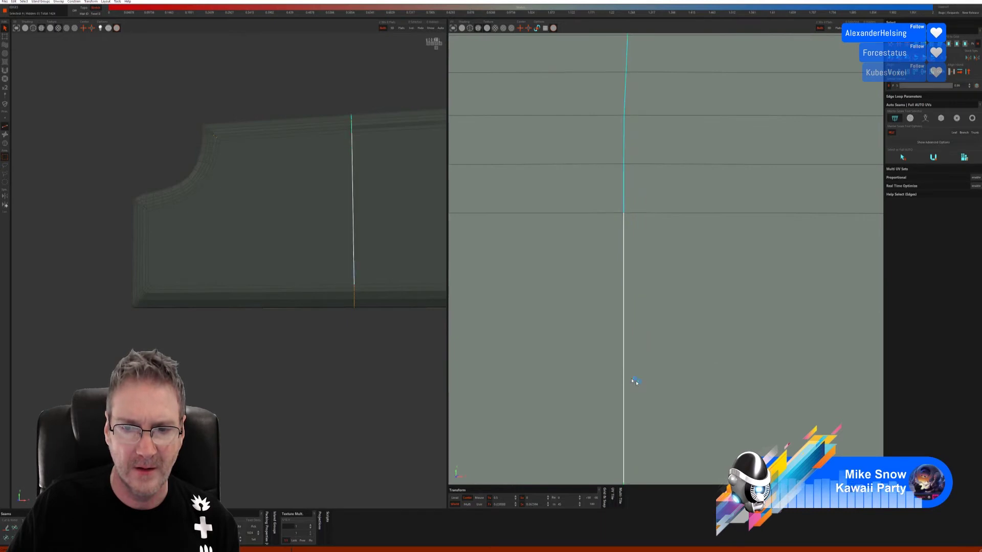
{"action": "scroll", "coordinate": [669, 307], "scroll_direction": "up", "scroll_amount": 3}
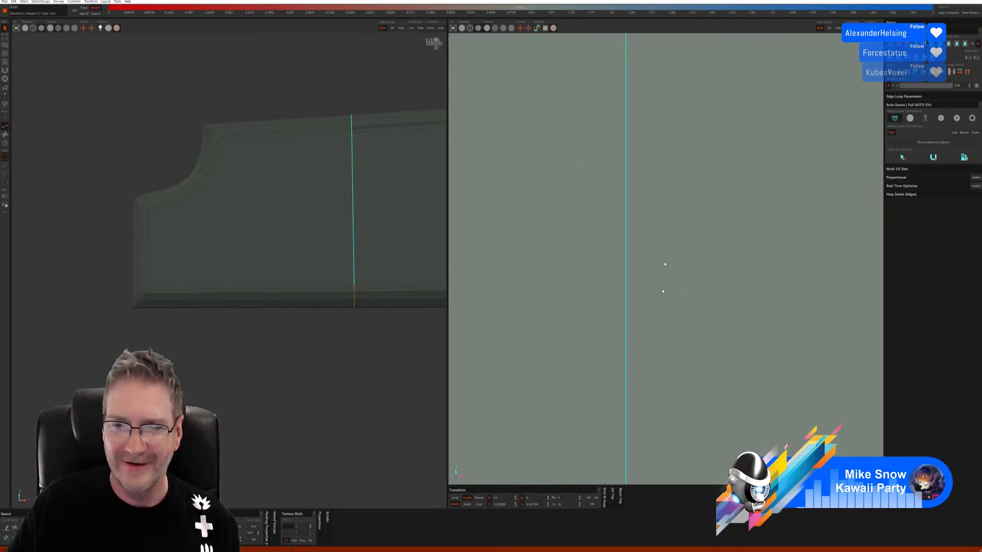
{"action": "scroll", "coordinate": [664, 263], "scroll_direction": "down", "scroll_amount": 2}
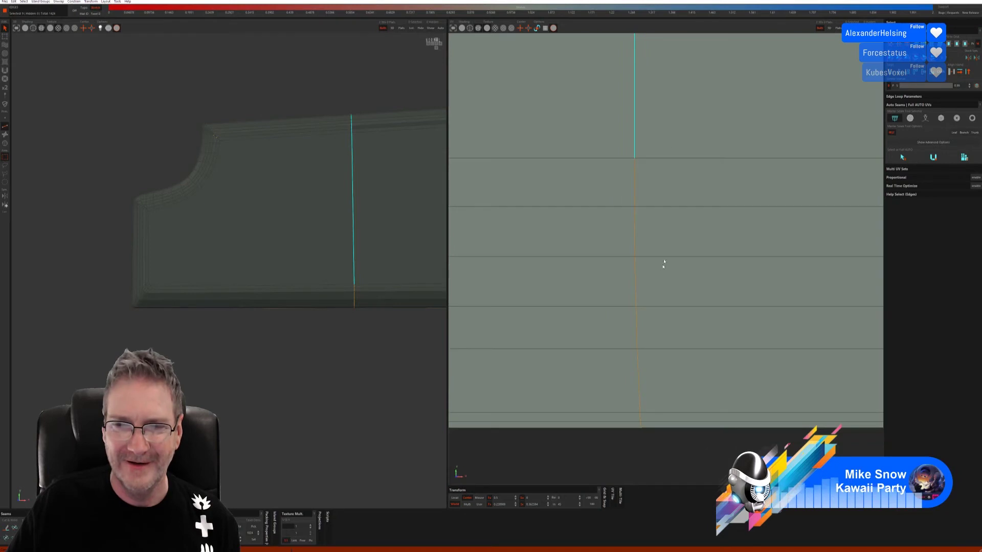
{"action": "left_click", "coordinate": [640, 406]}
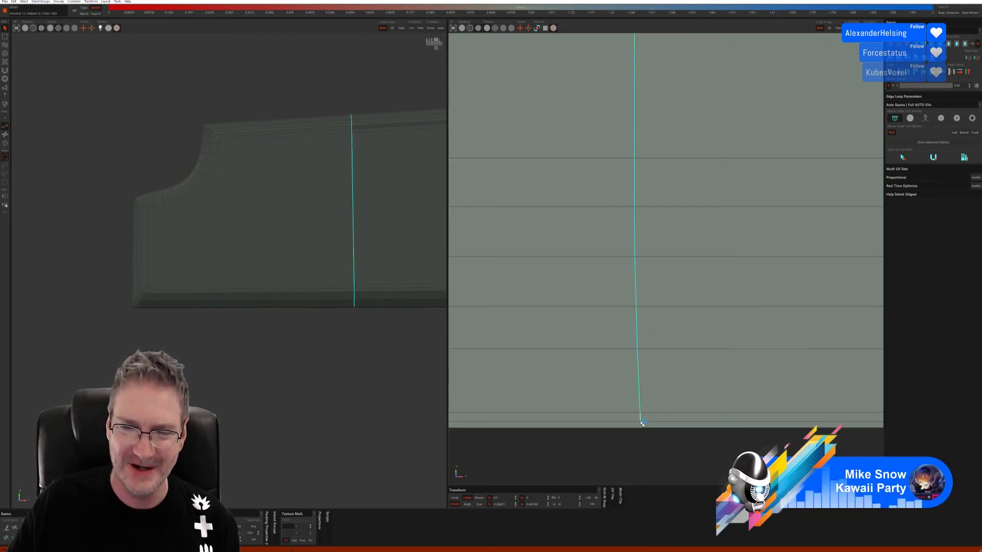
{"action": "scroll", "coordinate": [684, 390], "scroll_direction": "down", "scroll_amount": 5}
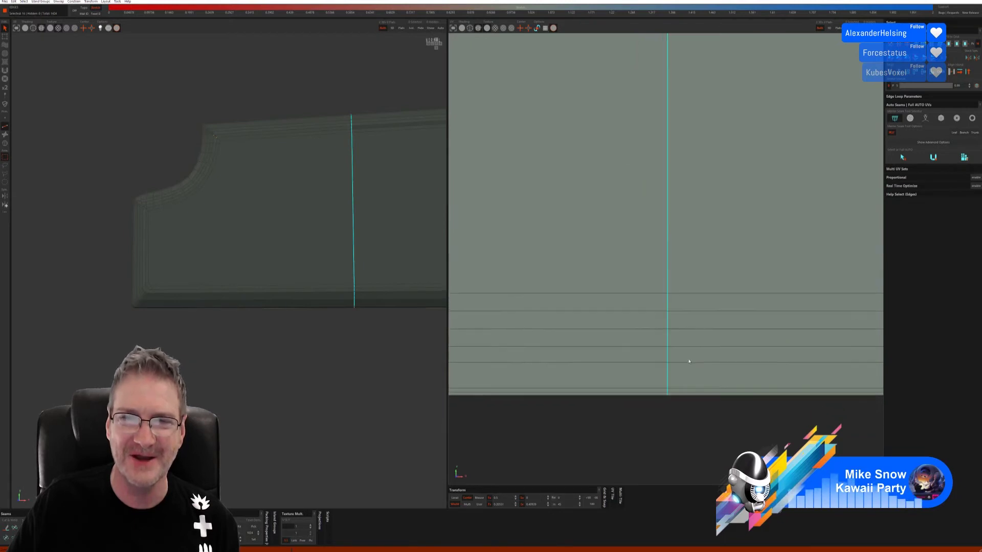
Check the selected centre seam across the headboard panel's bevelled edges in 3D, and try to weld it.
{"action": "scroll", "coordinate": [688, 215], "scroll_direction": "up", "scroll_amount": 3}
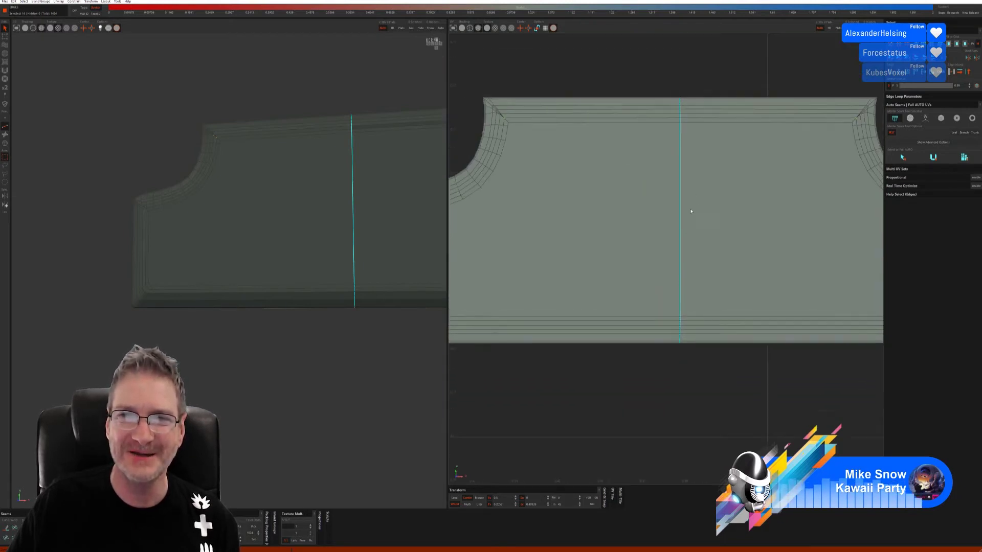
{"action": "middle_click_drag", "start_coordinate": [364, 148], "coordinate": [330, 126]}
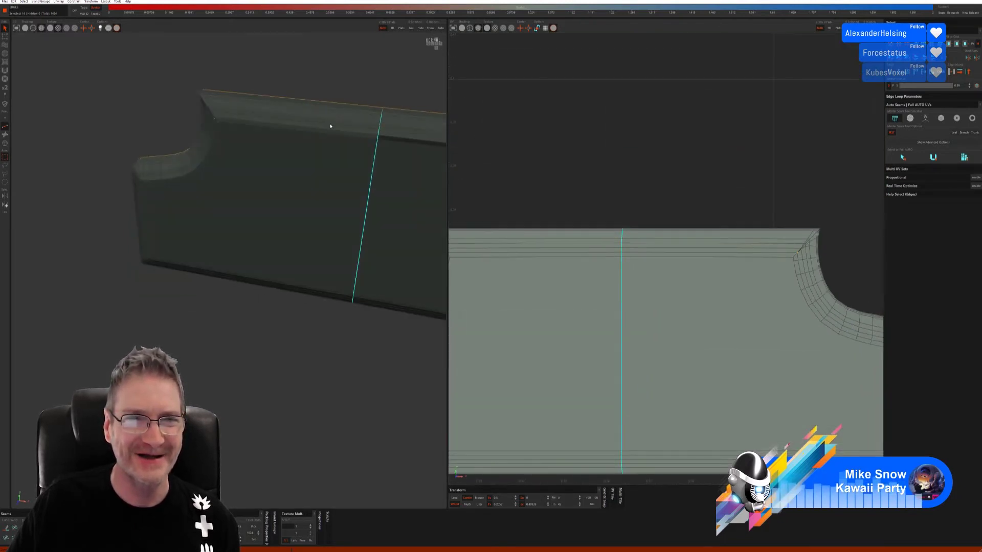
{"action": "scroll", "coordinate": [381, 117], "scroll_direction": "up", "scroll_amount": 5}
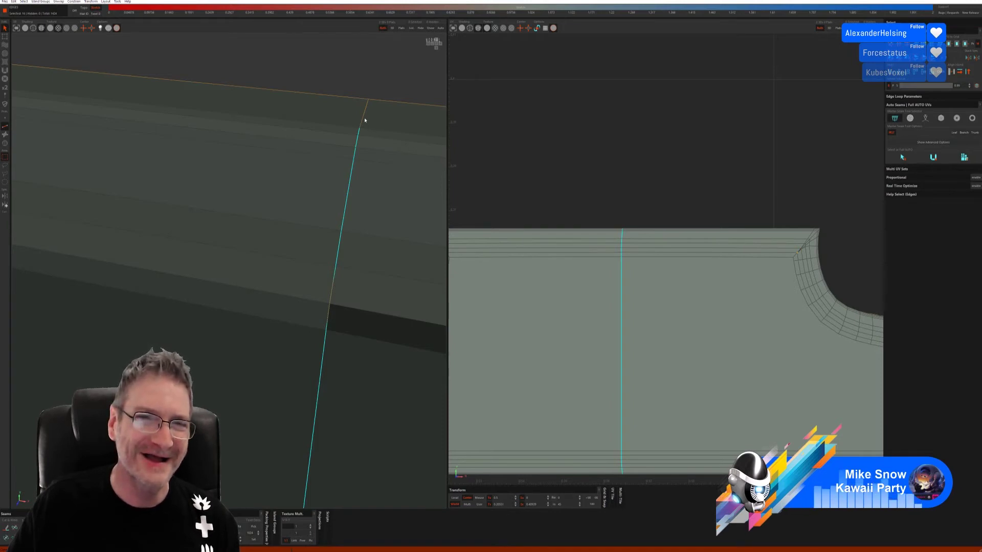
{"action": "scroll", "coordinate": [373, 224], "scroll_direction": "down", "scroll_amount": 4}
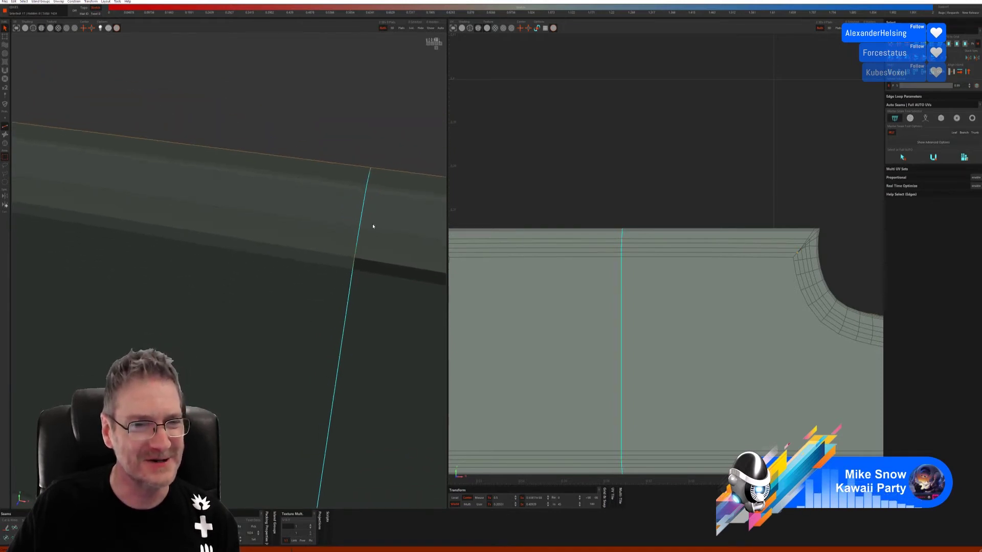
{"action": "scroll", "coordinate": [372, 227], "scroll_direction": "up", "scroll_amount": 5}
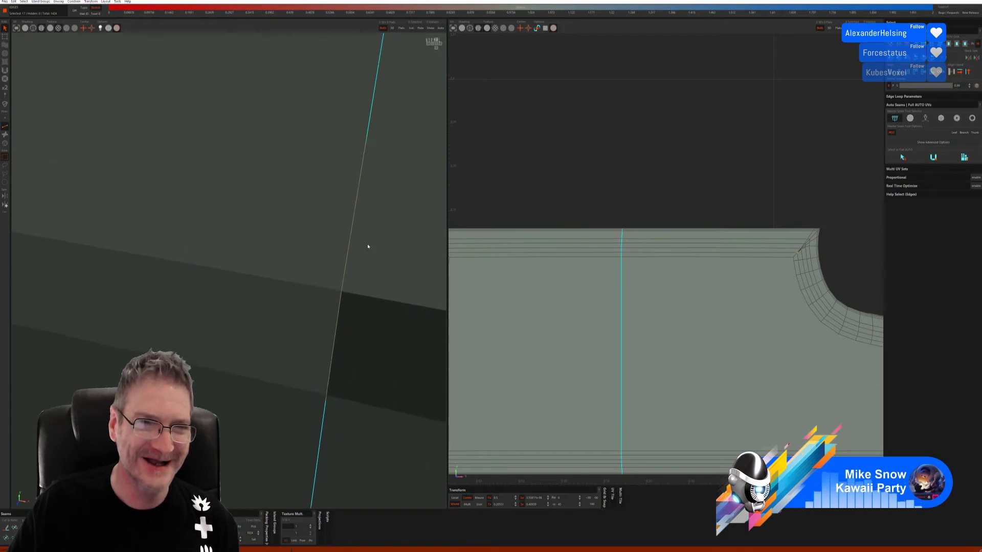
{"action": "scroll", "coordinate": [364, 245], "scroll_direction": "down", "scroll_amount": 1}
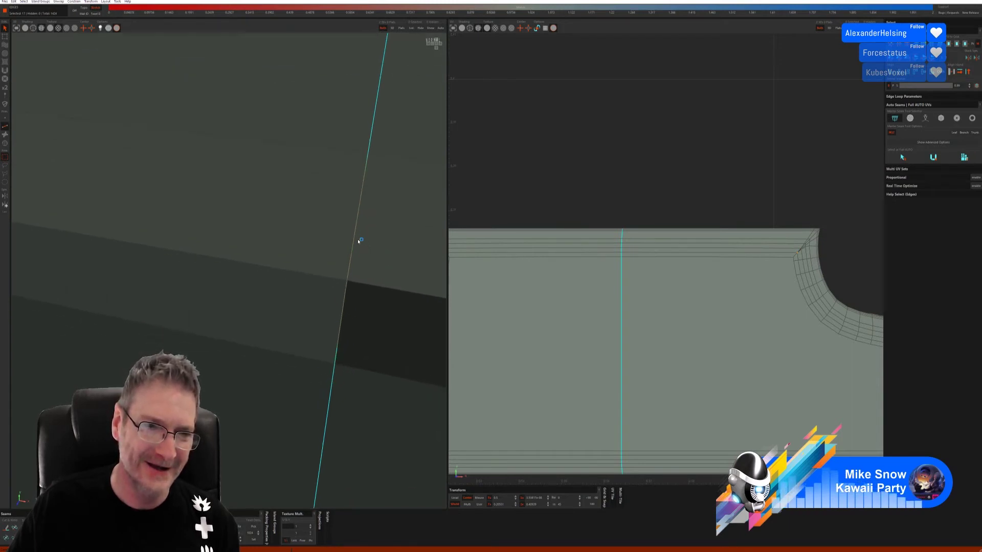
{"action": "scroll", "coordinate": [360, 256], "scroll_direction": "down", "scroll_amount": 4}
{"action": "scroll", "coordinate": [361, 275], "scroll_direction": "down", "scroll_amount": 6}
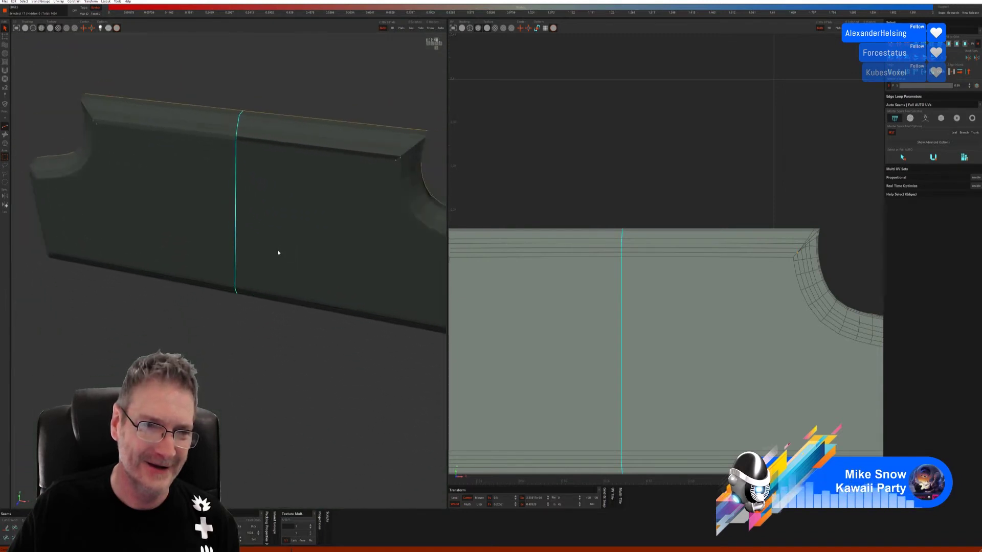
{"action": "scroll", "coordinate": [281, 254], "scroll_direction": "down", "scroll_amount": 2}
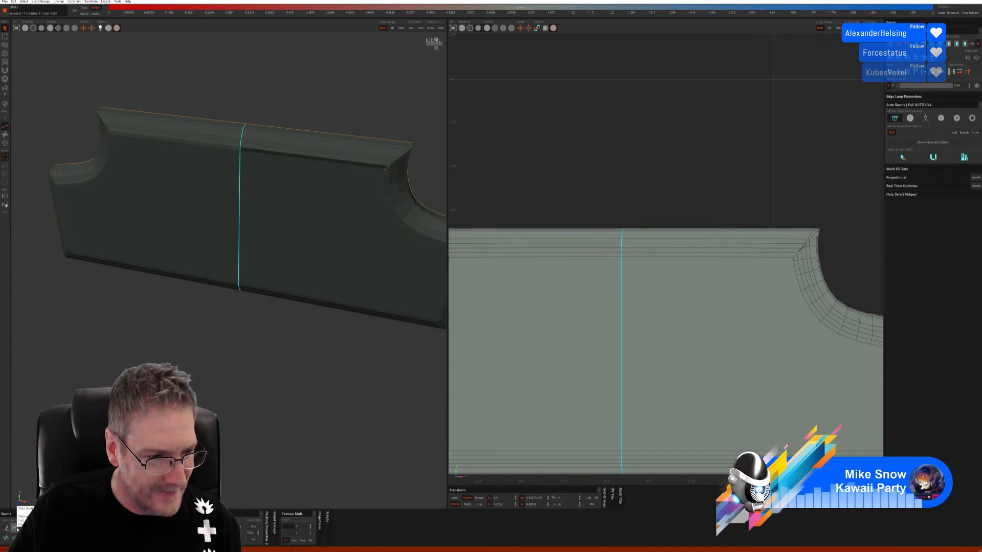
{"action": "left_click", "coordinate": [17, 528]}
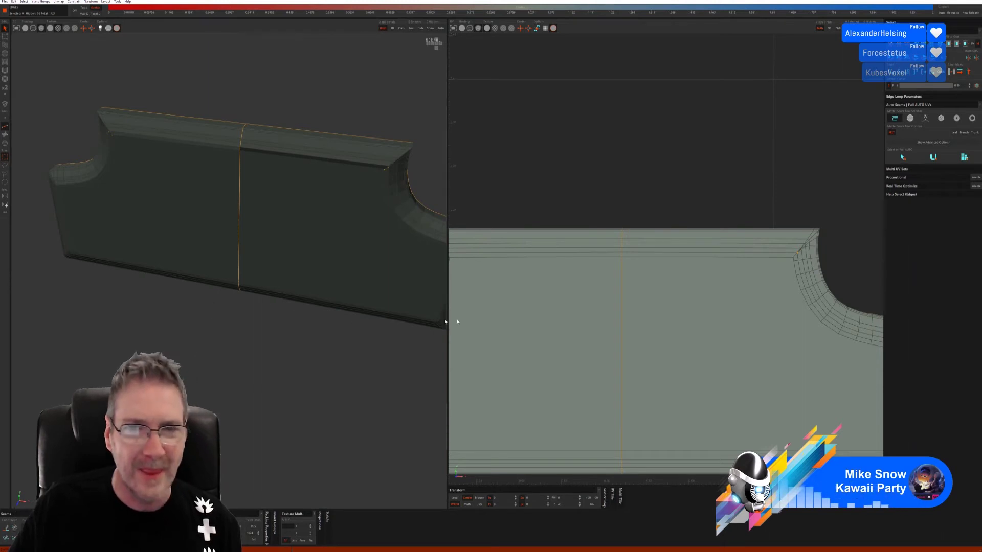
Try Auto Seams on the headboard panel, with unfolding and packing enabled after edge selection.
{"action": "key", "text": "f"}
{"action": "scroll", "coordinate": [528, 315], "scroll_direction": "down", "scroll_amount": 1}
{"action": "middle_click_drag", "start_coordinate": [593, 201], "coordinate": [574, 198]}
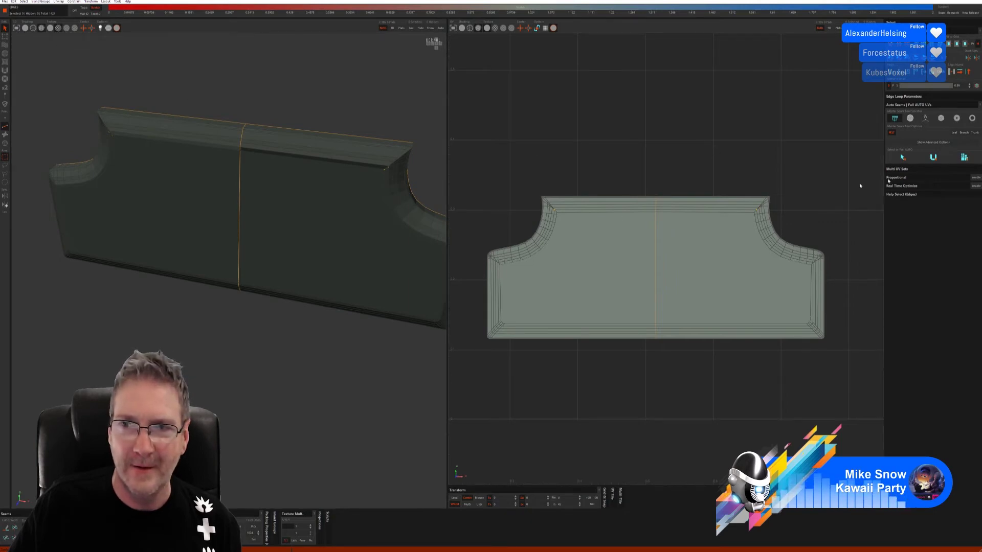
{"action": "left_click", "coordinate": [937, 160]}
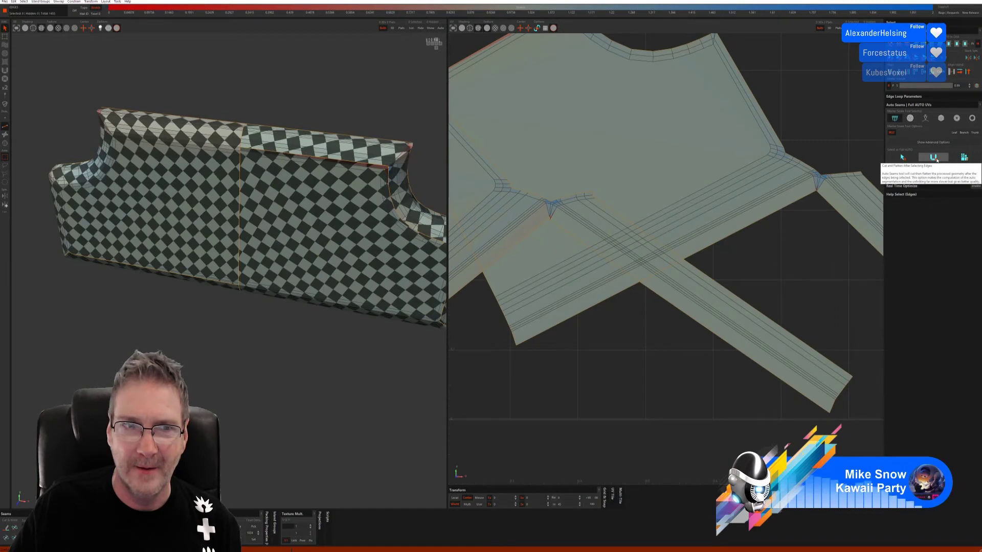
{"action": "left_click", "coordinate": [964, 158]}
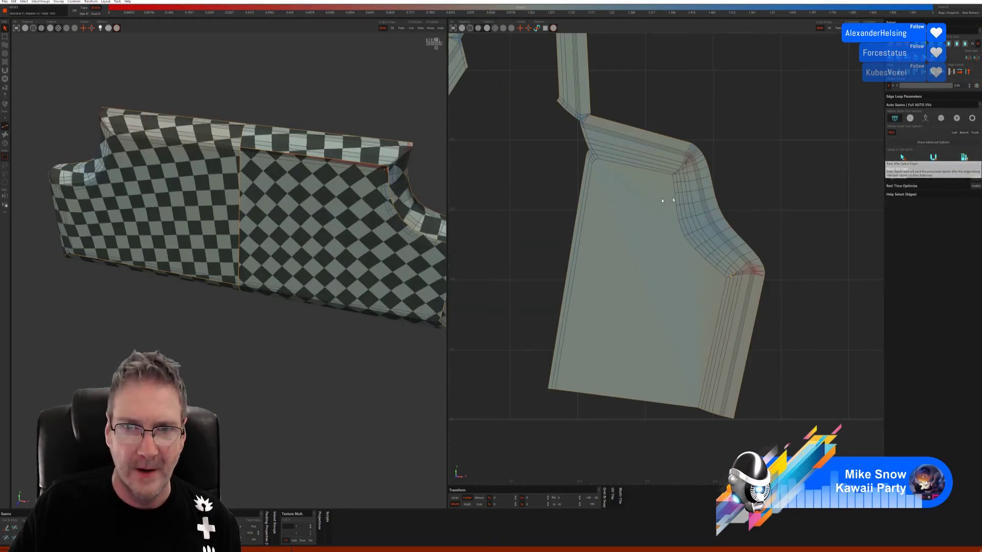
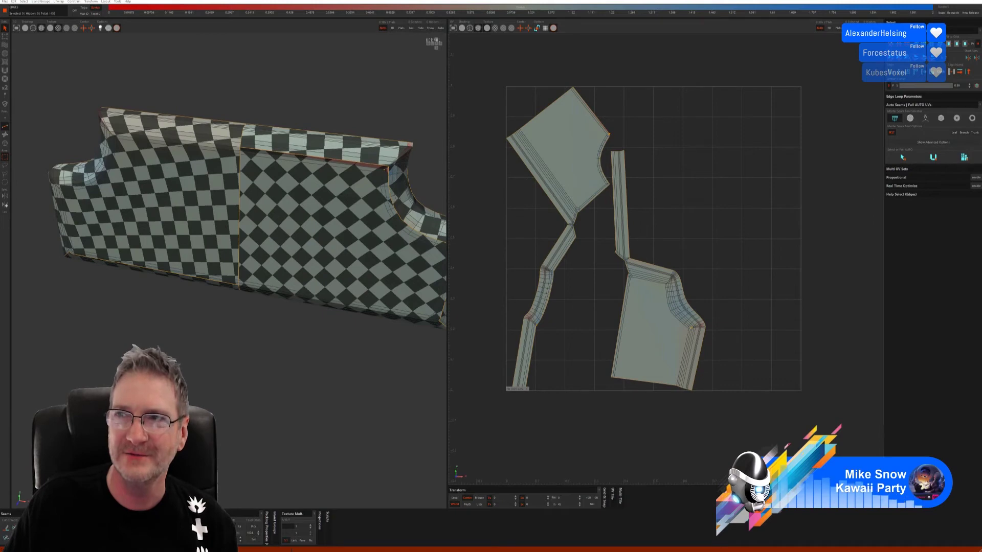
Quit RizomUV without saving the unwrap, return to 3ds Max, and close the RizomUV bridge.
{"action": "key", "text": "ctrl+s"}
{"action": "left_click", "coordinate": [506, 272]}
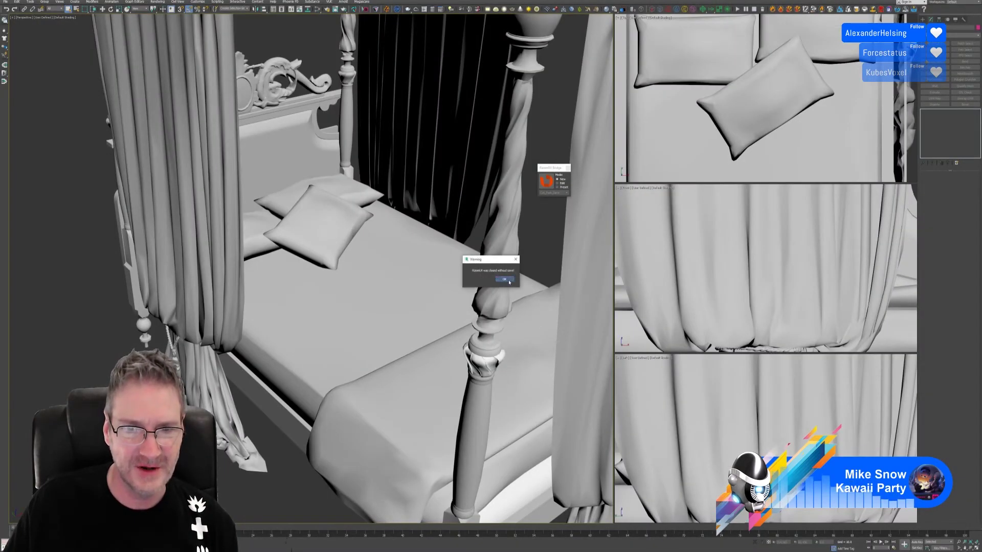
{"action": "left_click", "coordinate": [504, 279]}
{"action": "left_click", "coordinate": [568, 167]}
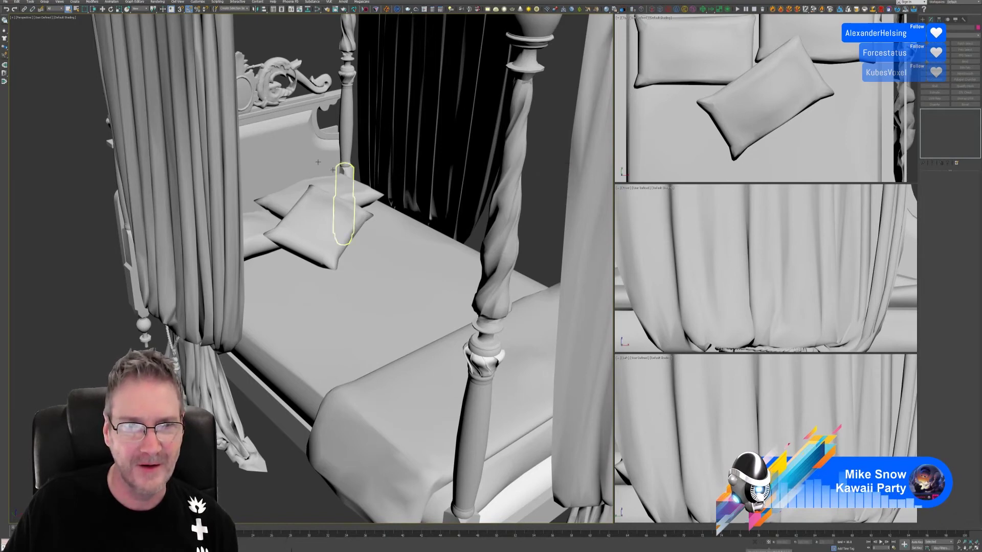
Isolate the bed's headboard panel and add a planar UVW Map modifier to it.
{"action": "left_click", "coordinate": [339, 187]}
{"action": "left_click", "coordinate": [758, 543]}
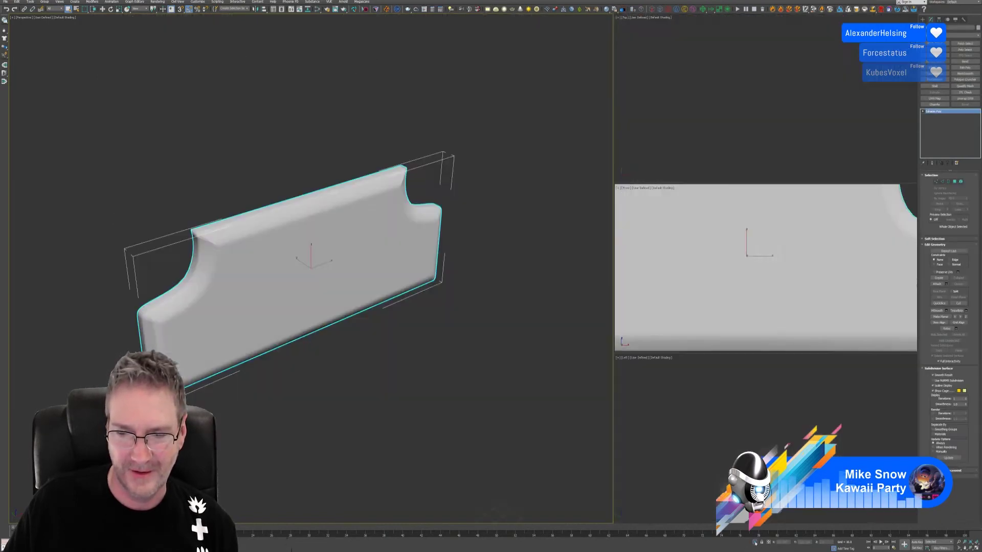
{"action": "middle_click_drag", "start_coordinate": [496, 337], "coordinate": [490, 332], "text": "alt"}
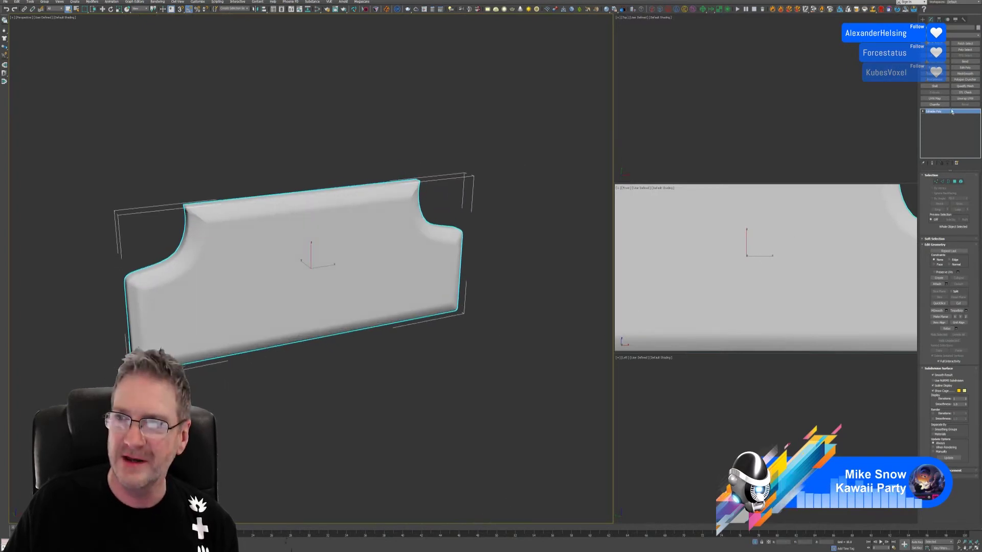
{"action": "left_click", "coordinate": [934, 98]}
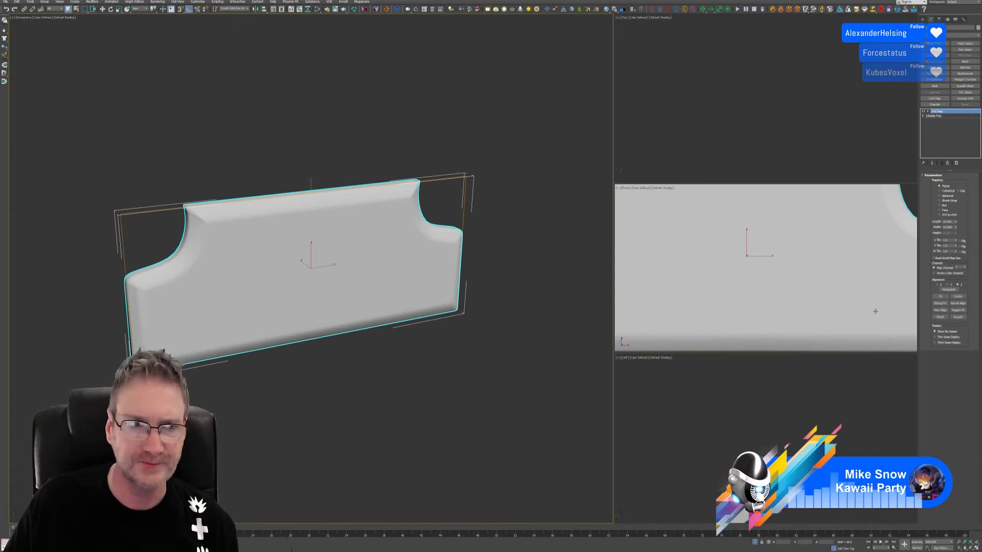
{"action": "middle_click_drag", "start_coordinate": [403, 345], "coordinate": [399, 347], "text": "alt"}
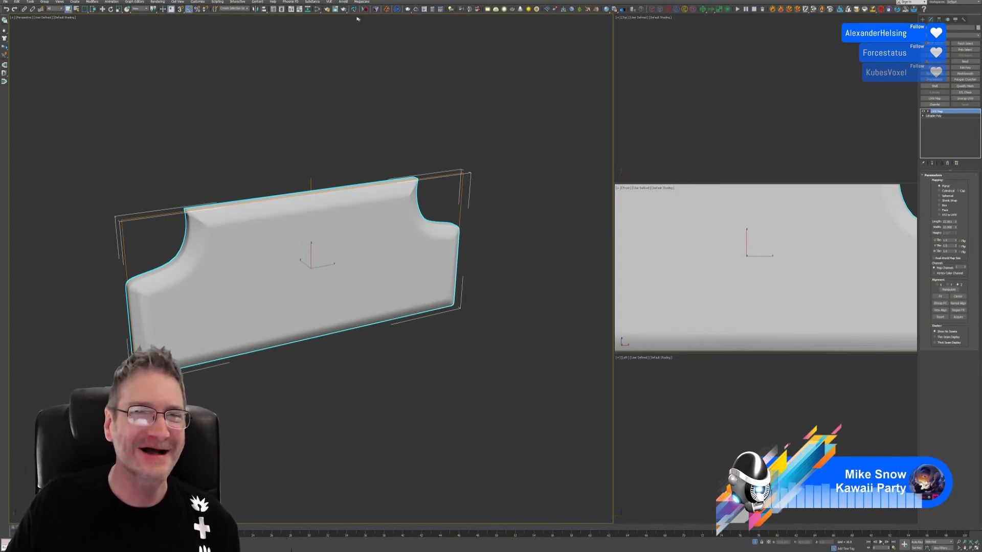
Assign the existing Standard material with the checker diffuse map to the headboard panel, and close the Slate Material Editor.
{"action": "left_click", "coordinate": [317, 9]}
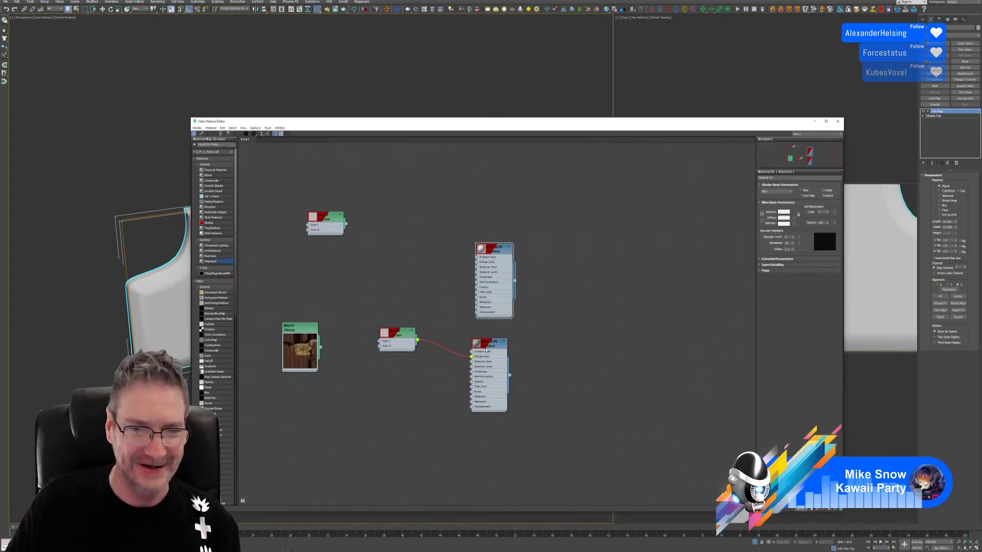
{"action": "left_click", "coordinate": [486, 344]}
{"action": "right_click", "coordinate": [486, 343]}
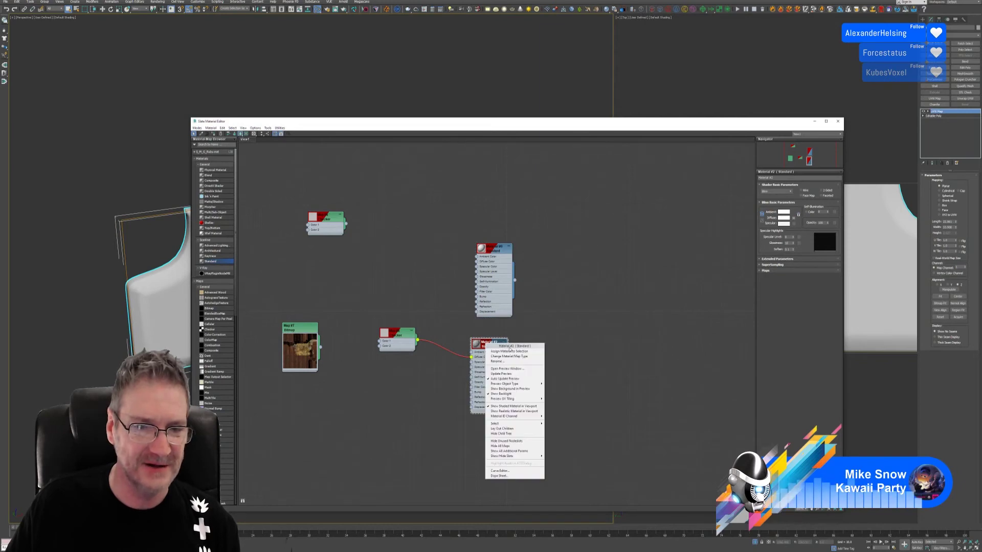
{"action": "left_click", "coordinate": [509, 351]}
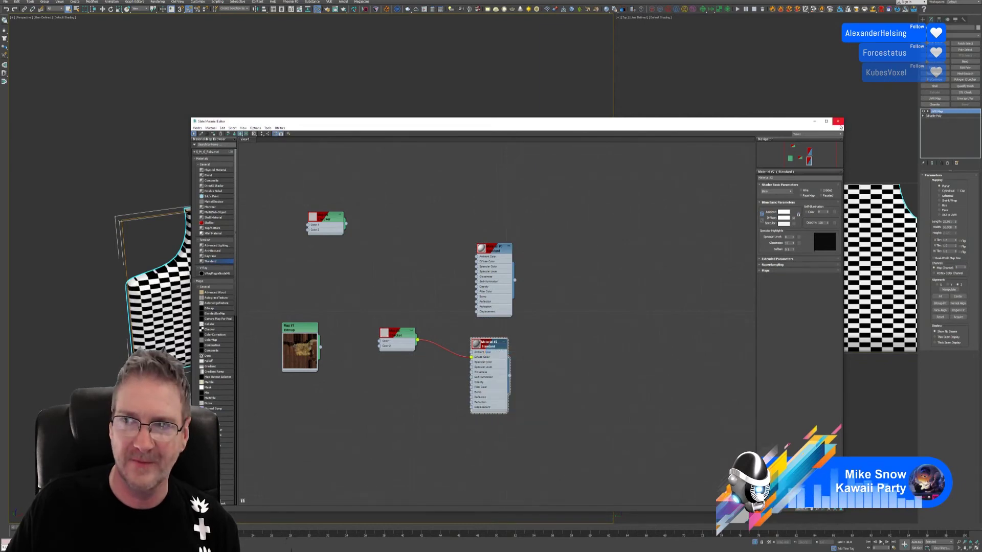
{"action": "left_click", "coordinate": [838, 121]}
Check the checker mapping around the headboard panel's edges, and collapse the UVW Map modifier into the mesh.
{"action": "middle_click_drag", "start_coordinate": [569, 268], "coordinate": [442, 307], "text": "alt"}
{"action": "scroll", "coordinate": [237, 238], "scroll_direction": "up", "scroll_amount": 5}
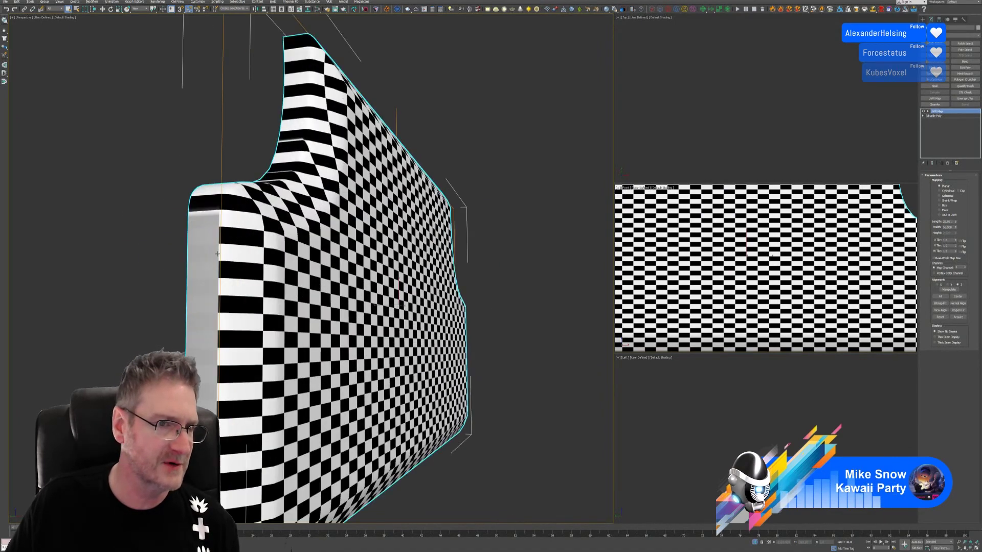
{"action": "scroll", "coordinate": [193, 303], "scroll_direction": "down", "scroll_amount": 5}
{"action": "middle_click_drag", "start_coordinate": [193, 303], "coordinate": [273, 318], "text": "alt"}
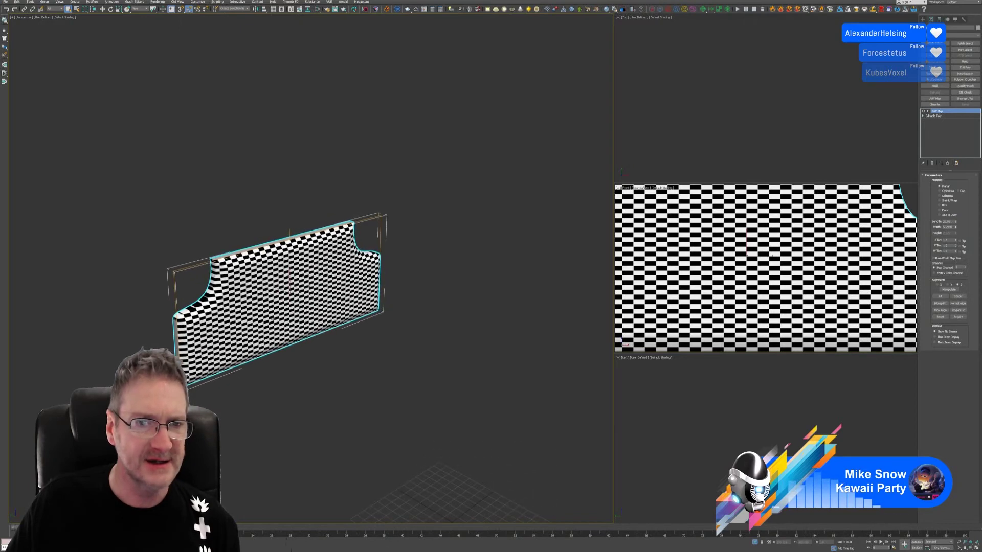
{"action": "right_click", "coordinate": [941, 113]}
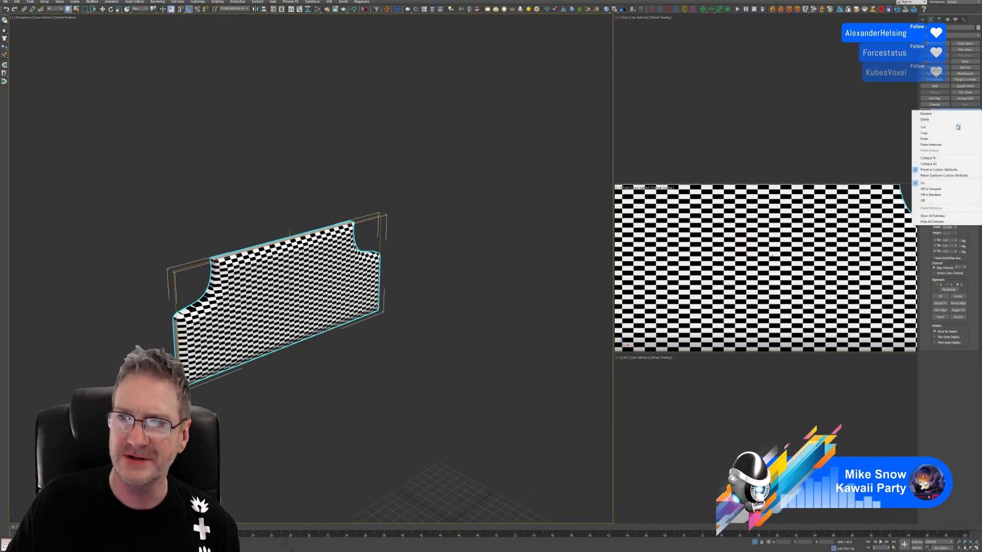
{"action": "left_click", "coordinate": [946, 163]}
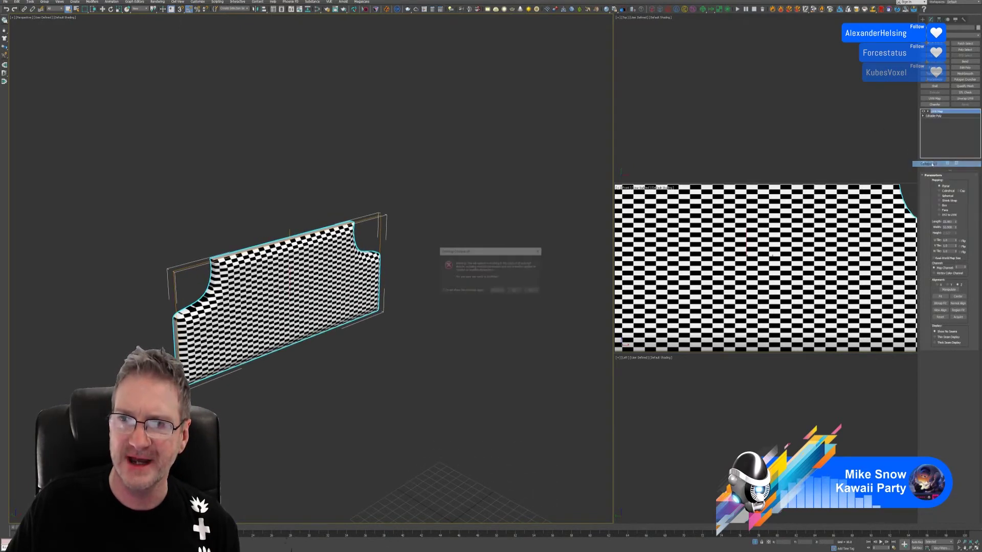
{"action": "left_click", "coordinate": [515, 291]}
{"action": "middle_click_drag", "start_coordinate": [520, 291], "coordinate": [480, 316], "text": "alt"}
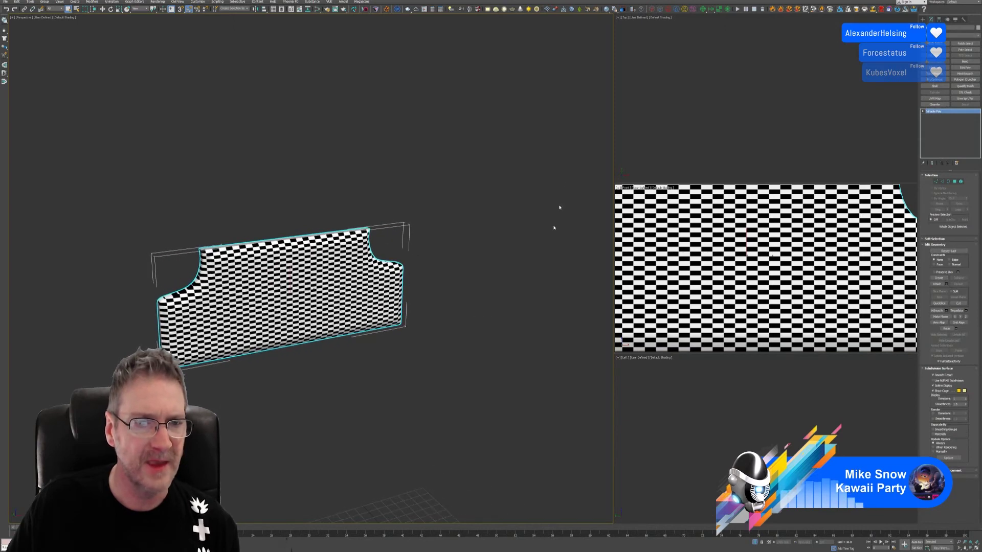
{"action": "middle_click_drag", "start_coordinate": [354, 322], "coordinate": [363, 321], "text": "alt"}
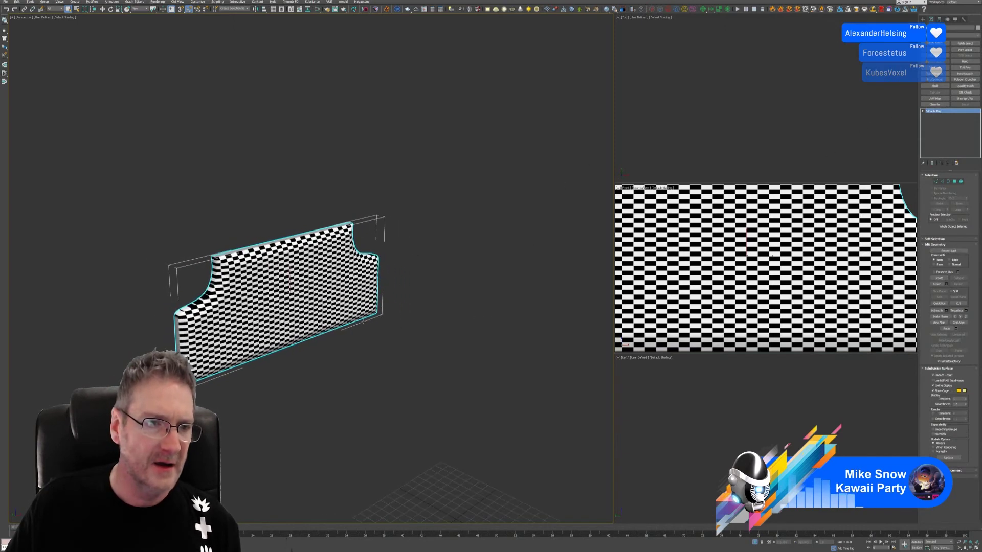
Send the headboard panel to RizomUV through the bridge, and examine its centre seam in 3D from several angles.
{"action": "left_click", "coordinate": [354, 10]}
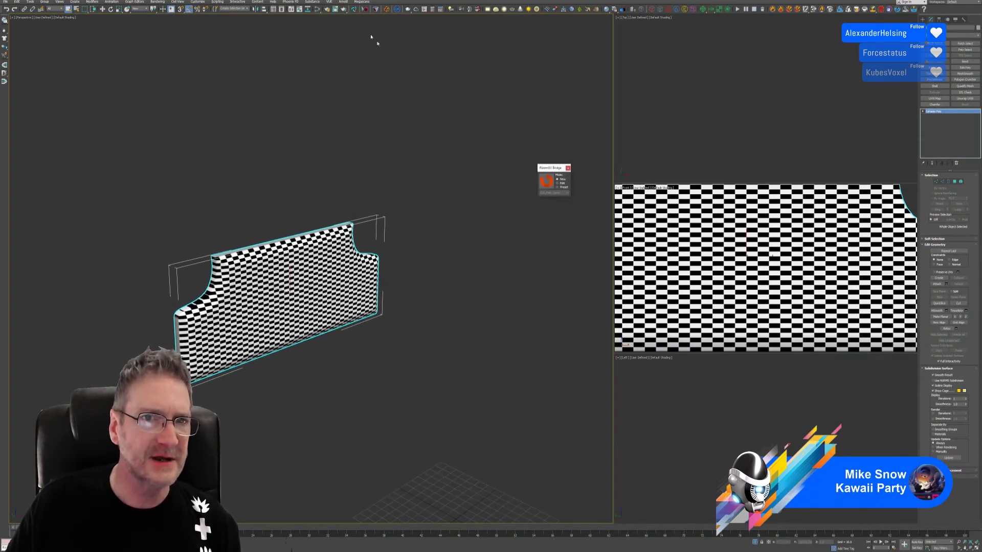
{"action": "left_click", "coordinate": [546, 181]}
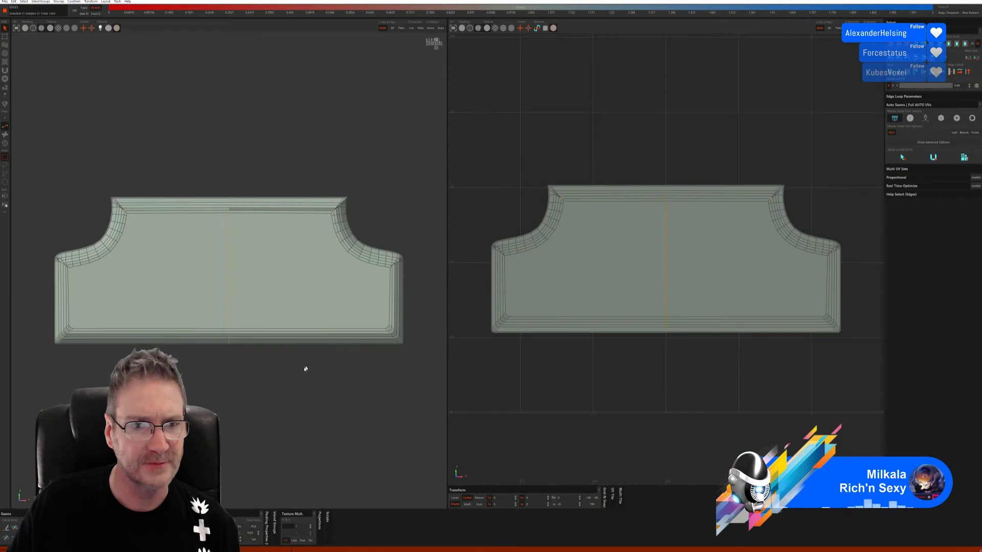
{"action": "mouse_move", "coordinate": [240, 221]}
{"action": "middle_mouse_down"}
{"action": "mouse_move", "coordinate": [244, 178]}
{"action": "mouse_move", "coordinate": [270, 167]}
{"action": "mouse_move", "coordinate": [232, 224]}
{"action": "middle_mouse_up"}
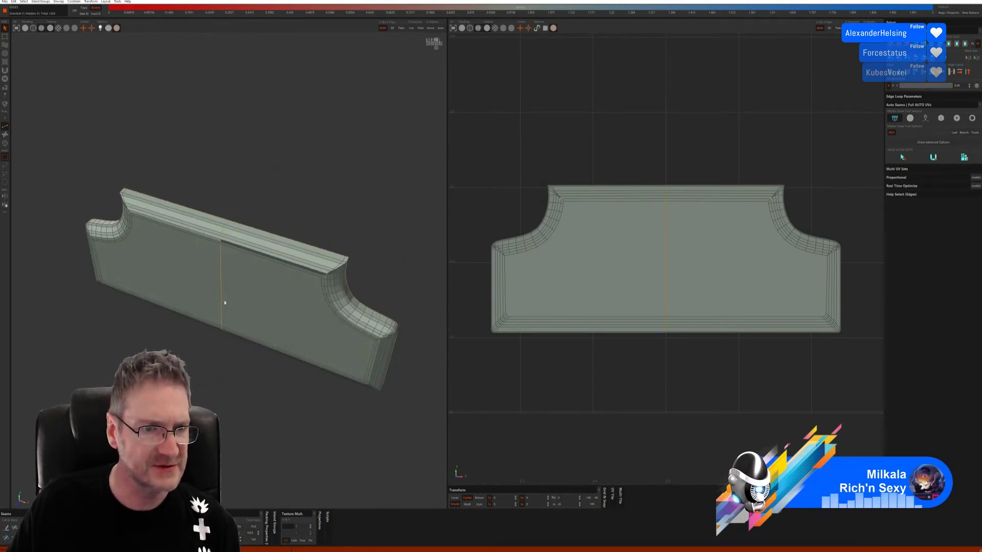
{"action": "middle_click_drag", "start_coordinate": [224, 354], "coordinate": [258, 363]}
{"action": "scroll", "coordinate": [209, 354], "scroll_direction": "up", "scroll_amount": 4}
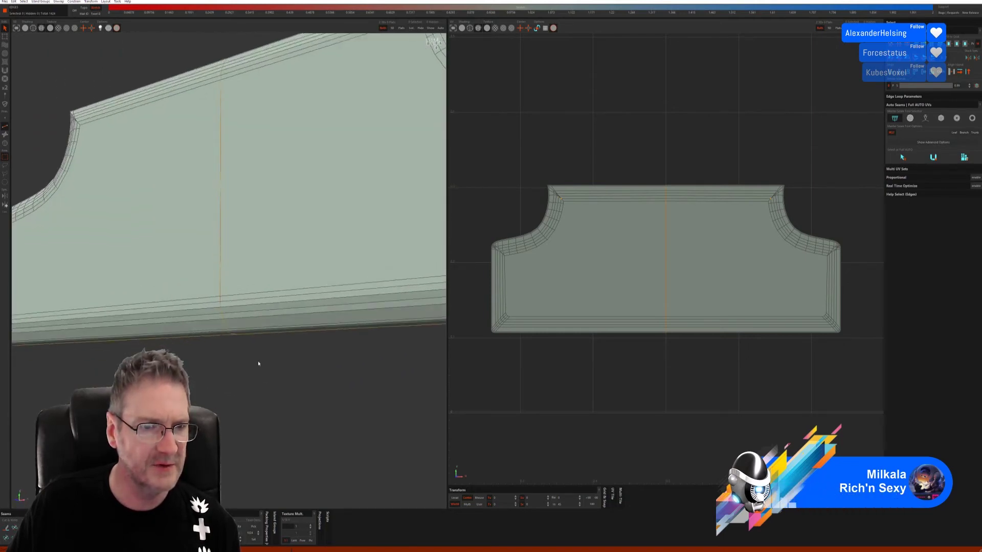
{"action": "scroll", "coordinate": [266, 375], "scroll_direction": "up", "scroll_amount": 3}
{"action": "middle_click_drag", "start_coordinate": [300, 208], "coordinate": [257, 254]}
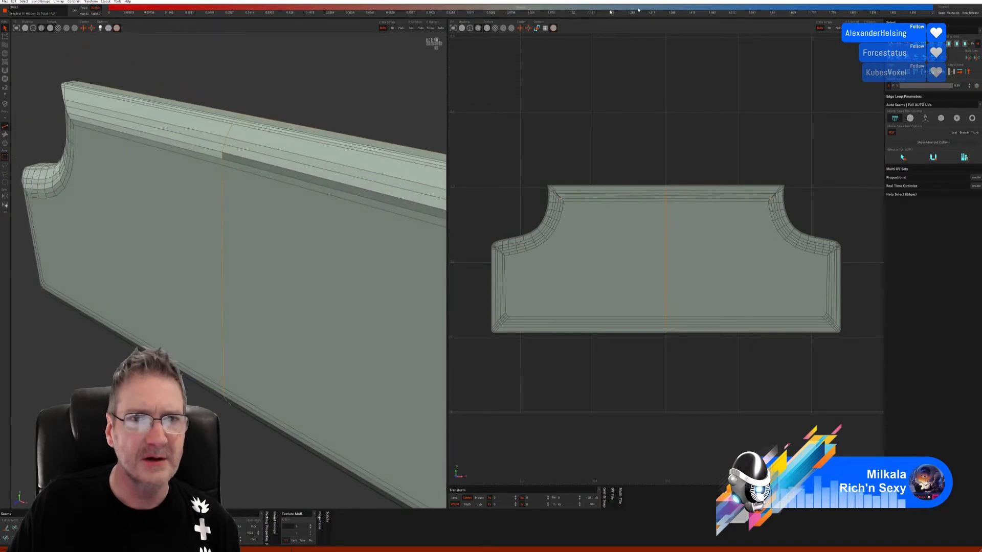
Quit RizomUV without saving changes and switch back to 3ds Max.
{"action": "key", "text": "ctrl+q"}
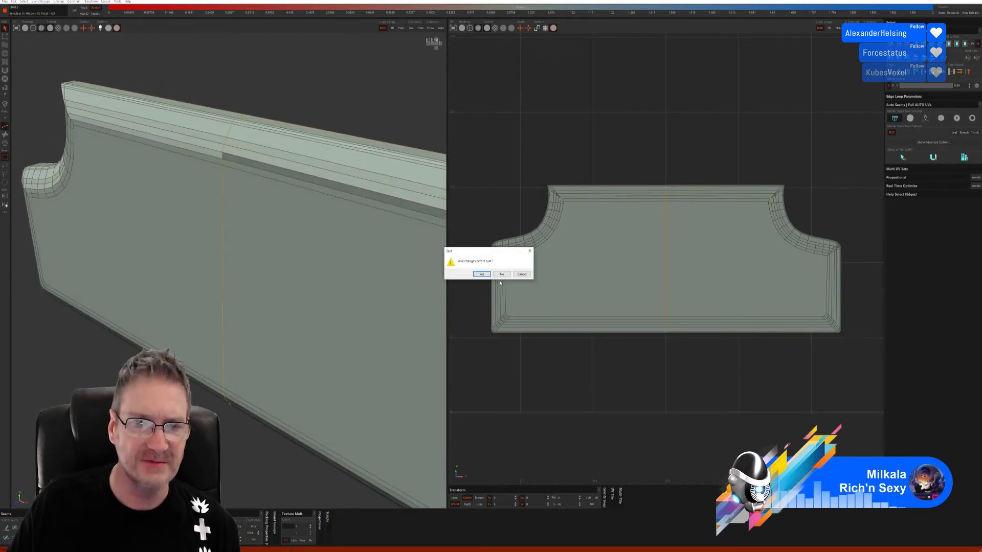
{"action": "left_click", "coordinate": [501, 275]}
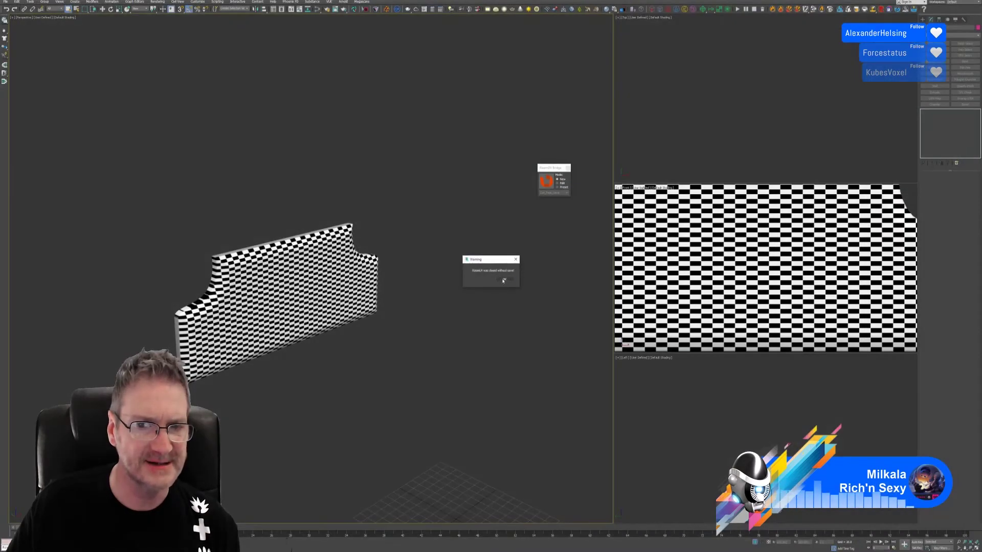
Dismiss the warning, inspect the headboard panel's map channels in Channel Info, and close that window and the RizomUV bridge.
{"action": "left_click", "coordinate": [504, 280]}
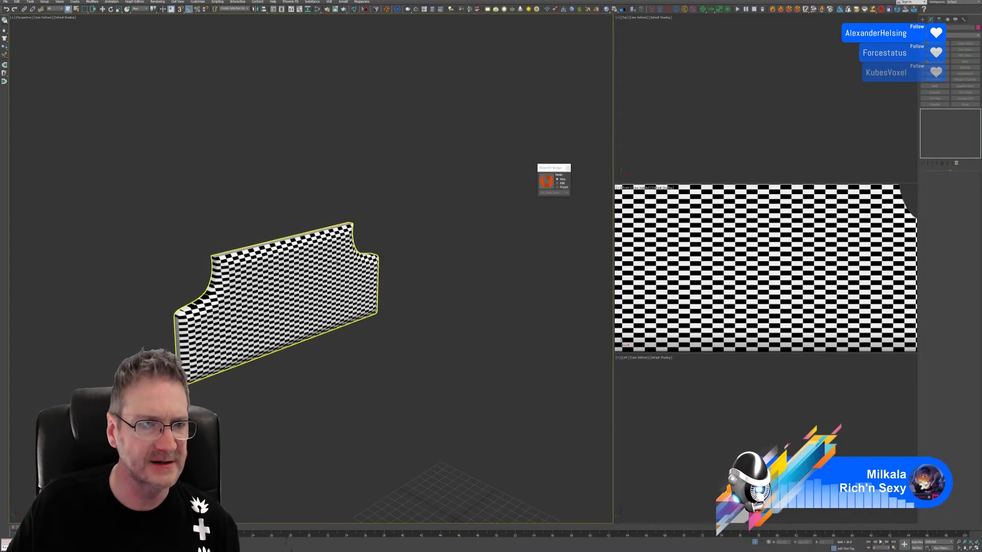
{"action": "left_click", "coordinate": [963, 20]}
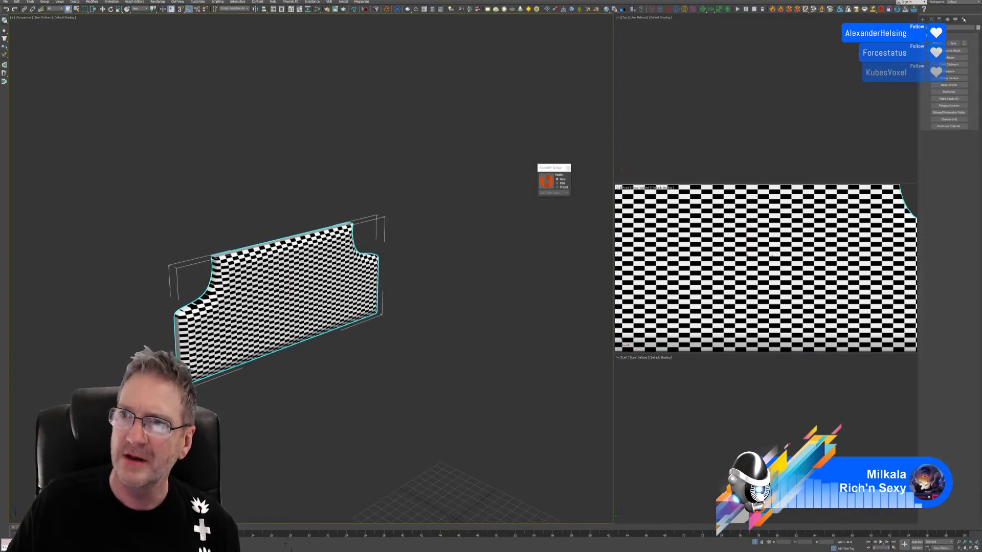
{"action": "left_click", "coordinate": [946, 120]}
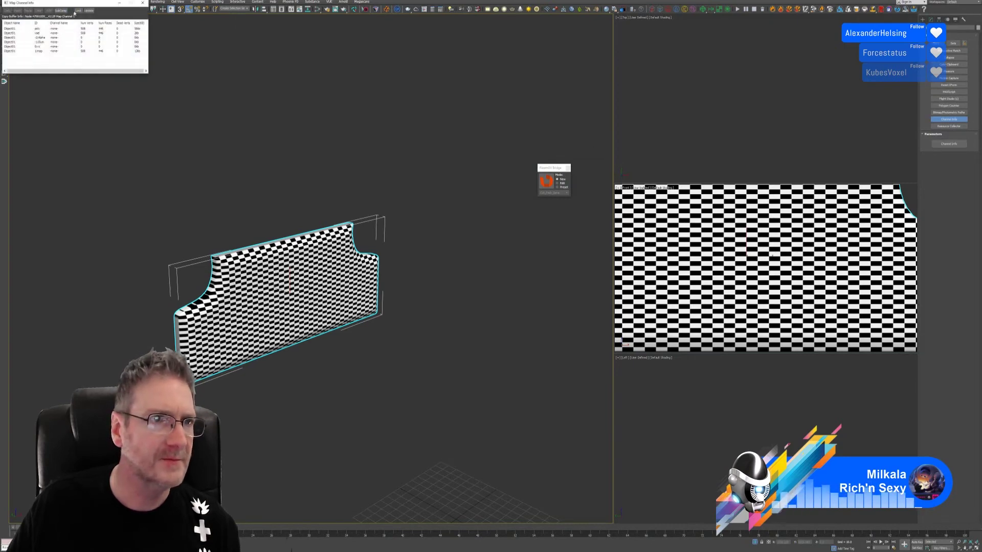
{"action": "left_click_drag", "start_coordinate": [74, 4], "coordinate": [408, 87]}
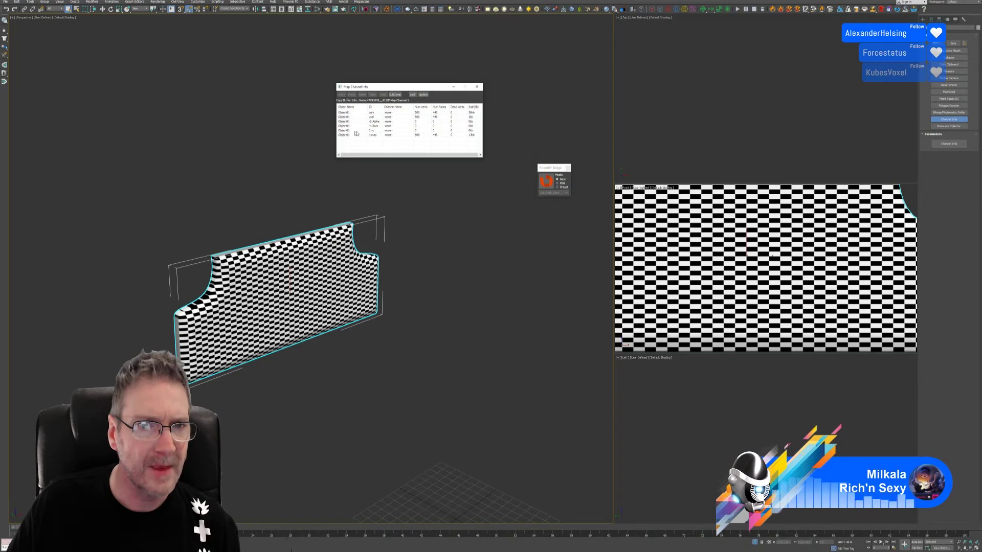
{"action": "left_click", "coordinate": [385, 131]}
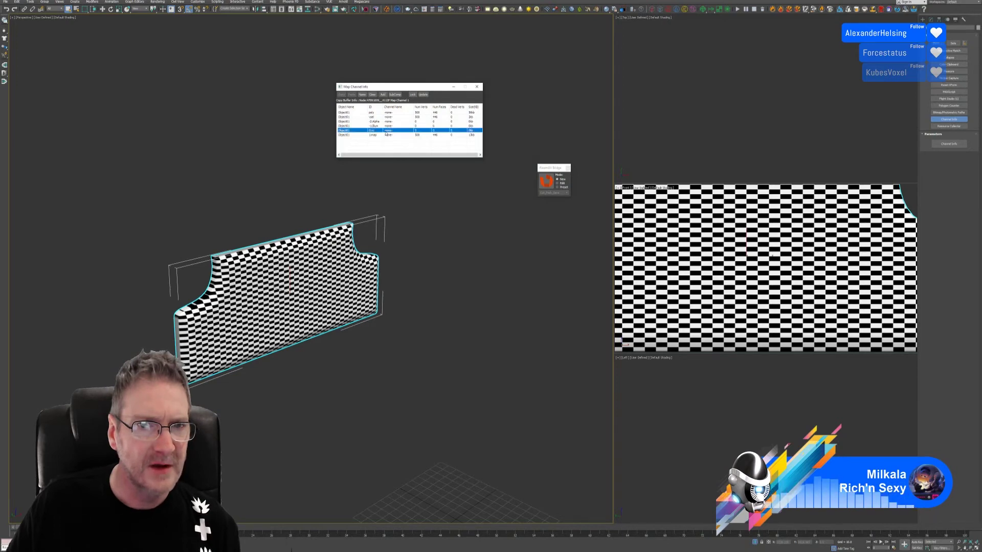
{"action": "left_click", "coordinate": [384, 126]}
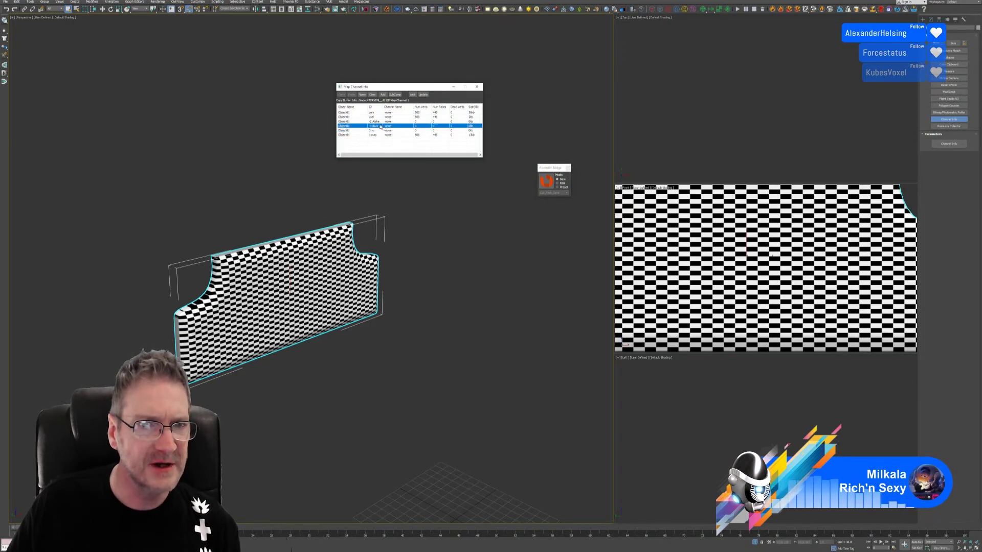
{"action": "left_click", "coordinate": [380, 122]}
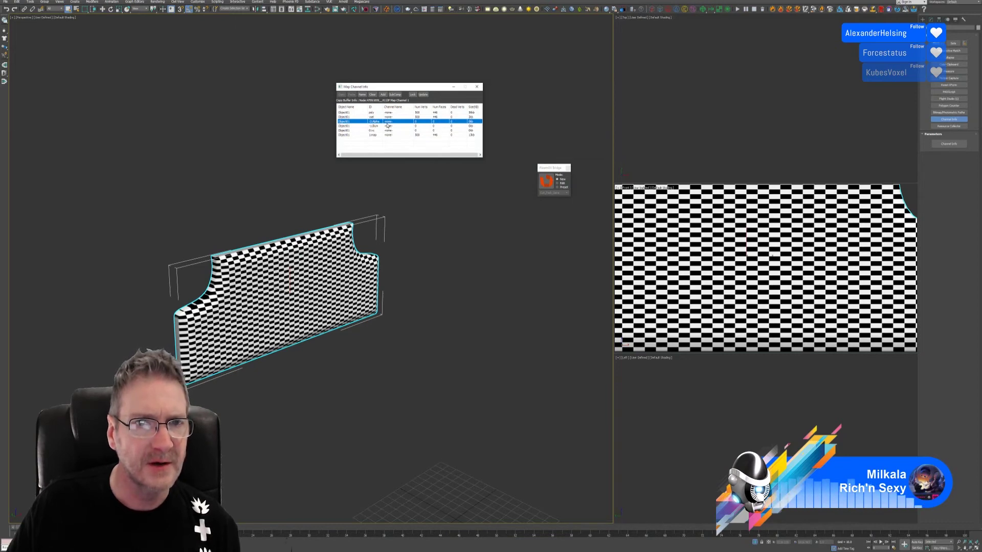
{"action": "left_click", "coordinate": [380, 117]}
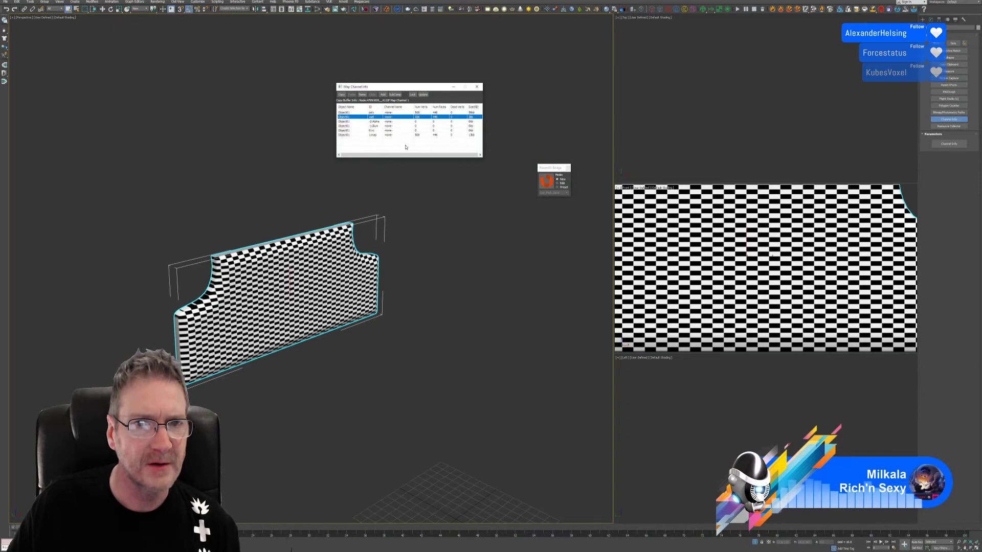
{"action": "left_click", "coordinate": [377, 135]}
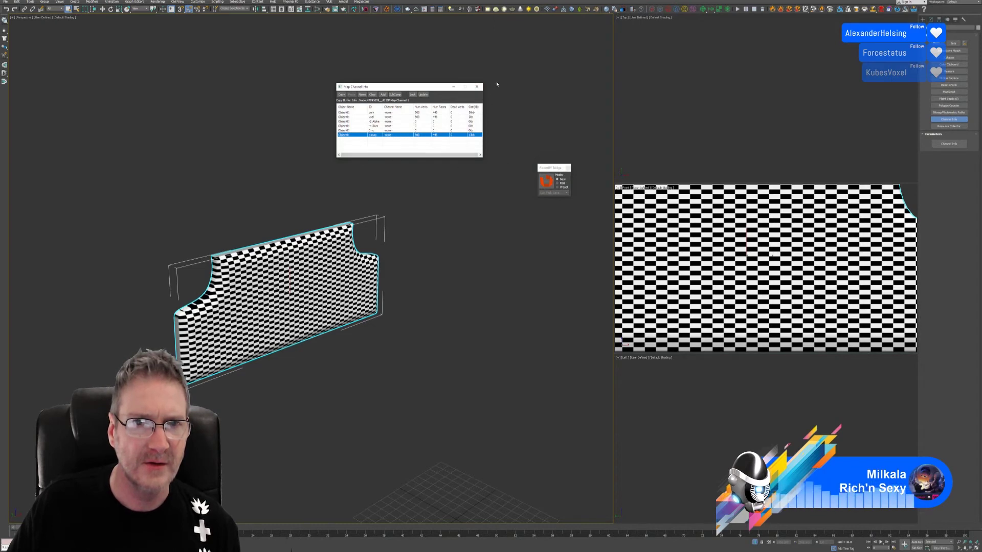
{"action": "left_click", "coordinate": [476, 87]}
{"action": "left_click", "coordinate": [568, 169]}
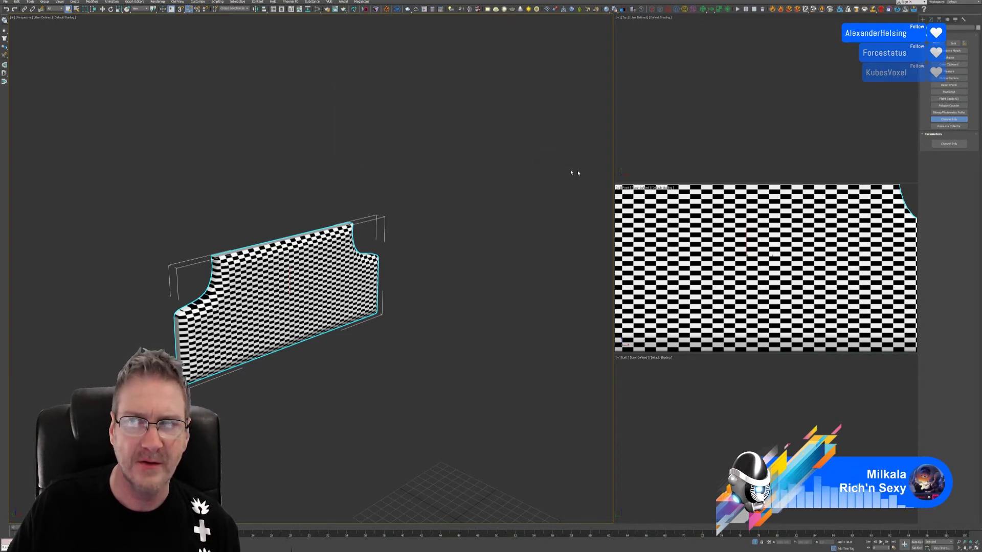
Add an Unwrap UVW modifier to the headboard panel and open its UV editor on the upper end of the centre seam.
{"action": "left_click", "coordinate": [931, 19]}
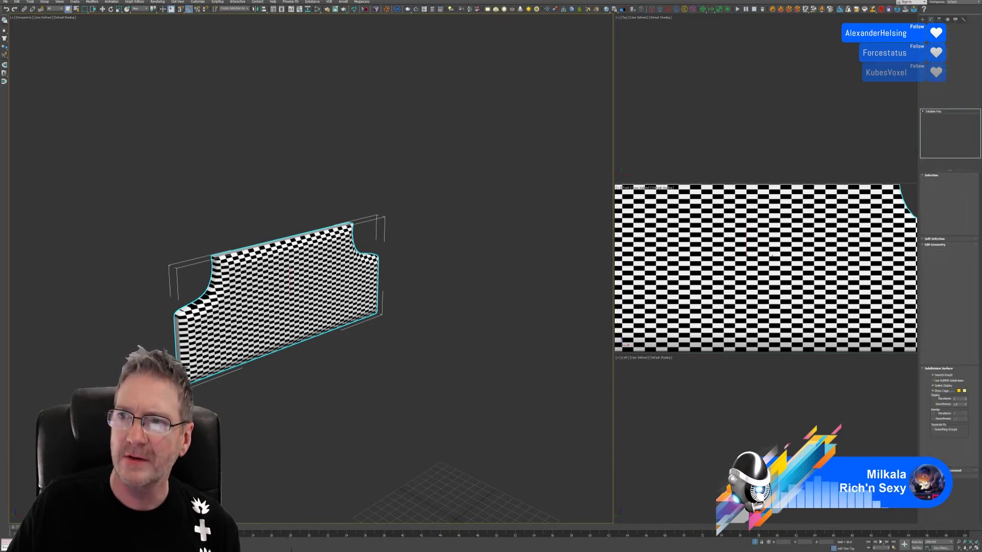
{"action": "left_click", "coordinate": [965, 98]}
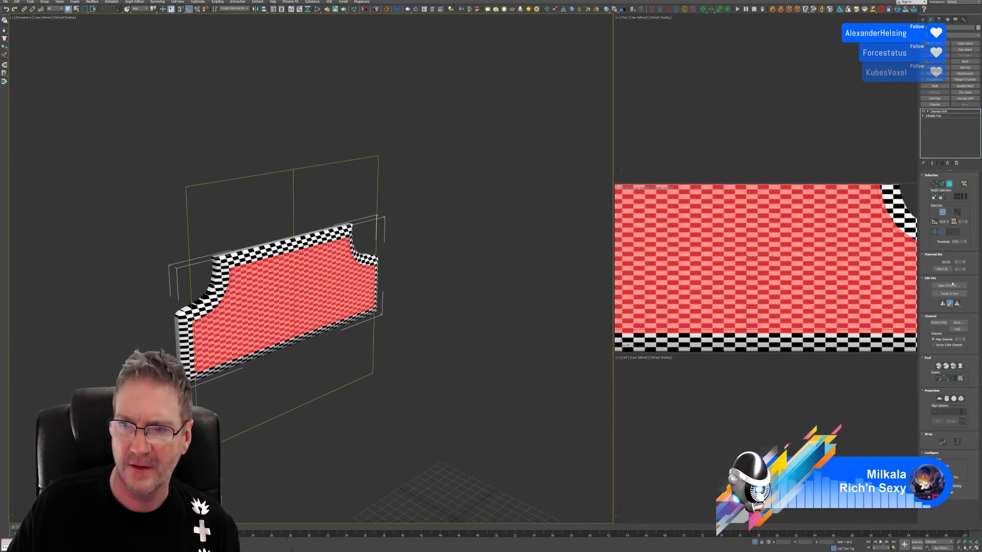
{"action": "left_click", "coordinate": [951, 285]}
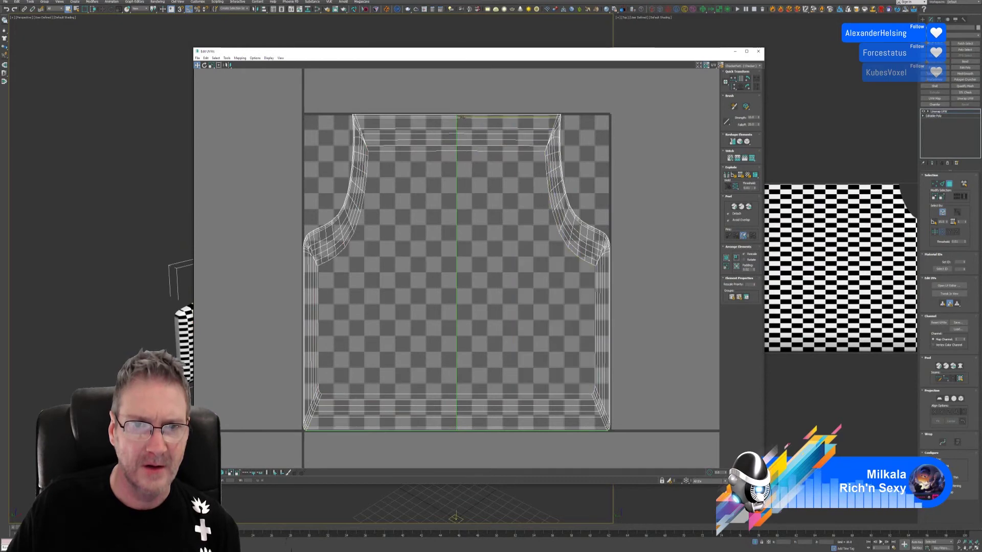
{"action": "scroll", "coordinate": [460, 117], "scroll_direction": "up", "scroll_amount": 8}
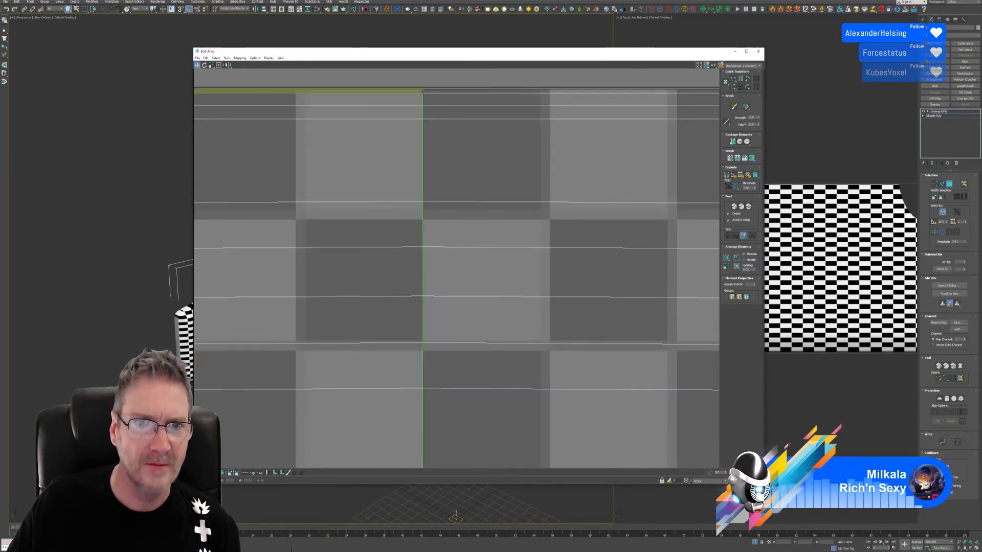
{"action": "left_click", "coordinate": [358, 91]}
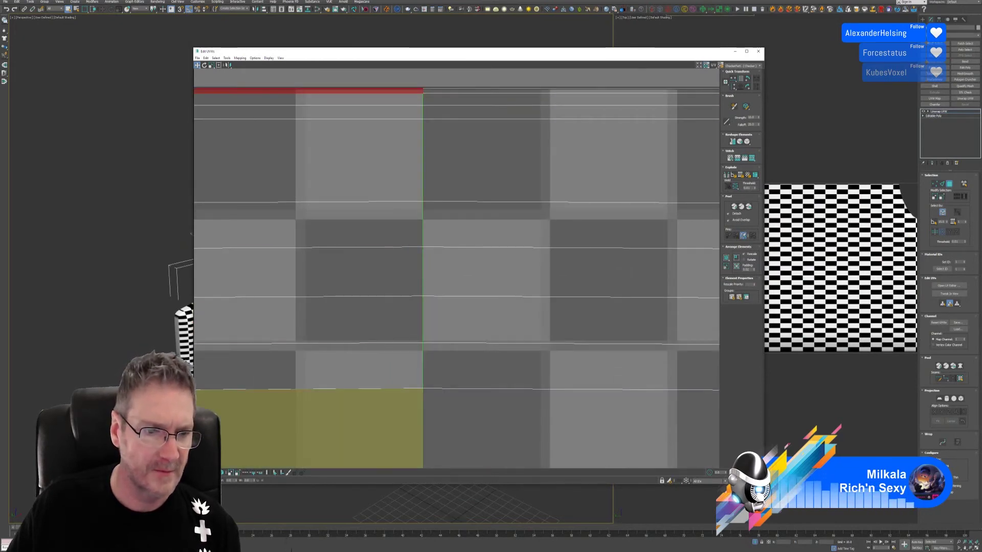
{"action": "left_click", "coordinate": [444, 101]}
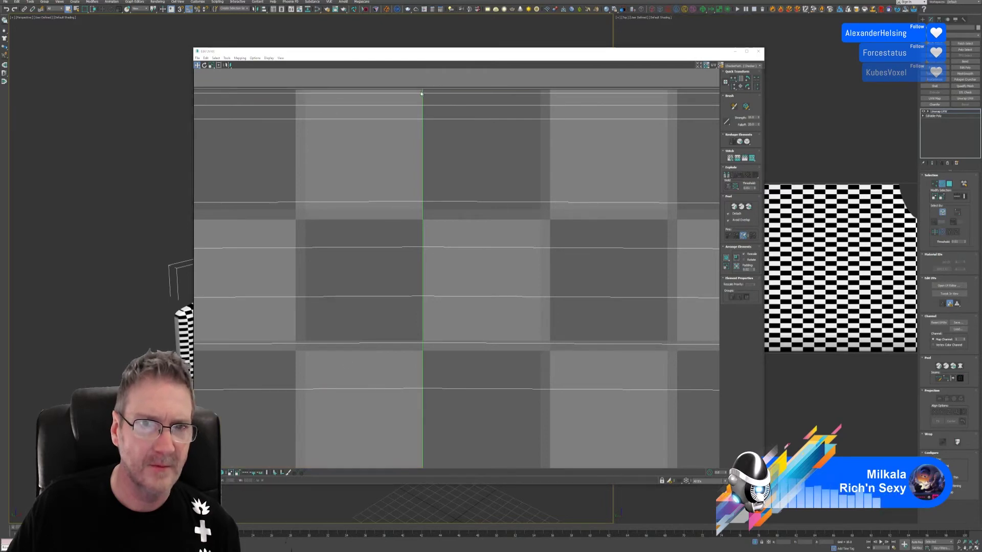
Select the centre seam's edges in the UV layout from the panel's upper border down through the long middle edge.
{"action": "left_click", "coordinate": [423, 92]}
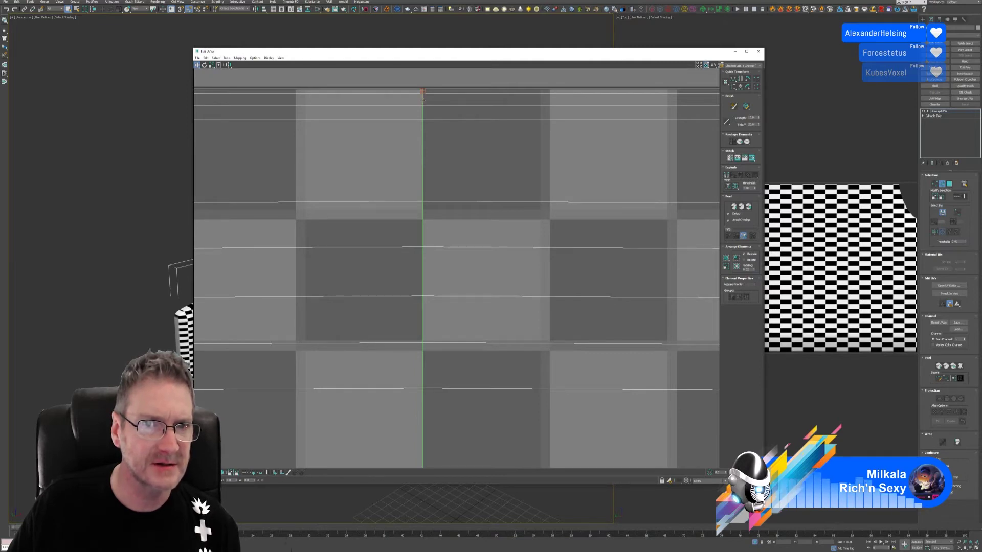
{"action": "scroll", "coordinate": [415, 111], "scroll_direction": "up", "scroll_amount": 4}
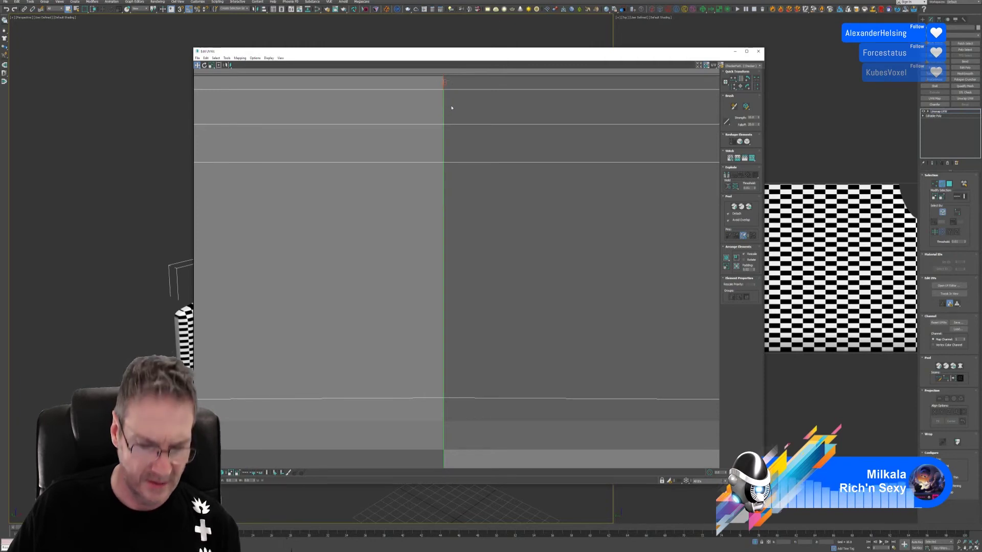
{"action": "left_click_drag", "start_coordinate": [458, 107], "coordinate": [435, 109]}
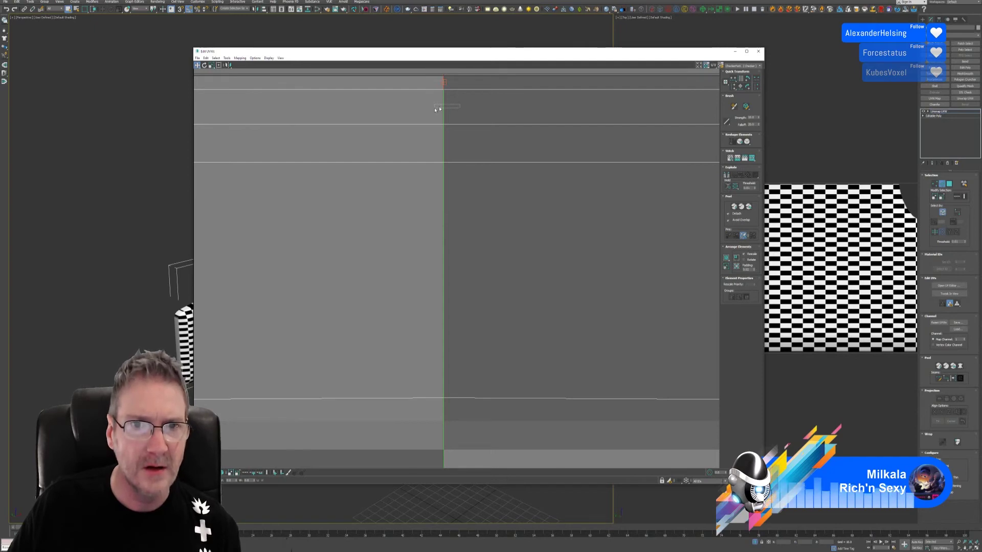
{"action": "left_click", "coordinate": [445, 145], "text": "ctrl"}
{"action": "left_click", "coordinate": [444, 203], "text": "ctrl"}
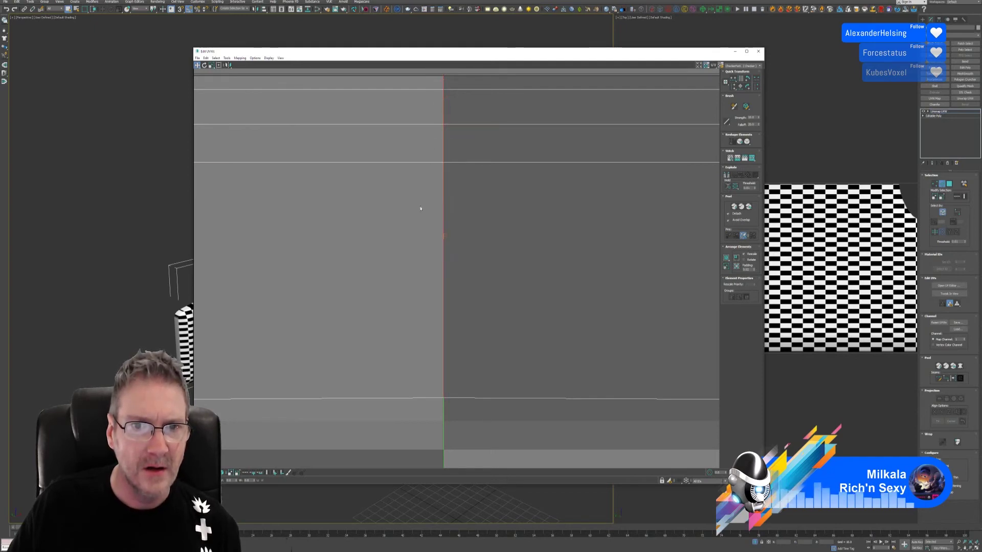
{"action": "middle_click_drag", "start_coordinate": [485, 380], "coordinate": [459, 186]}
{"action": "left_click_drag", "start_coordinate": [434, 219], "coordinate": [402, 218], "text": "ctrl"}
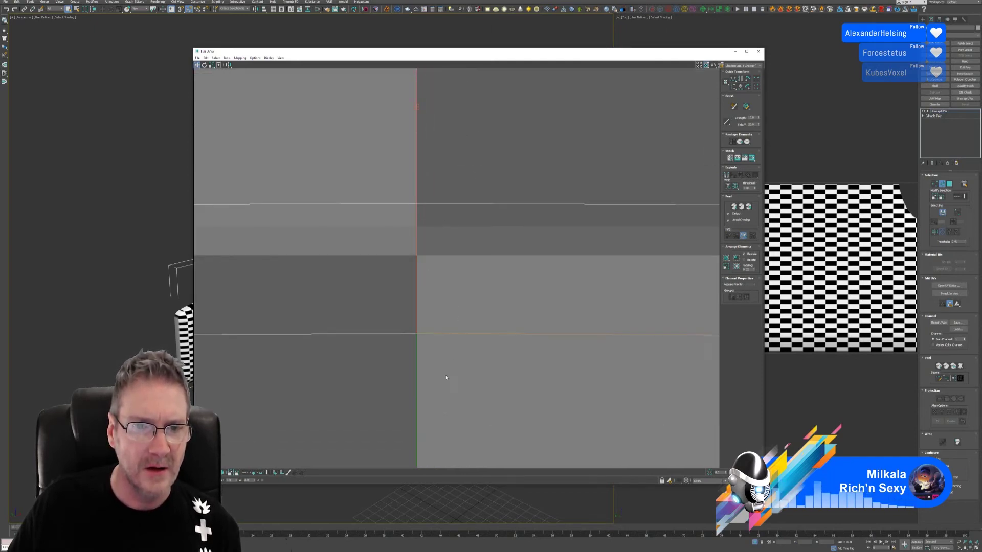
{"action": "left_click_drag", "start_coordinate": [441, 382], "coordinate": [402, 389], "text": "ctrl"}
{"action": "middle_click_drag", "start_coordinate": [444, 429], "coordinate": [455, 143]}
{"action": "left_click_drag", "start_coordinate": [454, 212], "coordinate": [406, 234], "text": "ctrl"}
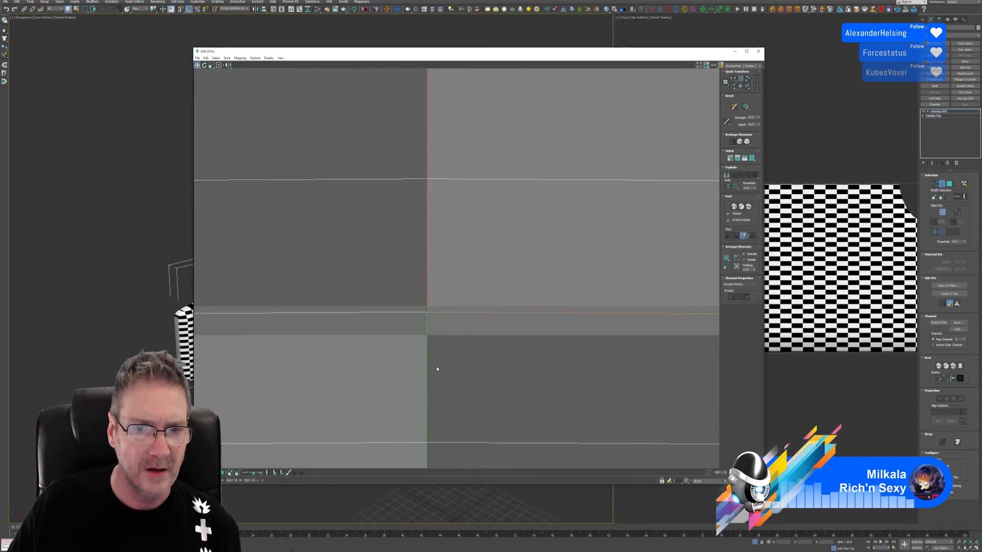
{"action": "left_click_drag", "start_coordinate": [438, 368], "coordinate": [413, 376], "text": "ctrl"}
{"action": "middle_click_drag", "start_coordinate": [496, 412], "coordinate": [449, 217]}
{"action": "left_click", "coordinate": [424, 307], "text": "ctrl"}
{"action": "middle_click_drag", "start_coordinate": [424, 307], "coordinate": [515, 81]}
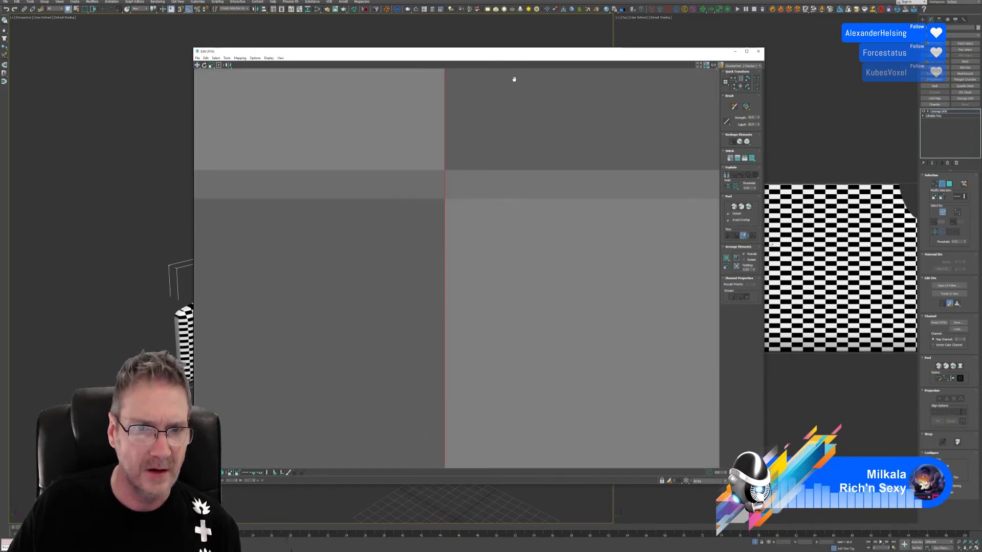
Add the remaining lower centre seam edges to the selection and join the seam with Stitch Selected, keeping the default settings.
{"action": "scroll", "coordinate": [535, 320], "scroll_direction": "down", "scroll_amount": 10}
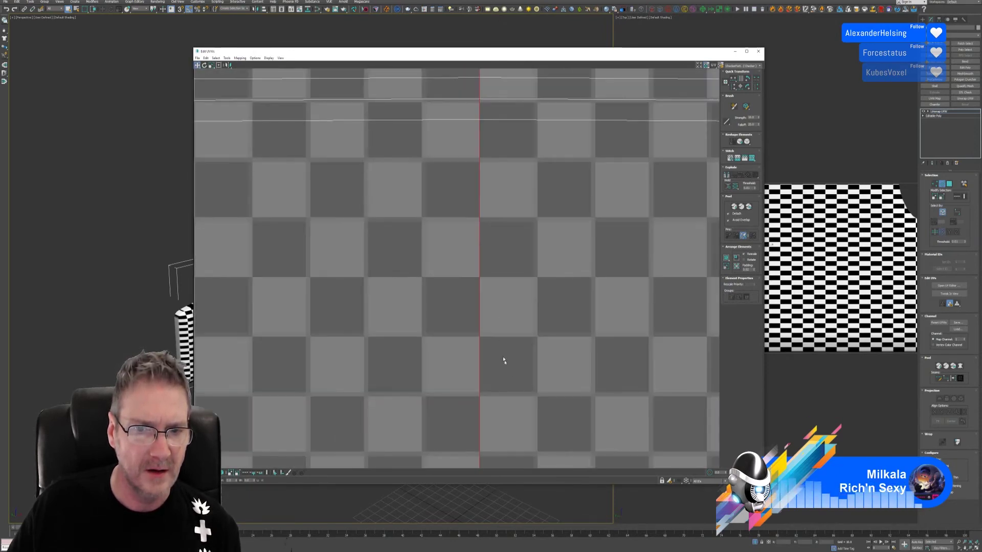
{"action": "middle_click_drag", "start_coordinate": [483, 401], "coordinate": [475, 266]}
{"action": "scroll", "coordinate": [476, 271], "scroll_direction": "up", "scroll_amount": 6}
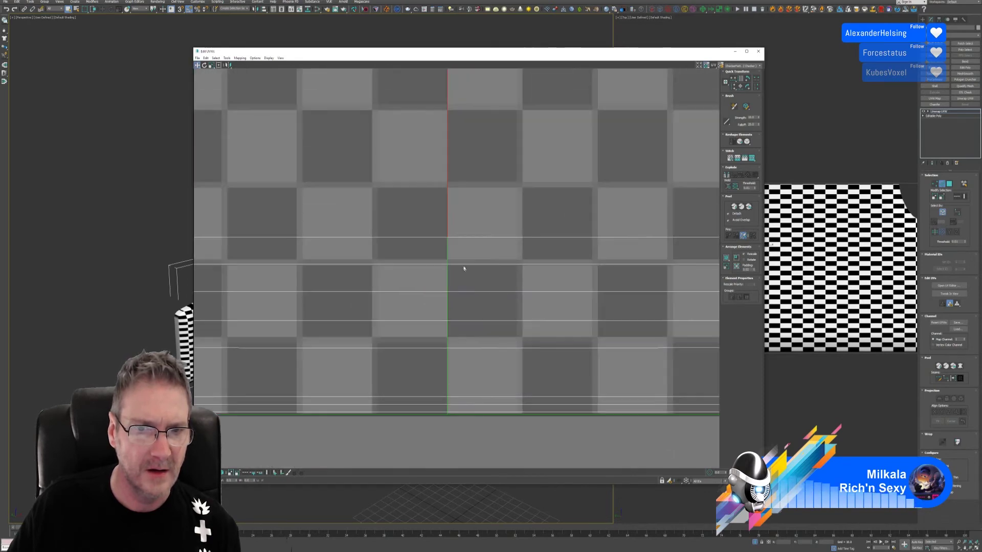
{"action": "left_click", "coordinate": [446, 314], "text": "ctrl"}
{"action": "scroll", "coordinate": [425, 384], "scroll_direction": "up", "scroll_amount": 4}
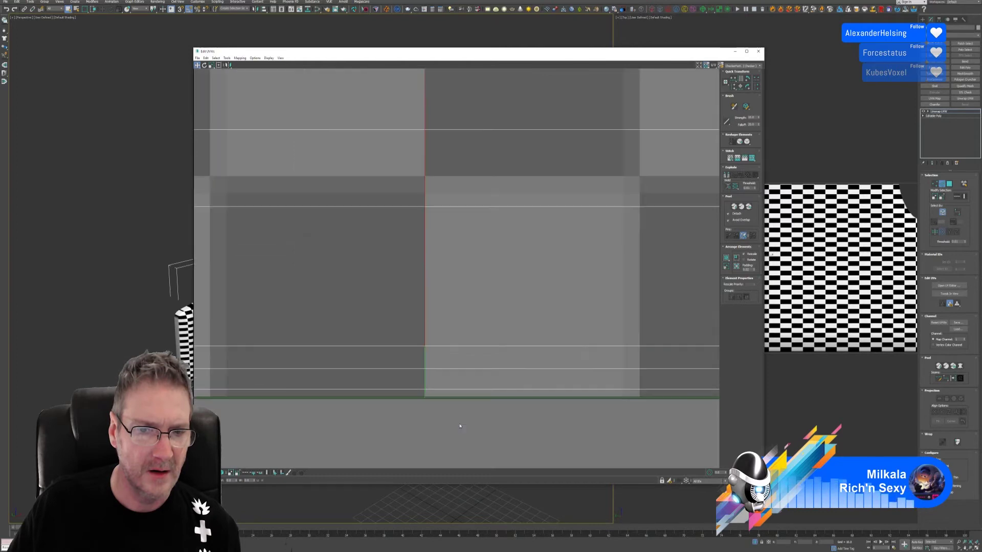
{"action": "left_click", "coordinate": [426, 392], "text": "ctrl"}
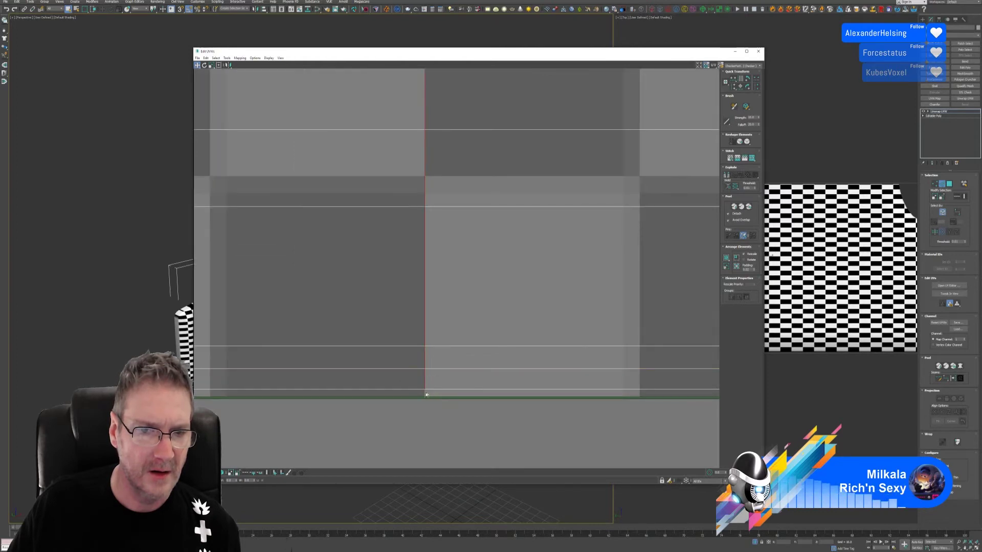
{"action": "scroll", "coordinate": [460, 355], "scroll_direction": "down", "scroll_amount": 6}
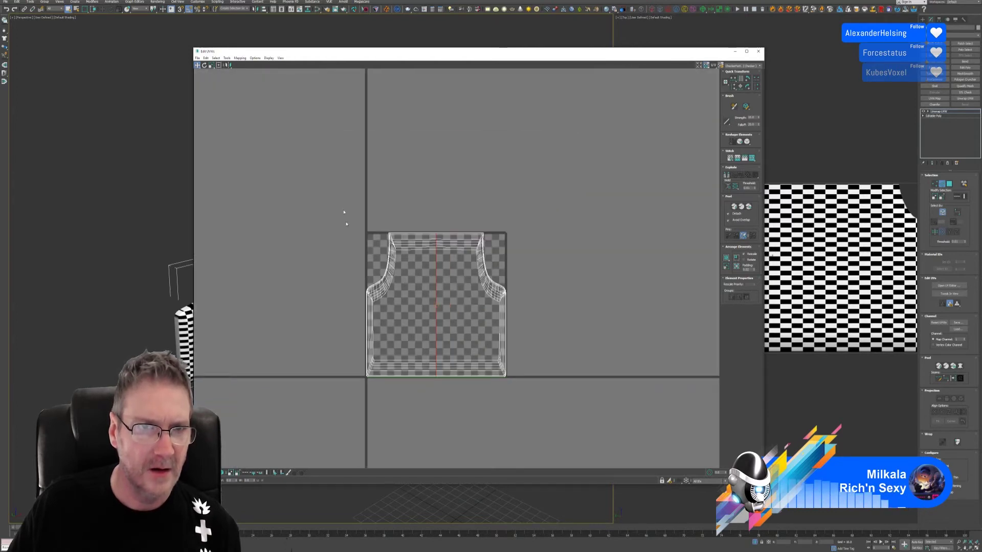
{"action": "left_click", "coordinate": [226, 58]}
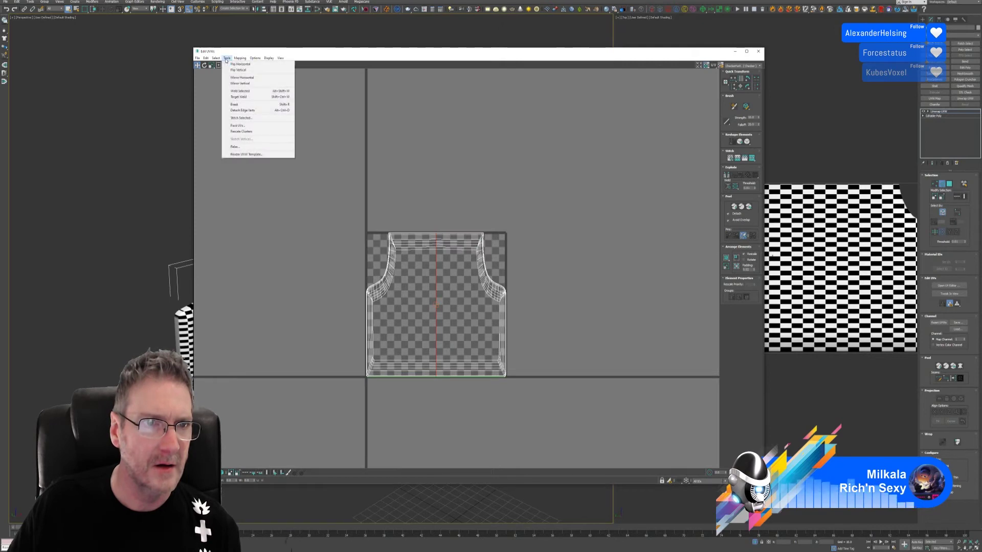
{"action": "left_click", "coordinate": [241, 118]}
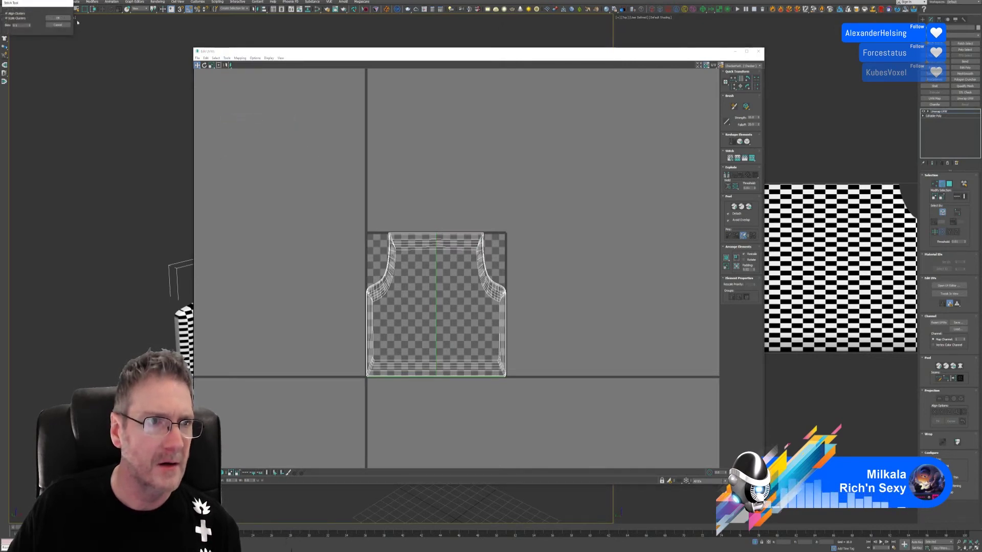
{"action": "left_click", "coordinate": [61, 19]}
Check the centre seam in the UV layout after stitching, close the UV editor and leave edge selection mode.
{"action": "scroll", "coordinate": [404, 285], "scroll_direction": "up", "scroll_amount": 8}
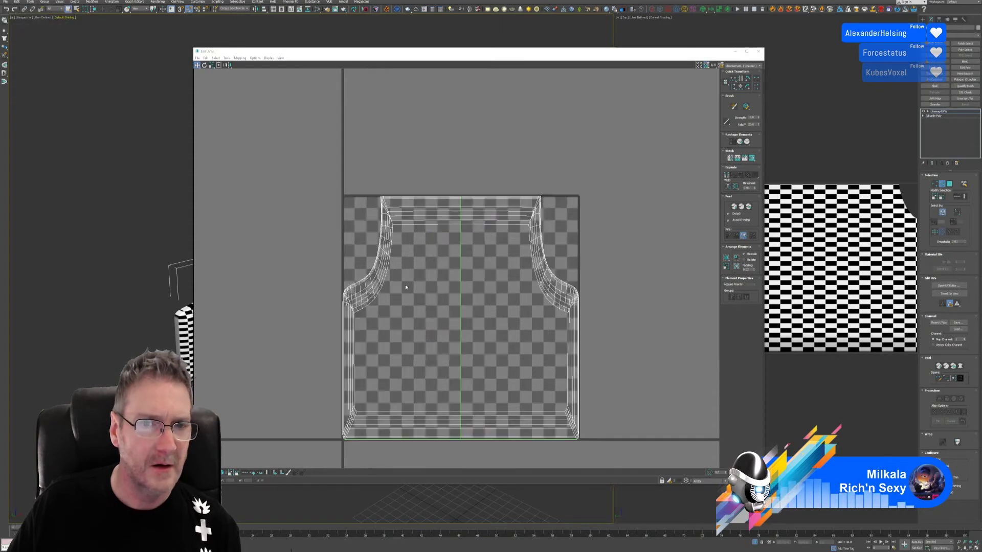
{"action": "scroll", "coordinate": [437, 231], "scroll_direction": "up", "scroll_amount": 3}
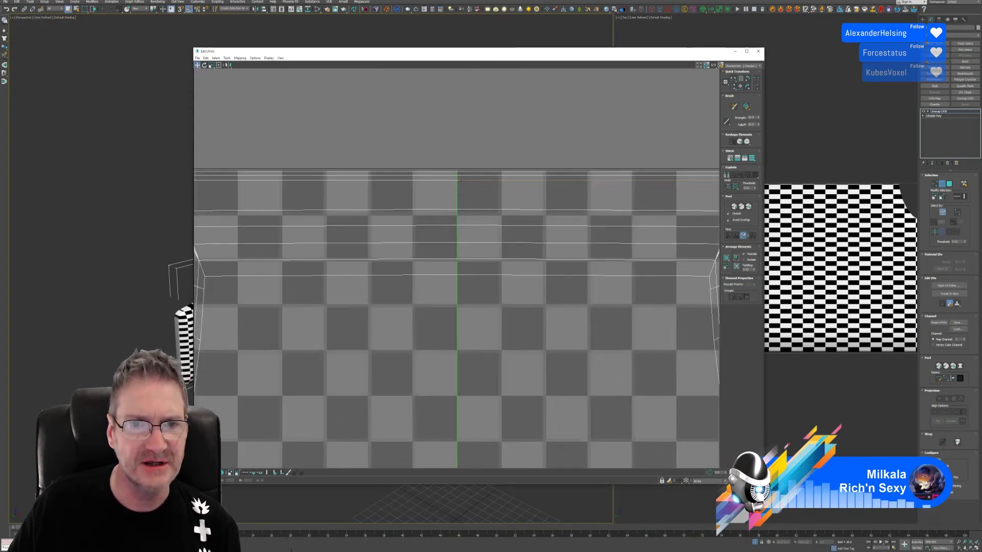
{"action": "scroll", "coordinate": [471, 309], "scroll_direction": "down", "scroll_amount": 6}
{"action": "middle_click_drag", "start_coordinate": [472, 309], "coordinate": [455, 302]}
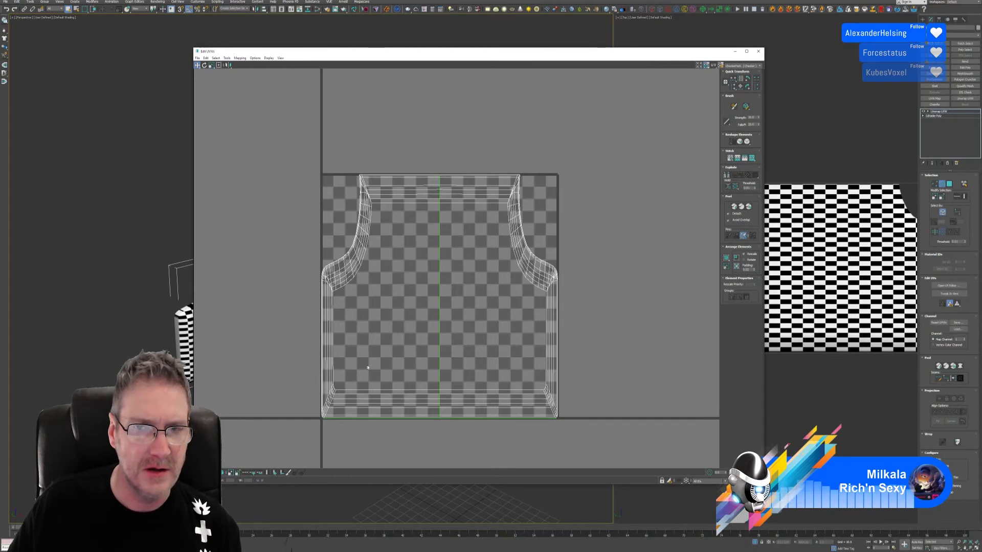
{"action": "left_click", "coordinate": [758, 51]}
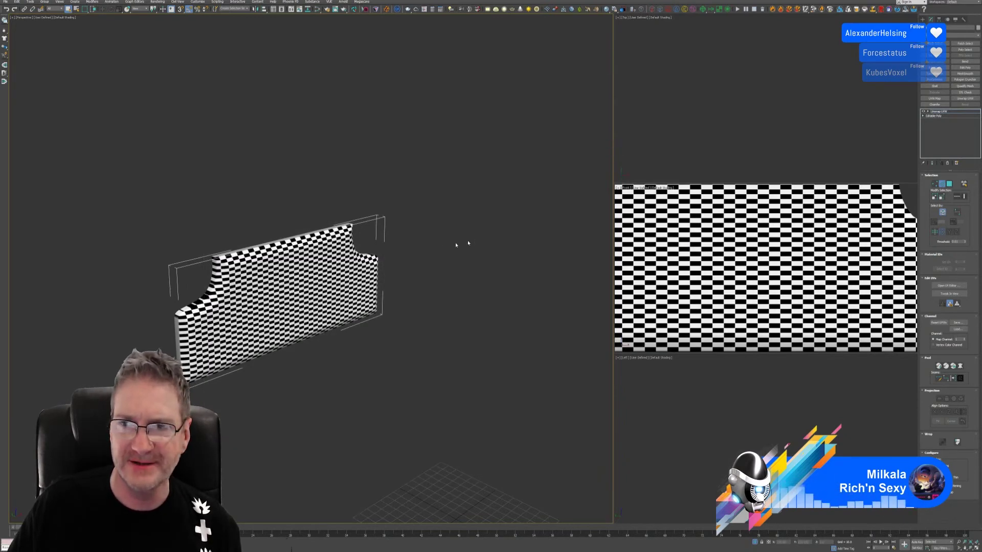
{"action": "left_click", "coordinate": [941, 184]}
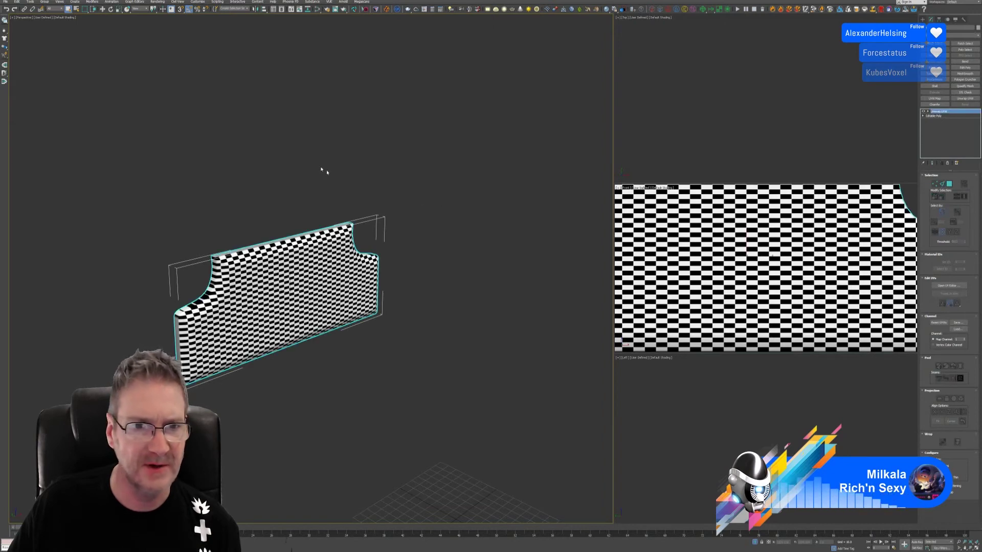
Export the selected headboard panel to the desktop as an FBX file, keeping the current export settings.
{"action": "middle_click_drag", "start_coordinate": [319, 167], "coordinate": [332, 170]}
{"action": "left_click", "coordinate": [5, 2]}
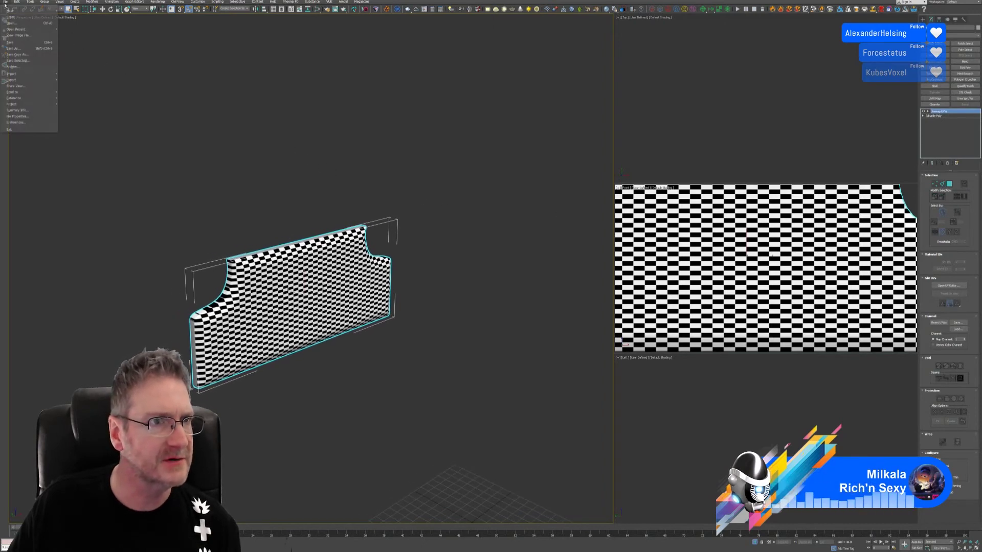
{"action": "mouse_move", "coordinate": [28, 81]}
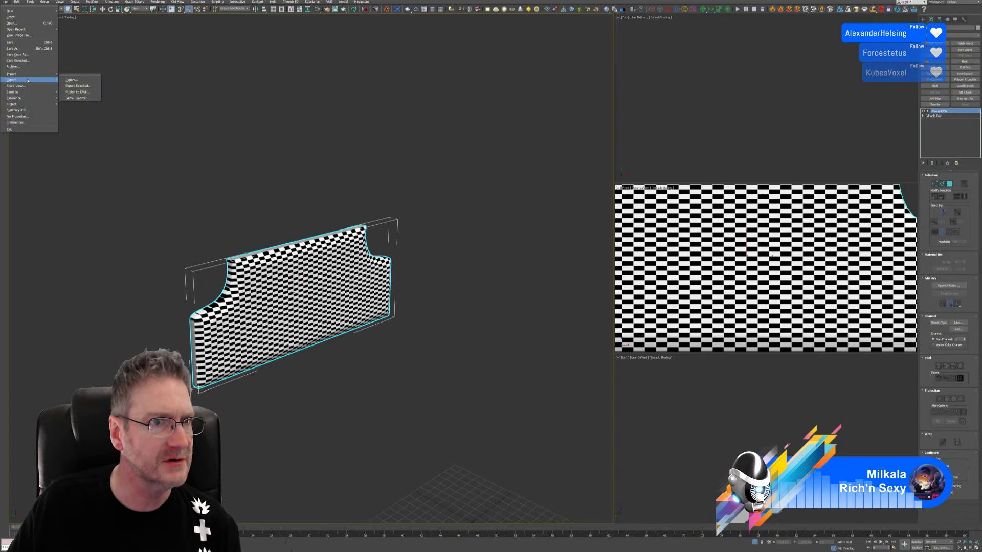
{"action": "left_click", "coordinate": [79, 86]}
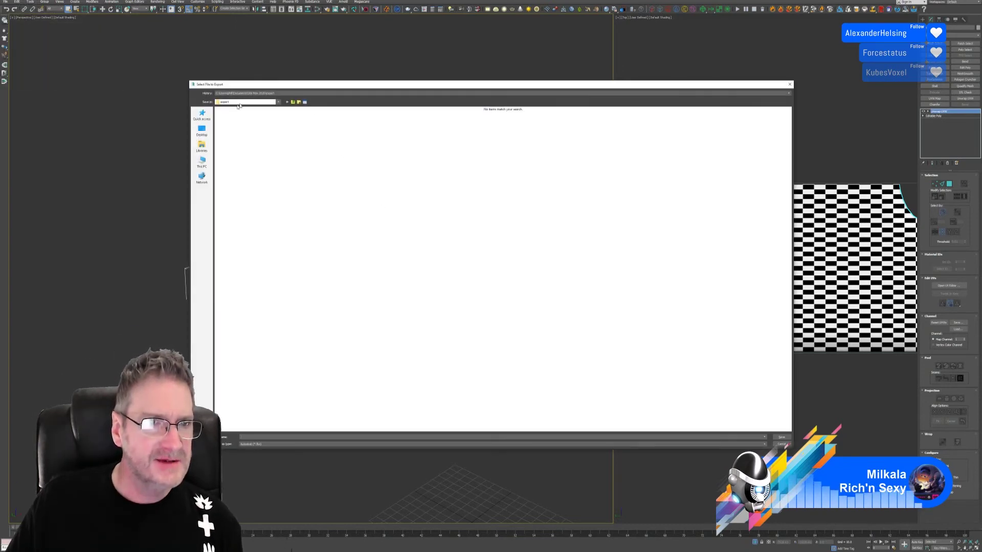
{"action": "left_click", "coordinate": [201, 131]}
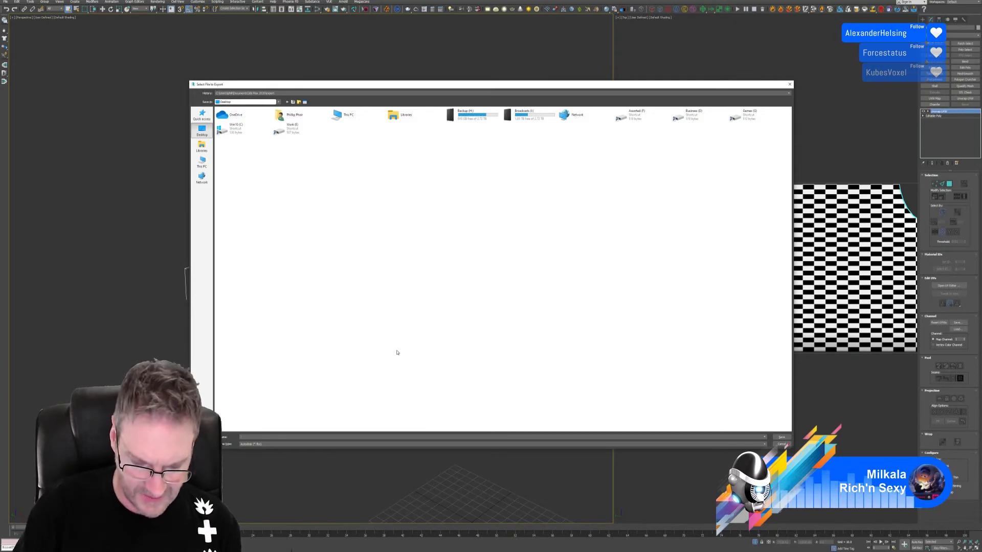
{"action": "type", "text": "BOTTOM1"}
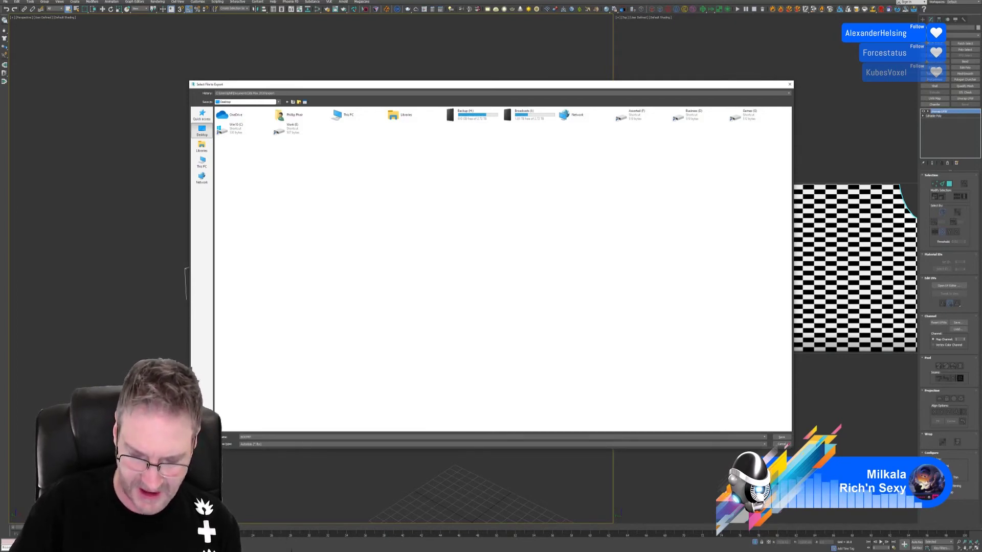
{"action": "key", "text": "Return"}
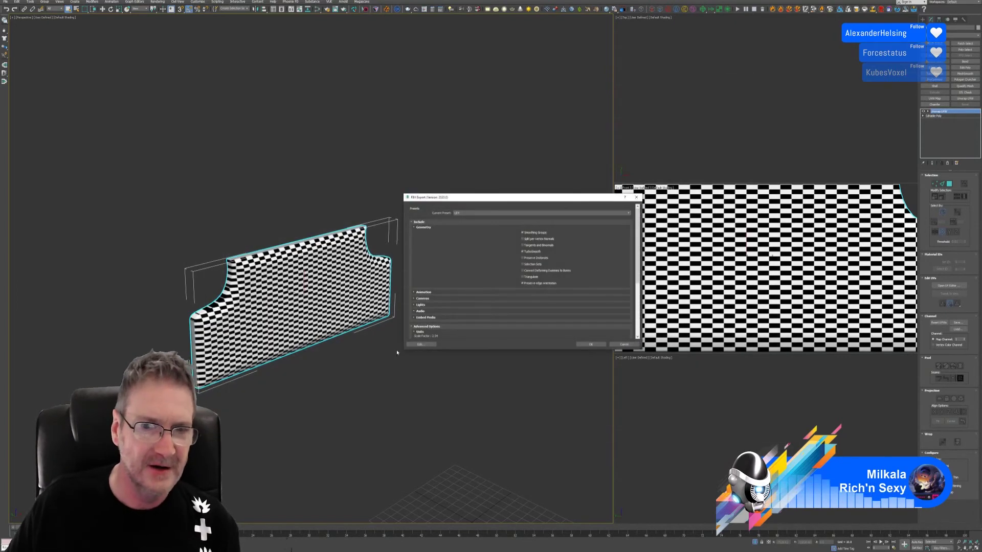
{"action": "left_click", "coordinate": [591, 344]}
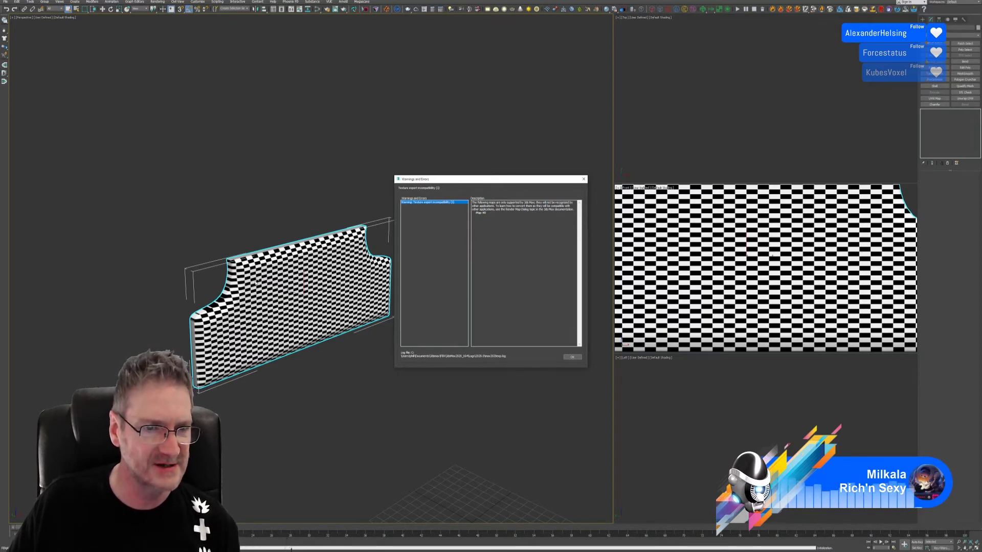
{"action": "left_click", "coordinate": [573, 357]}
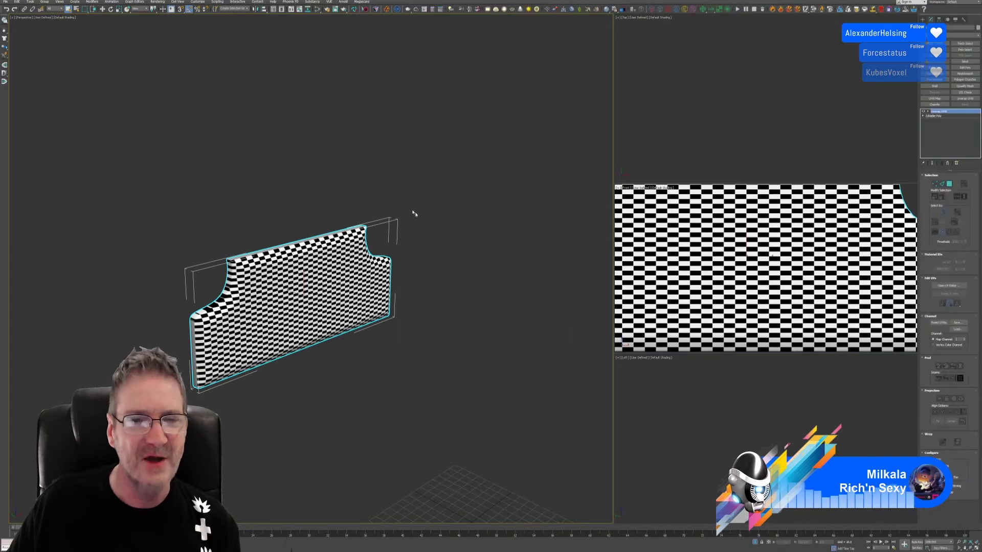
{"action": "scroll", "coordinate": [299, 172], "scroll_direction": "down", "scroll_amount": 3}
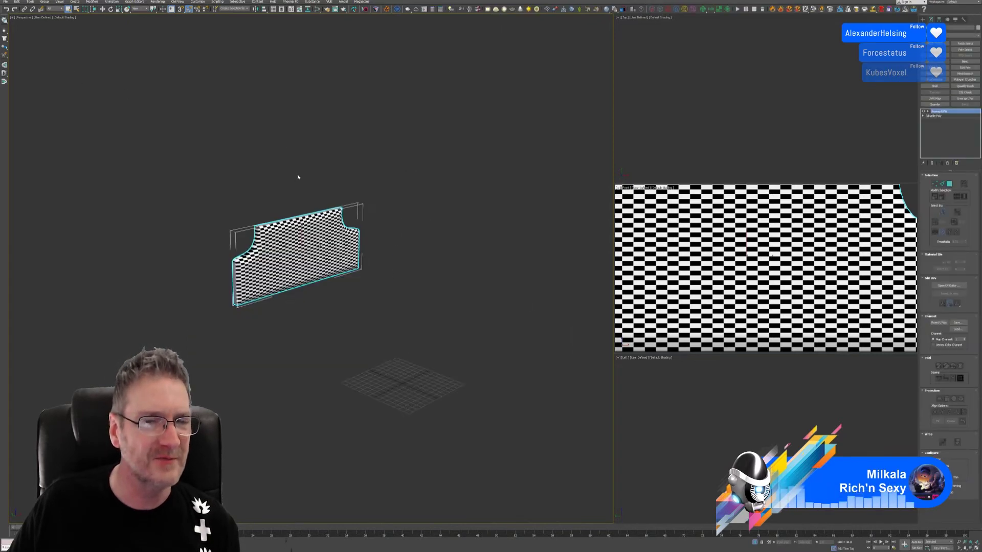
{"action": "middle_click_drag", "start_coordinate": [298, 175], "coordinate": [320, 192]}
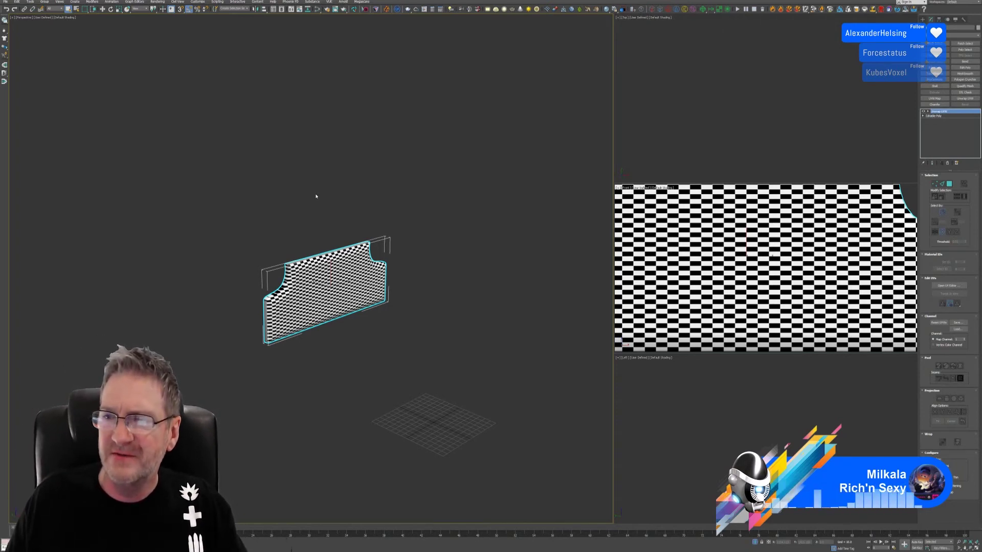
{"action": "left_click", "coordinate": [5, 1]}
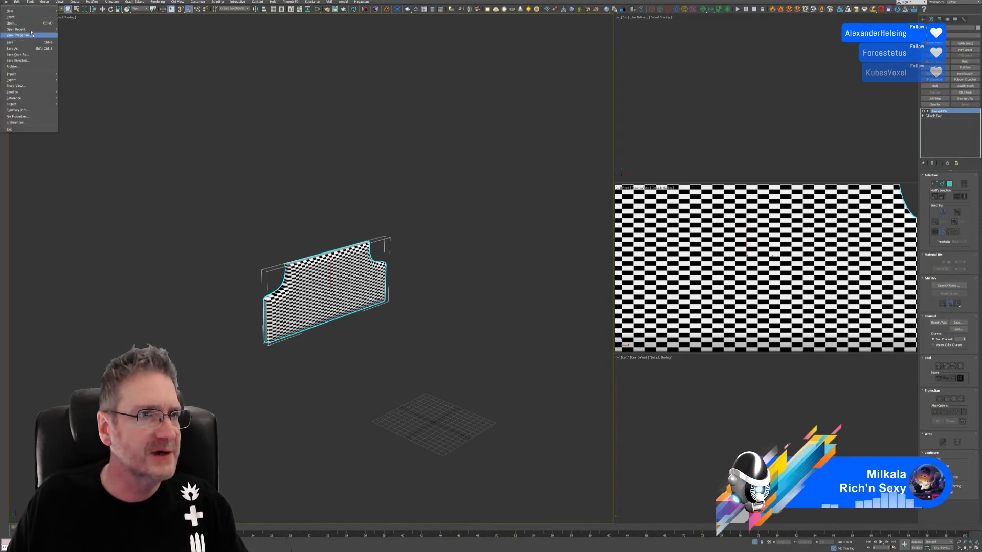
{"action": "mouse_move", "coordinate": [36, 74]}
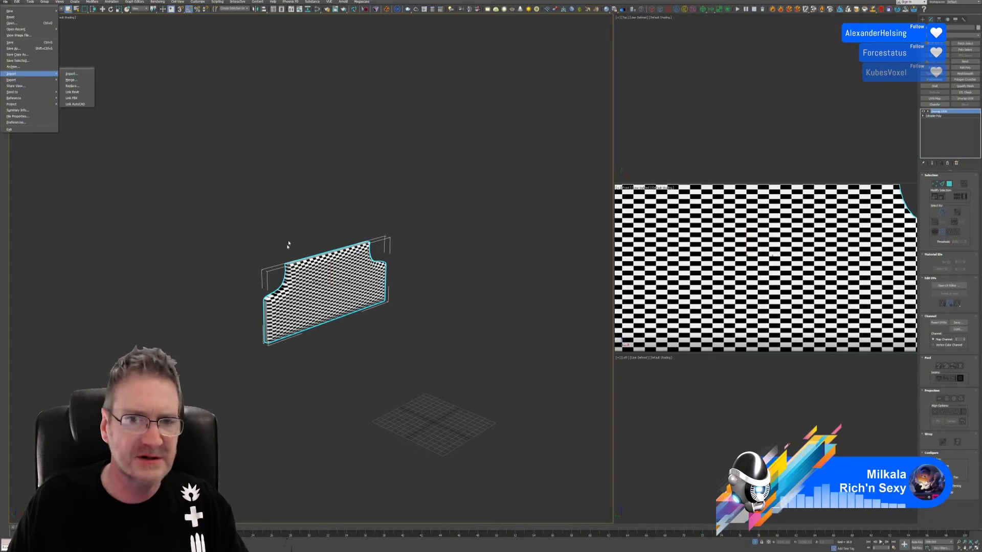
{"action": "key", "text": "Escape"}
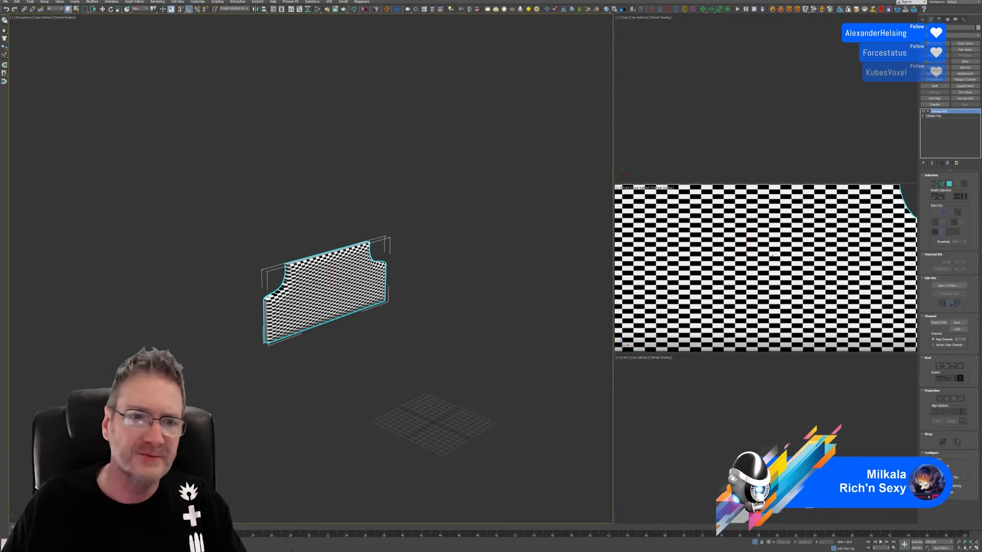
{"action": "key", "text": "q"}
Import the exported FBX panel from the desktop into the scene, keeping the current import settings.
{"action": "left_click", "coordinate": [5, 1]}
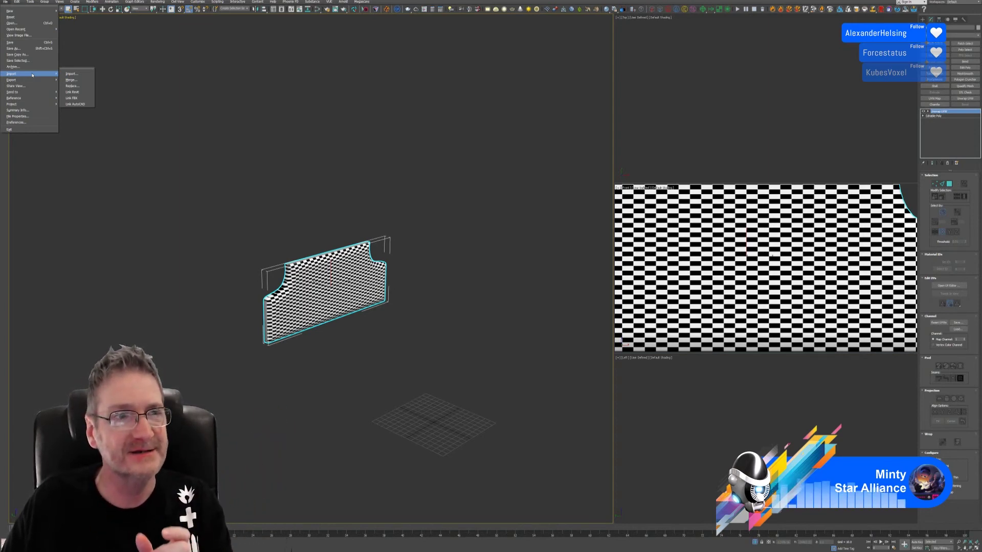
{"action": "left_click", "coordinate": [82, 75]}
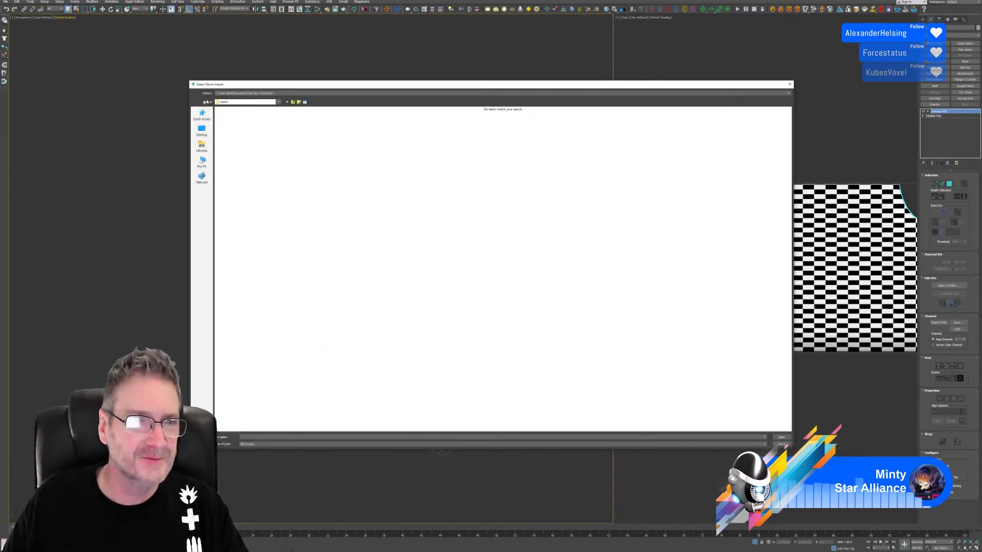
{"action": "left_click", "coordinate": [202, 131]}
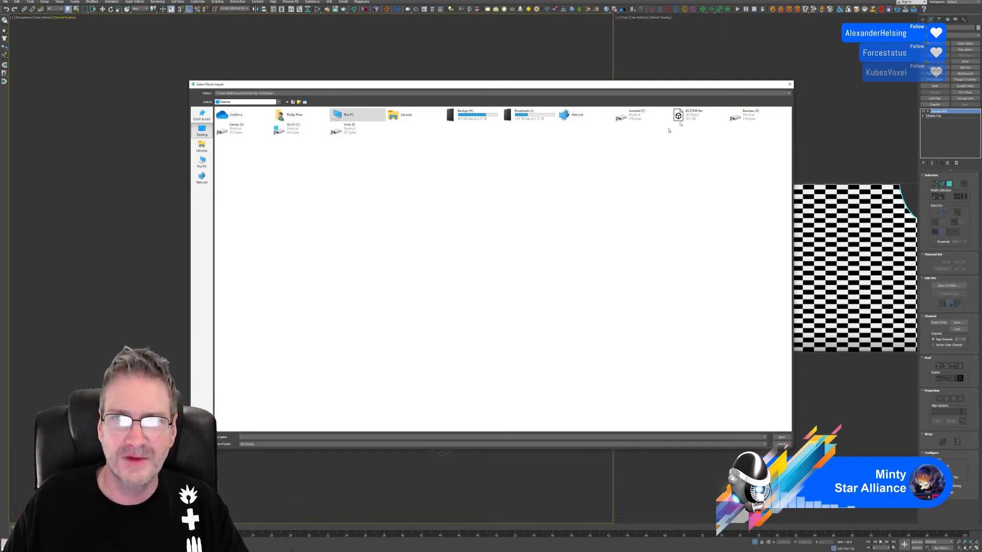
{"action": "left_click", "coordinate": [679, 116]}
{"action": "key", "text": "Return"}
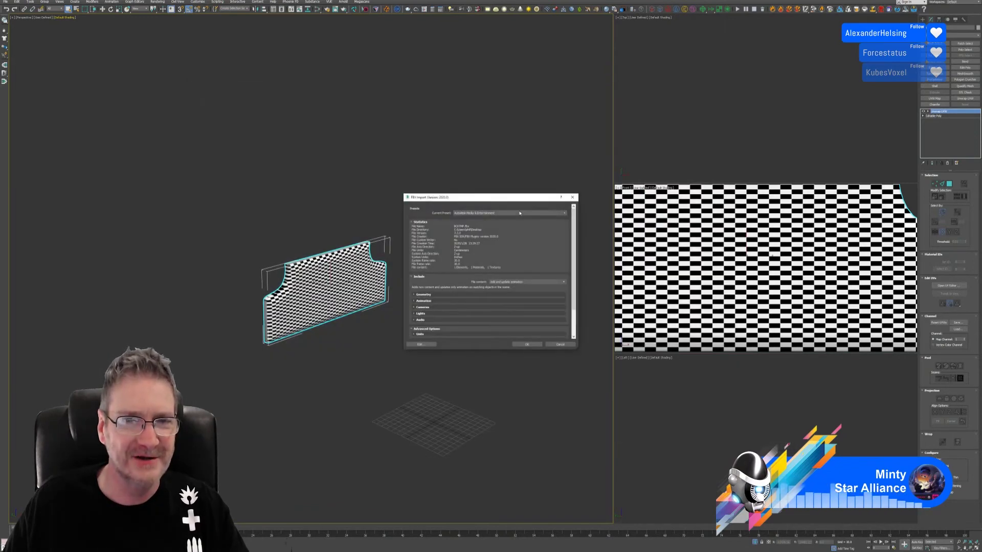
{"action": "left_click", "coordinate": [526, 344]}
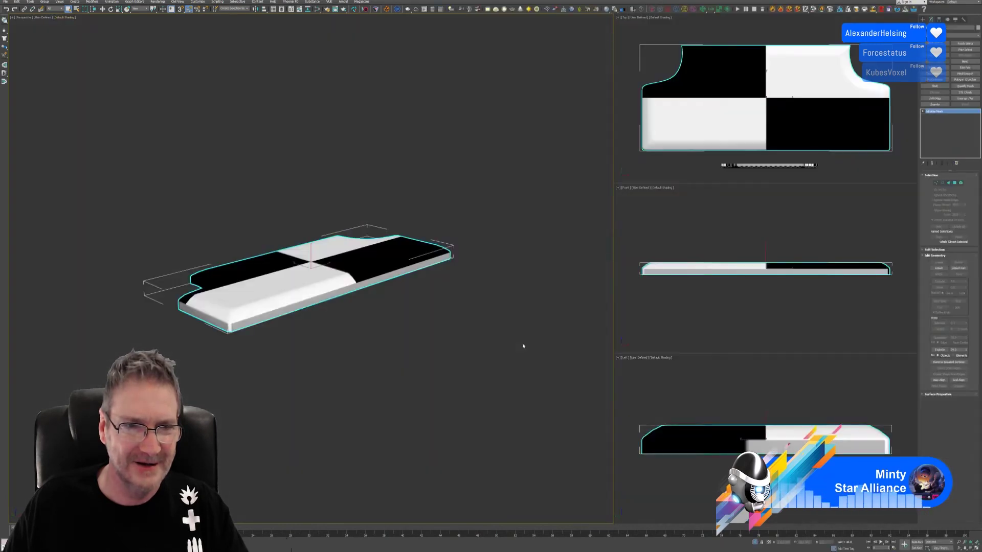
Inspect the imported FBX panel's layout in the UV editor through an Unwrap UVW modifier and delete that imported panel.
{"action": "scroll", "coordinate": [435, 328], "scroll_direction": "down", "scroll_amount": 5}
{"action": "scroll", "coordinate": [413, 291], "scroll_direction": "up", "scroll_amount": 2}
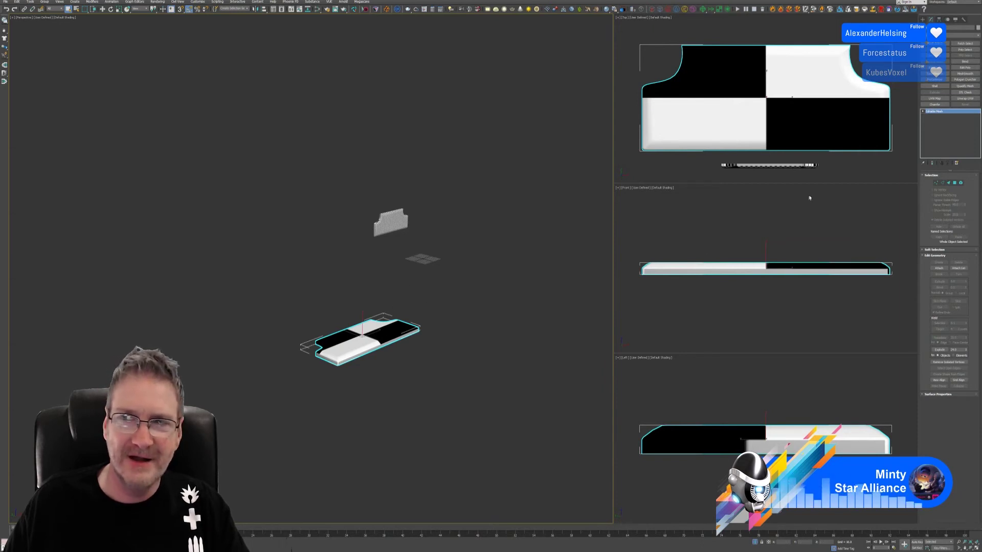
{"action": "left_click", "coordinate": [965, 98]}
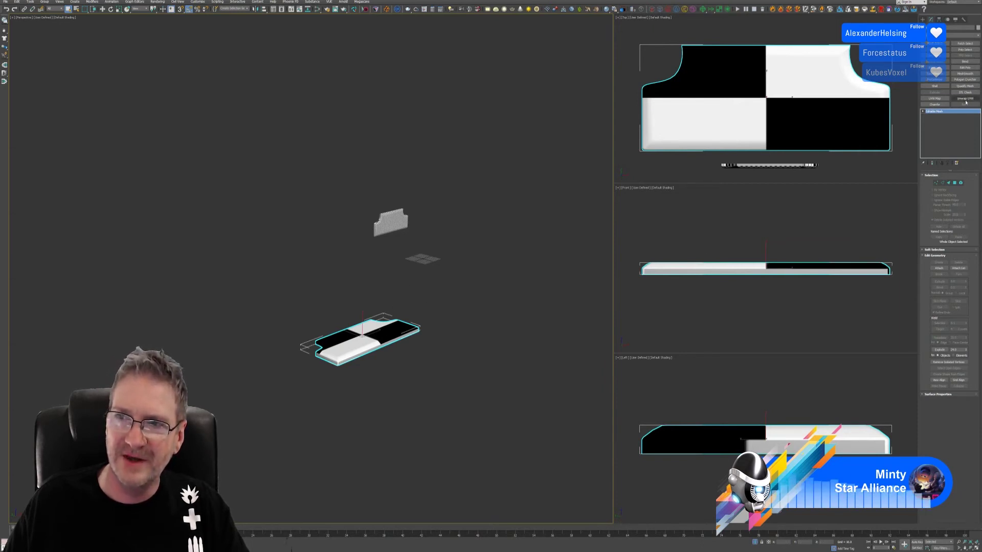
{"action": "left_click", "coordinate": [949, 285]}
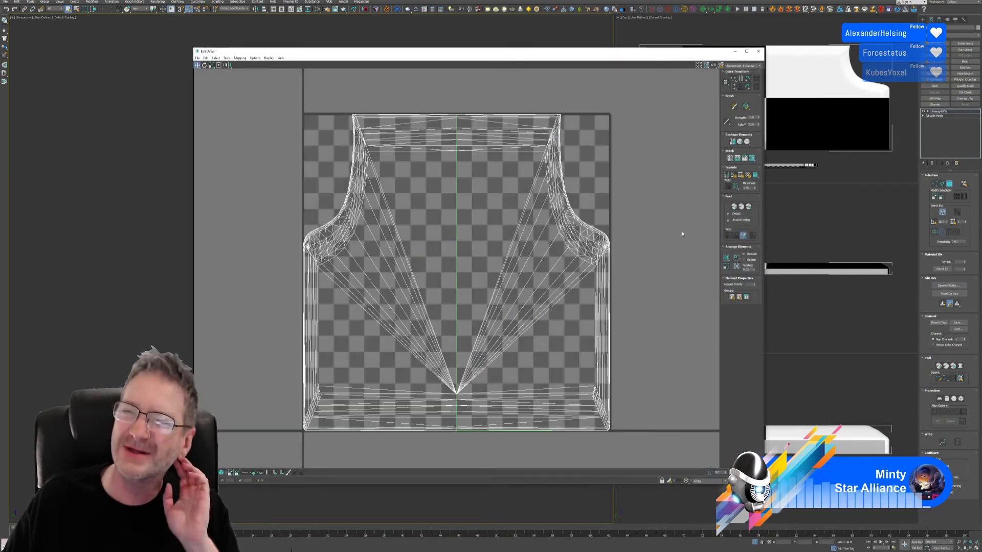
{"action": "left_click", "coordinate": [758, 51]}
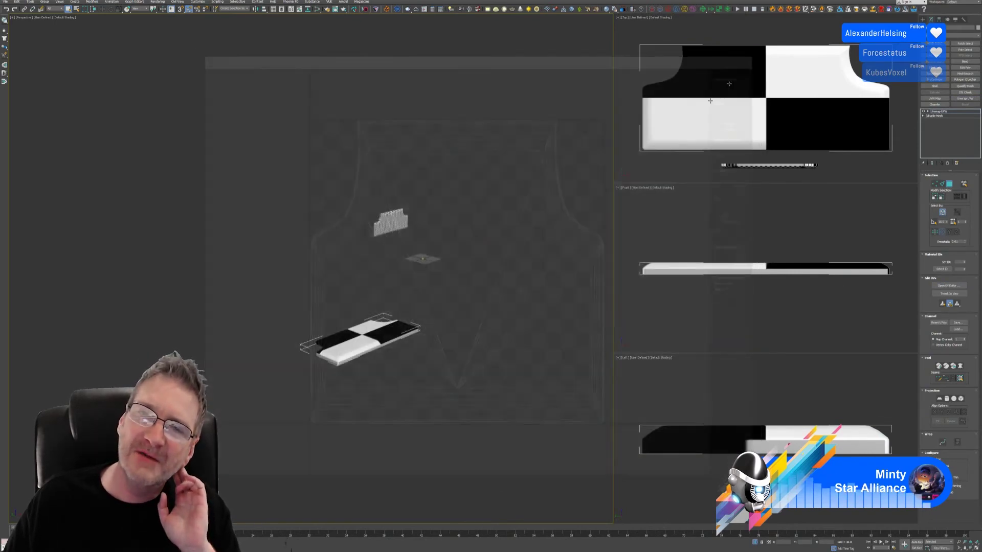
{"action": "key", "text": "Delete"}
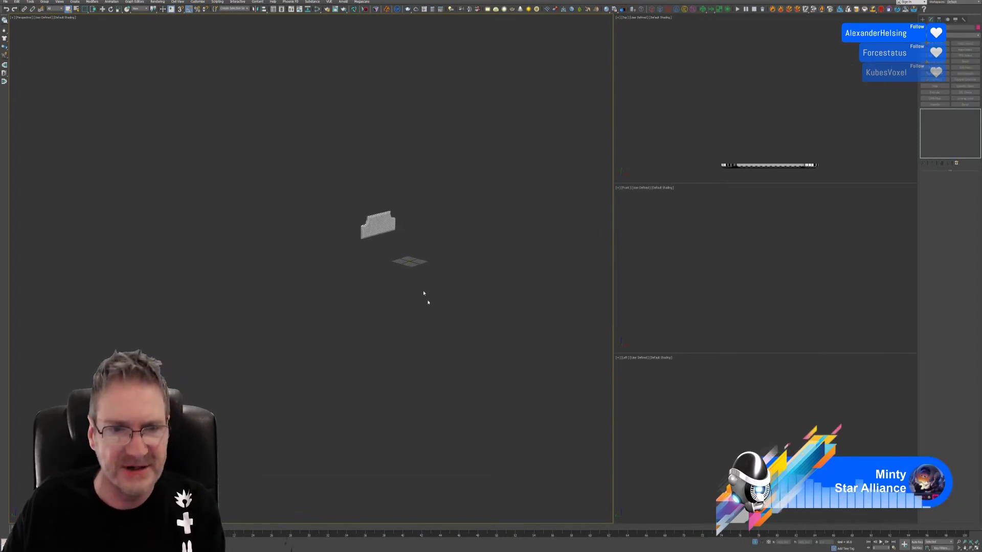
Export the original headboard panel to the desktop in OBJ format, keeping the current OBJ export options.
{"action": "left_click", "coordinate": [378, 225]}
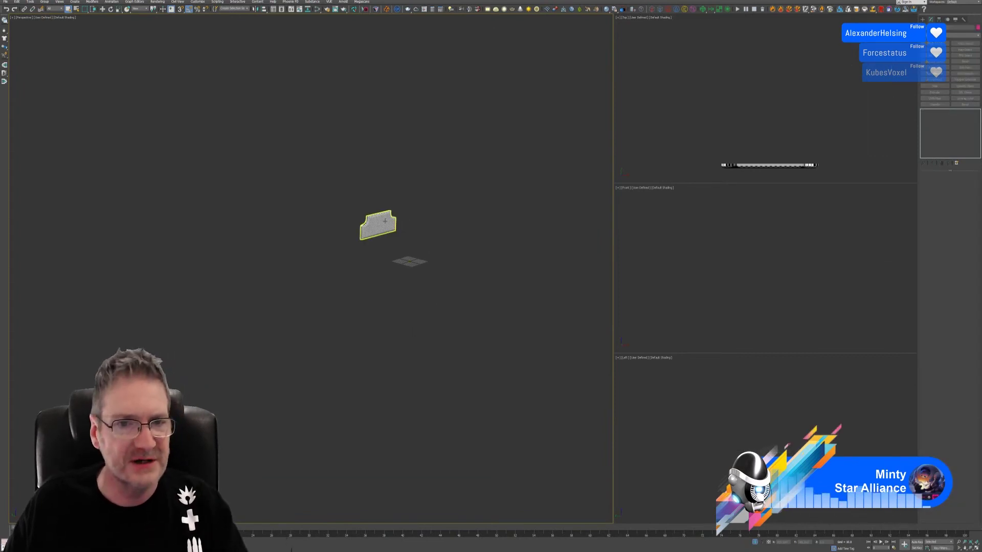
{"action": "left_click", "coordinate": [5, 3]}
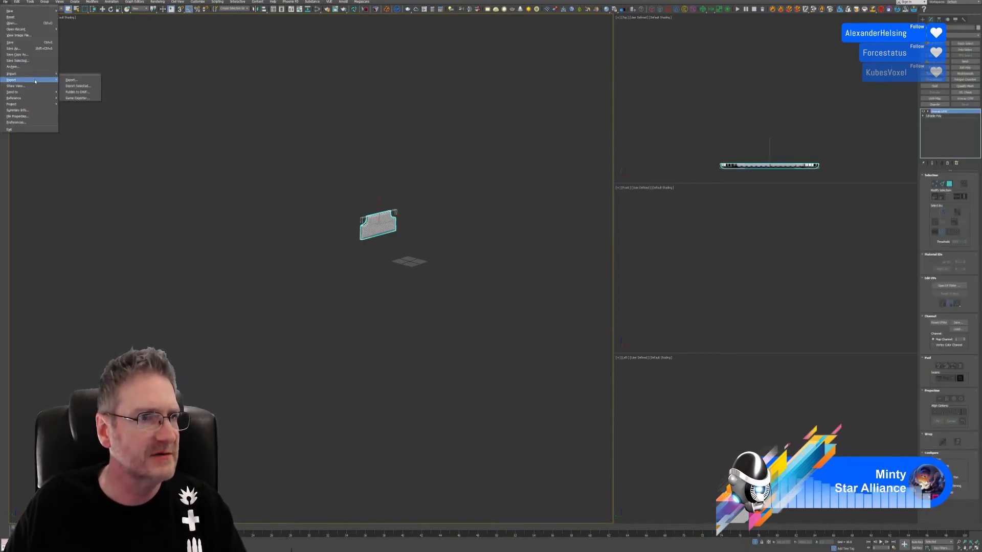
{"action": "left_click", "coordinate": [82, 80]}
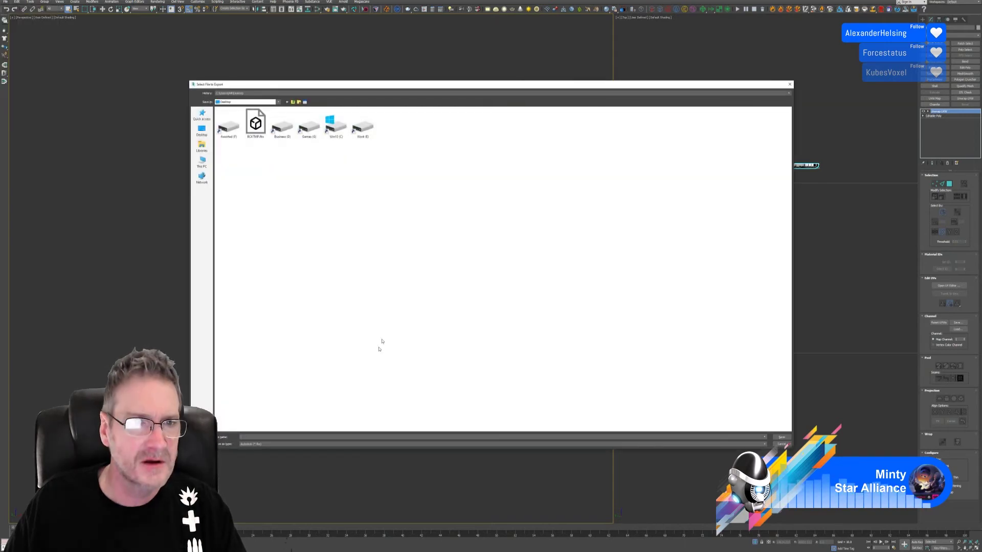
{"action": "left_click", "coordinate": [297, 444]}
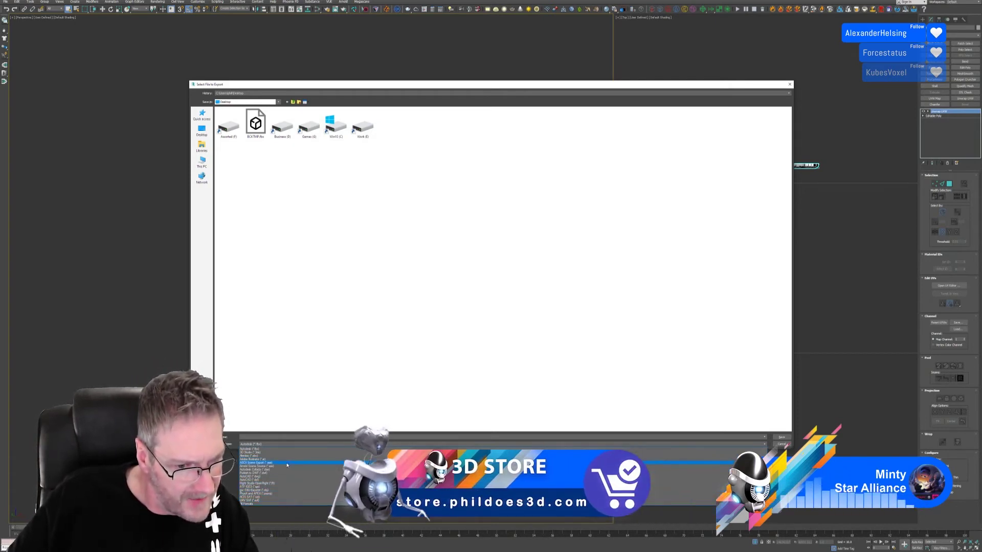
{"action": "left_click", "coordinate": [267, 492]}
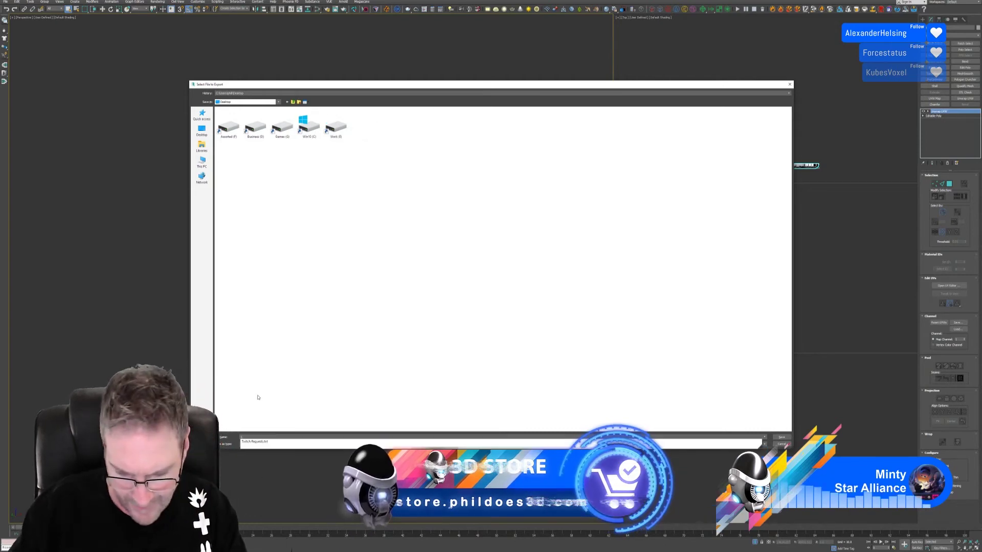
{"action": "key", "text": "Return"}
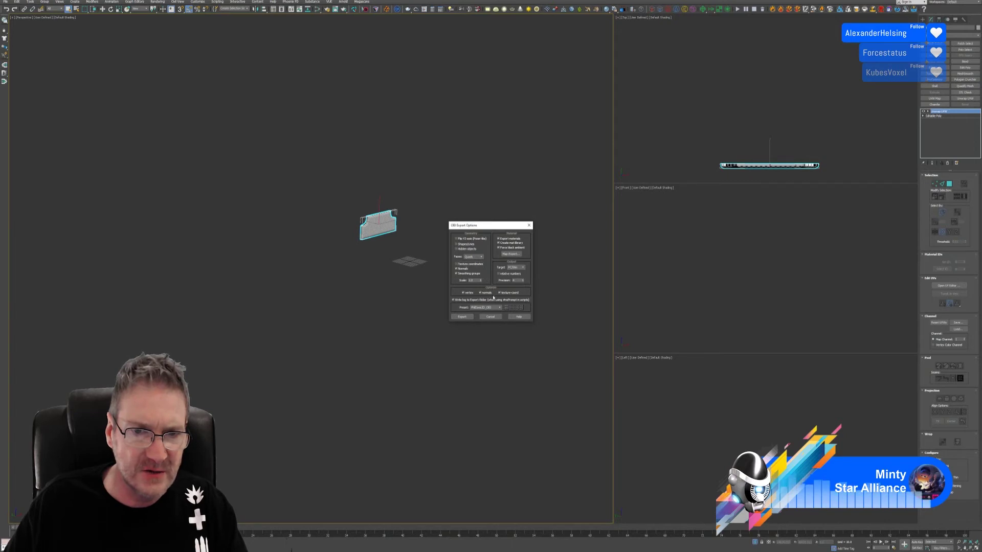
{"action": "left_click", "coordinate": [461, 317]}
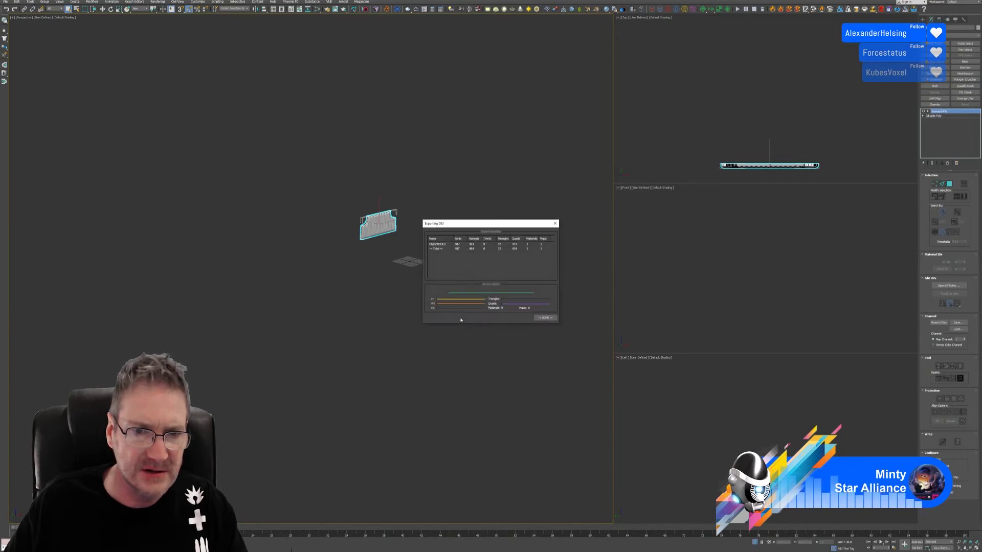
{"action": "left_click", "coordinate": [544, 317]}
Import the exported OBJ panel from the desktop with the current import options, giving it a new object name with Rename all enabled.
{"action": "left_click", "coordinate": [41, 76]}
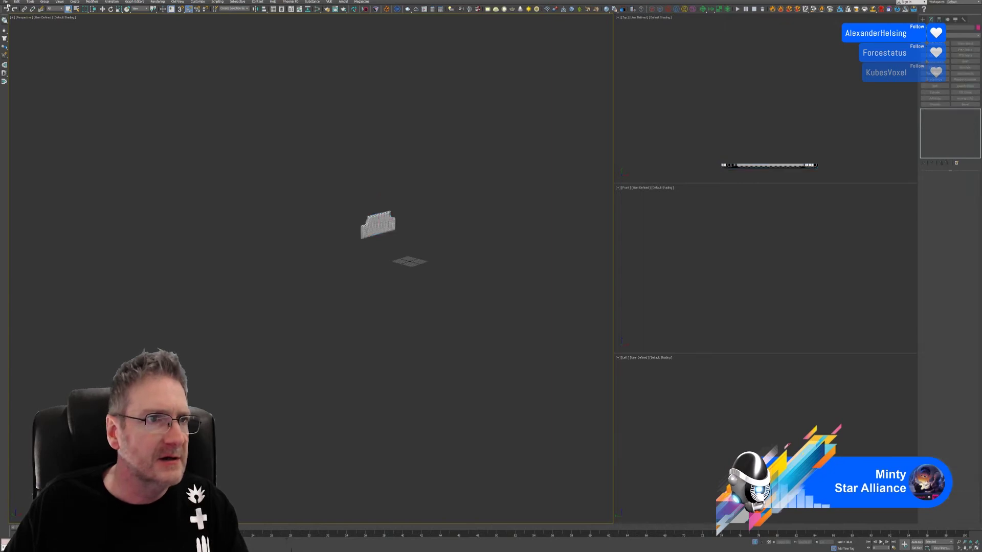
{"action": "left_click", "coordinate": [5, 1]}
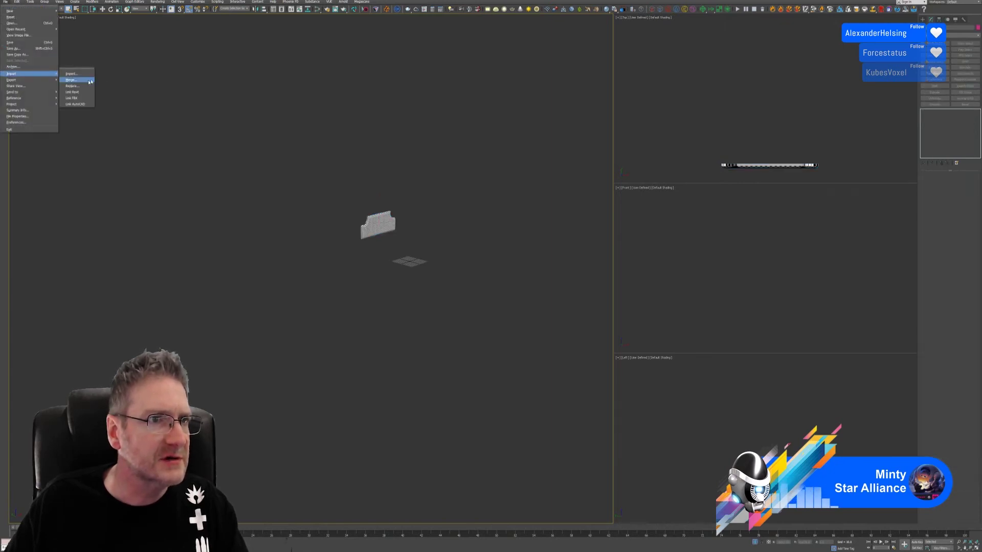
{"action": "left_click", "coordinate": [71, 74]}
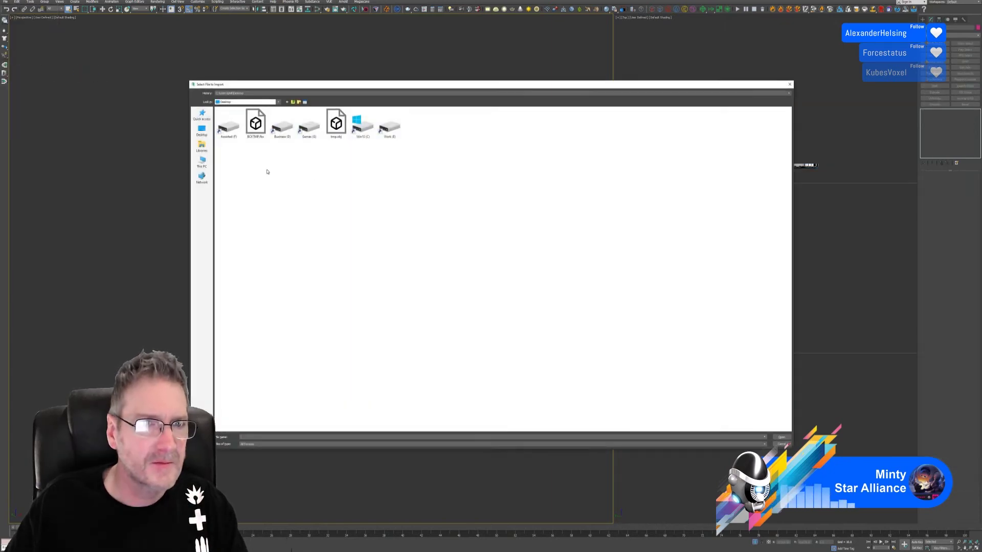
{"action": "double_click", "coordinate": [336, 123]}
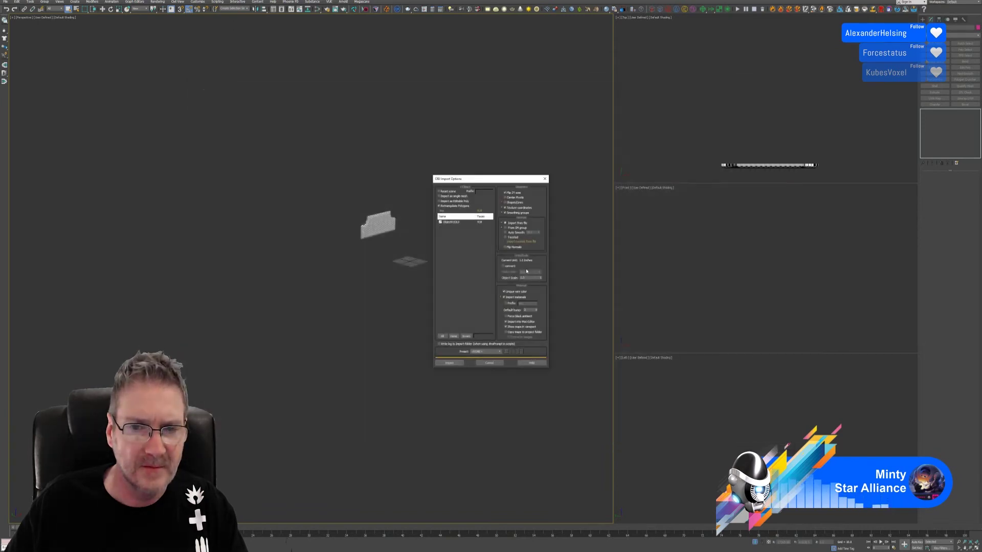
{"action": "left_click", "coordinate": [449, 363]}
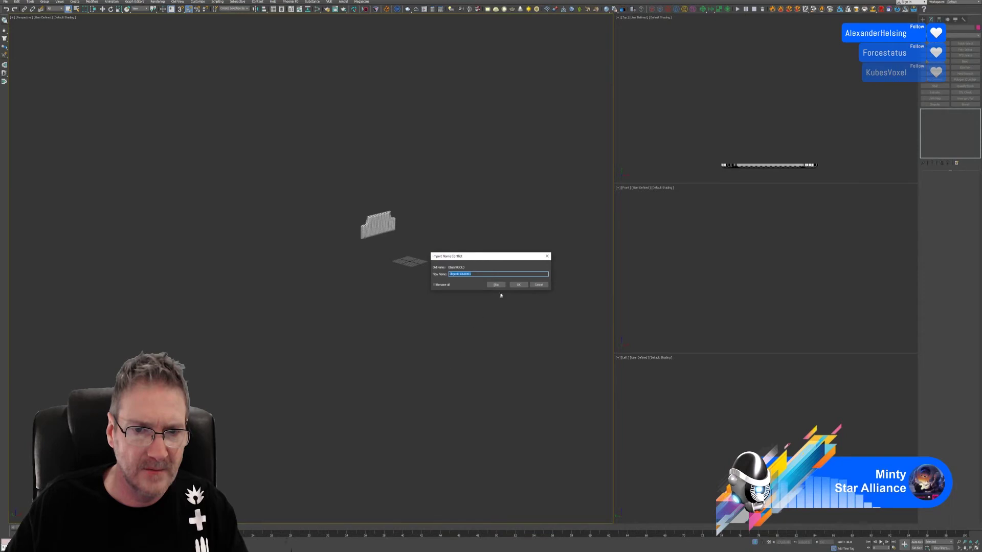
{"action": "left_click", "coordinate": [445, 286]}
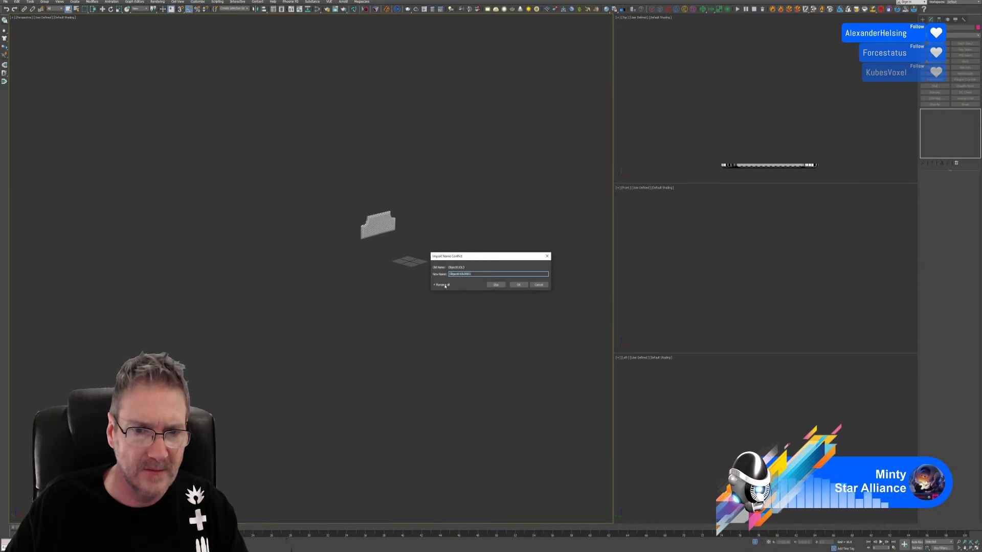
{"action": "key", "text": "Return"}
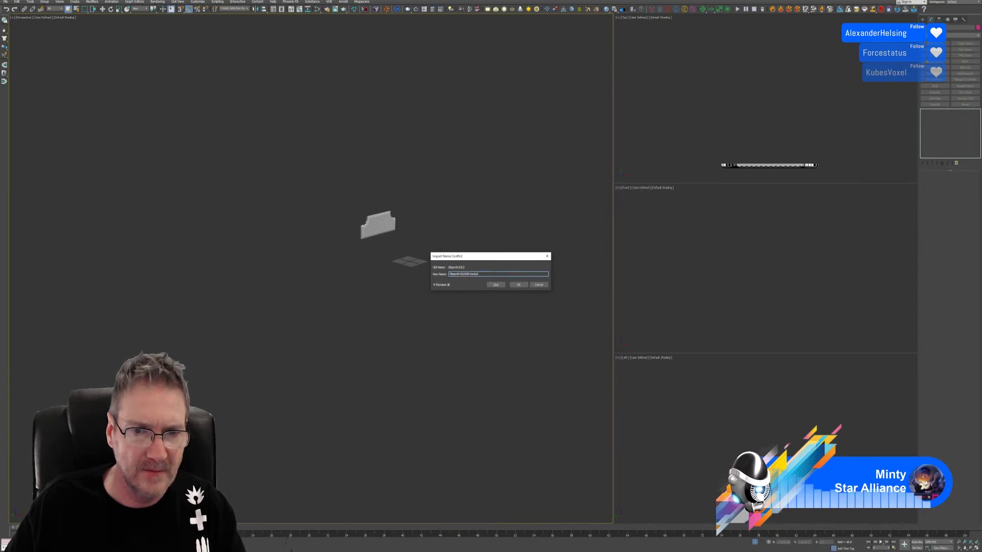
{"action": "left_click", "coordinate": [519, 285]}
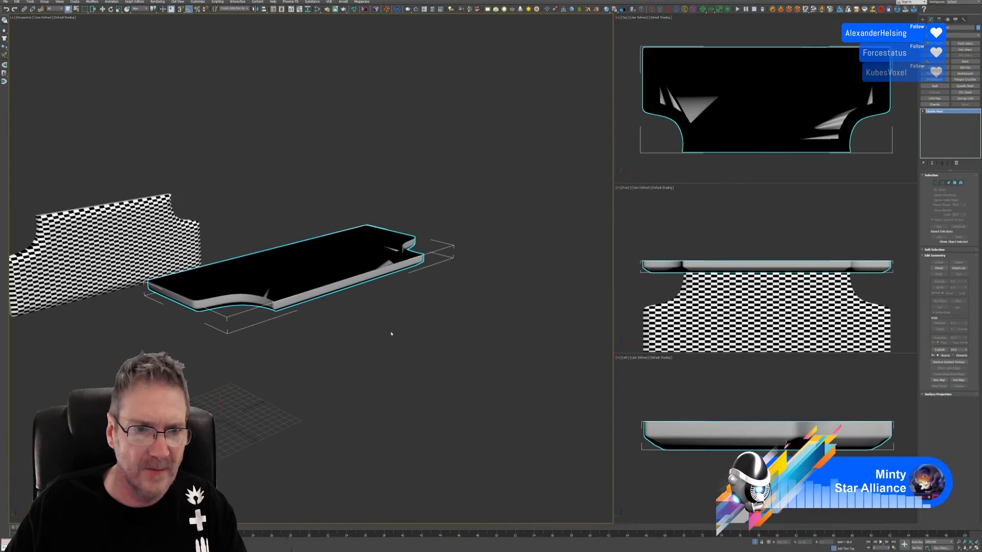
Inspect the imported OBJ panel's layout in the UV editor through an Unwrap UVW modifier, and examine the shading on both sides.
{"action": "middle_click_drag", "start_coordinate": [391, 333], "coordinate": [604, 287]}
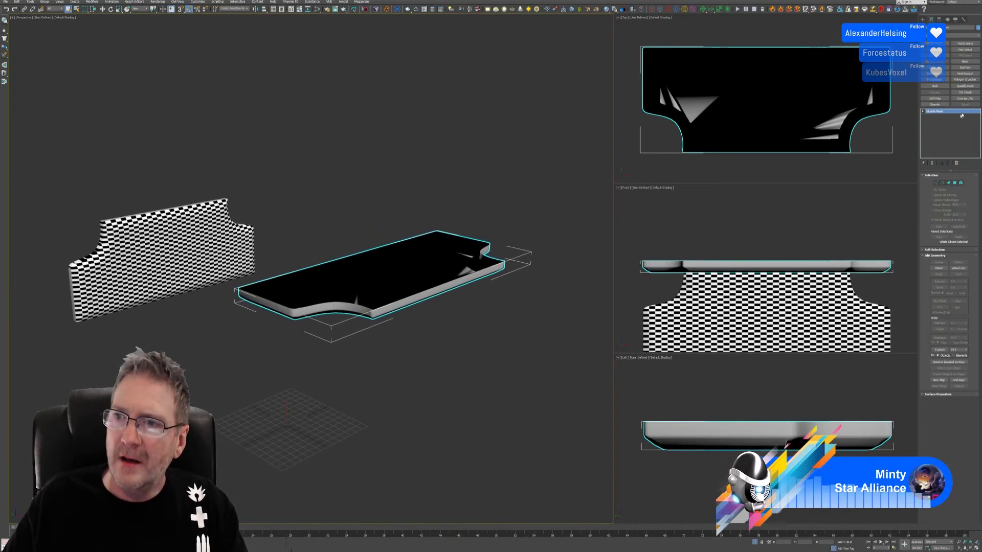
{"action": "left_click", "coordinate": [965, 98]}
{"action": "left_click", "coordinate": [947, 286]}
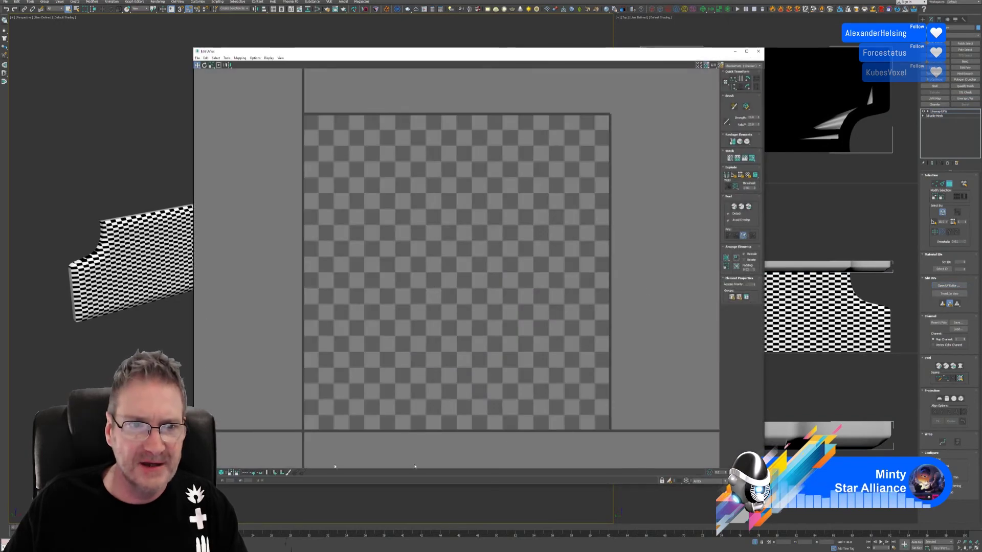
{"action": "left_click", "coordinate": [759, 51]}
{"action": "middle_click_drag", "start_coordinate": [369, 349], "coordinate": [391, 351]}
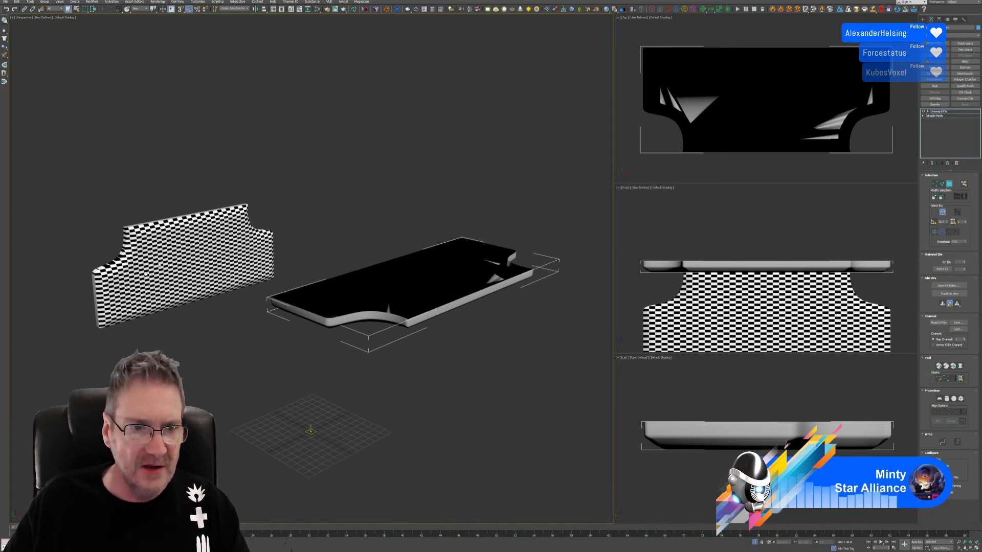
{"action": "mouse_move", "coordinate": [474, 313]}
{"action": "middle_mouse_down", "text": "alt"}
{"action": "mouse_move", "coordinate": [471, 337]}
{"action": "mouse_move", "coordinate": [476, 254]}
{"action": "mouse_move", "coordinate": [479, 306]}
{"action": "middle_mouse_up", "text": "alt"}
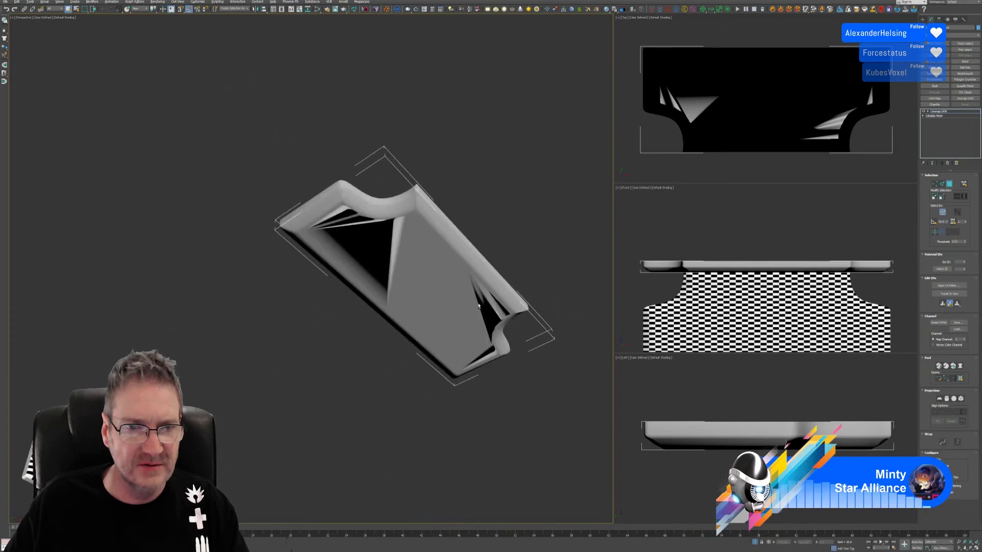
{"action": "middle_click_drag", "start_coordinate": [557, 224], "coordinate": [546, 244], "text": "alt"}
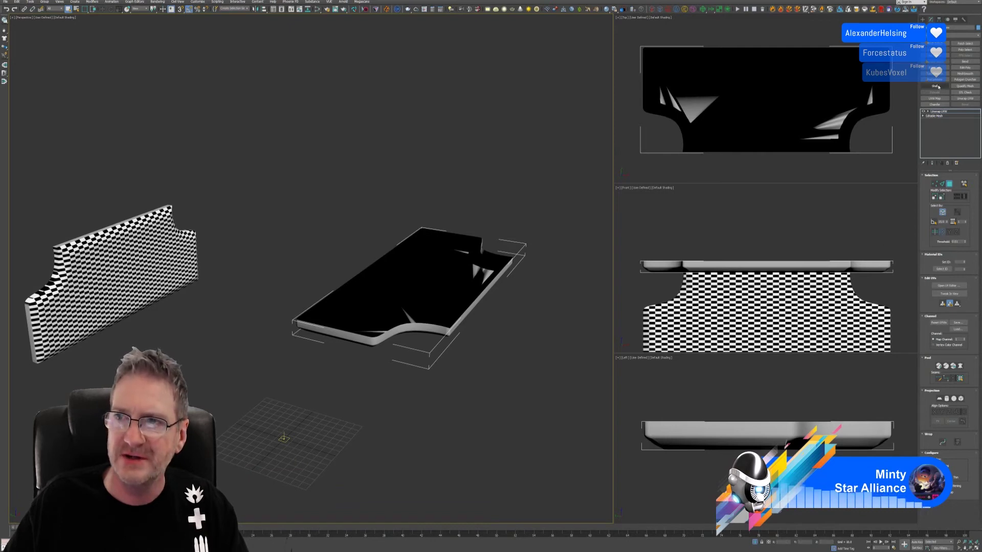
Add an Edit Poly modifier to the imported panel and check both of its faces.
{"action": "left_click", "coordinate": [965, 68]}
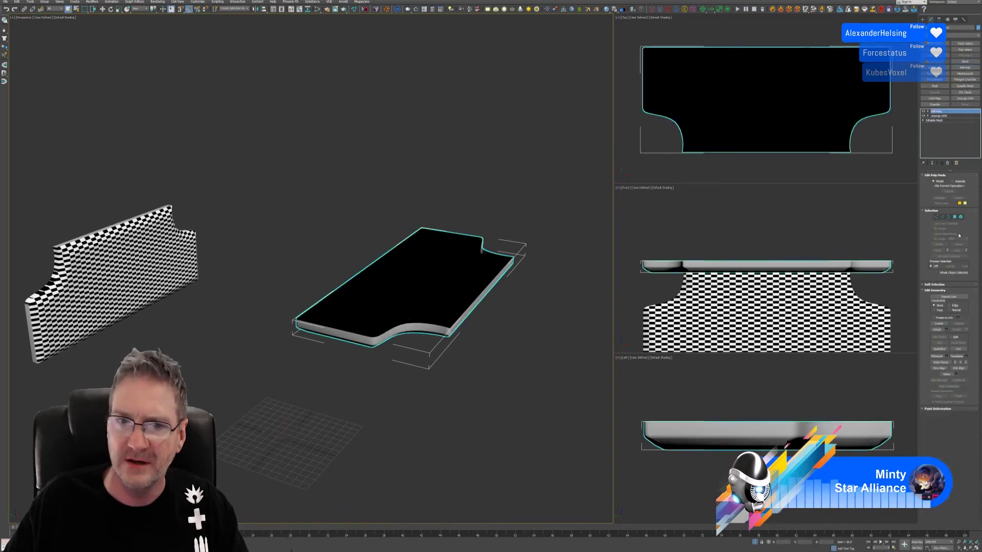
{"action": "middle_click_drag", "start_coordinate": [576, 363], "coordinate": [500, 322], "text": "alt"}
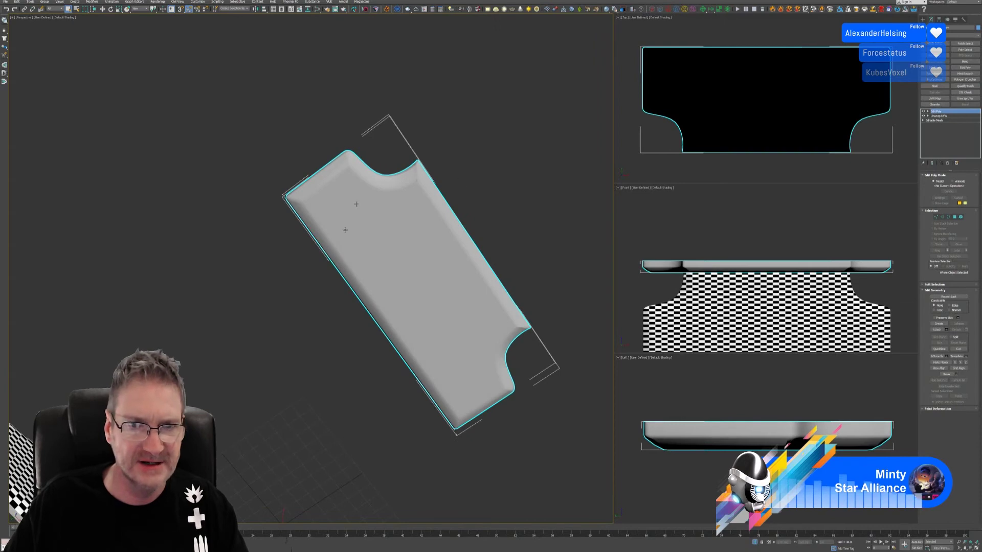
{"action": "middle_click_drag", "start_coordinate": [474, 207], "coordinate": [460, 250], "text": "alt"}
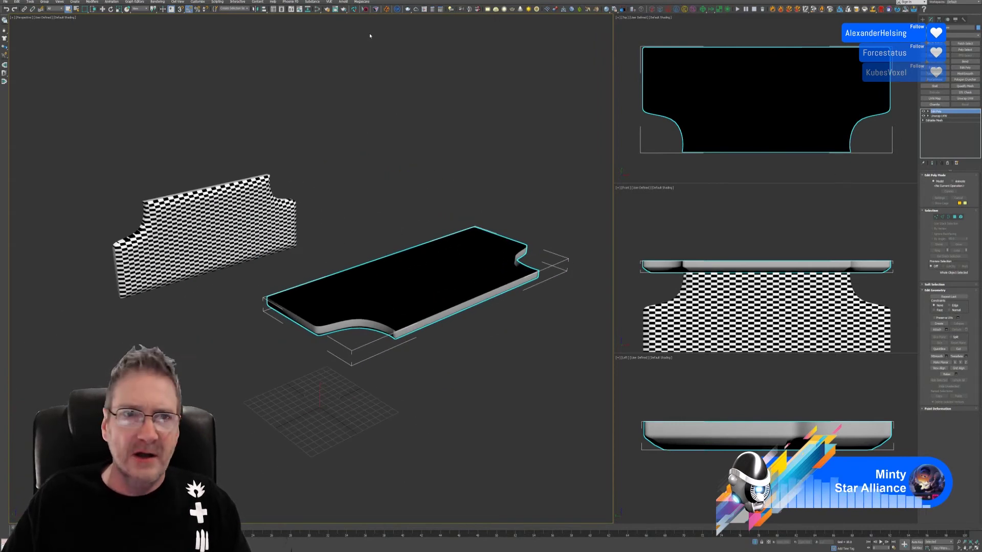
Collapse the imported panel's whole modifier stack and send the panel to RizomUV through the RizomUV Bridge.
{"action": "left_click", "coordinate": [354, 10]}
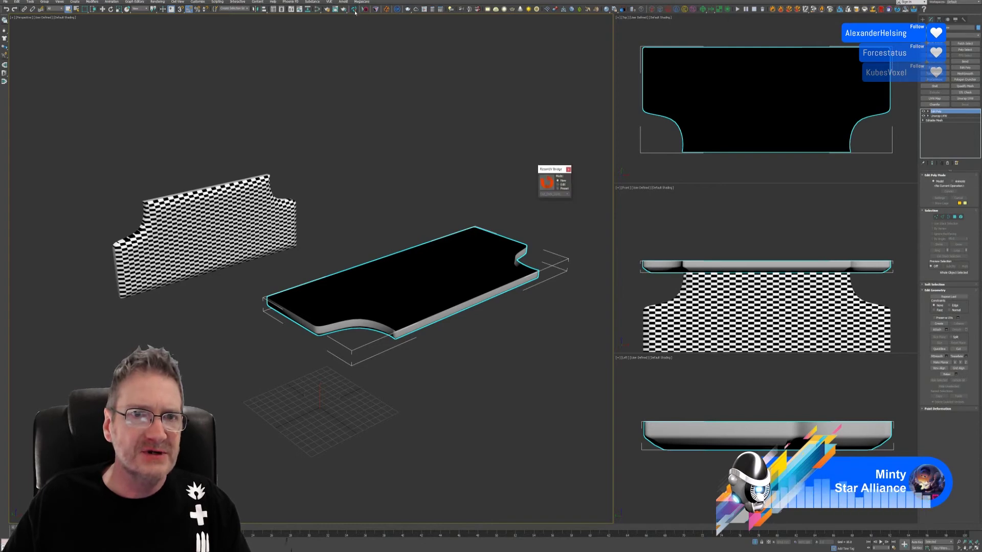
{"action": "left_click", "coordinate": [557, 187]}
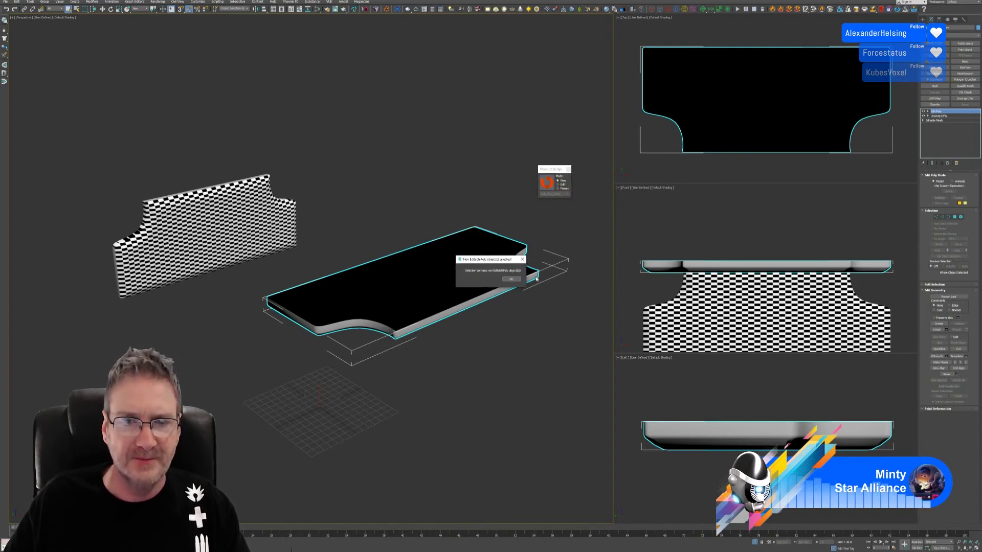
{"action": "left_click", "coordinate": [511, 280]}
{"action": "right_click", "coordinate": [935, 111]}
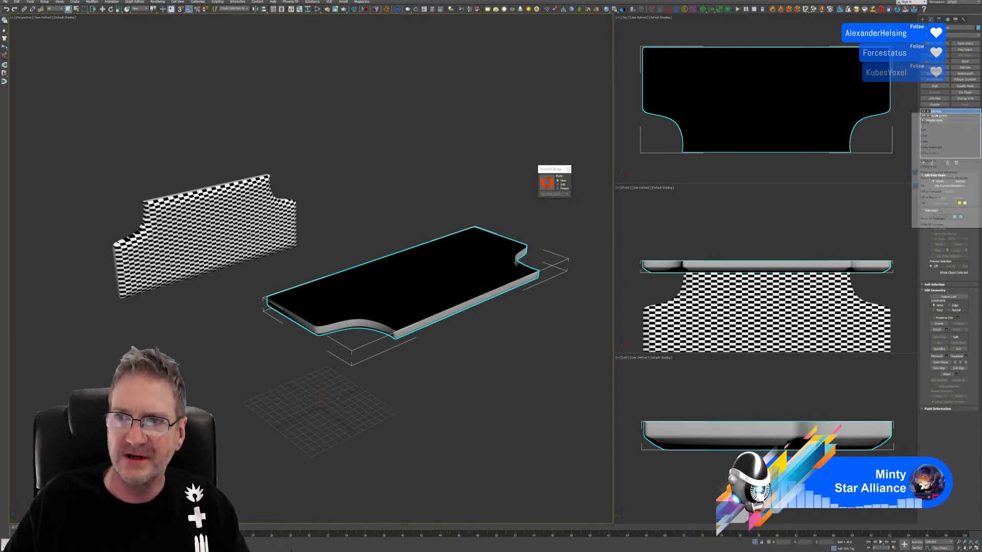
{"action": "left_click", "coordinate": [936, 167]}
{"action": "left_click", "coordinate": [518, 291]}
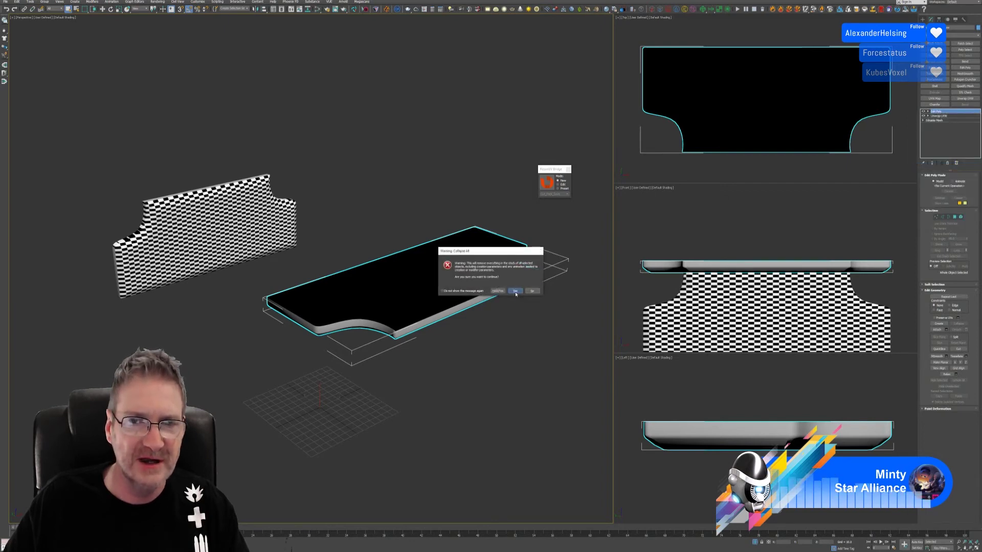
{"action": "left_click", "coordinate": [547, 183]}
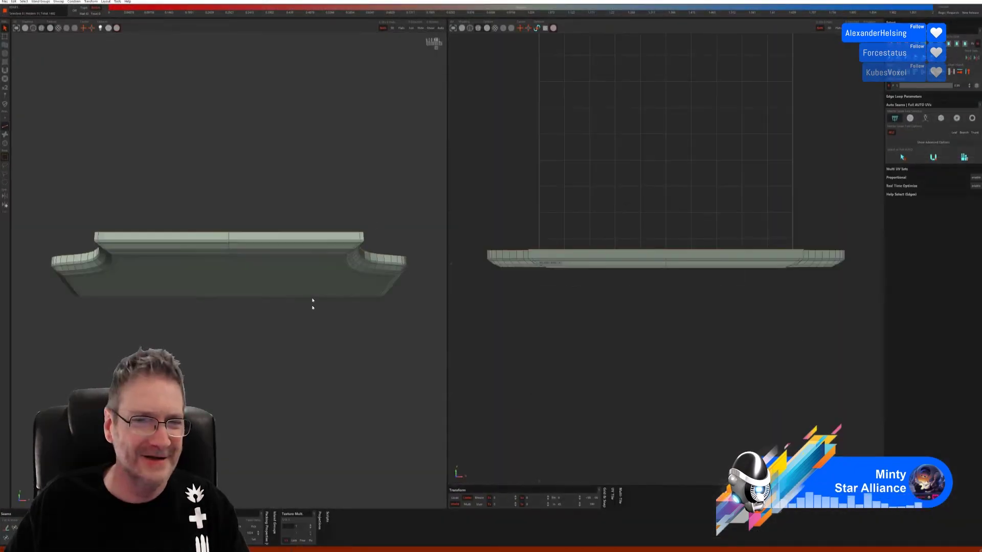
Try cutting and unfolding the panel with the current Auto Seams method in shaded display, and undo the unfold.
{"action": "left_click", "coordinate": [25, 29]}
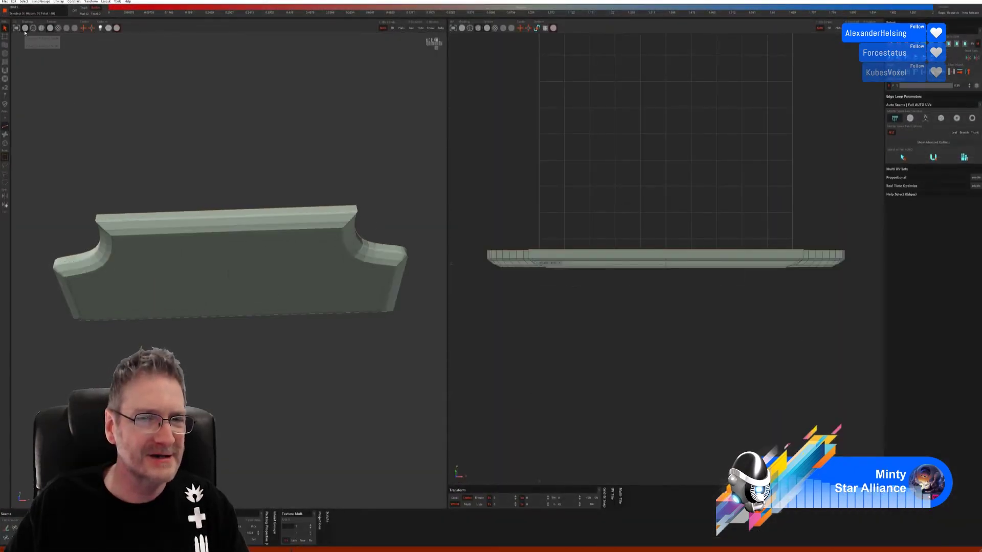
{"action": "mouse_move", "coordinate": [241, 286]}
{"action": "middle_mouse_down"}
{"action": "mouse_move", "coordinate": [274, 351]}
{"action": "mouse_move", "coordinate": [284, 351]}
{"action": "middle_mouse_up"}
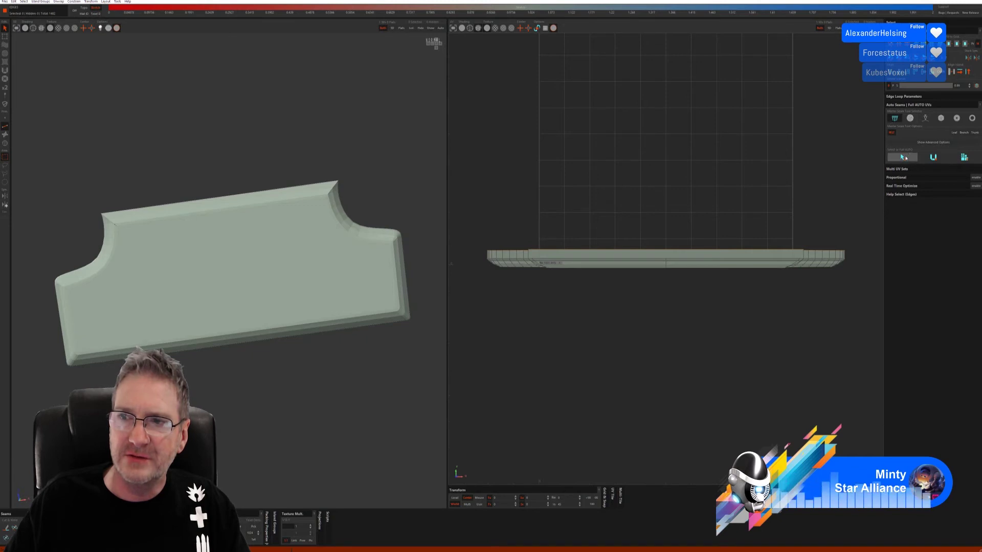
{"action": "left_click", "coordinate": [932, 157]}
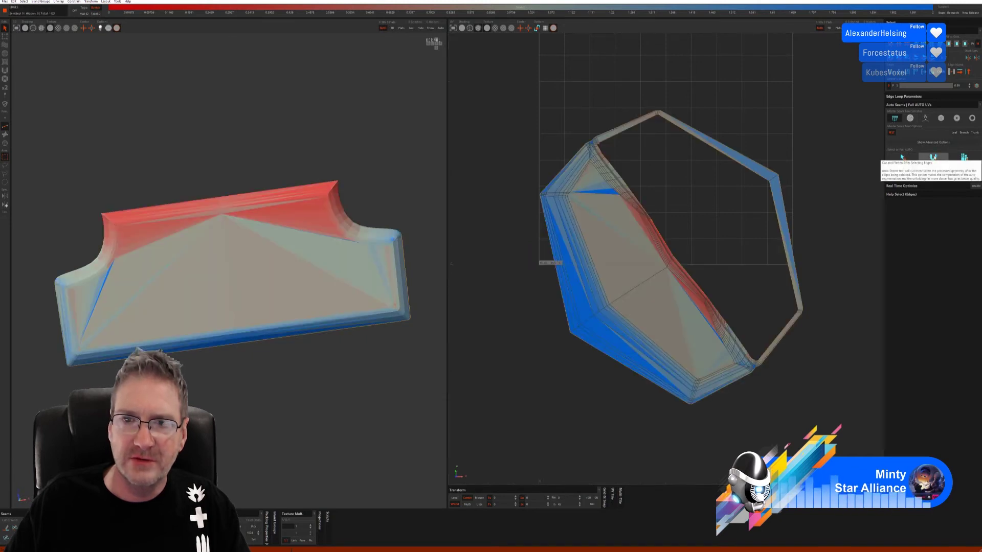
{"action": "key", "text": "ctrl+z"}
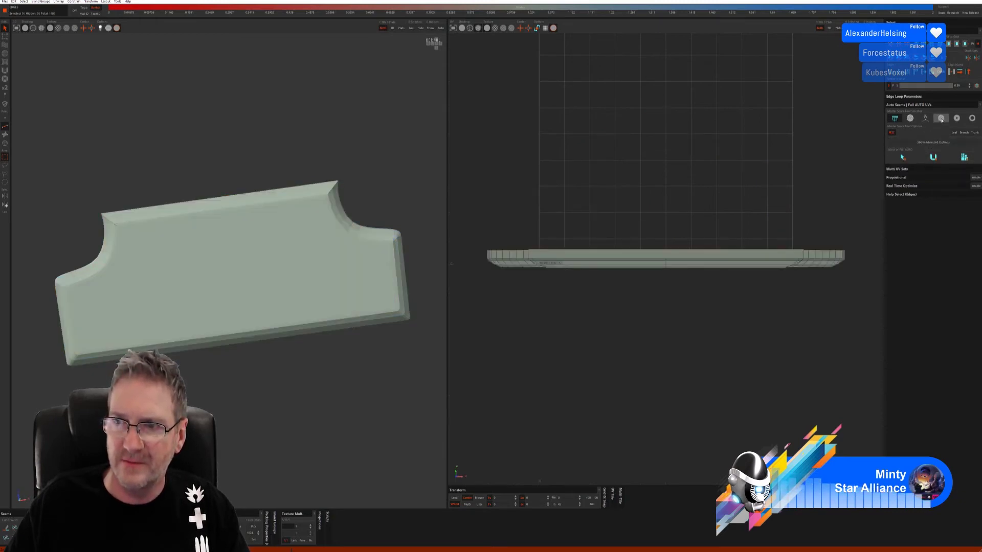
Cut and unfold the panel with the next Auto Seams method, pack it into the UV tile and display the checker texture.
{"action": "left_click", "coordinate": [909, 118]}
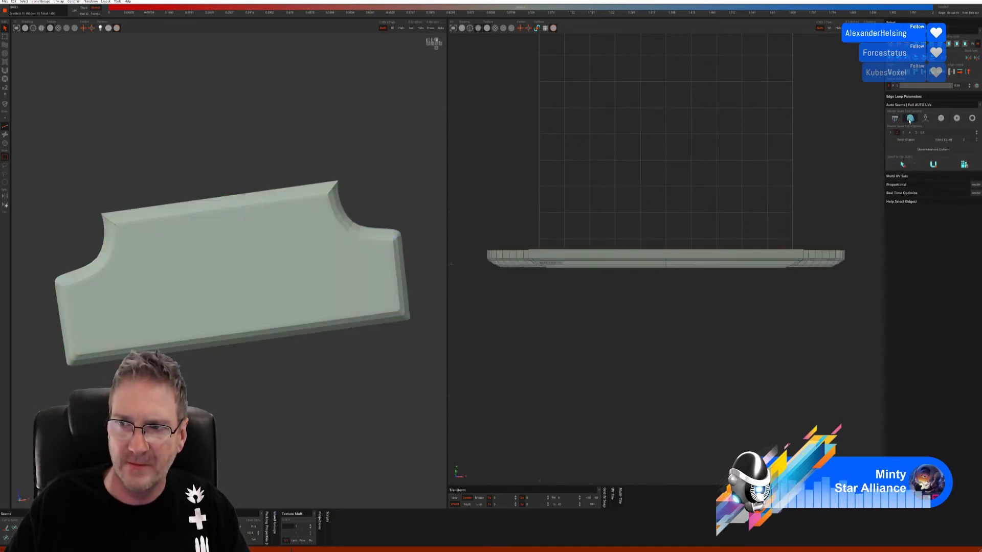
{"action": "left_click", "coordinate": [936, 164]}
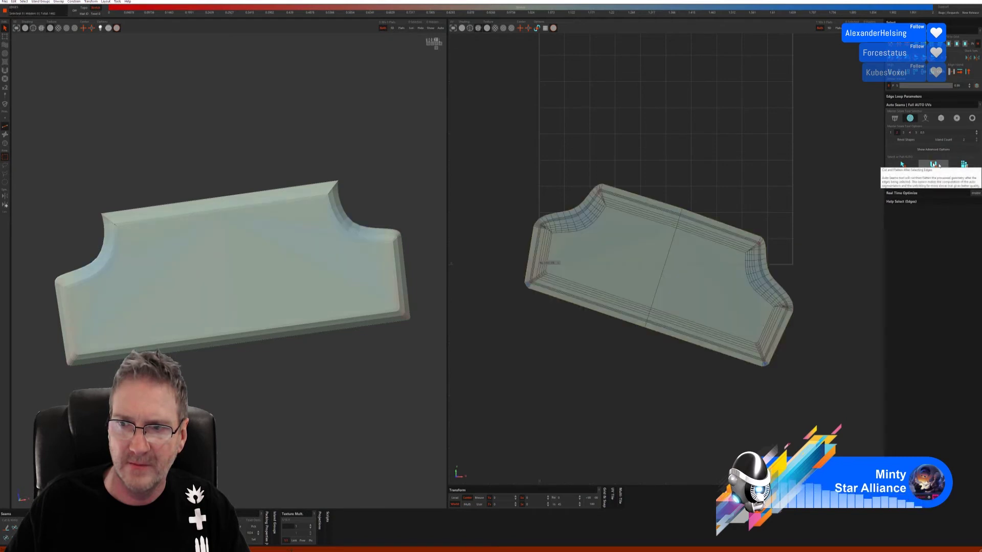
{"action": "left_click", "coordinate": [58, 27]}
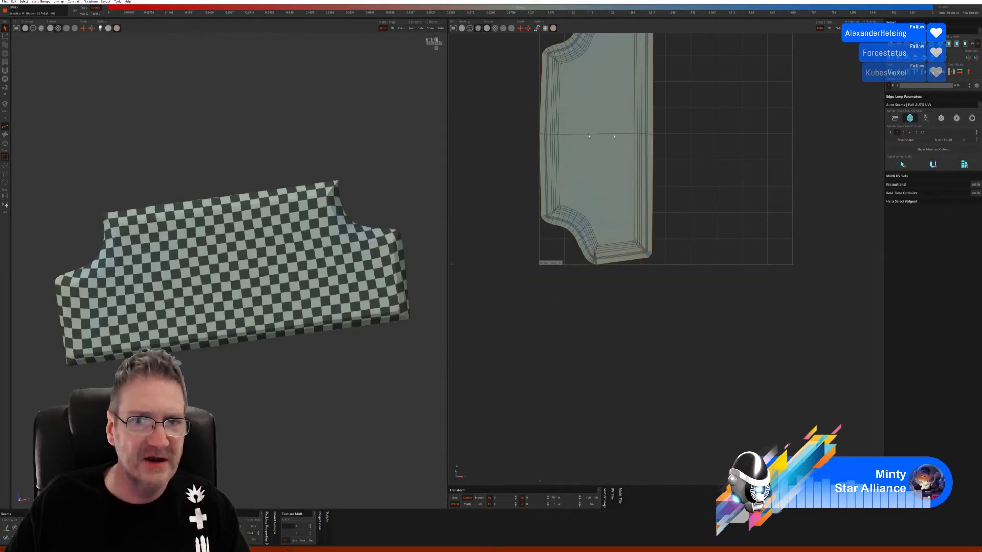
Check the checker pattern around the panel and save the new UVs back to 3ds Max.
{"action": "middle_click_drag", "start_coordinate": [230, 265], "coordinate": [189, 206]}
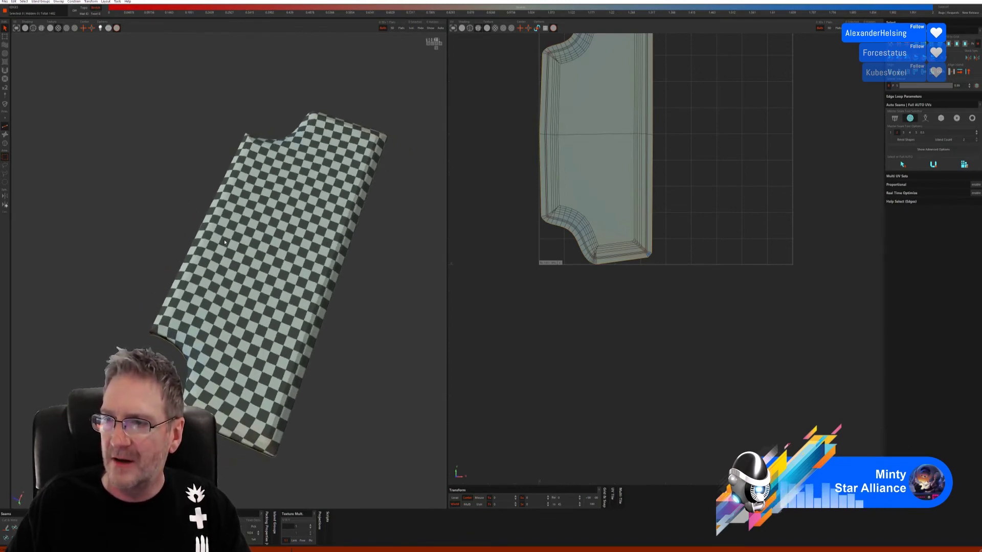
{"action": "left_click", "coordinate": [4, 1]}
{"action": "left_click", "coordinate": [19, 35]}
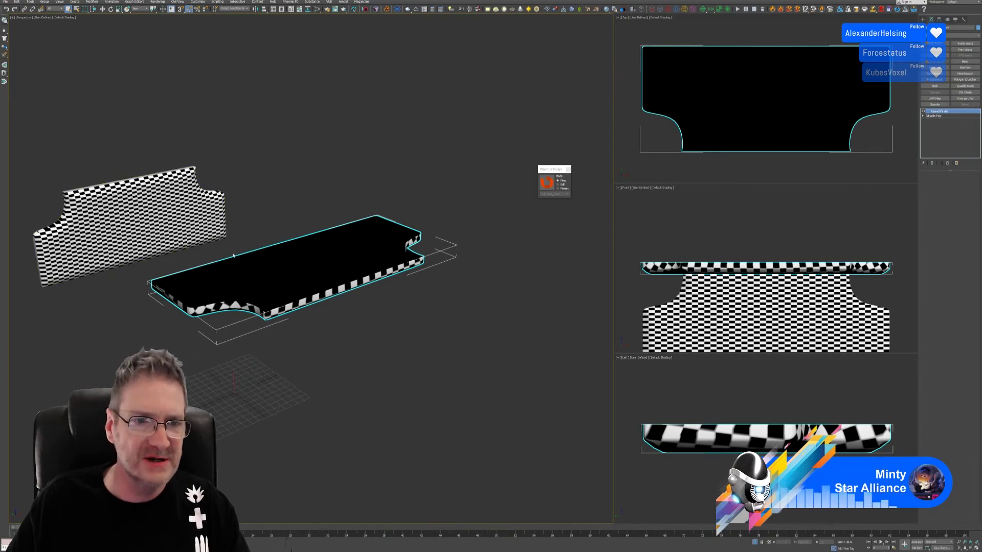
Add an Unwrap UVW modifier on top of the imported panel's stack.
{"action": "left_click", "coordinate": [965, 99]}
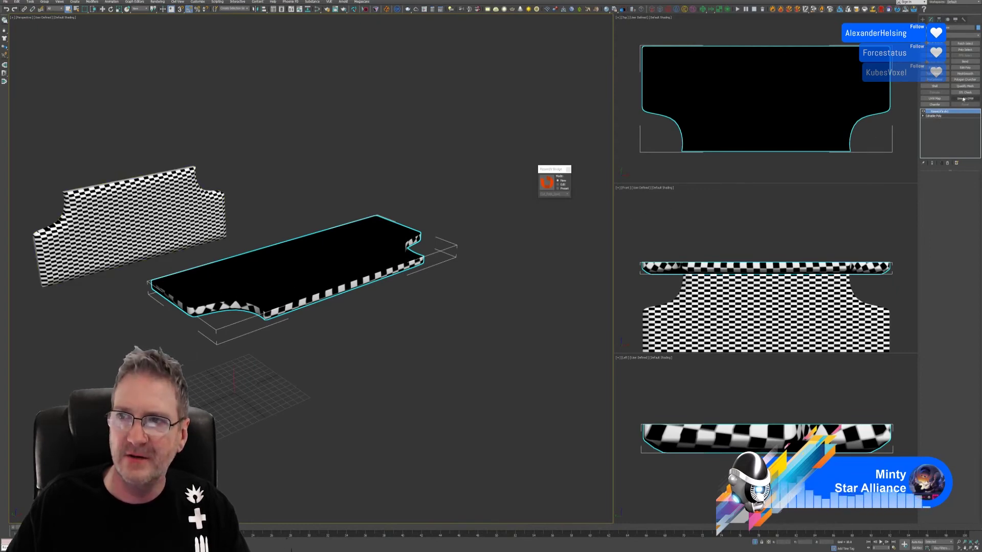
{"action": "left_click", "coordinate": [945, 112]}
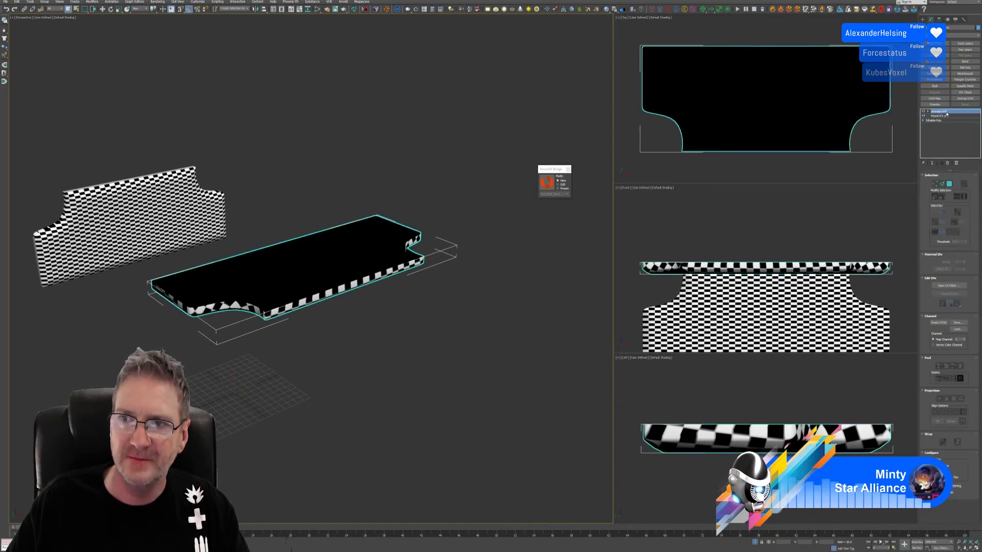
{"action": "right_click", "coordinate": [950, 112]}
{"action": "left_click", "coordinate": [868, 200]}
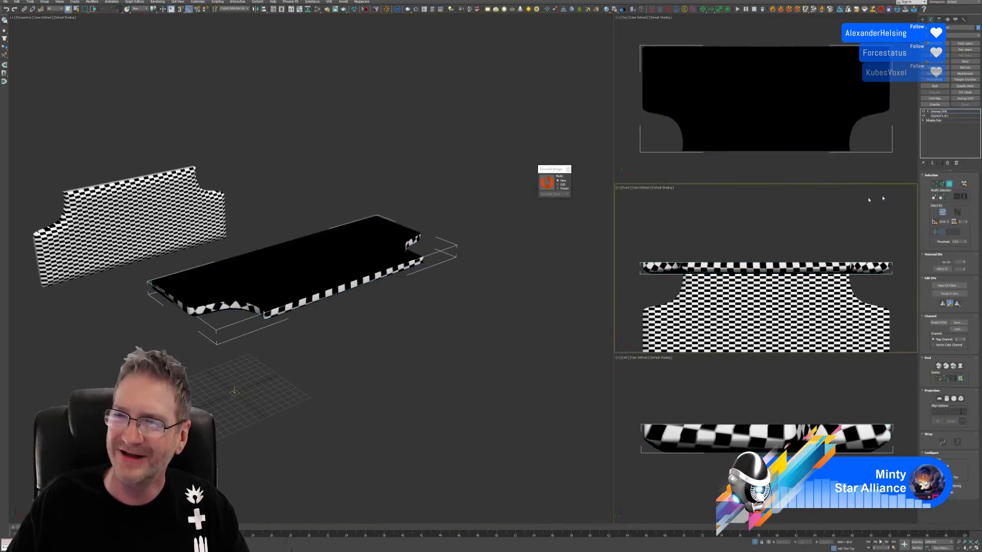
Copy the Unwrap UVW modifier from the imported panel and try pasting it onto the original headboard panel.
{"action": "right_click", "coordinate": [946, 111]}
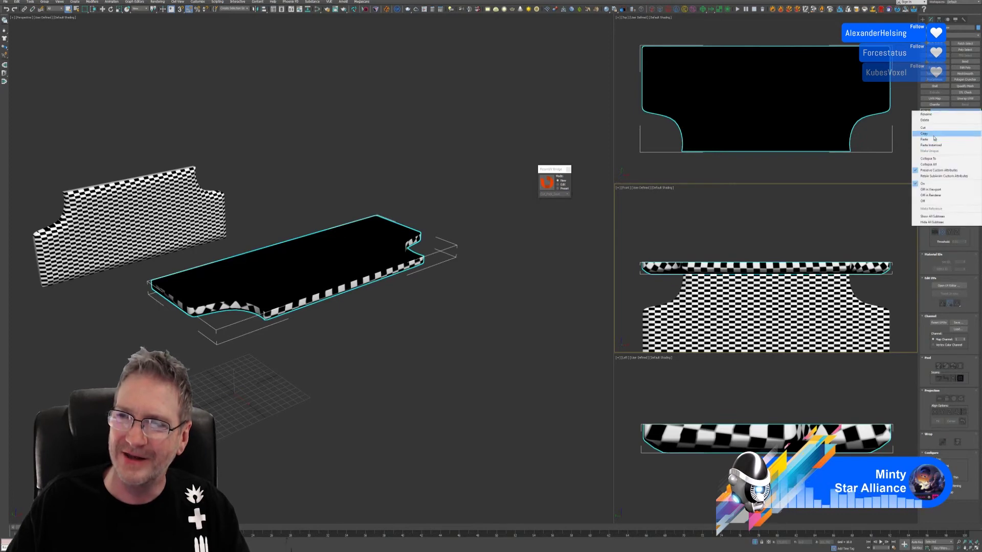
{"action": "left_click", "coordinate": [929, 135]}
{"action": "left_click", "coordinate": [184, 203]}
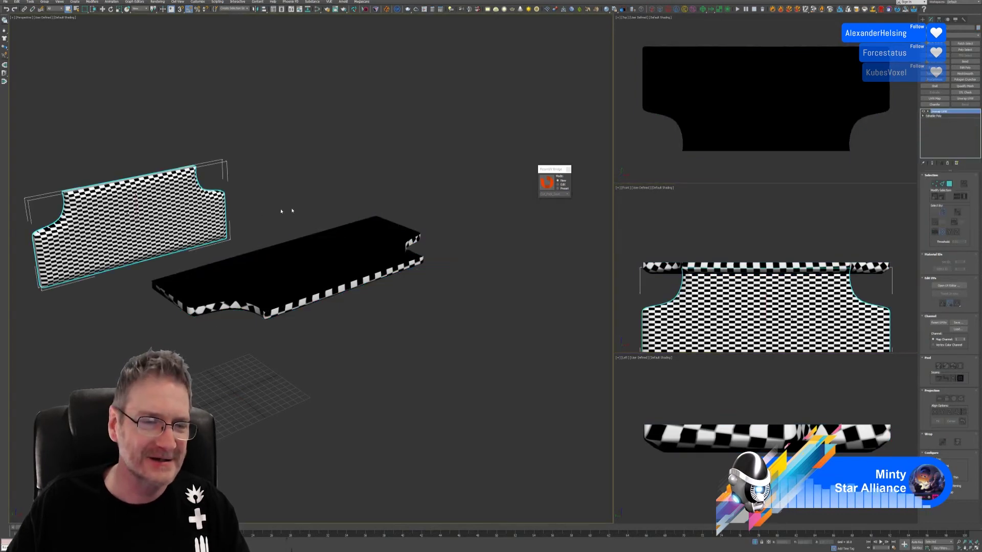
{"action": "middle_click_drag", "start_coordinate": [354, 174], "coordinate": [363, 199], "text": "alt"}
{"action": "right_click", "coordinate": [944, 113]}
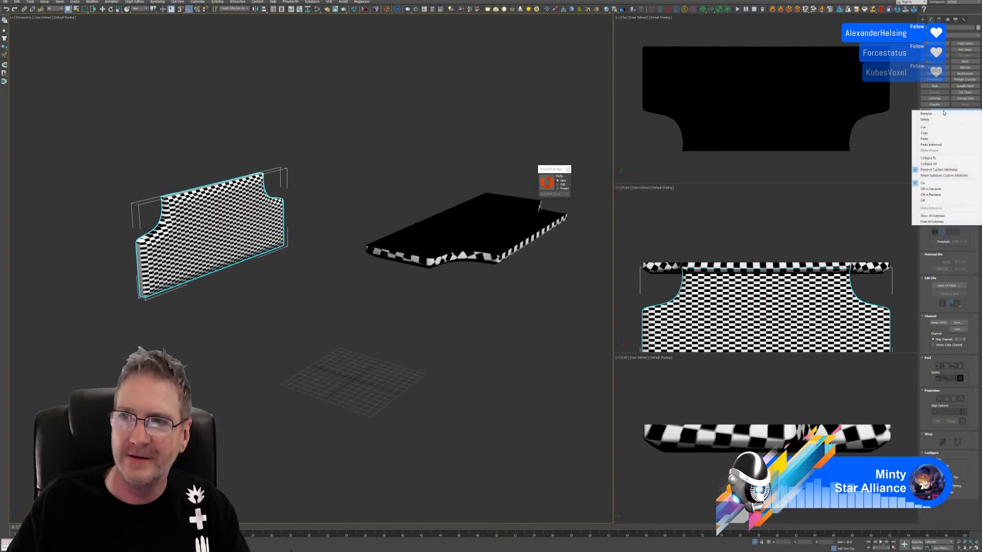
{"action": "left_click", "coordinate": [925, 139]}
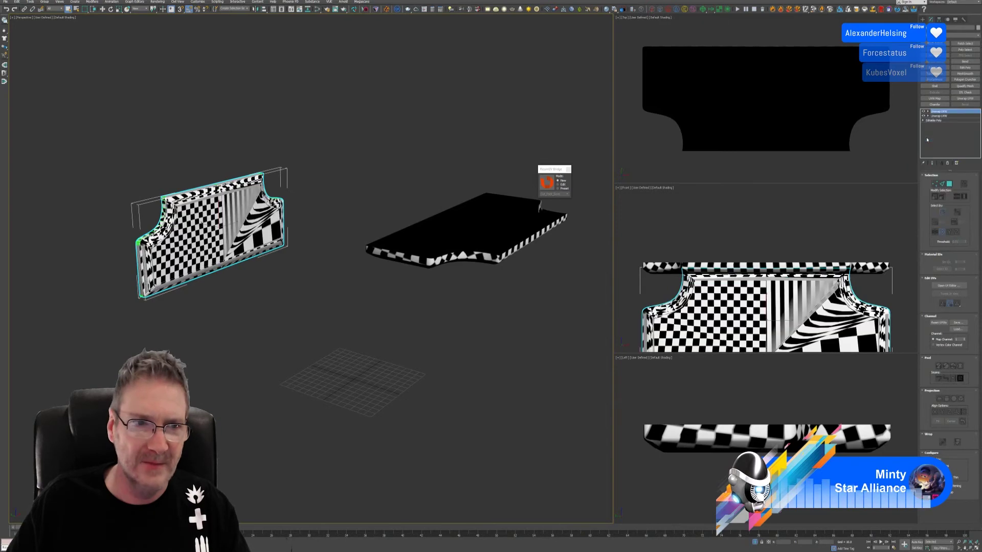
{"action": "mouse_move", "coordinate": [288, 278]}
{"action": "middle_mouse_down", "text": "alt"}
{"action": "mouse_move", "coordinate": [300, 276]}
{"action": "mouse_move", "coordinate": [260, 274]}
{"action": "mouse_move", "coordinate": [307, 276]}
{"action": "middle_mouse_up", "text": "alt"}
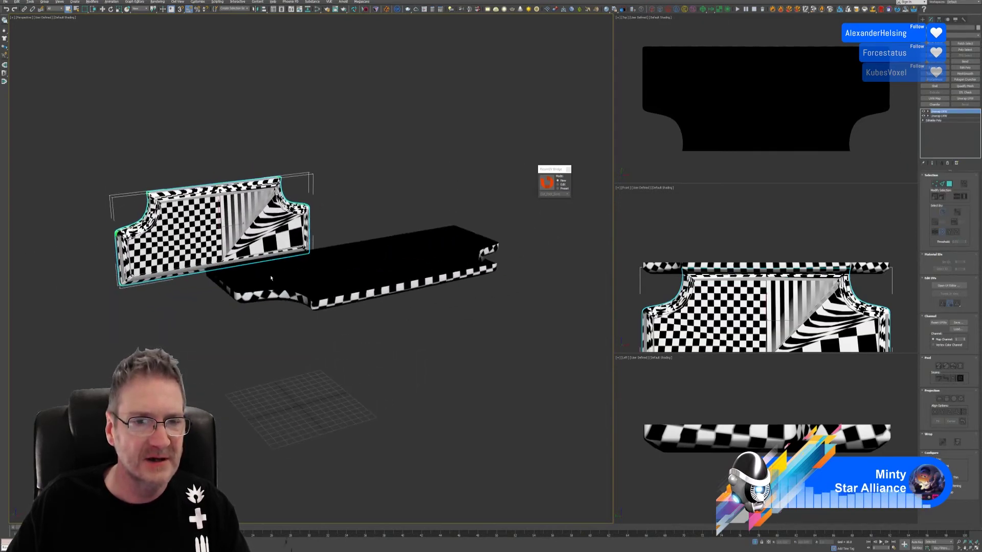
Close the RizomUV bridge window and center the imported panel's pivot to the object.
{"action": "left_click", "coordinate": [452, 241]}
{"action": "left_click", "coordinate": [568, 169]}
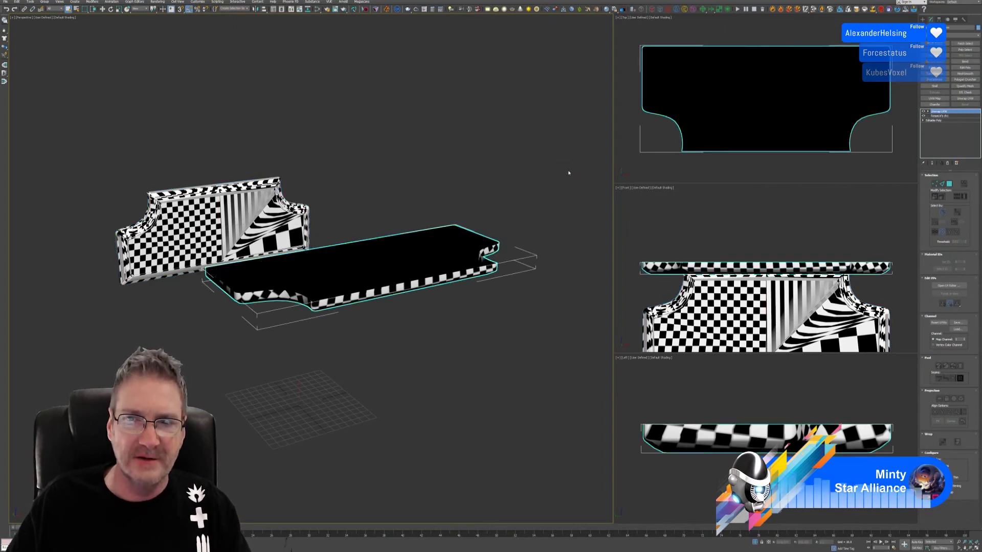
{"action": "left_click", "coordinate": [111, 9]}
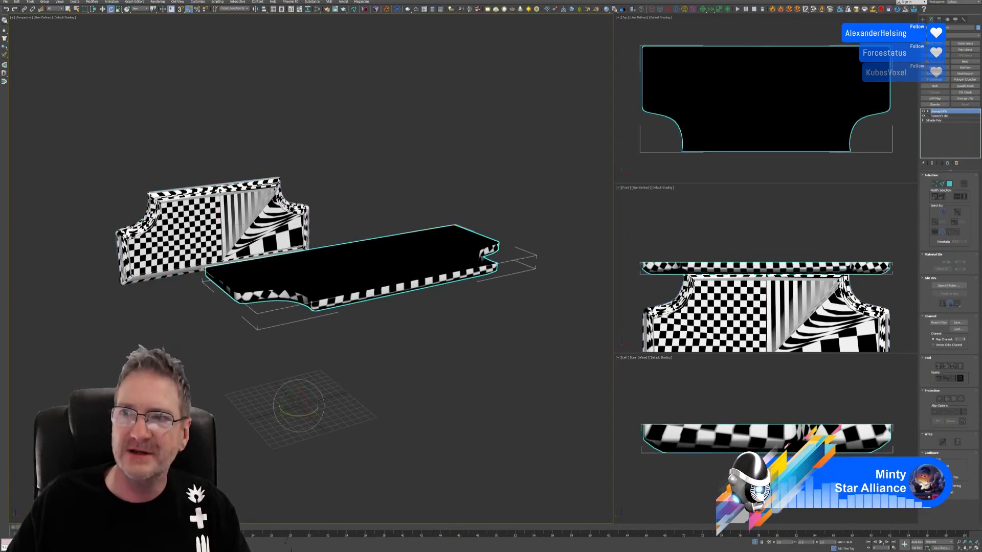
{"action": "left_click", "coordinate": [941, 19]}
{"action": "left_click", "coordinate": [953, 56]}
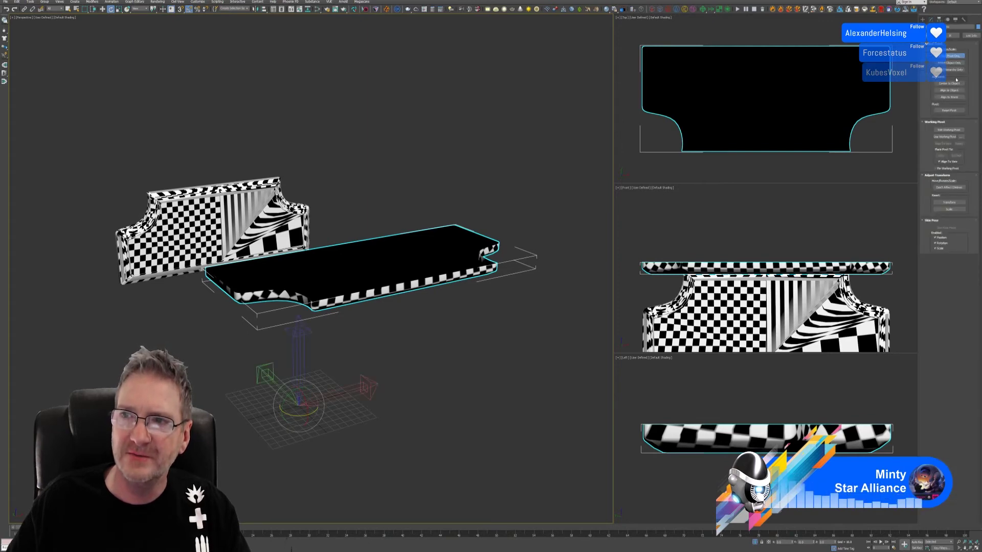
{"action": "left_click", "coordinate": [951, 84]}
{"action": "left_click", "coordinate": [952, 55]}
Rotate the imported panel upright about its centered pivot so it faces the same way as the original.
{"action": "middle_click_drag", "start_coordinate": [795, 224], "coordinate": [780, 249]}
{"action": "scroll", "coordinate": [682, 144], "scroll_direction": "down", "scroll_amount": 6}
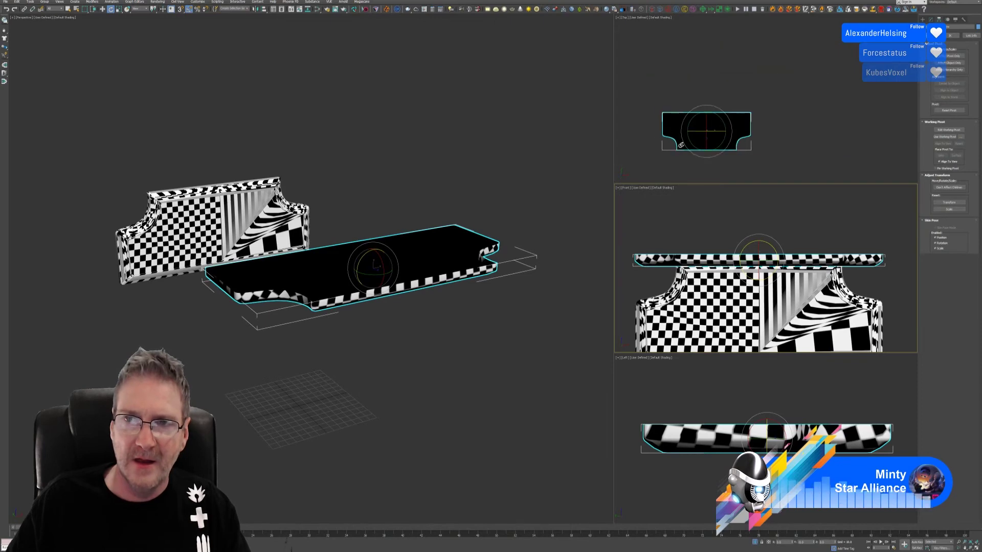
{"action": "scroll", "coordinate": [700, 134], "scroll_direction": "up", "scroll_amount": 2}
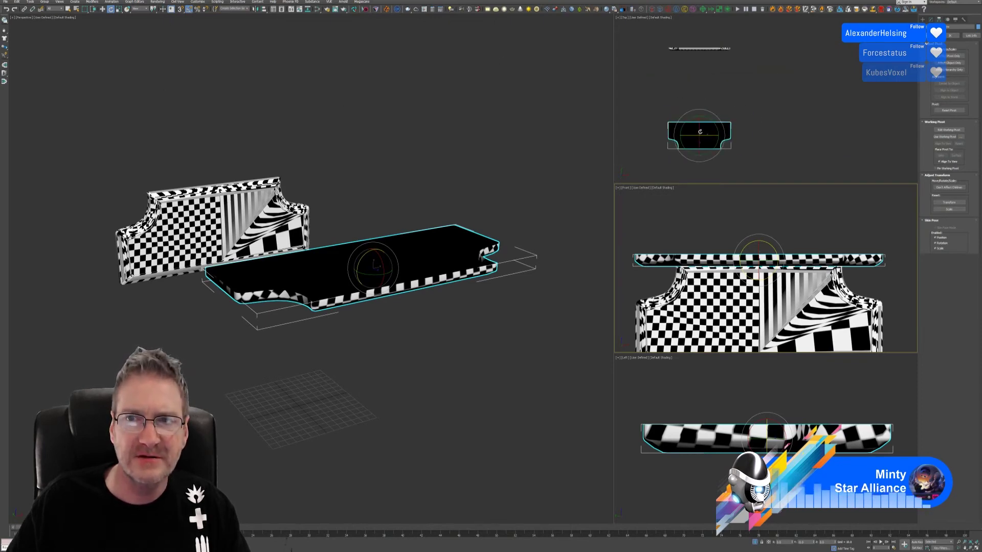
{"action": "left_click_drag", "start_coordinate": [700, 132], "coordinate": [685, 114]}
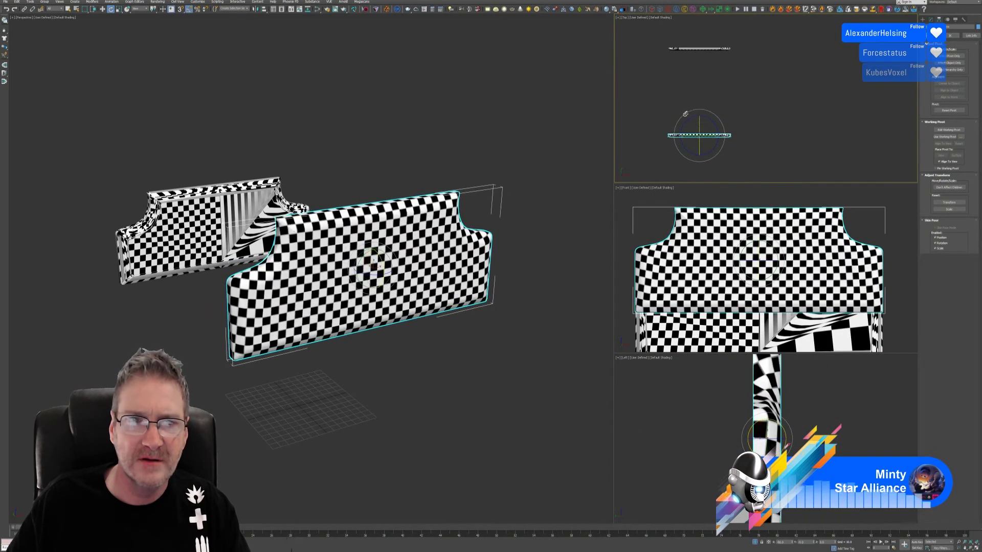
Move the imported panel back along its depth direction until it lines up with the original in the top view.
{"action": "left_click", "coordinate": [102, 10]}
{"action": "middle_click_drag", "start_coordinate": [681, 84], "coordinate": [690, 85]}
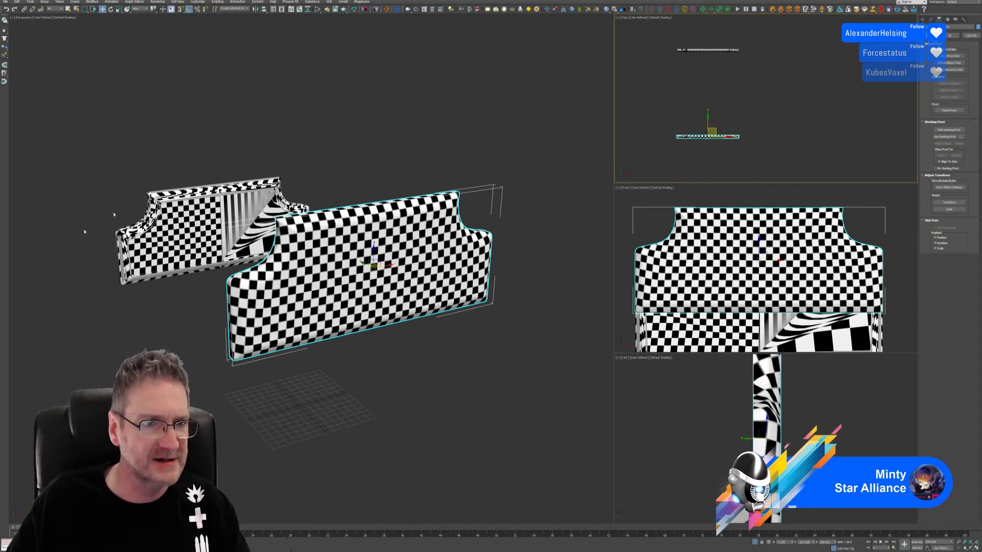
{"action": "middle_click_drag", "start_coordinate": [778, 96], "coordinate": [771, 93]}
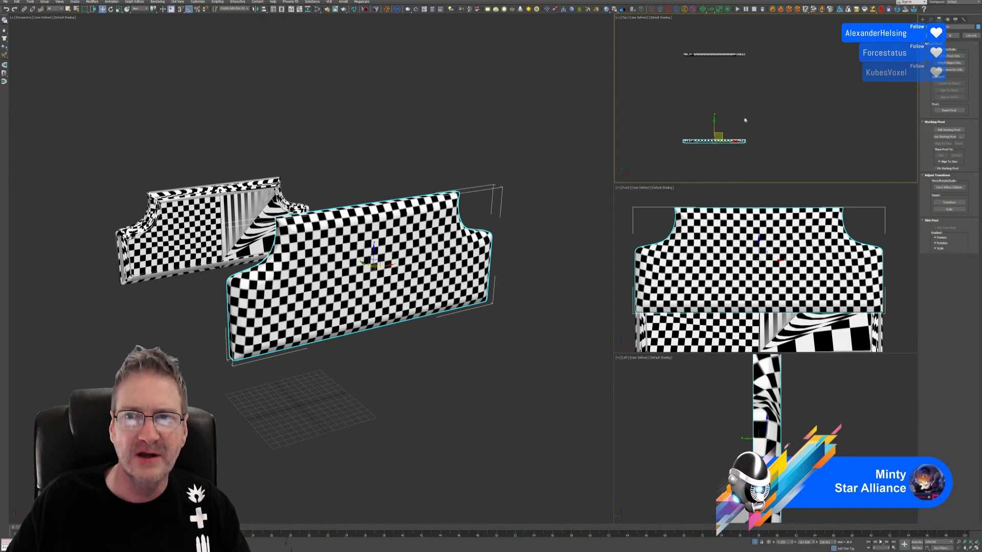
{"action": "left_click_drag", "start_coordinate": [716, 125], "coordinate": [716, 46]}
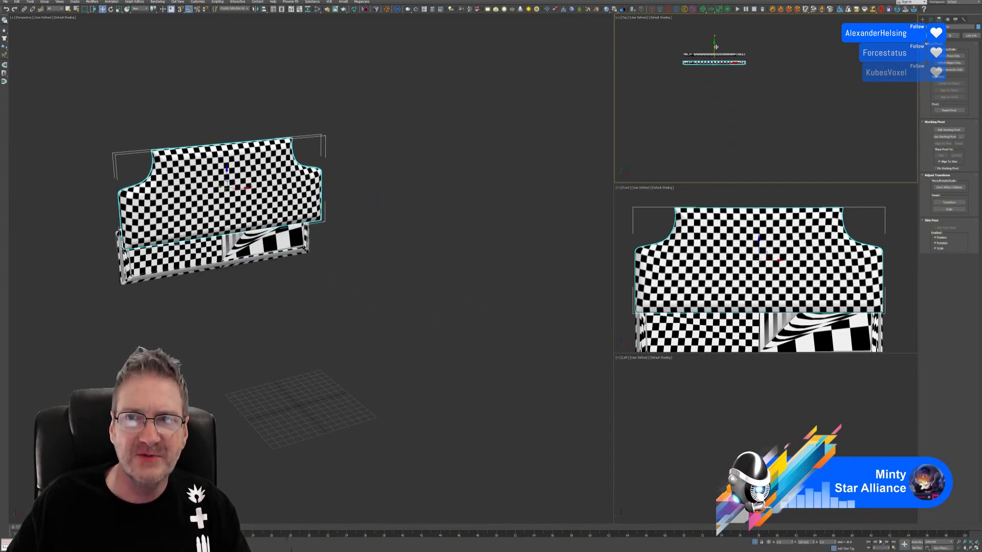
{"action": "scroll", "coordinate": [716, 47], "scroll_direction": "up", "scroll_amount": 5}
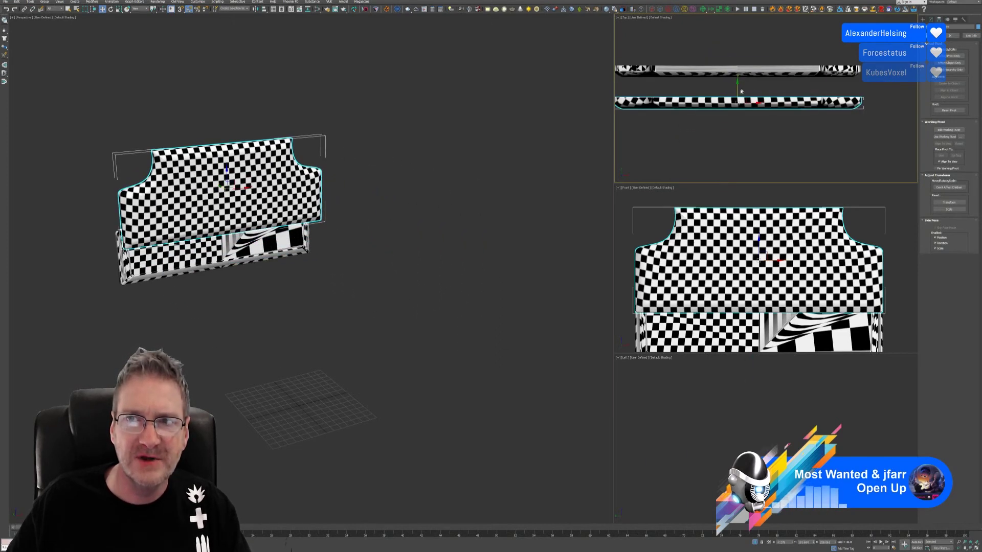
{"action": "left_click_drag", "start_coordinate": [741, 91], "coordinate": [746, 59]}
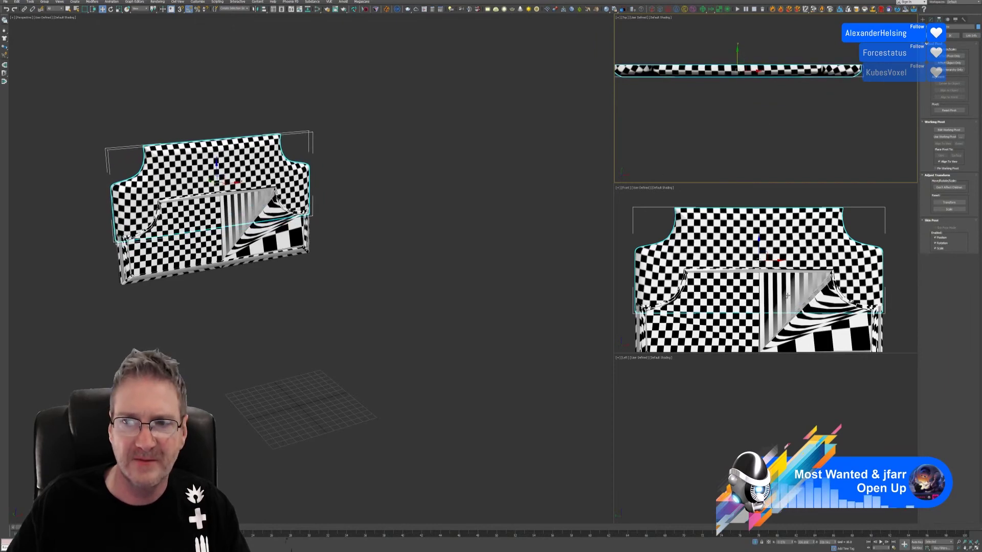
Lower the imported panel onto the original in the front view and fine-tune its height until the outlines match.
{"action": "scroll", "coordinate": [822, 324], "scroll_direction": "down", "scroll_amount": 2}
{"action": "middle_click_drag", "start_coordinate": [867, 292], "coordinate": [859, 276]}
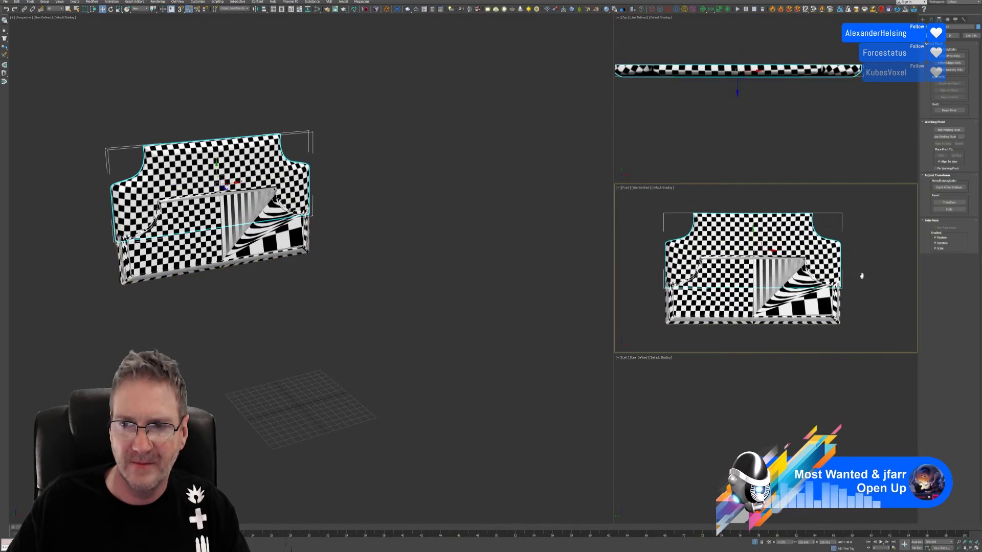
{"action": "left_click_drag", "start_coordinate": [751, 249], "coordinate": [752, 287]}
{"action": "scroll", "coordinate": [743, 274], "scroll_direction": "up", "scroll_amount": 4}
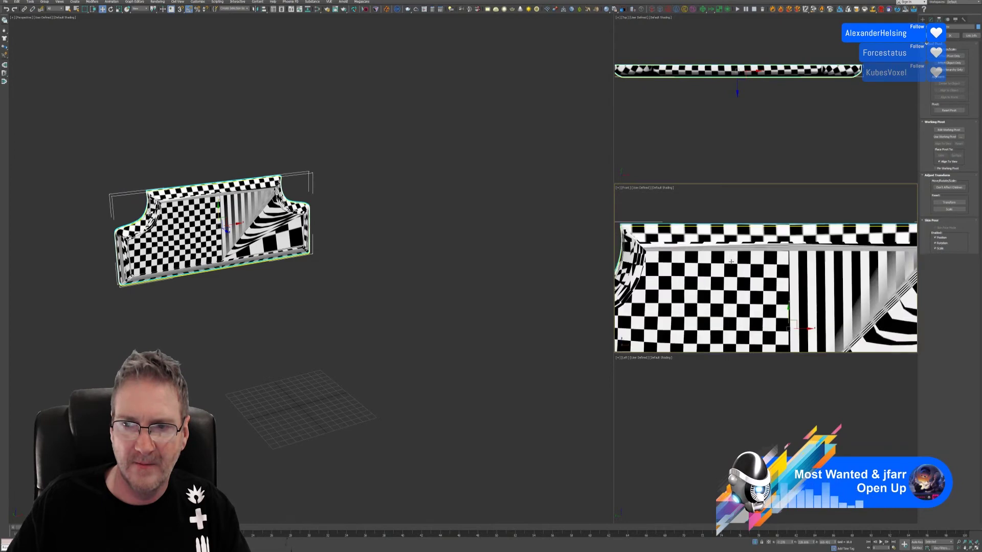
{"action": "middle_click_drag", "start_coordinate": [743, 274], "coordinate": [818, 275]}
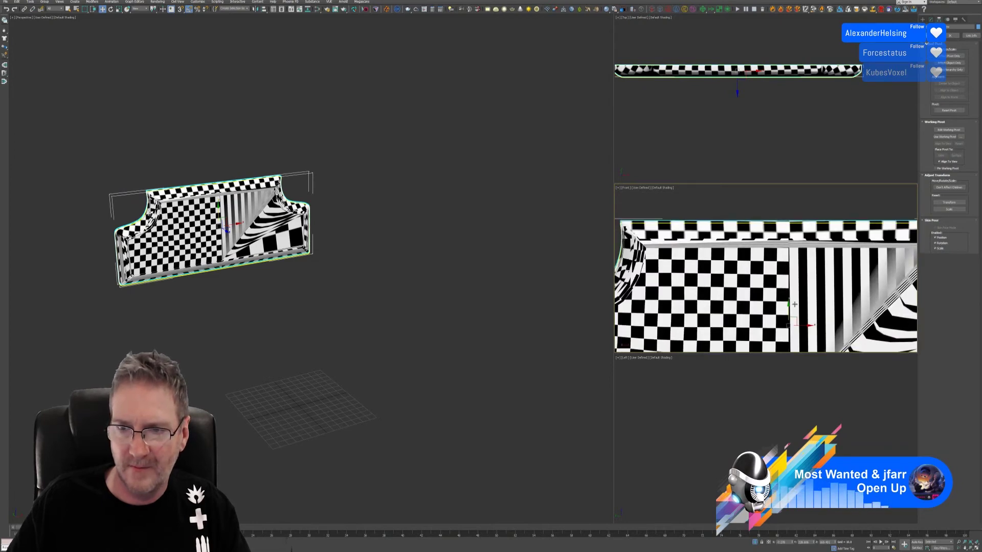
{"action": "left_click_drag", "start_coordinate": [787, 307], "coordinate": [787, 310]}
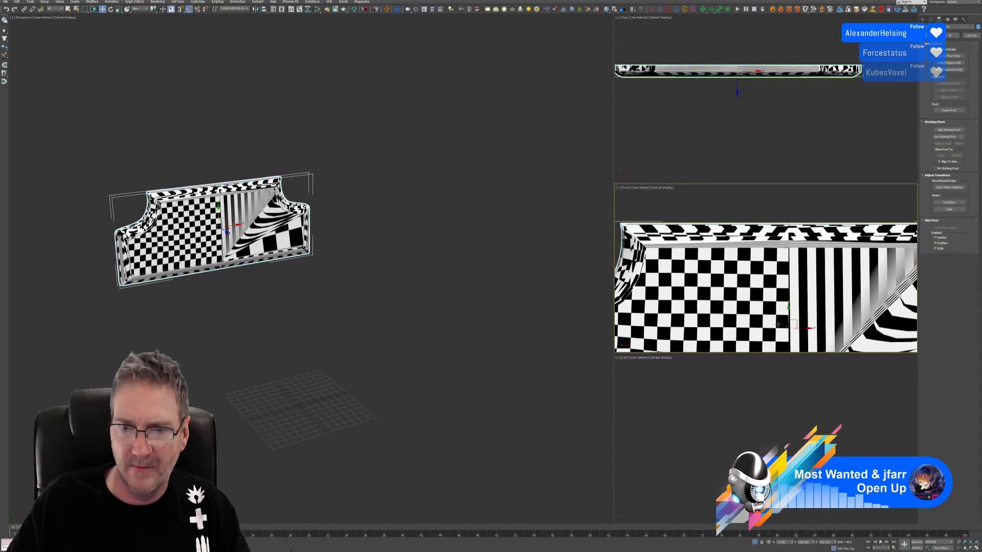
{"action": "middle_click_drag", "start_coordinate": [630, 79], "coordinate": [672, 91]}
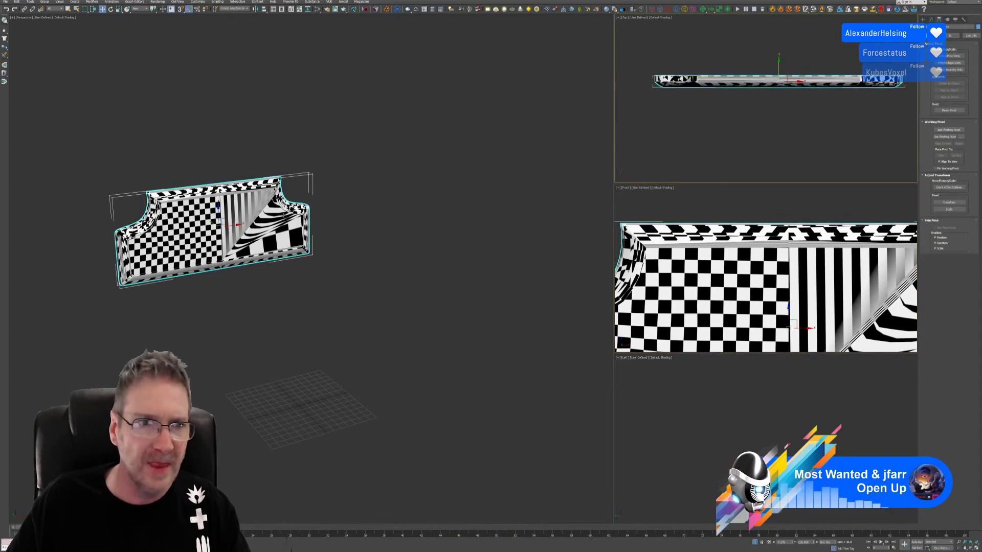
{"action": "middle_click_drag", "start_coordinate": [215, 230], "coordinate": [248, 231], "text": "alt"}
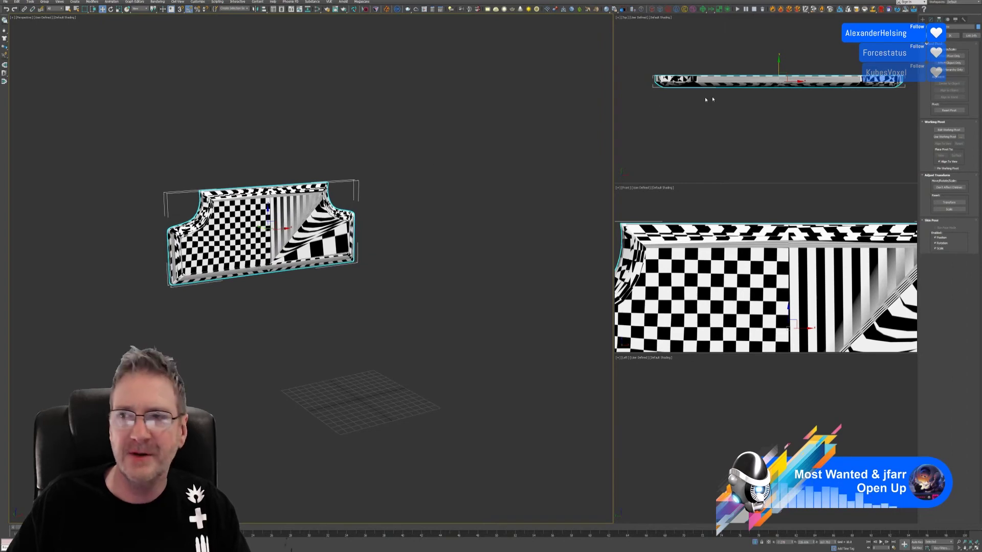
Delete the original panel with the distorted UVs and exit isolation to bring back the whole bed.
{"action": "left_click", "coordinate": [934, 20]}
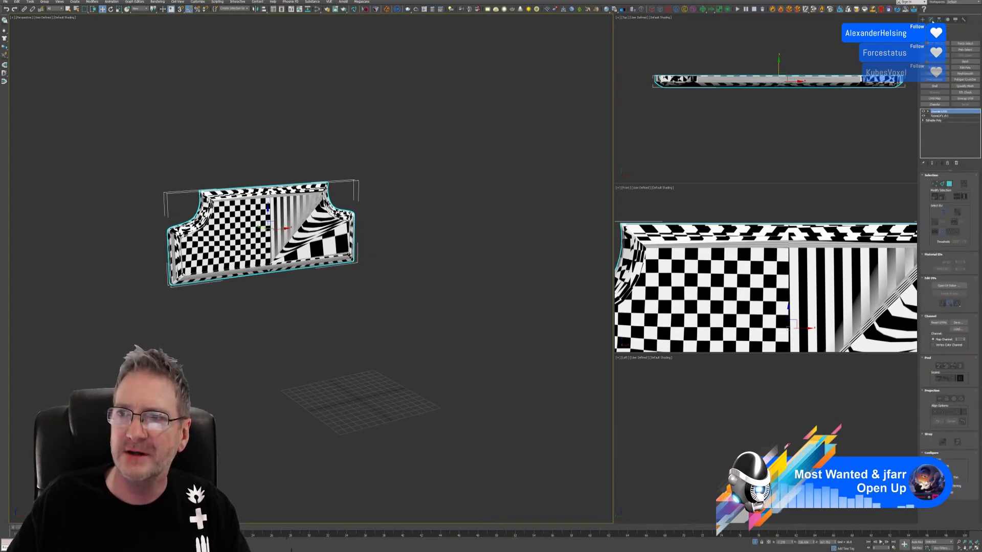
{"action": "left_click", "coordinate": [439, 297]}
{"action": "left_click", "coordinate": [304, 235]}
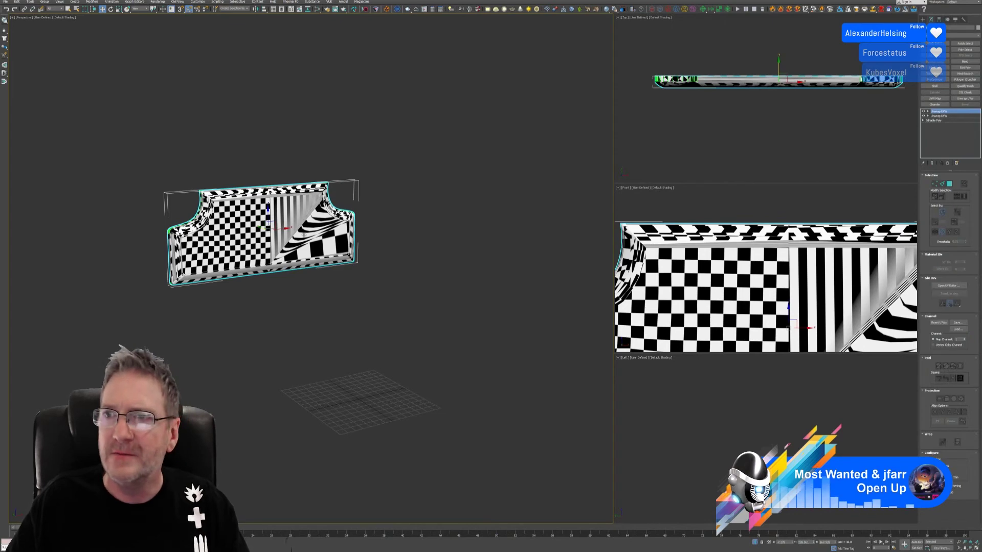
{"action": "key", "text": "alt+q"}
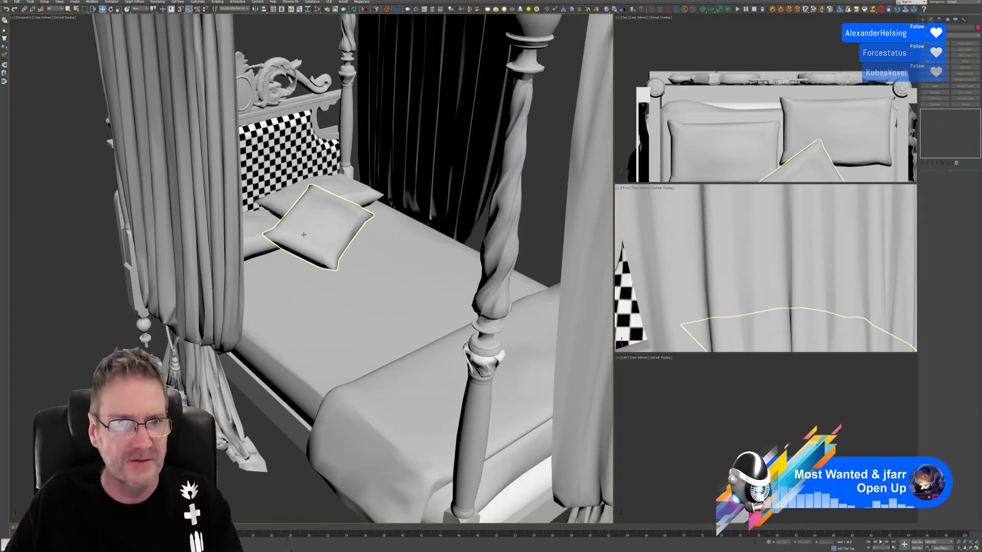
Select the replaced headboard panel and assign it the plain Standard material in the Slate Material Editor.
{"action": "scroll", "coordinate": [303, 234], "scroll_direction": "down", "scroll_amount": 5}
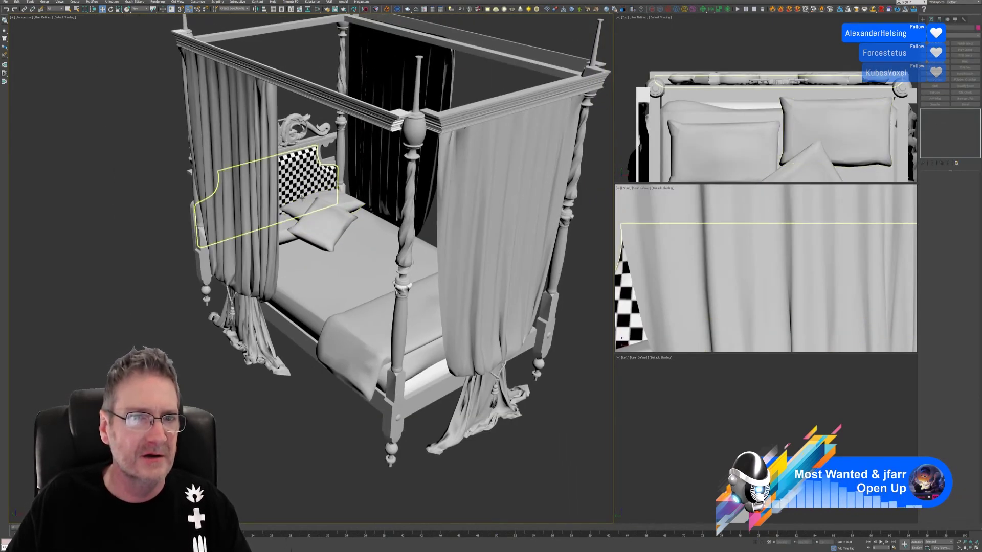
{"action": "left_click", "coordinate": [256, 199]}
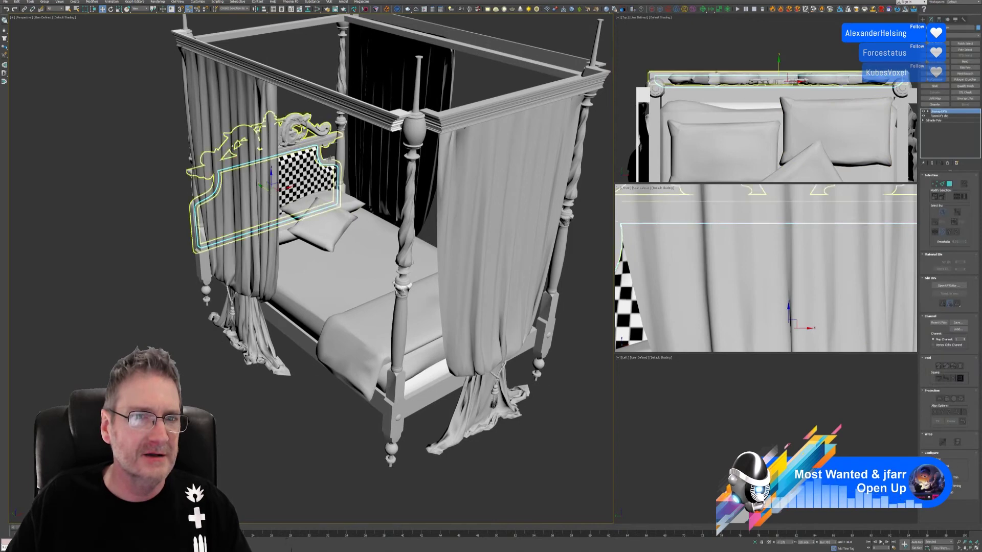
{"action": "left_click", "coordinate": [317, 8]}
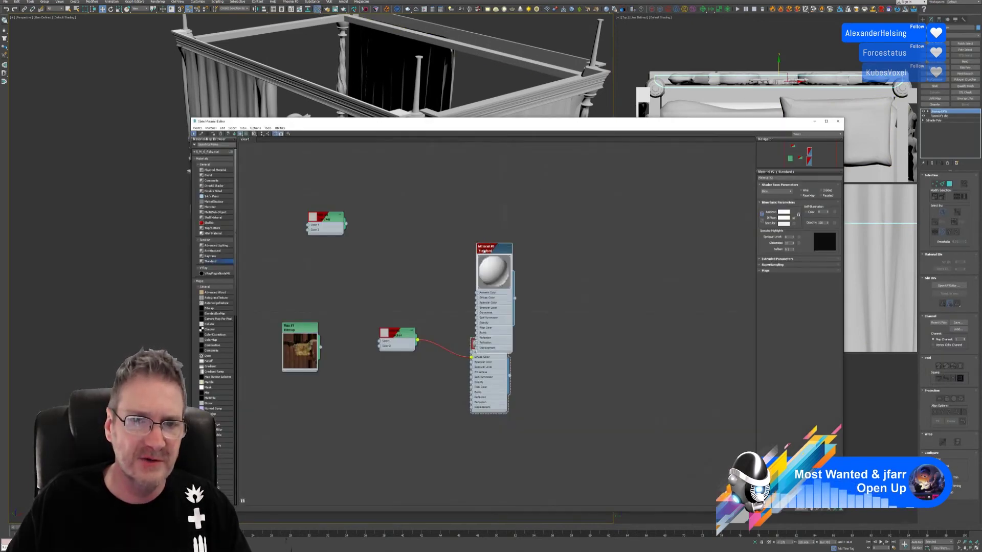
{"action": "double_click", "coordinate": [484, 251]}
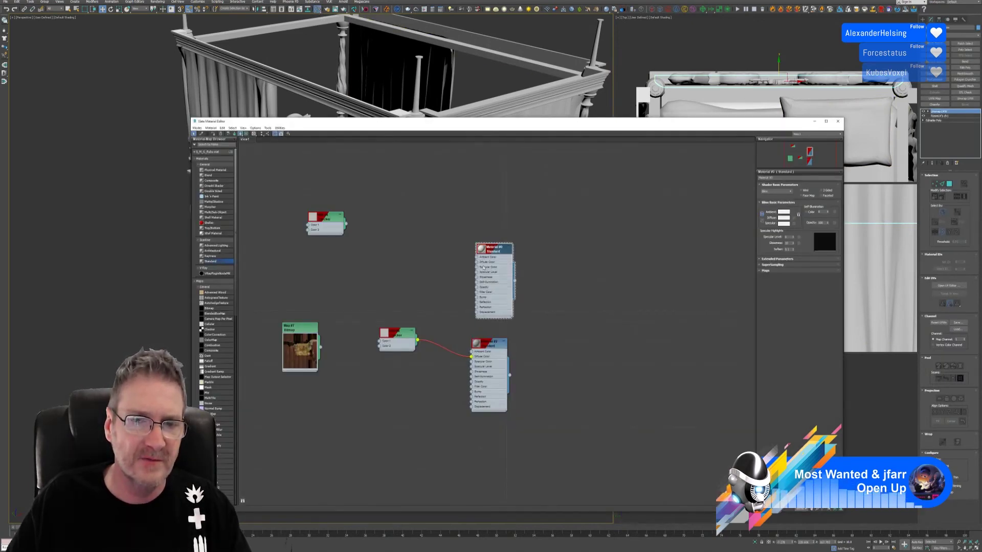
{"action": "right_click", "coordinate": [494, 254]}
{"action": "left_click", "coordinate": [506, 260]}
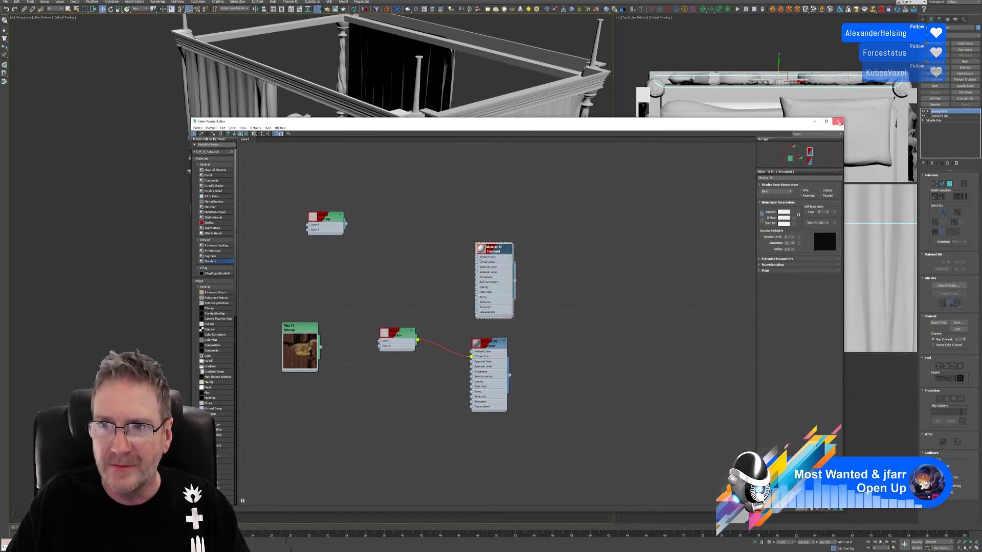
{"action": "left_click", "coordinate": [838, 121]}
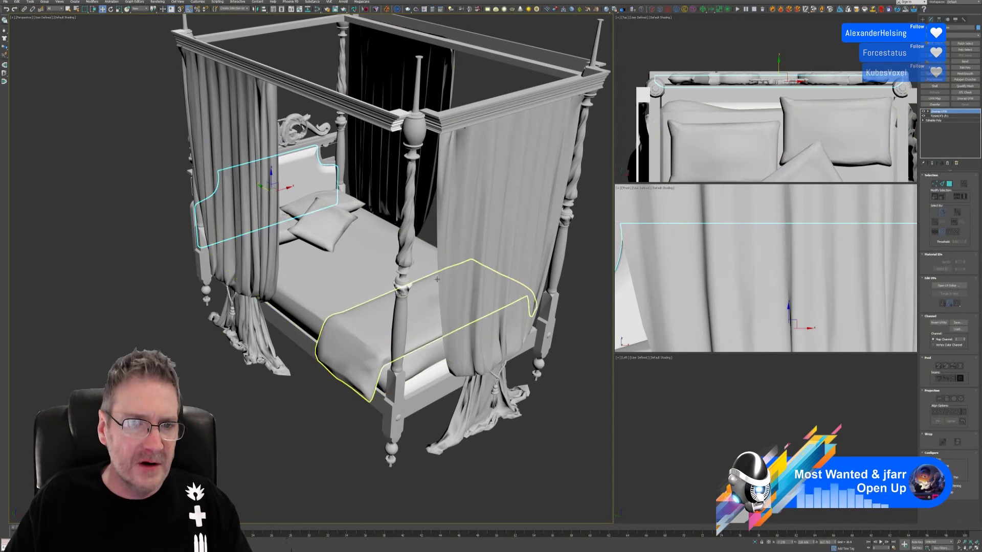
Isolate the carved headboard frame and turn the view to face it.
{"action": "middle_click_drag", "start_coordinate": [435, 273], "coordinate": [444, 278], "text": "alt"}
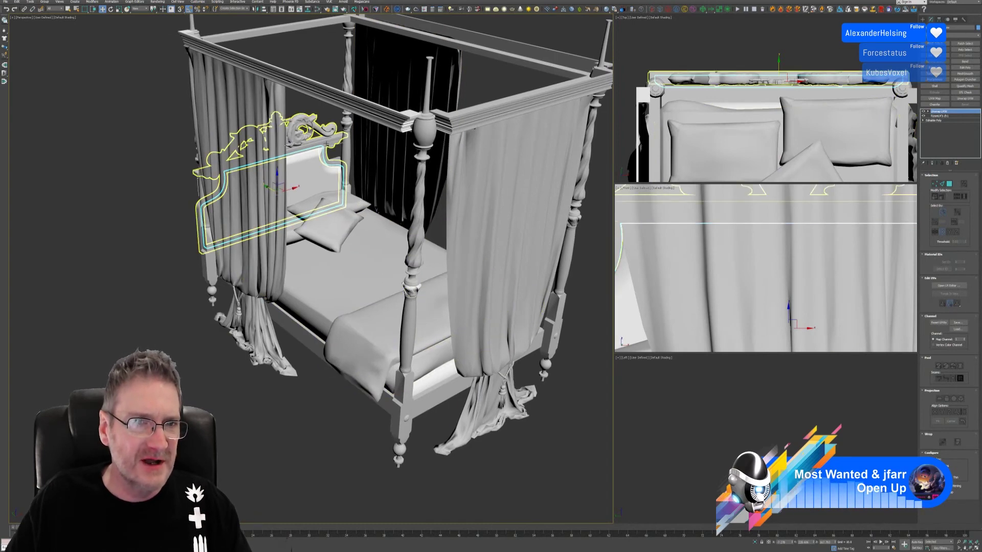
{"action": "left_click", "coordinate": [327, 143]}
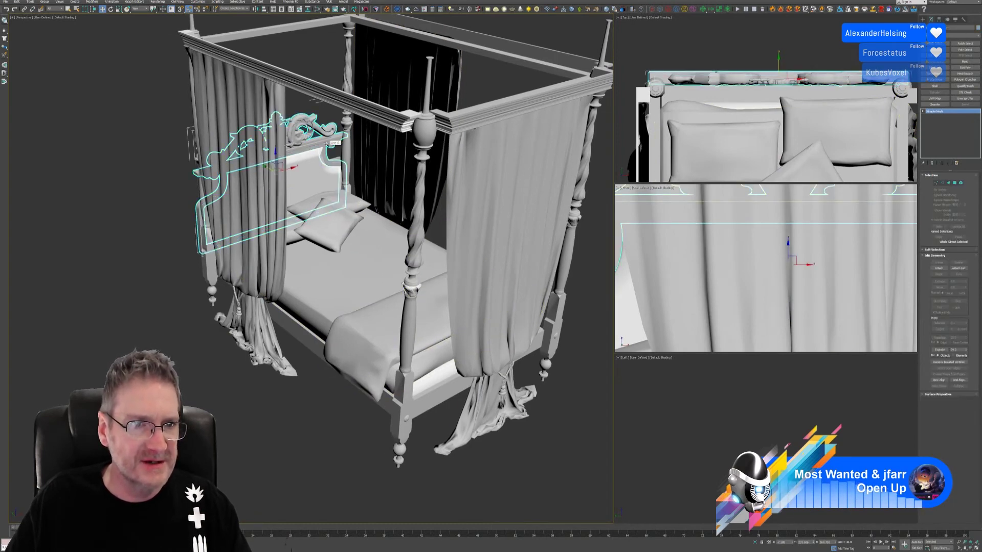
{"action": "left_click", "coordinate": [755, 542]}
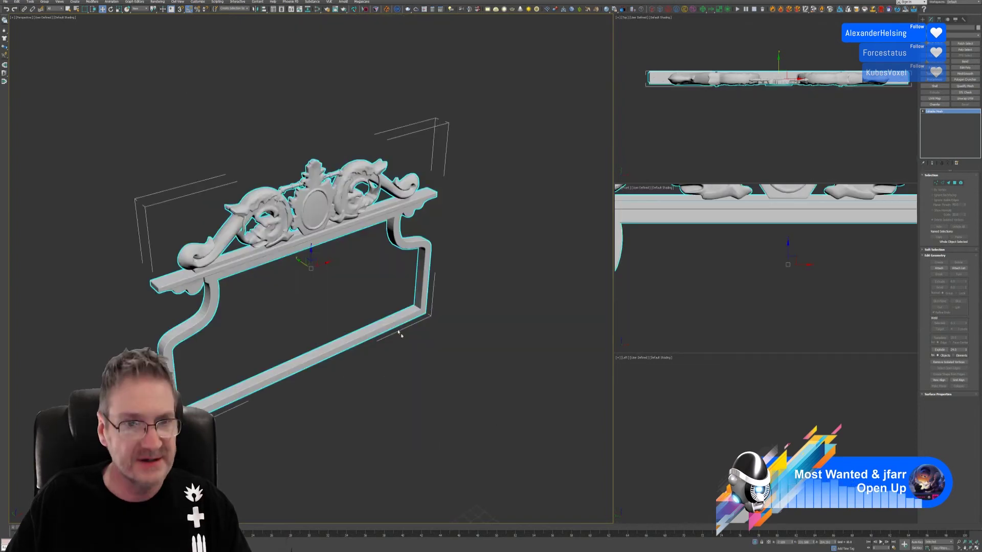
{"action": "middle_click_drag", "start_coordinate": [400, 333], "coordinate": [481, 225], "text": "alt"}
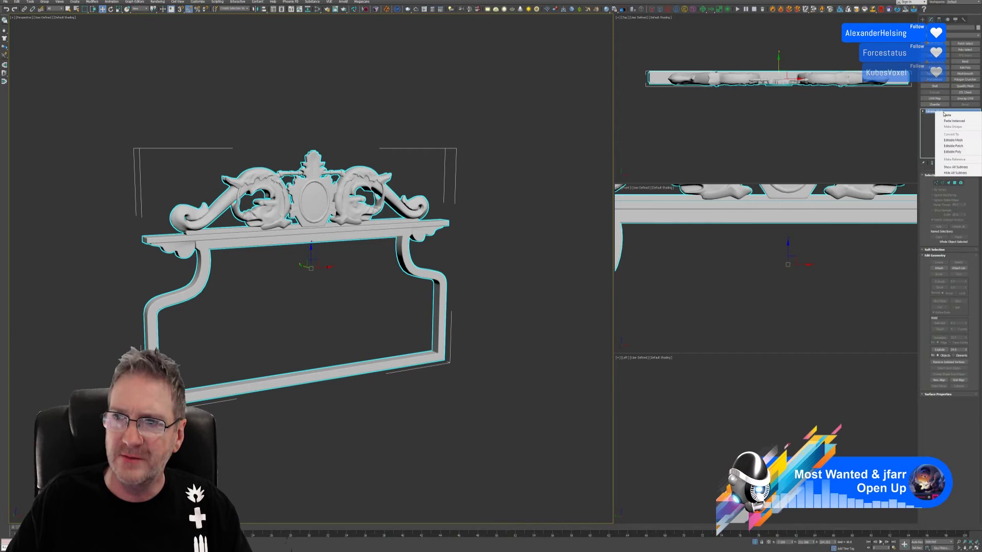
Convert the headboard frame to Editable Poly and detach both halves of its lower curved frame together as a separate object.
{"action": "left_click", "coordinate": [952, 151]}
{"action": "left_click", "coordinate": [961, 182]}
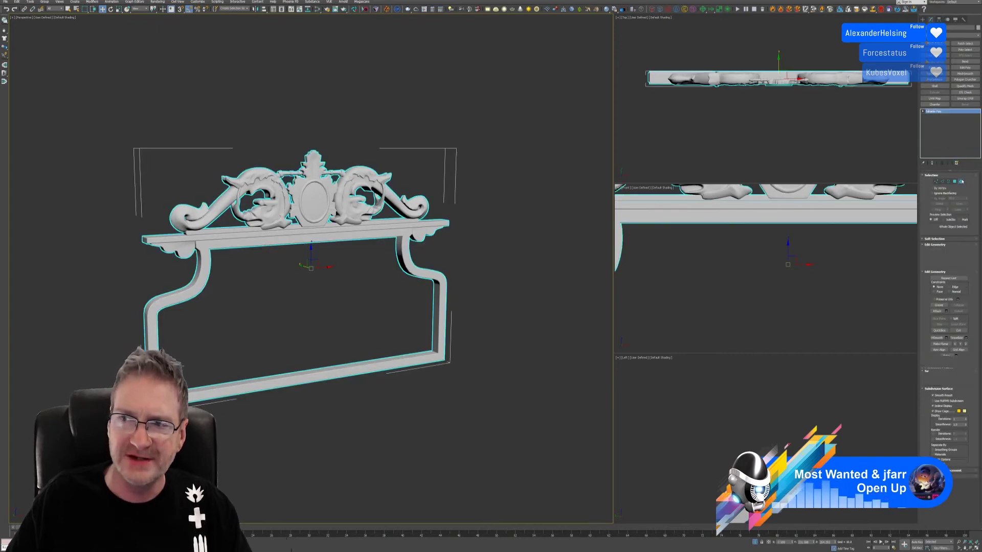
{"action": "left_click", "coordinate": [204, 286]}
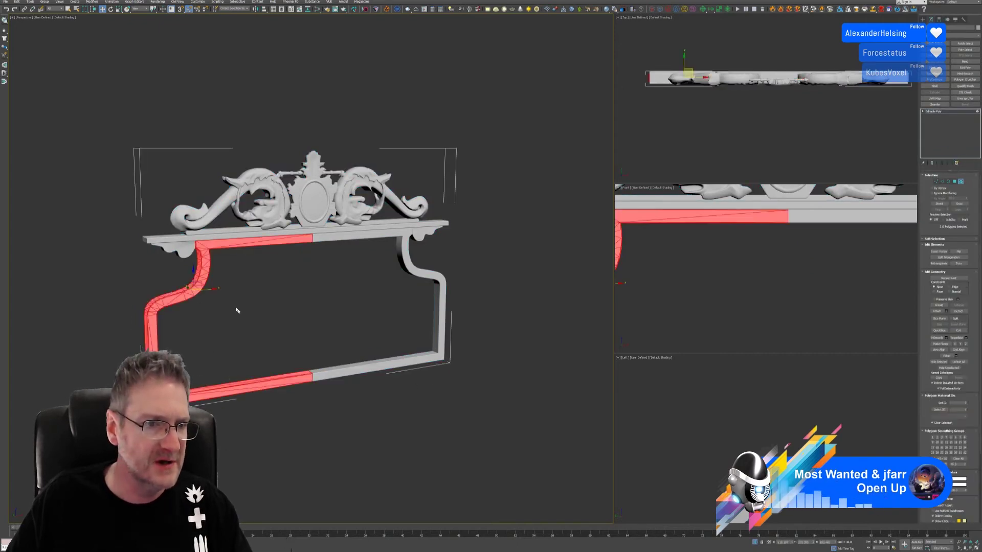
{"action": "left_click_drag", "start_coordinate": [507, 355], "coordinate": [506, 355], "text": "ctrl"}
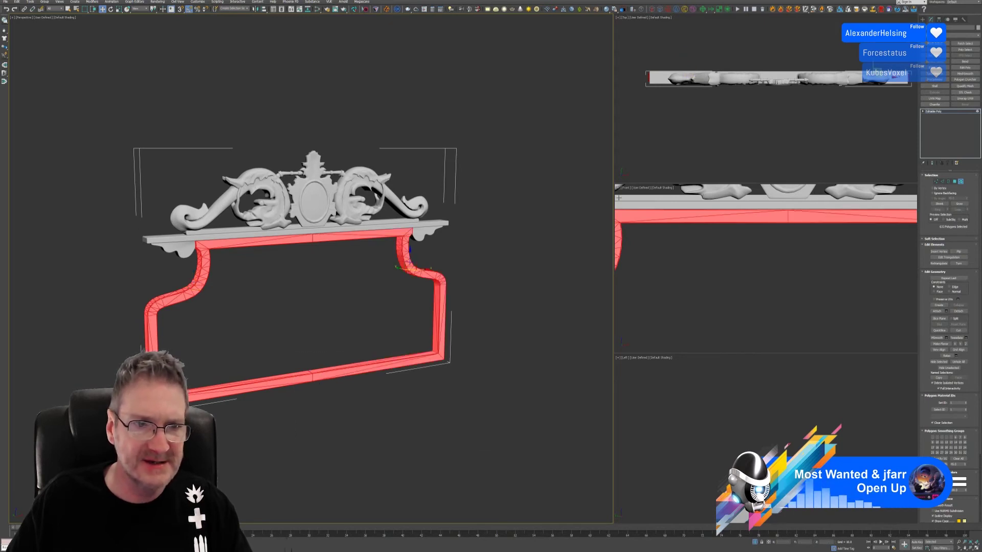
{"action": "left_click", "coordinate": [959, 311]}
{"action": "left_click", "coordinate": [508, 277]}
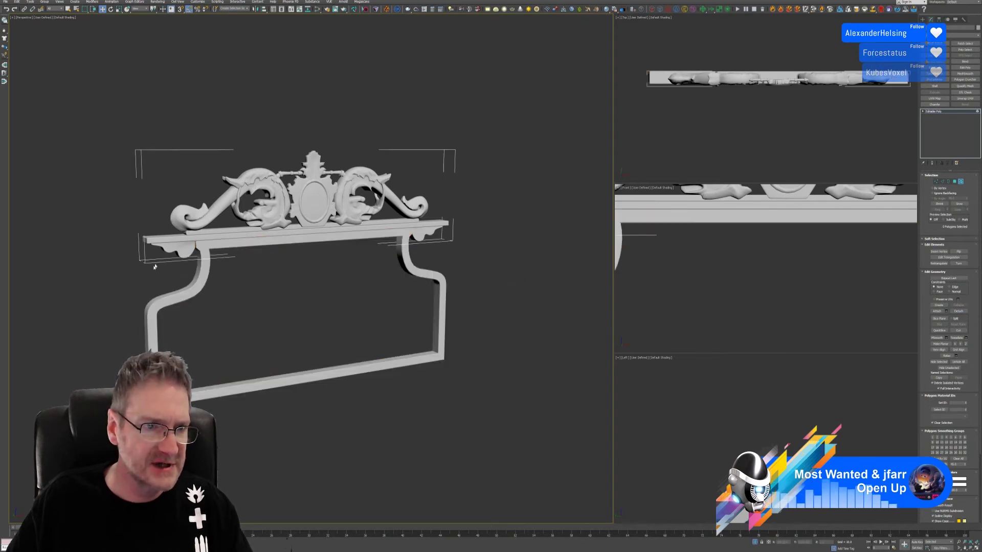
Detach both halves of the shelf moulding, including the corbels and the thin upper strip, as a separate object.
{"action": "left_click", "coordinate": [168, 254]}
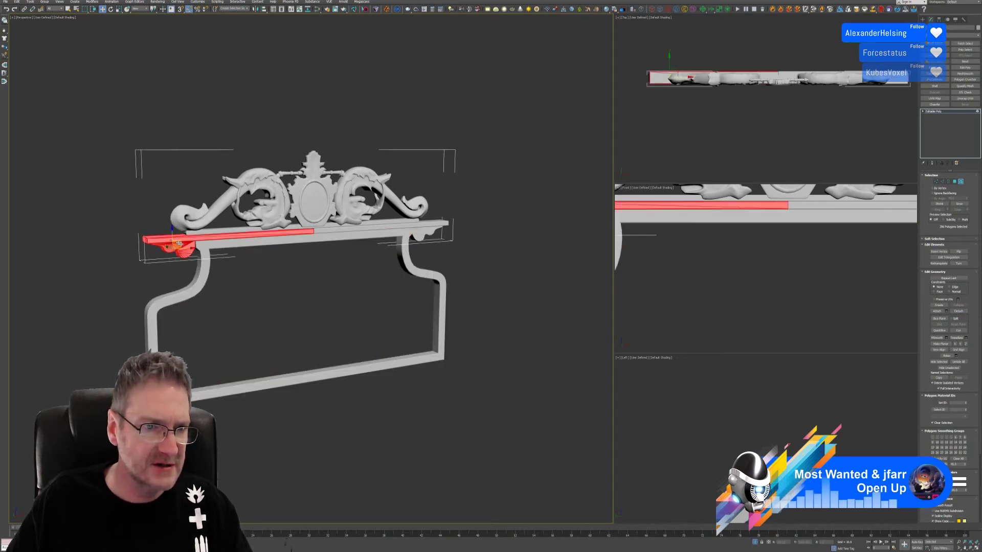
{"action": "left_click", "coordinate": [440, 242], "text": "ctrl"}
{"action": "scroll", "coordinate": [363, 223], "scroll_direction": "up", "scroll_amount": 3}
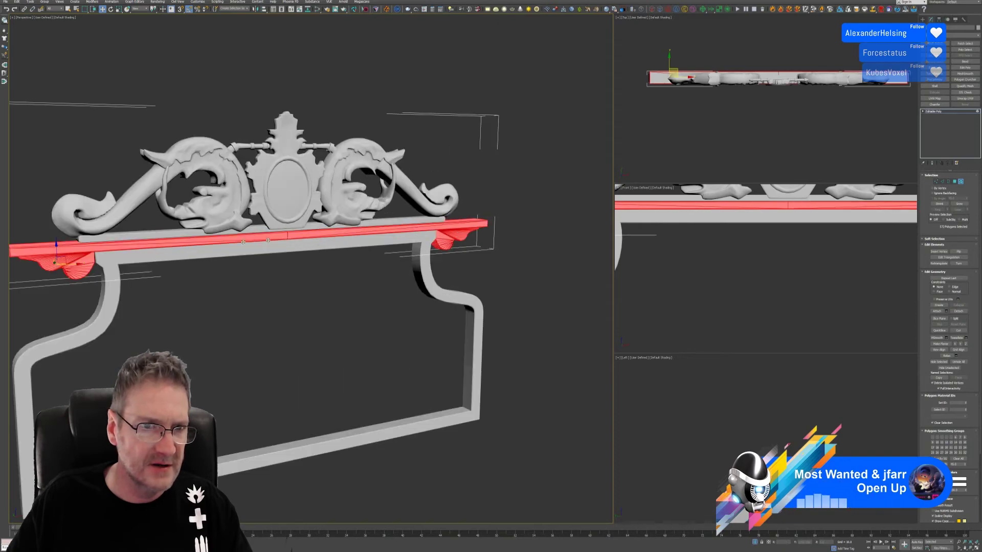
{"action": "left_click", "coordinate": [174, 236], "text": "ctrl"}
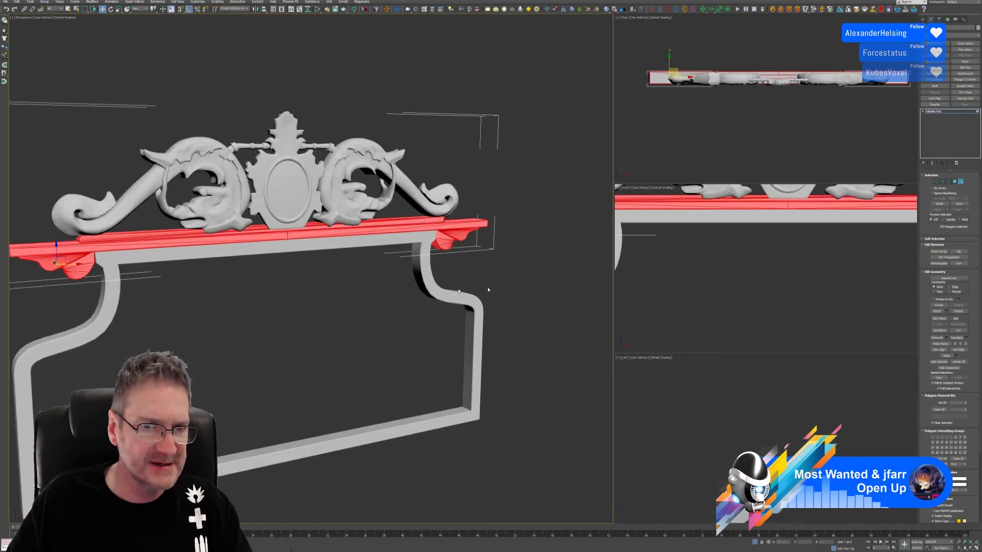
{"action": "scroll", "coordinate": [488, 289], "scroll_direction": "down", "scroll_amount": 4}
{"action": "middle_click_drag", "start_coordinate": [519, 285], "coordinate": [416, 304], "text": "alt"}
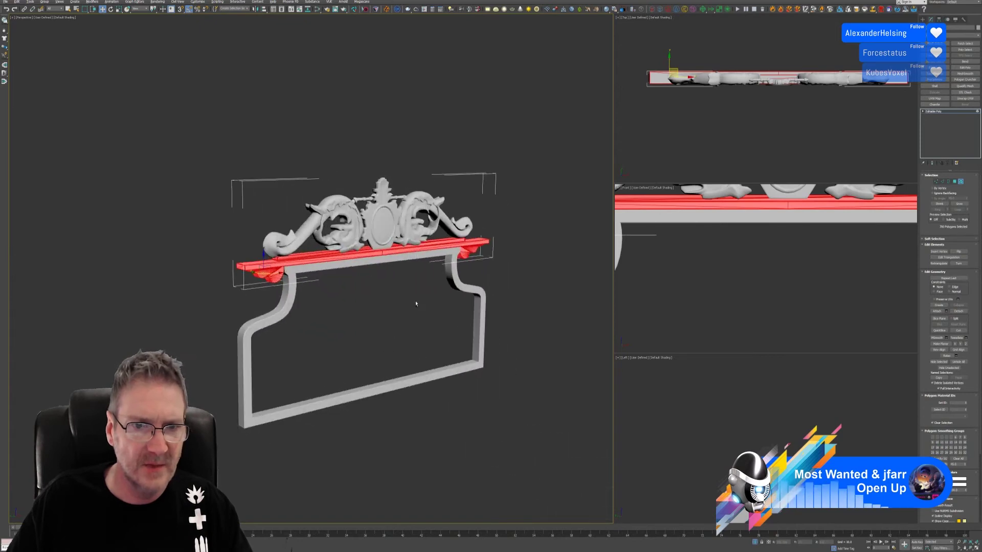
{"action": "left_click", "coordinate": [958, 310]}
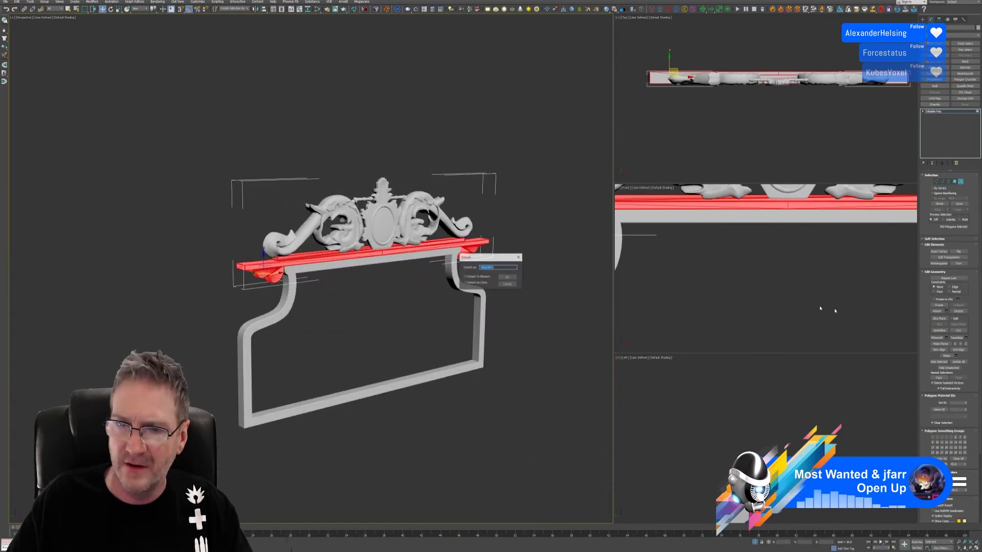
{"action": "left_click", "coordinate": [506, 280]}
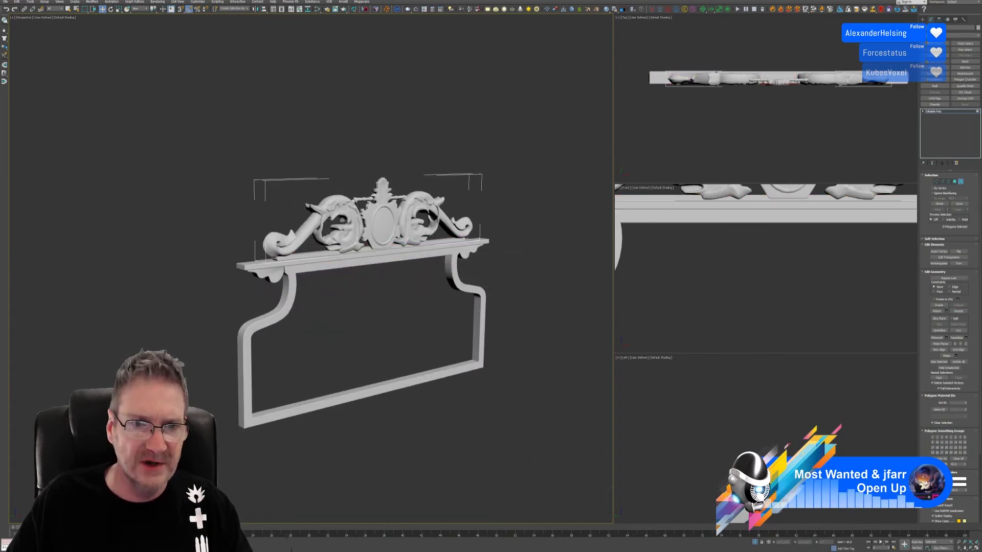
Leave element editing, select the lower curved frame and send it to RizomUV through the bridge.
{"action": "middle_click_drag", "start_coordinate": [539, 264], "coordinate": [528, 272], "text": "alt"}
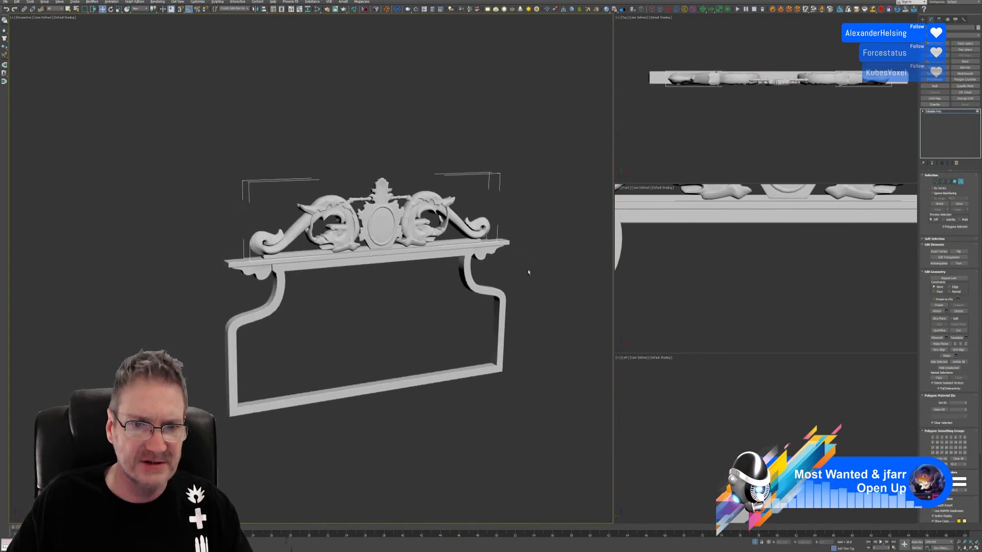
{"action": "left_click", "coordinate": [961, 183]}
{"action": "left_click", "coordinate": [425, 449]}
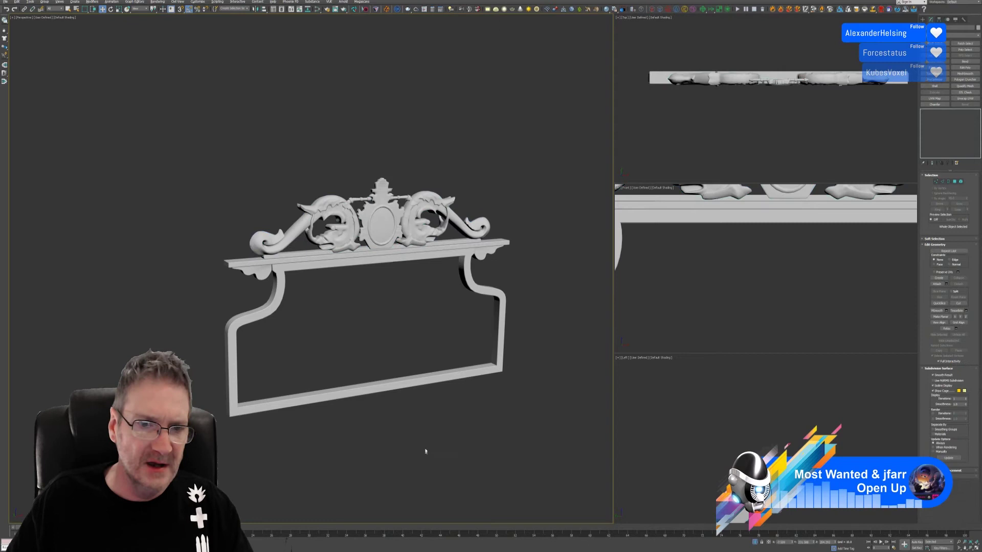
{"action": "left_click", "coordinate": [372, 388]}
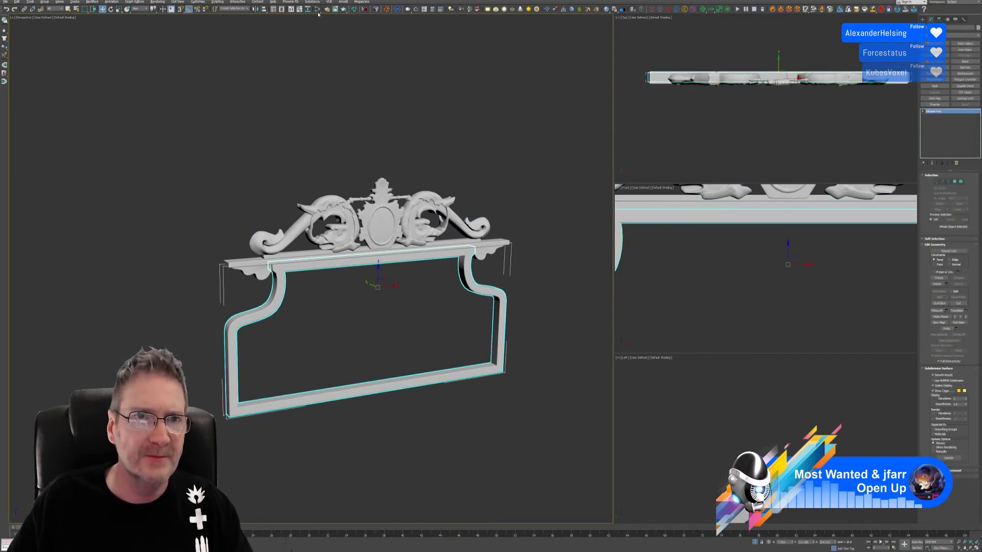
{"action": "left_click", "coordinate": [359, 9]}
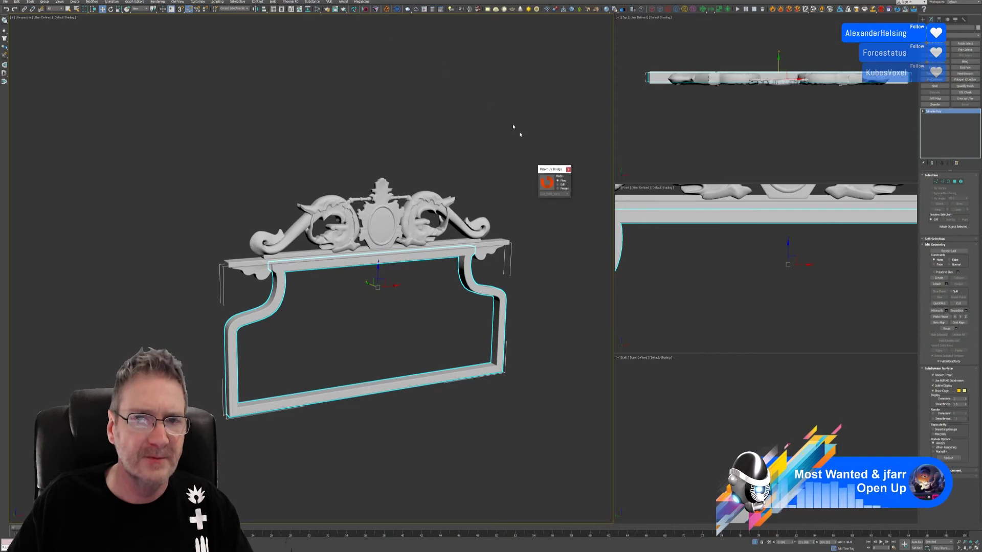
{"action": "left_click", "coordinate": [550, 190]}
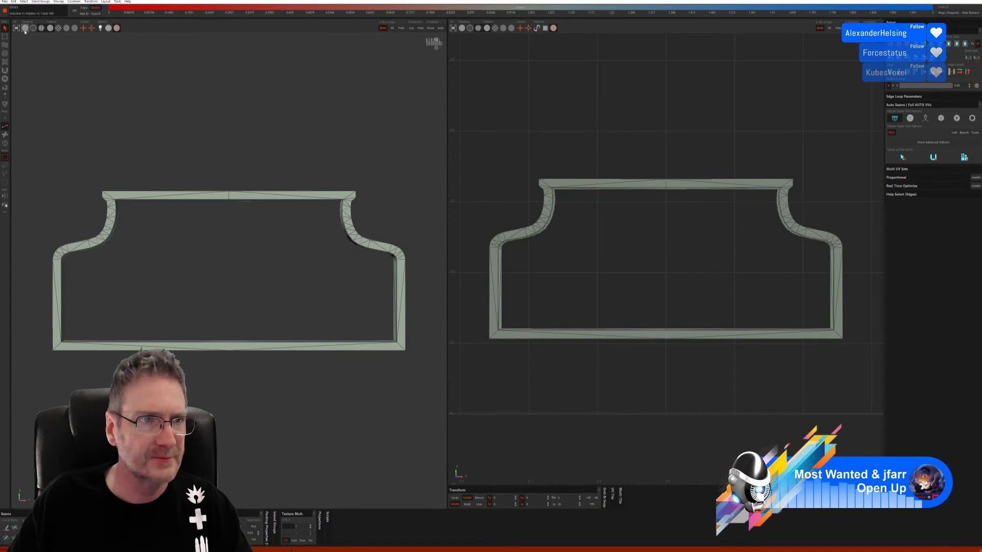
Cut, unwrap and pack the curved frame using the Box auto-seam mode, and inspect it with the checker texture.
{"action": "left_click", "coordinate": [25, 28]}
{"action": "middle_click_drag", "start_coordinate": [75, 88], "coordinate": [183, 188]}
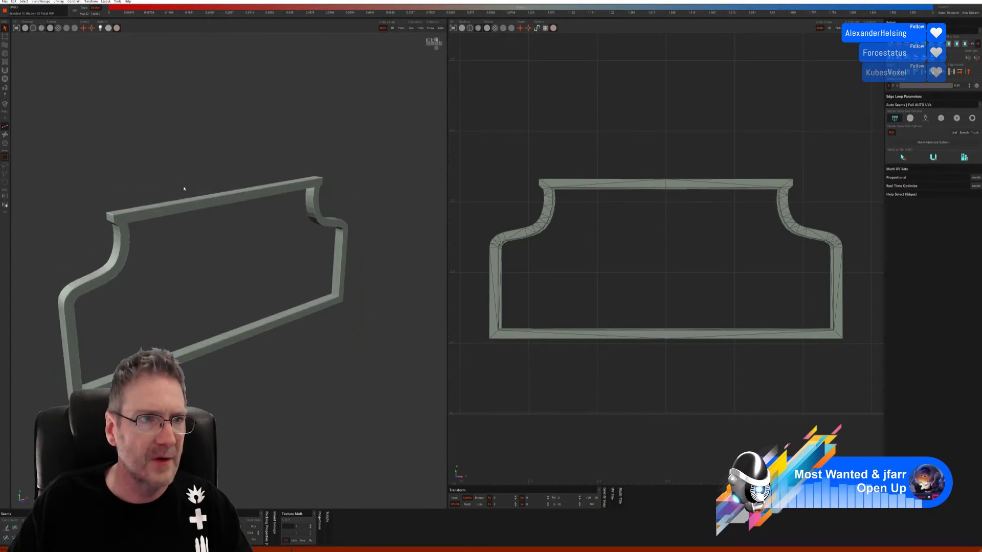
{"action": "left_click", "coordinate": [940, 118]}
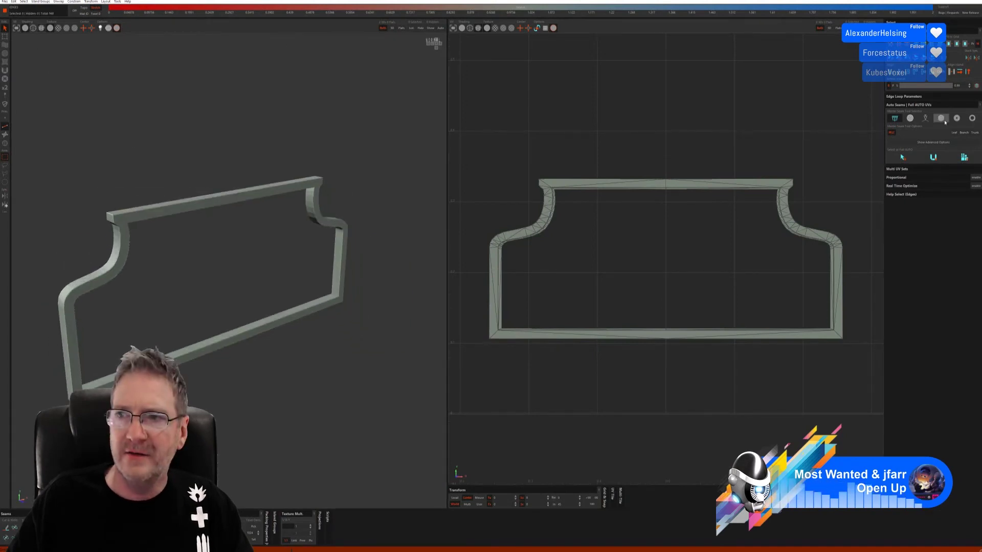
{"action": "left_click", "coordinate": [914, 172]}
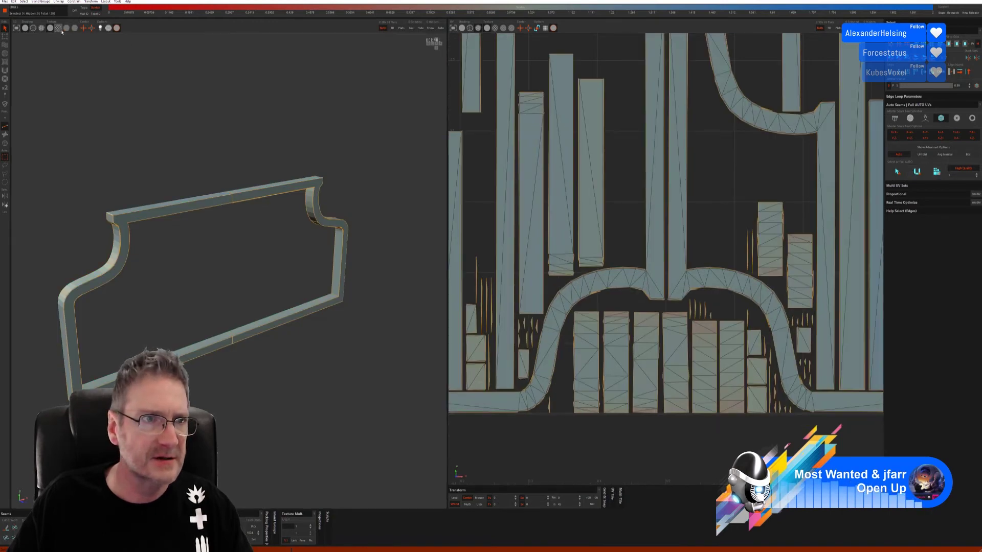
{"action": "left_click", "coordinate": [59, 28]}
{"action": "mouse_move", "coordinate": [215, 255]}
{"action": "middle_mouse_down"}
{"action": "mouse_move", "coordinate": [226, 271]}
{"action": "mouse_move", "coordinate": [153, 263]}
{"action": "mouse_move", "coordinate": [125, 280]}
{"action": "mouse_move", "coordinate": [75, 253]}
{"action": "mouse_move", "coordinate": [198, 252]}
{"action": "middle_mouse_up"}
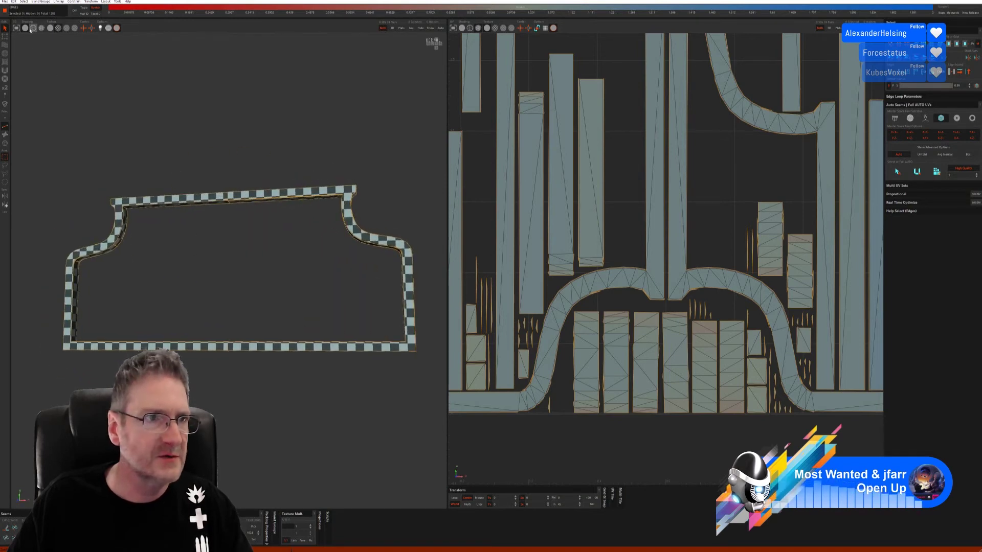
Save the curved frame's UVs, switch to 3ds Max and send the shelf moulding to RizomUV.
{"action": "left_click", "coordinate": [6, 3]}
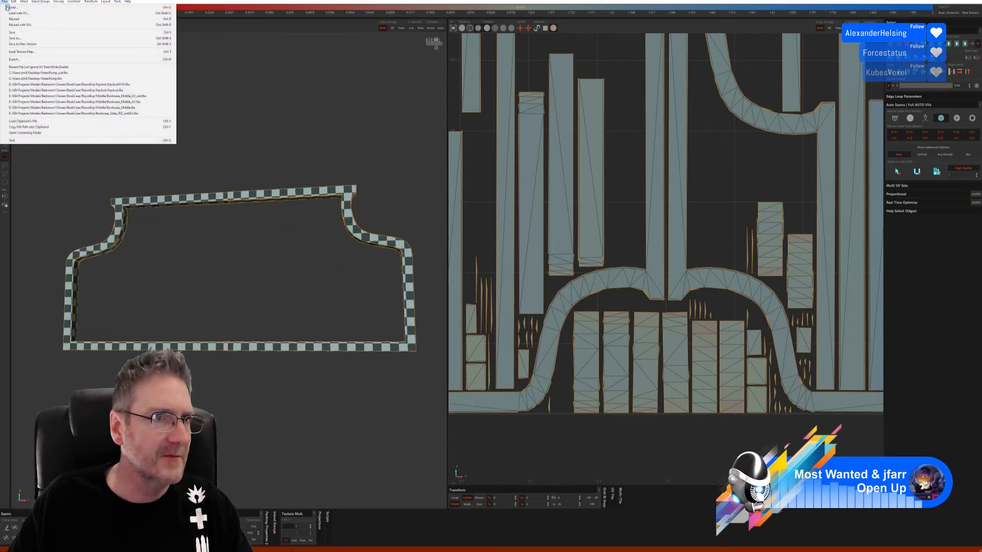
{"action": "left_click", "coordinate": [25, 33]}
{"action": "key", "text": "alt+Tab"}
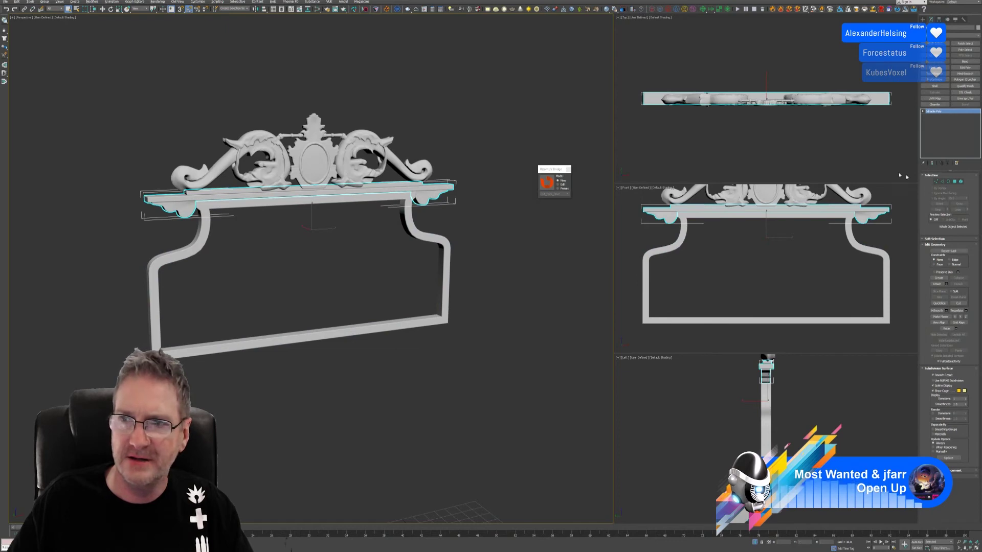
{"action": "left_click", "coordinate": [547, 183]}
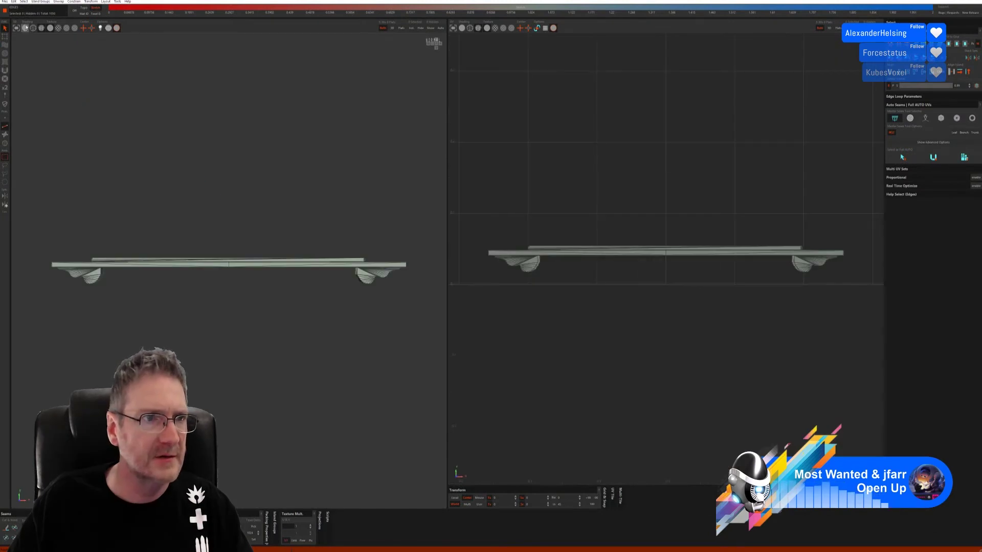
Cut, unwrap and pack the shelf moulding using the Box auto-seam mode, and inspect it with the checker texture.
{"action": "left_click", "coordinate": [25, 27]}
{"action": "left_click_drag", "start_coordinate": [48, 87], "coordinate": [161, 189], "text": "alt"}
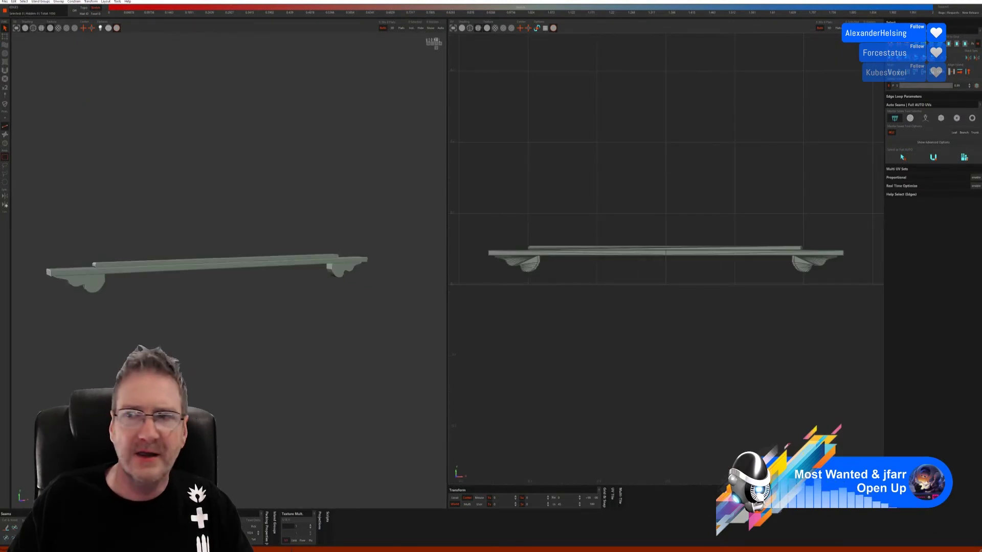
{"action": "left_click", "coordinate": [942, 118]}
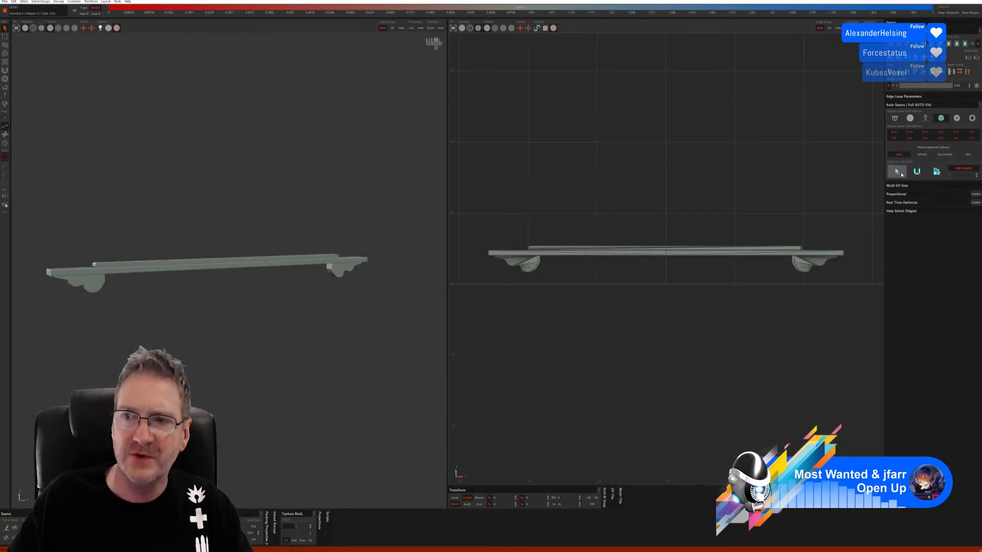
{"action": "left_click", "coordinate": [936, 172]}
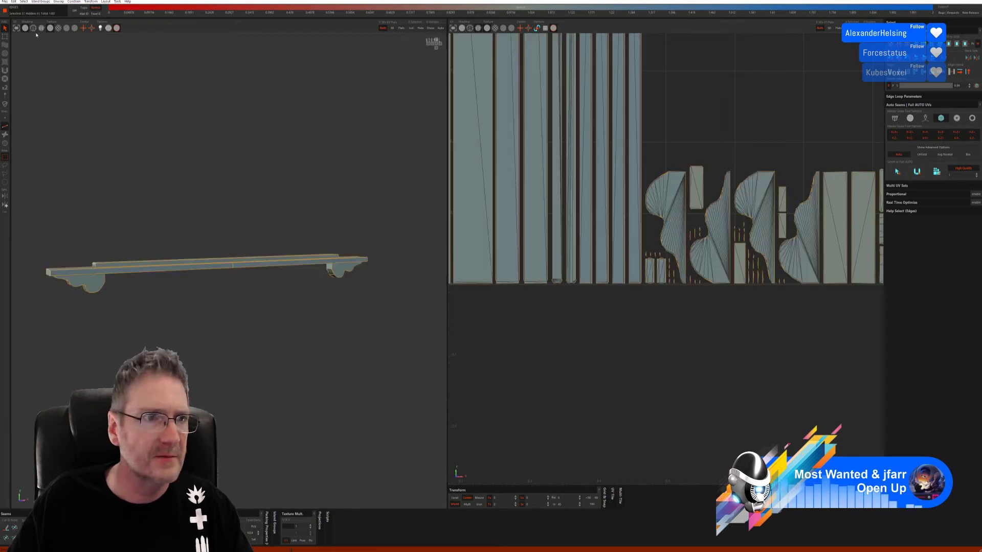
{"action": "left_click", "coordinate": [59, 28]}
{"action": "mouse_move", "coordinate": [138, 219]}
{"action": "left_mouse_down", "text": "alt"}
{"action": "mouse_move", "coordinate": [108, 222]}
{"action": "mouse_move", "coordinate": [90, 247]}
{"action": "mouse_move", "coordinate": [41, 227]}
{"action": "mouse_move", "coordinate": [41, 198]}
{"action": "mouse_move", "coordinate": [59, 212]}
{"action": "mouse_move", "coordinate": [136, 217]}
{"action": "left_mouse_up", "text": "alt"}
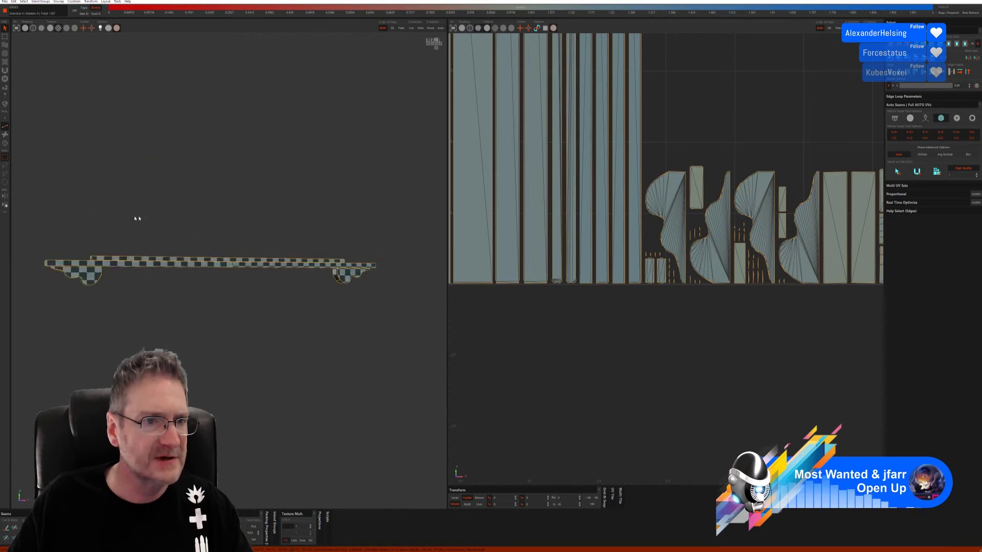
Save the shelf moulding's UVs, then select the carved scroll crest in 3ds Max and send it to RizomUV.
{"action": "left_click", "coordinate": [5, 2]}
{"action": "left_click", "coordinate": [20, 30]}
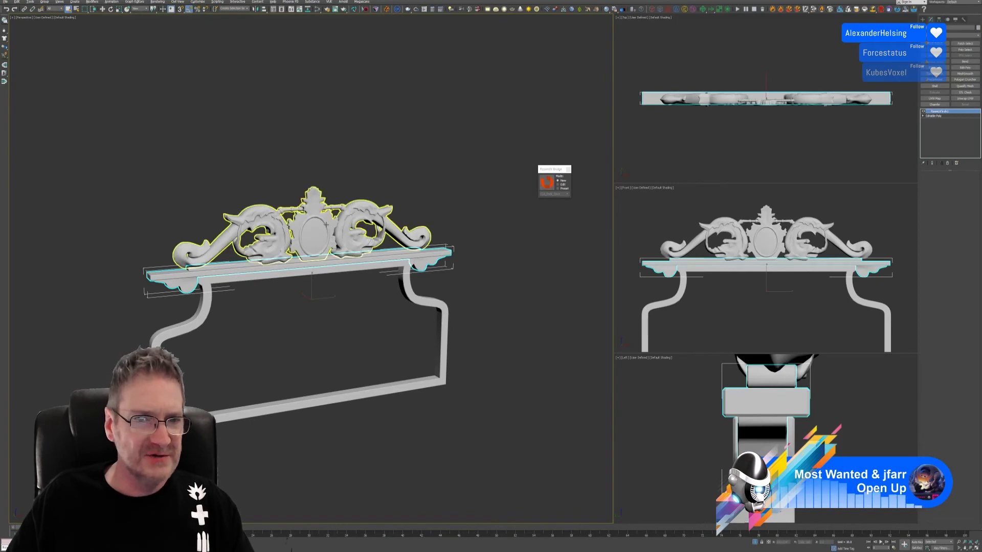
{"action": "left_click", "coordinate": [326, 224]}
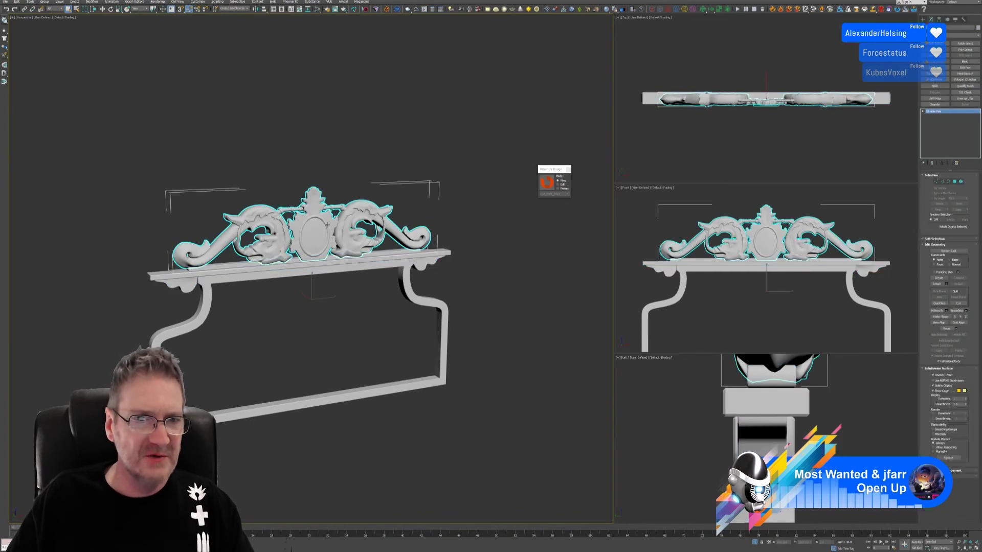
{"action": "left_click", "coordinate": [546, 183]}
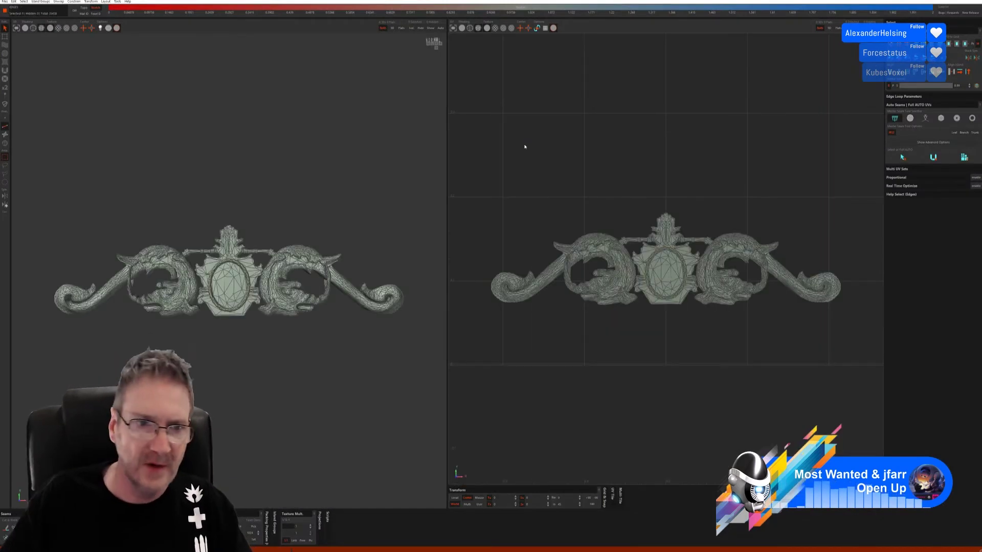
Shade the carved crest without wireframe, isolate its central oval medallion island and switch to edge selection.
{"action": "left_click", "coordinate": [24, 27]}
{"action": "middle_click_drag", "start_coordinate": [185, 205], "coordinate": [207, 213]}
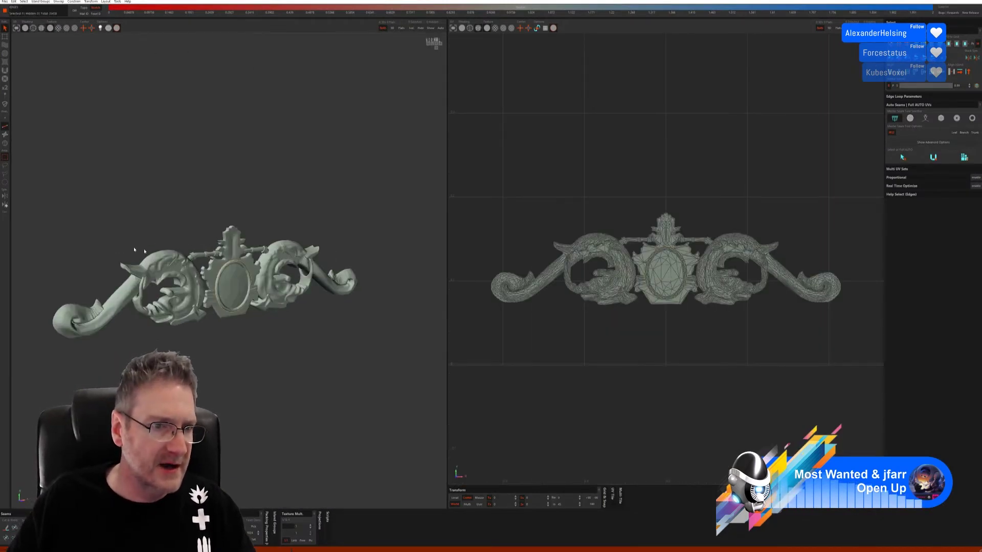
{"action": "left_click", "coordinate": [4, 144]}
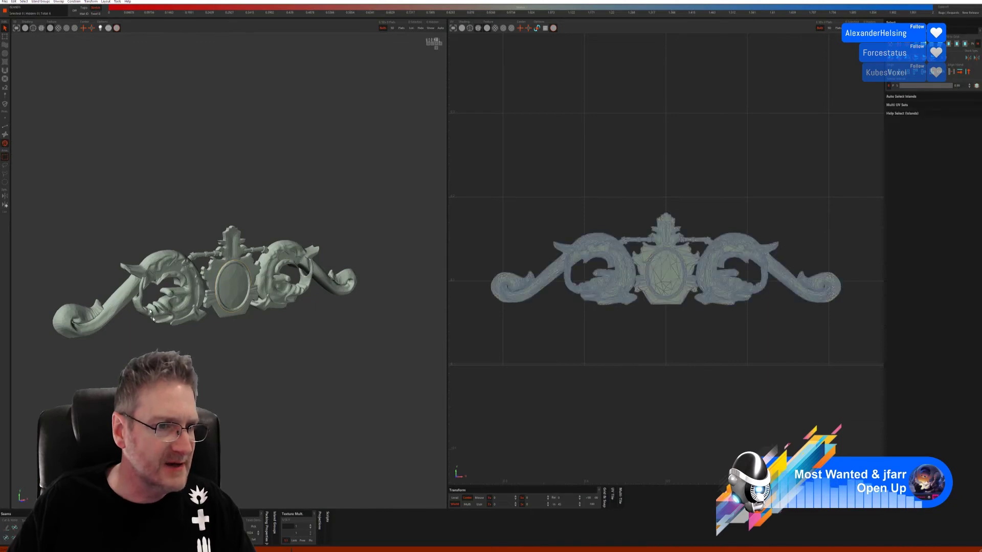
{"action": "scroll", "coordinate": [255, 343], "scroll_direction": "up", "scroll_amount": 5}
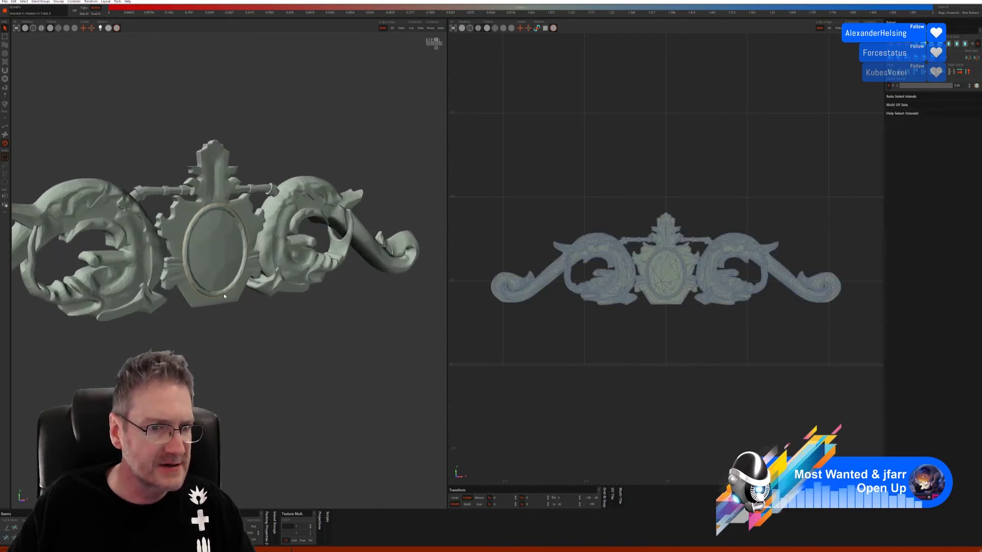
{"action": "left_click", "coordinate": [223, 296]}
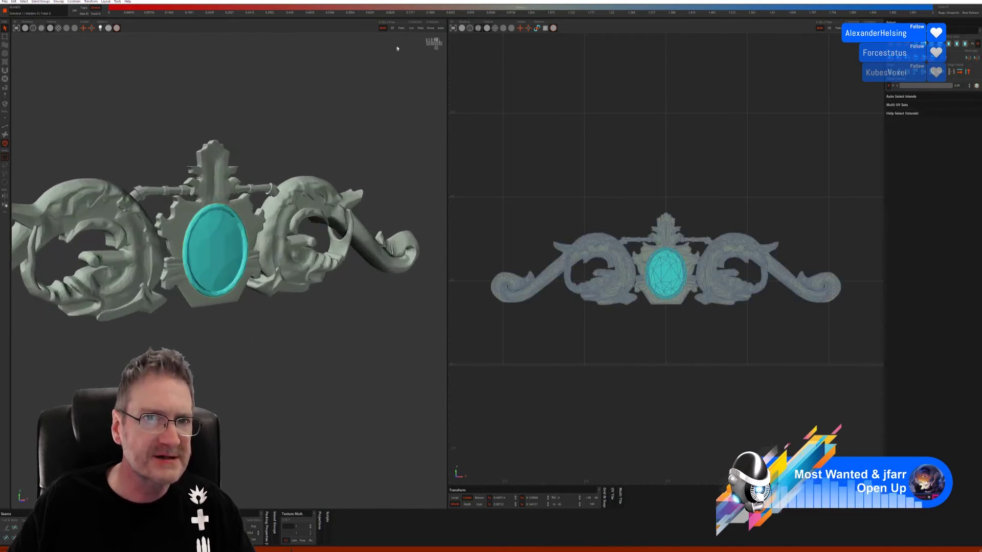
{"action": "left_click", "coordinate": [411, 28]}
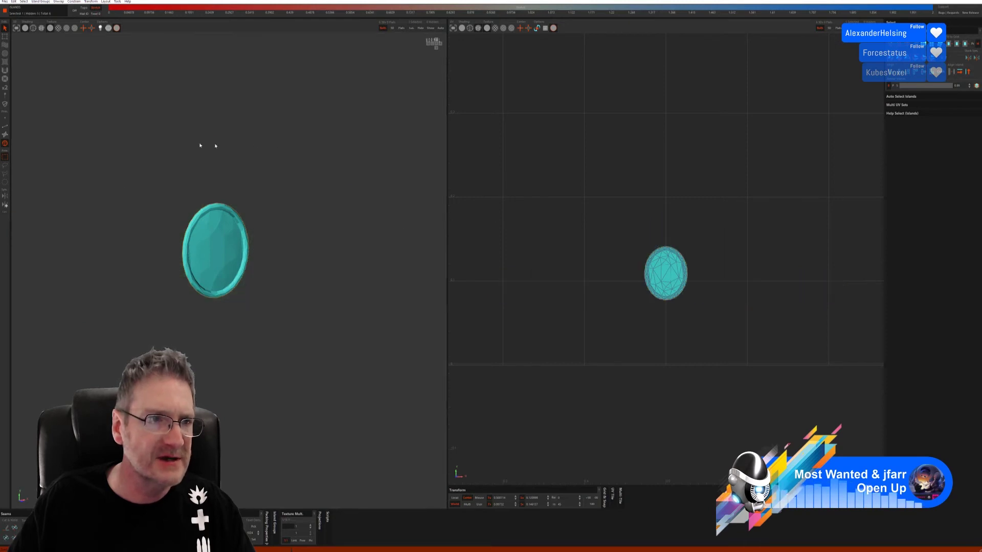
{"action": "left_click", "coordinate": [5, 127]}
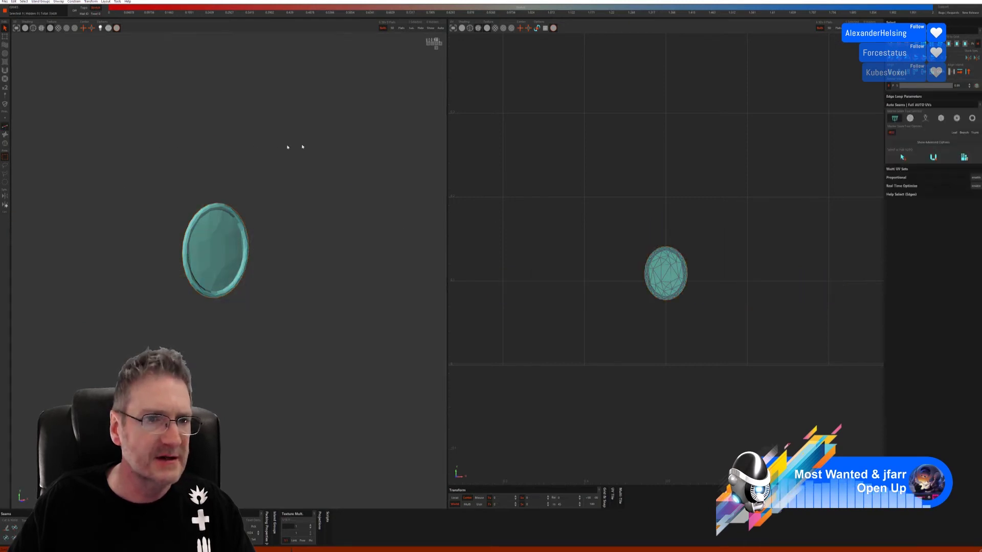
Unwrap and pack the oval medallion using the Mosaic auto-seam mode, and show the checker texture on it.
{"action": "left_click", "coordinate": [910, 120]}
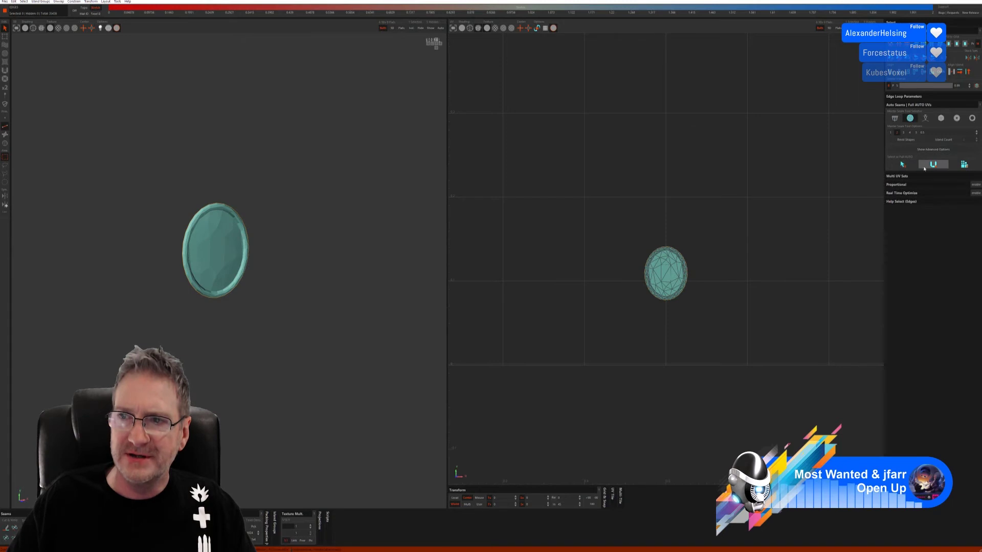
{"action": "left_click", "coordinate": [964, 164]}
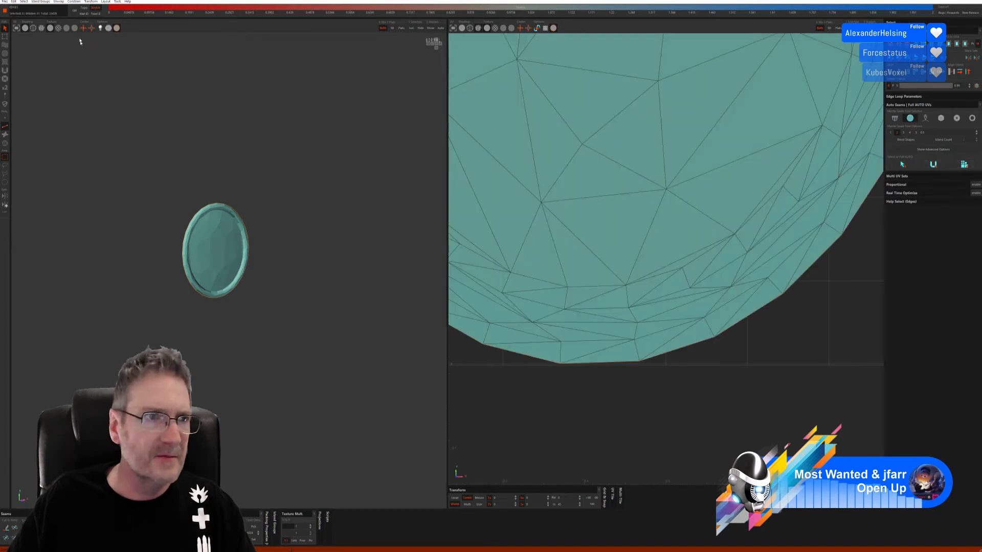
{"action": "left_click", "coordinate": [58, 27]}
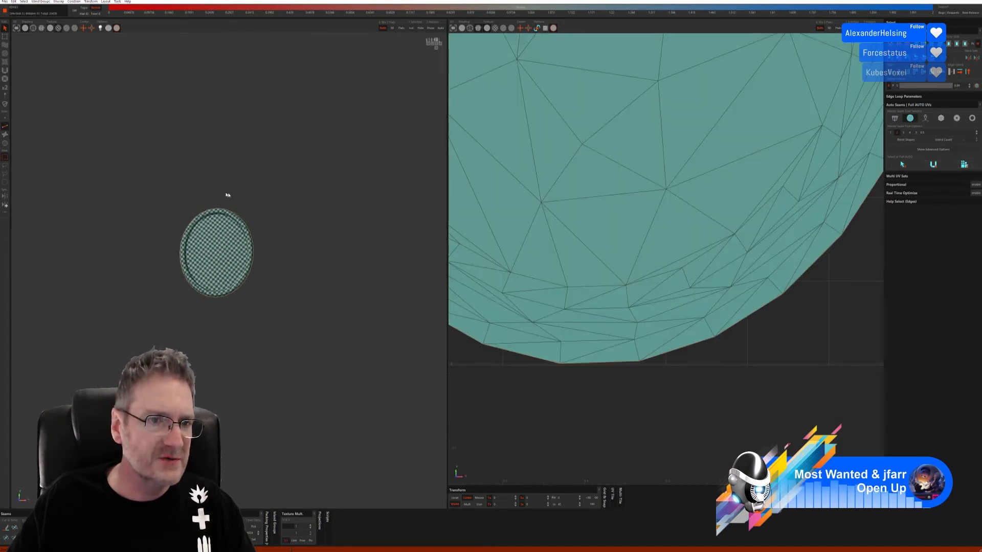
{"action": "scroll", "coordinate": [750, 258], "scroll_direction": "down", "scroll_amount": 2}
{"action": "scroll", "coordinate": [750, 258], "scroll_direction": "down", "scroll_amount": 2}
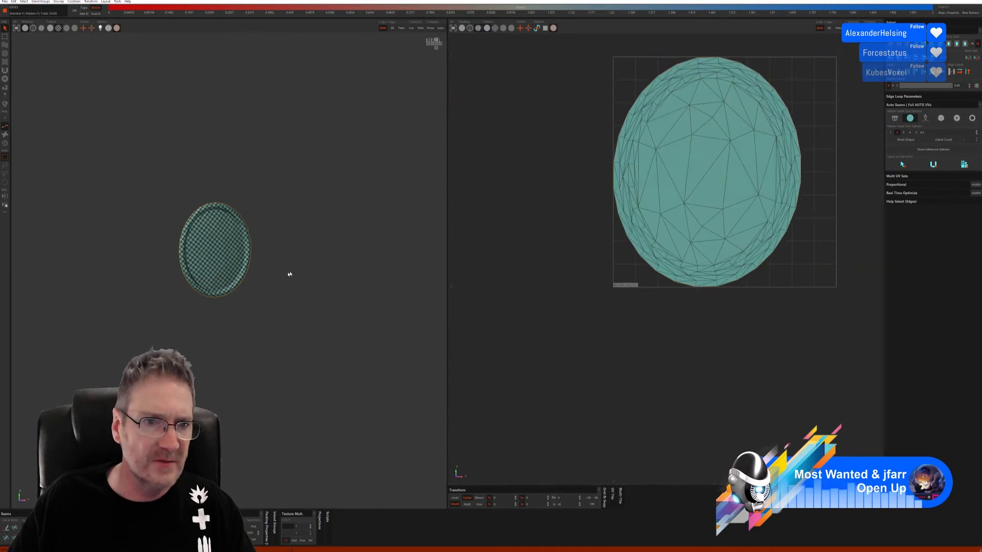
Show the whole crest again, then select and isolate the leafy backplate island behind the oval medallion.
{"action": "left_click", "coordinate": [432, 28]}
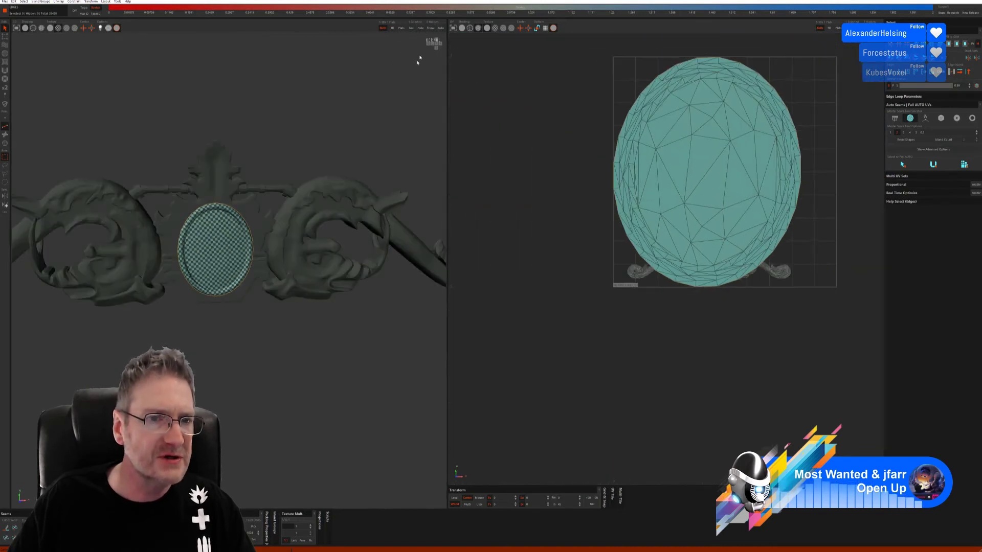
{"action": "left_click", "coordinate": [7, 145]}
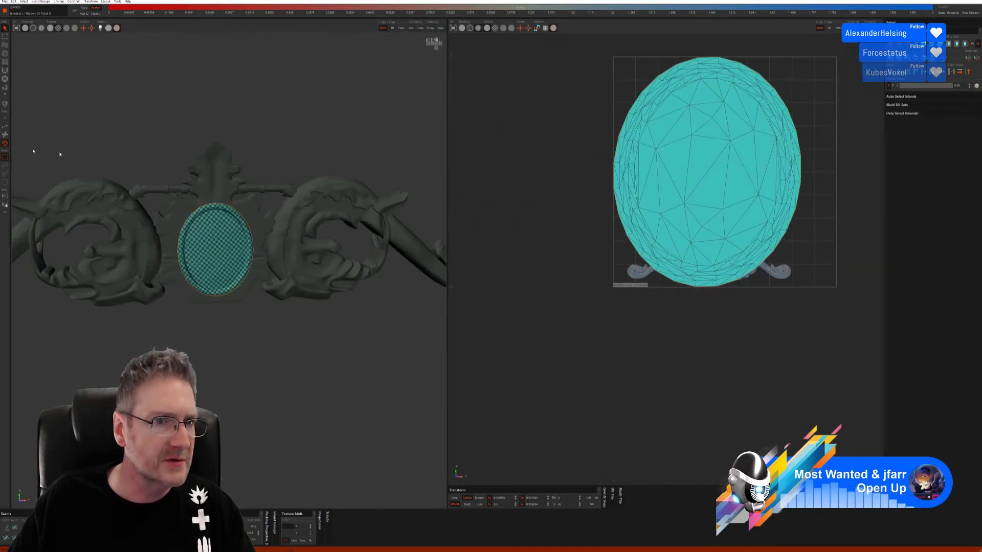
{"action": "left_click", "coordinate": [260, 226]}
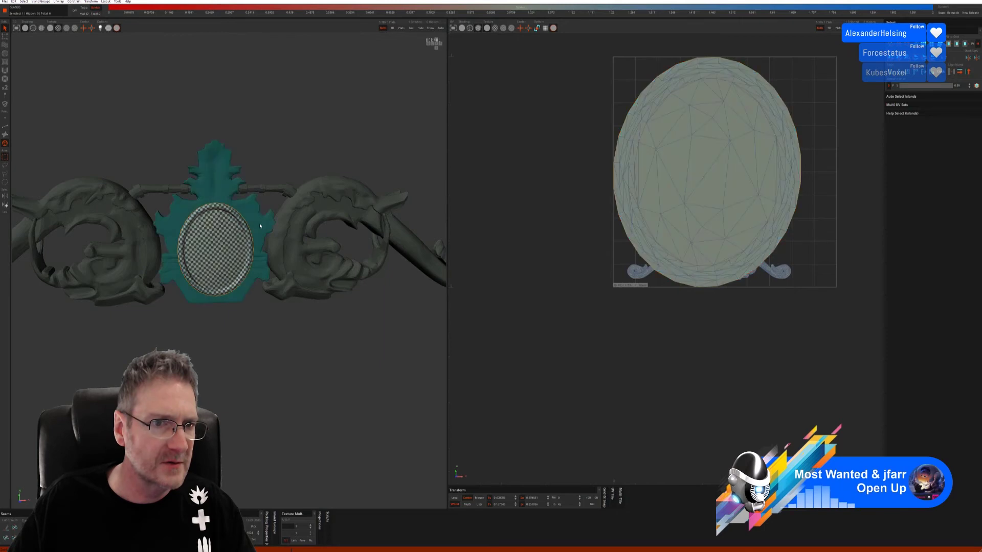
{"action": "left_click", "coordinate": [411, 29]}
In edge selection, cut, unwrap and pack the leafy backplate using the Box auto-seam mode.
{"action": "left_click", "coordinate": [6, 127]}
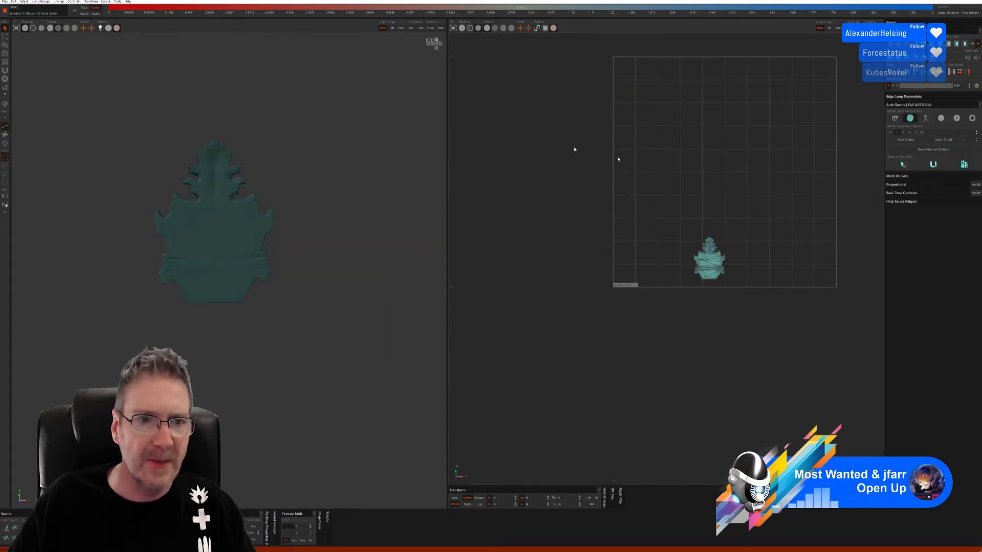
{"action": "mouse_move", "coordinate": [291, 294]}
{"action": "middle_mouse_down"}
{"action": "mouse_move", "coordinate": [363, 292]}
{"action": "mouse_move", "coordinate": [287, 287]}
{"action": "mouse_move", "coordinate": [297, 292]}
{"action": "middle_mouse_up"}
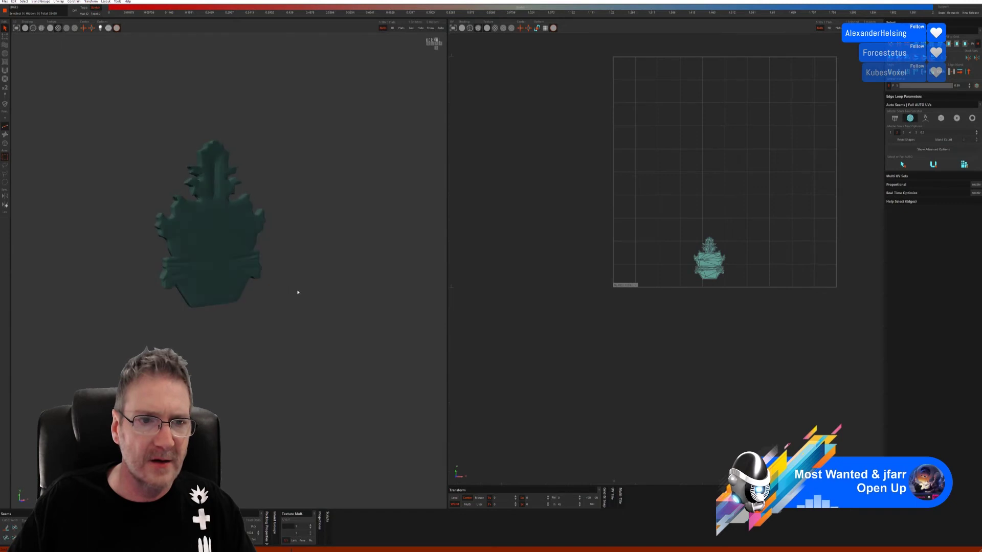
{"action": "left_click", "coordinate": [941, 118]}
{"action": "left_click", "coordinate": [916, 173]}
{"action": "left_click", "coordinate": [936, 171]}
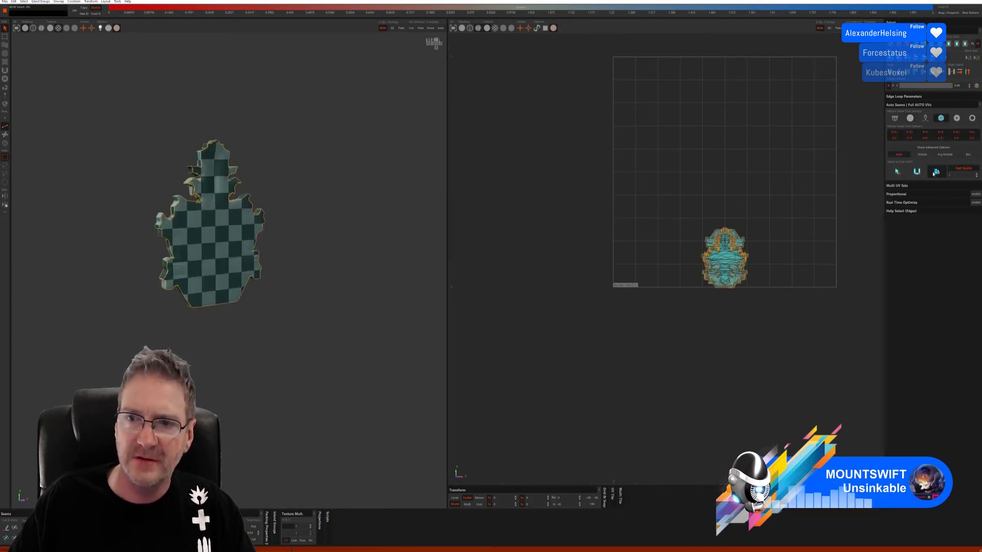
{"action": "middle_click_drag", "start_coordinate": [317, 251], "coordinate": [290, 251]}
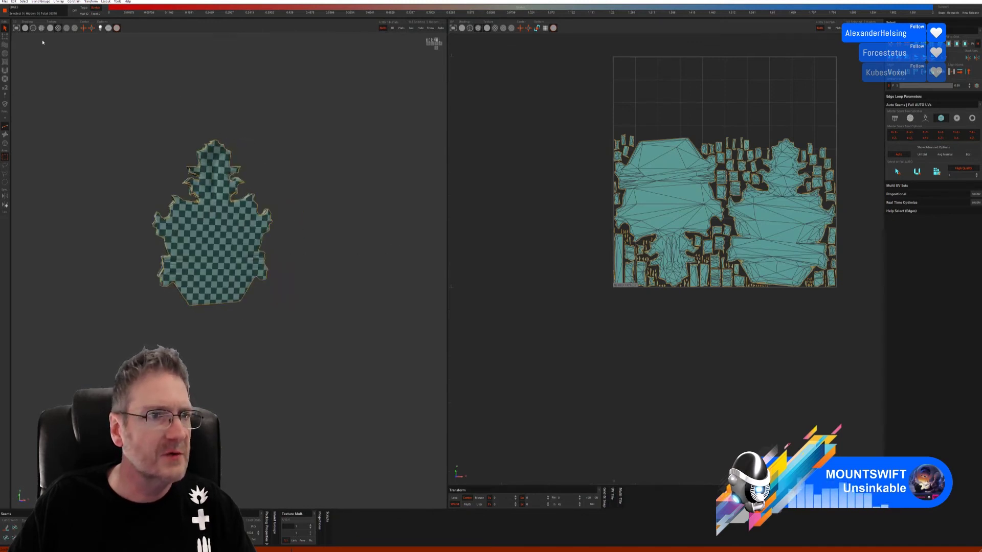
Show all crest islands, then select and isolate the carved scroll to the right of the medallion.
{"action": "left_click", "coordinate": [430, 28]}
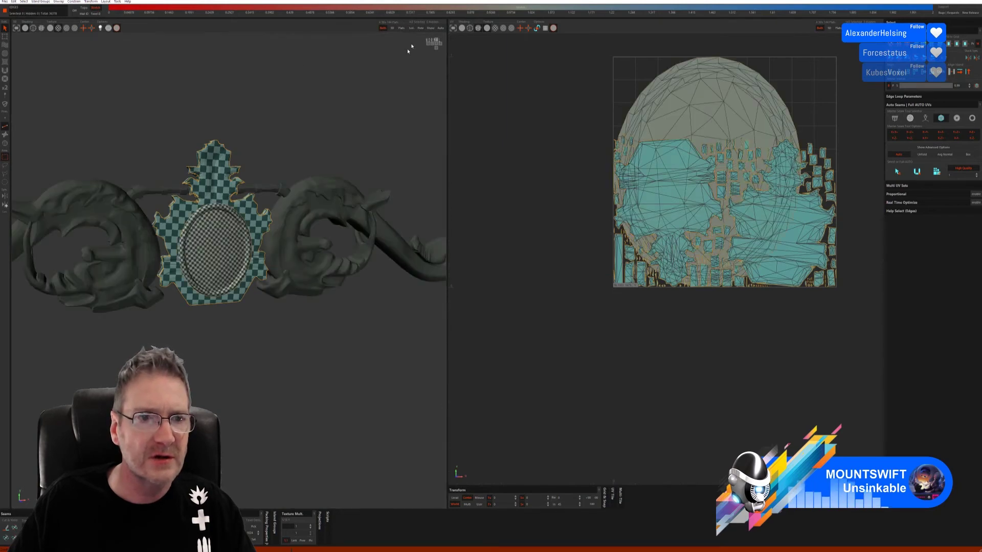
{"action": "left_click", "coordinate": [5, 143]}
{"action": "left_click", "coordinate": [297, 219]}
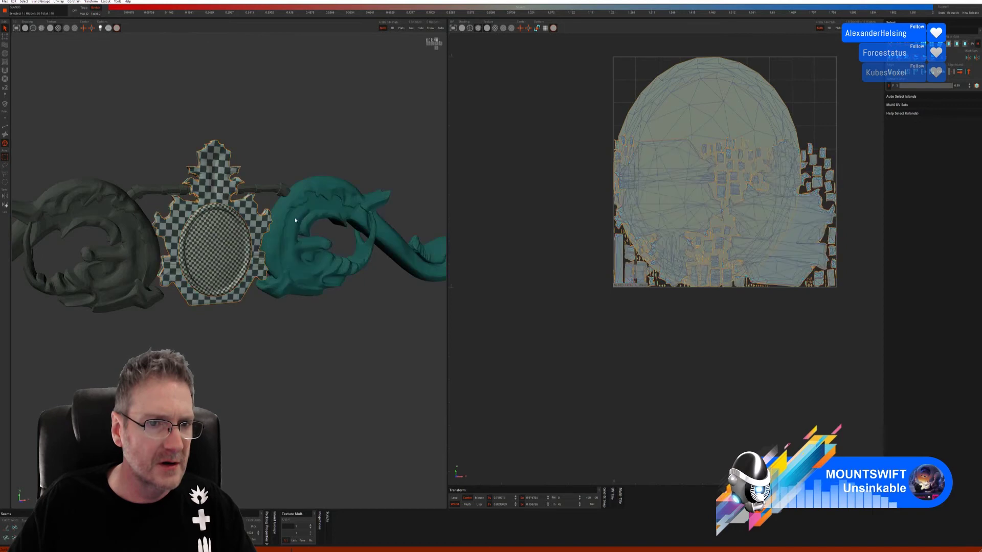
{"action": "scroll", "coordinate": [368, 283], "scroll_direction": "down", "scroll_amount": 3}
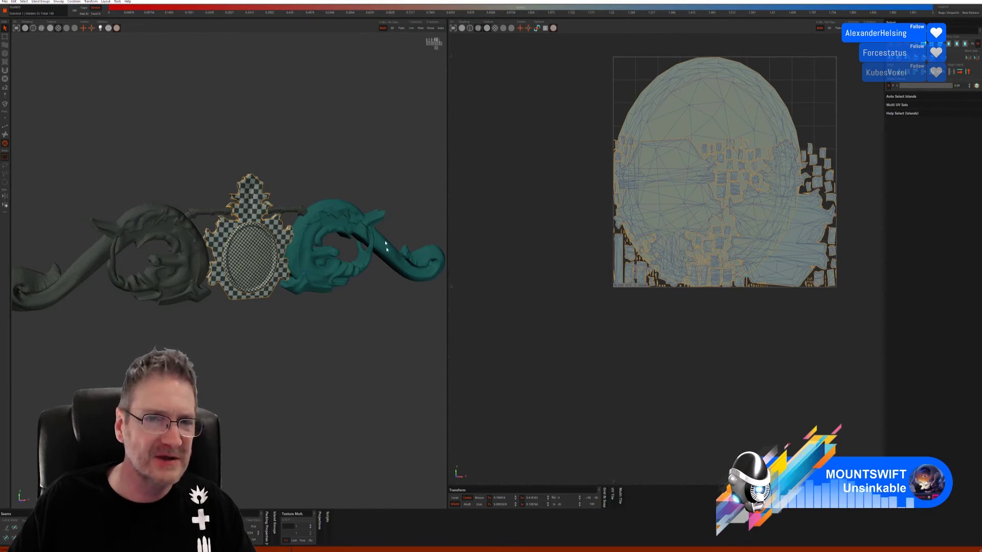
{"action": "left_click", "coordinate": [422, 29]}
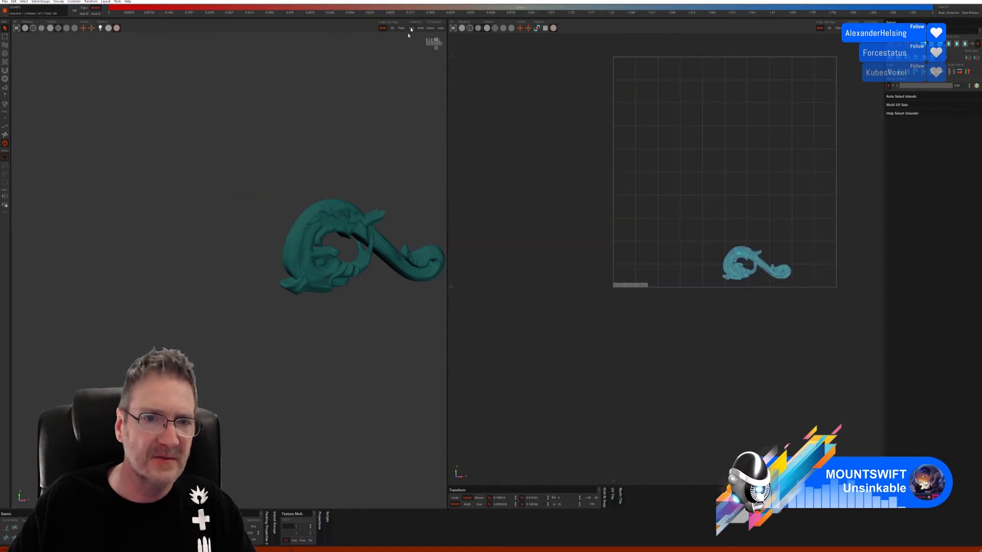
{"action": "mouse_move", "coordinate": [317, 204]}
{"action": "middle_mouse_down"}
{"action": "mouse_move", "coordinate": [235, 193]}
{"action": "mouse_move", "coordinate": [349, 191]}
{"action": "mouse_move", "coordinate": [305, 206]}
{"action": "middle_mouse_up"}
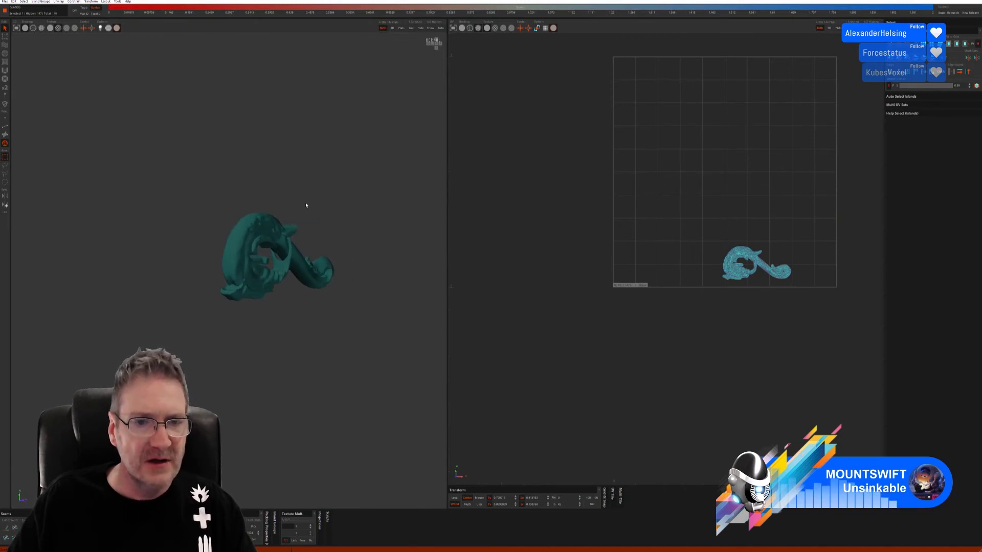
Try to cut, unwrap and pack the right scroll with the Mosaic auto-seam mode, check its distortion and undo the attempt.
{"action": "left_click", "coordinate": [6, 128]}
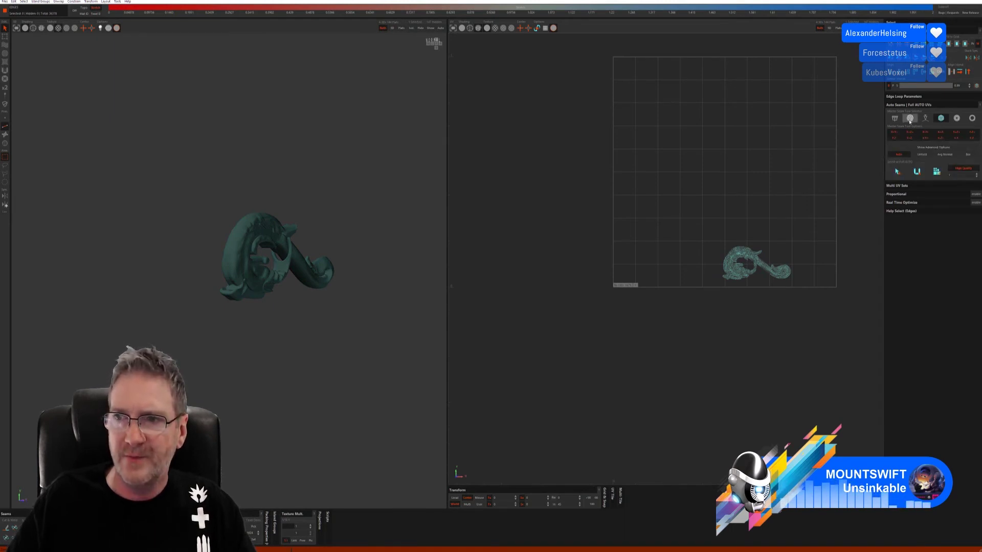
{"action": "left_click", "coordinate": [910, 119]}
{"action": "left_click", "coordinate": [902, 164]}
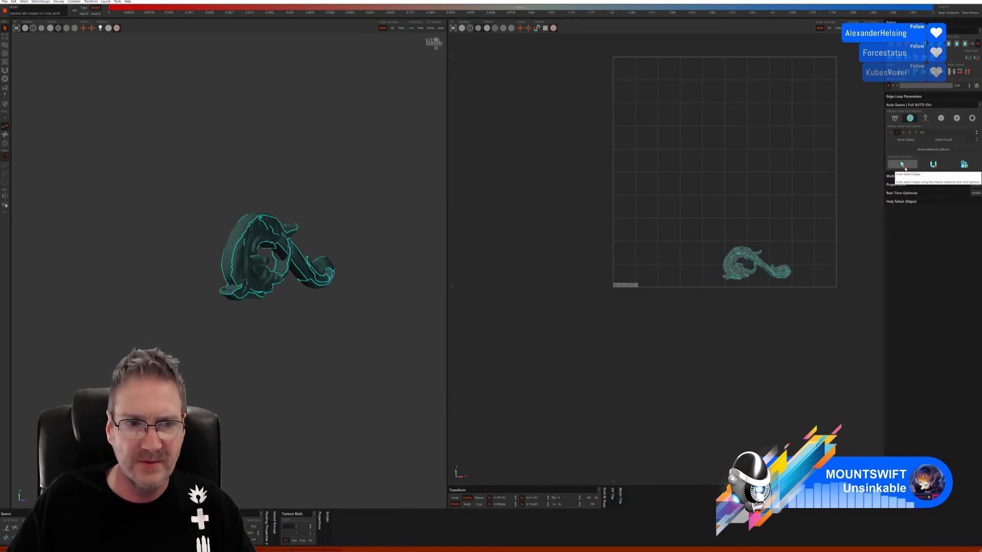
{"action": "left_click", "coordinate": [964, 164]}
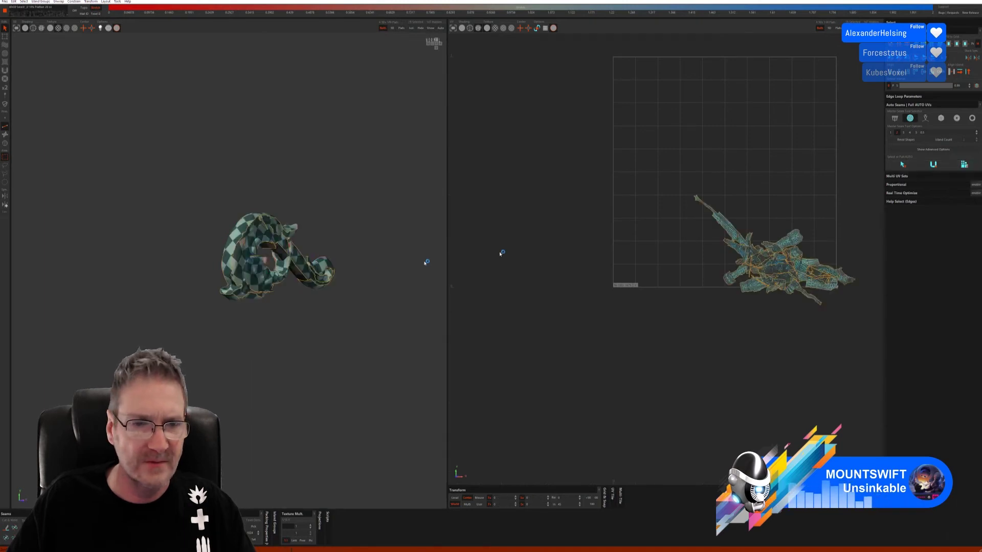
{"action": "scroll", "coordinate": [361, 281], "scroll_direction": "up", "scroll_amount": 4}
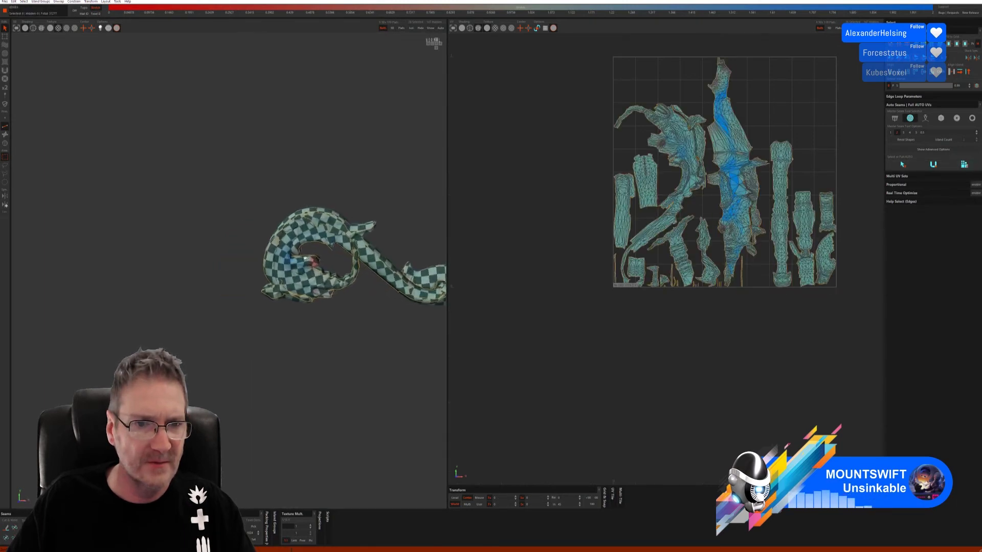
{"action": "middle_click_drag", "start_coordinate": [298, 255], "coordinate": [320, 262]}
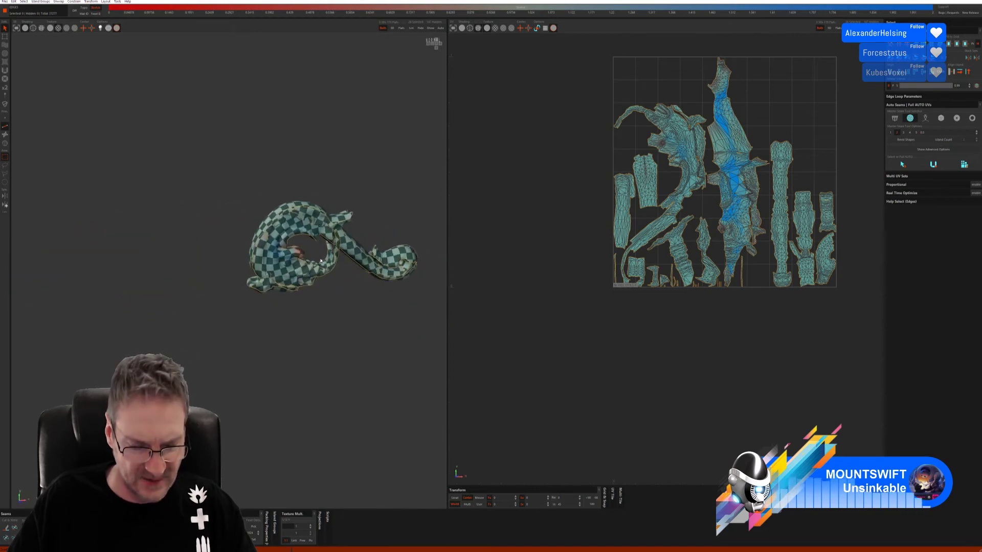
{"action": "key", "text": "ctrl+z"}
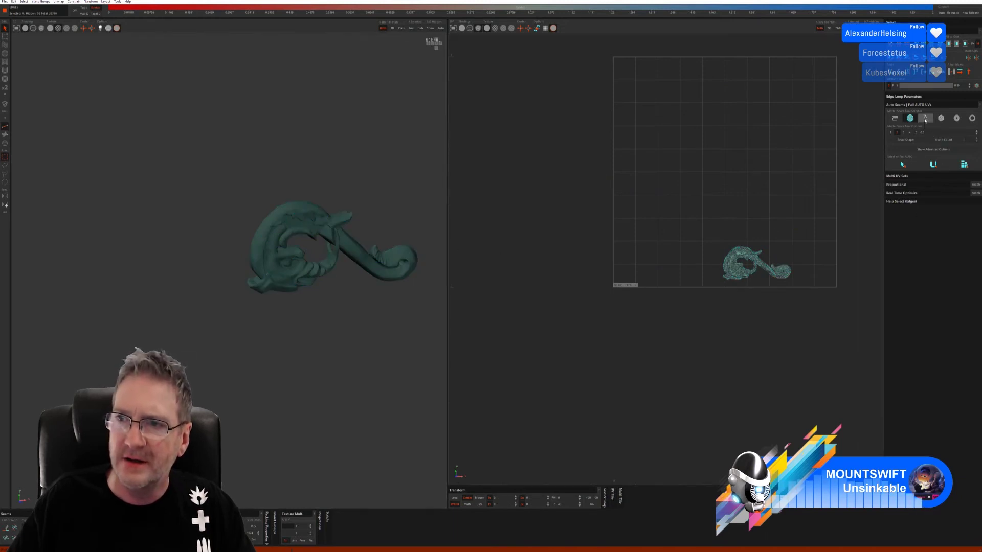
Try the Pelt auto-seam mode on the right scroll and undo its unwrap.
{"action": "left_click", "coordinate": [925, 118]}
{"action": "left_click", "coordinate": [903, 157]}
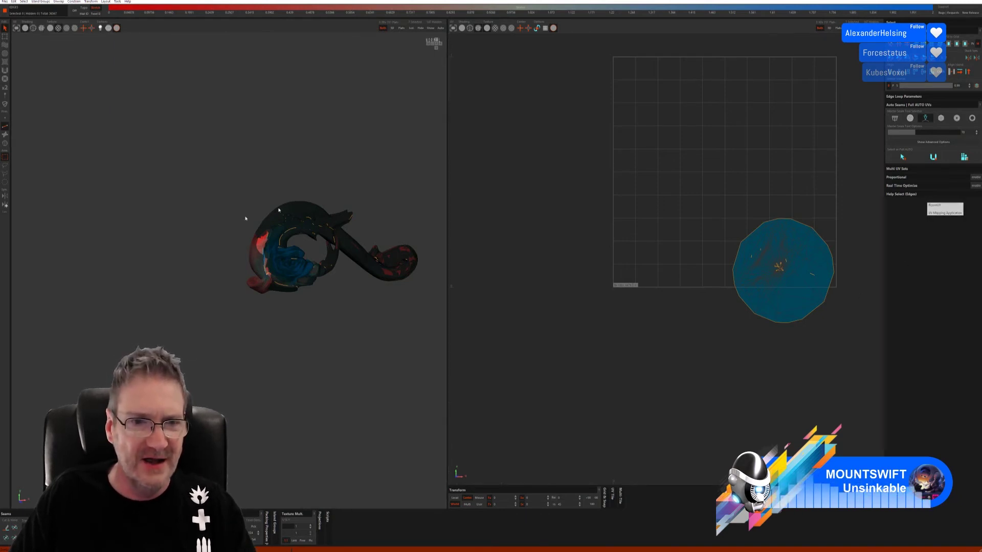
{"action": "key", "text": "ctrl+z"}
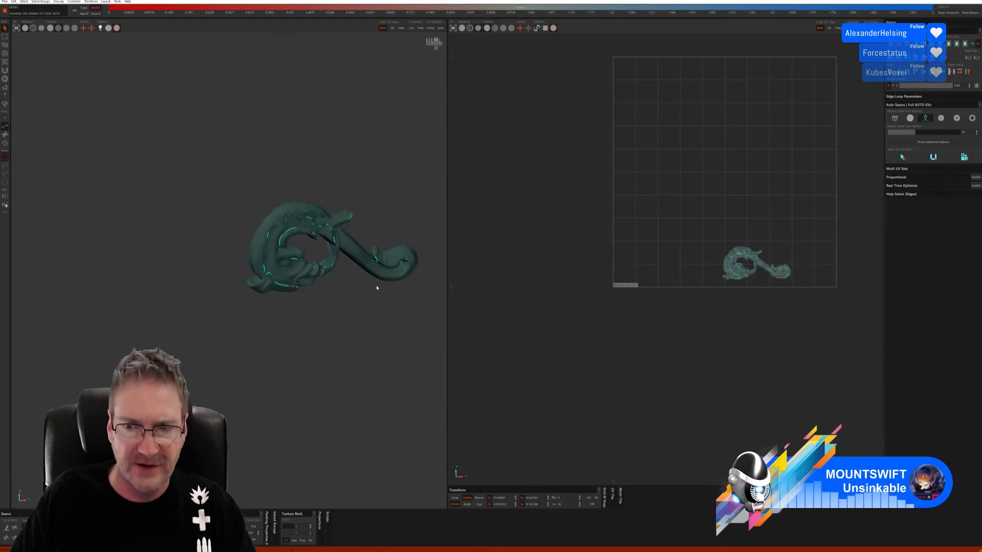
Cut, unwrap and pack the right scroll using the Box auto-seam mode, and inspect its checker texture from several angles.
{"action": "left_click", "coordinate": [941, 119]}
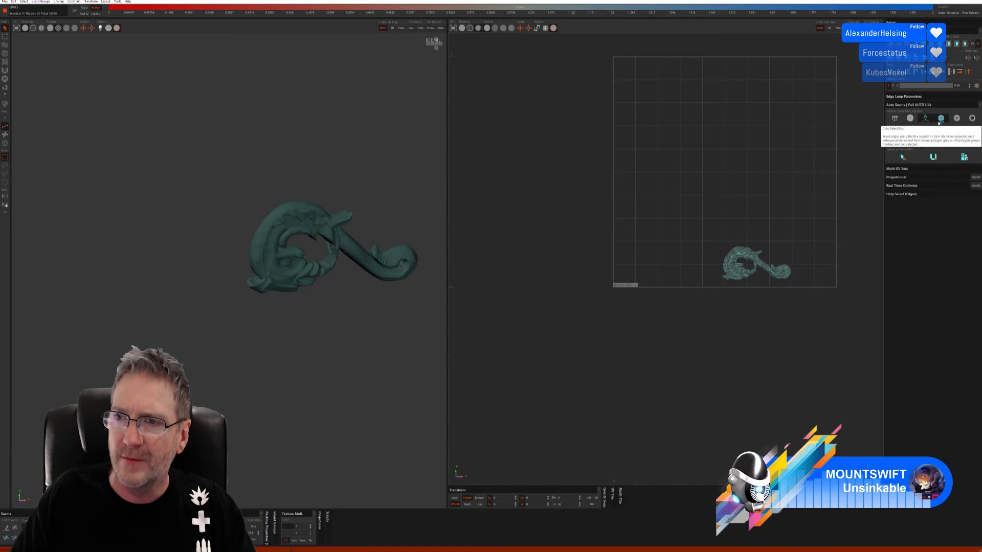
{"action": "left_click", "coordinate": [904, 176]}
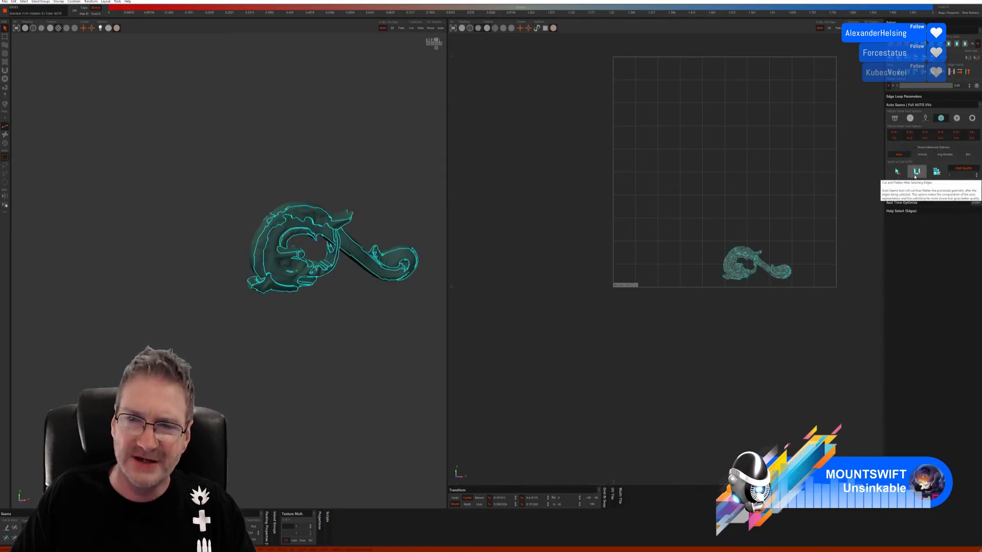
{"action": "left_click", "coordinate": [915, 174]}
{"action": "left_click", "coordinate": [936, 172]}
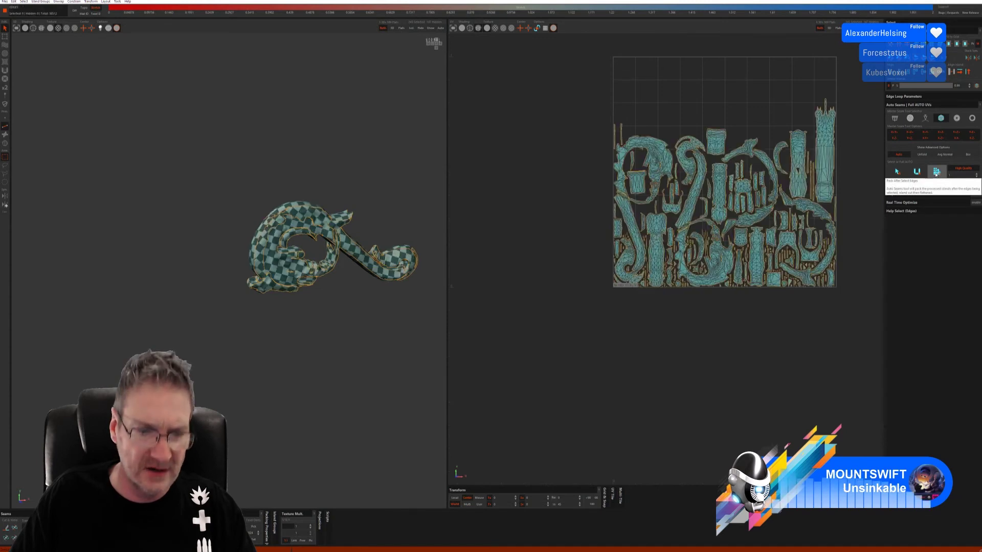
{"action": "middle_click_drag", "start_coordinate": [270, 339], "coordinate": [428, 300]}
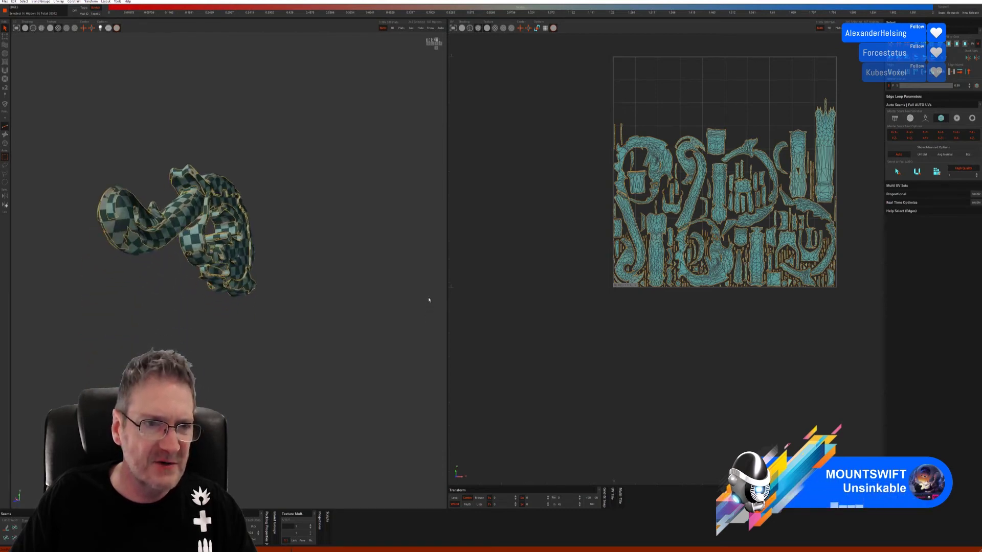
{"action": "middle_click_drag", "start_coordinate": [327, 280], "coordinate": [261, 292]}
{"action": "scroll", "coordinate": [355, 291], "scroll_direction": "up", "scroll_amount": 4}
{"action": "middle_click_drag", "start_coordinate": [356, 292], "coordinate": [265, 305]}
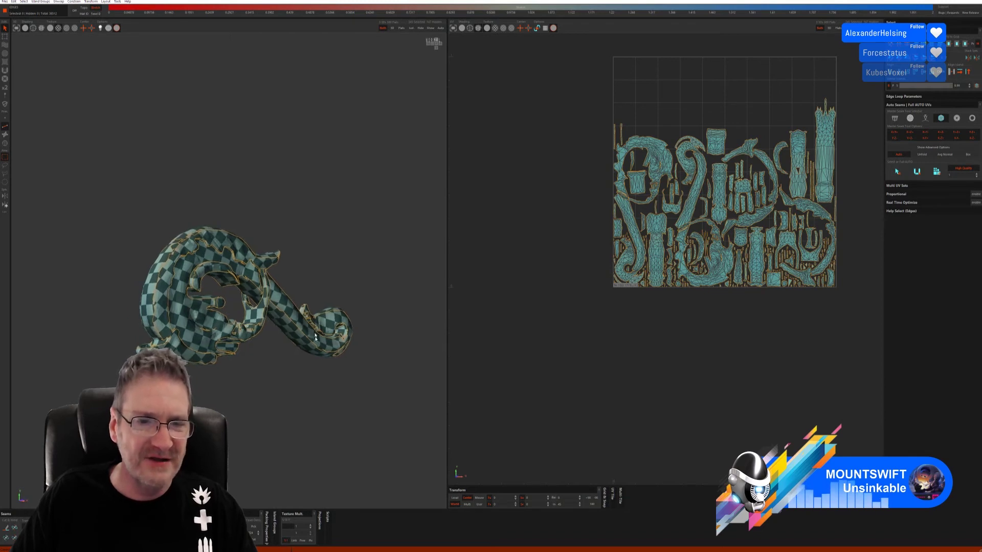
{"action": "middle_click_drag", "start_coordinate": [315, 338], "coordinate": [271, 391]}
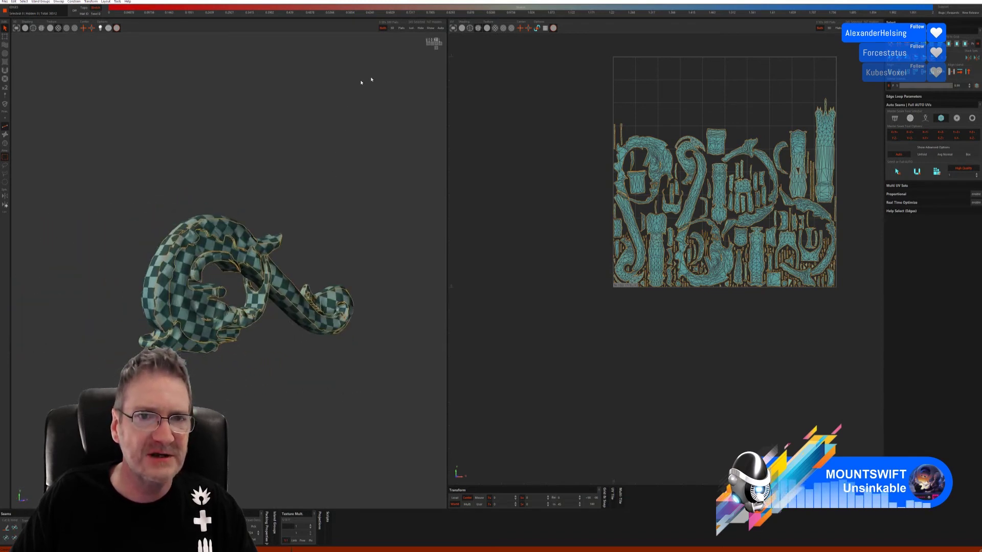
Show all crest islands, then select and isolate the carved scroll to the left of the medallion.
{"action": "left_click", "coordinate": [434, 31]}
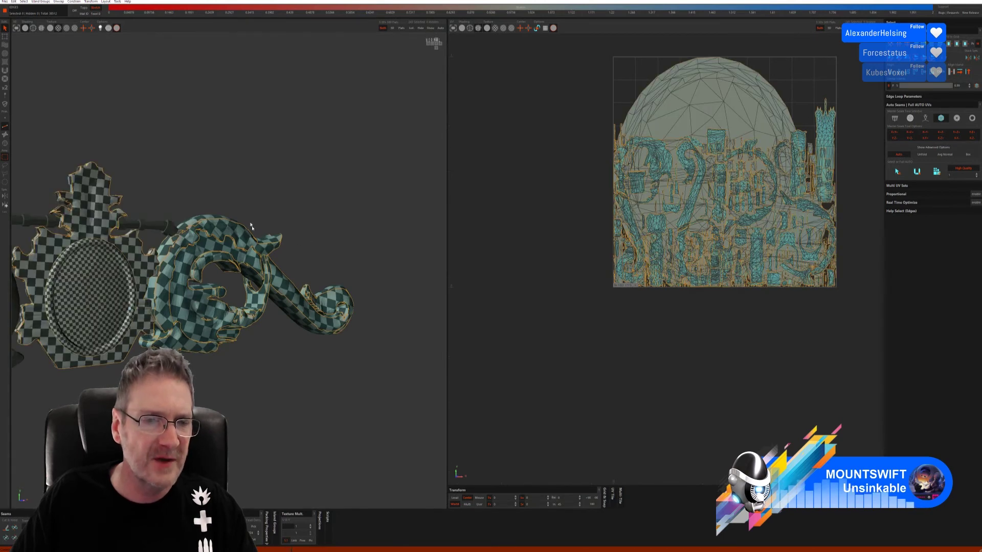
{"action": "middle_click_drag", "start_coordinate": [227, 189], "coordinate": [183, 191]}
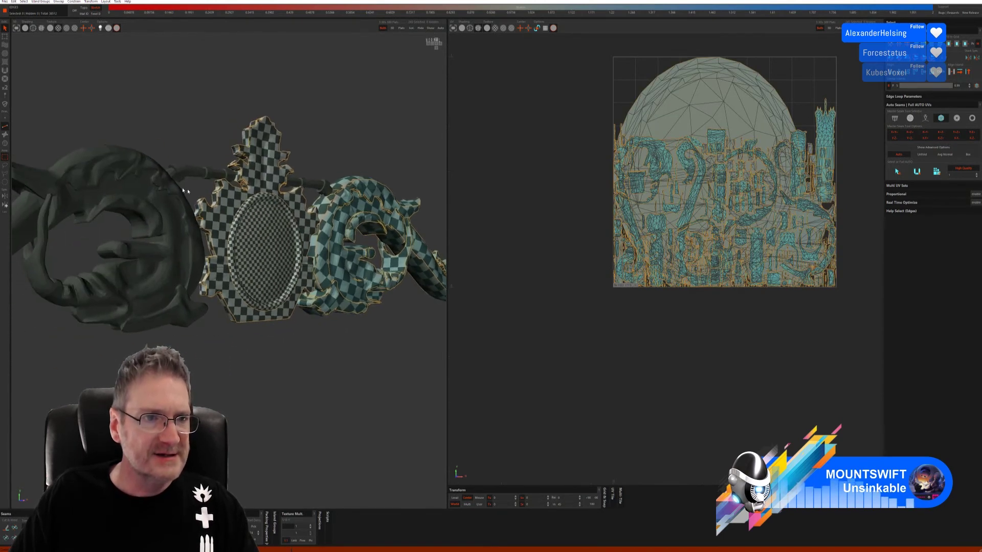
{"action": "left_click", "coordinate": [6, 144]}
{"action": "left_click", "coordinate": [108, 183]}
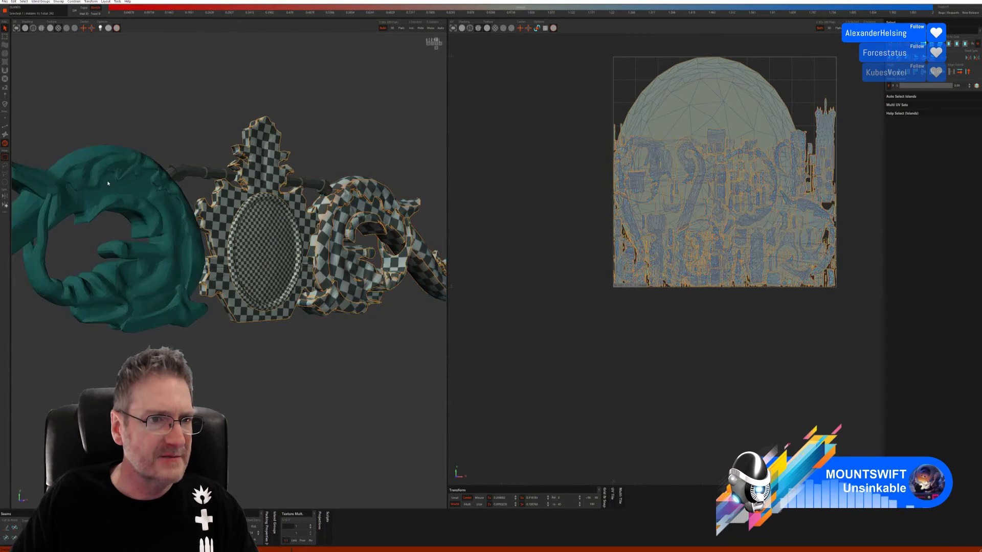
{"action": "left_click", "coordinate": [413, 29]}
Cut, unwrap and pack the isolated left scroll with the Box auto-seam mode and inspect its checker texture.
{"action": "left_click", "coordinate": [5, 124]}
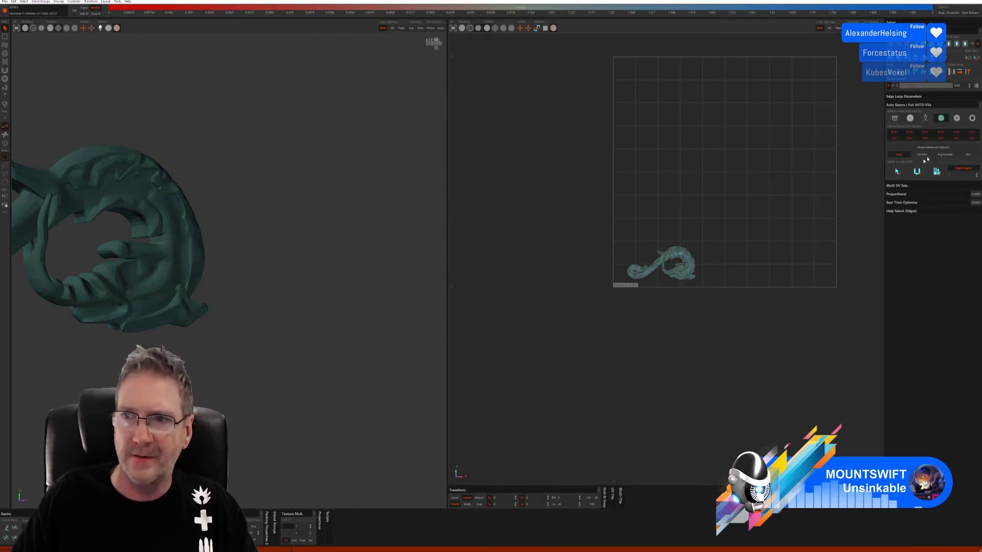
{"action": "left_click", "coordinate": [919, 171]}
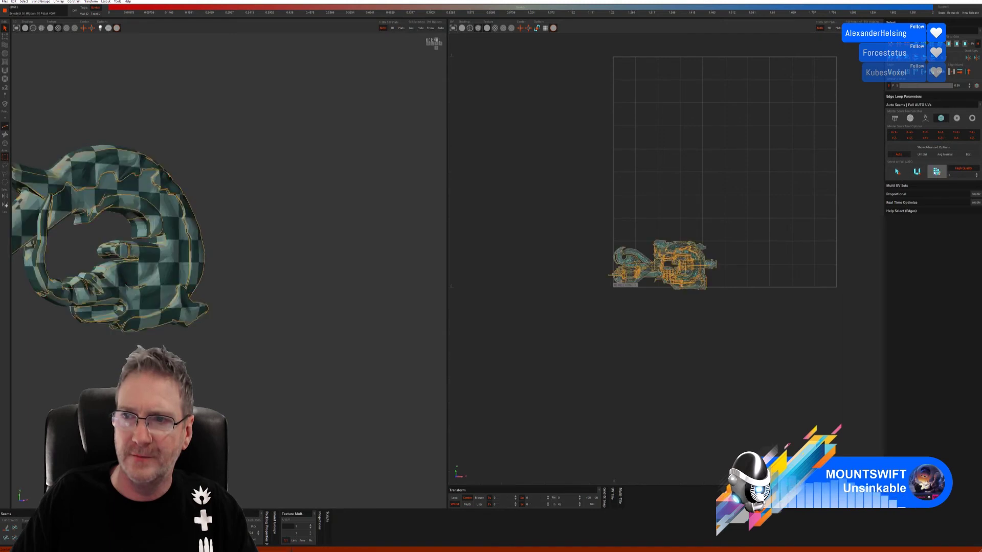
{"action": "middle_click_drag", "start_coordinate": [247, 308], "coordinate": [321, 352]}
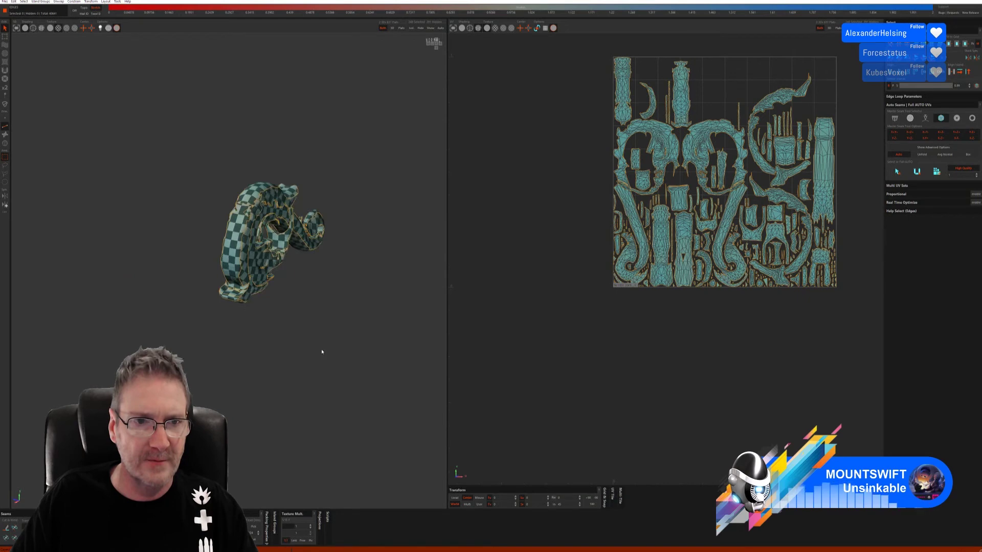
Show all crest islands, then select and isolate the ringed bar to the left of the medallion.
{"action": "left_click", "coordinate": [430, 29]}
{"action": "middle_click_drag", "start_coordinate": [247, 329], "coordinate": [154, 259]}
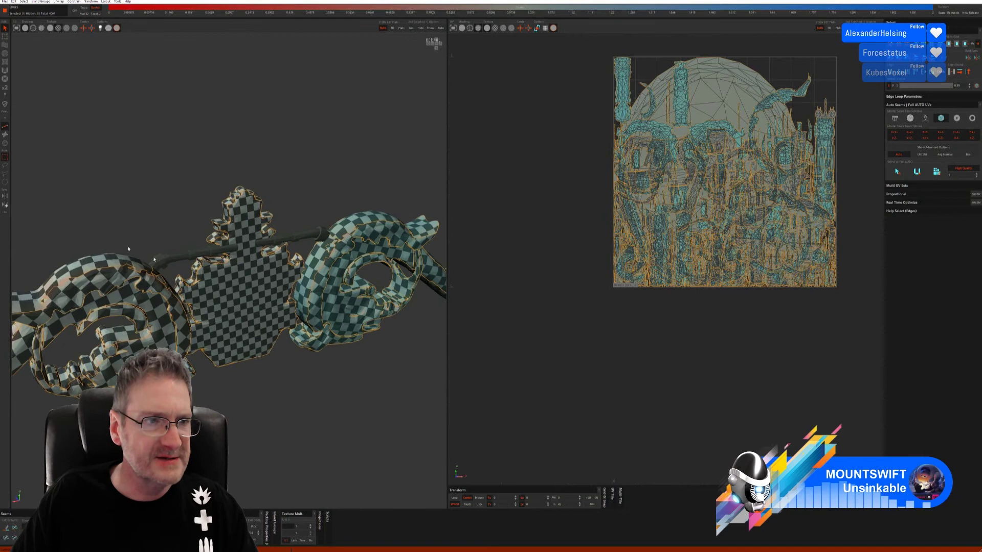
{"action": "left_click", "coordinate": [5, 142]}
{"action": "left_click", "coordinate": [180, 259]}
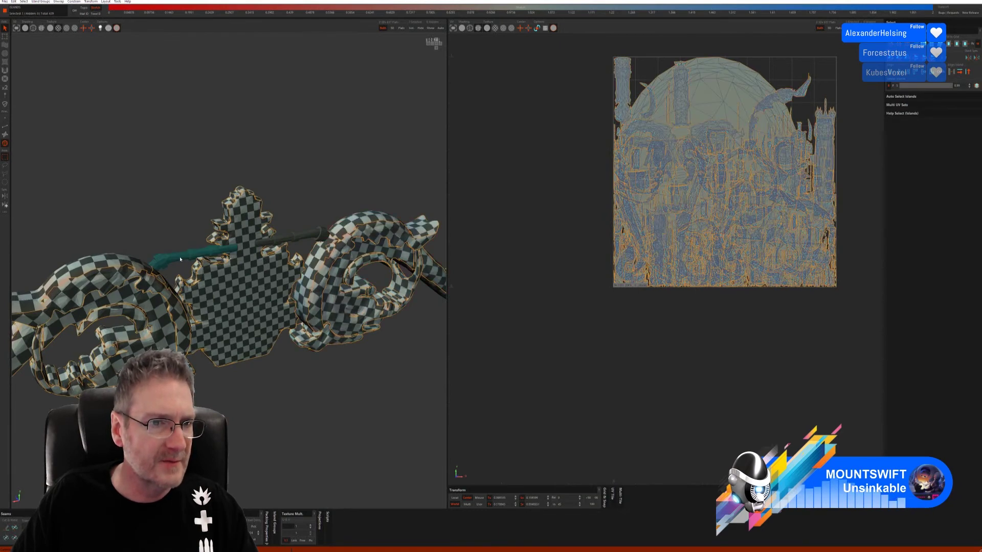
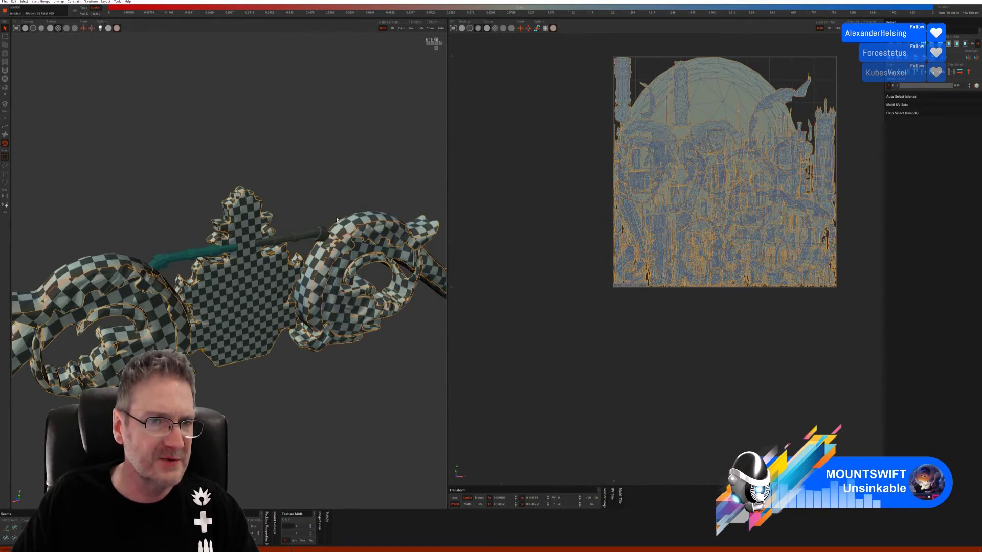
{"action": "left_click", "coordinate": [411, 28]}
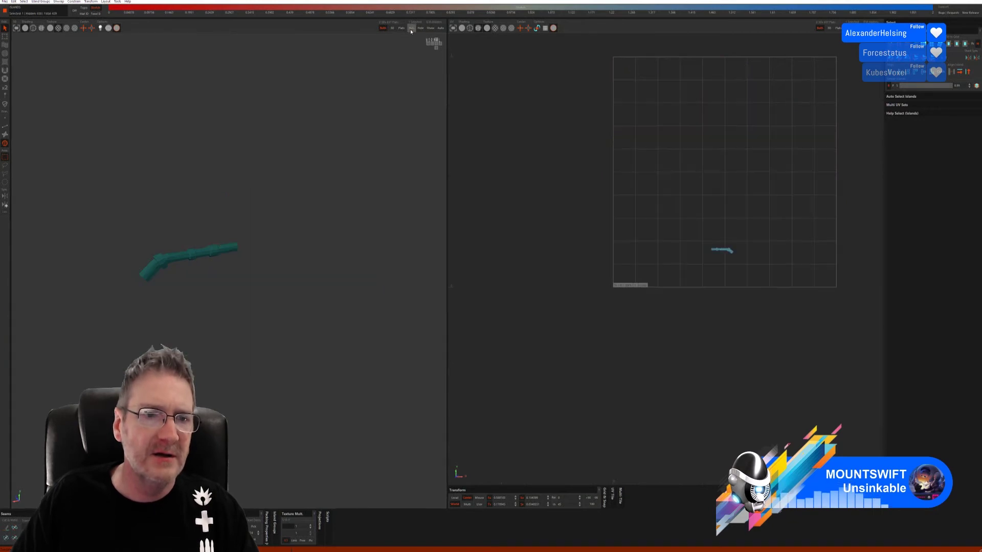
Try to cut, unwrap and pack the bar with the first auto-seam mode, check its distortion and undo the attempt.
{"action": "left_click", "coordinate": [5, 126]}
{"action": "middle_click_drag", "start_coordinate": [22, 154], "coordinate": [214, 269]}
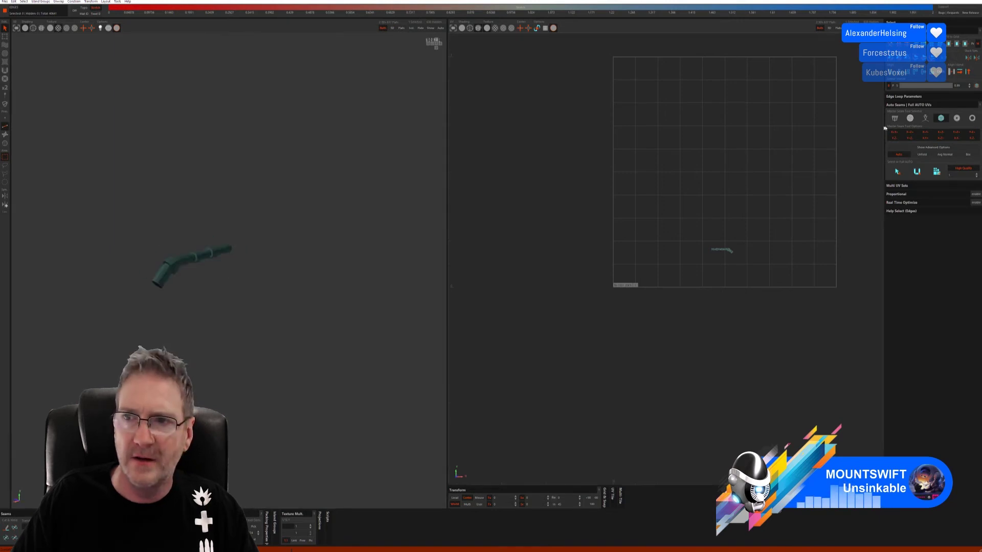
{"action": "left_click", "coordinate": [895, 119]}
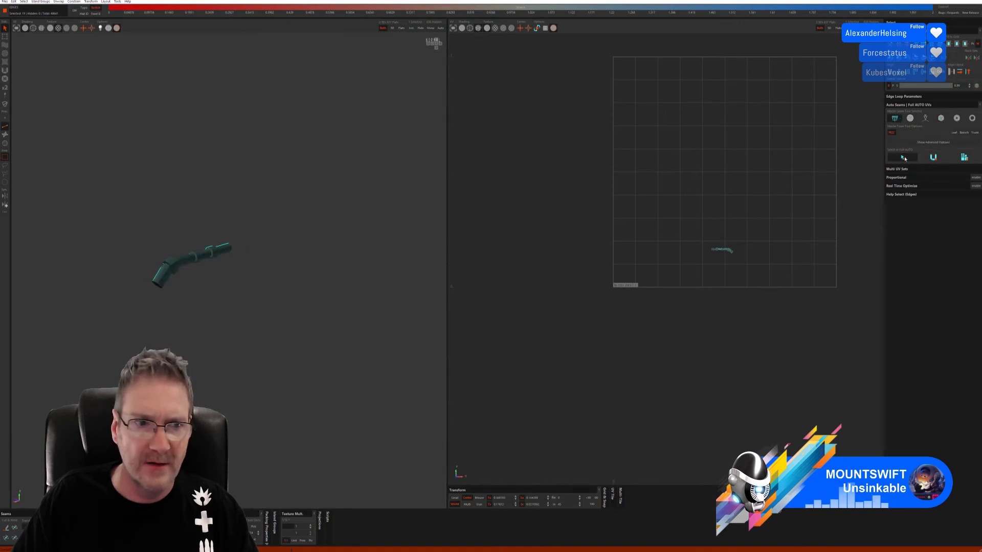
{"action": "left_click", "coordinate": [943, 160]}
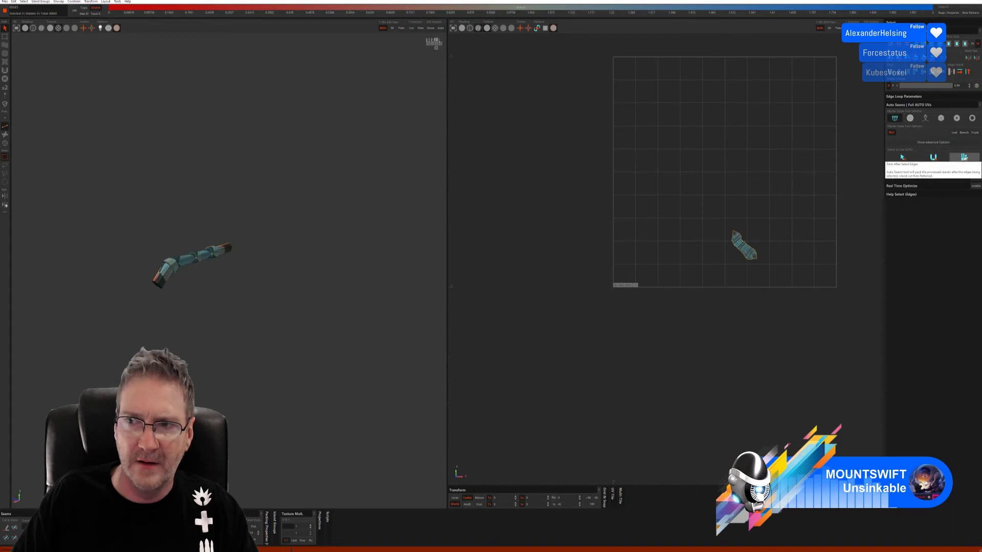
{"action": "middle_click_drag", "start_coordinate": [213, 281], "coordinate": [301, 254]}
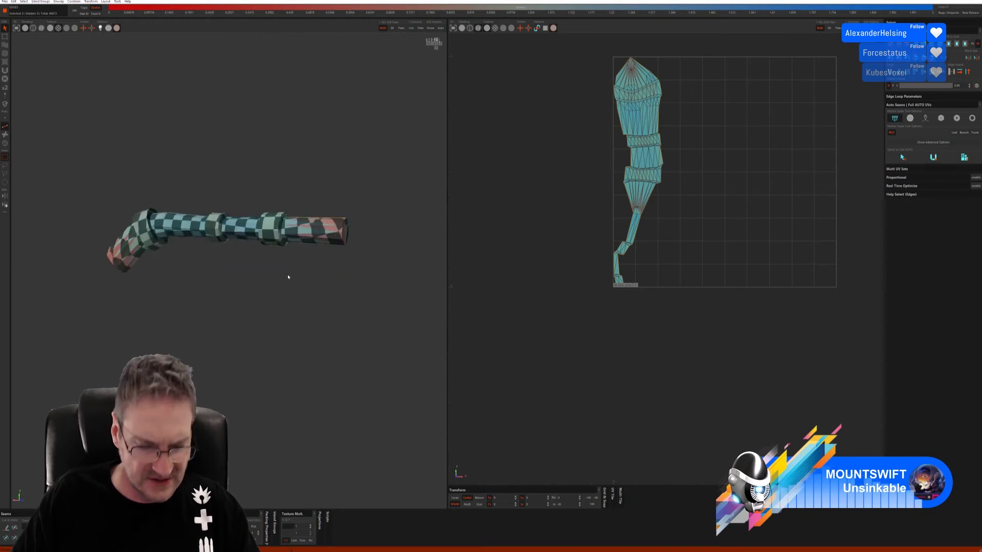
{"action": "key", "text": "ctrl+z"}
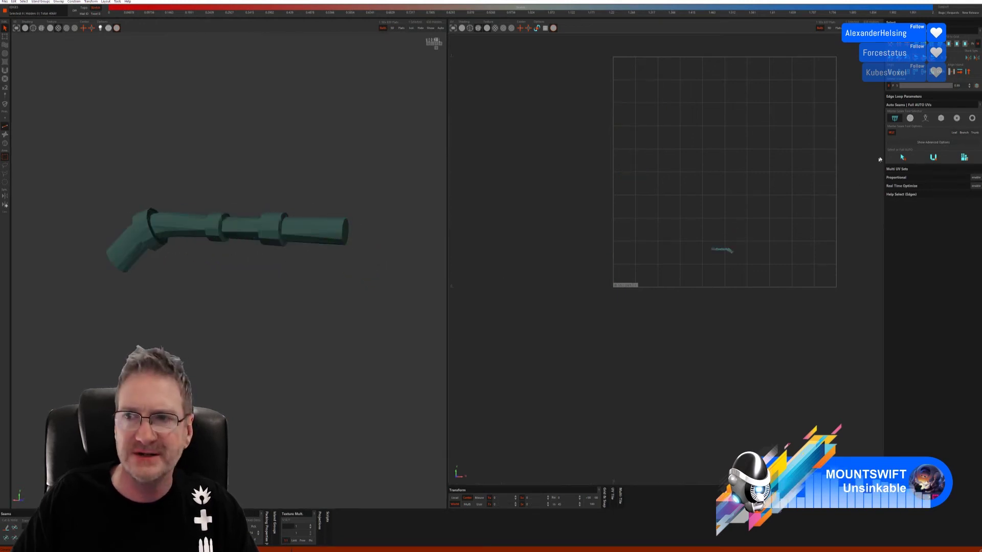
Try the Mosaic and Pelt auto-seam modes on the bar, undoing each unwrap.
{"action": "left_click", "coordinate": [909, 118]}
{"action": "left_click", "coordinate": [903, 164]}
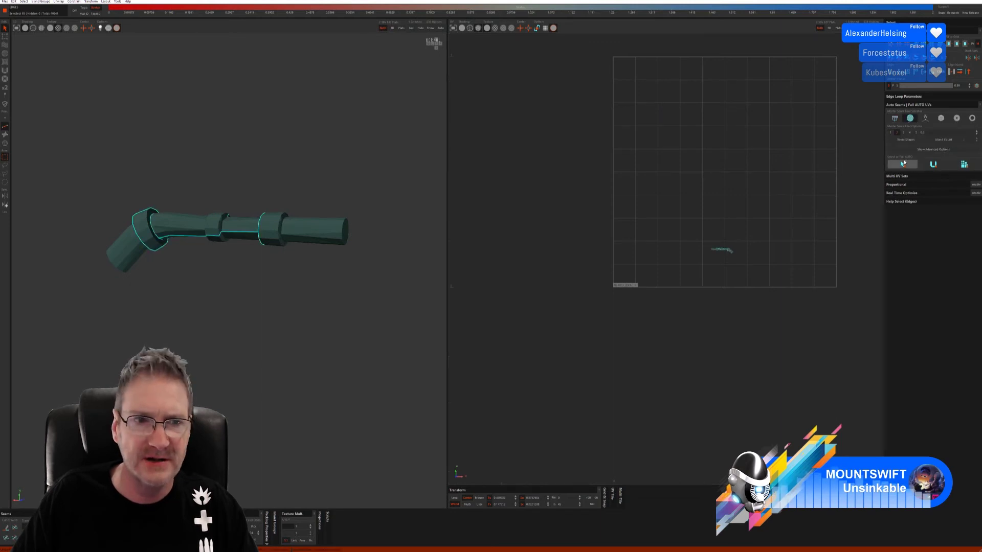
{"action": "left_click", "coordinate": [933, 164]}
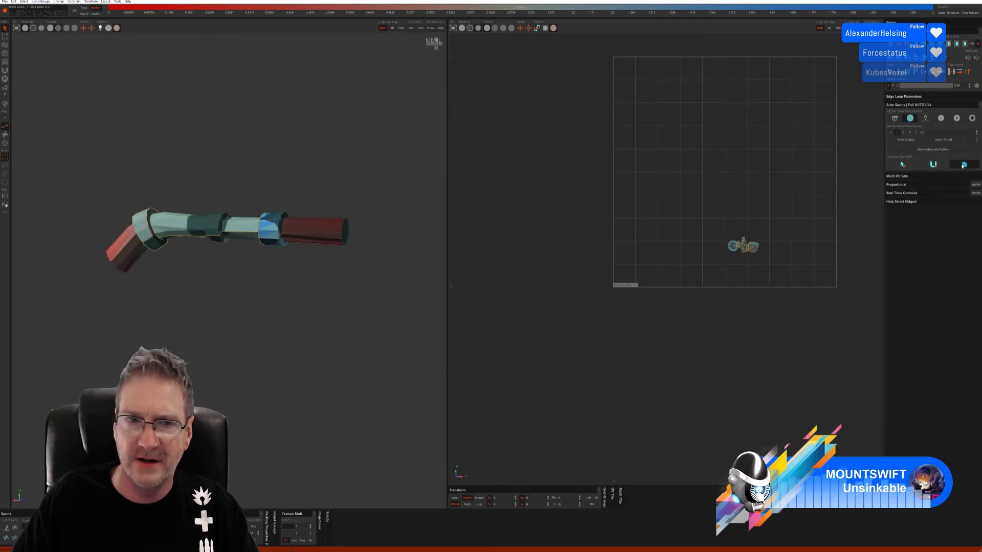
{"action": "key", "text": "ctrl+z"}
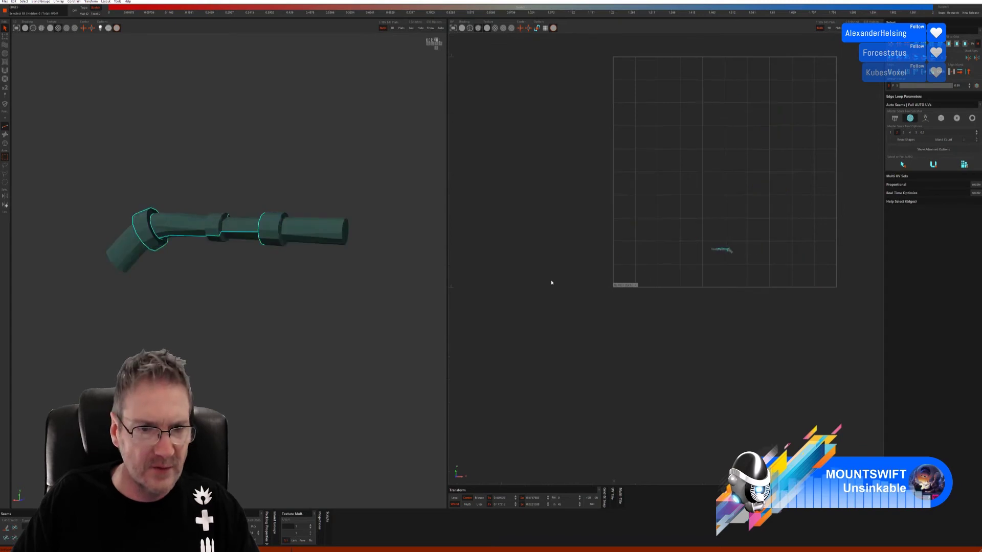
{"action": "left_click", "coordinate": [925, 118]}
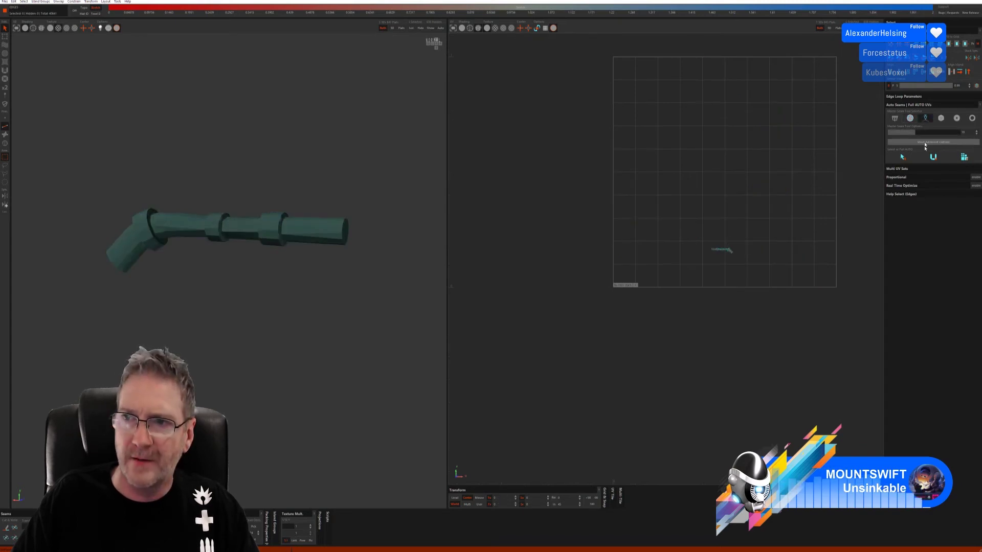
{"action": "left_click", "coordinate": [952, 158]}
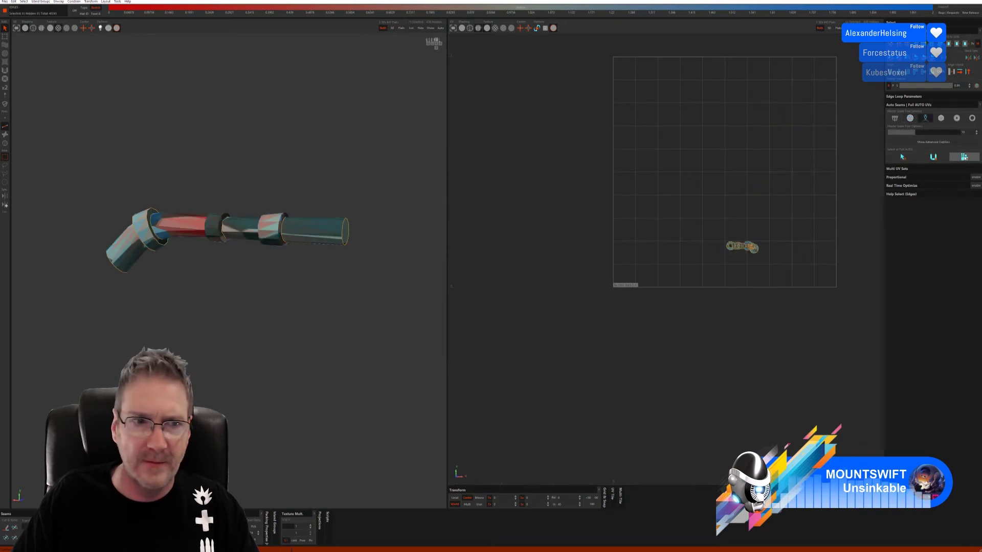
{"action": "key", "text": "ctrl+z"}
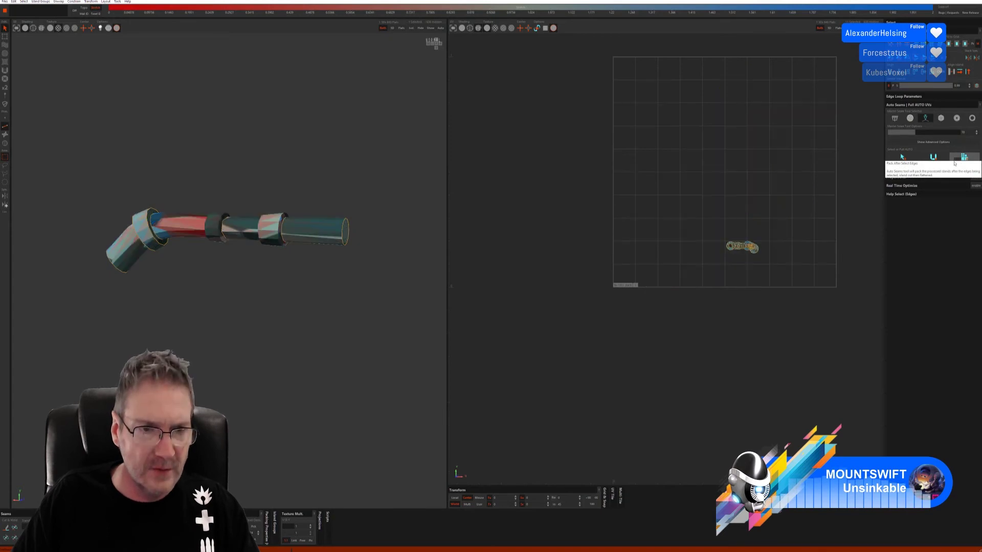
Cut, unwrap and pack the bar using the Box auto-seam mode, and inspect its checker texture from several angles.
{"action": "left_click", "coordinate": [940, 119]}
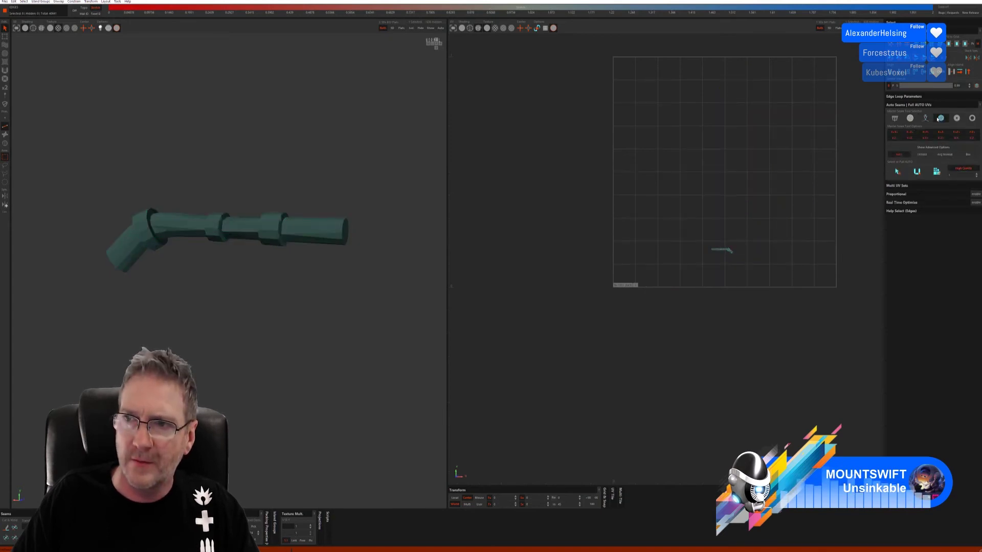
{"action": "left_click", "coordinate": [915, 170]}
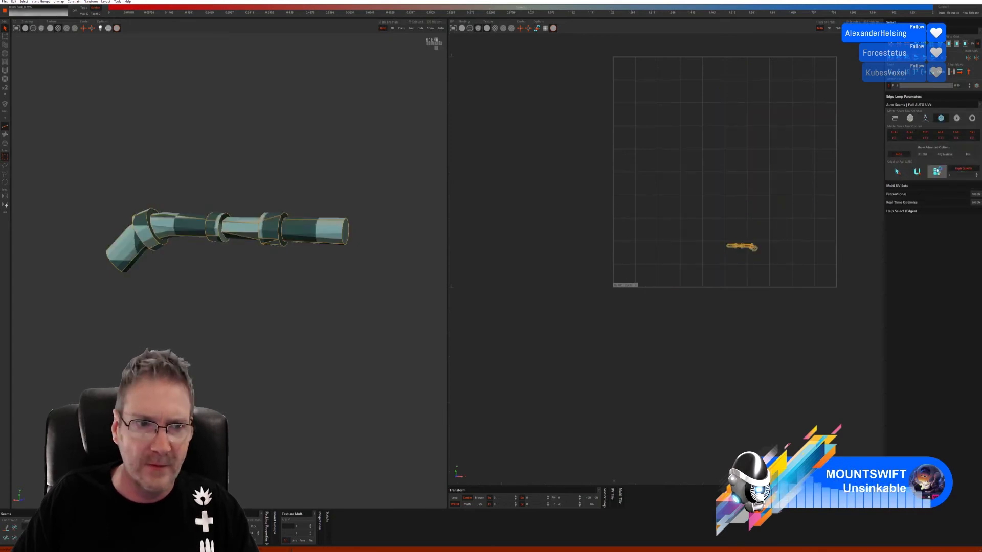
{"action": "middle_click_drag", "start_coordinate": [417, 296], "coordinate": [343, 269]}
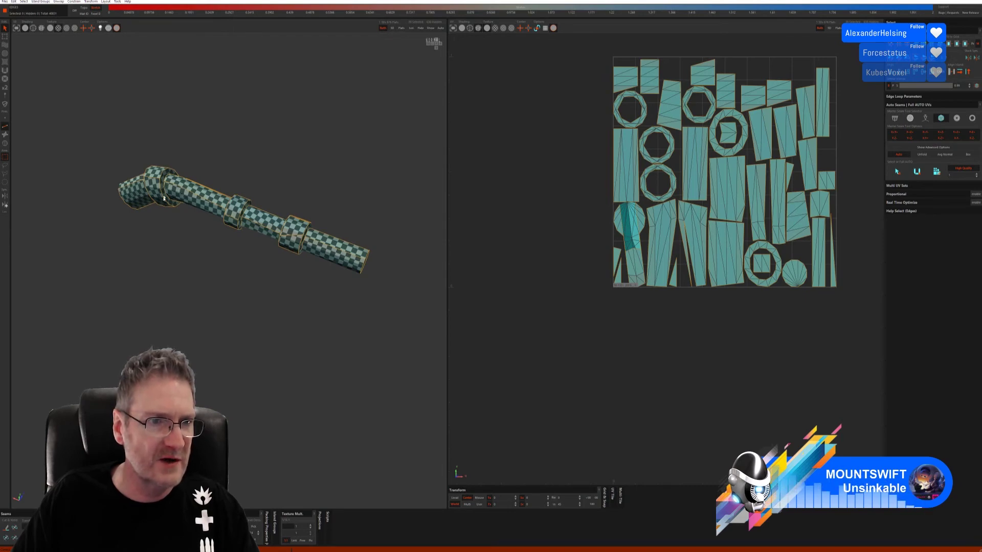
{"action": "middle_click_drag", "start_coordinate": [164, 199], "coordinate": [272, 266]}
{"action": "middle_click_drag", "start_coordinate": [210, 290], "coordinate": [249, 269]}
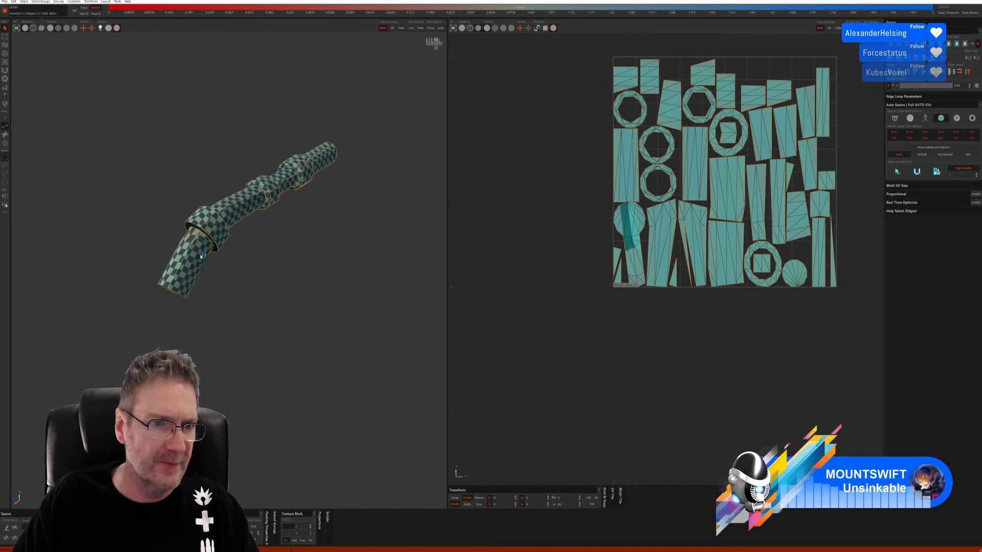
{"action": "scroll", "coordinate": [173, 276], "scroll_direction": "up", "scroll_amount": 4}
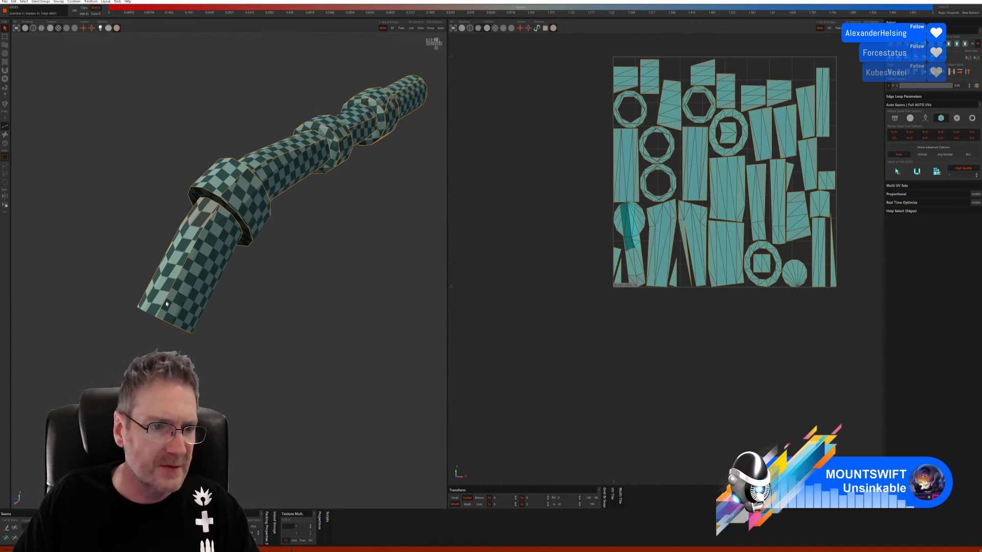
Weld the lengthwise seam edge on the bar's angled end section.
{"action": "left_click", "coordinate": [218, 210]}
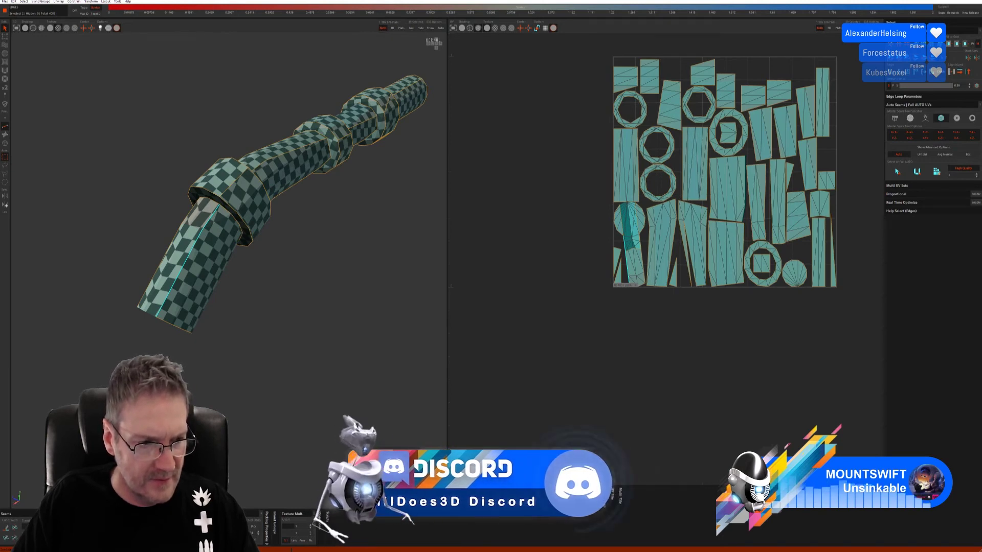
{"action": "left_click", "coordinate": [6, 542]}
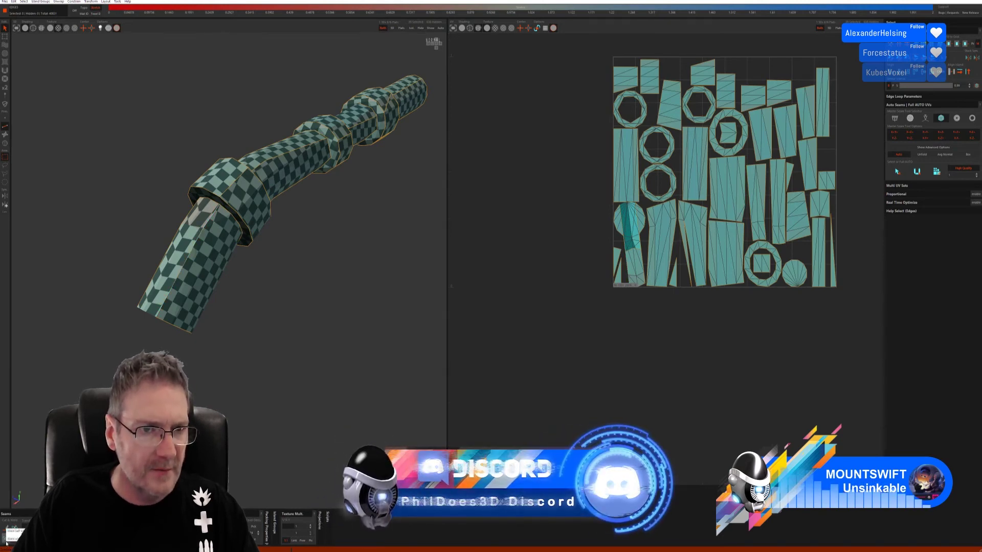
{"action": "left_click", "coordinate": [167, 321]}
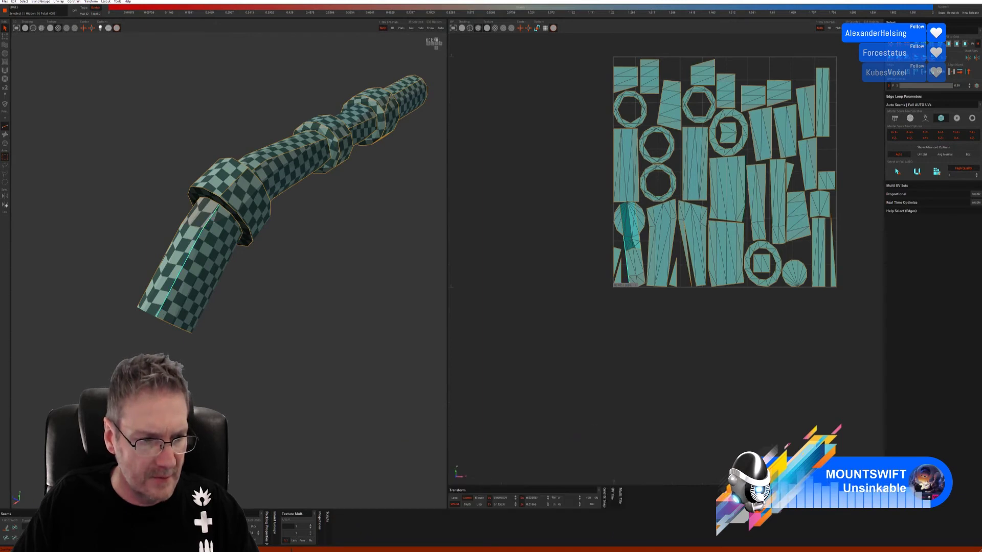
{"action": "left_click", "coordinate": [18, 533]}
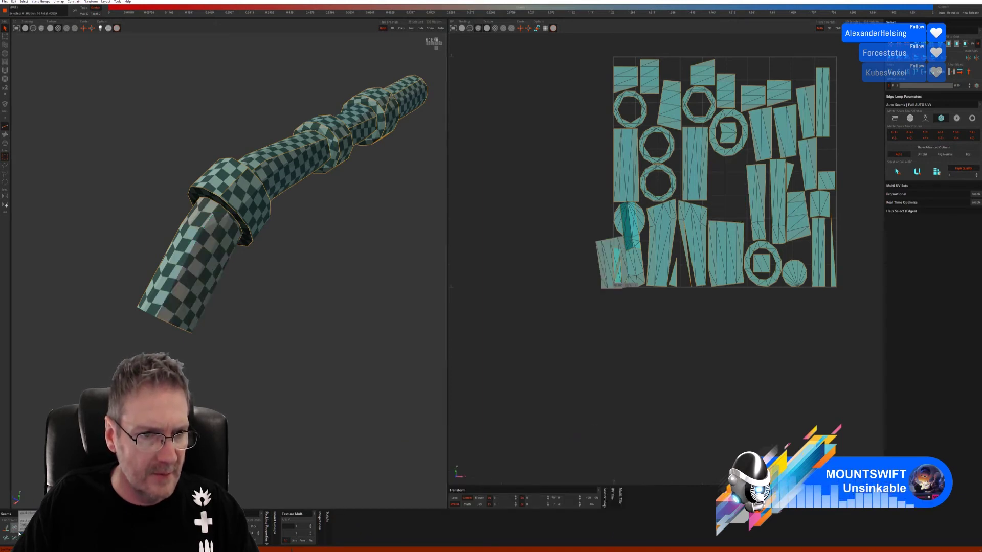
Weld the visible lengthwise seams on the bar's long section beside the bend and on the short section between the collars.
{"action": "left_click_drag", "start_coordinate": [270, 343], "coordinate": [196, 284], "text": "alt"}
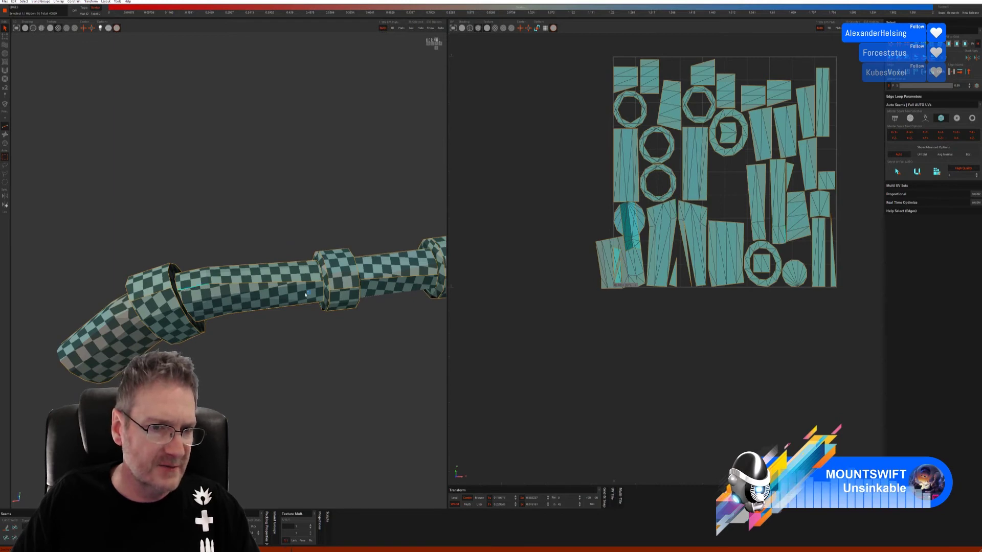
{"action": "left_click", "coordinate": [185, 291]}
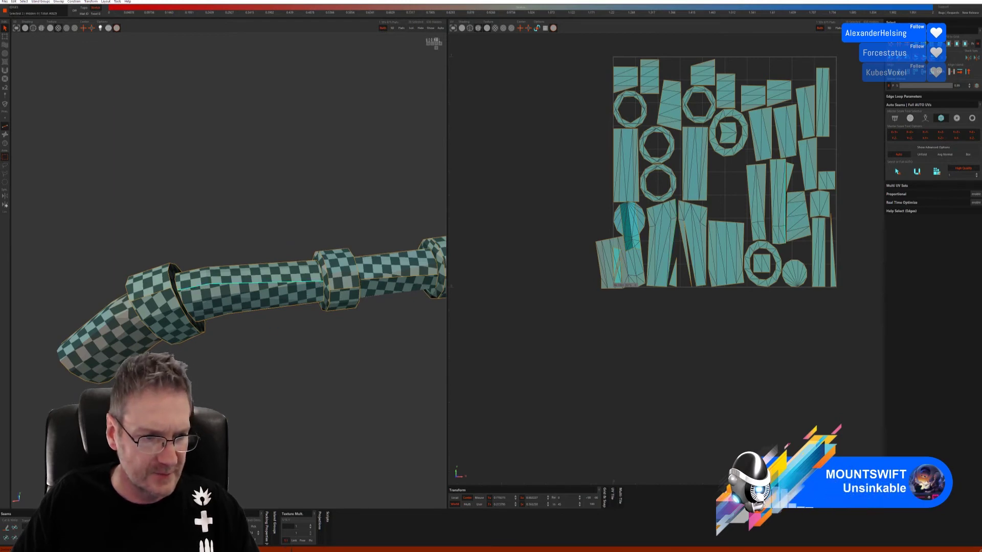
{"action": "left_click", "coordinate": [12, 529]}
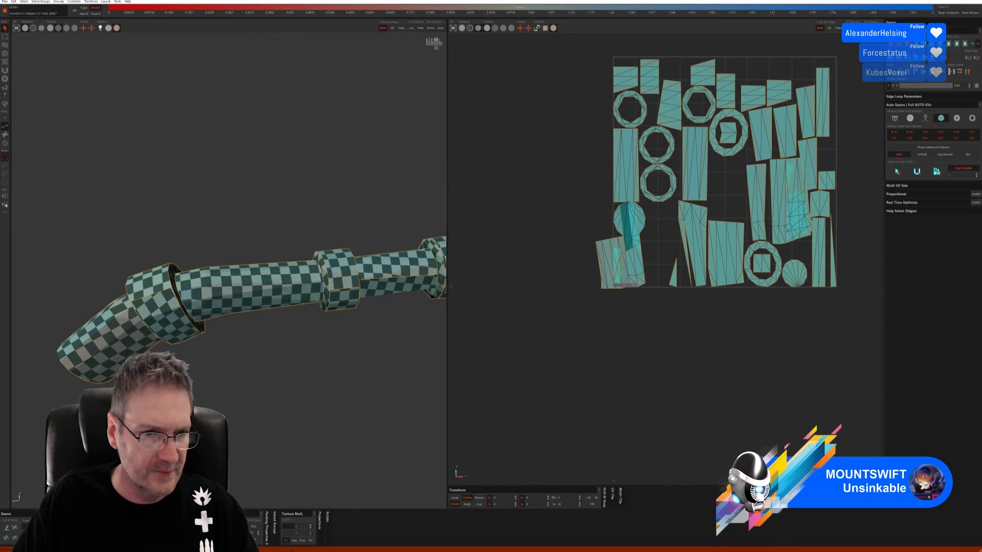
{"action": "left_click_drag", "start_coordinate": [324, 377], "coordinate": [213, 304], "text": "alt"}
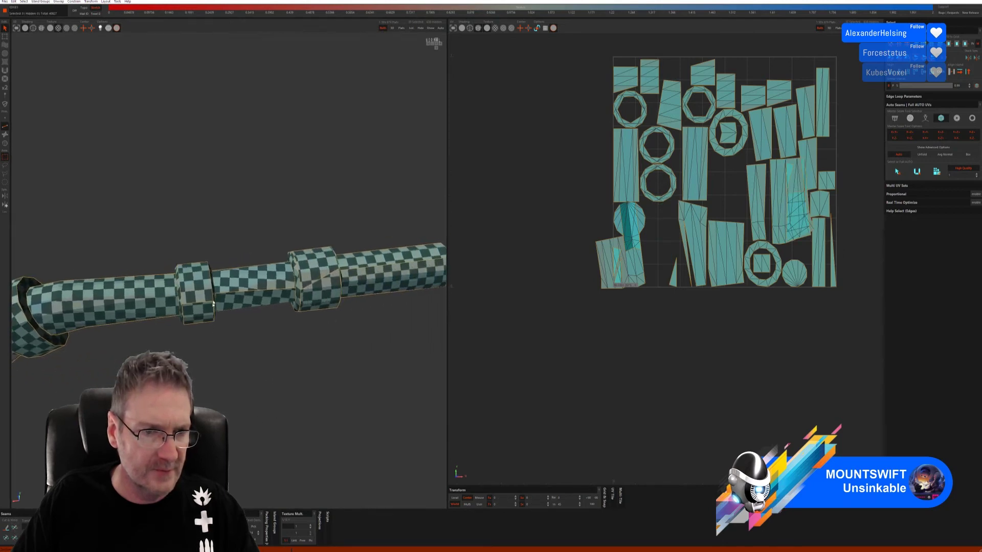
{"action": "left_click", "coordinate": [287, 294]}
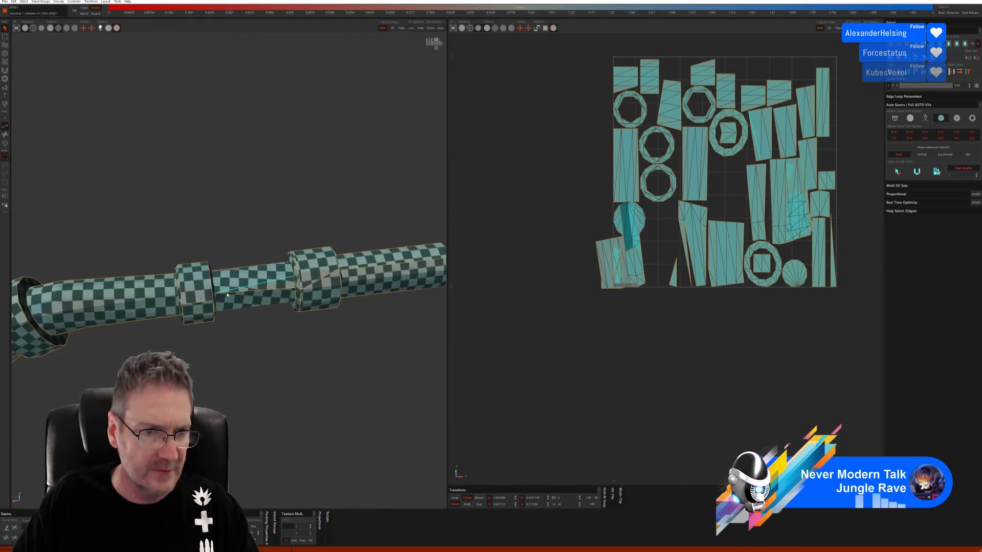
{"action": "left_click", "coordinate": [272, 404]}
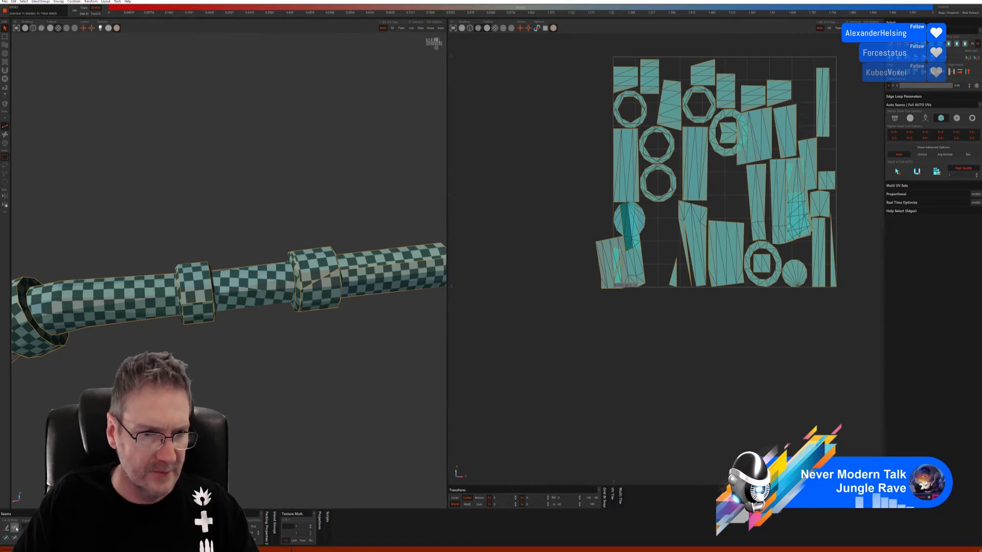
Weld the lengthwise seam on the bar's straight end section and the diagonal seam on the larger collar beside it.
{"action": "middle_click_drag", "start_coordinate": [291, 390], "coordinate": [243, 412]}
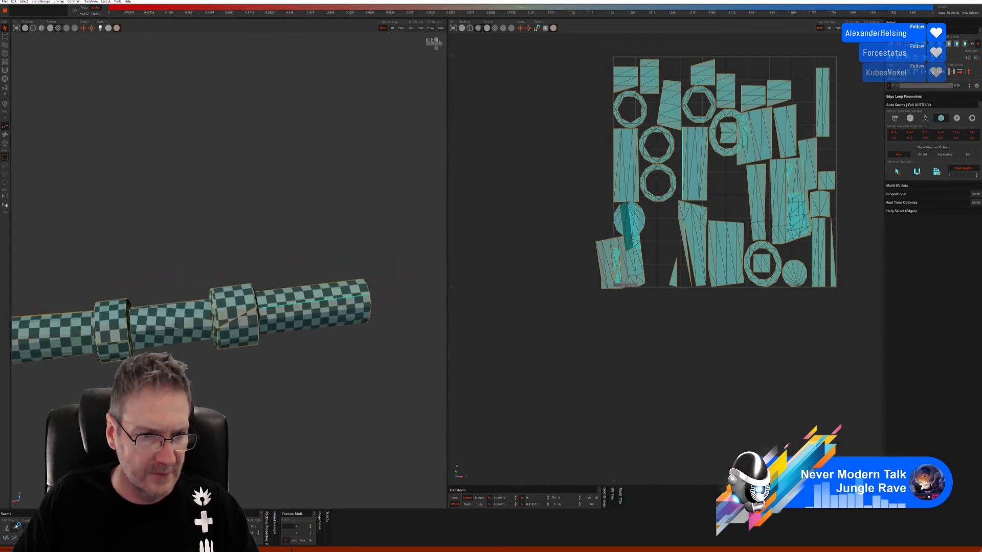
{"action": "middle_click_drag", "start_coordinate": [272, 423], "coordinate": [230, 433]}
{"action": "middle_click_drag", "start_coordinate": [244, 391], "coordinate": [262, 333]}
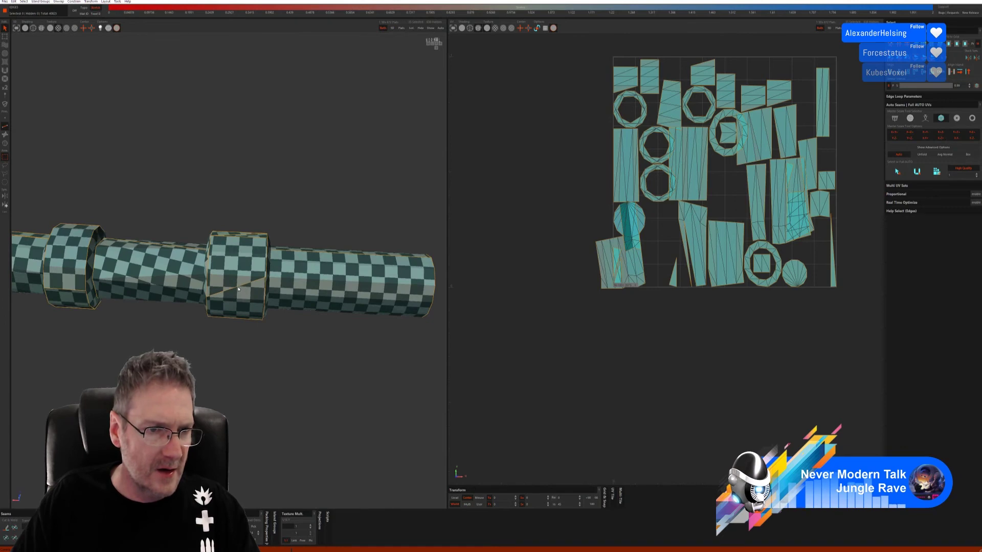
{"action": "left_click", "coordinate": [14, 528]}
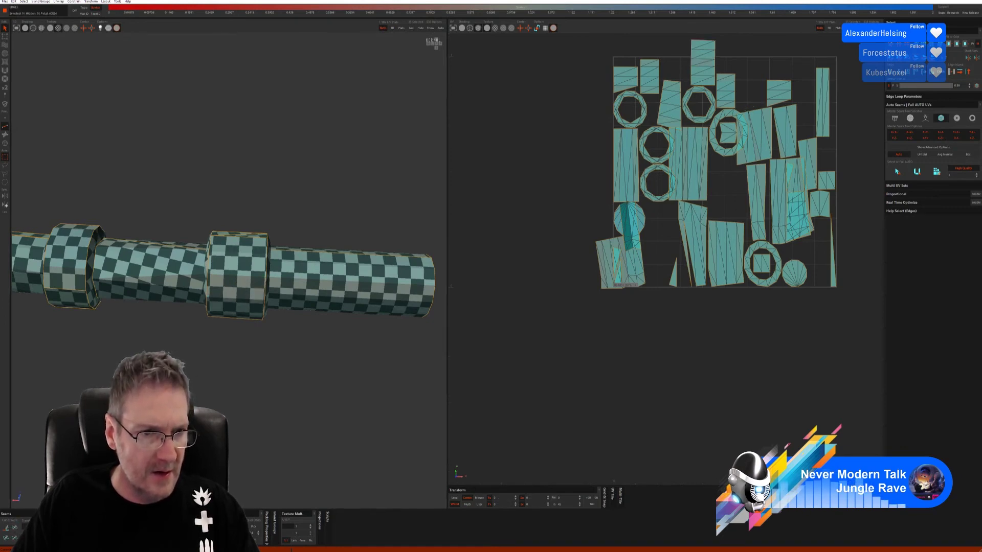
{"action": "left_click_drag", "start_coordinate": [246, 424], "coordinate": [240, 367], "text": "alt"}
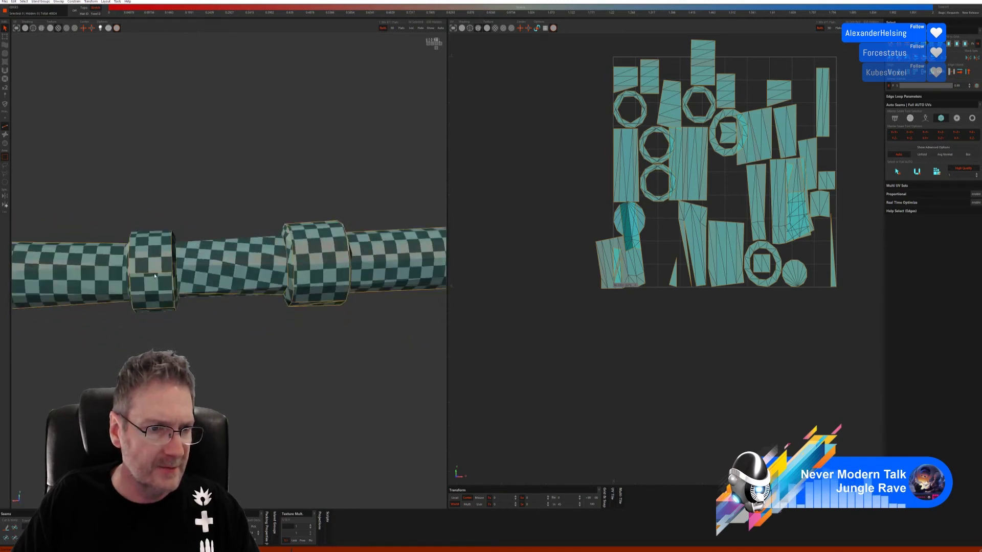
Weld the lengthwise seam edges between the side panels of the two smaller collars on the pipe.
{"action": "left_click", "coordinate": [16, 529]}
{"action": "left_click_drag", "start_coordinate": [200, 392], "coordinate": [161, 328], "text": "alt"}
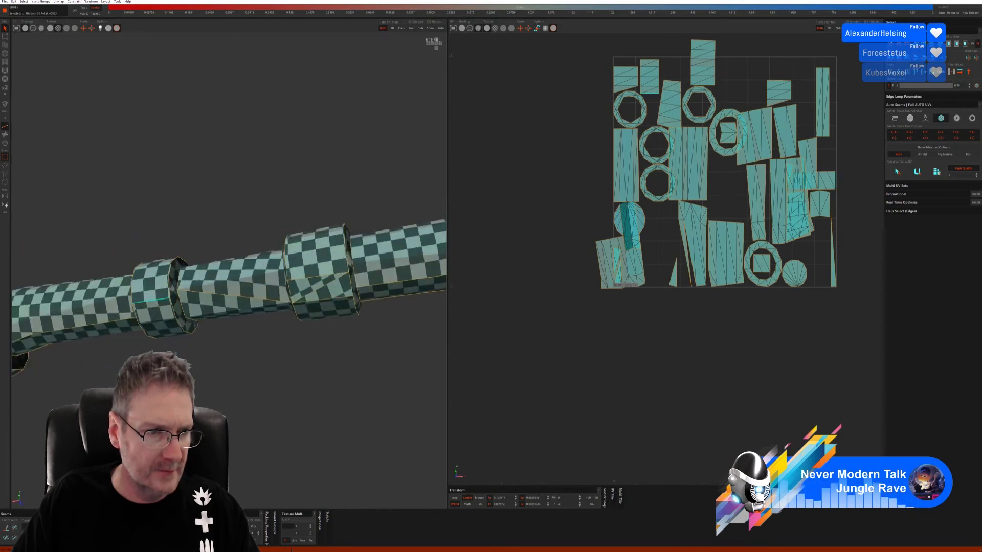
{"action": "left_click", "coordinate": [14, 529]}
{"action": "left_click_drag", "start_coordinate": [125, 424], "coordinate": [295, 401], "text": "alt"}
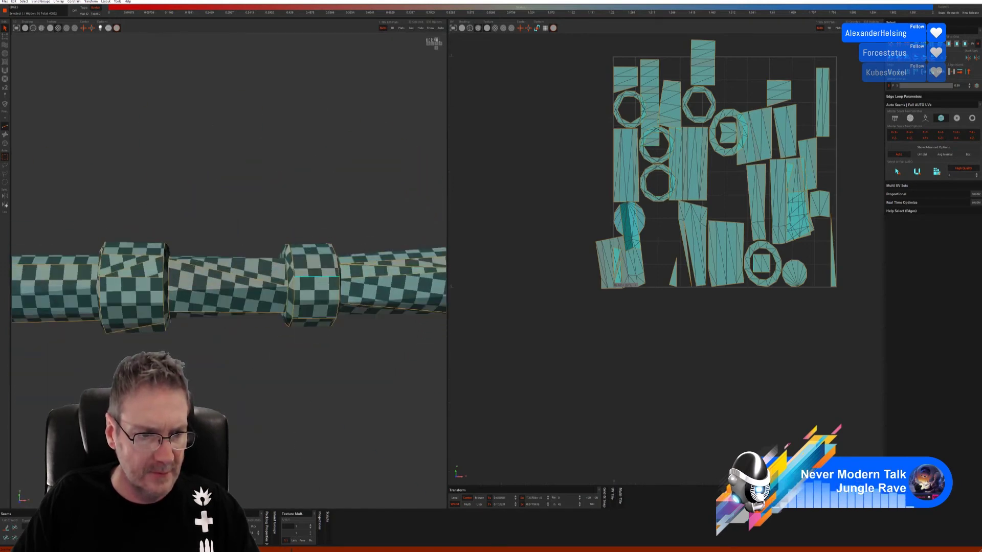
{"action": "left_click", "coordinate": [16, 528]}
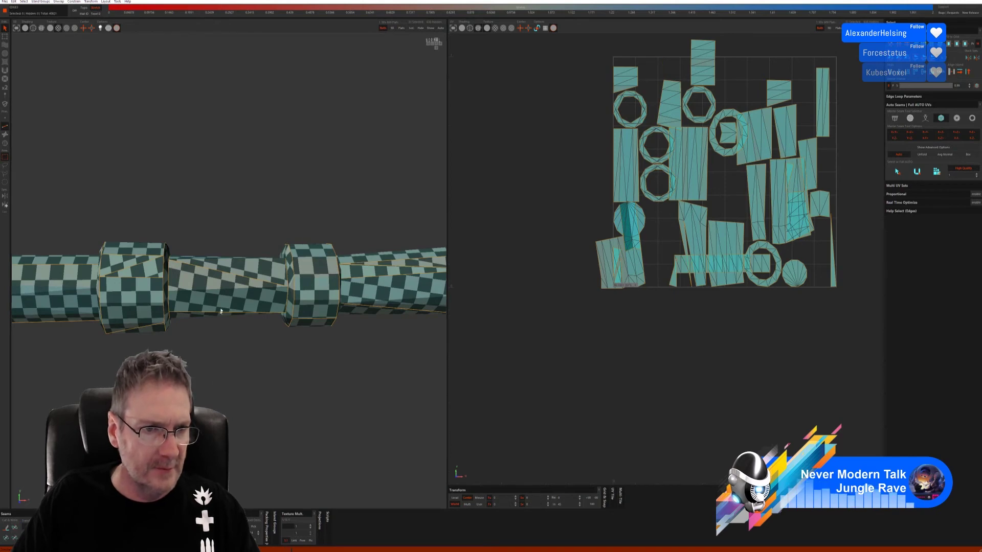
Weld lengthwise seams on the pipe segment between the two collars and on the curved segment leading to the elbow.
{"action": "left_click_drag", "start_coordinate": [242, 360], "coordinate": [242, 382], "text": "alt"}
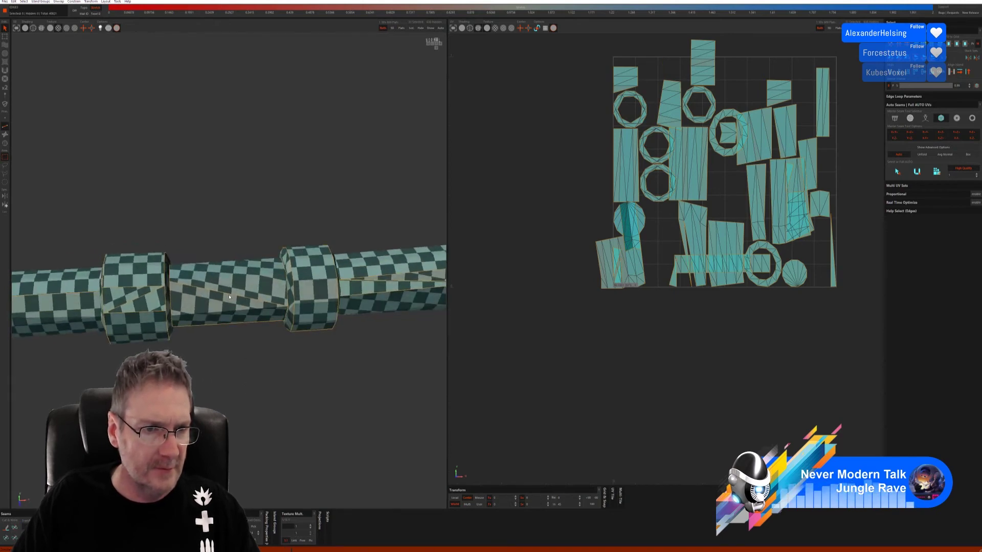
{"action": "left_click", "coordinate": [19, 529]}
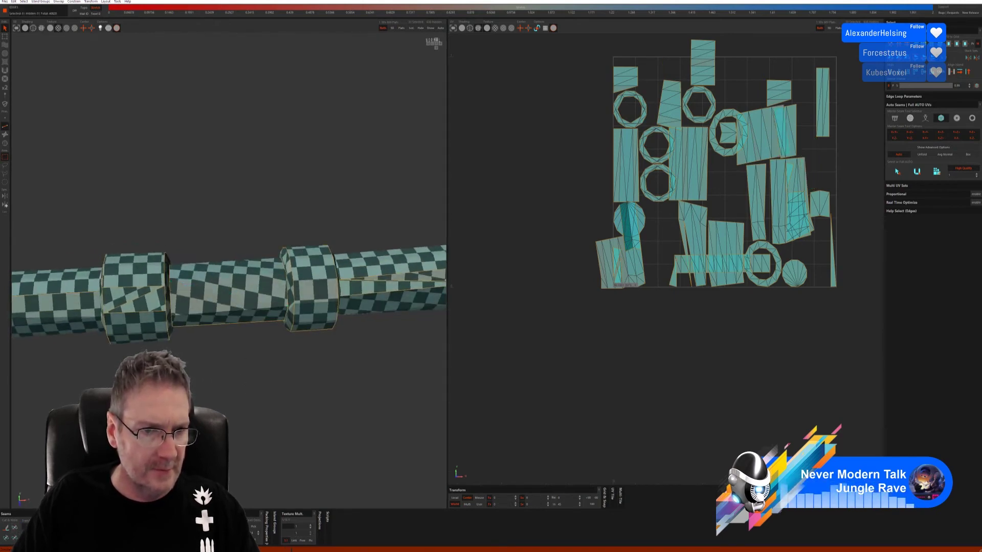
{"action": "left_click_drag", "start_coordinate": [254, 419], "coordinate": [266, 440], "text": "alt"}
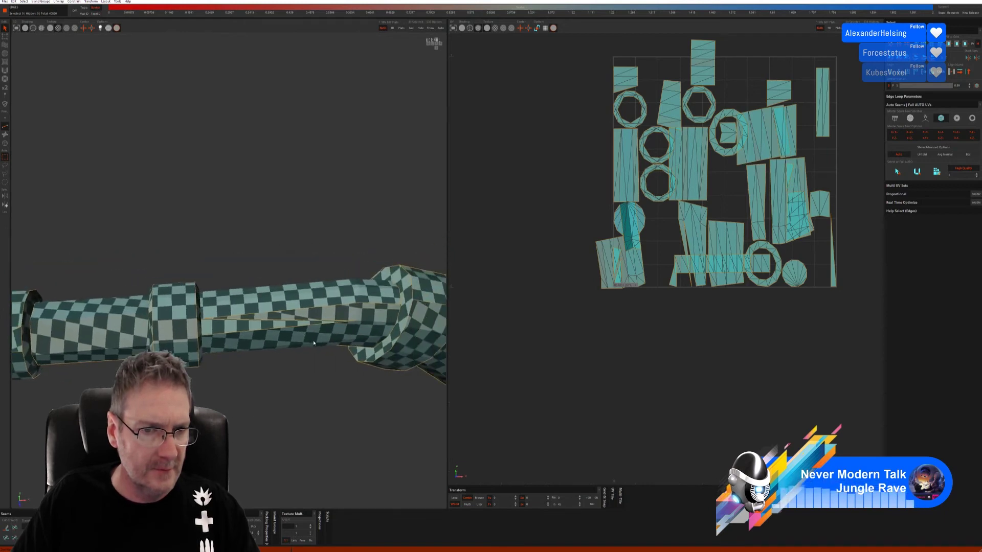
{"action": "left_click_drag", "start_coordinate": [279, 345], "coordinate": [271, 390], "text": "alt"}
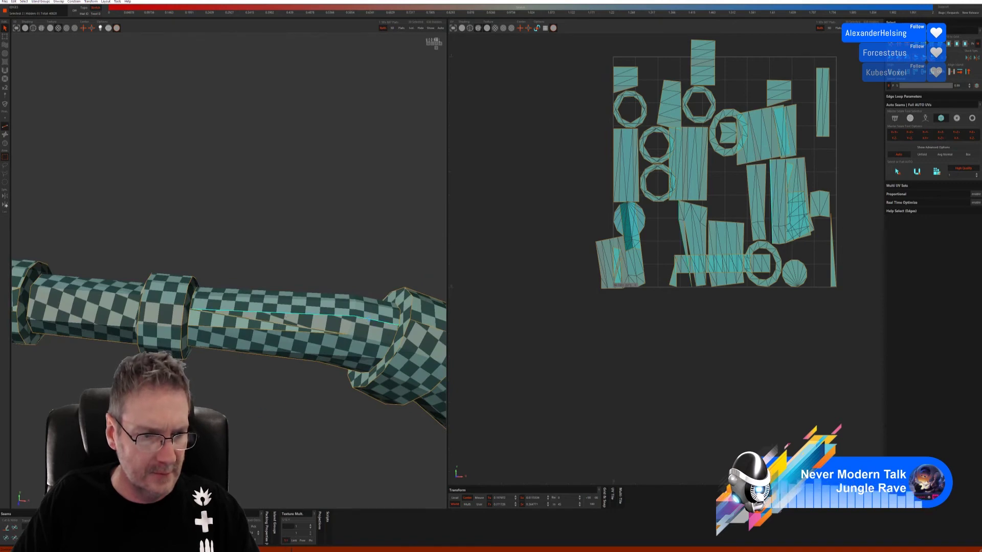
{"action": "left_click", "coordinate": [15, 528]}
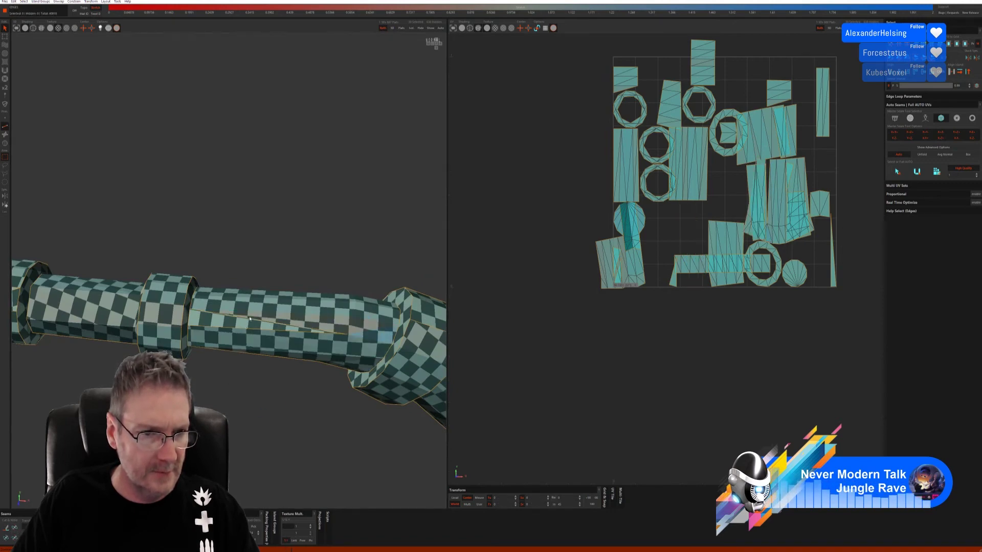
{"action": "left_click", "coordinate": [19, 529]}
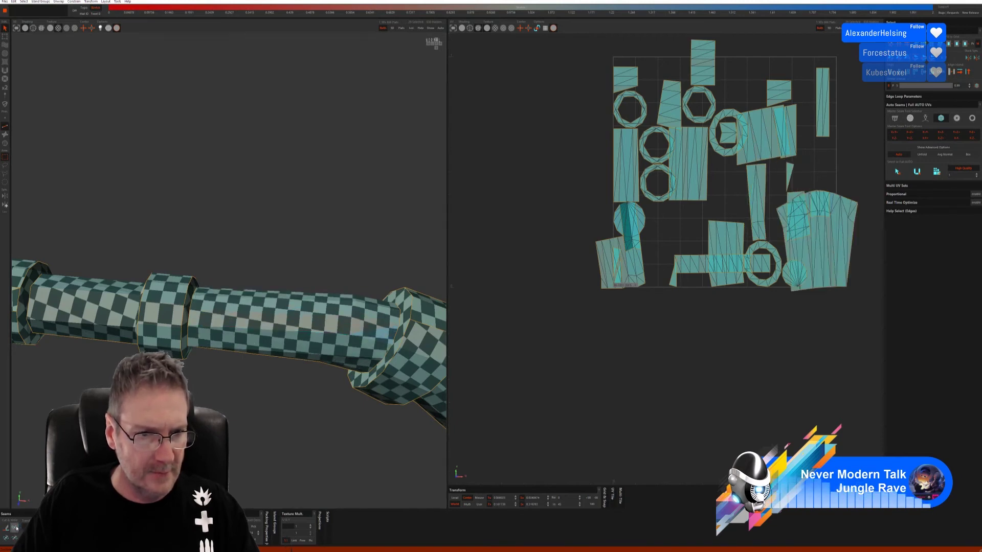
Weld the triangular sliver and adjoining side panels of the collar beside the straight end segment into one strip.
{"action": "left_click_drag", "start_coordinate": [240, 388], "coordinate": [265, 406], "text": "alt"}
{"action": "scroll", "coordinate": [351, 360], "scroll_direction": "up", "scroll_amount": 5}
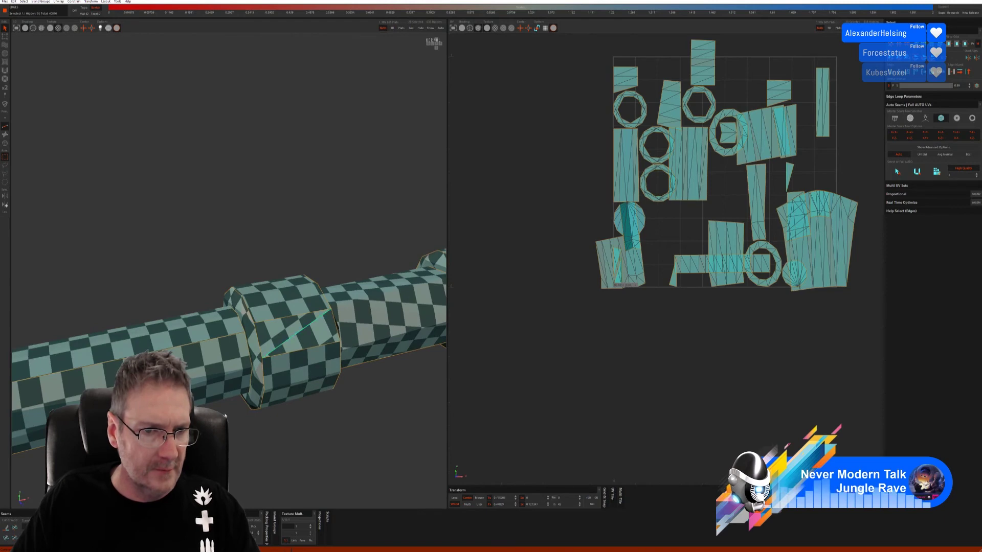
{"action": "left_click", "coordinate": [16, 528]}
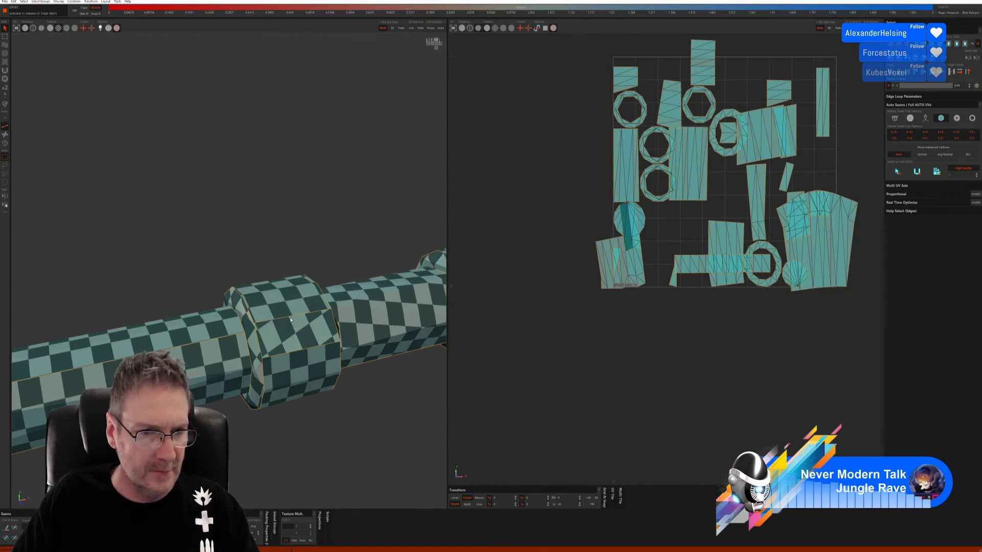
{"action": "left_click", "coordinate": [17, 530]}
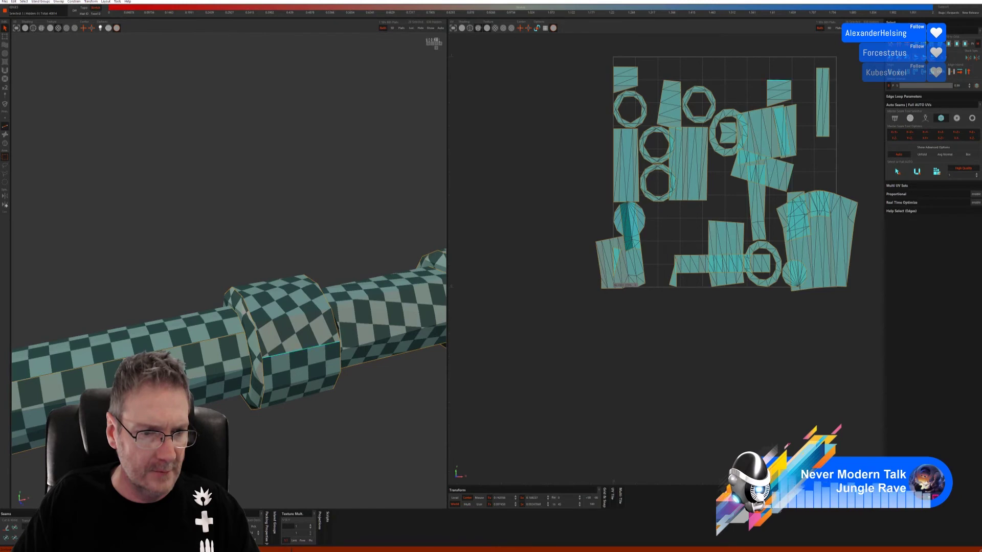
{"action": "left_click", "coordinate": [14, 532]}
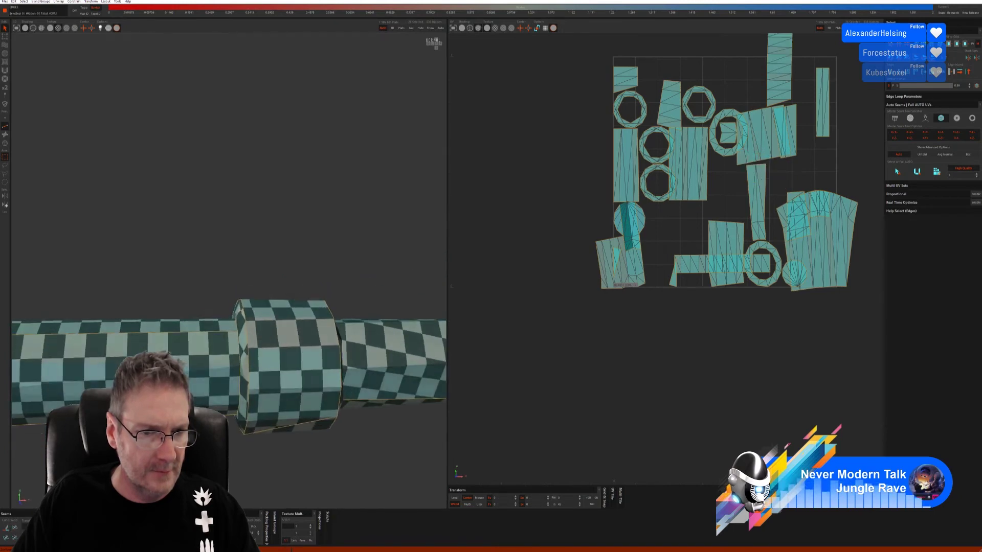
Weld the lengthwise seams on the straight end segment and on the short segment past the elbow.
{"action": "left_click_drag", "start_coordinate": [307, 357], "coordinate": [328, 348], "text": "alt"}
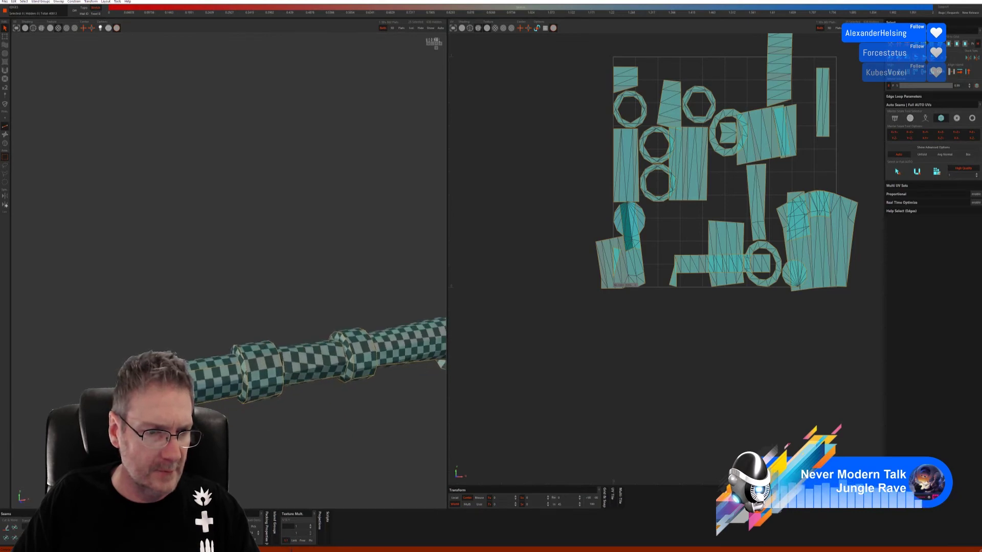
{"action": "left_click", "coordinate": [15, 531]}
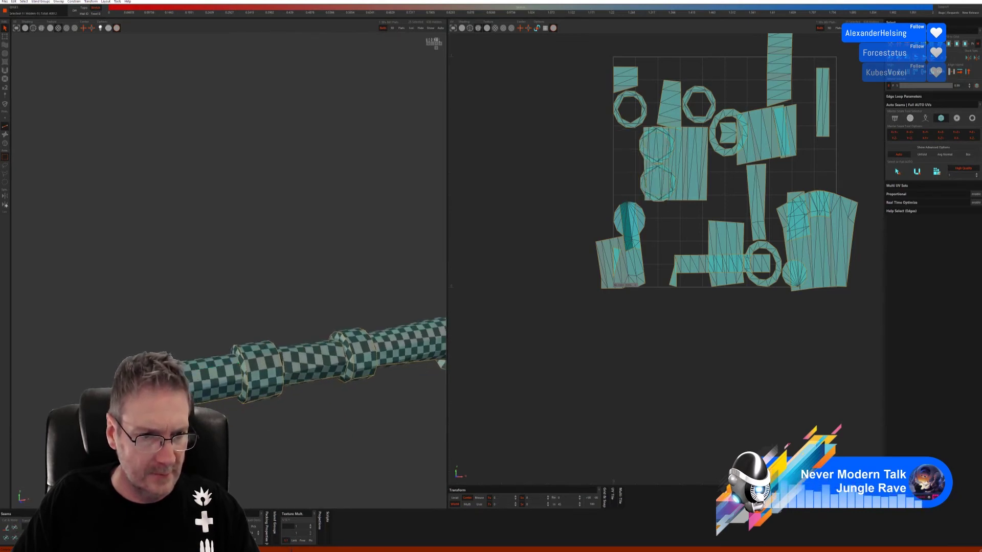
{"action": "left_click_drag", "start_coordinate": [313, 449], "coordinate": [257, 459], "text": "alt"}
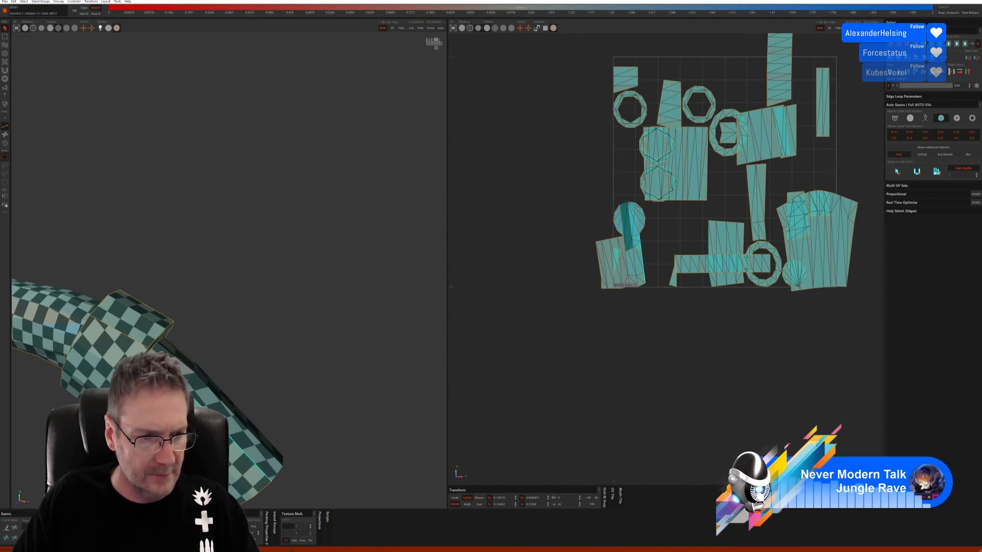
{"action": "key", "text": "ctrl+z"}
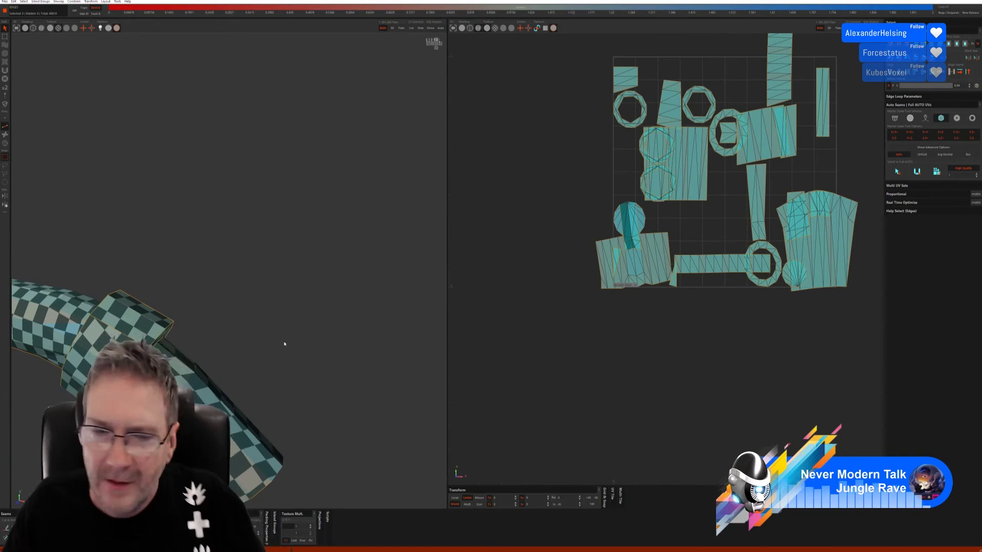
Weld the seam edges joining the side panels of the flared collar at the elbow.
{"action": "left_click_drag", "start_coordinate": [285, 342], "coordinate": [257, 392], "text": "alt"}
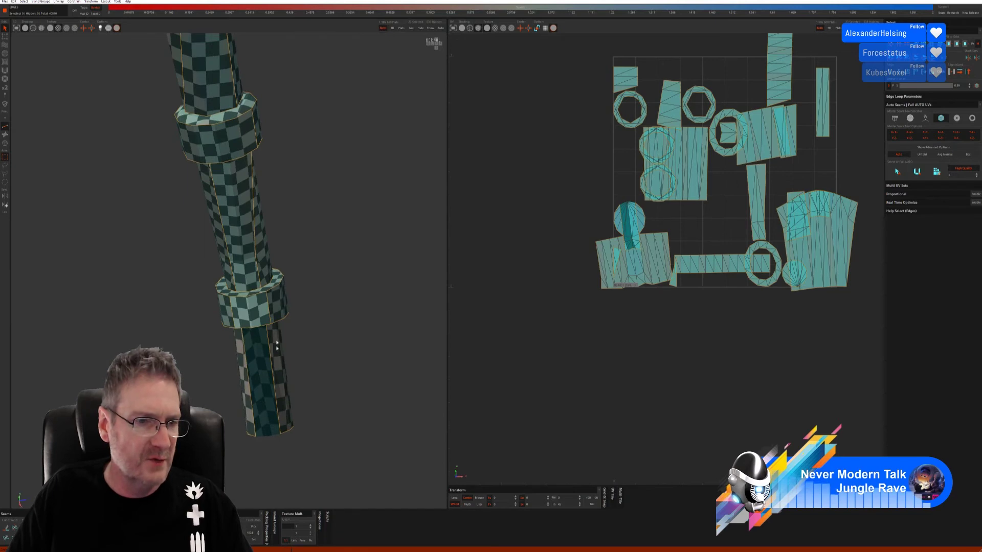
{"action": "left_click_drag", "start_coordinate": [276, 345], "coordinate": [196, 397], "text": "alt"}
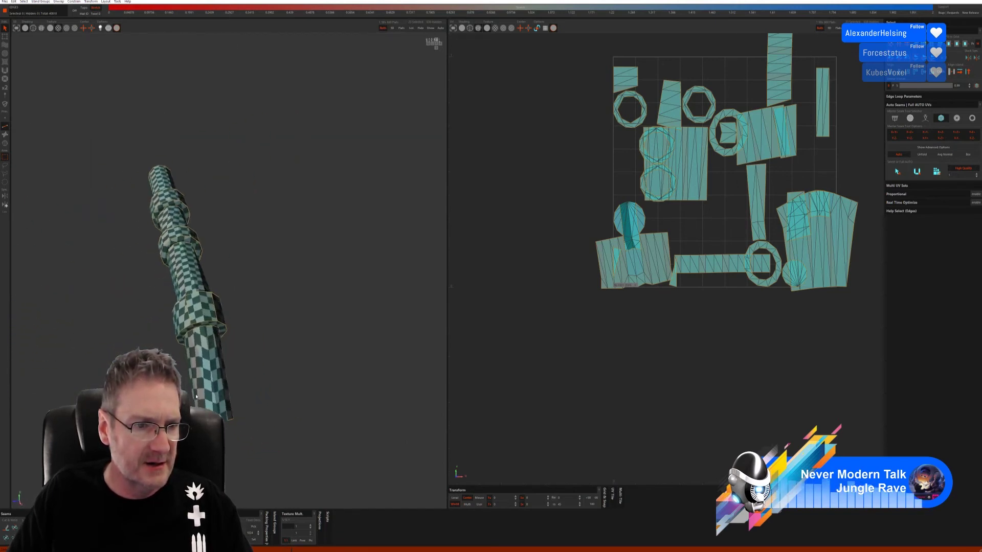
{"action": "right_click_drag", "start_coordinate": [196, 396], "coordinate": [281, 352], "text": "alt"}
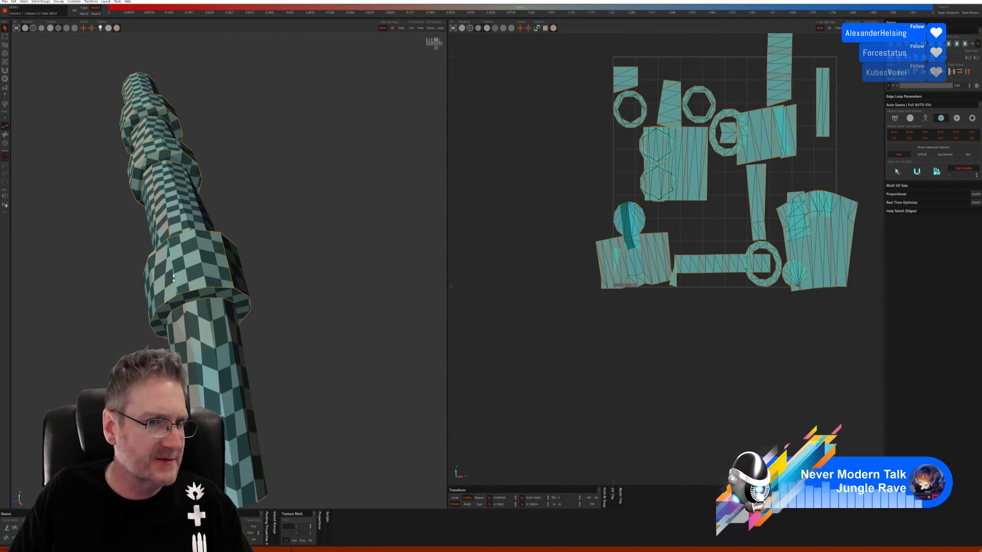
{"action": "key", "text": "w"}
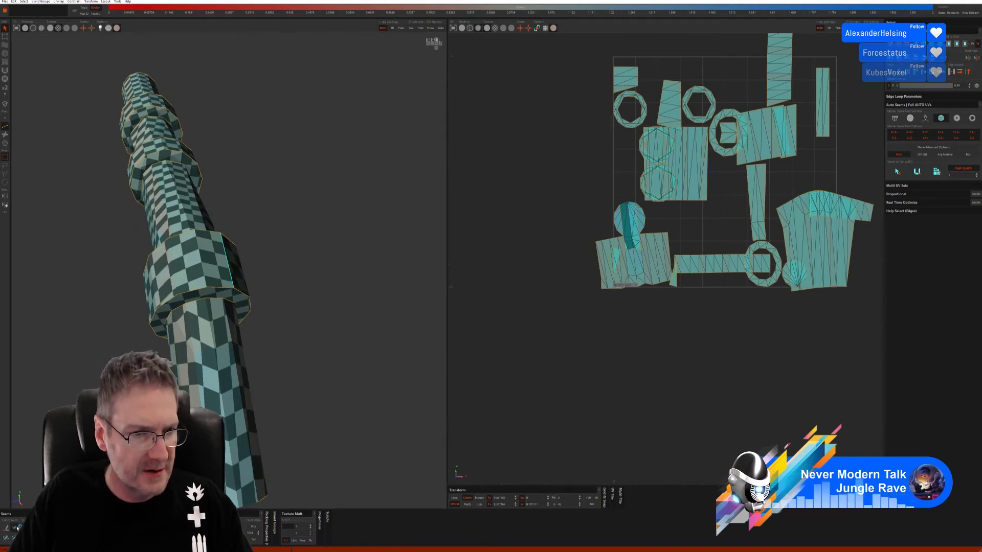
{"action": "left_click_drag", "start_coordinate": [307, 383], "coordinate": [286, 326], "text": "alt"}
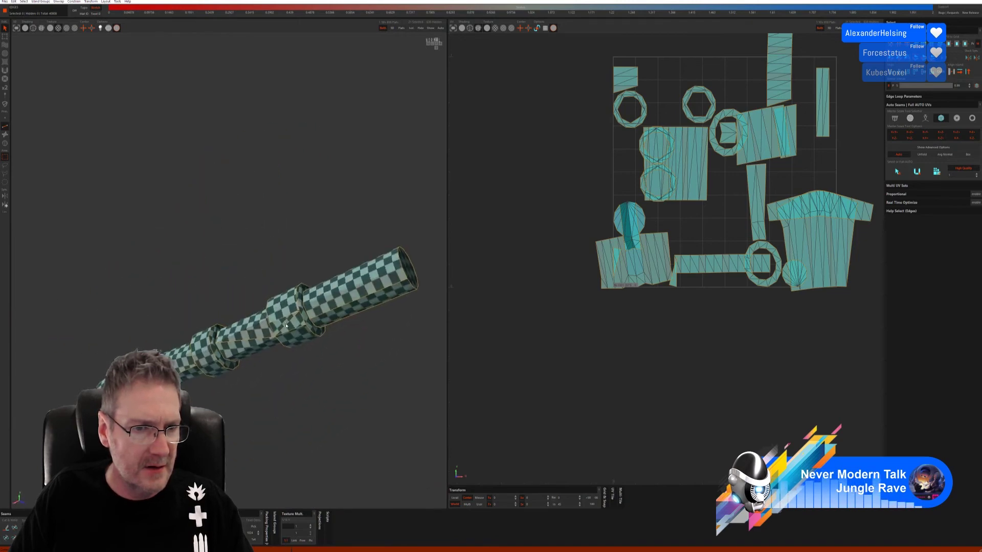
Weld the remaining triangular sliver and side panels of the large collar next to the straight end segment.
{"action": "scroll", "coordinate": [280, 329], "scroll_direction": "up", "scroll_amount": 5}
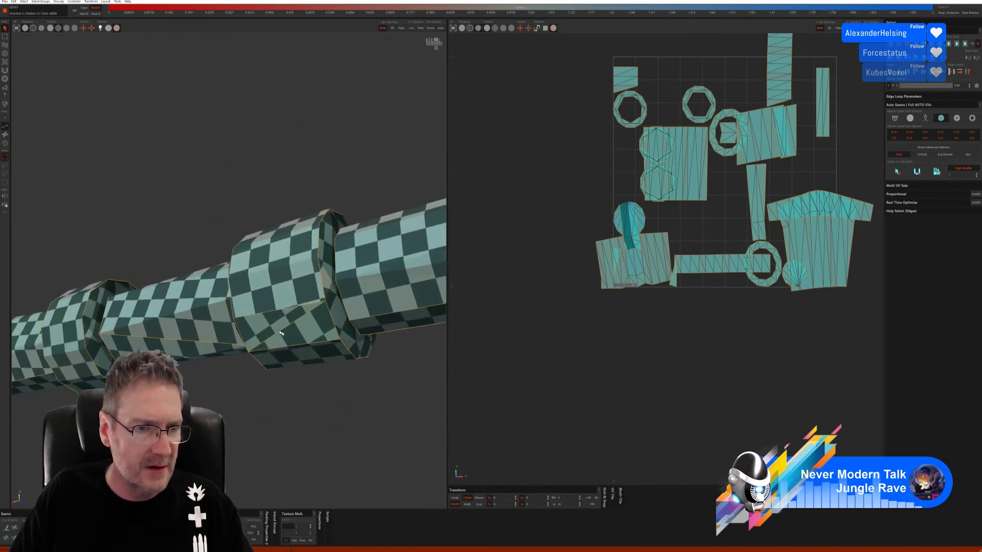
{"action": "left_click", "coordinate": [15, 529]}
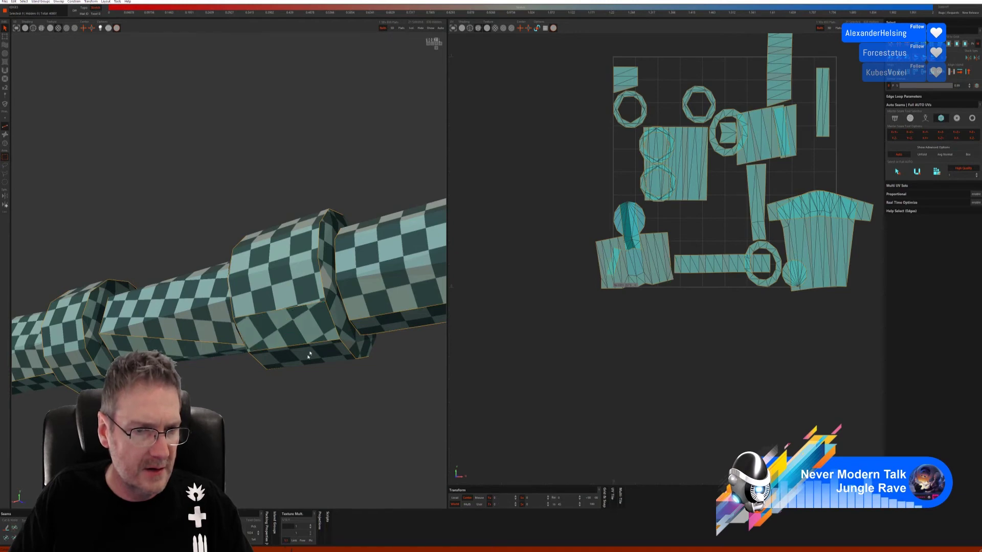
{"action": "left_click", "coordinate": [16, 528]}
{"action": "left_click_drag", "start_coordinate": [230, 256], "coordinate": [210, 287], "text": "alt"}
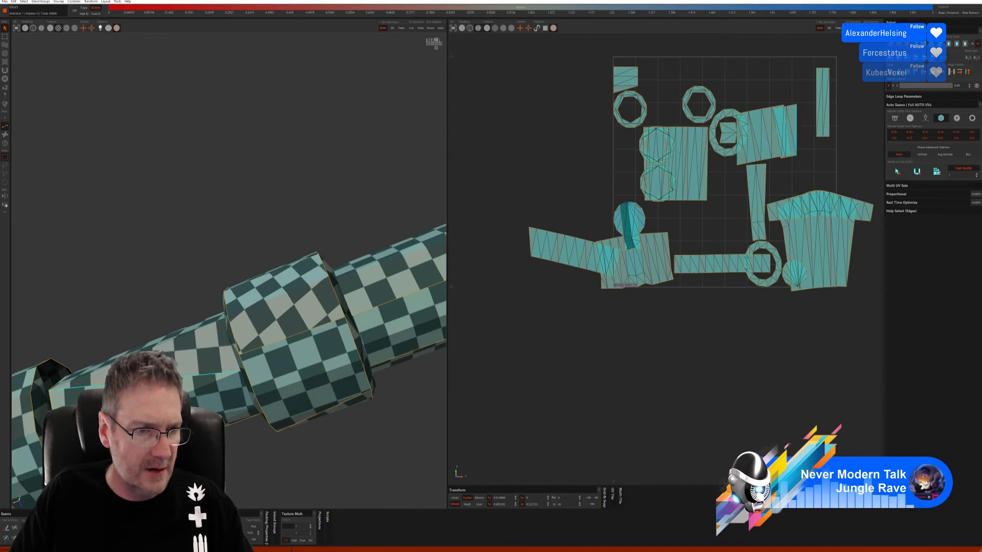
Weld the remaining lengthwise seams on the middle segment and on the curved segment before the elbow.
{"action": "left_click", "coordinate": [15, 528]}
{"action": "left_click_drag", "start_coordinate": [230, 256], "coordinate": [307, 385], "text": "alt"}
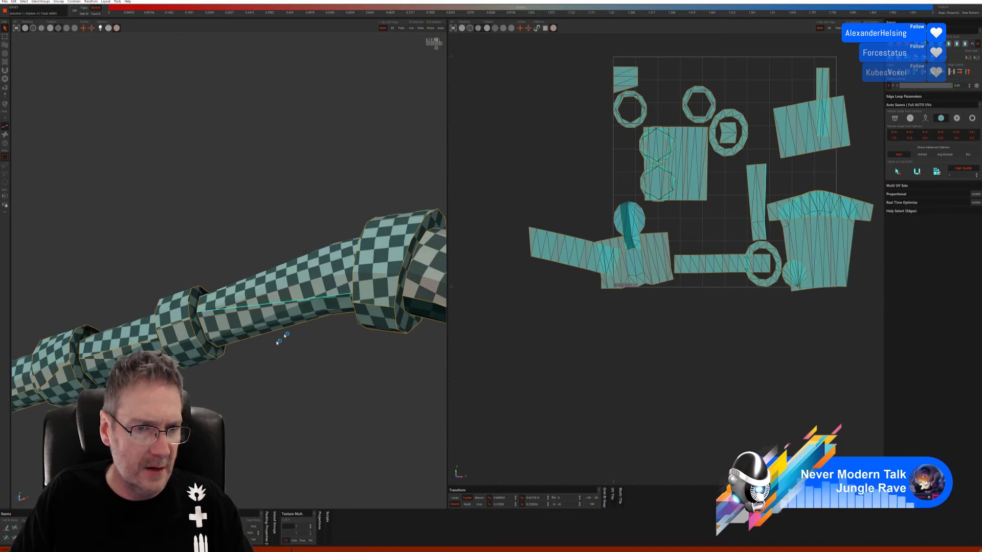
{"action": "left_click", "coordinate": [278, 341]}
{"action": "left_click", "coordinate": [17, 530]}
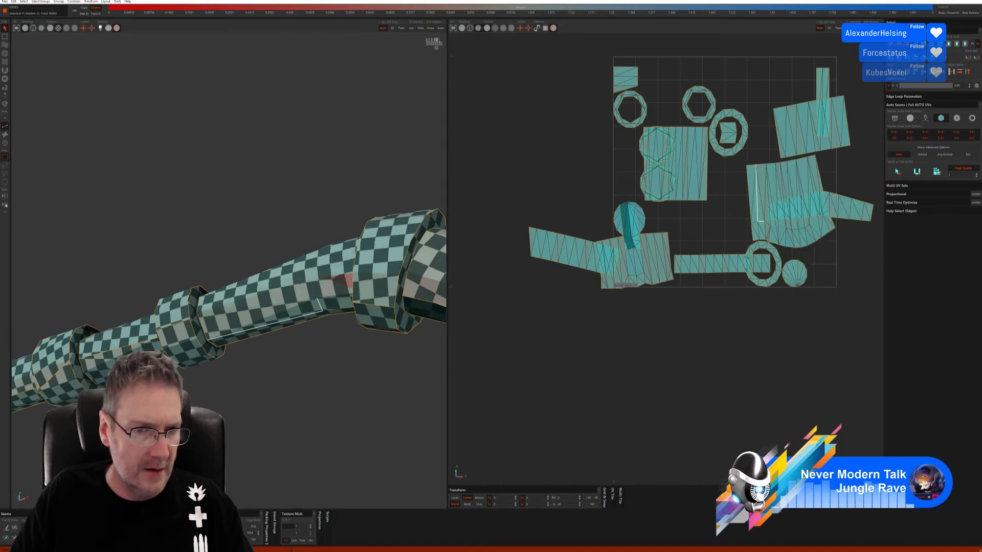
Weld the last separate side panels onto the strips of the large collar and the elbow collar.
{"action": "left_click_drag", "start_coordinate": [258, 409], "coordinate": [293, 432], "text": "alt"}
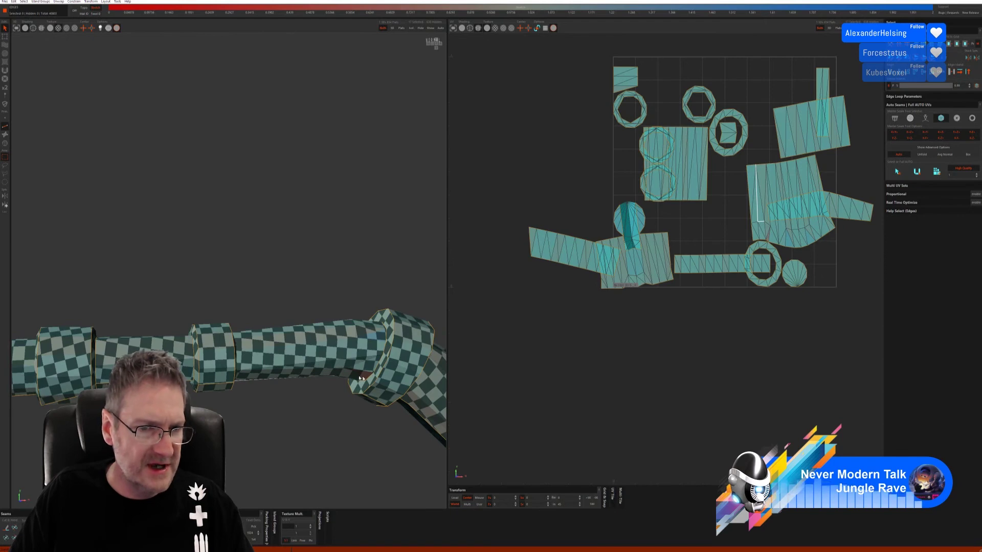
{"action": "left_click_drag", "start_coordinate": [360, 380], "coordinate": [245, 409], "text": "alt"}
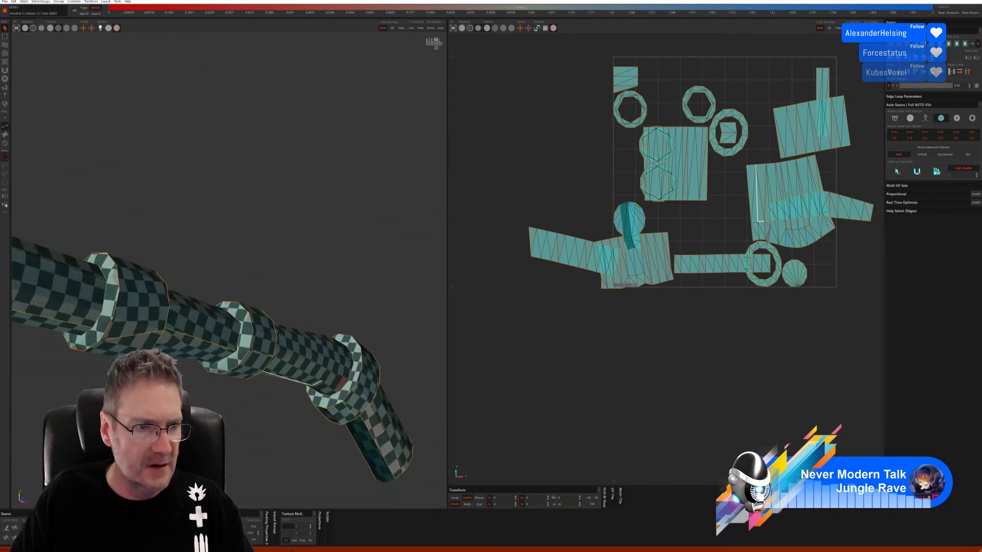
{"action": "left_click", "coordinate": [13, 532]}
{"action": "left_click_drag", "start_coordinate": [225, 425], "coordinate": [304, 394], "text": "alt"}
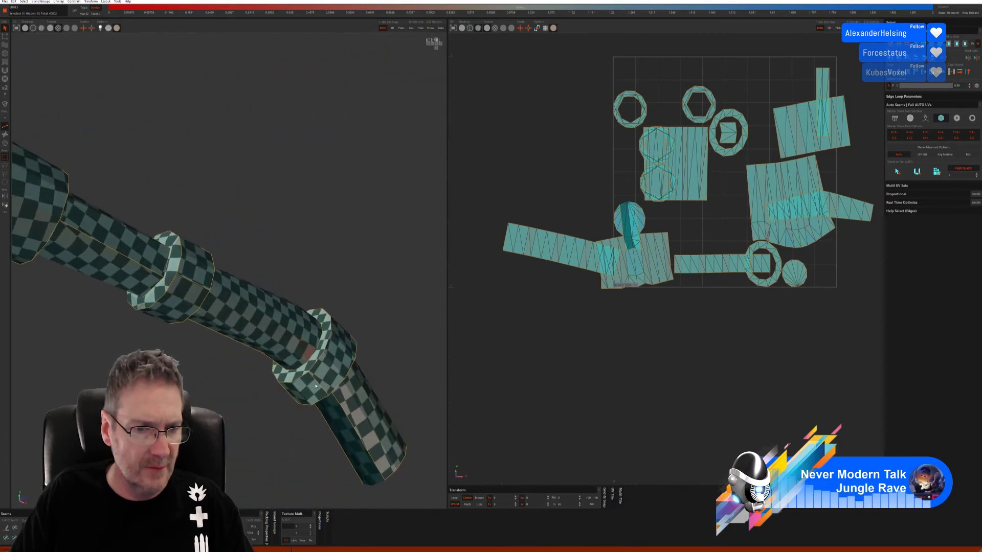
{"action": "left_click", "coordinate": [19, 528]}
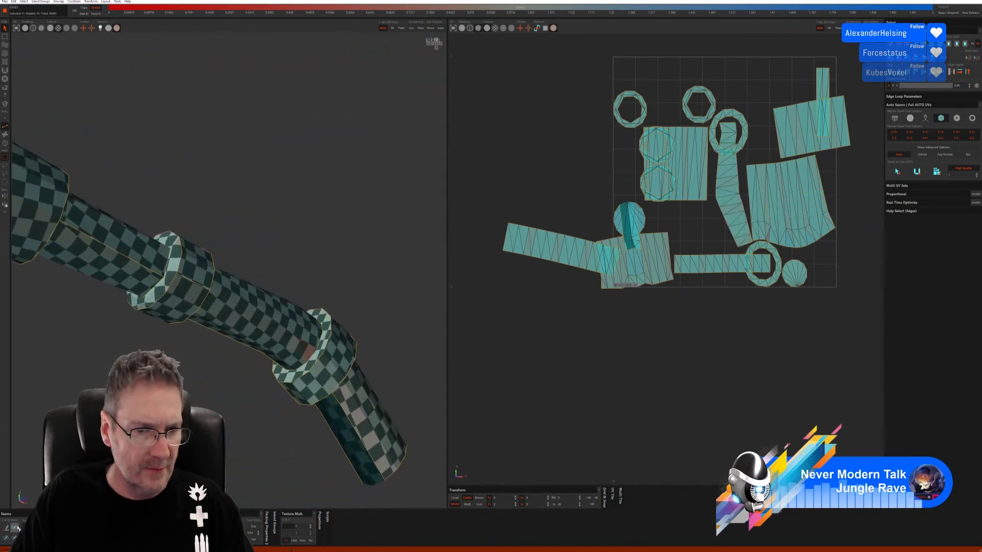
{"action": "left_click_drag", "start_coordinate": [307, 393], "coordinate": [256, 386], "text": "alt"}
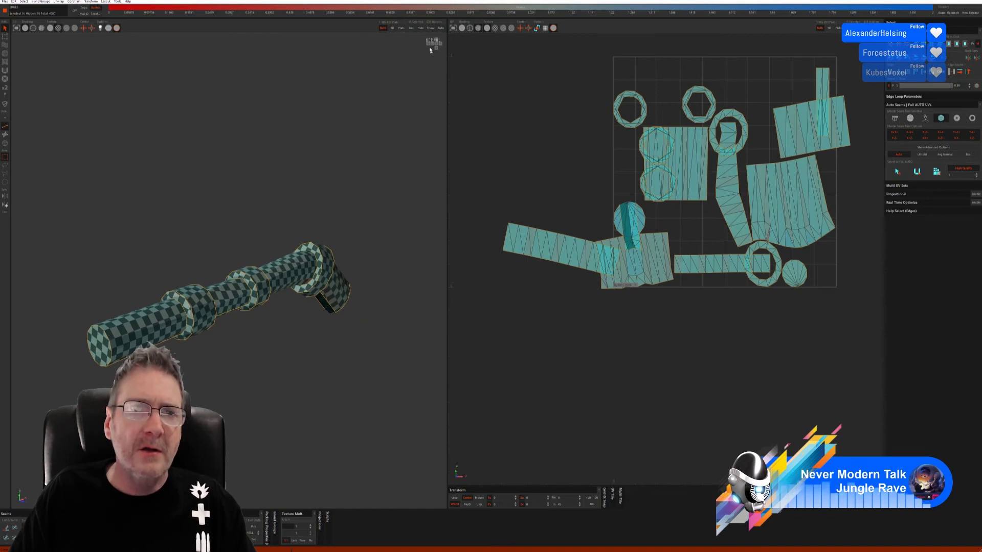
Show the rest of the hidden model around the pipe and examine its checker pattern.
{"action": "left_click", "coordinate": [430, 29]}
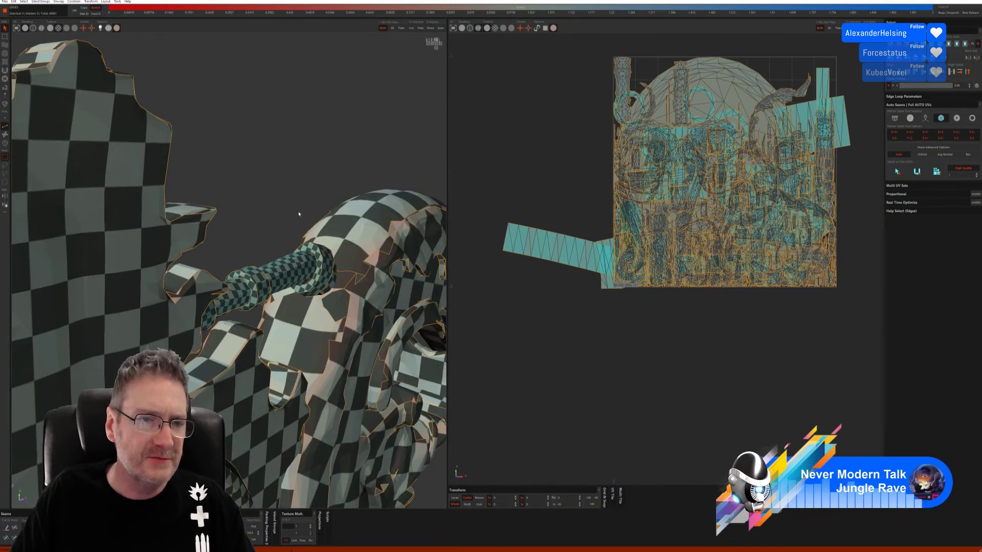
{"action": "left_click_drag", "start_coordinate": [299, 214], "coordinate": [132, 289], "text": "alt"}
{"action": "mouse_move", "coordinate": [147, 238]}
{"action": "left_mouse_down", "text": "alt"}
{"action": "mouse_move", "coordinate": [159, 236]}
{"action": "mouse_move", "coordinate": [143, 240]}
{"action": "left_mouse_up", "text": "alt"}
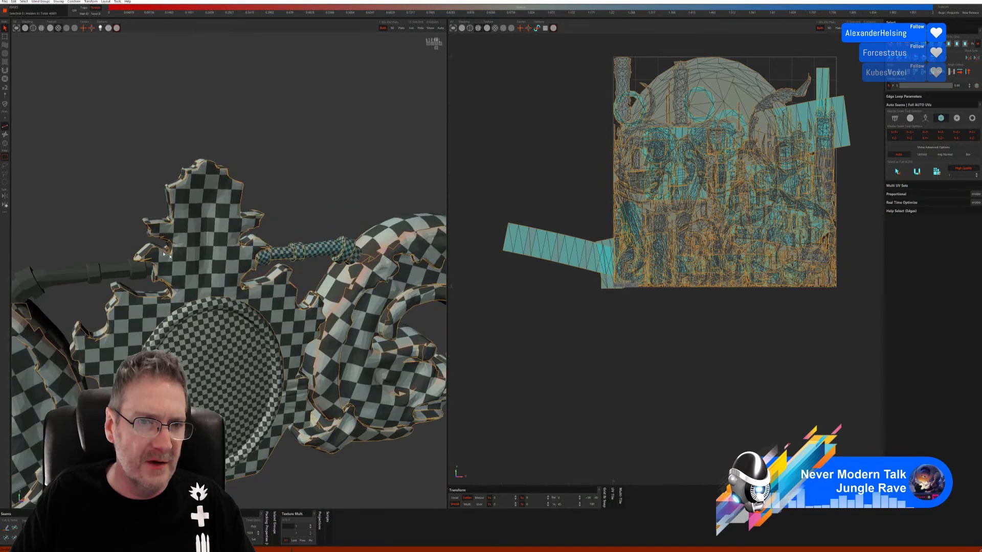
{"action": "left_click_drag", "start_coordinate": [280, 175], "coordinate": [291, 166], "text": "alt"}
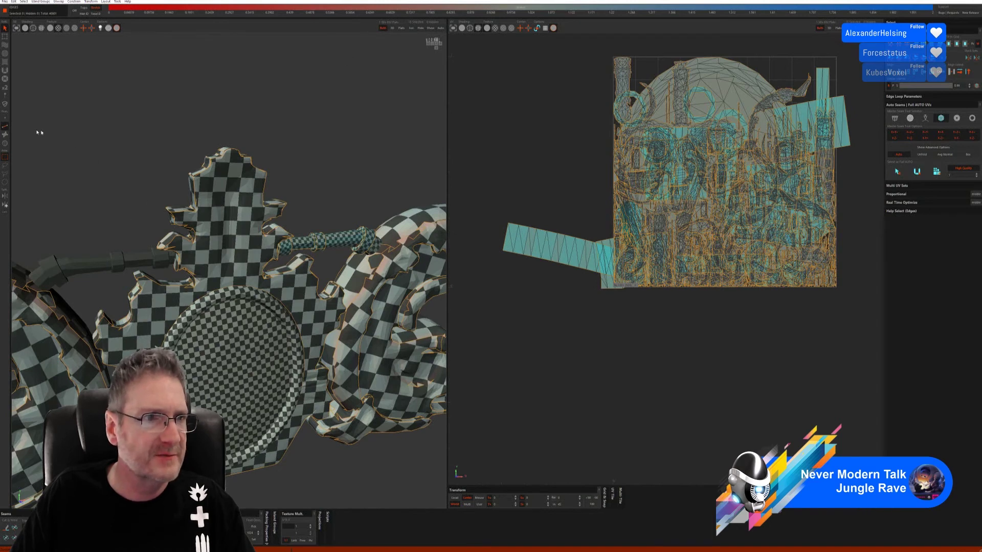
Isolate the other segmented pipe, which is still untextured, from the rest of the model.
{"action": "left_click", "coordinate": [5, 143]}
{"action": "left_click", "coordinate": [109, 251]}
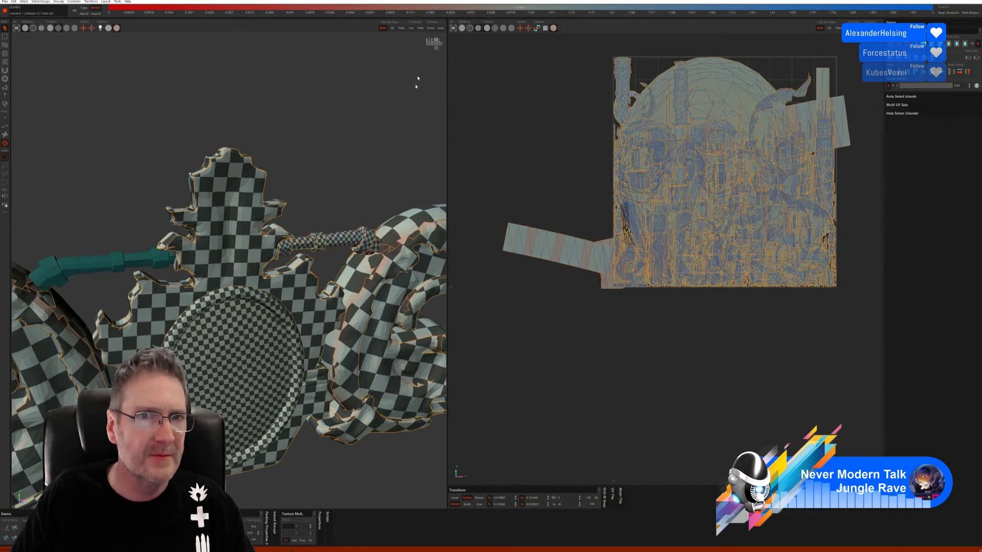
{"action": "left_click", "coordinate": [414, 29]}
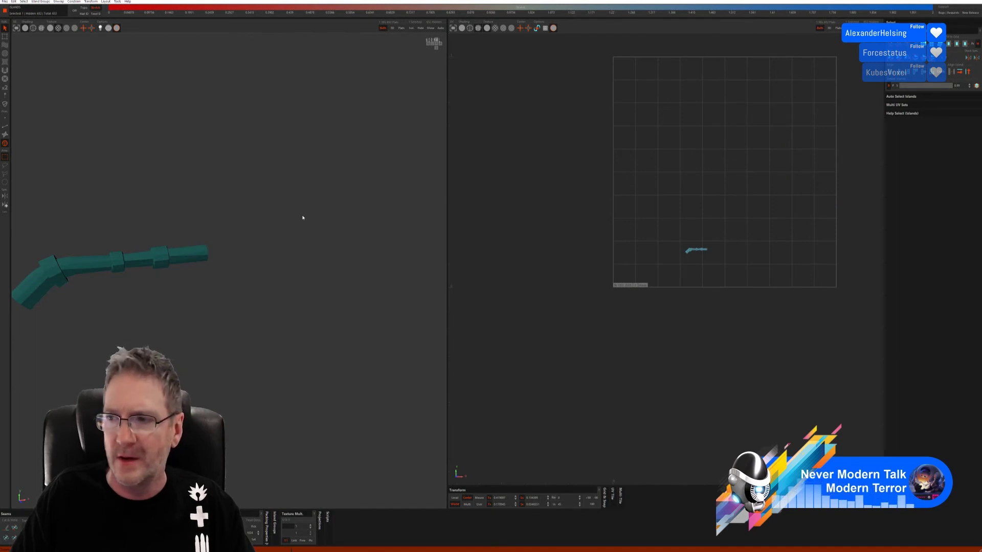
{"action": "middle_click_drag", "start_coordinate": [303, 218], "coordinate": [406, 187]}
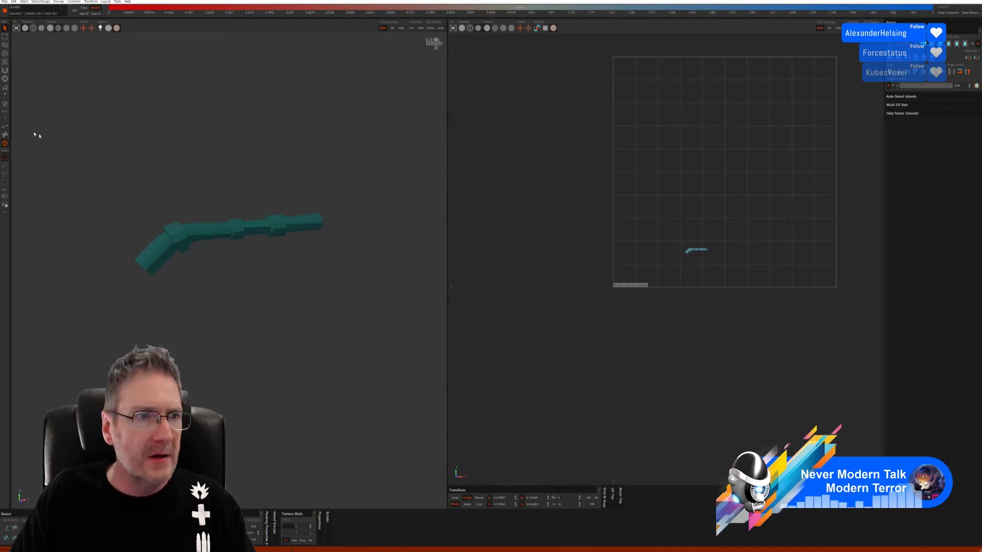
Generate automatic seams on the isolated pipe, then unfold it into packed UV islands.
{"action": "left_click", "coordinate": [5, 128]}
{"action": "left_click", "coordinate": [895, 174]}
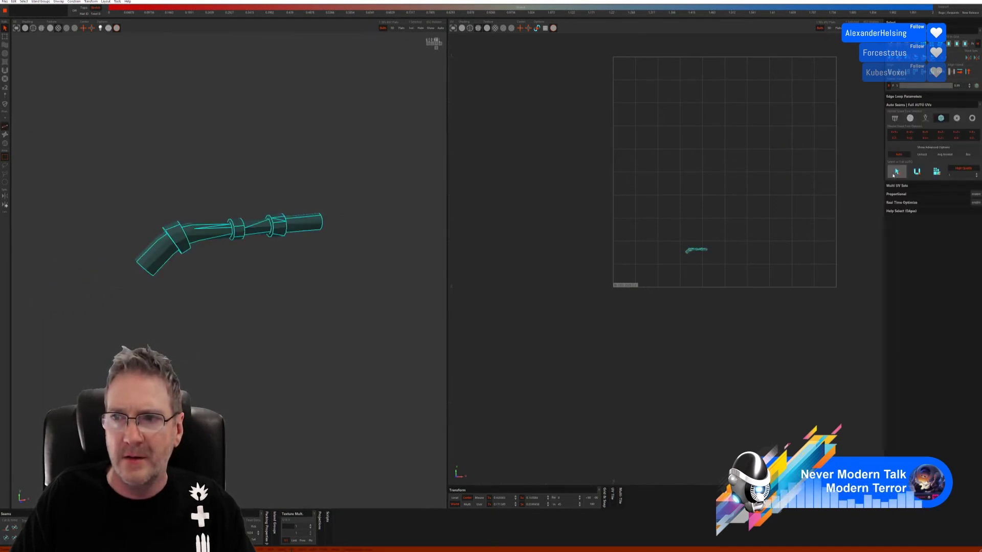
{"action": "left_click", "coordinate": [918, 172]}
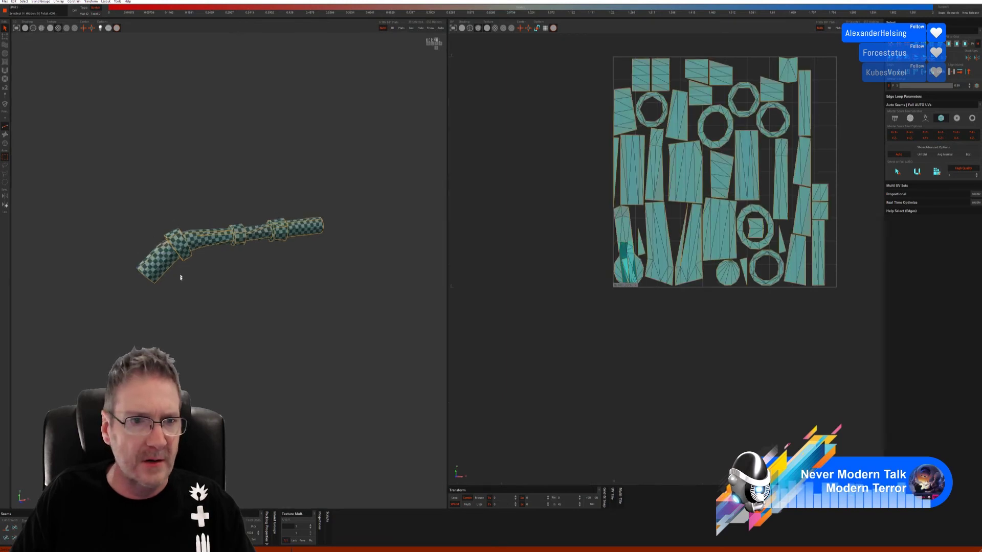
Try to weld the lengthwise seams on the short end segment beyond the elbow collar.
{"action": "middle_click_drag", "start_coordinate": [180, 278], "coordinate": [187, 290]}
{"action": "scroll", "coordinate": [283, 286], "scroll_direction": "up", "scroll_amount": 3}
{"action": "middle_click_drag", "start_coordinate": [296, 284], "coordinate": [335, 266]}
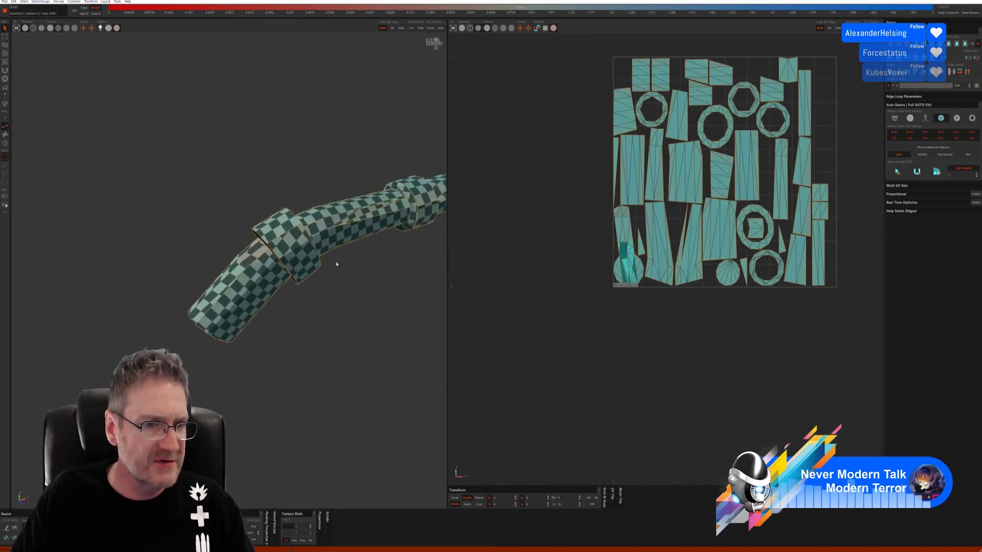
{"action": "left_click", "coordinate": [218, 302]}
{"action": "left_click", "coordinate": [247, 268]}
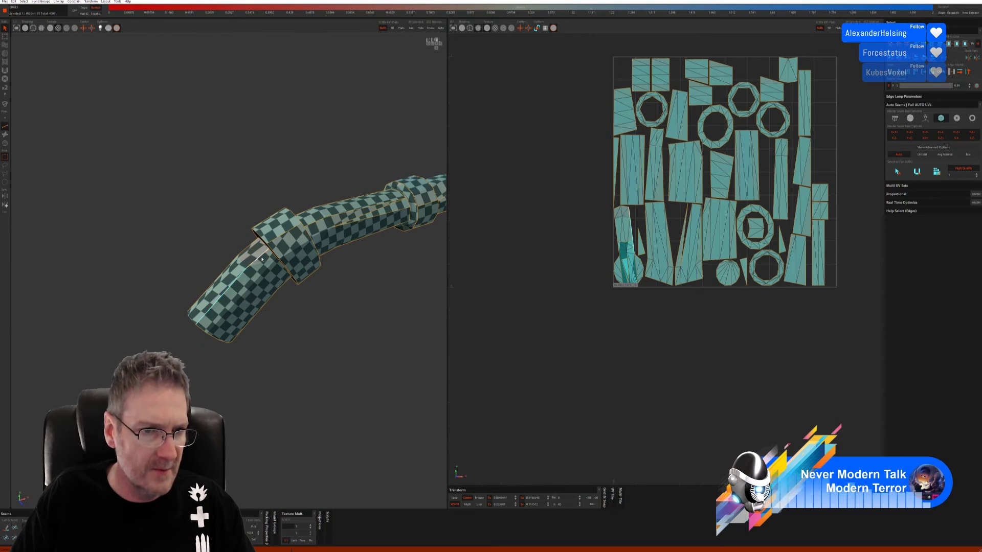
{"action": "left_click", "coordinate": [14, 530]}
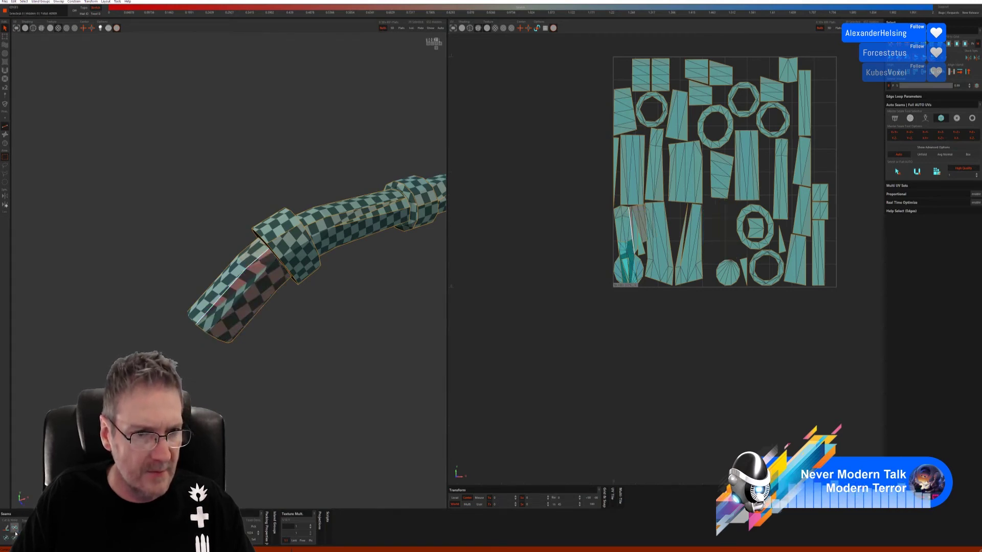
{"action": "left_click_drag", "start_coordinate": [271, 399], "coordinate": [238, 310], "text": "alt"}
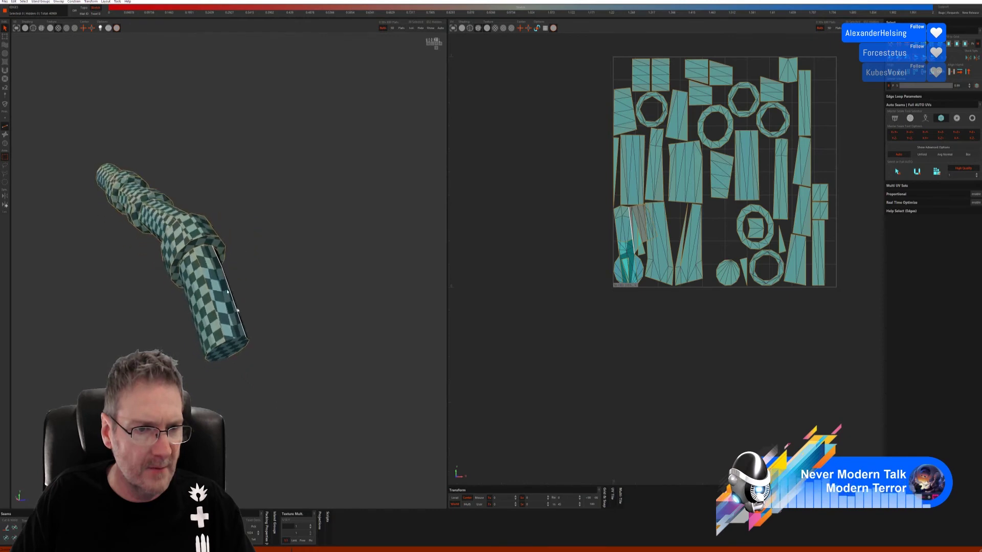
{"action": "left_click", "coordinate": [198, 259]}
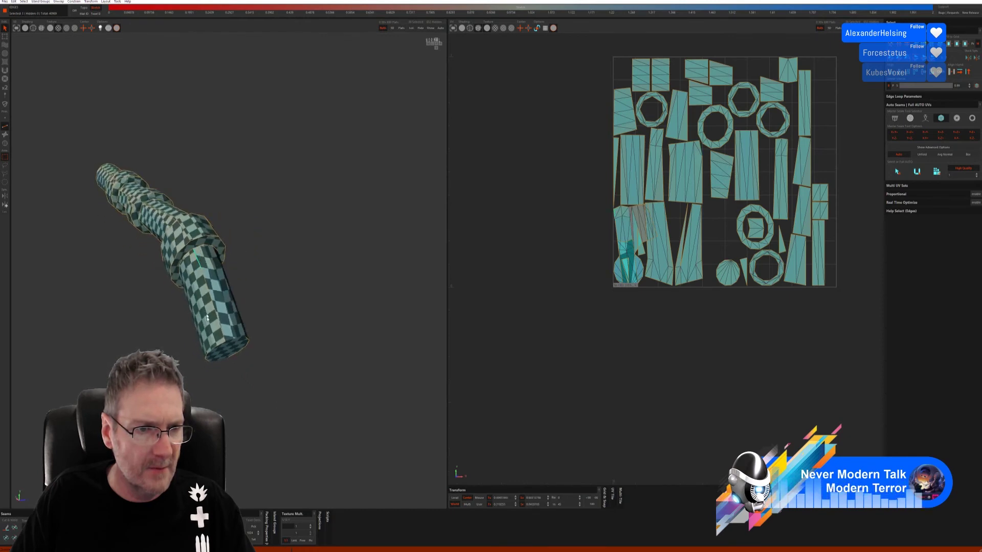
{"action": "left_click", "coordinate": [223, 338], "text": "shift"}
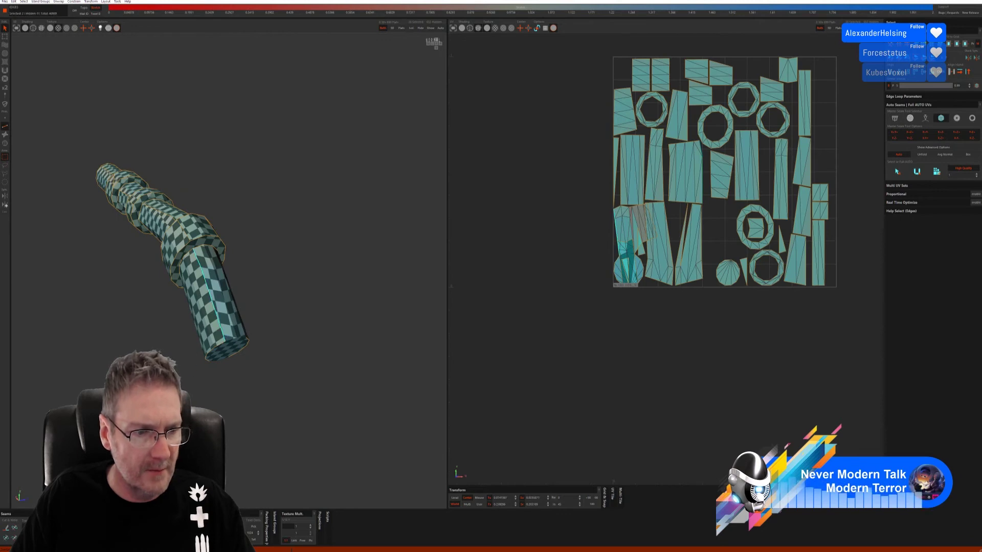
{"action": "key", "text": "c"}
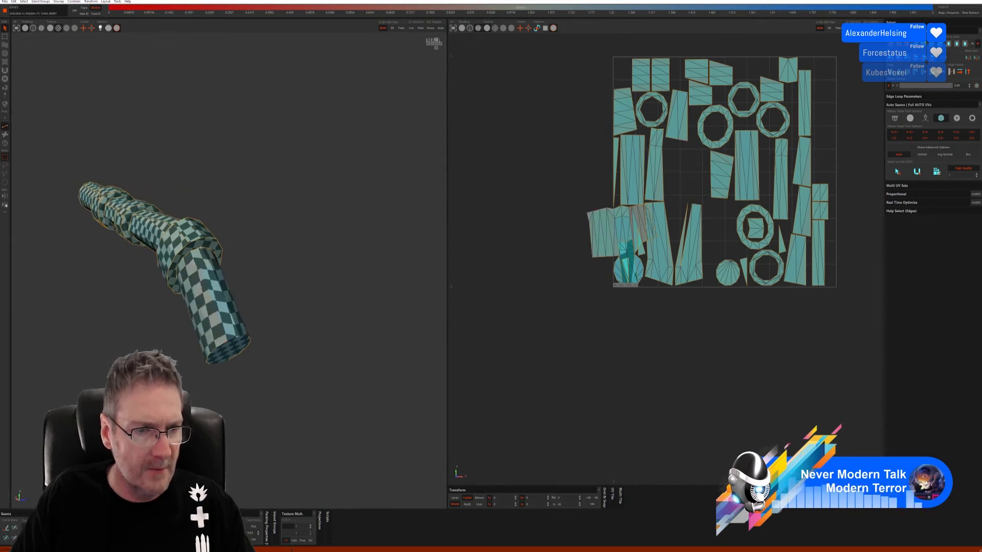
Inspect the end segment's checker pattern, then rerun the automatic unwrap and packing on all the pipe's islands.
{"action": "left_click_drag", "start_coordinate": [286, 353], "coordinate": [193, 349], "text": "alt"}
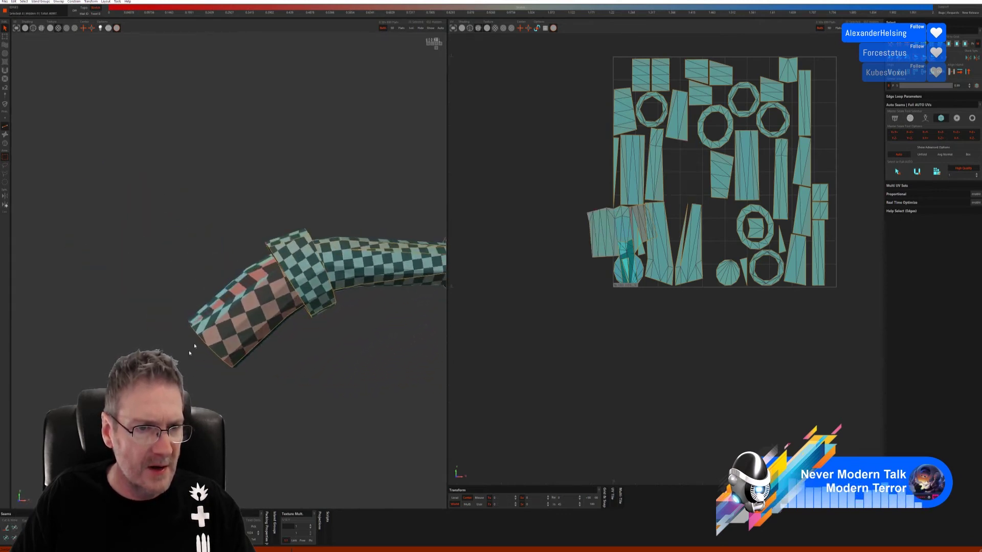
{"action": "left_click_drag", "start_coordinate": [242, 306], "coordinate": [278, 318], "text": "alt"}
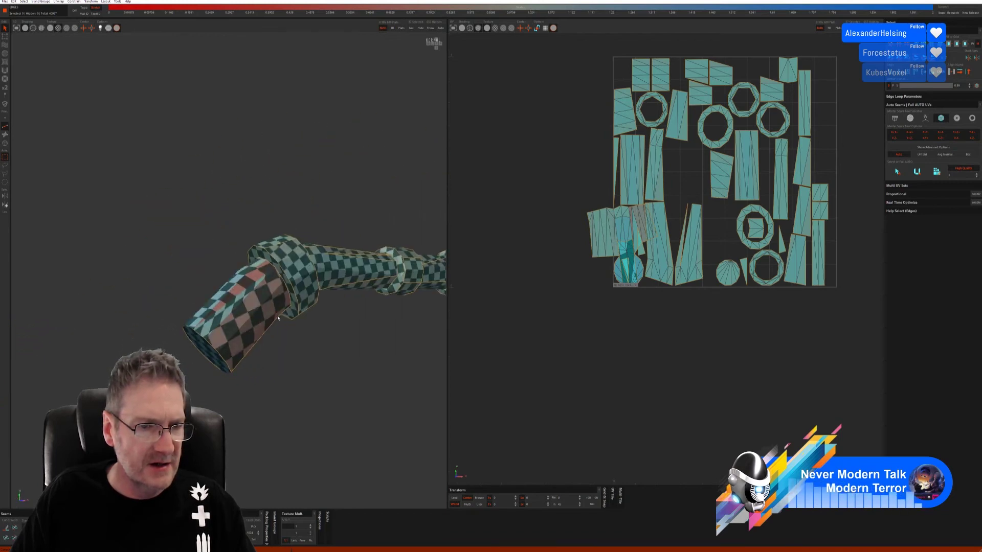
{"action": "scroll", "coordinate": [277, 318], "scroll_direction": "down", "scroll_amount": 5}
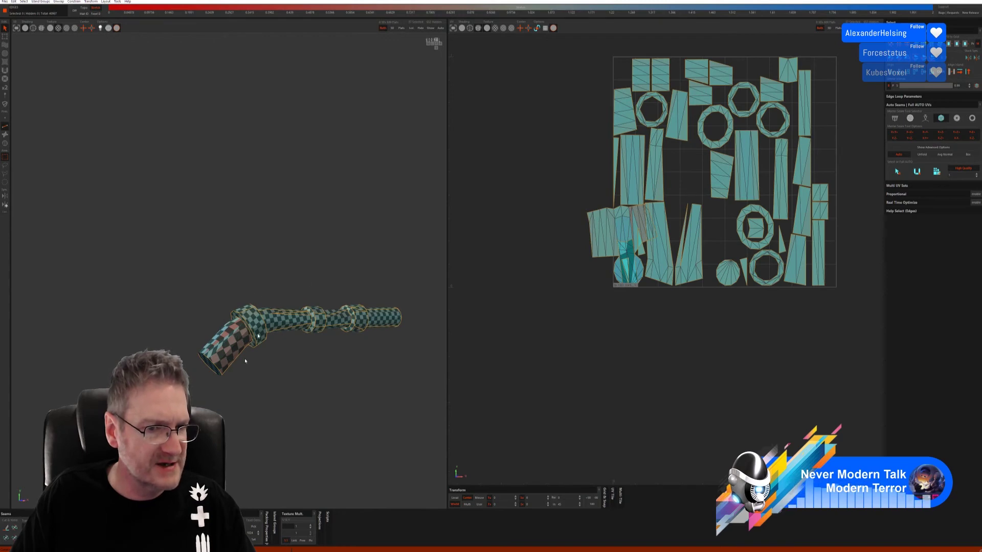
{"action": "left_click_drag", "start_coordinate": [245, 361], "coordinate": [361, 402], "text": "alt"}
{"action": "scroll", "coordinate": [307, 363], "scroll_direction": "up", "scroll_amount": 5}
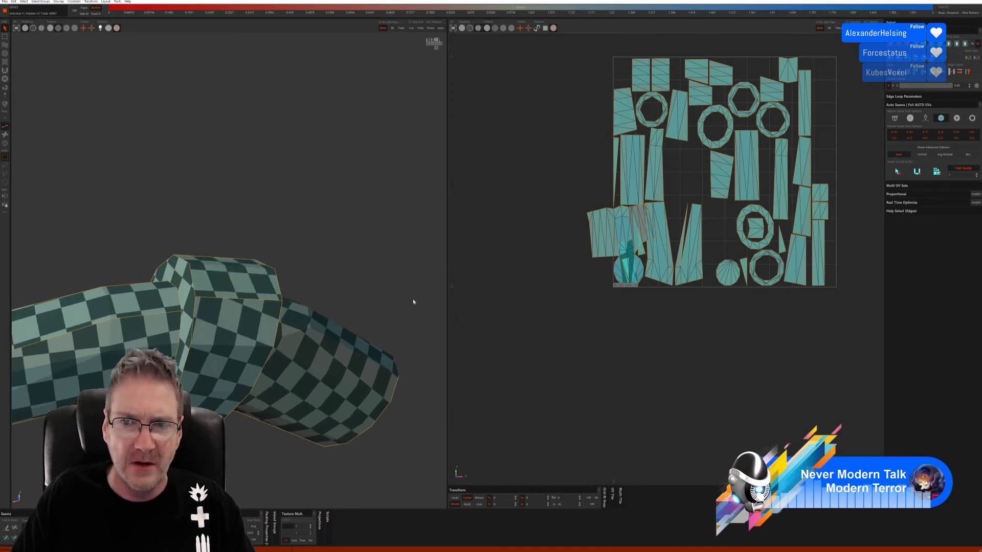
{"action": "left_click_drag", "start_coordinate": [414, 301], "coordinate": [400, 303], "text": "alt"}
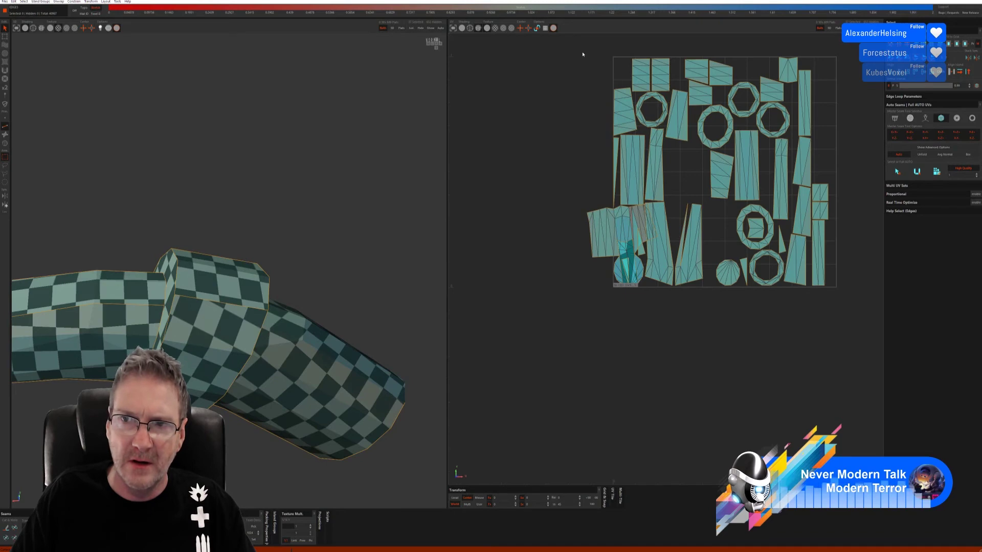
{"action": "left_click_drag", "start_coordinate": [583, 54], "coordinate": [854, 369]}
{"action": "left_click", "coordinate": [917, 172]}
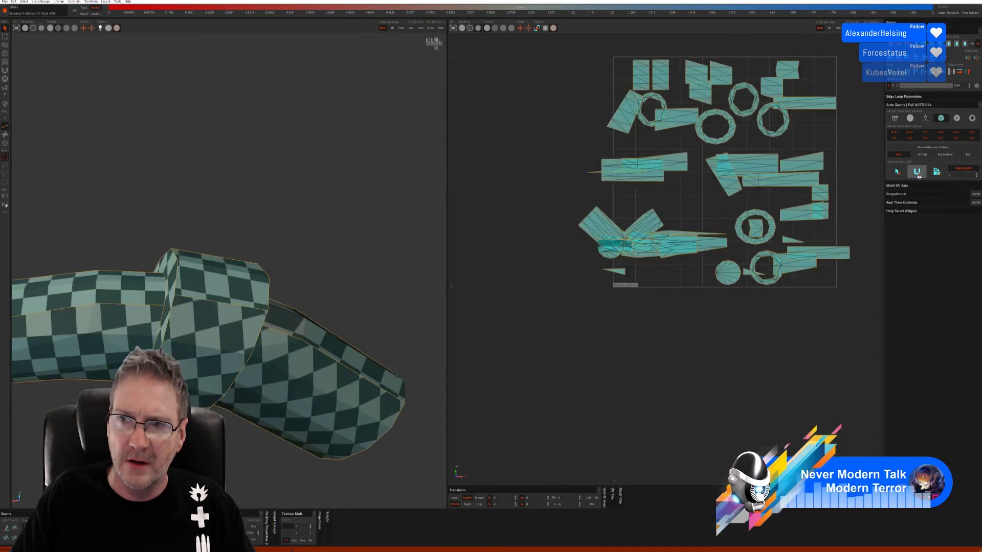
{"action": "left_click", "coordinate": [936, 172]}
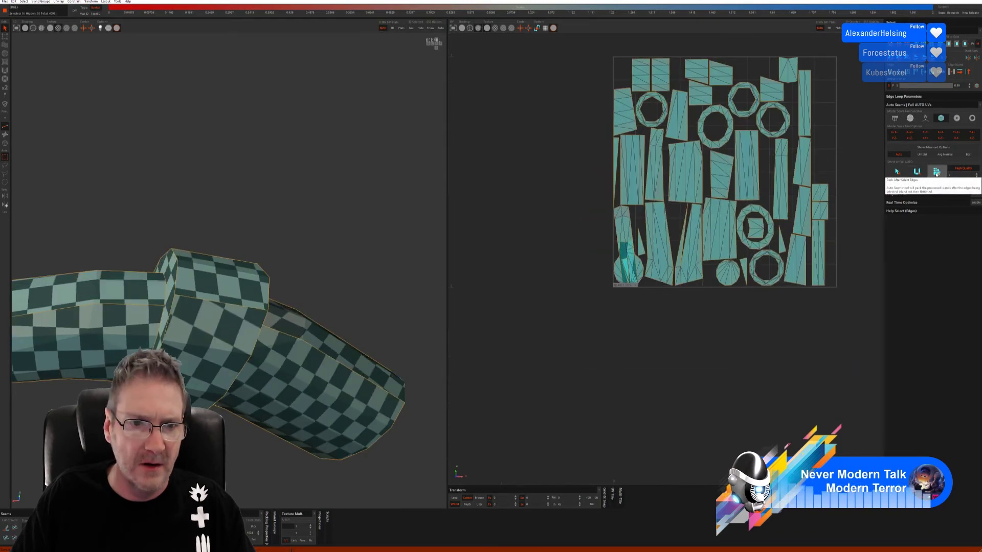
Weld the first lengthwise seam on the curved segment between the elbow collar and the small collar.
{"action": "scroll", "coordinate": [351, 274], "scroll_direction": "up", "scroll_amount": 2}
{"action": "scroll", "coordinate": [352, 273], "scroll_direction": "down", "scroll_amount": 3}
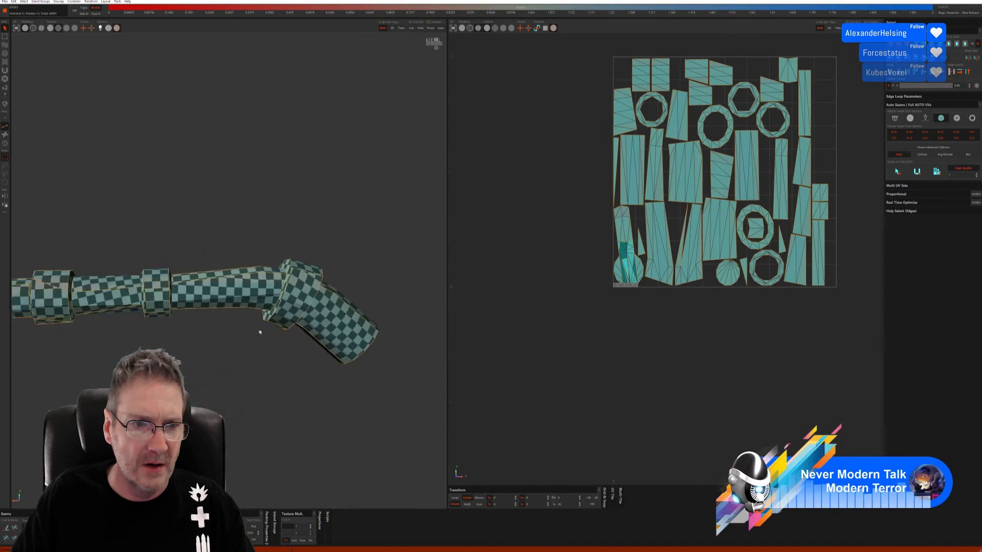
{"action": "middle_click_drag", "start_coordinate": [260, 332], "coordinate": [231, 314]}
{"action": "left_click", "coordinate": [216, 320]}
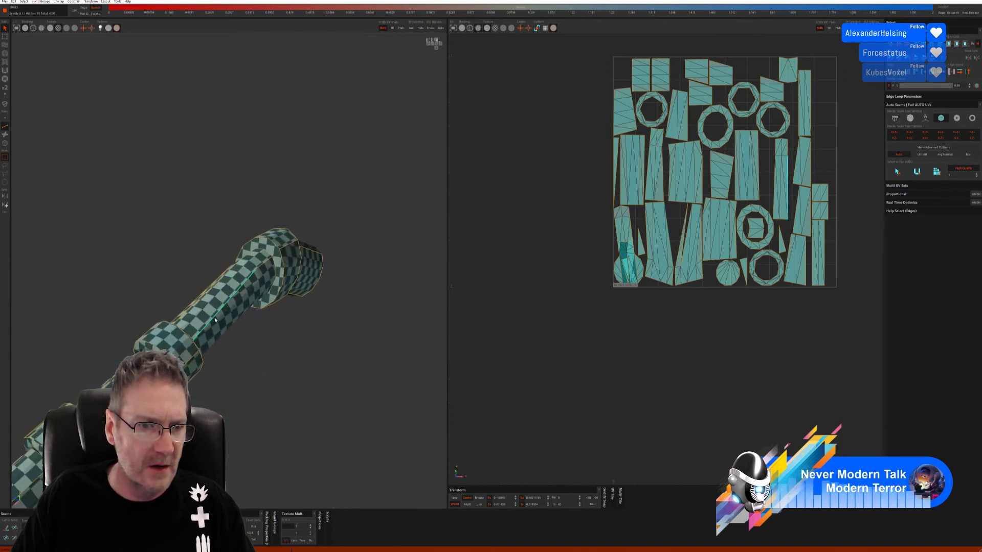
{"action": "left_click", "coordinate": [268, 265]}
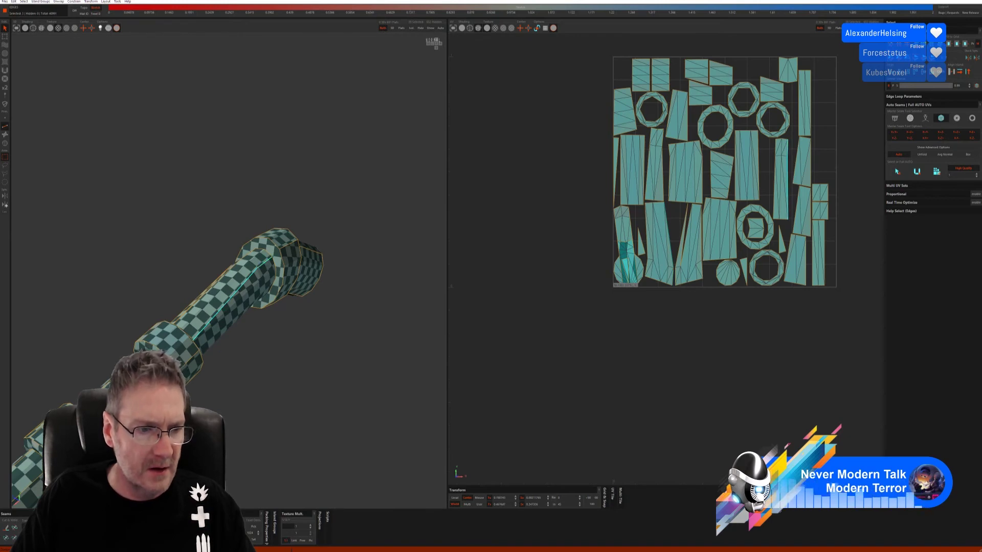
{"action": "left_click", "coordinate": [17, 529]}
Weld the remaining lengthwise seams around the curved segment so its side panels join into one island.
{"action": "middle_click_drag", "start_coordinate": [256, 460], "coordinate": [247, 318]}
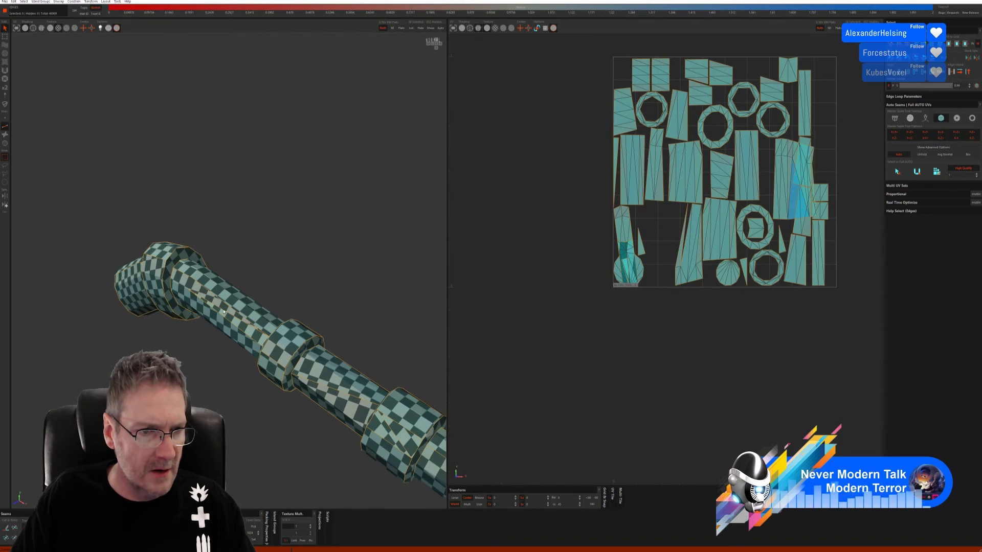
{"action": "left_click", "coordinate": [225, 313]}
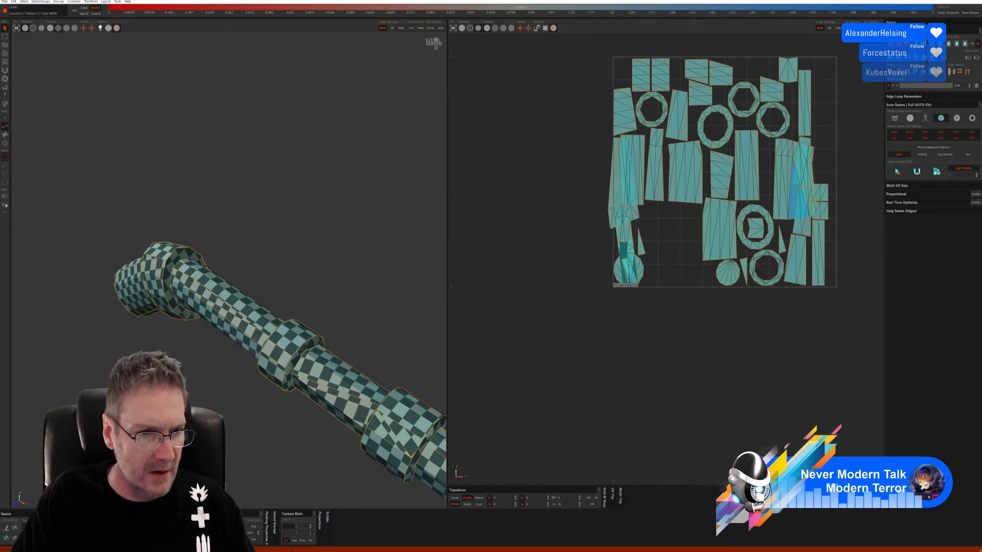
{"action": "left_click", "coordinate": [223, 312]}
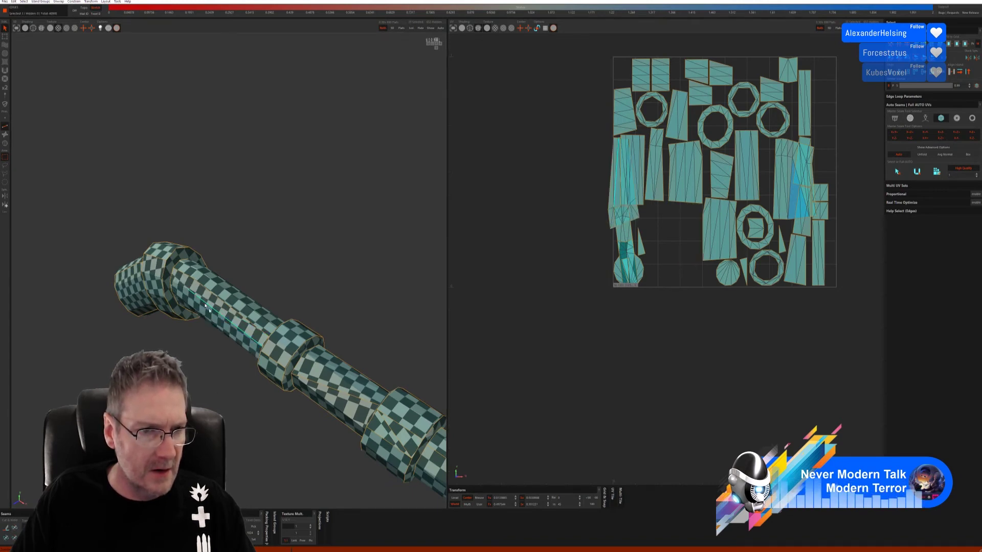
{"action": "left_click", "coordinate": [15, 528]}
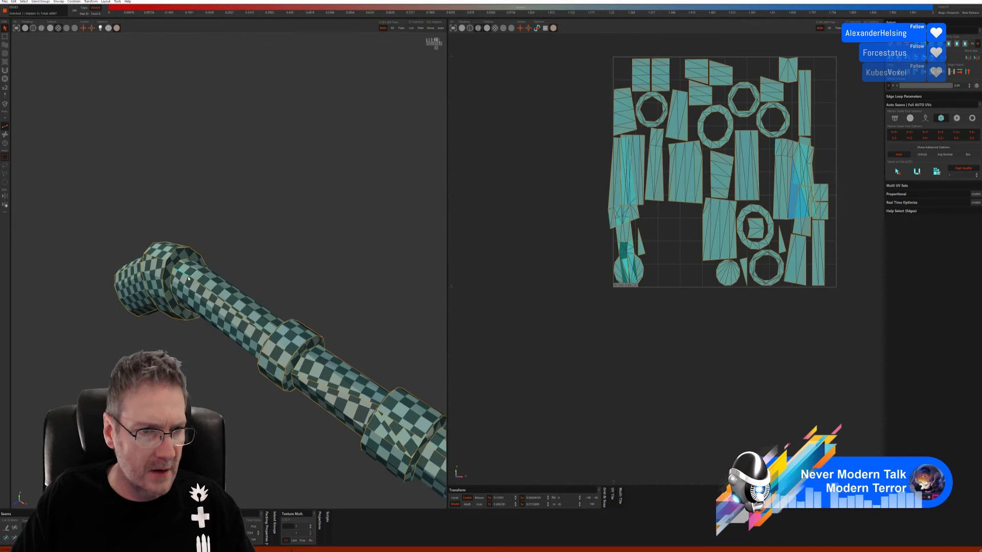
{"action": "left_click", "coordinate": [215, 355]}
{"action": "middle_click_drag", "start_coordinate": [214, 354], "coordinate": [194, 404]}
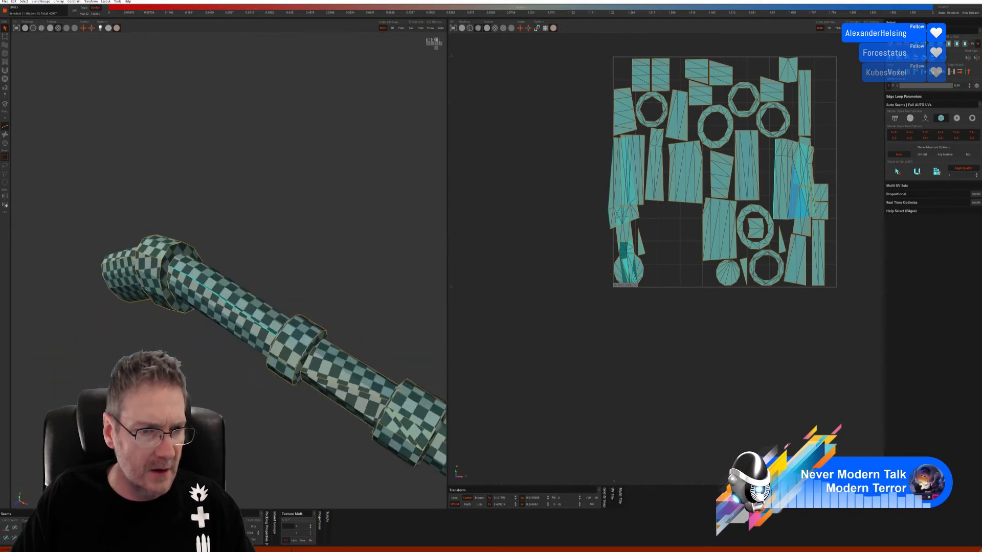
{"action": "left_click", "coordinate": [15, 529]}
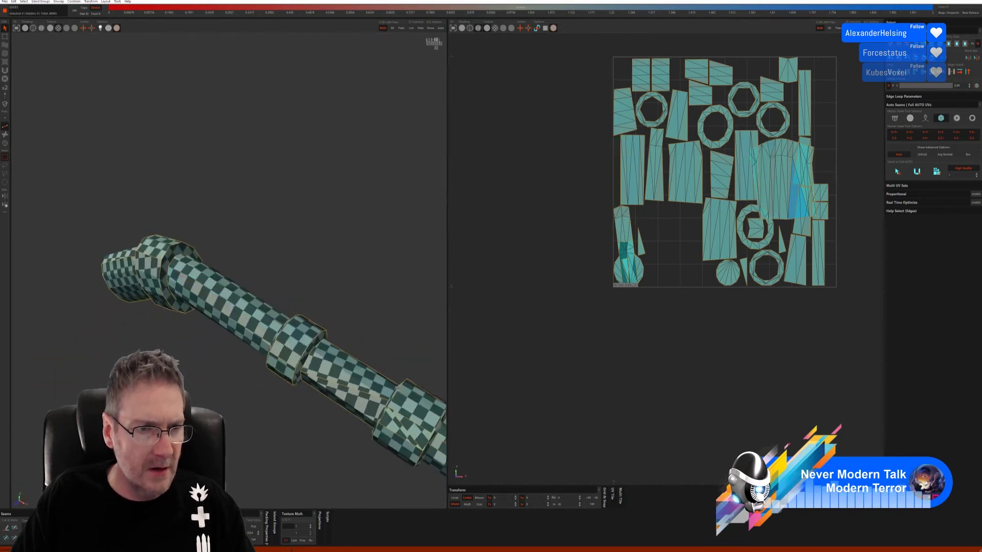
Weld the short side seams around the small collar so its outer panels form one strip.
{"action": "middle_click_drag", "start_coordinate": [230, 332], "coordinate": [204, 307]}
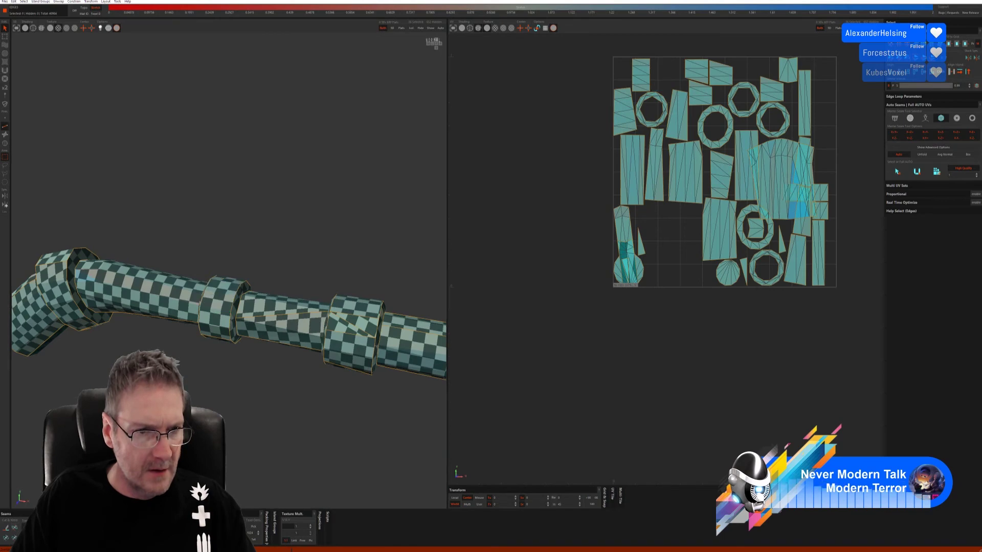
{"action": "middle_click_drag", "start_coordinate": [205, 306], "coordinate": [225, 276]}
{"action": "middle_click_drag", "start_coordinate": [221, 327], "coordinate": [218, 310]}
{"action": "middle_click_drag", "start_coordinate": [214, 275], "coordinate": [261, 326]}
{"action": "left_click", "coordinate": [229, 294]}
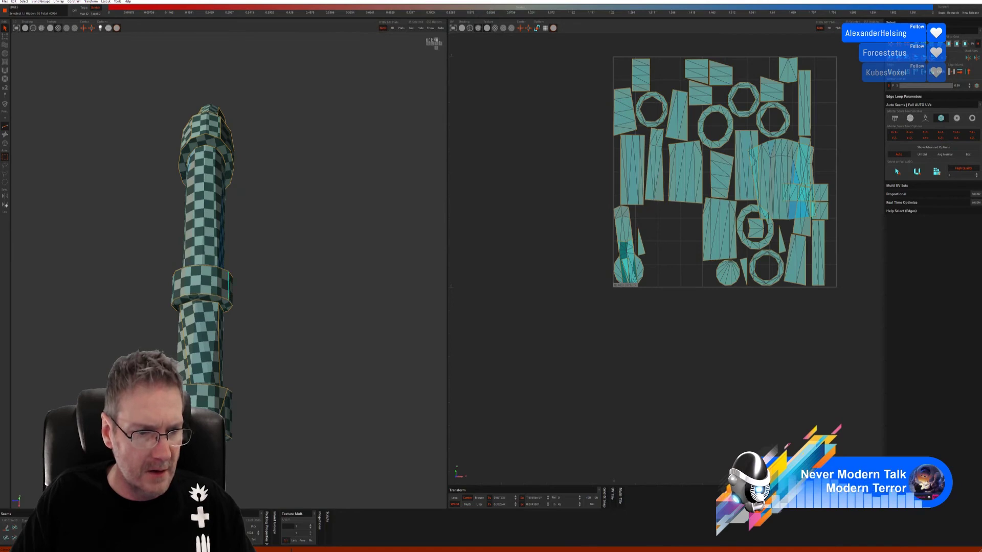
{"action": "left_click", "coordinate": [276, 383]}
{"action": "middle_click_drag", "start_coordinate": [276, 384], "coordinate": [298, 362]}
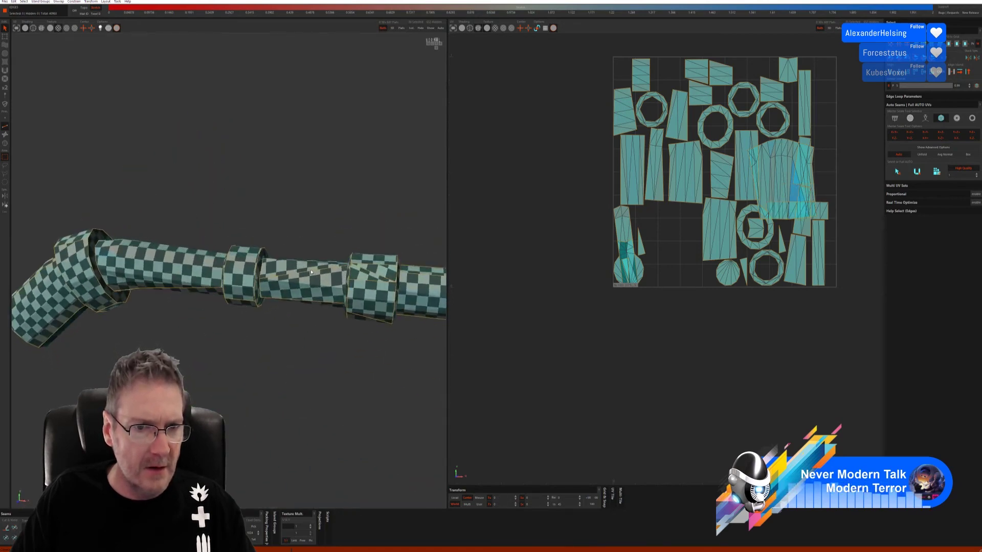
Weld the lengthwise seams on the middle segment between the small collar and the large collar.
{"action": "left_click", "coordinate": [287, 290]}
{"action": "left_click", "coordinate": [196, 401]}
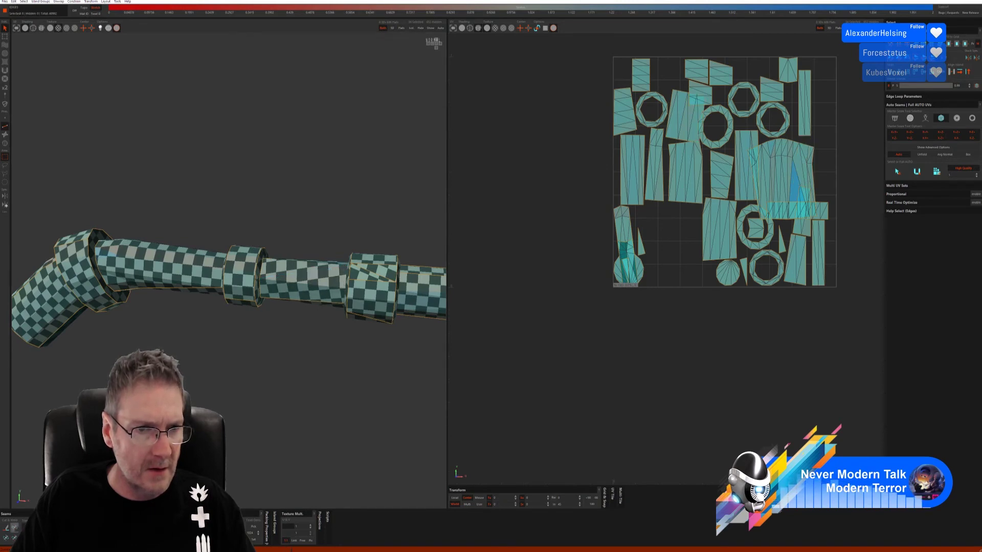
{"action": "middle_click_drag", "start_coordinate": [195, 401], "coordinate": [178, 281]}
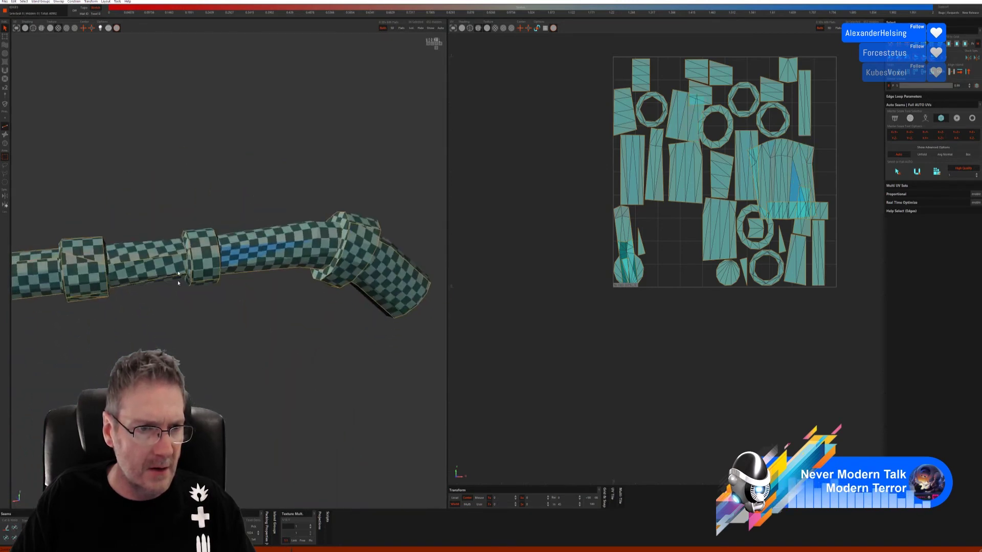
{"action": "left_click", "coordinate": [160, 259]}
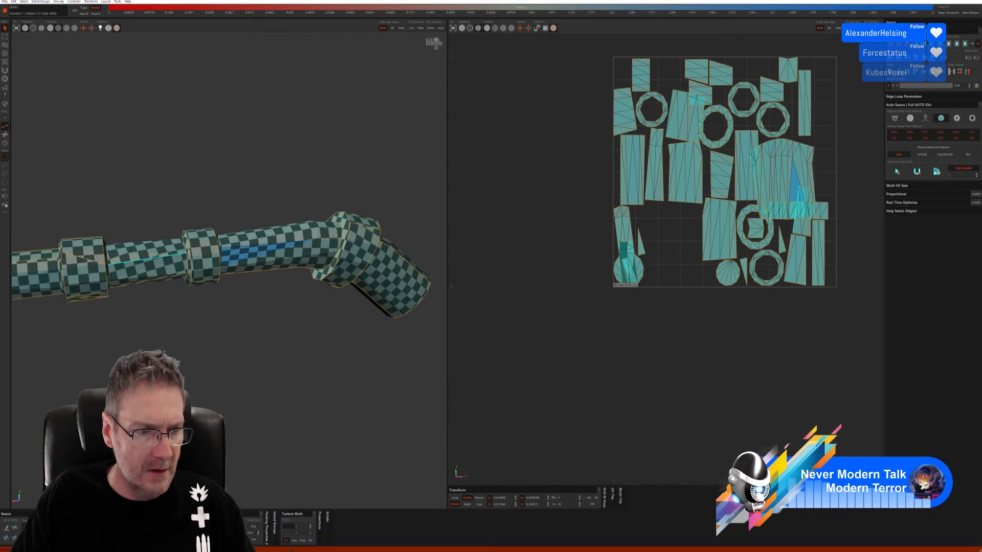
{"action": "left_click", "coordinate": [15, 529]}
Weld the first short seam and the diagonal sliver seam on the large collar.
{"action": "middle_click_drag", "start_coordinate": [215, 389], "coordinate": [244, 366]}
{"action": "middle_click_drag", "start_coordinate": [412, 288], "coordinate": [371, 274]}
{"action": "left_click", "coordinate": [370, 267]}
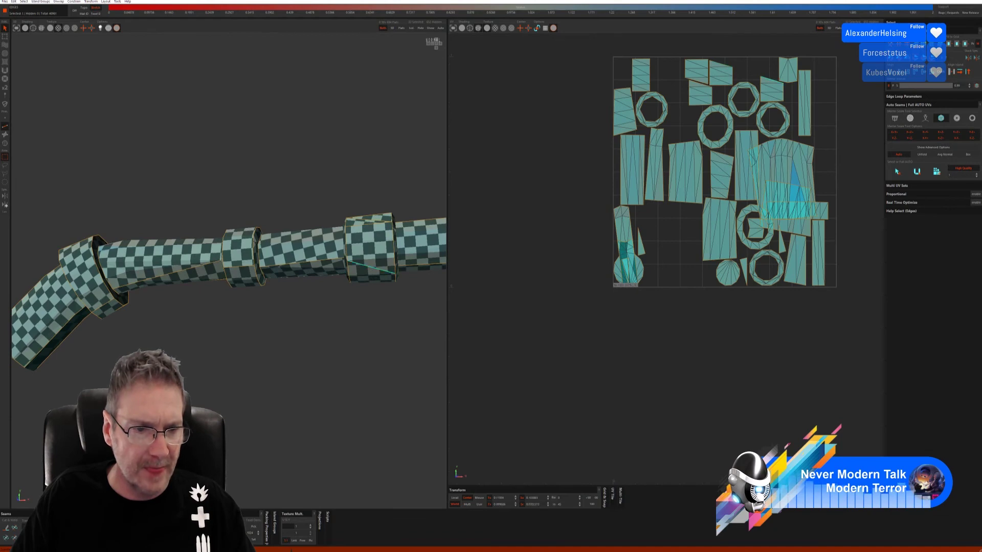
{"action": "left_click", "coordinate": [15, 527]}
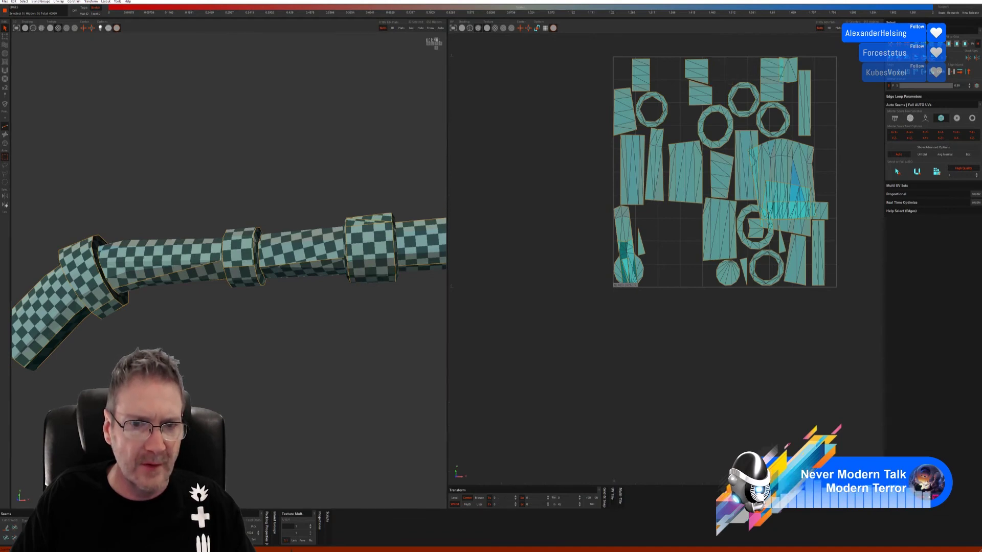
{"action": "middle_click_drag", "start_coordinate": [246, 419], "coordinate": [390, 310]}
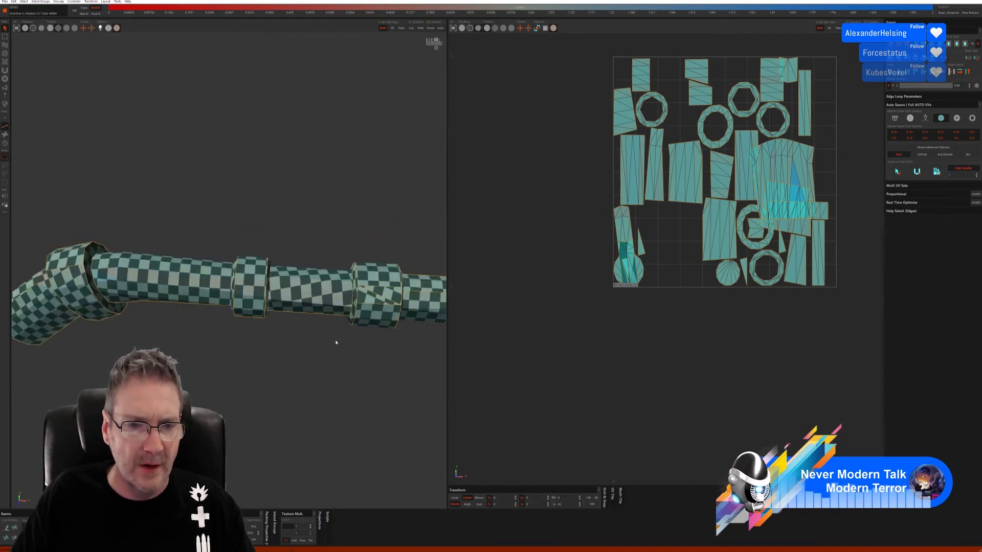
{"action": "middle_click_drag", "start_coordinate": [336, 342], "coordinate": [250, 358]}
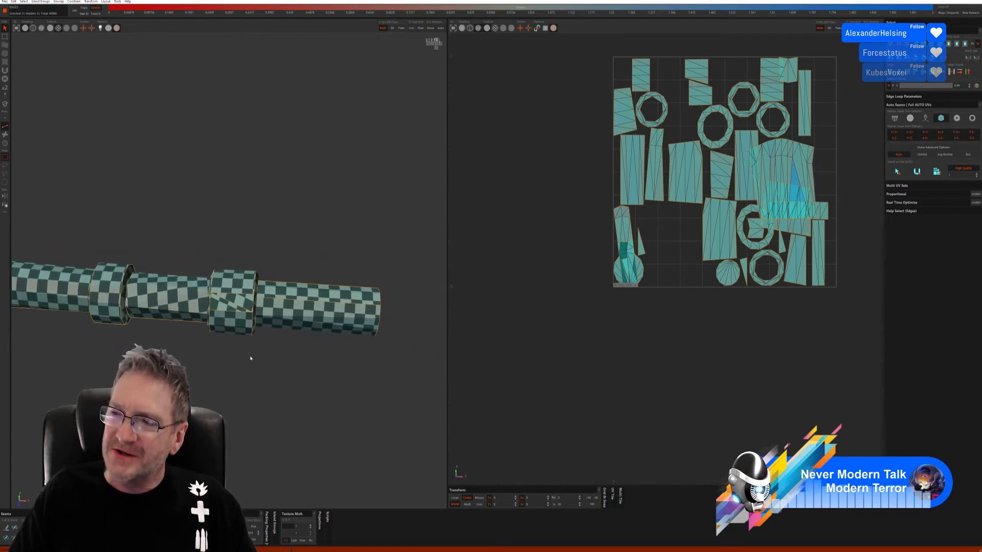
{"action": "left_click", "coordinate": [235, 303]}
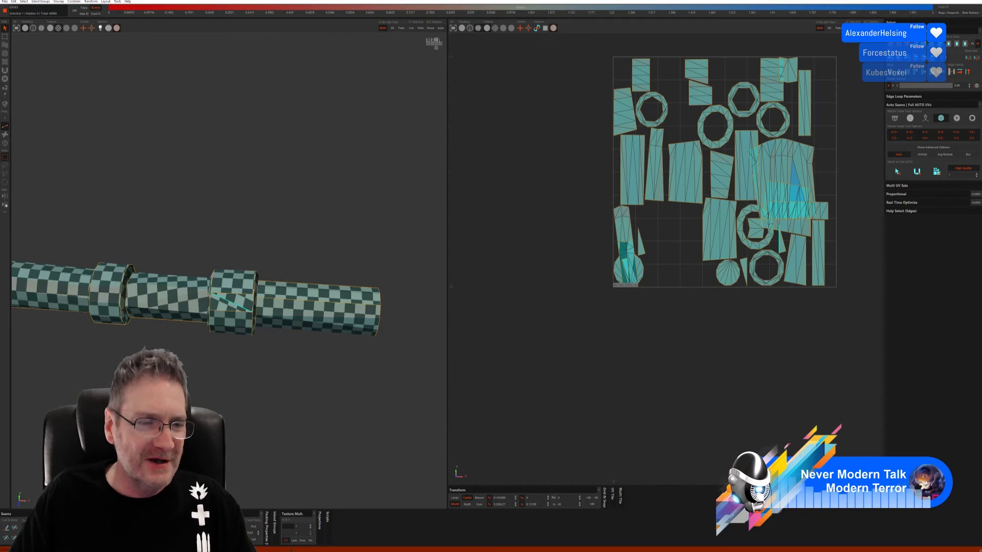
{"action": "key", "text": "Escape"}
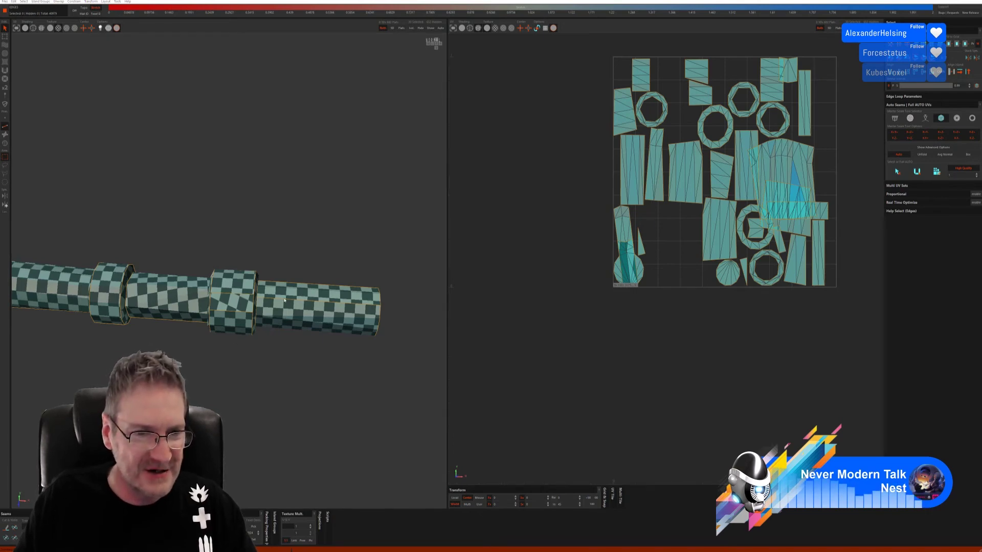
Weld a lengthwise seam on the straight end segment and the adjacent short seam across the large collar.
{"action": "left_click", "coordinate": [284, 300]}
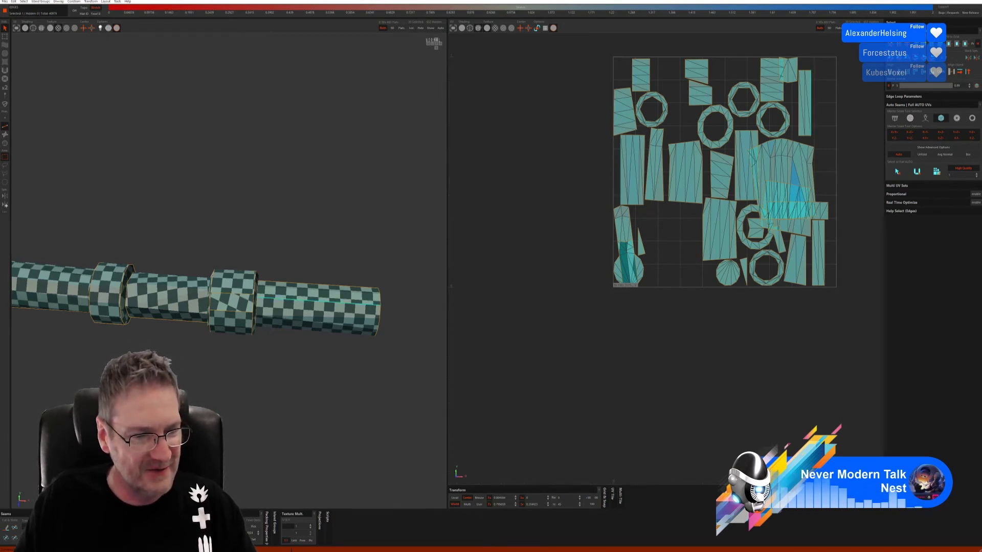
{"action": "key", "text": "c"}
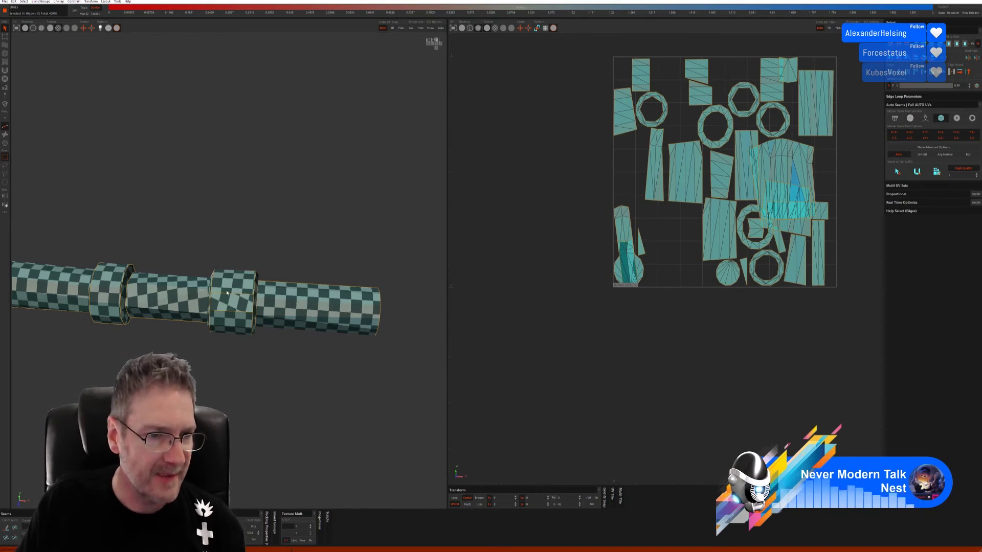
{"action": "left_click", "coordinate": [250, 291]}
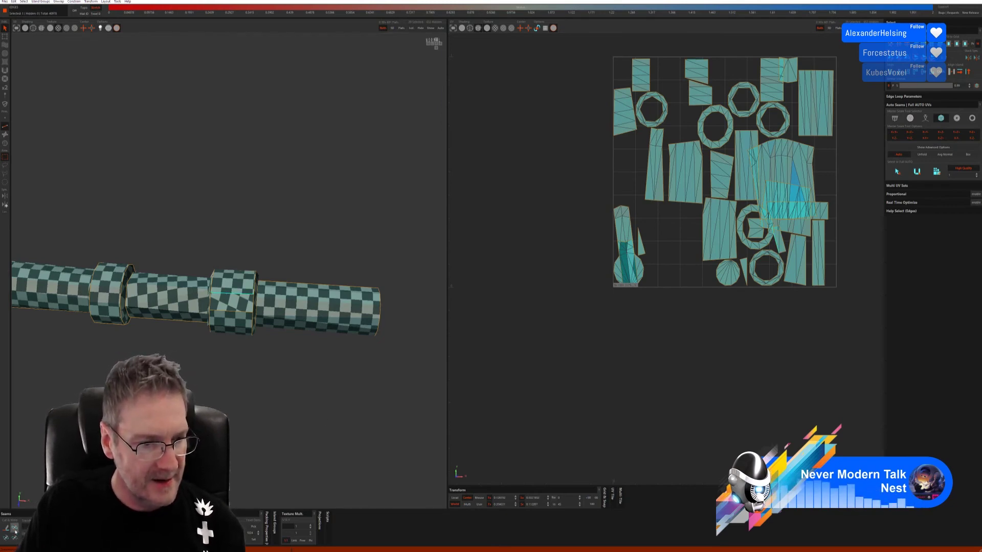
{"action": "key", "text": "w"}
Weld the diagonal seam and the short straight seam on the opposite side of the large collar.
{"action": "left_click_drag", "start_coordinate": [247, 405], "coordinate": [215, 320], "text": "alt"}
{"action": "scroll", "coordinate": [266, 287], "scroll_direction": "up", "scroll_amount": 3}
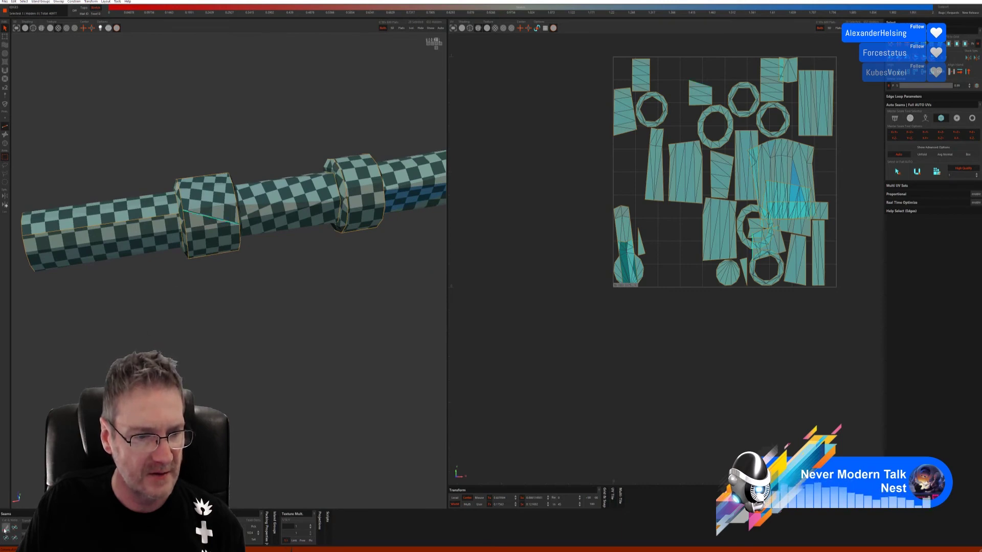
{"action": "left_click", "coordinate": [216, 222]}
{"action": "left_click_drag", "start_coordinate": [217, 223], "coordinate": [217, 316], "text": "alt"}
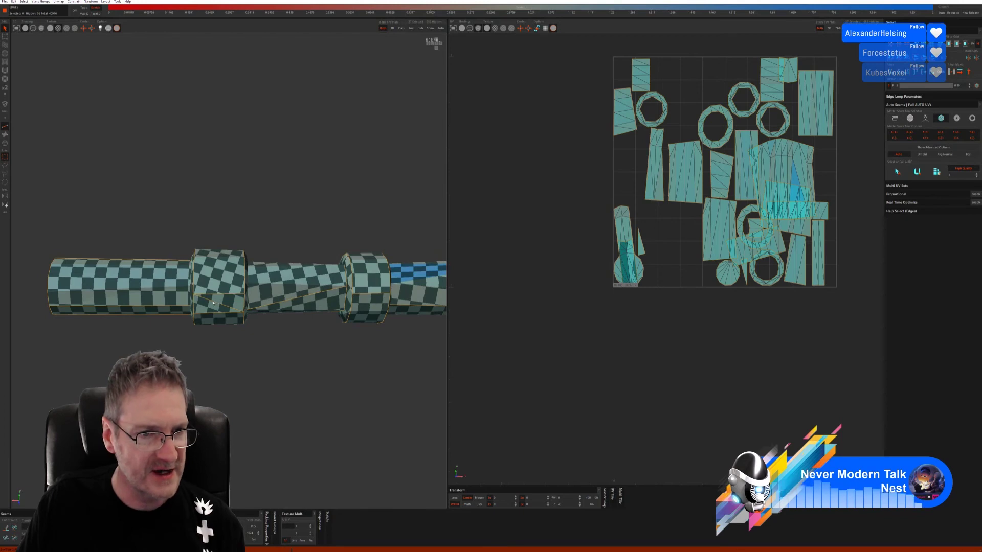
{"action": "left_click", "coordinate": [212, 303]}
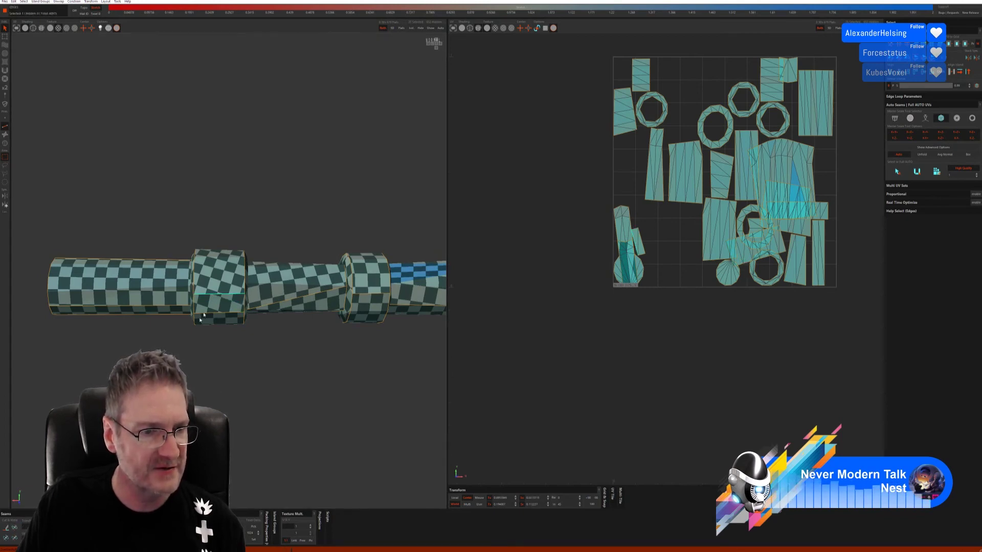
{"action": "key", "text": "c"}
{"action": "middle_click_drag", "start_coordinate": [243, 409], "coordinate": [249, 375]}
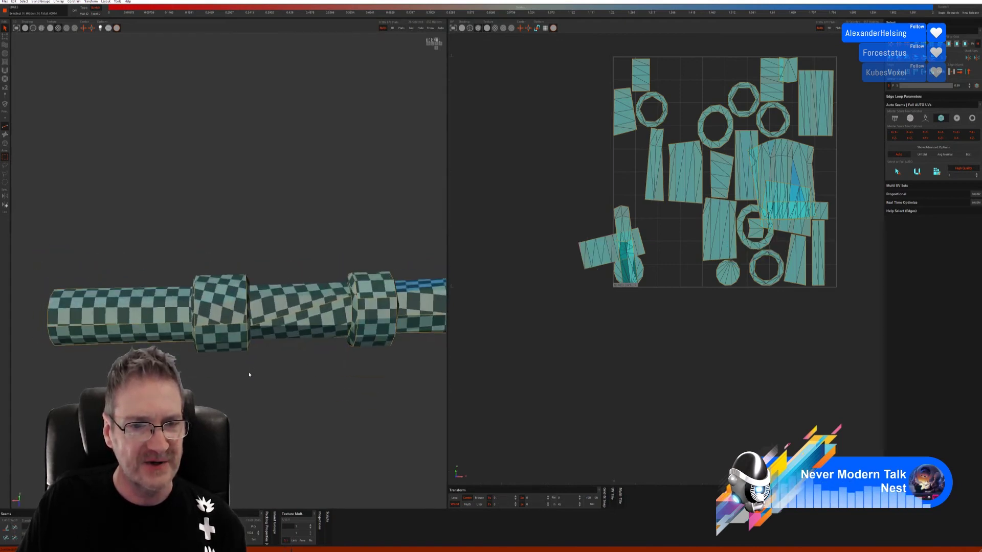
Weld the remaining slanted seam on the middle segment and another lengthwise seam on the straight end segment.
{"action": "left_click", "coordinate": [285, 317]}
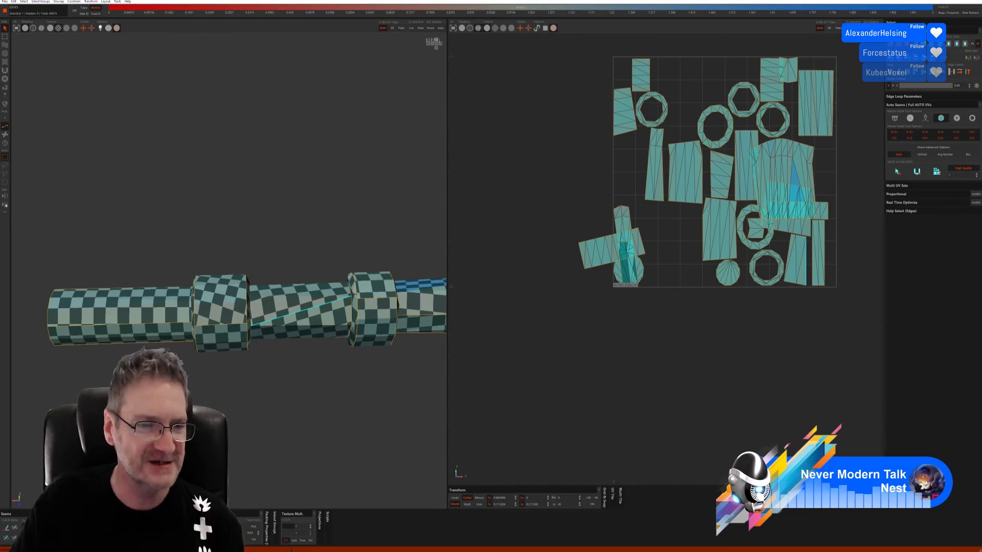
{"action": "left_click", "coordinate": [17, 529]}
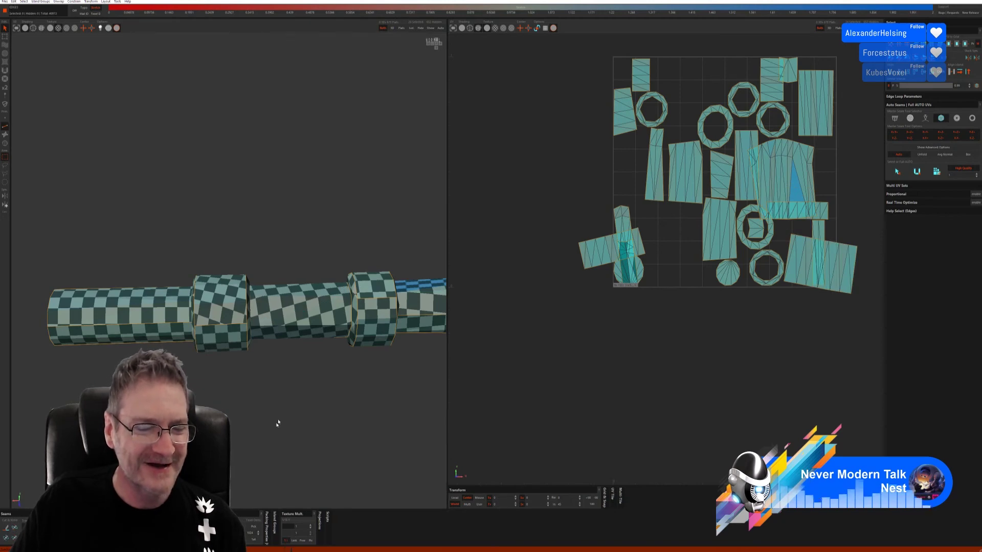
{"action": "middle_click_drag", "start_coordinate": [278, 423], "coordinate": [294, 404]}
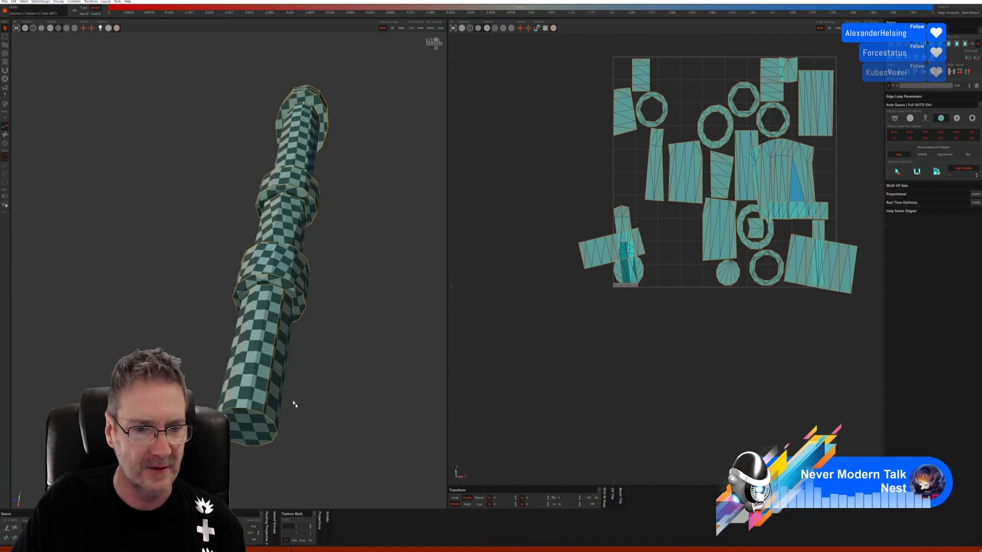
{"action": "left_click", "coordinate": [269, 384]}
{"action": "left_click", "coordinate": [14, 530]}
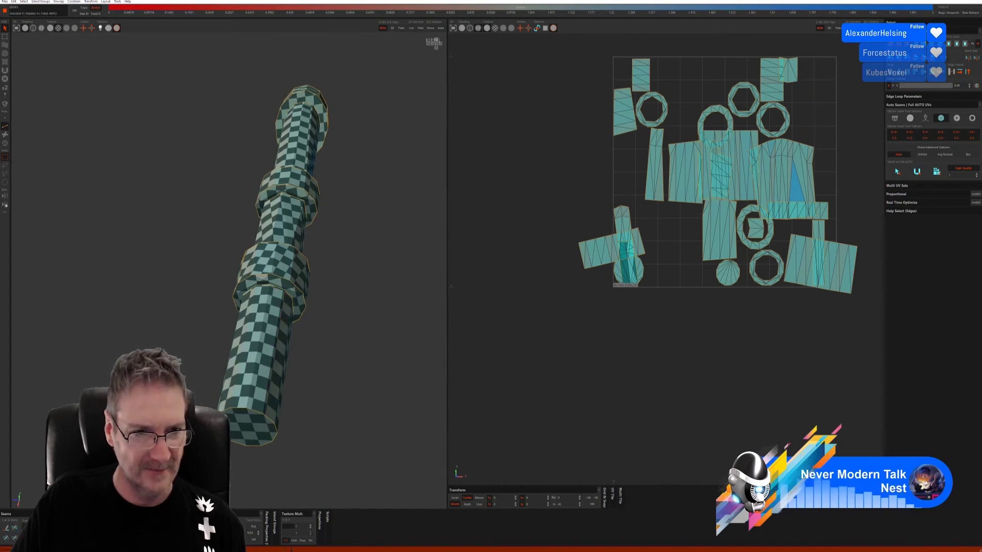
Weld the short side seams around the elbow collar so its outer panels join into one strip.
{"action": "middle_click_drag", "start_coordinate": [307, 307], "coordinate": [337, 291]}
{"action": "middle_click_drag", "start_coordinate": [196, 363], "coordinate": [185, 378]}
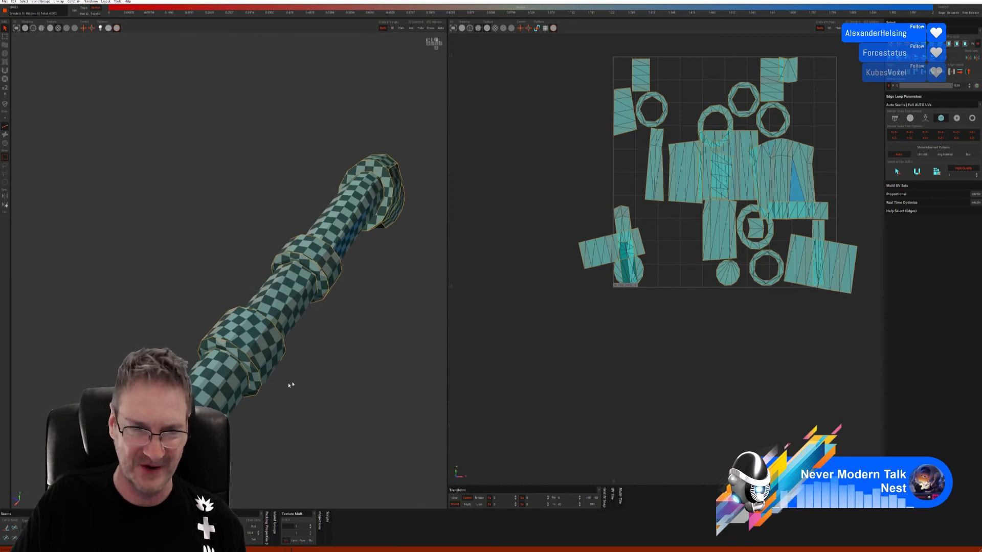
{"action": "middle_click_drag", "start_coordinate": [290, 384], "coordinate": [241, 386]}
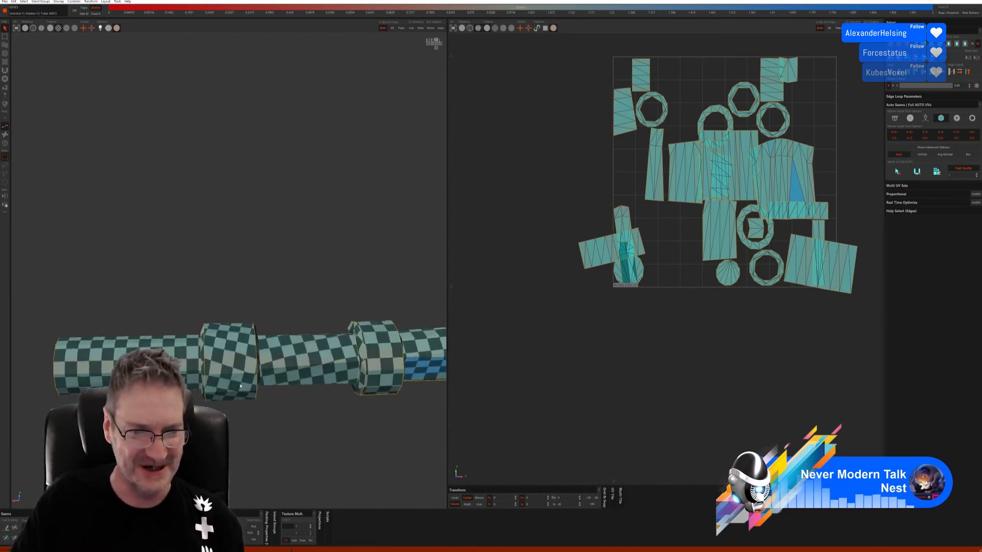
{"action": "middle_click_drag", "start_coordinate": [330, 309], "coordinate": [341, 265]}
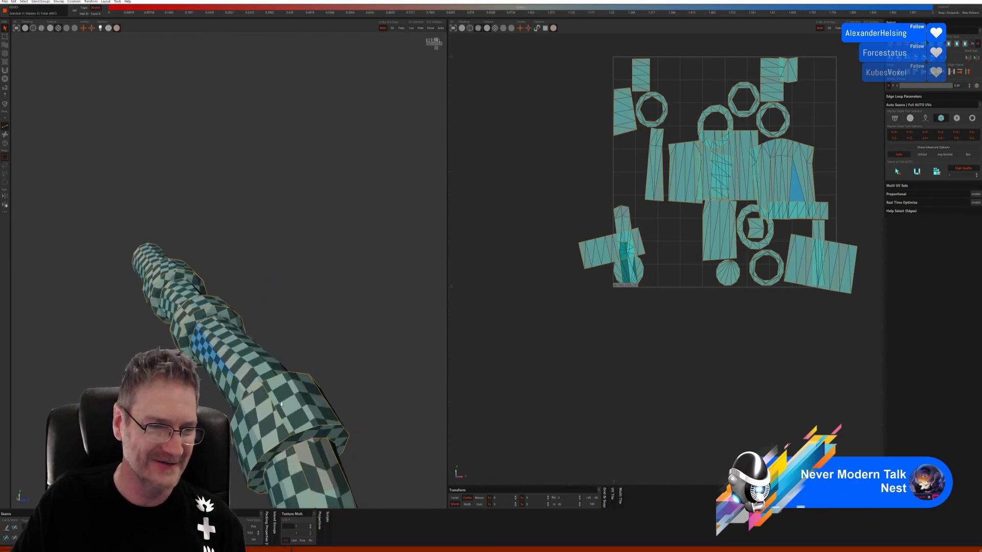
{"action": "left_click", "coordinate": [19, 529]}
{"action": "middle_click_drag", "start_coordinate": [256, 358], "coordinate": [313, 377]}
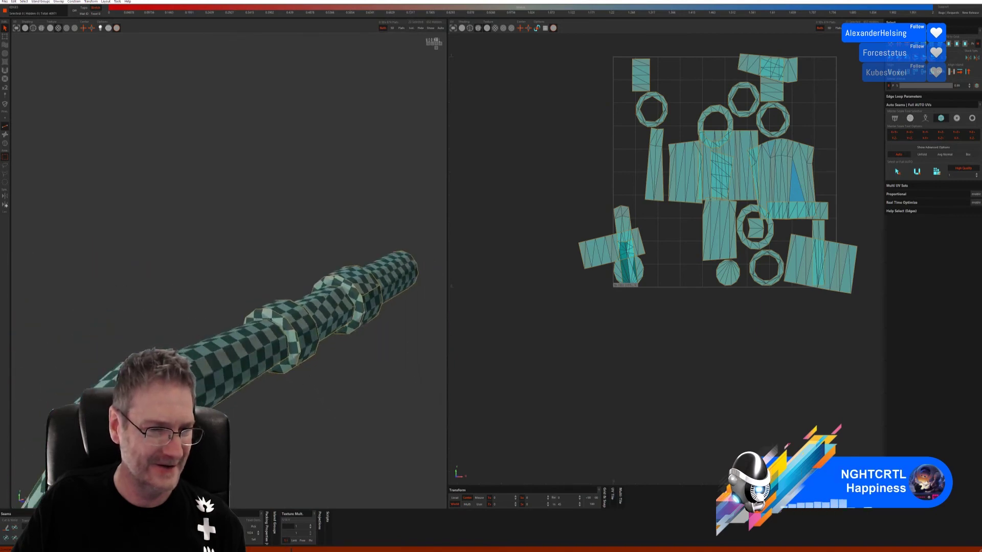
{"action": "left_click", "coordinate": [17, 532]}
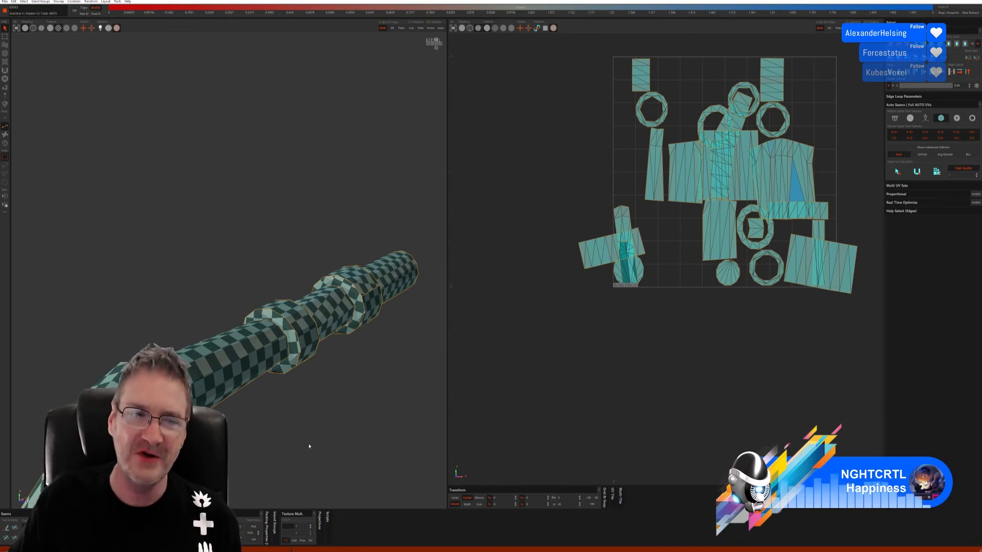
Weld another short seam on the large collar to join its outer panels into one long strip.
{"action": "middle_click_drag", "start_coordinate": [337, 390], "coordinate": [312, 402]}
{"action": "middle_click_drag", "start_coordinate": [303, 364], "coordinate": [277, 328]}
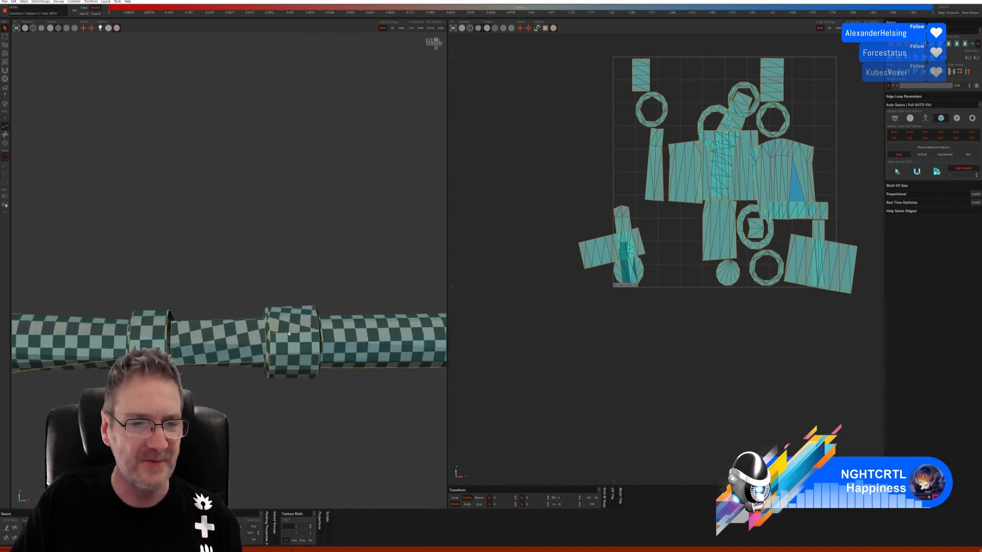
{"action": "left_click", "coordinate": [17, 529]}
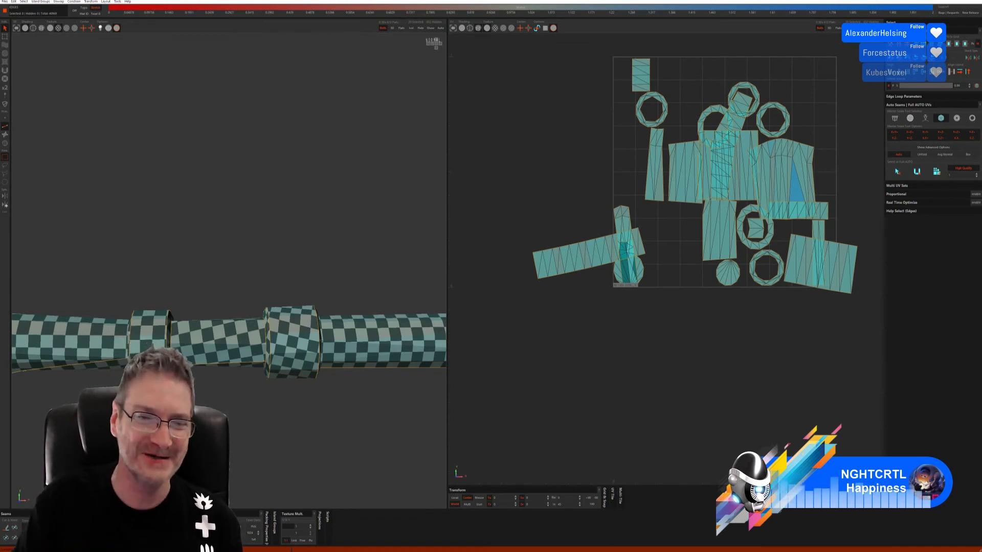
Weld the lengthwise seams on the short tube beyond the elbow collar so its side panels form one island.
{"action": "left_click_drag", "start_coordinate": [231, 286], "coordinate": [281, 309], "text": "alt"}
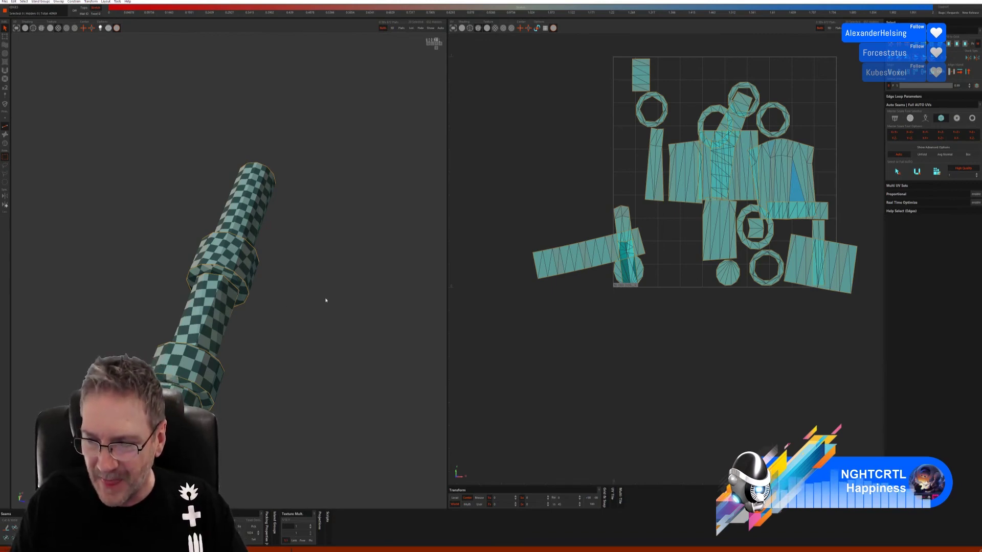
{"action": "left_click_drag", "start_coordinate": [326, 300], "coordinate": [287, 335], "text": "alt"}
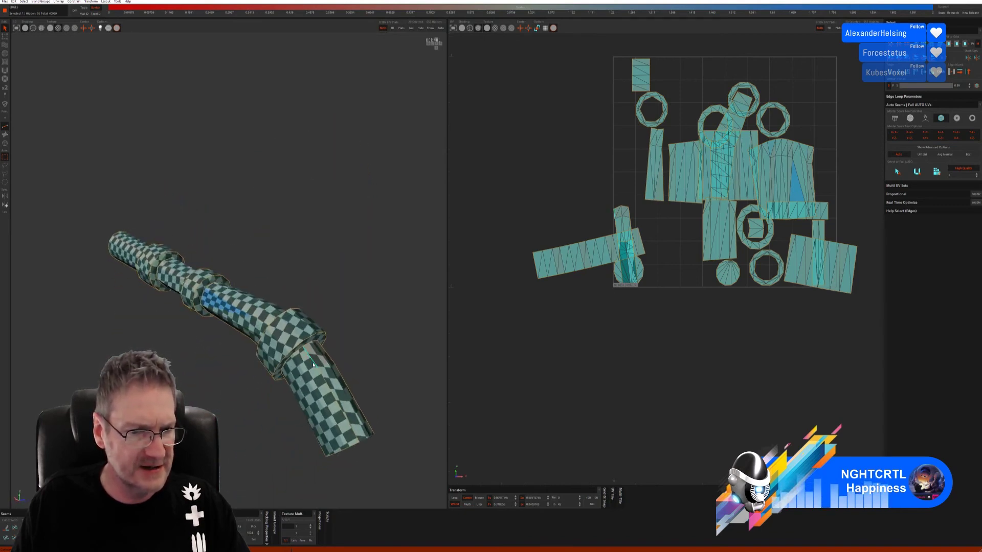
{"action": "left_click", "coordinate": [342, 424]}
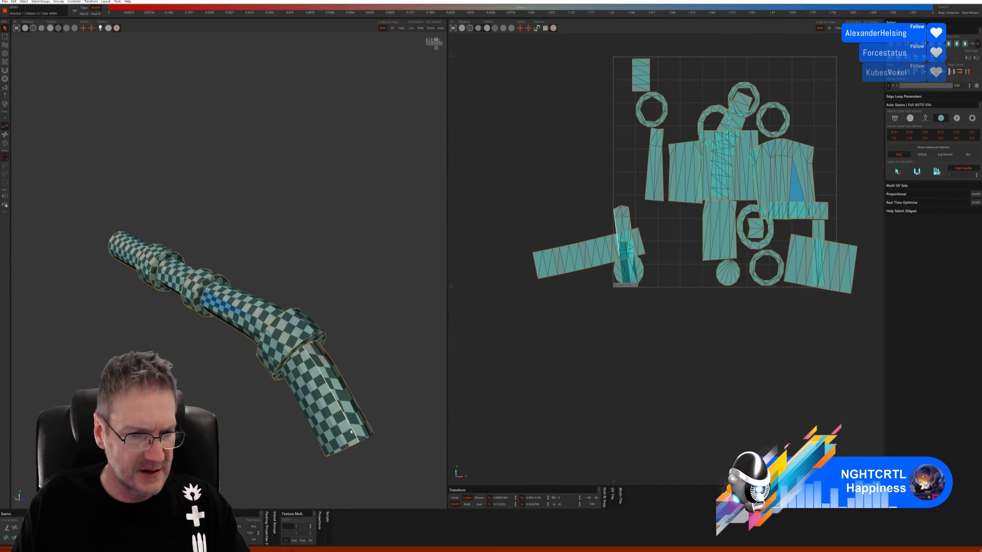
{"action": "key", "text": "c"}
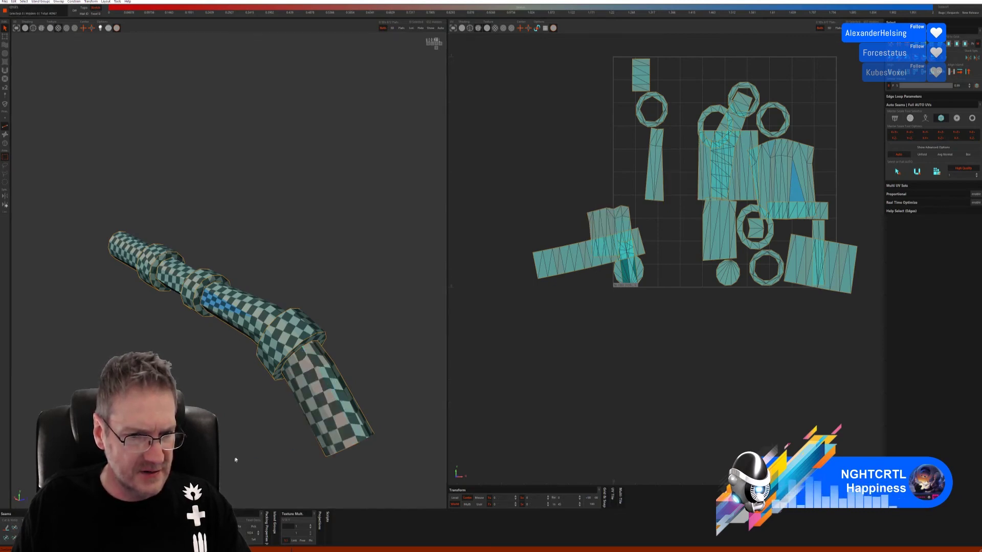
{"action": "left_click_drag", "start_coordinate": [306, 409], "coordinate": [283, 414], "text": "alt"}
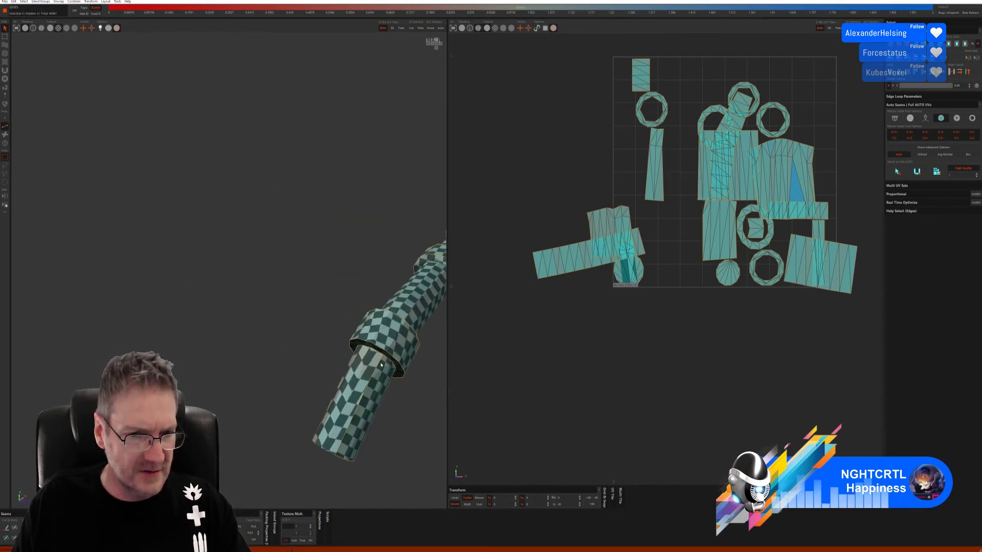
{"action": "left_click", "coordinate": [337, 453]}
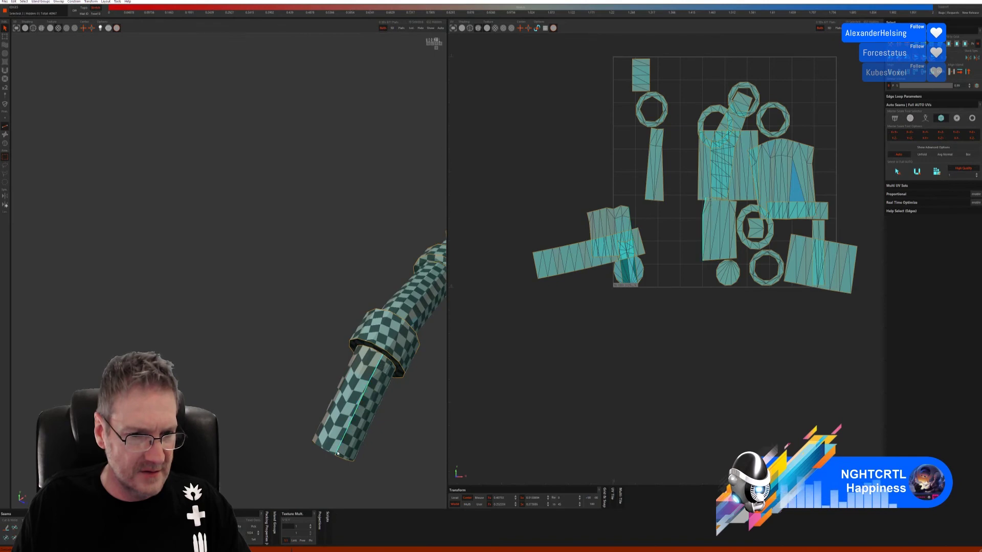
{"action": "left_click", "coordinate": [16, 530]}
{"action": "left_click_drag", "start_coordinate": [194, 419], "coordinate": [301, 398], "text": "alt"}
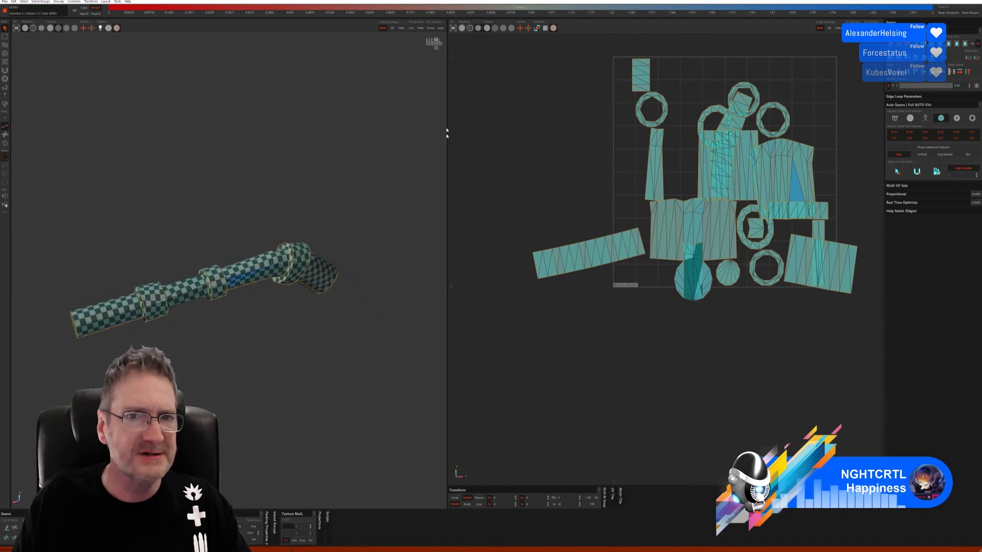
Leave the pipe's isolation and bring the whole ornate model back into both views.
{"action": "left_click", "coordinate": [427, 29]}
{"action": "scroll", "coordinate": [314, 173], "scroll_direction": "down", "scroll_amount": 5}
{"action": "left_click_drag", "start_coordinate": [313, 174], "coordinate": [268, 383], "text": "alt"}
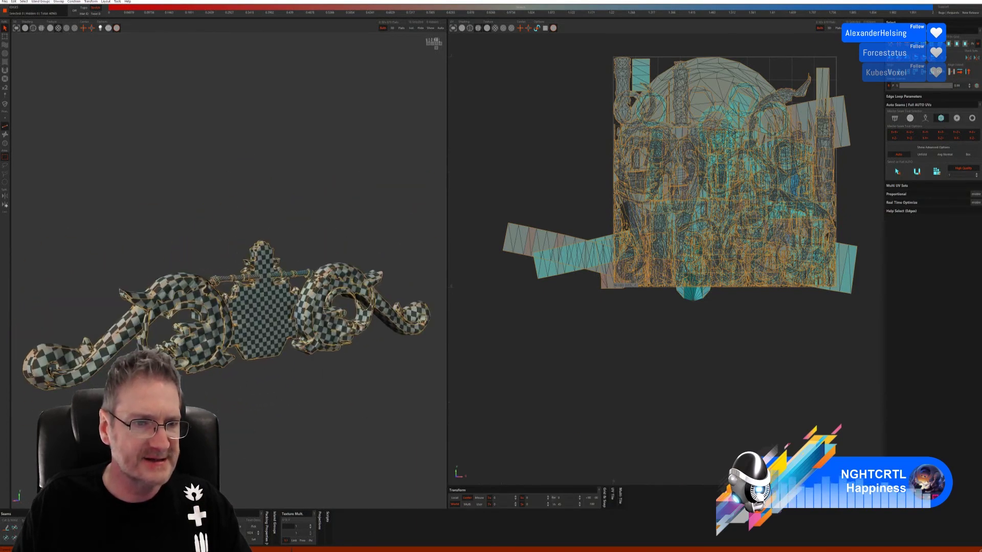
Save the unwrapped model, switch back to 3ds Max and close the RizomUV Bridge dialog.
{"action": "left_click", "coordinate": [4, 2]}
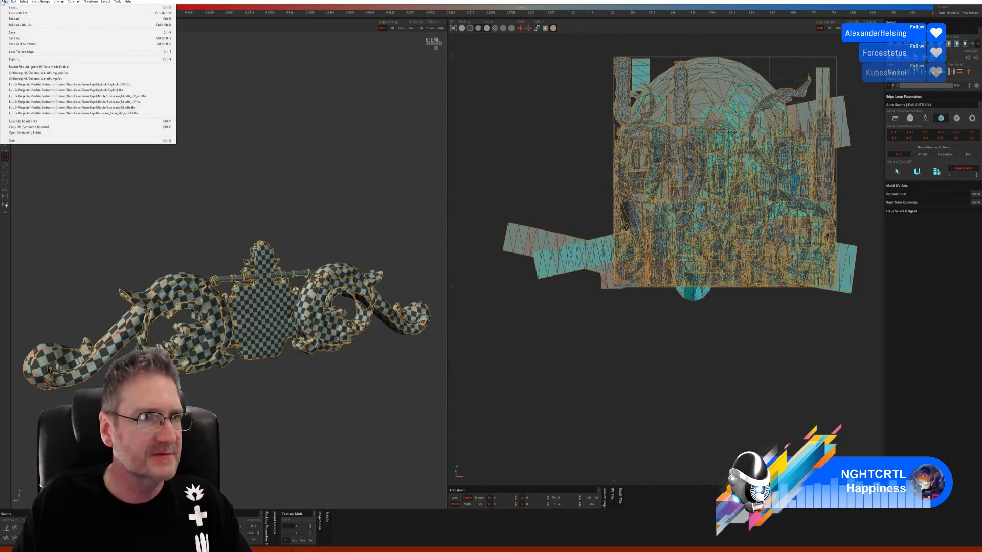
{"action": "left_click", "coordinate": [251, 133]}
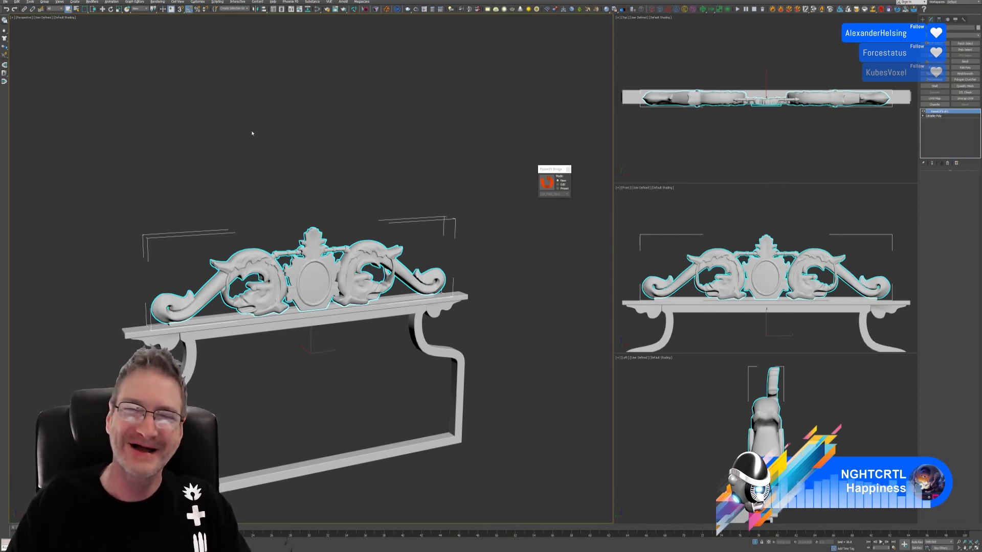
{"action": "left_click", "coordinate": [568, 170]}
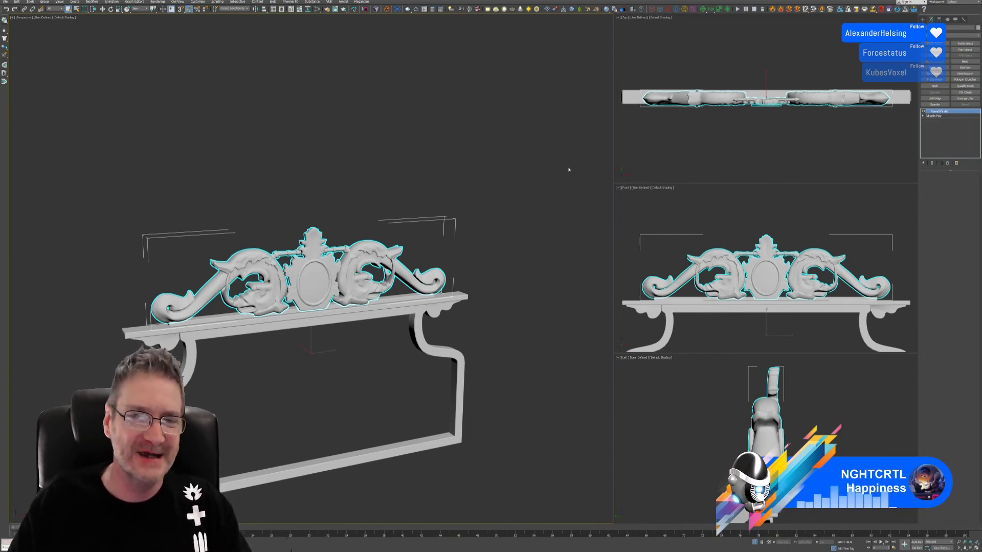
Exit isolation to bring back the whole four-poster bed and select the tasselled rope tie-back on the near corner curtain.
{"action": "middle_click_drag", "start_coordinate": [392, 159], "coordinate": [400, 105]}
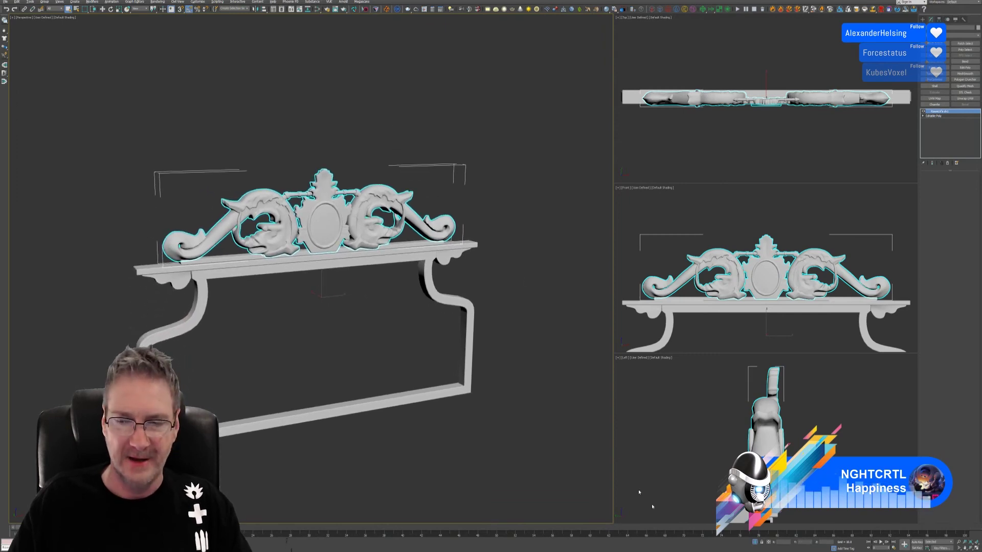
{"action": "left_click", "coordinate": [755, 543]}
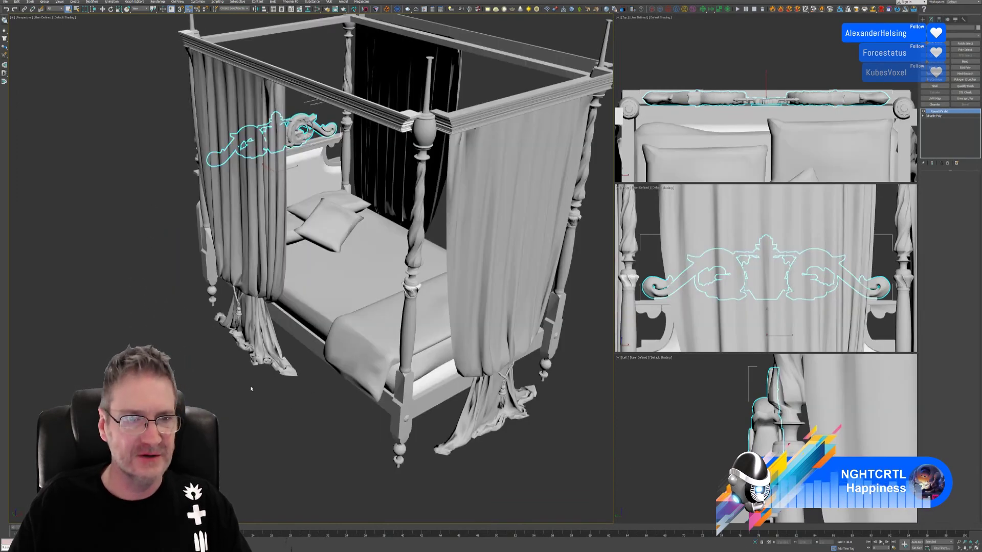
{"action": "middle_click_drag", "start_coordinate": [263, 440], "coordinate": [260, 425], "text": "alt"}
{"action": "left_click", "coordinate": [228, 440]}
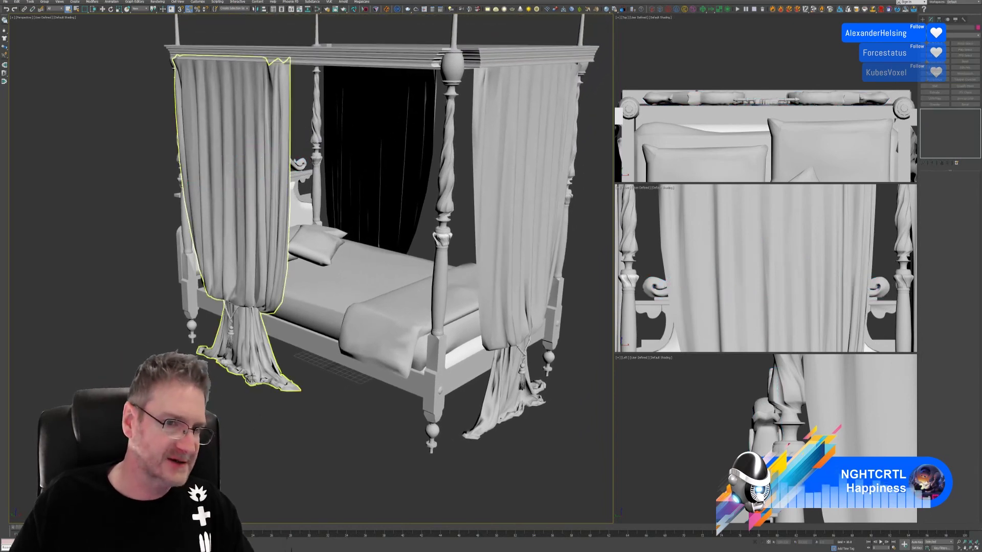
{"action": "left_click", "coordinate": [231, 336]}
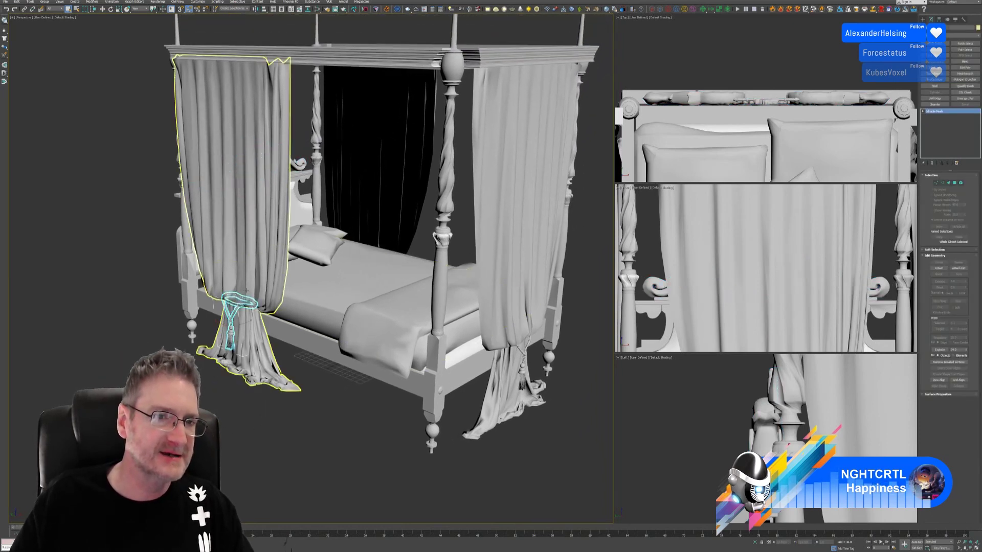
{"action": "key", "text": "z"}
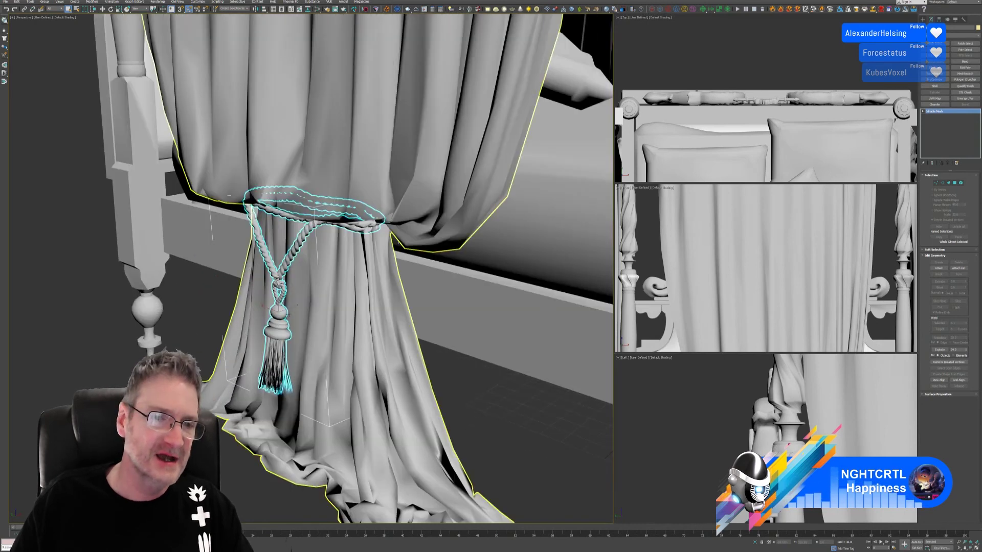
Save the bed scene with the rope tie-back still selected.
{"action": "scroll", "coordinate": [321, 410], "scroll_direction": "down", "scroll_amount": 3}
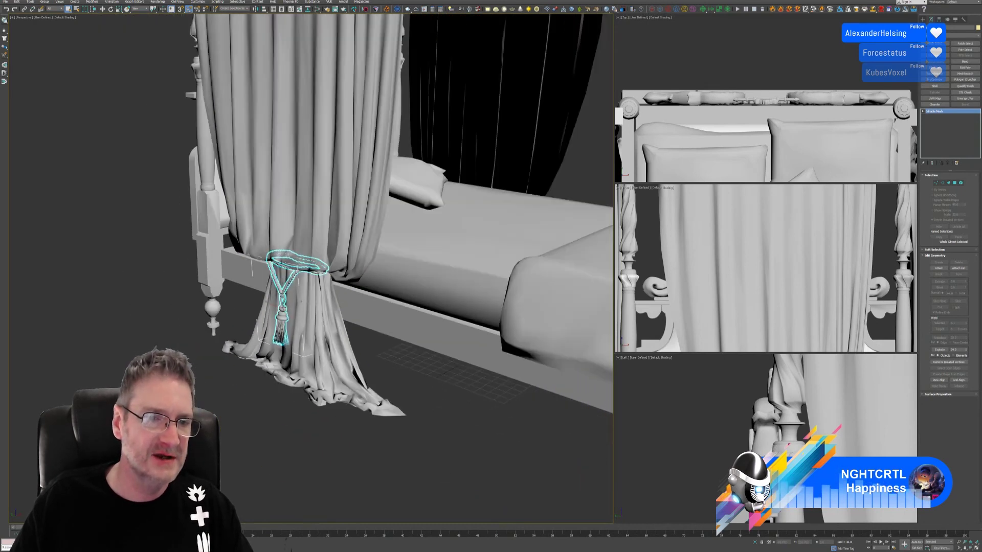
{"action": "scroll", "coordinate": [322, 410], "scroll_direction": "down", "scroll_amount": 4}
{"action": "middle_click_drag", "start_coordinate": [321, 410], "coordinate": [289, 404]}
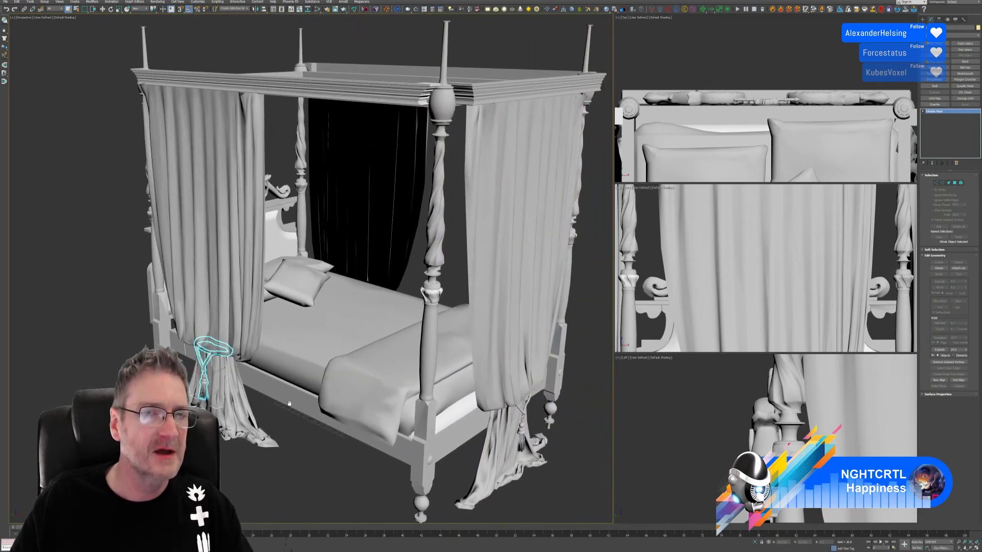
{"action": "left_click", "coordinate": [6, 4]}
{"action": "left_click", "coordinate": [17, 45]}
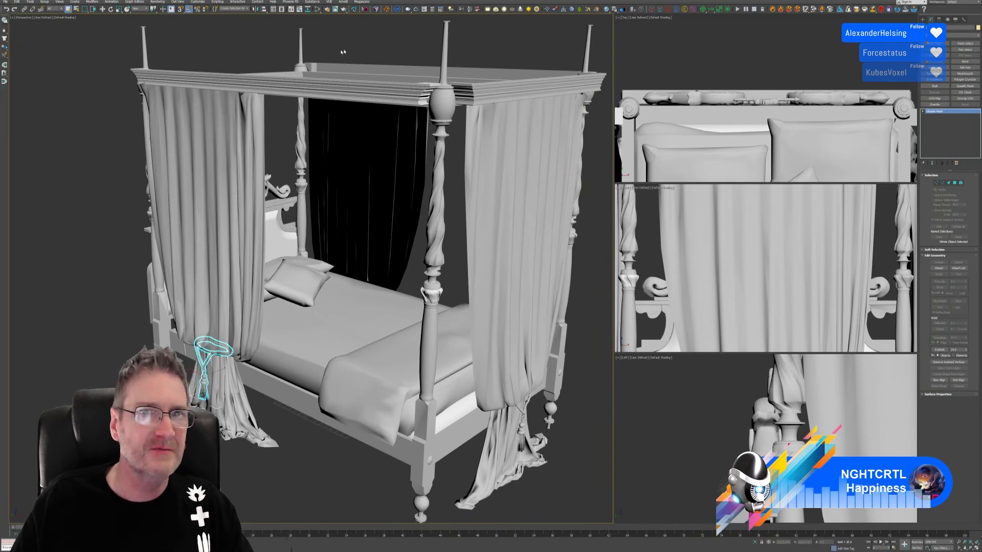
Open the RizomUV Bridge and try to send the rope tie-back to RizomUV.
{"action": "left_click", "coordinate": [354, 10]}
{"action": "left_click", "coordinate": [529, 210]}
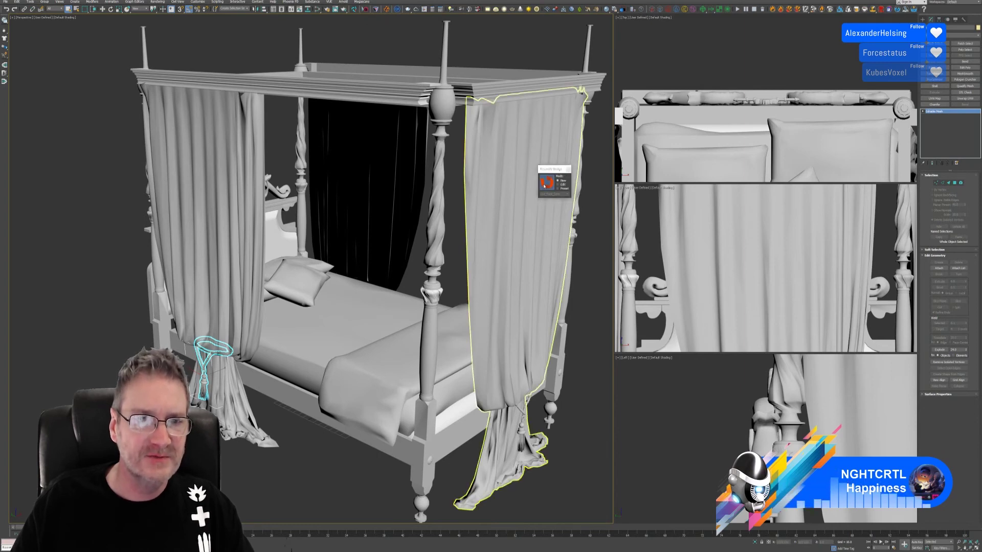
{"action": "left_click", "coordinate": [545, 183]}
{"action": "left_click", "coordinate": [511, 280]}
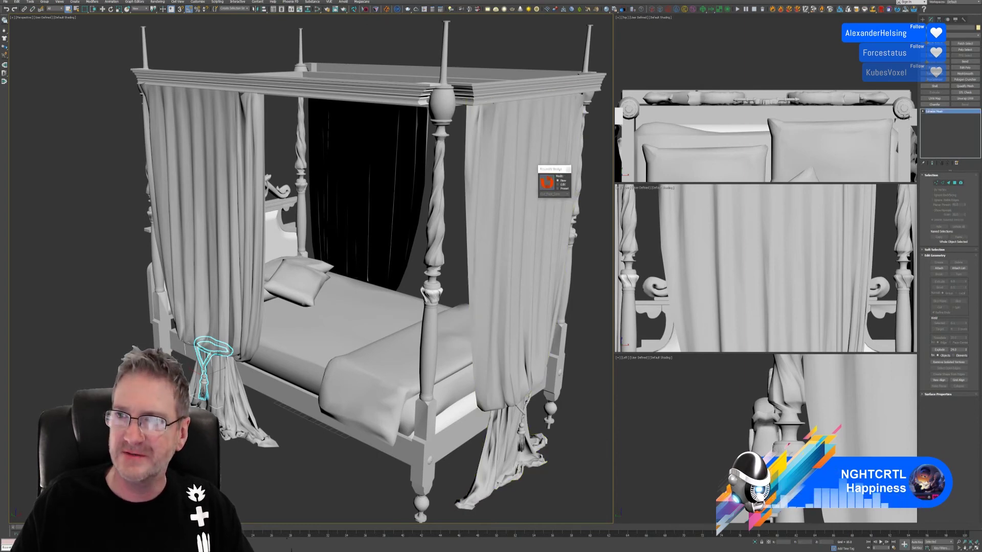
Convert the rope tie-back to Editable Poly and send it to RizomUV through the bridge.
{"action": "right_click", "coordinate": [937, 114]}
{"action": "left_click", "coordinate": [951, 151]}
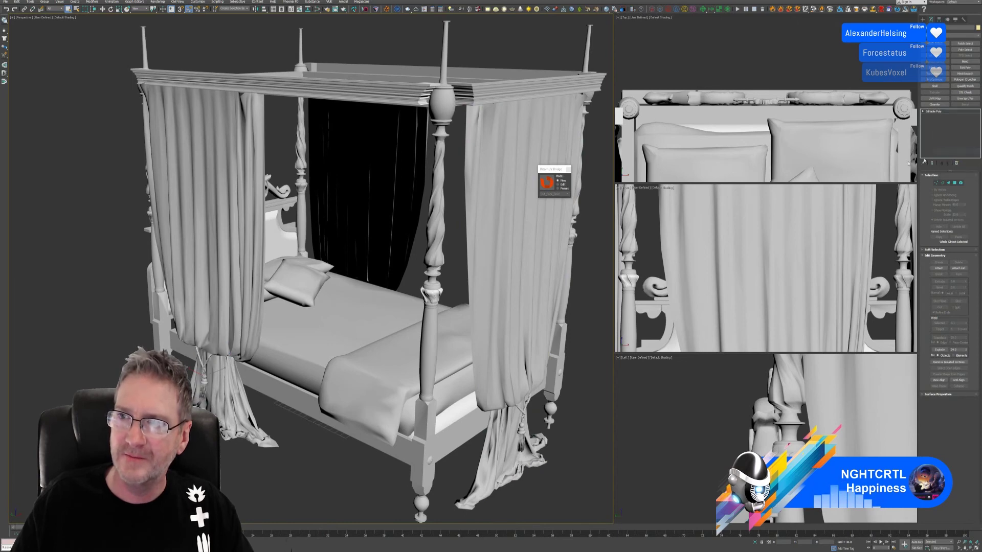
{"action": "left_click", "coordinate": [563, 207]}
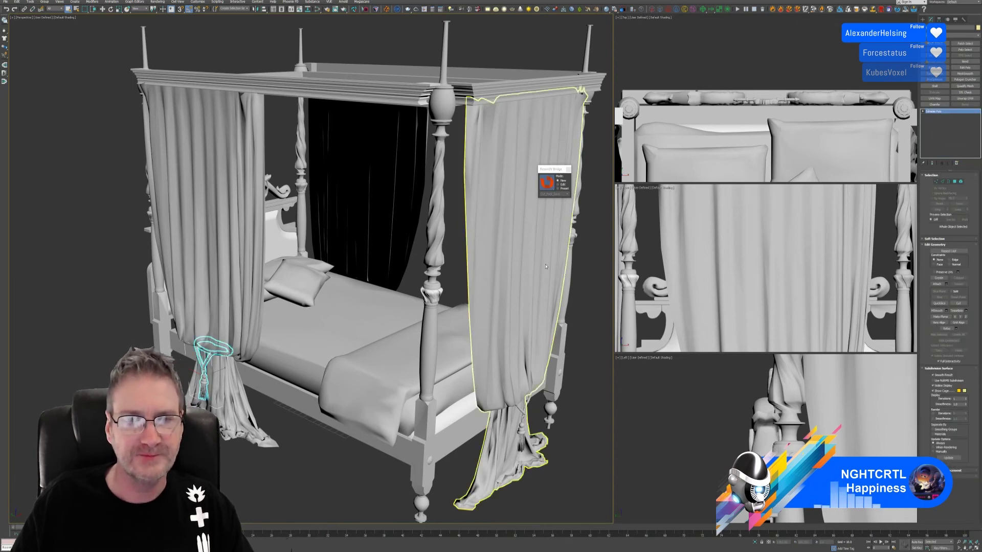
{"action": "key", "text": "ctrl+d"}
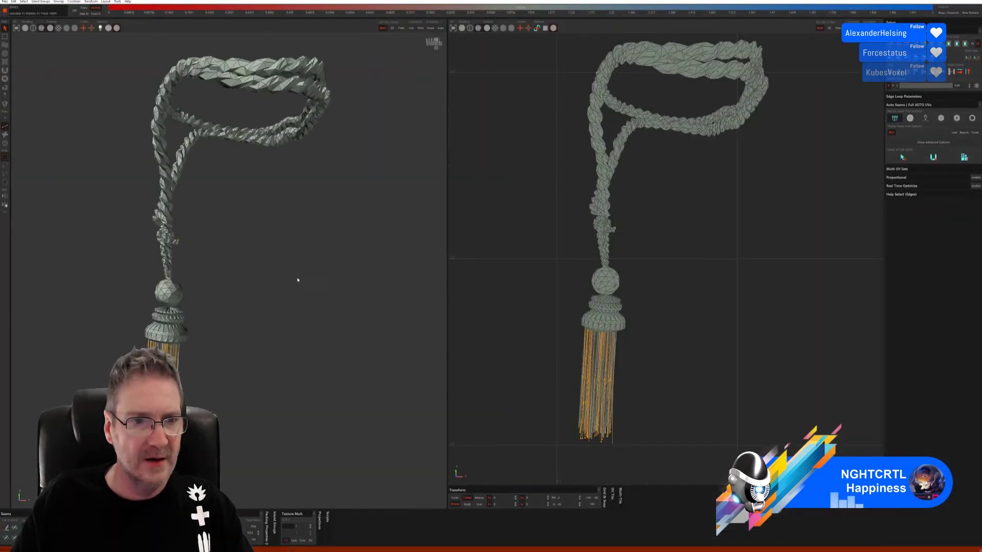
Try to cut, unfold and pack the tie-back's UVs with the currently active automatic seam method.
{"action": "mouse_move", "coordinate": [297, 280]}
{"action": "middle_mouse_down"}
{"action": "mouse_move", "coordinate": [287, 305]}
{"action": "mouse_move", "coordinate": [305, 305]}
{"action": "mouse_move", "coordinate": [251, 320]}
{"action": "middle_mouse_up"}
{"action": "left_click", "coordinate": [27, 28]}
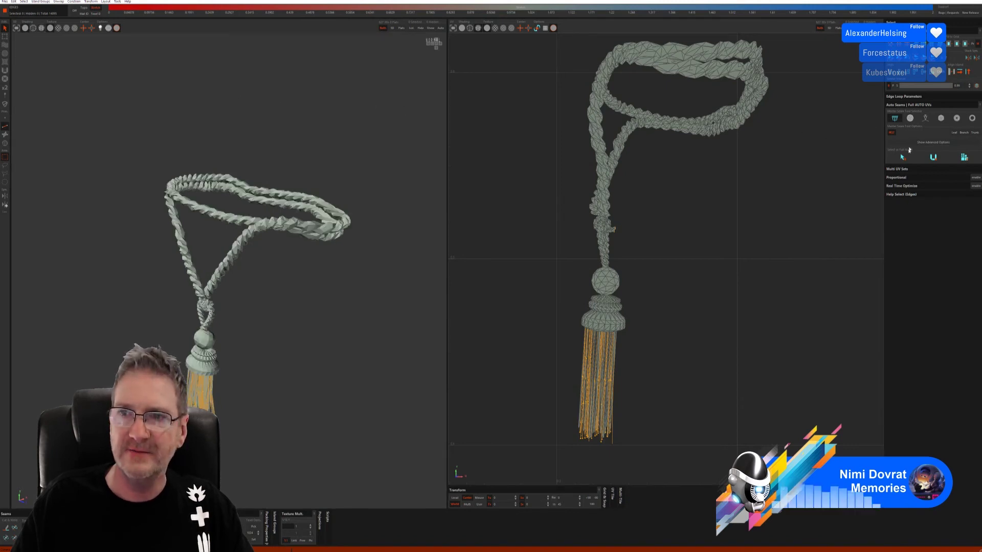
{"action": "left_click", "coordinate": [933, 157]}
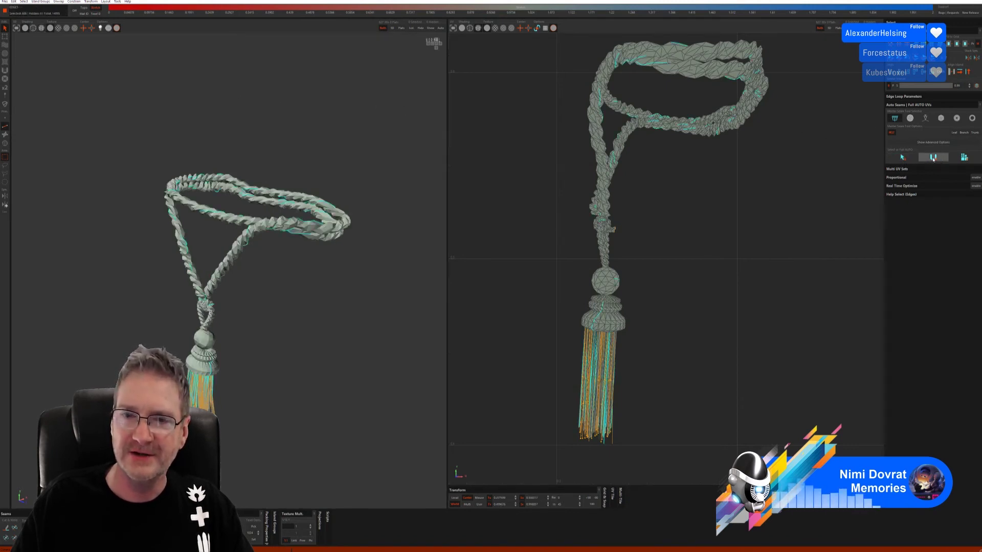
{"action": "left_click", "coordinate": [964, 158]}
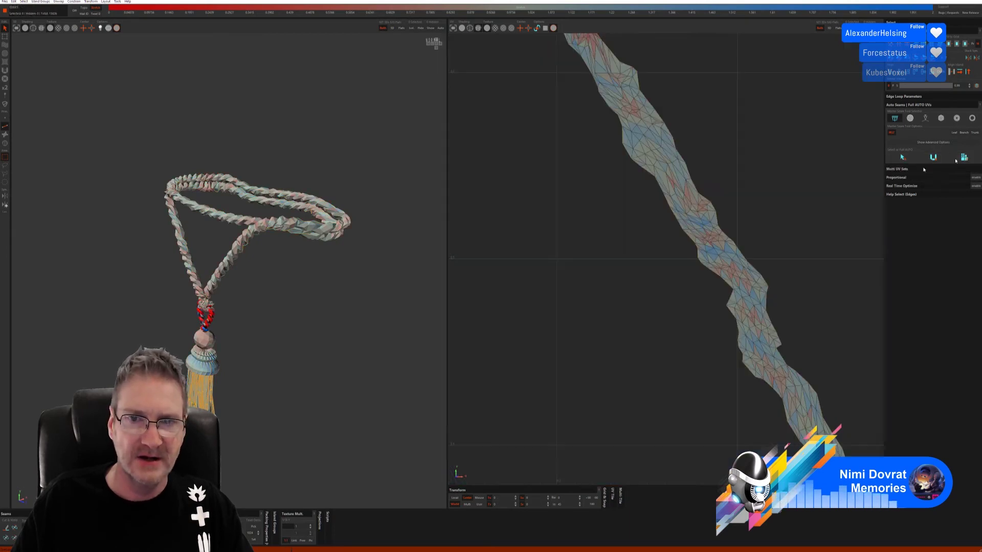
{"action": "right_click_drag", "start_coordinate": [623, 218], "coordinate": [457, 243], "text": "alt"}
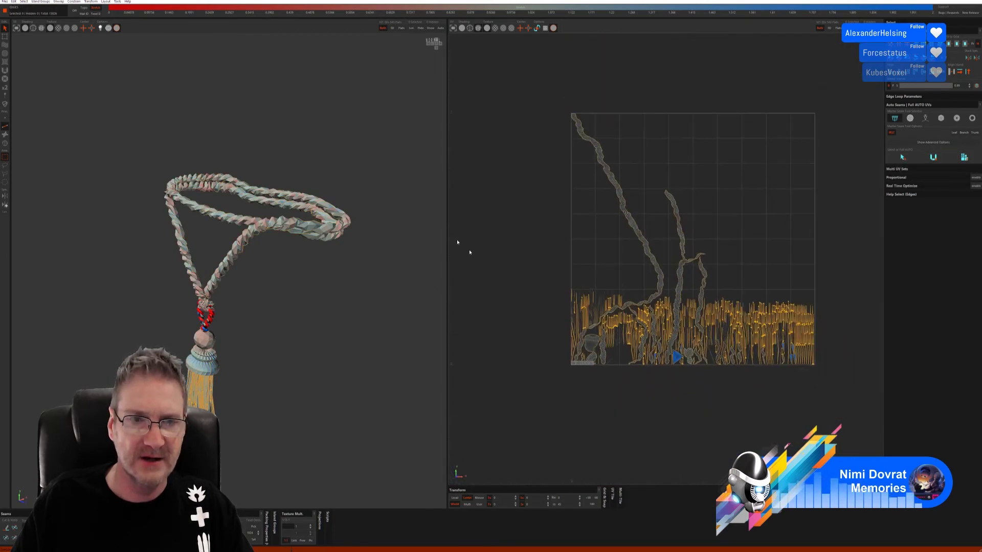
Try the slider-controlled automatic seam method on the tie-back, including unfolding and packing, and undo the result.
{"action": "left_click", "coordinate": [58, 28]}
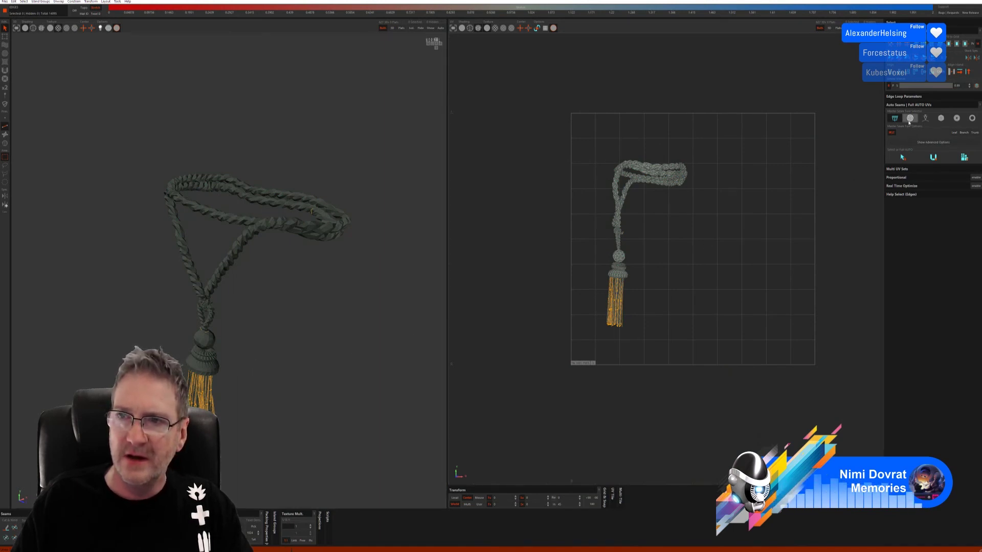
{"action": "left_click", "coordinate": [925, 118]}
{"action": "left_click", "coordinate": [902, 157]}
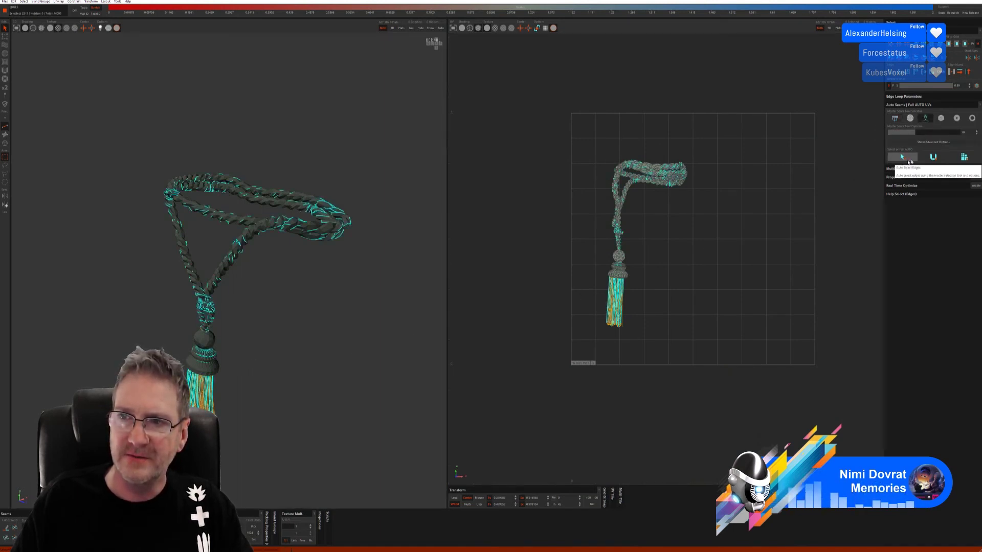
{"action": "left_click", "coordinate": [965, 157]}
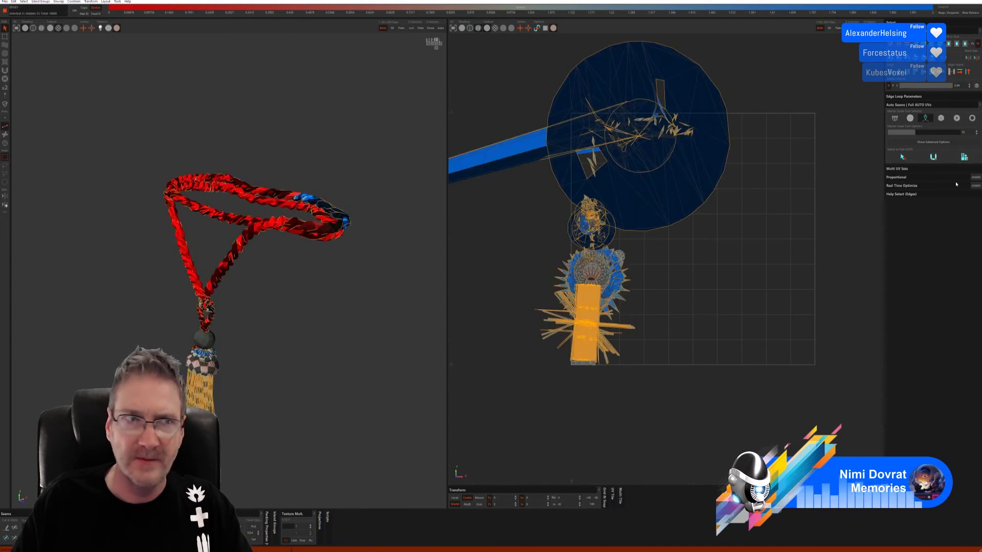
{"action": "left_click", "coordinate": [965, 158]}
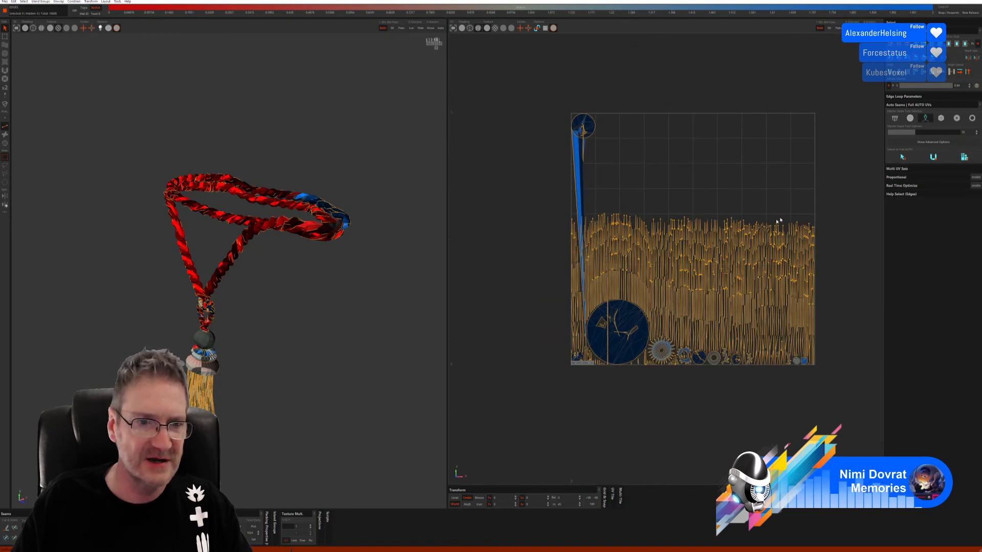
{"action": "key", "text": "ctrl+z"}
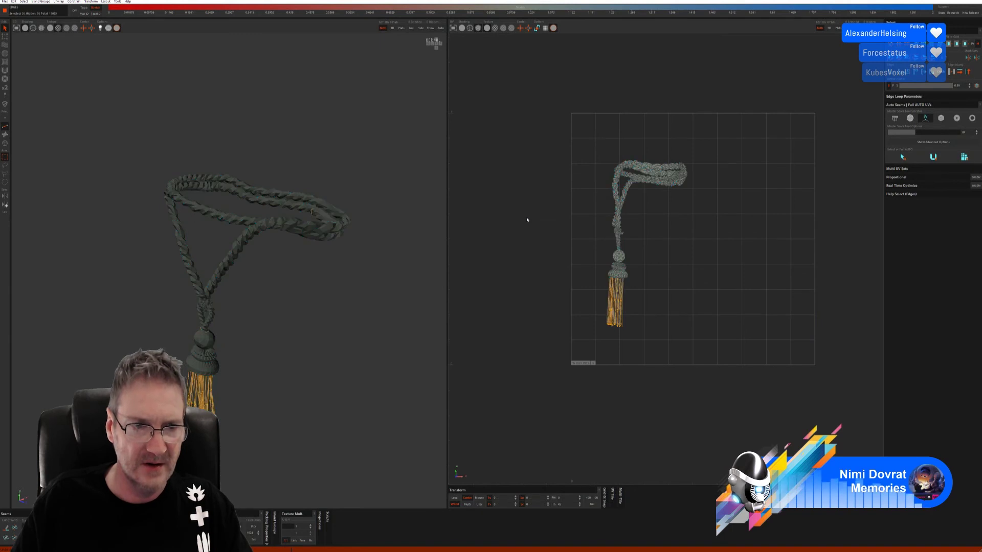
Cut and unfold the tie-back with the fourth automatic seam method and pack its many islands into the UV tile.
{"action": "left_click", "coordinate": [941, 118]}
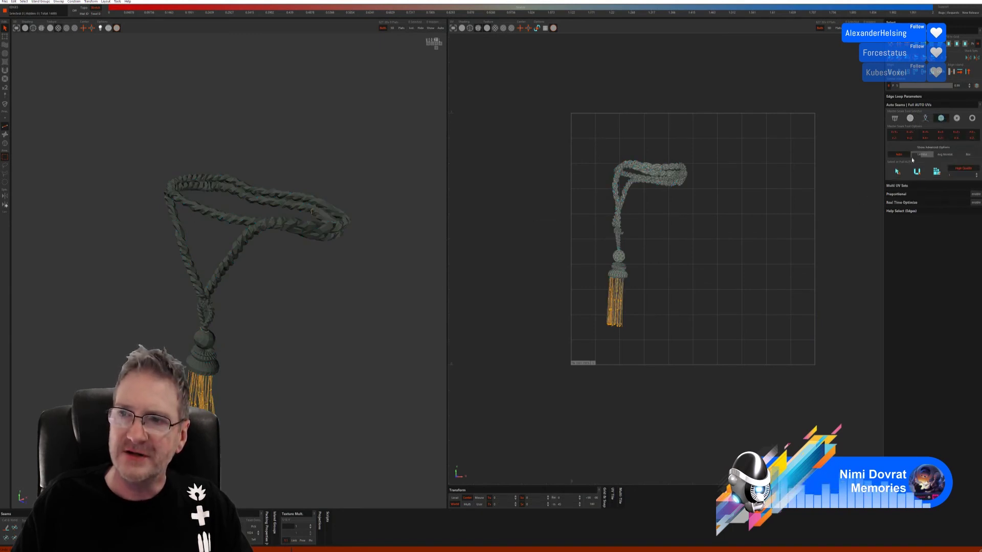
{"action": "left_click", "coordinate": [919, 172]}
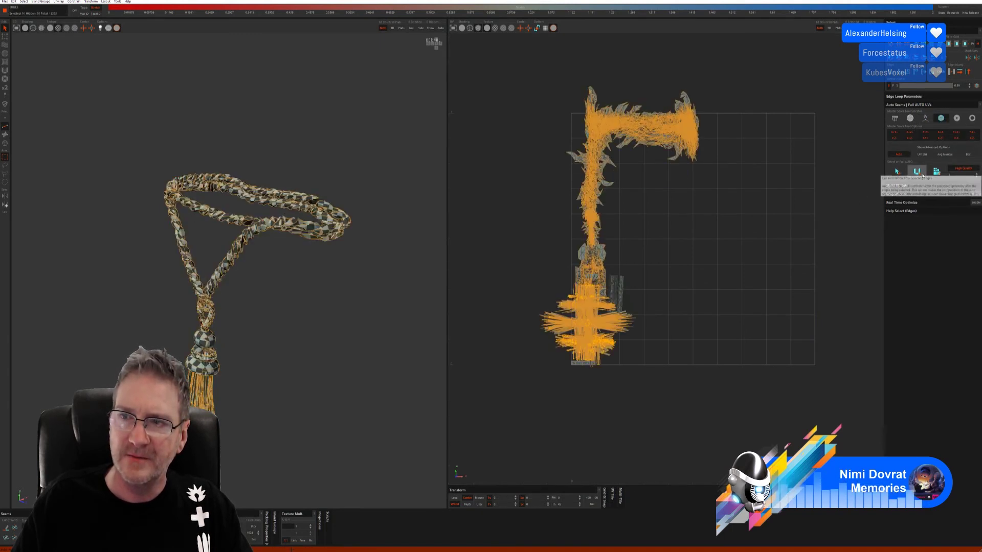
{"action": "left_click", "coordinate": [937, 172]}
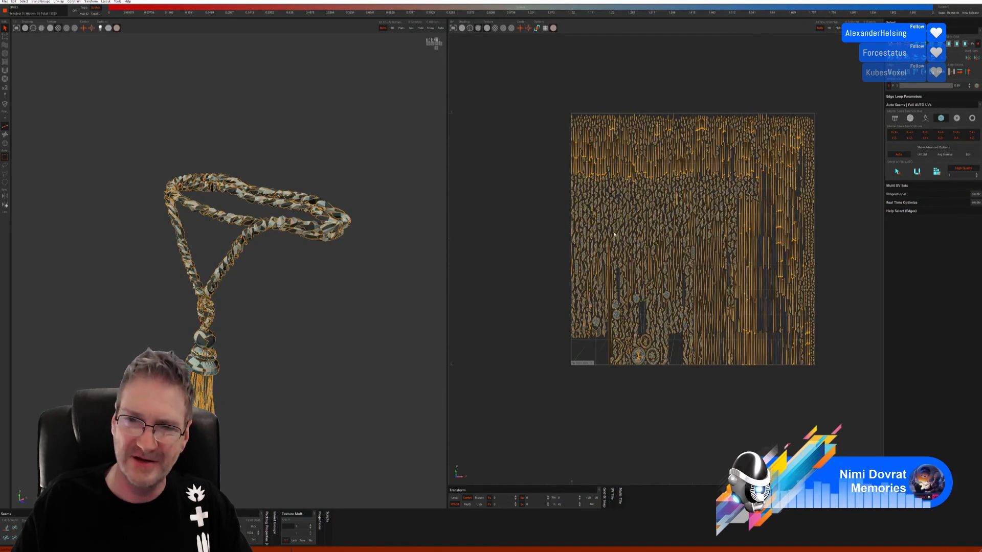
Examine the seams and checker shading on the rope and tassel from several angles, along with the packed UV islands.
{"action": "scroll", "coordinate": [287, 284], "scroll_direction": "up", "scroll_amount": 4}
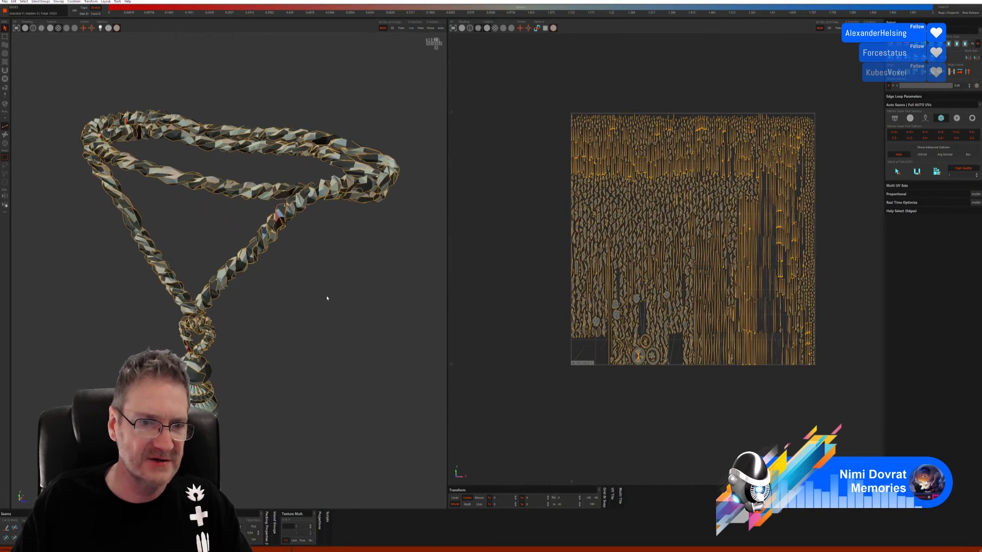
{"action": "middle_click_drag", "start_coordinate": [303, 282], "coordinate": [329, 269]}
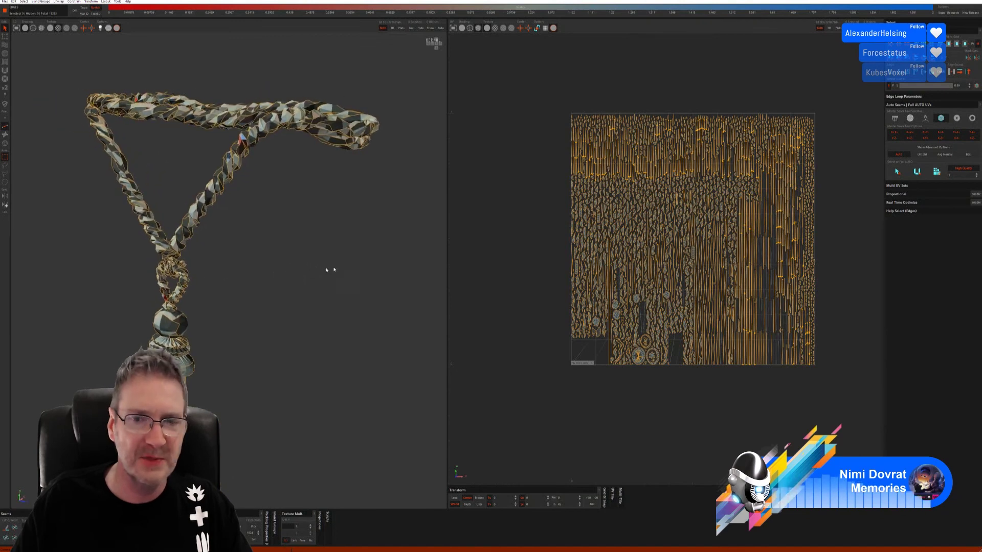
{"action": "scroll", "coordinate": [702, 222], "scroll_direction": "up", "scroll_amount": 3}
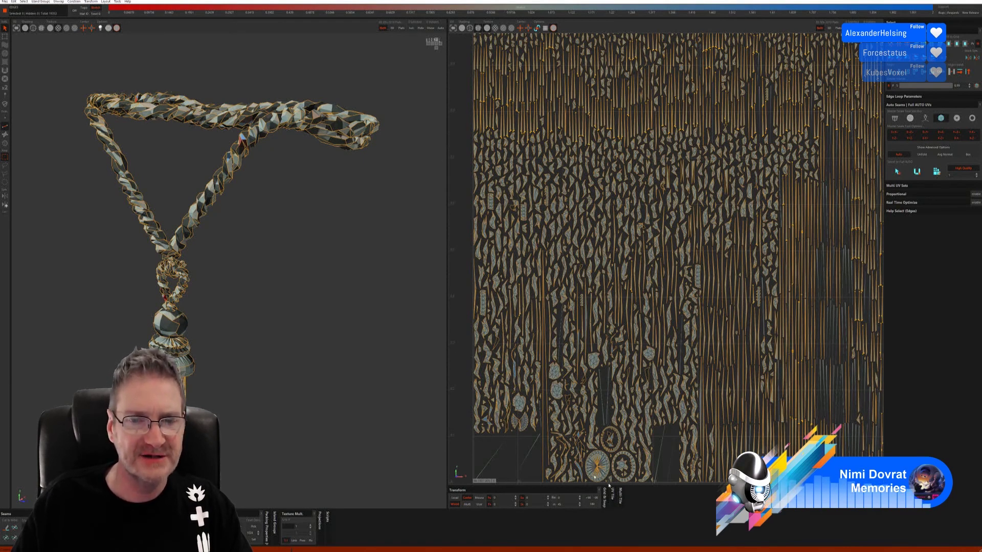
{"action": "middle_click_drag", "start_coordinate": [295, 296], "coordinate": [274, 312]}
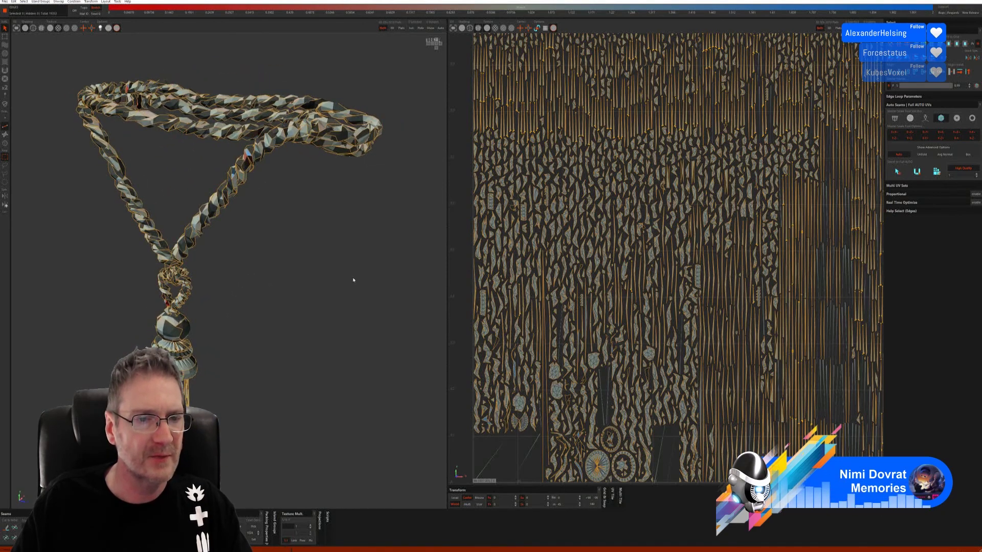
{"action": "scroll", "coordinate": [353, 280], "scroll_direction": "down", "scroll_amount": 3}
{"action": "scroll", "coordinate": [619, 258], "scroll_direction": "down", "scroll_amount": 4}
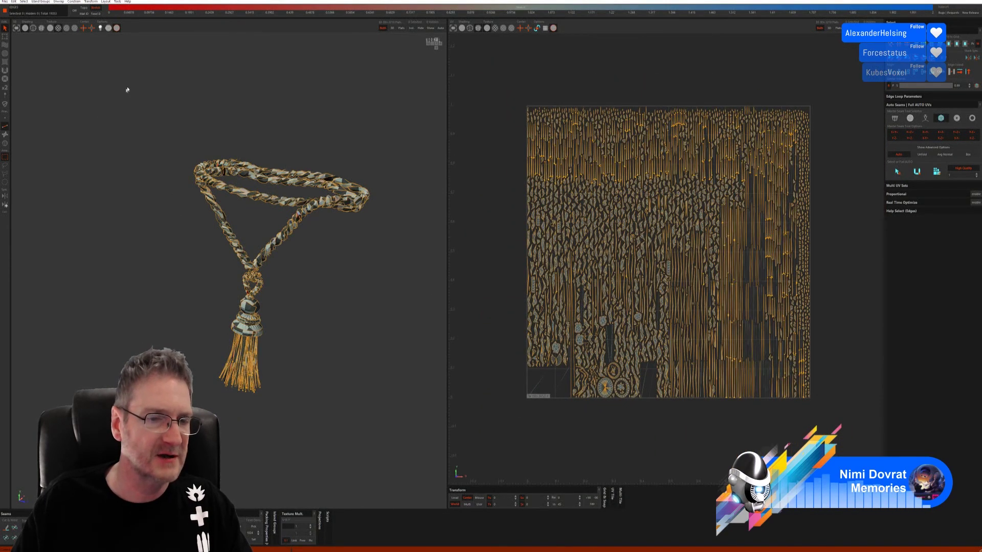
{"action": "left_click_drag", "start_coordinate": [123, 83], "coordinate": [199, 228], "text": "alt"}
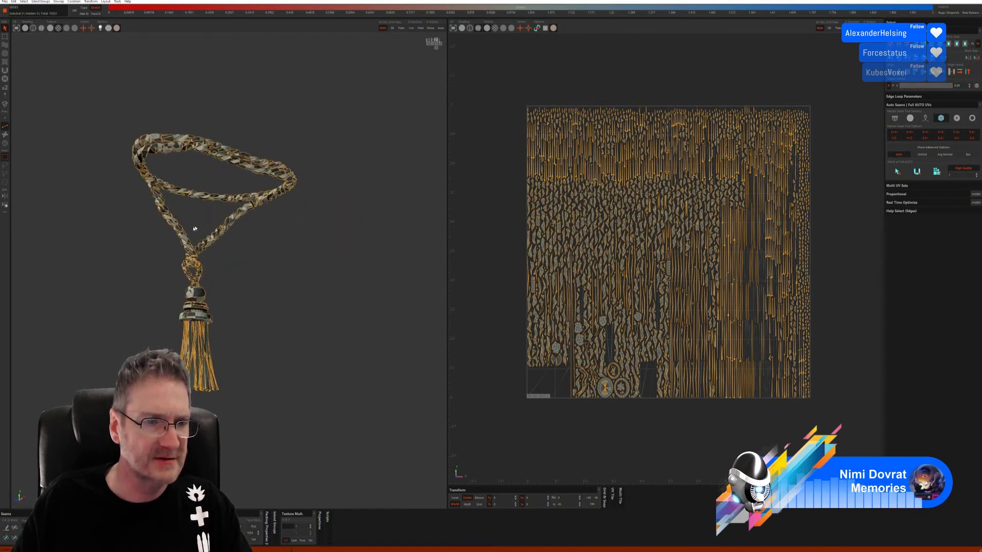
{"action": "scroll", "coordinate": [202, 250], "scroll_direction": "up", "scroll_amount": 4}
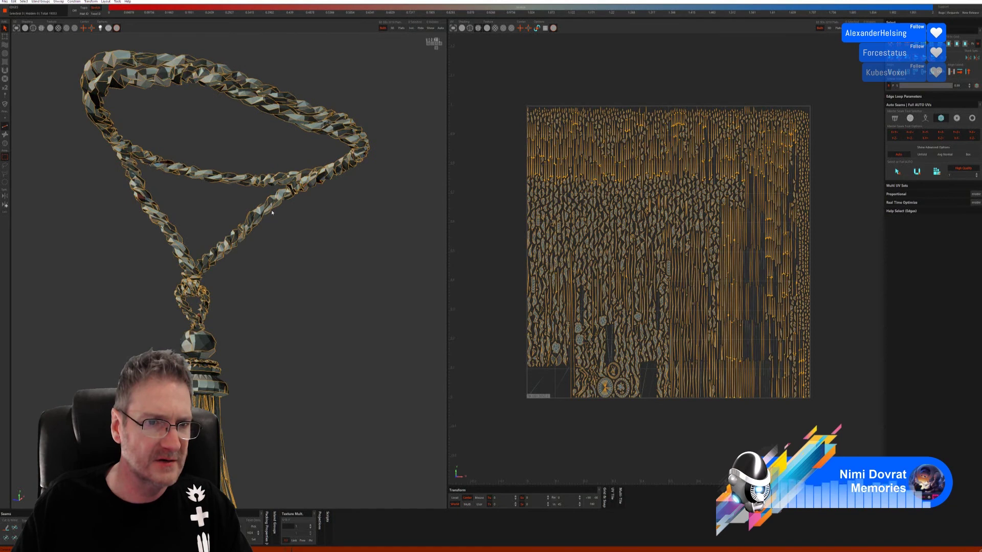
{"action": "scroll", "coordinate": [272, 212], "scroll_direction": "up", "scroll_amount": 5}
{"action": "left_click_drag", "start_coordinate": [438, 212], "coordinate": [264, 335], "text": "alt"}
{"action": "scroll", "coordinate": [298, 256], "scroll_direction": "down", "scroll_amount": 5}
{"action": "scroll", "coordinate": [251, 261], "scroll_direction": "up", "scroll_amount": 5}
{"action": "scroll", "coordinate": [246, 276], "scroll_direction": "down", "scroll_amount": 5}
Save the unwrapped tie-back and switch back to 3ds Max to bring its new UVs onto the model.
{"action": "left_click", "coordinate": [4, 1]}
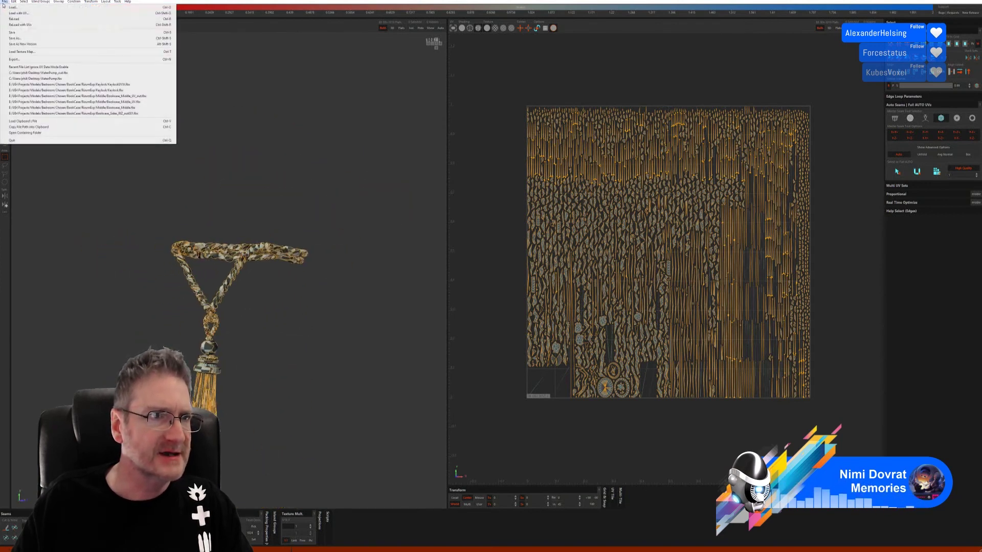
{"action": "left_click", "coordinate": [19, 32]}
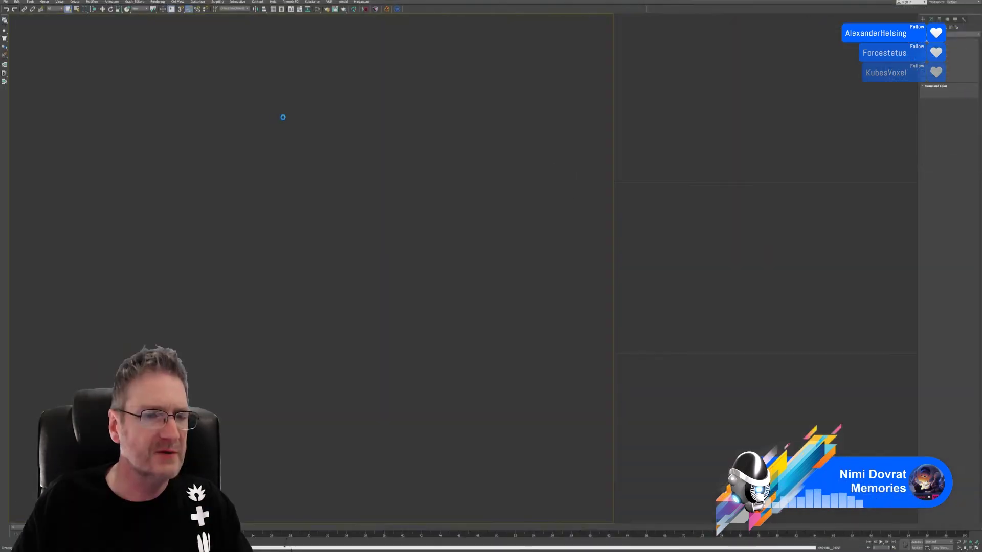
{"action": "scroll", "coordinate": [397, 242], "scroll_direction": "down", "scroll_amount": 4}
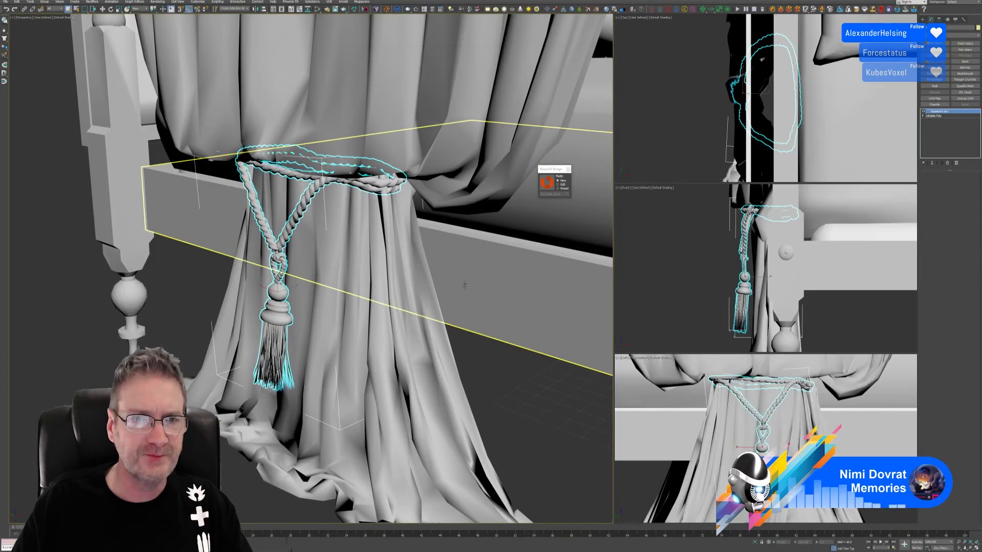
Close the RizomUV bridge window, add an Unwrap UVW modifier to the tie-back and copy that modifier.
{"action": "middle_click_drag", "start_coordinate": [397, 242], "coordinate": [567, 171], "text": "alt"}
{"action": "left_click", "coordinate": [569, 170]}
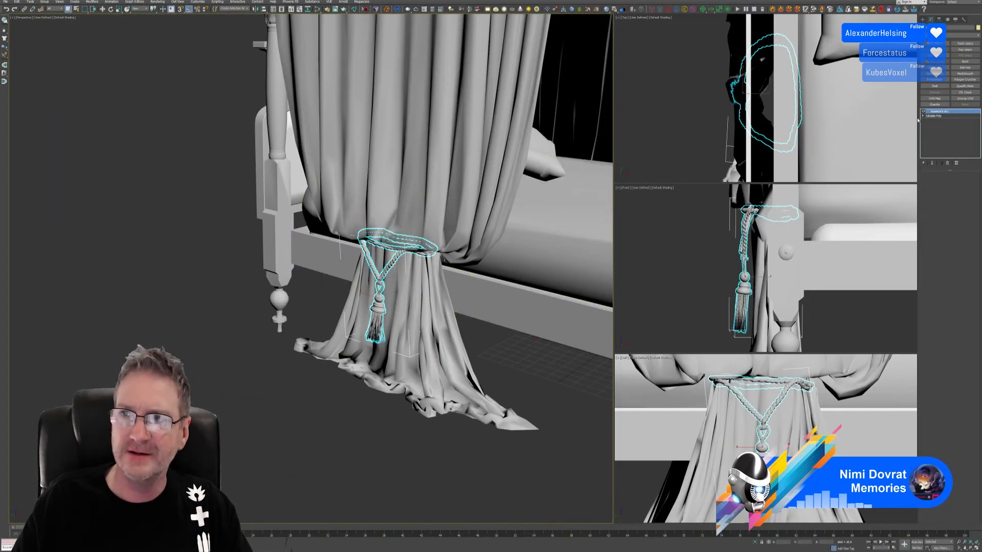
{"action": "left_click", "coordinate": [963, 98]}
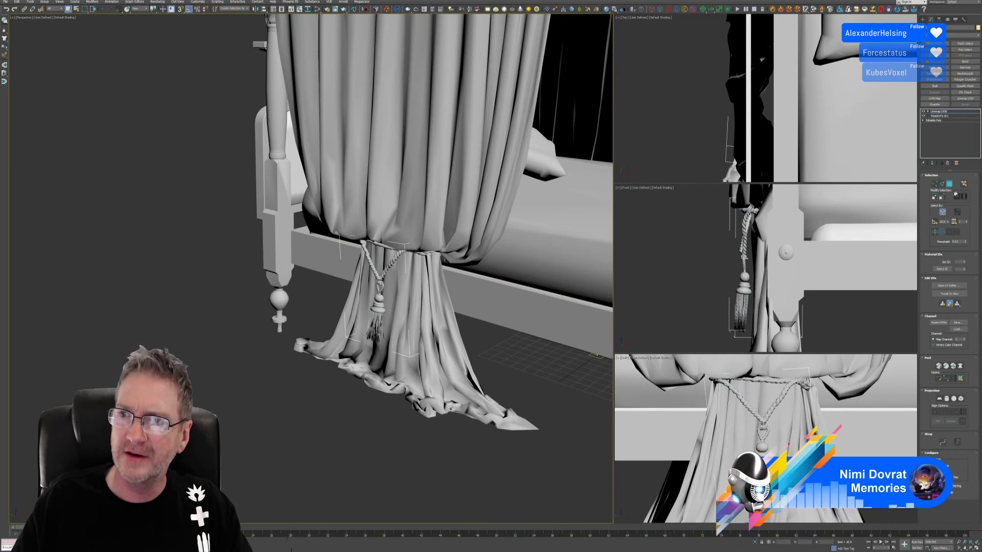
{"action": "right_click", "coordinate": [947, 113]}
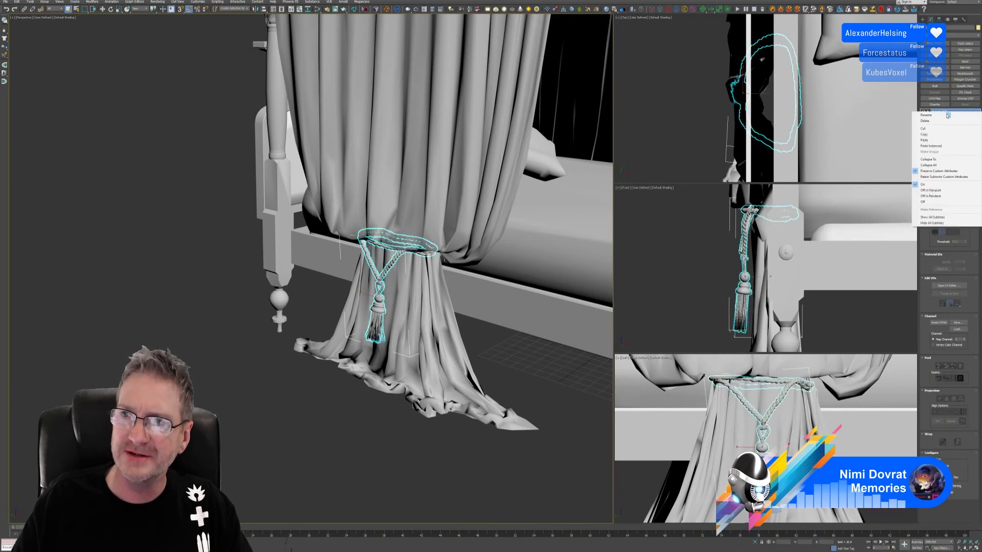
{"action": "left_click", "coordinate": [924, 136]}
Select the curtain that the tie-back holds and convert it to an Editable Poly.
{"action": "scroll", "coordinate": [234, 315], "scroll_direction": "down", "scroll_amount": 8}
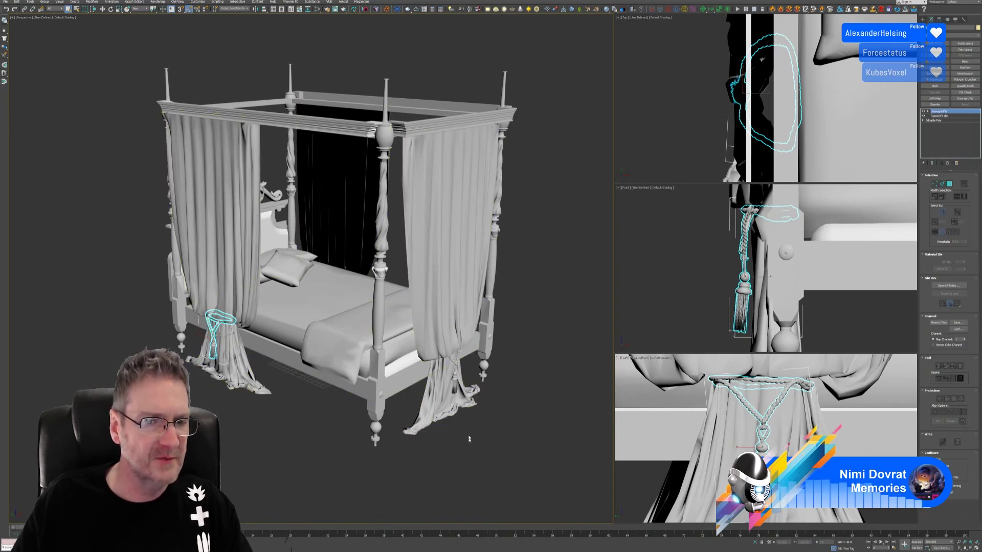
{"action": "scroll", "coordinate": [253, 424], "scroll_direction": "up", "scroll_amount": 2}
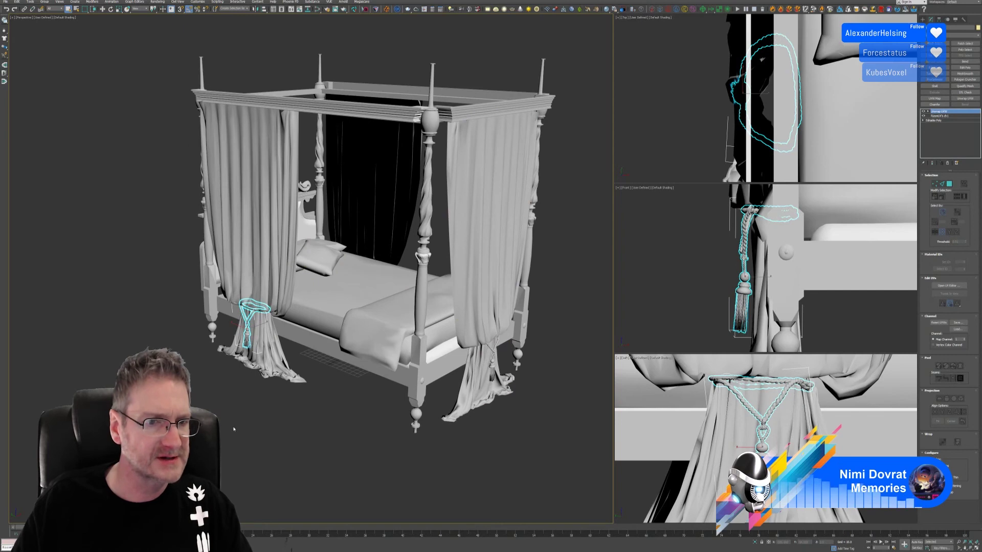
{"action": "scroll", "coordinate": [241, 425], "scroll_direction": "up", "scroll_amount": 3}
{"action": "scroll", "coordinate": [242, 424], "scroll_direction": "up", "scroll_amount": 2}
{"action": "left_click", "coordinate": [241, 424]}
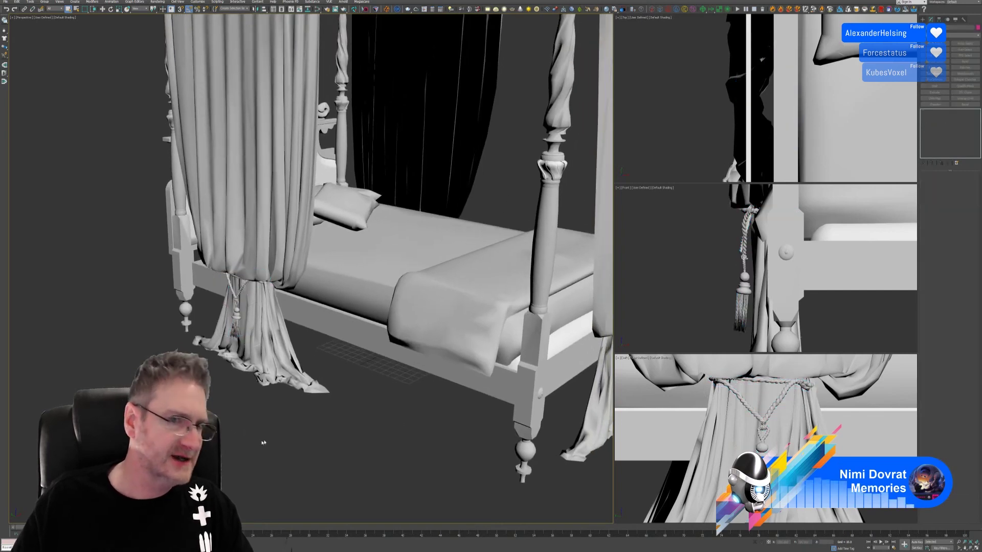
{"action": "left_click", "coordinate": [277, 220]}
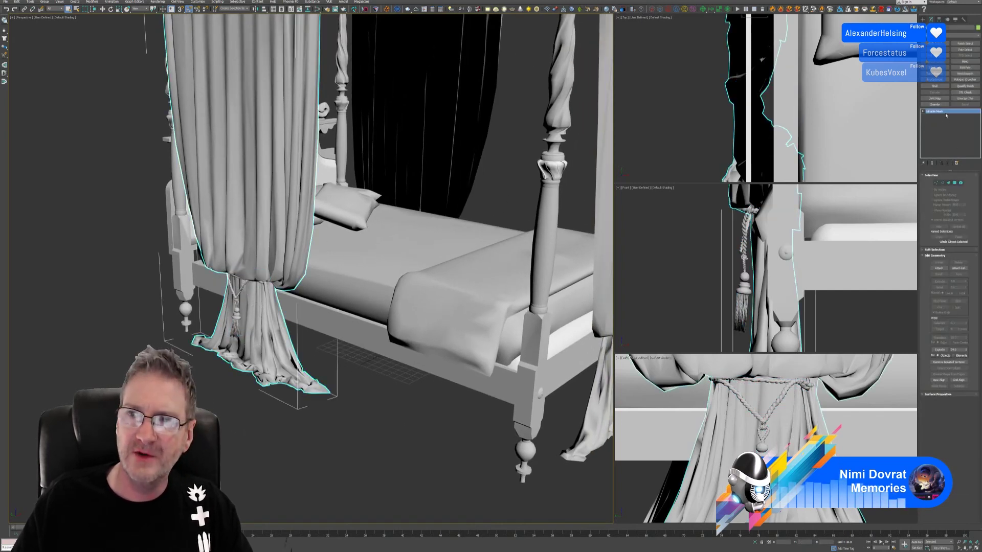
{"action": "right_click", "coordinate": [945, 115]}
{"action": "left_click", "coordinate": [952, 155]}
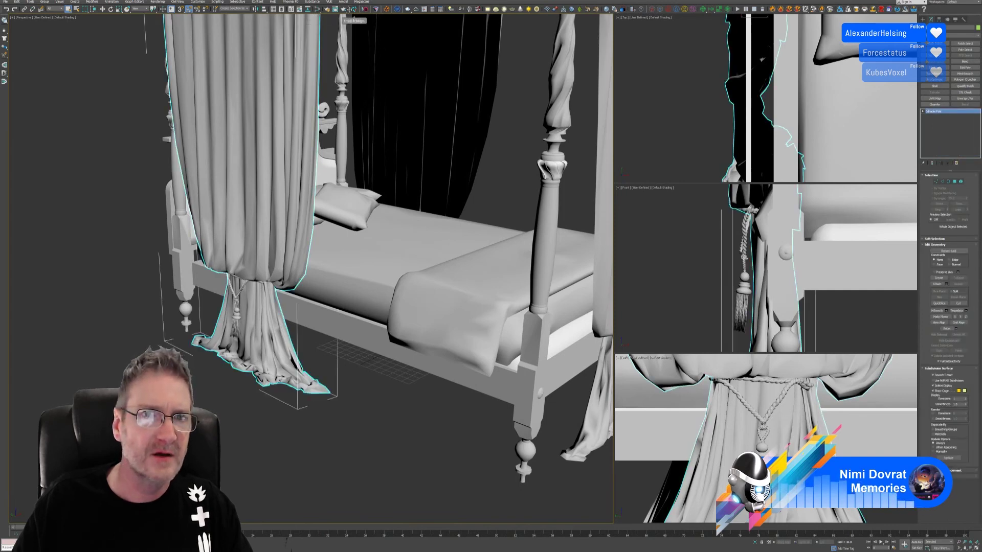
Open the RizomUV bridge, send the curtain to RizomUV and change its shading in the 3D view.
{"action": "left_click", "coordinate": [354, 9]}
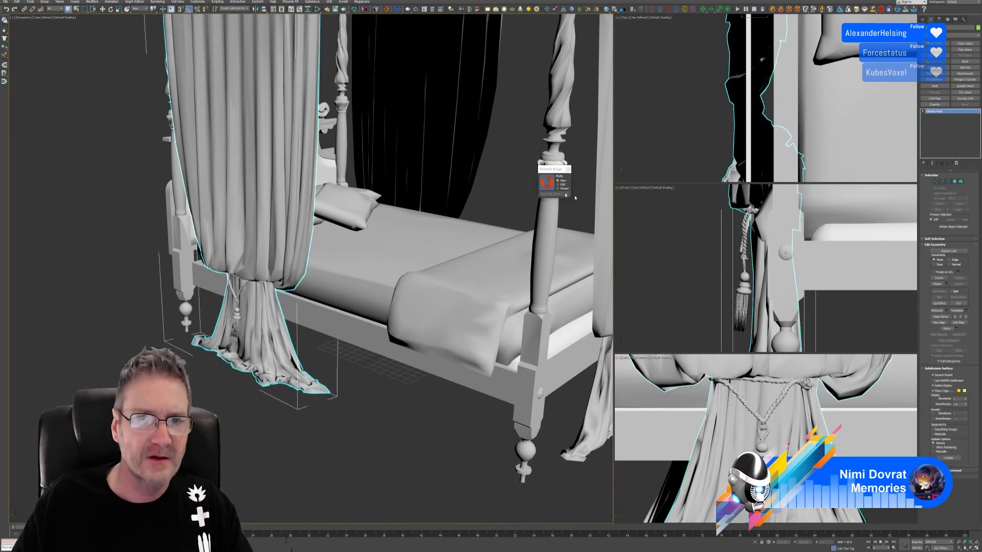
{"action": "left_click", "coordinate": [611, 219]}
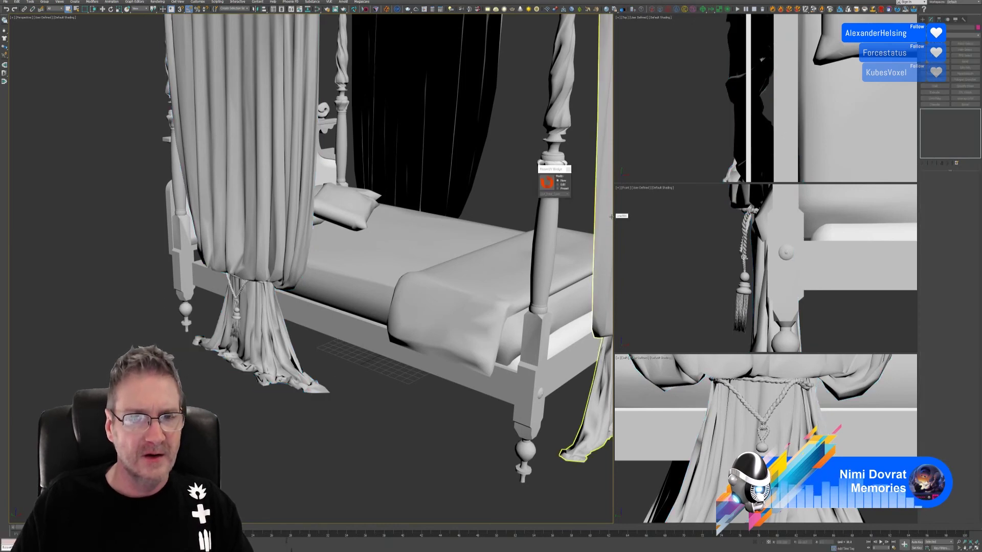
{"action": "left_click", "coordinate": [554, 194]}
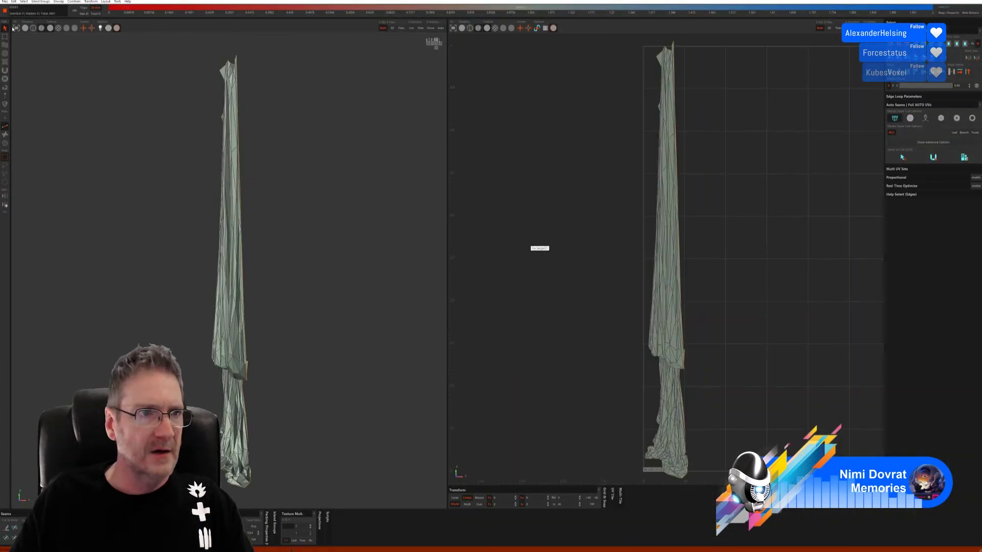
{"action": "left_click", "coordinate": [25, 28]}
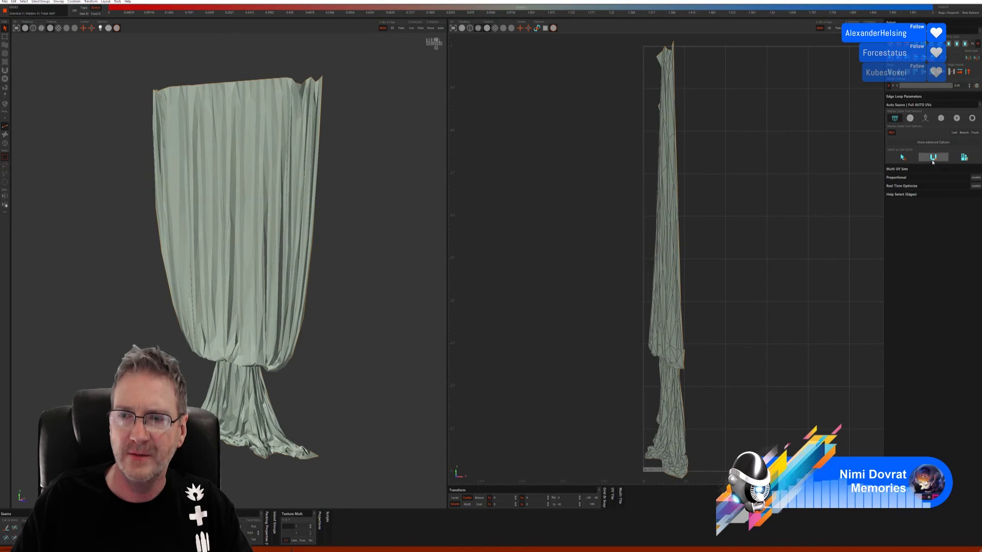
Try the second automatic seam method on the curtain with unfolding and packing, check it with checker shading, and undo the result.
{"action": "left_click", "coordinate": [910, 119]}
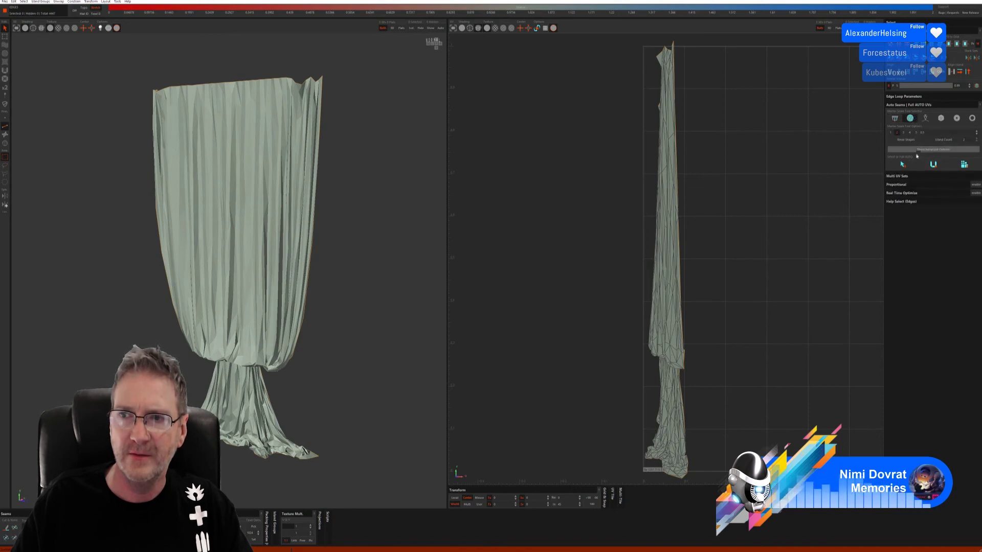
{"action": "left_click", "coordinate": [928, 166]}
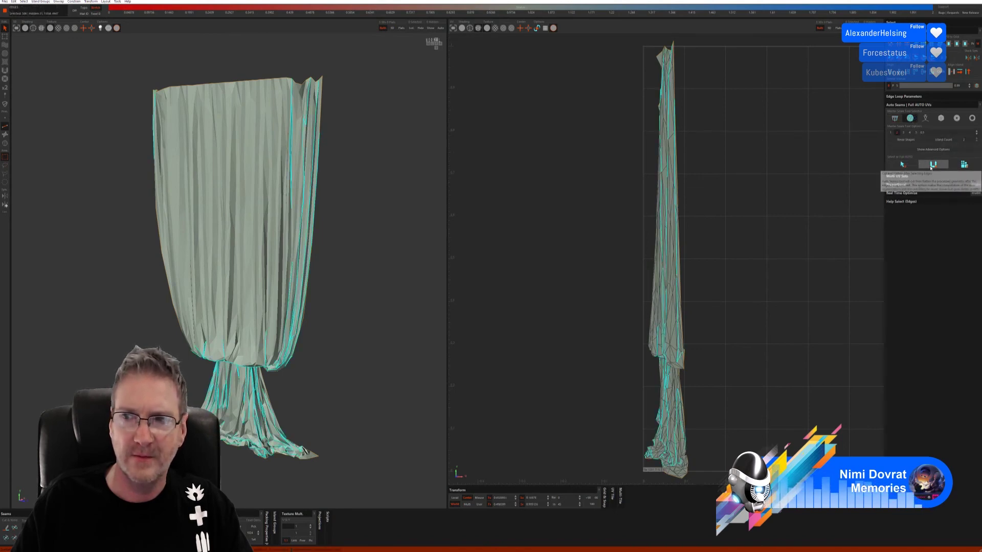
{"action": "left_click", "coordinate": [964, 164]}
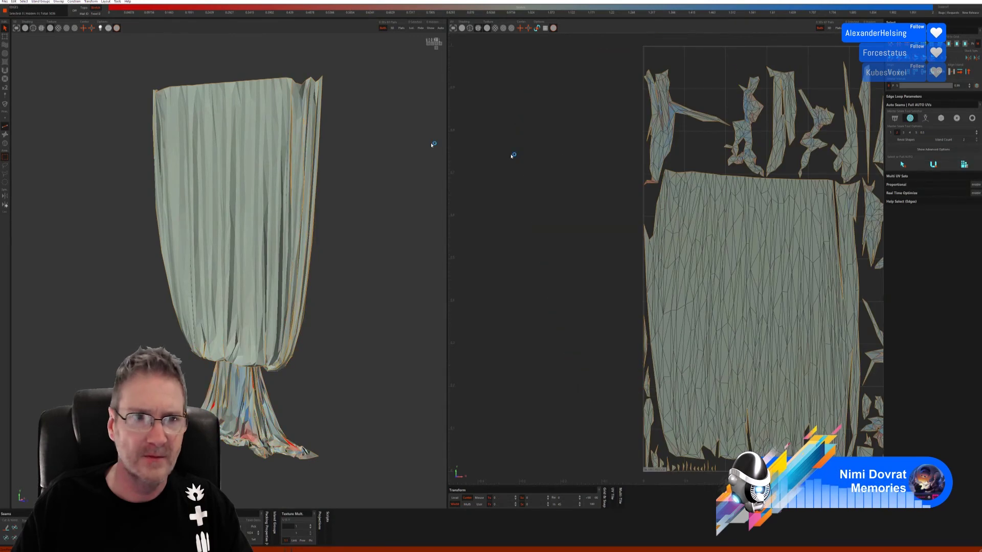
{"action": "left_click", "coordinate": [62, 29]}
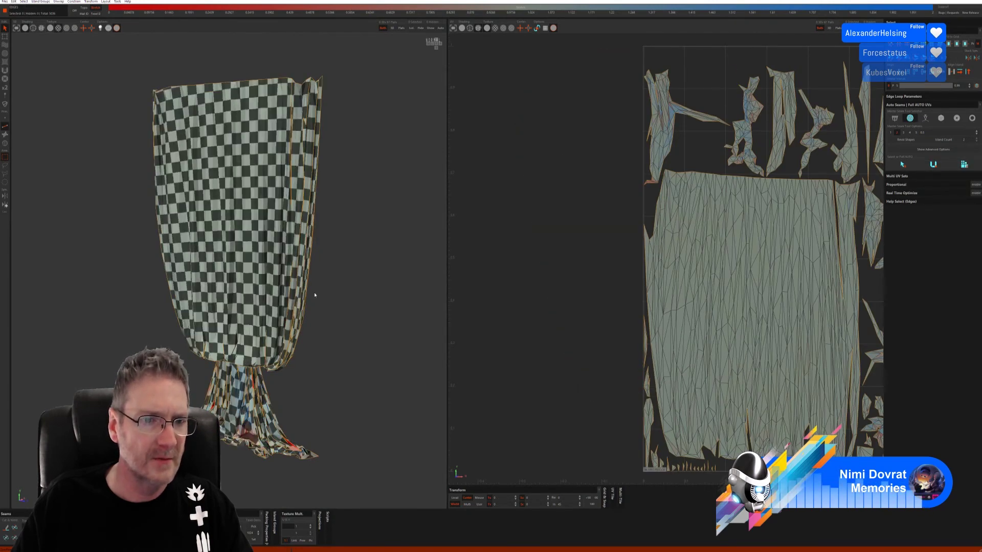
{"action": "middle_click_drag", "start_coordinate": [315, 295], "coordinate": [338, 266]}
{"action": "scroll", "coordinate": [540, 279], "scroll_direction": "down", "scroll_amount": 3}
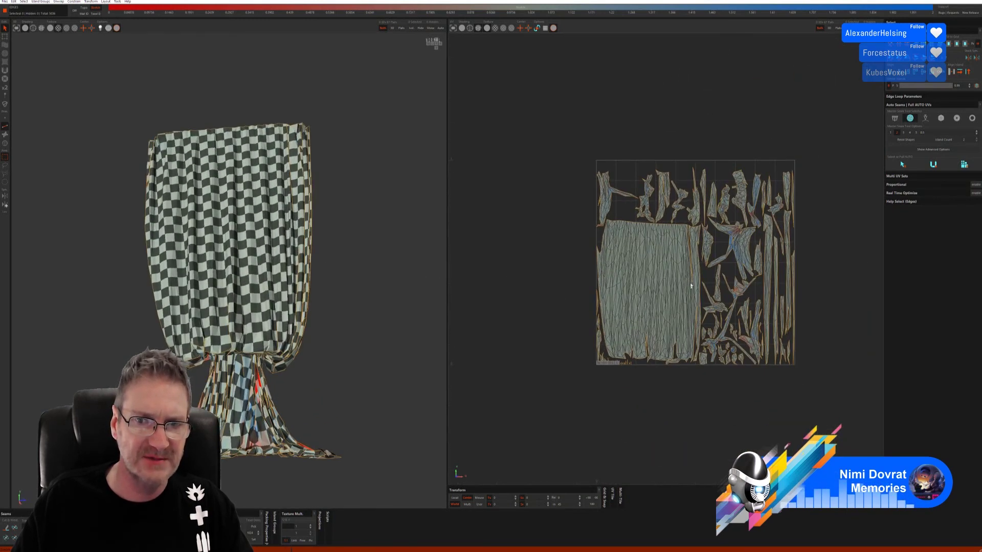
{"action": "middle_click_drag", "start_coordinate": [322, 296], "coordinate": [316, 350]}
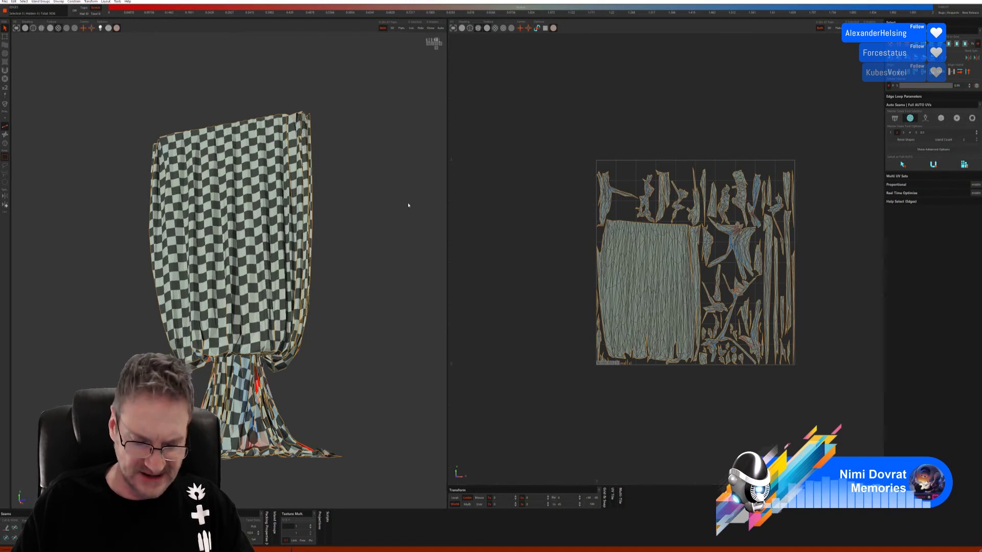
{"action": "key", "text": "ctrl+z"}
{"action": "key", "text": "ctrl+z"}
{"action": "key", "text": "ctrl+z"}
{"action": "key", "text": "ctrl+z"}
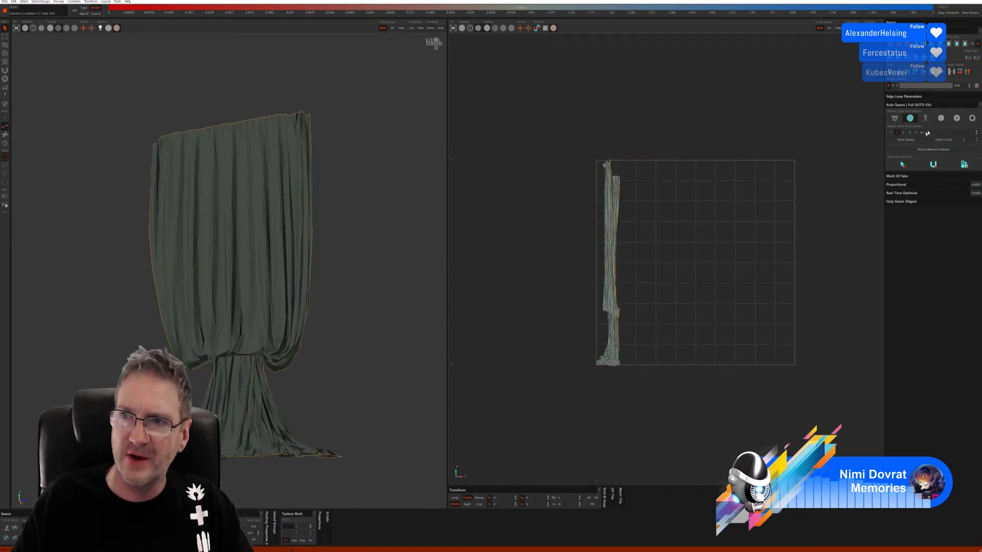
Try the third and fourth automatic seam methods on the curtain, inspect the checker shading and islands, and undo the result.
{"action": "left_click", "coordinate": [924, 118]}
{"action": "left_click", "coordinate": [933, 157]}
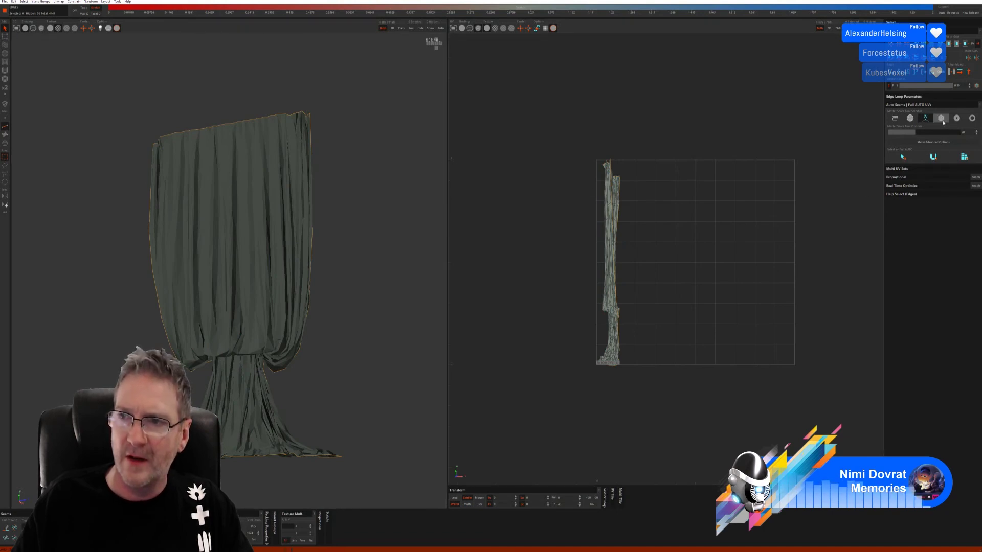
{"action": "left_click", "coordinate": [940, 118]}
{"action": "left_click", "coordinate": [918, 172]}
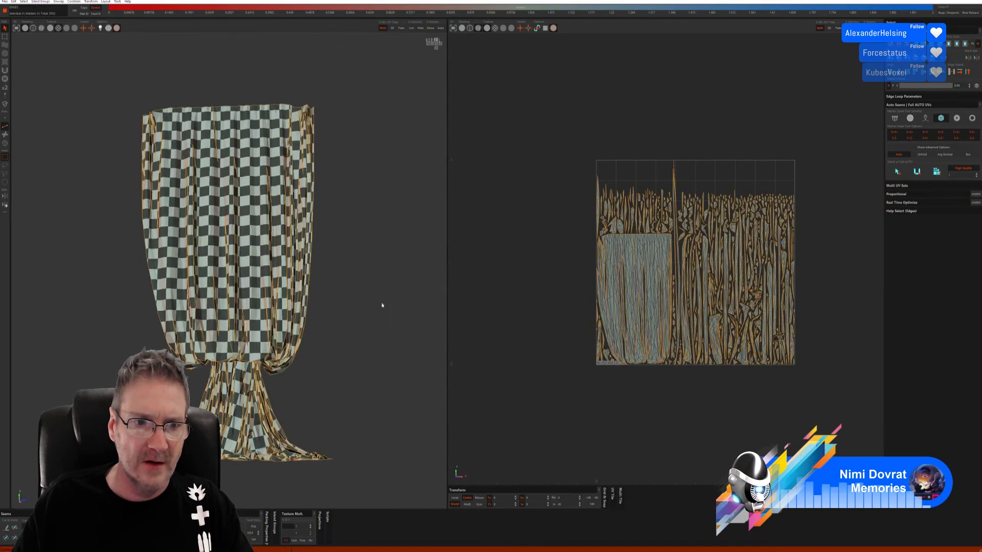
{"action": "middle_click_drag", "start_coordinate": [382, 305], "coordinate": [361, 288]}
{"action": "middle_click_drag", "start_coordinate": [360, 288], "coordinate": [376, 297]}
{"action": "scroll", "coordinate": [639, 277], "scroll_direction": "up", "scroll_amount": 5}
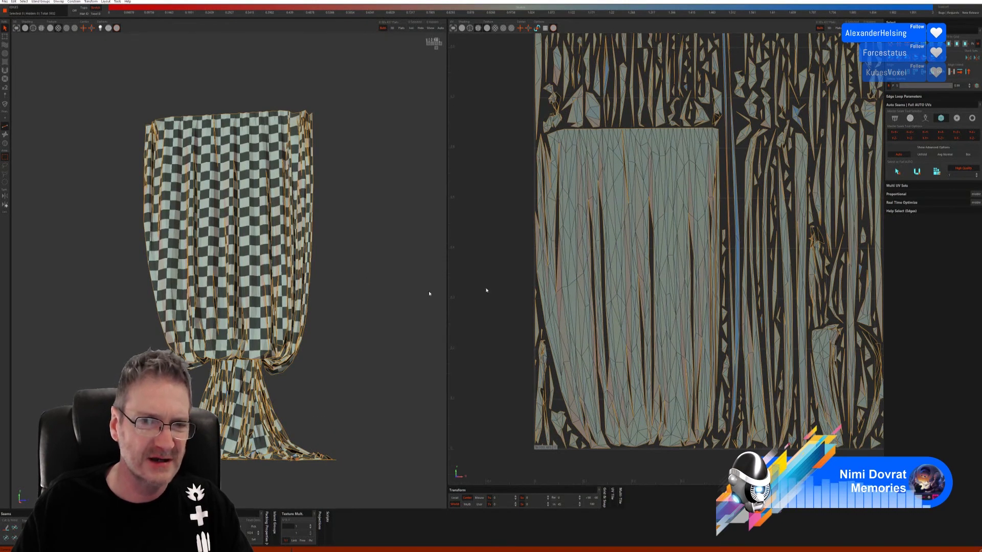
{"action": "middle_click_drag", "start_coordinate": [429, 293], "coordinate": [338, 333]}
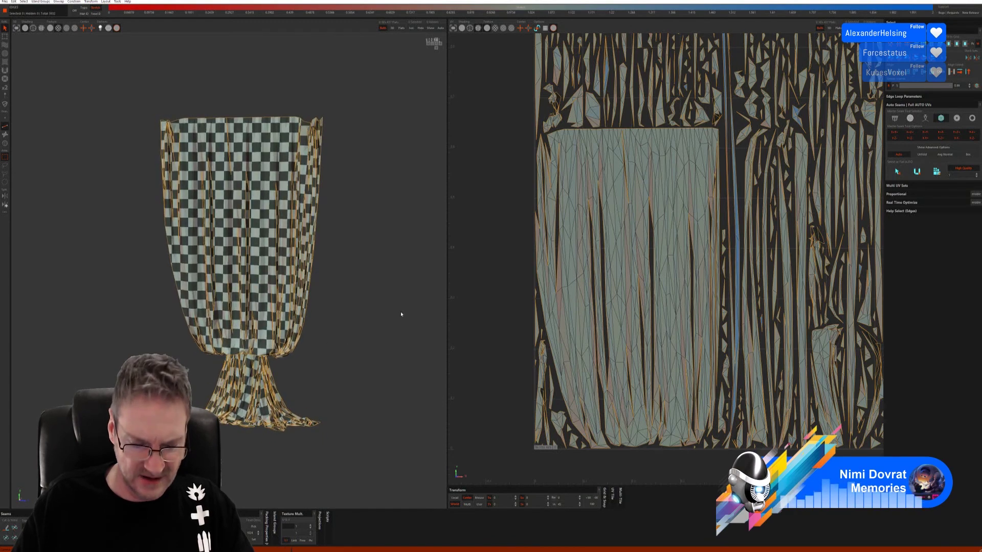
{"action": "key", "text": "ctrl+z"}
{"action": "key", "text": "ctrl+z"}
{"action": "key", "text": "ctrl+z"}
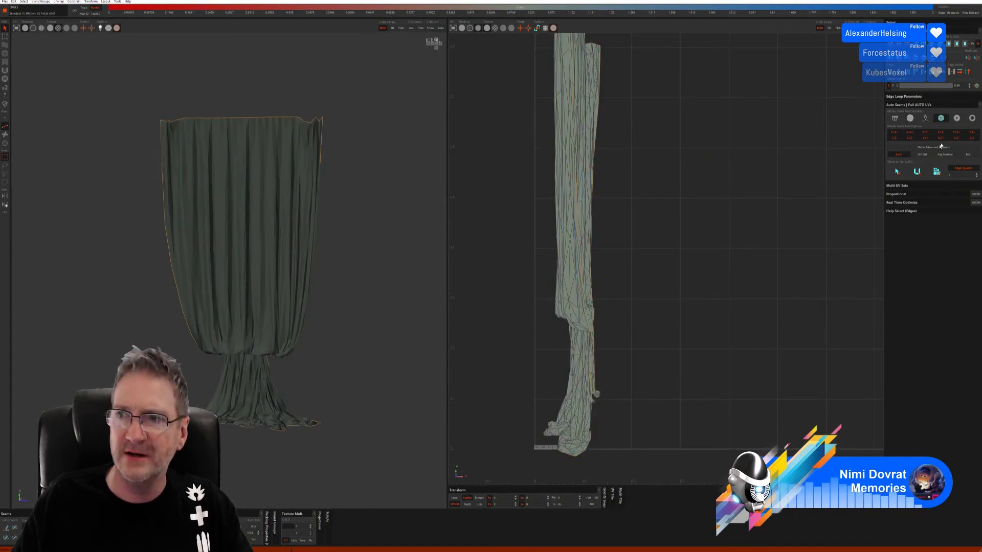
Test the fifth automatic seam method, and return to the second one to cut, unfold and pack the curtain.
{"action": "left_click", "coordinate": [956, 118]}
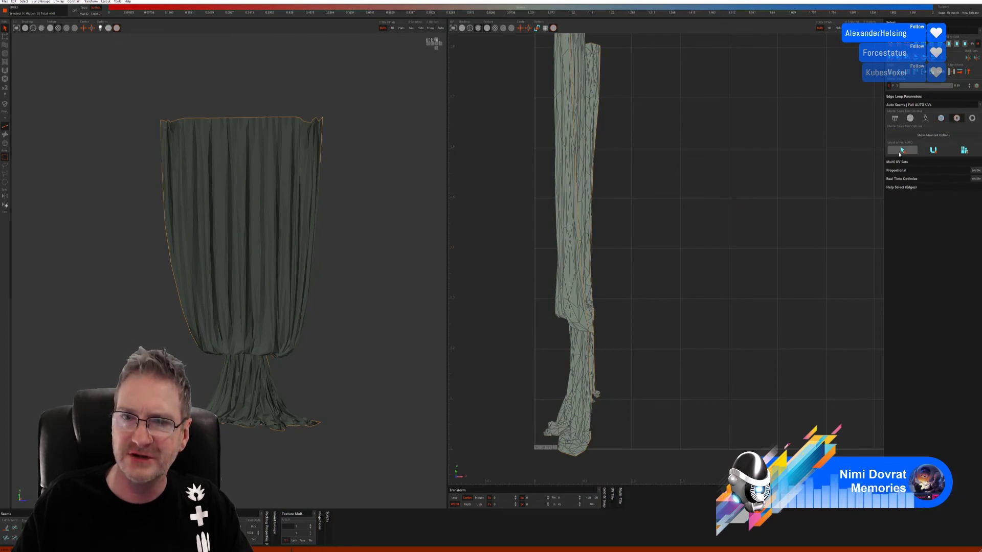
{"action": "left_click", "coordinate": [903, 151]}
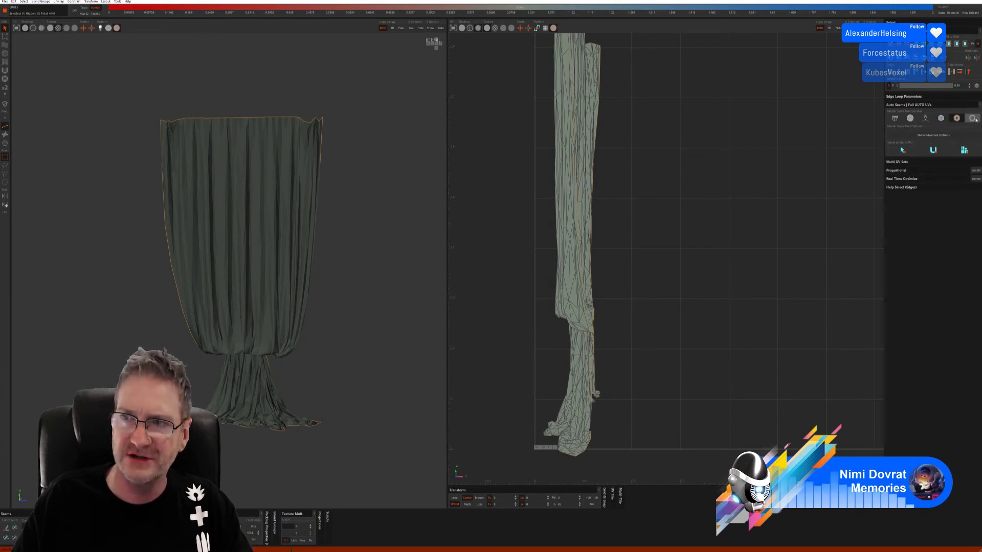
{"action": "left_click", "coordinate": [908, 120]}
{"action": "left_click", "coordinate": [937, 166]}
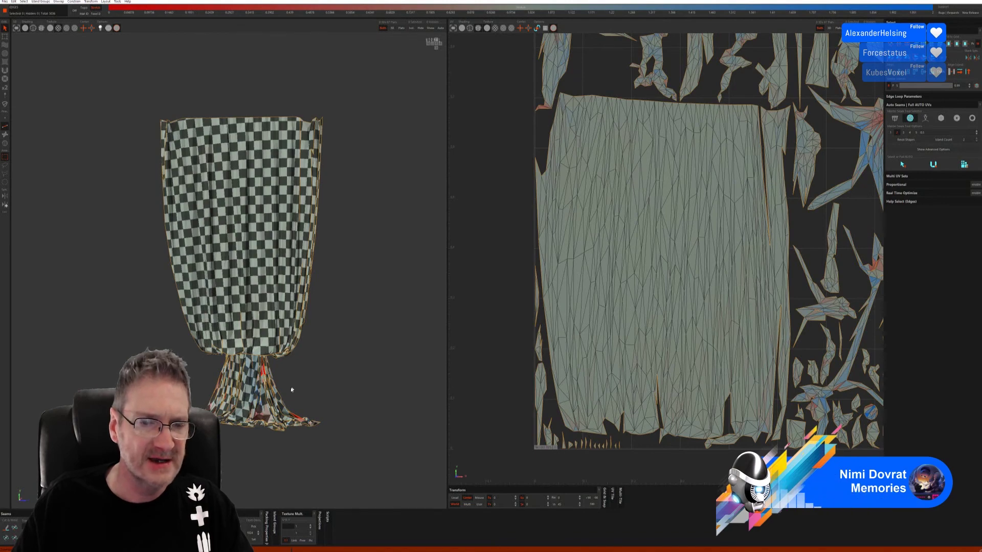
Examine the checker shading and red distorted faces around the curtain's gathered waist and lower folds from several angles.
{"action": "scroll", "coordinate": [291, 390], "scroll_direction": "up", "scroll_amount": 5}
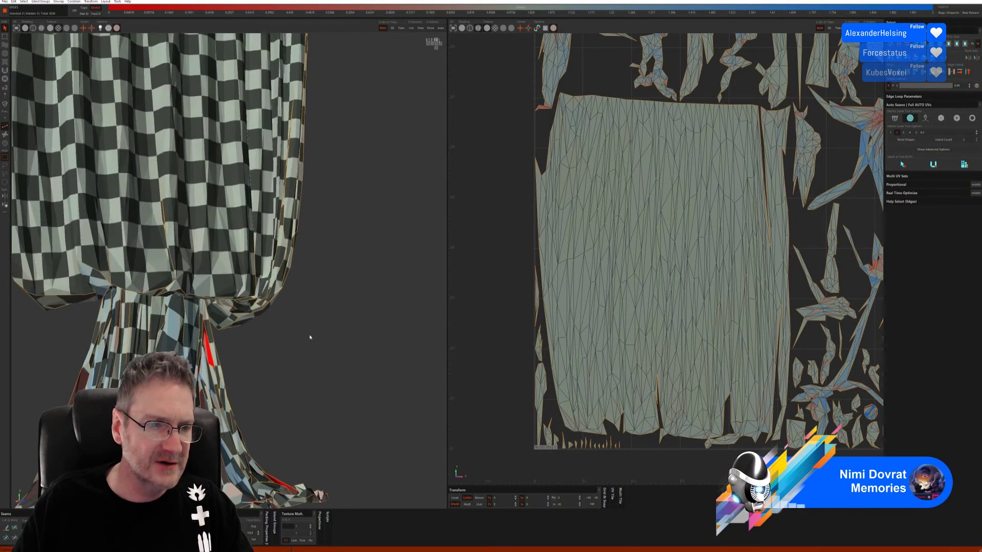
{"action": "scroll", "coordinate": [310, 337], "scroll_direction": "up", "scroll_amount": 1}
{"action": "scroll", "coordinate": [207, 355], "scroll_direction": "up", "scroll_amount": 4}
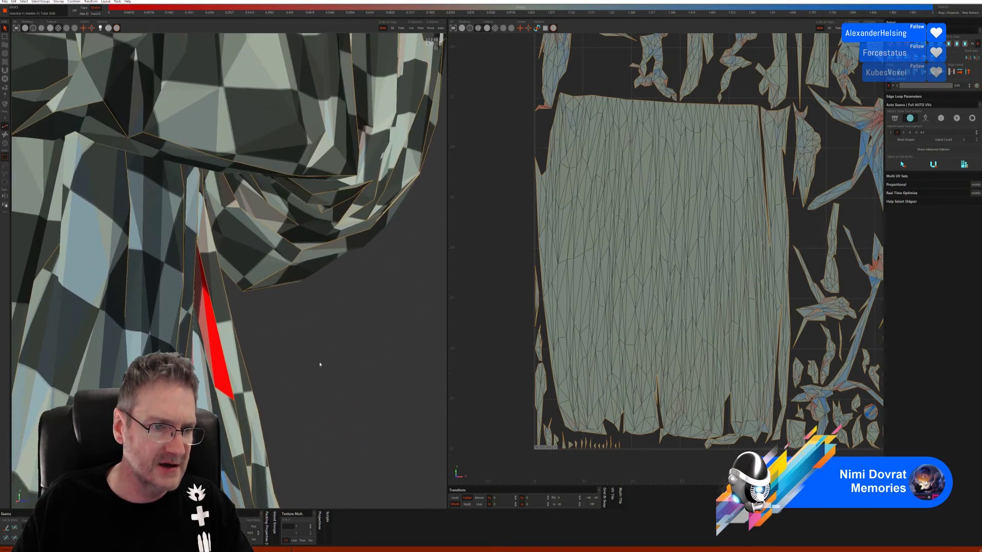
{"action": "middle_click_drag", "start_coordinate": [223, 368], "coordinate": [115, 353]}
{"action": "scroll", "coordinate": [211, 356], "scroll_direction": "down", "scroll_amount": 6}
{"action": "scroll", "coordinate": [248, 252], "scroll_direction": "up", "scroll_amount": 3}
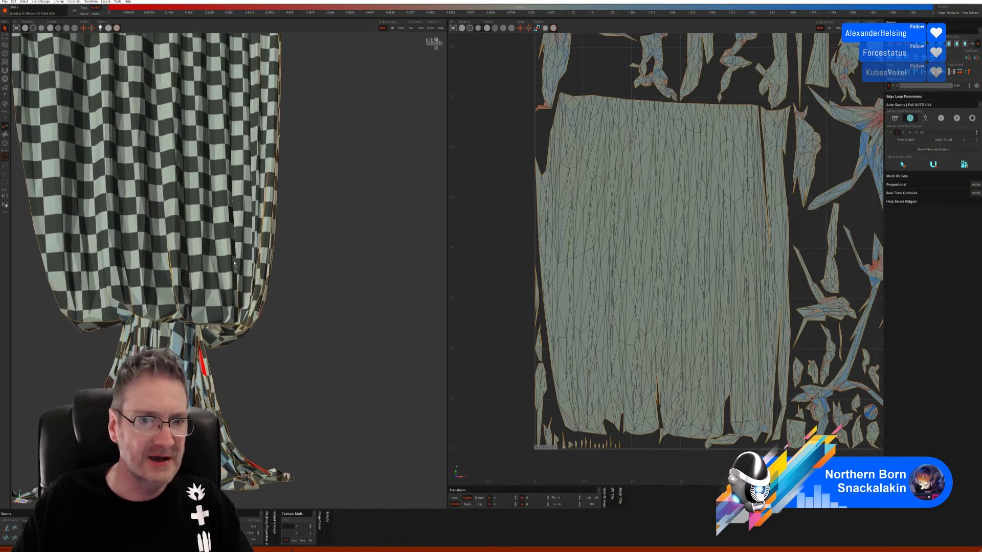
{"action": "scroll", "coordinate": [252, 377], "scroll_direction": "up", "scroll_amount": 3}
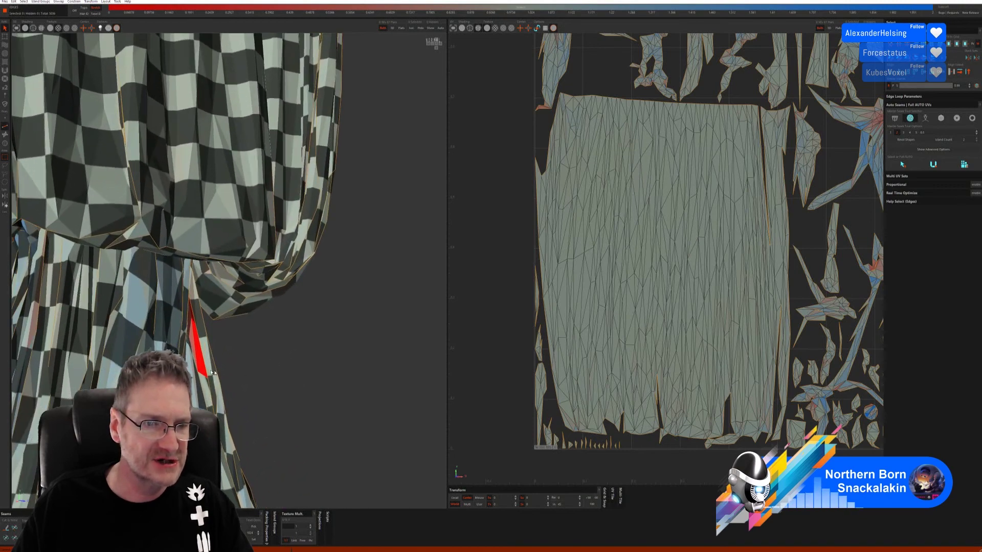
{"action": "mouse_move", "coordinate": [211, 372]}
{"action": "middle_mouse_down"}
{"action": "mouse_move", "coordinate": [196, 351]}
{"action": "mouse_move", "coordinate": [195, 363]}
{"action": "mouse_move", "coordinate": [218, 354]}
{"action": "mouse_move", "coordinate": [193, 371]}
{"action": "middle_mouse_up"}
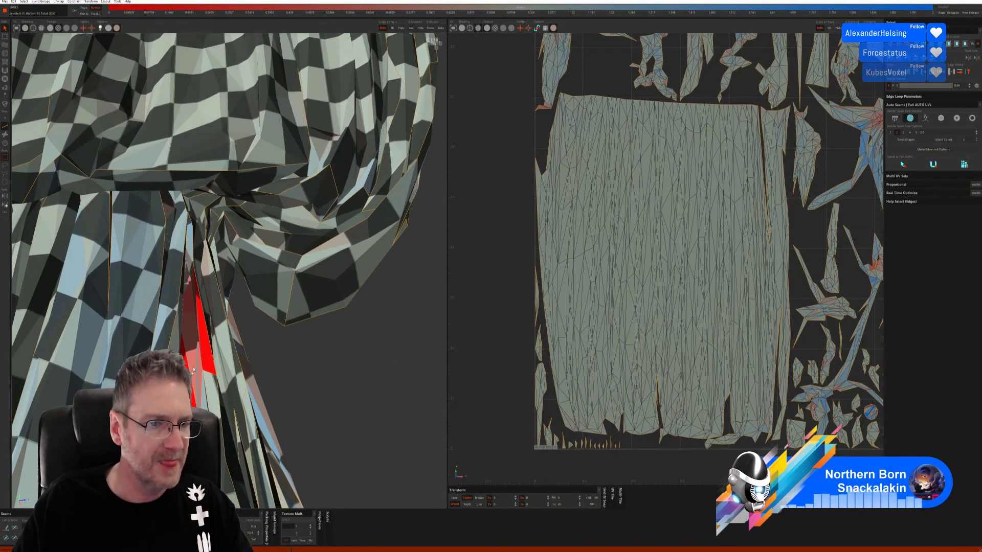
{"action": "scroll", "coordinate": [266, 353], "scroll_direction": "down", "scroll_amount": 5}
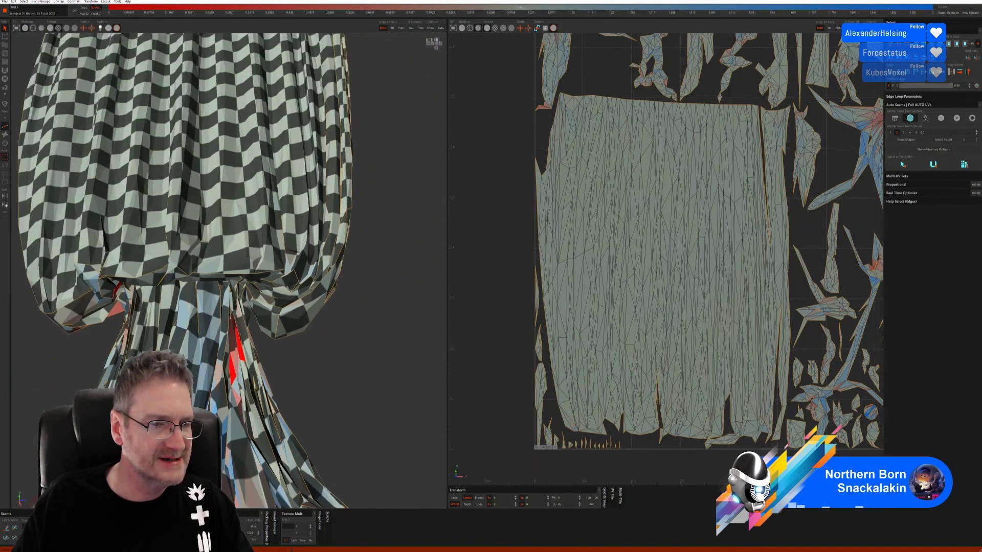
{"action": "scroll", "coordinate": [266, 353], "scroll_direction": "up", "scroll_amount": 2}
{"action": "middle_click_drag", "start_coordinate": [266, 353], "coordinate": [233, 370]}
{"action": "middle_click_drag", "start_coordinate": [276, 424], "coordinate": [116, 117]}
Save the unwrapped curtain and switch back to 3ds Max to bring its new UVs onto the model.
{"action": "left_click", "coordinate": [9, 2]}
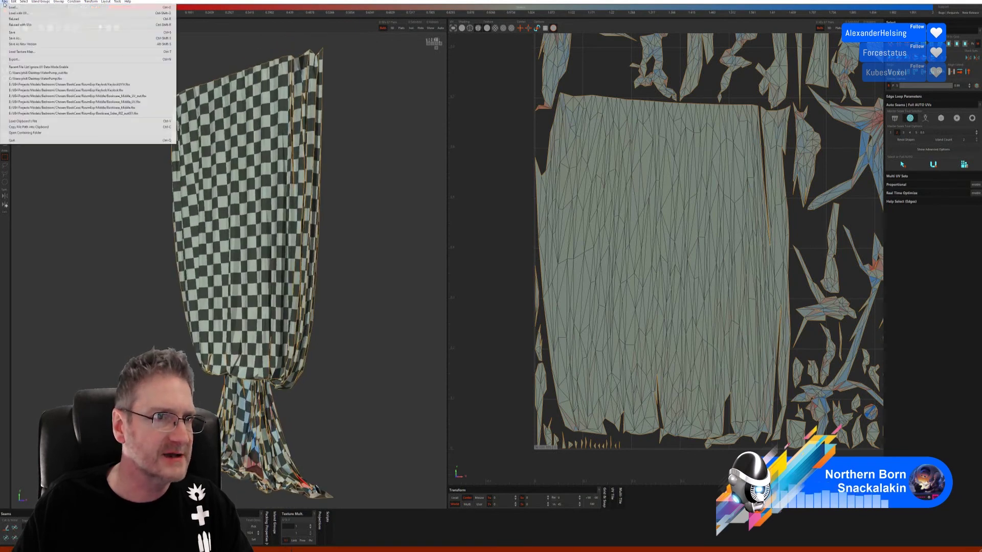
{"action": "left_click", "coordinate": [13, 33]}
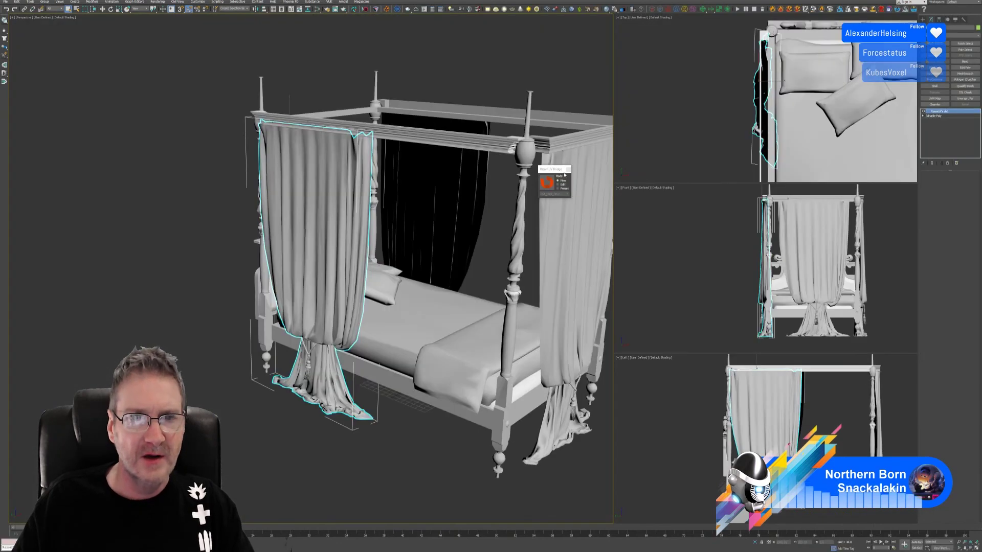
Close the RizomUV bridge dialog and save the scene.
{"action": "left_click", "coordinate": [570, 170]}
{"action": "middle_click_drag", "start_coordinate": [444, 322], "coordinate": [337, 301], "text": "alt"}
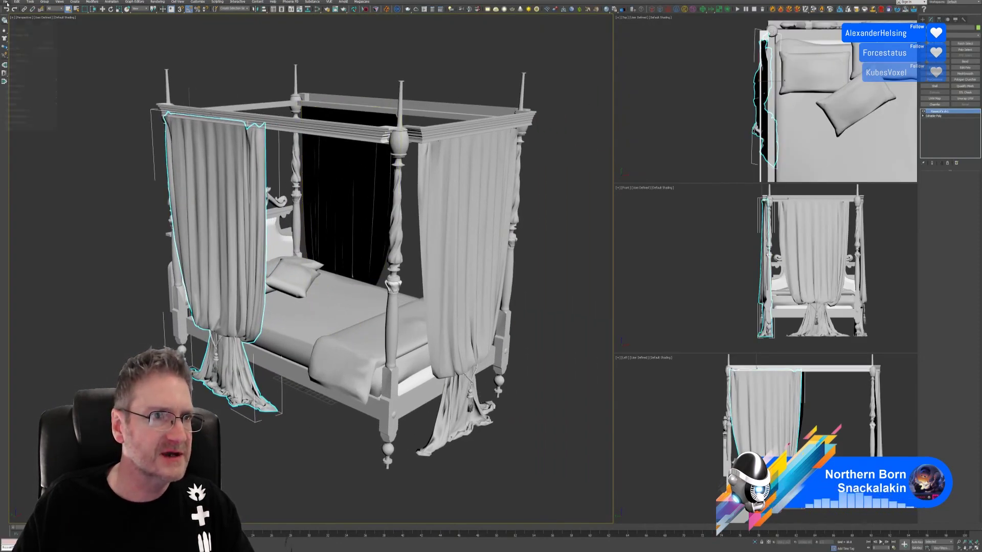
{"action": "left_click", "coordinate": [6, 3]}
{"action": "left_click", "coordinate": [31, 46]}
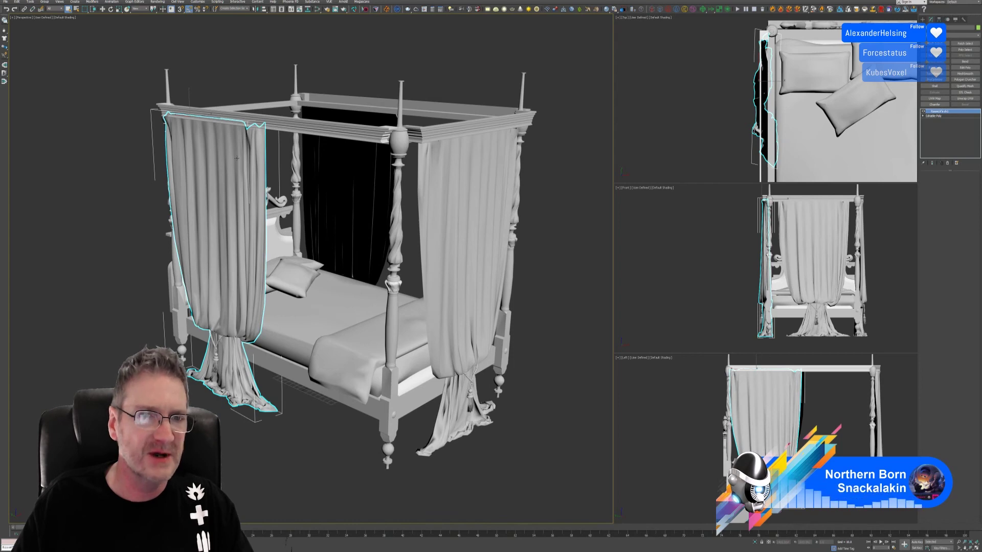
Select the tilted pillow, the mattress and the folded blanket in turn to check them, and save the scene again.
{"action": "left_click", "coordinate": [293, 272]}
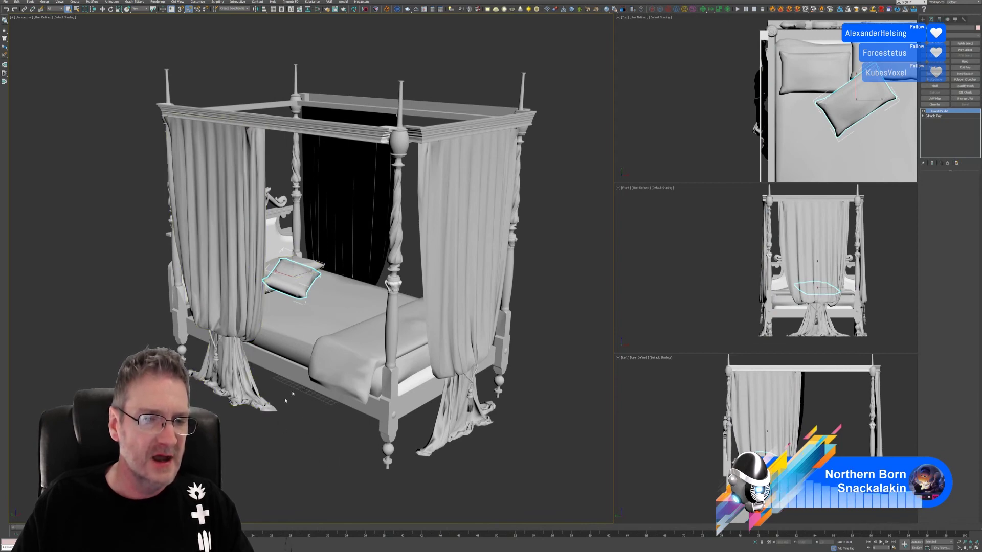
{"action": "left_click", "coordinate": [330, 364]}
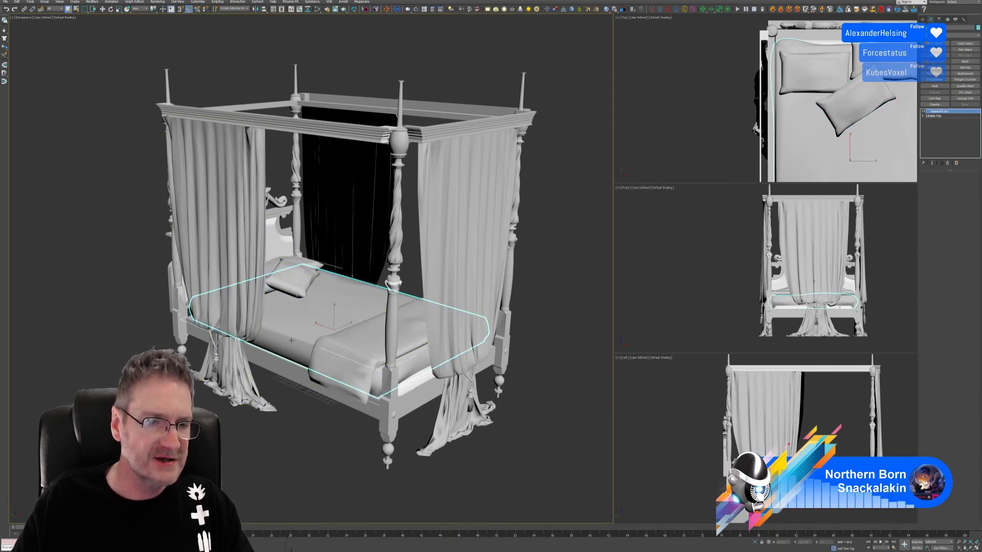
{"action": "left_click", "coordinate": [351, 352]}
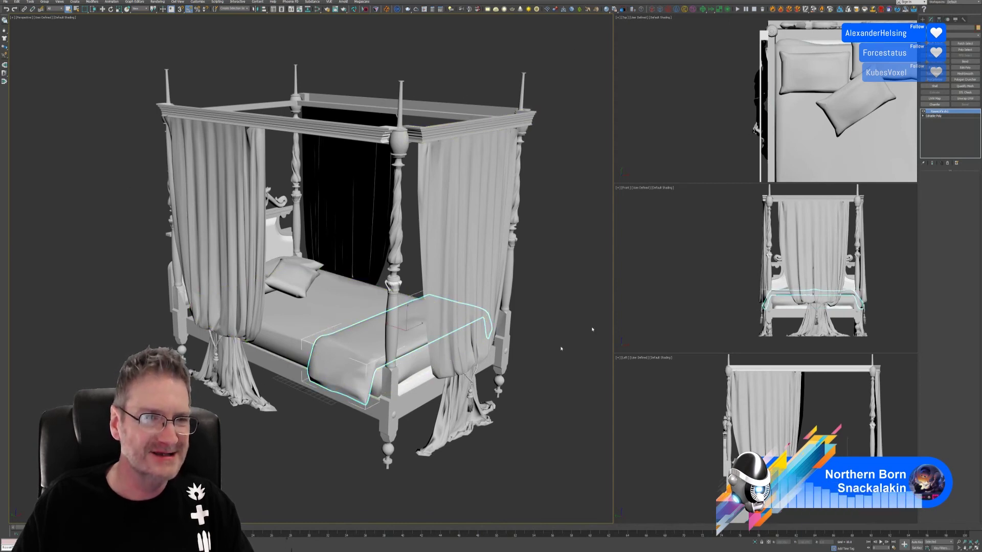
{"action": "left_click", "coordinate": [5, 2]}
{"action": "left_click", "coordinate": [11, 40]}
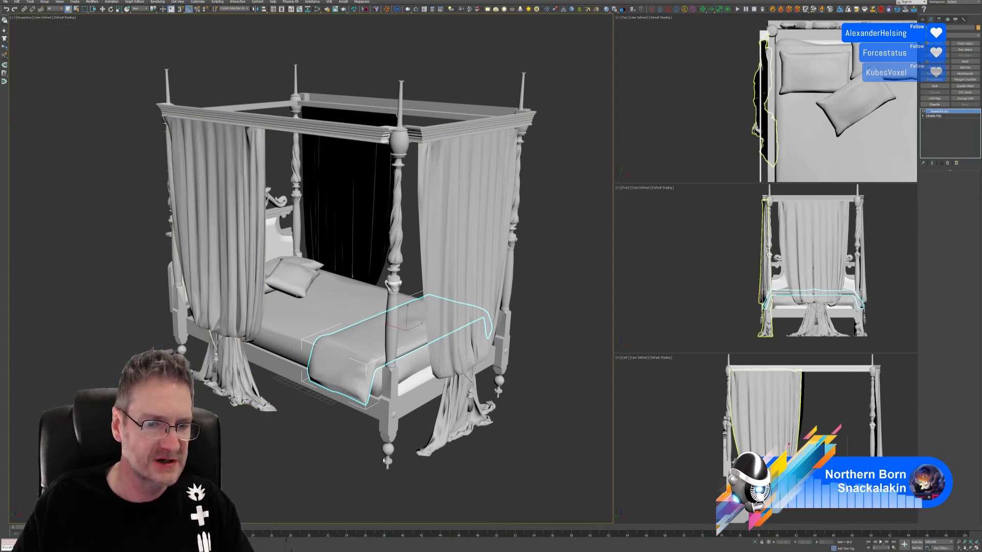
Collapse the modifier stack of the nearest turned foot and attach the lower post above it.
{"action": "left_click", "coordinate": [388, 451]}
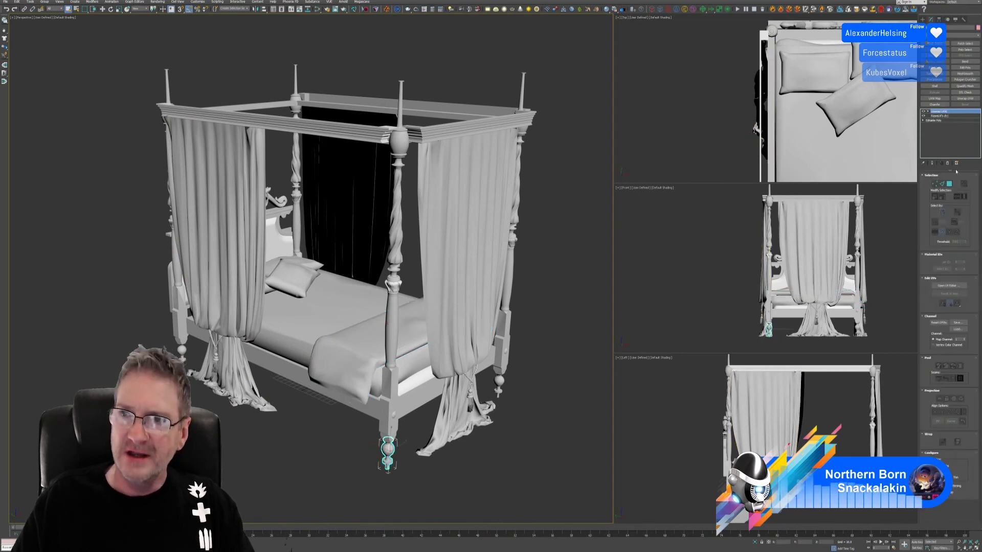
{"action": "right_click", "coordinate": [946, 116]}
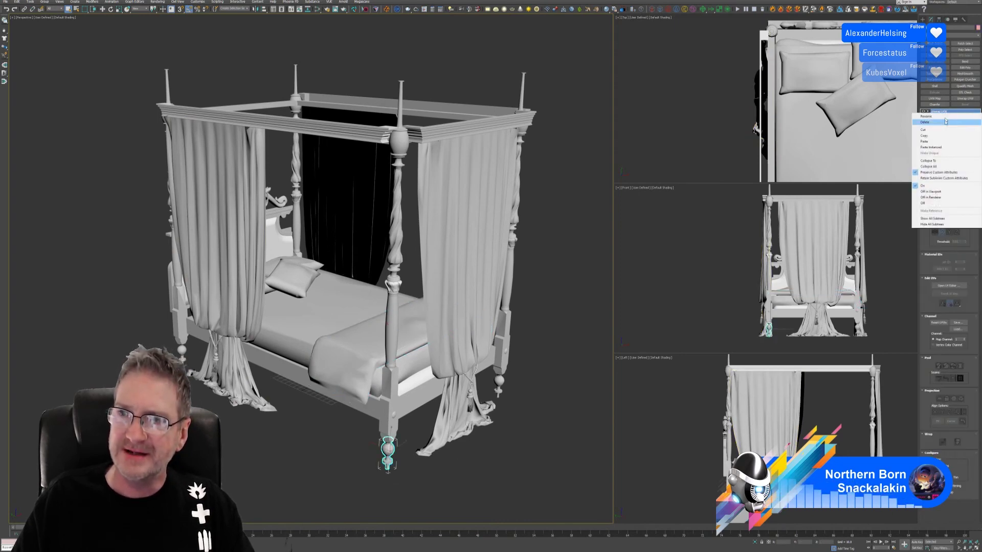
{"action": "left_click", "coordinate": [936, 168]}
{"action": "left_click", "coordinate": [515, 291]}
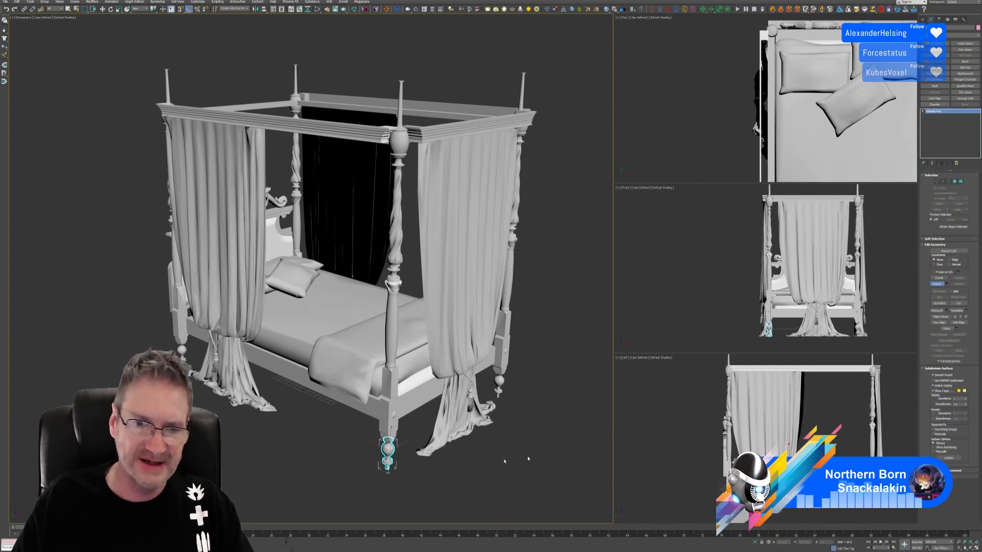
{"action": "left_click", "coordinate": [395, 355]}
{"action": "left_click", "coordinate": [400, 274]}
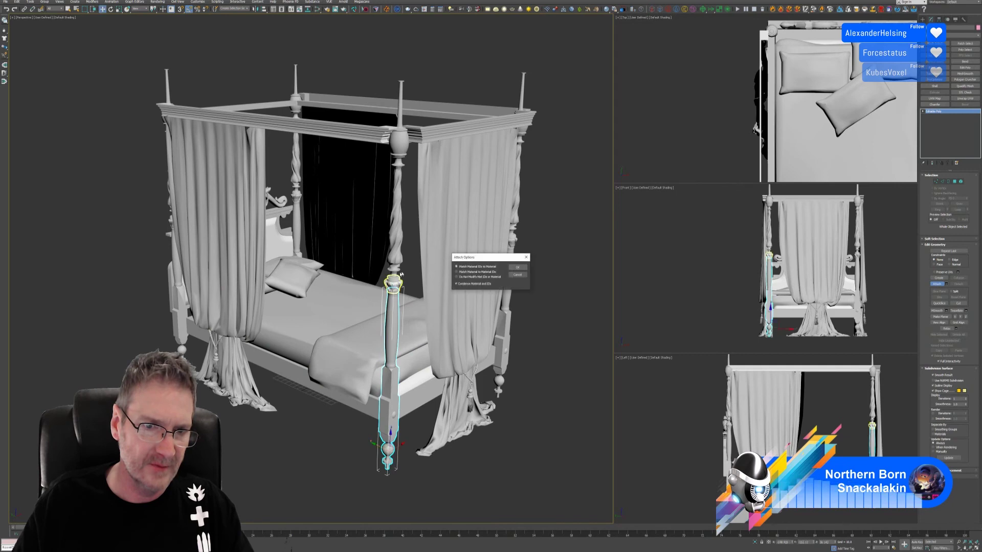
{"action": "left_click", "coordinate": [516, 276]}
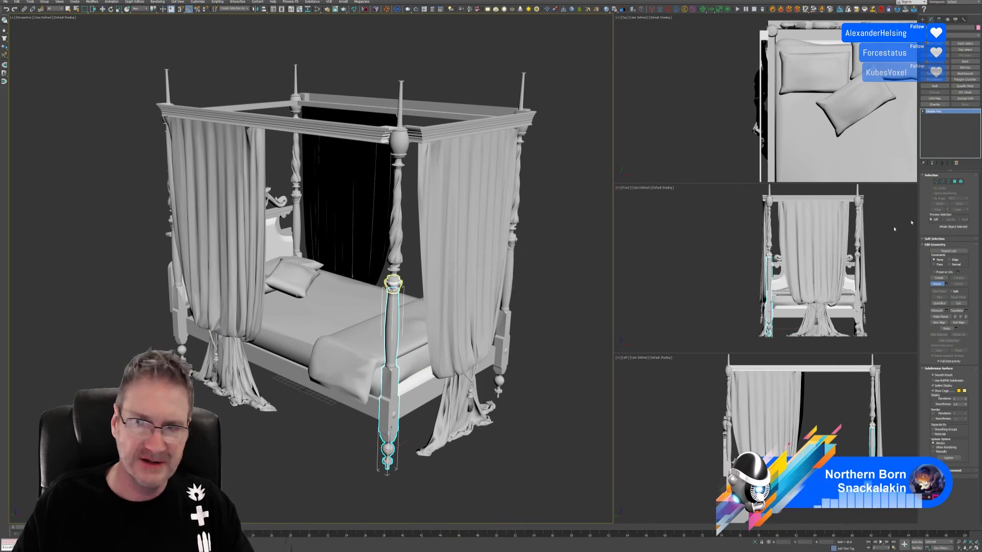
{"action": "left_click", "coordinate": [938, 285]}
{"action": "left_click", "coordinate": [553, 290]}
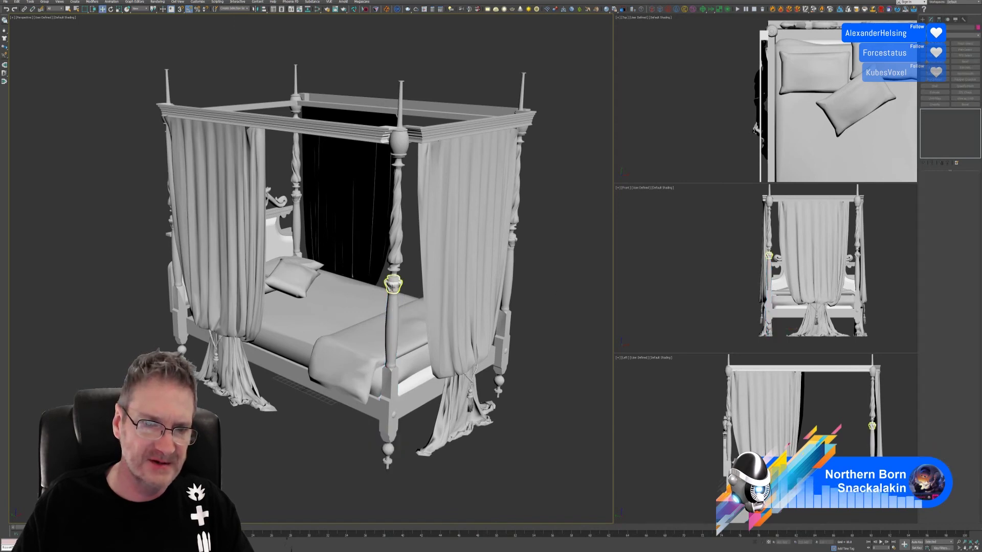
Select the carved collar on the nearest post and examine the materials in the Slate Material Editor and the collar's geometry up close.
{"action": "left_click", "coordinate": [393, 284]}
{"action": "left_click", "coordinate": [319, 10]}
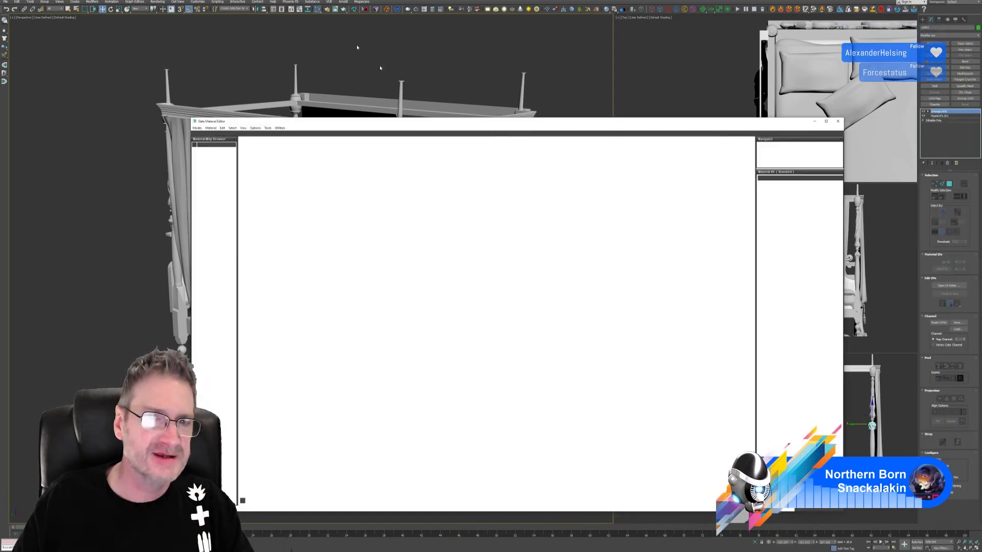
{"action": "left_click", "coordinate": [494, 255]}
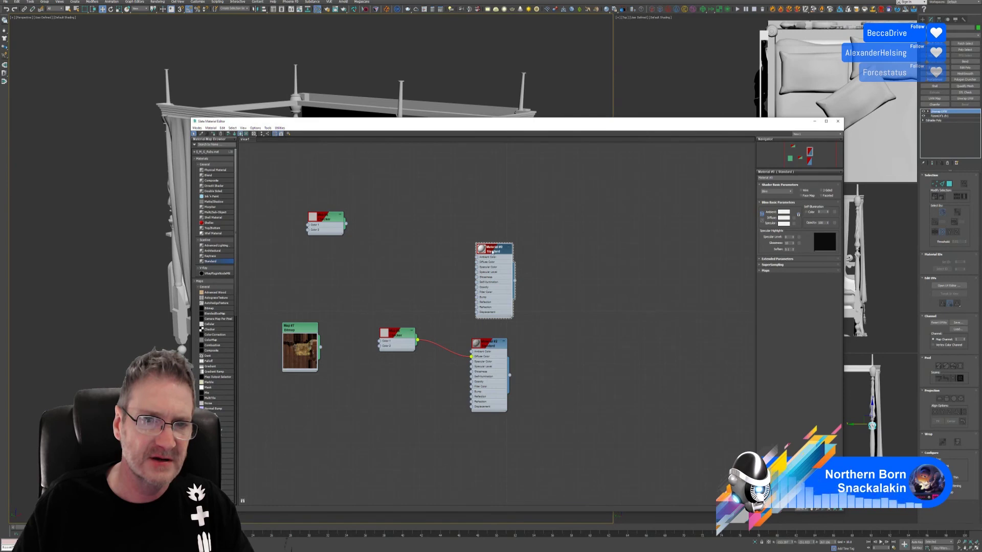
{"action": "right_click", "coordinate": [490, 250]}
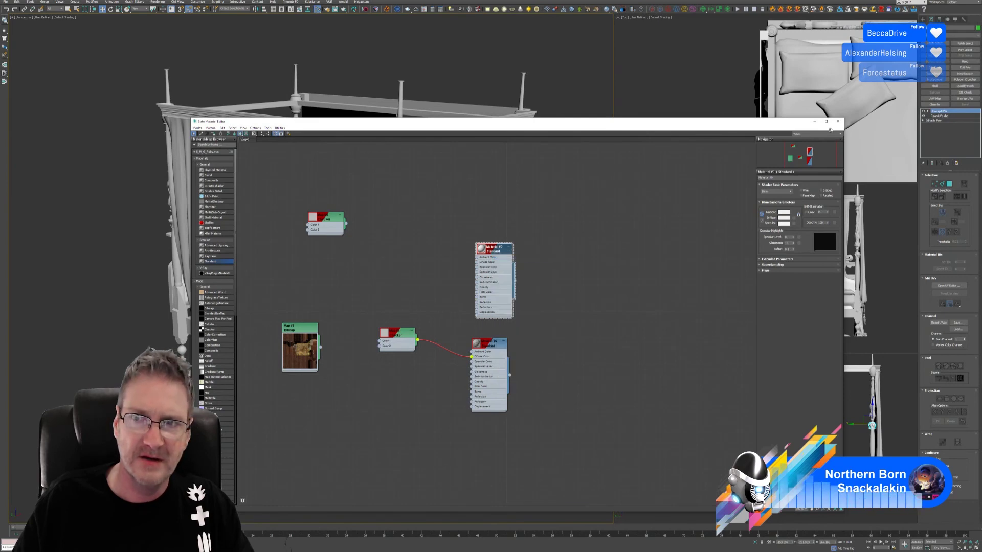
{"action": "left_click_drag", "start_coordinate": [833, 122], "coordinate": [835, 123]}
{"action": "scroll", "coordinate": [383, 264], "scroll_direction": "up", "scroll_amount": 8}
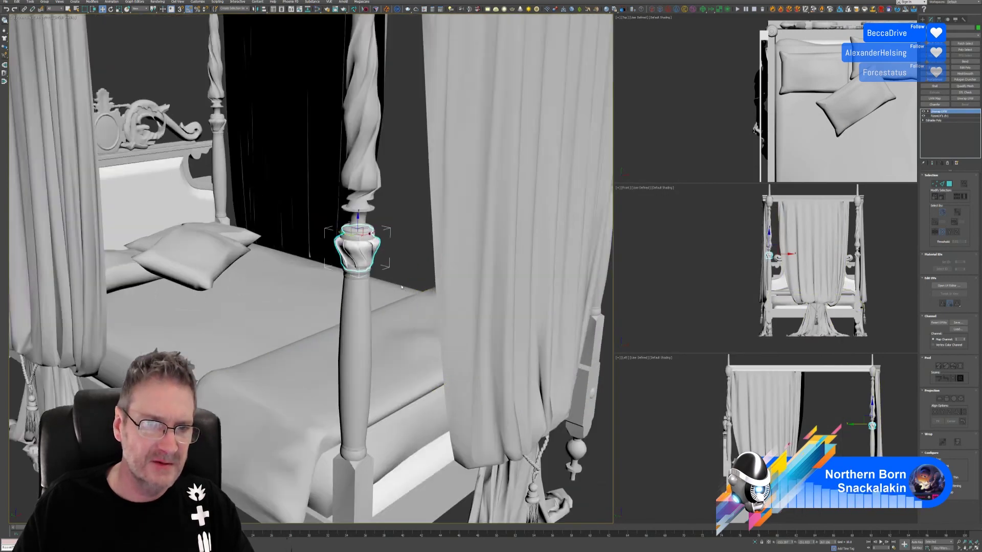
{"action": "scroll", "coordinate": [329, 346], "scroll_direction": "down", "scroll_amount": 5}
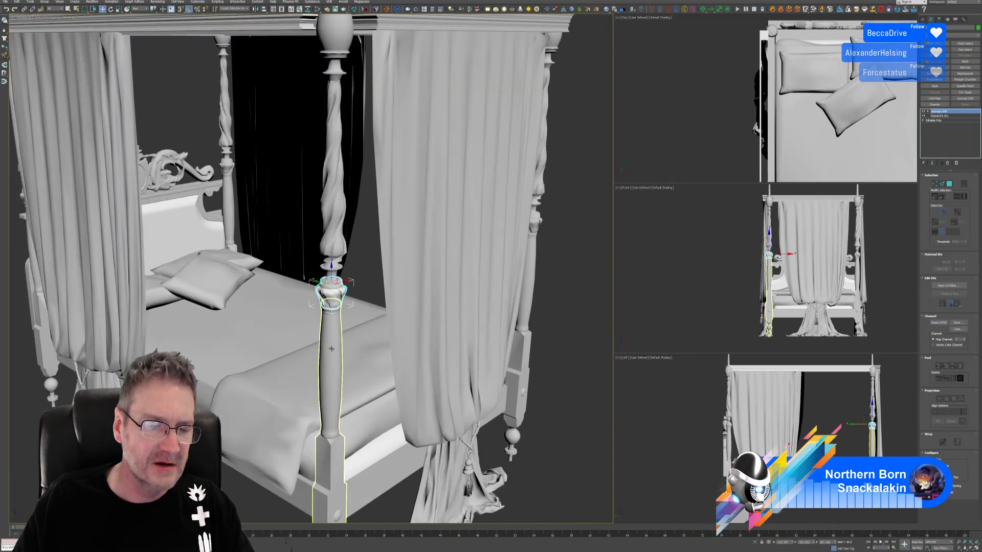
{"action": "scroll", "coordinate": [331, 349], "scroll_direction": "down", "scroll_amount": 4}
{"action": "scroll", "coordinate": [547, 309], "scroll_direction": "up", "scroll_amount": 1}
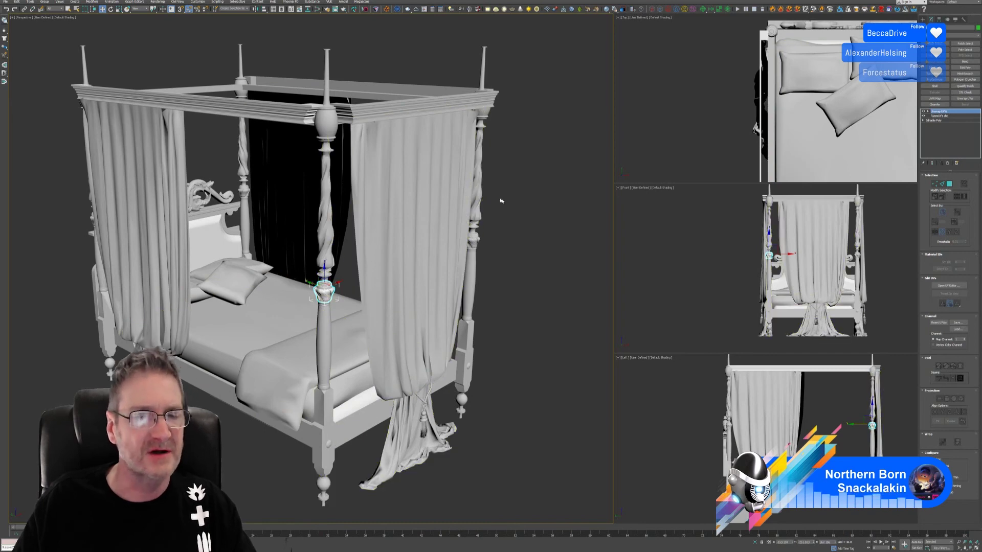
Attach the carved collar and the ring above it to the lower post, using Do Not Modify Mat IDs or Material for the ring.
{"action": "left_click", "coordinate": [332, 333]}
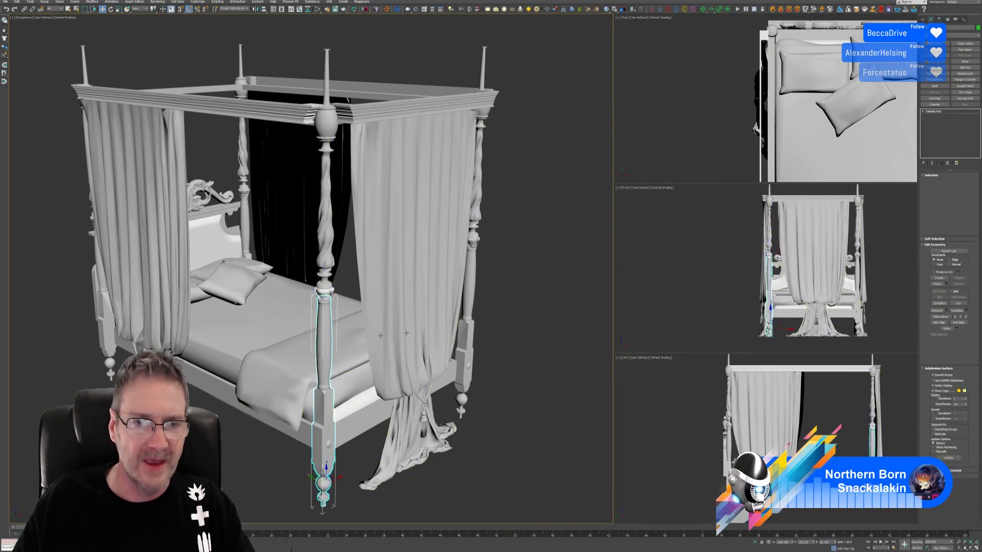
{"action": "left_click", "coordinate": [937, 284]}
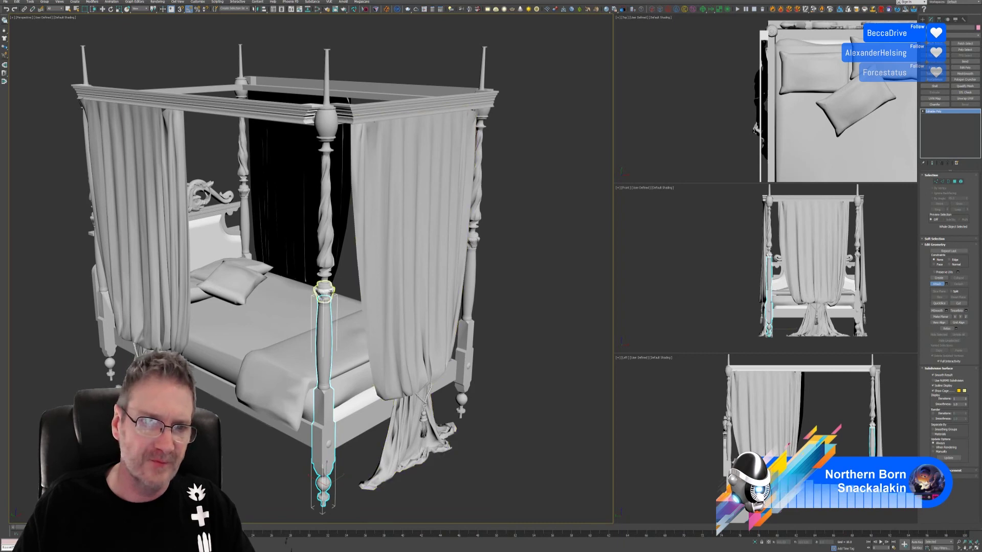
{"action": "left_click", "coordinate": [325, 292]}
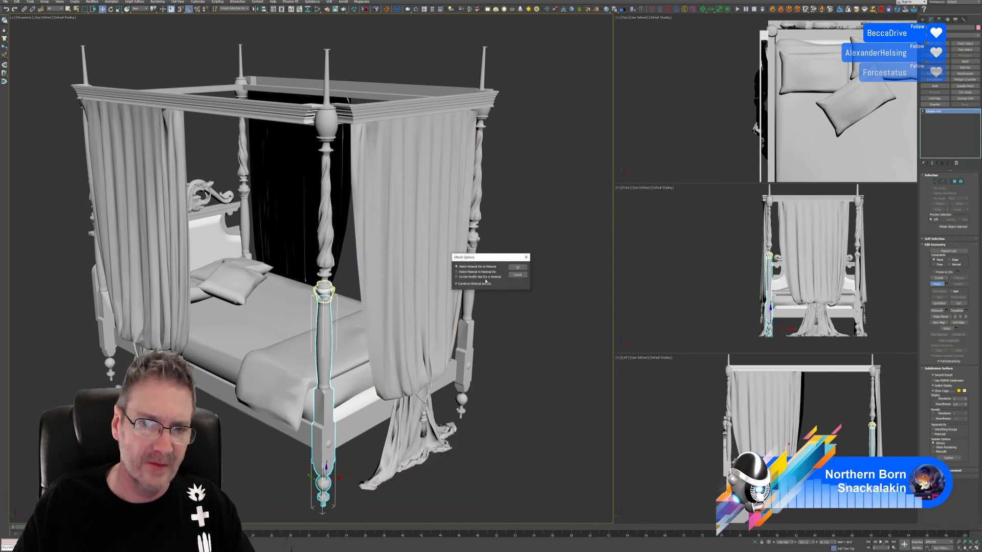
{"action": "left_click", "coordinate": [514, 273]}
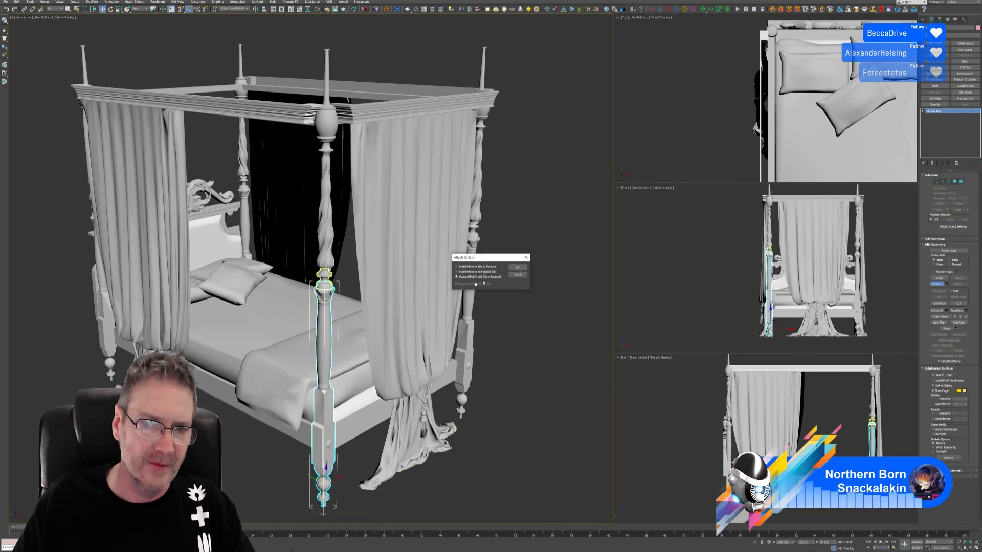
{"action": "left_click", "coordinate": [517, 268]}
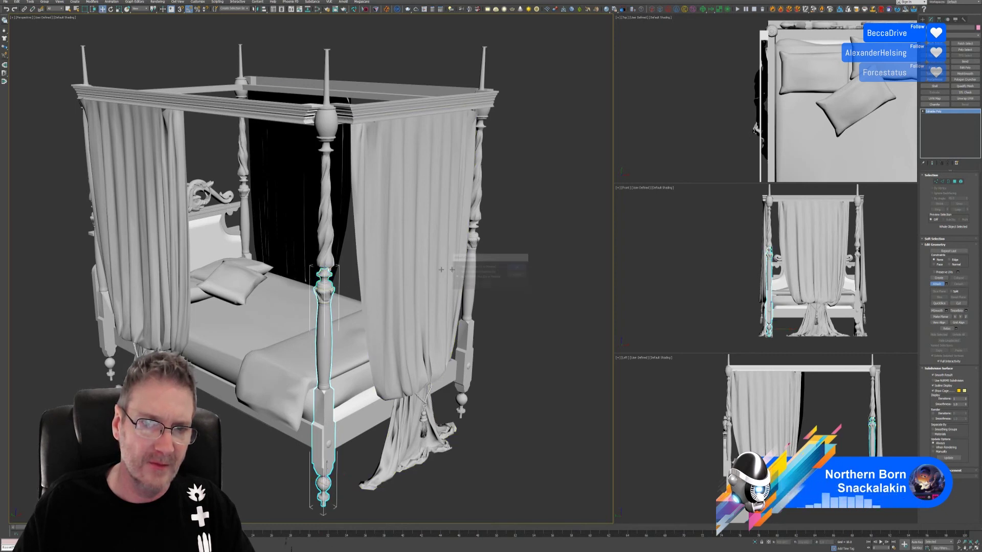
Attach the twisted column, the upper ring and the vase-shaped bulb to the nearest bedpost.
{"action": "left_click", "coordinate": [331, 263]}
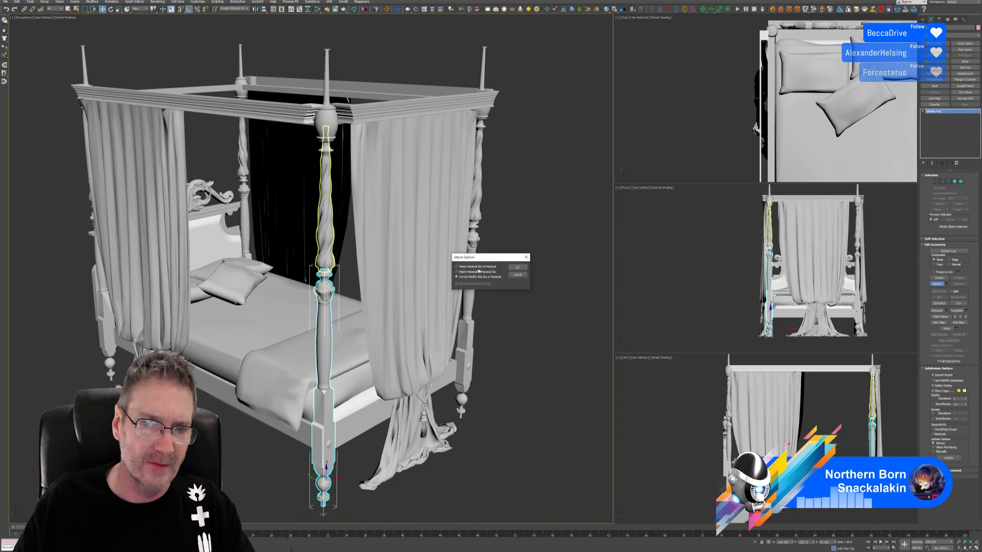
{"action": "left_click", "coordinate": [518, 267]}
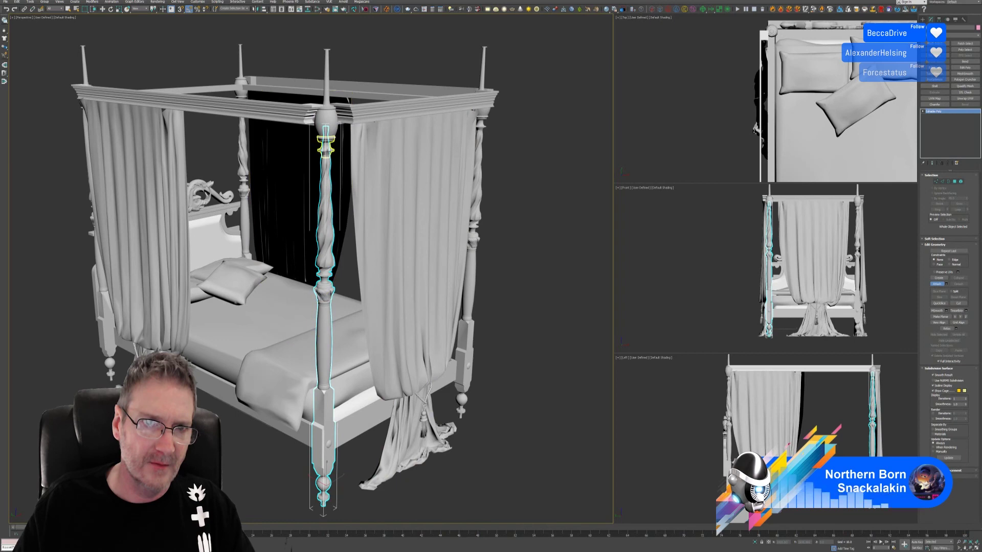
{"action": "left_click", "coordinate": [326, 143]}
{"action": "left_click", "coordinate": [518, 267]}
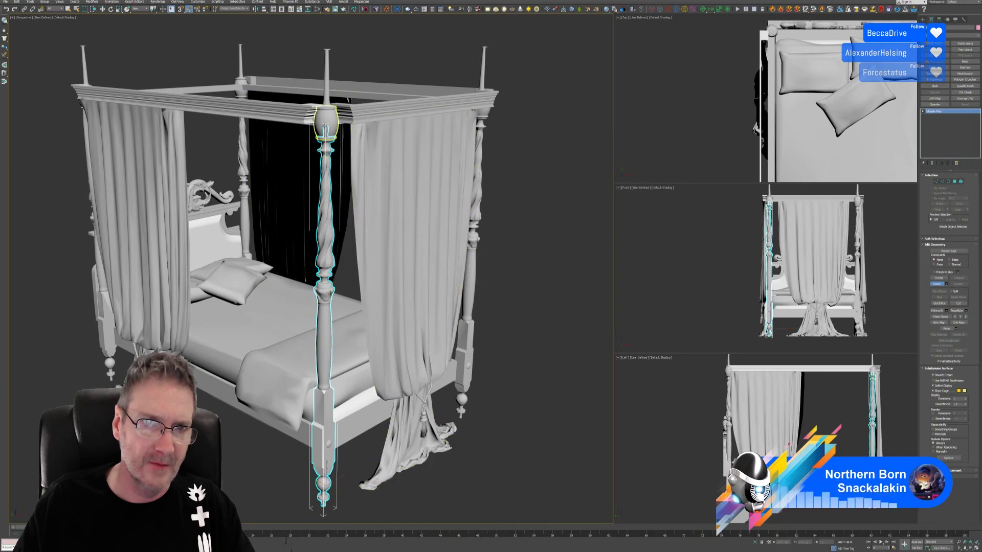
{"action": "left_click", "coordinate": [326, 119]}
{"action": "left_click", "coordinate": [517, 267]}
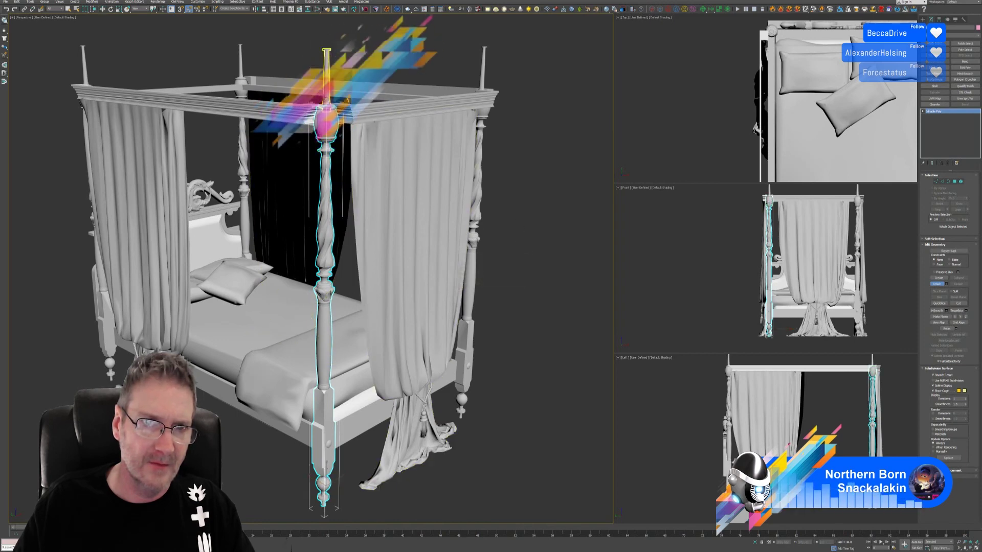
Cancel attaching the dark rear curtain and attach the tapered spire at the top of the nearest bedpost.
{"action": "left_click", "coordinate": [302, 205]}
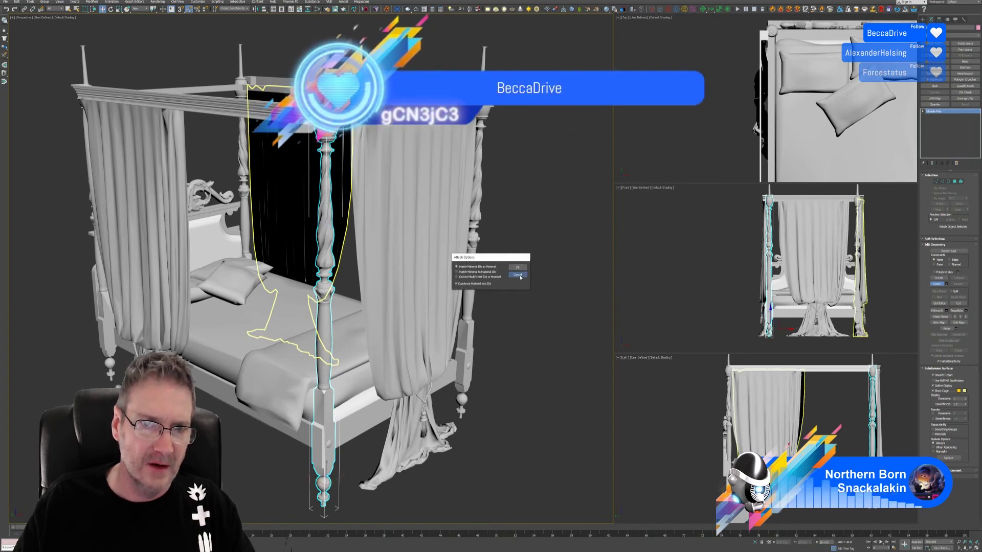
{"action": "left_click", "coordinate": [518, 275]}
{"action": "left_click", "coordinate": [305, 159]}
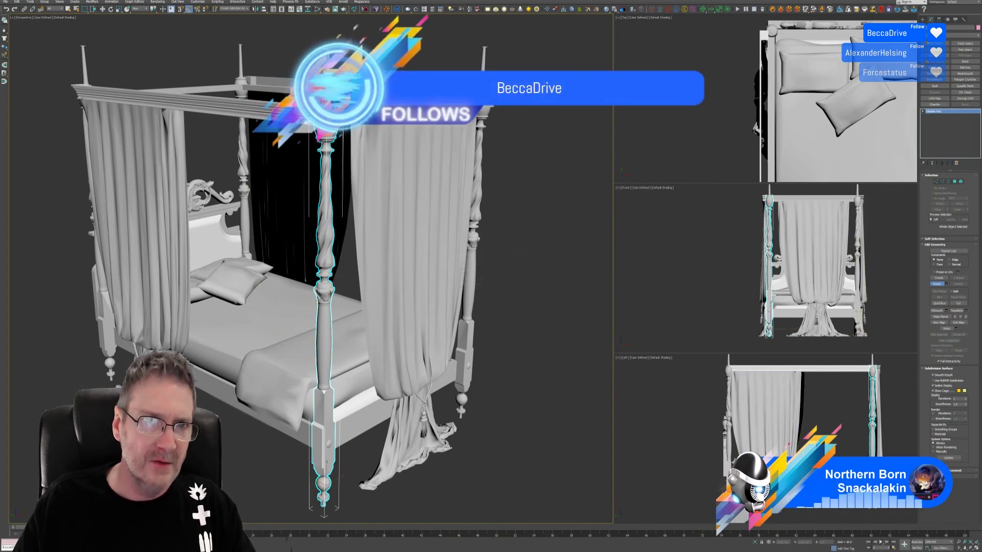
{"action": "left_click", "coordinate": [518, 274]}
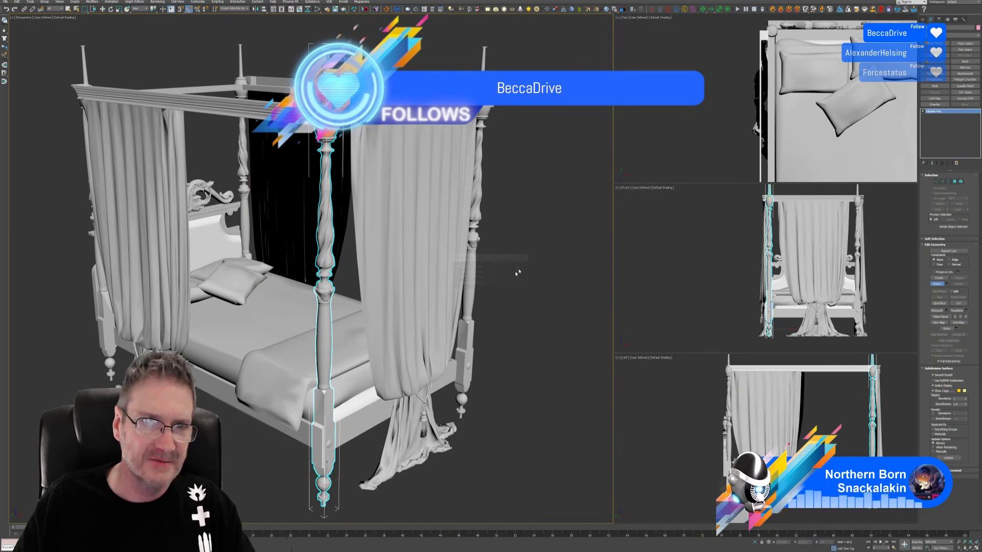
Attach the small bolt cover on the post's square block and the bed's rail frame to the nearest bedpost.
{"action": "middle_click_drag", "start_coordinate": [461, 404], "coordinate": [349, 431], "text": "alt"}
{"action": "left_click", "coordinate": [381, 353]}
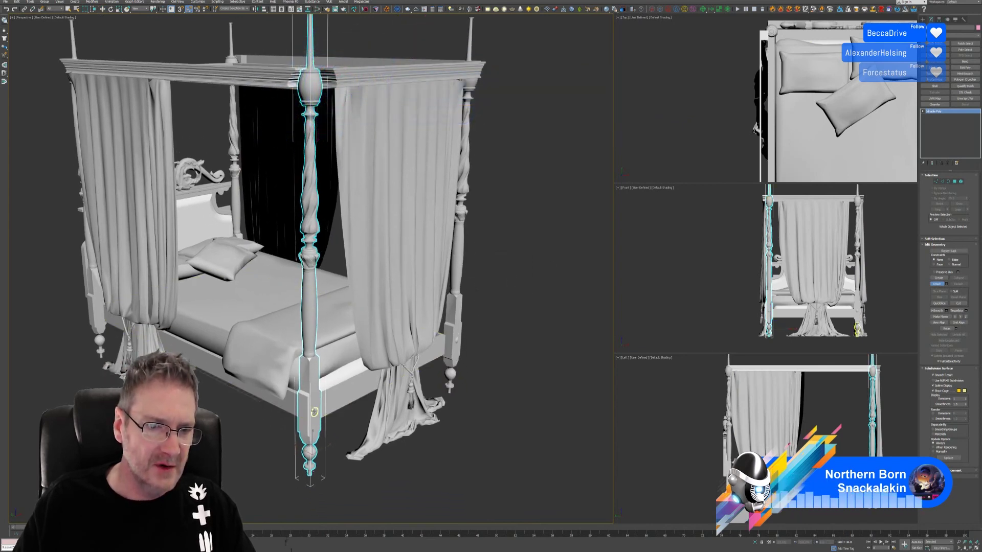
{"action": "left_click", "coordinate": [517, 270]}
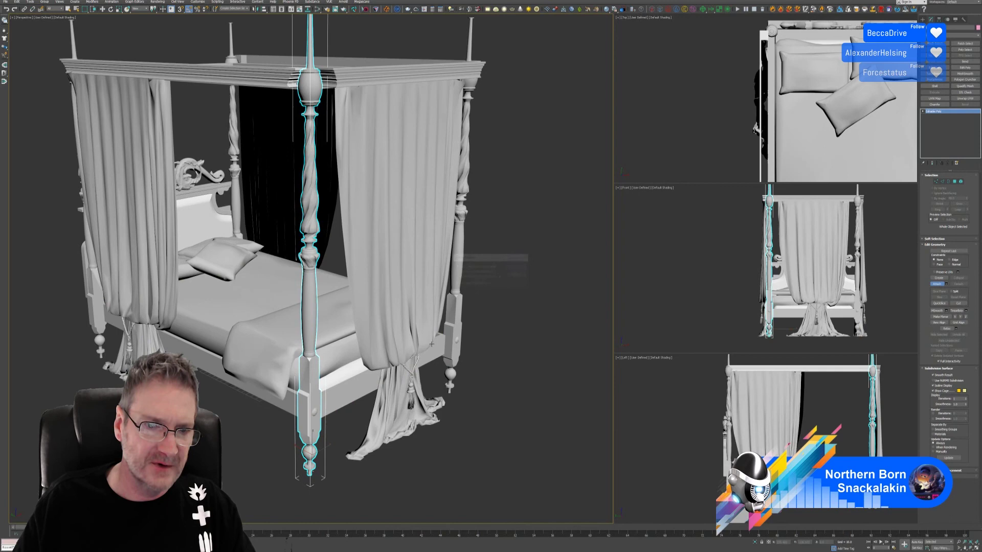
{"action": "left_click", "coordinate": [355, 396]}
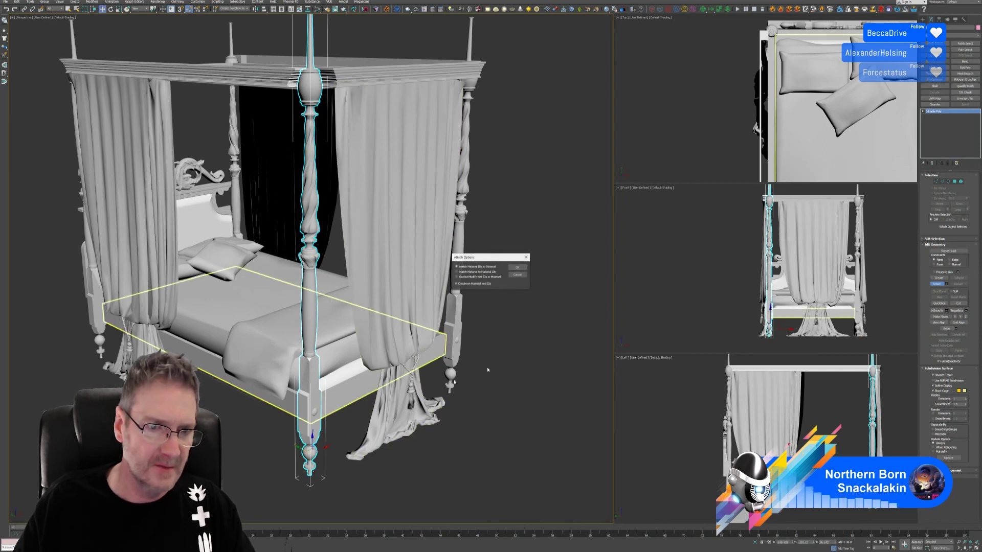
{"action": "left_click", "coordinate": [516, 269]}
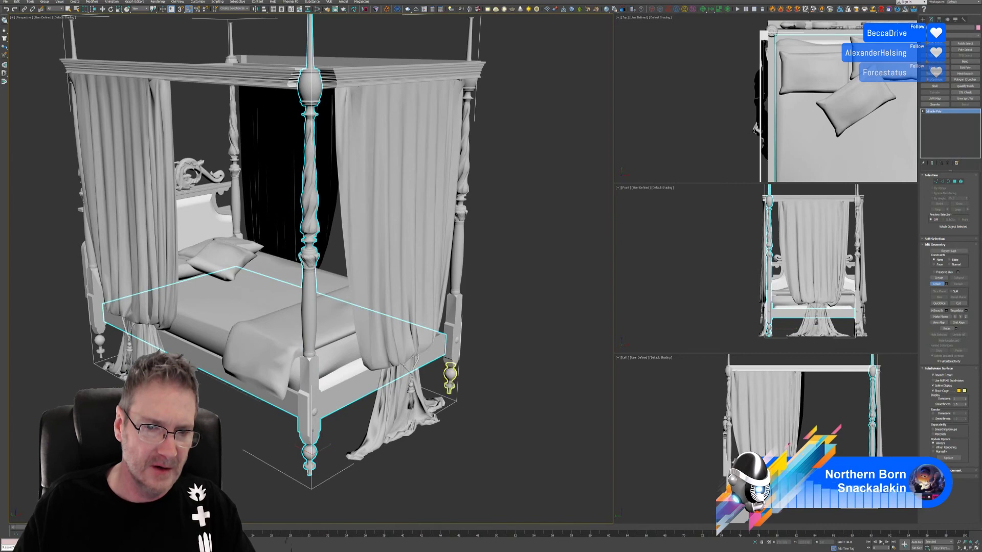
Attach the turned foot, square block and lower column of the second foot-end bedpost to the bed frame object.
{"action": "left_click", "coordinate": [450, 377]}
{"action": "left_click", "coordinate": [516, 271]}
{"action": "left_click", "coordinate": [453, 312]}
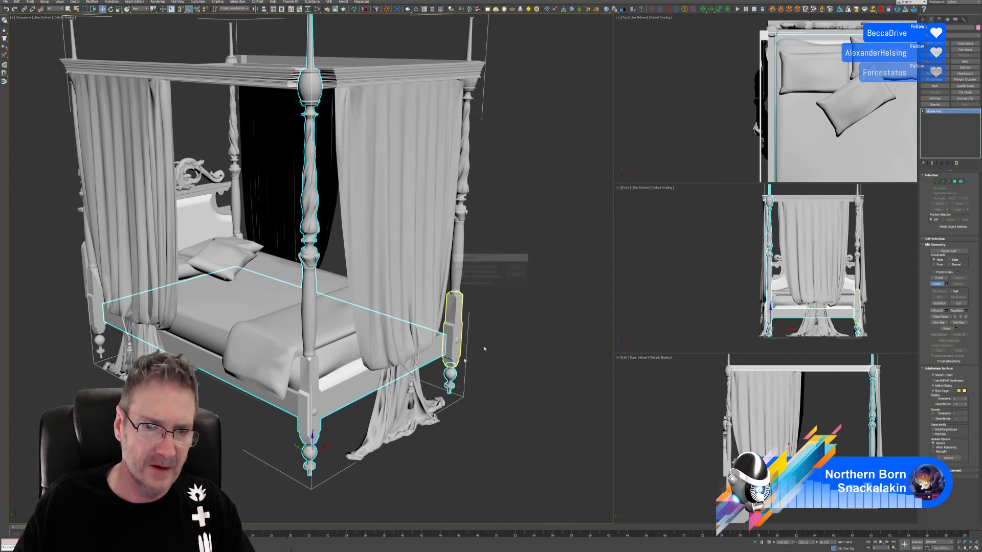
{"action": "left_click", "coordinate": [517, 270]}
{"action": "left_click", "coordinate": [457, 266]}
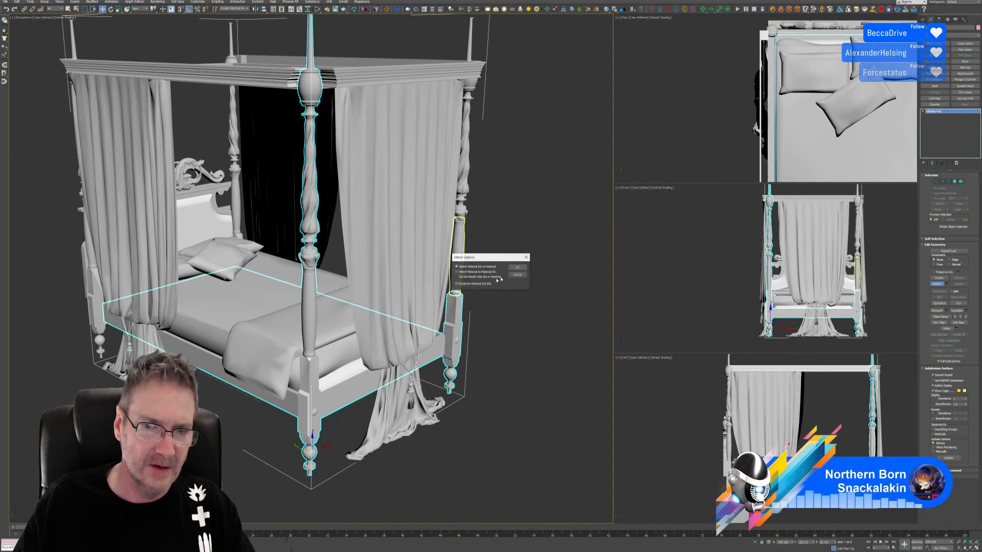
{"action": "left_click", "coordinate": [517, 270]}
Attach the carved collar, the ring above it and the twisted column of the second foot-end bedpost.
{"action": "left_click", "coordinate": [459, 213]}
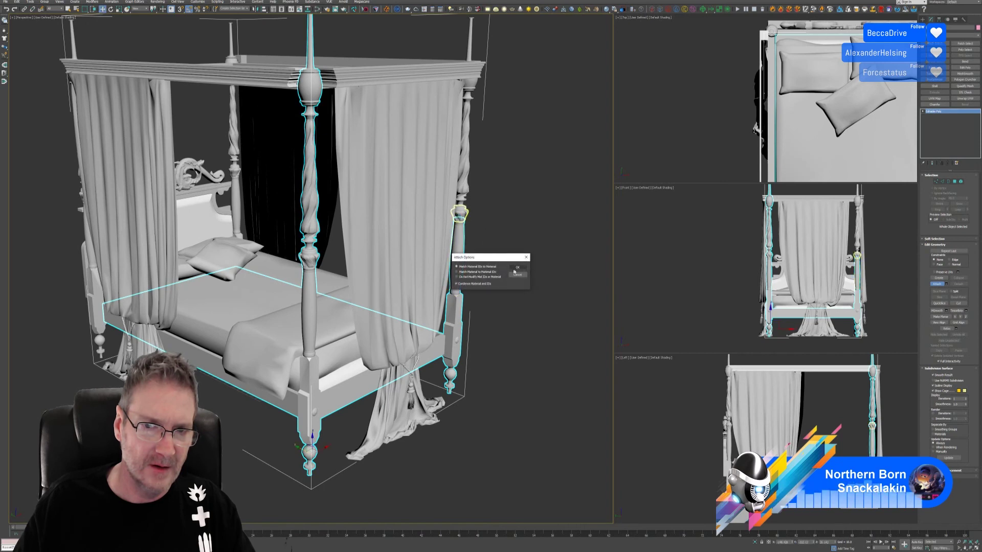
{"action": "left_click", "coordinate": [517, 270]}
{"action": "left_click", "coordinate": [459, 201]}
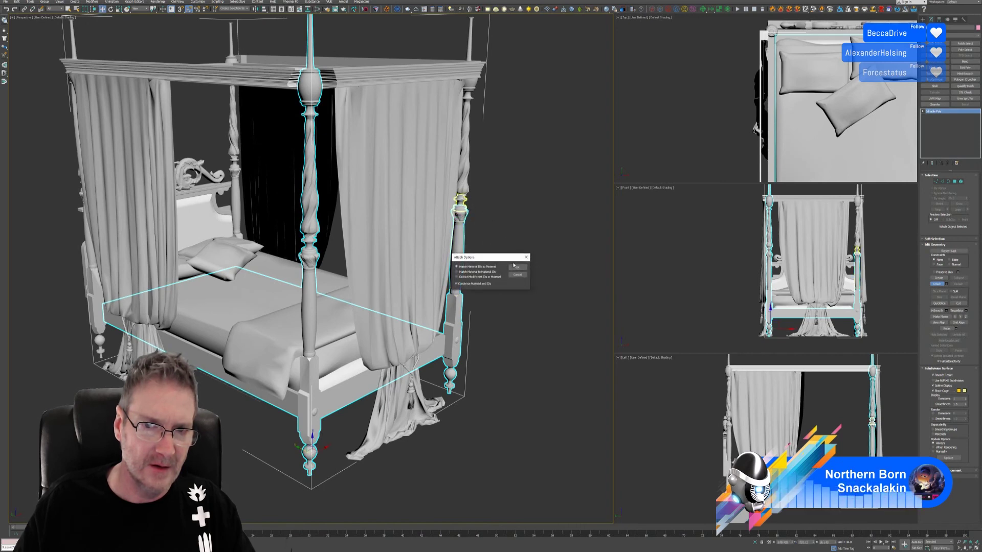
{"action": "left_click", "coordinate": [517, 268]}
{"action": "left_click", "coordinate": [463, 148]}
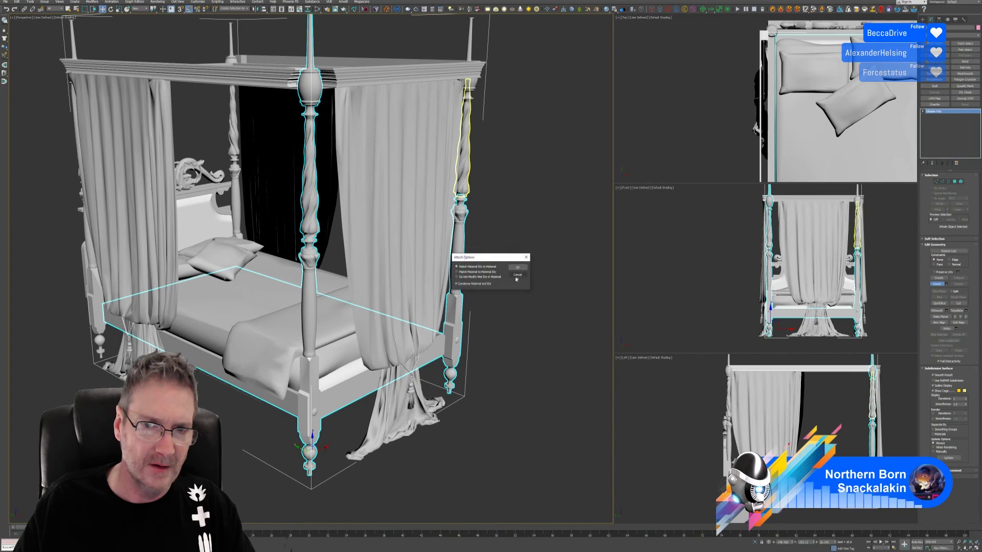
{"action": "left_click", "coordinate": [518, 269]}
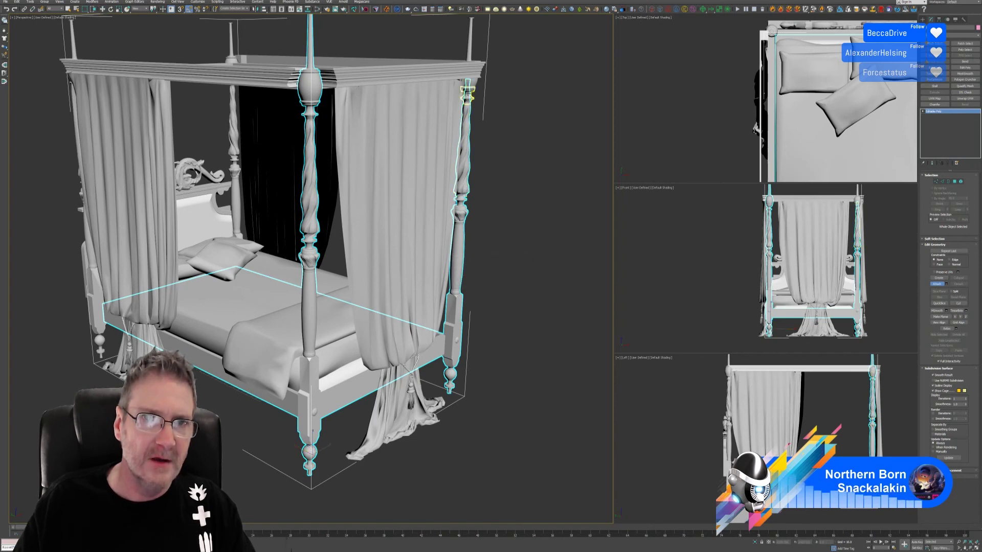
Attach the upper ring, vase-shaped bulb and tapered spire of the second foot-end bedpost.
{"action": "left_click", "coordinate": [466, 94]}
{"action": "left_click", "coordinate": [518, 268]}
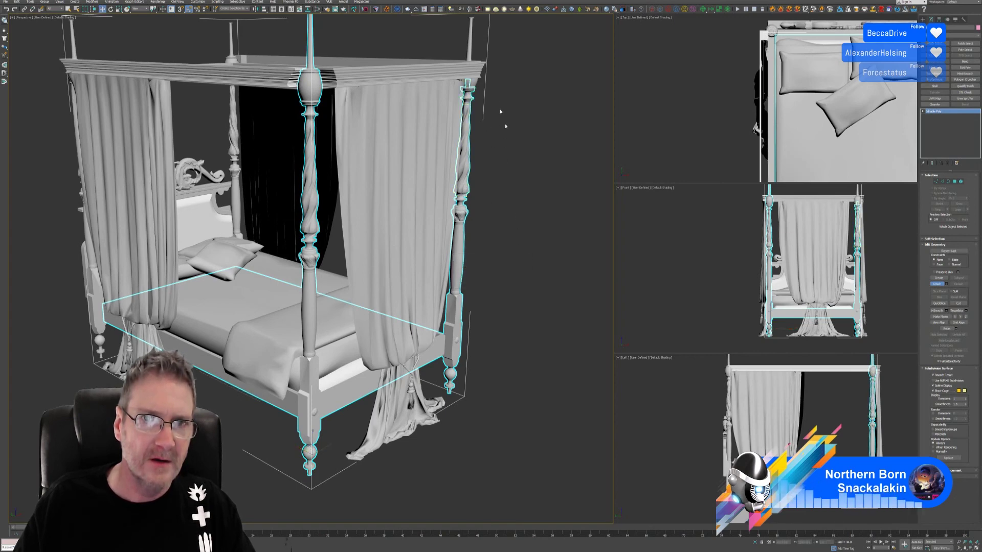
{"action": "left_click", "coordinate": [467, 78]}
{"action": "left_click", "coordinate": [518, 268]}
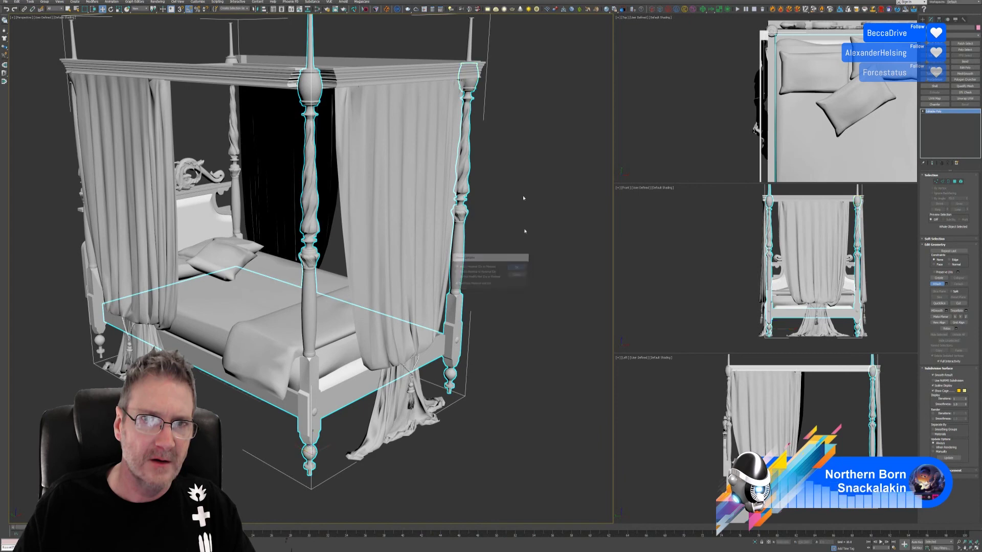
{"action": "left_click", "coordinate": [469, 51]}
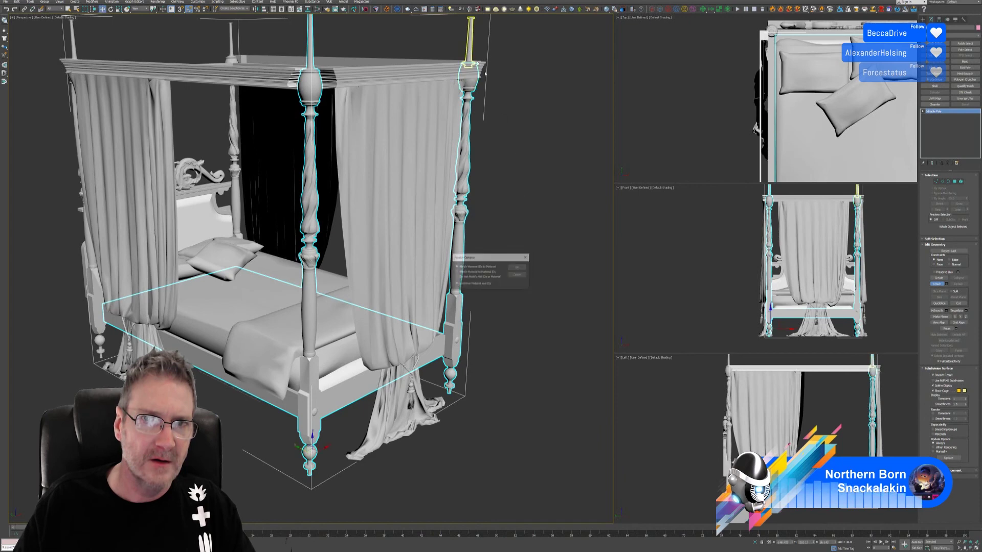
Attach the canopy's outer cornice mouldings along the foot end and both long sides to the frame object.
{"action": "left_click", "coordinate": [406, 78]}
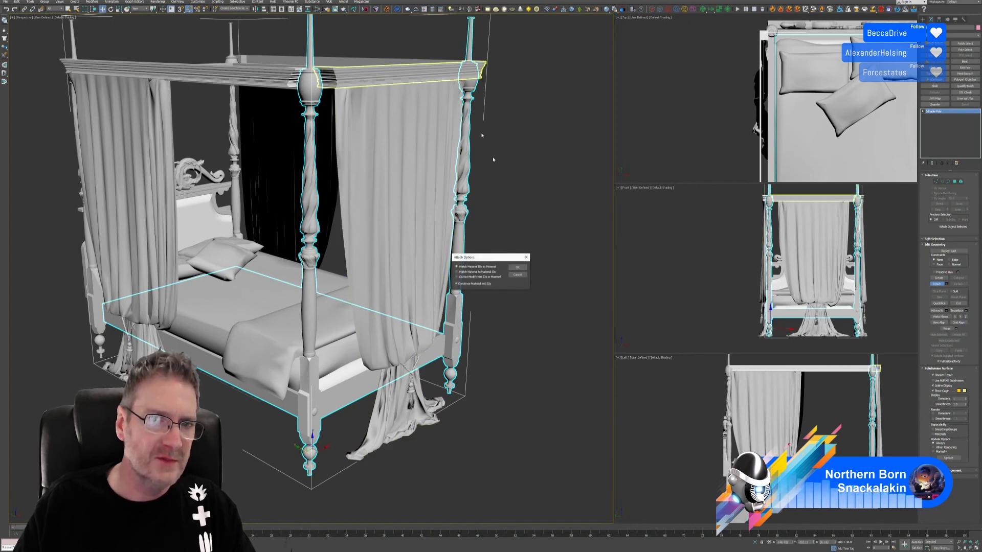
{"action": "left_click", "coordinate": [517, 267]}
{"action": "left_click", "coordinate": [169, 70]}
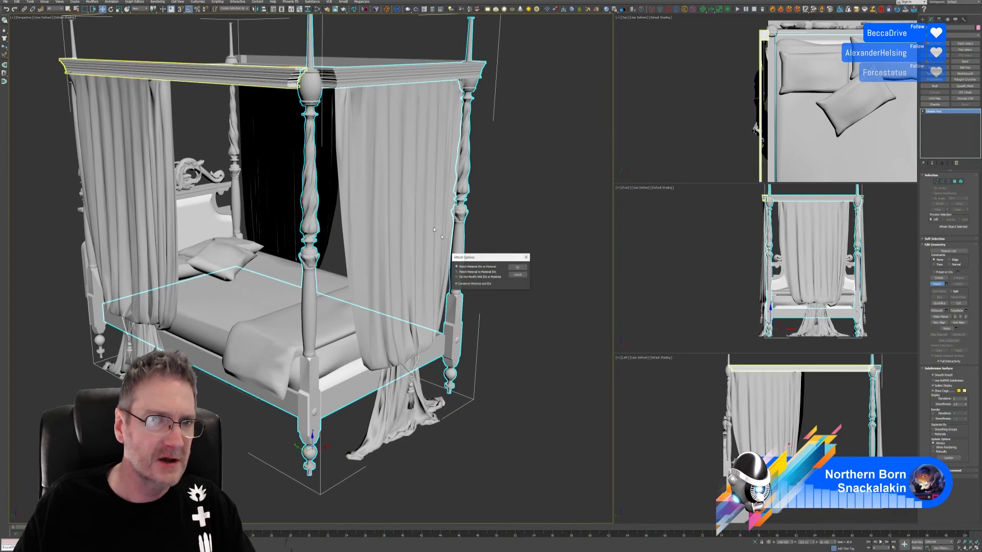
{"action": "left_click", "coordinate": [517, 267]}
{"action": "middle_click_drag", "start_coordinate": [515, 250], "coordinate": [473, 250], "text": "alt"}
{"action": "left_click", "coordinate": [358, 76]}
{"action": "left_click", "coordinate": [518, 267]}
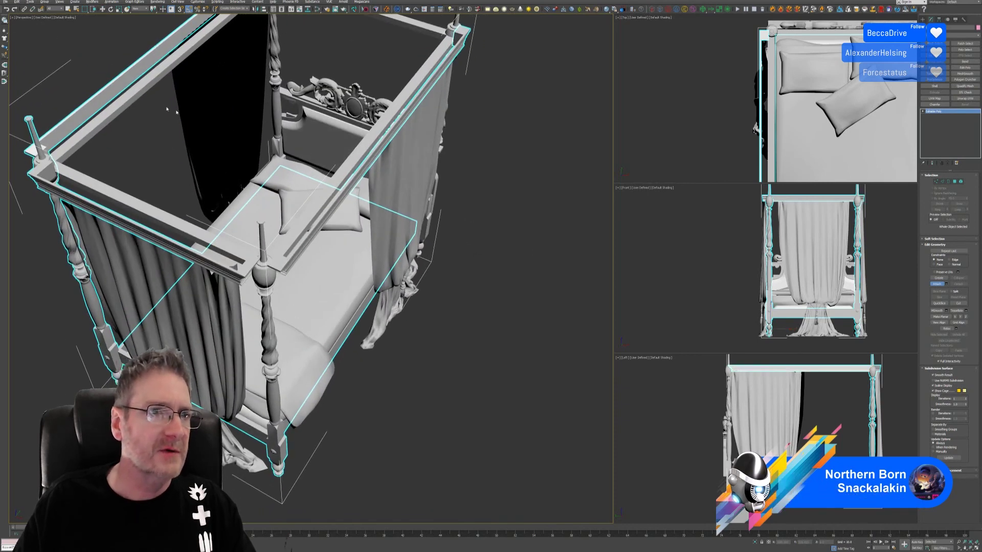
Attach the canopy's inner rail along one long side and the inner rail across the foot end.
{"action": "left_click", "coordinate": [148, 85]}
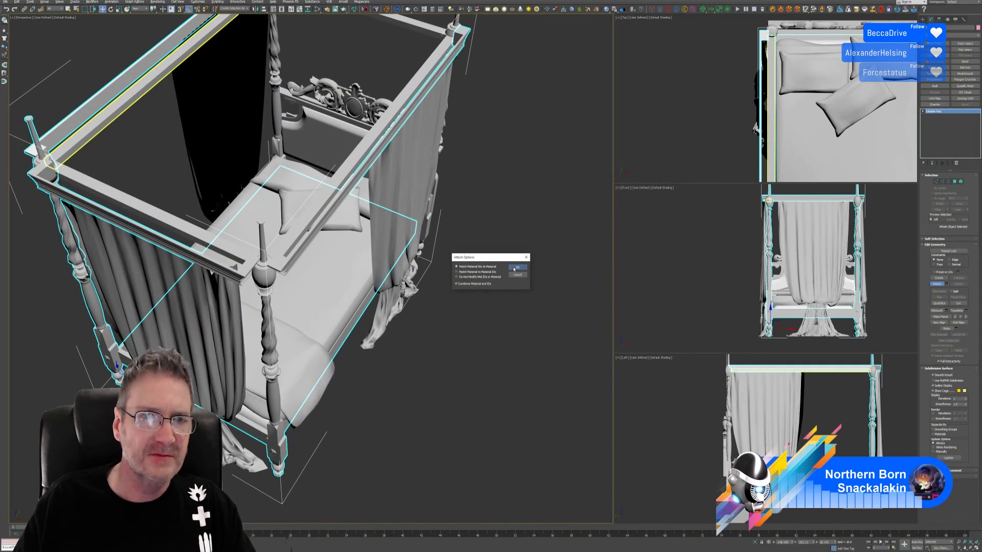
{"action": "left_click", "coordinate": [514, 269]}
{"action": "left_click", "coordinate": [156, 217]}
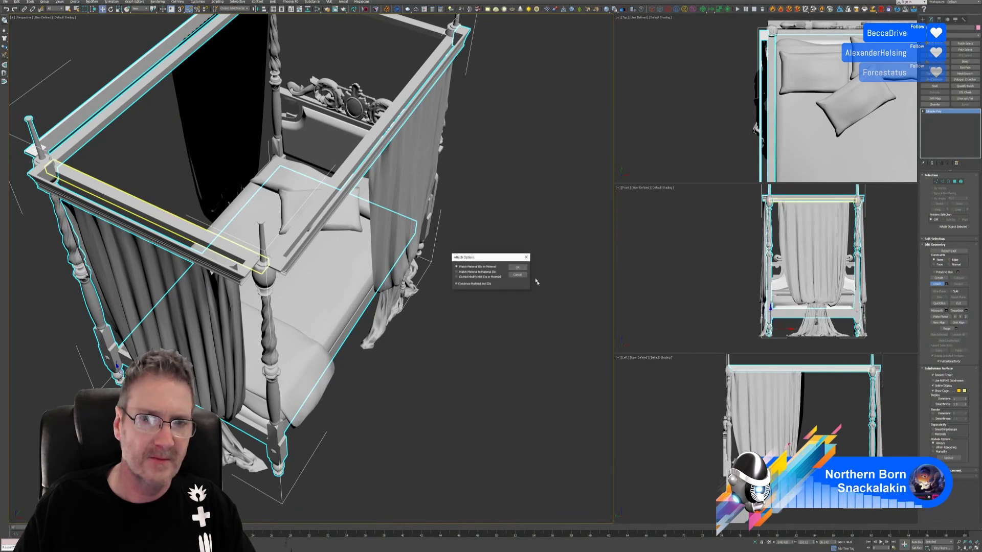
{"action": "left_click", "coordinate": [517, 267]}
Attach the canopy rail across the headboard end and the inner rail along the other long side.
{"action": "middle_click_drag", "start_coordinate": [510, 245], "coordinate": [495, 264], "text": "alt"}
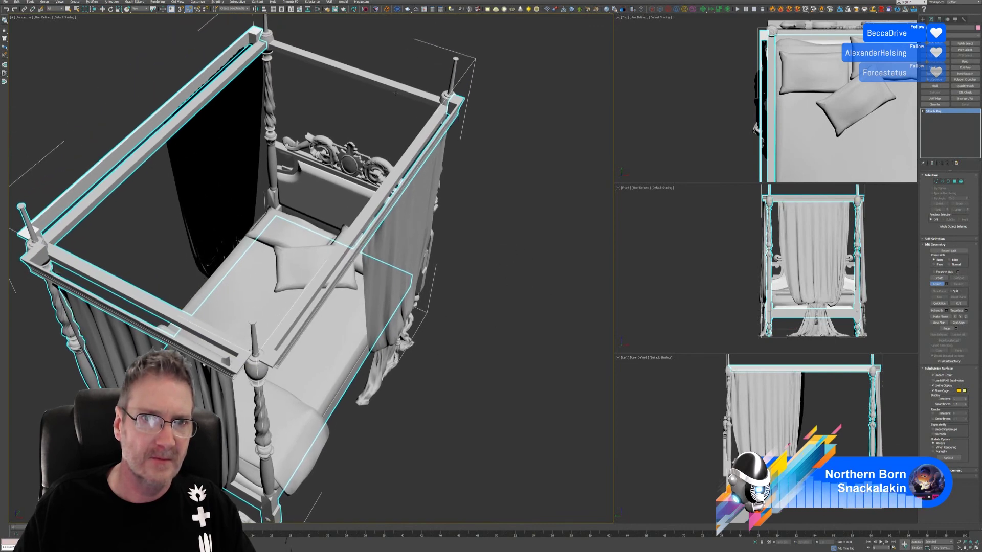
{"action": "left_click", "coordinate": [396, 94]}
{"action": "left_click", "coordinate": [517, 270]}
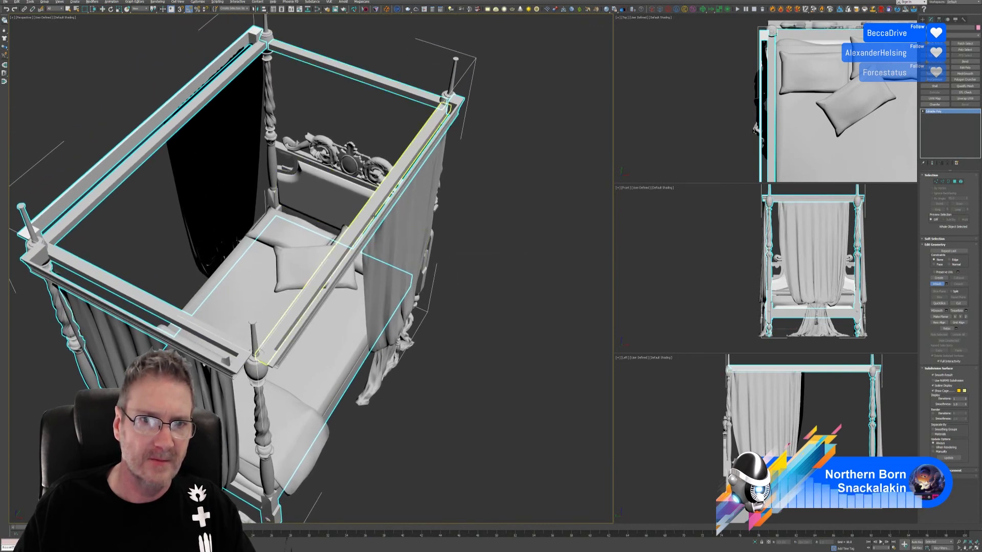
{"action": "left_click", "coordinate": [368, 216]}
{"action": "left_click", "coordinate": [517, 270]}
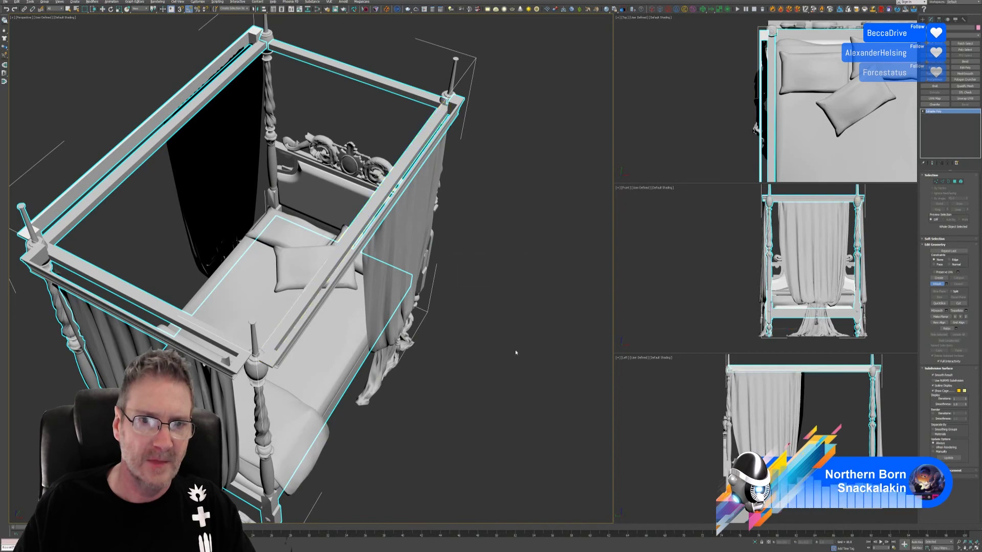
Attach the turned foot, square block and lower column of the nearest headboard-end bedpost to the frame object.
{"action": "middle_click_drag", "start_coordinate": [515, 351], "coordinate": [430, 298], "text": "alt"}
{"action": "middle_click_drag", "start_coordinate": [423, 378], "coordinate": [418, 368], "text": "alt"}
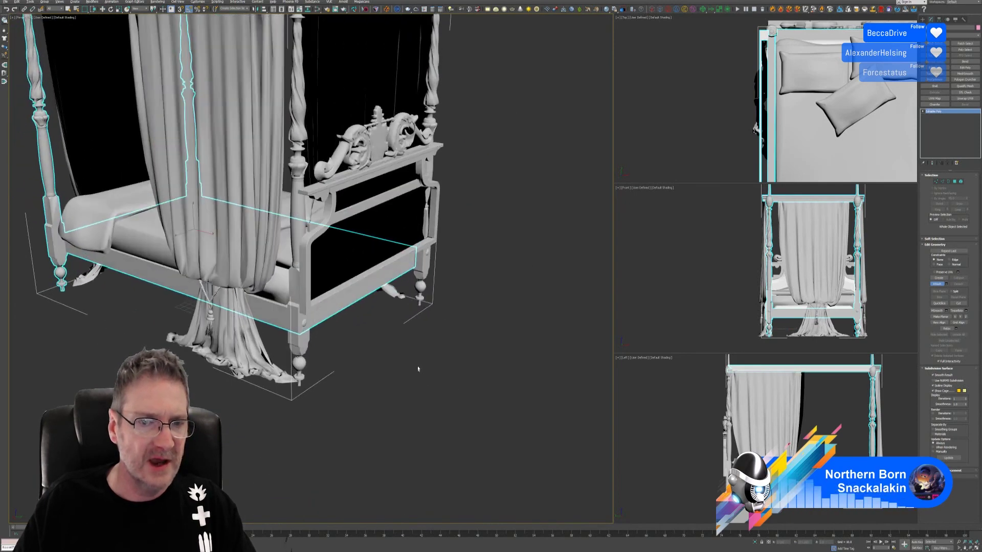
{"action": "left_click", "coordinate": [299, 365]}
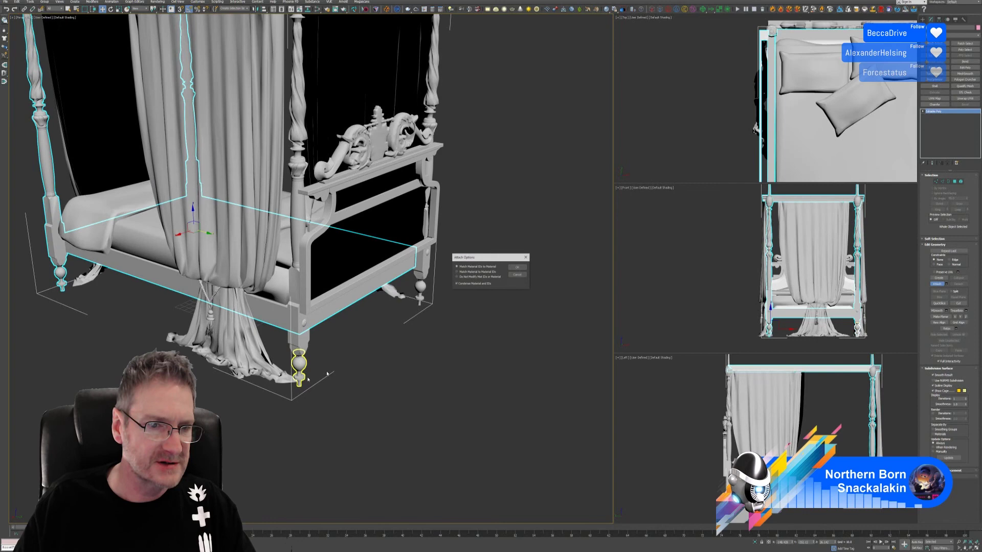
{"action": "left_click", "coordinate": [517, 269]}
{"action": "left_click", "coordinate": [299, 287]}
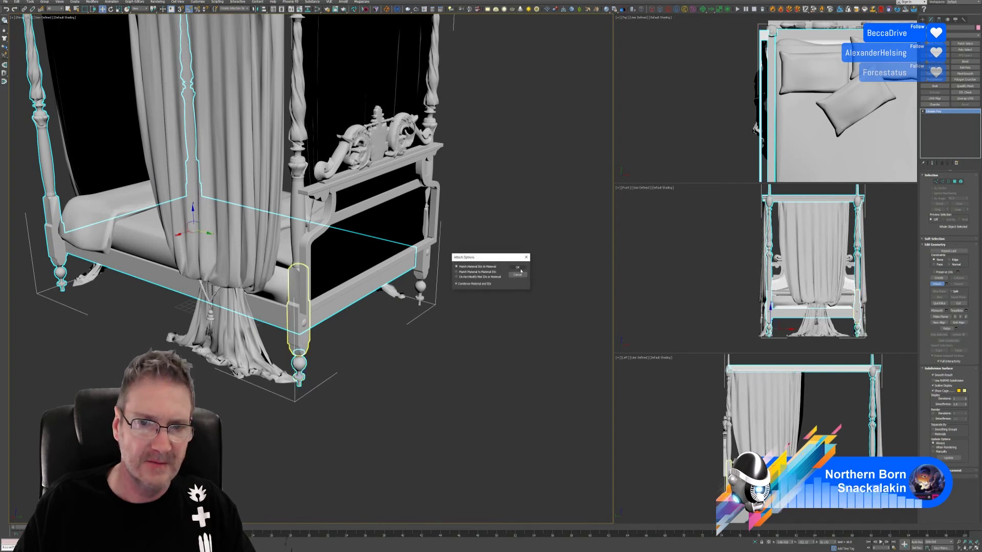
{"action": "left_click", "coordinate": [517, 268]}
{"action": "middle_click_drag", "start_coordinate": [332, 325], "coordinate": [376, 261], "text": "alt"}
{"action": "left_click", "coordinate": [376, 261]}
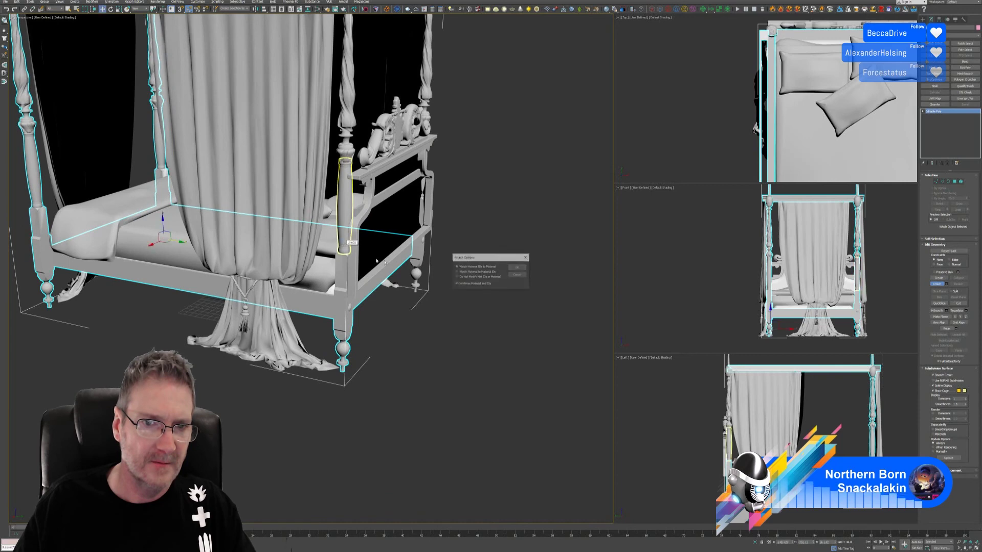
{"action": "left_click", "coordinate": [517, 267]}
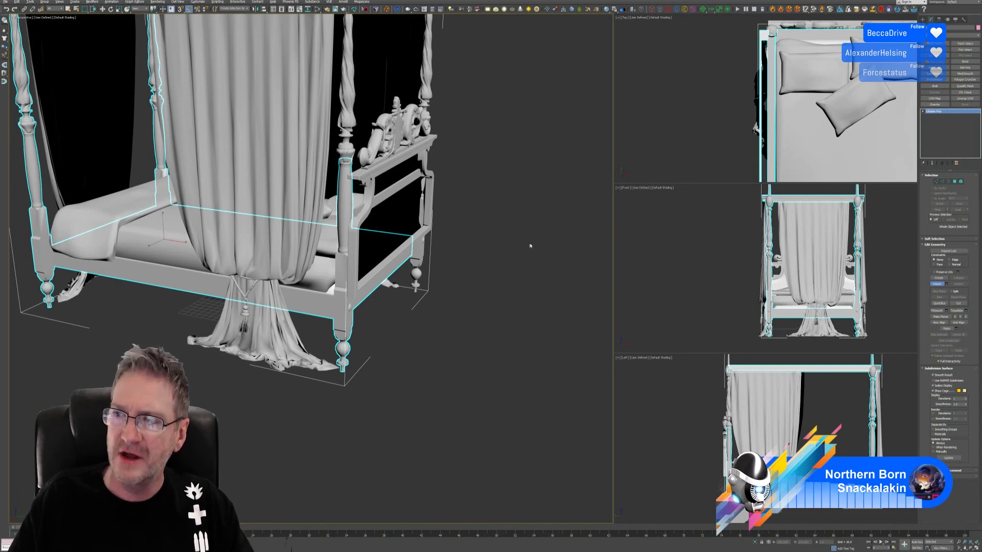
Attach the carved collar, the ring above it and the twisted column of the nearest headboard-end bedpost.
{"action": "scroll", "coordinate": [519, 243], "scroll_direction": "down", "scroll_amount": 3}
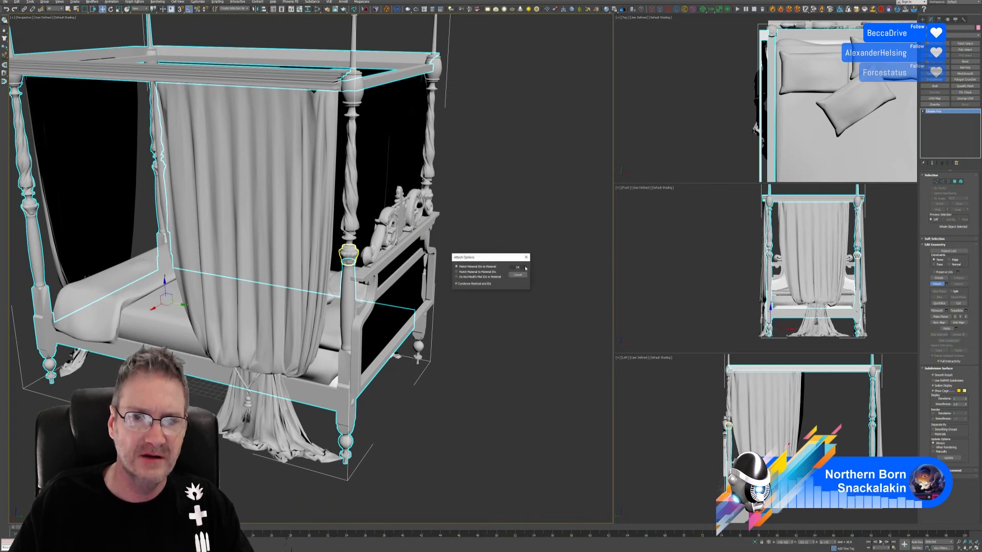
{"action": "left_click", "coordinate": [349, 240]}
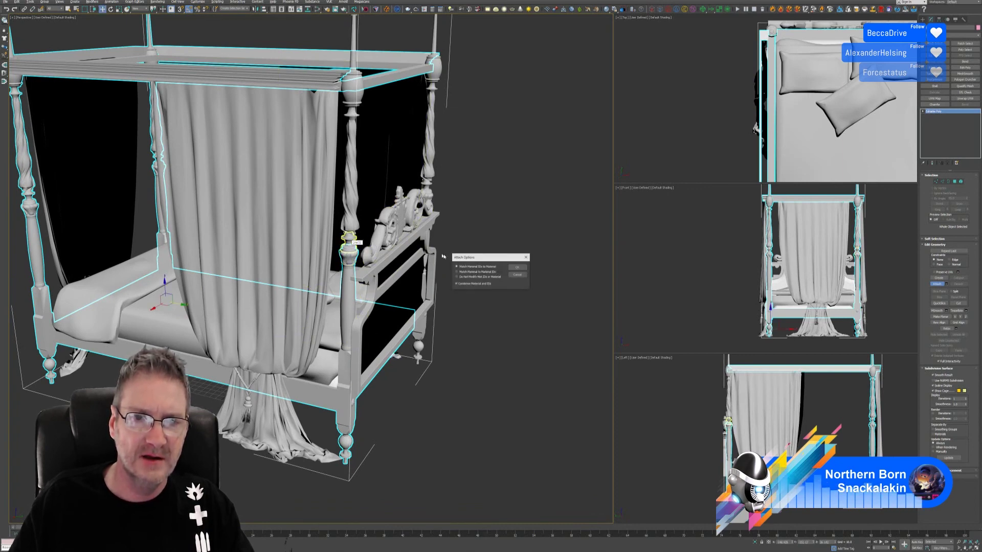
{"action": "left_click", "coordinate": [518, 268]}
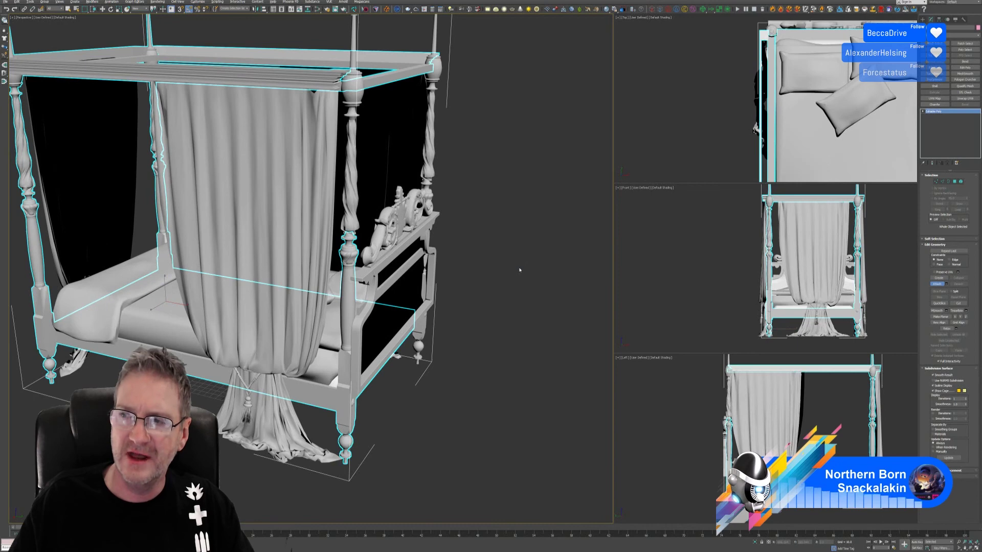
{"action": "left_click", "coordinate": [353, 225]}
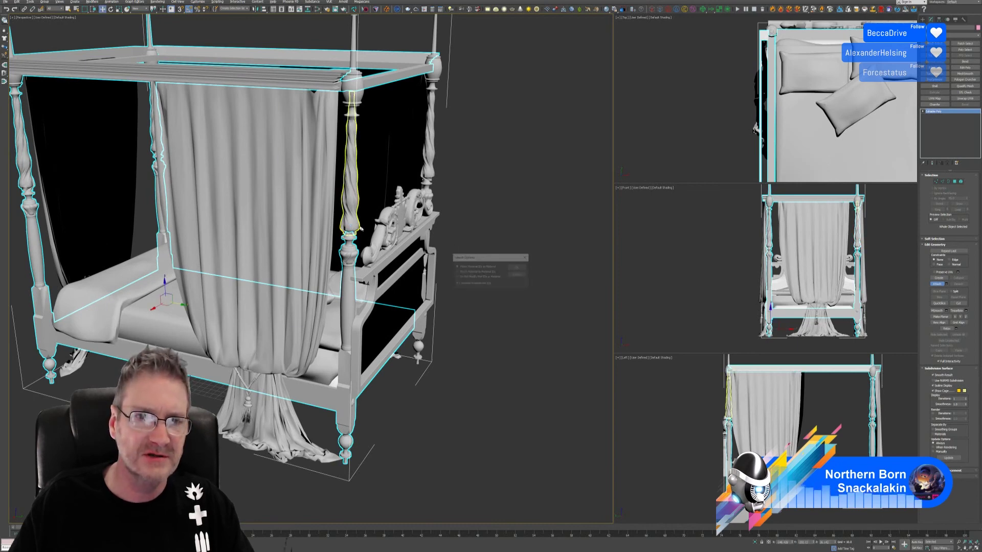
{"action": "left_click", "coordinate": [517, 268]}
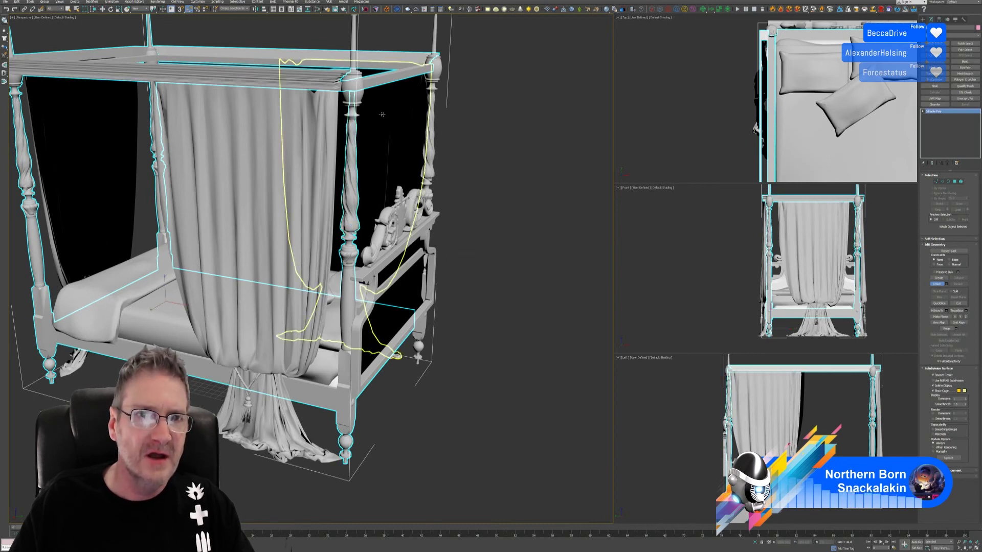
Attach the upper ring, vase-shaped bulb and tapered spire of the nearest headboard-end bedpost.
{"action": "left_click", "coordinate": [353, 109]}
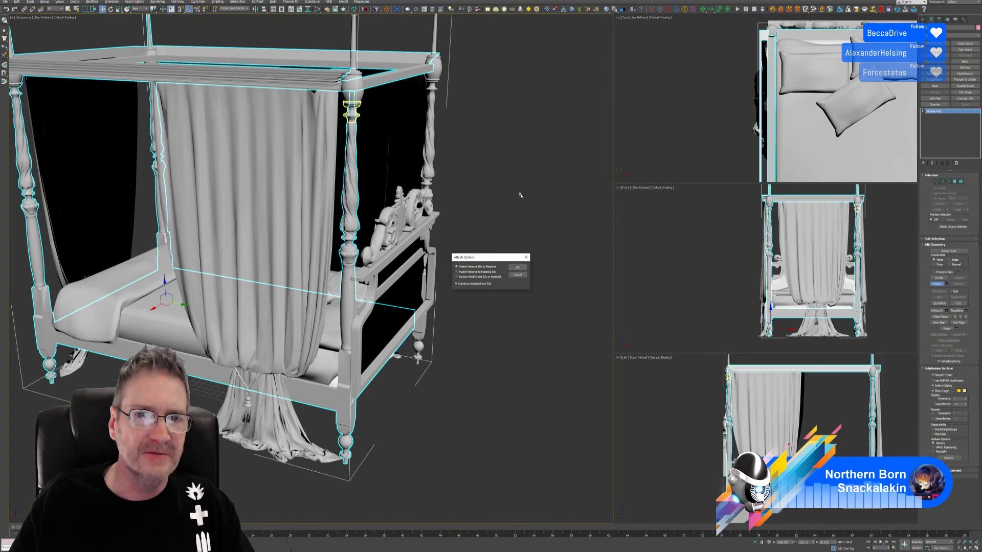
{"action": "left_click", "coordinate": [518, 267]}
{"action": "left_click", "coordinate": [353, 88]}
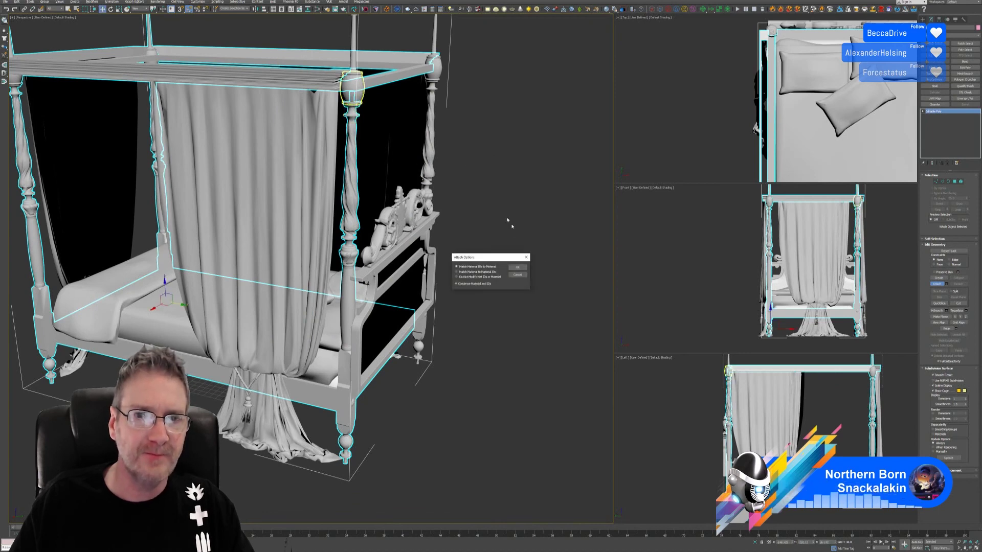
{"action": "left_click", "coordinate": [517, 268]}
{"action": "middle_click_drag", "start_coordinate": [510, 228], "coordinate": [504, 206], "text": "alt"}
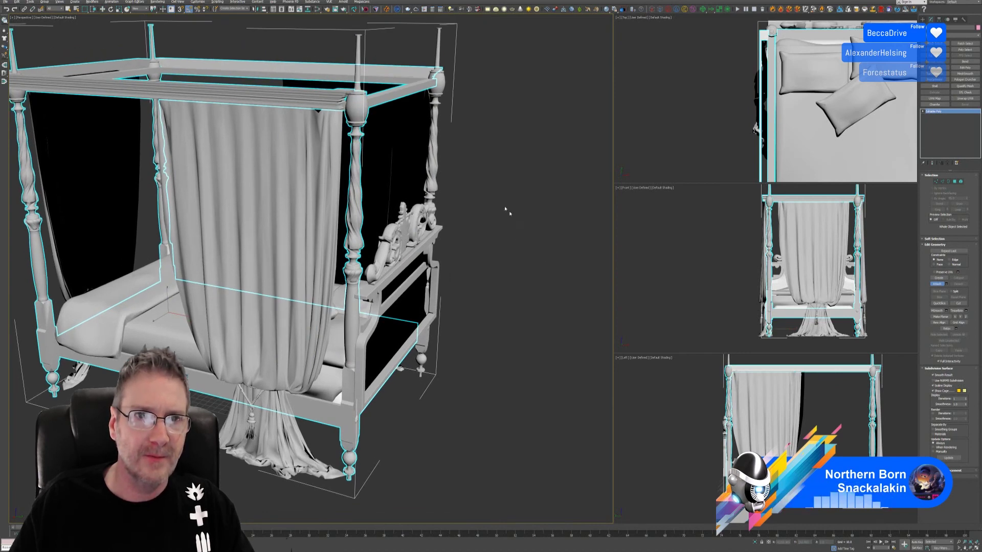
{"action": "left_click", "coordinate": [358, 59]}
{"action": "left_click", "coordinate": [518, 268]}
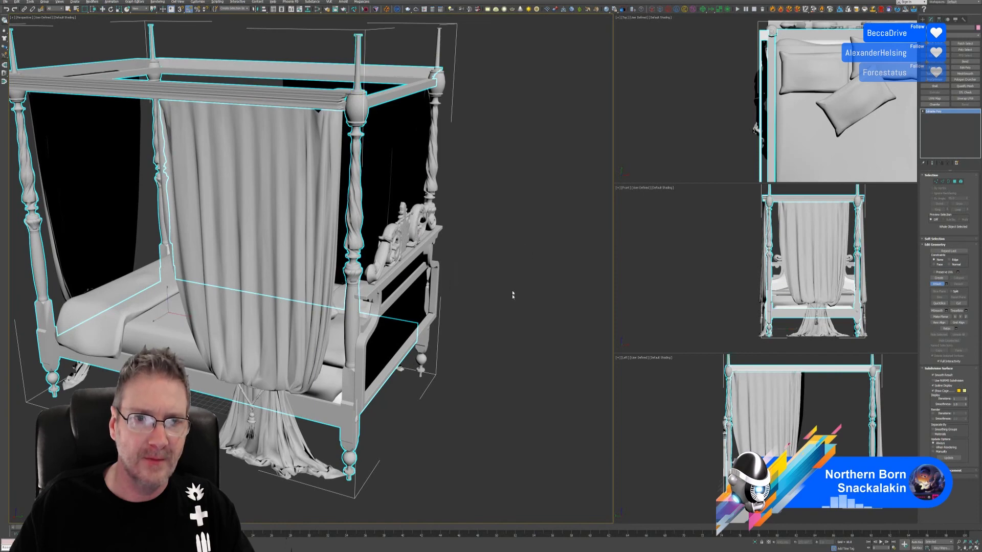
Attach the turned foot and square block of the last headboard-end bedpost to the frame object.
{"action": "middle_click_drag", "start_coordinate": [511, 299], "coordinate": [380, 368], "text": "alt"}
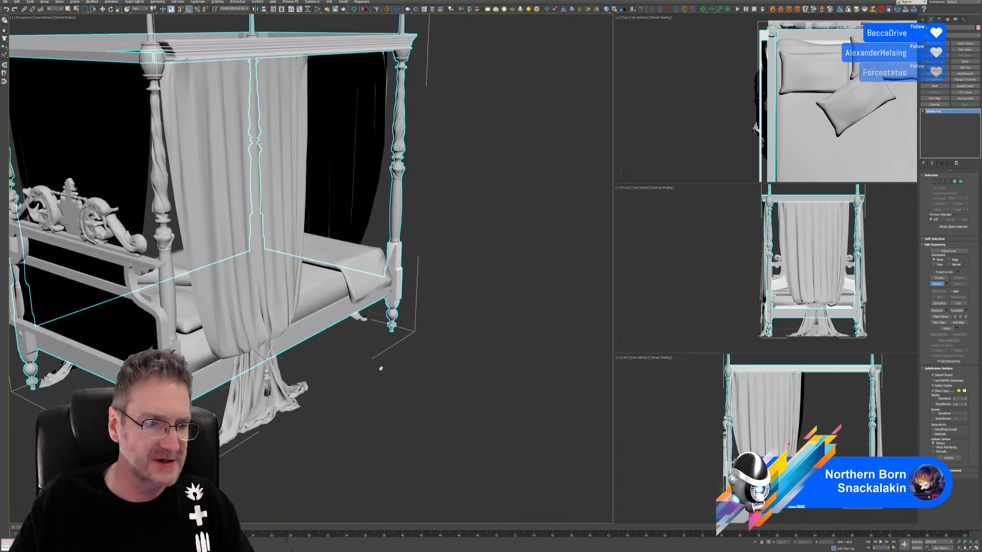
{"action": "left_click", "coordinate": [392, 317]}
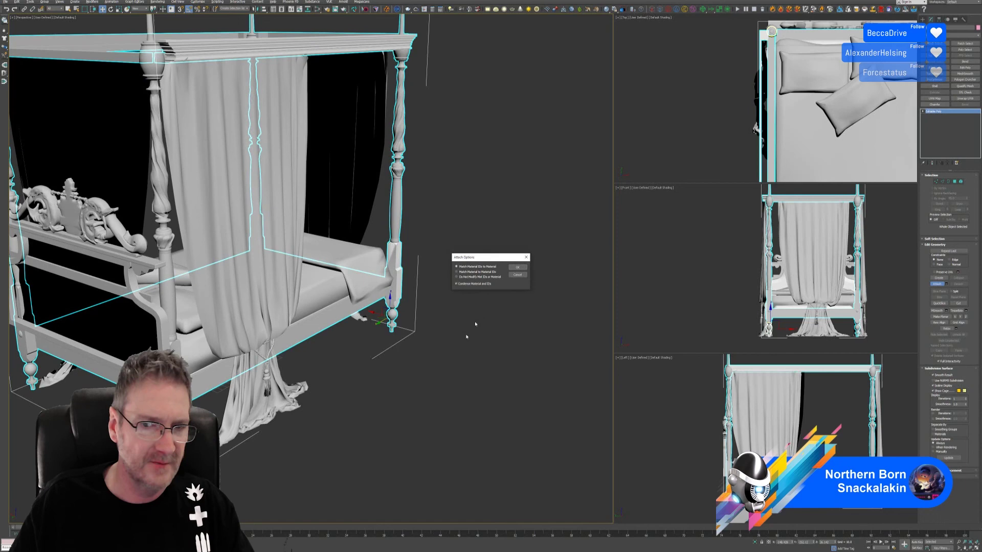
{"action": "left_click", "coordinate": [517, 269]}
{"action": "left_click", "coordinate": [172, 347]}
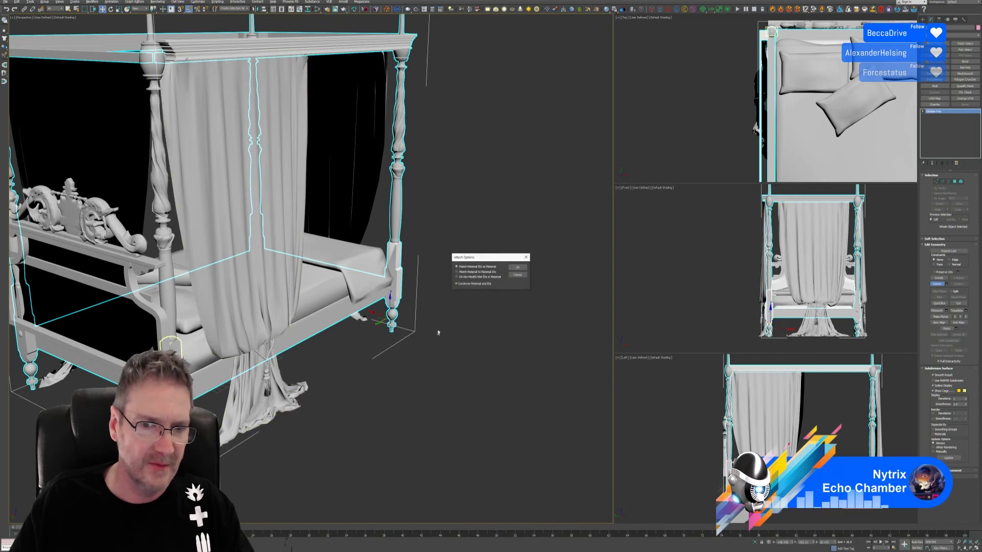
{"action": "left_click", "coordinate": [518, 268]}
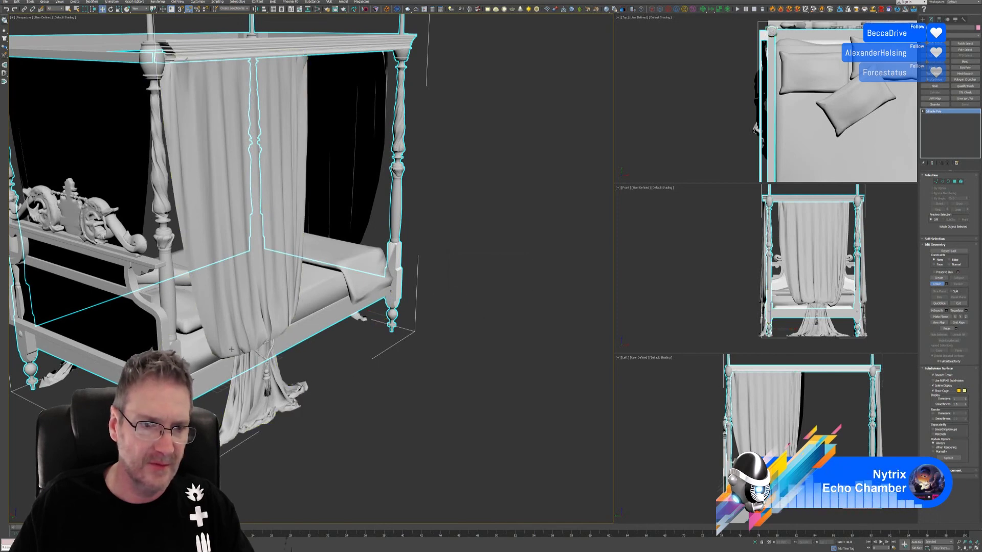
Attach the lower column, carved collar, ring above it and twisted column of the last headboard-end bedpost to the frame object.
{"action": "left_click", "coordinate": [174, 305]}
{"action": "left_click", "coordinate": [518, 269]}
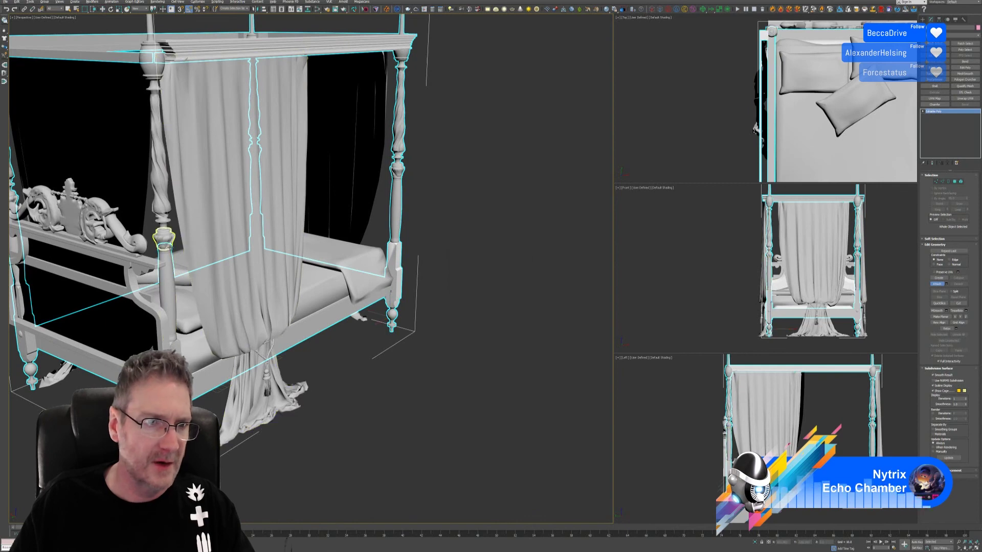
{"action": "left_click", "coordinate": [164, 239]}
{"action": "left_click", "coordinate": [517, 269]}
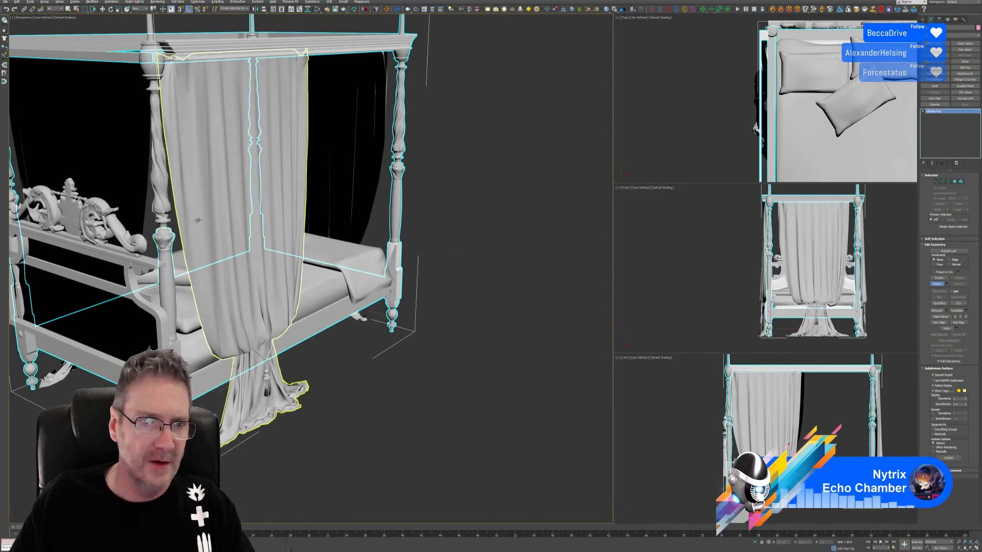
{"action": "left_click", "coordinate": [164, 222]}
{"action": "left_click", "coordinate": [517, 269]}
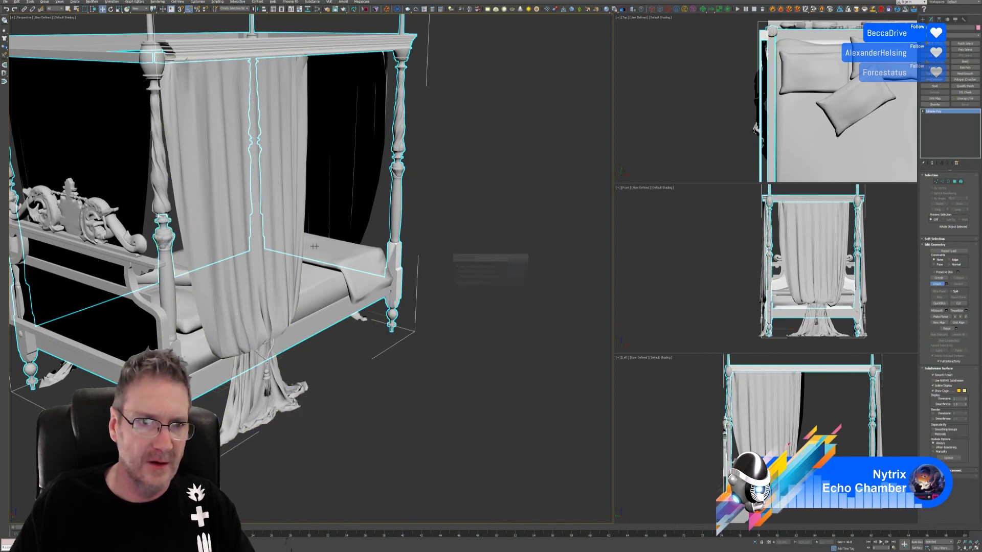
{"action": "left_click", "coordinate": [175, 215]}
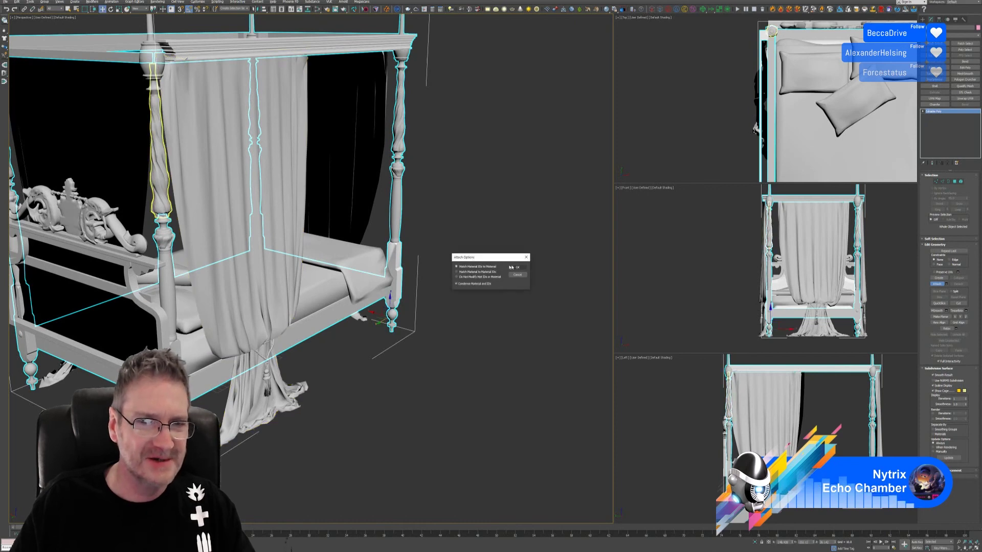
{"action": "left_click", "coordinate": [509, 268]}
Attach the upper ring, vase-shaped bulb and tapered spire of the last headboard-end bedpost.
{"action": "middle_click_drag", "start_coordinate": [508, 269], "coordinate": [486, 215], "text": "alt"}
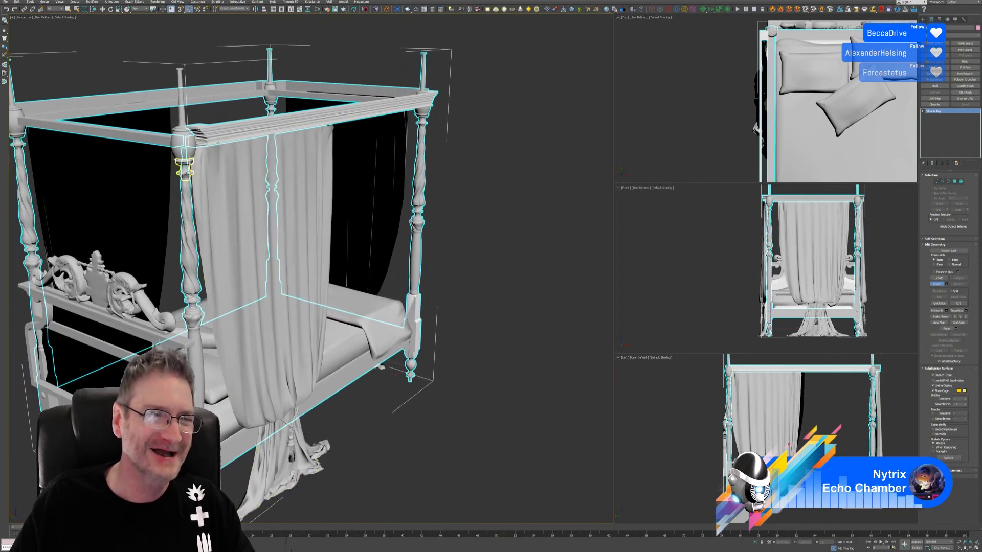
{"action": "left_click", "coordinate": [185, 177]}
{"action": "left_click", "coordinate": [517, 268]}
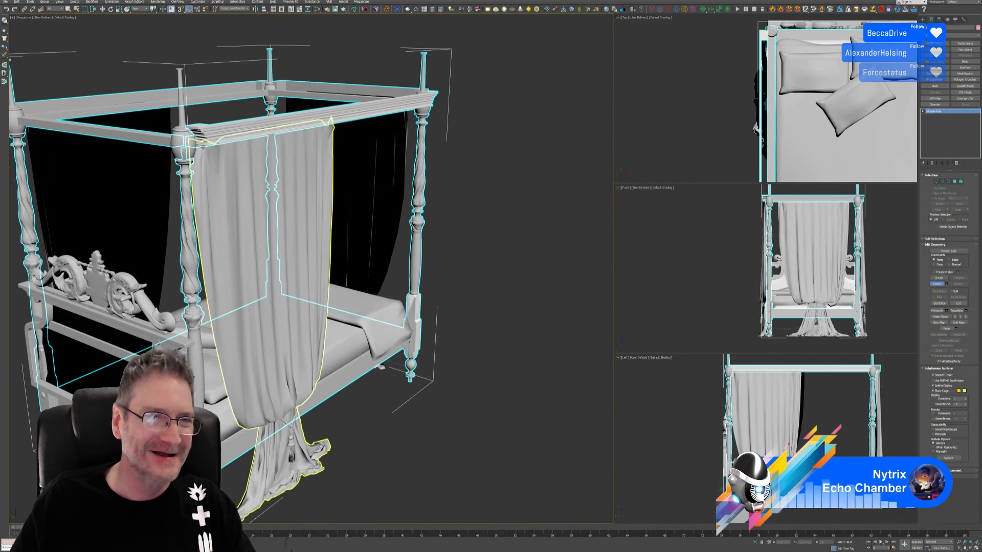
{"action": "left_click", "coordinate": [182, 145]}
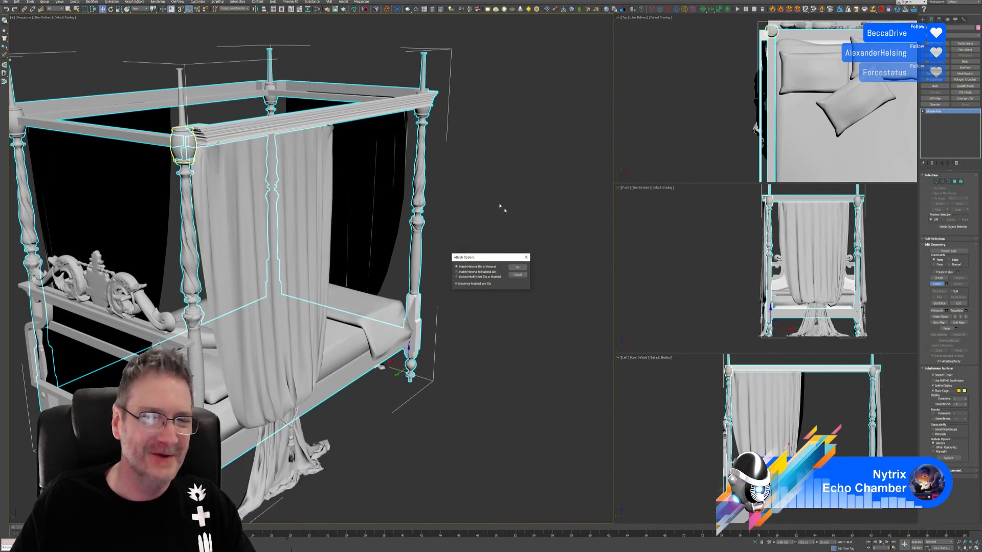
{"action": "left_click", "coordinate": [518, 267]}
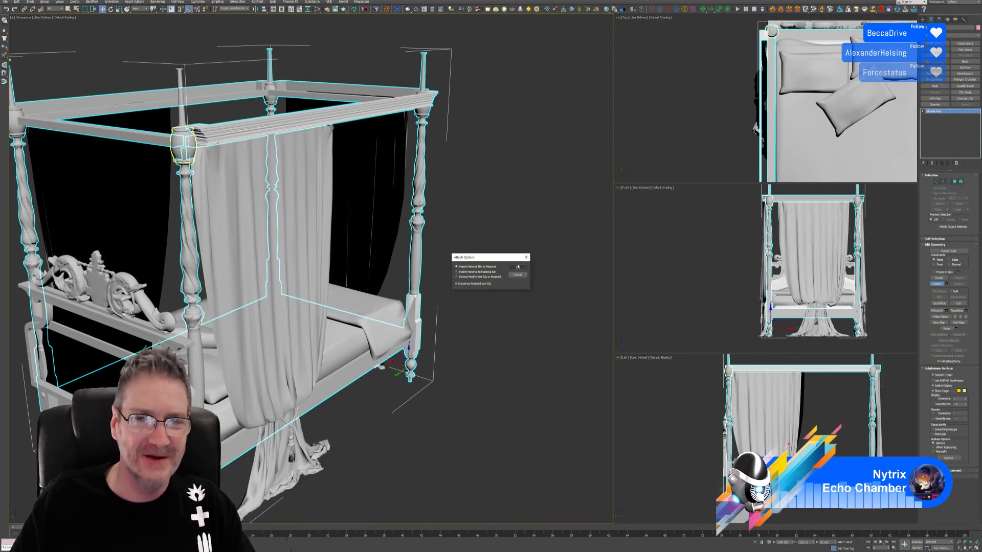
{"action": "left_click", "coordinate": [179, 121]}
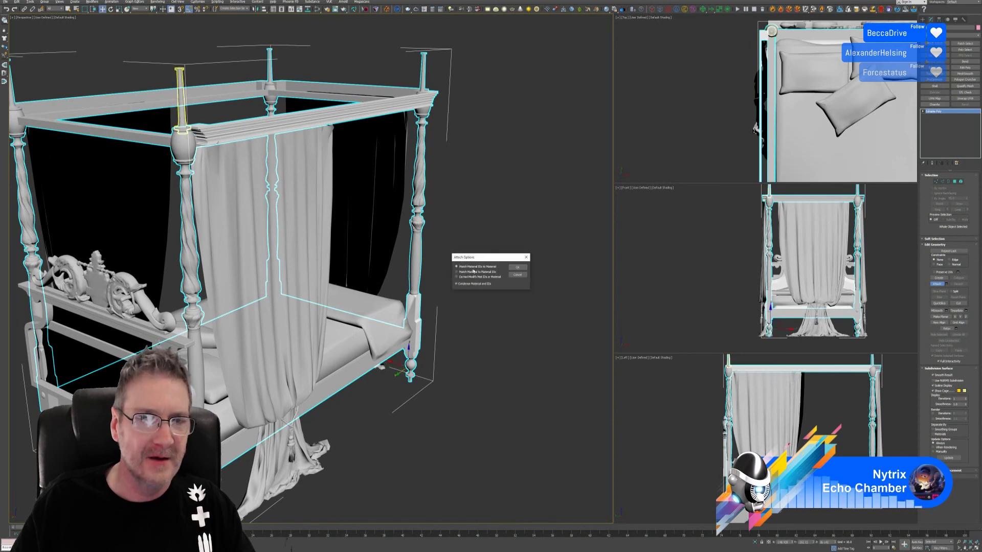
{"action": "left_click", "coordinate": [518, 266]}
Attach the small round caps on the square blocks of the headboard-end and foot-end bedposts.
{"action": "middle_click_drag", "start_coordinate": [511, 319], "coordinate": [517, 281]}
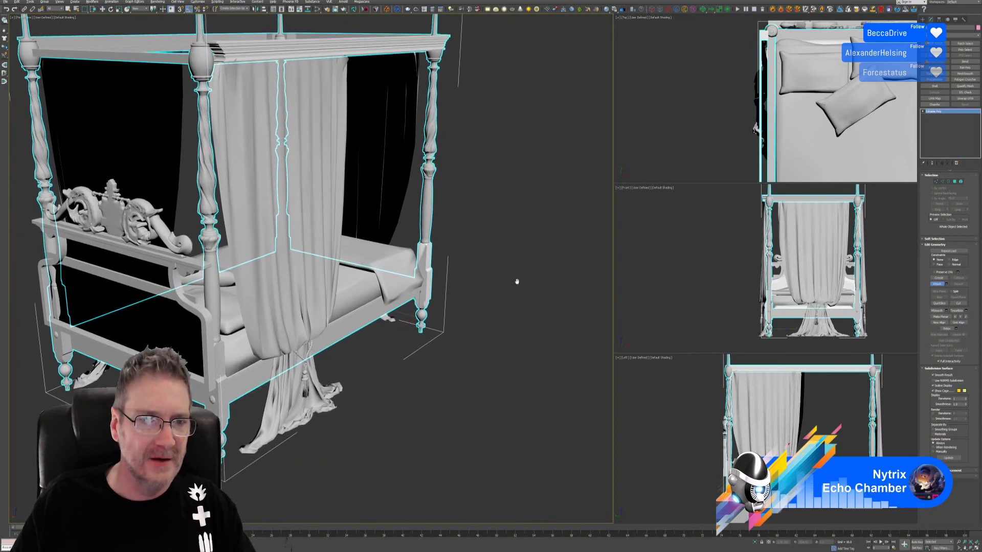
{"action": "left_click", "coordinate": [213, 399]}
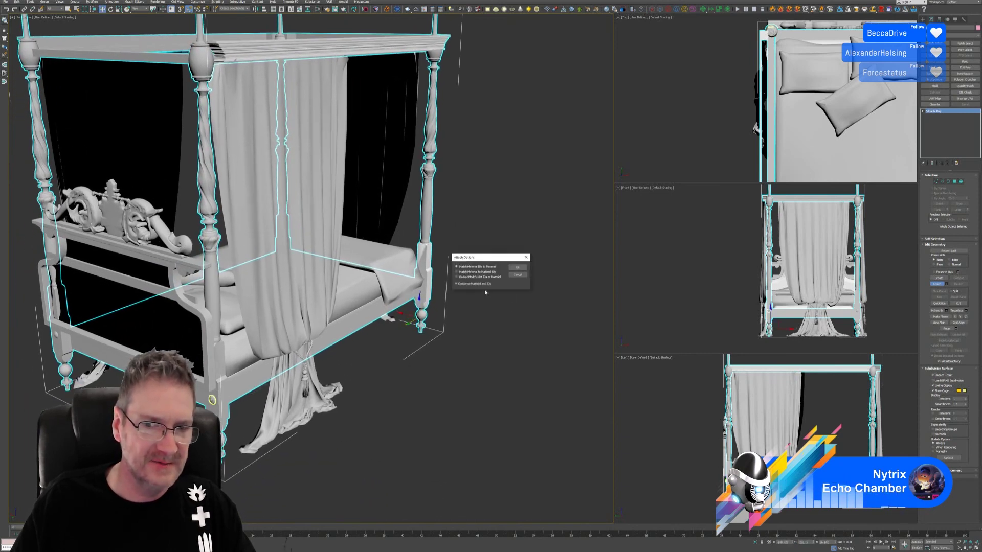
{"action": "left_click", "coordinate": [517, 269]}
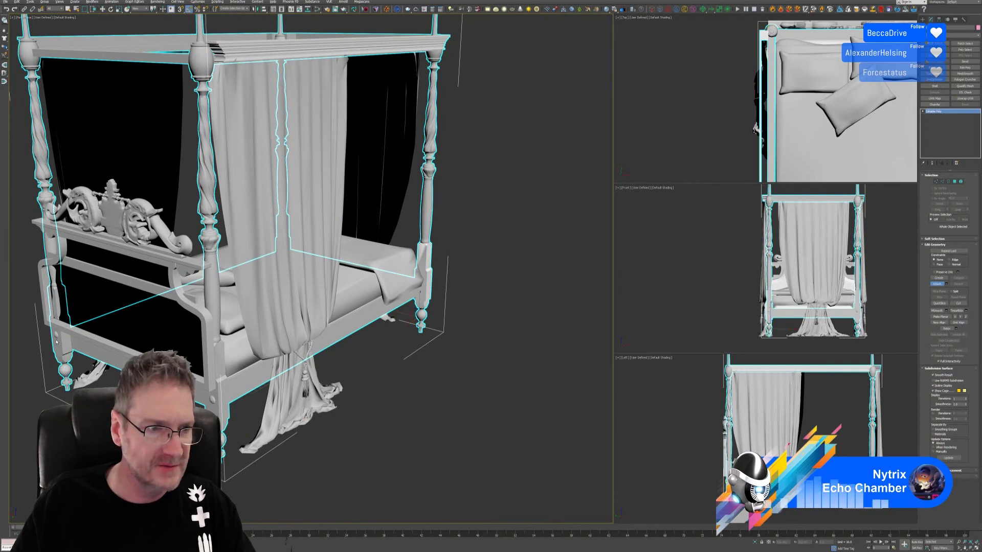
{"action": "left_click", "coordinate": [420, 293]}
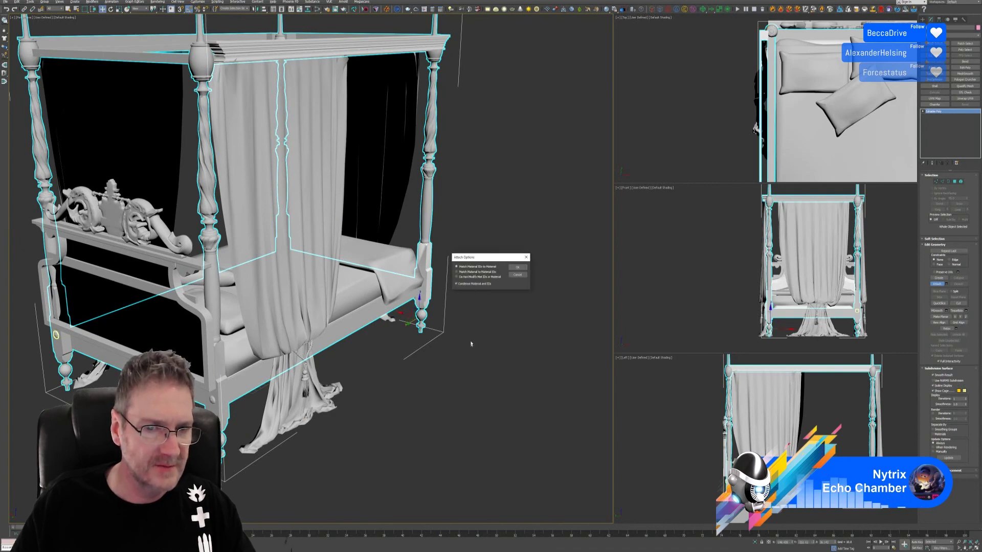
{"action": "left_click", "coordinate": [518, 267]}
{"action": "mouse_move", "coordinate": [336, 364]}
{"action": "middle_mouse_down", "text": "alt"}
{"action": "mouse_move", "coordinate": [436, 361]}
{"action": "mouse_move", "coordinate": [338, 375]}
{"action": "middle_mouse_up", "text": "alt"}
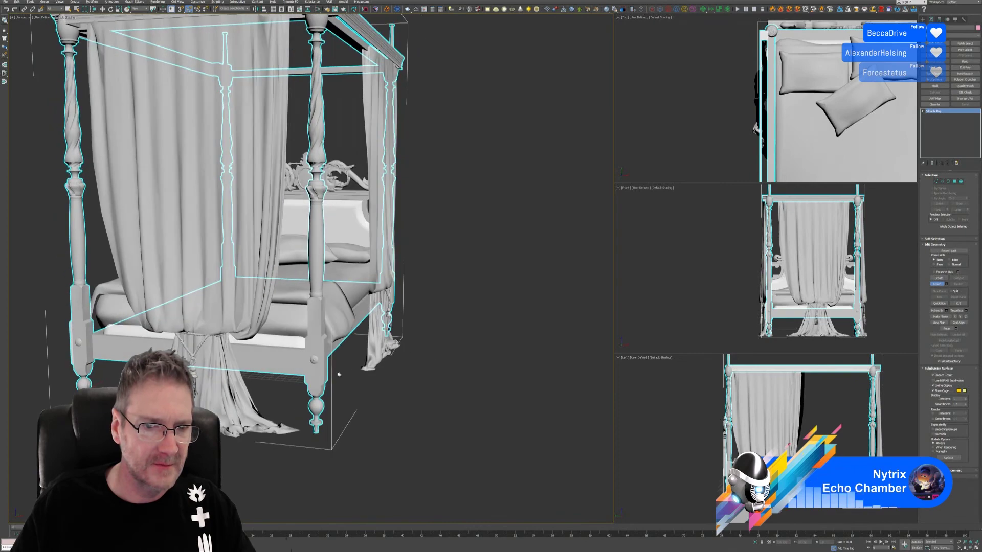
{"action": "left_click", "coordinate": [314, 360]}
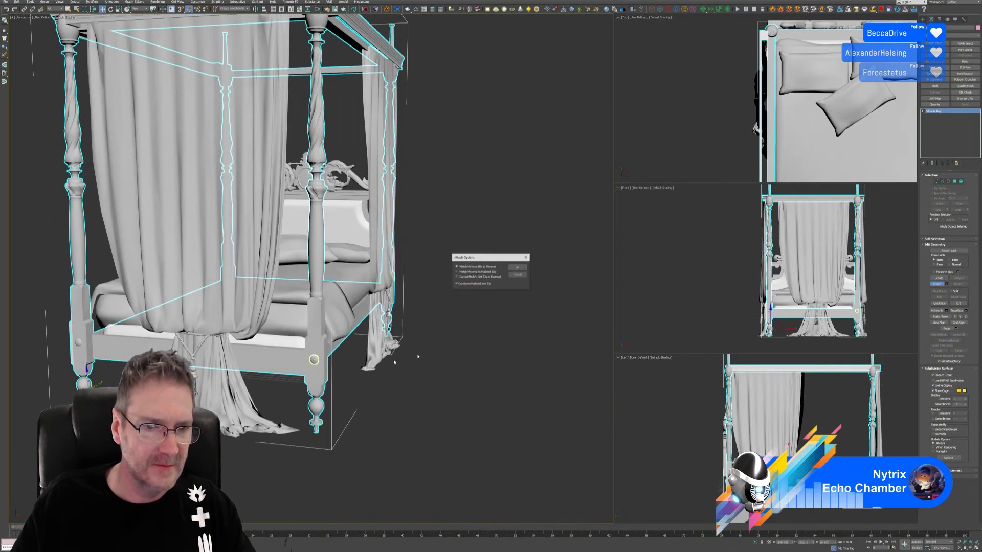
{"action": "left_click", "coordinate": [518, 267]}
Attach the headboard's outer frame, middle rail, inner panel and moulded top shelf to the frame object.
{"action": "middle_click_drag", "start_coordinate": [300, 341], "coordinate": [356, 338], "text": "alt"}
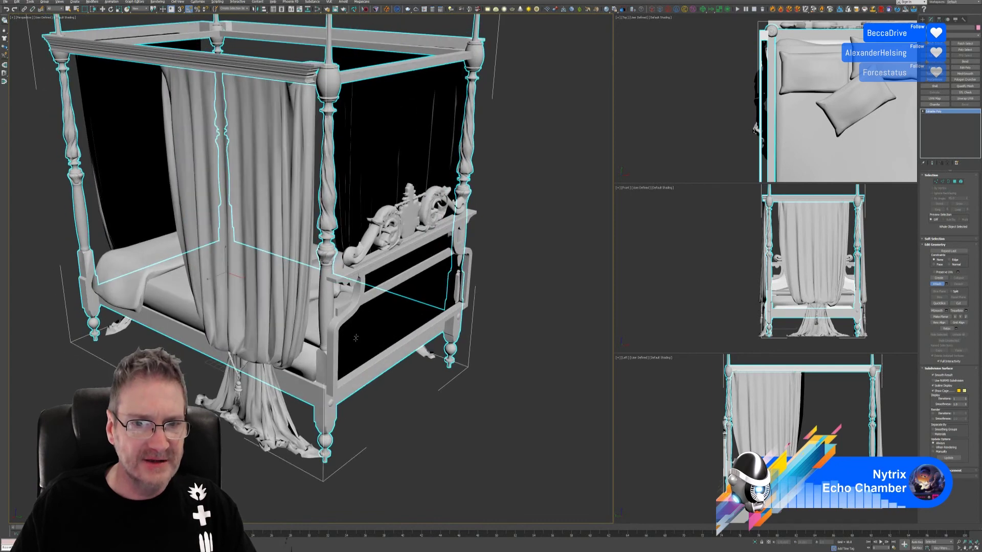
{"action": "left_click", "coordinate": [377, 371]}
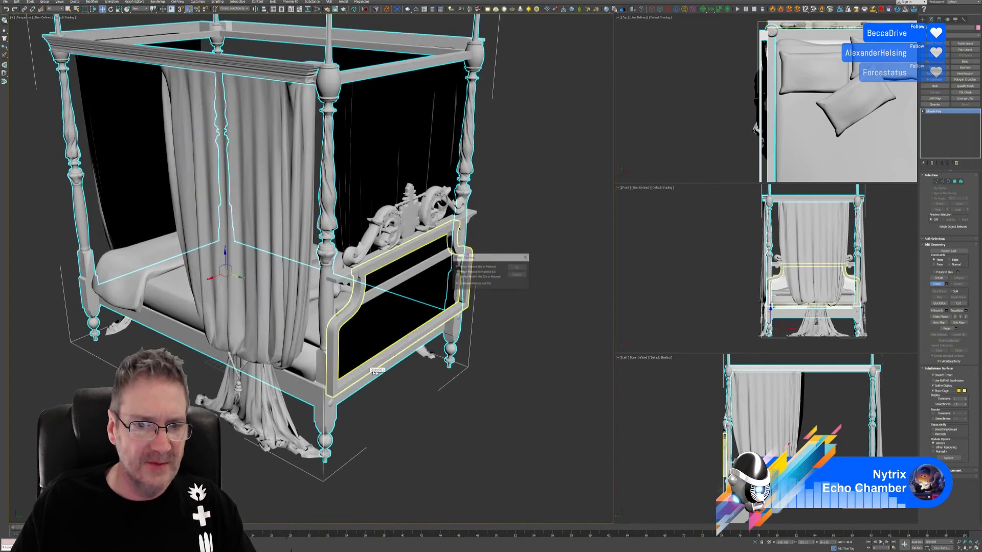
{"action": "left_click", "coordinate": [524, 269]}
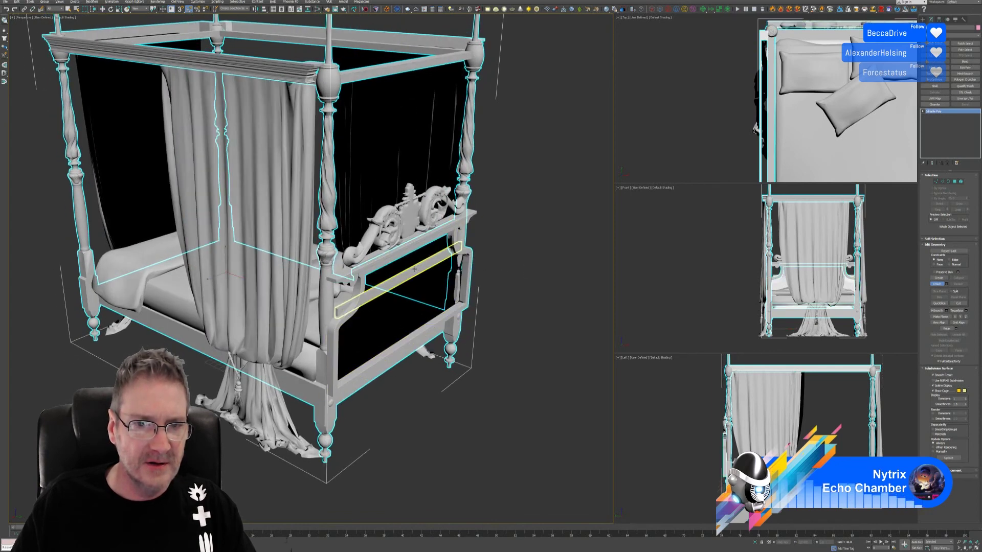
{"action": "left_click", "coordinate": [417, 268]}
{"action": "left_click", "coordinate": [516, 267]}
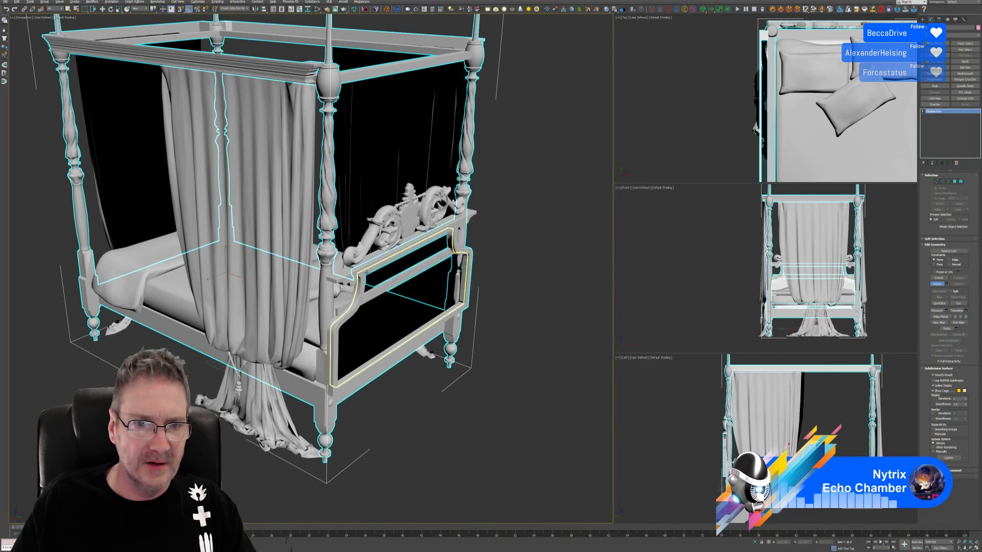
{"action": "left_click", "coordinate": [461, 261]}
{"action": "left_click", "coordinate": [518, 273]}
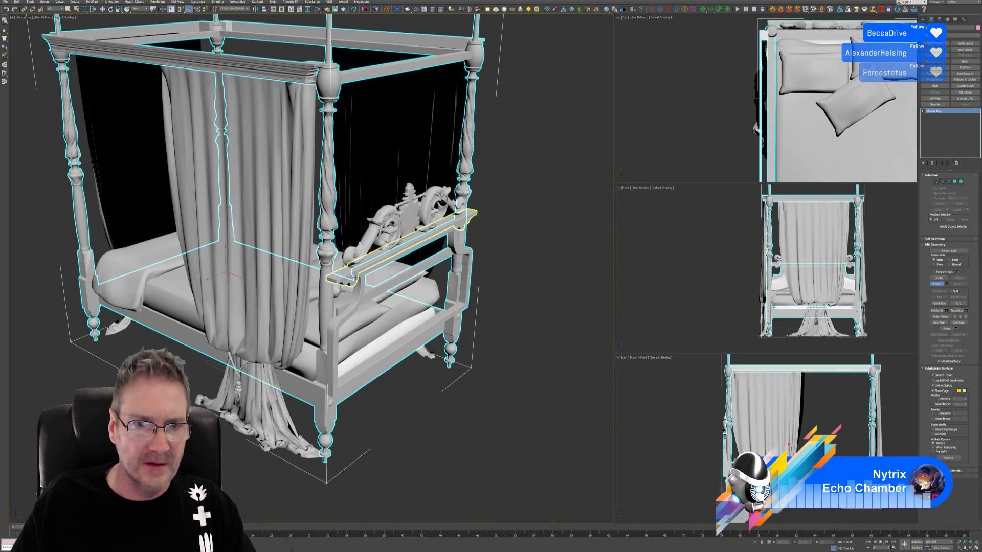
{"action": "left_click", "coordinate": [399, 282]}
{"action": "left_click", "coordinate": [517, 267]}
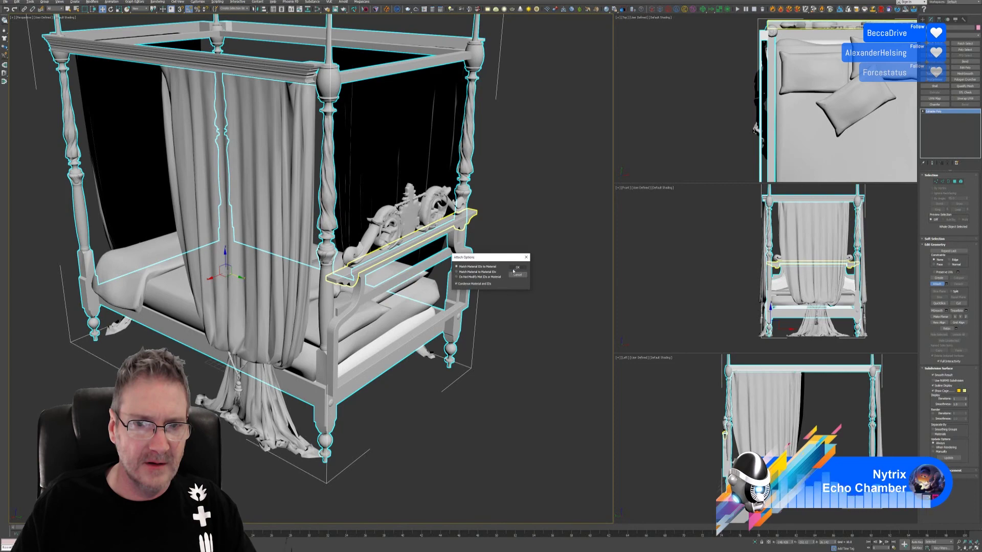
Attach the carved scrollwork crest on top of the headboard to the frame object, leaving the pillow separate.
{"action": "middle_click_drag", "start_coordinate": [514, 276], "coordinate": [388, 286], "text": "alt"}
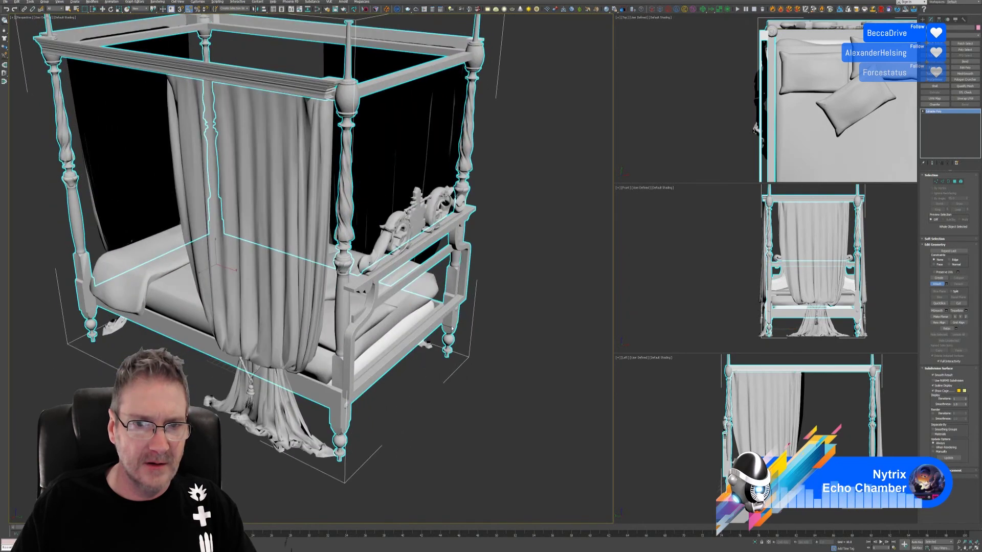
{"action": "left_click", "coordinate": [378, 267]}
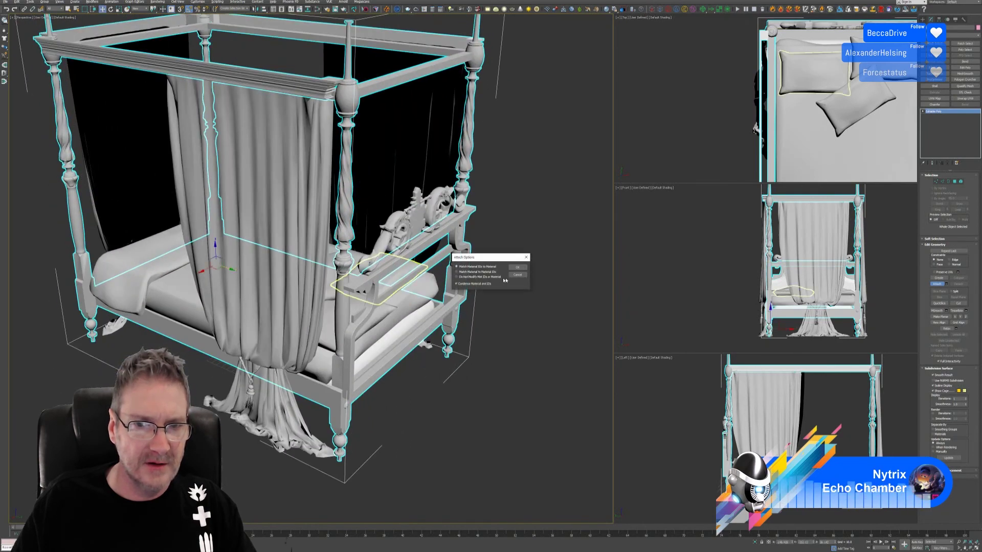
{"action": "left_click", "coordinate": [517, 268]}
{"action": "left_click", "coordinate": [439, 210]}
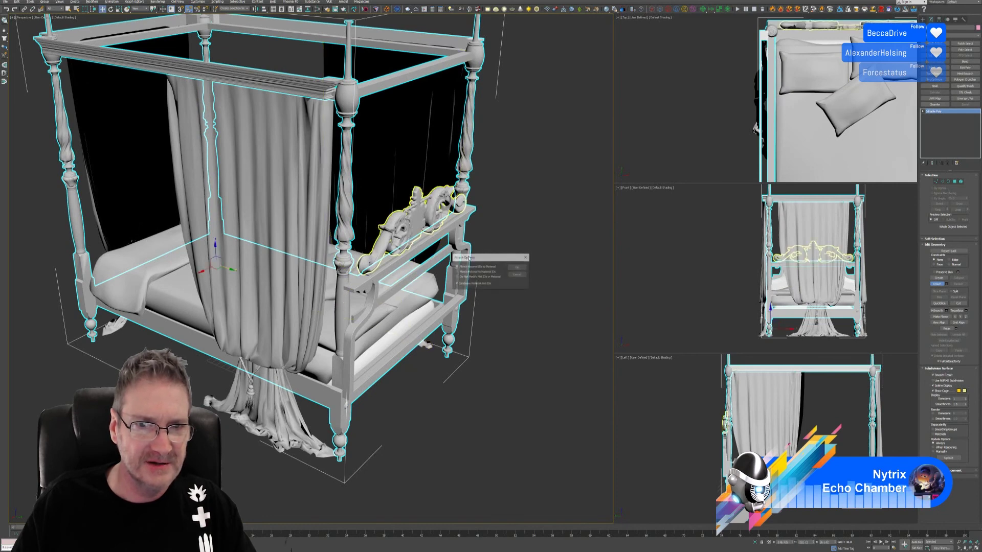
{"action": "left_click", "coordinate": [517, 267]}
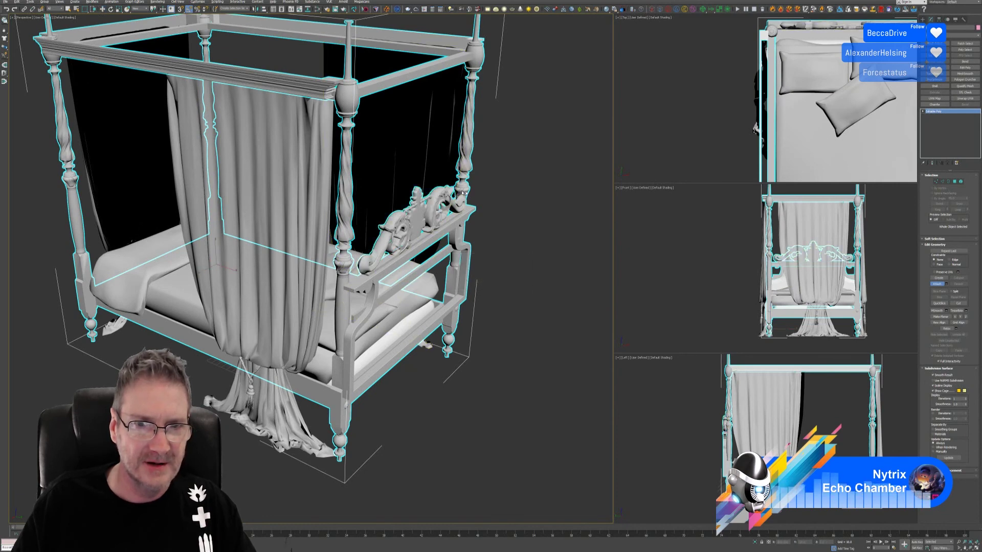
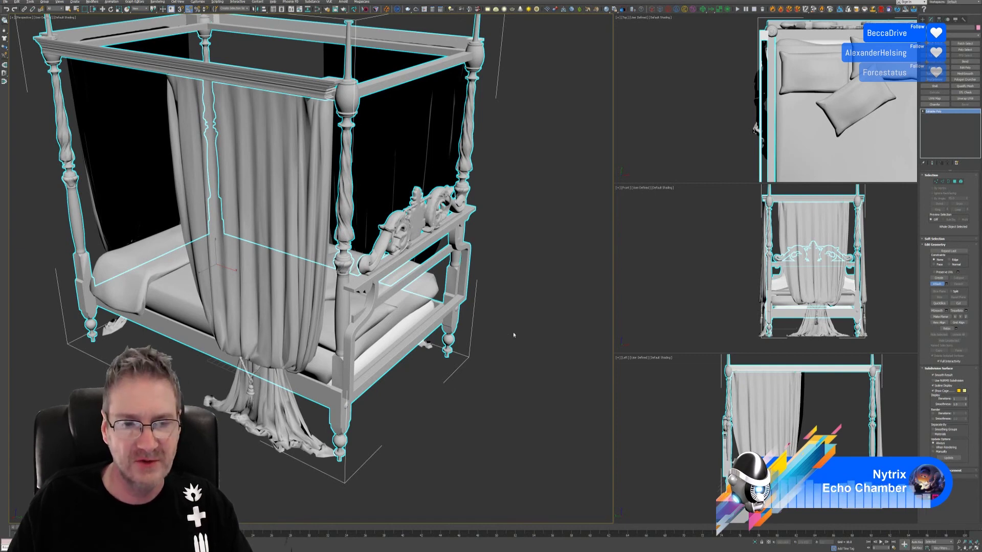
Inspect the joined bed from several sides and check the scene's object list for remaining separate parts.
{"action": "middle_click_drag", "start_coordinate": [513, 331], "coordinate": [480, 332], "text": "alt"}
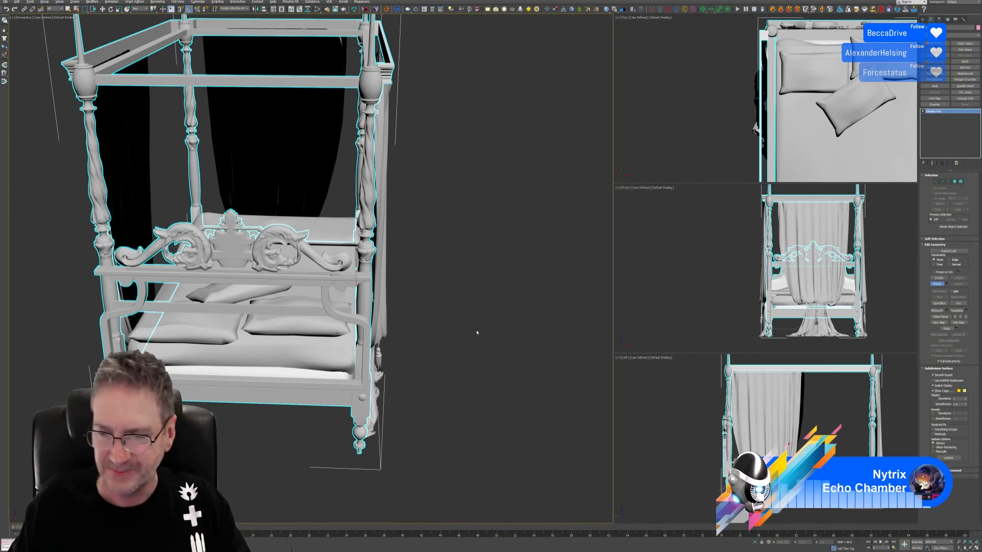
{"action": "middle_click_drag", "start_coordinate": [416, 317], "coordinate": [493, 298], "text": "alt"}
{"action": "scroll", "coordinate": [526, 287], "scroll_direction": "down", "scroll_amount": 5}
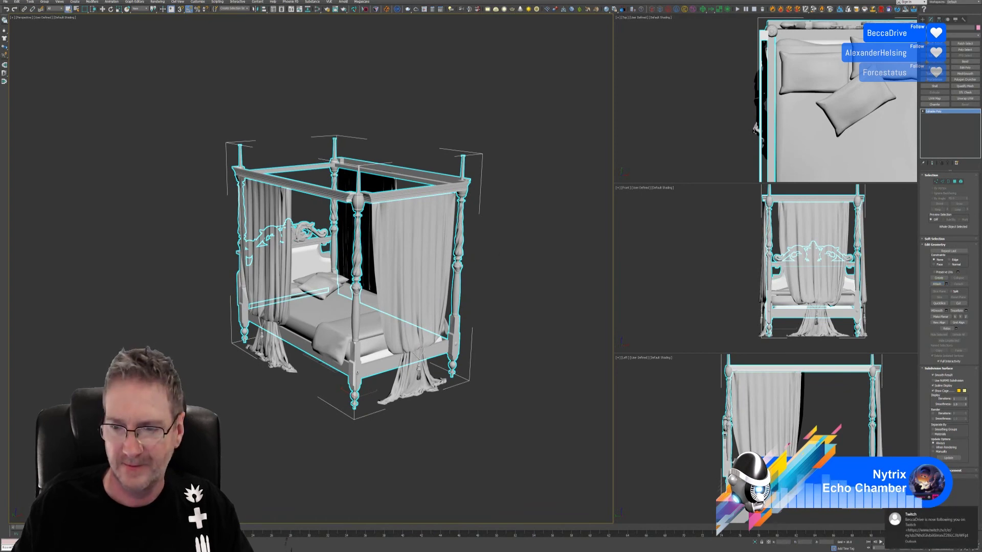
{"action": "left_click", "coordinate": [972, 511]}
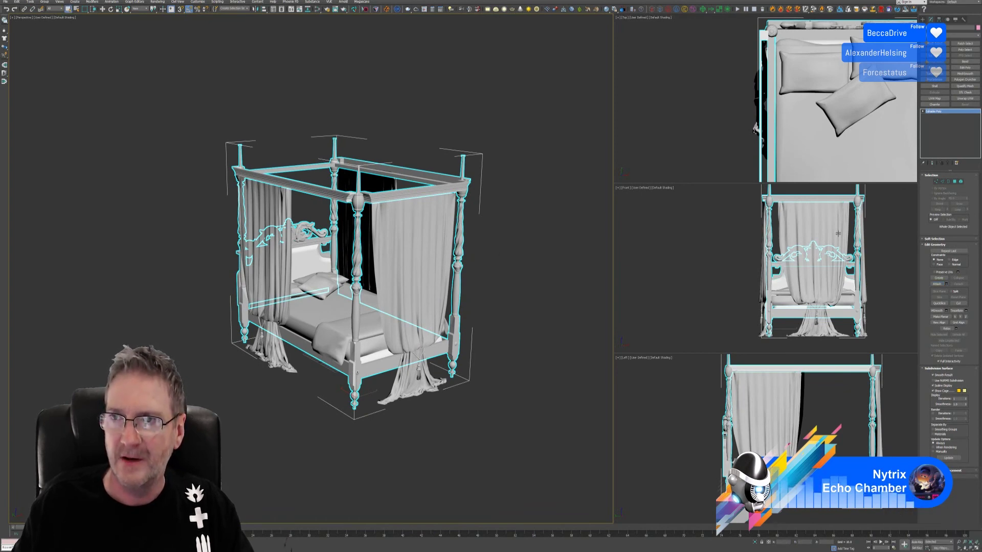
{"action": "left_click", "coordinate": [77, 9]}
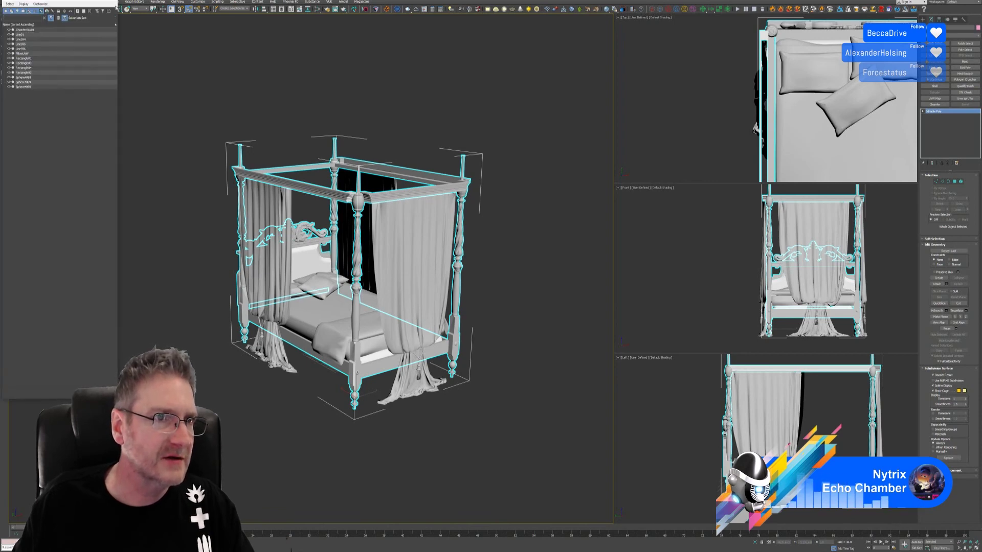
{"action": "left_click", "coordinate": [526, 114]}
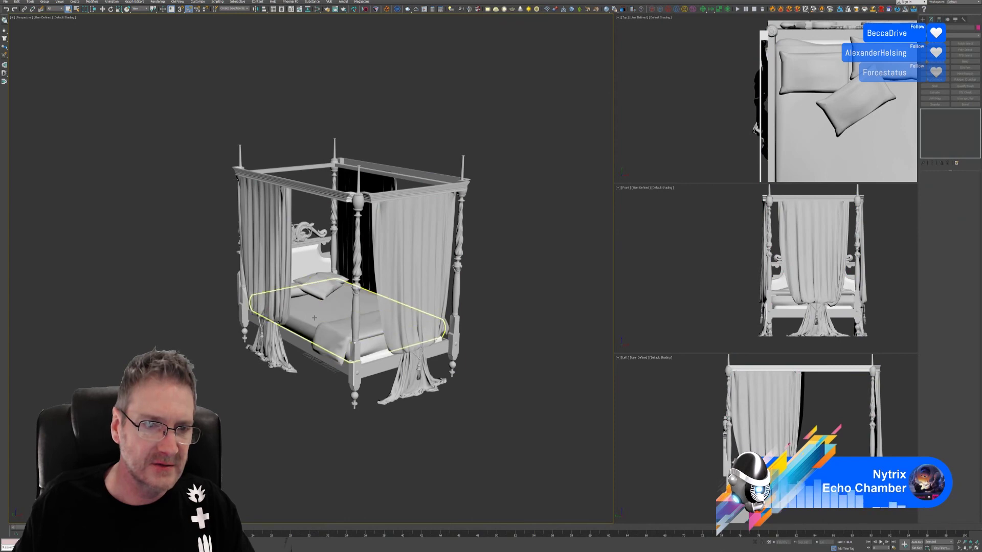
Move the joined bed frame clear of the curtains and bedding to check for missed parts, and undo the move.
{"action": "left_click", "coordinate": [307, 342]}
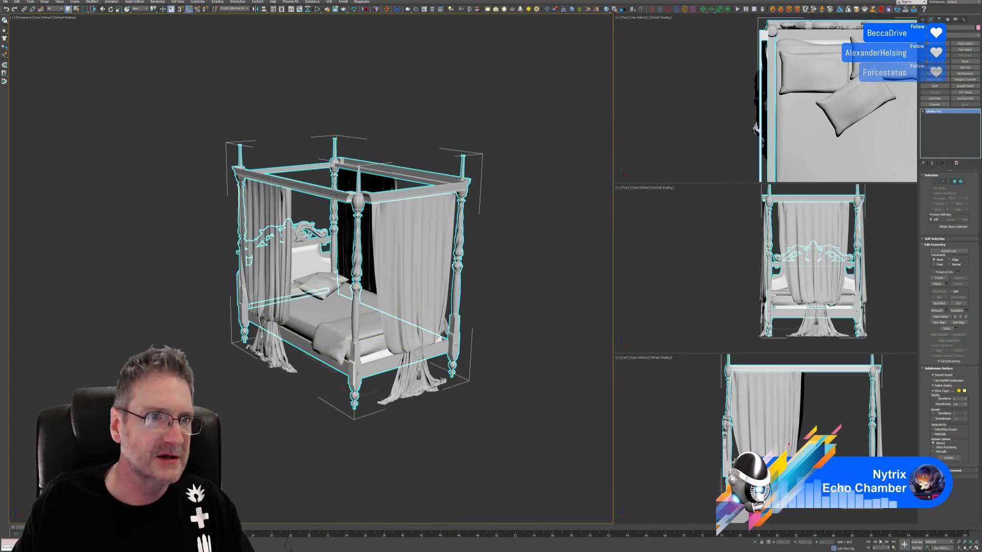
{"action": "key", "text": "w"}
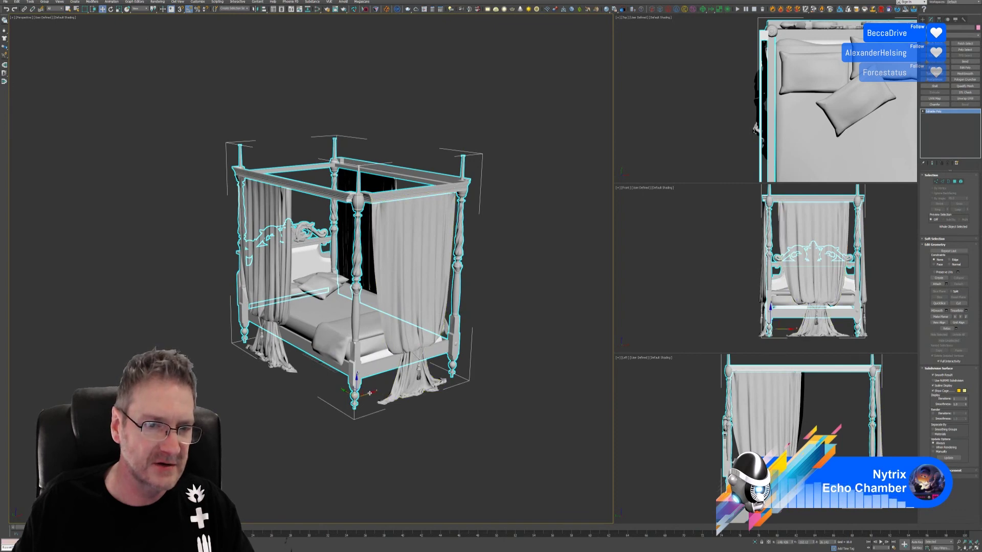
{"action": "left_click_drag", "start_coordinate": [369, 393], "coordinate": [265, 429]}
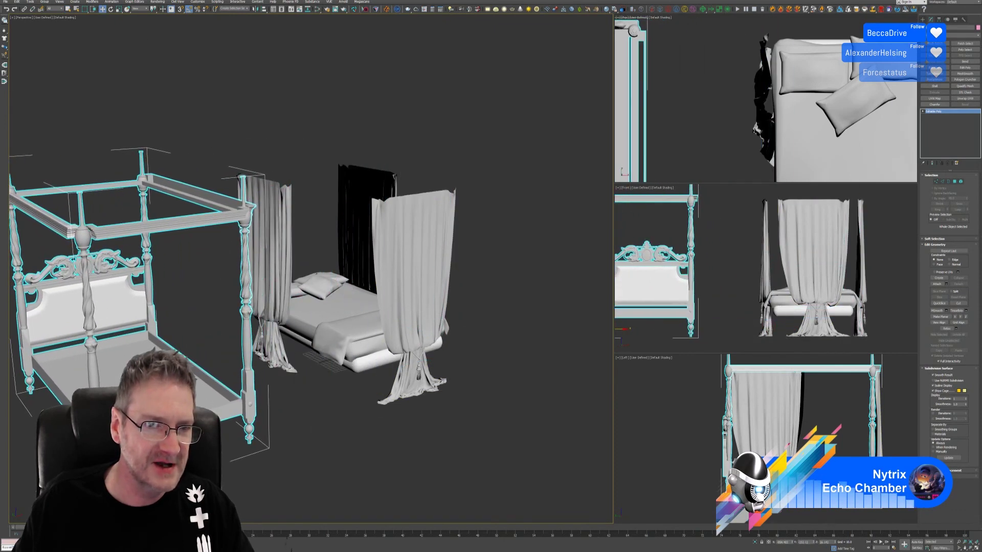
{"action": "middle_click_drag", "start_coordinate": [512, 381], "coordinate": [514, 271], "text": "alt"}
{"action": "key", "text": "ctrl+z"}
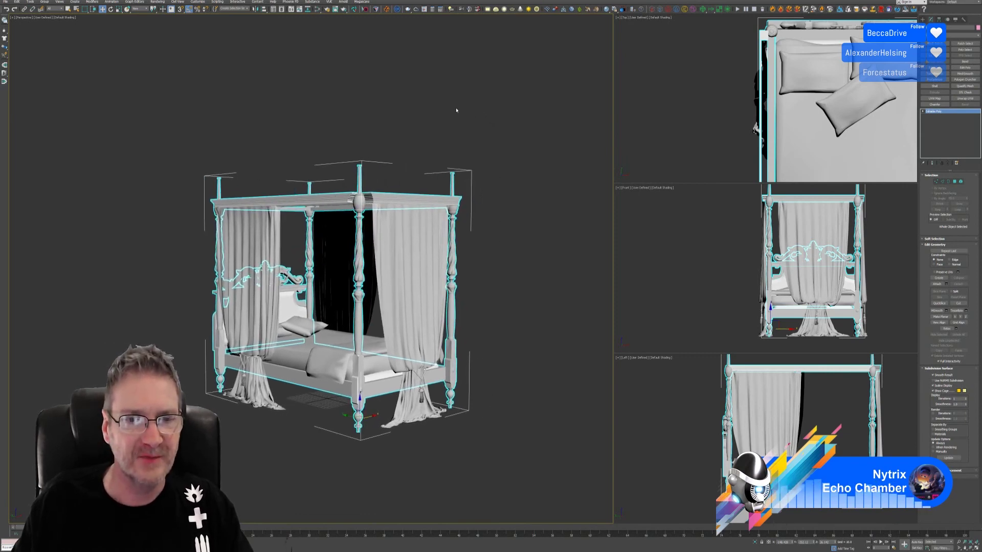
Apply Unwrap UVW to the joined bed frame, select all its polygons and pack their UV islands inside the UV square.
{"action": "scroll", "coordinate": [455, 109], "scroll_direction": "up", "scroll_amount": 3}
{"action": "middle_click_drag", "start_coordinate": [456, 109], "coordinate": [548, 251]}
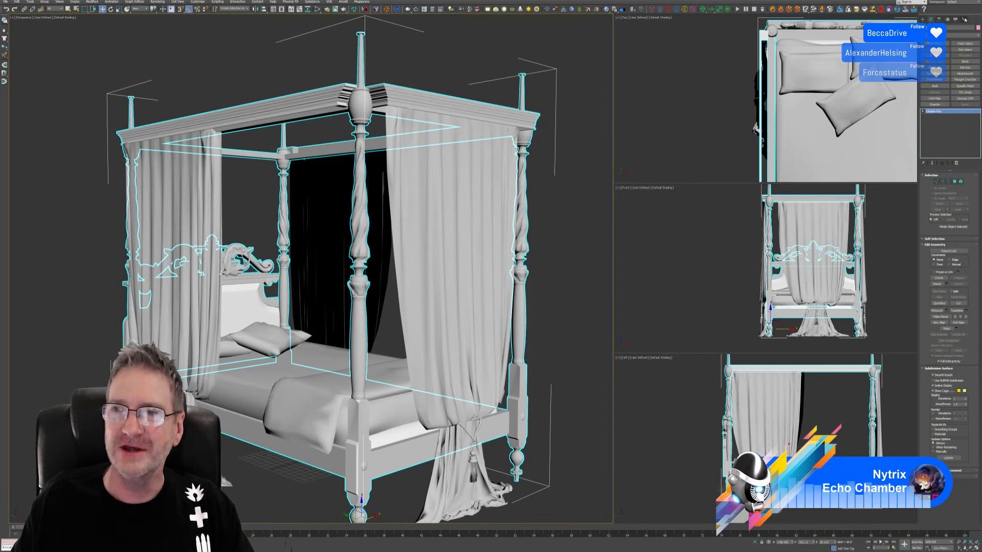
{"action": "scroll", "coordinate": [590, 270], "scroll_direction": "down", "scroll_amount": 5}
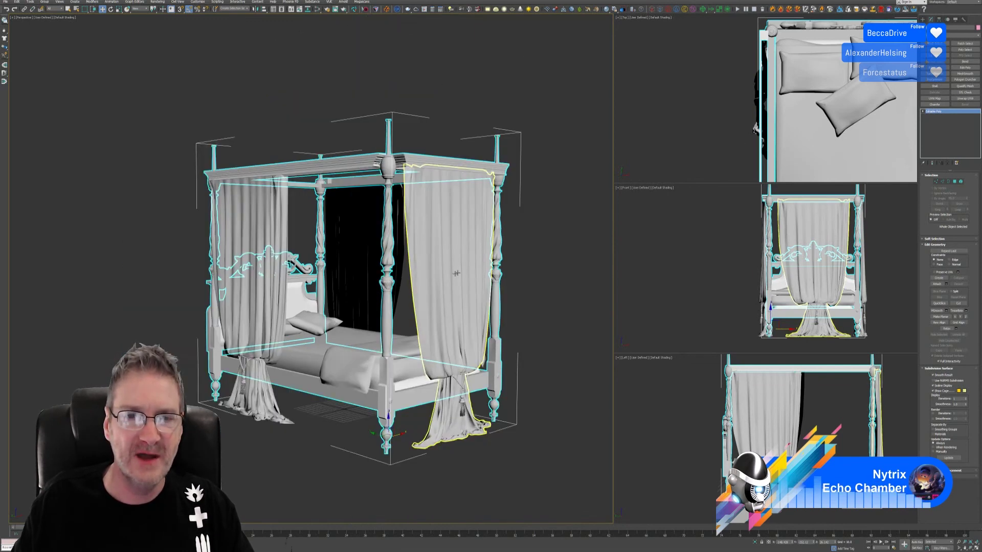
{"action": "middle_click_drag", "start_coordinate": [542, 259], "coordinate": [519, 262]}
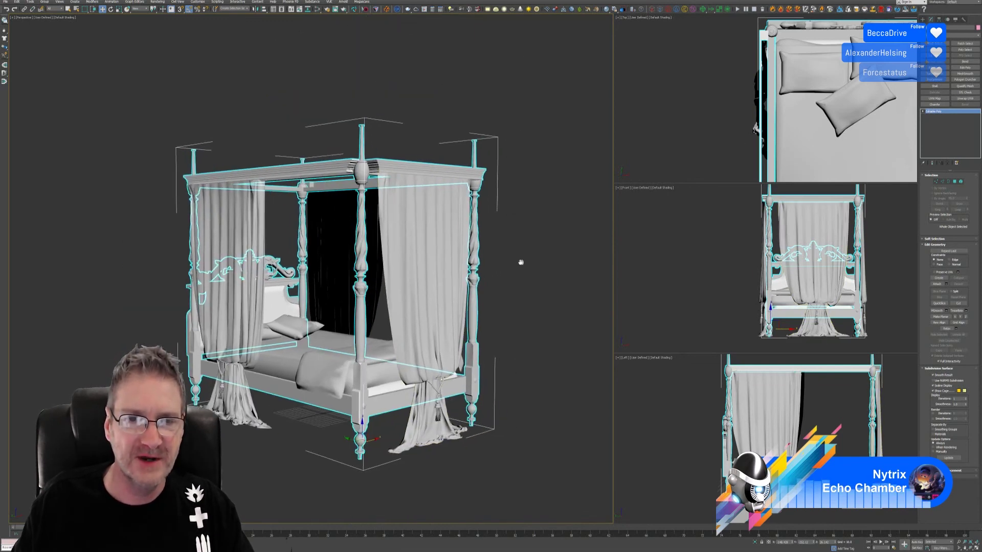
{"action": "left_click", "coordinate": [966, 98]}
{"action": "left_click", "coordinate": [954, 285]}
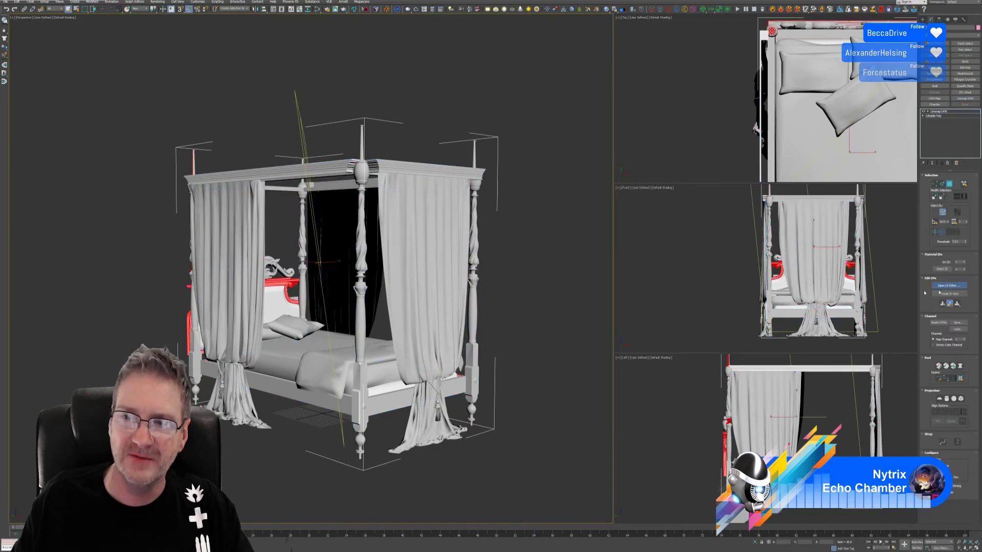
{"action": "left_click_drag", "start_coordinate": [297, 137], "coordinate": [659, 406]}
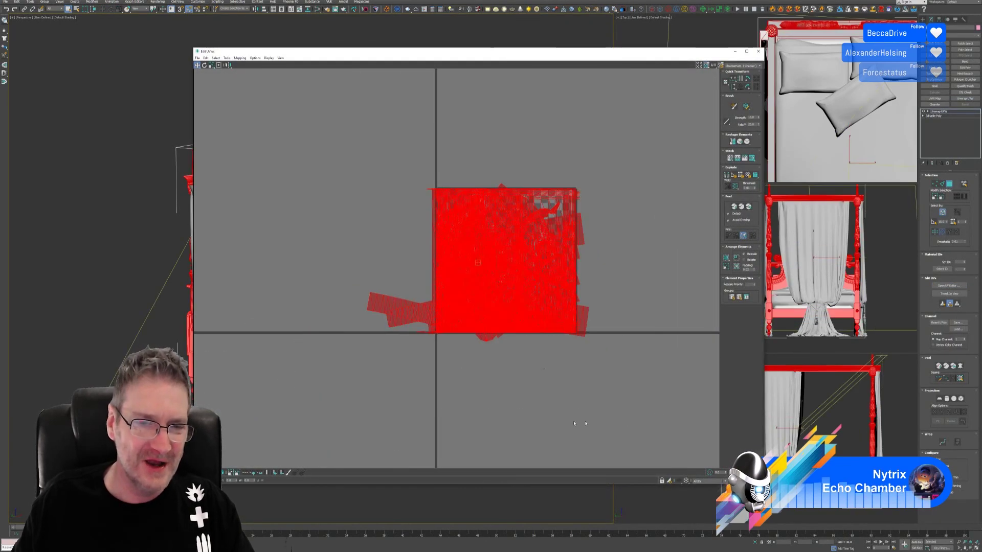
{"action": "left_click", "coordinate": [222, 474]}
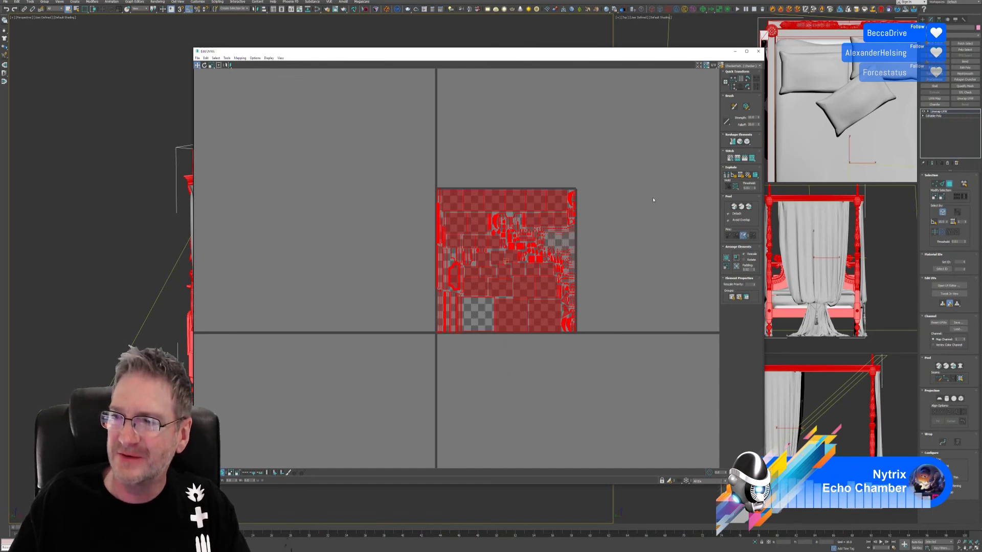
{"action": "left_click", "coordinate": [758, 51]}
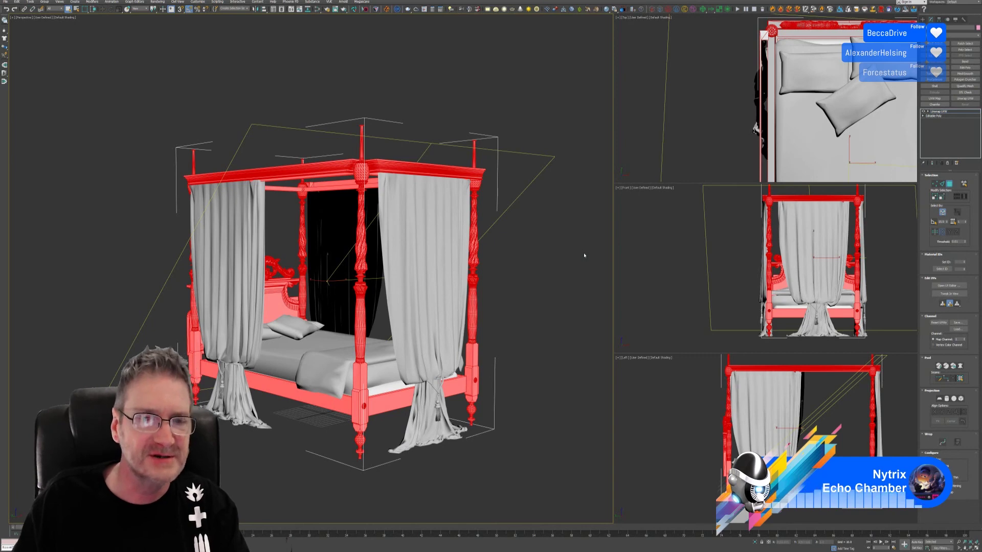
{"action": "left_click", "coordinate": [949, 183]}
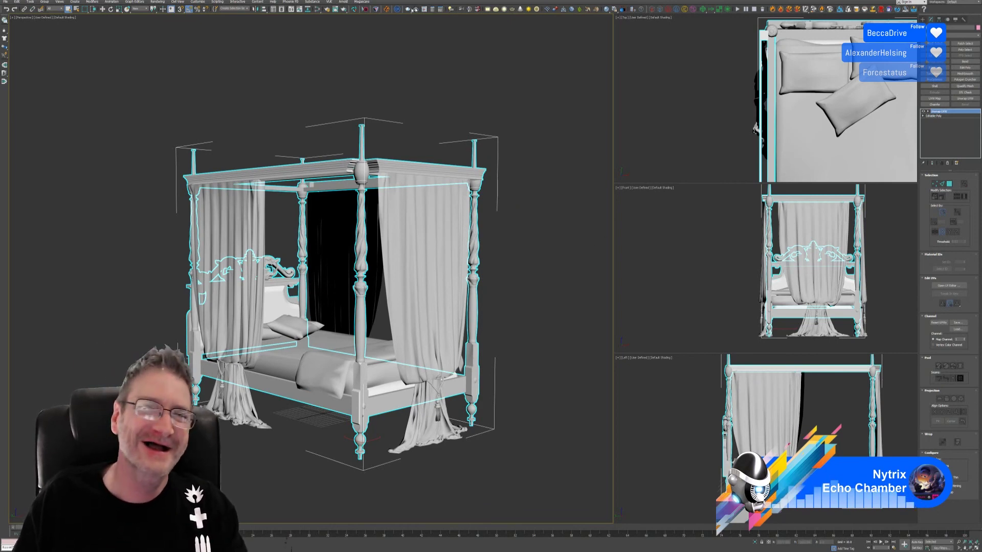
Assign the existing standard material with the checker map in its diffuse slot to the bed frame.
{"action": "left_click", "coordinate": [322, 10]}
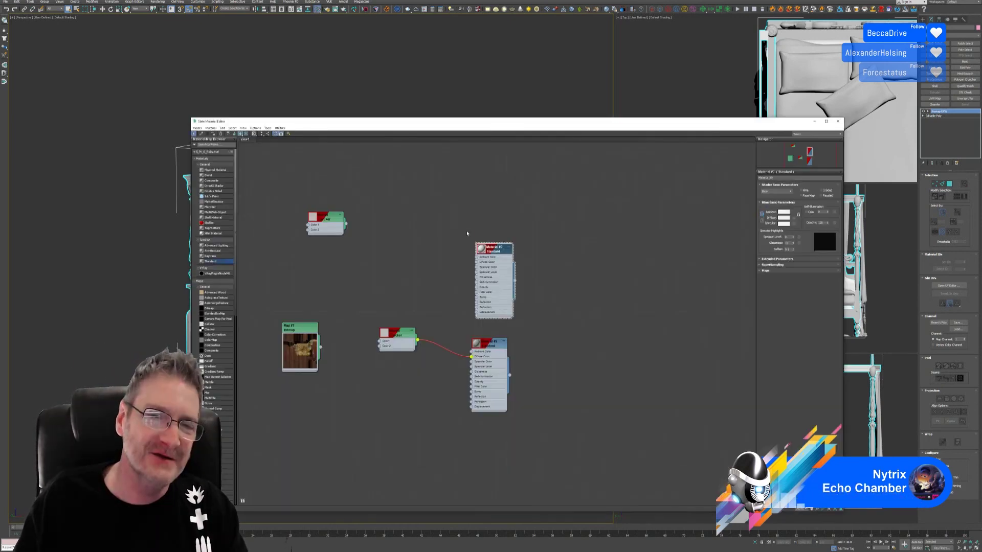
{"action": "double_click", "coordinate": [497, 344]}
{"action": "right_click", "coordinate": [495, 343]}
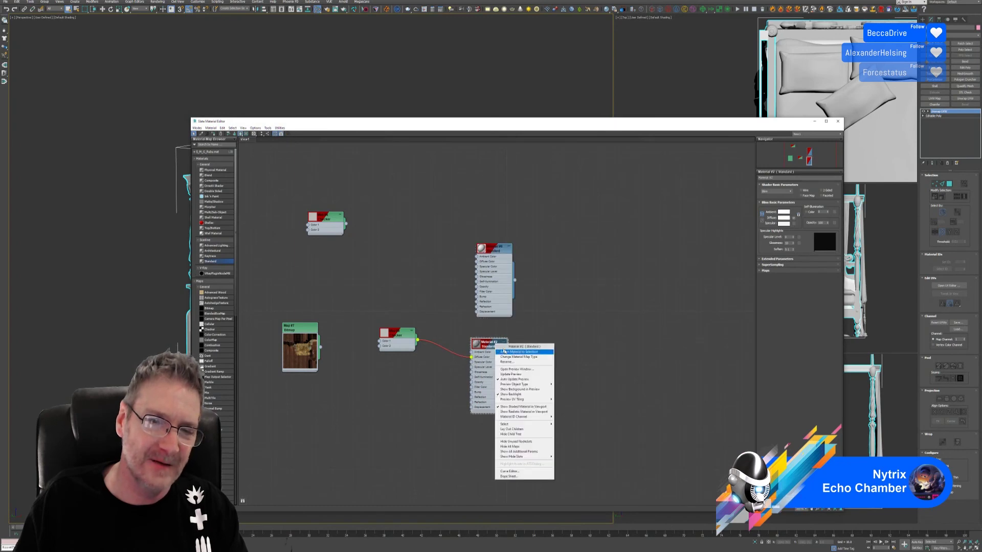
{"action": "left_click", "coordinate": [522, 351]}
{"action": "left_click", "coordinate": [837, 121]}
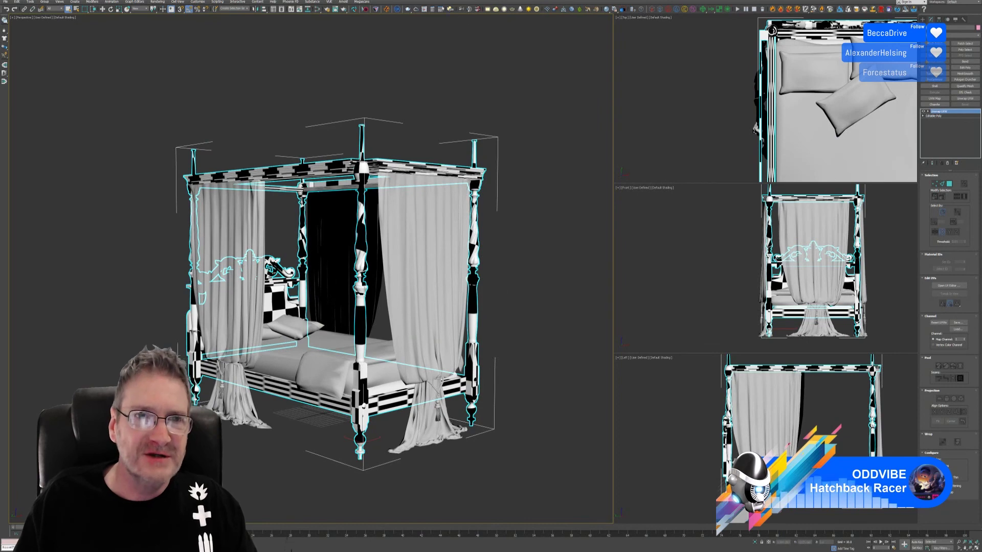
Set the U and V tiling of the material's checker map to 80.
{"action": "left_click", "coordinate": [317, 11]}
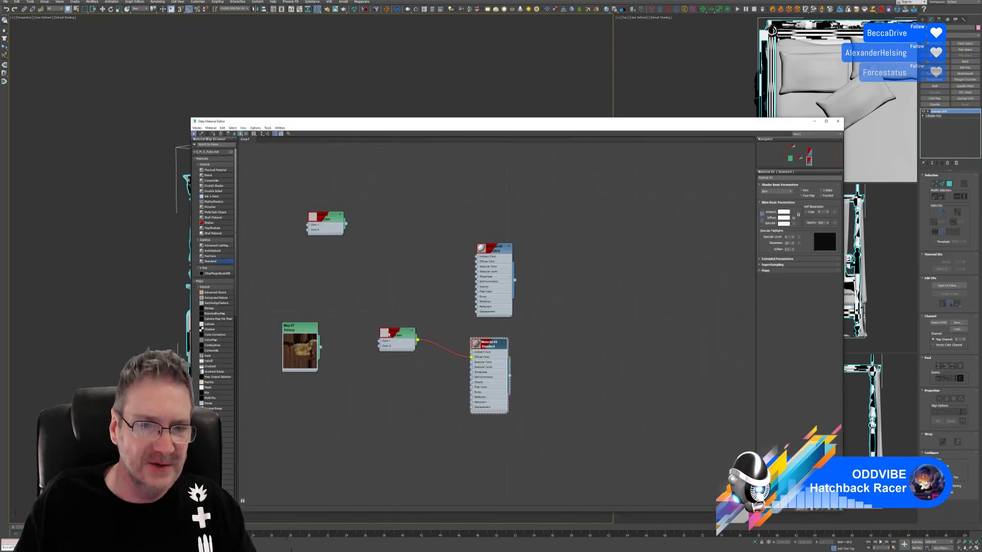
{"action": "left_click", "coordinate": [385, 336]}
{"action": "double_click", "coordinate": [384, 336]}
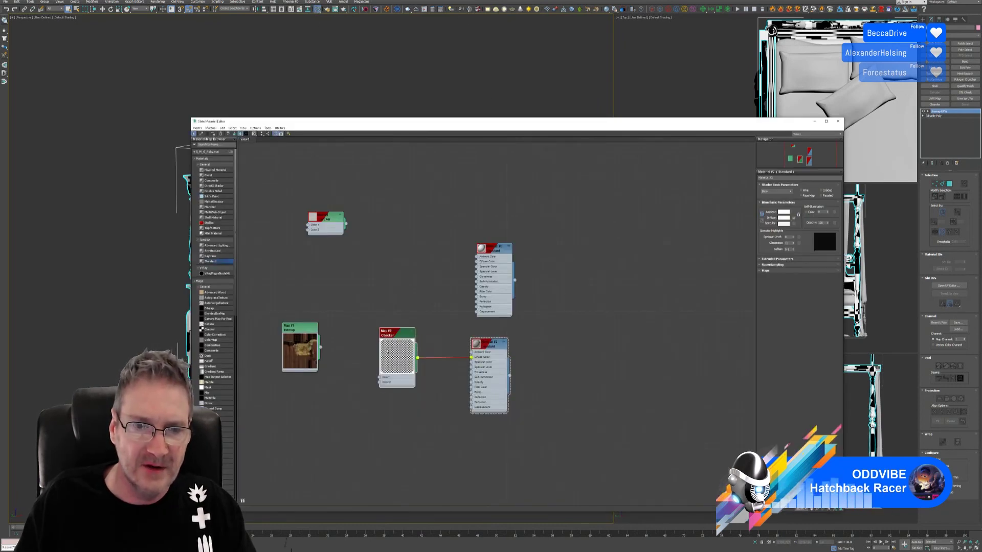
{"action": "double_click", "coordinate": [384, 336]}
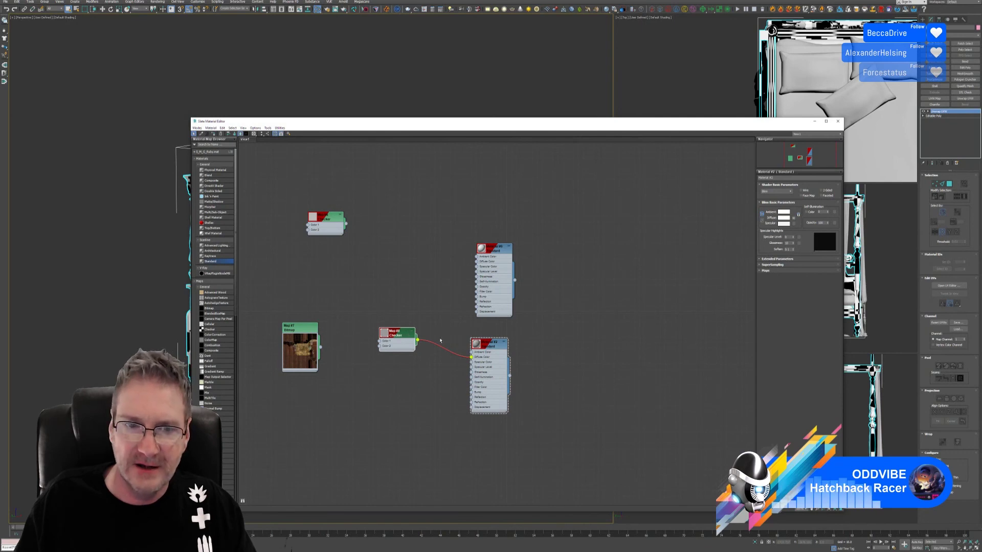
{"action": "left_click", "coordinate": [399, 340]}
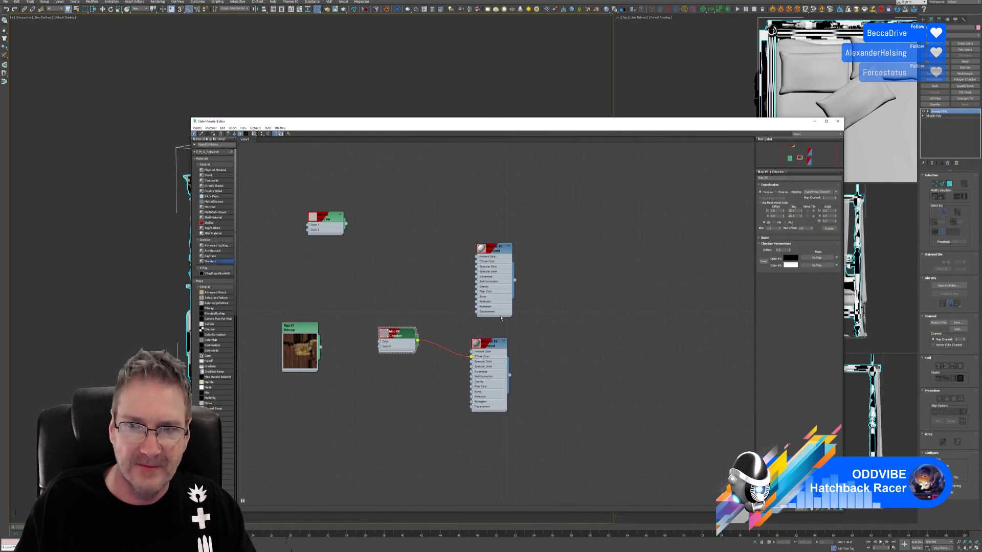
{"action": "double_click", "coordinate": [794, 210]}
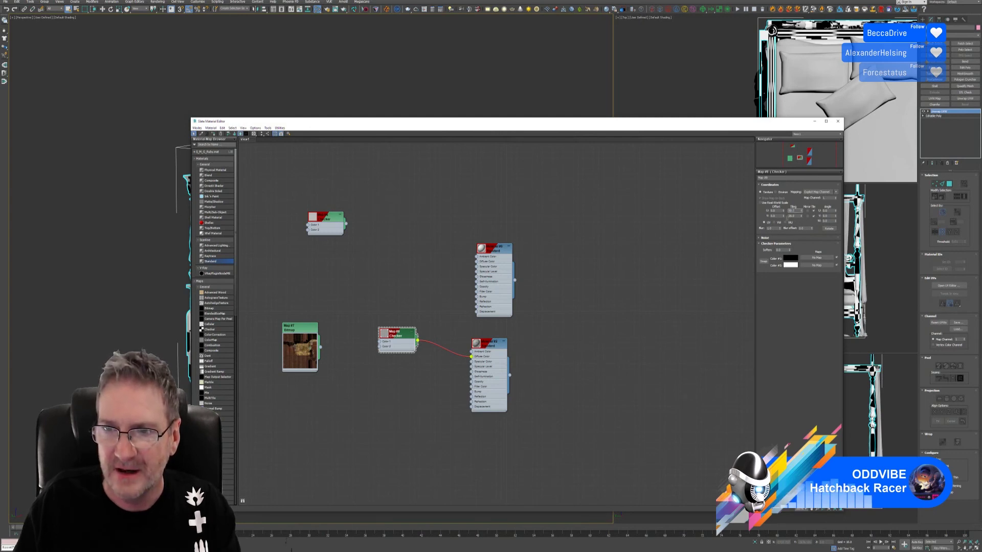
{"action": "key", "text": "Tab"}
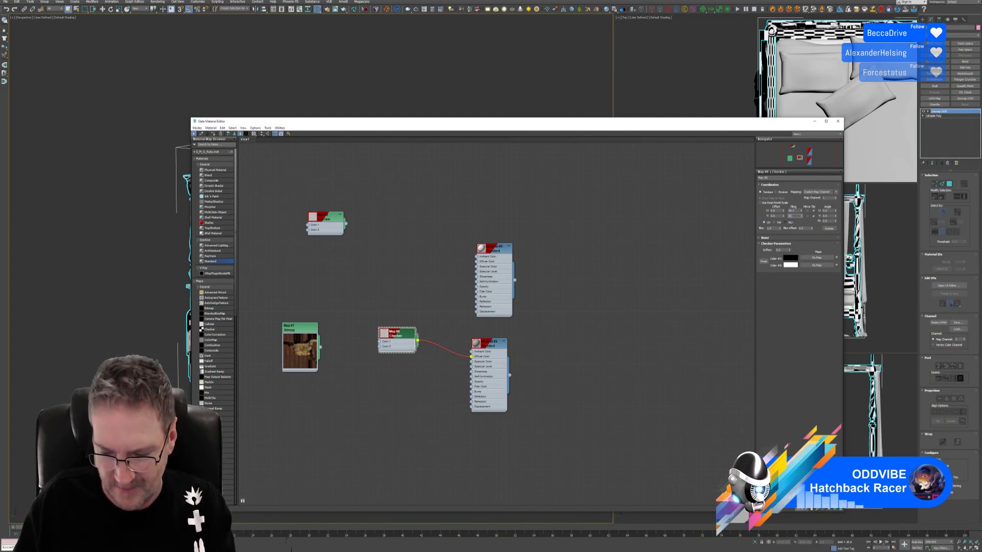
{"action": "type", "text": "80"}
{"action": "key", "text": "Return"}
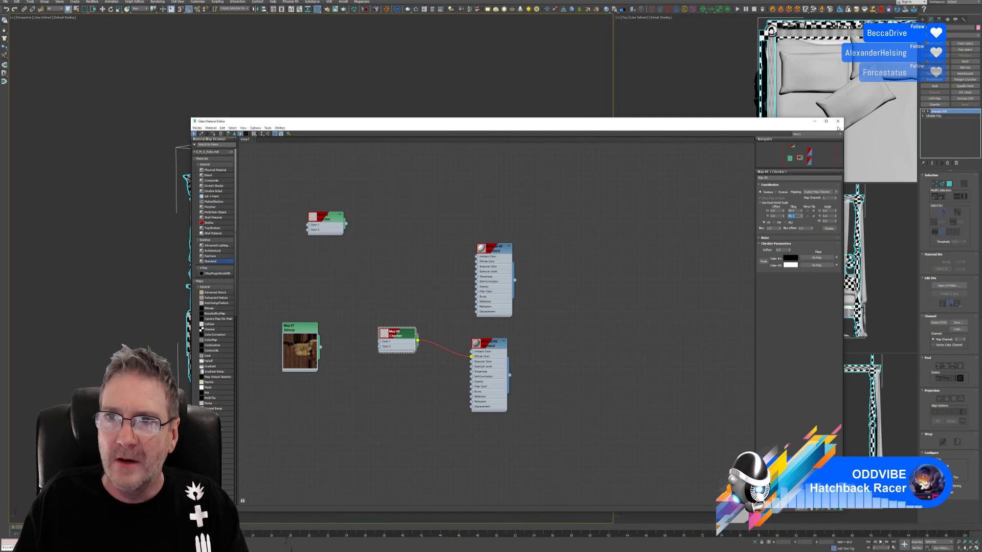
{"action": "left_click", "coordinate": [838, 121]}
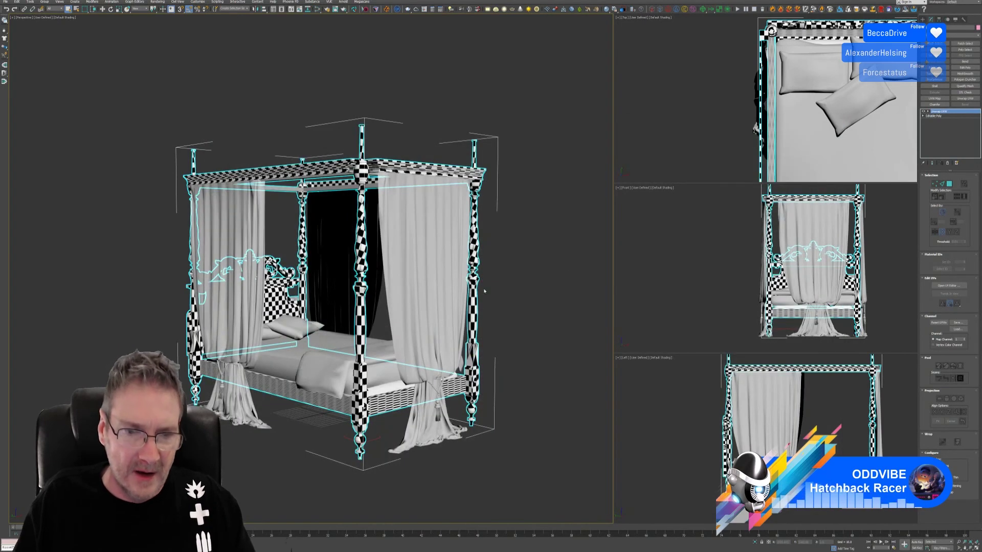
Add an Edit Poly modifier to the frame, select the lower bed rails as elements and detach them as a separate object.
{"action": "middle_click_drag", "start_coordinate": [484, 291], "coordinate": [466, 351], "text": "alt"}
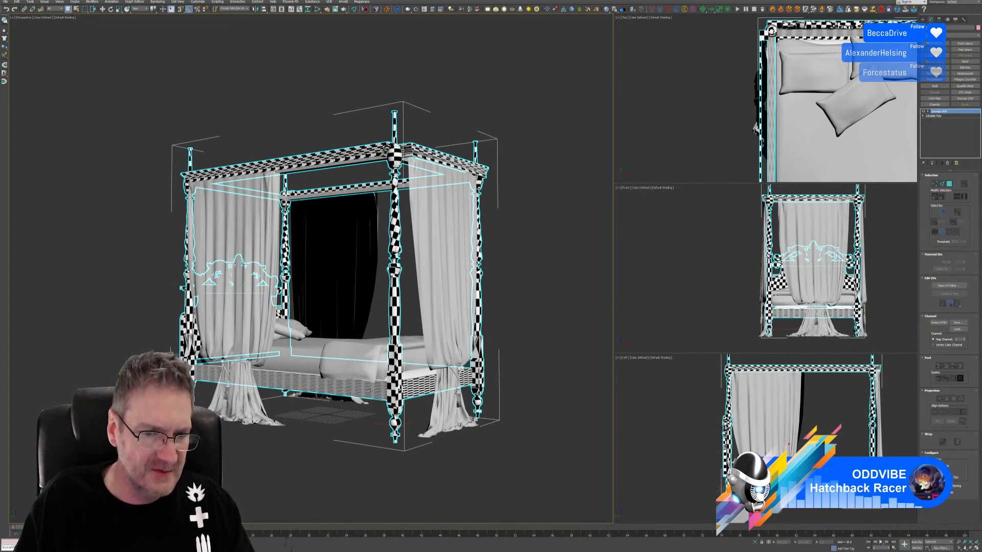
{"action": "scroll", "coordinate": [370, 391], "scroll_direction": "up", "scroll_amount": 5}
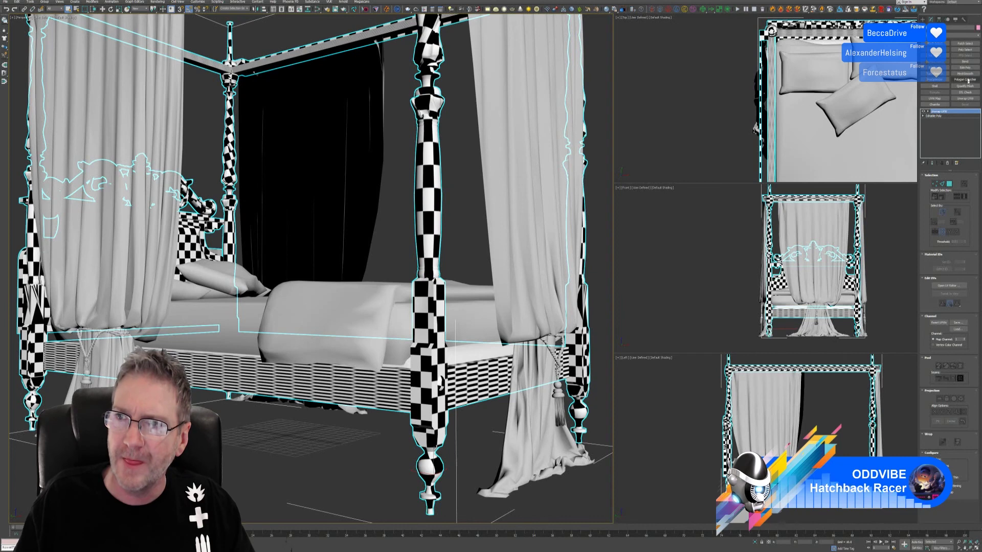
{"action": "left_click", "coordinate": [965, 67]}
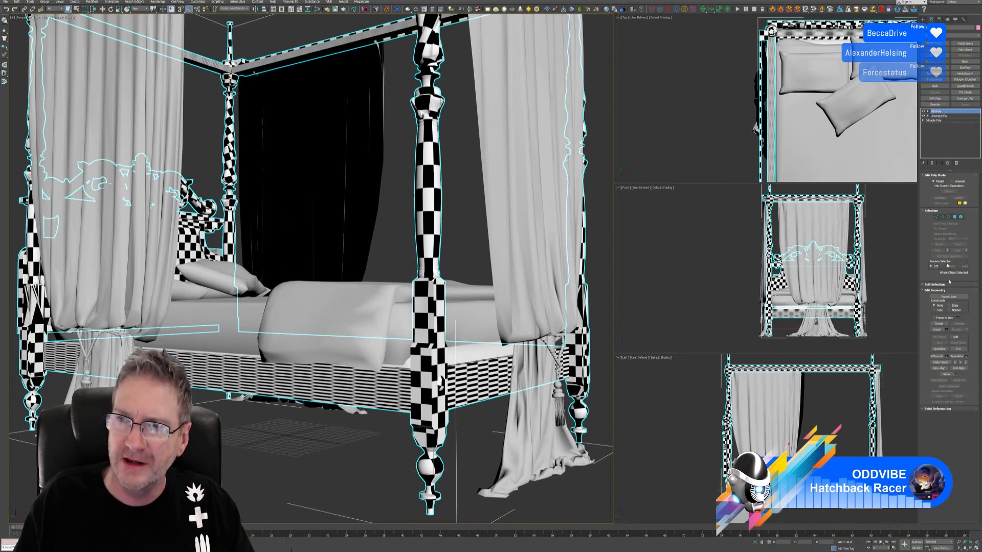
{"action": "left_click", "coordinate": [960, 217]}
{"action": "left_click", "coordinate": [348, 415]}
{"action": "left_click", "coordinate": [357, 384]}
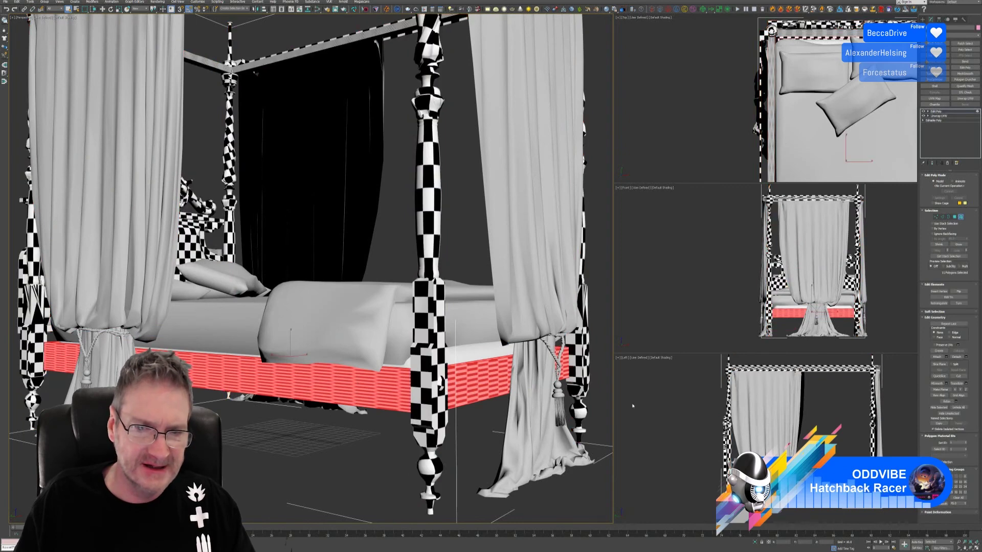
{"action": "left_click", "coordinate": [963, 355]}
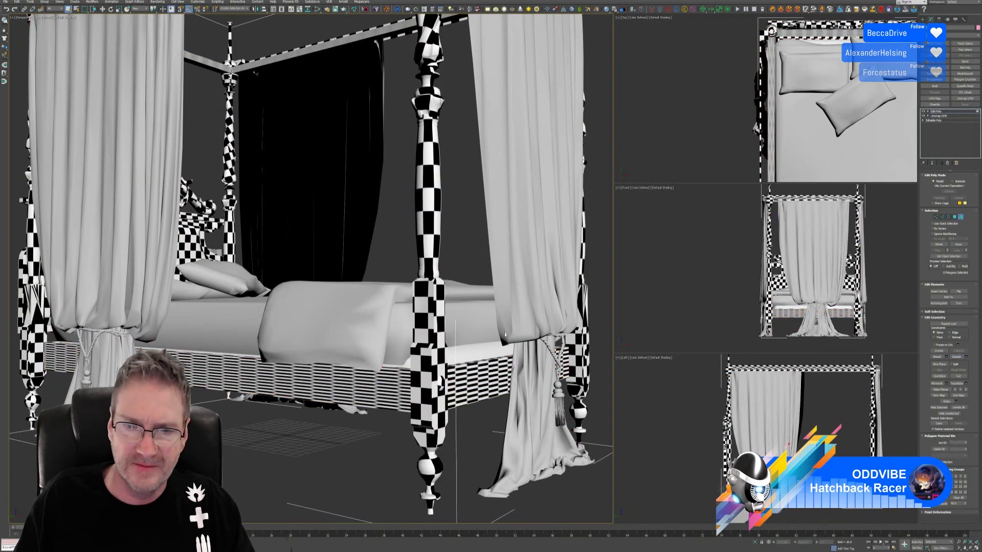
{"action": "left_click", "coordinate": [960, 218]}
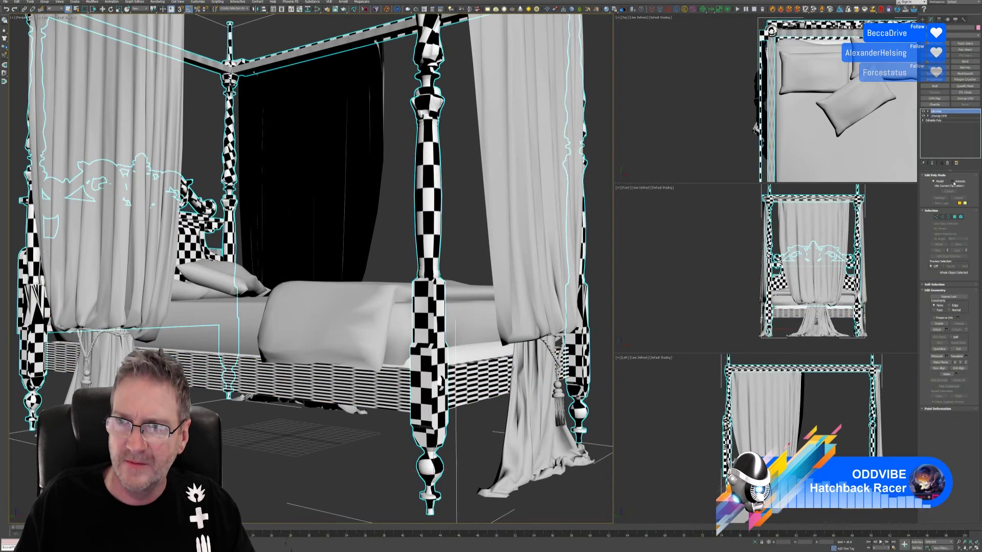
Apply Unwrap UVW to the detached lower rails and open their UVs in the UV editor beside the model.
{"action": "left_click", "coordinate": [818, 312]}
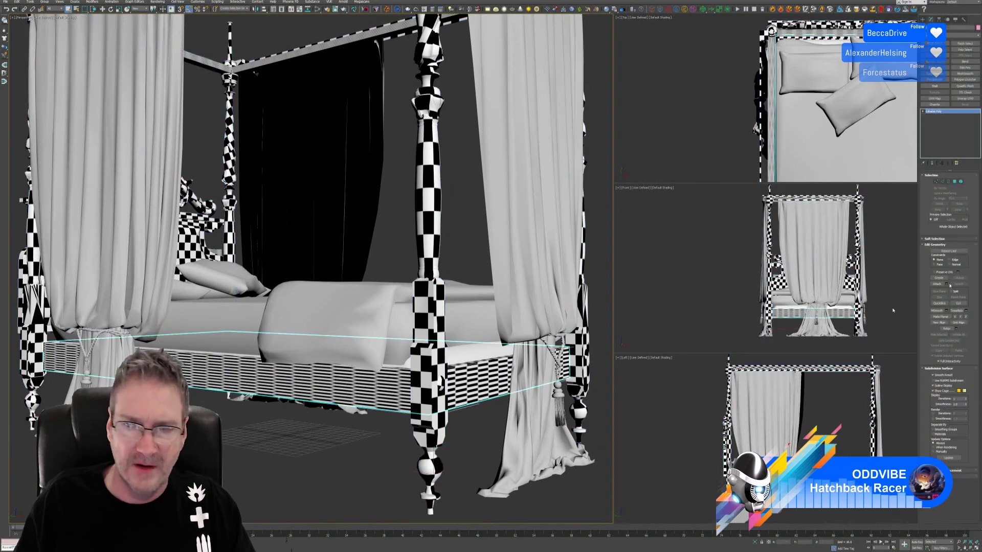
{"action": "left_click", "coordinate": [965, 99]}
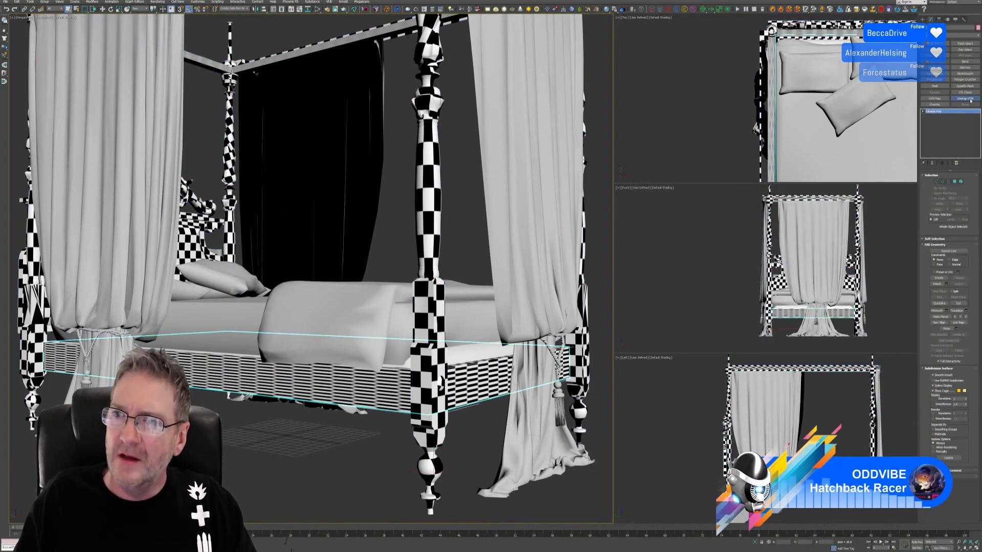
{"action": "left_click", "coordinate": [958, 287]}
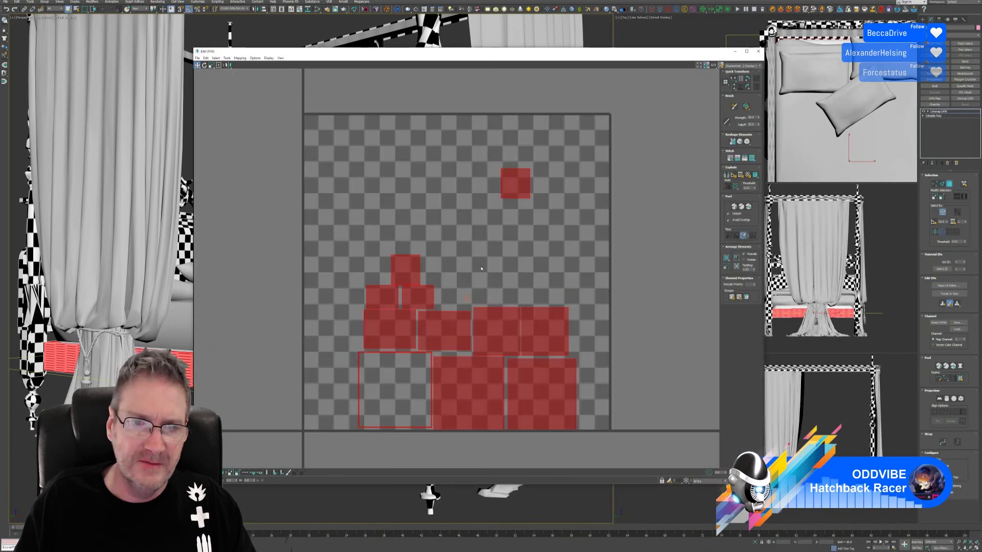
{"action": "left_click_drag", "start_coordinate": [519, 51], "coordinate": [683, 24]}
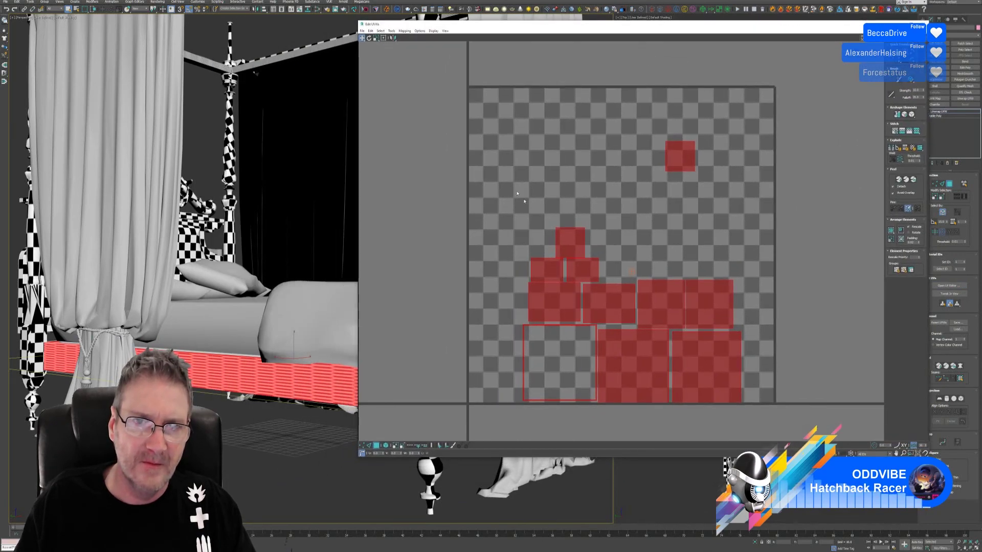
Flatten the rails' UV islands vertically and enlarge them until the checkers are square and match the size of those on the posts.
{"action": "left_click", "coordinate": [593, 301]}
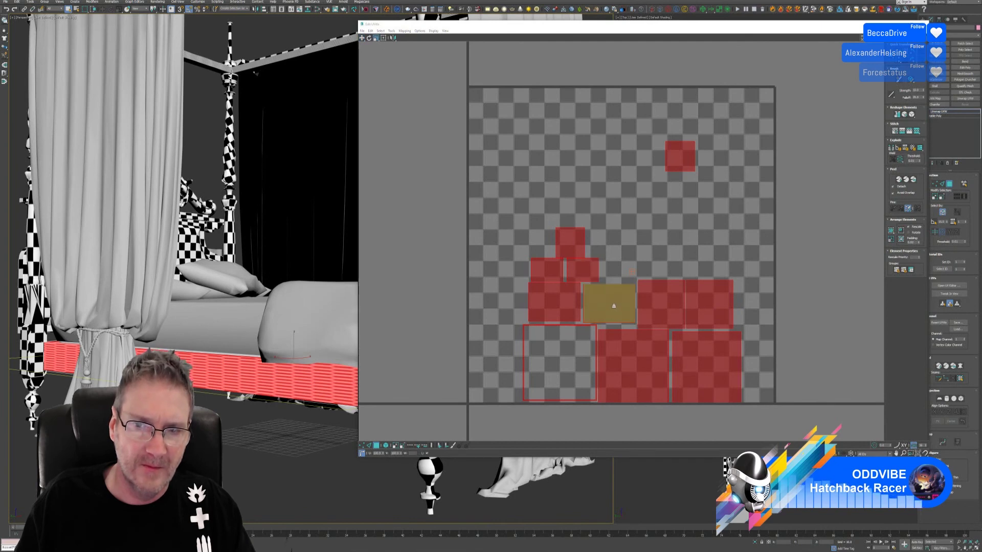
{"action": "left_click_drag", "start_coordinate": [613, 305], "coordinate": [613, 427]}
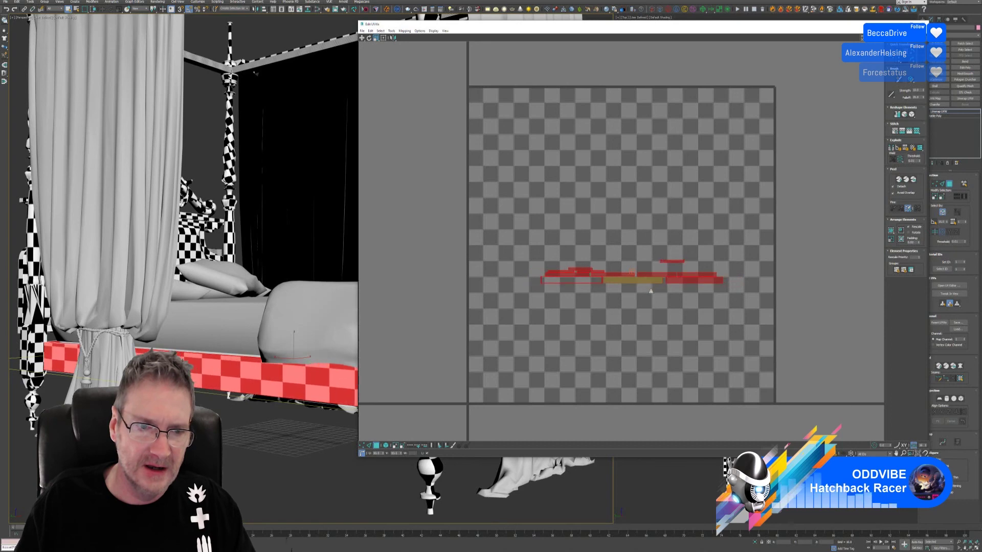
{"action": "left_click_drag", "start_coordinate": [652, 282], "coordinate": [660, 275]}
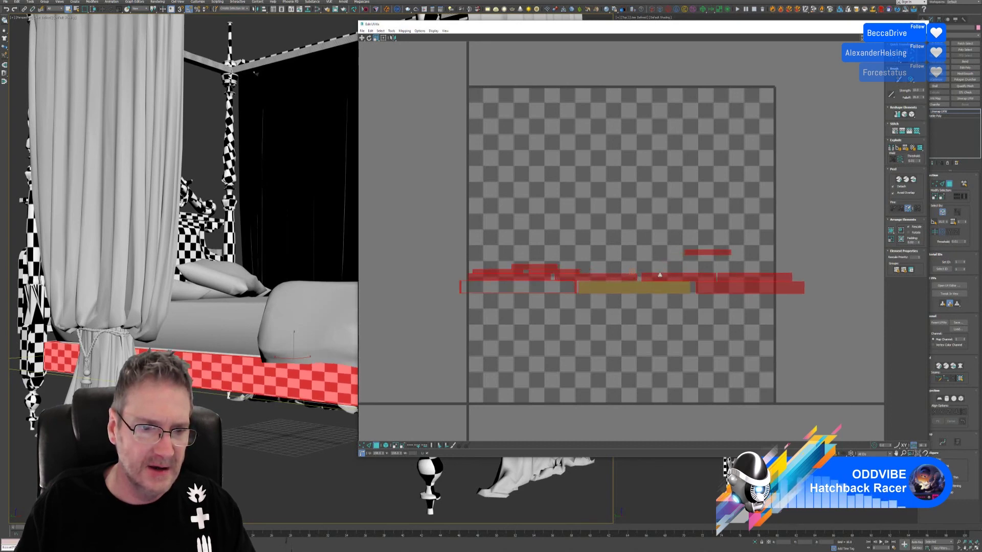
{"action": "left_click", "coordinate": [924, 23]}
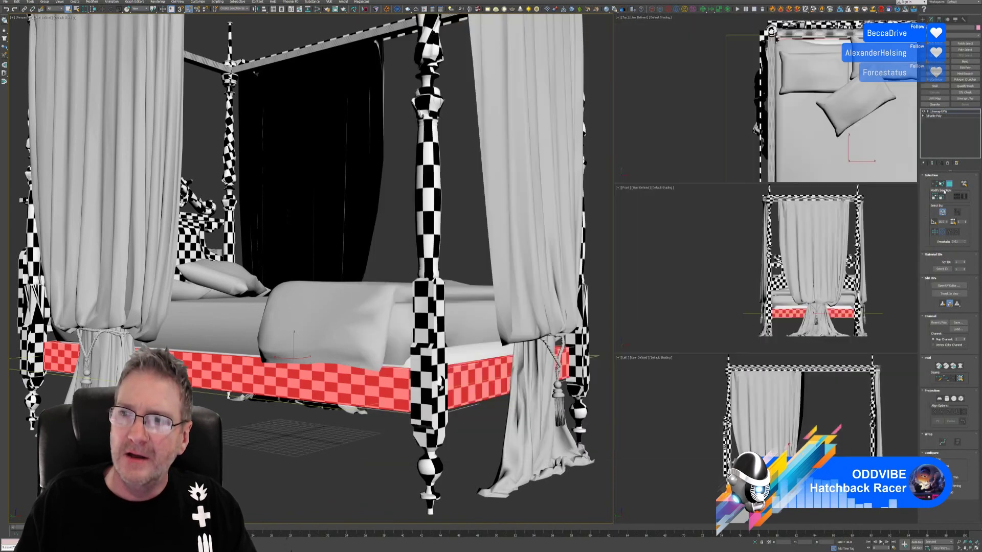
{"action": "left_click", "coordinate": [949, 187]}
Leave the rails' sub-object selection and attach the lower rails back to the four-poster bed frame.
{"action": "left_click", "coordinate": [340, 476]}
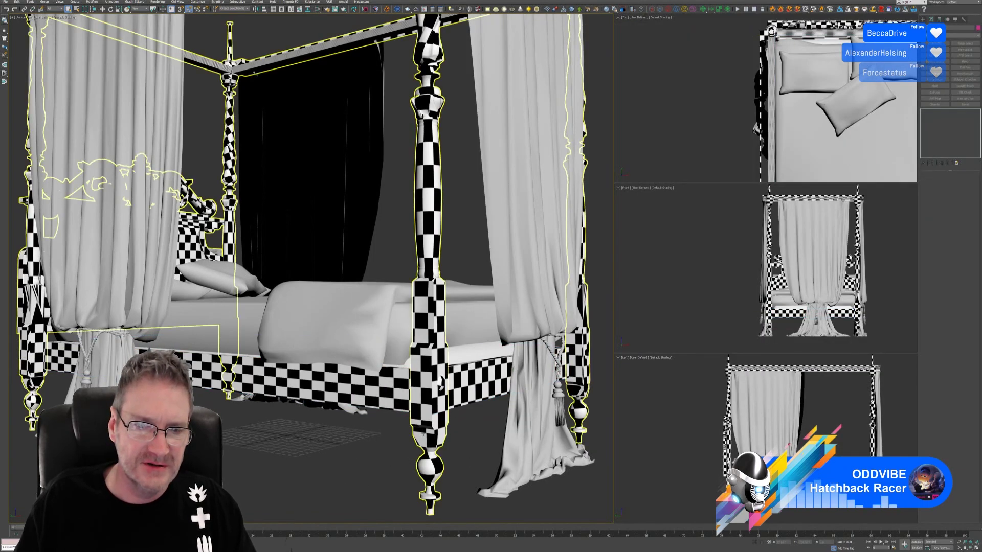
{"action": "left_click", "coordinate": [423, 434]}
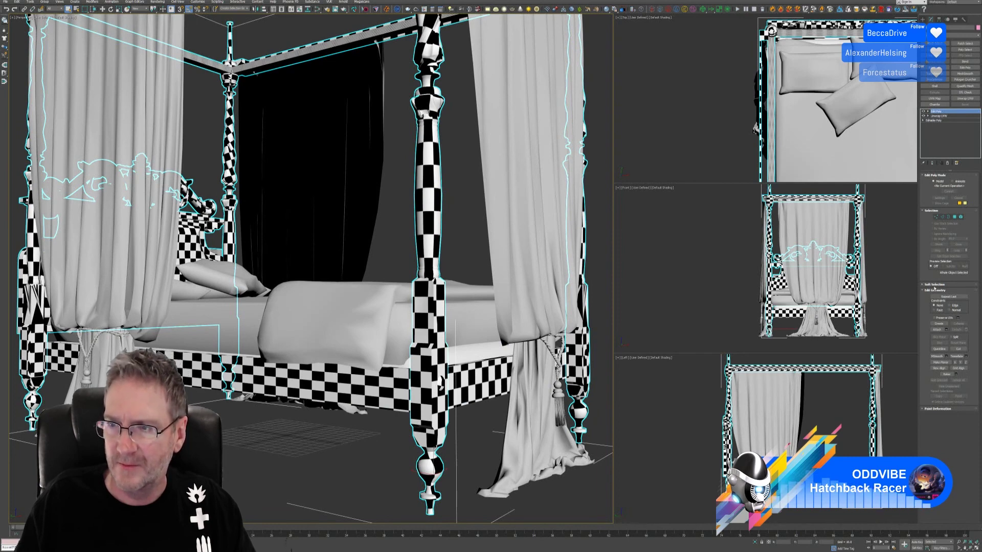
{"action": "left_click", "coordinate": [937, 329]}
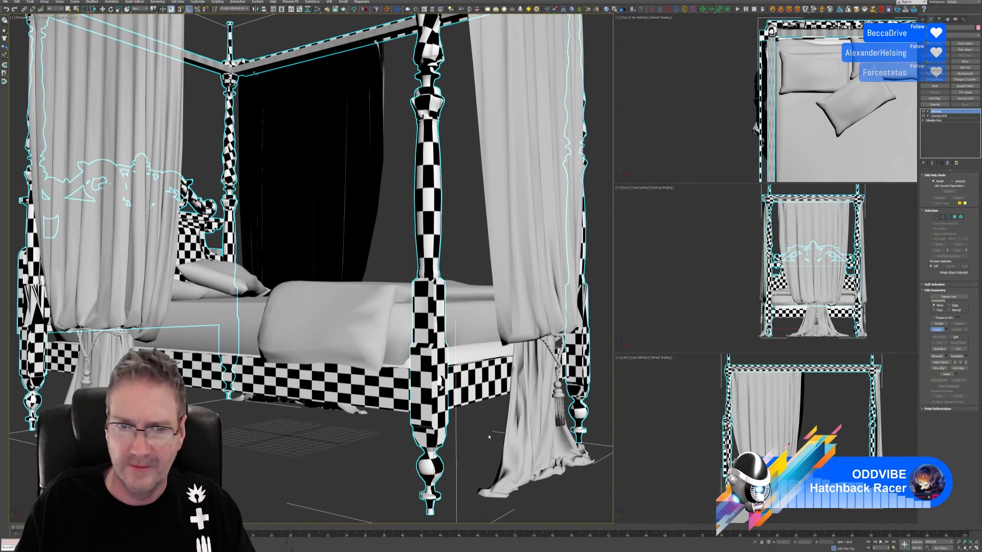
{"action": "left_click", "coordinate": [387, 408]}
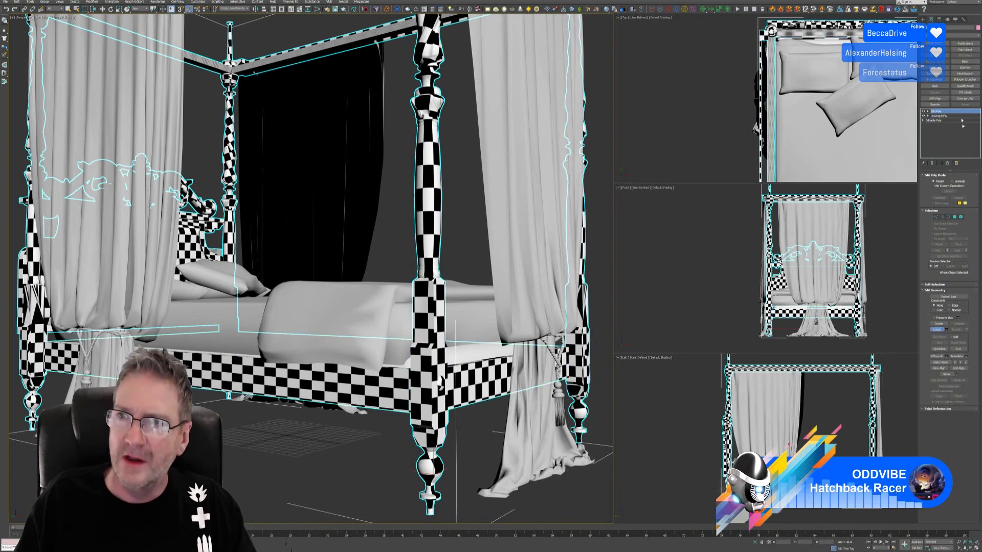
Apply Unwrap UVW to the combined bed frame and select all of its UV islands in the UV editor.
{"action": "left_click", "coordinate": [965, 99]}
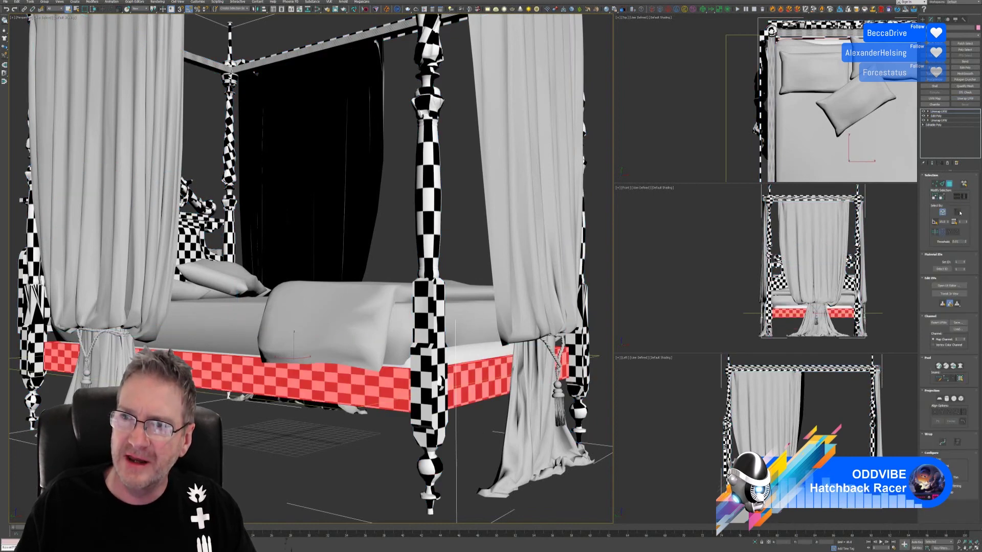
{"action": "left_click", "coordinate": [949, 285]}
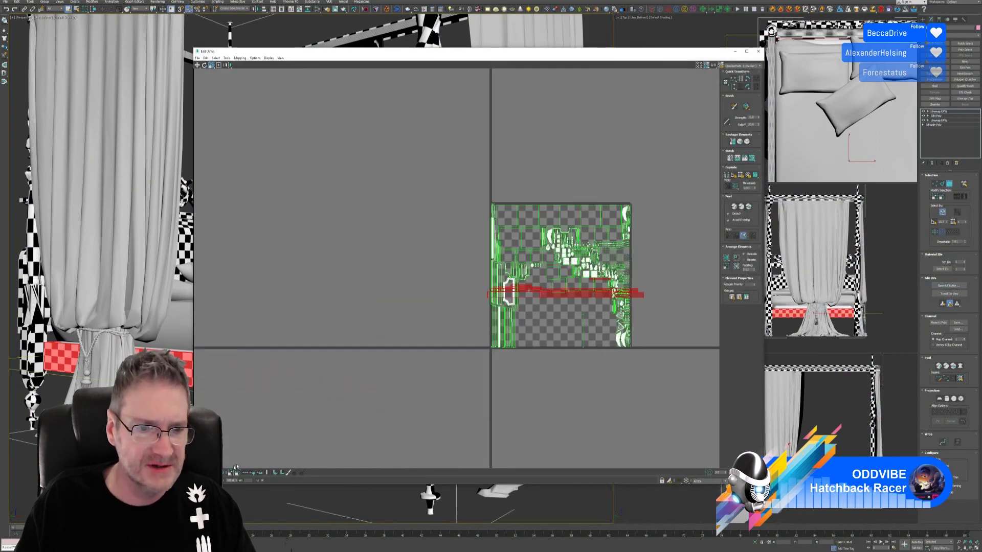
{"action": "left_click_drag", "start_coordinate": [384, 183], "coordinate": [661, 393]}
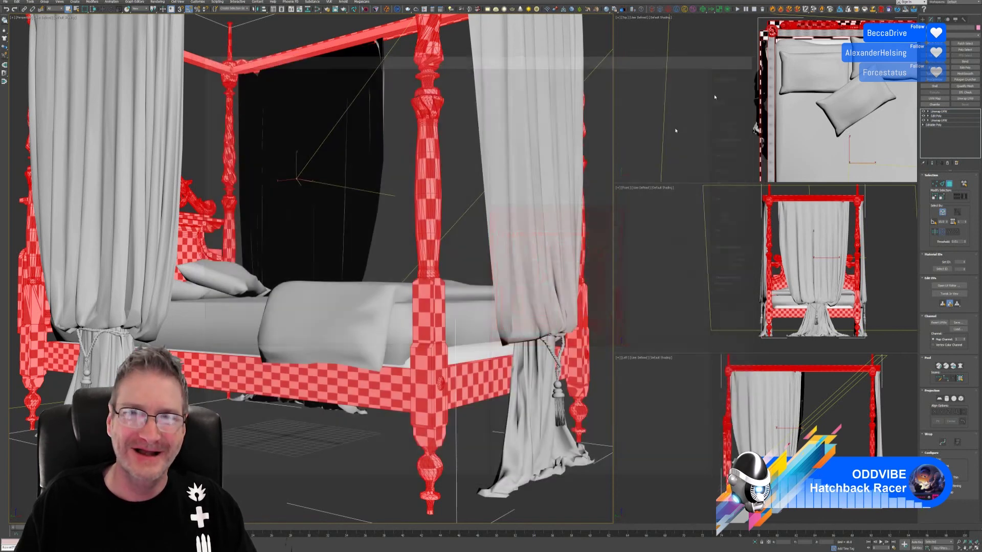
{"action": "left_click", "coordinate": [758, 51]}
{"action": "key", "text": "z"}
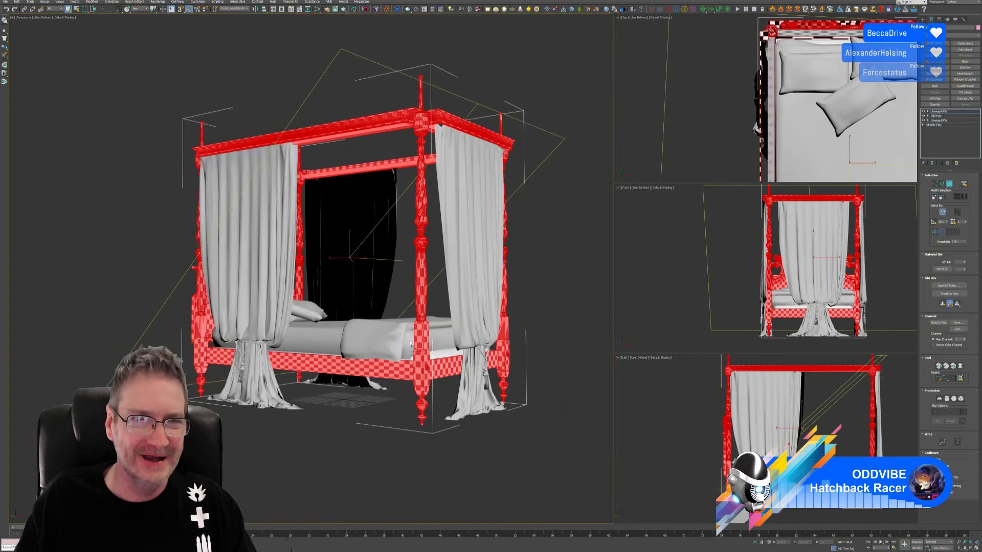
{"action": "left_click", "coordinate": [949, 183]}
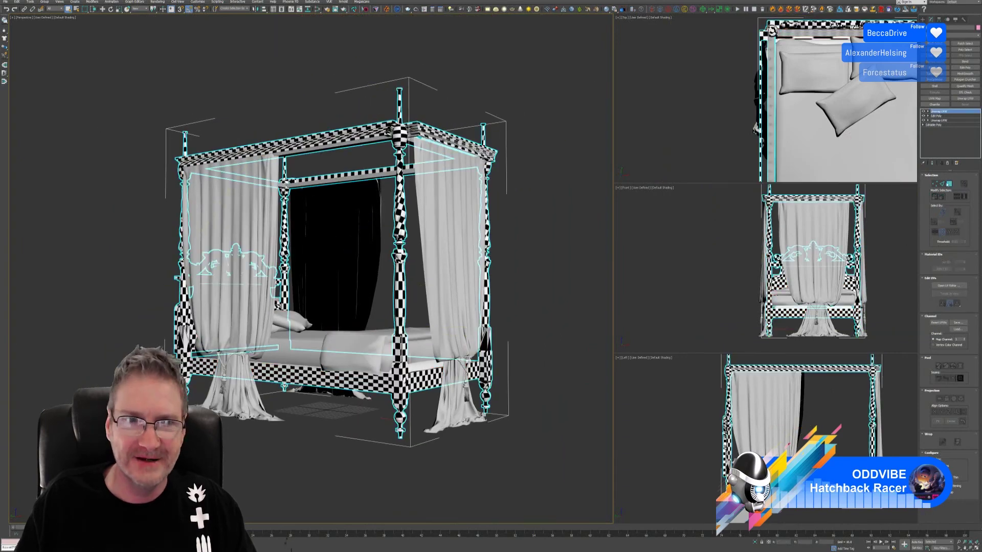
Save the scene as a new file with _UVW added to the end of its name.
{"action": "middle_click_drag", "start_coordinate": [540, 288], "coordinate": [562, 286], "text": "alt"}
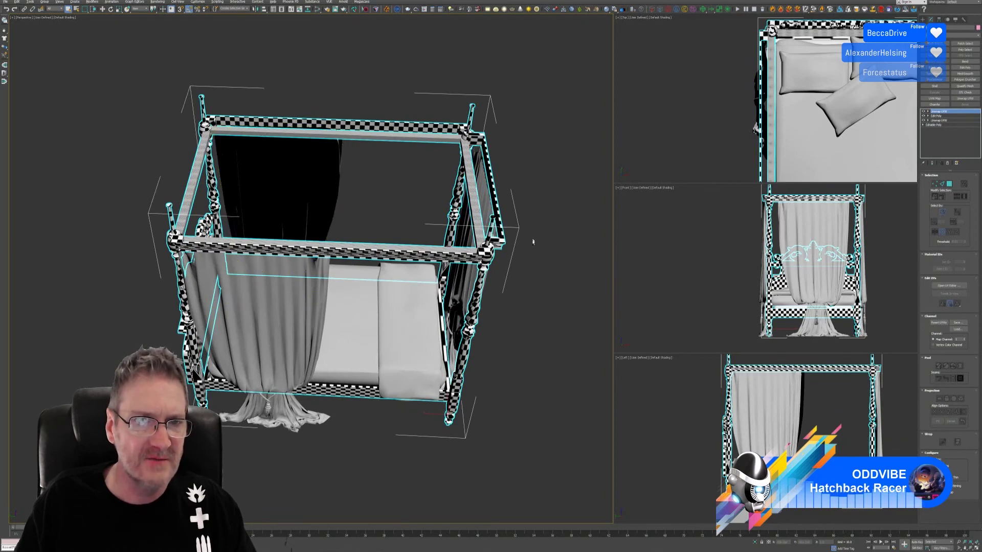
{"action": "middle_click_drag", "start_coordinate": [532, 241], "coordinate": [407, 263], "text": "alt"}
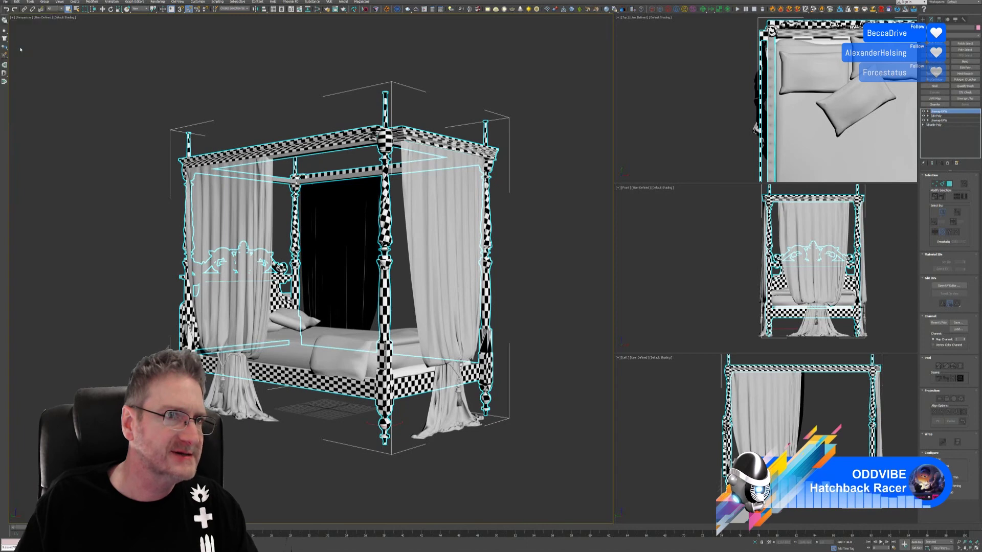
{"action": "key", "text": "ctrl+shift+s"}
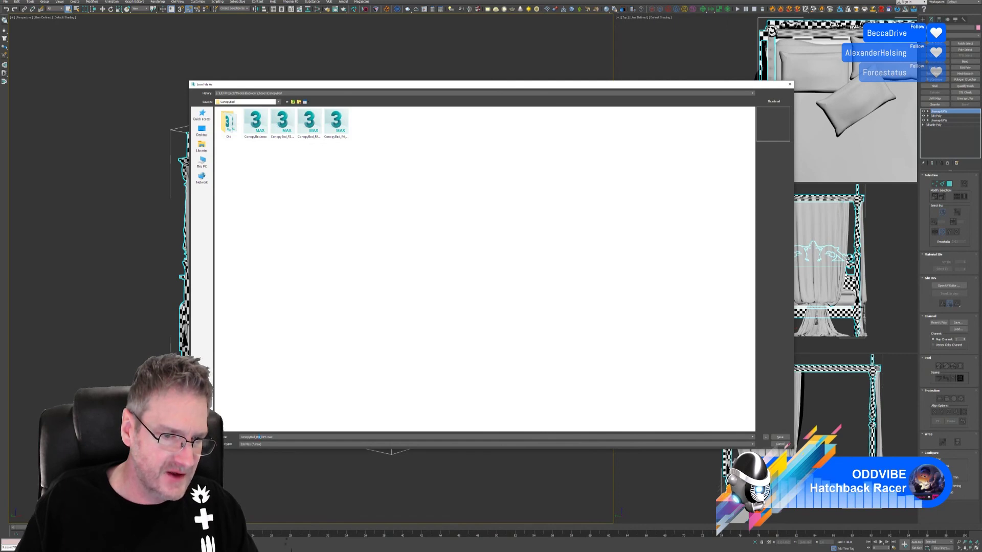
{"action": "type", "text": "5"}
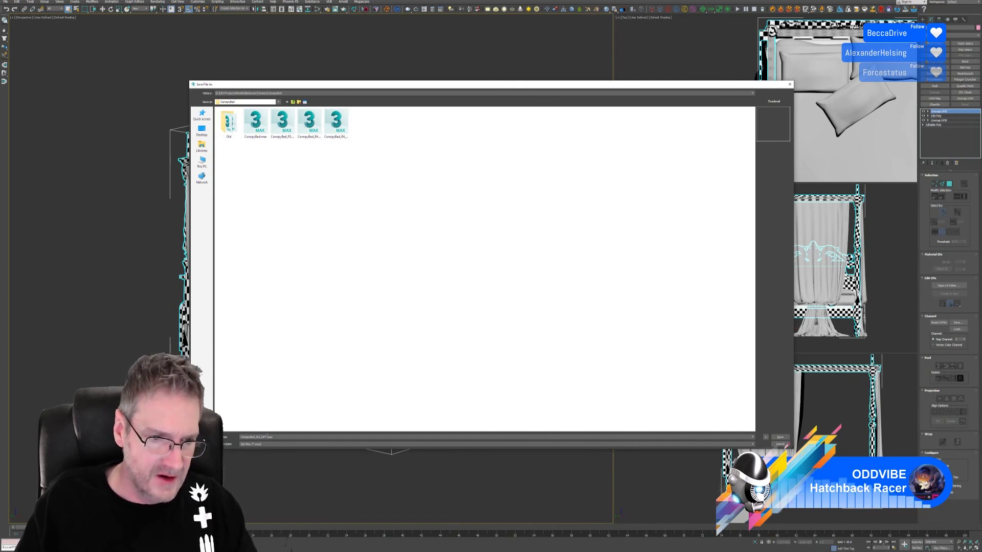
{"action": "key", "text": "BackSpace"}
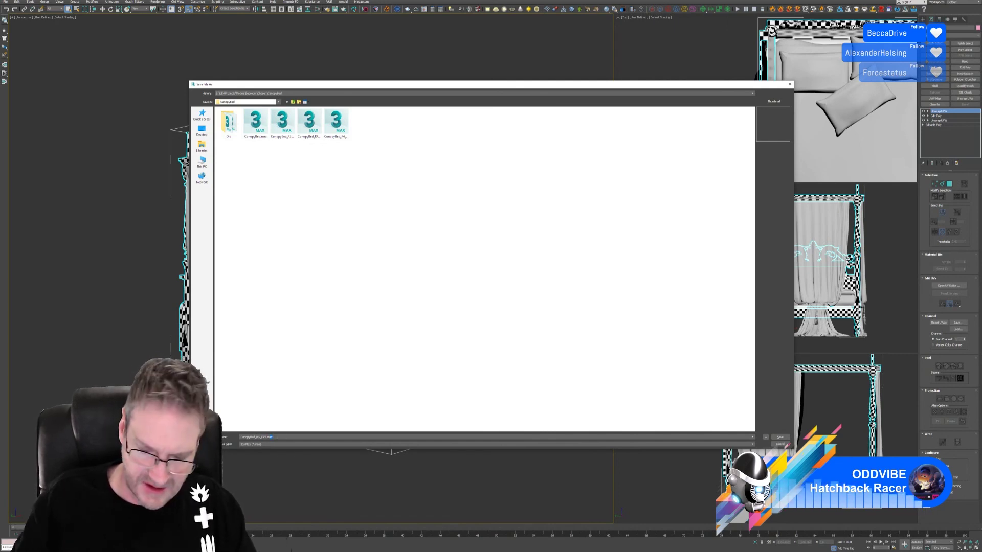
{"action": "type", "text": "_"}
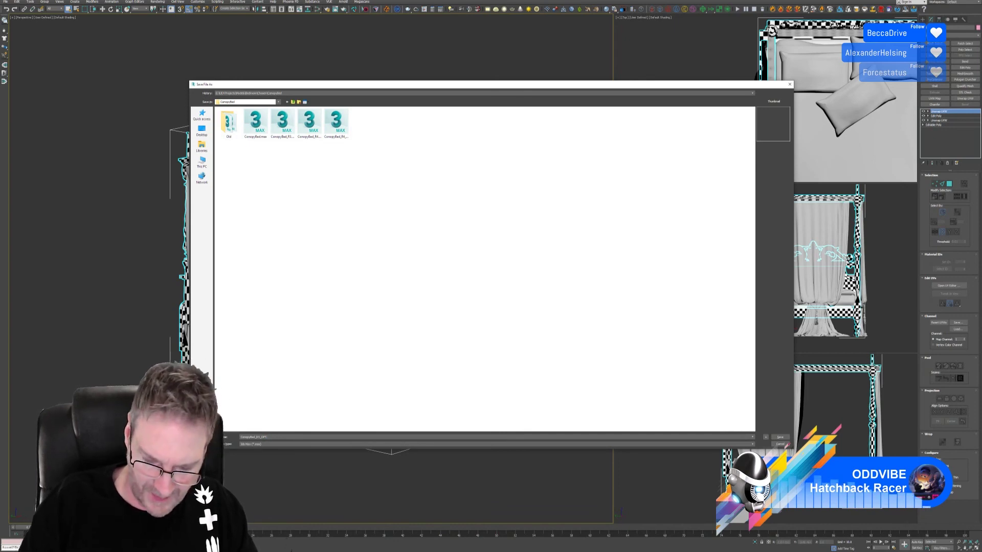
{"action": "type", "text": "UVW"}
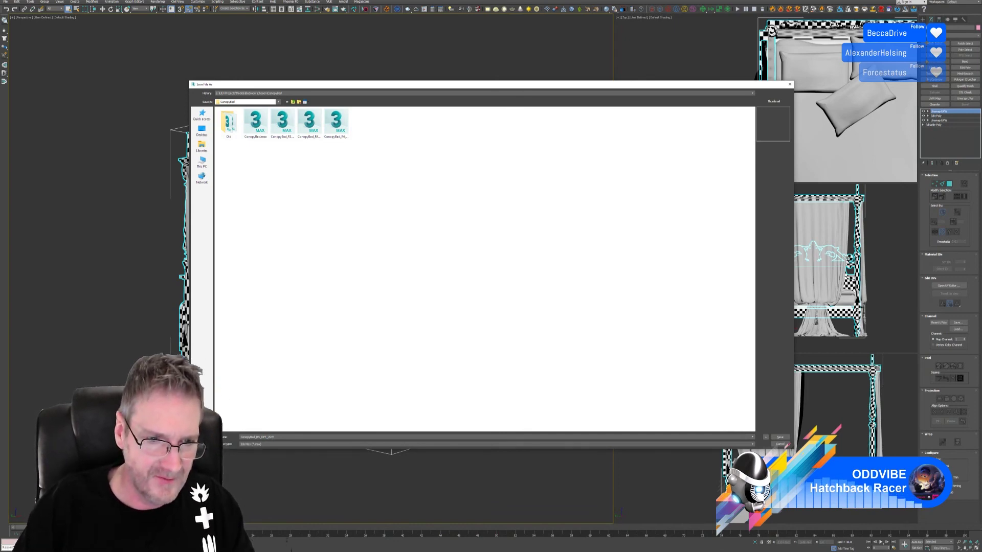
{"action": "key", "text": "Return"}
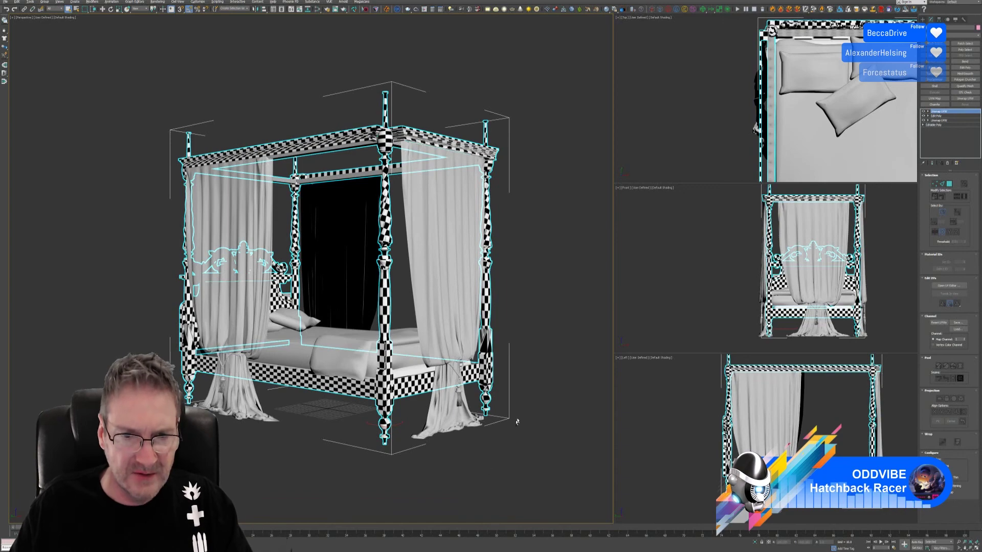
Examine the checker pattern on the posts, headboard and rails from several angles, and deselect the bed frame.
{"action": "middle_click_drag", "start_coordinate": [517, 422], "coordinate": [463, 417], "text": "alt"}
{"action": "scroll", "coordinate": [353, 340], "scroll_direction": "up", "scroll_amount": 6}
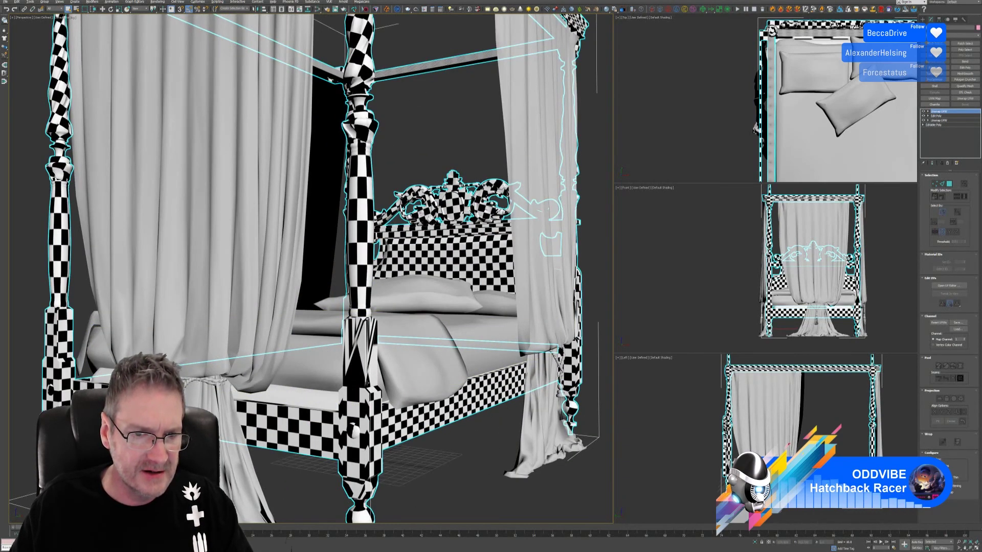
{"action": "scroll", "coordinate": [369, 357], "scroll_direction": "down", "scroll_amount": 3}
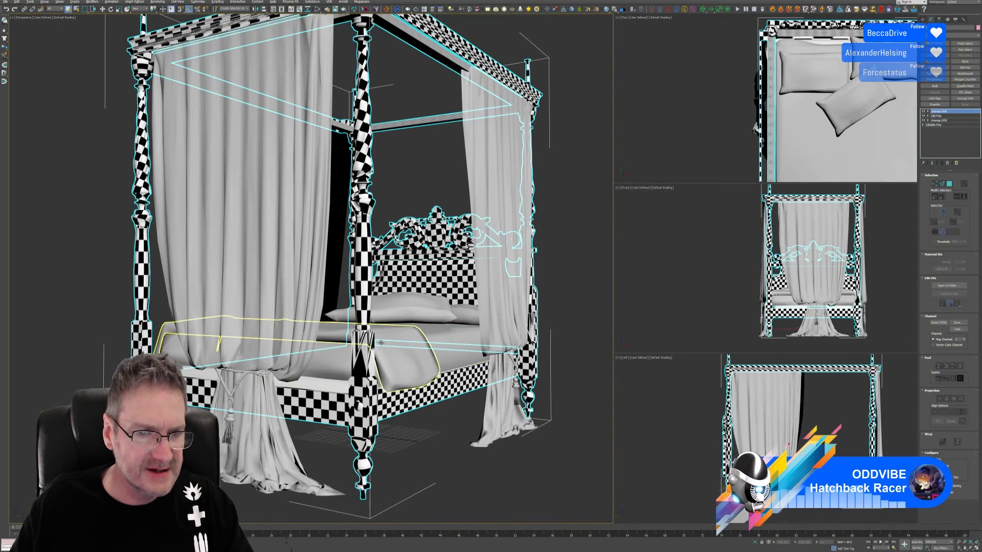
{"action": "middle_click_drag", "start_coordinate": [389, 368], "coordinate": [461, 405], "text": "alt"}
{"action": "scroll", "coordinate": [460, 405], "scroll_direction": "down", "scroll_amount": 2}
{"action": "middle_click_drag", "start_coordinate": [265, 154], "coordinate": [223, 92], "text": "alt"}
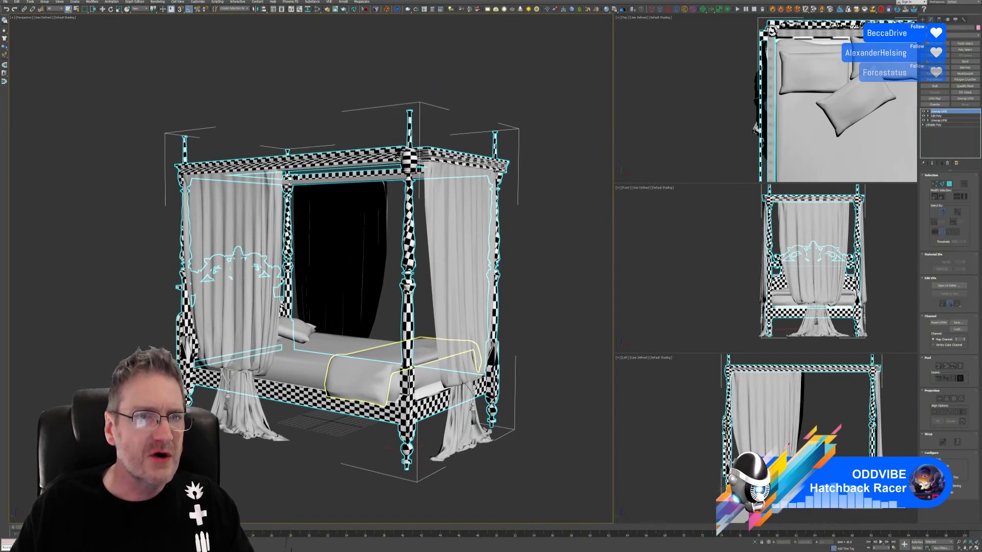
{"action": "left_click", "coordinate": [194, 63]}
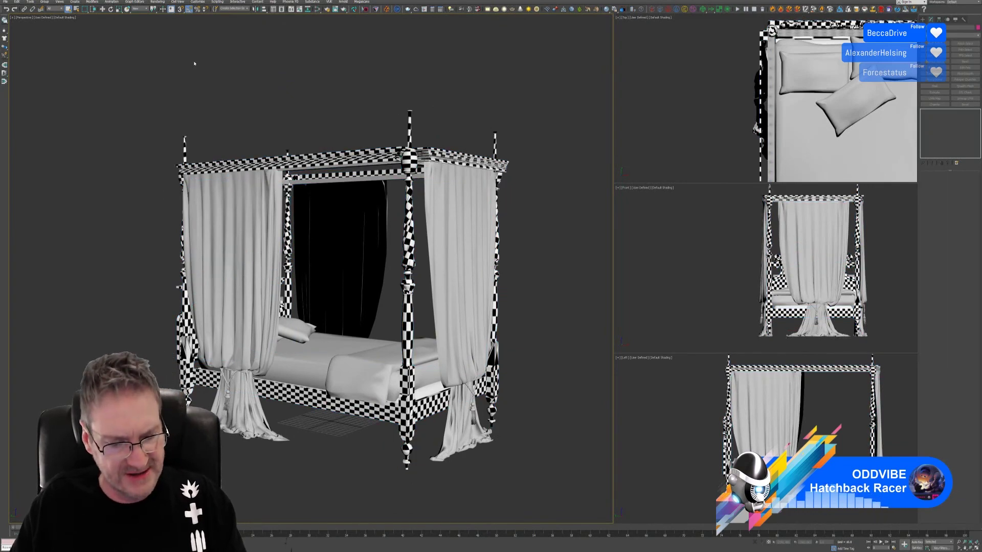